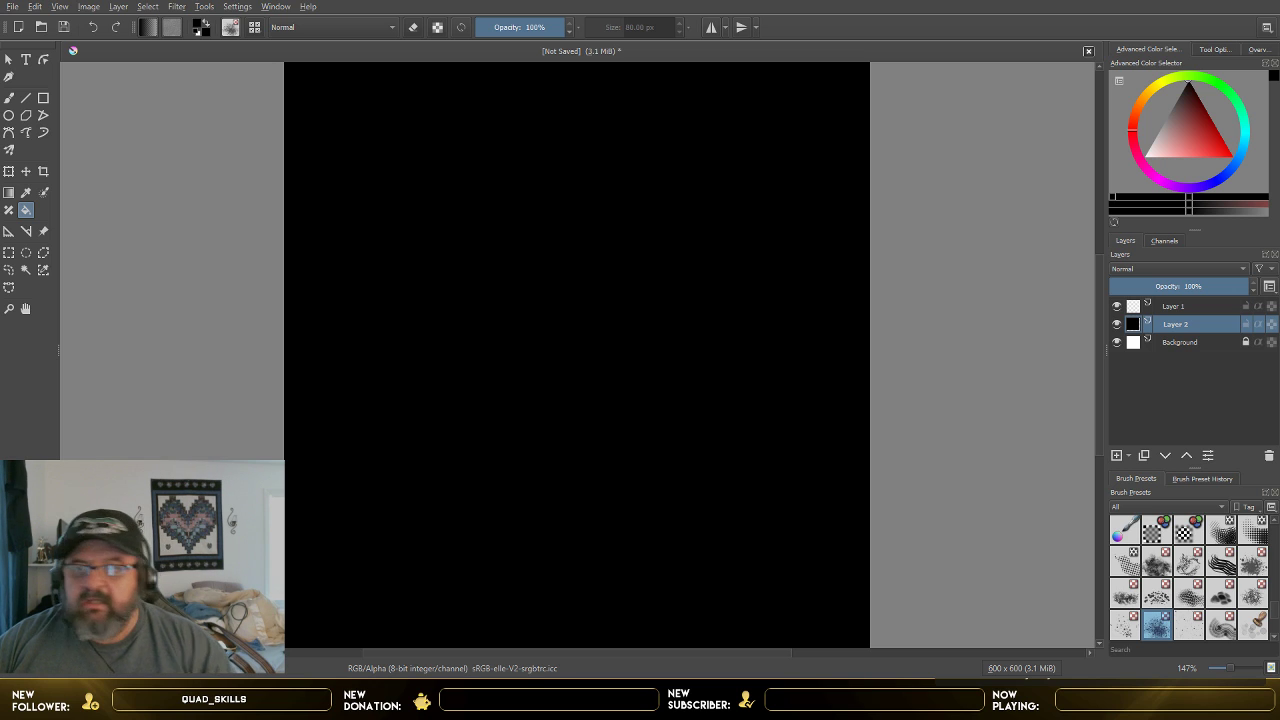
- Activate the freehand brush tool
click(9, 115)
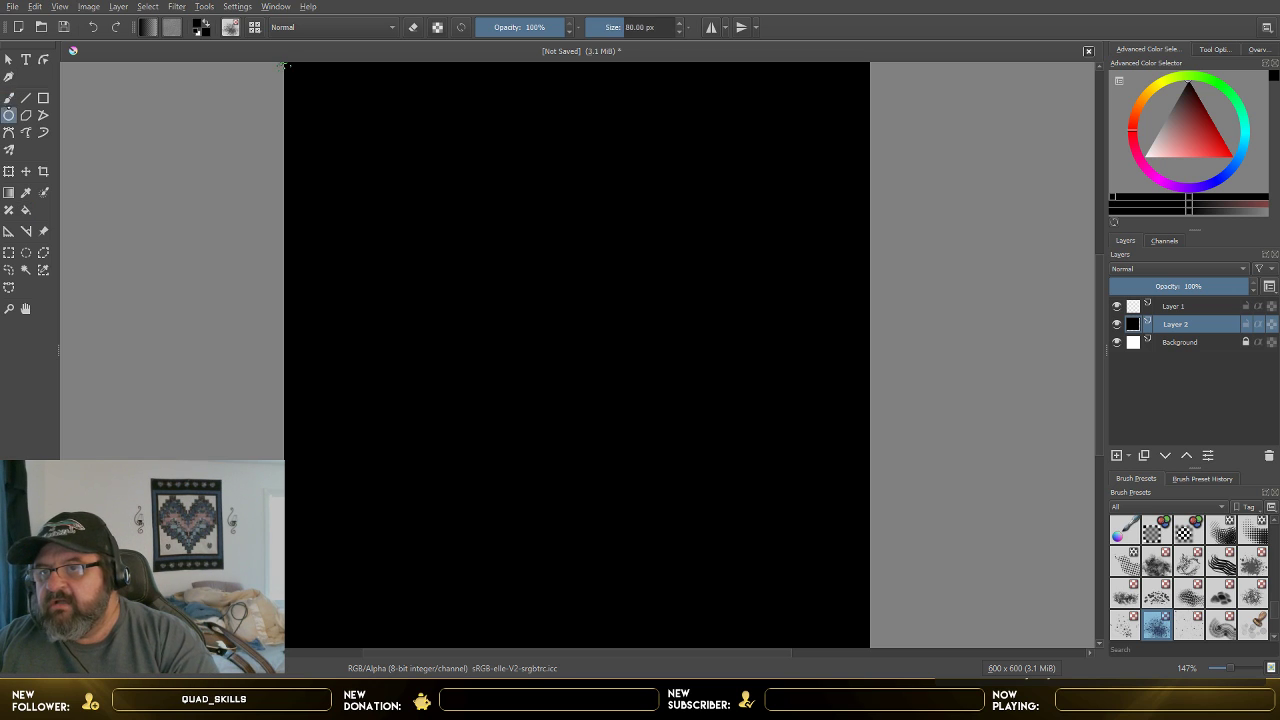
key(b)
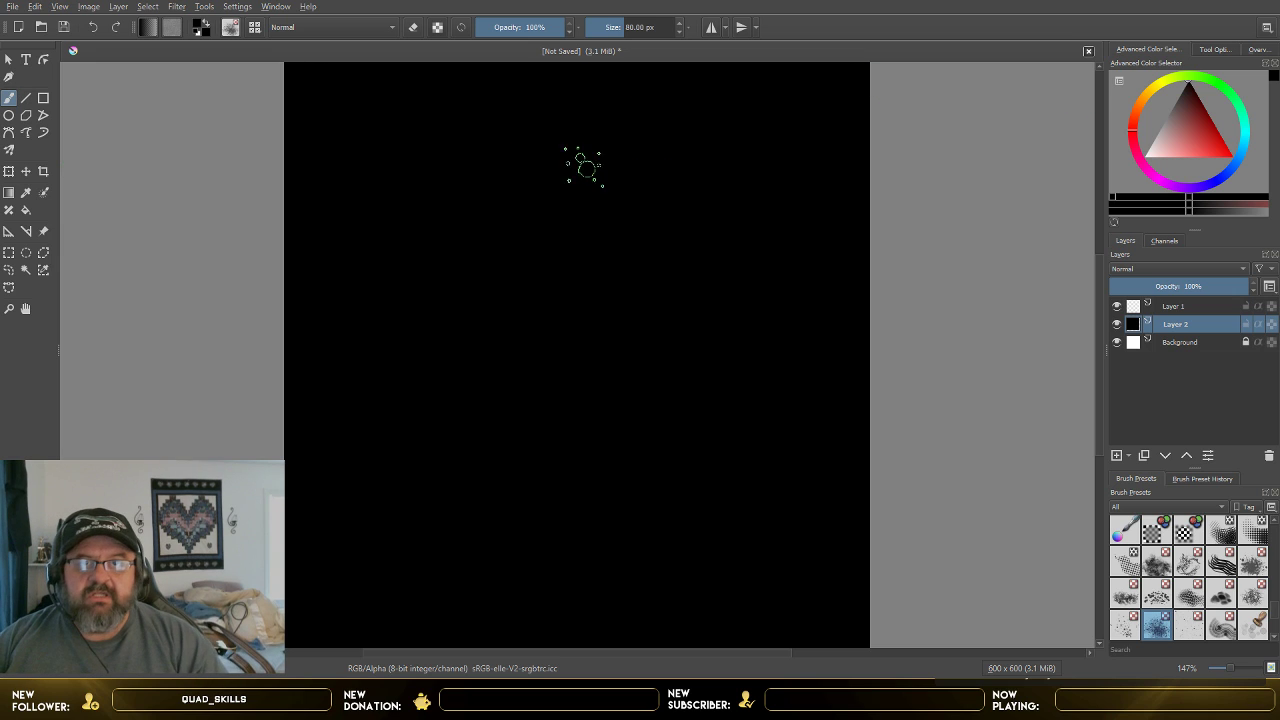
- Reduce the current splatter brush to 4.53 px and lower its opacity to 42%
drag(596, 30, 605, 27)
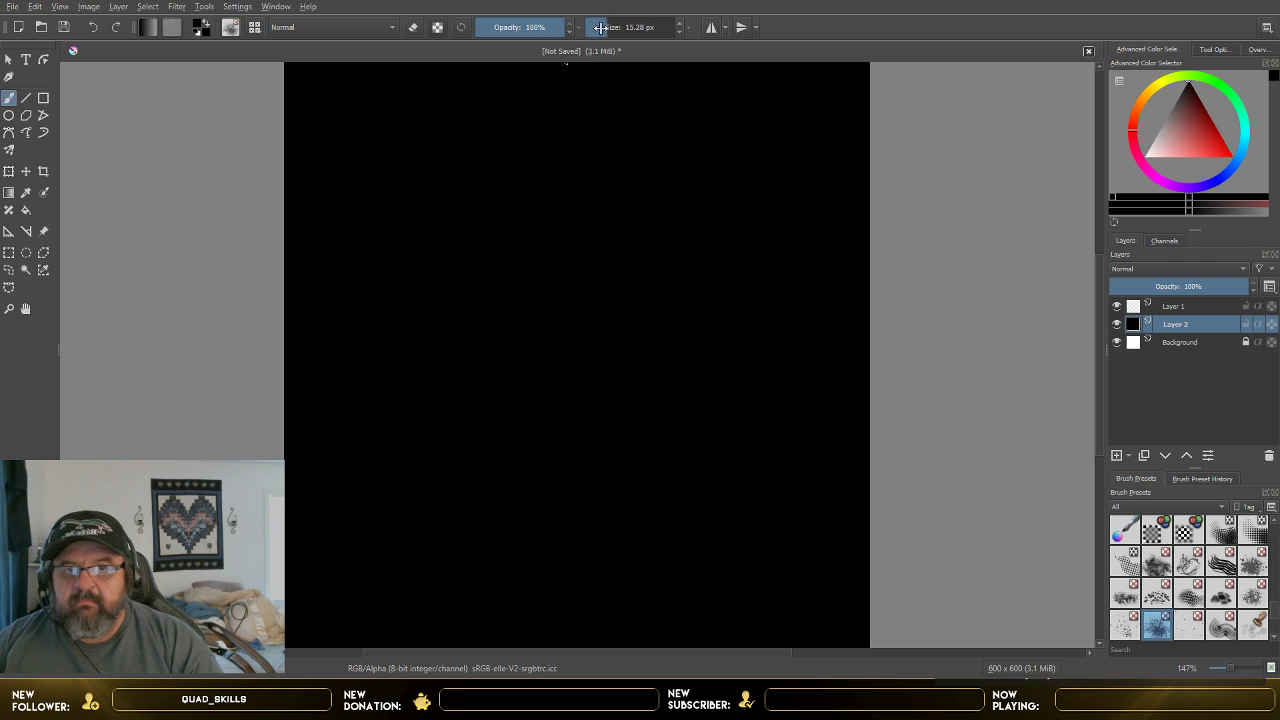
drag(604, 28, 608, 24)
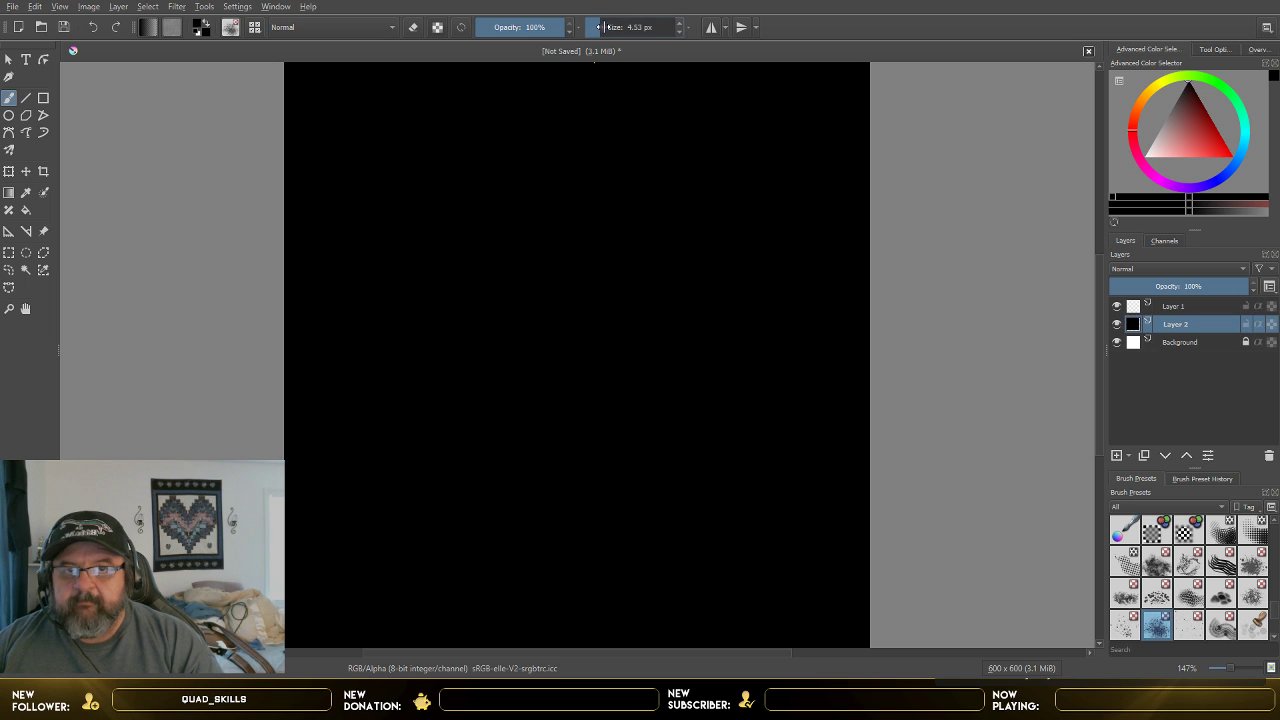
drag(522, 29, 508, 30)
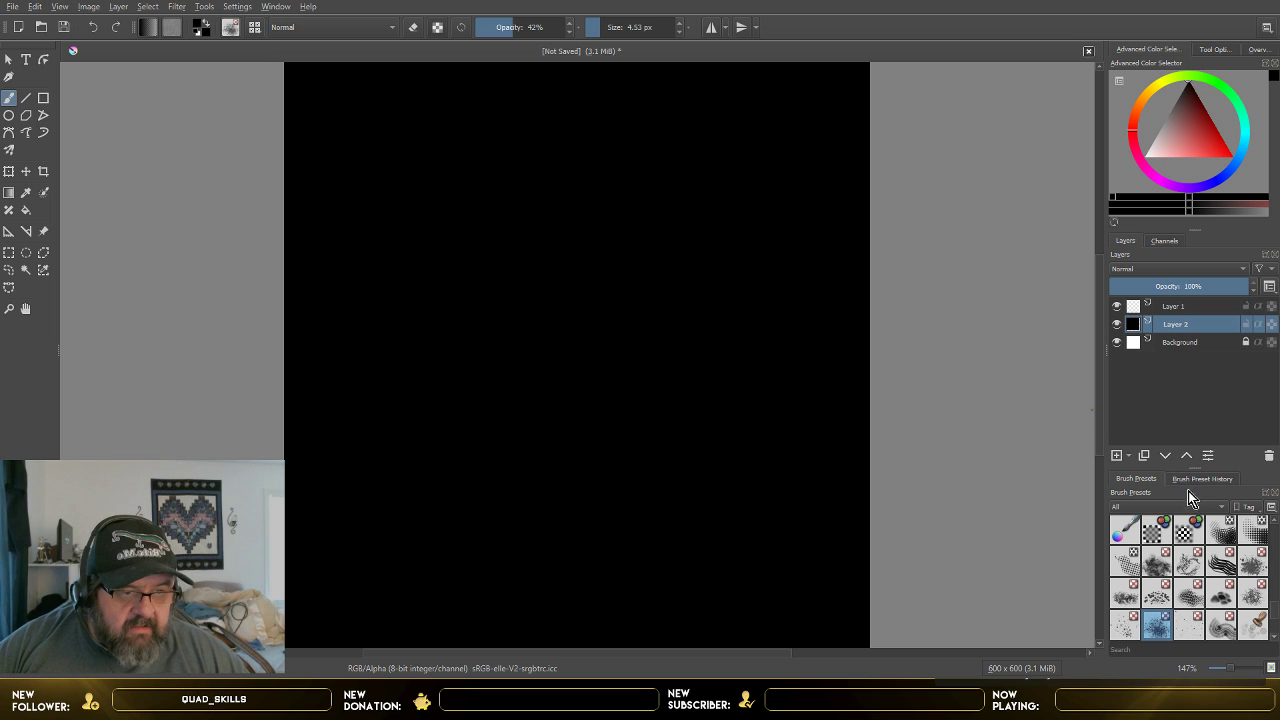
- Choose the dark blue pen-style brush preset near the start of the preset collection
scroll(1185, 550, up, 5)
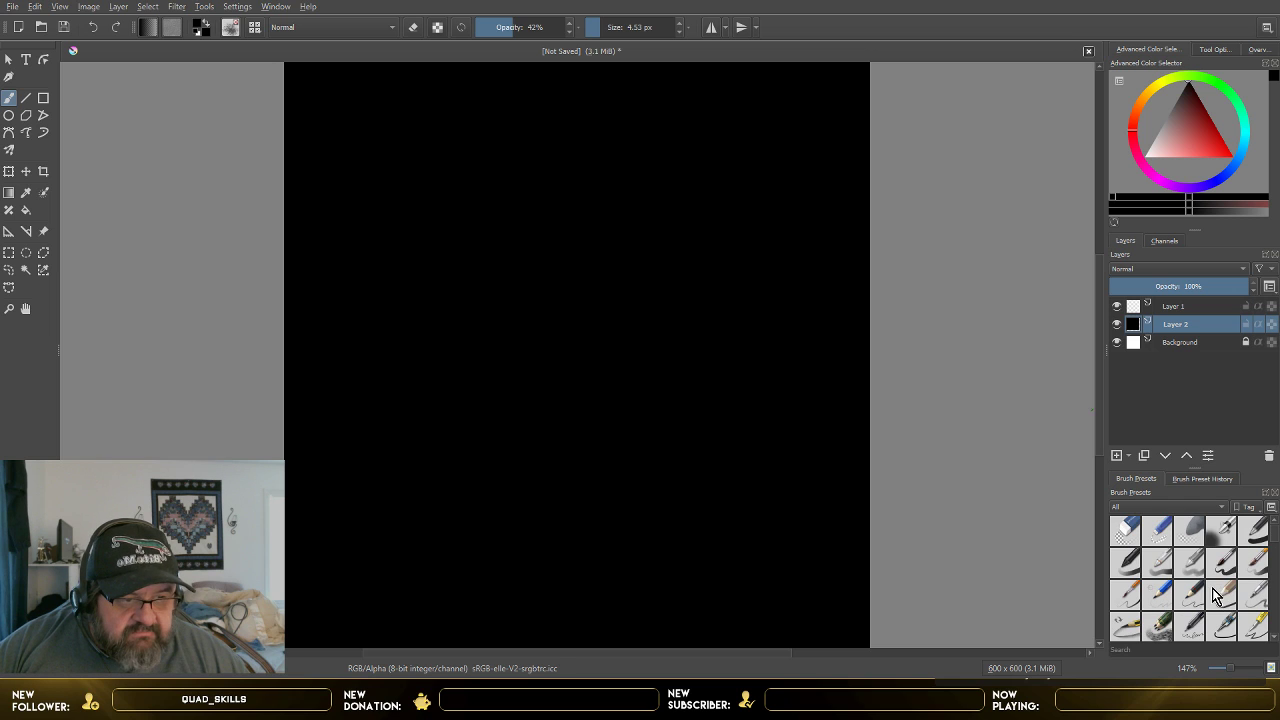
click(1192, 594)
scroll(1207, 565, down, 3)
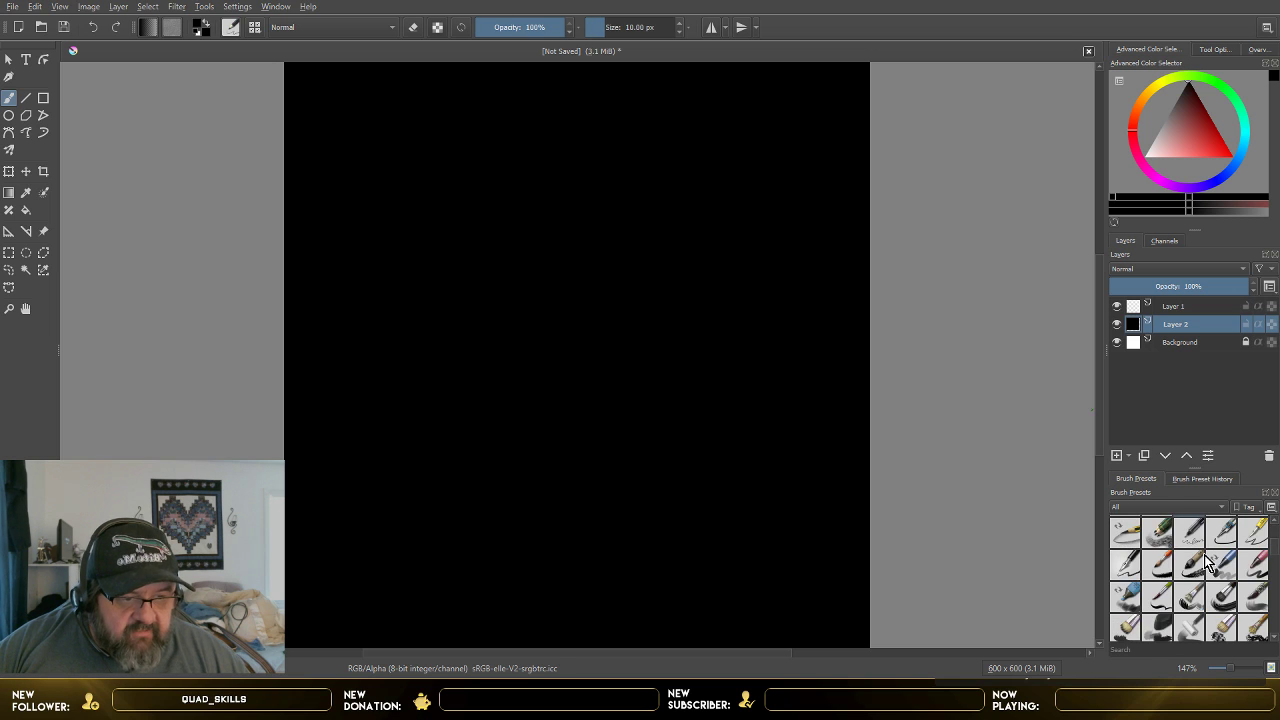
scroll(1207, 565, up, 3)
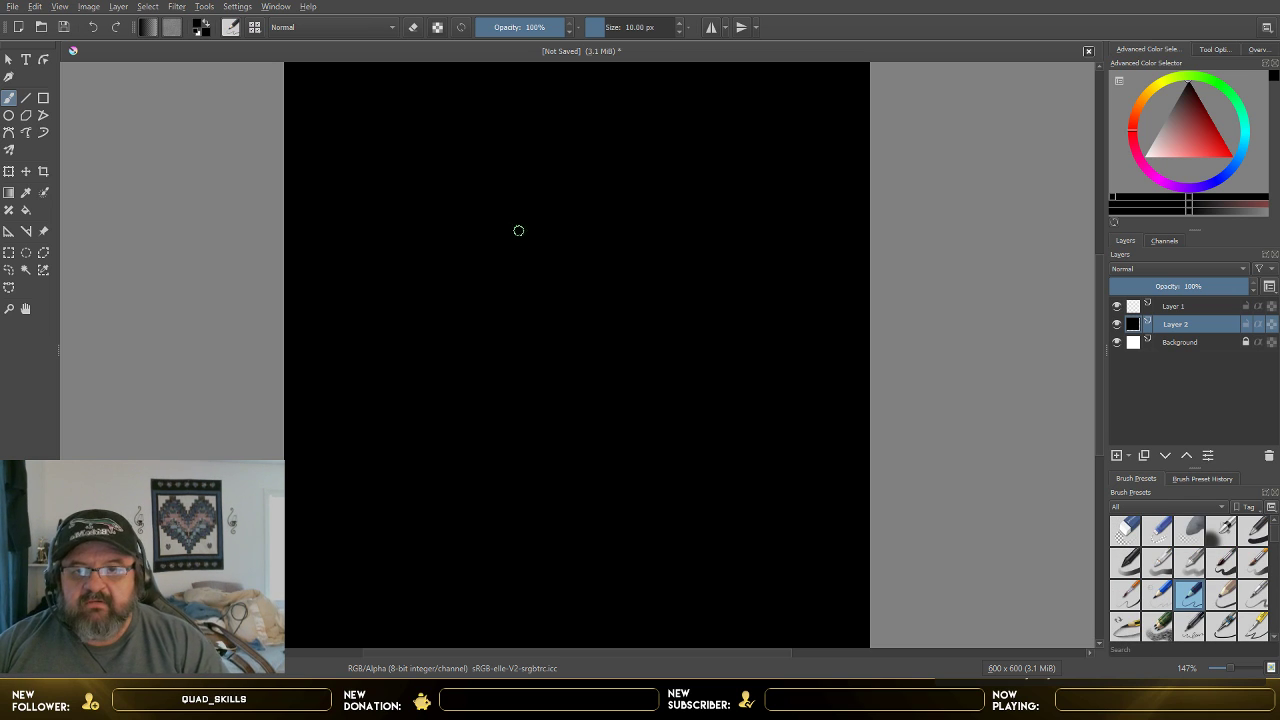
- Set the brush size to 3 px
click(598, 30)
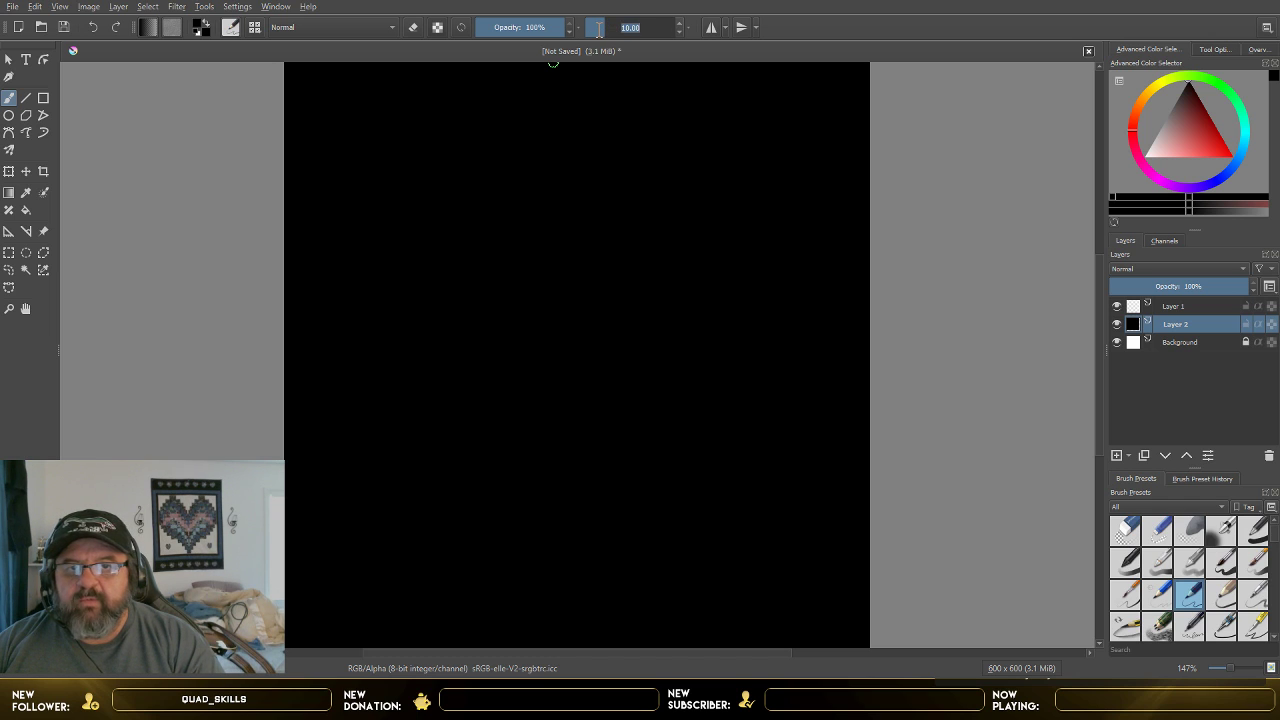
drag(598, 30, 636, 30)
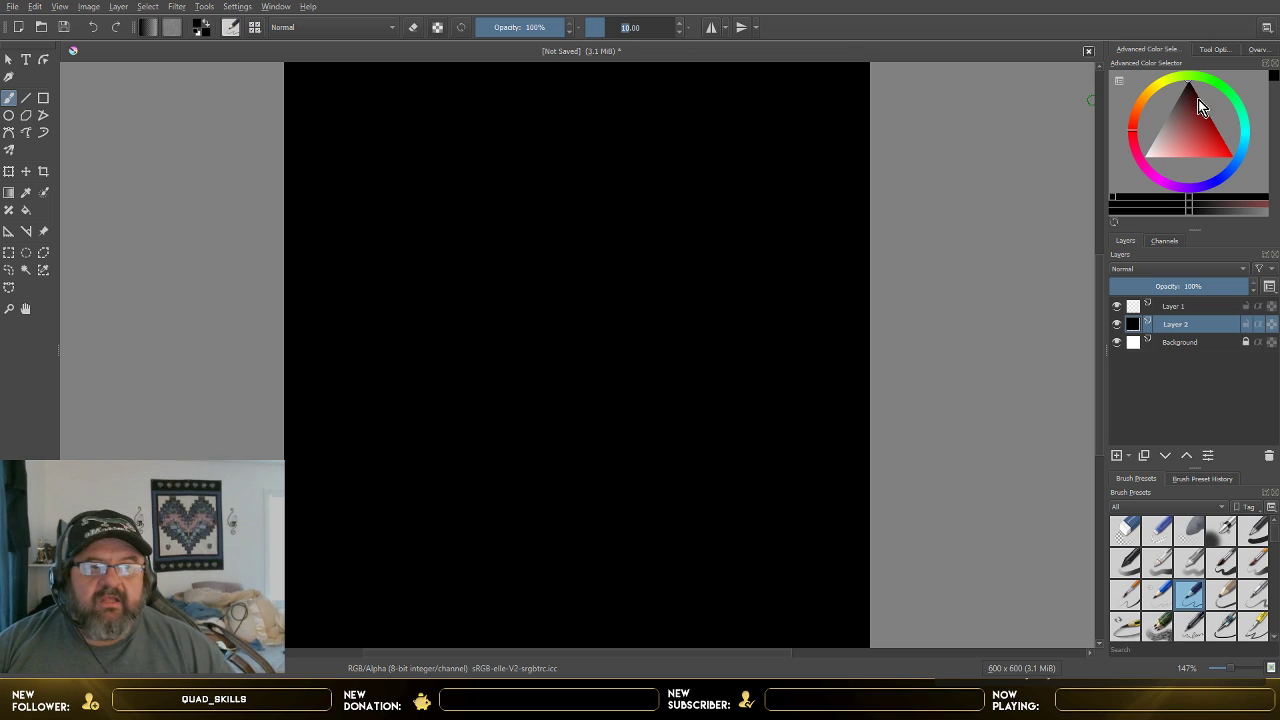
click(680, 31)
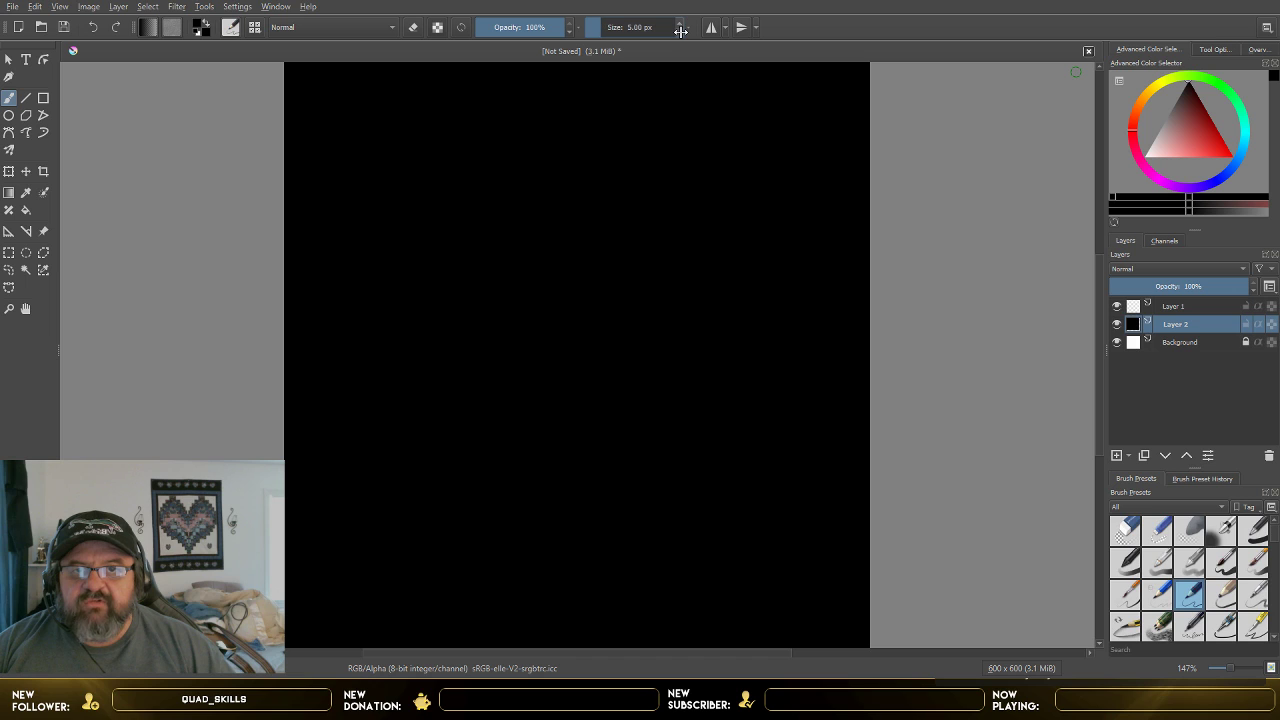
click(680, 31)
click(680, 31)
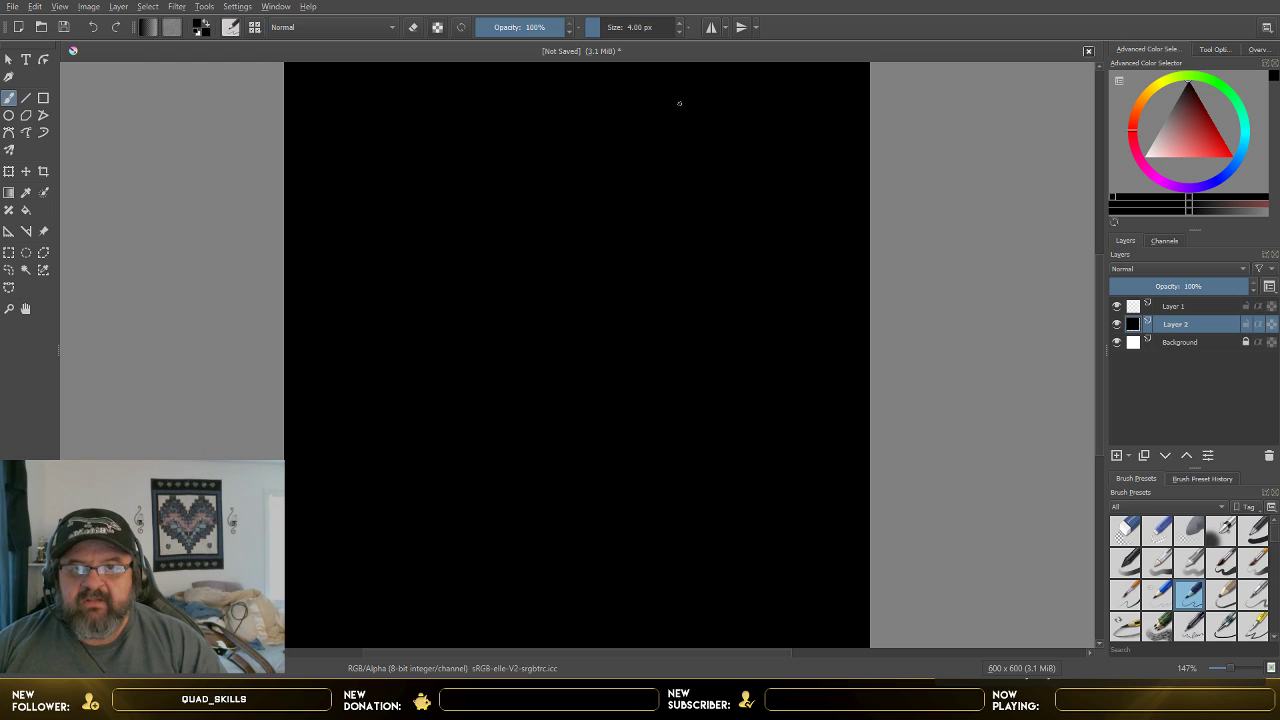
click(680, 31)
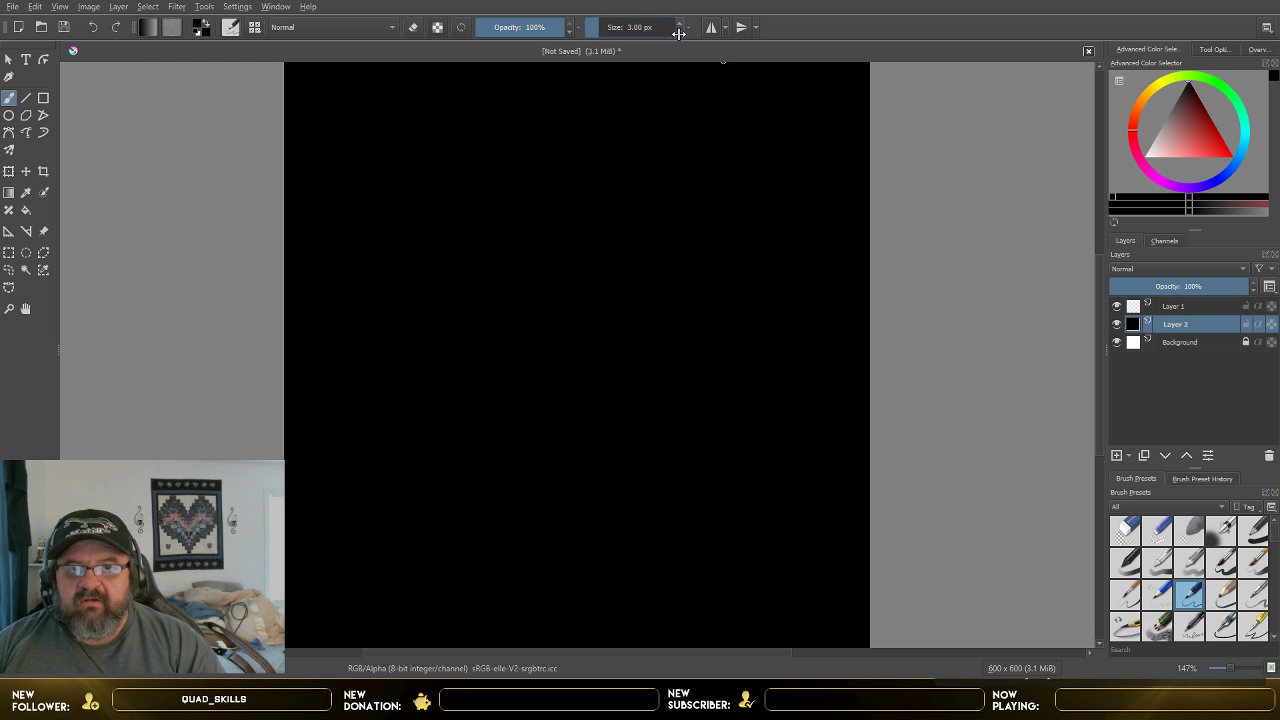
click(680, 31)
click(680, 23)
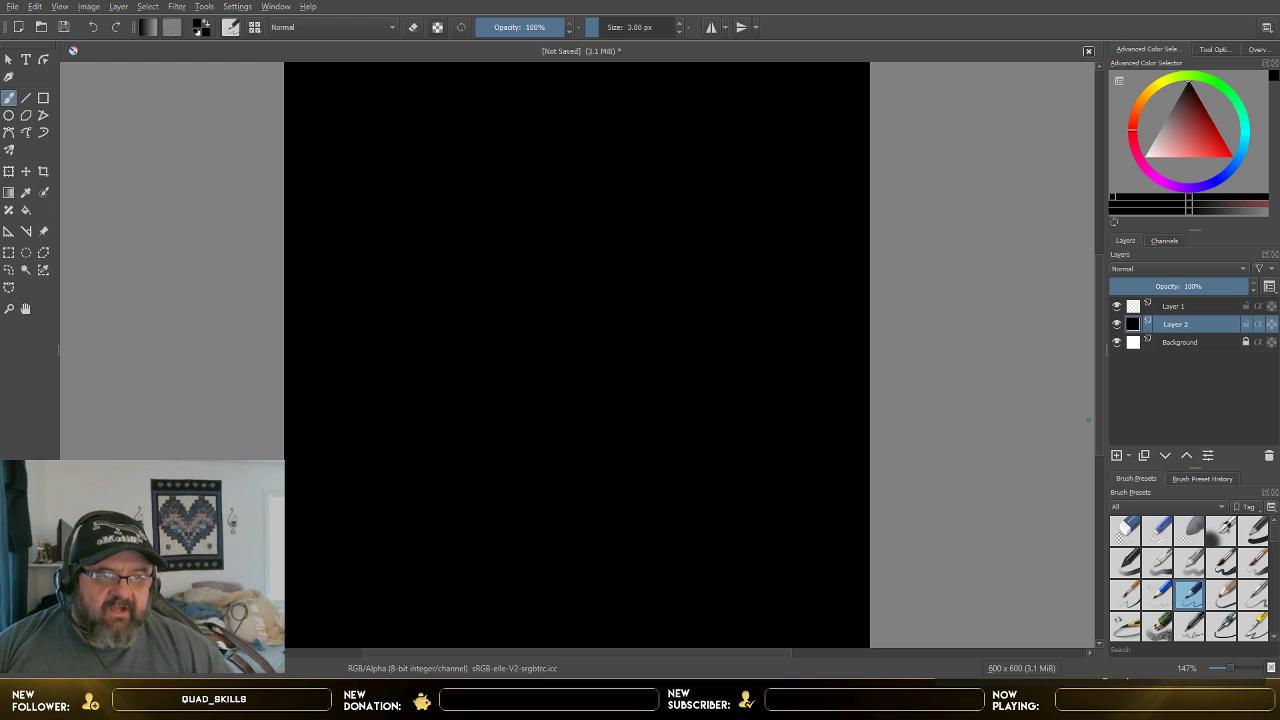
- Make Layer 1 the active layer and choose a medium-dark green as the painting colour
click(1180, 307)
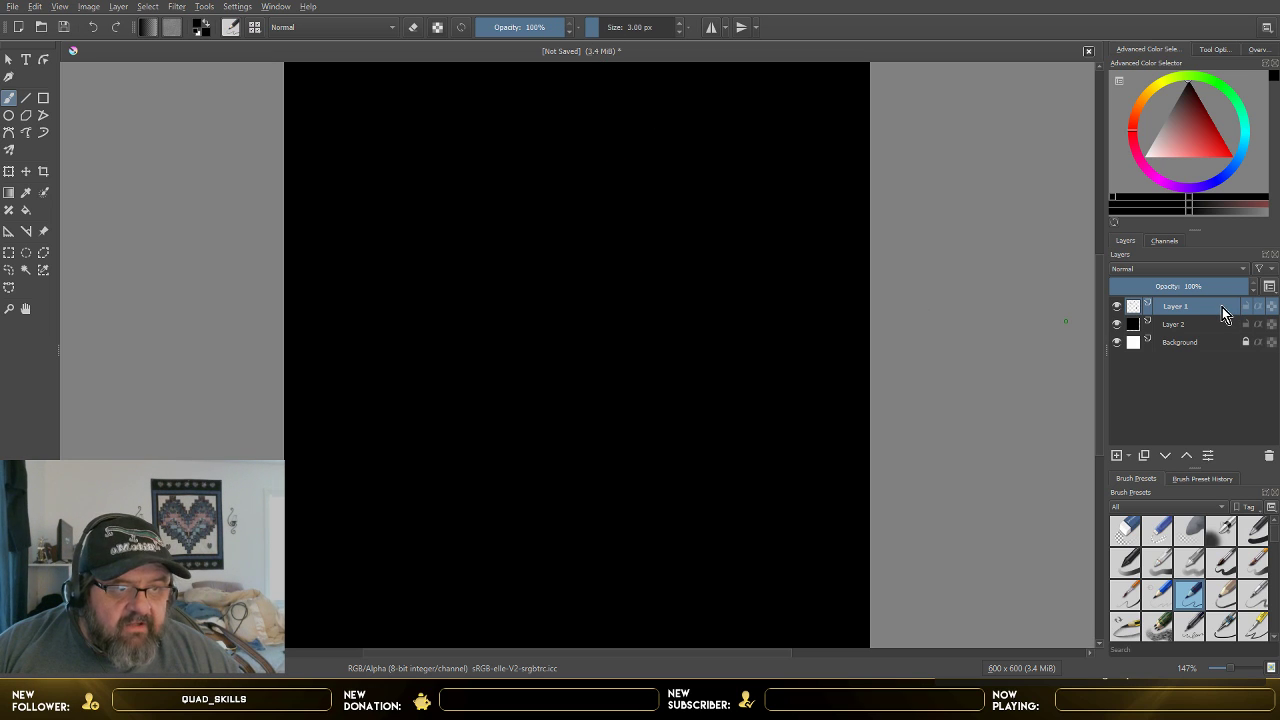
click(1213, 87)
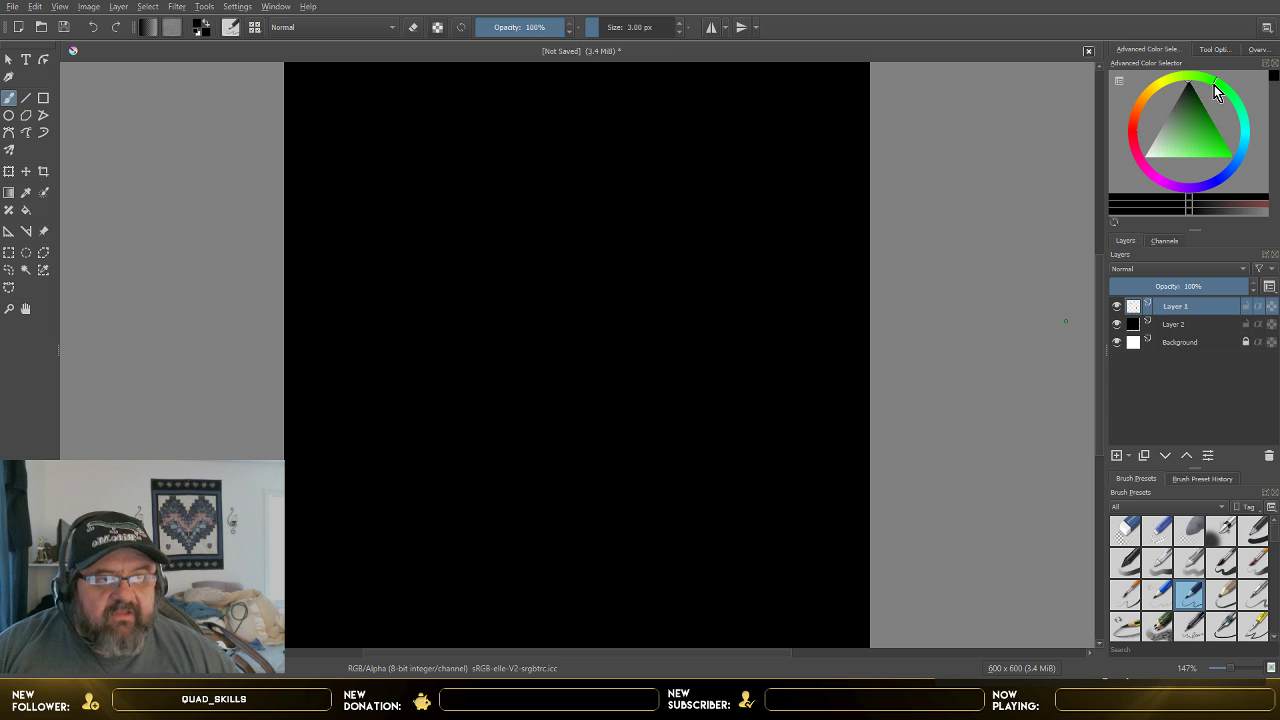
click(1203, 119)
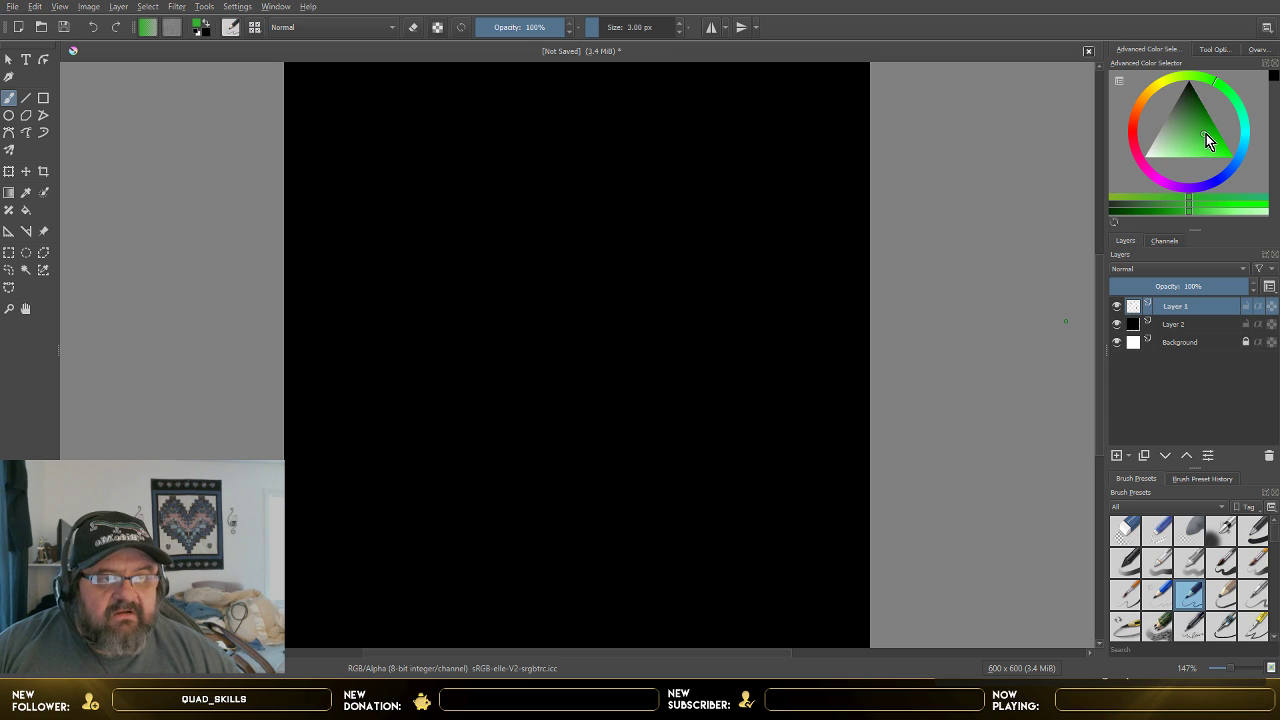
click(1206, 132)
click(1205, 123)
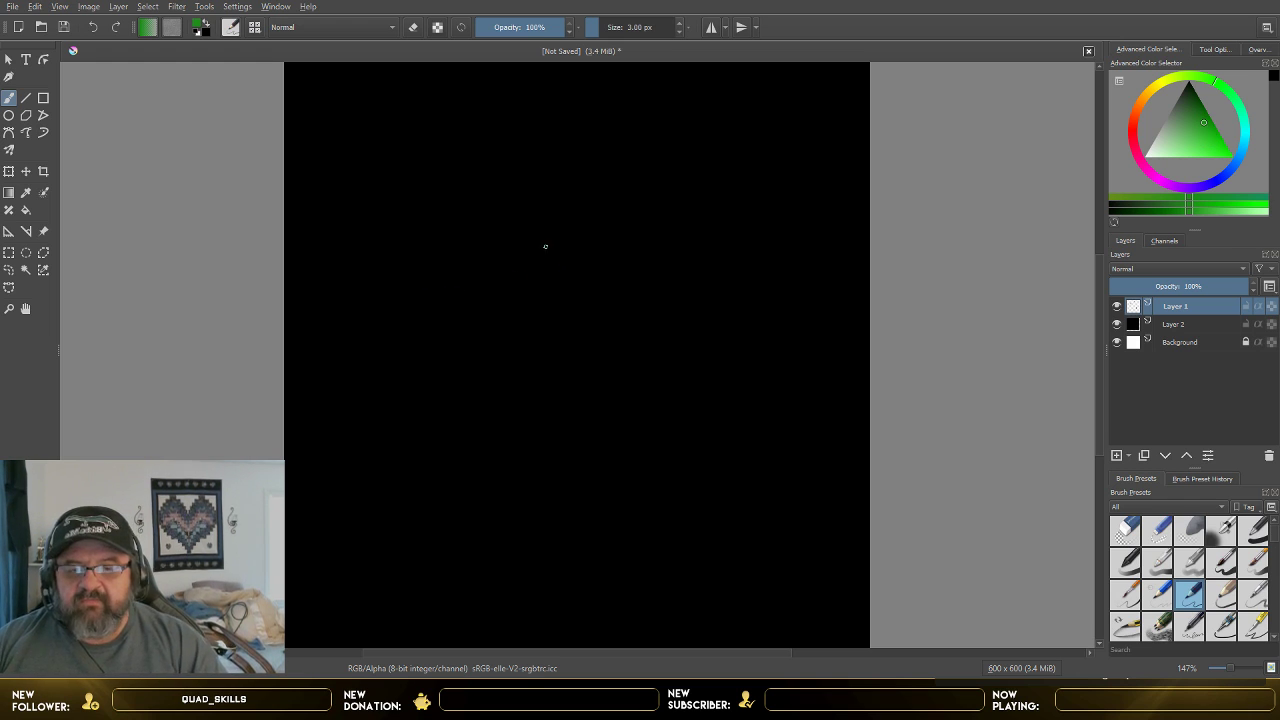
- Sketch a rough rounded head shape slightly above the canvas centre with loose overlapping green strokes
drag(487, 268, 557, 229)
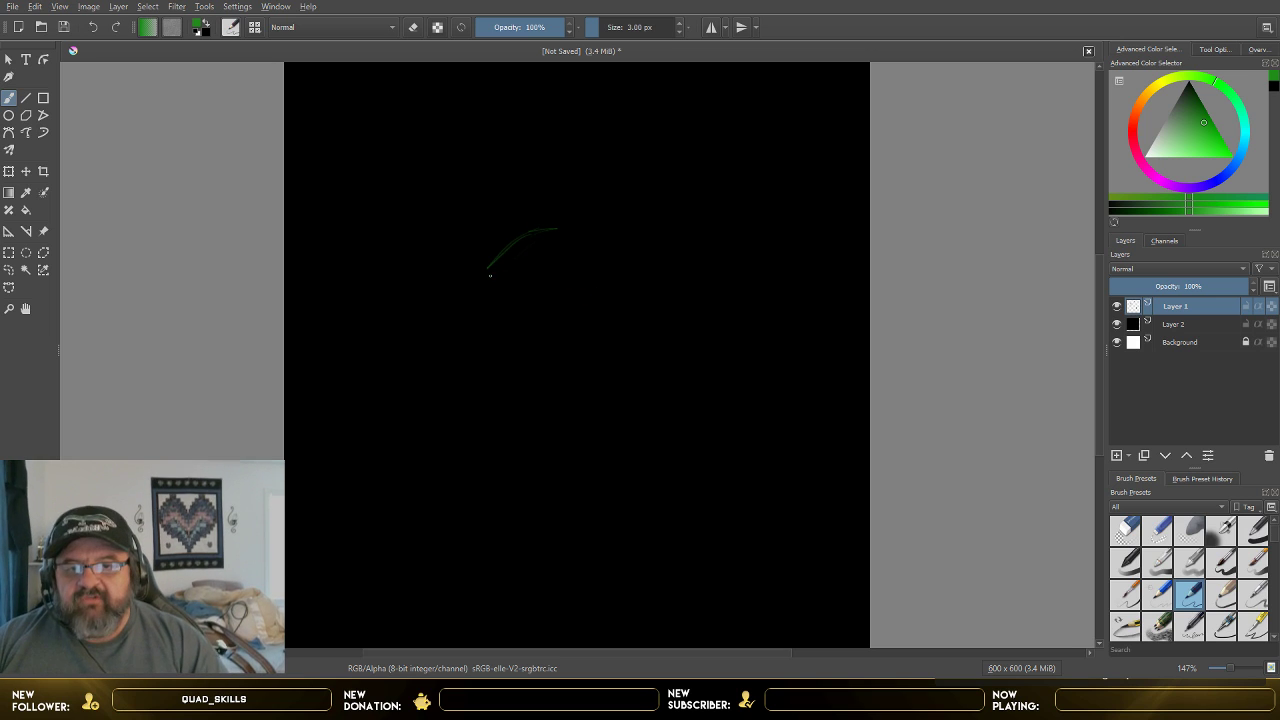
drag(486, 266, 584, 244)
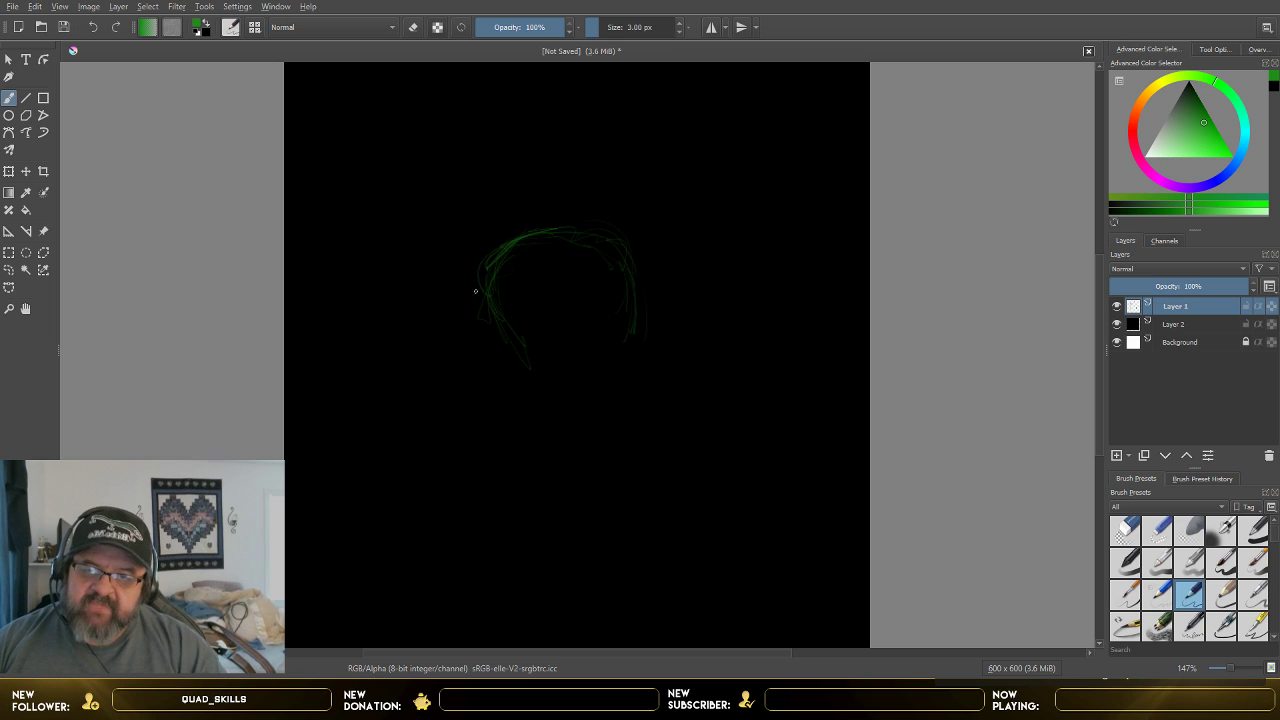
mouse_move(490, 307)
mouse_down()
mouse_move(517, 346)
mouse_move(546, 355)
mouse_move(567, 353)
mouse_move(582, 329)
mouse_move(615, 324)
mouse_move(622, 337)
mouse_move(598, 321)
mouse_move(538, 351)
mouse_move(561, 354)
mouse_move(601, 330)
mouse_move(592, 325)
mouse_move(641, 331)
mouse_up()
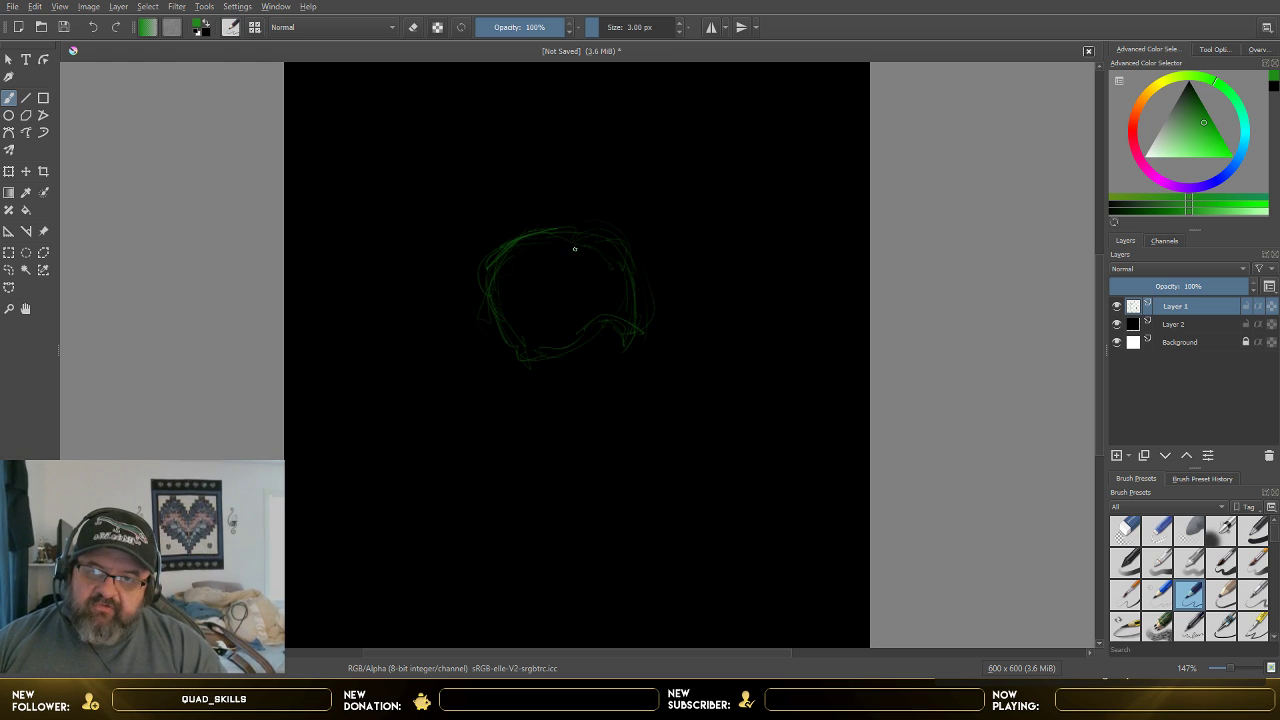
- Sketch a short neck below the head shape, ending in a flat ellipse, with a short contour line inside the head
drag(594, 272, 594, 300)
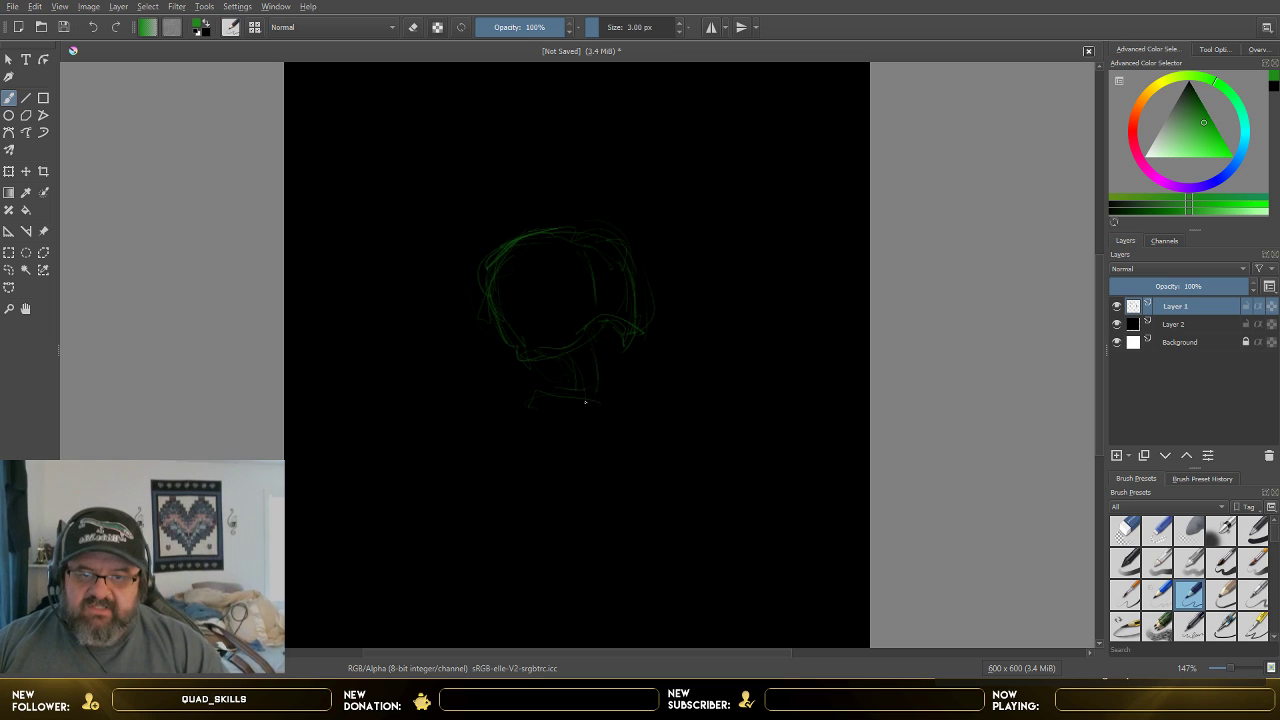
mouse_move(566, 390)
mouse_down()
mouse_move(545, 408)
mouse_move(638, 408)
mouse_move(605, 384)
mouse_move(623, 403)
mouse_up()
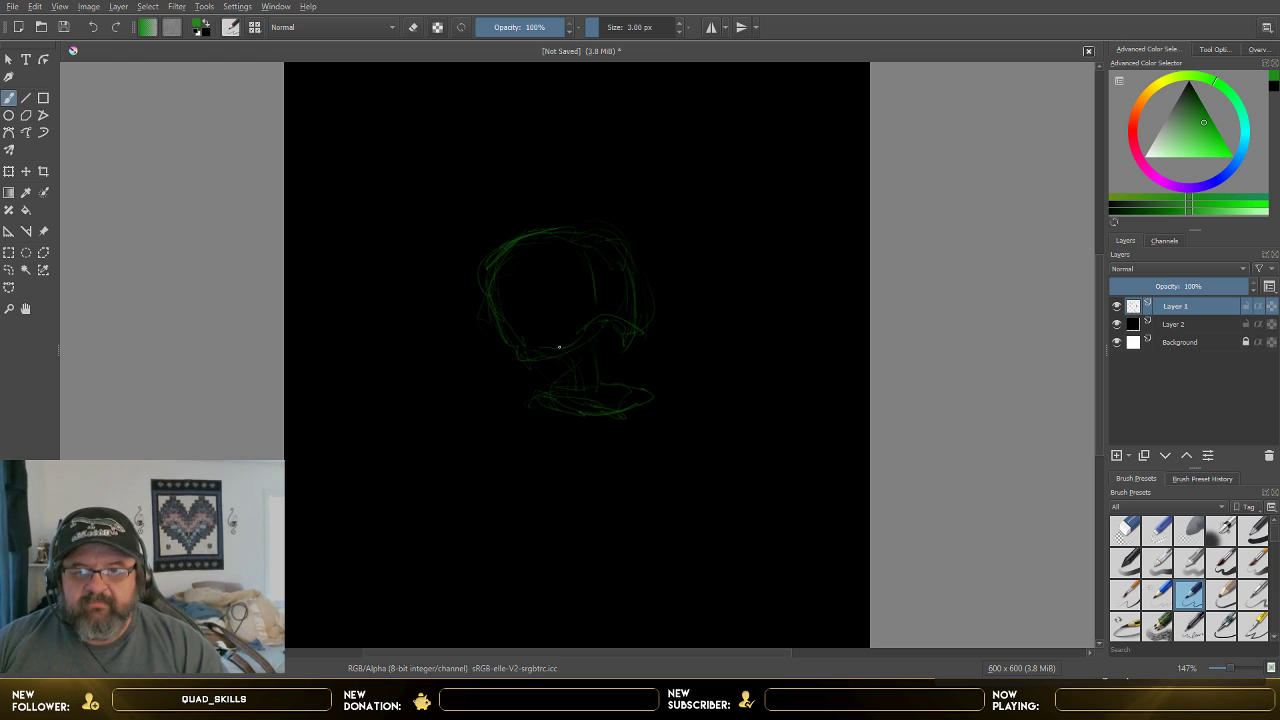
- Draw curved contour lines from the crown of the head through the neck to the ellipse, plus another curve inside the head
mouse_move(545, 236)
mouse_down()
mouse_move(546, 310)
mouse_move(576, 412)
mouse_up()
drag(536, 275, 588, 402)
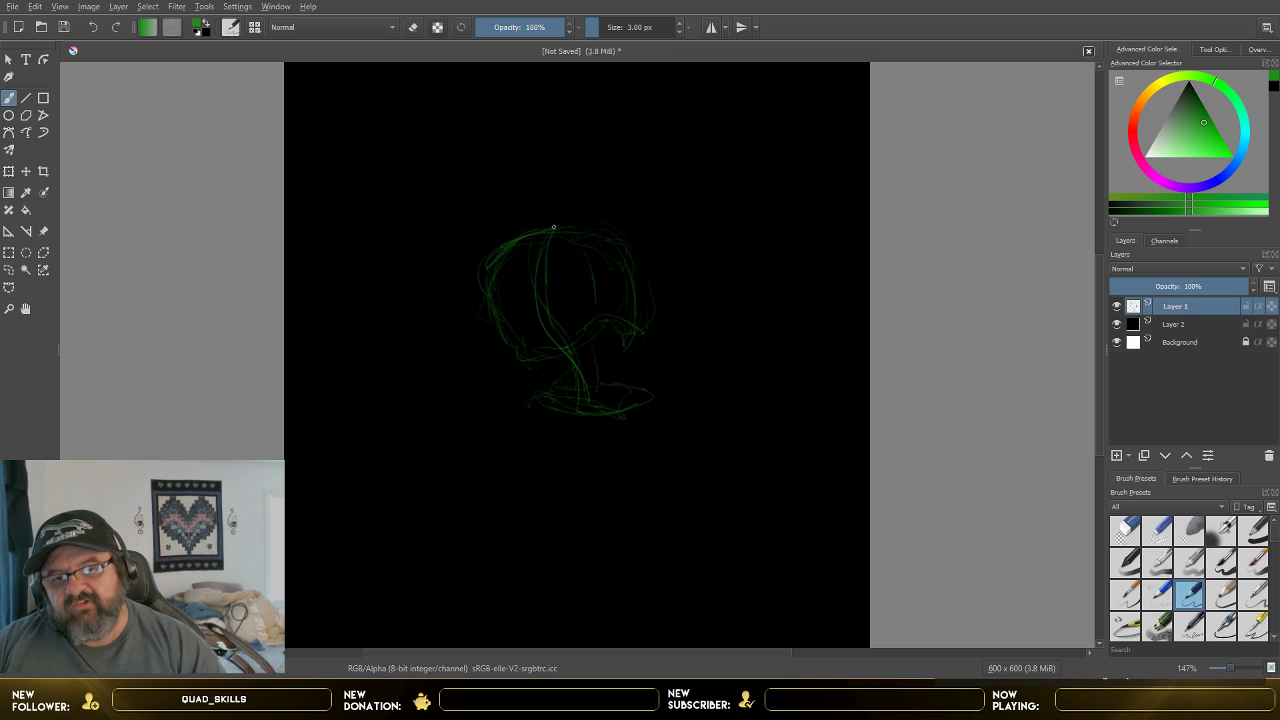
mouse_move(535, 296)
mouse_down()
mouse_move(542, 334)
mouse_move(583, 393)
mouse_up()
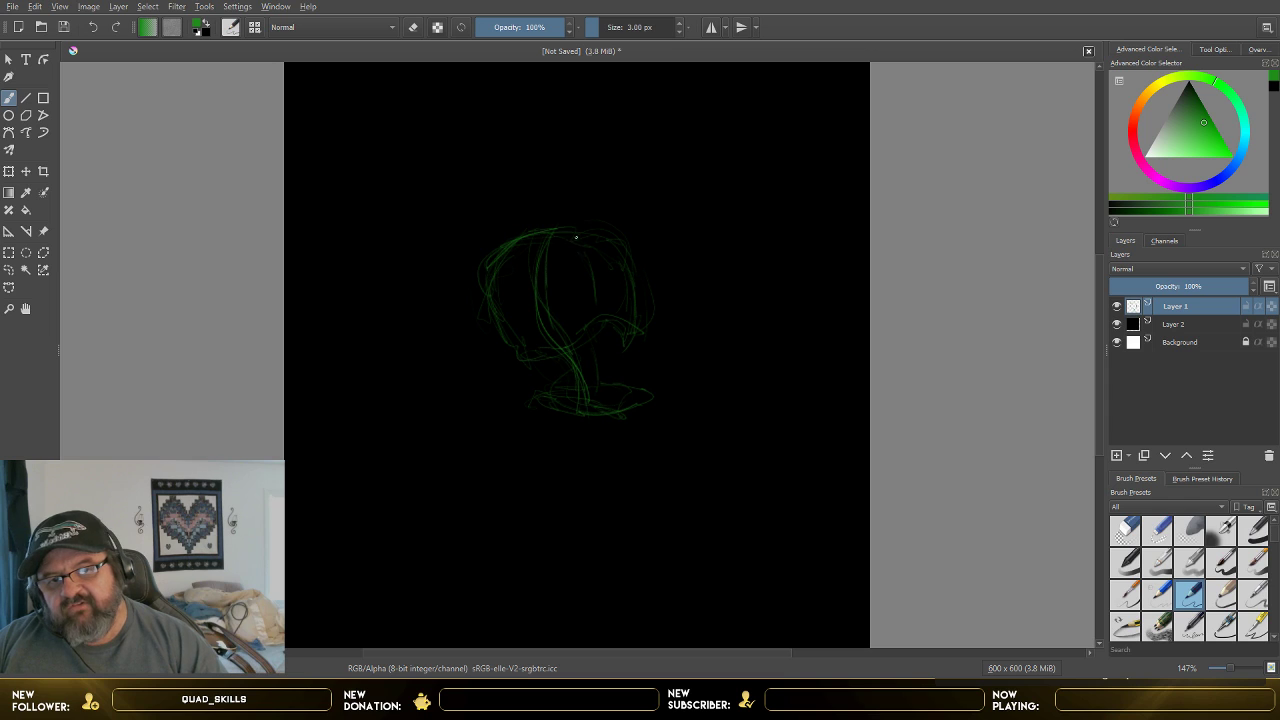
drag(576, 237, 600, 276)
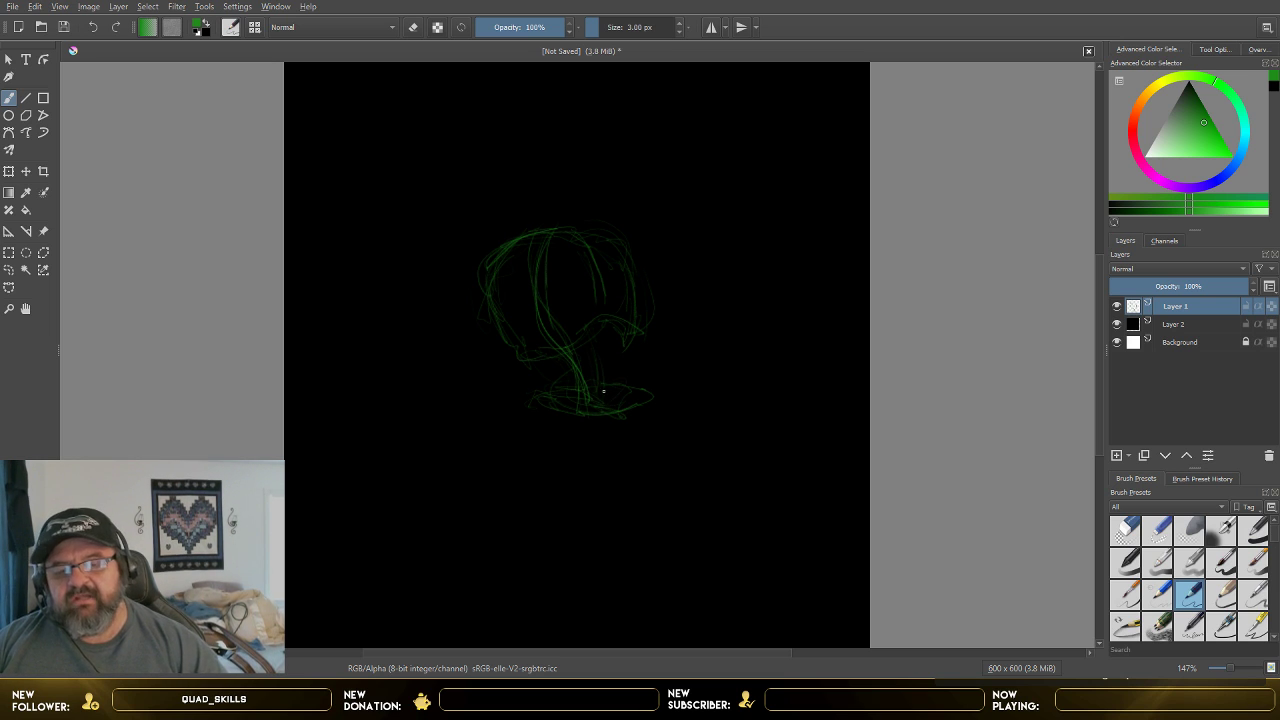
- Sketch the body below the ellipse with a tapered central form, long sloping outer sides and curved inner lines
mouse_move(641, 394)
mouse_down()
mouse_move(557, 412)
mouse_move(614, 424)
mouse_move(608, 462)
mouse_up()
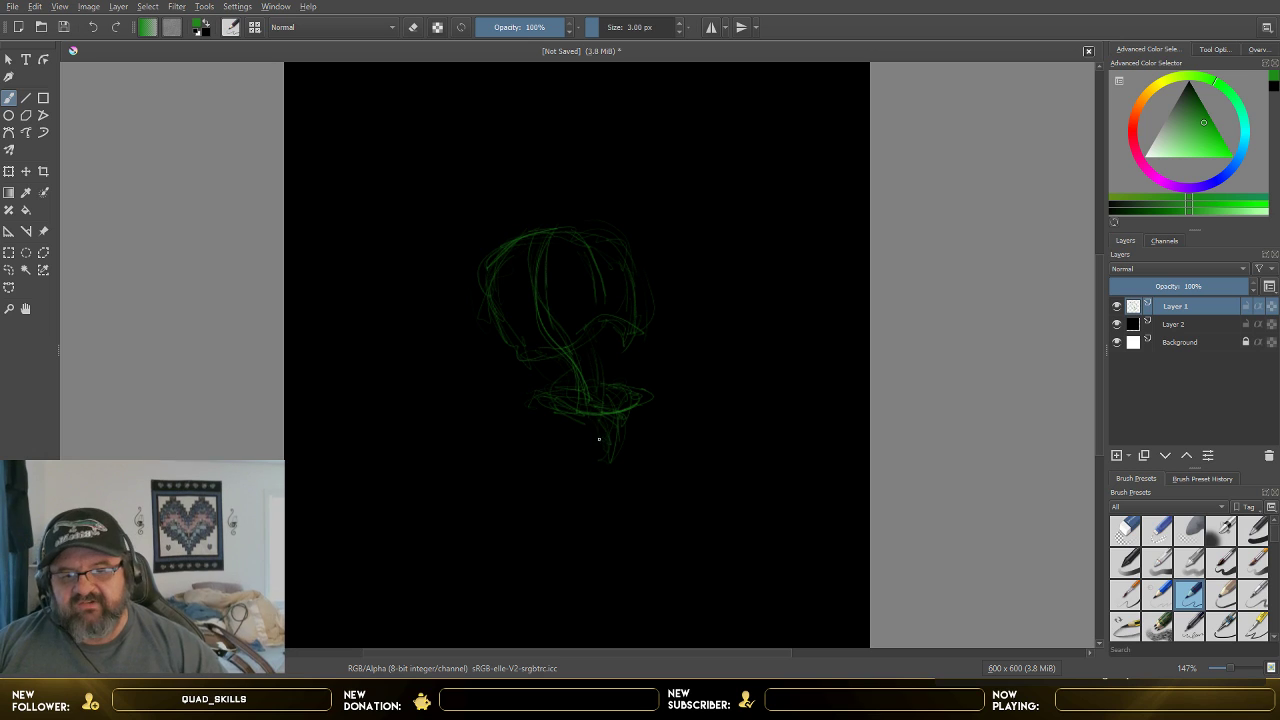
mouse_move(568, 409)
mouse_down()
mouse_move(629, 398)
mouse_move(610, 438)
mouse_move(551, 418)
mouse_move(553, 433)
mouse_move(547, 402)
mouse_move(553, 484)
mouse_move(543, 432)
mouse_move(561, 395)
mouse_move(536, 493)
mouse_up()
drag(645, 405, 672, 492)
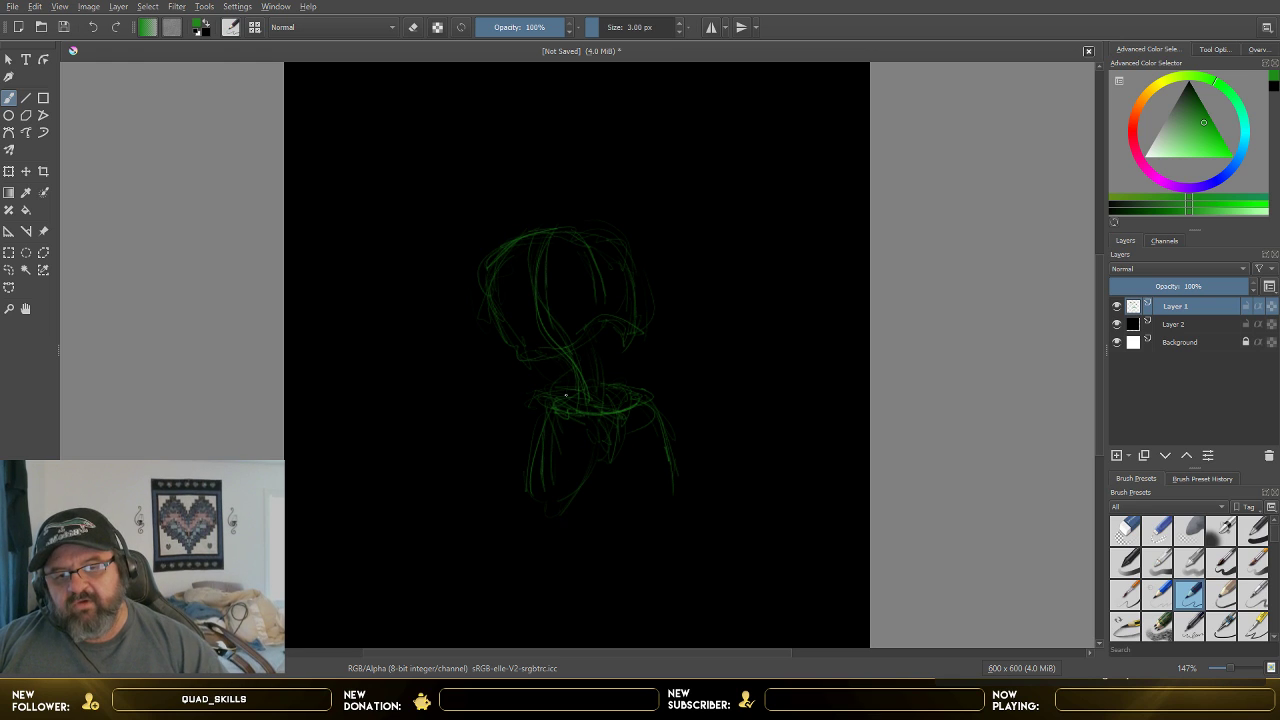
mouse_move(546, 450)
mouse_down()
mouse_move(540, 510)
mouse_move(644, 437)
mouse_move(668, 521)
mouse_up()
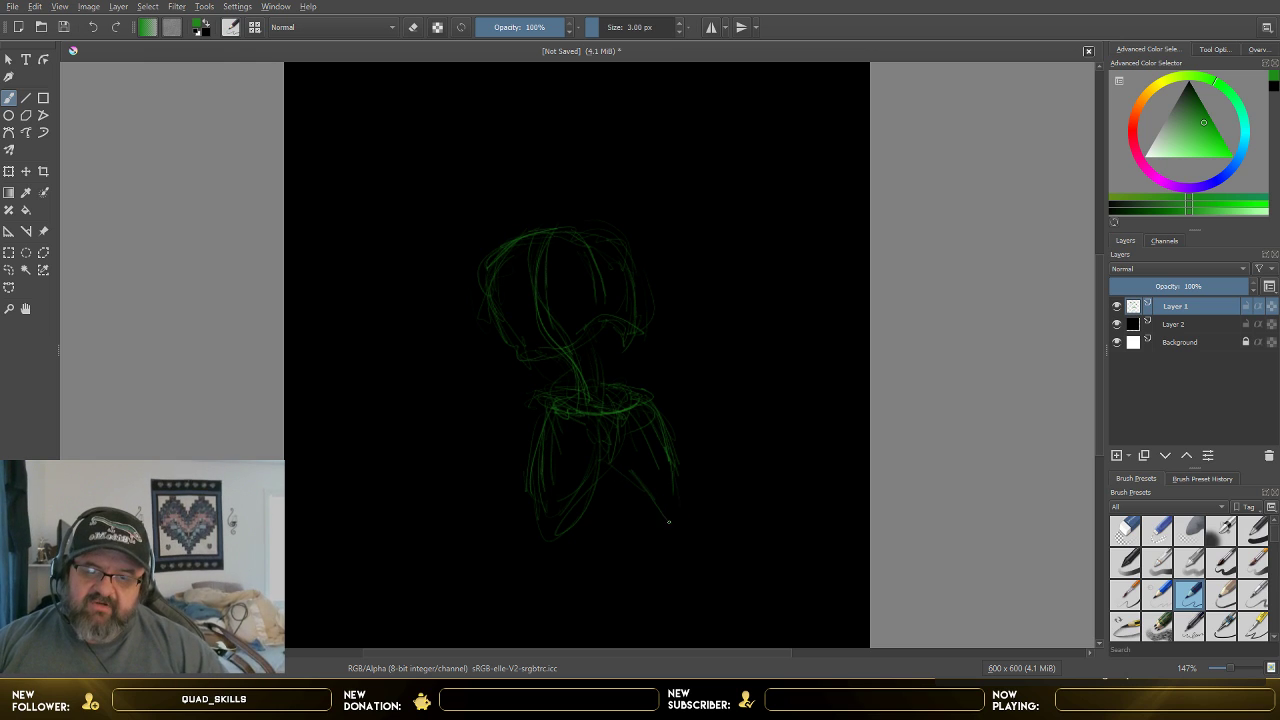
- Reinforce both outer sides of the lower body and add short inner strokes around its centre and under the ellipse
drag(645, 420, 686, 499)
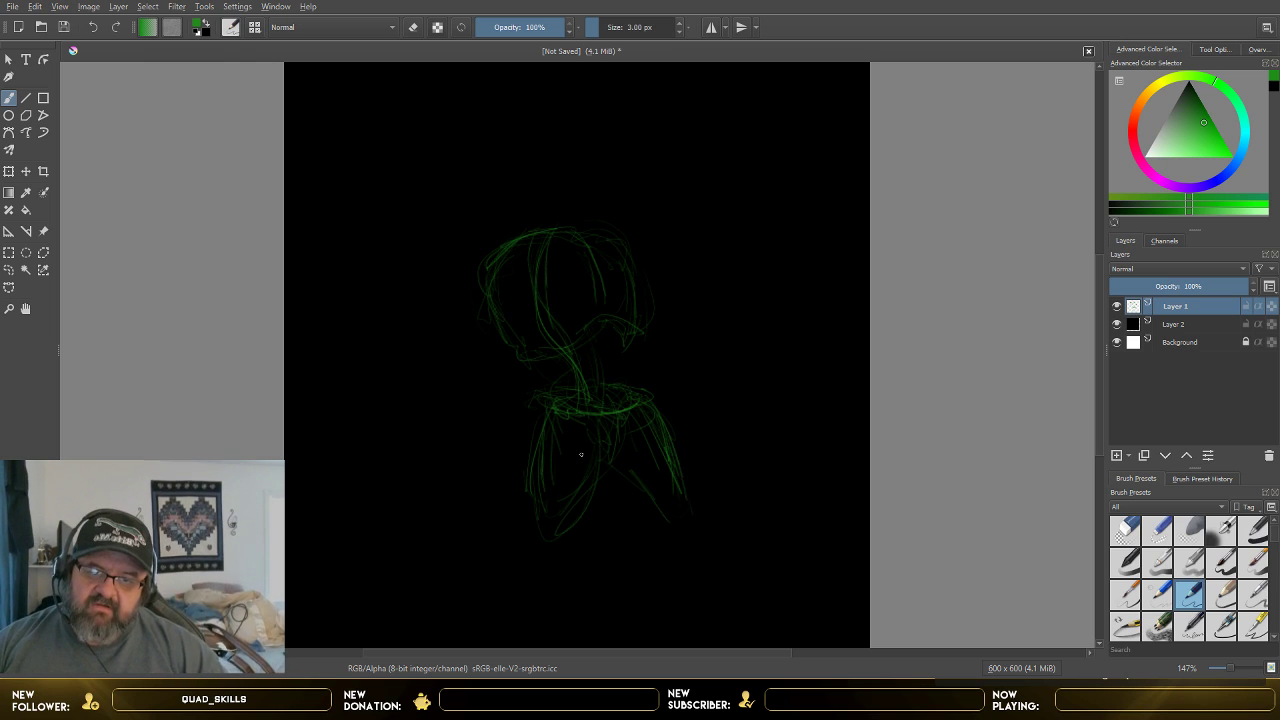
drag(553, 415, 544, 536)
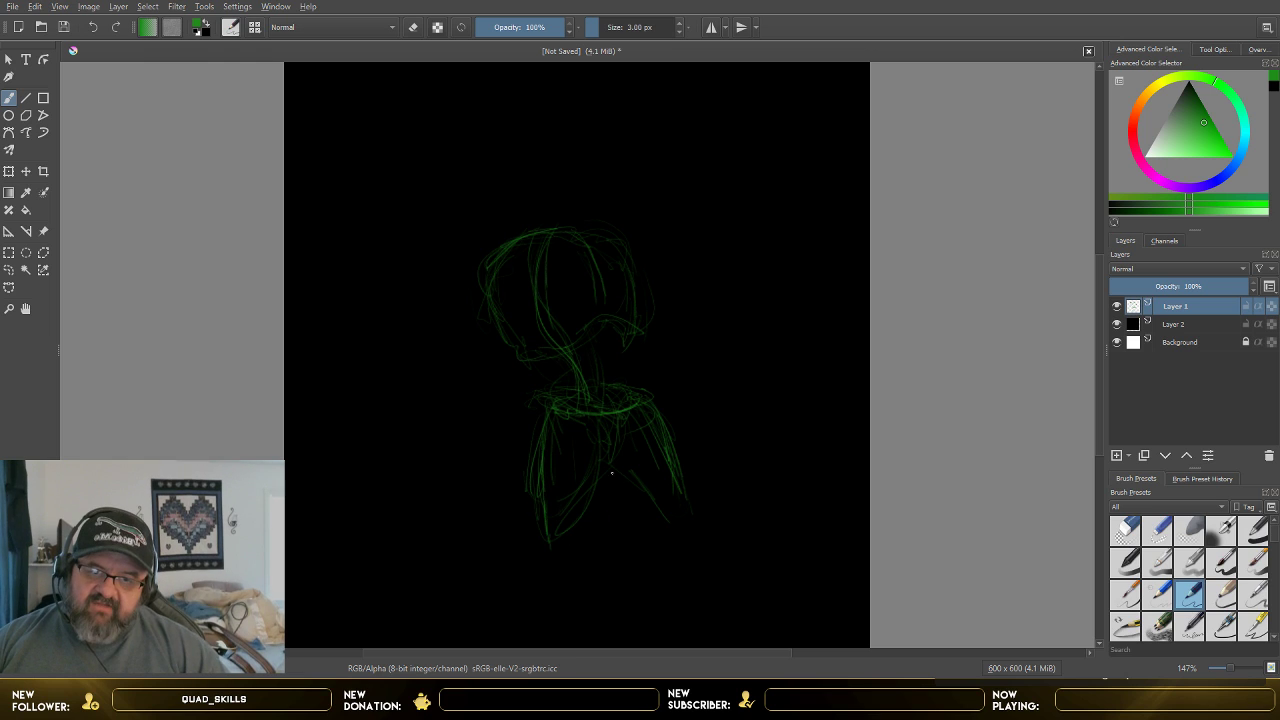
drag(596, 490, 594, 518)
drag(609, 462, 643, 507)
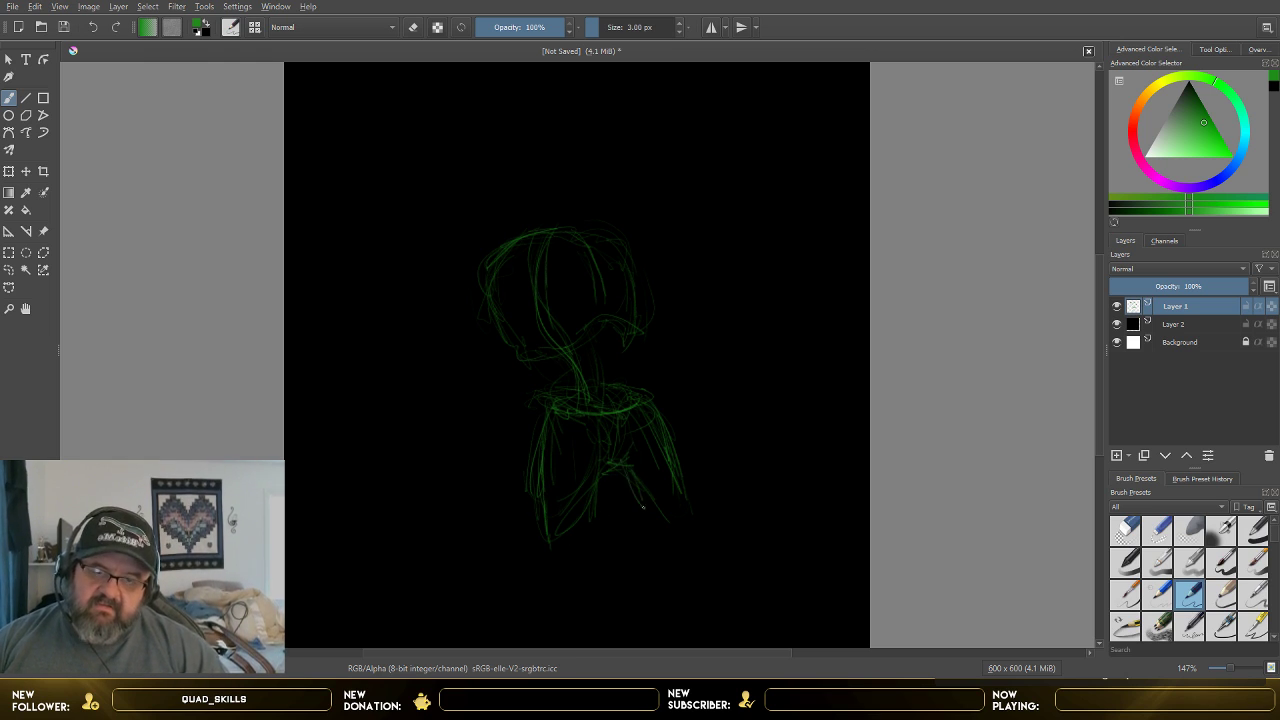
drag(683, 427, 692, 447)
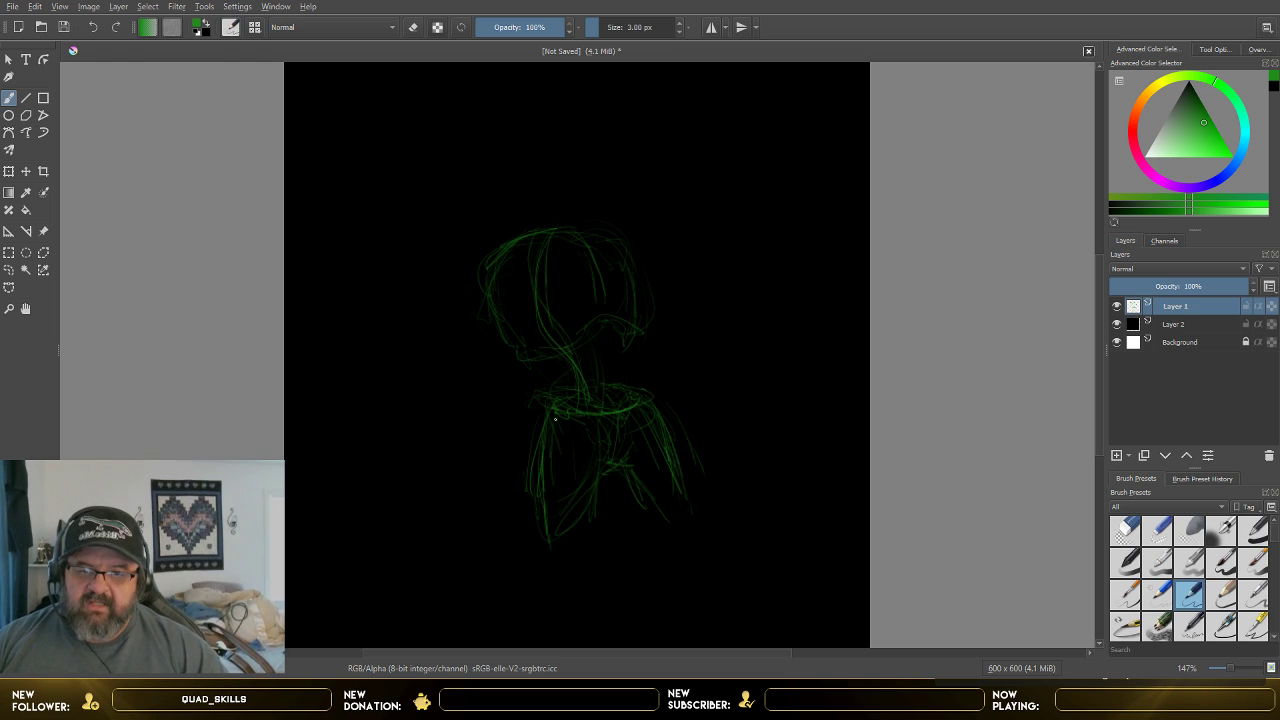
drag(555, 419, 549, 520)
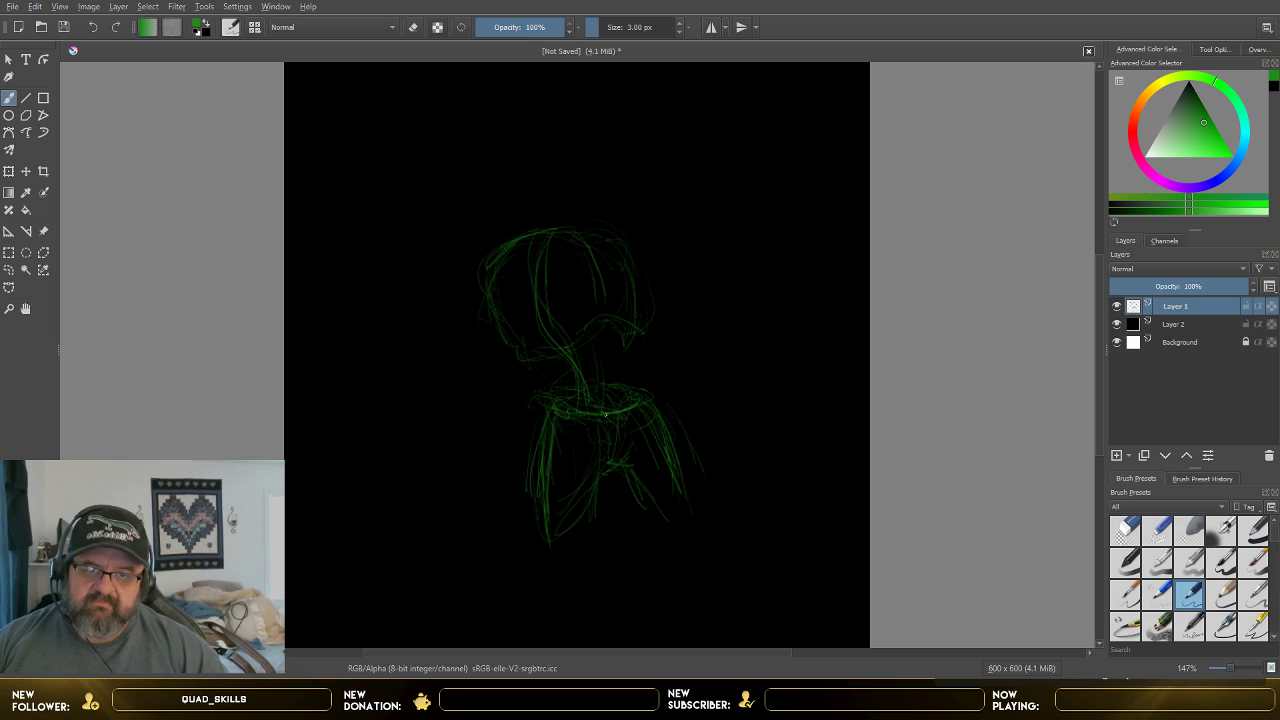
drag(618, 414, 622, 432)
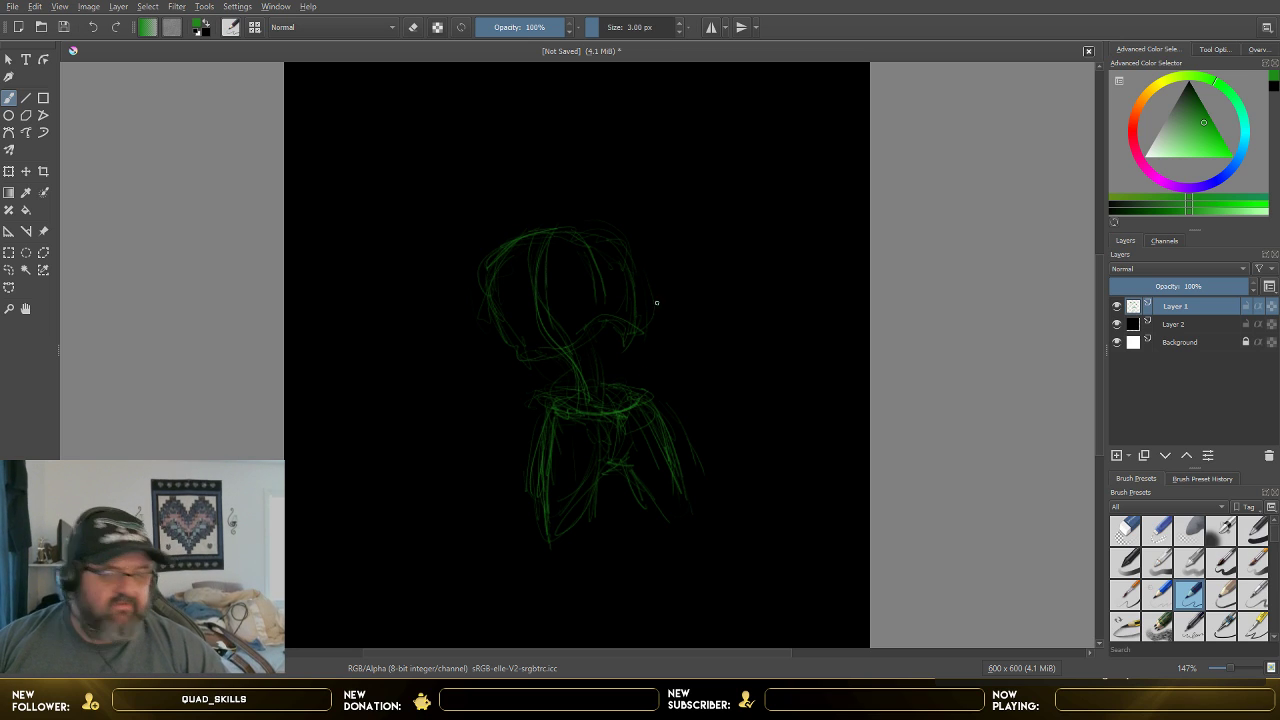
- Sketch circular hip forms below the ellipse and add more long strokes down both thighs of the lower body
drag(548, 424, 545, 448)
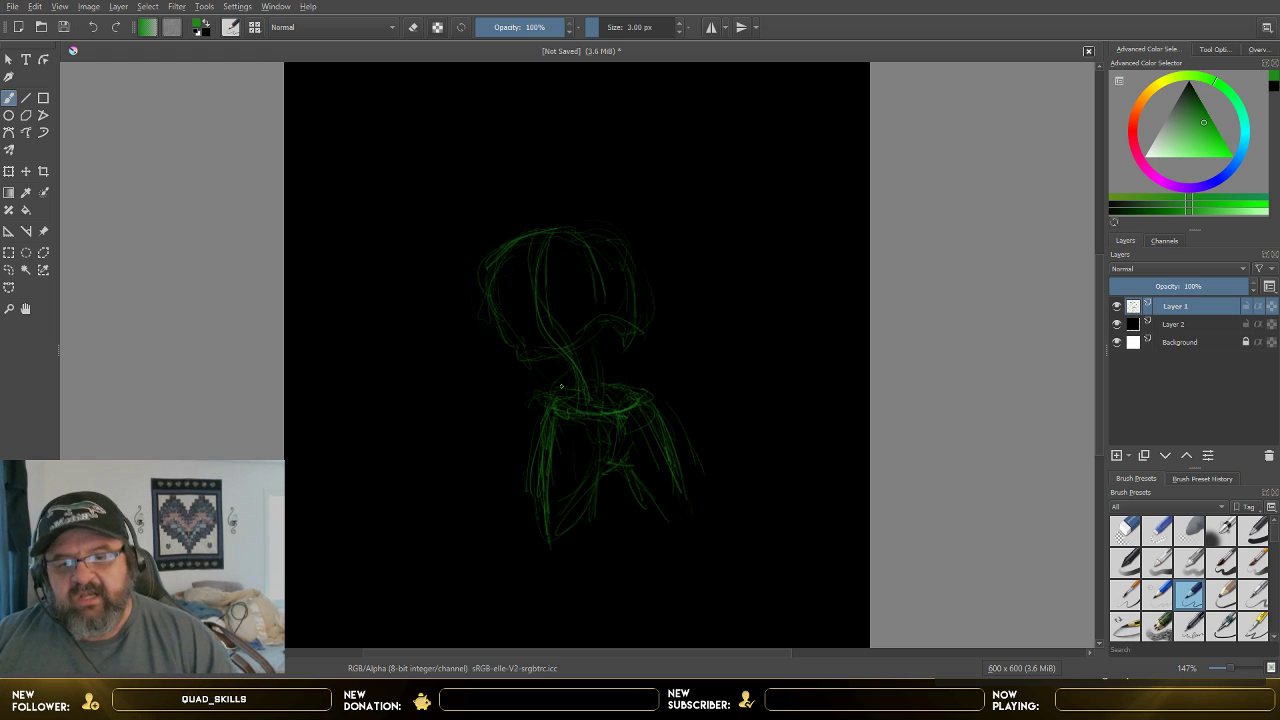
mouse_move(561, 417)
mouse_down()
mouse_move(574, 450)
mouse_move(570, 553)
mouse_up()
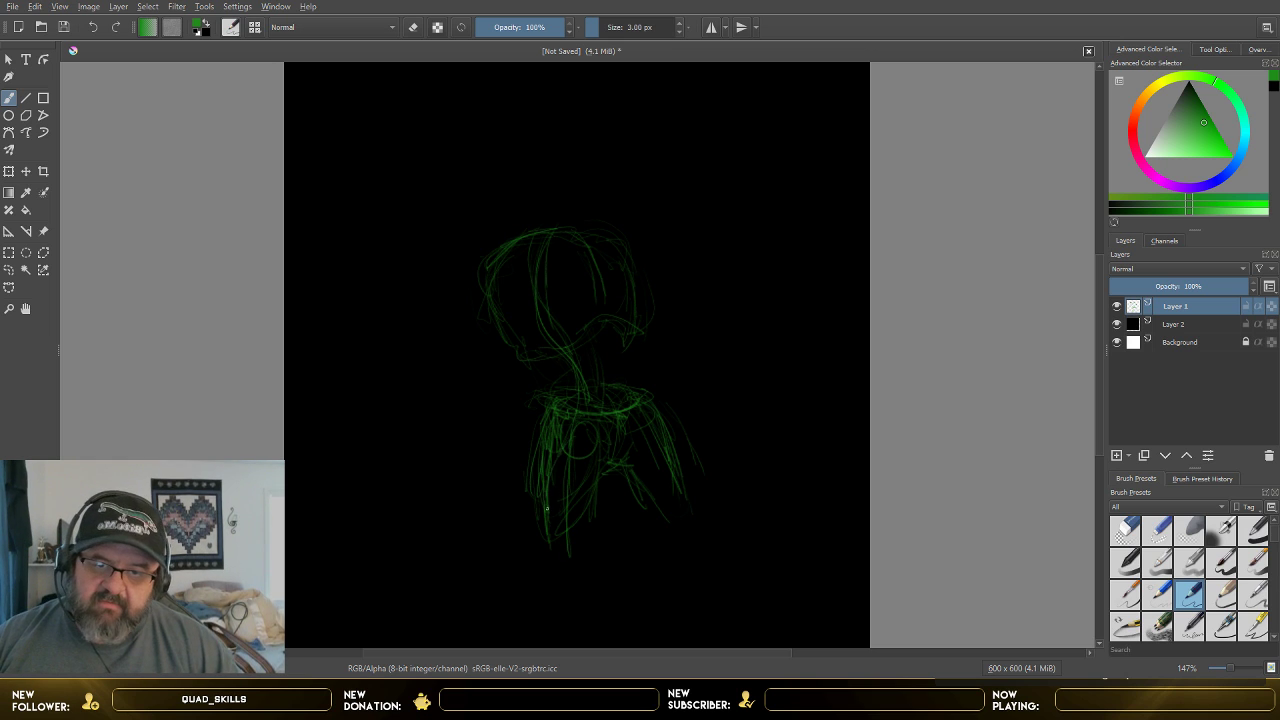
drag(640, 420, 676, 534)
mouse_move(548, 436)
mouse_down()
mouse_move(580, 449)
mouse_move(574, 426)
mouse_move(554, 444)
mouse_move(589, 446)
mouse_move(571, 425)
mouse_move(556, 476)
mouse_move(568, 522)
mouse_move(645, 433)
mouse_move(663, 468)
mouse_move(668, 508)
mouse_up()
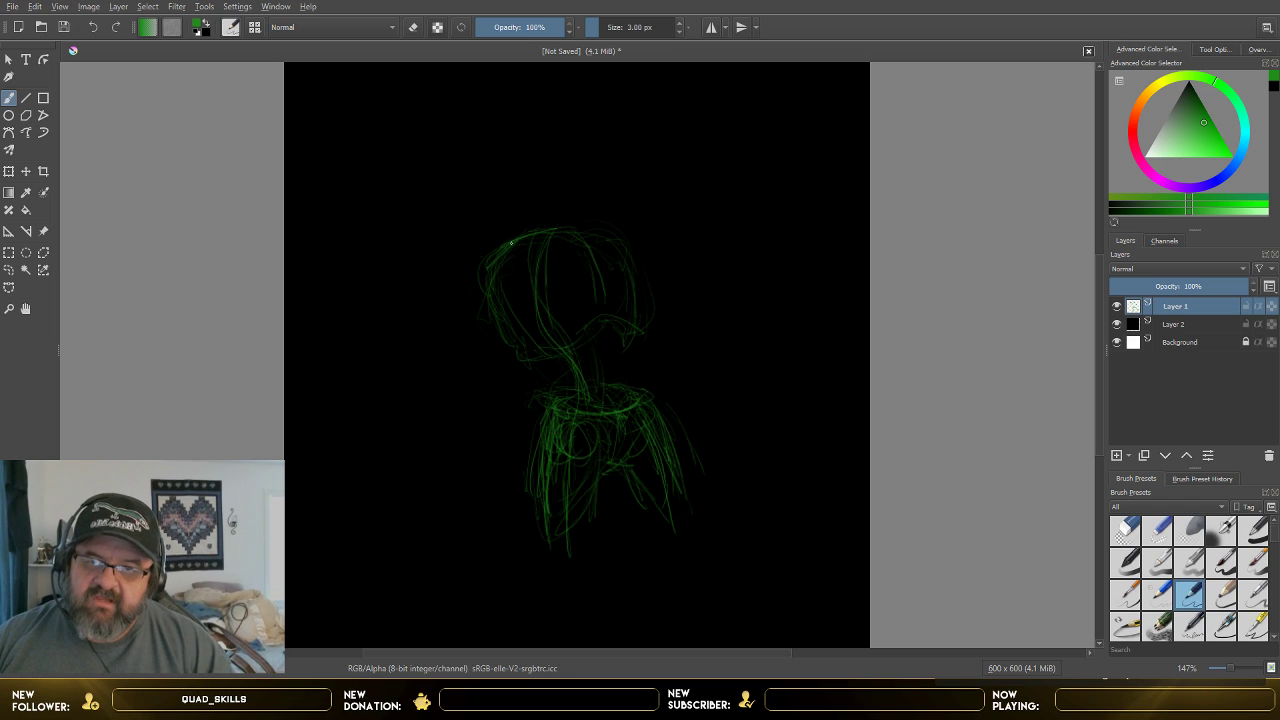
- Reinforce the shoulder line across the top of the upper torso and strengthen its outer curves on both sides
mouse_move(511, 242)
mouse_down()
mouse_move(625, 236)
mouse_move(637, 330)
mouse_move(646, 270)
mouse_up()
mouse_move(630, 226)
mouse_down()
mouse_move(578, 224)
mouse_move(644, 254)
mouse_move(648, 324)
mouse_up()
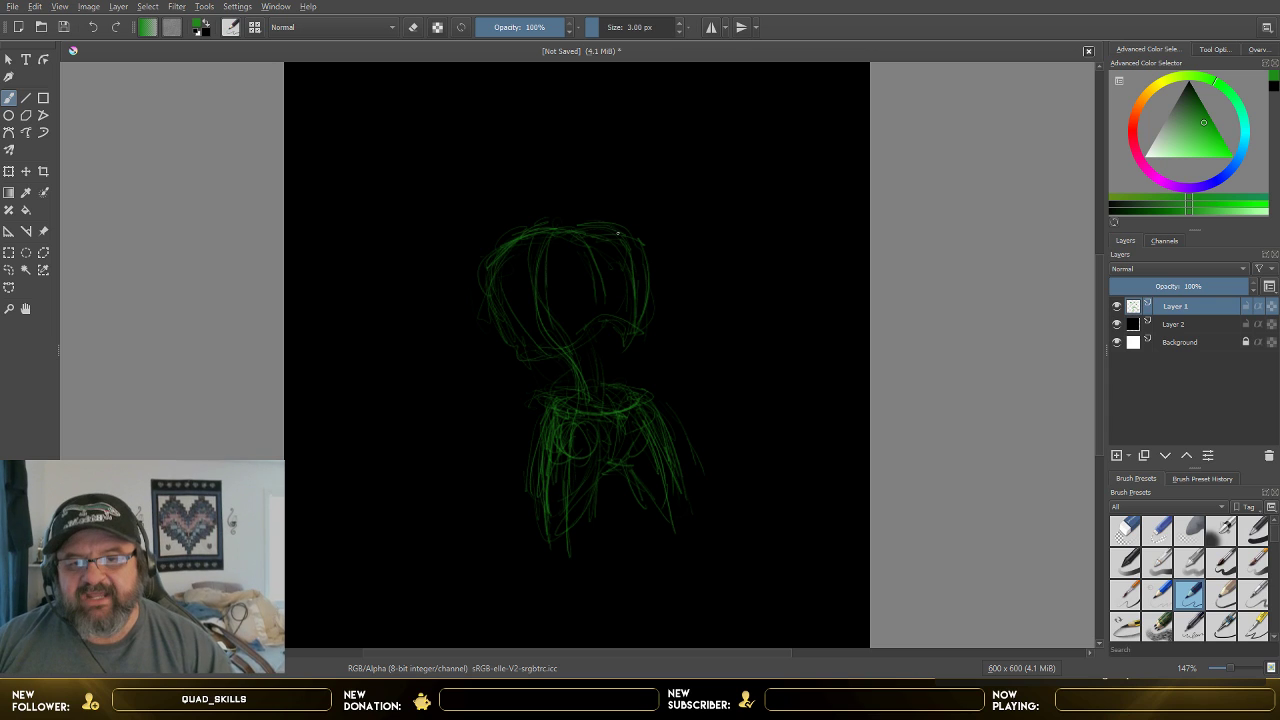
mouse_move(615, 232)
mouse_down()
mouse_move(508, 253)
mouse_move(495, 238)
mouse_move(473, 279)
mouse_move(470, 325)
mouse_up()
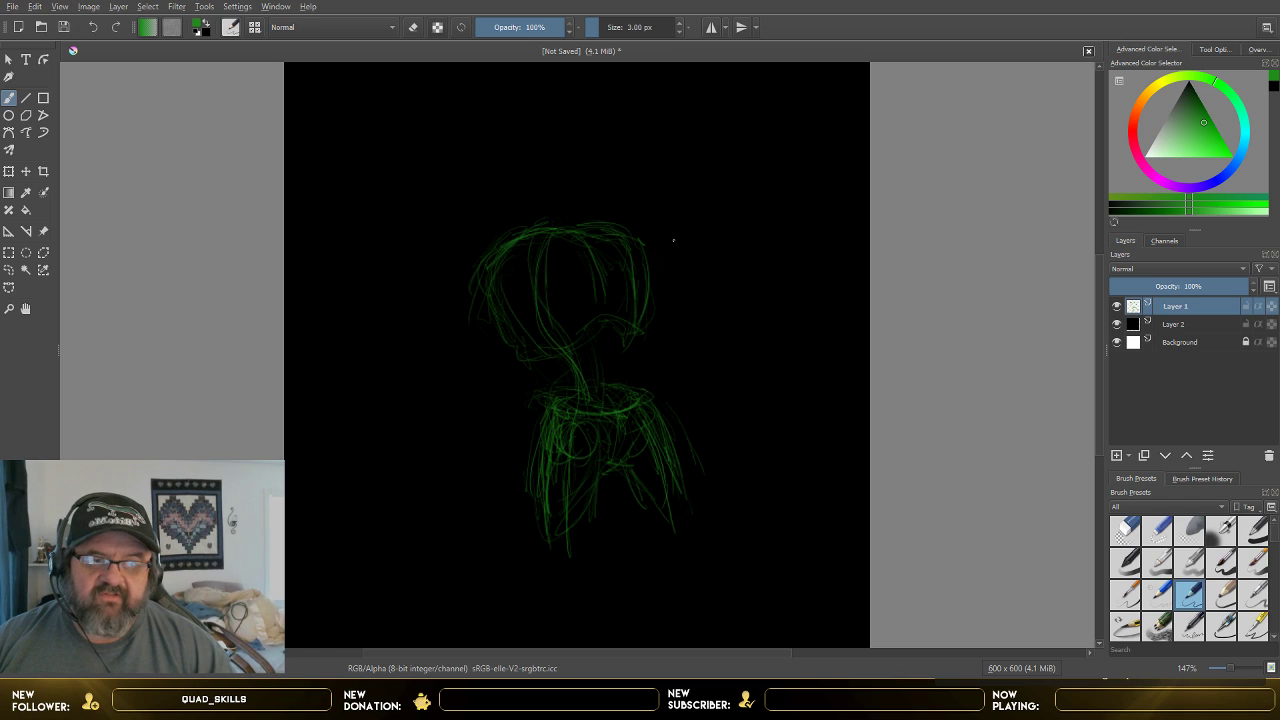
- Draw a thin diagonal arrow pointing upward beside the figure and sketch an oval head above the shoulders
mouse_move(738, 188)
mouse_down()
mouse_move(787, 193)
mouse_move(760, 226)
mouse_up()
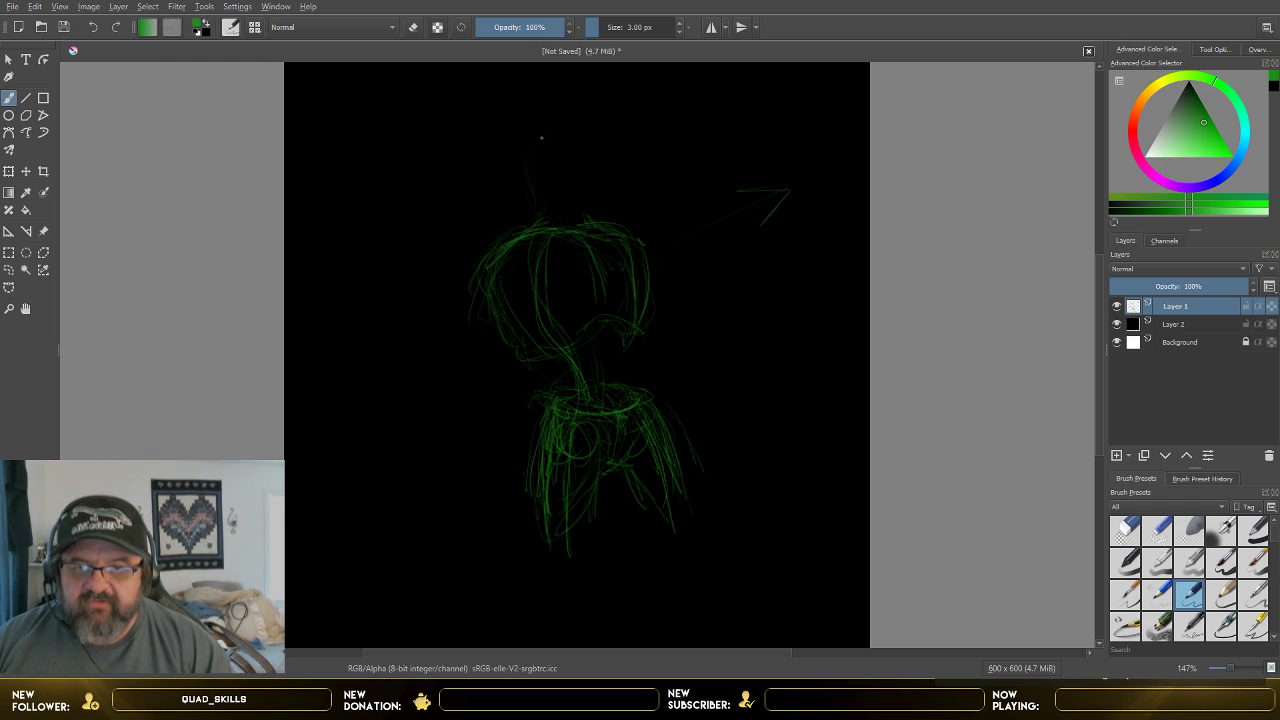
mouse_move(582, 165)
mouse_down()
mouse_move(588, 222)
mouse_move(556, 232)
mouse_move(539, 213)
mouse_move(566, 235)
mouse_move(530, 174)
mouse_move(574, 148)
mouse_move(588, 167)
mouse_move(583, 210)
mouse_move(560, 233)
mouse_move(542, 227)
mouse_move(529, 180)
mouse_move(543, 150)
mouse_move(593, 168)
mouse_move(565, 242)
mouse_move(542, 236)
mouse_move(532, 160)
mouse_up()
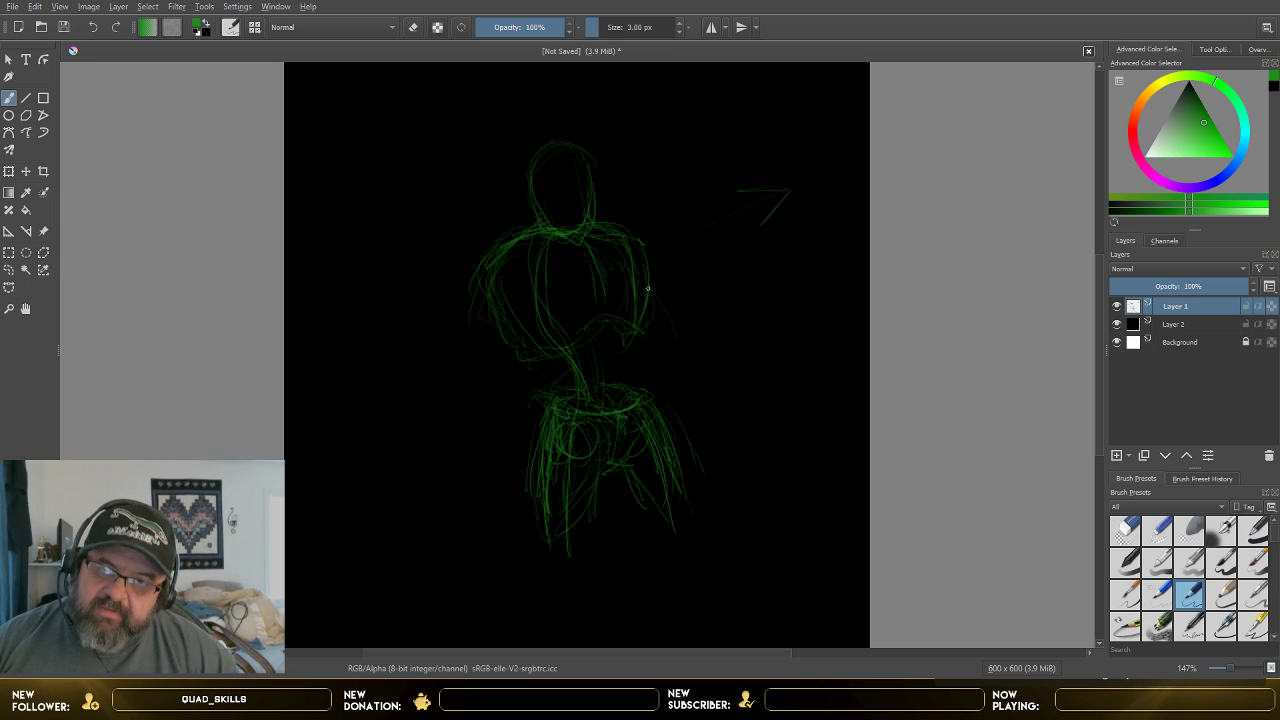
- Sketch both arms hanging outward from the shoulders, with small loops marking the elbows and thin lines for the forearms
mouse_move(491, 254)
mouse_down()
mouse_move(476, 314)
mouse_move(487, 261)
mouse_move(477, 282)
mouse_move(498, 267)
mouse_move(465, 412)
mouse_move(465, 399)
mouse_move(478, 446)
mouse_up()
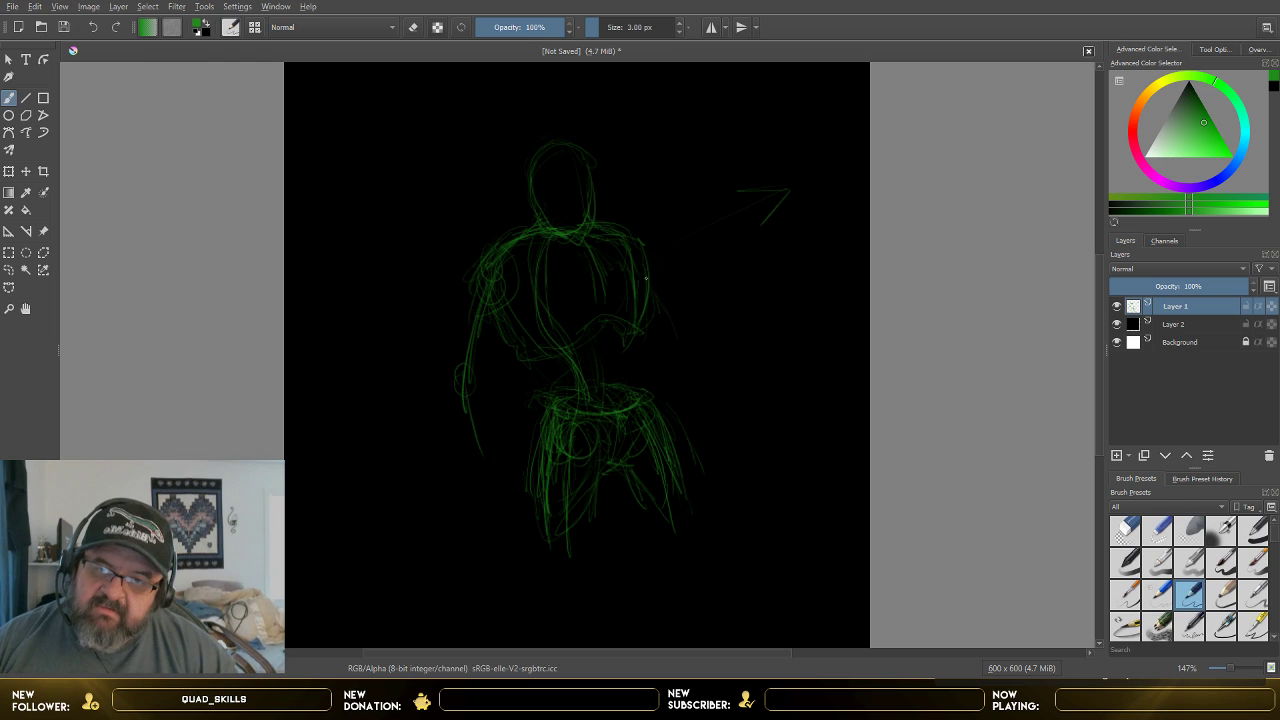
drag(645, 280, 682, 366)
mouse_move(654, 308)
mouse_down()
mouse_move(679, 365)
mouse_move(671, 345)
mouse_move(729, 416)
mouse_up()
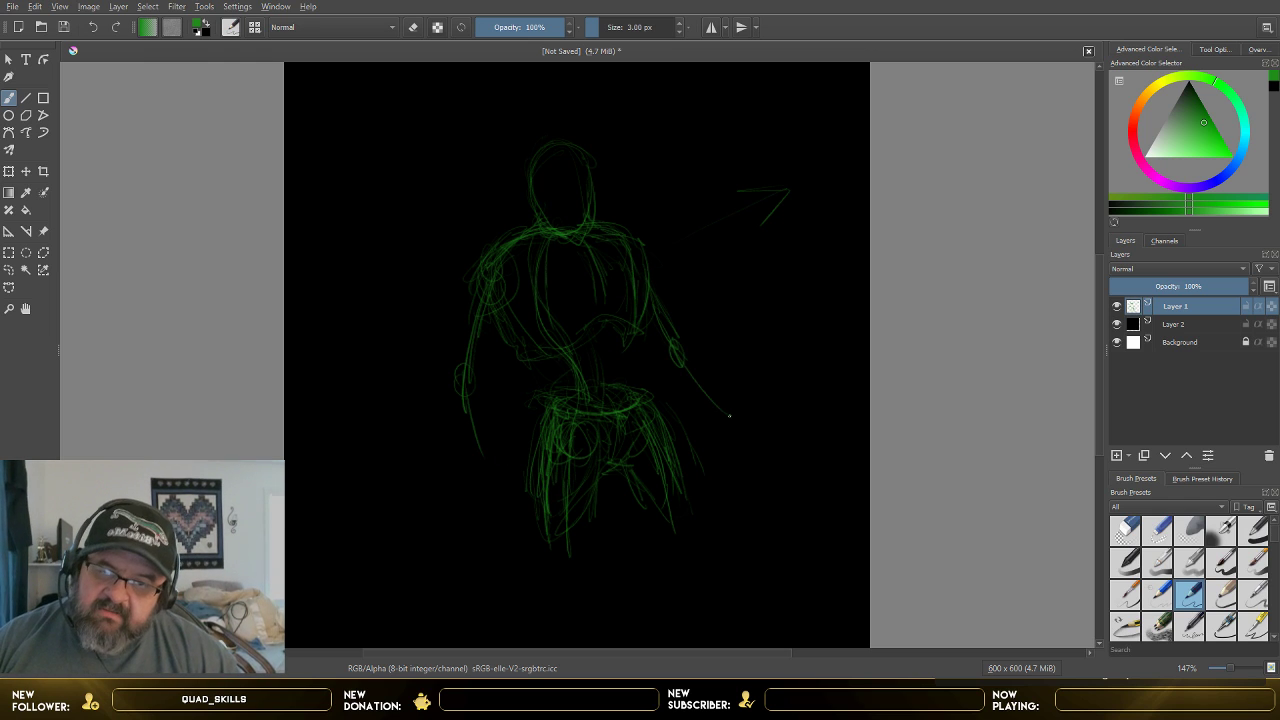
drag(683, 365, 720, 436)
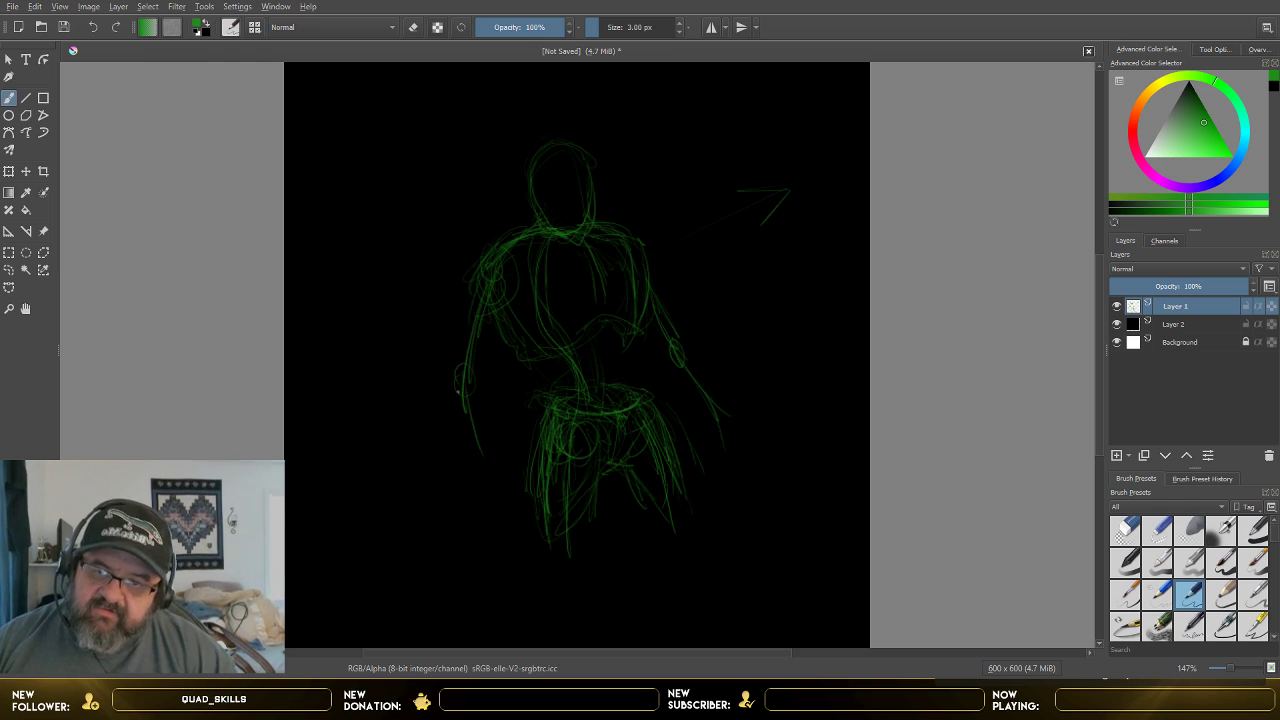
- Sketch a rounded fist on the figure's left-side arm in the drawing and reinforce that arm from shoulder to wrist
mouse_move(497, 465)
mouse_down()
mouse_move(471, 411)
mouse_move(512, 490)
mouse_move(470, 478)
mouse_move(508, 462)
mouse_move(514, 486)
mouse_move(479, 484)
mouse_move(506, 495)
mouse_move(502, 457)
mouse_move(486, 492)
mouse_up()
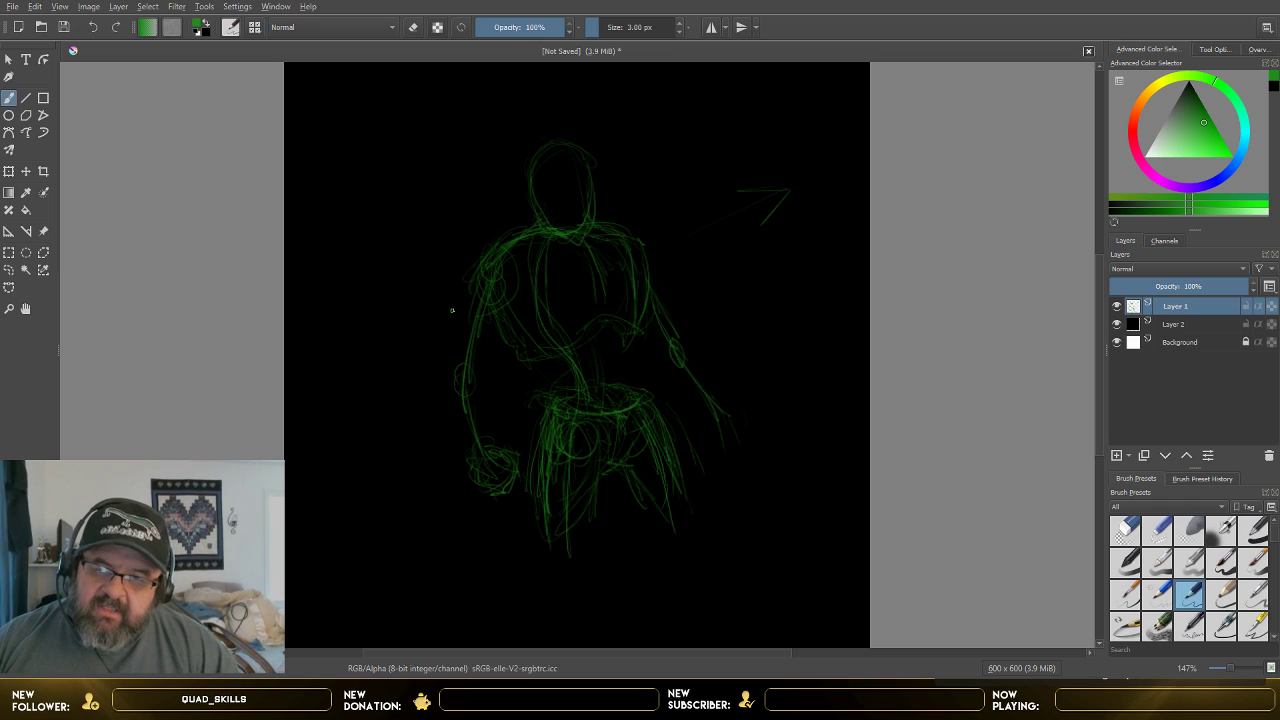
mouse_move(486, 292)
mouse_down()
mouse_move(461, 330)
mouse_move(472, 433)
mouse_up()
drag(482, 478, 468, 425)
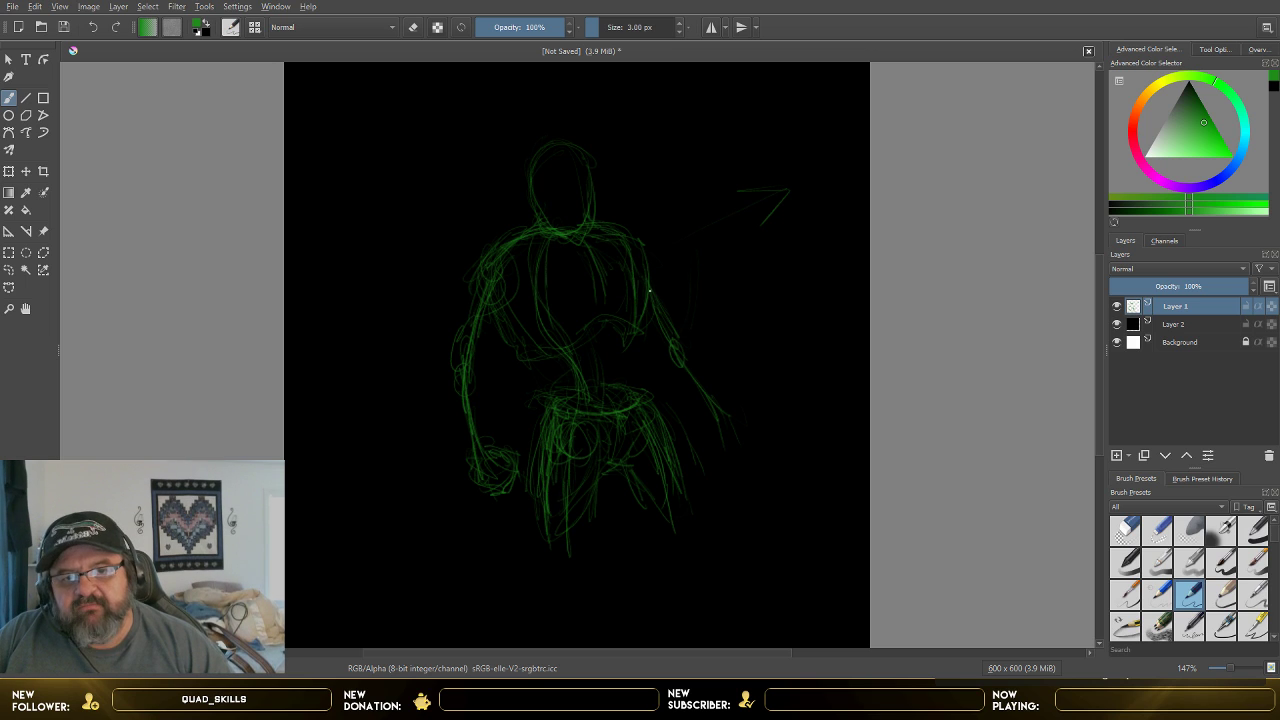
- Try a raised forearm on the arm nearest the arrow, ending in a fist gripping a short diagonal object beside the head
mouse_move(645, 287)
mouse_down()
mouse_move(684, 328)
mouse_move(680, 342)
mouse_move(703, 317)
mouse_up()
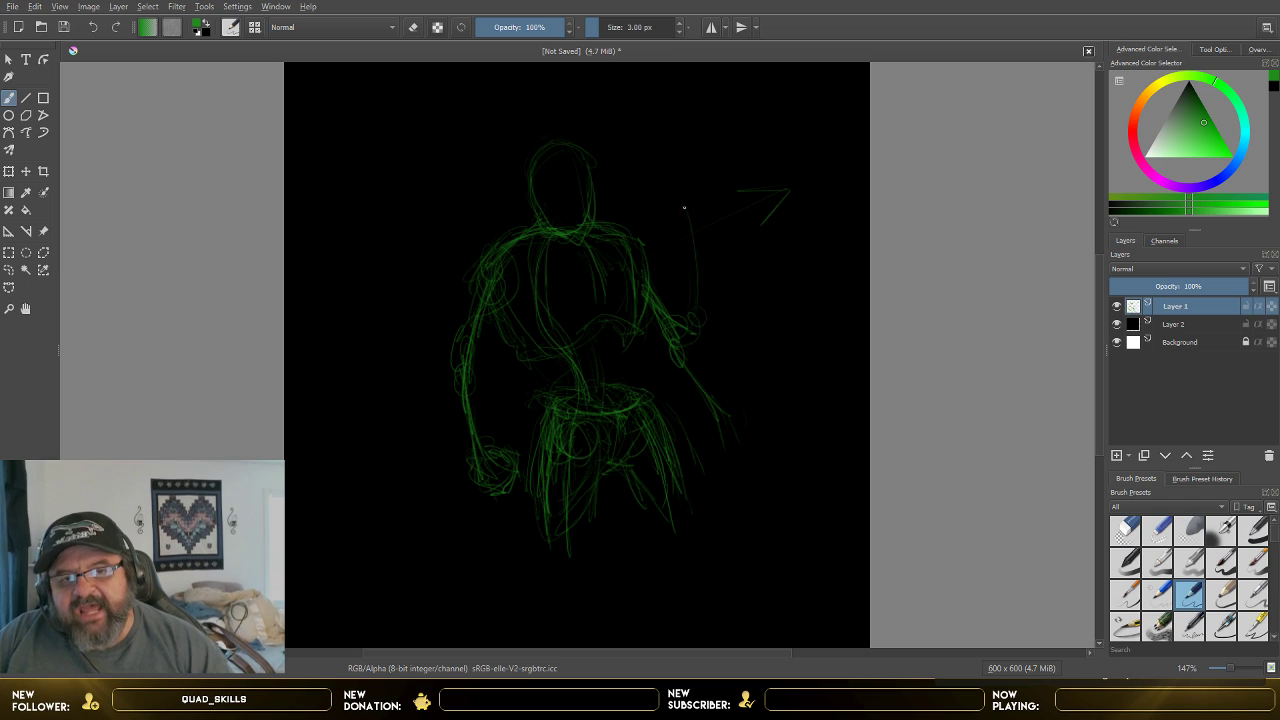
mouse_move(645, 200)
mouse_down()
mouse_move(685, 203)
mouse_move(675, 225)
mouse_move(657, 215)
mouse_move(653, 185)
mouse_move(658, 207)
mouse_move(687, 210)
mouse_move(668, 217)
mouse_move(648, 188)
mouse_move(664, 177)
mouse_move(690, 190)
mouse_move(689, 204)
mouse_move(671, 204)
mouse_move(675, 182)
mouse_move(693, 187)
mouse_move(695, 237)
mouse_move(680, 229)
mouse_move(694, 314)
mouse_up()
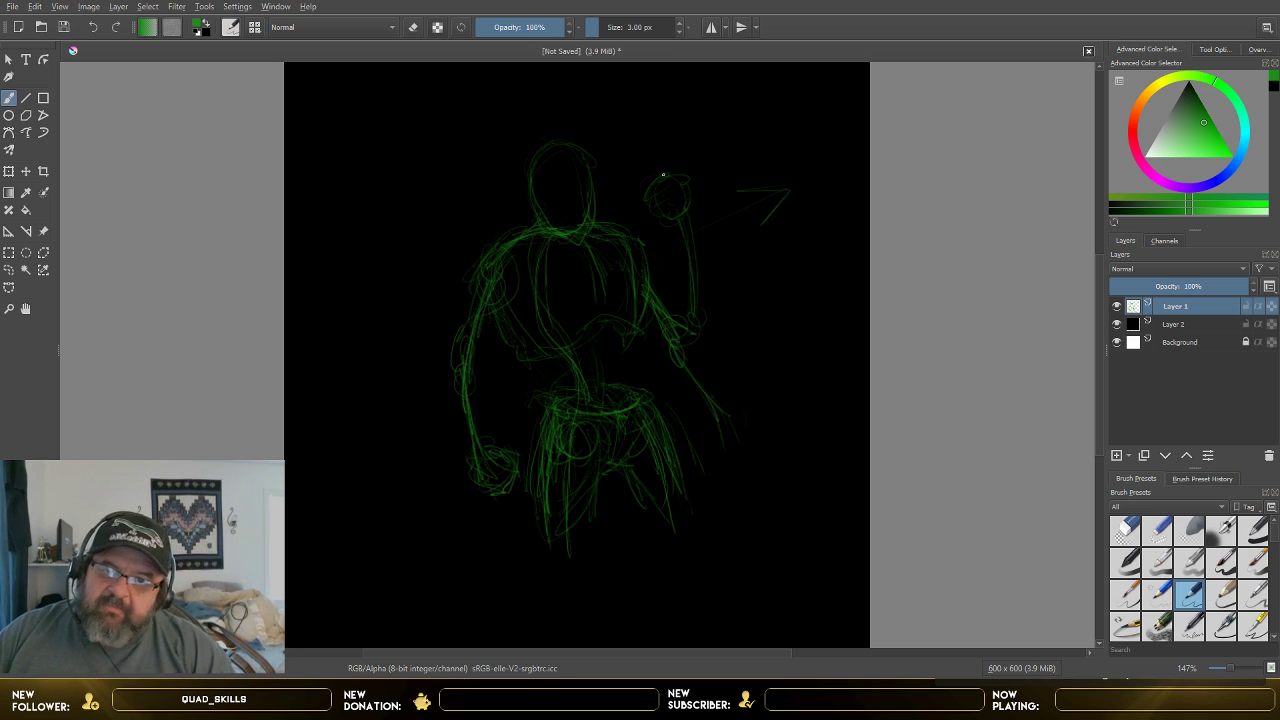
mouse_move(670, 205)
mouse_down()
mouse_move(697, 189)
mouse_move(684, 217)
mouse_move(655, 199)
mouse_move(636, 208)
mouse_move(672, 193)
mouse_move(630, 222)
mouse_up()
drag(701, 171, 709, 177)
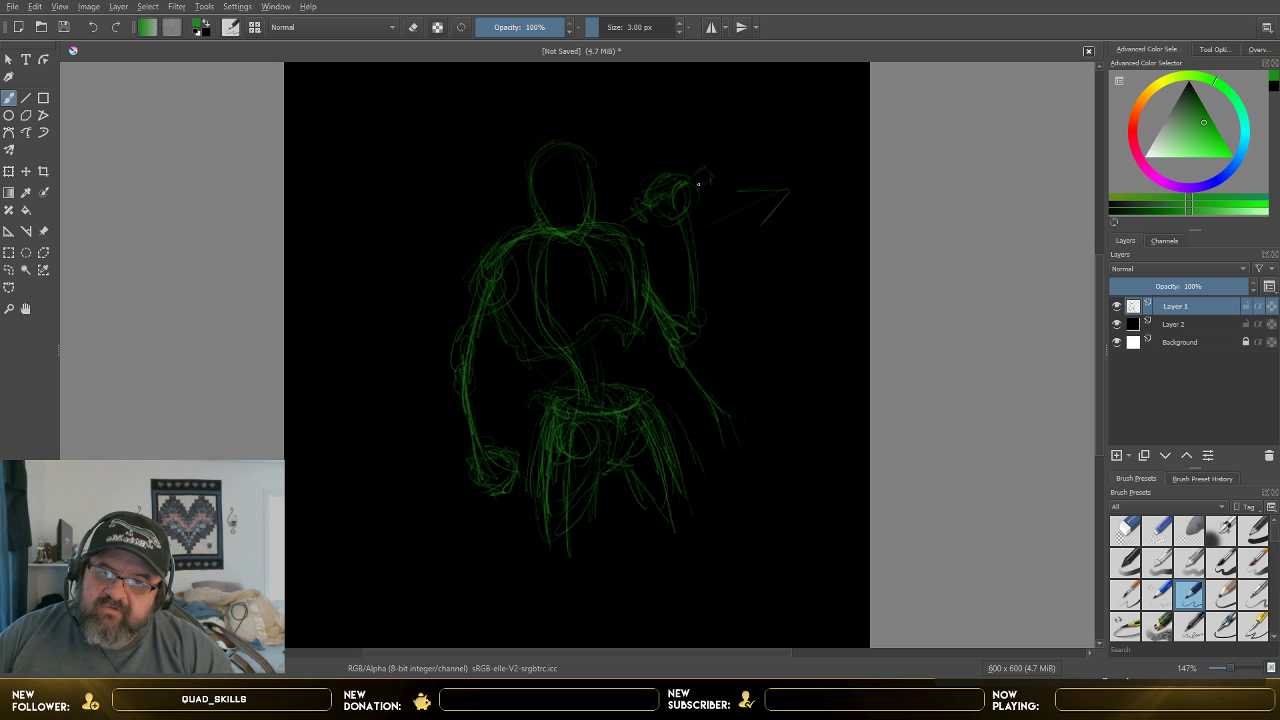
drag(652, 214, 612, 226)
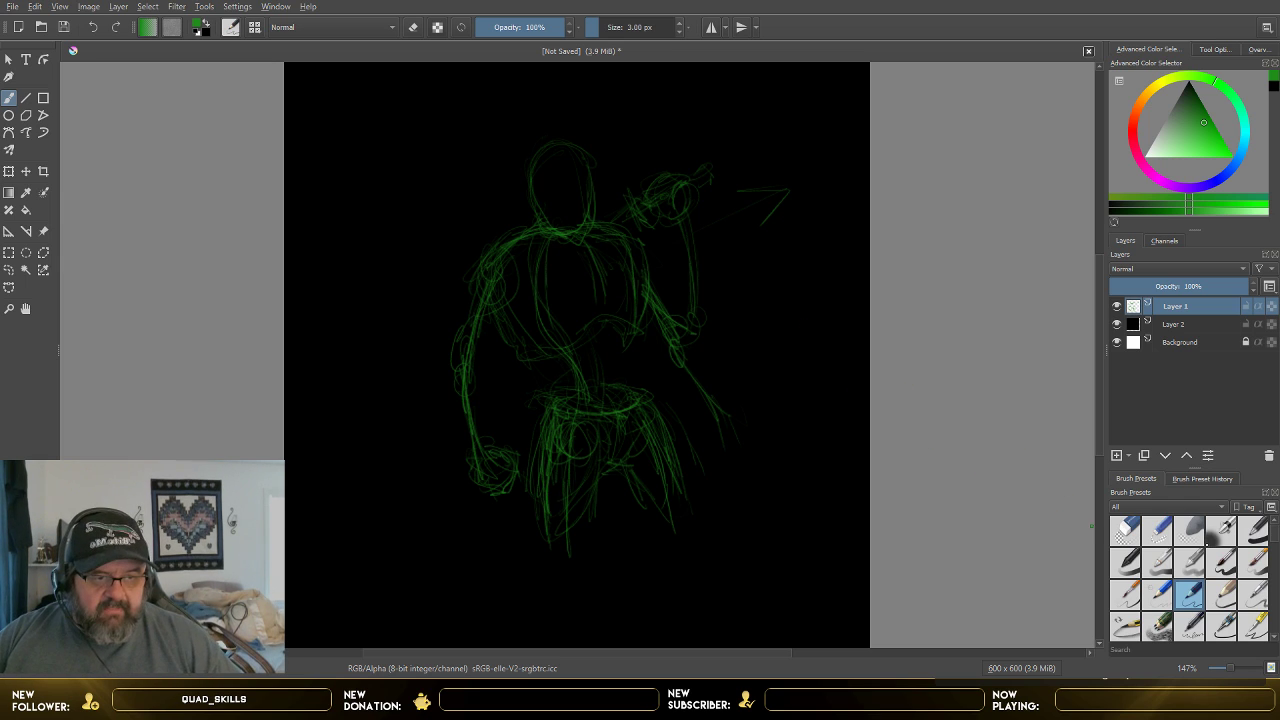
- Erase the raised forearm, fist and held object with the 50 px eraser
click(1125, 530)
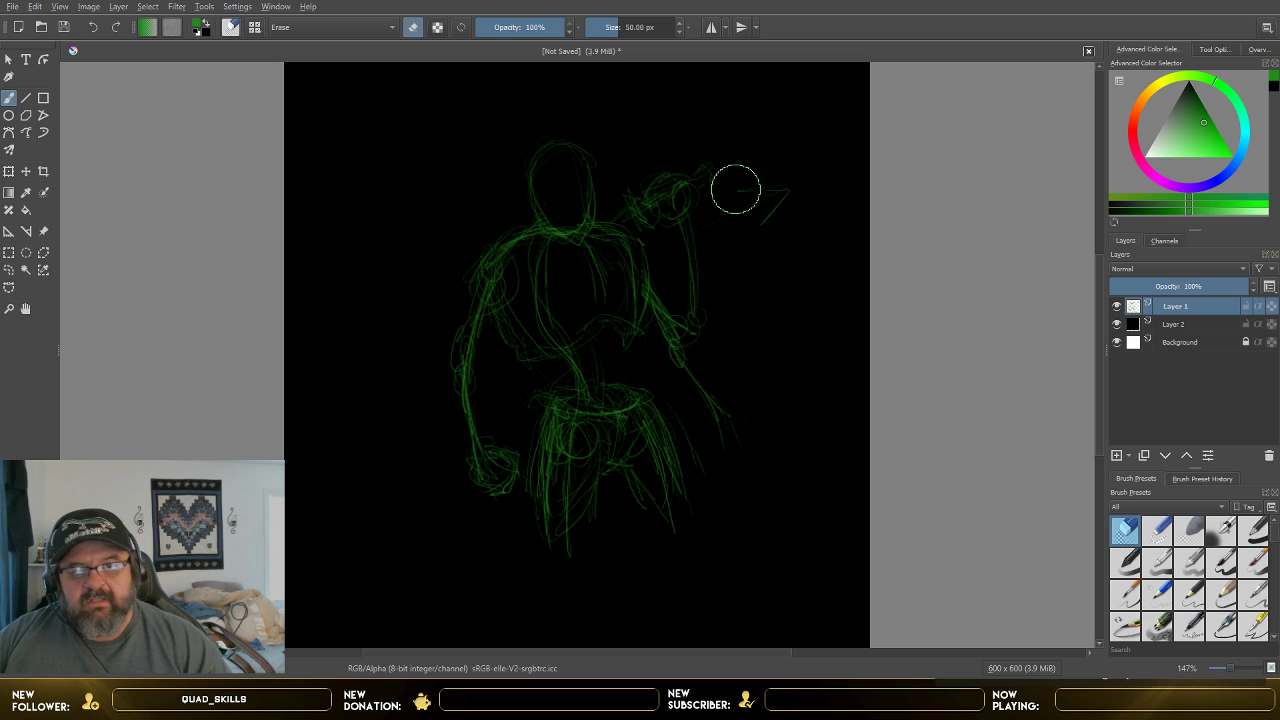
mouse_move(671, 186)
mouse_down()
mouse_move(658, 197)
mouse_move(666, 171)
mouse_move(626, 194)
mouse_up()
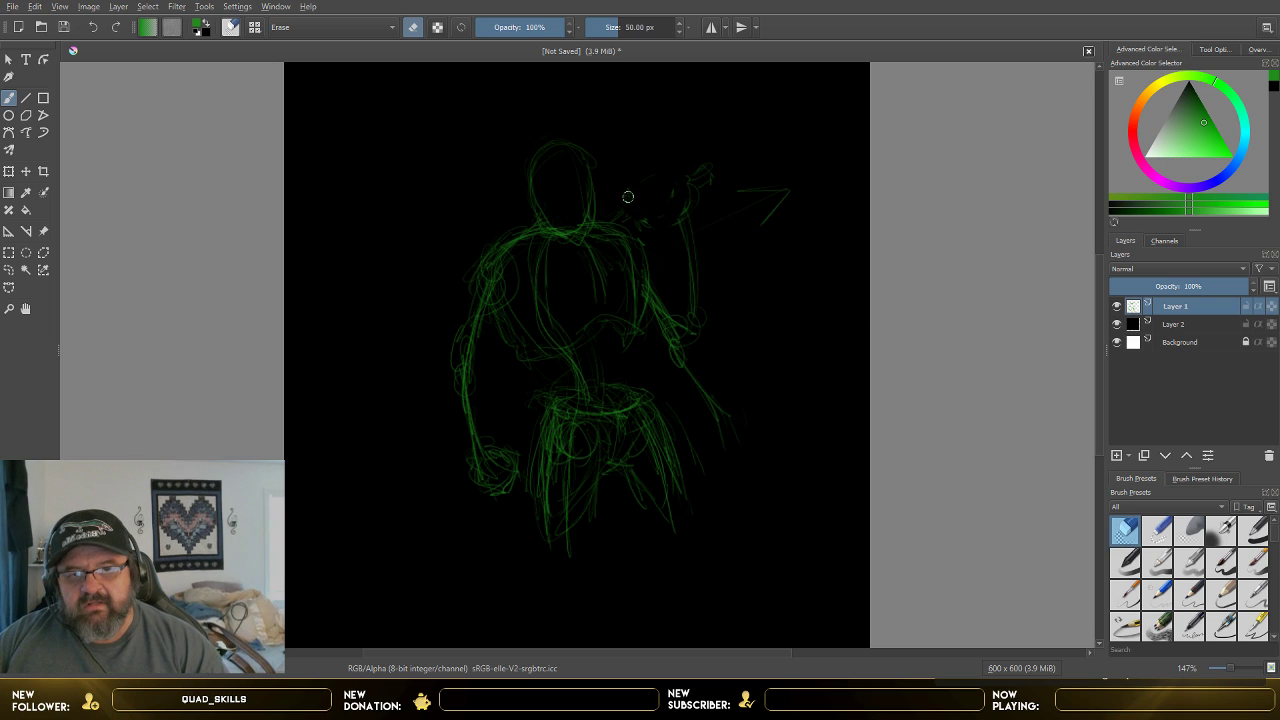
mouse_move(684, 228)
mouse_down()
mouse_move(701, 174)
mouse_move(685, 213)
mouse_move(706, 337)
mouse_up()
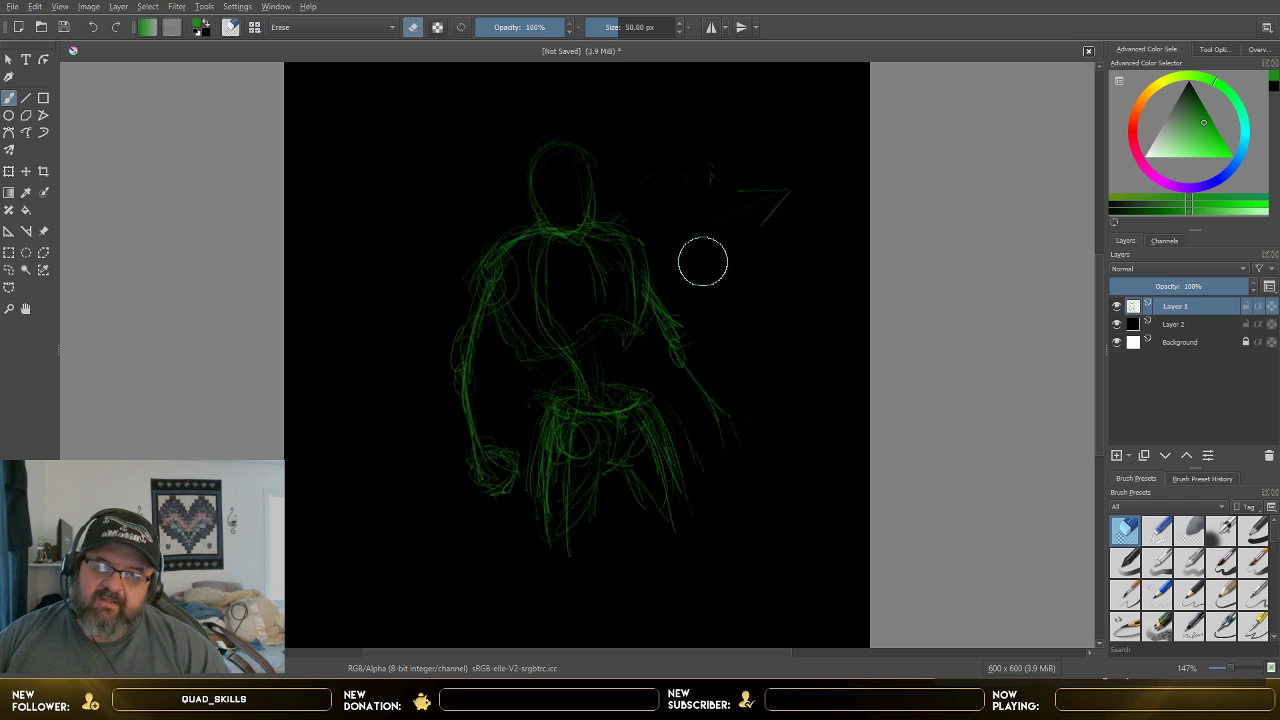
- Draw a hanging hand with fingers on the lowered arm below the arrow, using a 15% opacity brush and reducing it to 4.53 px
click(1221, 594)
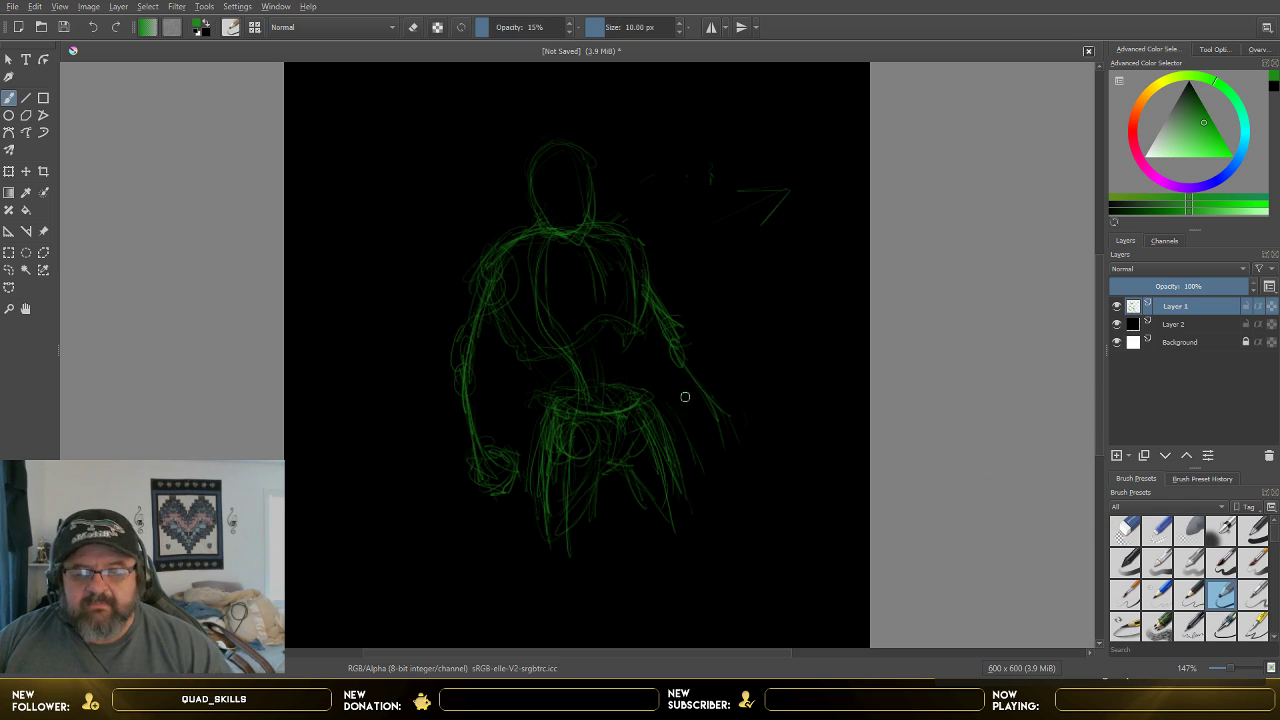
drag(680, 349, 723, 449)
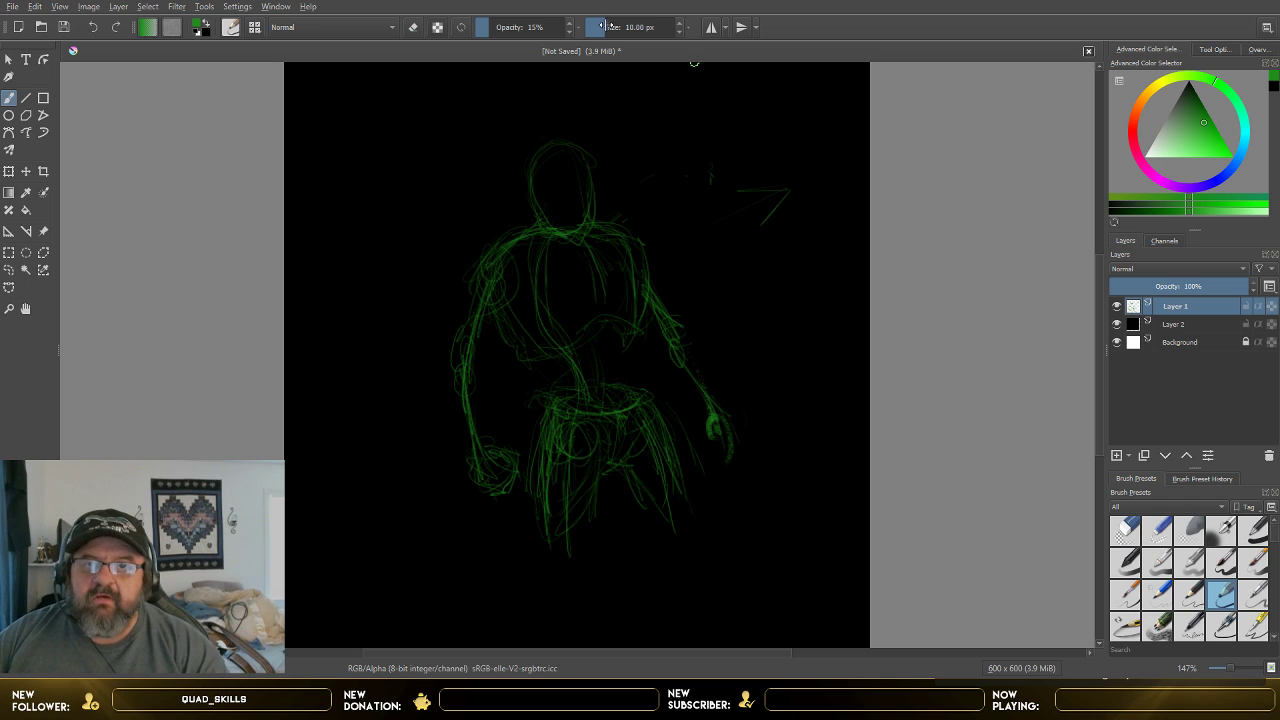
drag(597, 27, 591, 27)
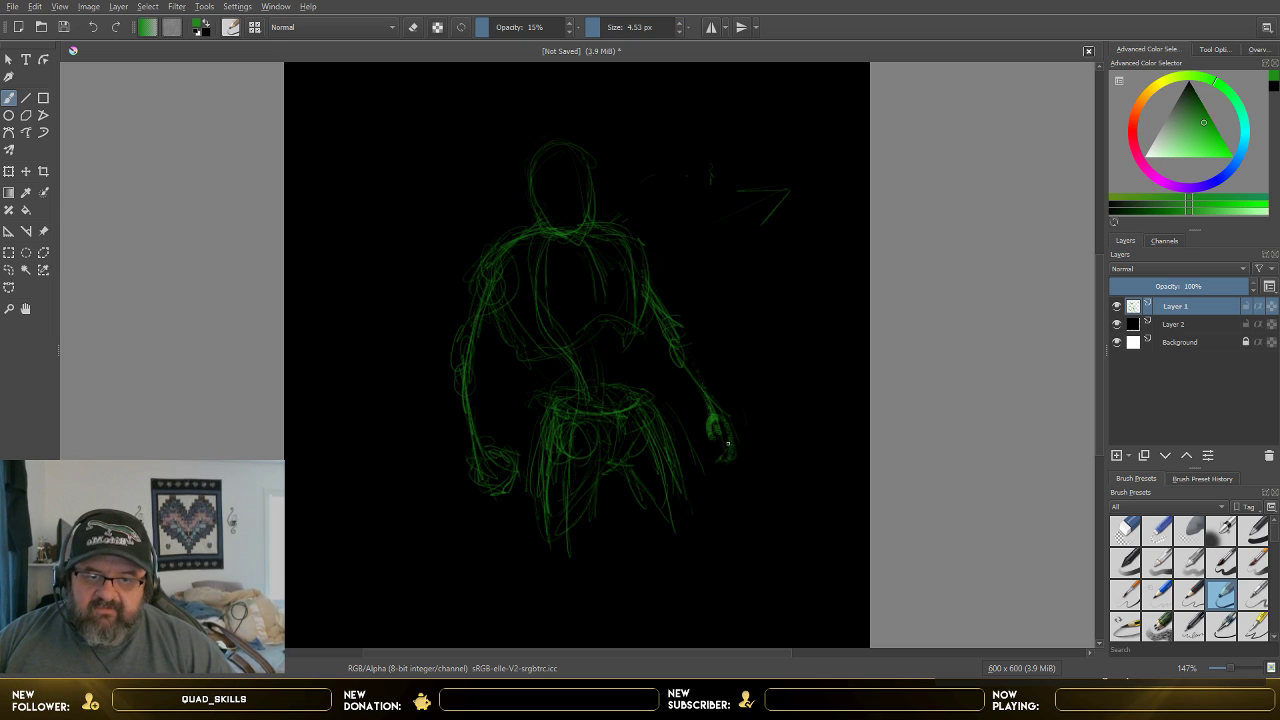
mouse_move(727, 472)
mouse_down()
mouse_move(712, 468)
mouse_move(725, 460)
mouse_up()
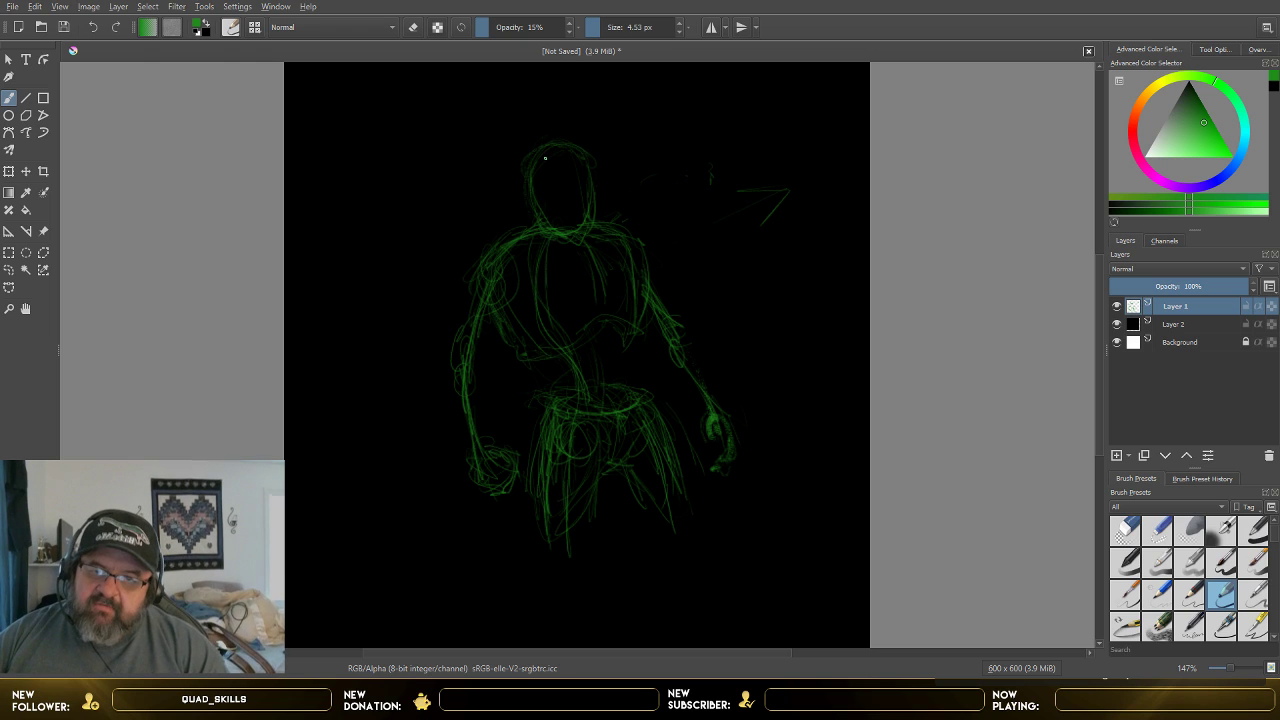
- Thicken the head outline, sketch the eyes and nose inside it, and reinforce the shoulder above the fisted arm
mouse_move(538, 170)
mouse_down()
mouse_move(585, 177)
mouse_move(583, 214)
mouse_move(544, 221)
mouse_move(528, 192)
mouse_move(540, 163)
mouse_move(586, 171)
mouse_move(586, 222)
mouse_move(541, 222)
mouse_up()
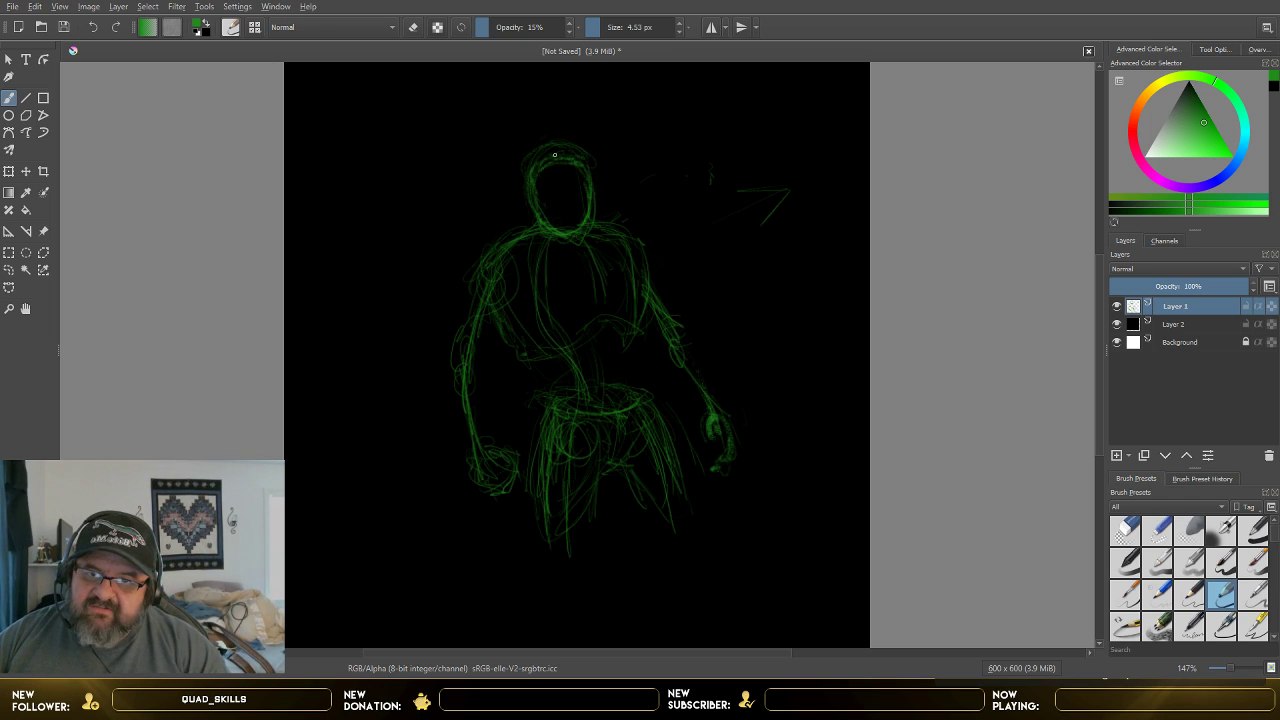
mouse_move(579, 168)
mouse_down()
mouse_move(566, 226)
mouse_move(550, 198)
mouse_move(572, 201)
mouse_up()
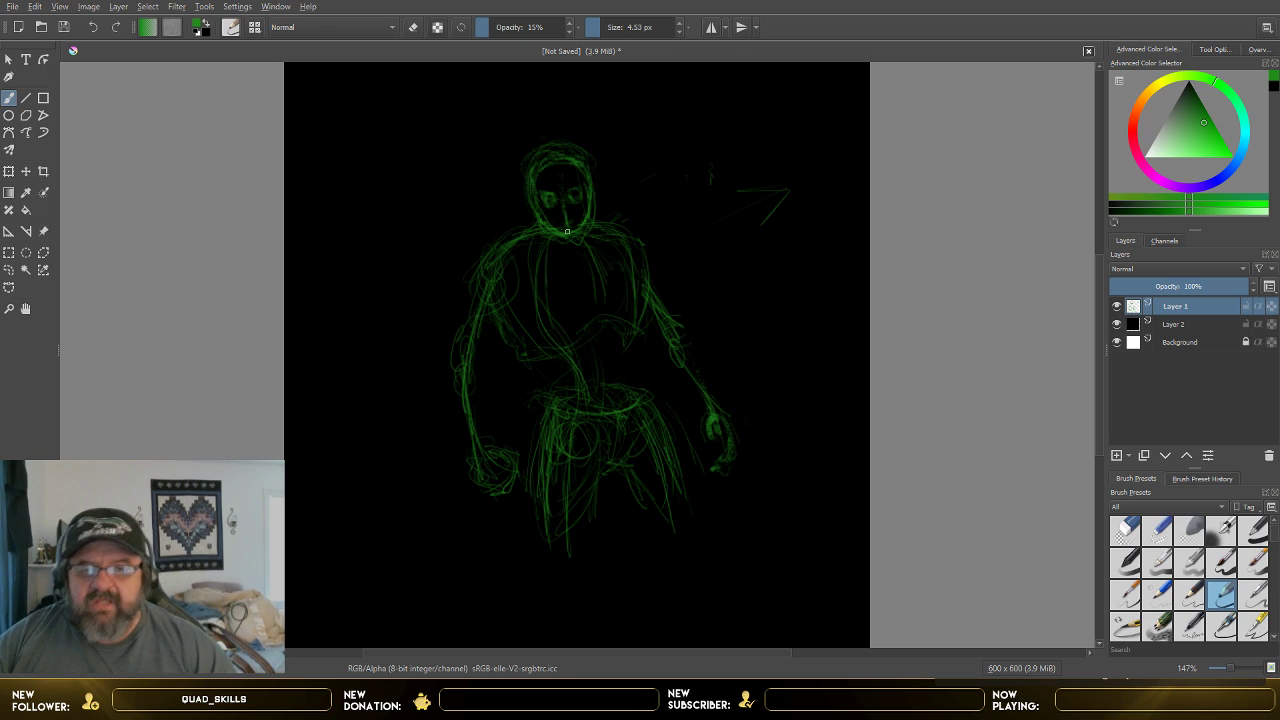
mouse_move(540, 228)
mouse_down()
mouse_move(490, 250)
mouse_move(462, 293)
mouse_up()
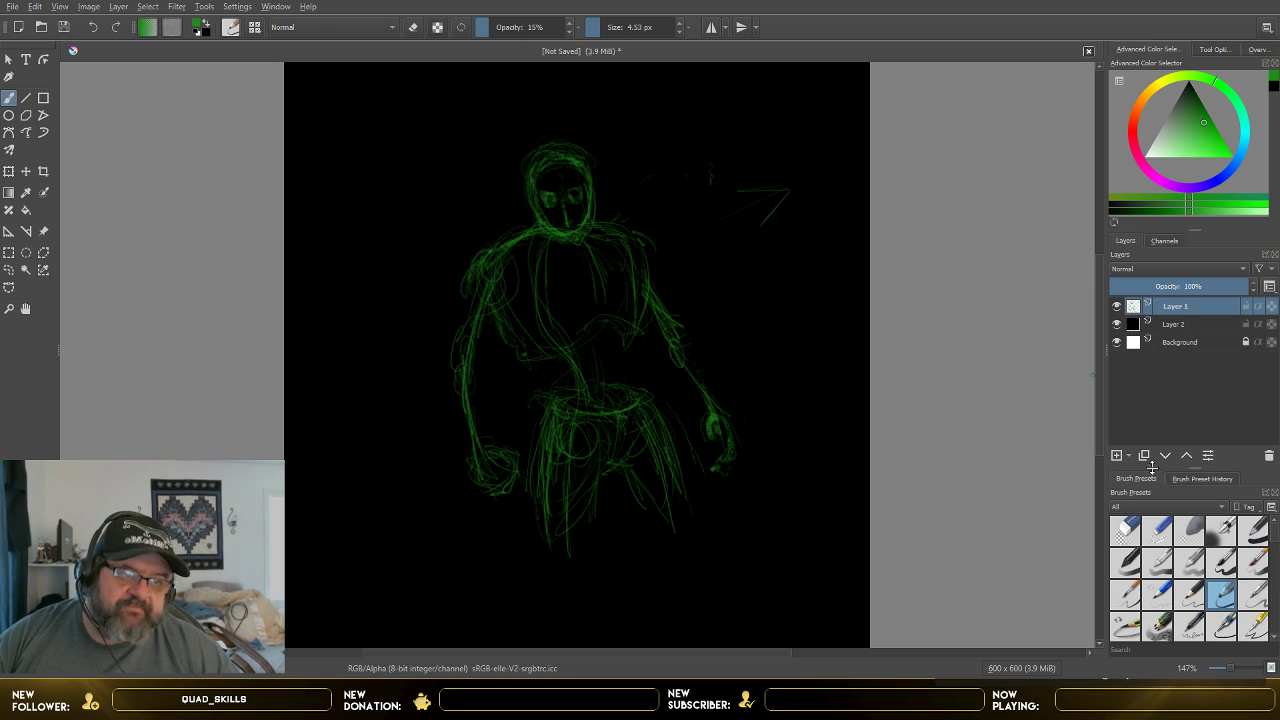
- Add a new paint layer above Layer 1 and lower the opacity of Layer 1 to 54%
click(1118, 456)
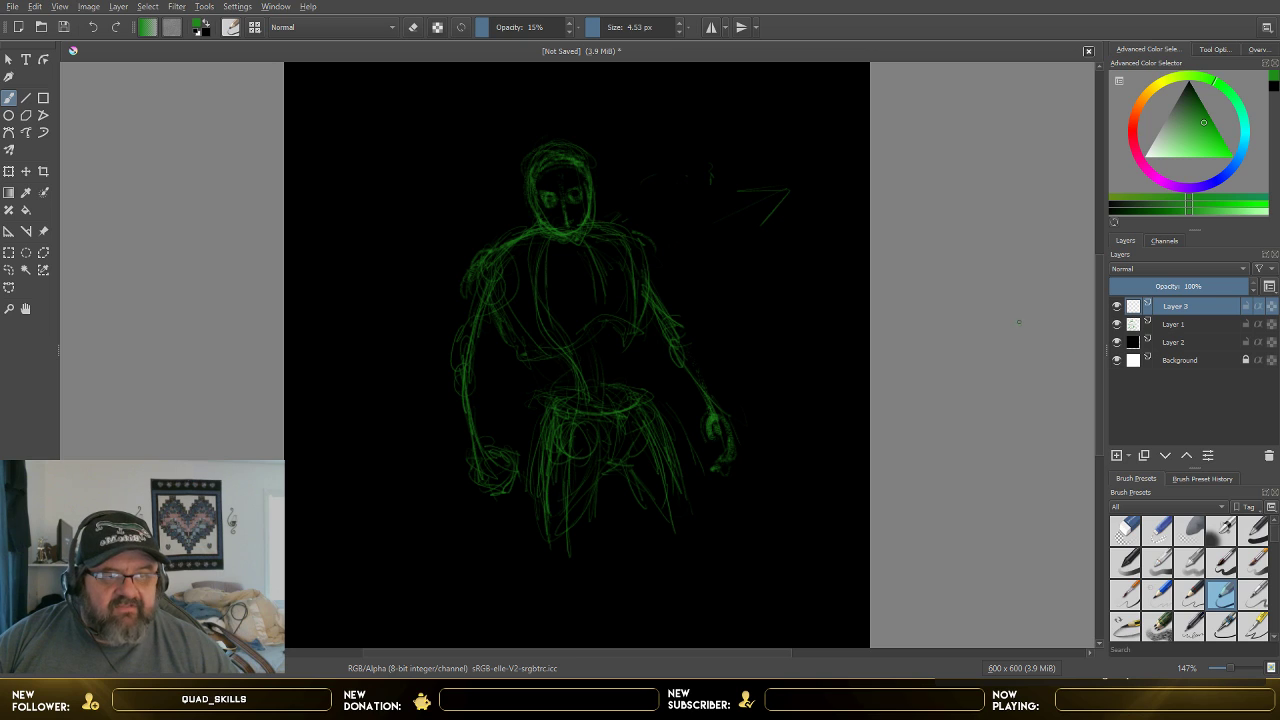
click(1150, 325)
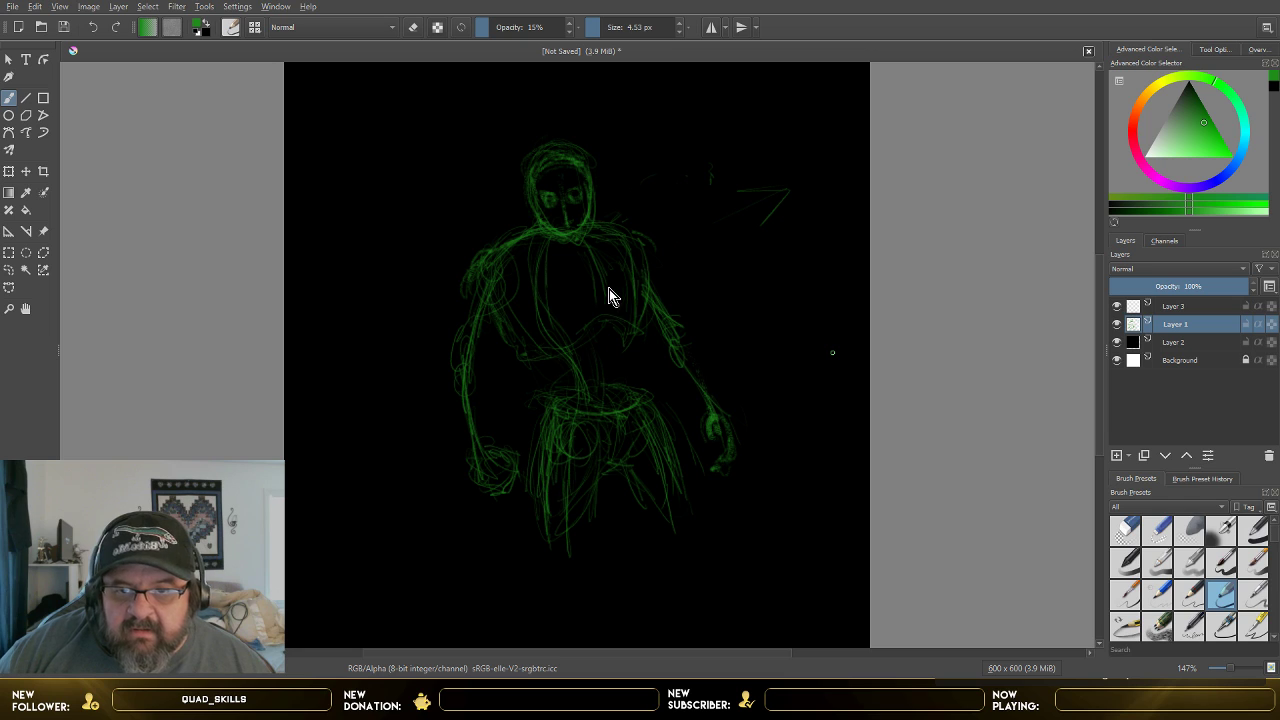
drag(609, 290, 572, 288)
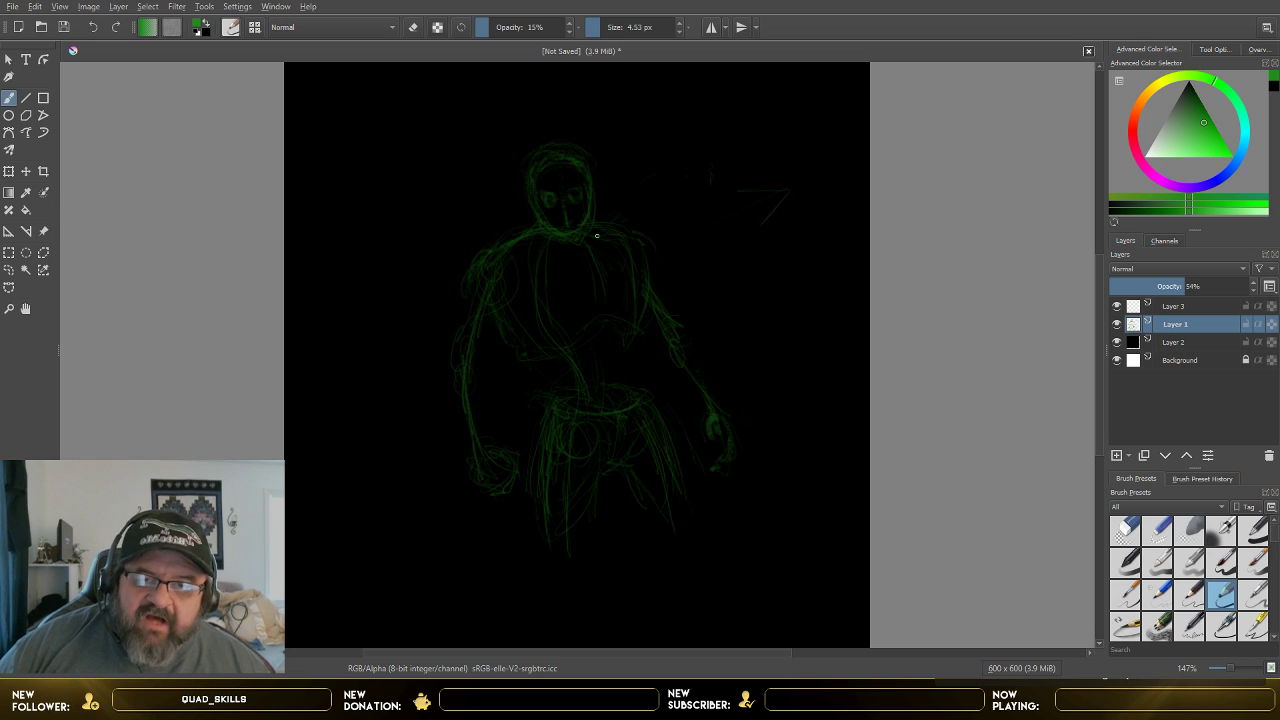
- Make Layer 3 the active layer and change the brush colour to a muted teal green
click(1184, 308)
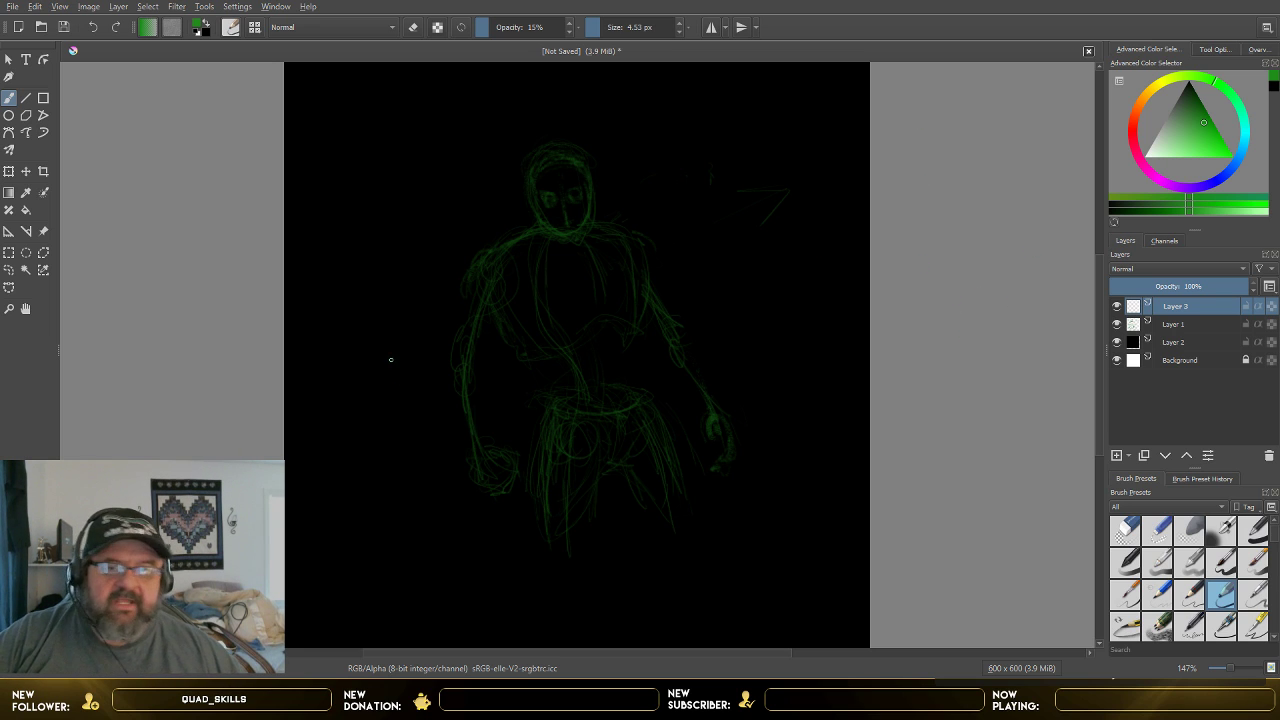
scroll(566, 354, up, 2)
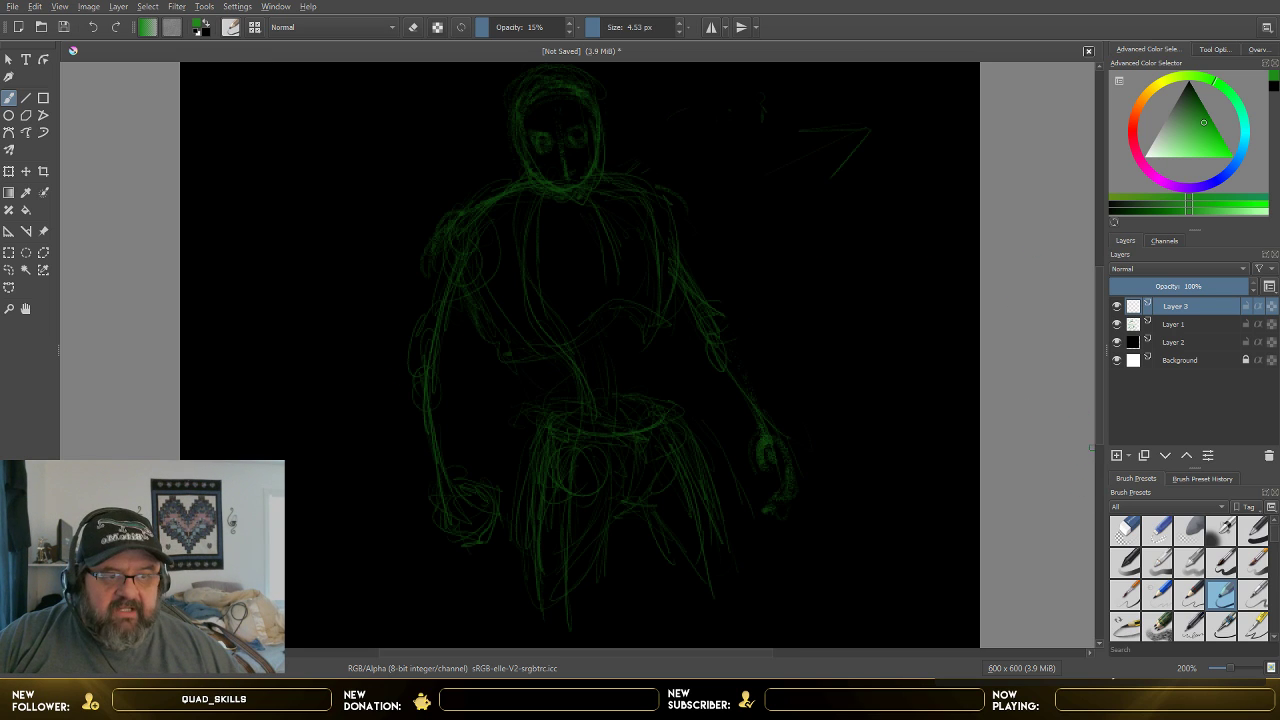
scroll(1101, 433, up, 3)
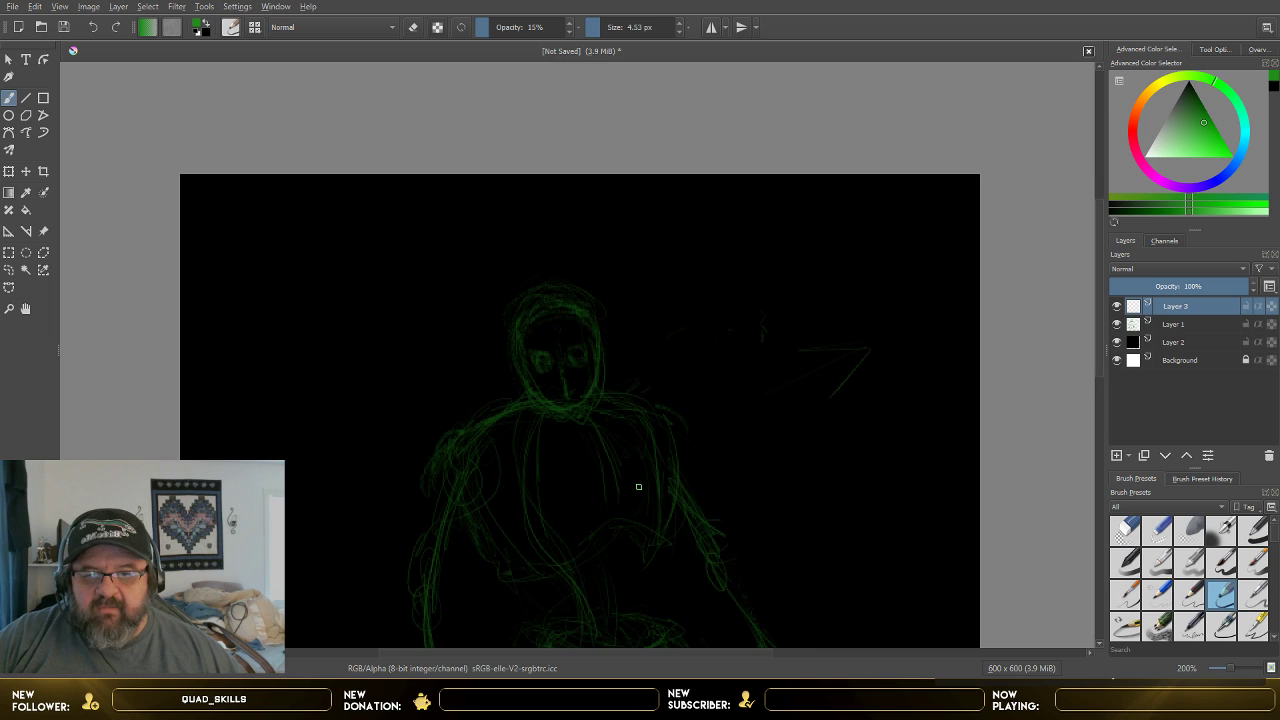
scroll(638, 487, up, 1)
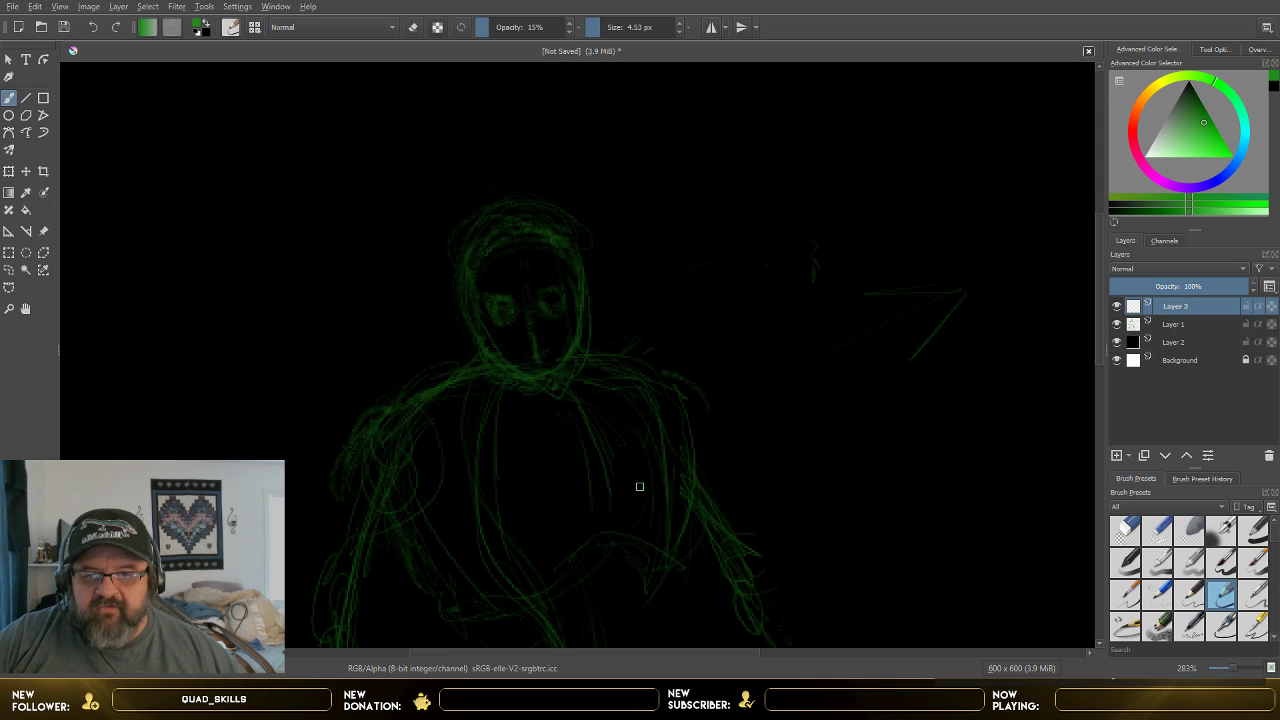
click(1197, 130)
click(1201, 134)
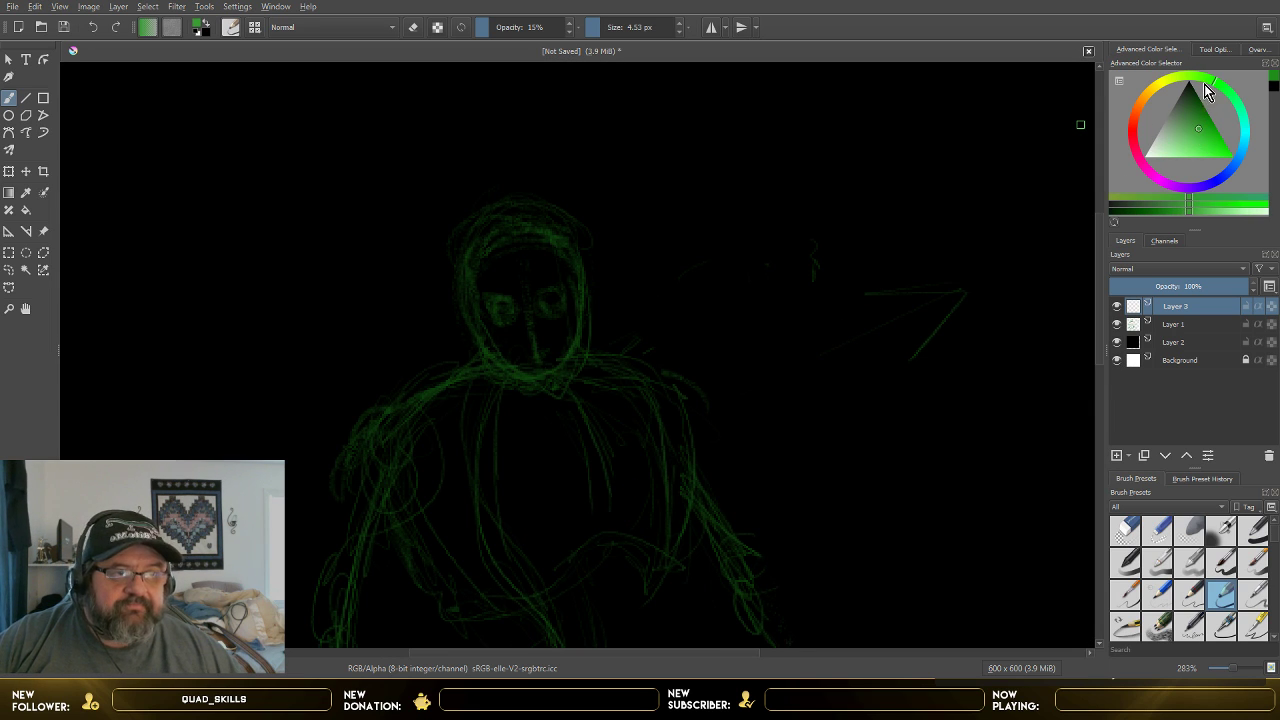
click(1245, 121)
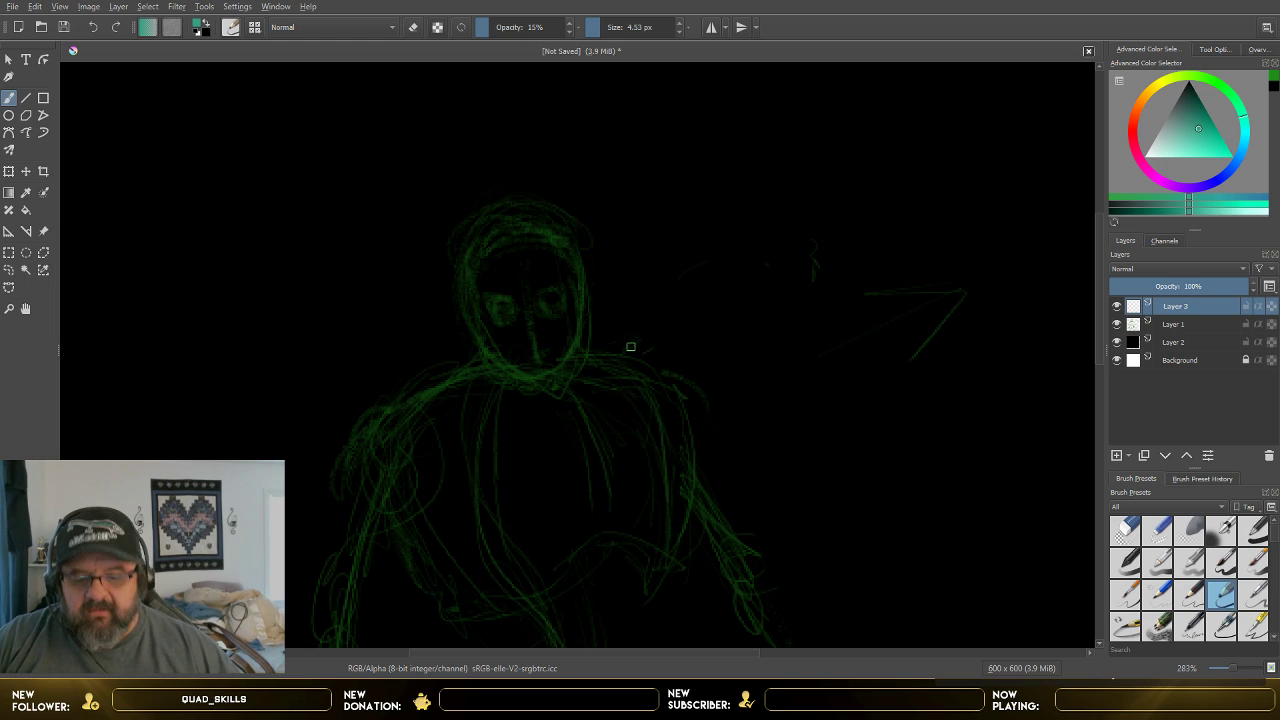
- Reduce the brush size to 1.01 px and draw a short teal stroke along the upper curve of the head
click(679, 31)
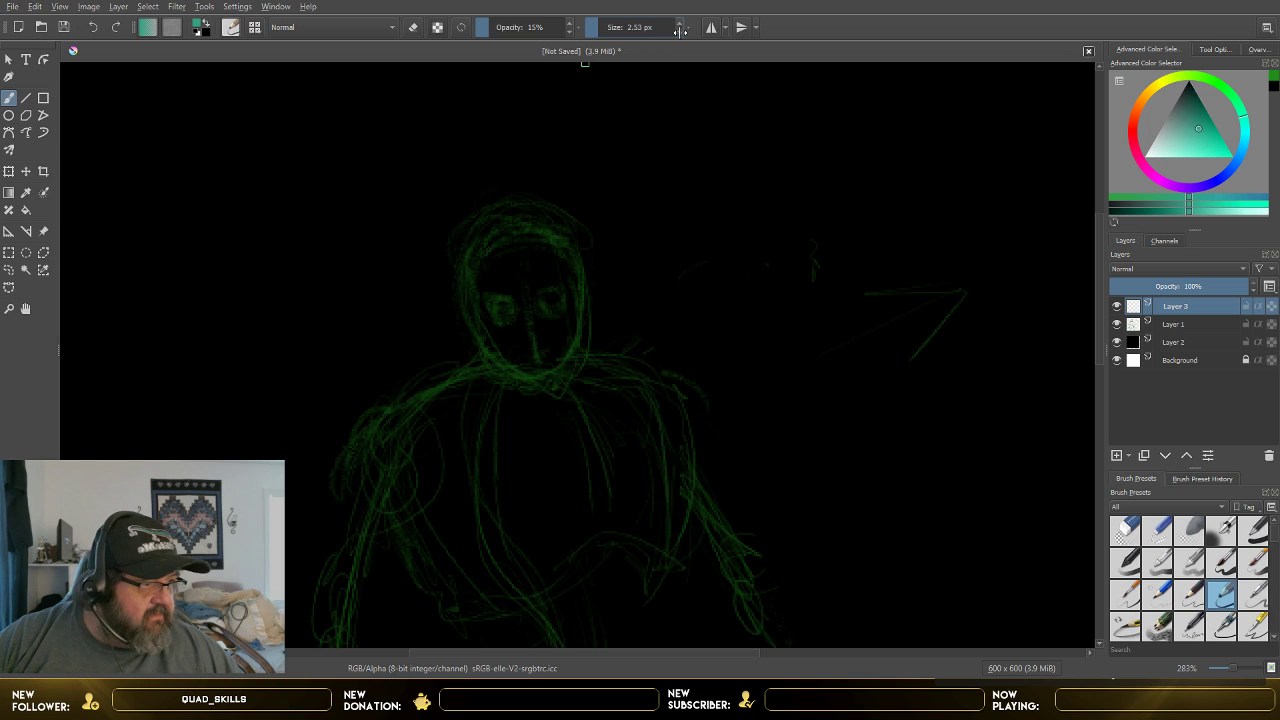
click(679, 31)
click(679, 31)
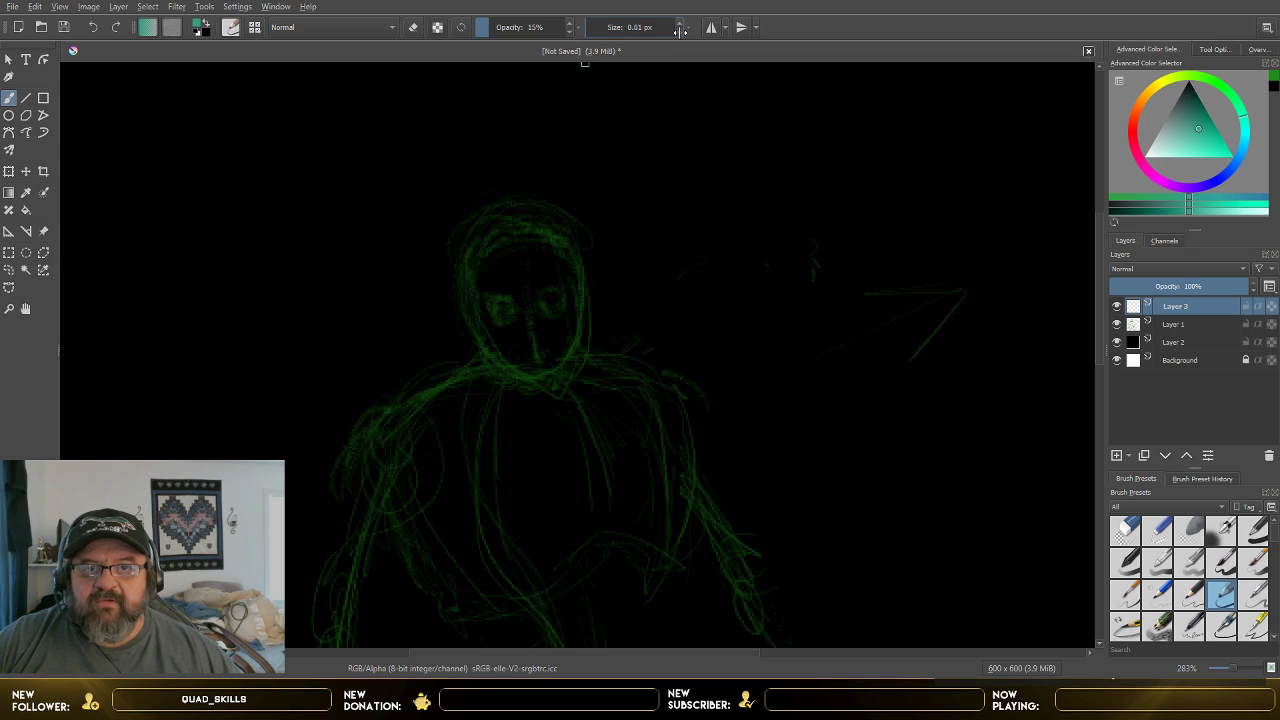
click(681, 23)
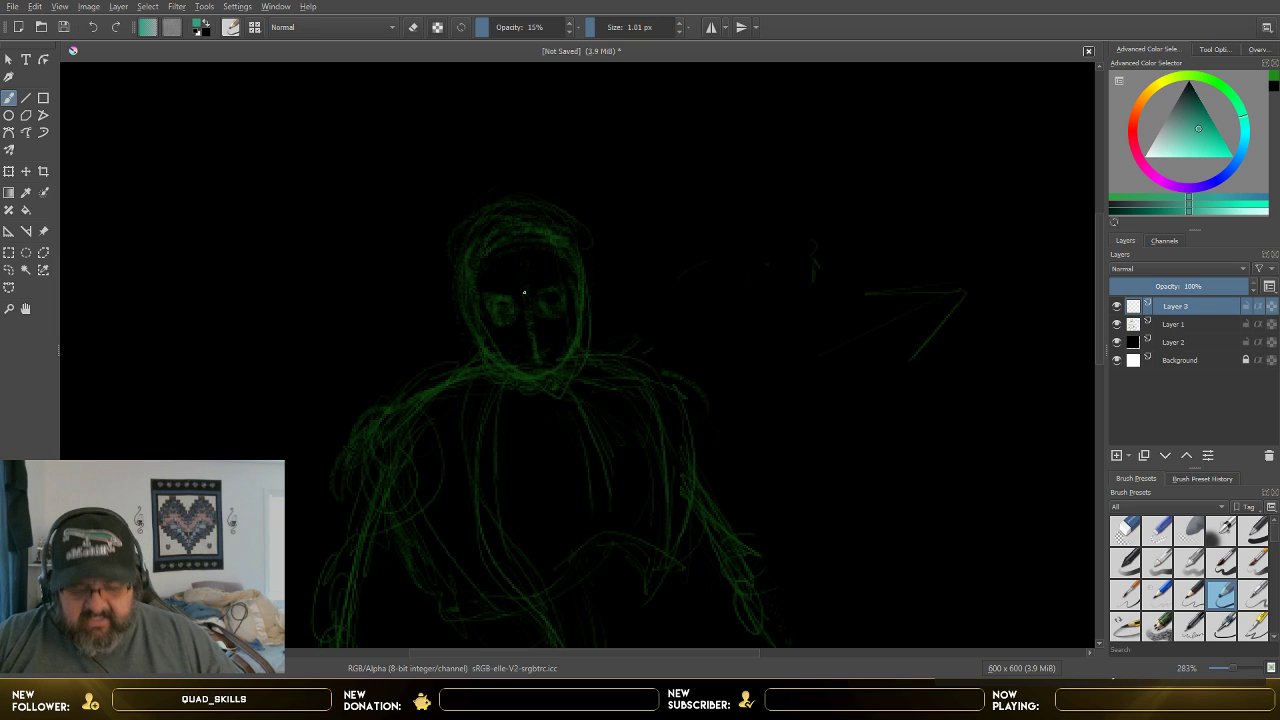
scroll(532, 326, up, 1)
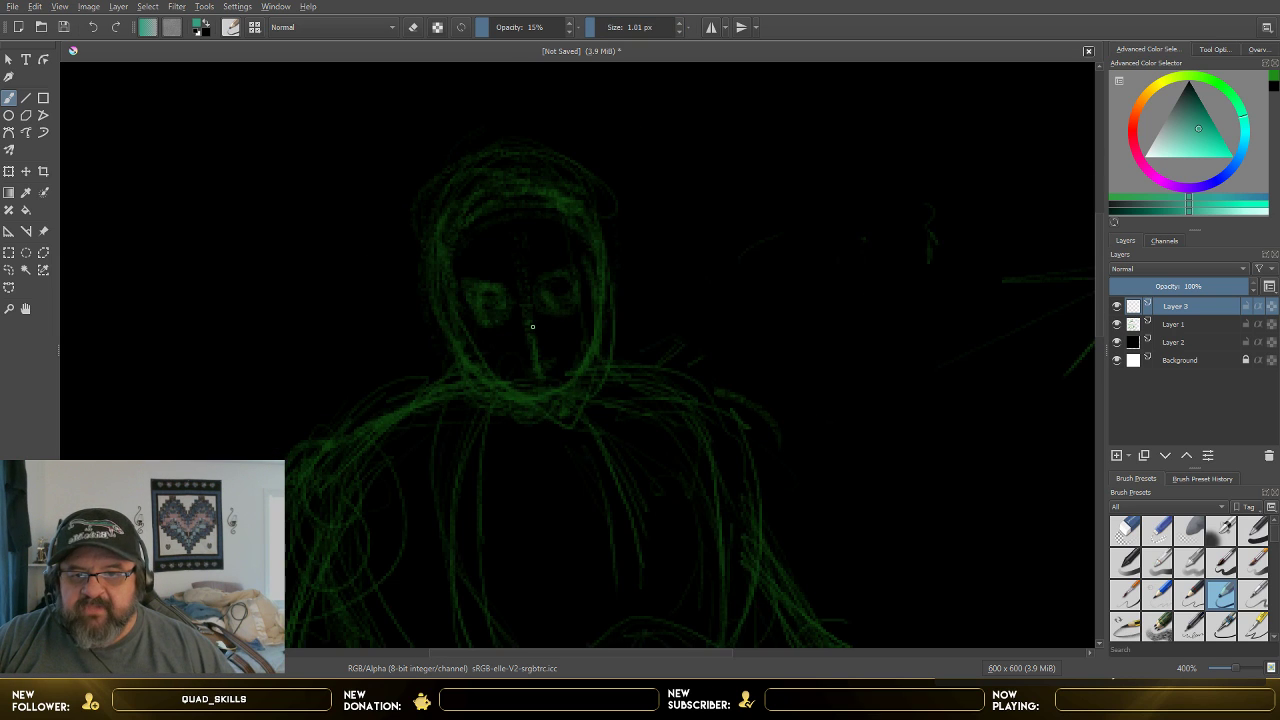
scroll(532, 326, up, 1)
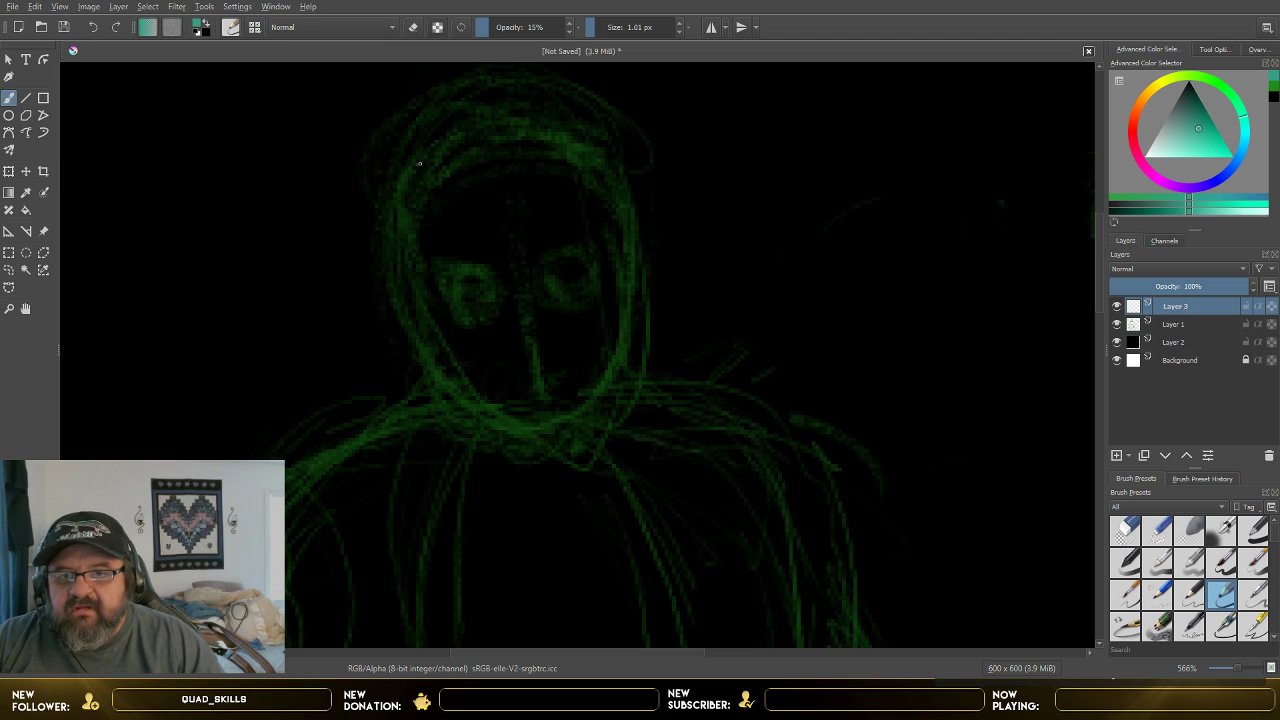
drag(428, 150, 446, 136)
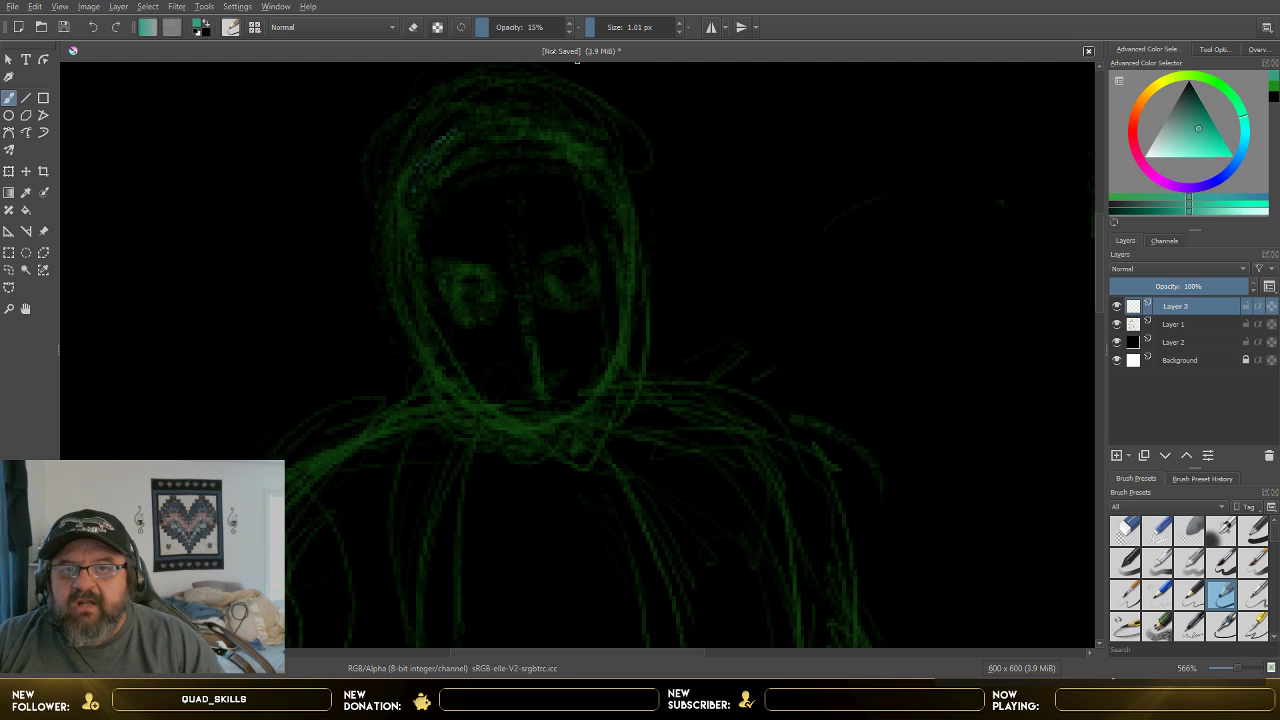
- Switch to the dark blue pen brush preset at 100% opacity and set its size to 1.31 px
click(525, 28)
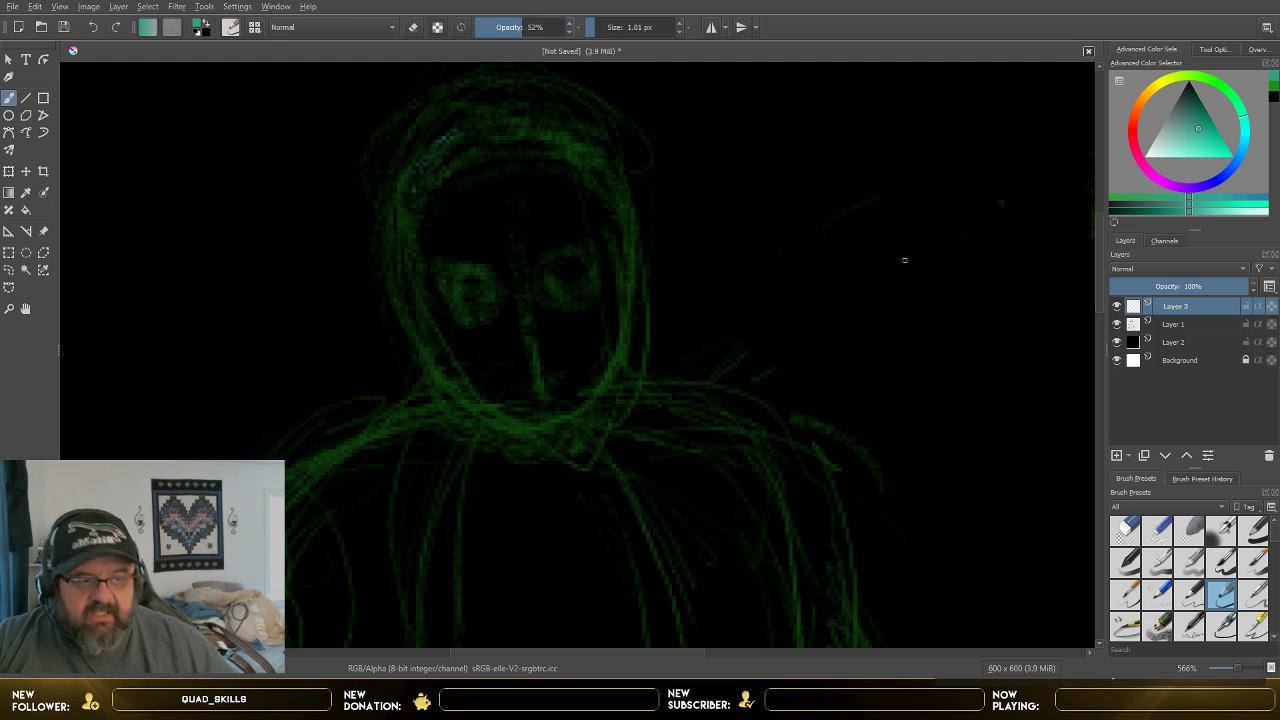
click(1188, 597)
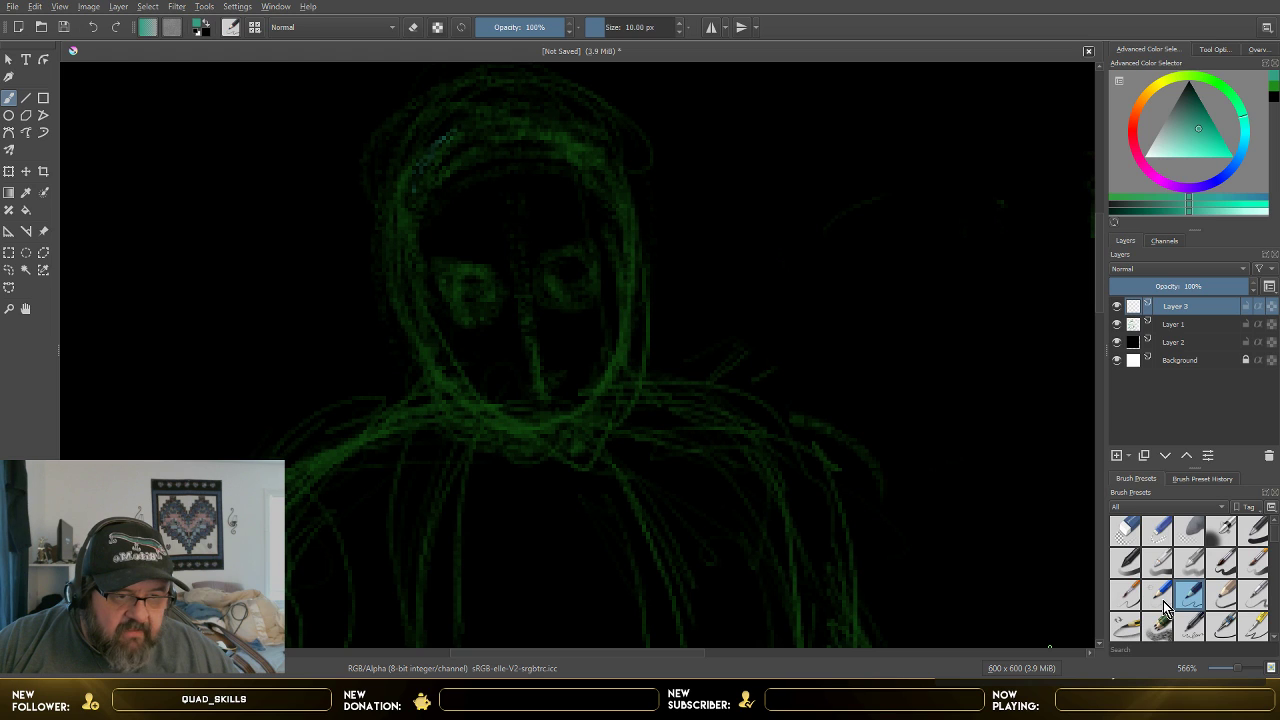
click(1162, 602)
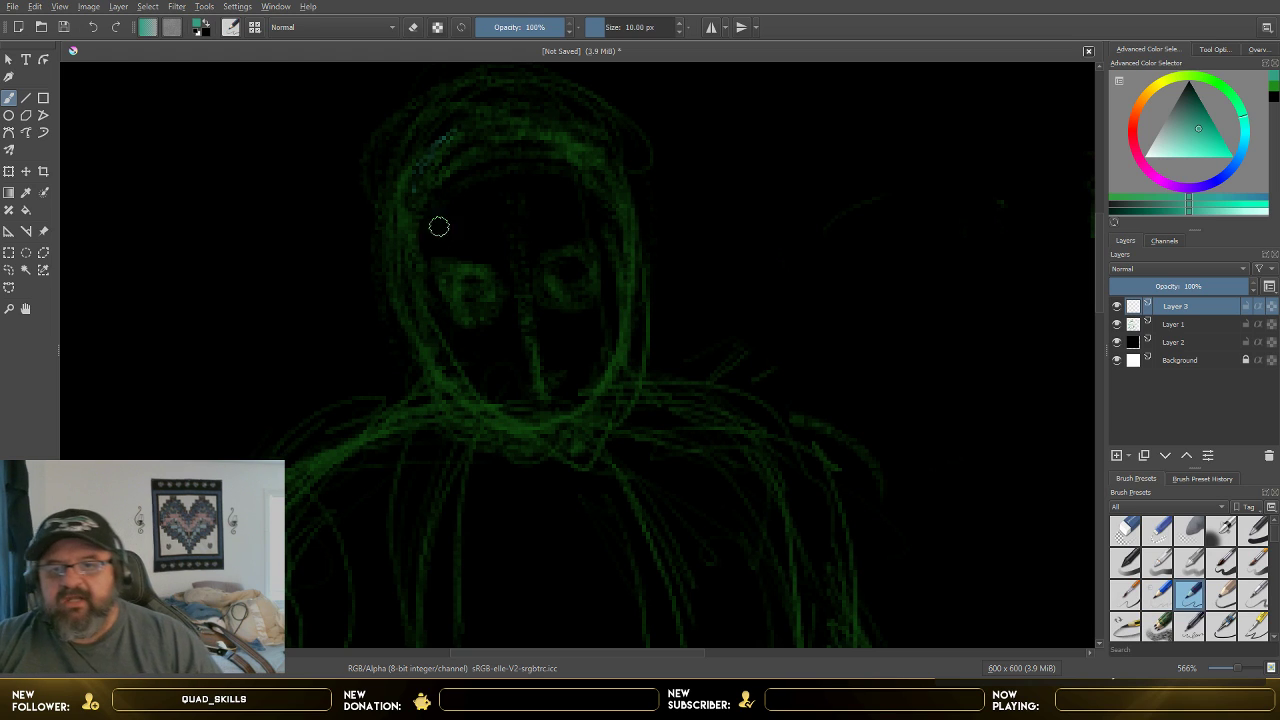
key(bracketleft)
key(bracketleft)
key(bracketleft)
key(bracketleft)
key(bracketleft)
key(bracketleft)
key(bracketleft)
key(bracketleft)
key(bracketleft)
key(bracketleft)
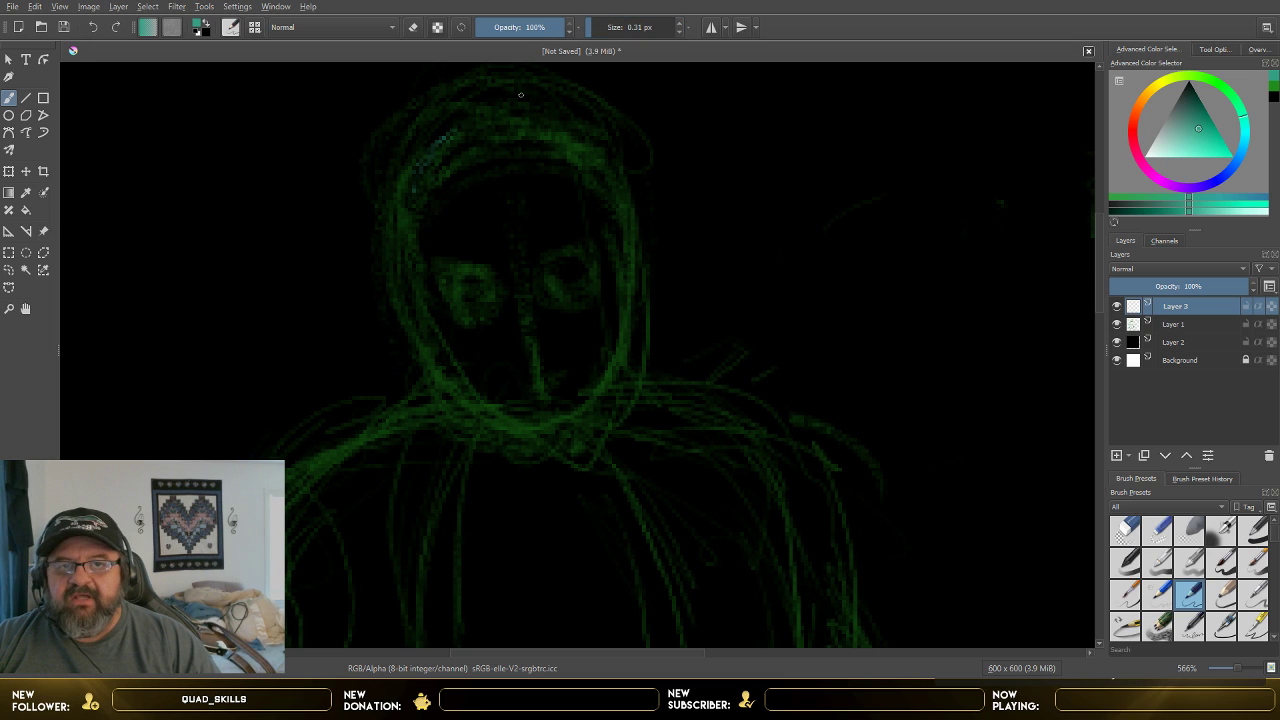
click(679, 23)
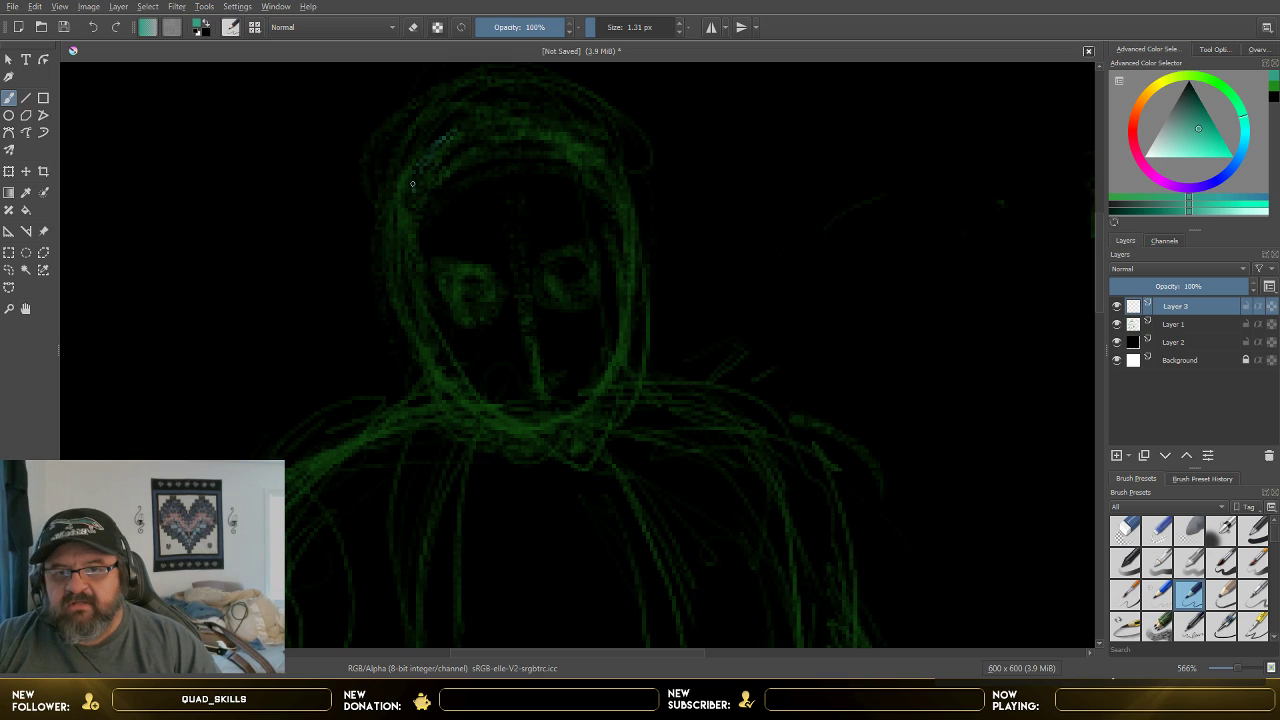
- Trace the complete oval head outline in teal over the green sketch and reinforce the line along its top
drag(409, 173, 403, 186)
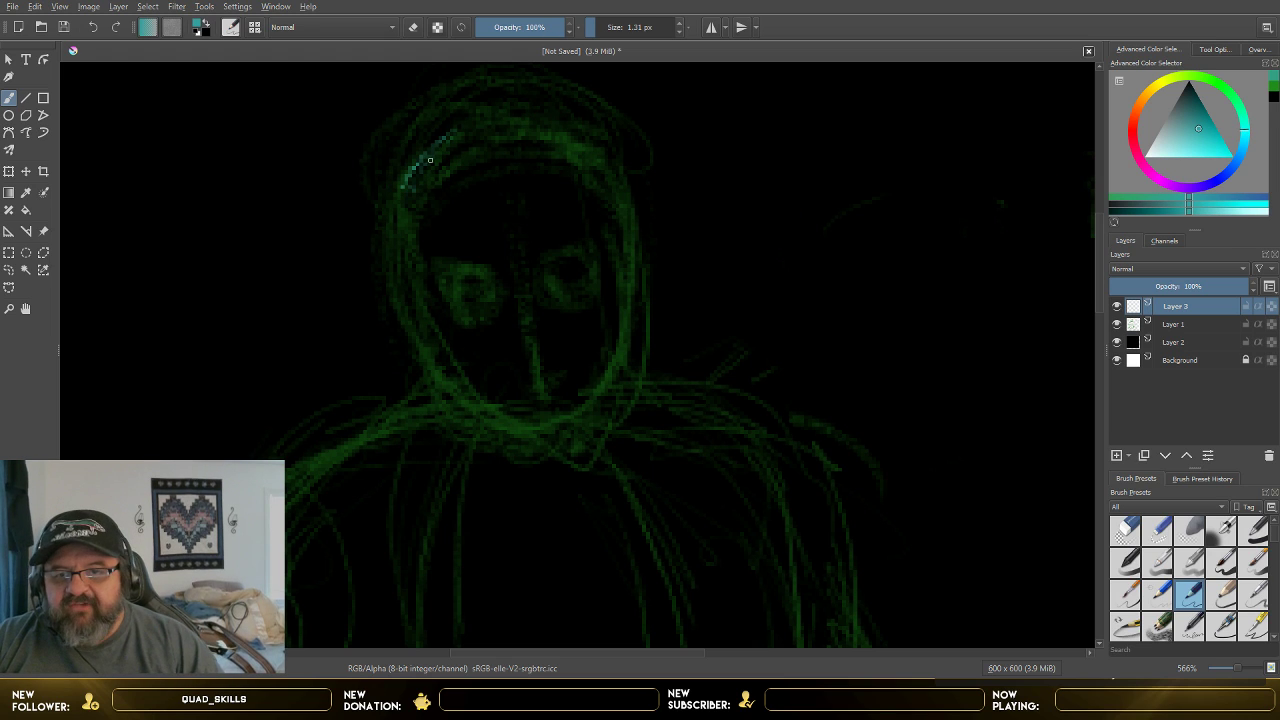
drag(440, 140, 494, 122)
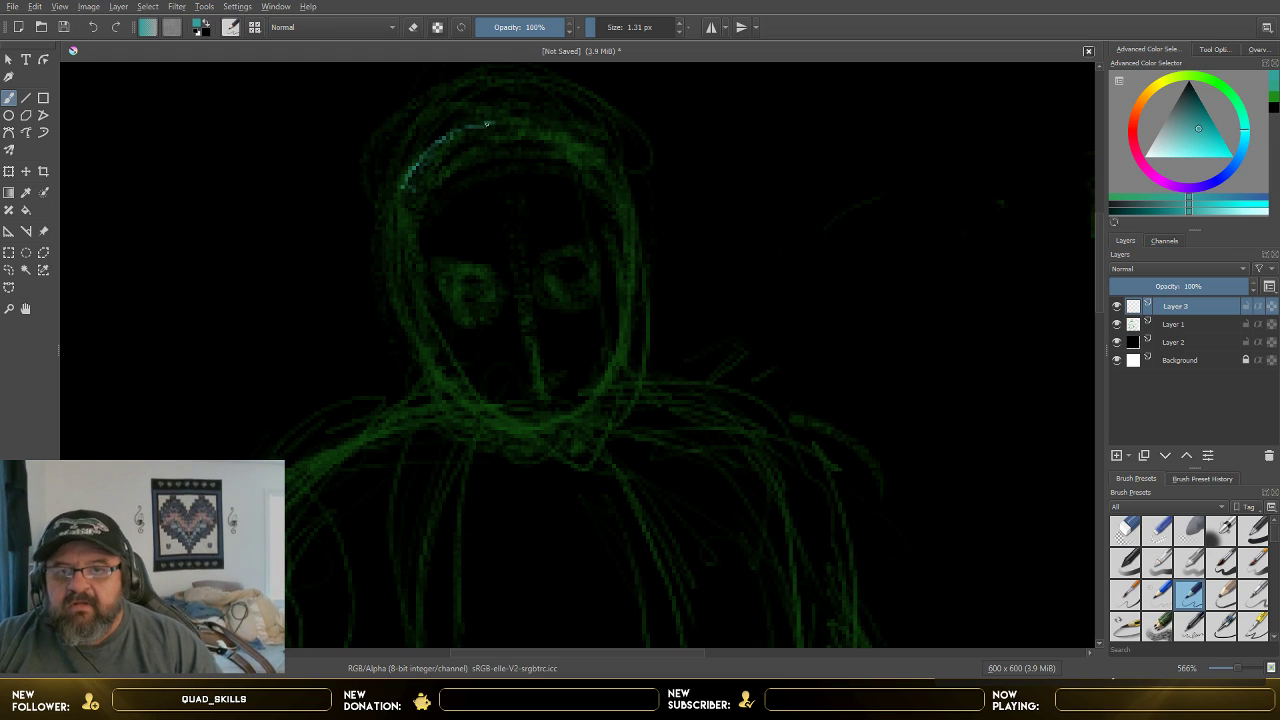
mouse_move(404, 181)
mouse_down()
mouse_move(411, 299)
mouse_move(400, 254)
mouse_move(436, 365)
mouse_move(476, 412)
mouse_move(502, 420)
mouse_move(470, 408)
mouse_move(544, 436)
mouse_up()
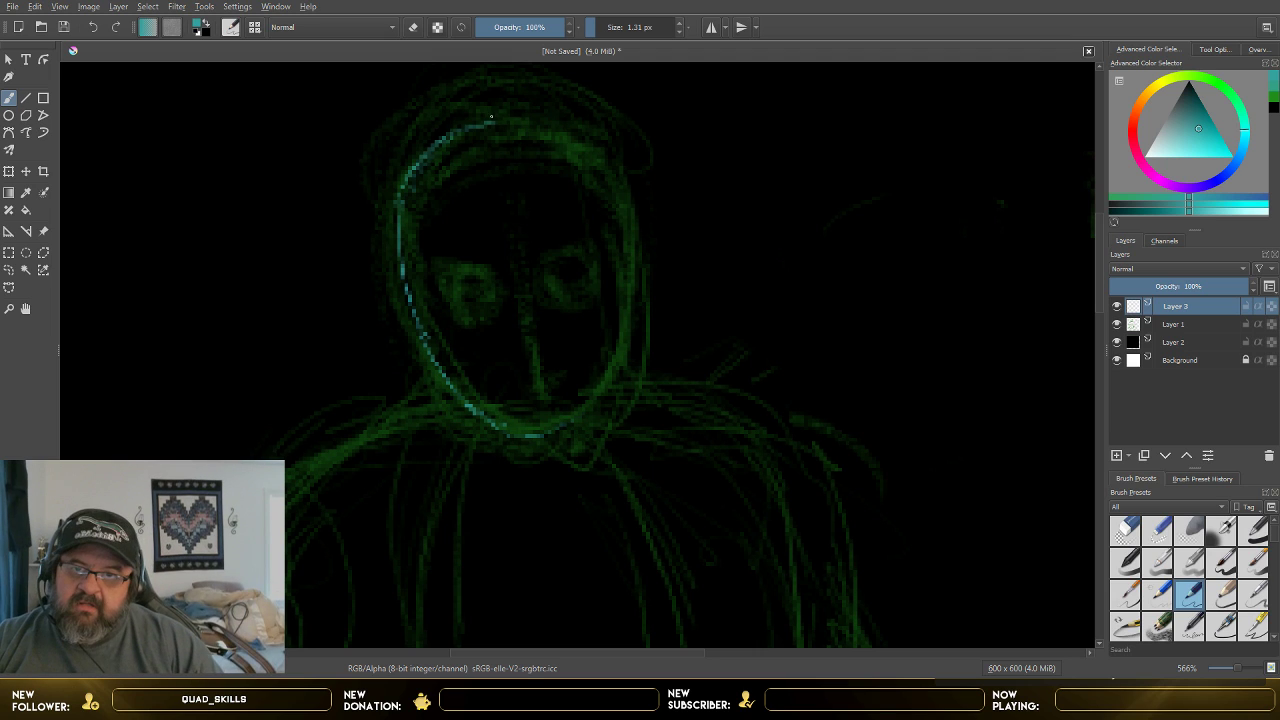
mouse_move(512, 125)
mouse_down()
mouse_move(597, 163)
mouse_move(627, 256)
mouse_move(625, 245)
mouse_move(625, 316)
mouse_move(625, 289)
mouse_move(597, 395)
mouse_move(571, 425)
mouse_move(527, 438)
mouse_move(581, 419)
mouse_move(607, 391)
mouse_move(627, 276)
mouse_up()
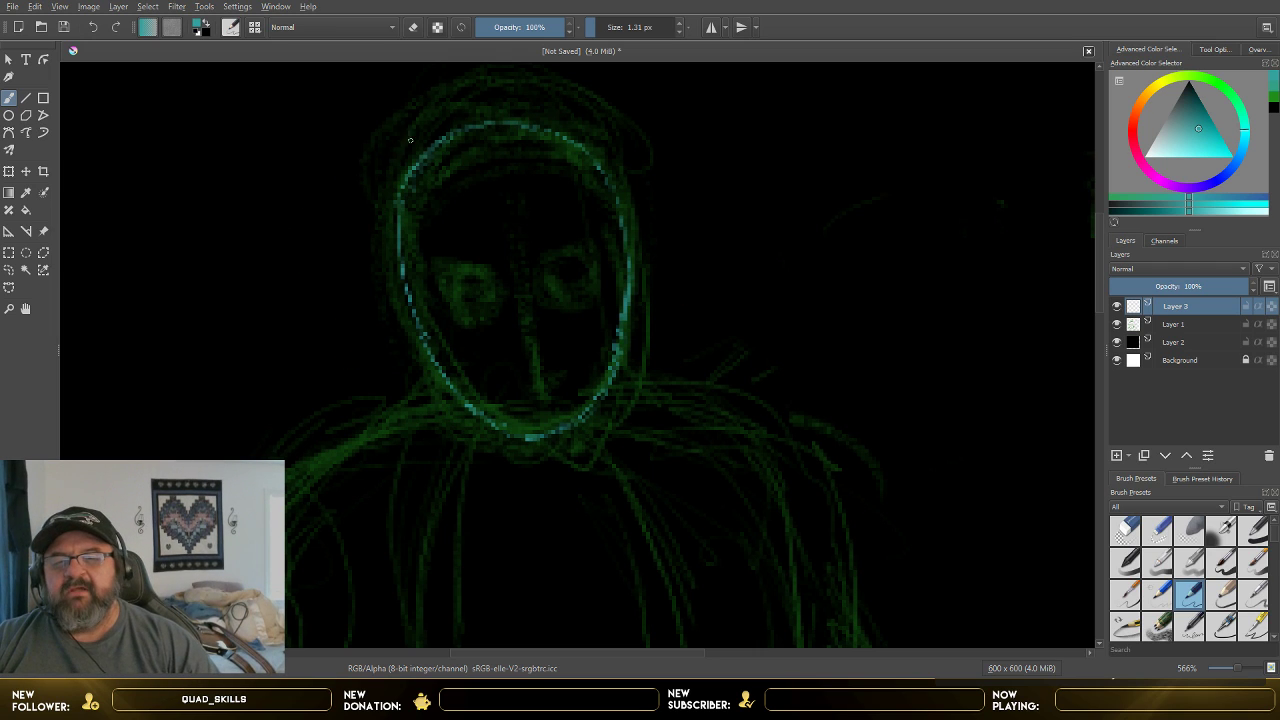
mouse_move(536, 123)
mouse_down()
mouse_move(593, 149)
mouse_move(615, 180)
mouse_move(622, 245)
mouse_up()
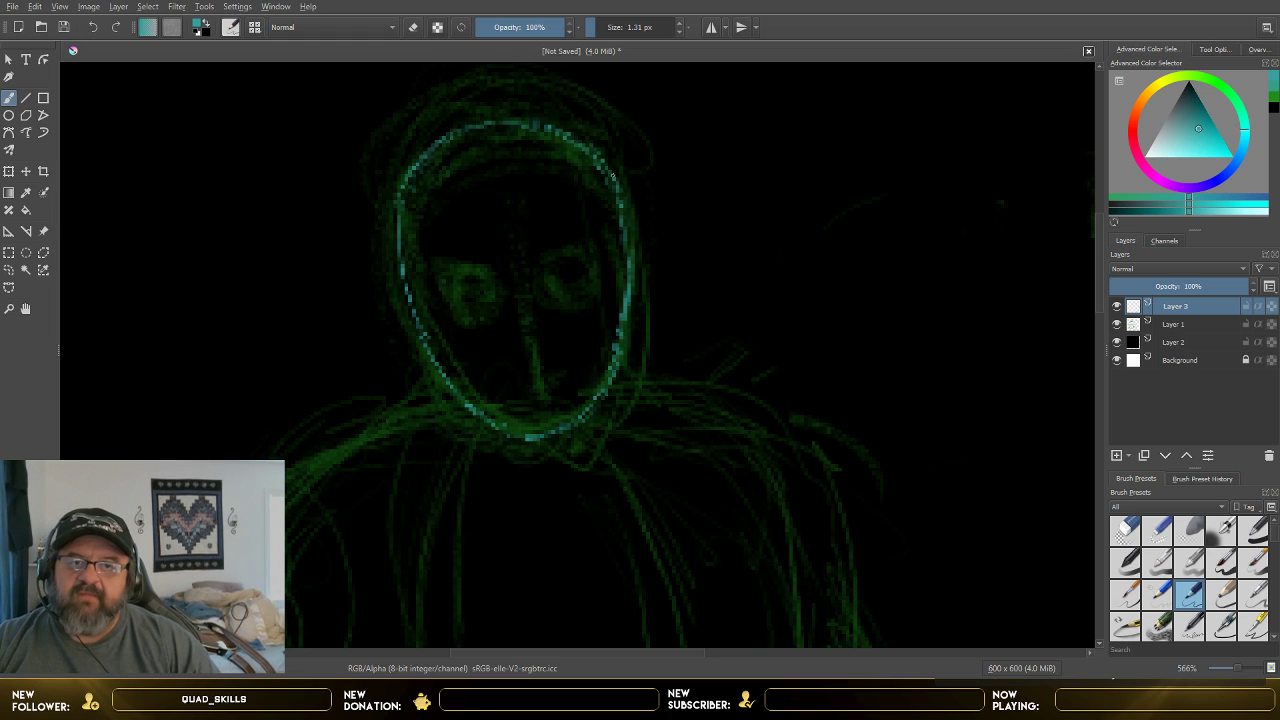
mouse_move(590, 148)
mouse_down()
mouse_move(540, 121)
mouse_move(590, 150)
mouse_move(490, 119)
mouse_move(403, 173)
mouse_move(512, 117)
mouse_up()
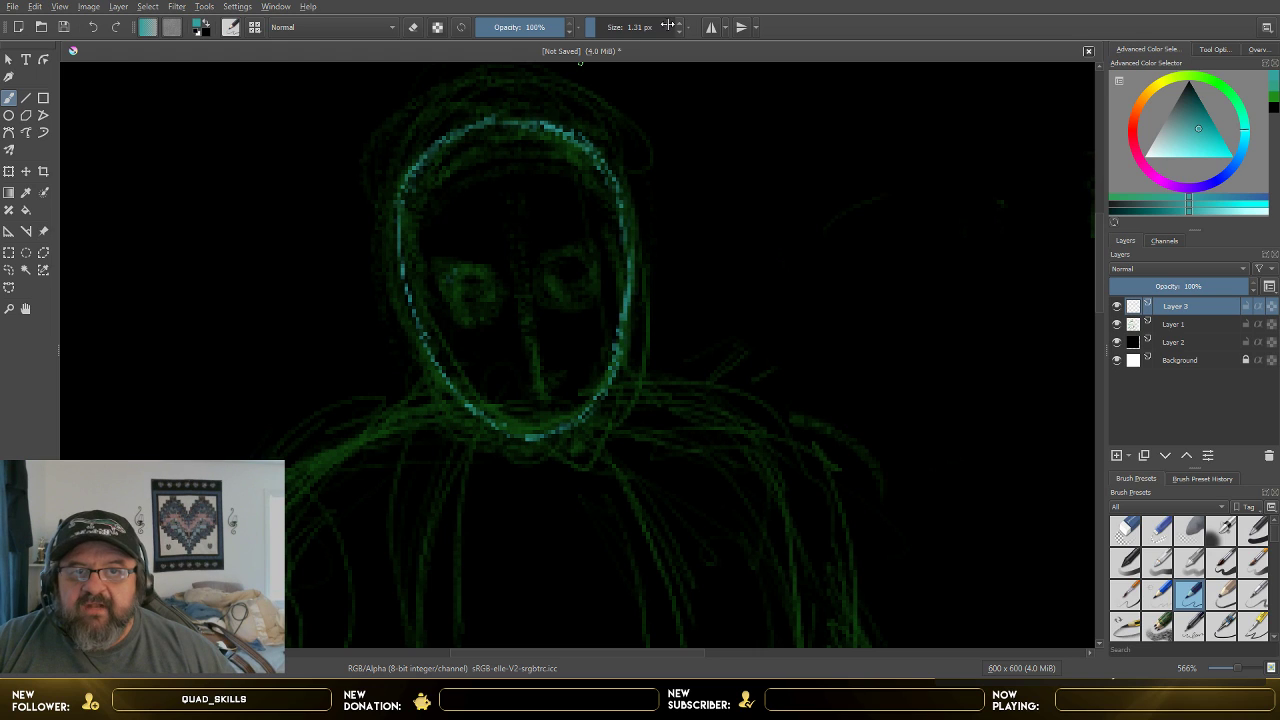
- Choose a different blue pen brush preset from further down the preset list and set its size to 1.75 px
scroll(678, 22, up, 2)
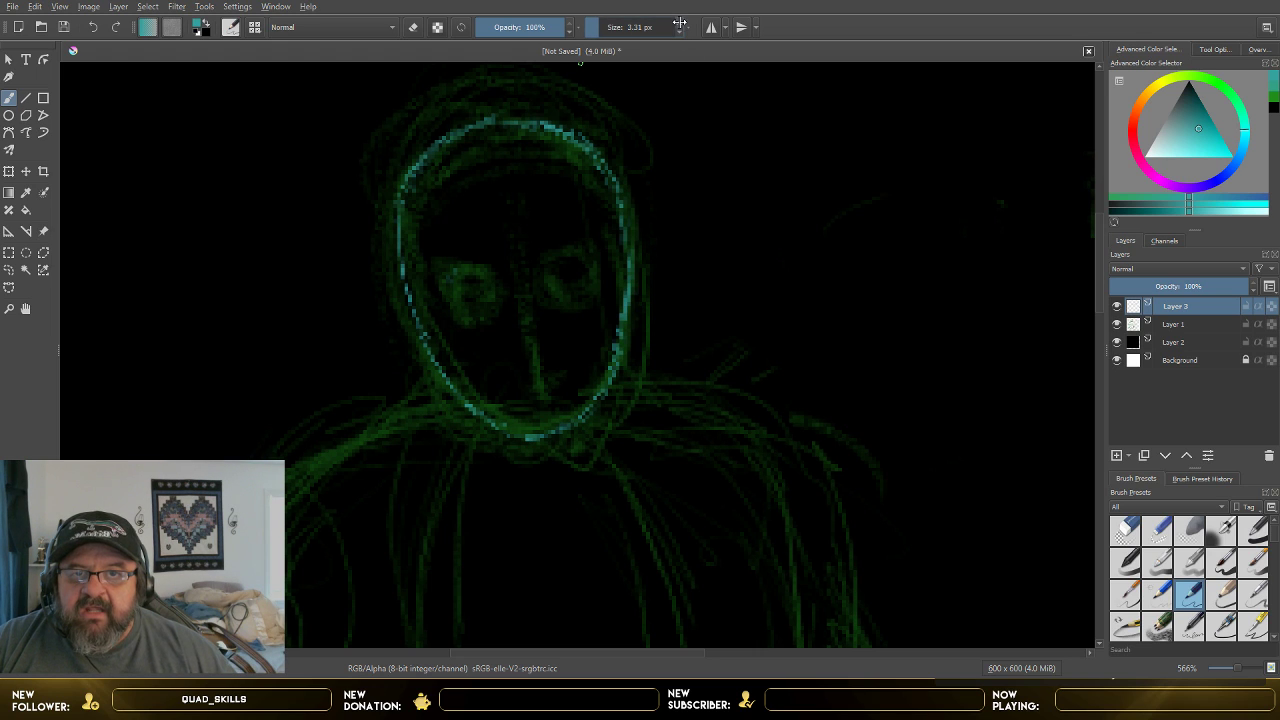
scroll(1171, 627, down, 2)
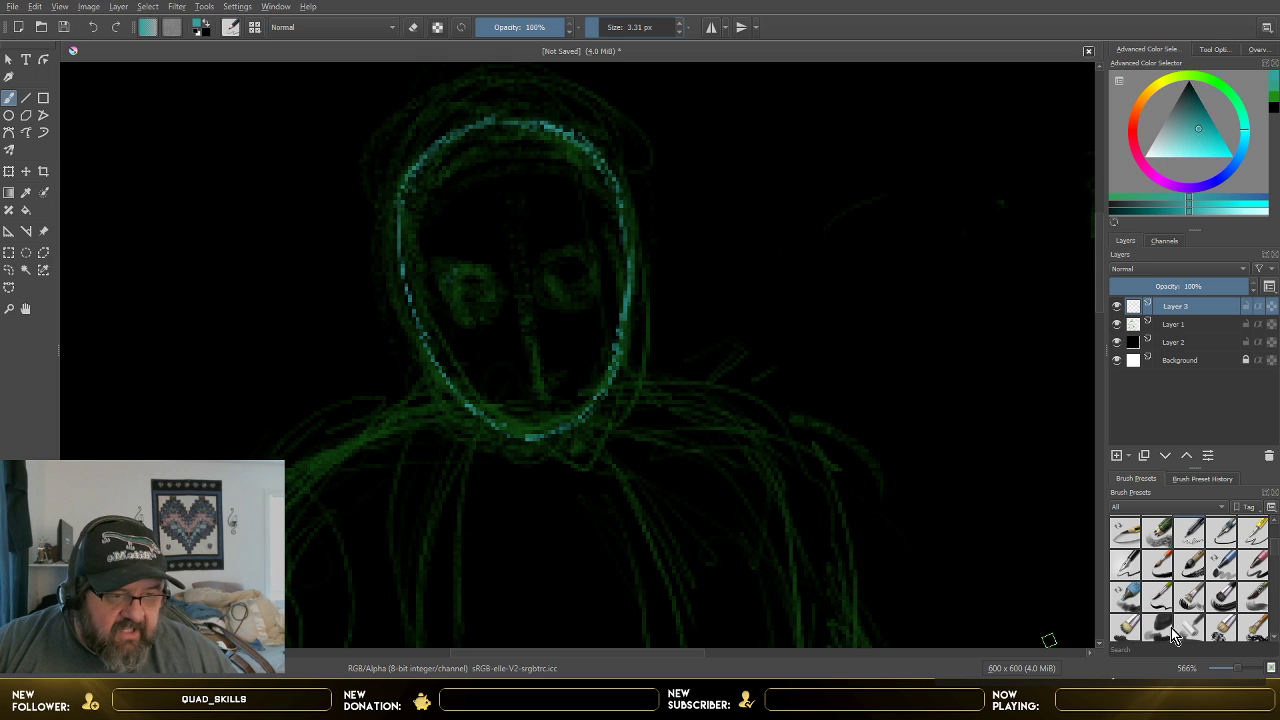
click(1195, 540)
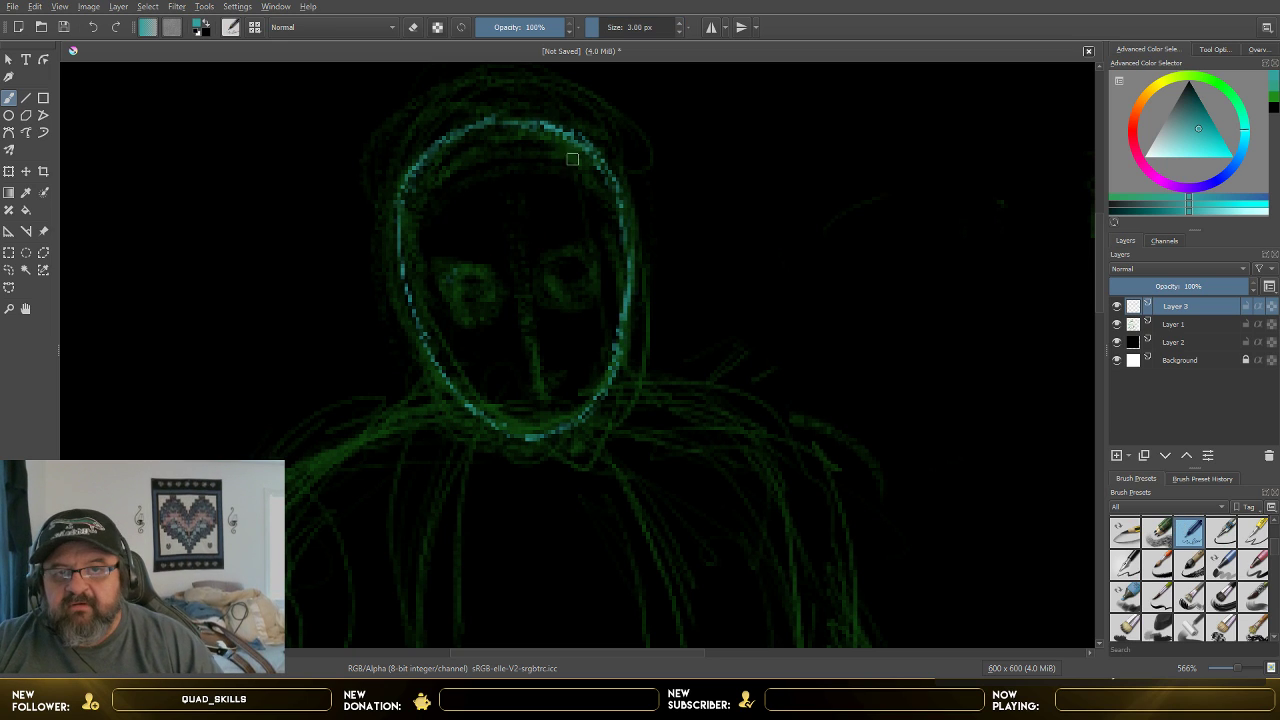
drag(596, 29, 590, 30)
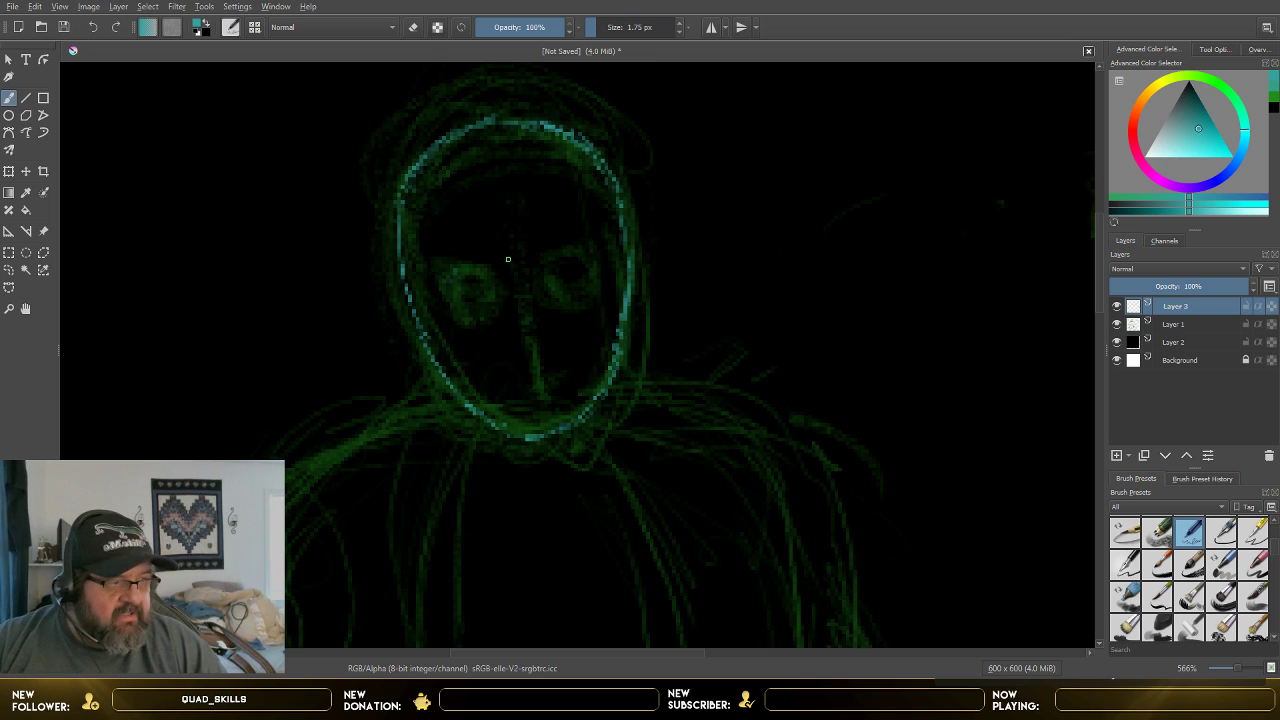
- Outline both eyes and draw a small nose mark in teal, lowering the brush opacity to 67% along the way
mouse_move(496, 270)
mouse_down()
mouse_move(450, 275)
mouse_move(443, 291)
mouse_up()
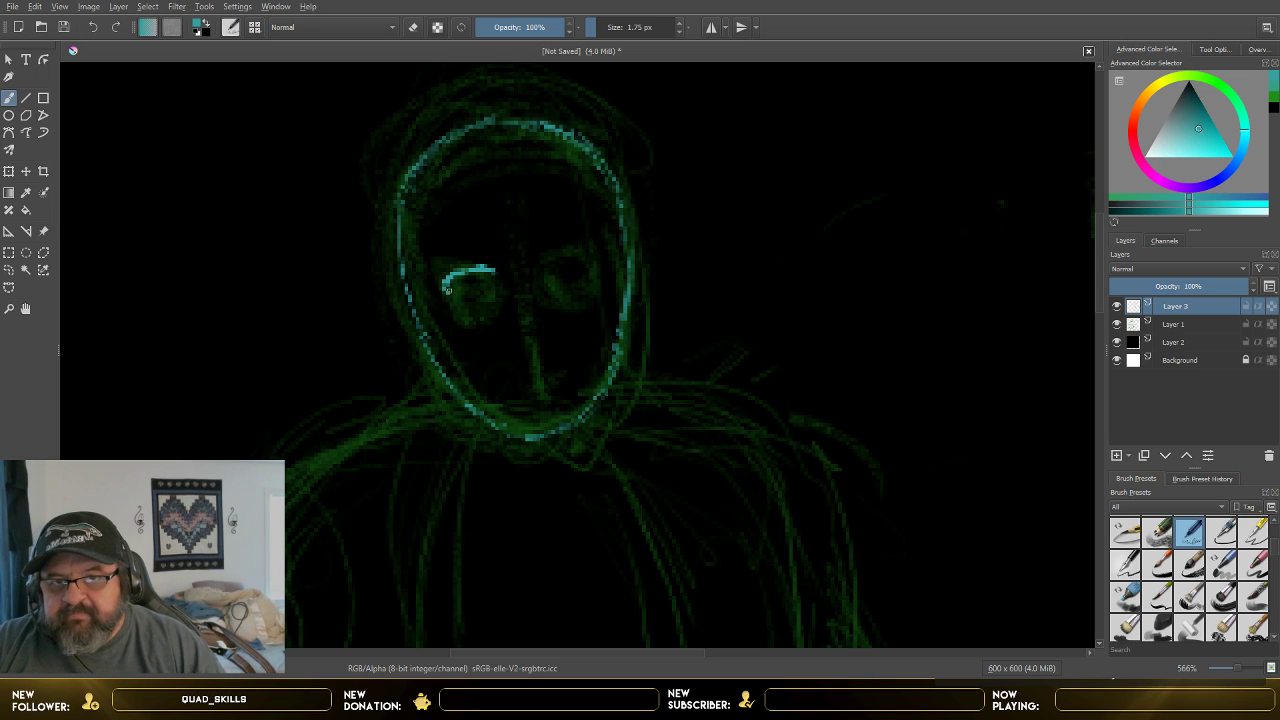
drag(543, 27, 537, 37)
mouse_move(444, 287)
mouse_down()
mouse_move(462, 313)
mouse_move(494, 310)
mouse_move(504, 284)
mouse_move(488, 268)
mouse_move(549, 286)
mouse_move(542, 272)
mouse_move(574, 250)
mouse_move(595, 262)
mouse_move(594, 286)
mouse_move(570, 295)
mouse_move(592, 283)
mouse_up()
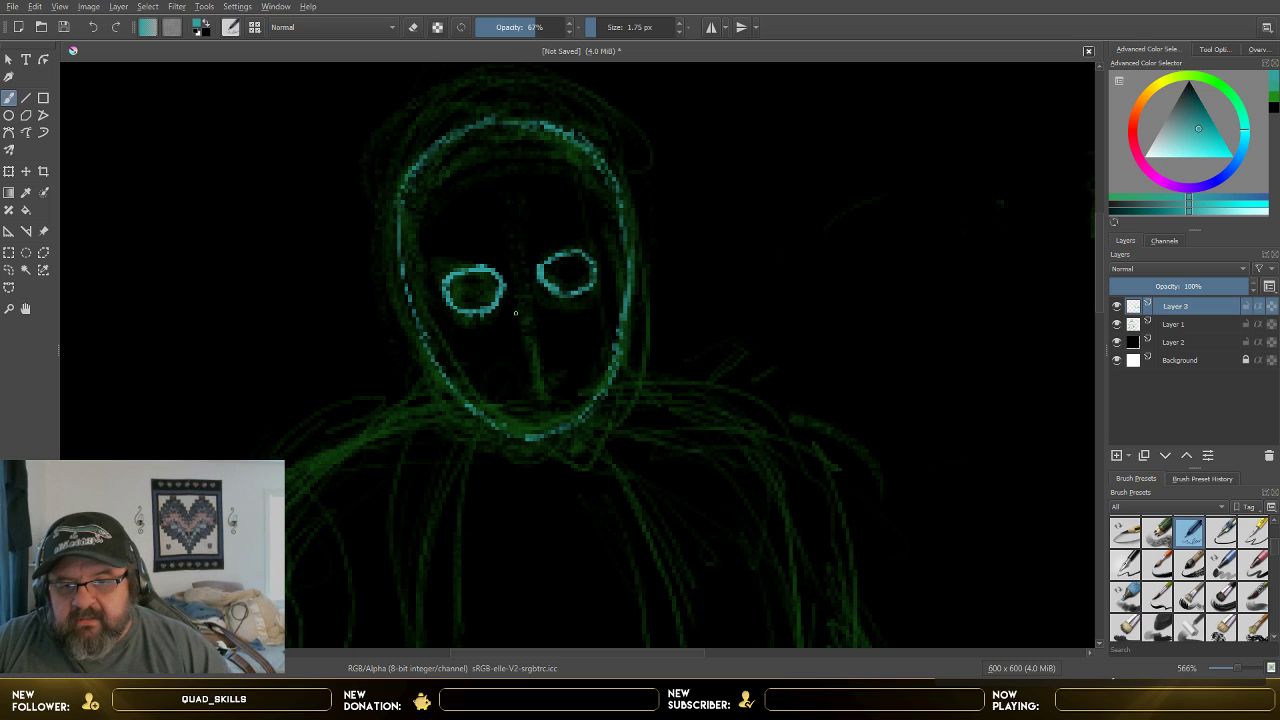
drag(516, 336, 549, 343)
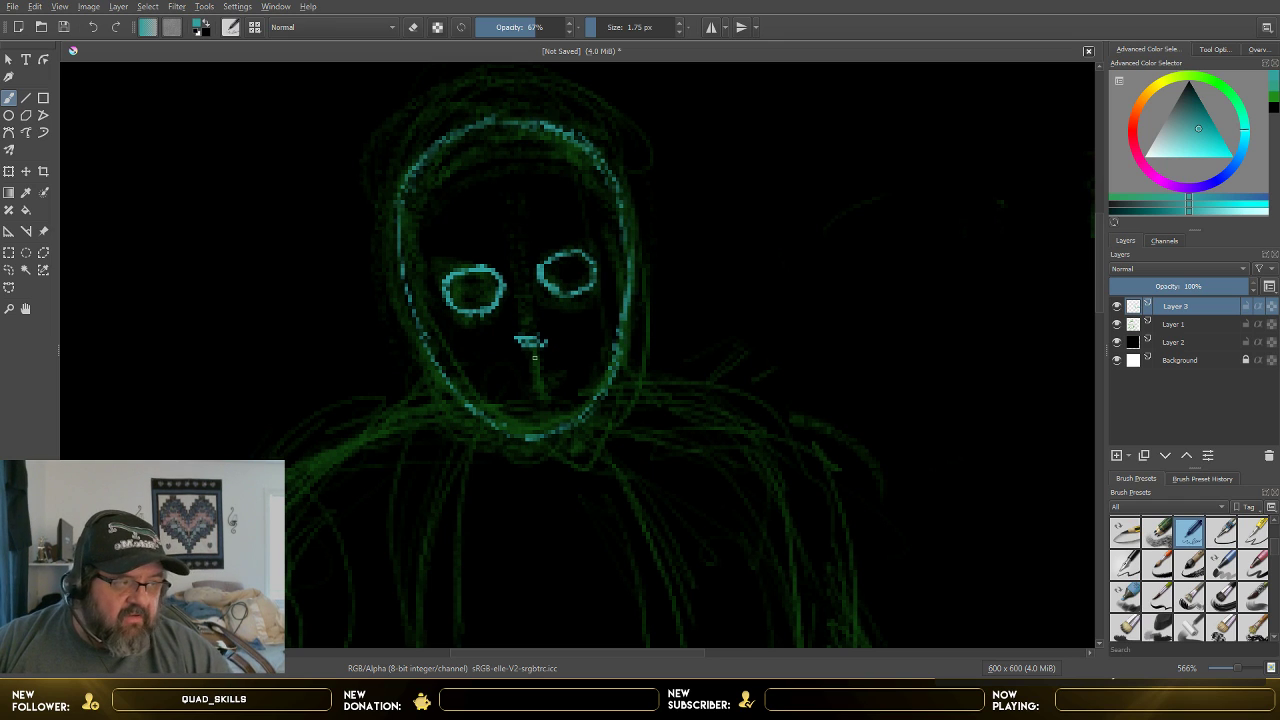
- Place teal dots above both eyes, running outward and up across the forehead on each side
click(493, 248)
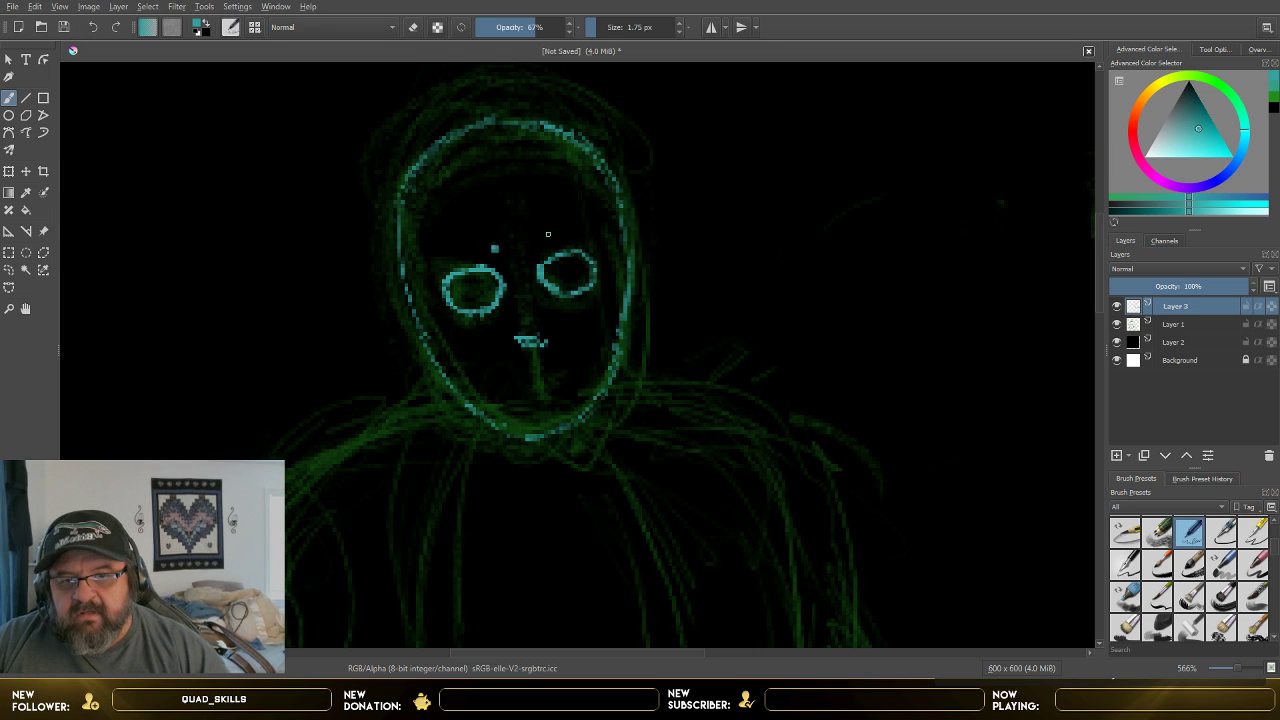
click(532, 241)
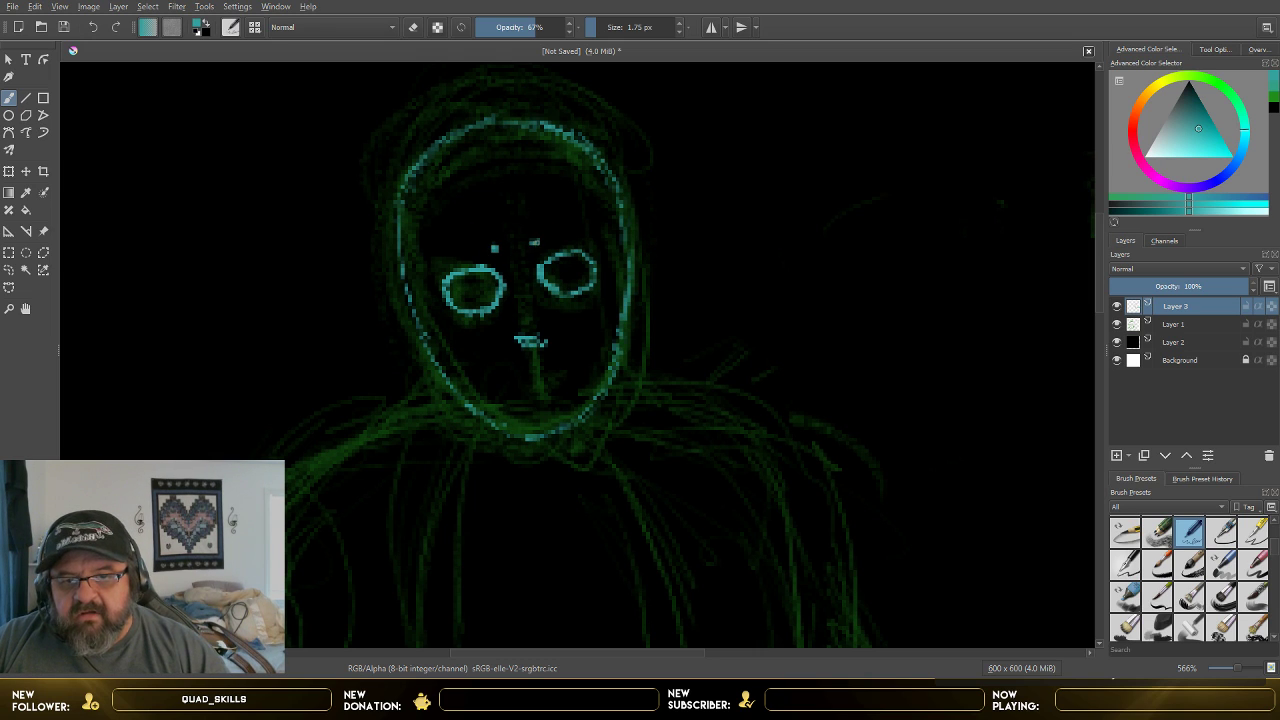
click(491, 248)
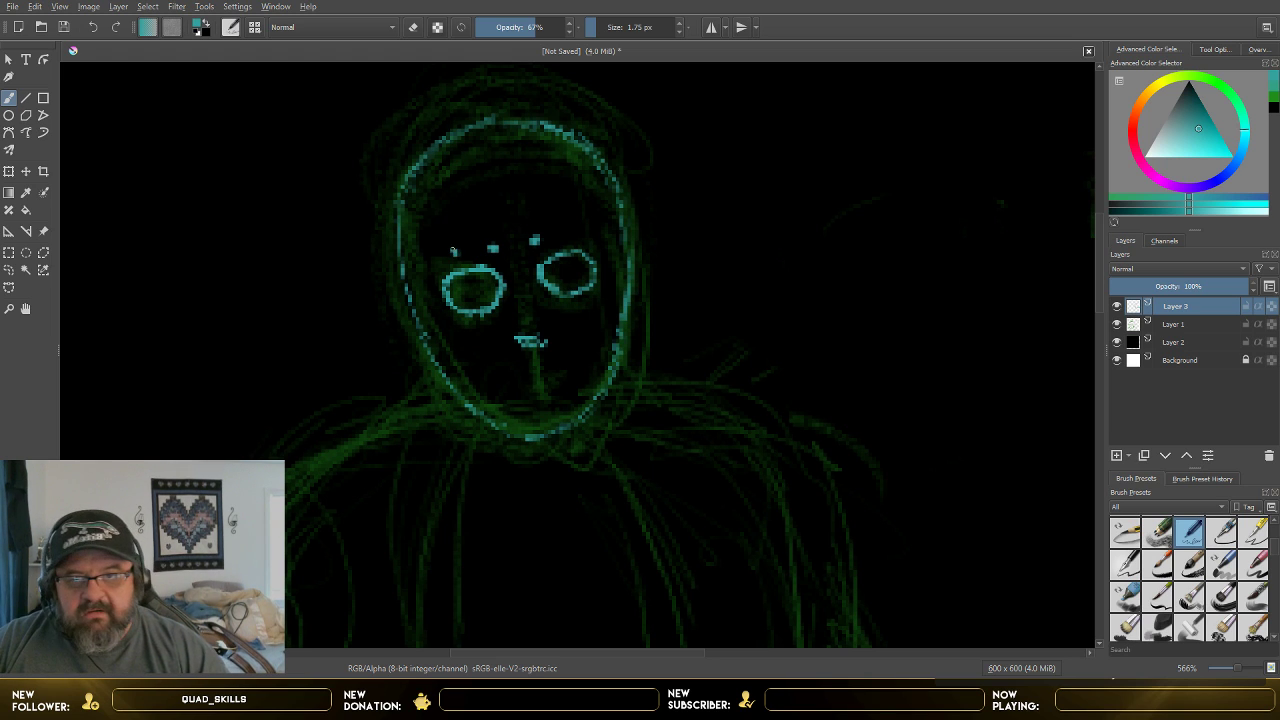
click(442, 229)
click(428, 211)
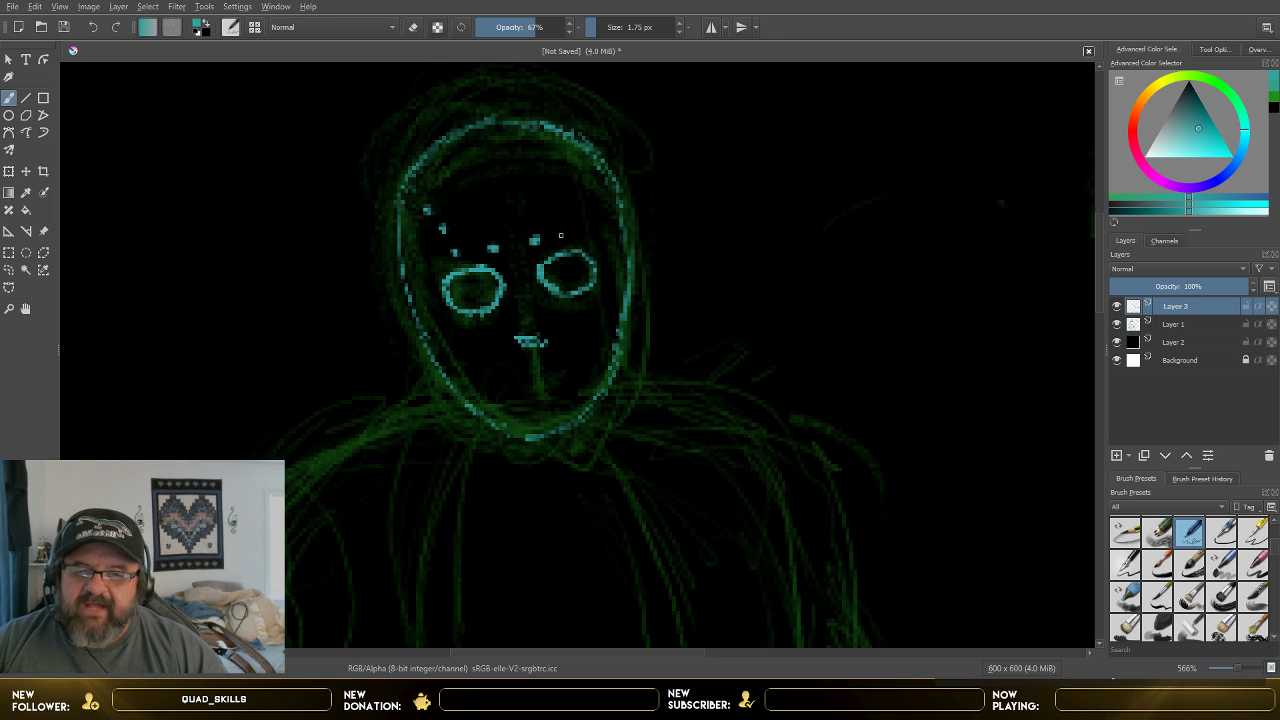
click(559, 233)
click(564, 203)
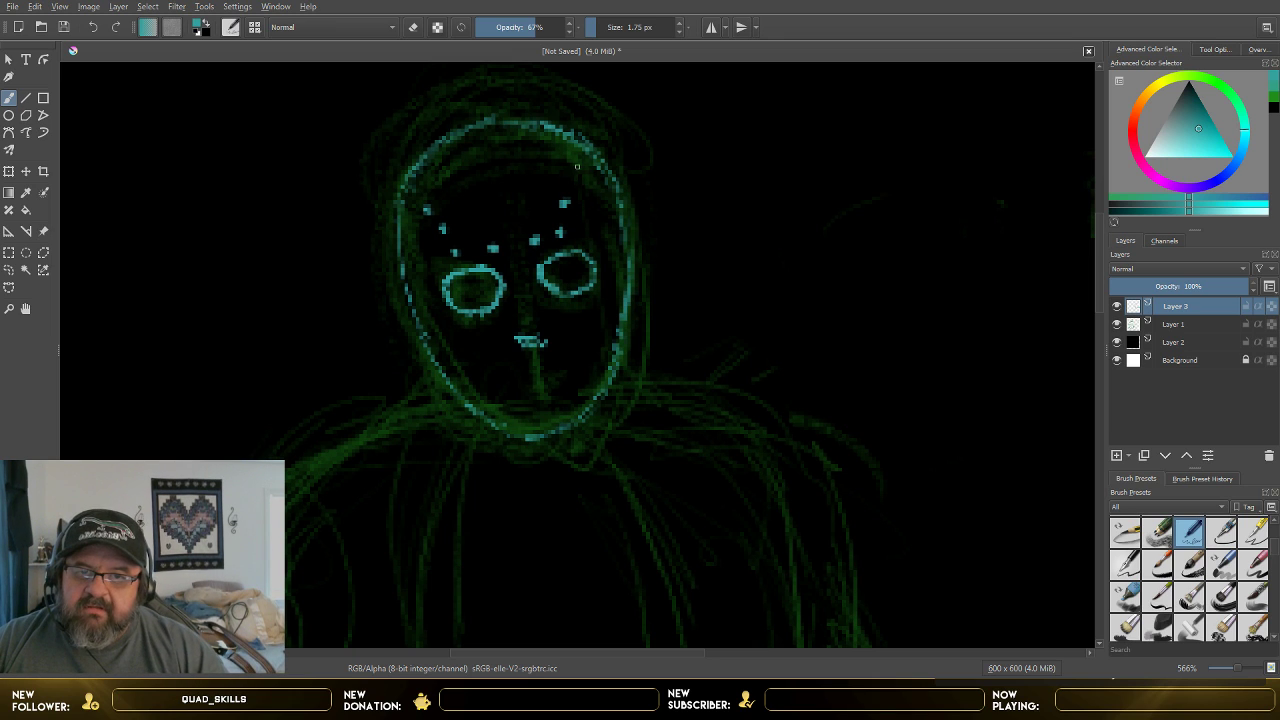
drag(576, 166, 574, 180)
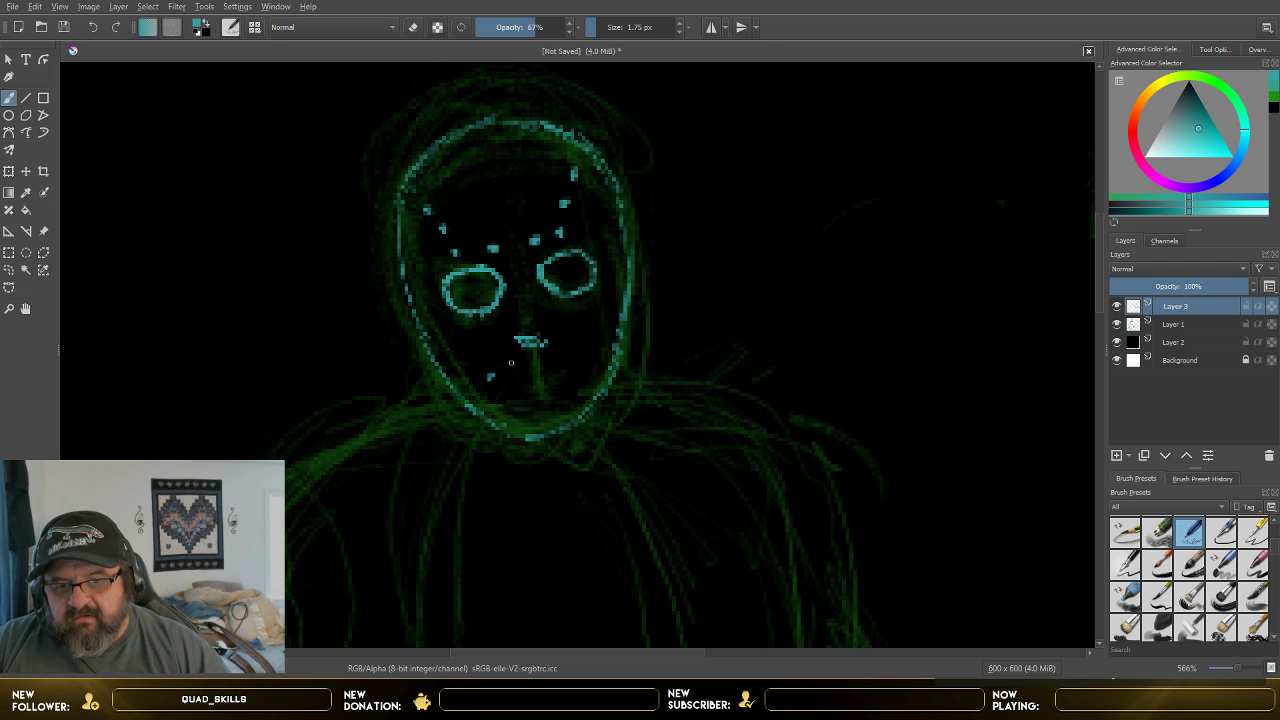
- Dot teal marks below the nose and down the chin, and undo the most recent chin dots
click(529, 357)
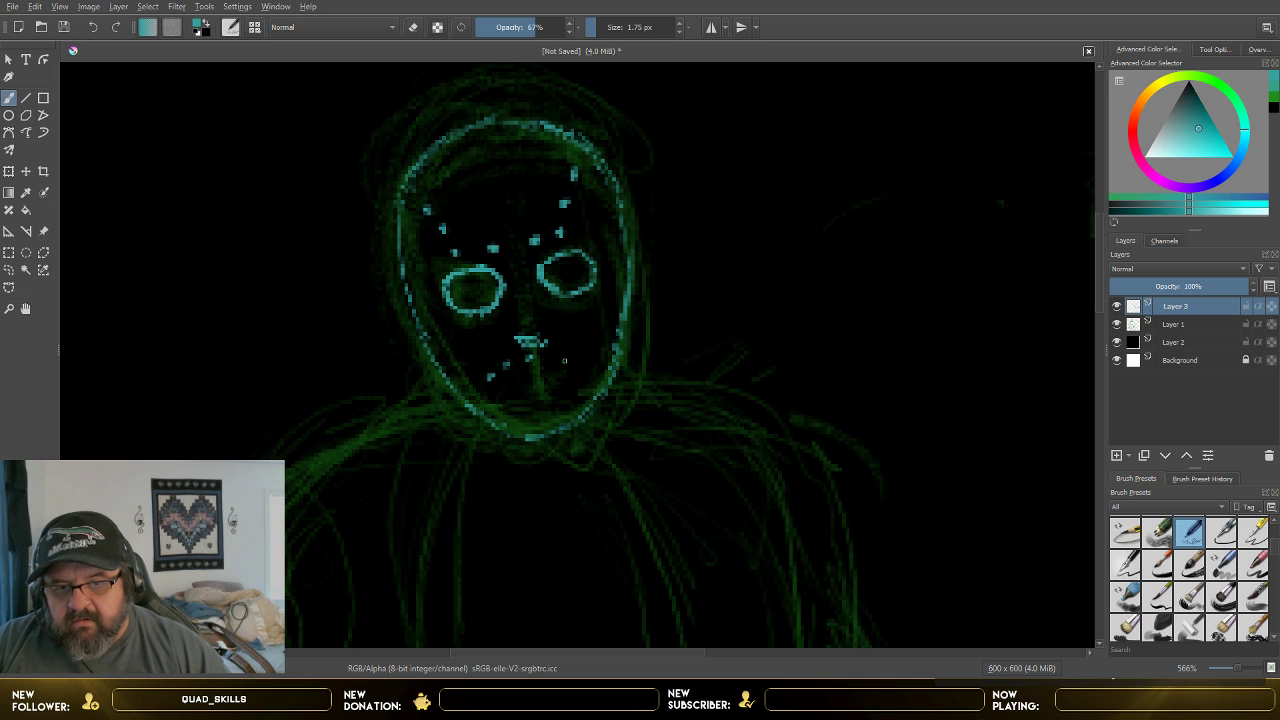
click(552, 357)
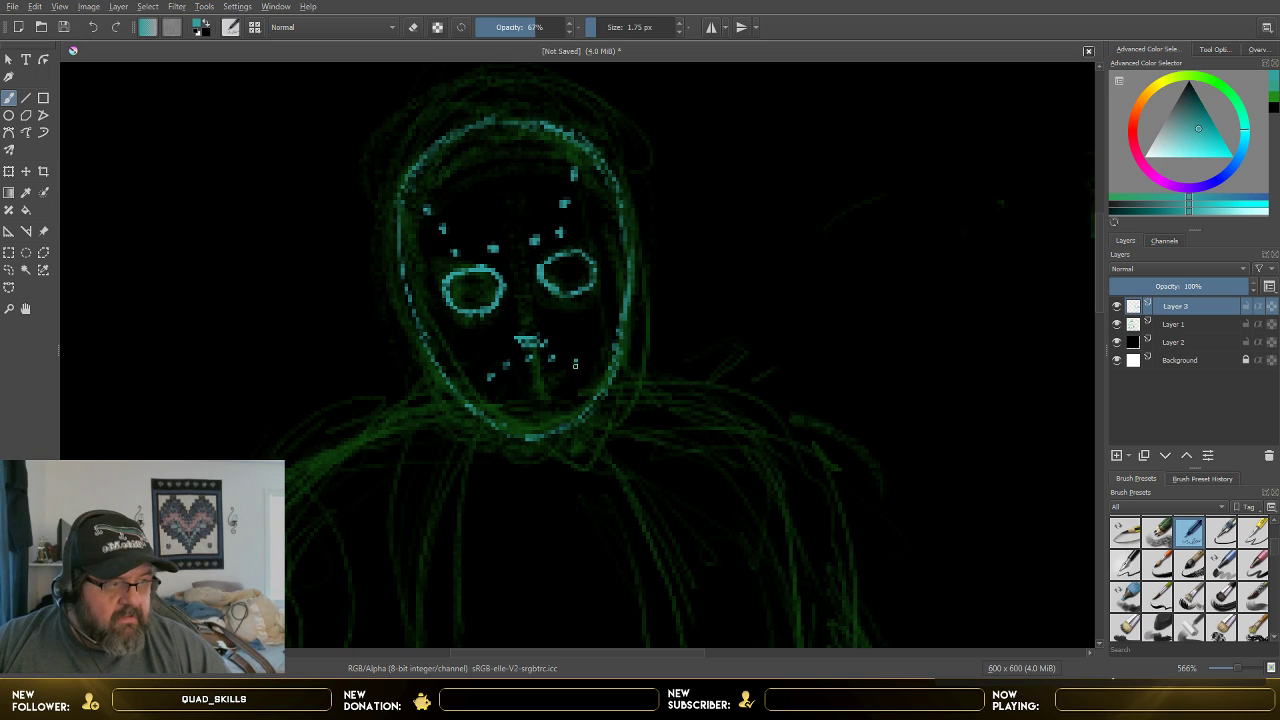
click(525, 377)
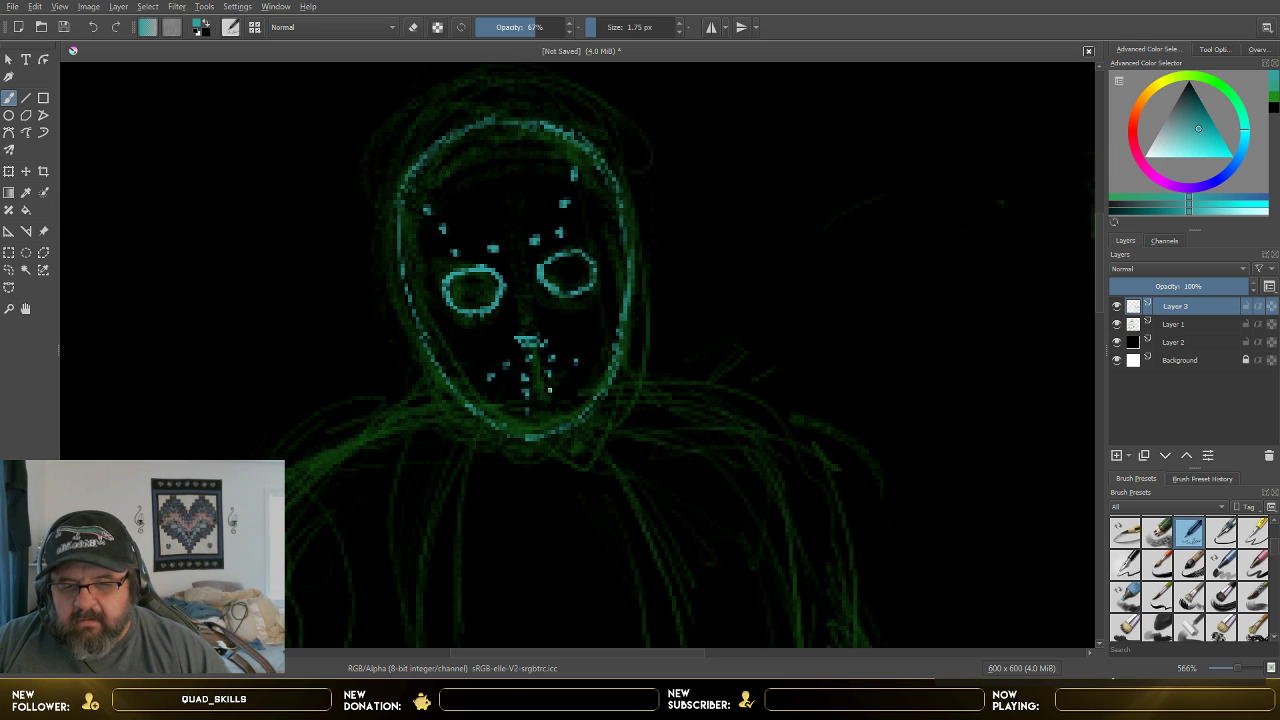
click(550, 390)
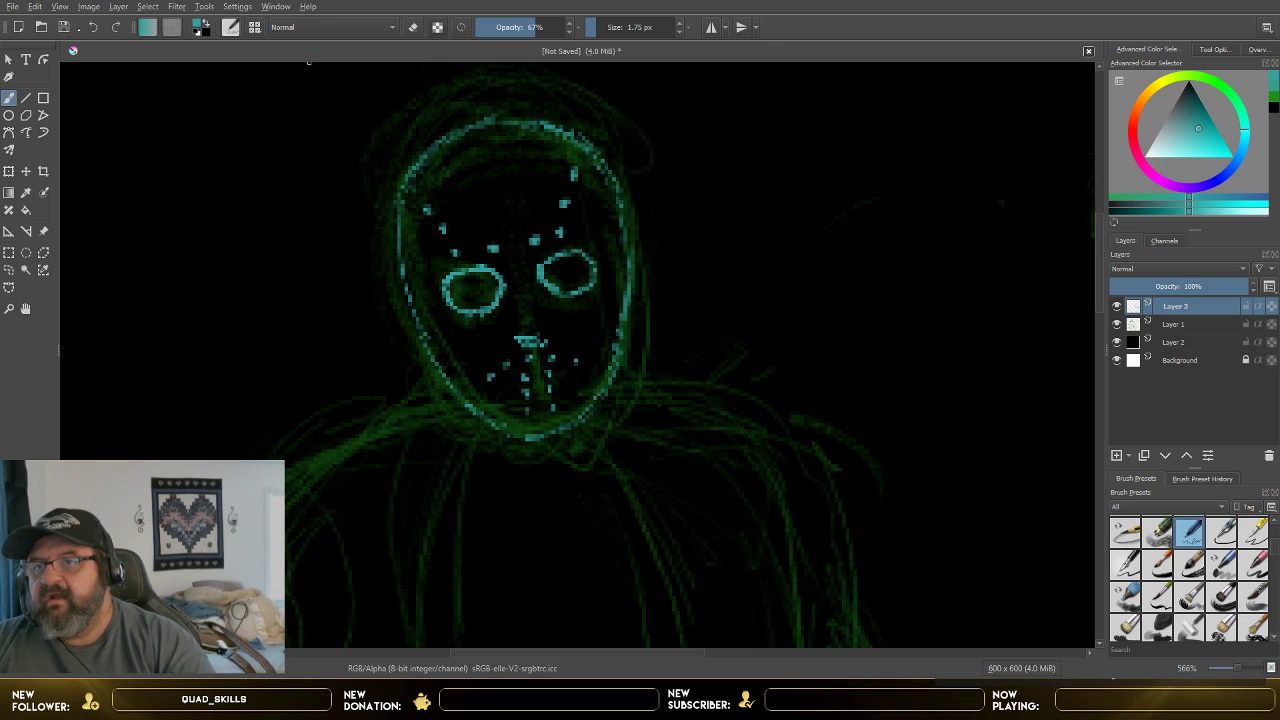
key(ctrl+z)
key(ctrl+z)
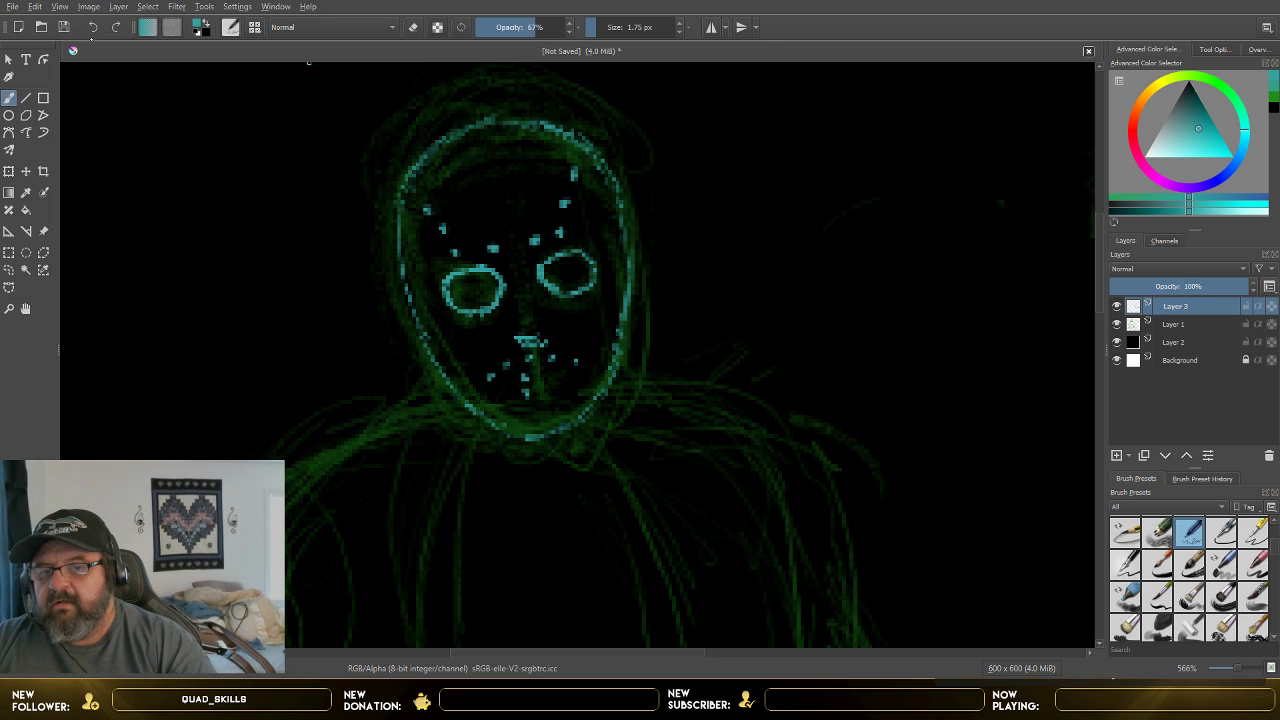
- Undo the remaining chin dots and dot two short vertical teal columns from below the nose down the chin
key(ctrl+z)
key(ctrl+z)
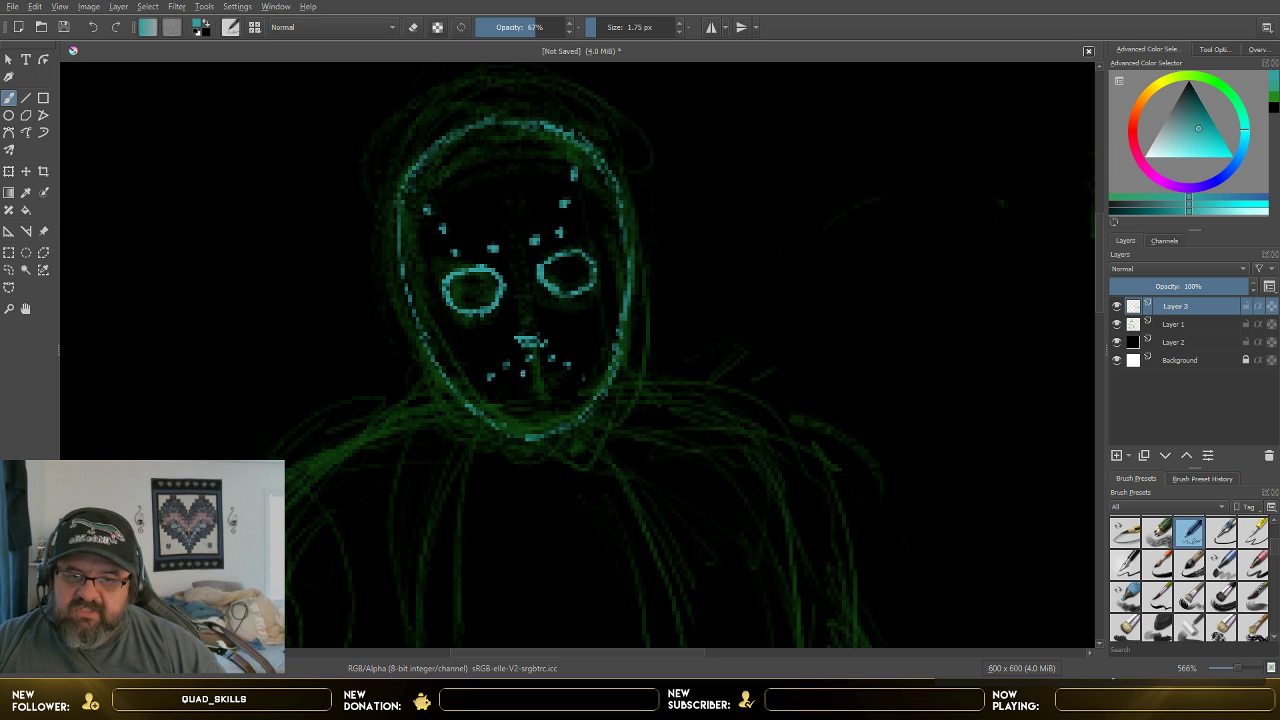
click(522, 372)
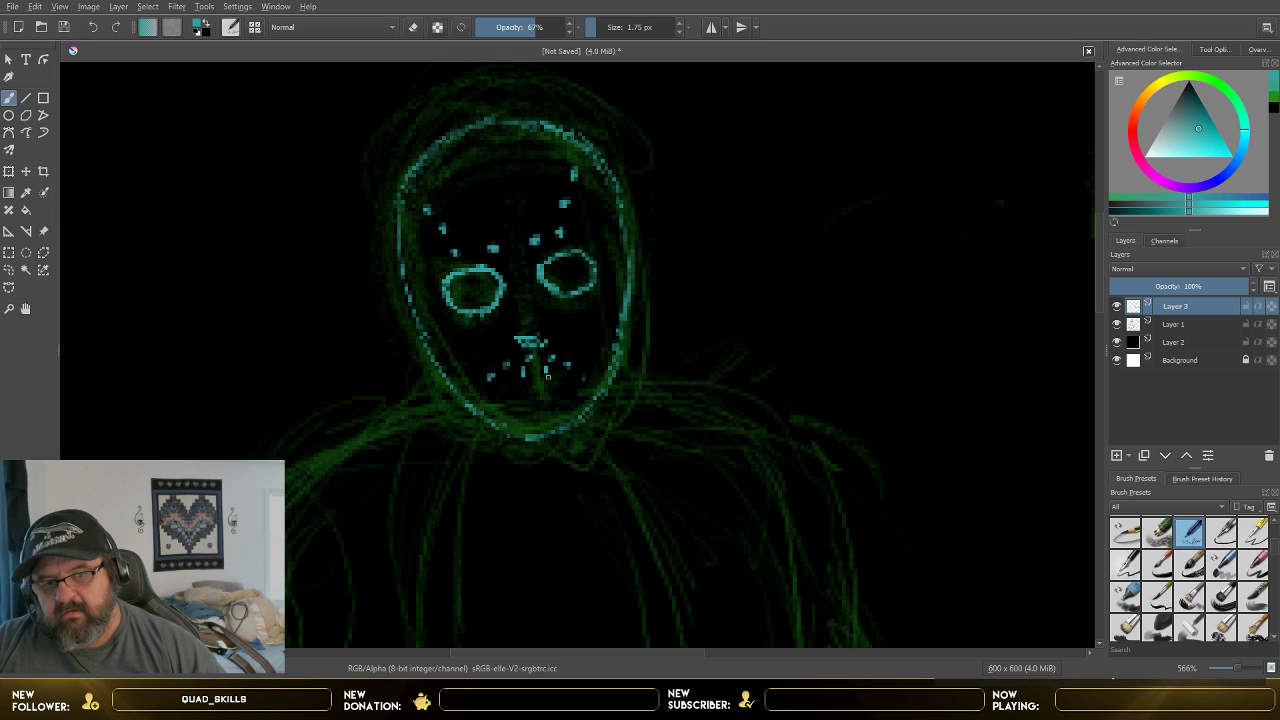
click(549, 383)
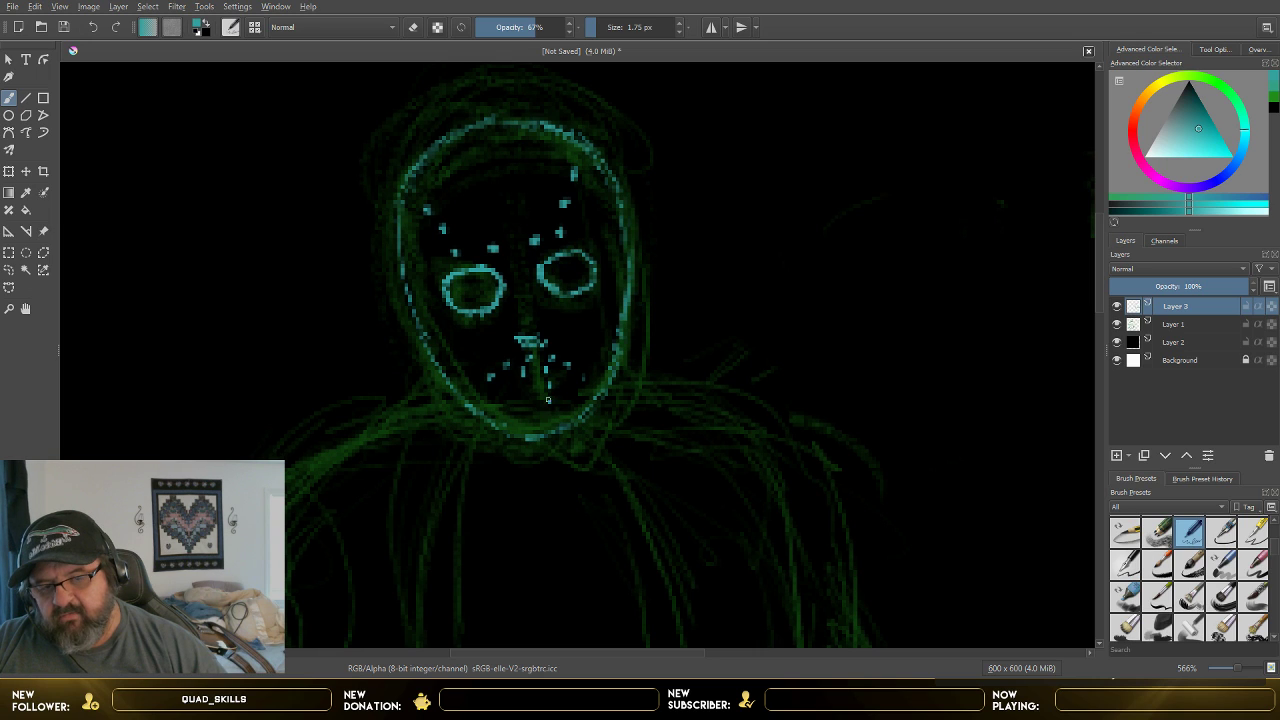
click(522, 389)
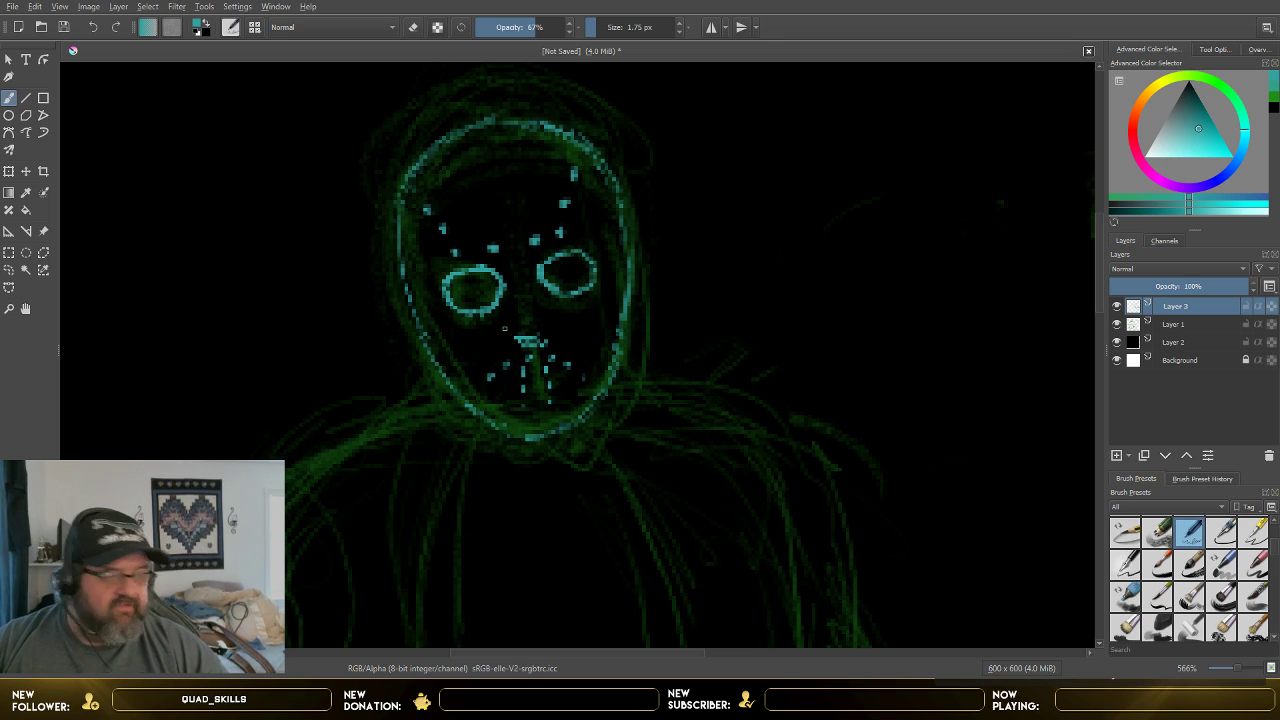
- Draw a slanted teal cheek line on each side of the nose and a short mark beside each eye's outer corner
drag(498, 328, 464, 386)
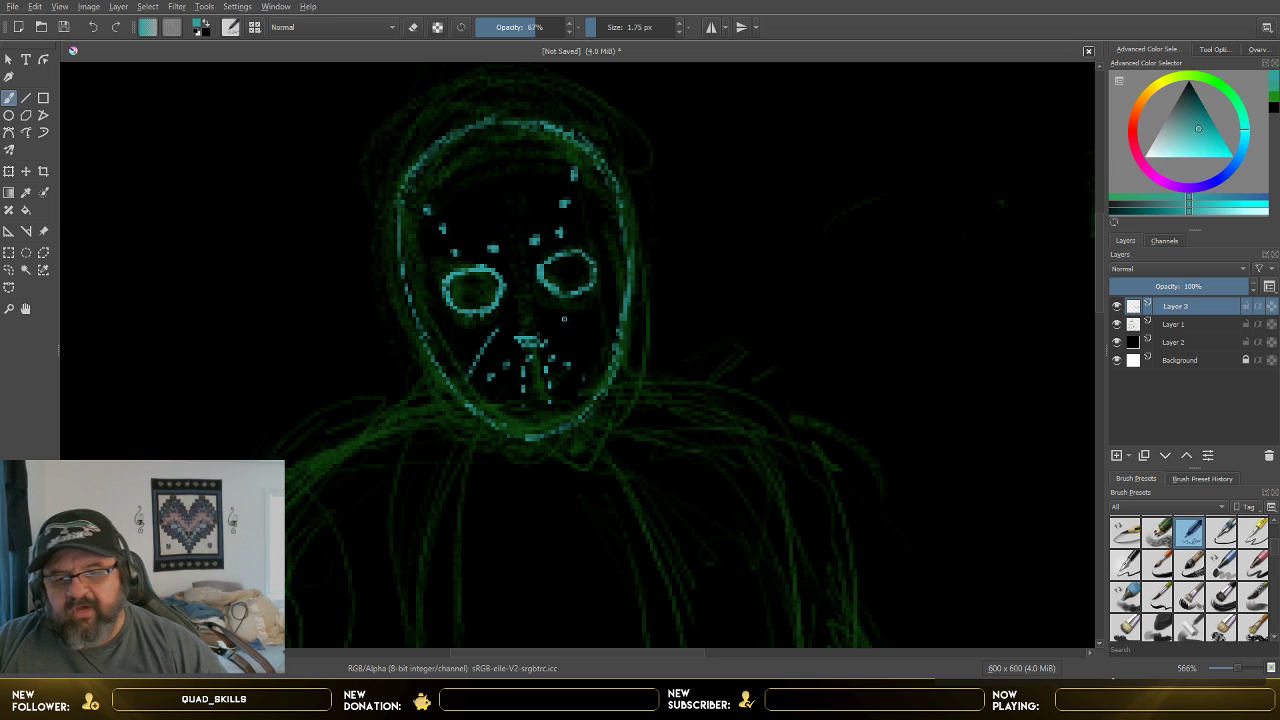
drag(564, 318, 607, 352)
drag(424, 262, 441, 267)
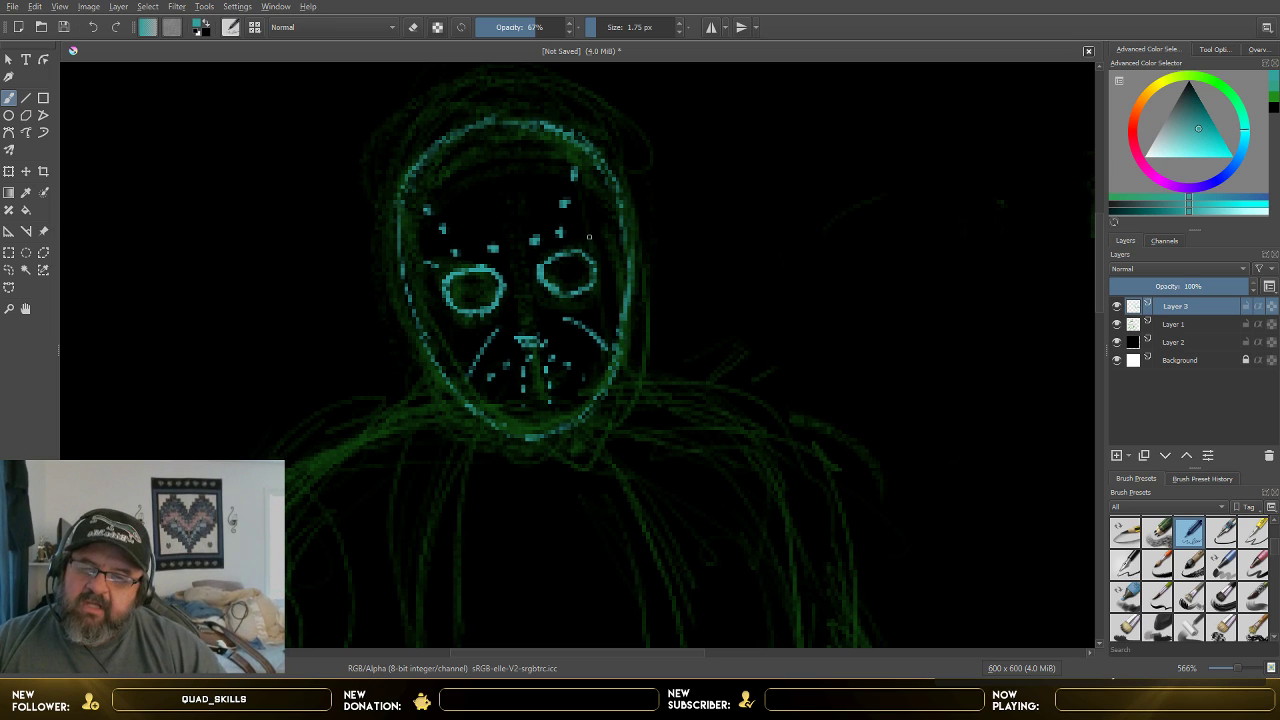
drag(584, 240, 604, 218)
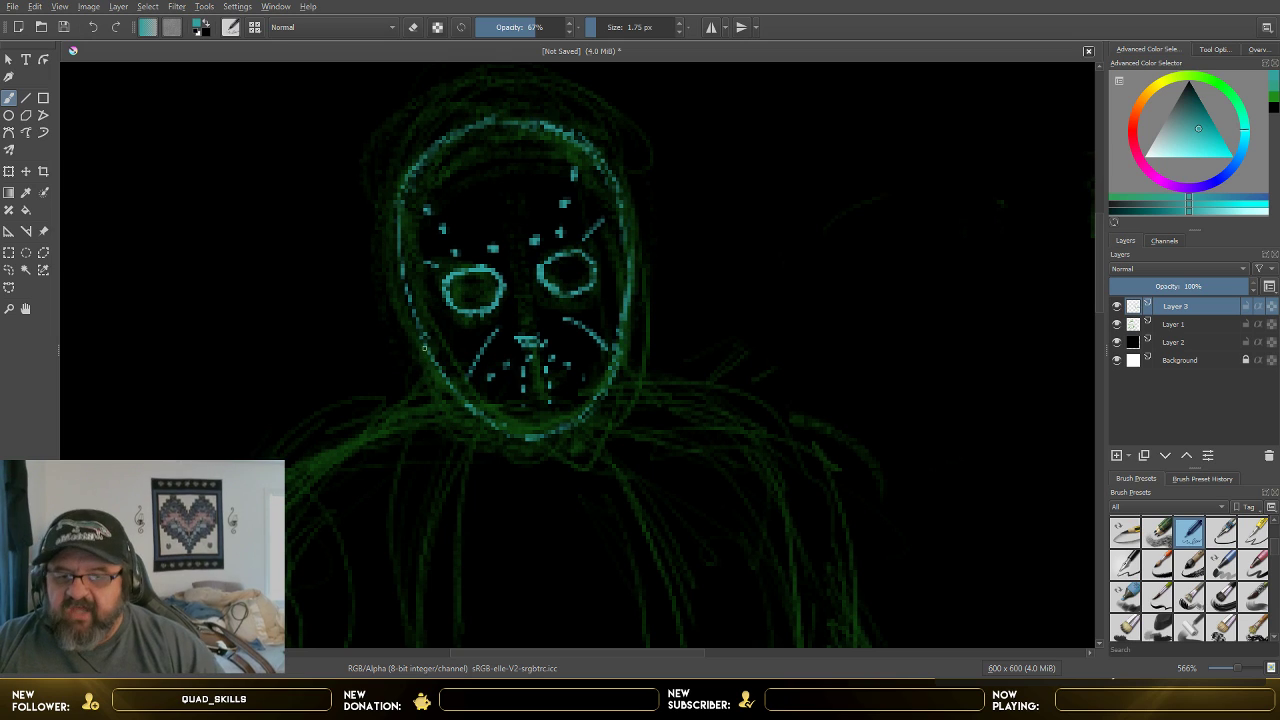
- Draw both sides of the neck in teal and extend a short shoulder line outward from each side
drag(424, 348, 413, 392)
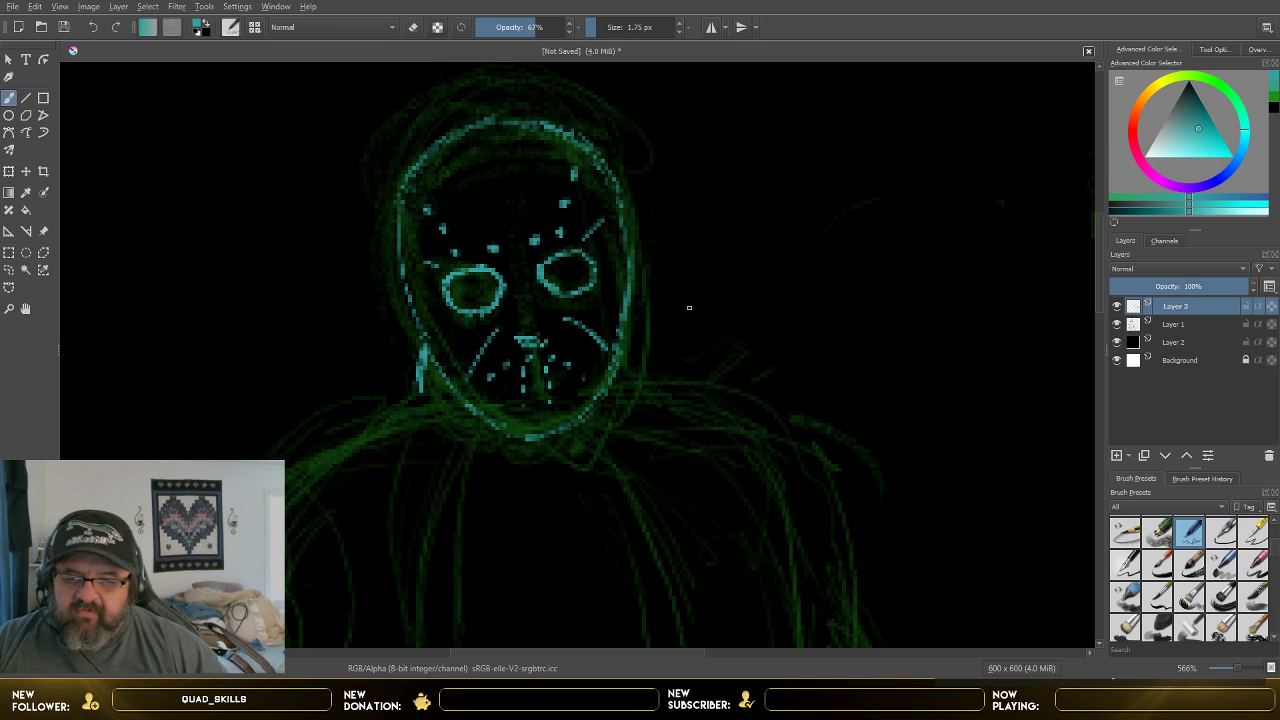
drag(627, 350, 638, 394)
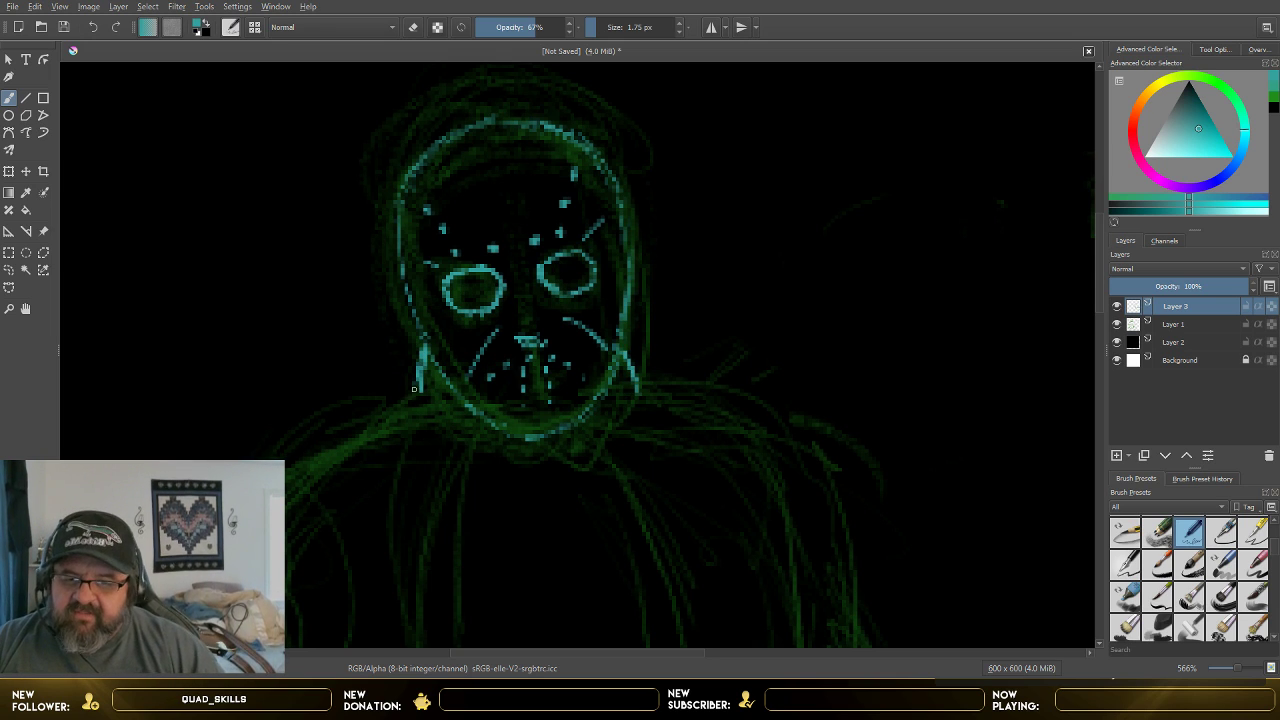
drag(413, 389, 358, 444)
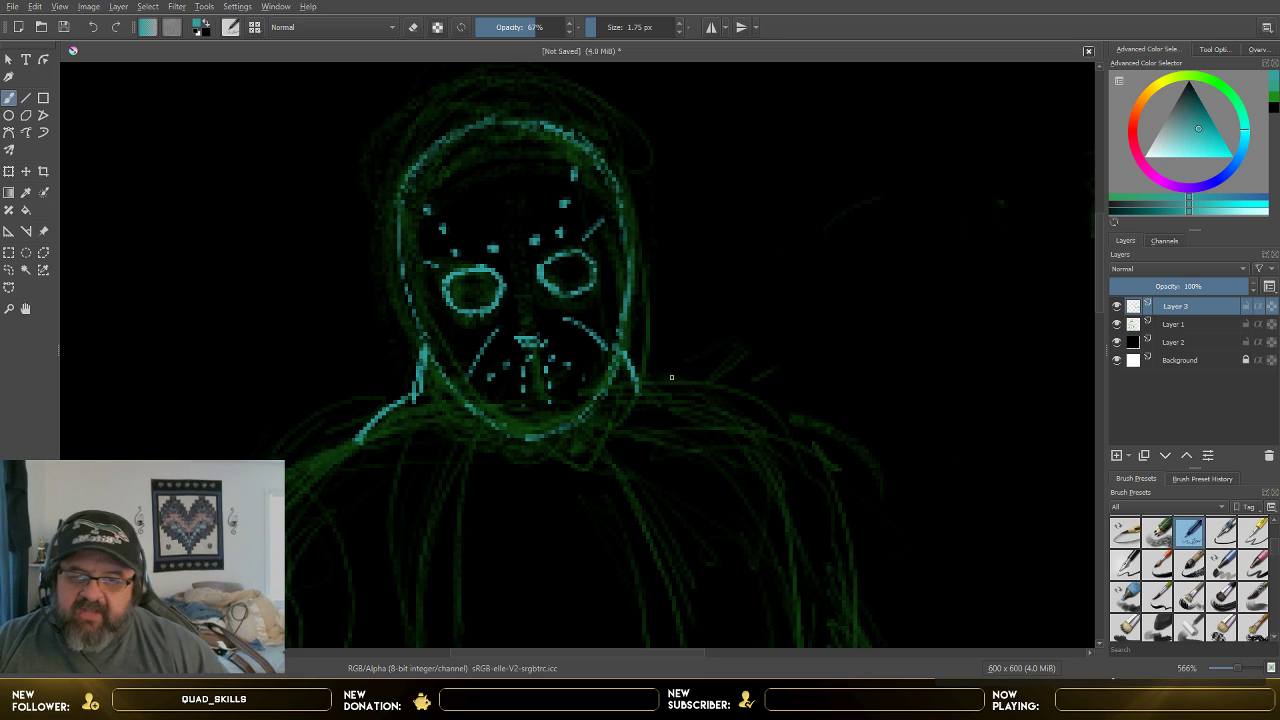
drag(632, 378, 690, 399)
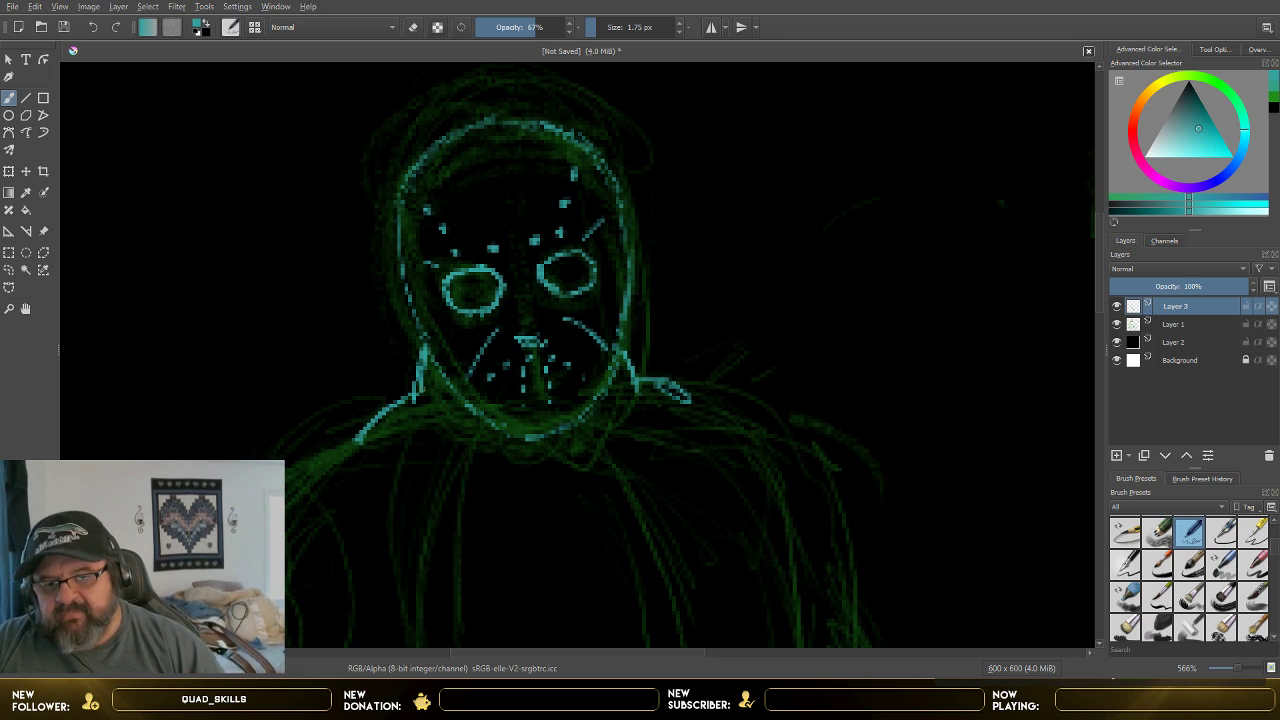
- Draw a teal collar line curving under the jaw from one side of the neck to the other, reinforcing the left shoulder line
drag(420, 388, 490, 428)
drag(415, 376, 352, 438)
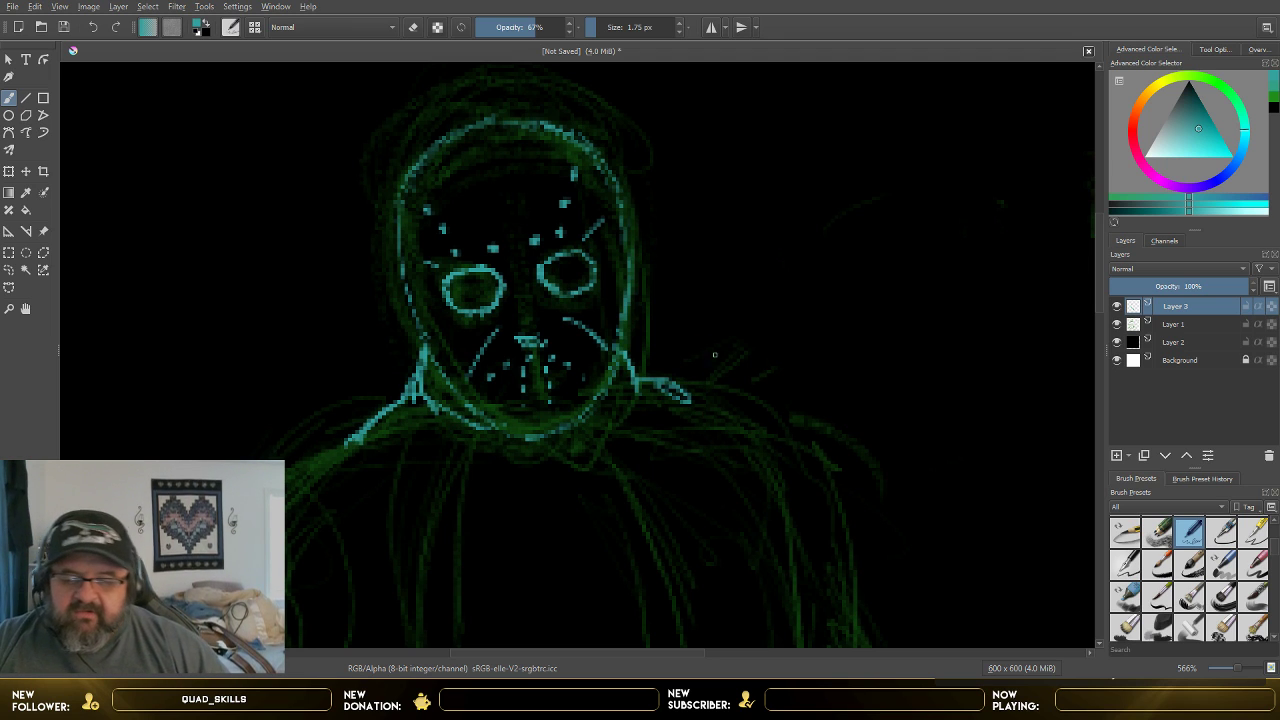
drag(632, 364, 600, 414)
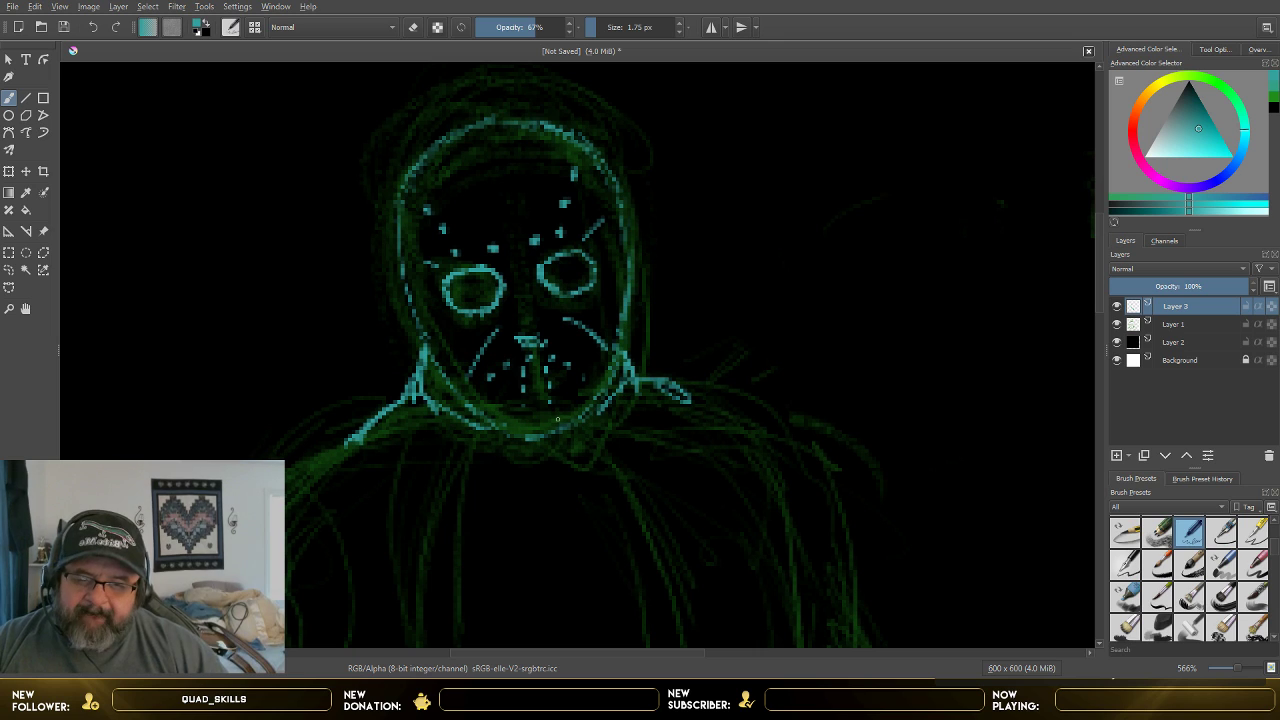
mouse_move(410, 327)
mouse_down()
mouse_move(450, 396)
mouse_move(494, 431)
mouse_move(552, 441)
mouse_move(588, 428)
mouse_up()
mouse_move(626, 330)
mouse_down()
mouse_move(582, 430)
mouse_move(538, 442)
mouse_move(626, 382)
mouse_up()
mouse_move(424, 386)
mouse_down()
mouse_move(452, 414)
mouse_move(578, 431)
mouse_up()
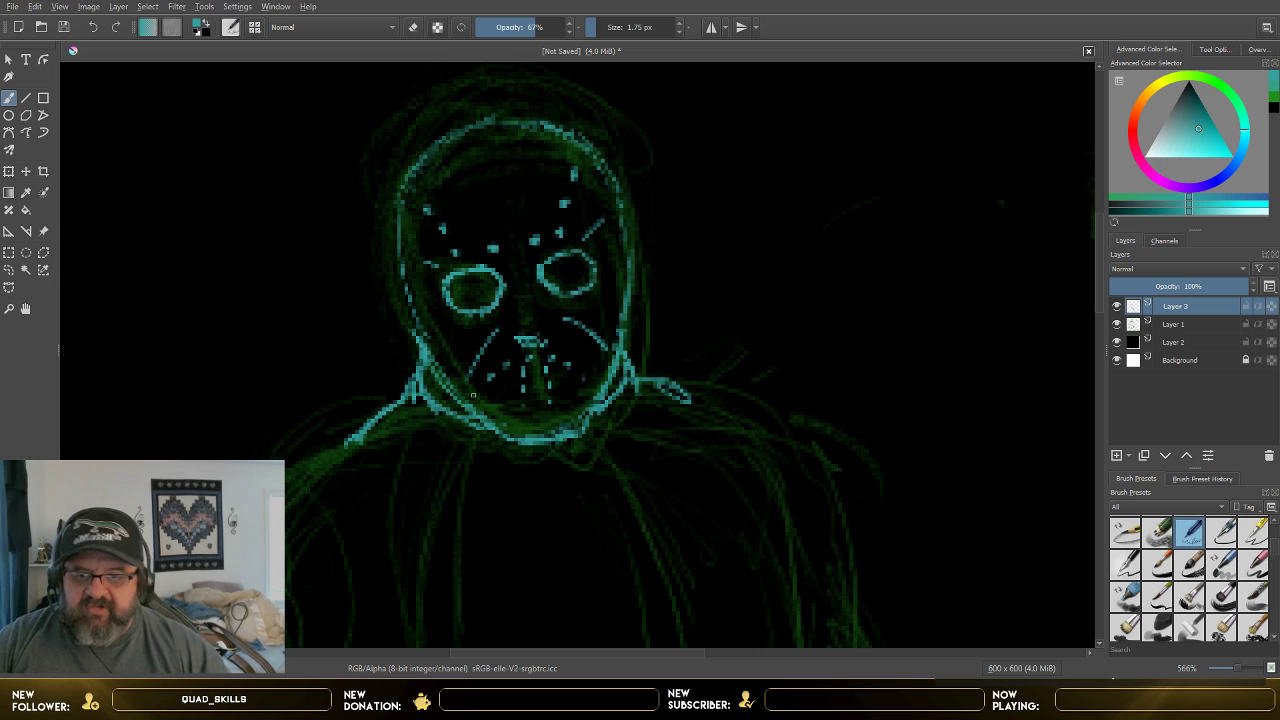
- Sketch both shoulders in teal, adding the jacket's front edge and the outer upper arm on the figure's left-hand side
key(minus)
key(minus)
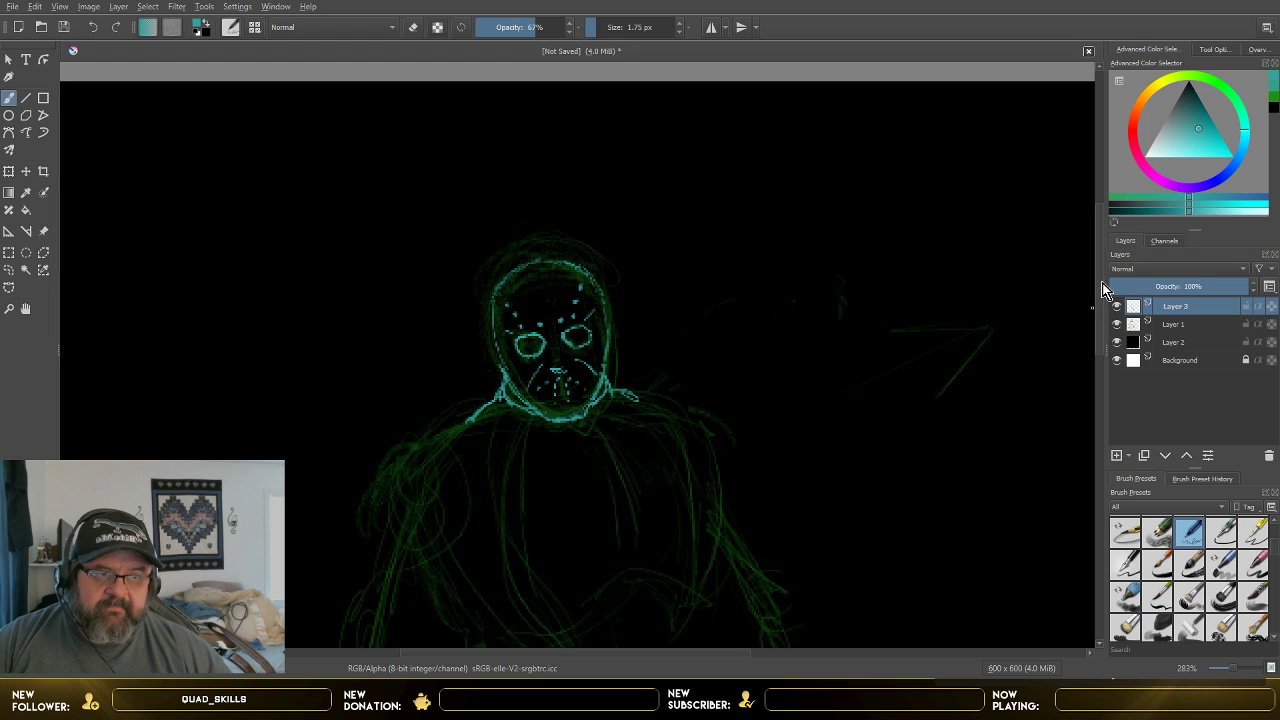
scroll(1103, 288, down, 3)
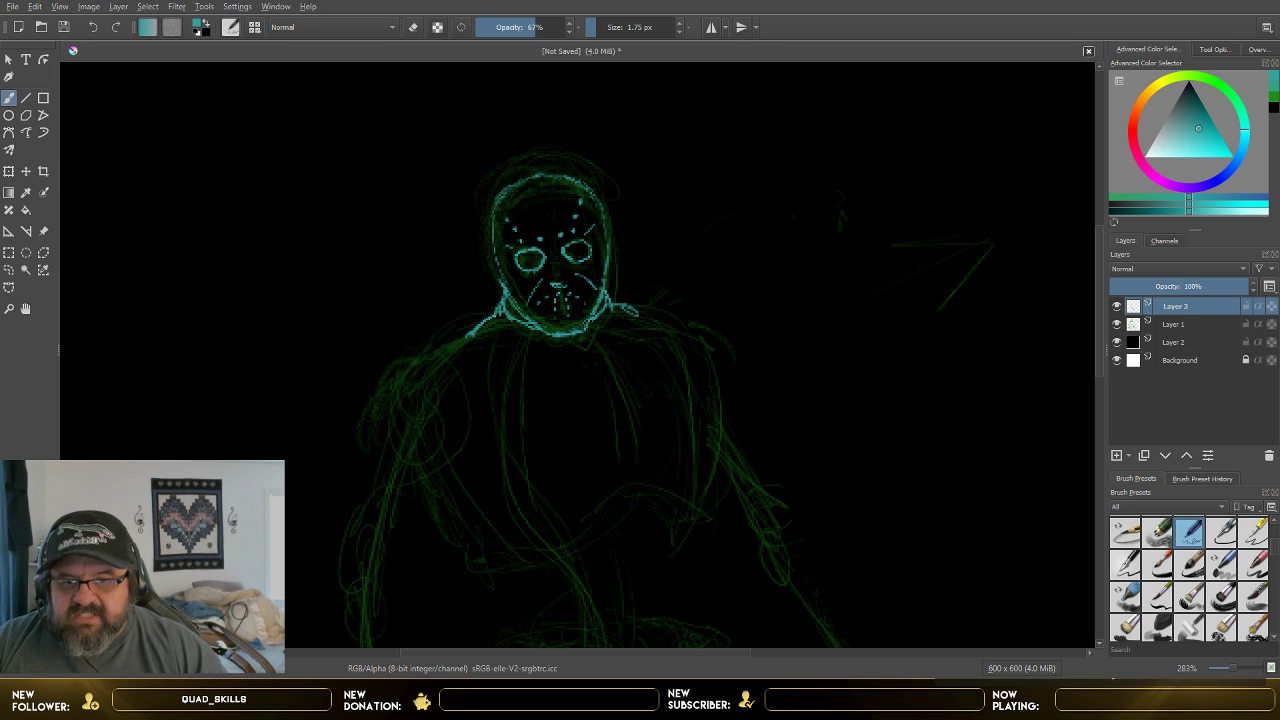
mouse_move(490, 312)
mouse_down()
mouse_move(429, 340)
mouse_move(464, 340)
mouse_move(481, 374)
mouse_move(520, 530)
mouse_up()
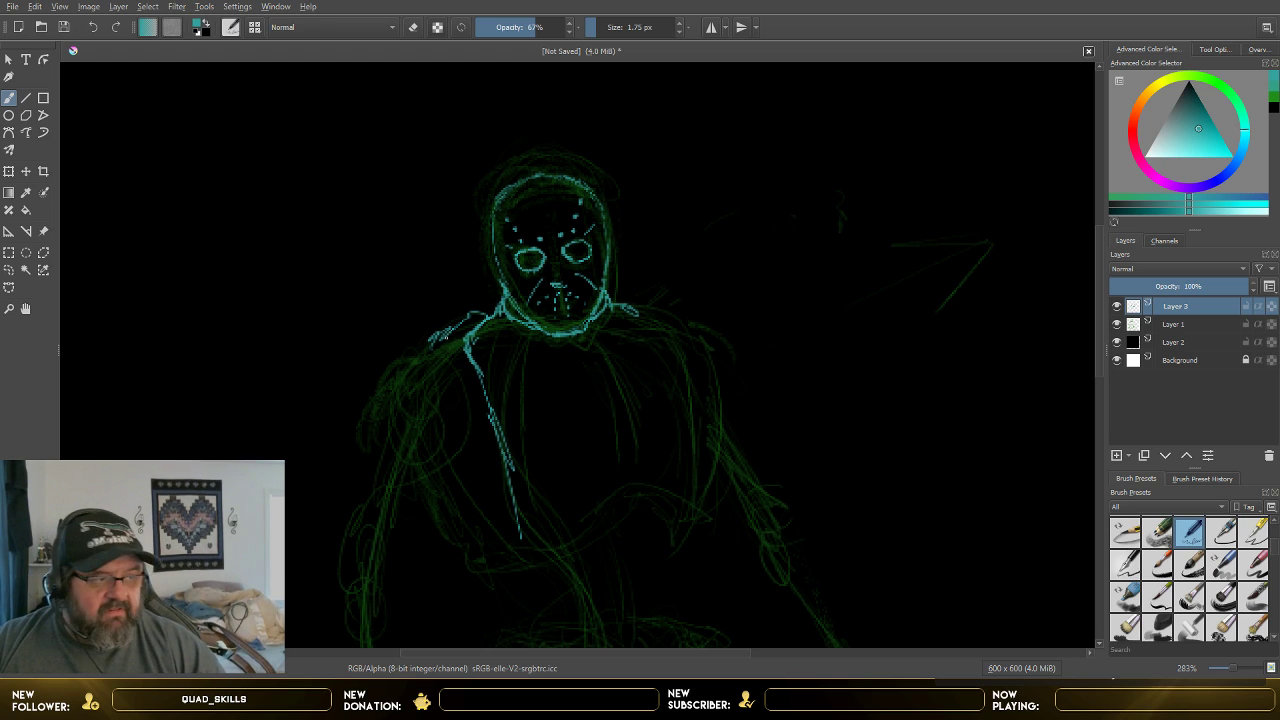
mouse_move(448, 330)
mouse_down()
mouse_move(424, 366)
mouse_move(472, 386)
mouse_move(498, 484)
mouse_up()
mouse_move(442, 344)
mouse_down()
mouse_move(396, 418)
mouse_move(404, 372)
mouse_move(364, 528)
mouse_up()
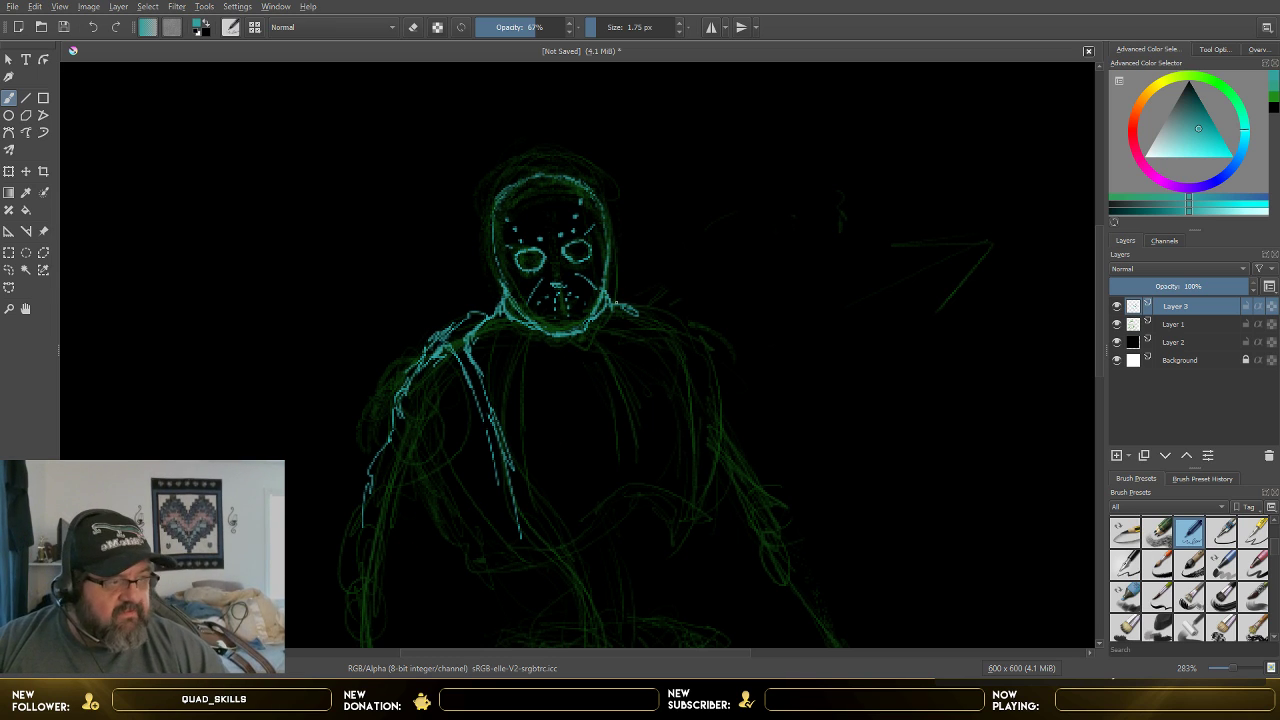
mouse_move(606, 291)
mouse_down()
mouse_move(654, 308)
mouse_move(624, 319)
mouse_move(622, 358)
mouse_move(650, 350)
mouse_move(682, 402)
mouse_up()
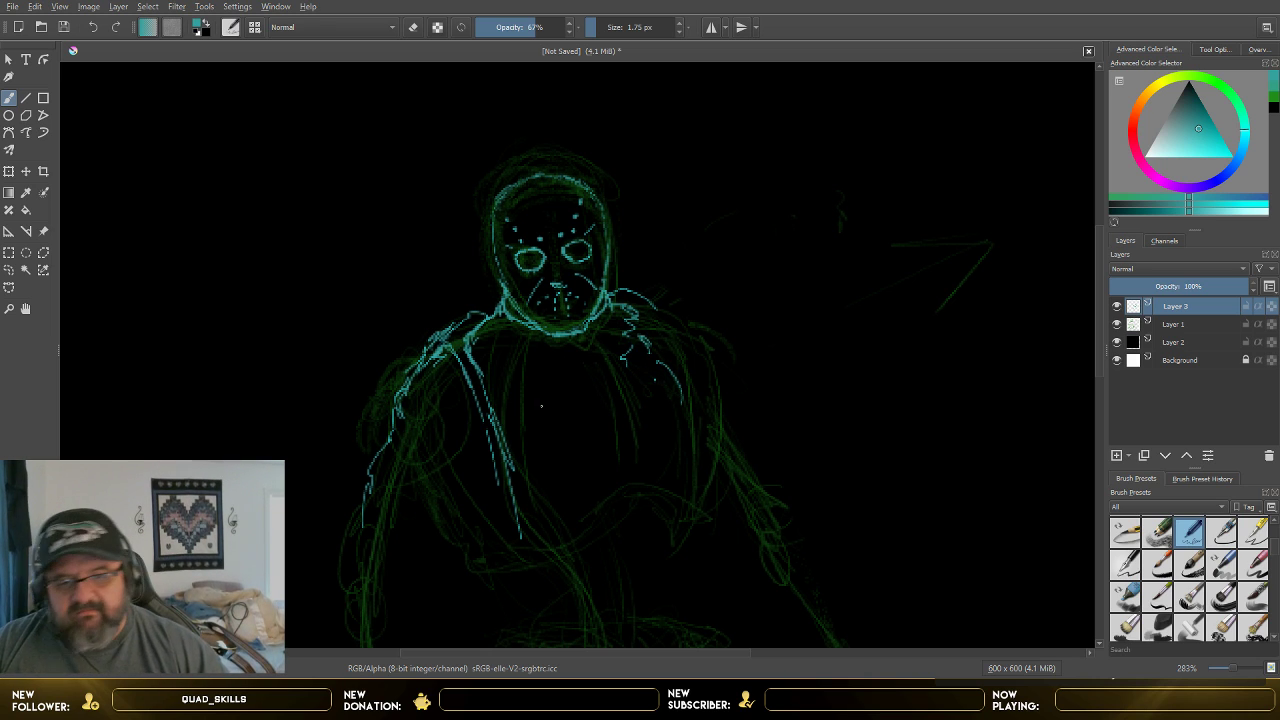
mouse_move(620, 364)
mouse_down()
mouse_move(644, 376)
mouse_move(676, 434)
mouse_up()
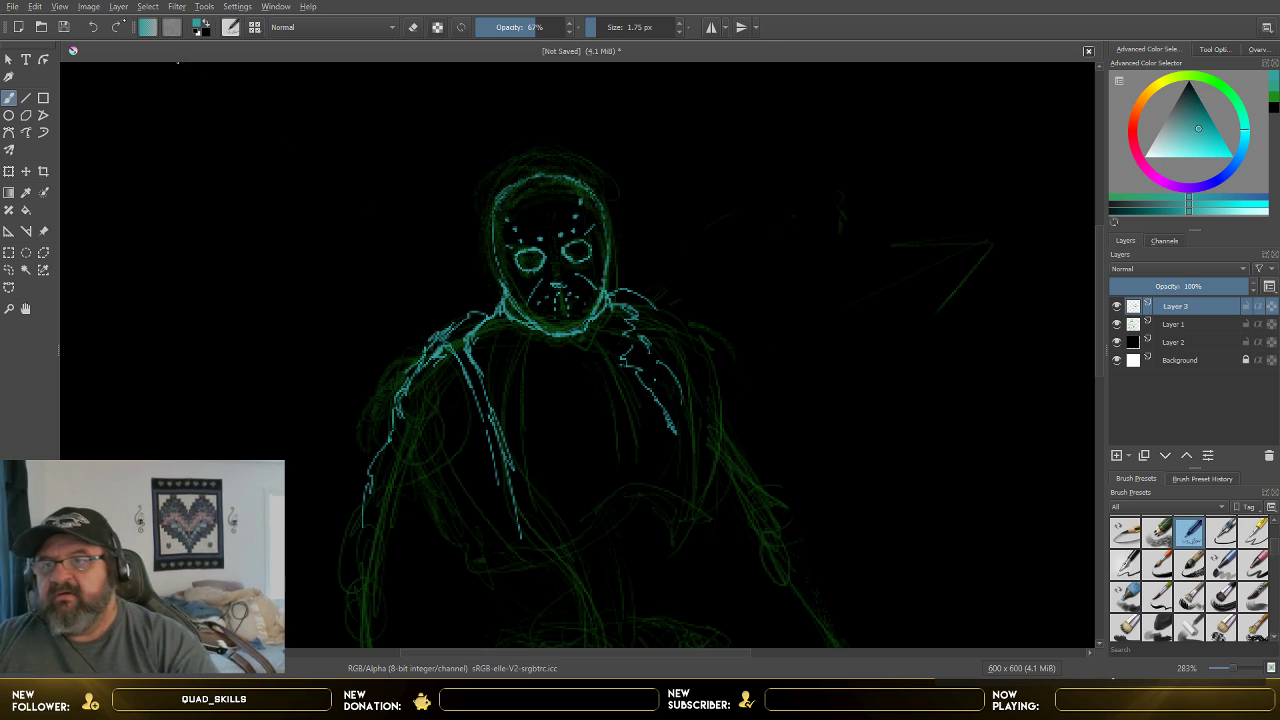
key(ctrl+z)
key(ctrl+z)
key(ctrl+z)
key(ctrl+z)
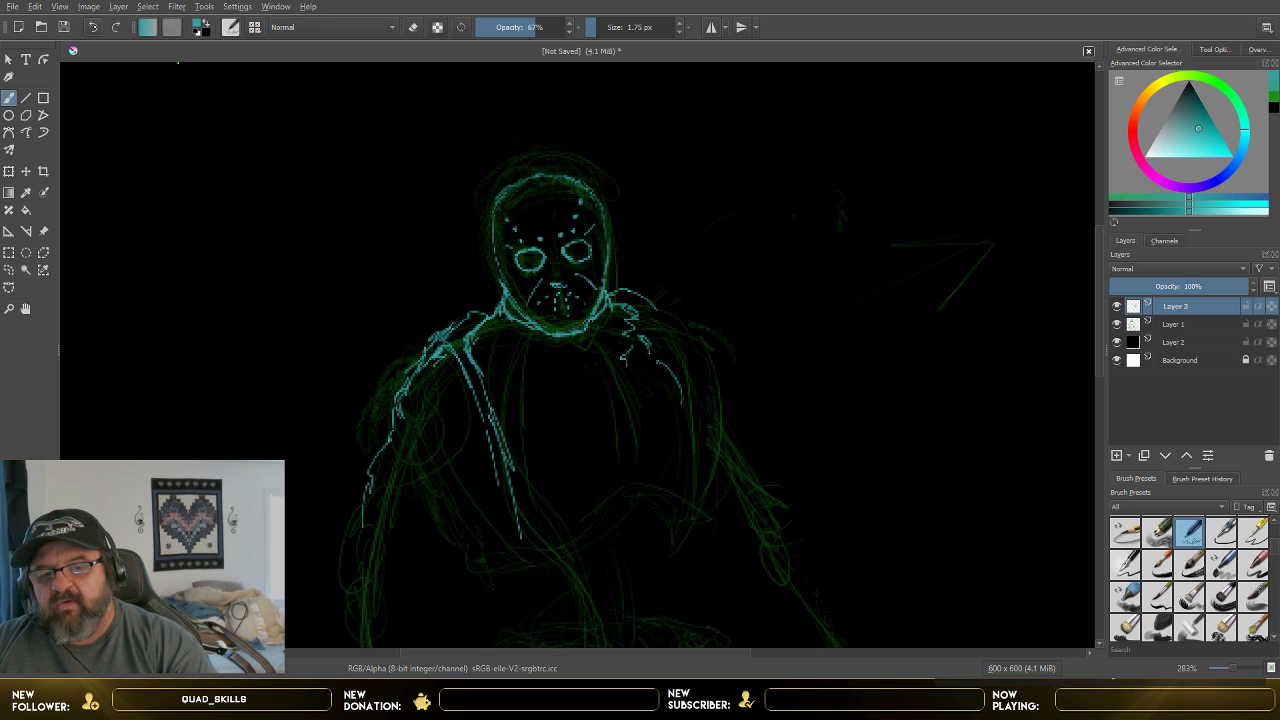
key(ctrl+z)
key(ctrl+z)
key(ctrl+z)
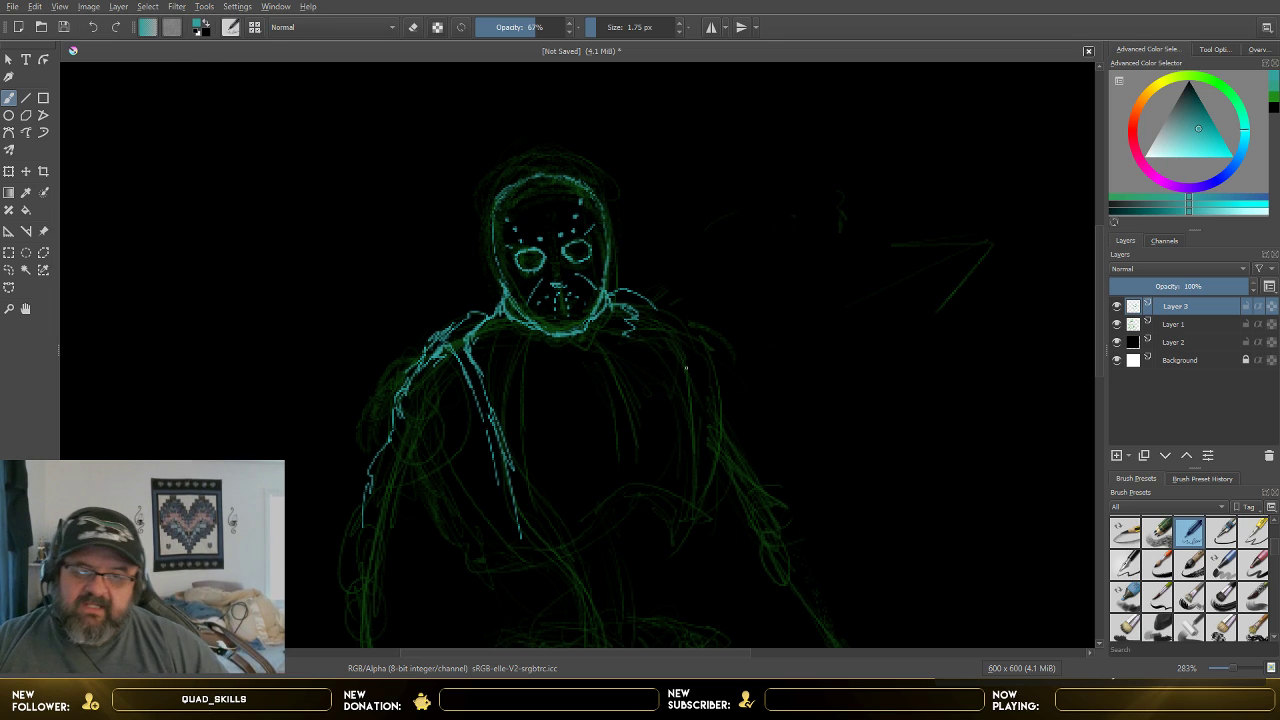
- Draw the right-hand shoulder and outer sleeve down to the elbow, plus long strokes for the jacket's right-hand front edge
drag(649, 339, 663, 350)
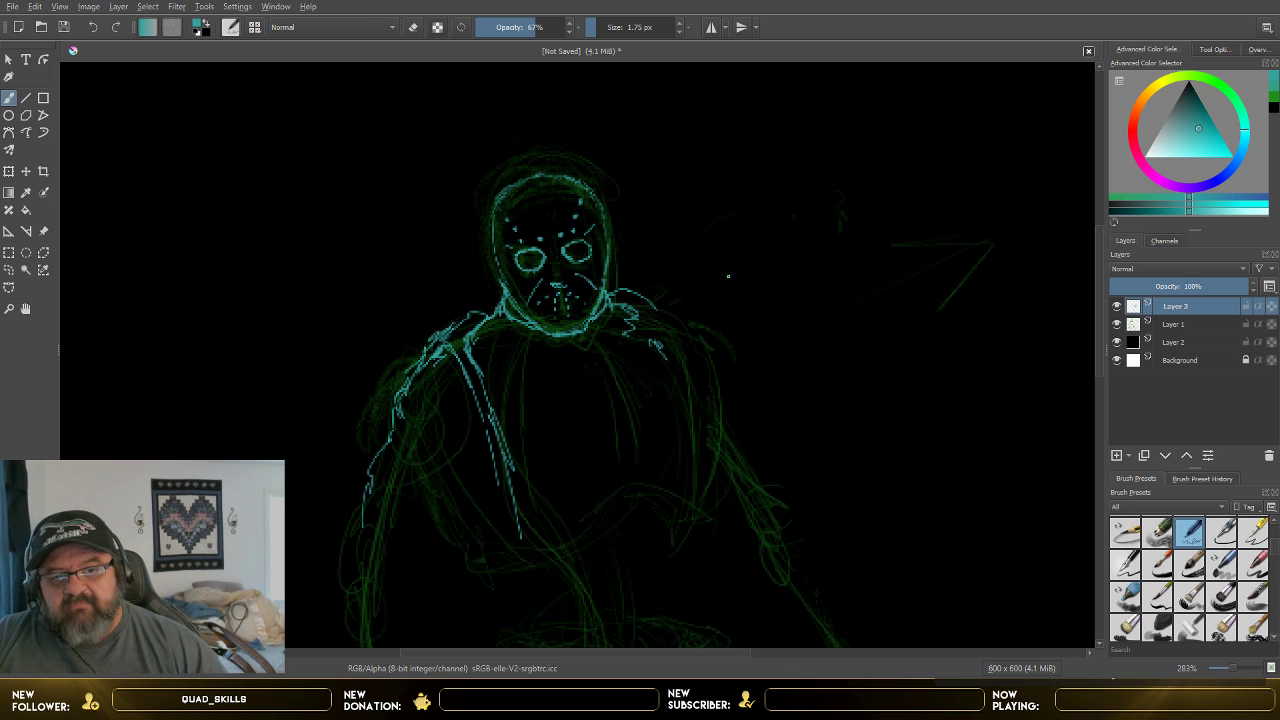
mouse_move(656, 298)
mouse_down()
mouse_move(686, 306)
mouse_move(714, 340)
mouse_move(812, 542)
mouse_up()
drag(656, 343, 710, 508)
drag(702, 398, 716, 432)
drag(722, 478, 728, 552)
mouse_move(660, 368)
mouse_down()
mouse_move(682, 394)
mouse_move(705, 560)
mouse_up()
- Sketch the inner and outer edges of the left-hand sleeve and add zigzag fold lines at the elbow
drag(461, 462, 446, 554)
mouse_move(388, 444)
mouse_down()
mouse_move(362, 539)
mouse_move(354, 529)
mouse_move(353, 574)
mouse_up()
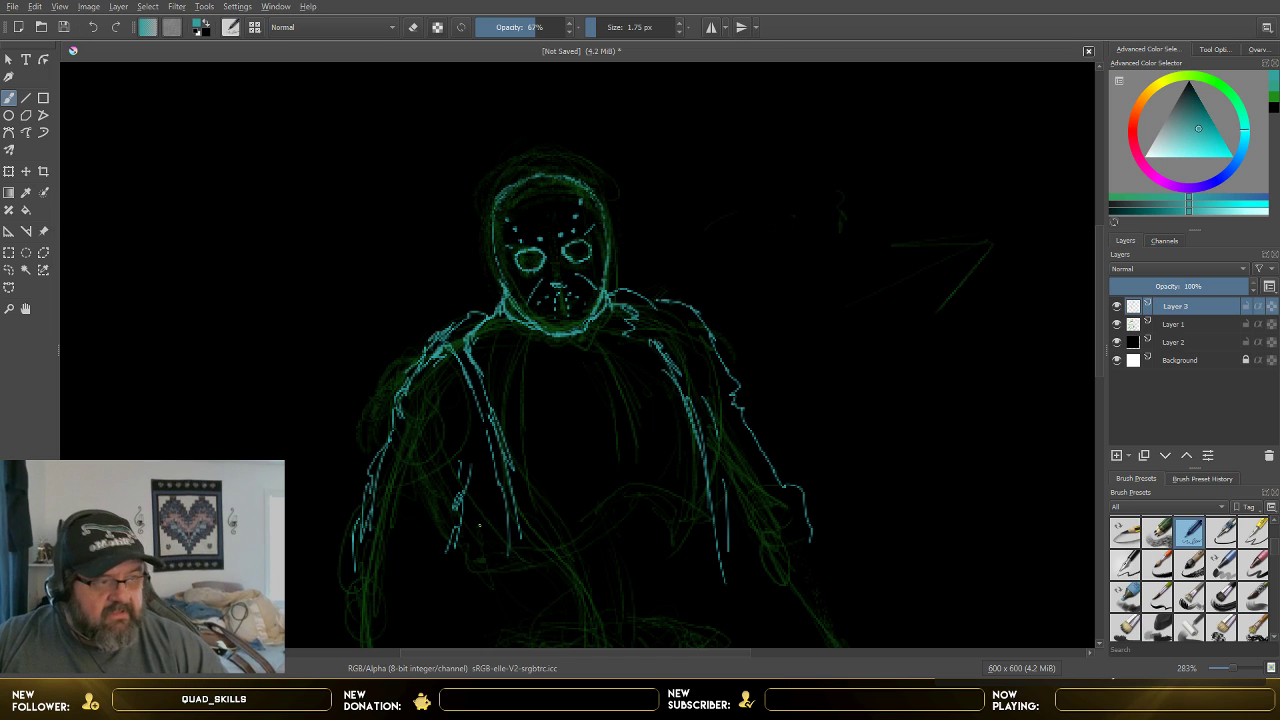
mouse_move(447, 542)
mouse_down()
mouse_move(438, 567)
mouse_move(412, 578)
mouse_move(428, 591)
mouse_up()
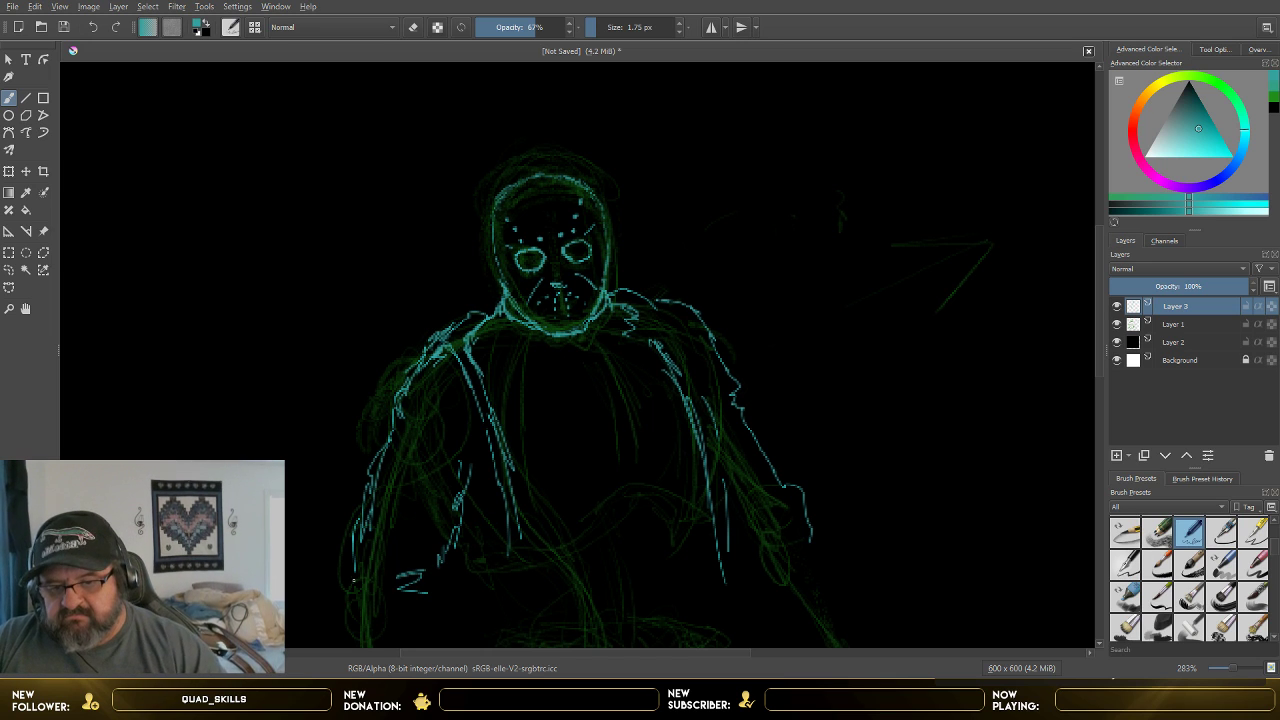
drag(350, 558, 345, 604)
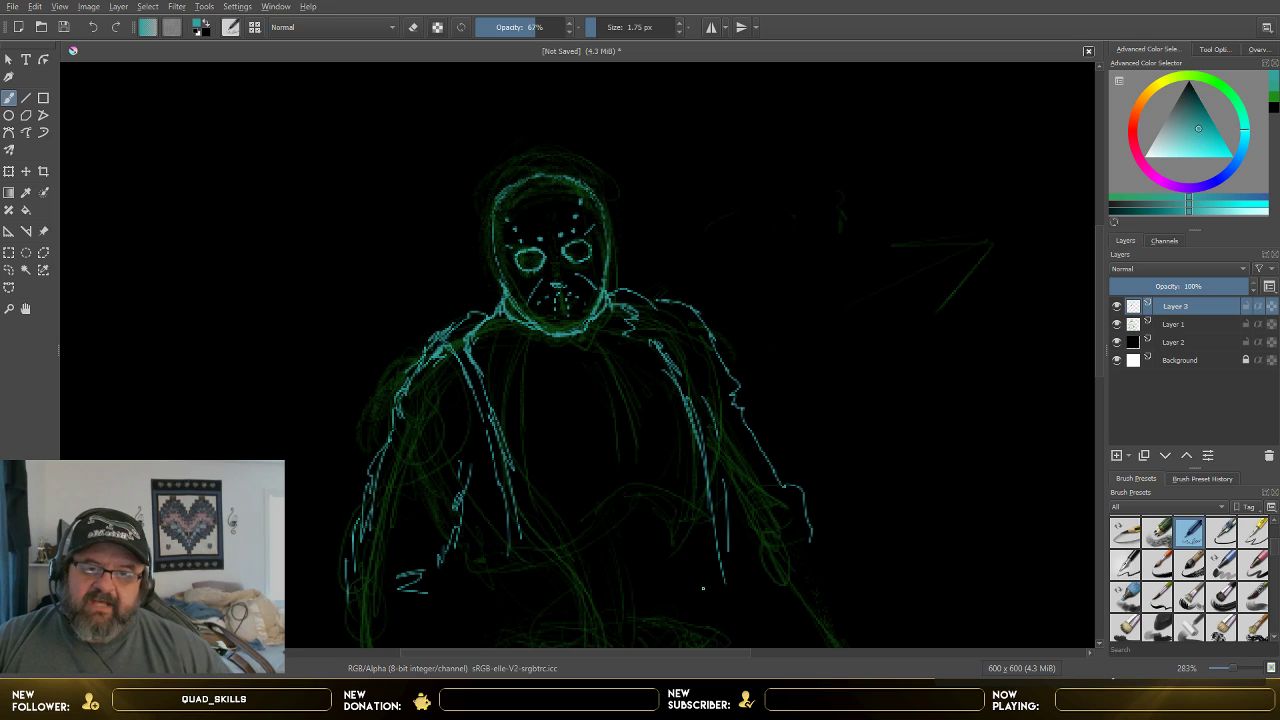
- Extend both sleeves in teal along the forearms to the wrists, adding fold strokes and cuffs
scroll(891, 350, down, 2)
scroll(891, 350, up, 1)
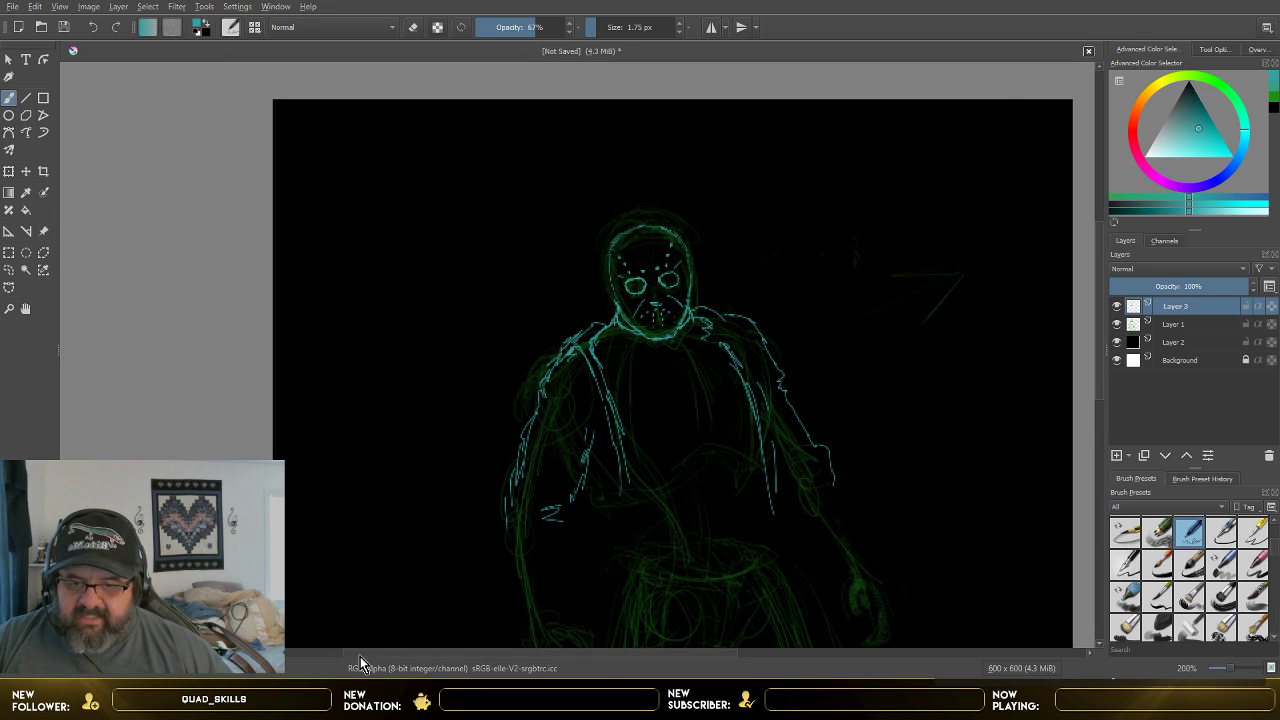
drag(360, 665, 423, 660)
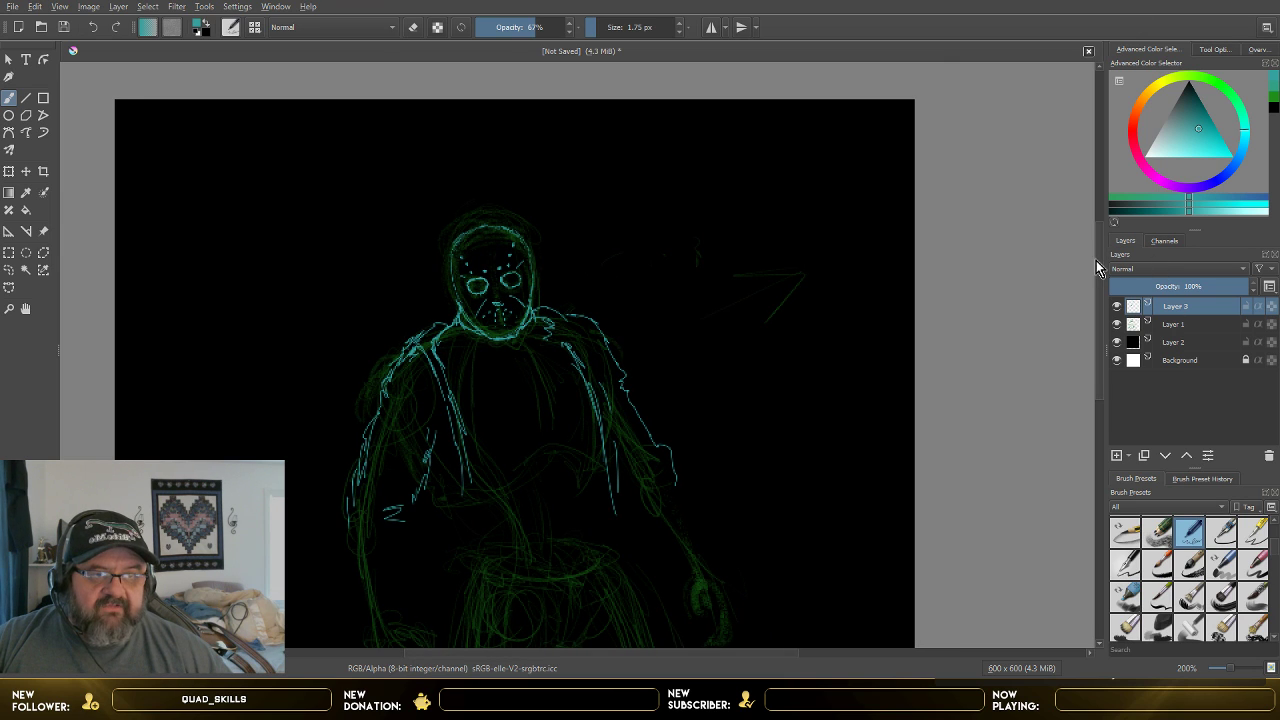
drag(1098, 260, 1097, 302)
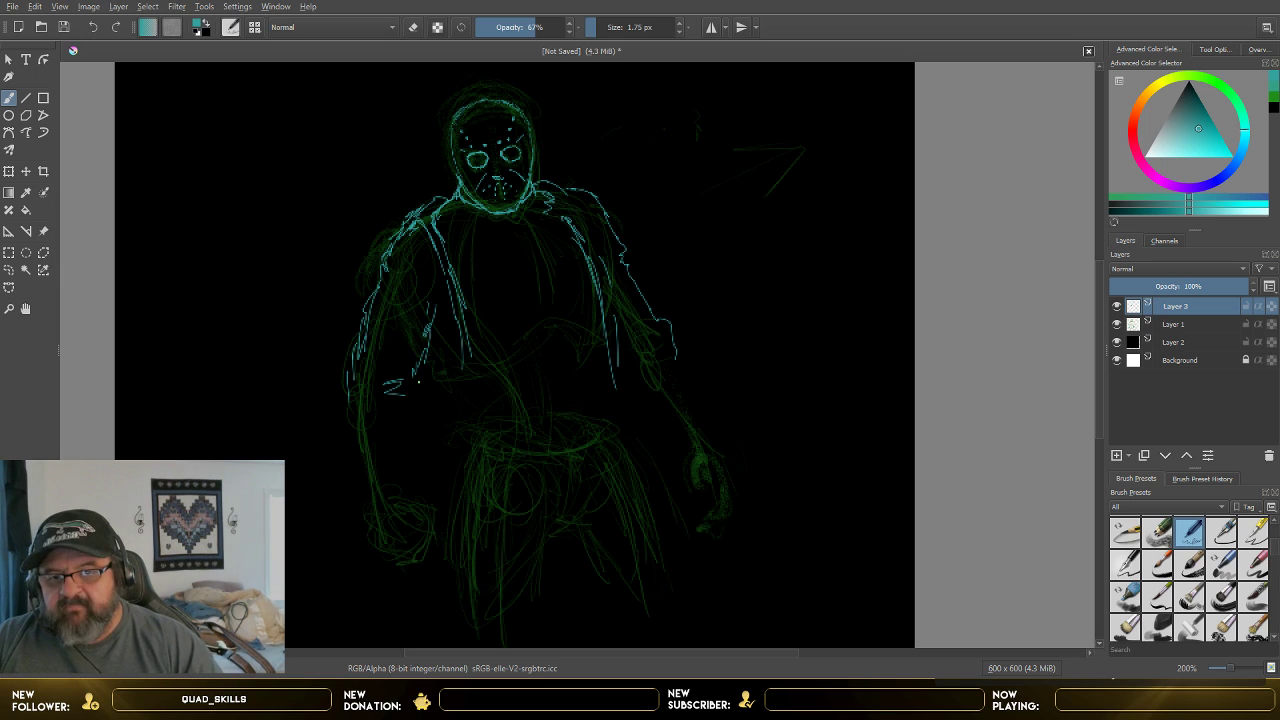
mouse_move(346, 386)
mouse_down()
mouse_move(364, 504)
mouse_move(413, 480)
mouse_move(370, 497)
mouse_up()
mouse_move(402, 412)
mouse_down()
mouse_move(412, 457)
mouse_move(370, 466)
mouse_up()
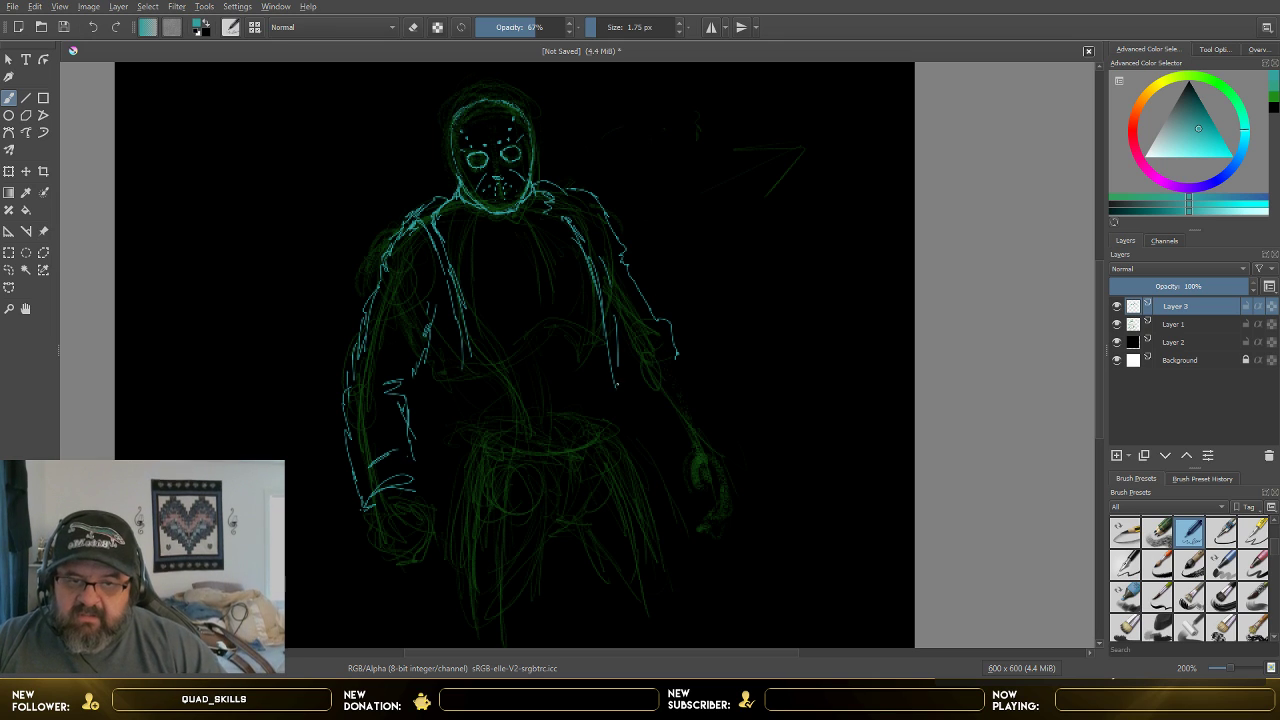
mouse_move(617, 381)
mouse_down()
mouse_move(662, 444)
mouse_move(669, 425)
mouse_up()
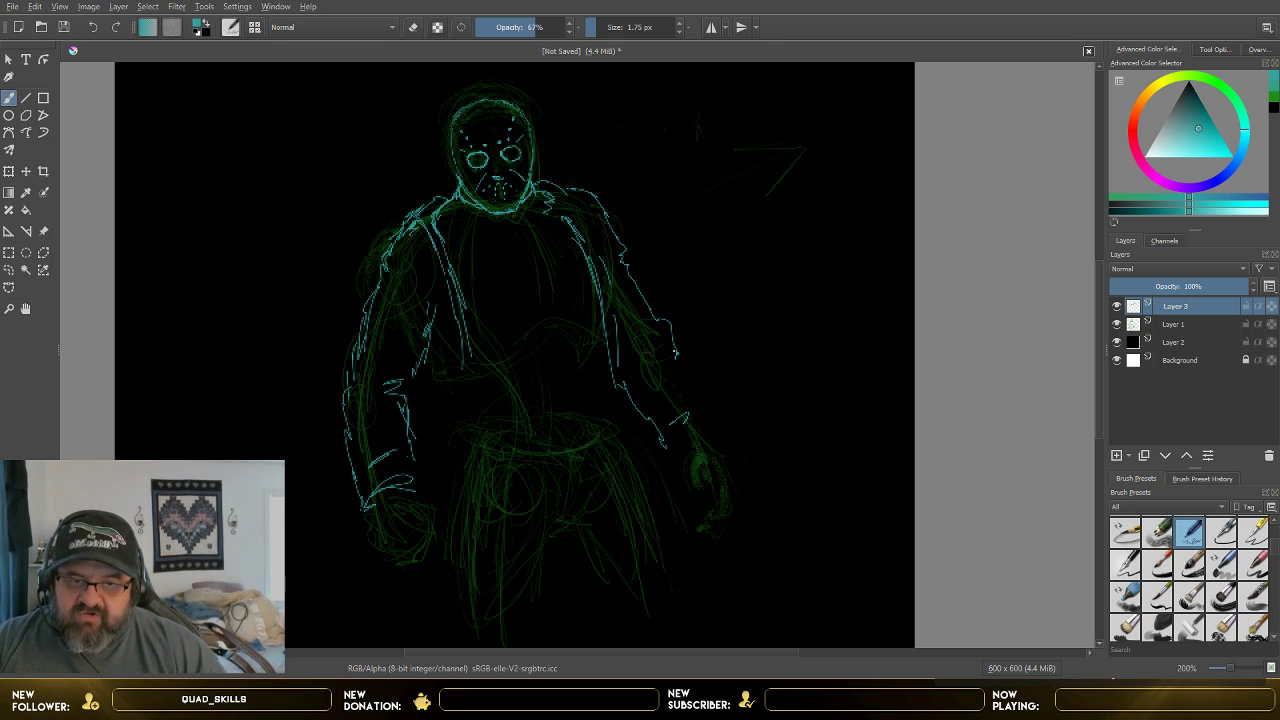
mouse_move(674, 352)
mouse_down()
mouse_move(700, 387)
mouse_move(721, 424)
mouse_move(670, 452)
mouse_up()
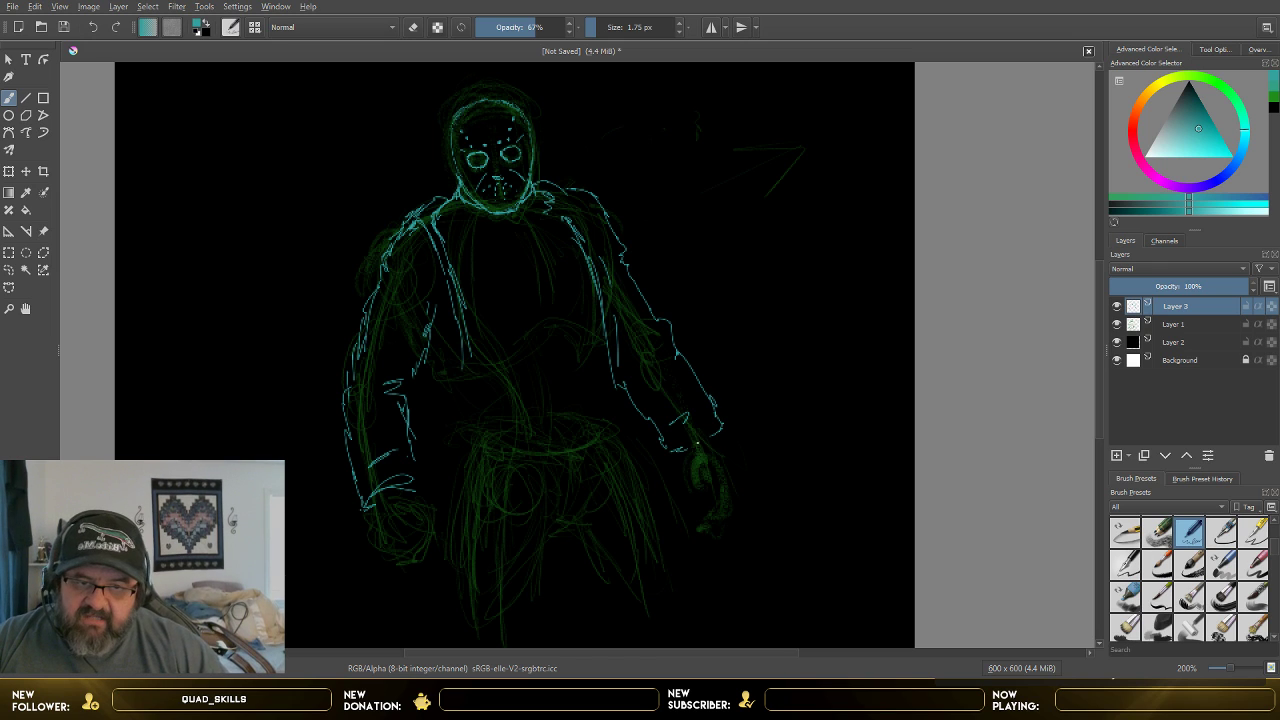
- Add short teal fold strokes between the left-hand sleeve and torso, and extend the jacket's left-hand front edge down to the waist
drag(429, 408, 431, 428)
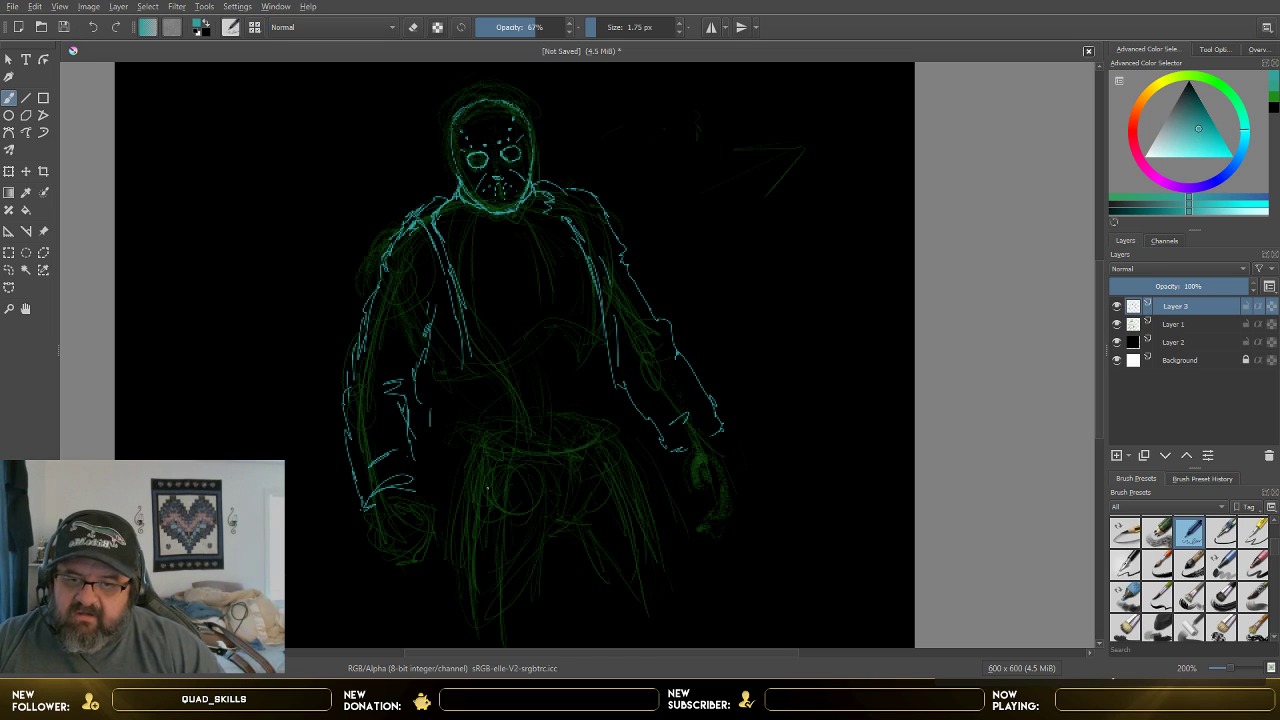
mouse_move(414, 378)
mouse_down()
mouse_move(422, 366)
mouse_move(418, 380)
mouse_up()
drag(447, 442, 447, 462)
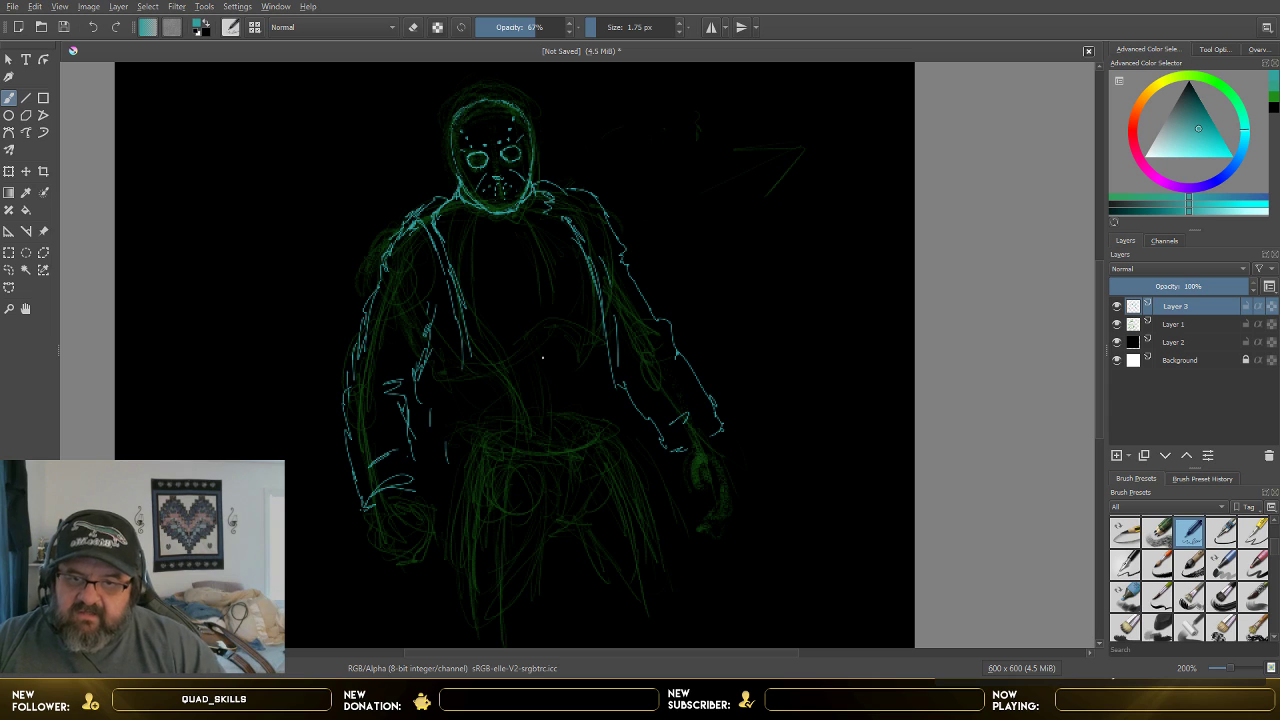
drag(458, 370, 466, 424)
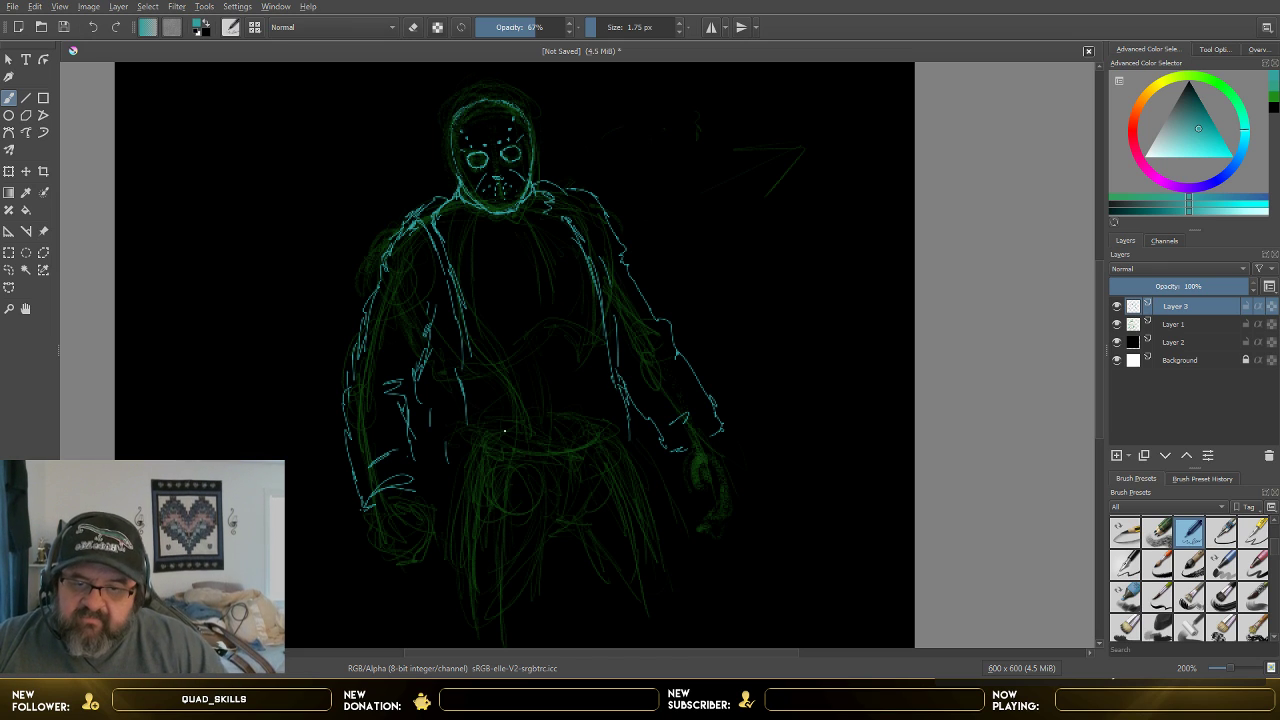
mouse_move(461, 370)
mouse_down()
mouse_move(467, 478)
mouse_move(424, 472)
mouse_move(431, 499)
mouse_up()
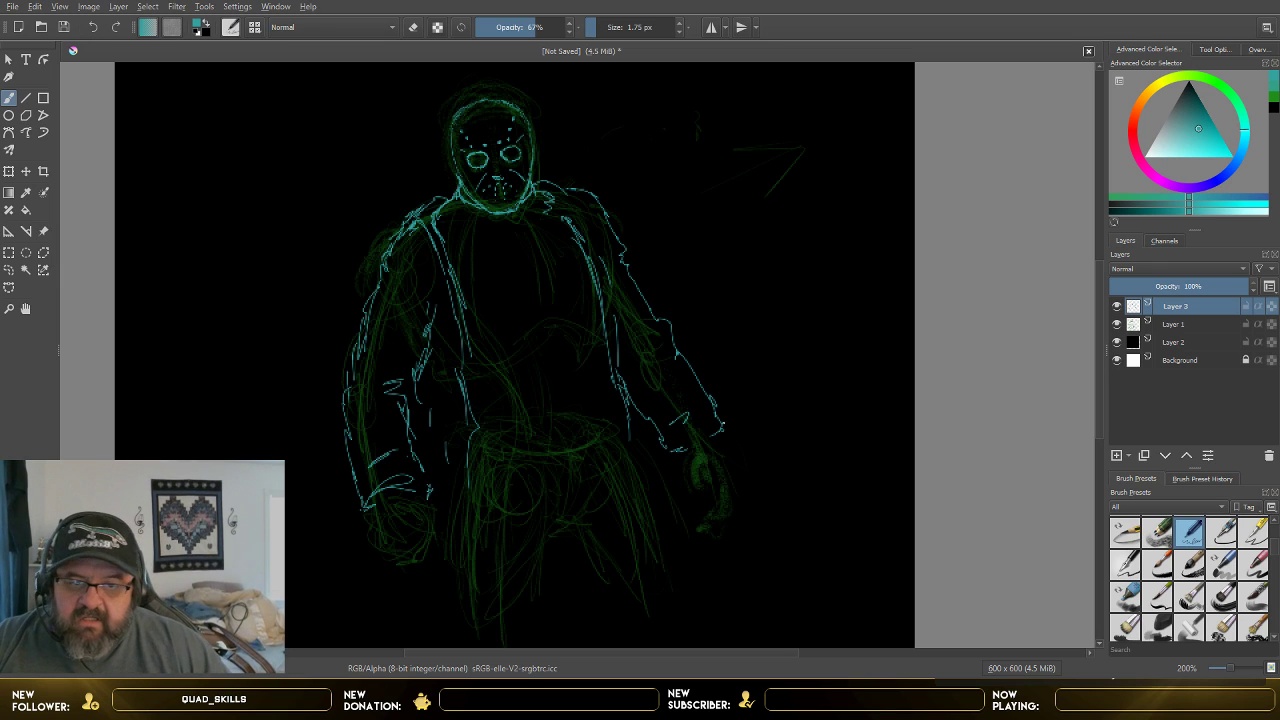
- Close the right-hand cuff in teal and outline the hand below it, with strokes for the curled fingers
drag(678, 452, 713, 430)
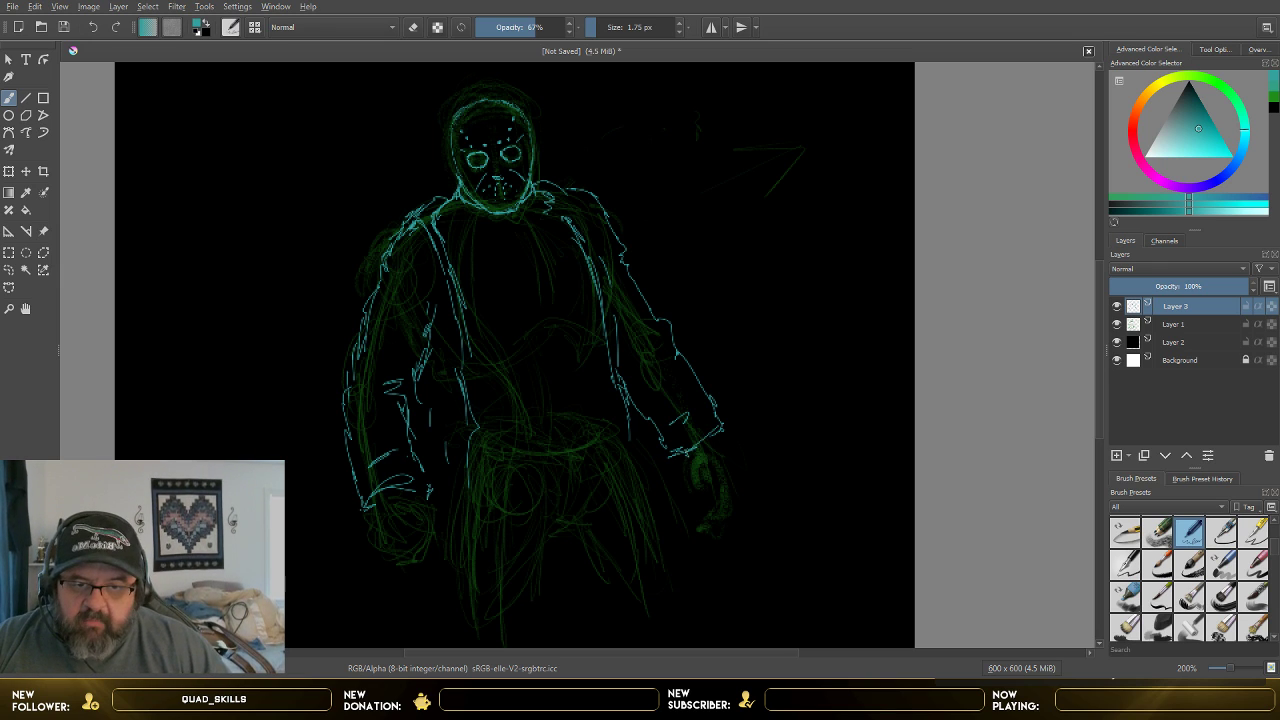
drag(688, 484, 690, 499)
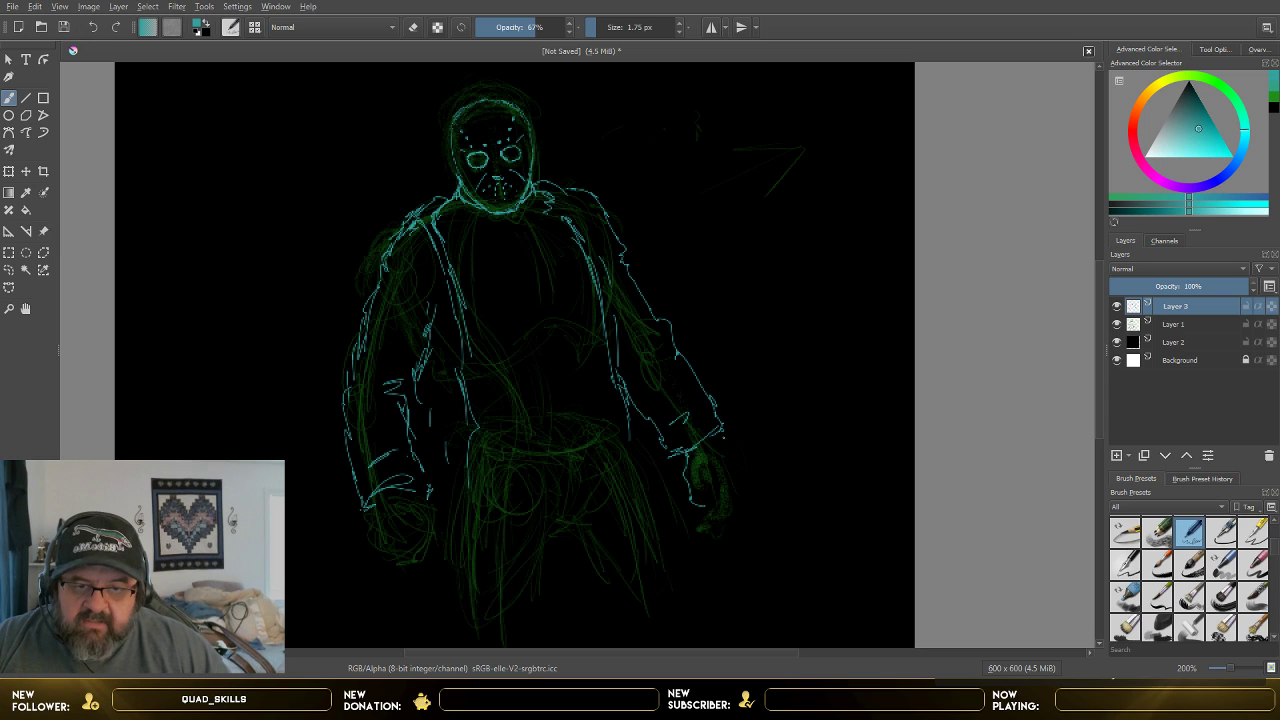
mouse_move(710, 434)
mouse_down()
mouse_move(745, 477)
mouse_move(740, 519)
mouse_up()
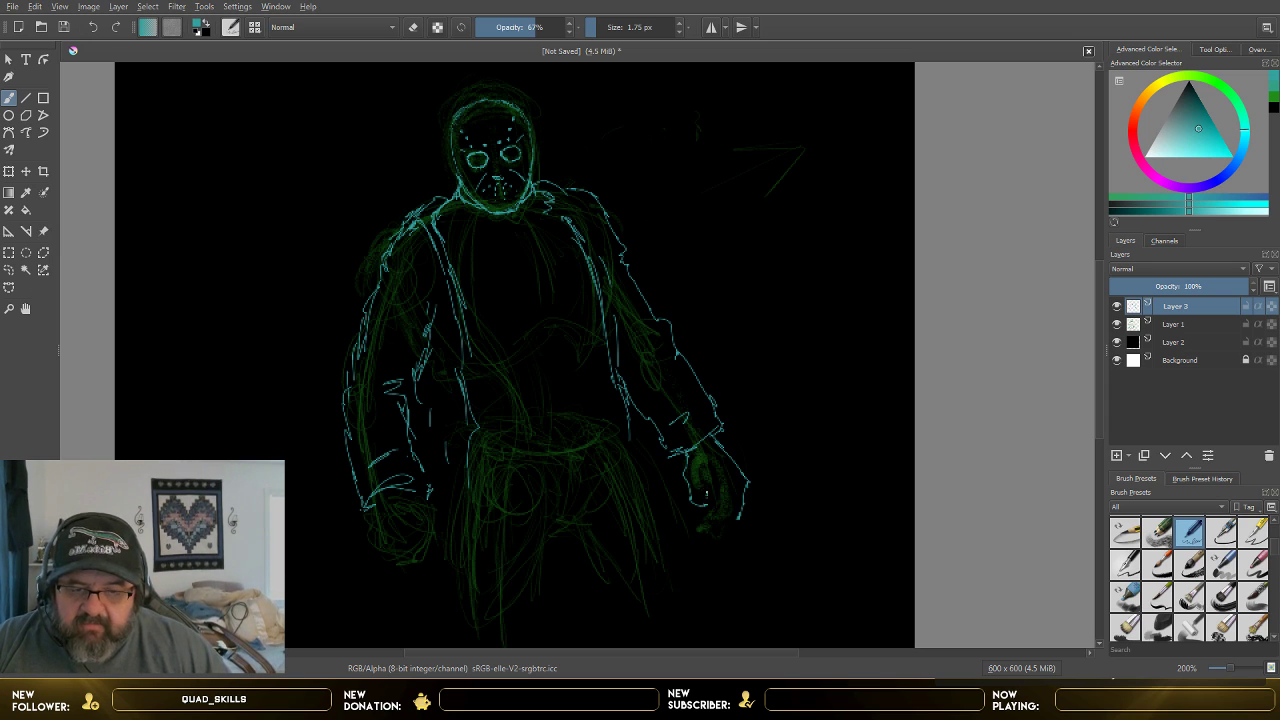
mouse_move(711, 488)
mouse_down()
mouse_move(729, 507)
mouse_move(714, 522)
mouse_up()
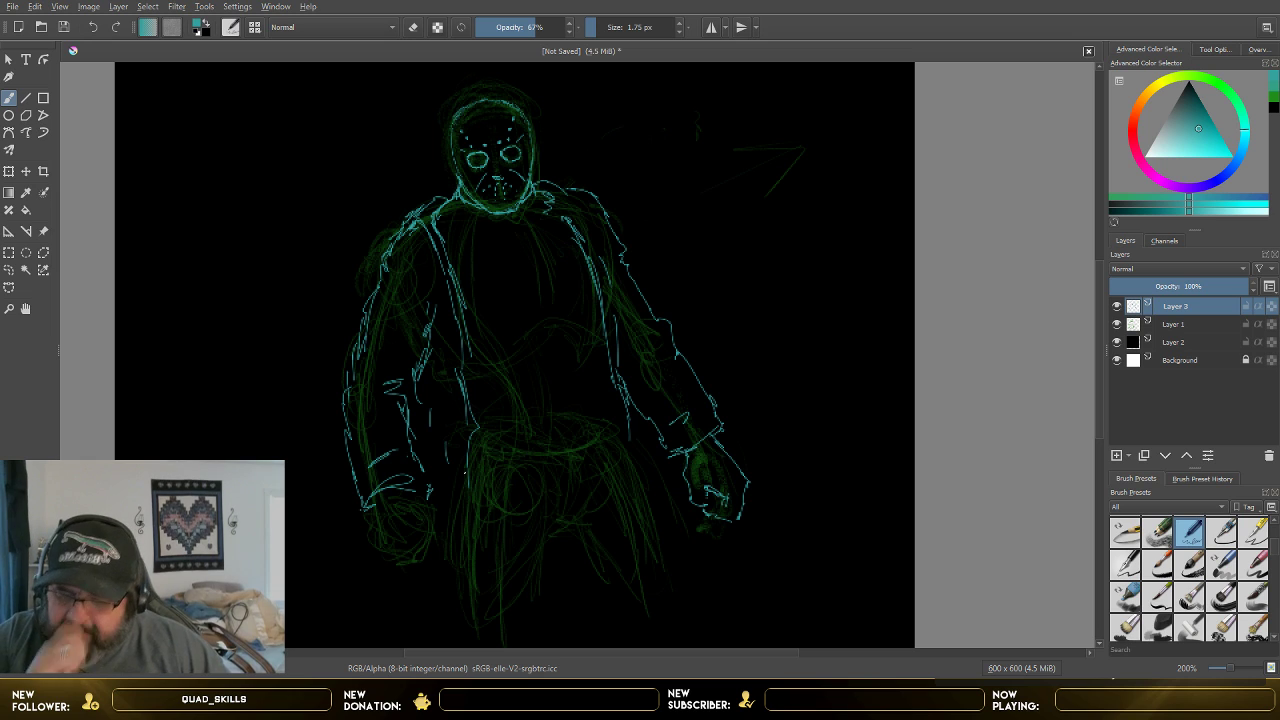
mouse_move(374, 494)
mouse_down()
mouse_move(378, 565)
mouse_move(404, 569)
mouse_up()
drag(416, 492, 447, 527)
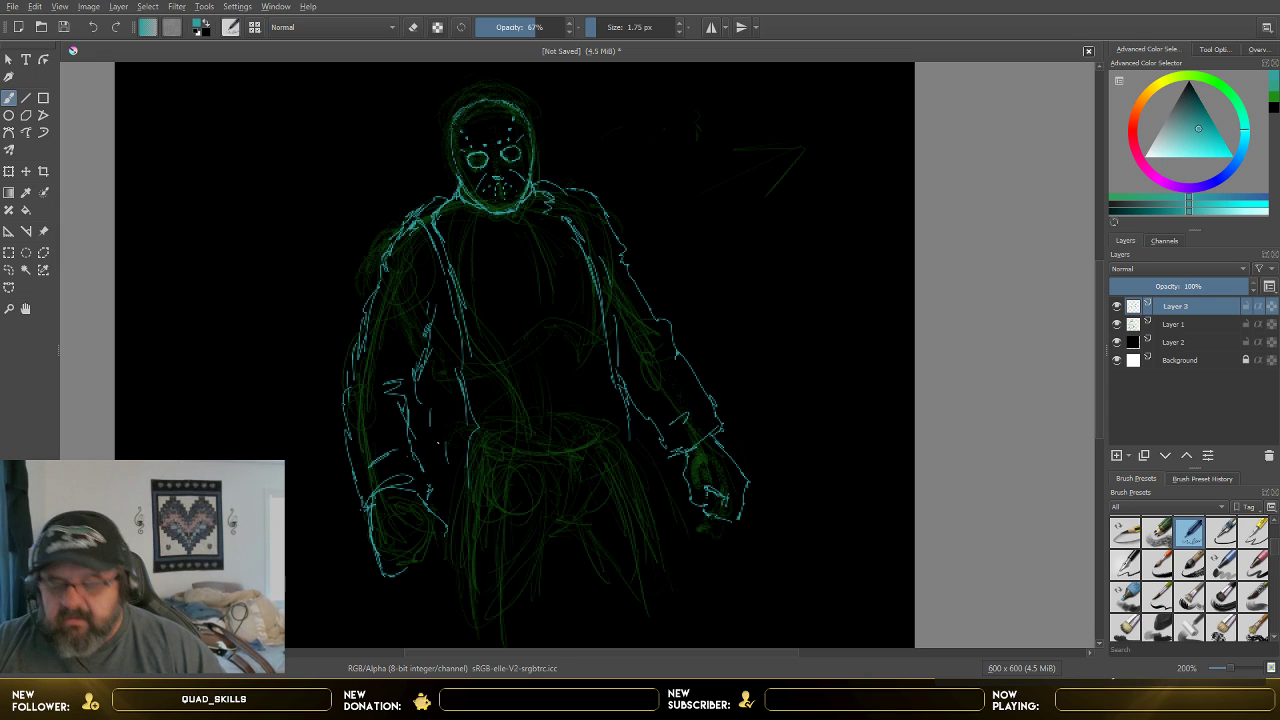
click(93, 28)
click(93, 28)
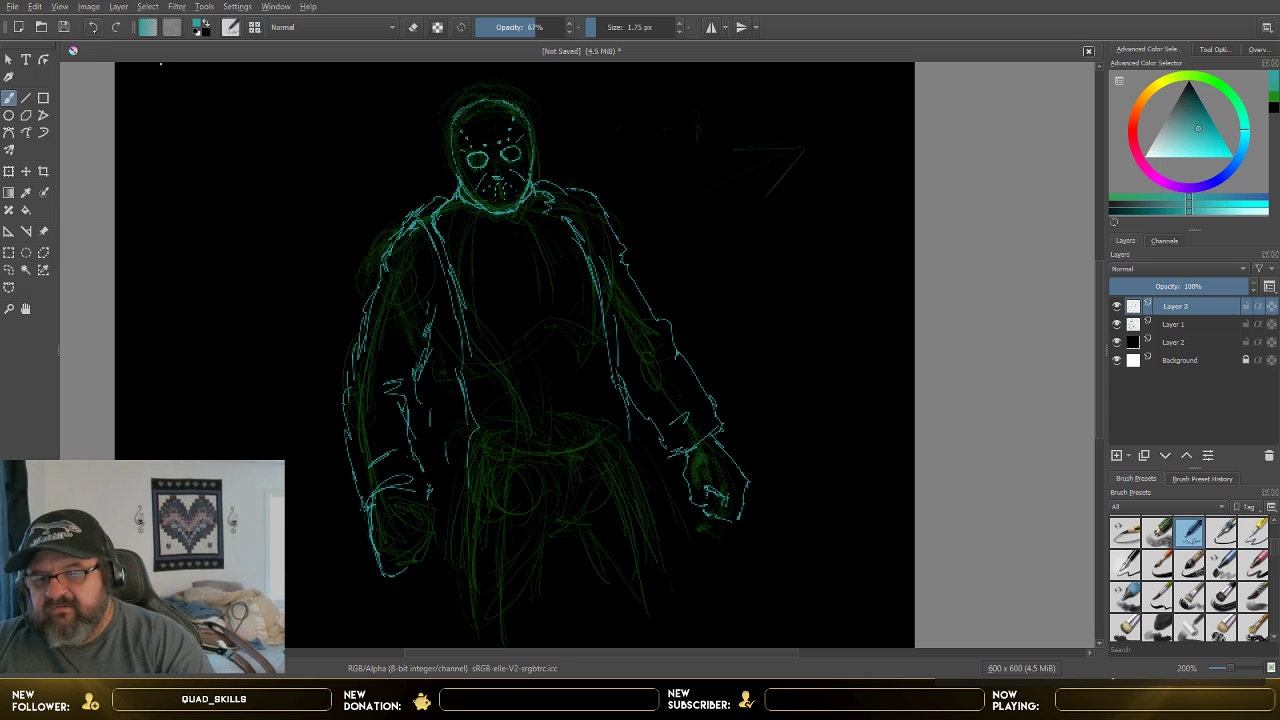
click(93, 28)
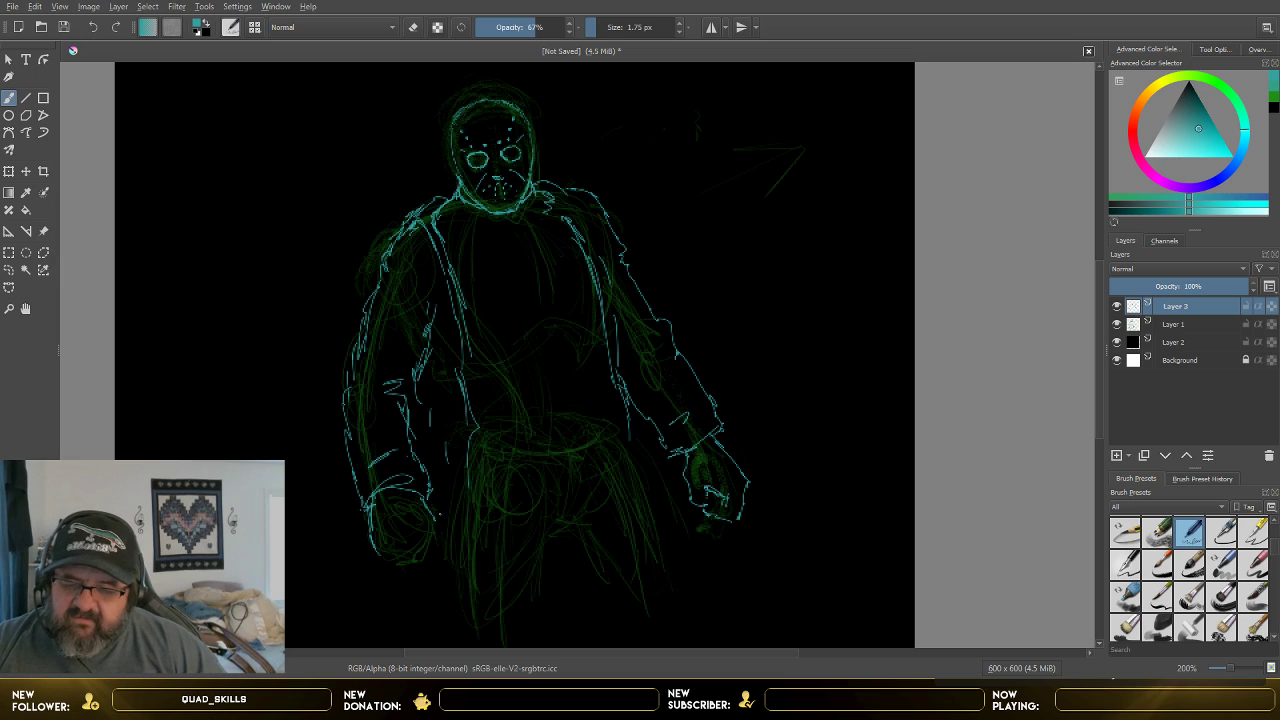
- Sketch the finger lines of the left-hand fist and add short handle strokes jutting out on both sides of it
drag(415, 540, 418, 518)
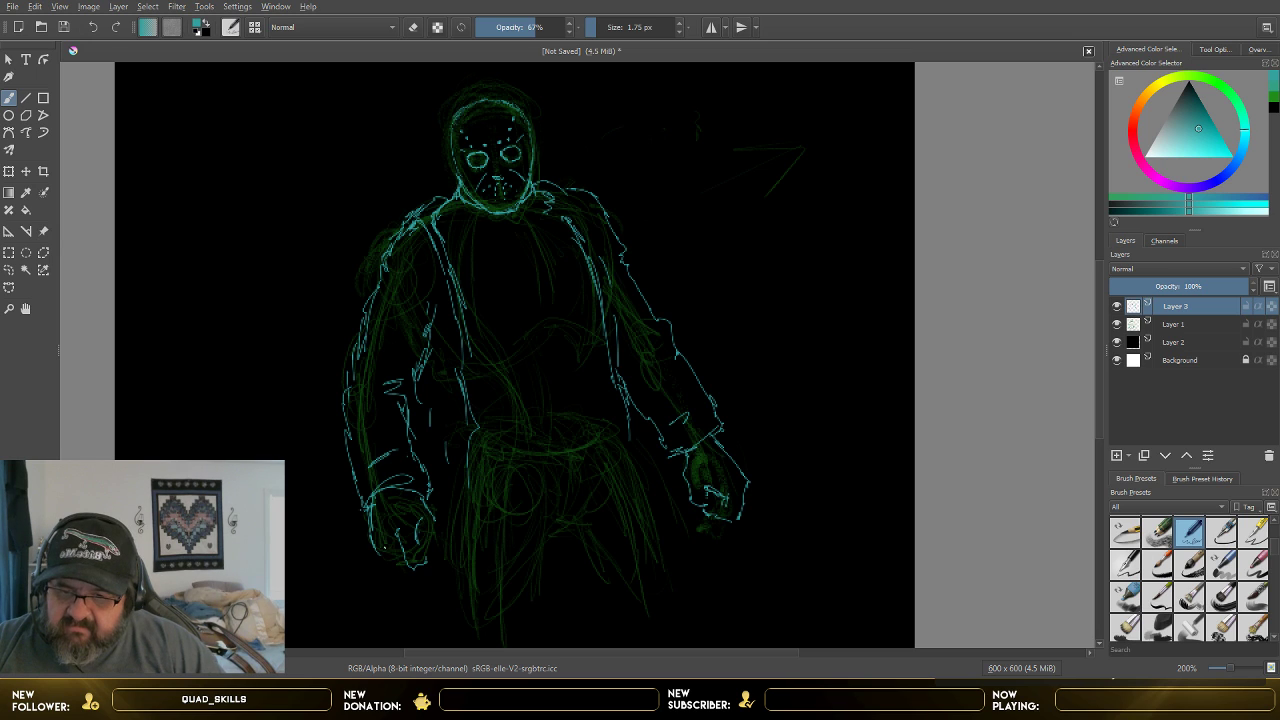
mouse_move(388, 560)
mouse_down()
mouse_move(404, 546)
mouse_move(393, 555)
mouse_up()
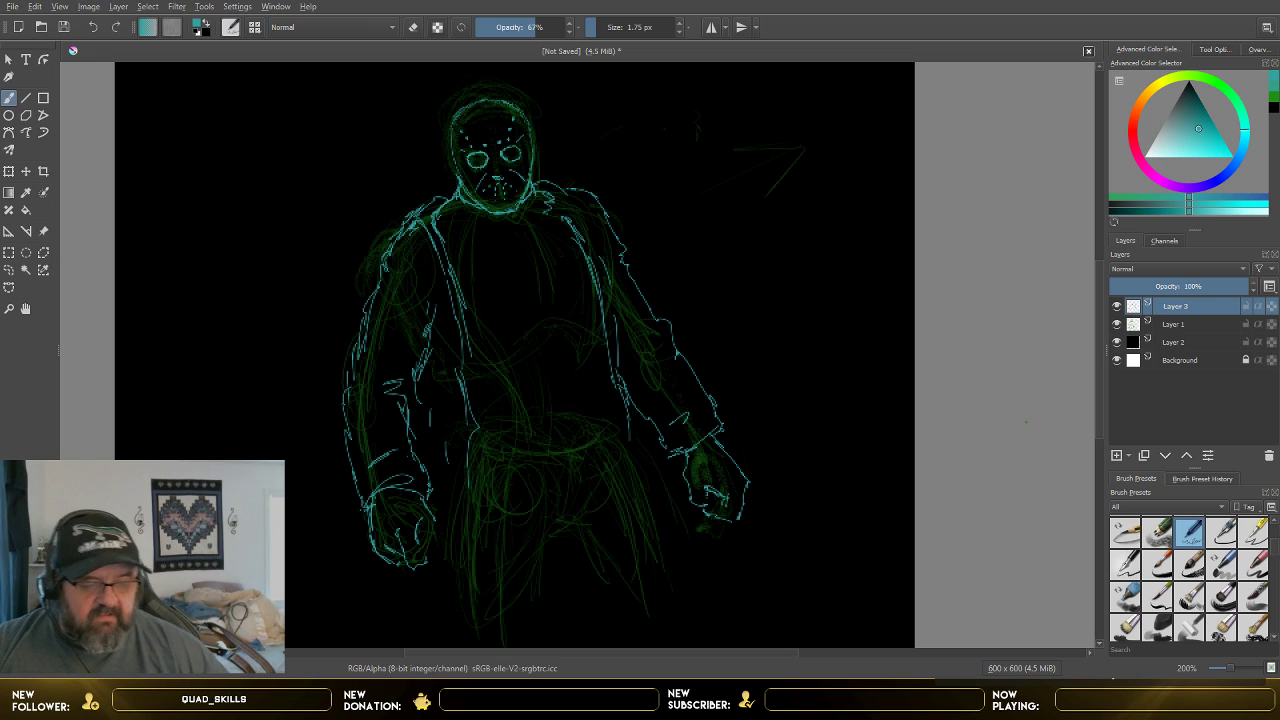
scroll(1245, 603, up, 3)
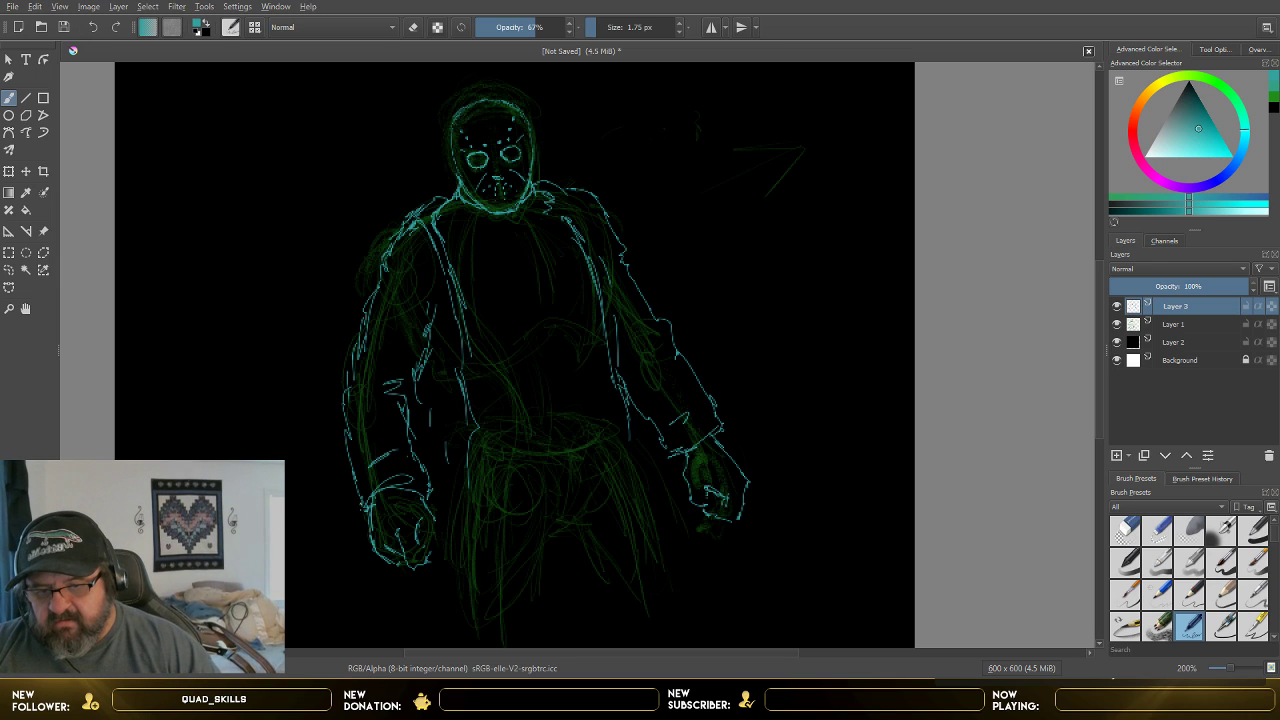
drag(361, 503, 354, 537)
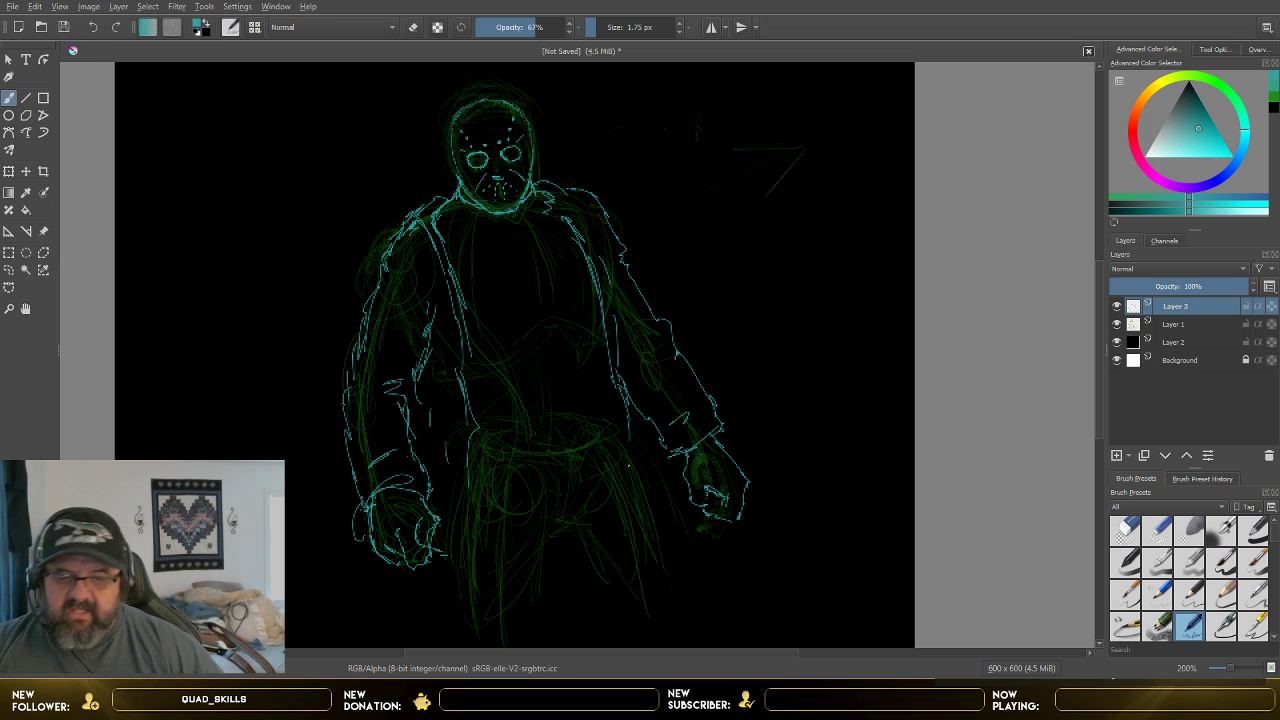
- Draw two long straight teal lines from the left-hand fist, sloping down across the legs as the edges of a weapon
scroll(729, 420, down, 1)
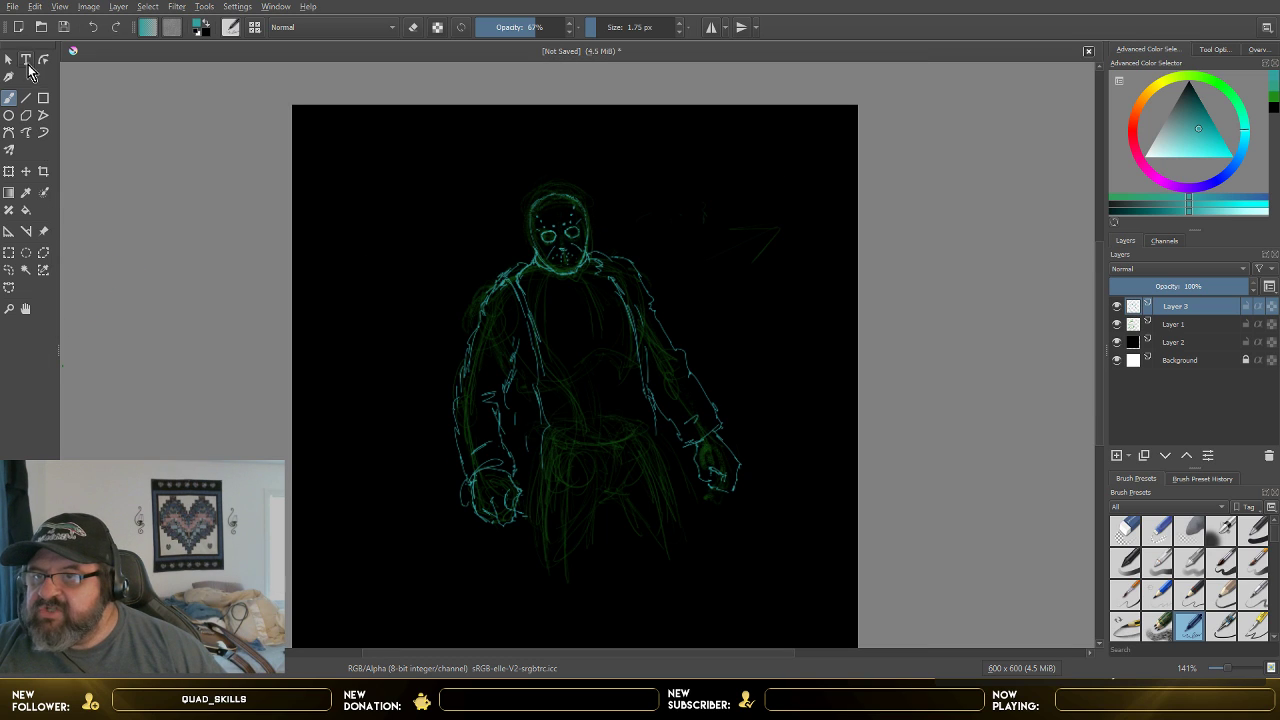
click(26, 98)
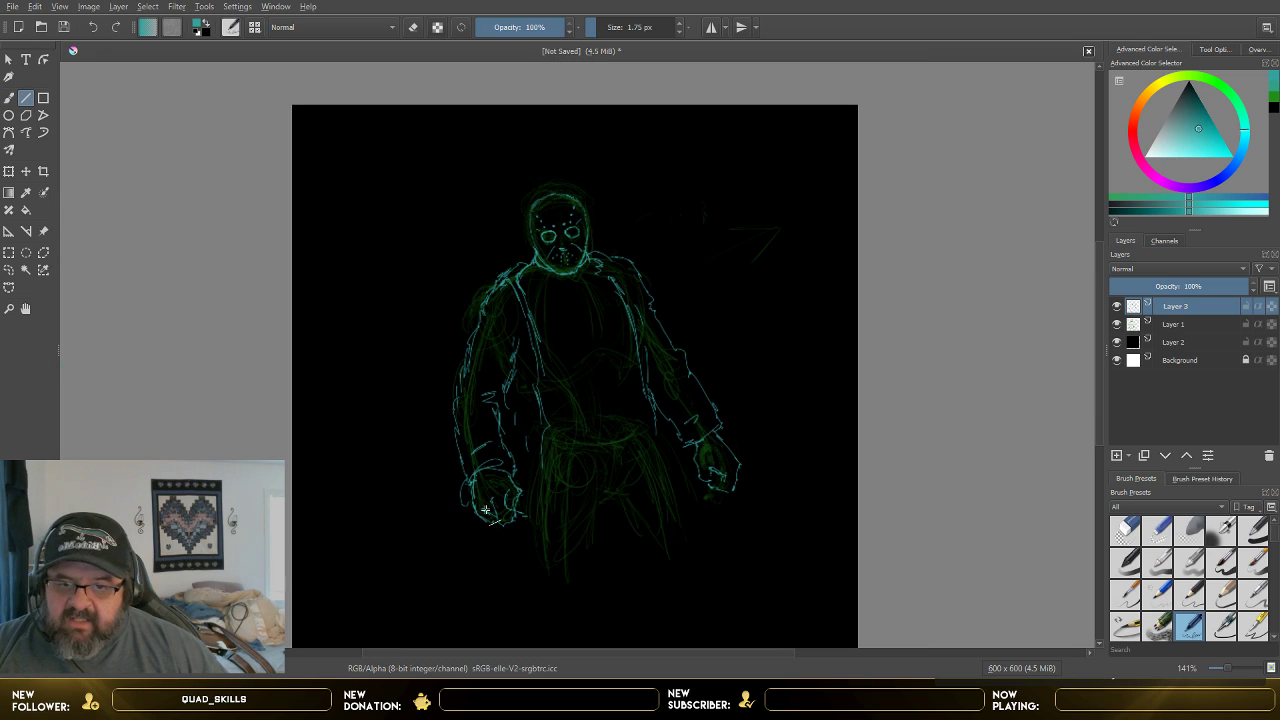
scroll(597, 509, up, 2)
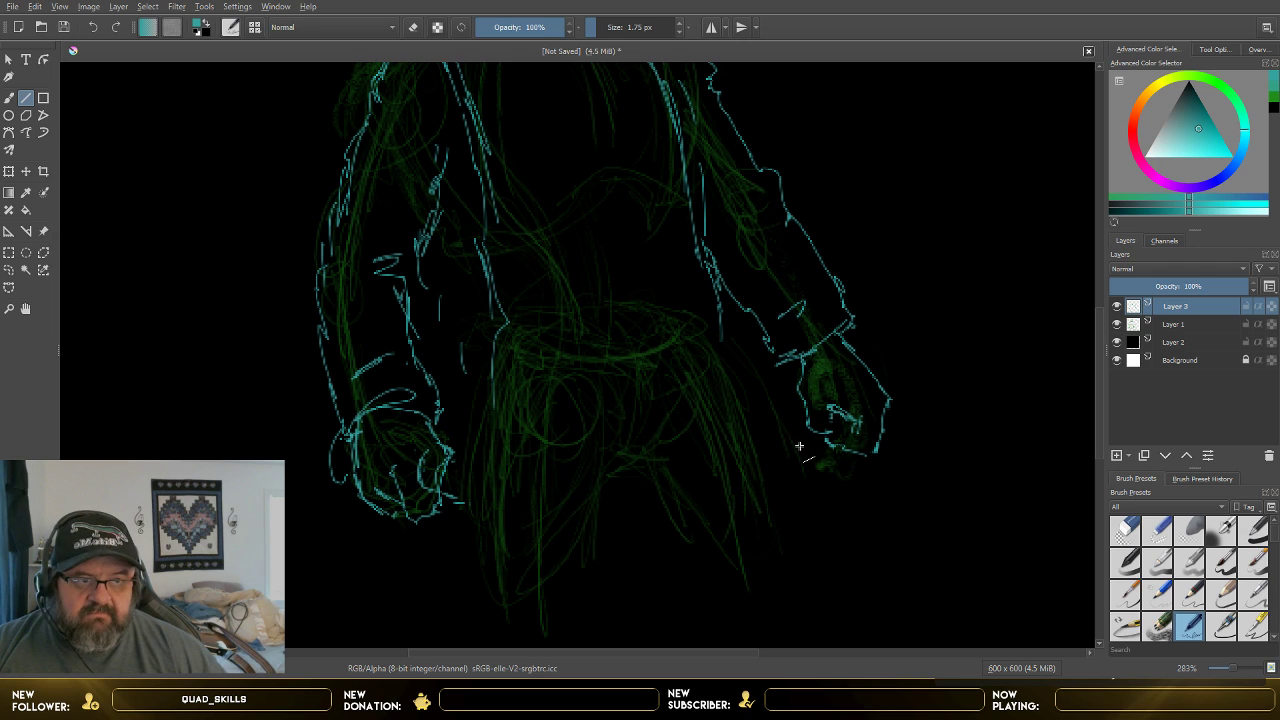
mouse_move(450, 455)
mouse_down()
mouse_move(622, 503)
mouse_move(690, 560)
mouse_move(786, 603)
mouse_move(806, 591)
mouse_move(825, 539)
mouse_up()
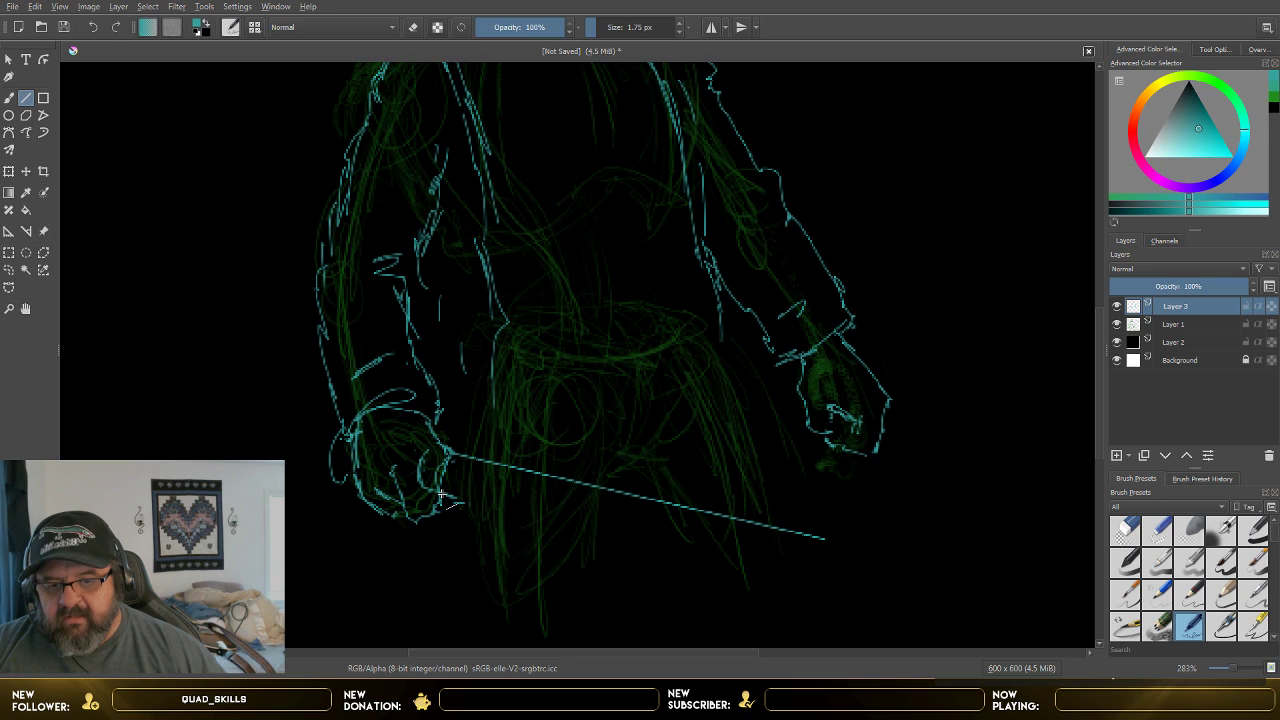
mouse_move(440, 495)
mouse_down()
mouse_move(749, 603)
mouse_move(775, 585)
mouse_move(760, 580)
mouse_up()
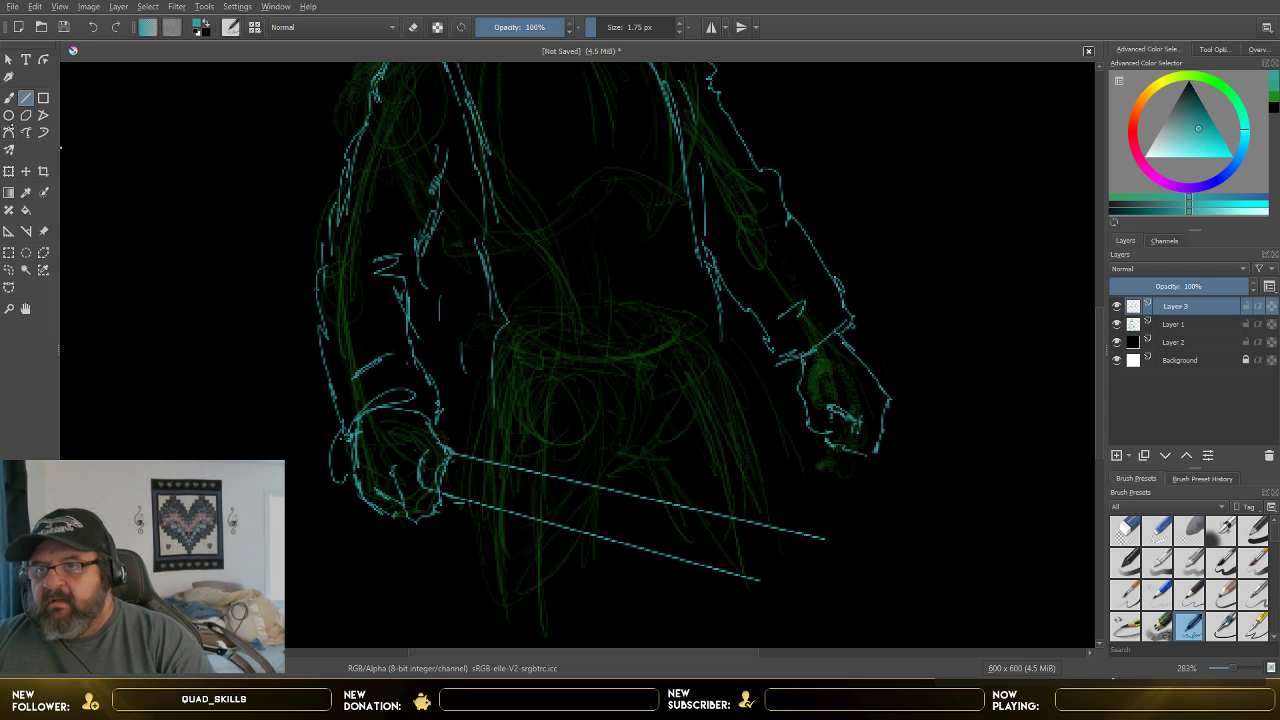
- Sketch the curved waistline freehand, adding the jacket's lower edges on both sides and short fold lines at the crotch
click(9, 97)
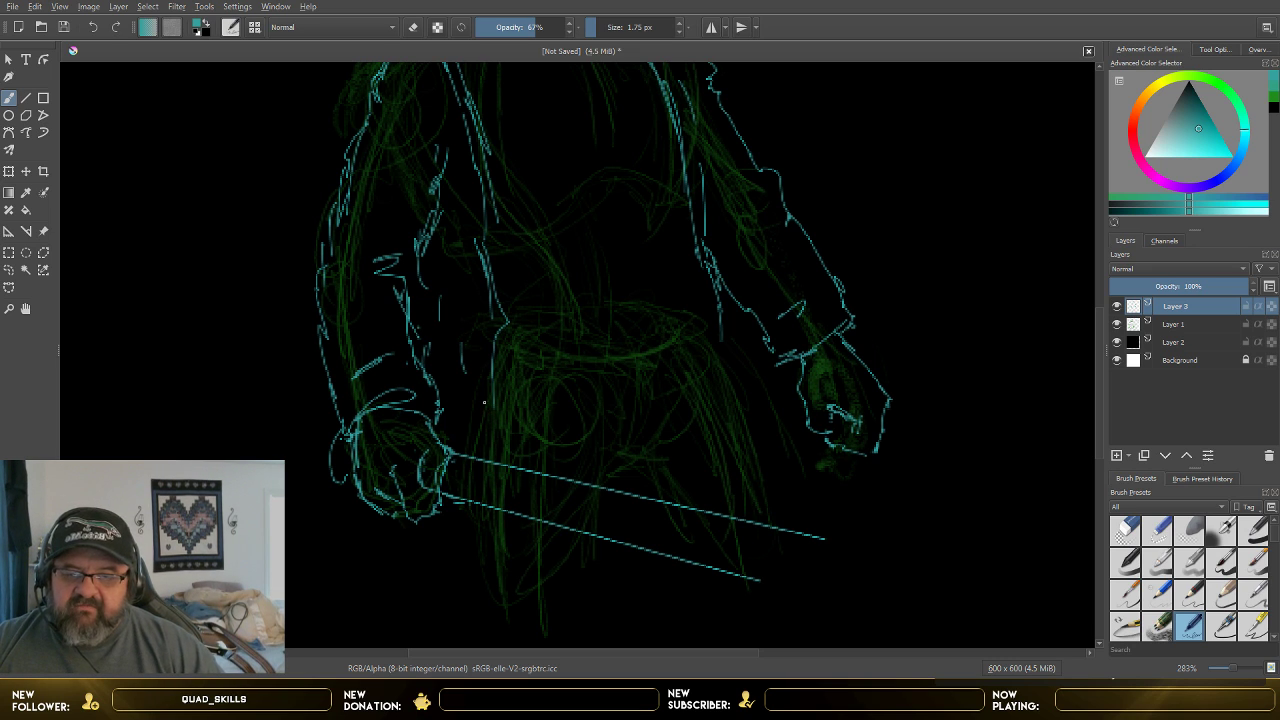
mouse_move(494, 346)
mouse_down()
mouse_move(596, 370)
mouse_move(690, 328)
mouse_up()
drag(634, 378, 704, 338)
drag(718, 288, 750, 385)
mouse_move(465, 377)
mouse_down()
mouse_move(449, 411)
mouse_move(449, 396)
mouse_up()
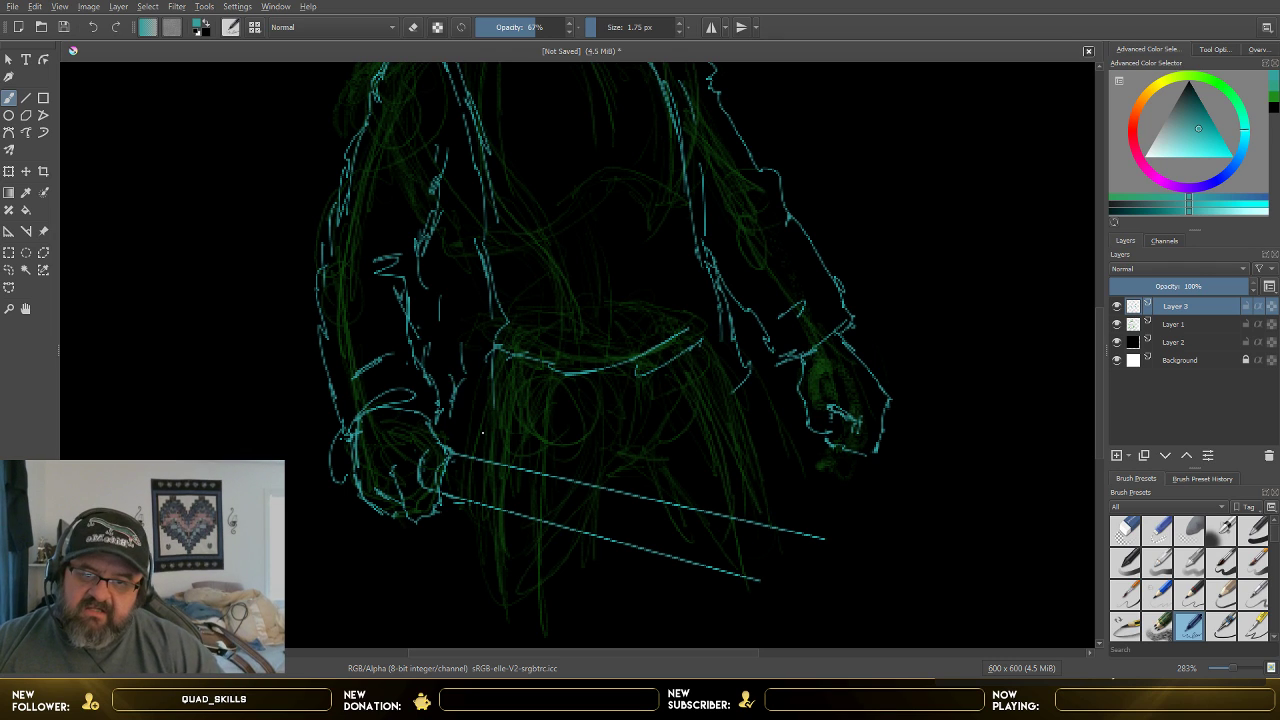
mouse_move(638, 471)
mouse_down()
mouse_move(612, 479)
mouse_move(646, 464)
mouse_move(596, 462)
mouse_move(613, 464)
mouse_up()
drag(742, 362, 747, 437)
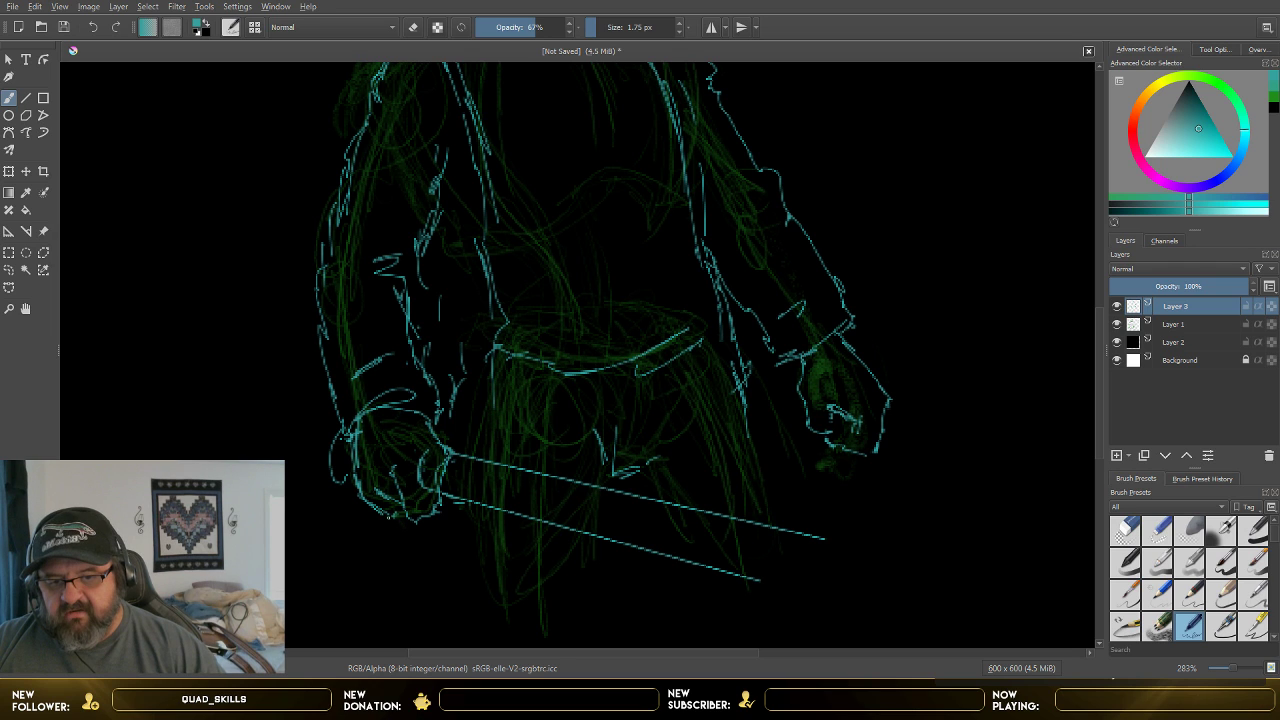
mouse_move(385, 522)
mouse_down()
mouse_move(429, 545)
mouse_move(527, 548)
mouse_up()
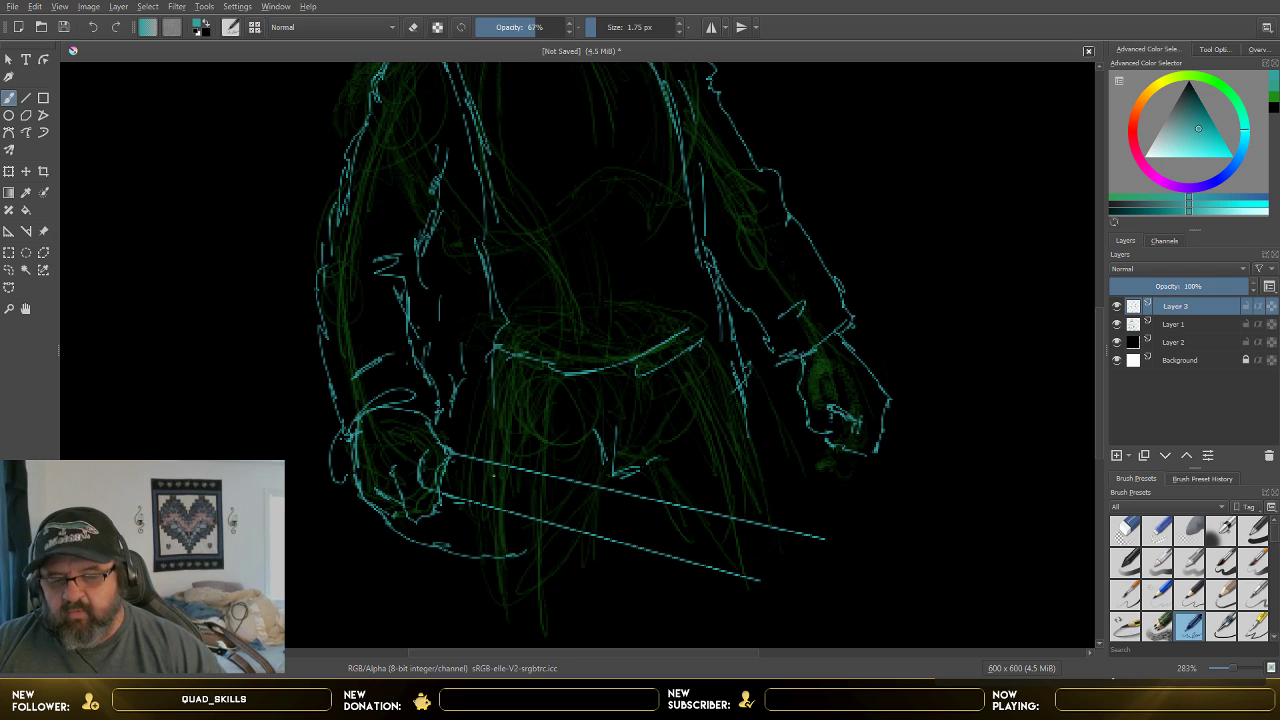
scroll(657, 430, down, 1)
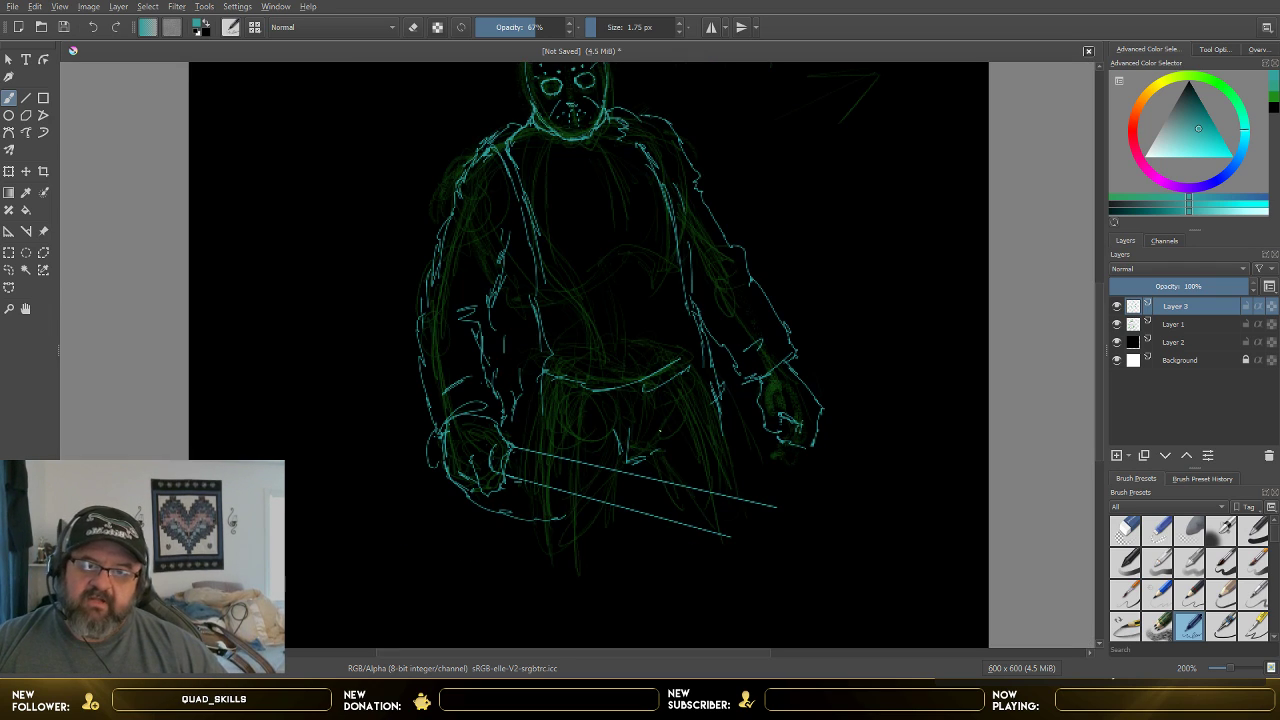
click(91, 28)
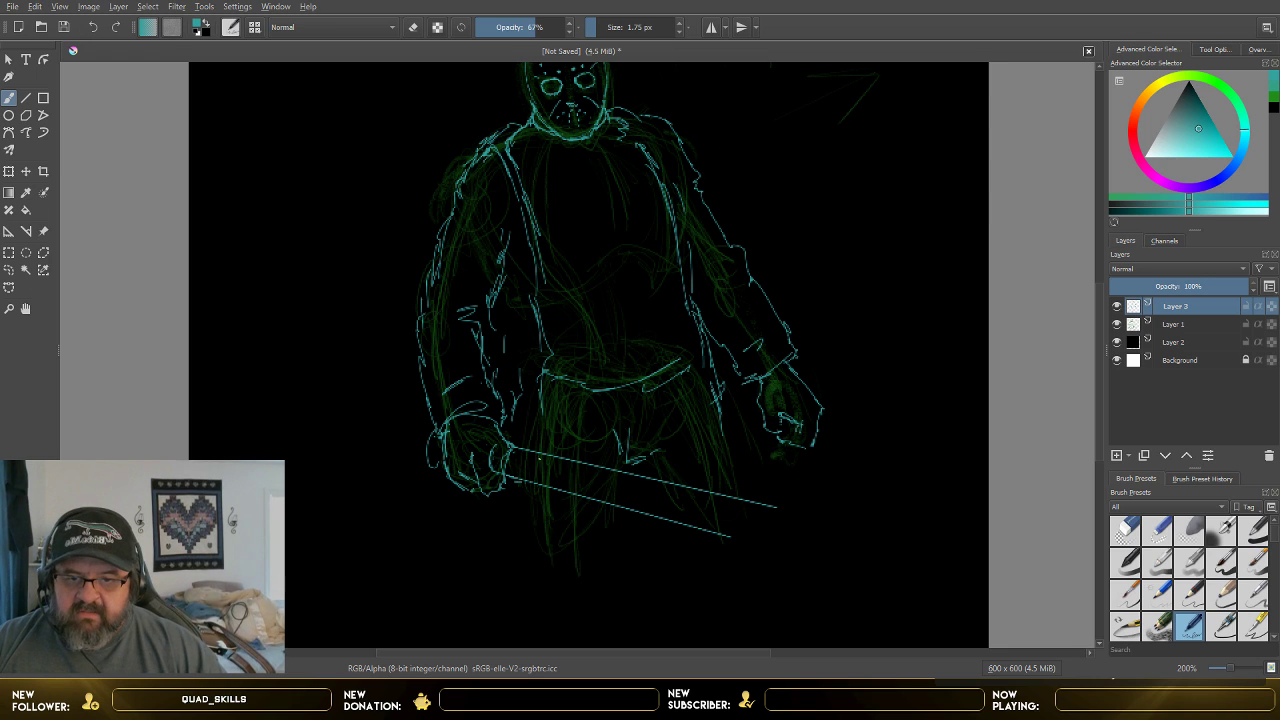
- Draw a short curved stroke beneath the left-hand fist and the outer edge of the right-hand thigh
drag(500, 505, 566, 527)
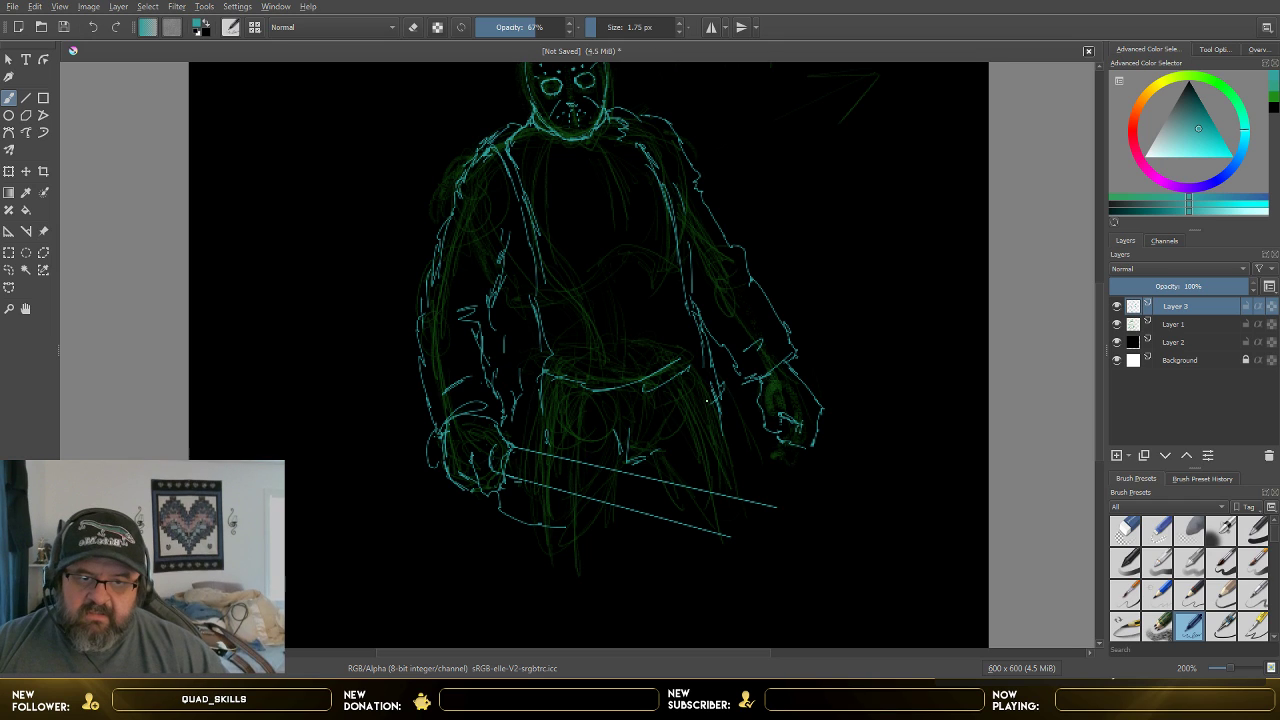
drag(700, 378, 734, 478)
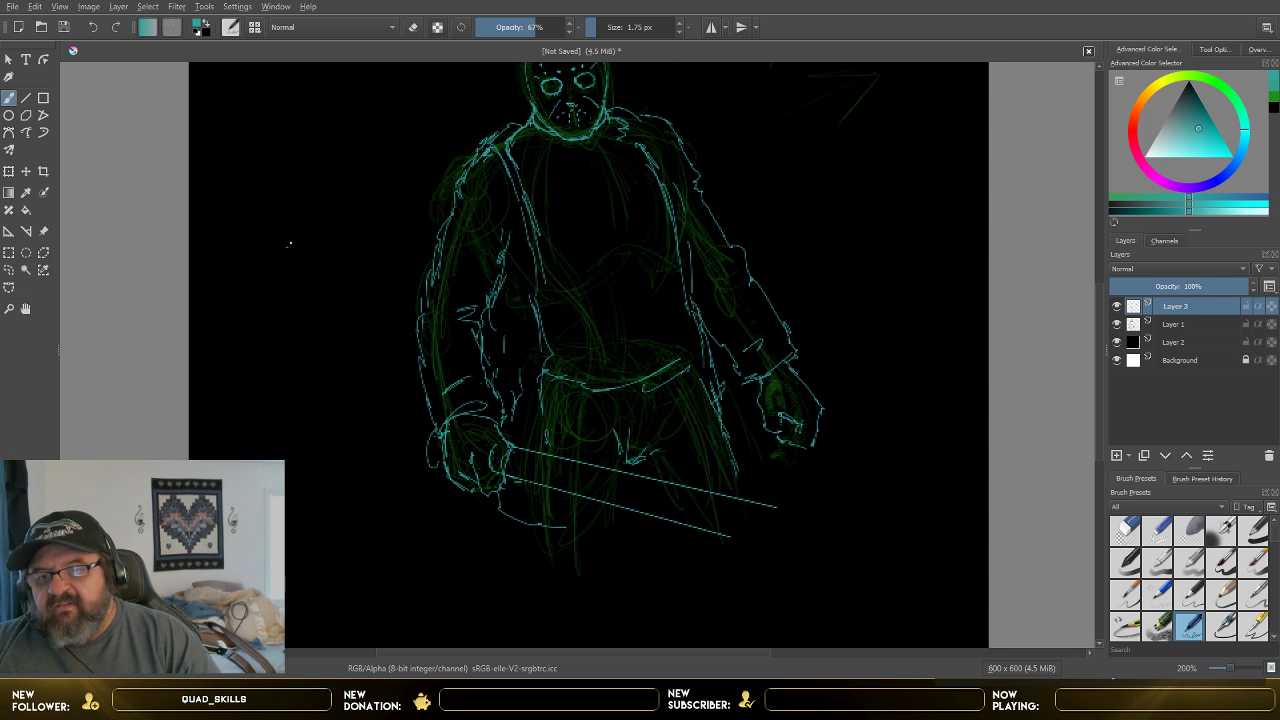
- Sketch two small circle-and-slanted-bar diagrams in the empty space beside the figure, and remove both with the eraser brush
mouse_move(290, 242)
mouse_down()
mouse_move(268, 258)
mouse_move(286, 309)
mouse_move(338, 286)
mouse_up()
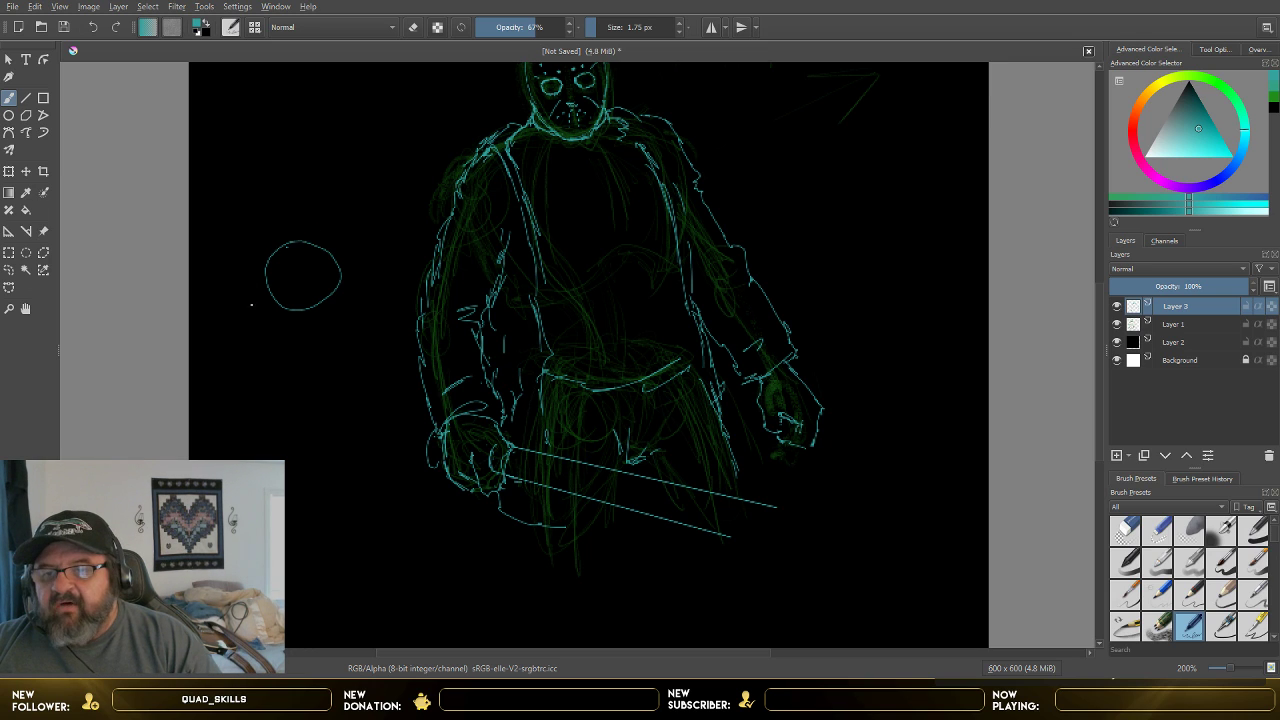
drag(245, 314, 267, 284)
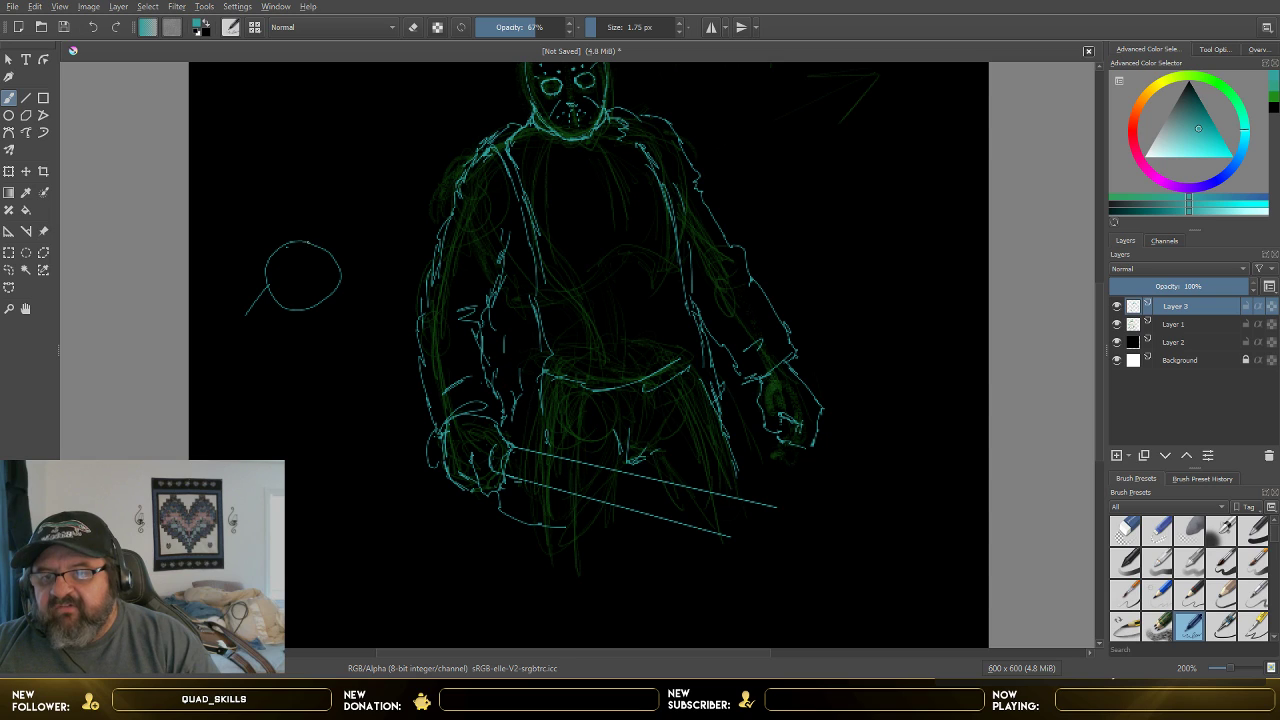
mouse_move(310, 240)
mouse_down()
mouse_move(324, 215)
mouse_move(290, 218)
mouse_move(243, 280)
mouse_move(249, 318)
mouse_up()
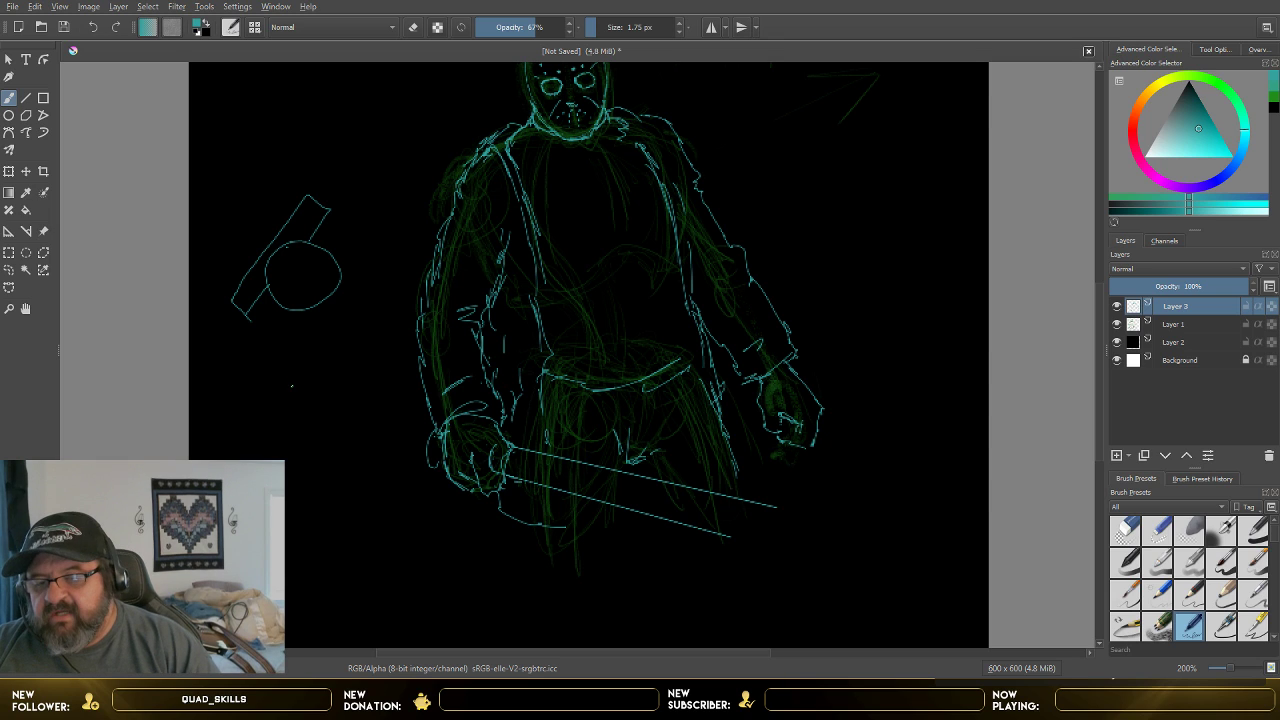
mouse_move(292, 384)
mouse_down()
mouse_move(262, 424)
mouse_move(282, 441)
mouse_move(309, 433)
mouse_move(299, 388)
mouse_up()
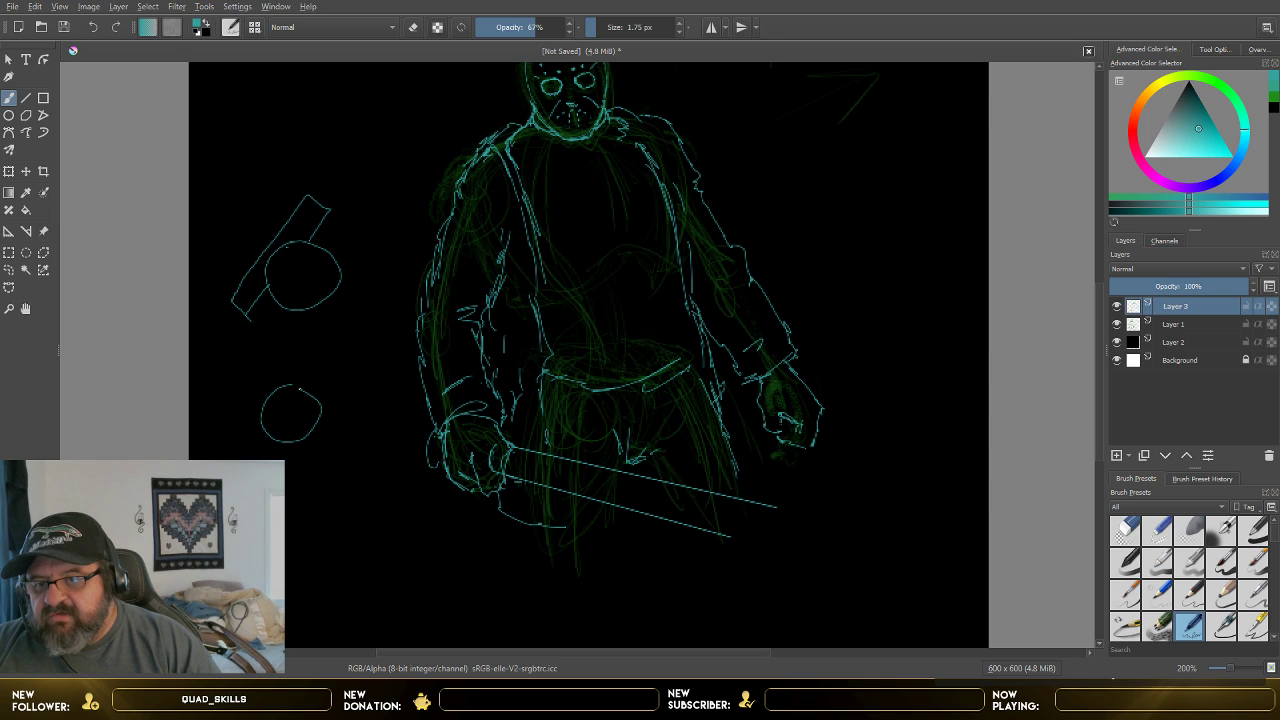
mouse_move(237, 443)
mouse_down()
mouse_move(291, 356)
mouse_move(237, 416)
mouse_up()
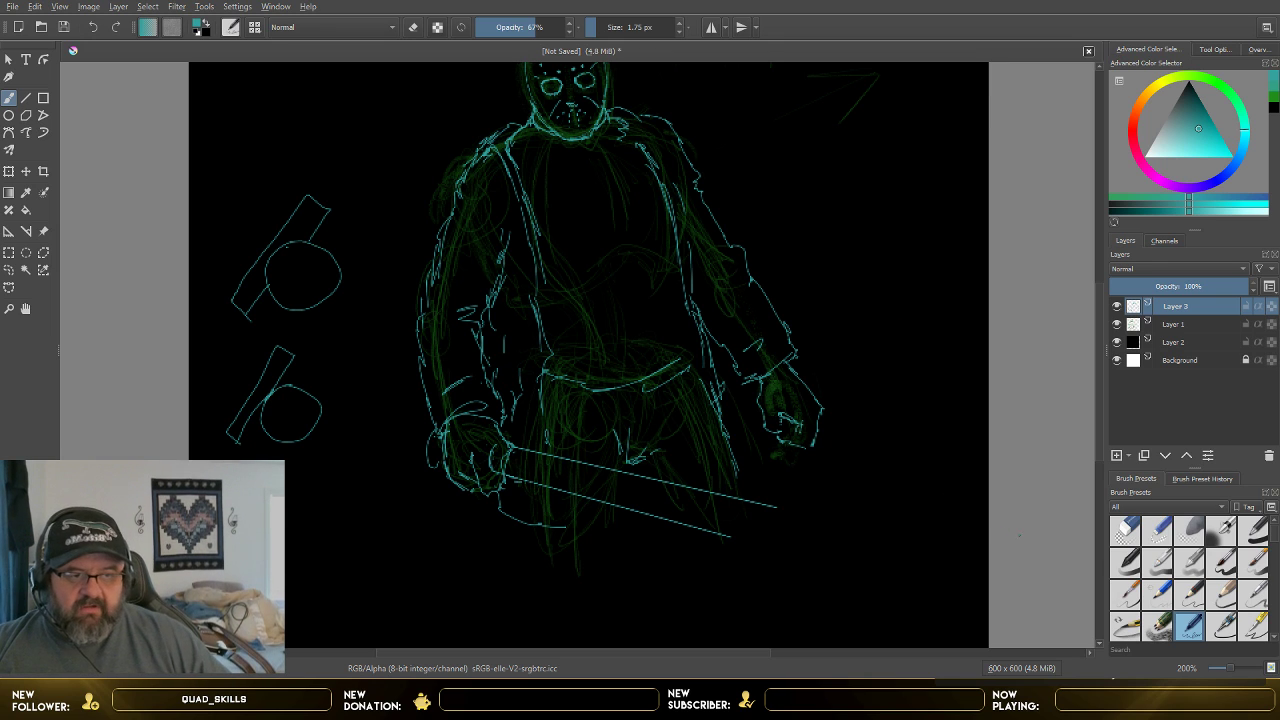
click(1125, 530)
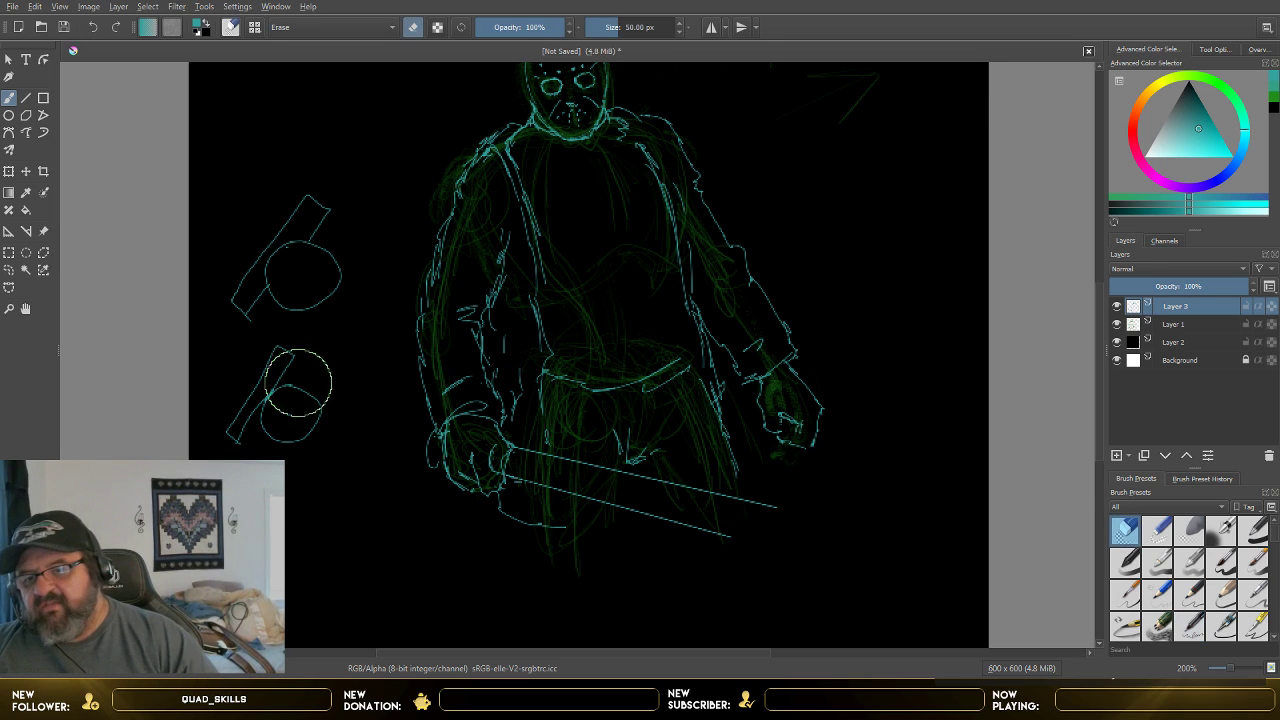
mouse_move(300, 380)
mouse_down()
mouse_move(256, 386)
mouse_move(243, 416)
mouse_move(262, 432)
mouse_move(297, 374)
mouse_move(307, 441)
mouse_move(337, 375)
mouse_move(298, 347)
mouse_move(276, 371)
mouse_move(270, 300)
mouse_move(302, 196)
mouse_move(316, 245)
mouse_move(285, 276)
mouse_move(320, 198)
mouse_move(340, 257)
mouse_move(321, 311)
mouse_move(287, 324)
mouse_move(311, 285)
mouse_move(291, 321)
mouse_up()
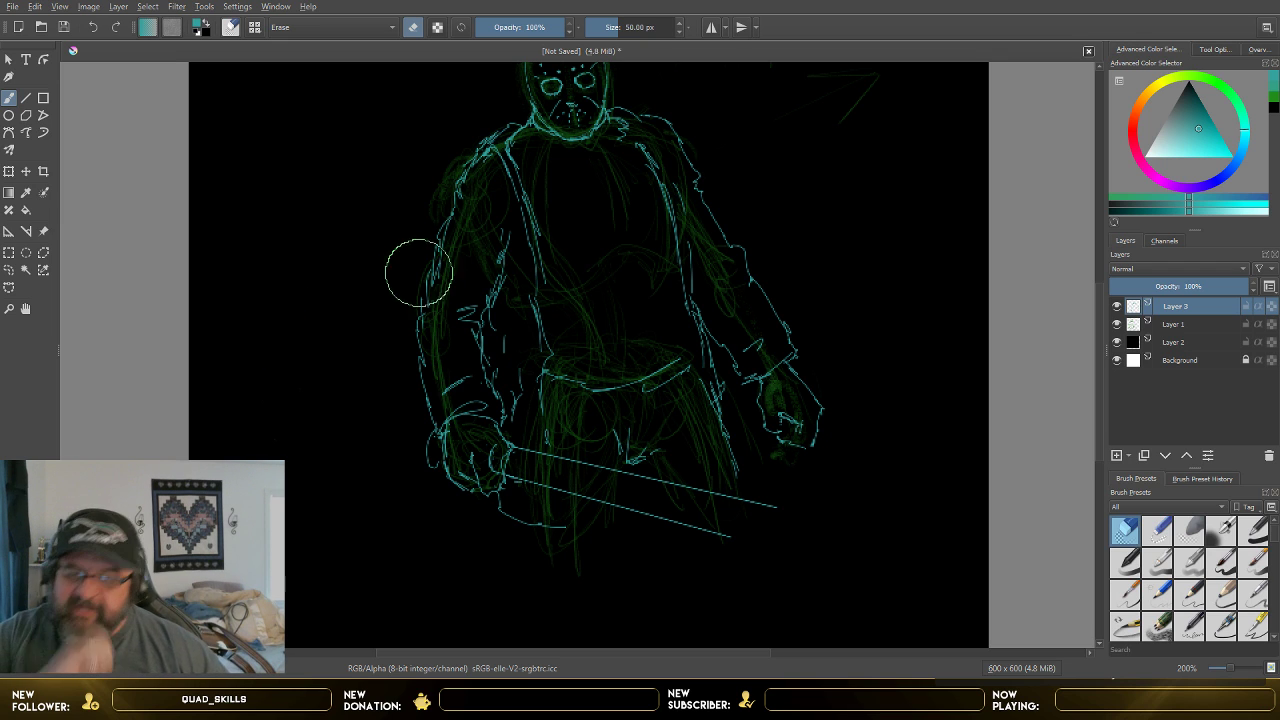
scroll(893, 404, up, 1)
scroll(893, 404, down, 2)
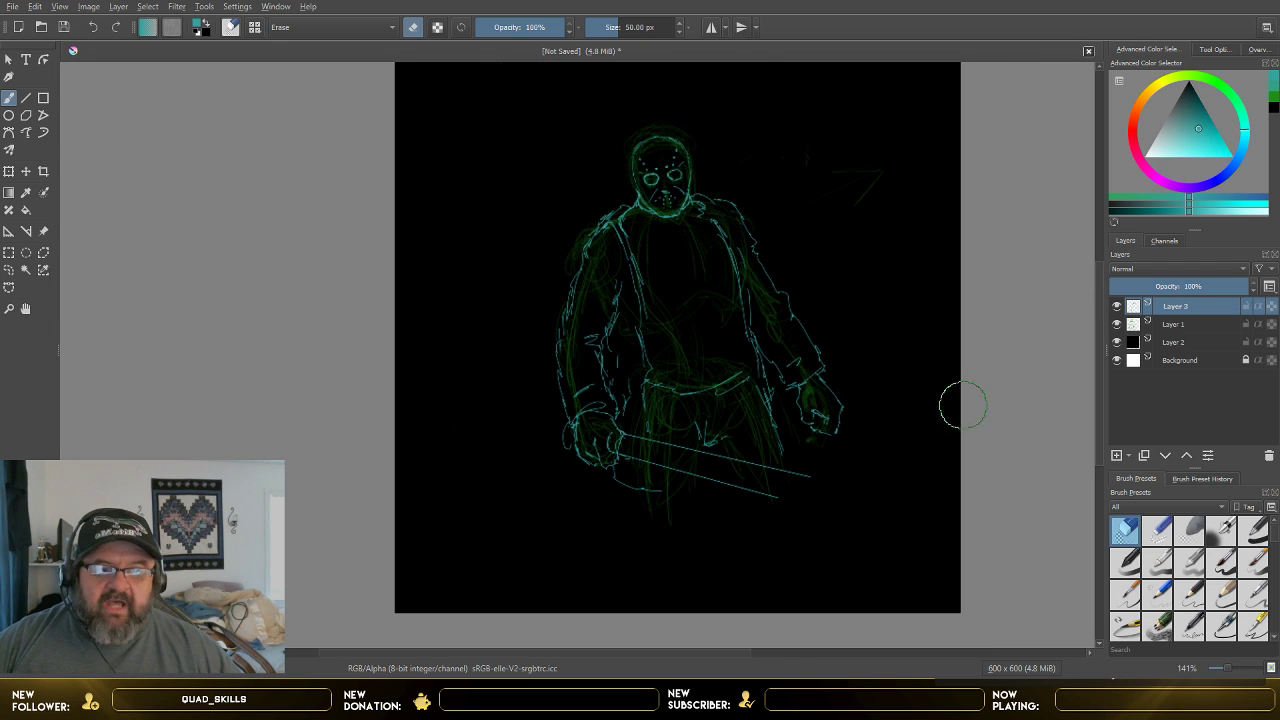
scroll(1103, 430, up, 1)
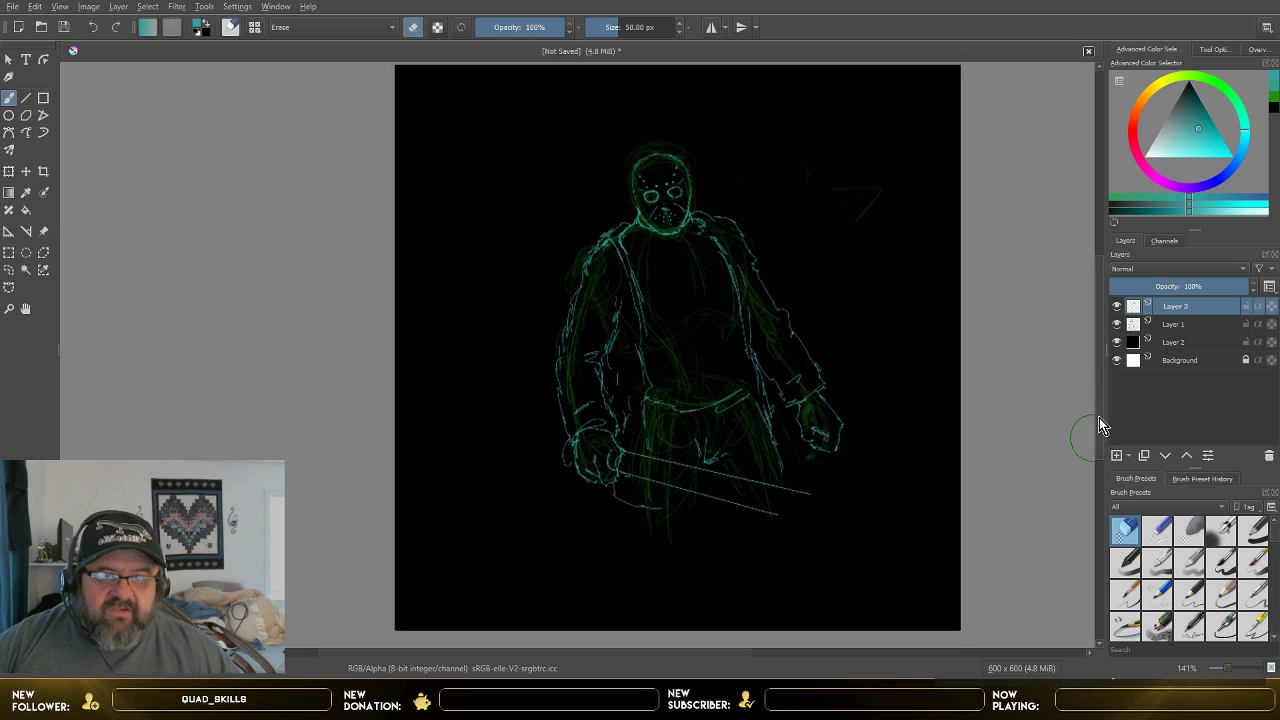
scroll(773, 364, up, 2)
scroll(773, 364, down, 1)
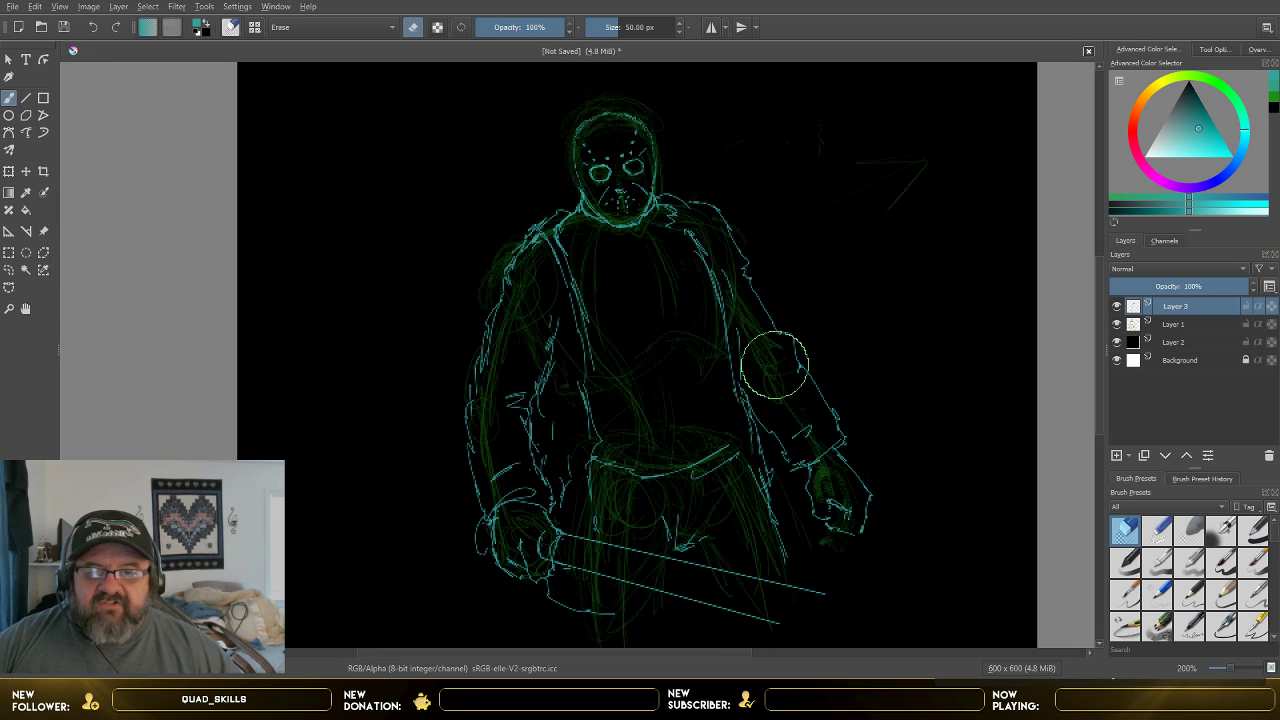
scroll(773, 364, up, 1)
scroll(773, 364, down, 1)
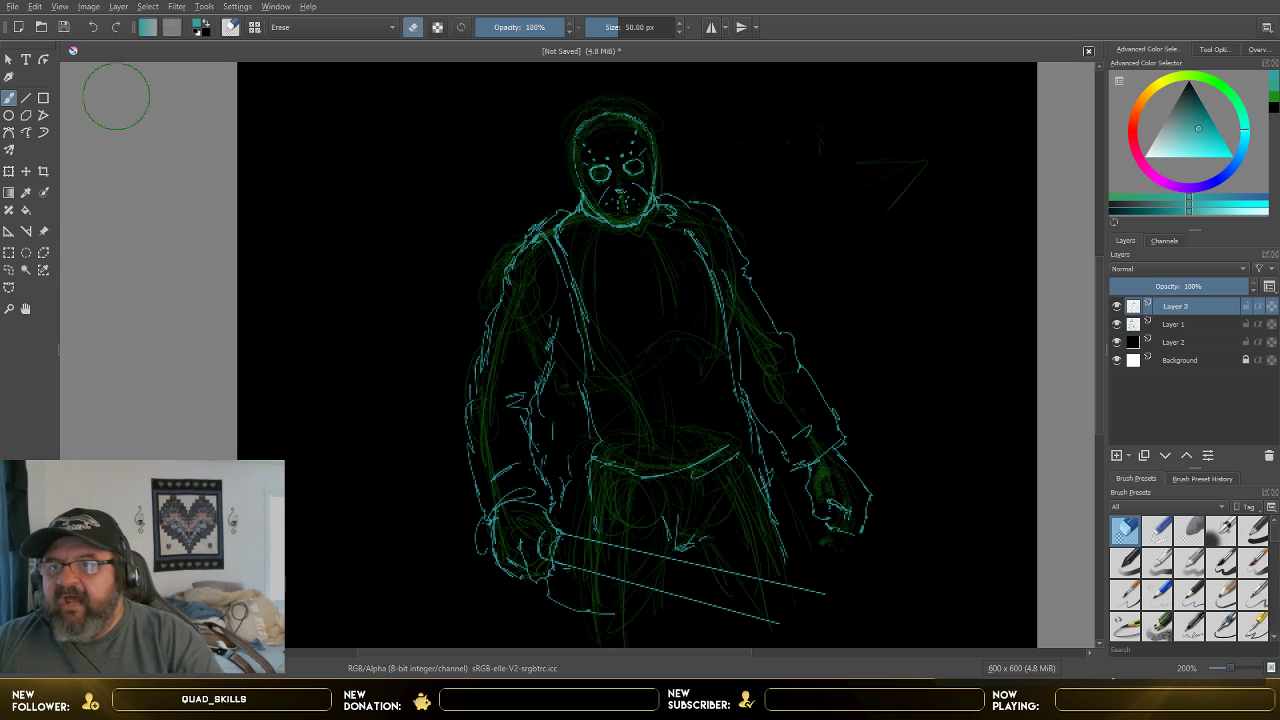
- Try another pen preset in place of the eraser, with its size at 2.09 px and its opacity at 84%
click(598, 33)
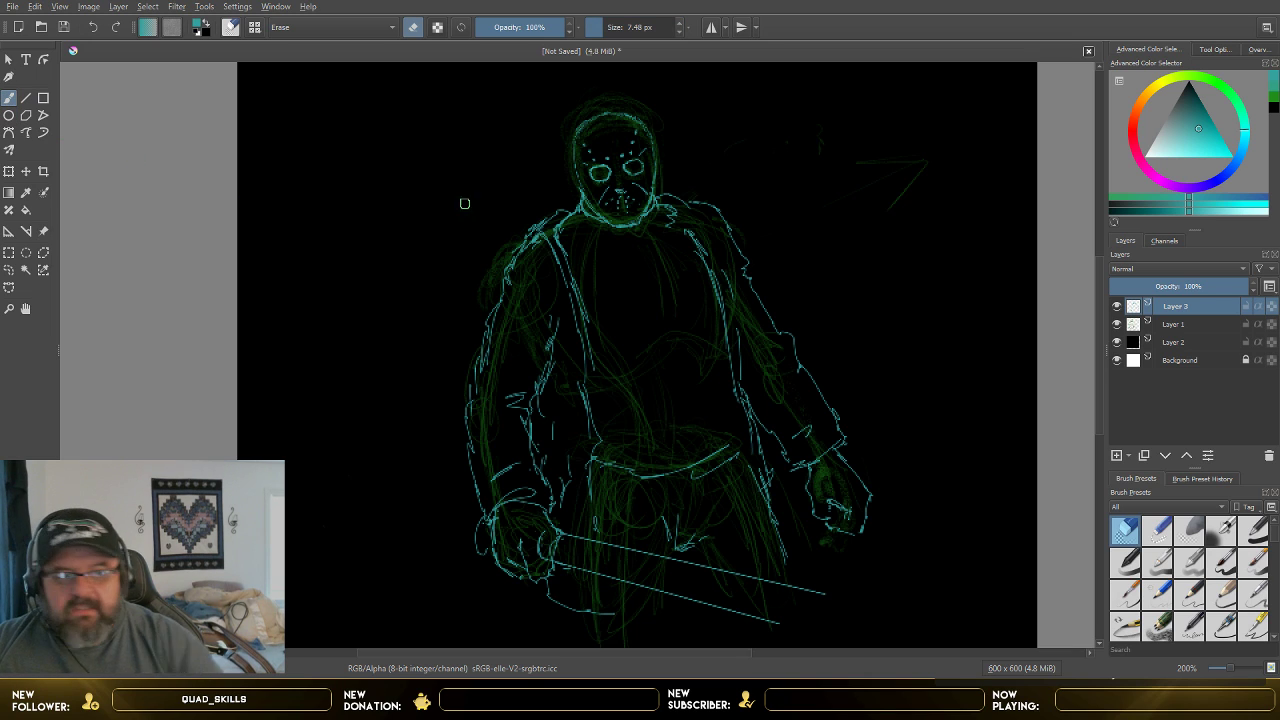
click(1190, 595)
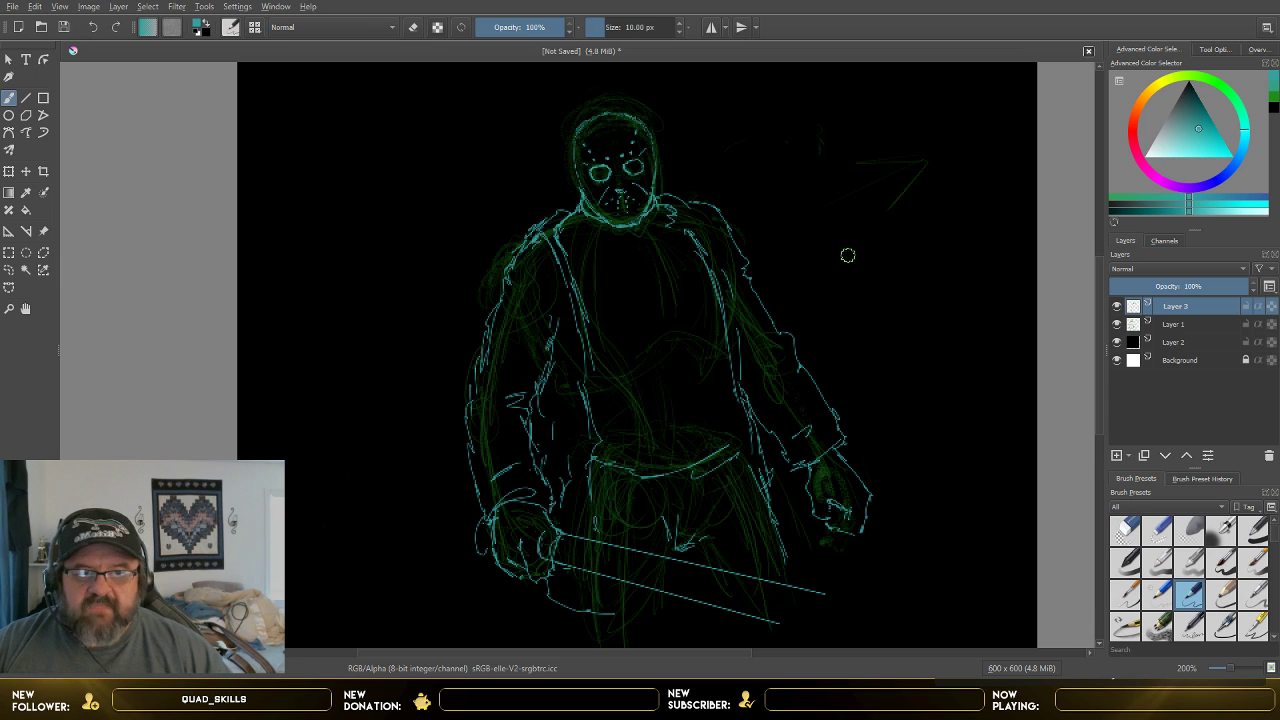
drag(598, 36, 589, 30)
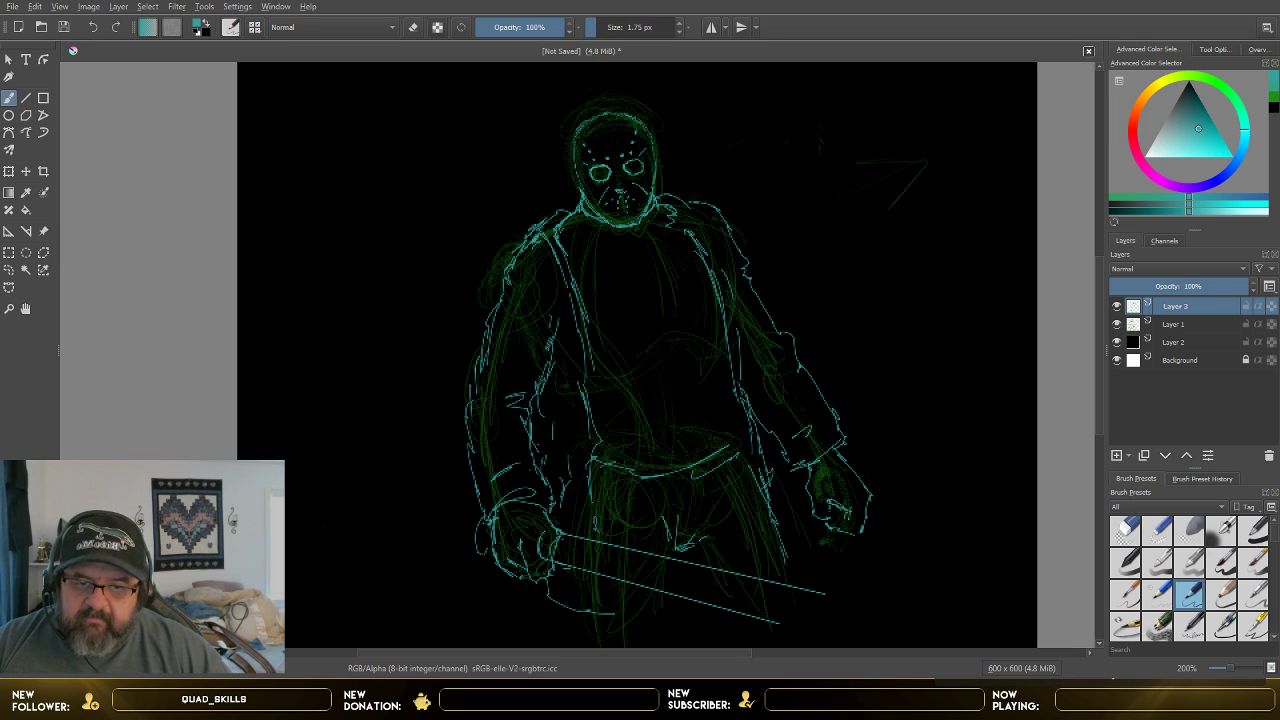
click(598, 27)
click(546, 27)
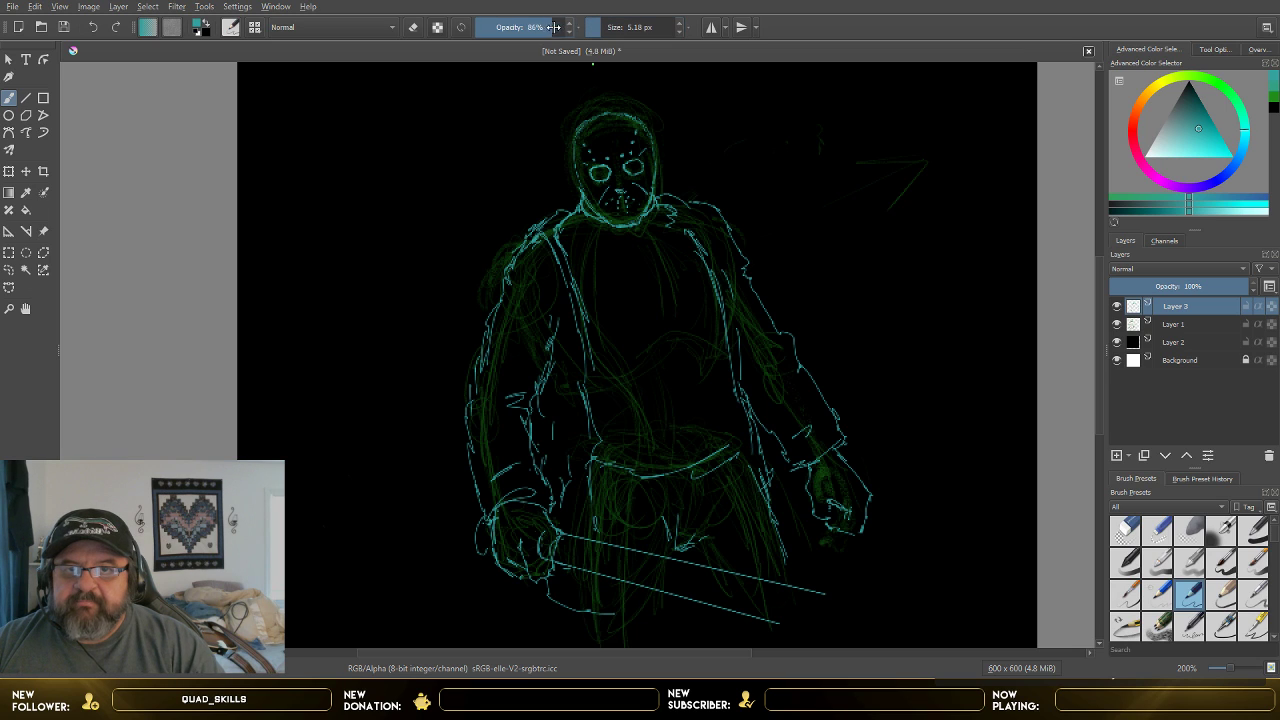
click(591, 27)
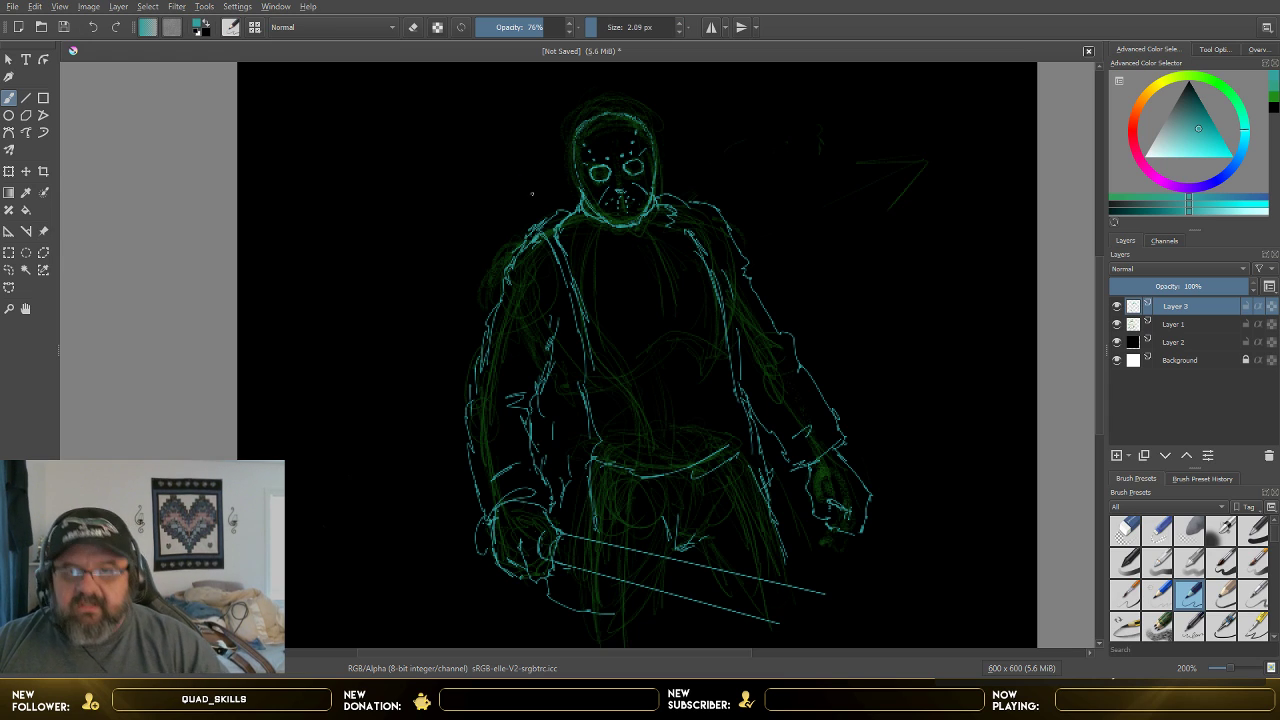
drag(556, 27, 566, 27)
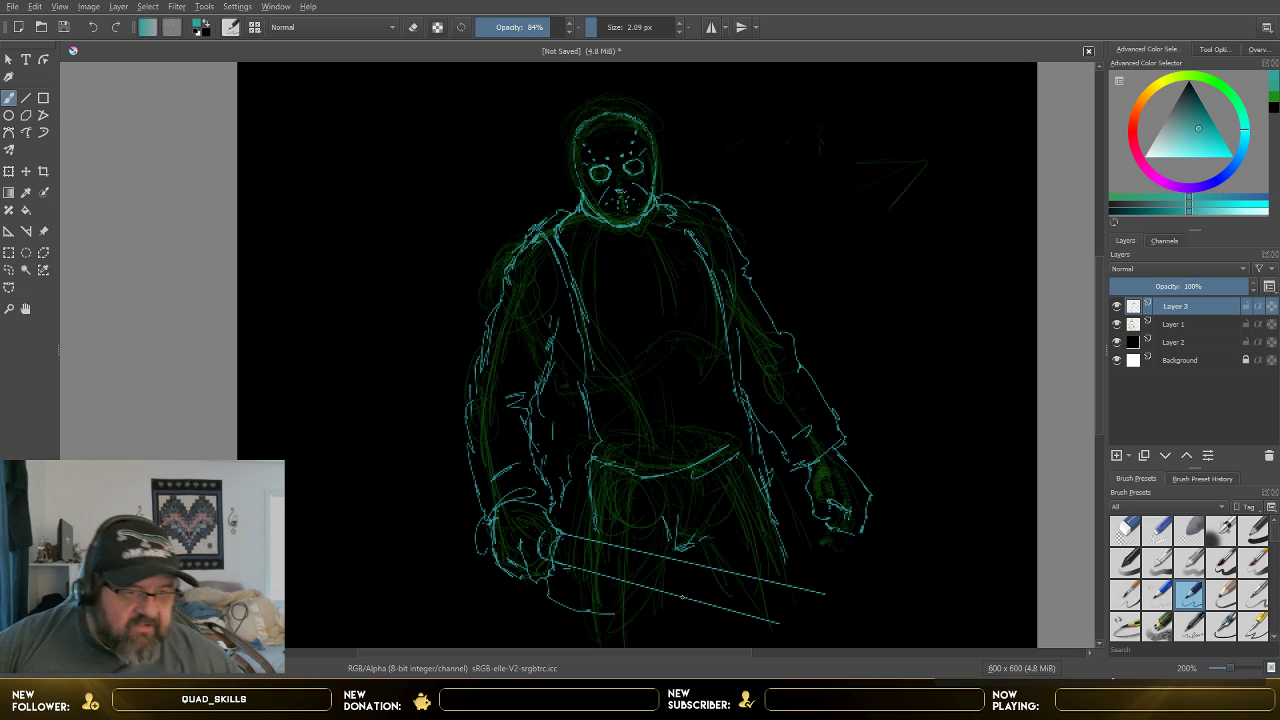
- With the 3 px pen preset, thicken the left-hand thigh outline and the waist corner above it, lowering brush opacity to 77%
click(1195, 627)
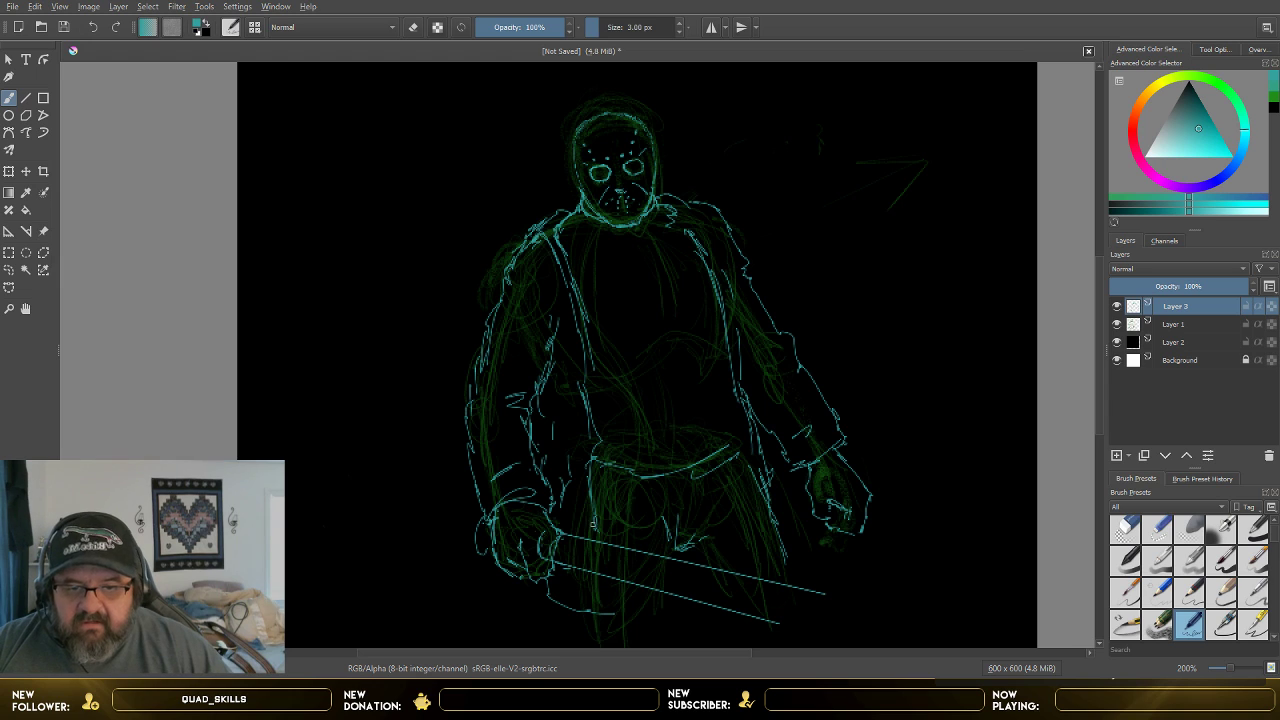
drag(590, 496, 598, 540)
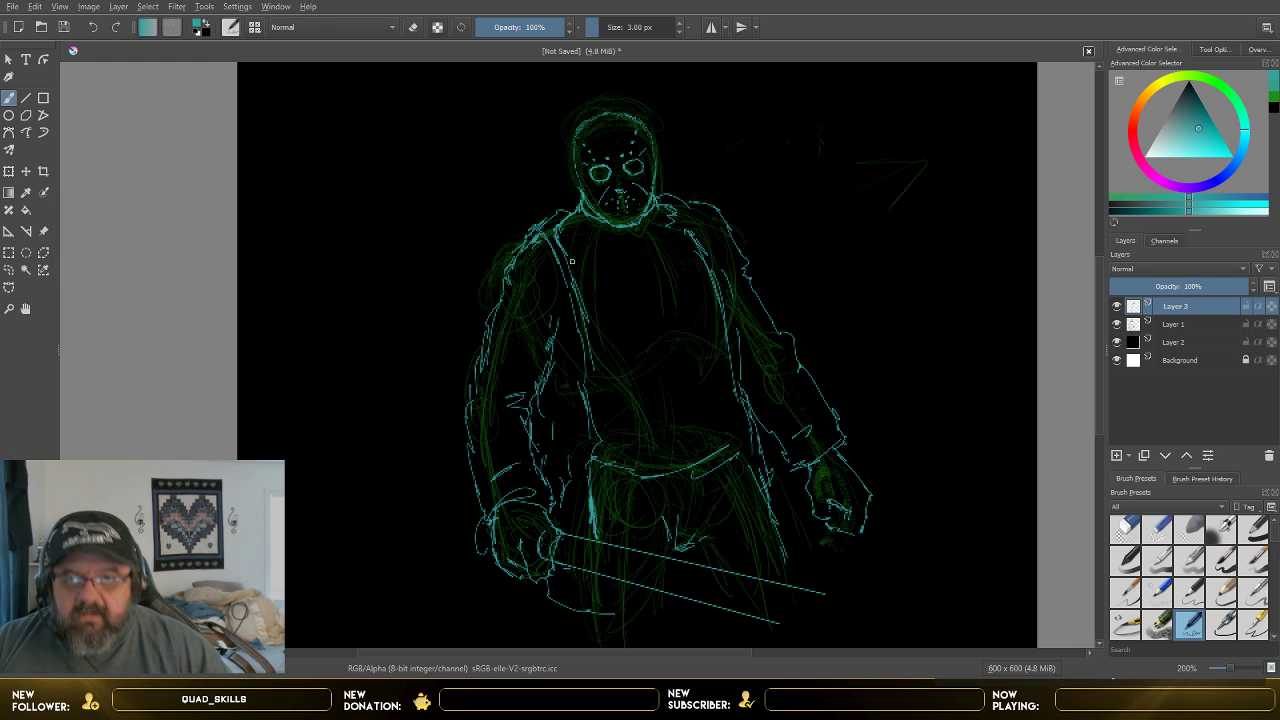
key(o)
key(o)
key(o)
key(o)
key(o)
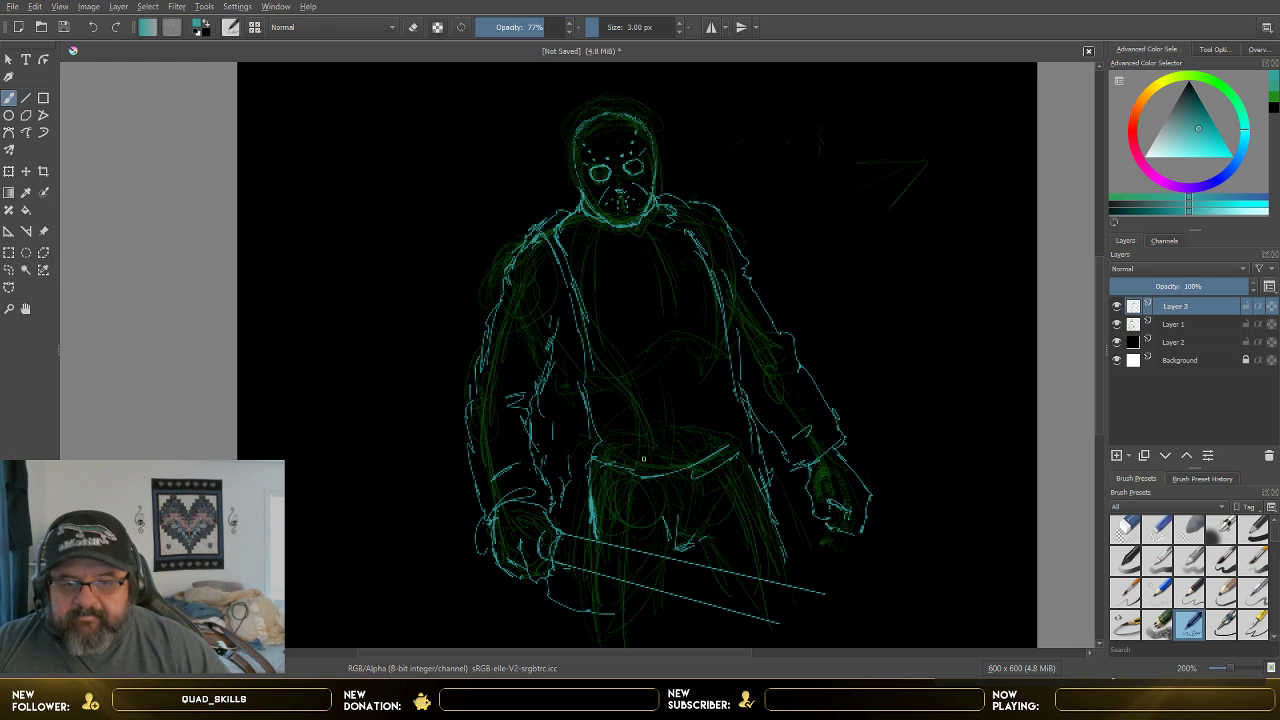
drag(591, 478, 597, 426)
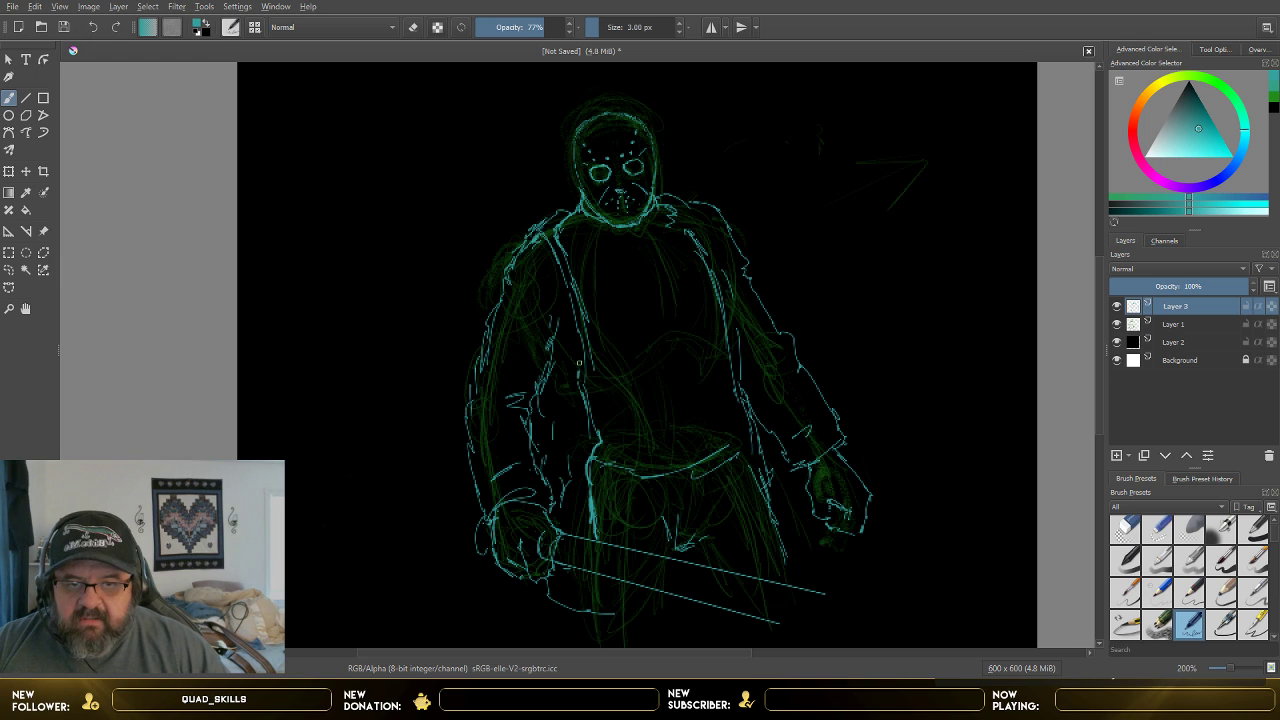
- With the brush reduced to 1.44 px, extend the left-hand thigh outline below the weapon and reinforce the jacket's sleeve, collar and front-edge lines
key(bracketleft)
key(bracketleft)
key(bracketleft)
key(bracketleft)
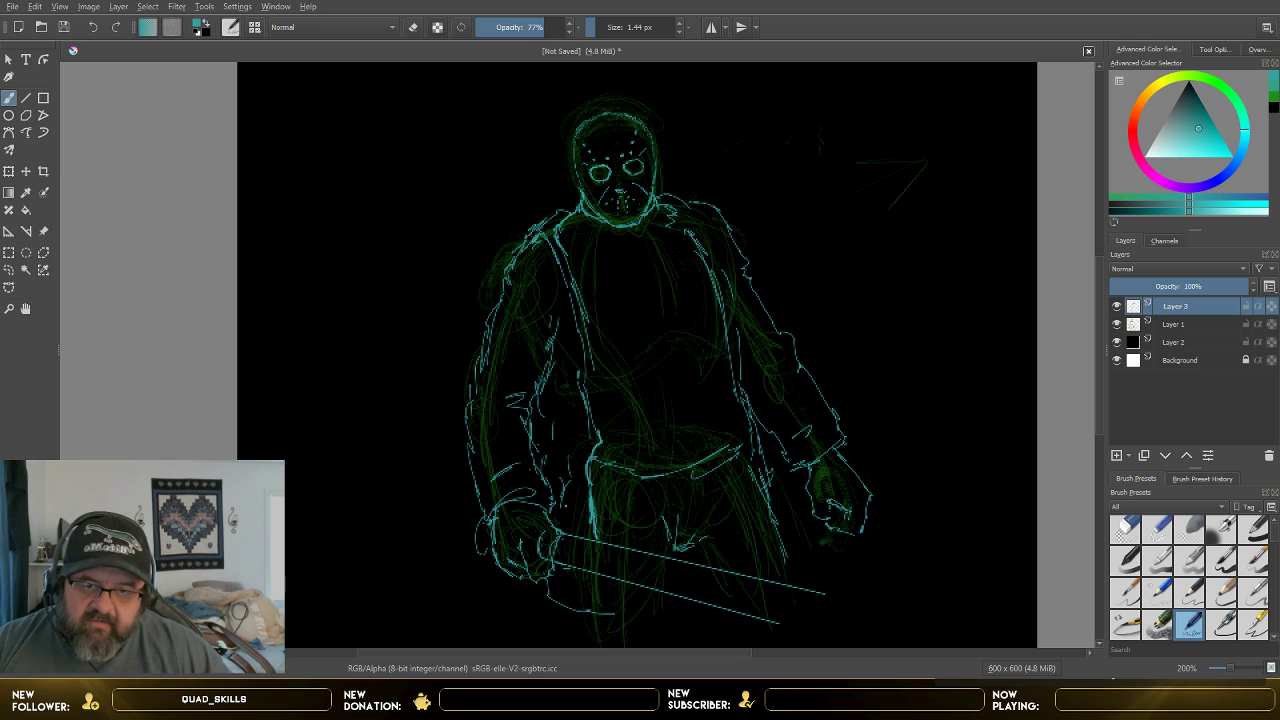
drag(600, 576, 600, 600)
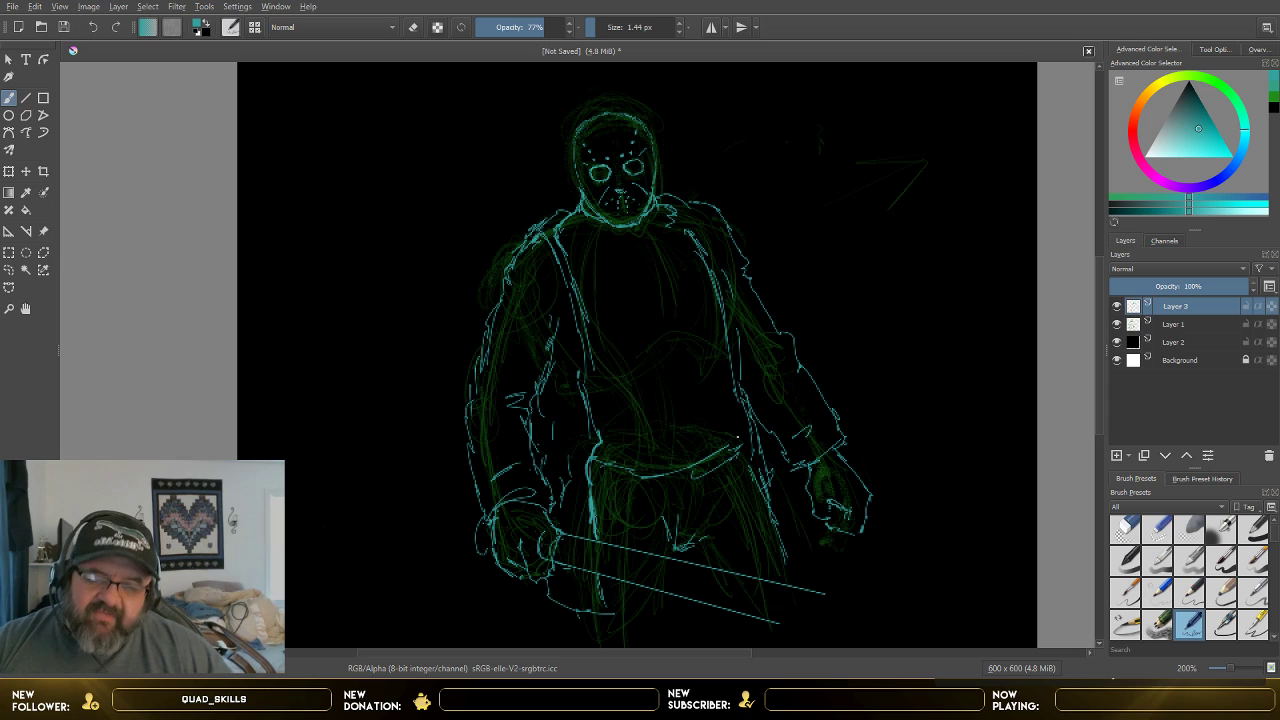
mouse_move(560, 346)
mouse_down()
mouse_move(550, 320)
mouse_move(484, 344)
mouse_move(475, 388)
mouse_up()
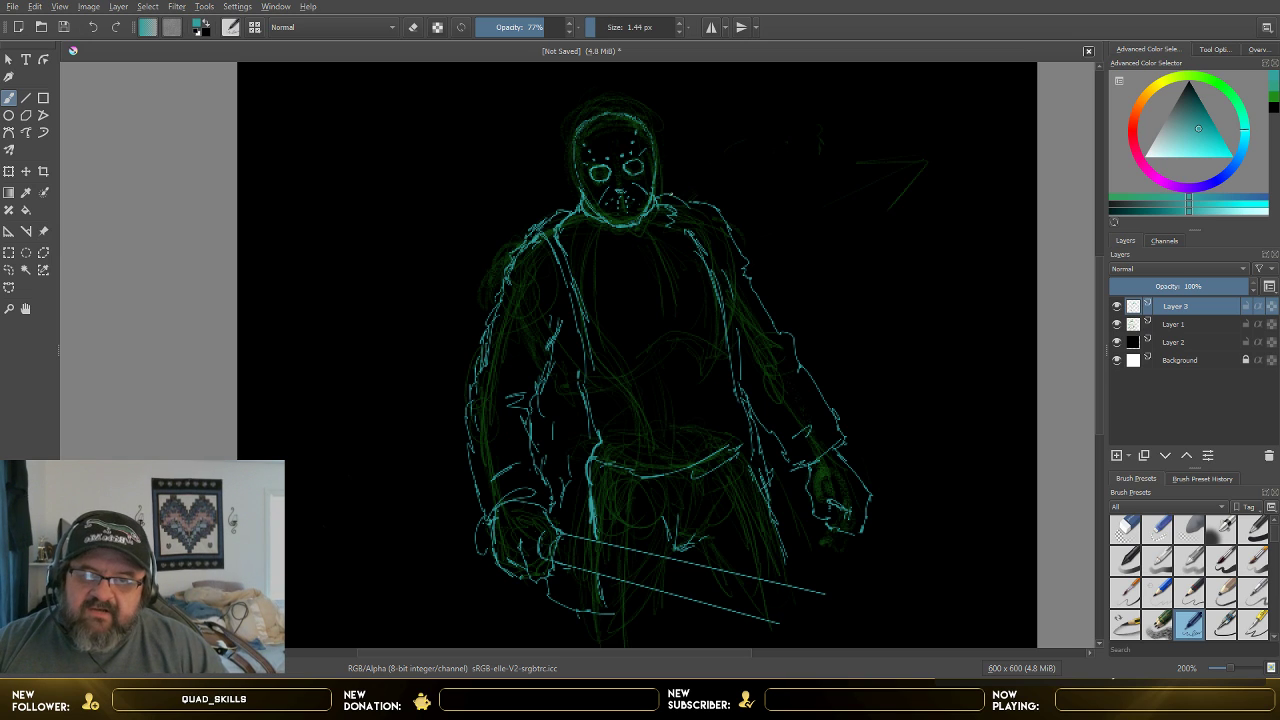
drag(668, 224, 734, 300)
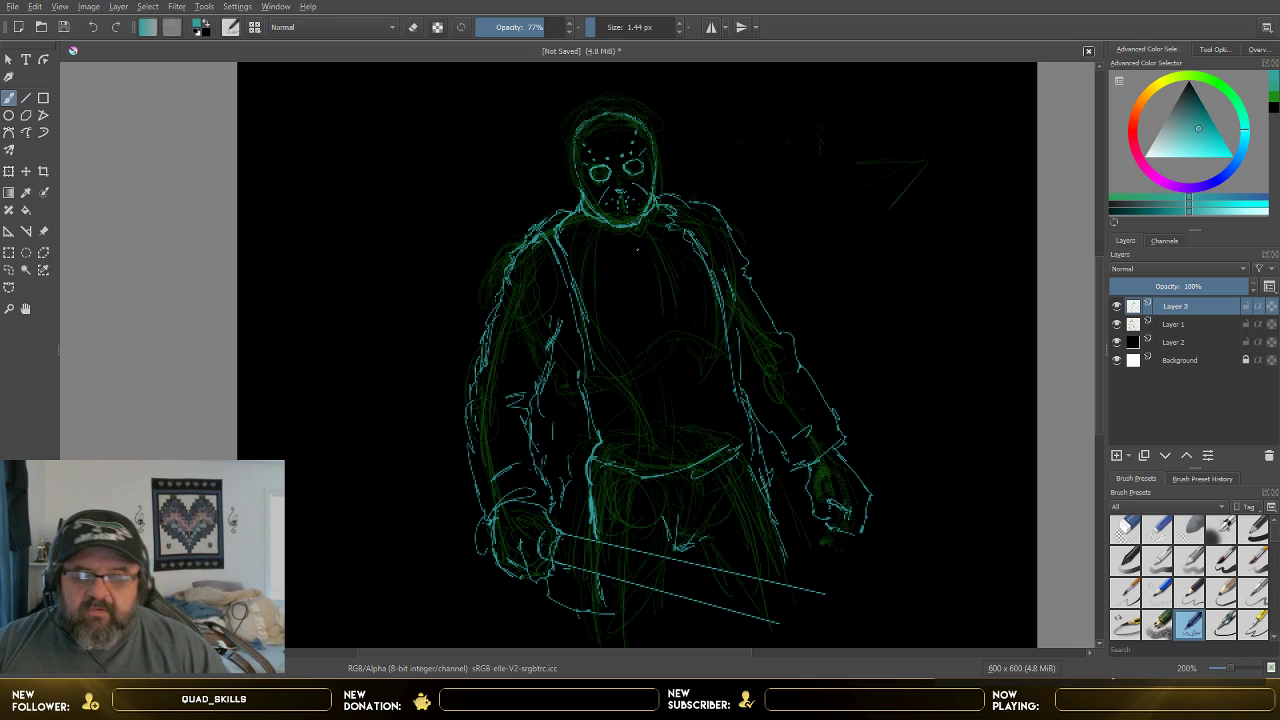
- Sketch short shirt fold lines across the chest and belly, plus a curved hem line just above the waist
drag(649, 248, 671, 294)
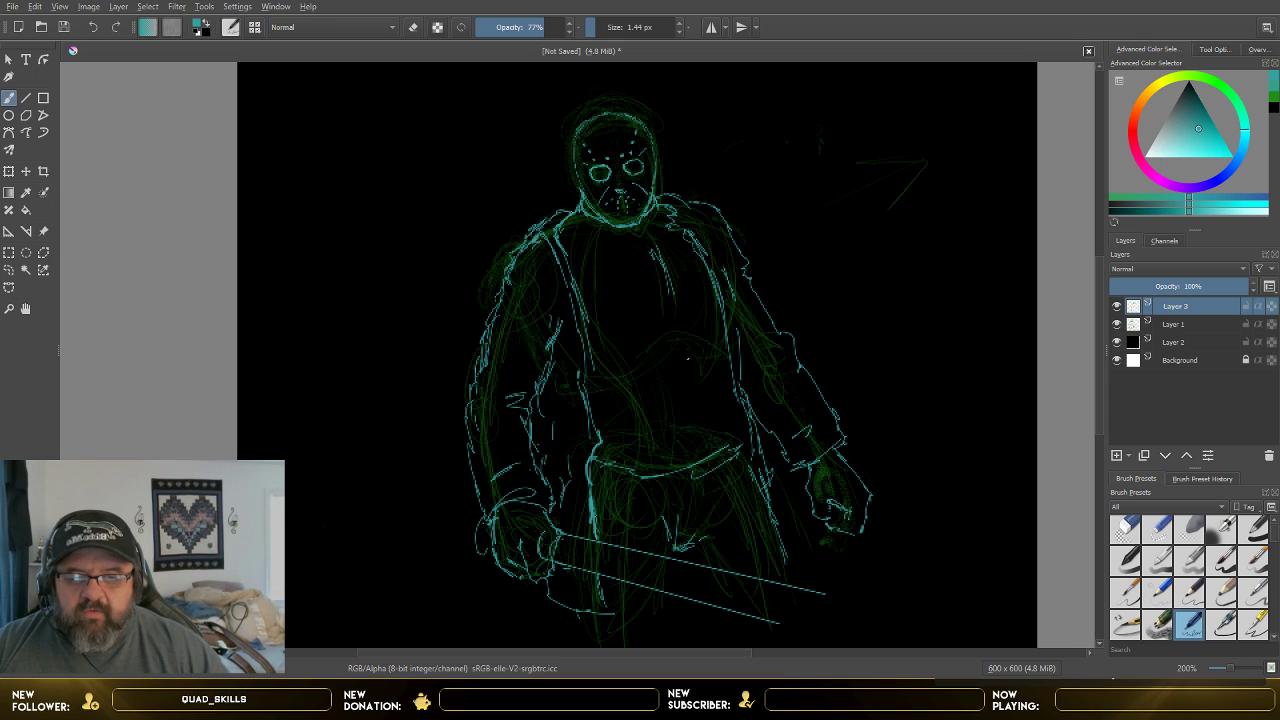
drag(687, 360, 685, 382)
mouse_move(623, 436)
mouse_down()
mouse_move(724, 416)
mouse_move(706, 398)
mouse_up()
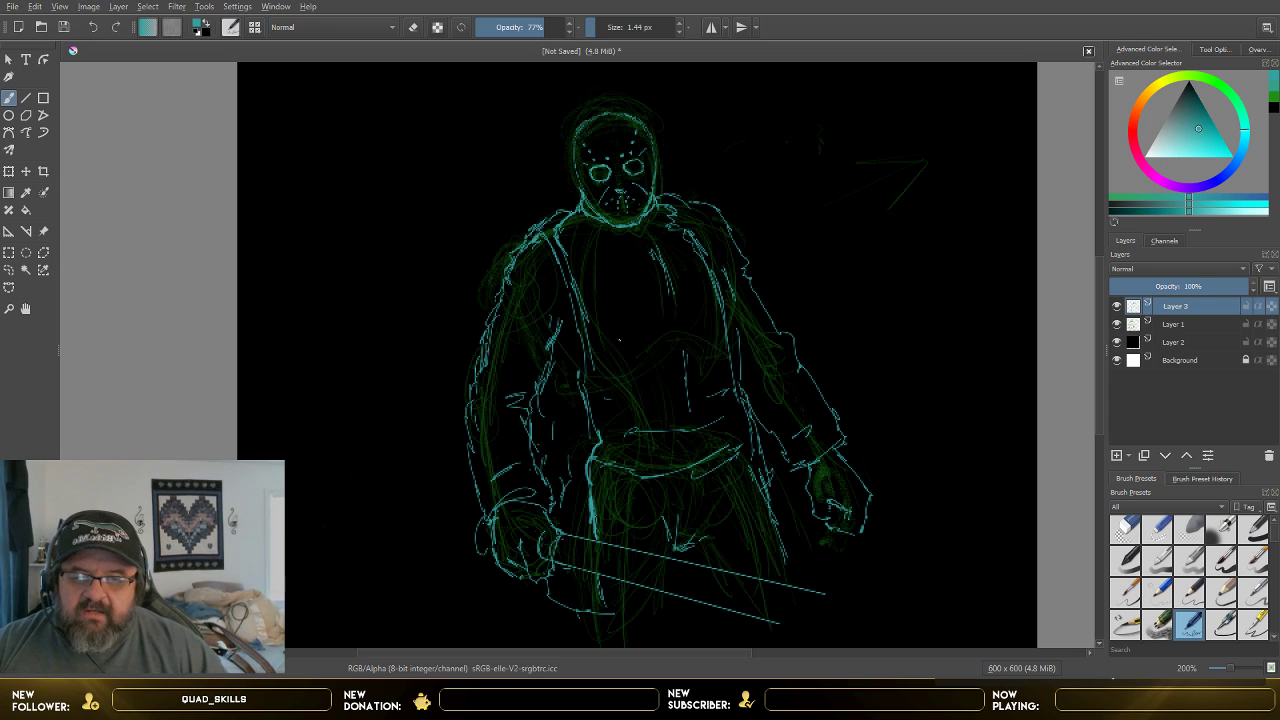
drag(626, 364, 666, 353)
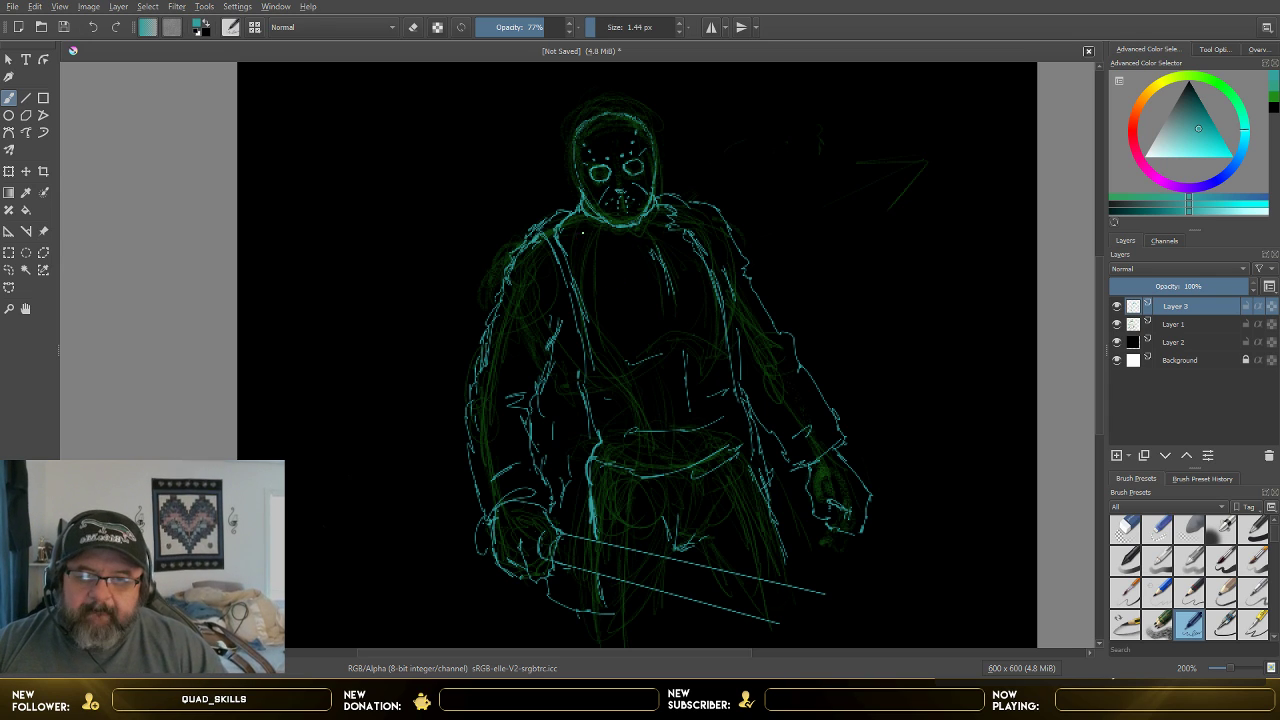
drag(583, 232, 637, 275)
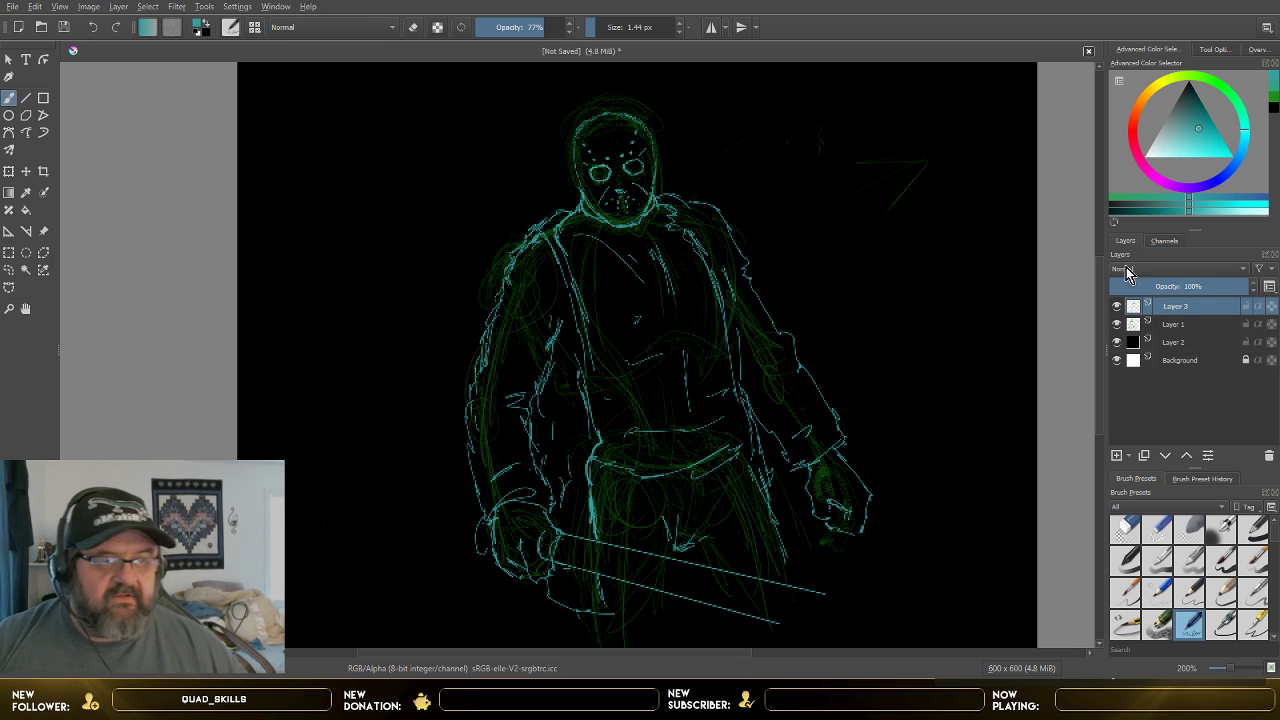
- Add a new layer at the top of the stack and fade the teal sketch on Layer 3 to 76% opacity
click(1118, 457)
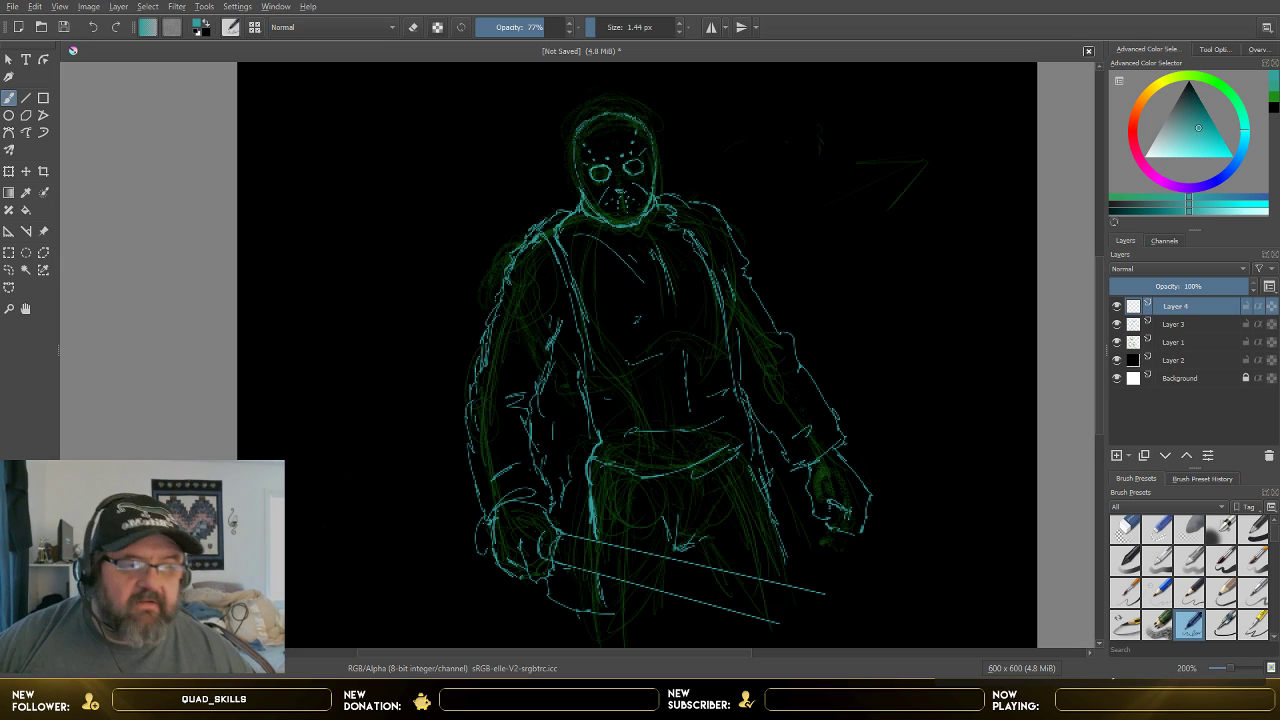
click(1192, 325)
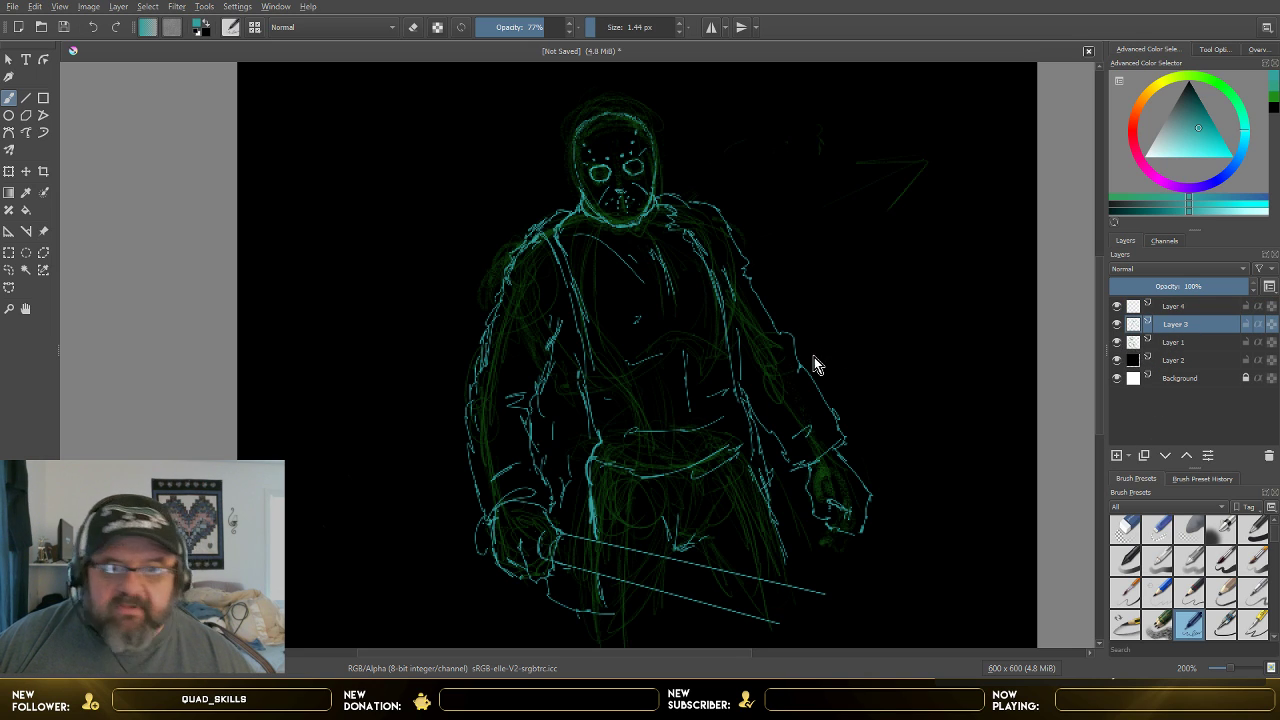
key(i)
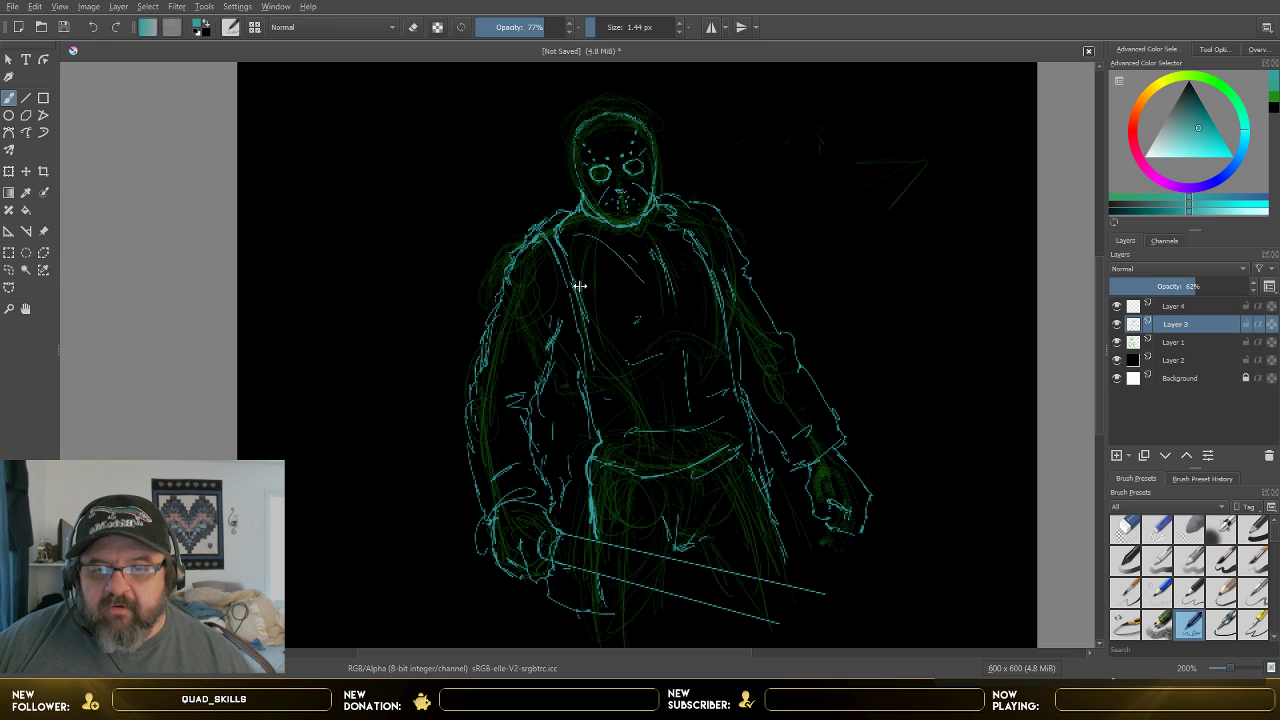
key(i)
key(i)
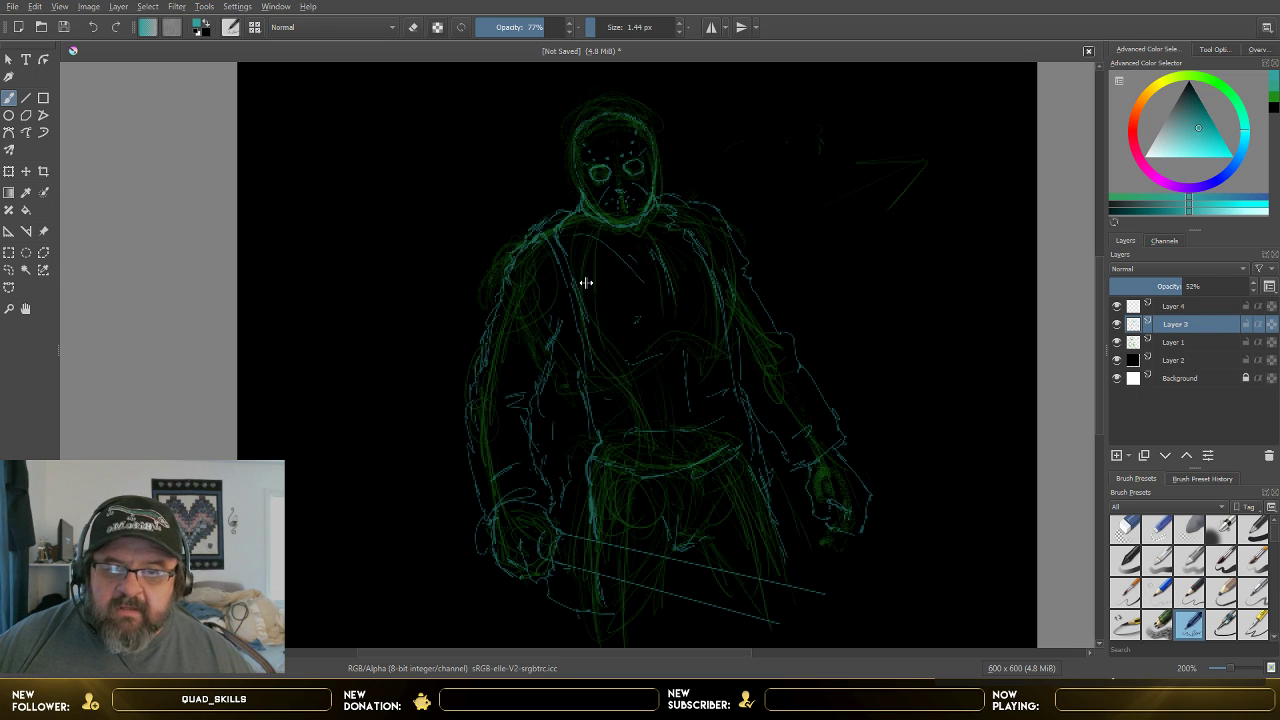
key(o)
key(o)
key(o)
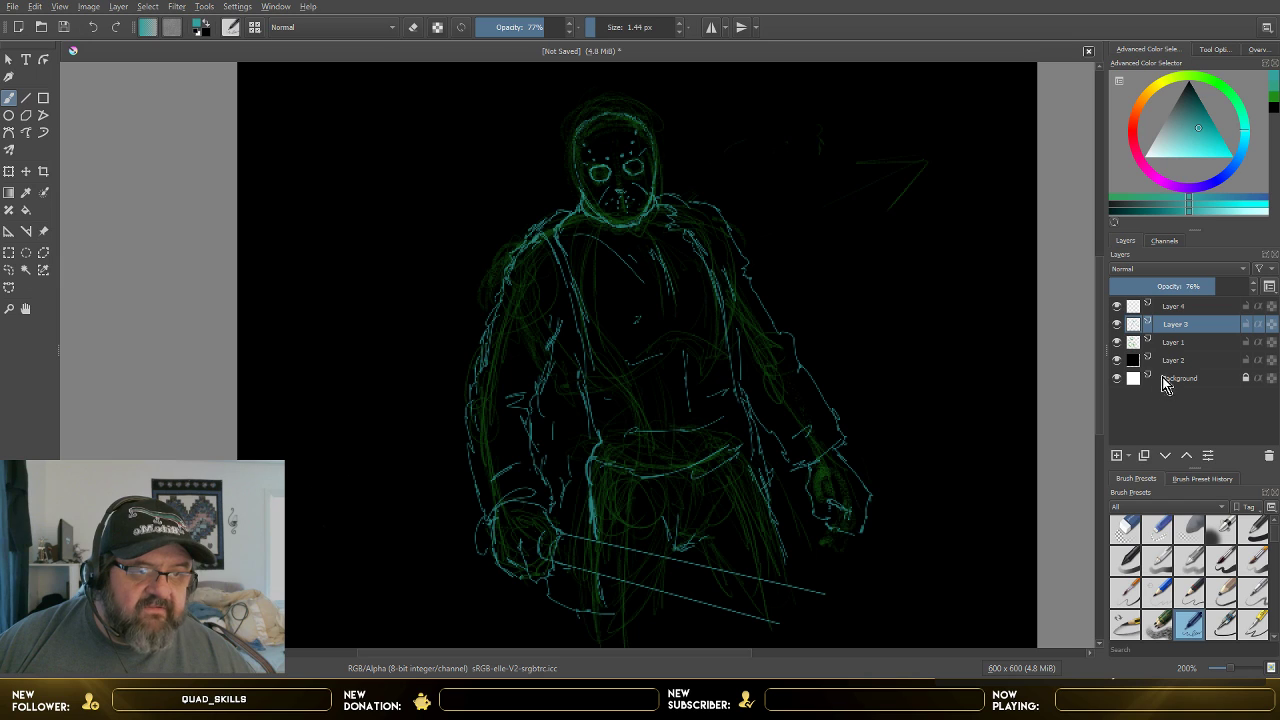
click(1162, 344)
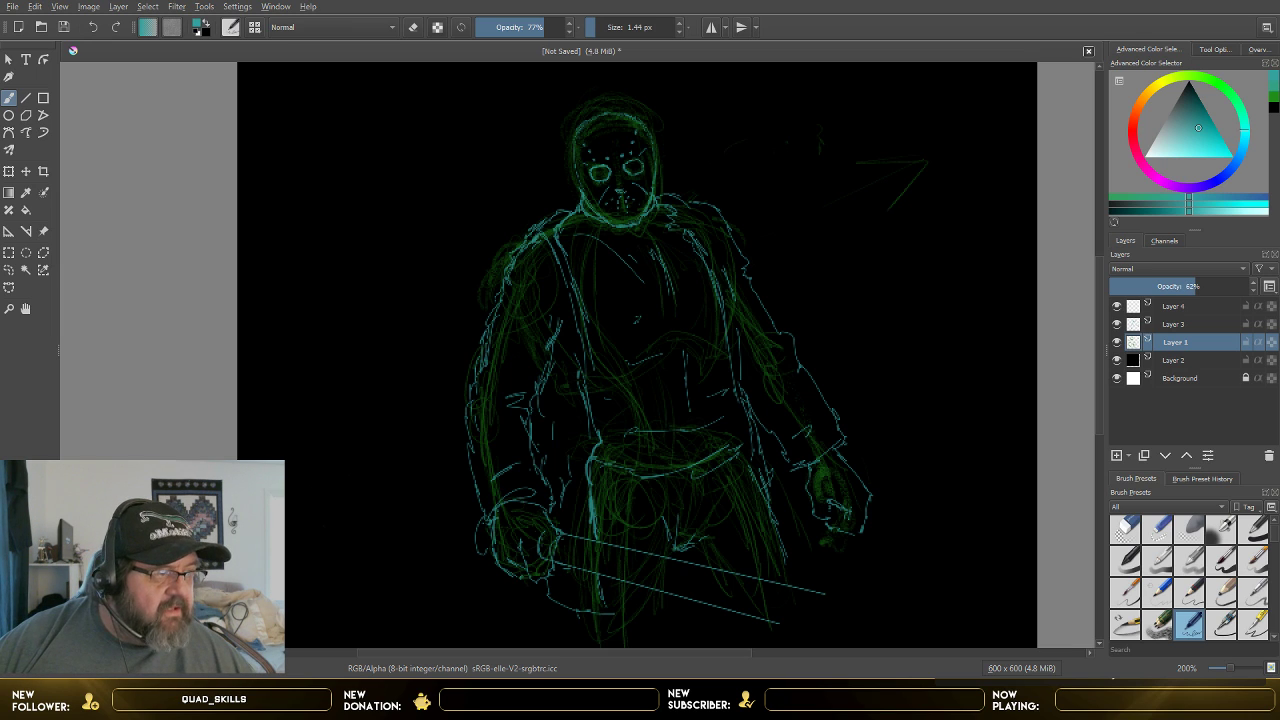
- Make the empty top layer active and choose the 110 px splatter brush from the Paint presets after browsing the Digital ones
click(1161, 308)
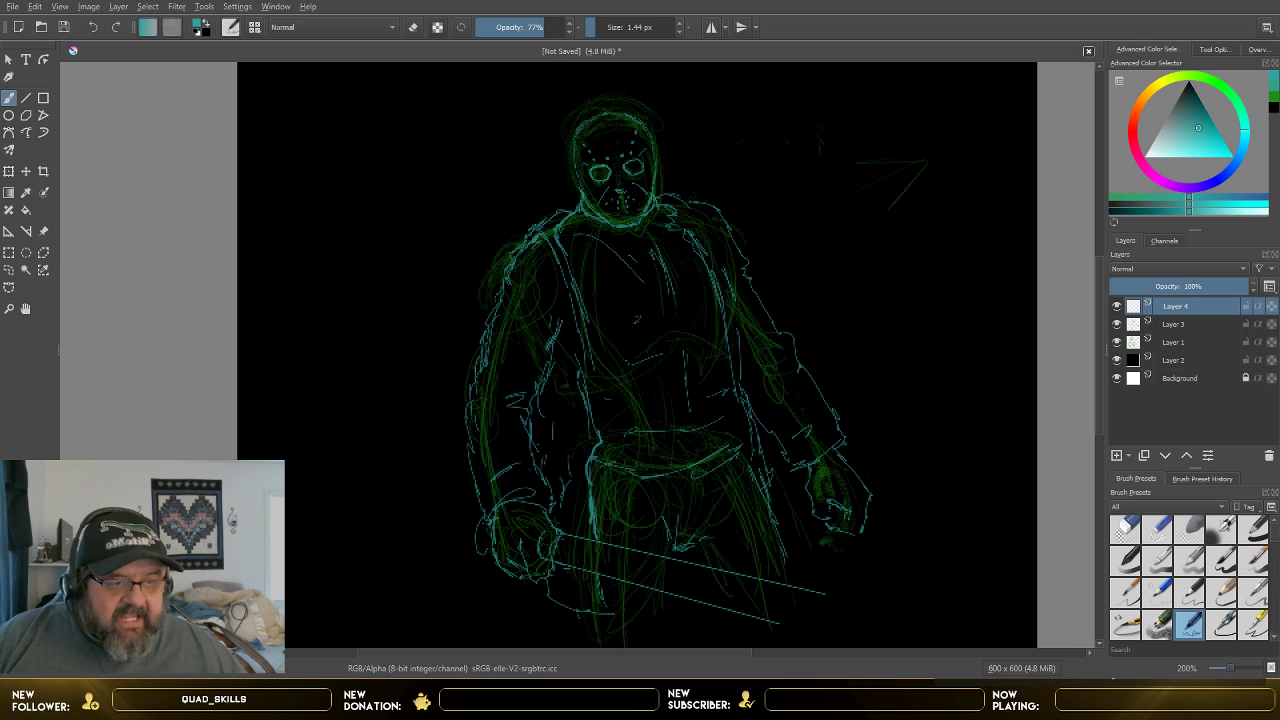
click(1205, 508)
click(1205, 521)
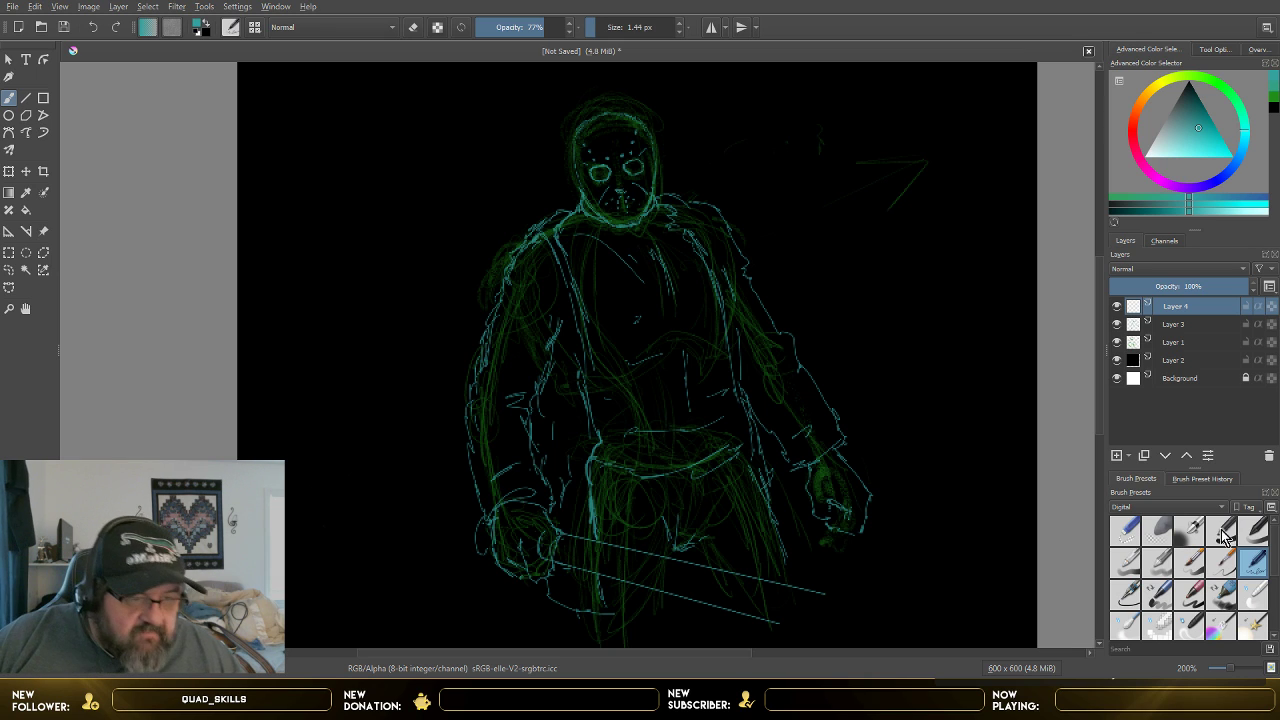
scroll(1207, 570, down, 4)
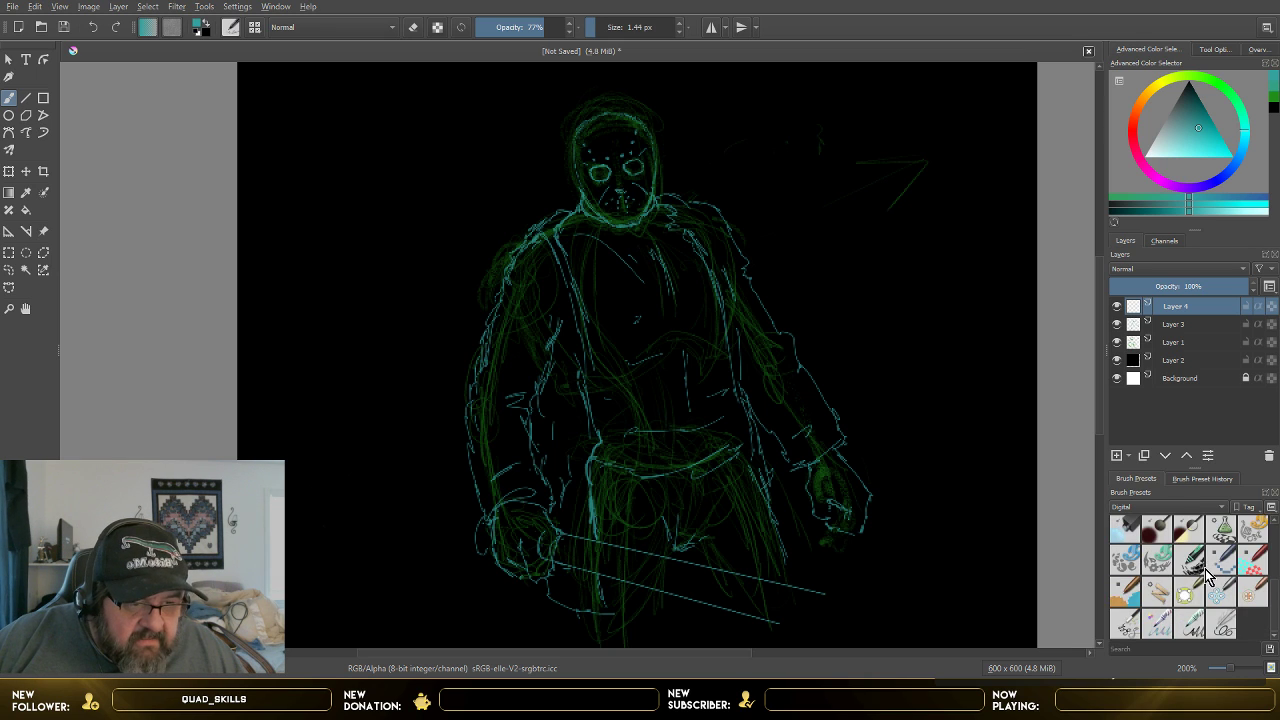
scroll(1207, 572, up, 4)
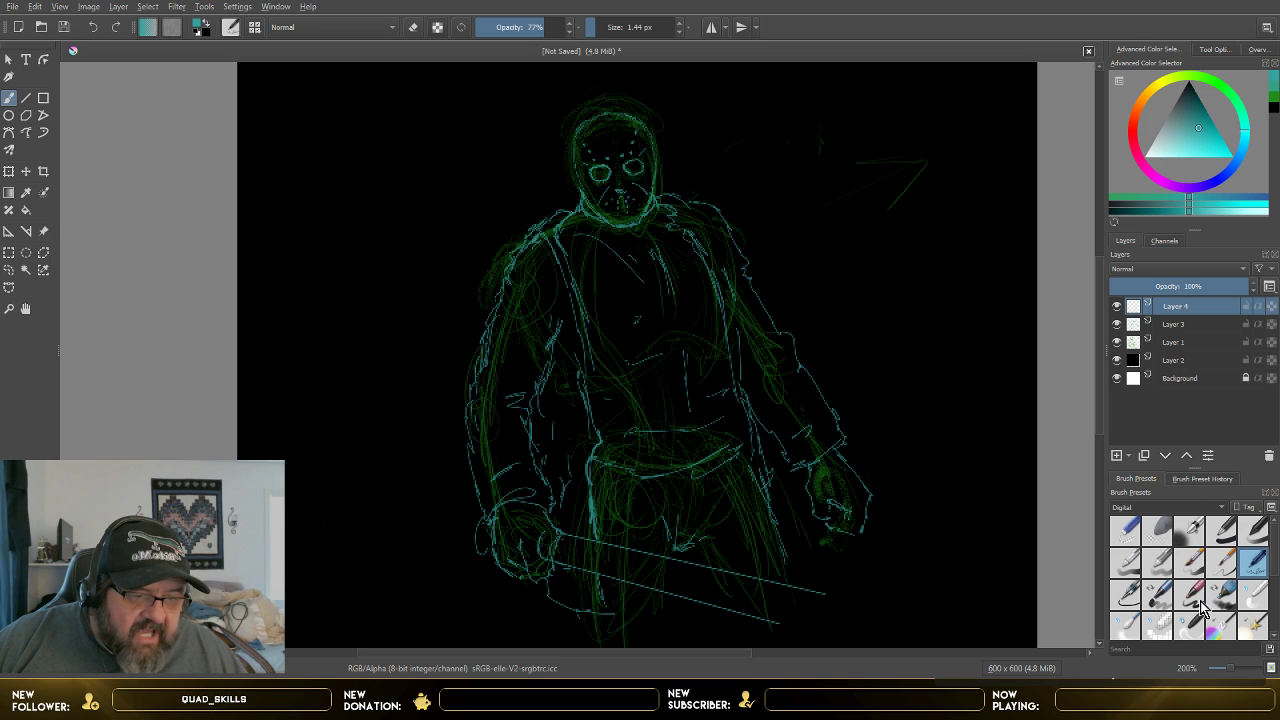
key(p)
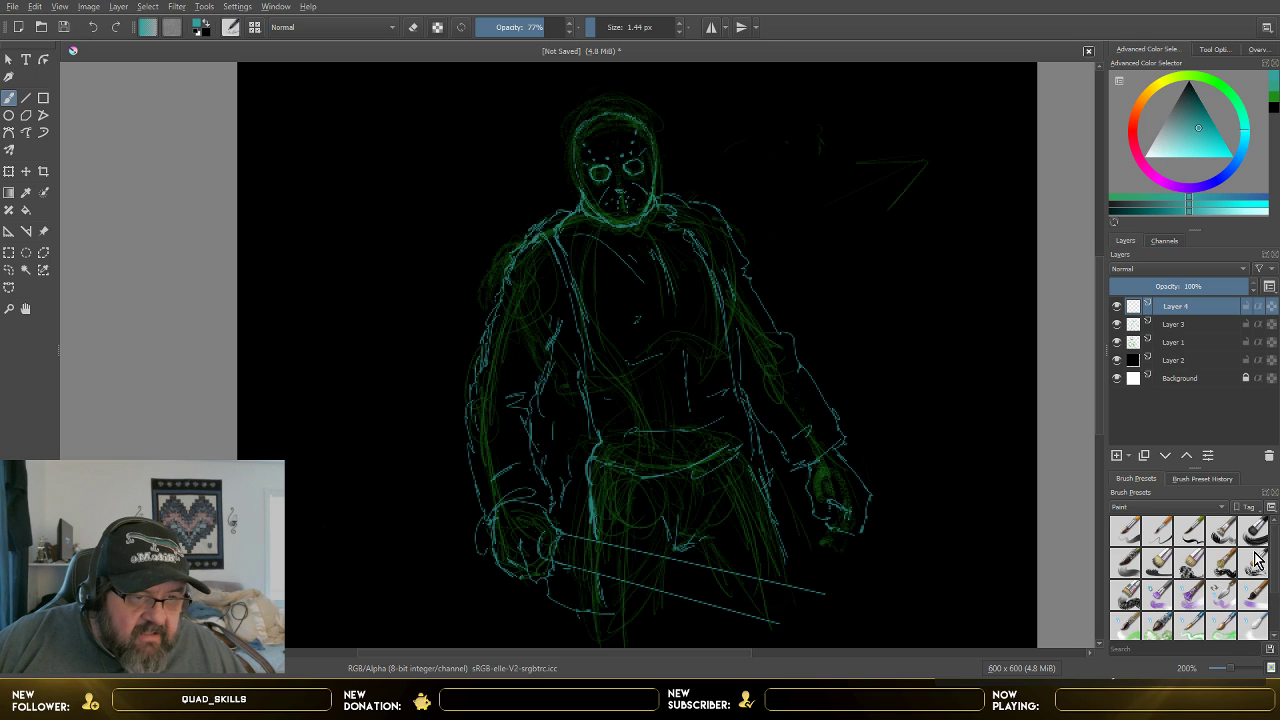
click(1124, 565)
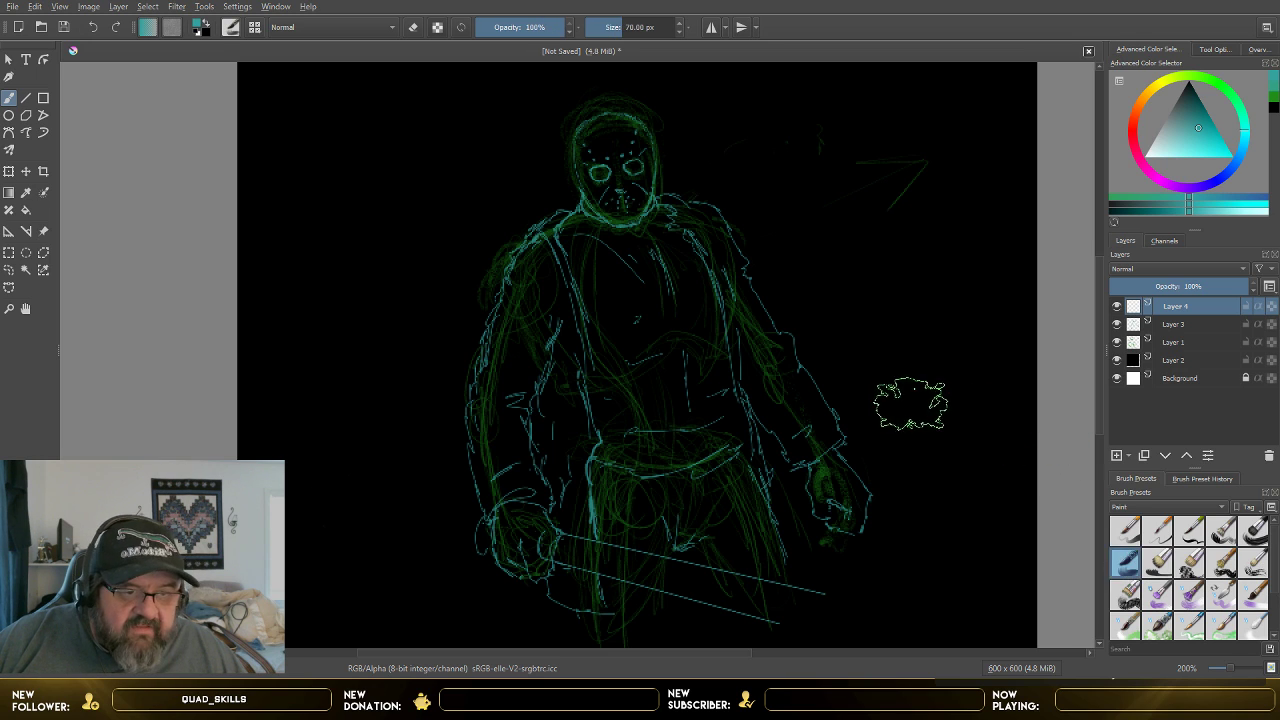
click(1253, 531)
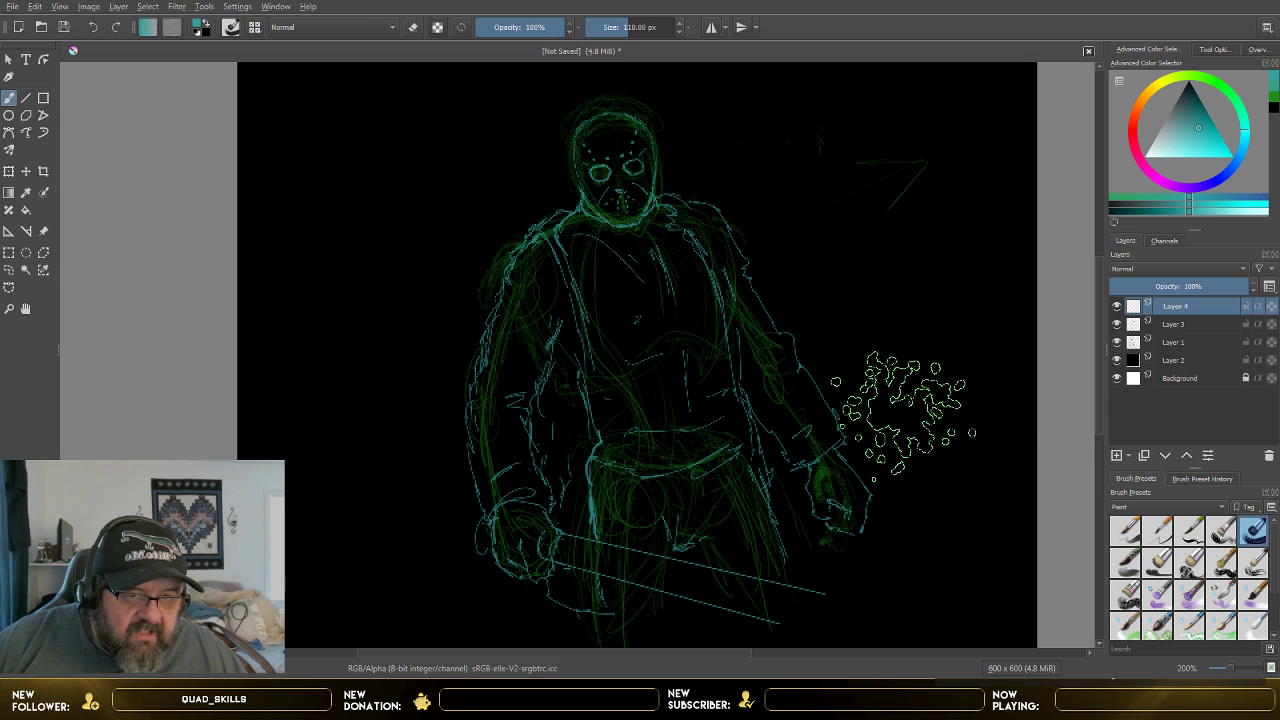
- Choose the 70 px bristle brush from the Paint presets and set it to 32% opacity and 7.48 px size for work on the head
click(1221, 535)
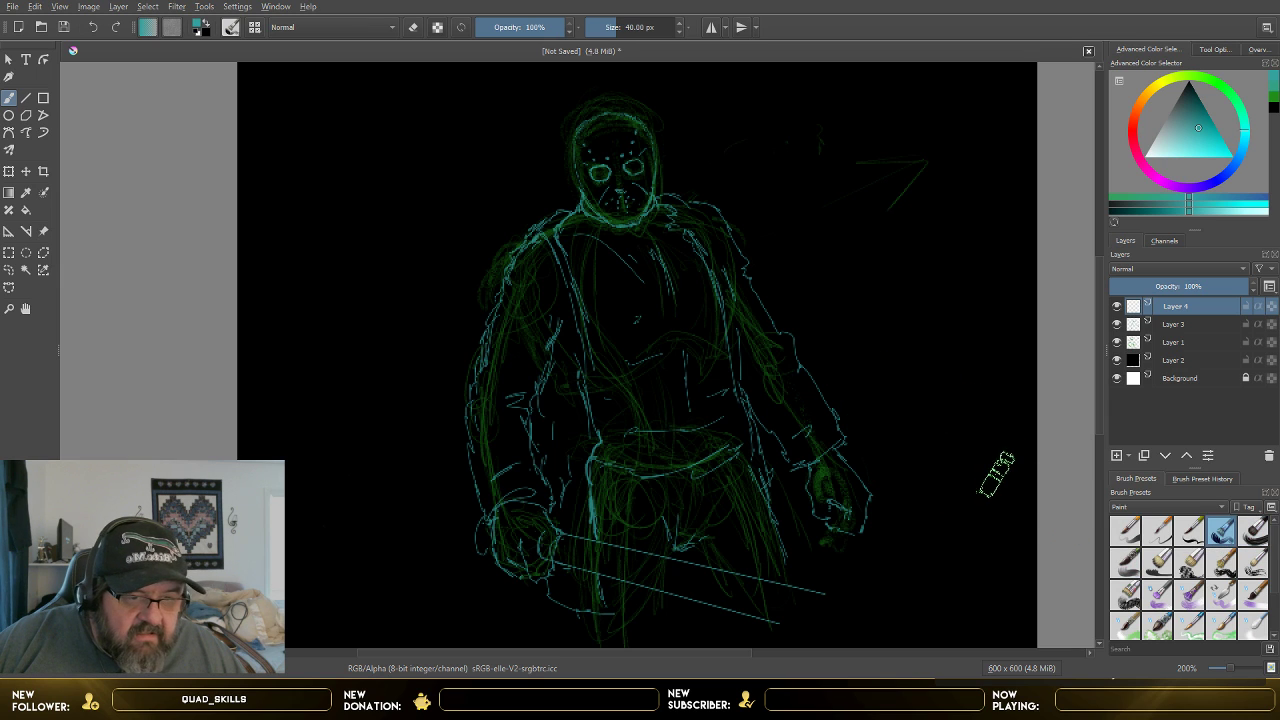
click(1137, 570)
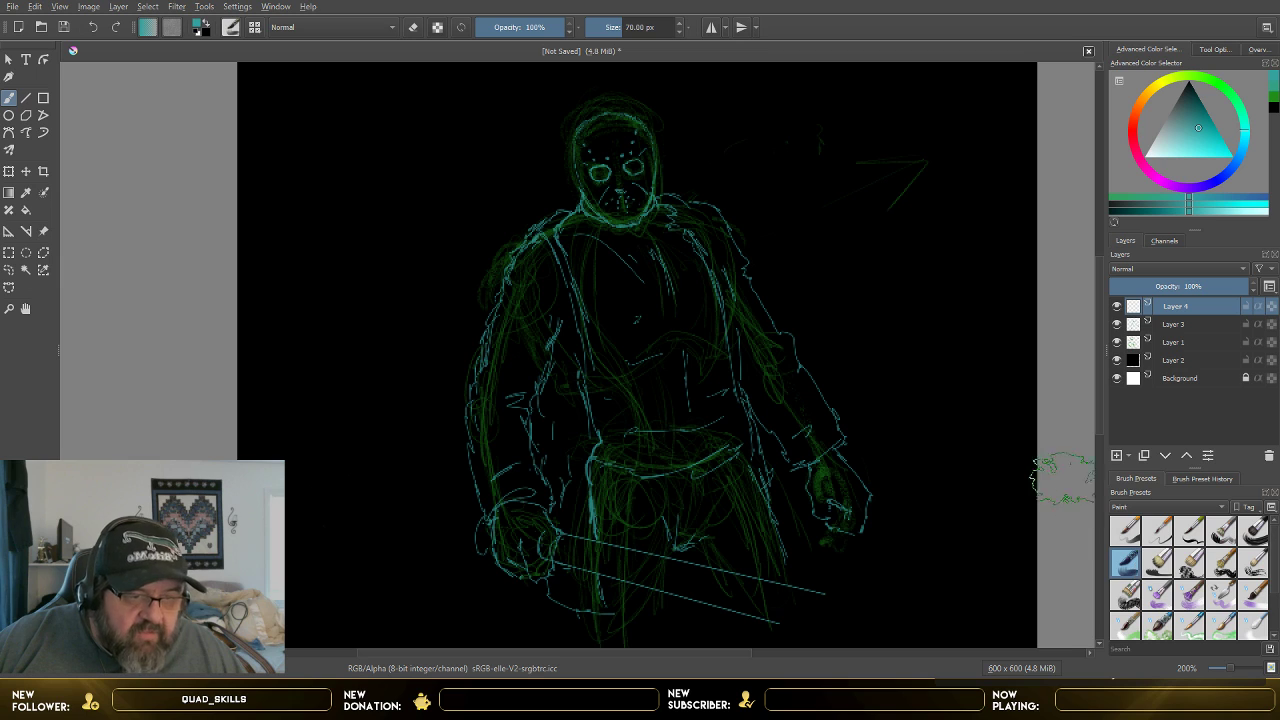
drag(615, 30, 607, 30)
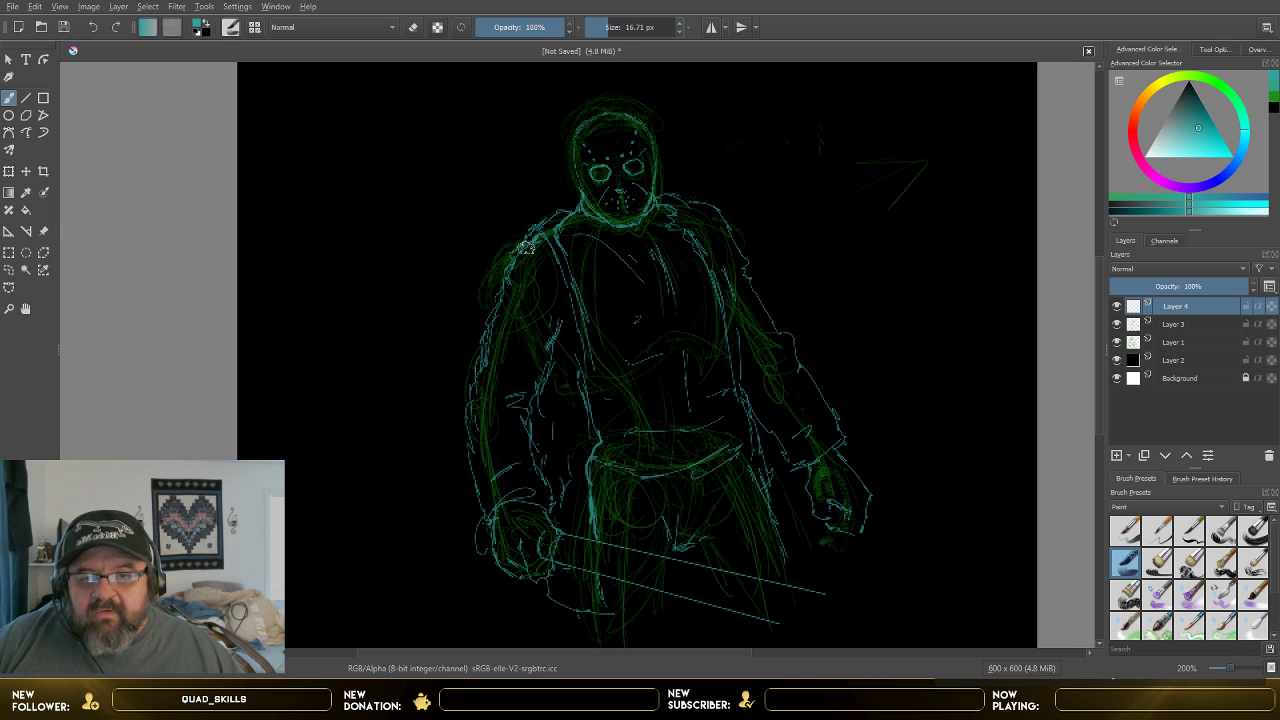
right_click(530, 27)
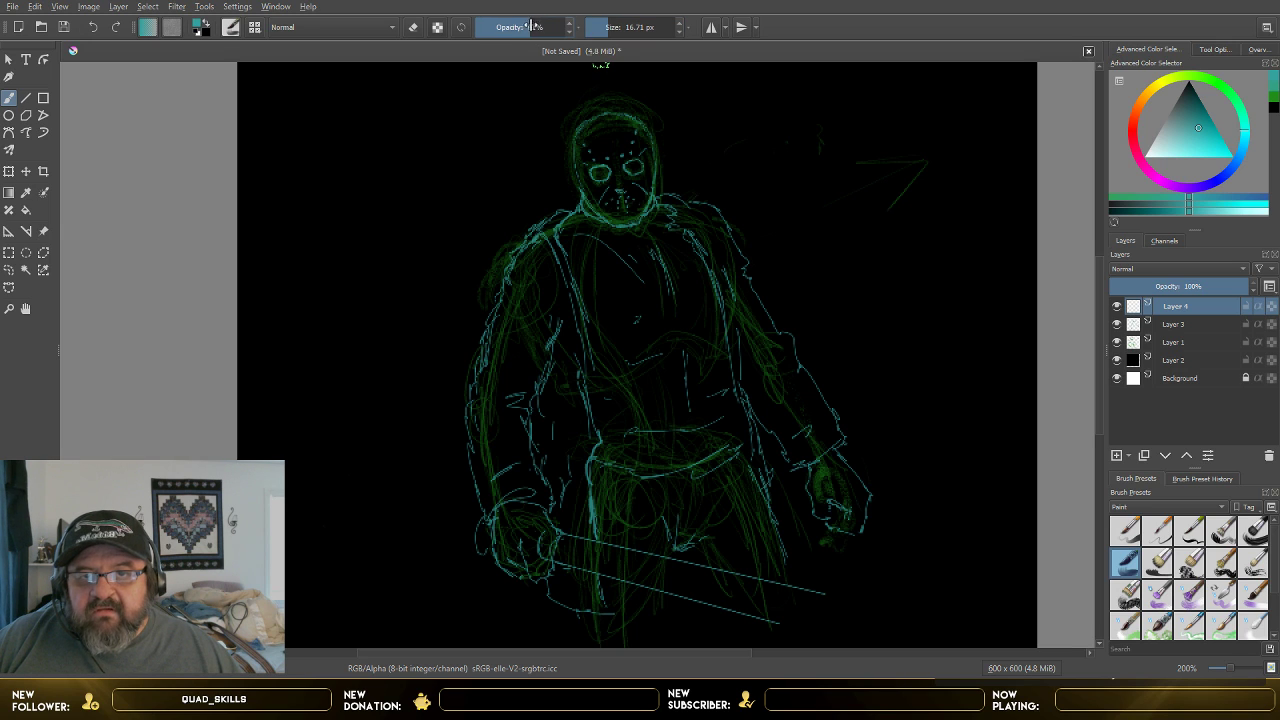
key(Return)
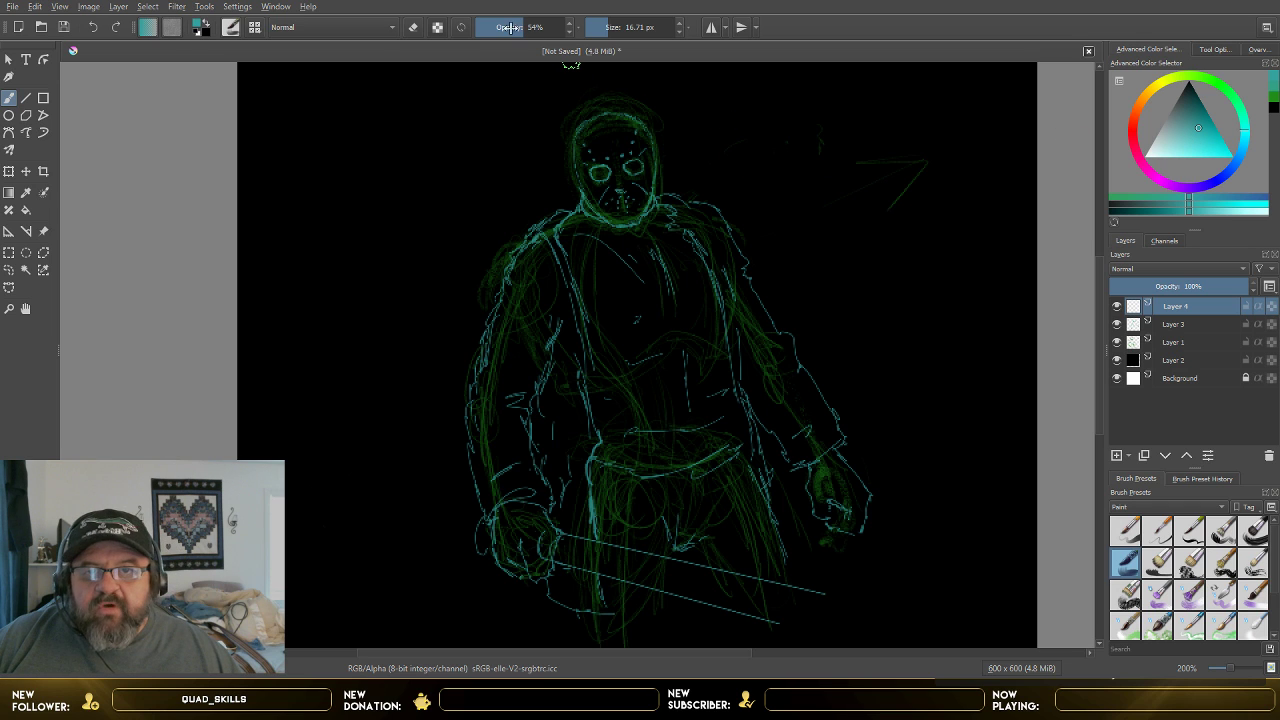
drag(510, 27, 516, 27)
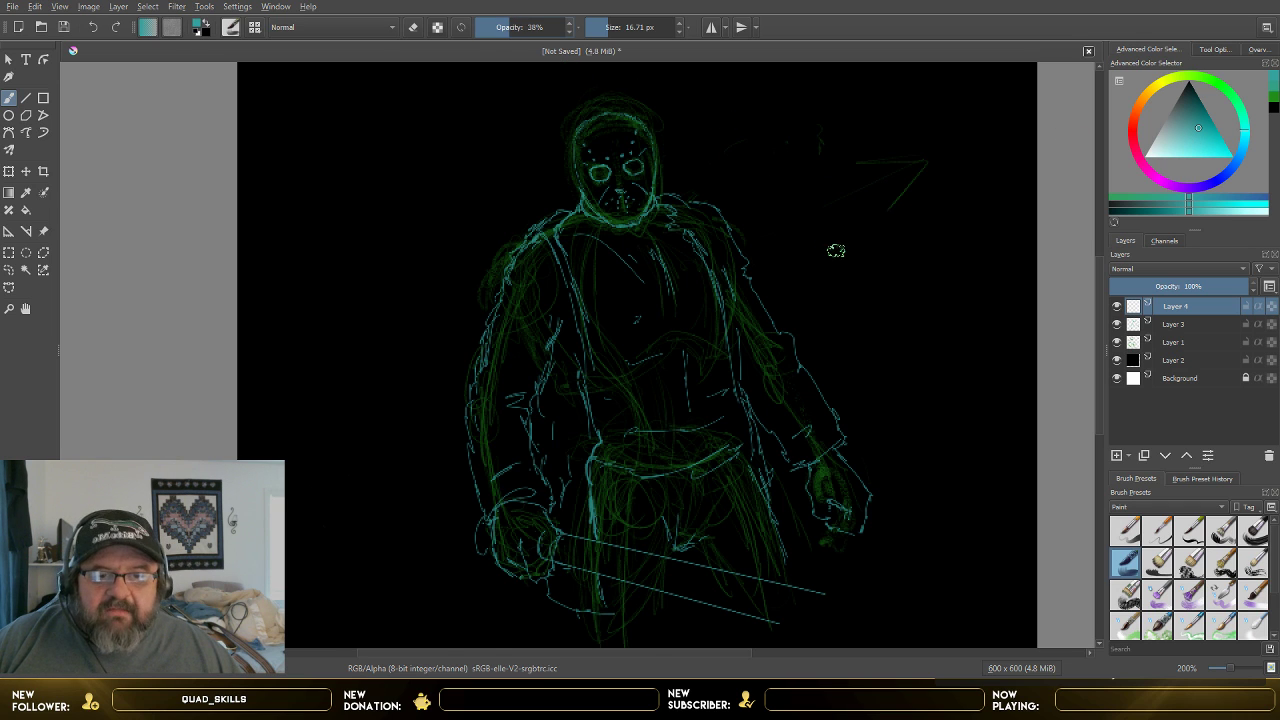
scroll(834, 248, up, 2)
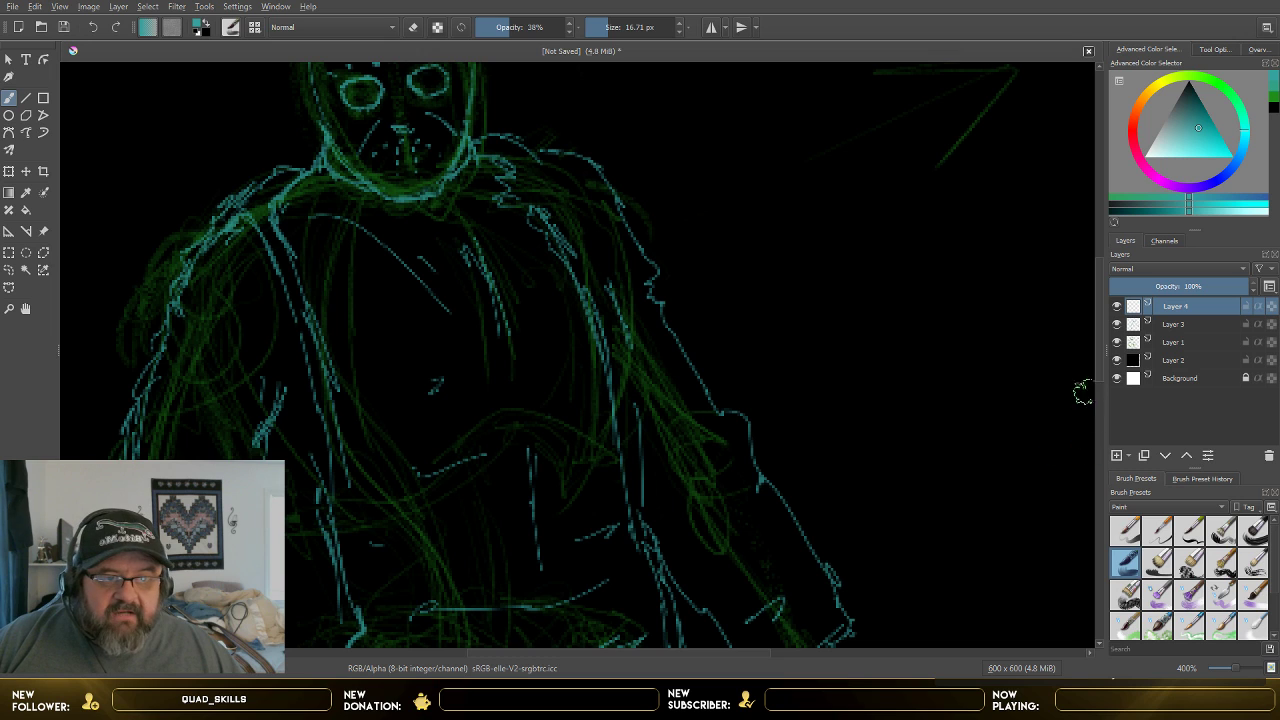
drag(1100, 380, 1100, 350)
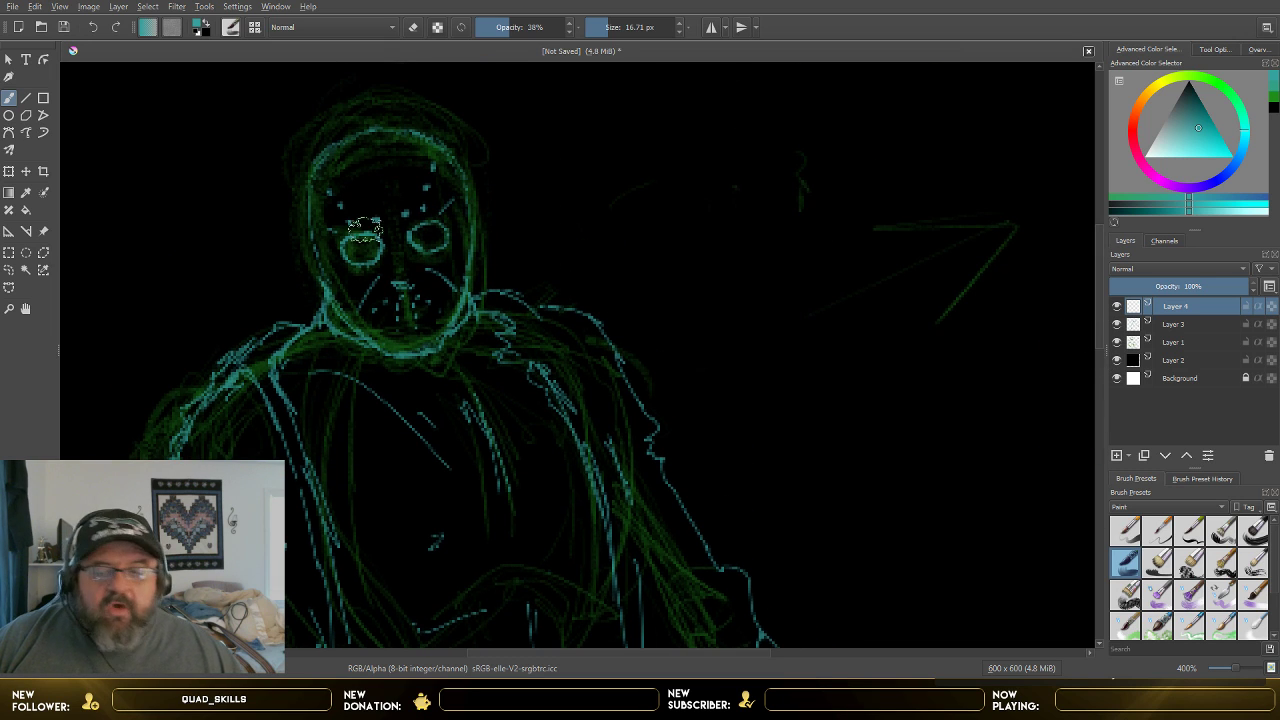
drag(509, 33, 506, 35)
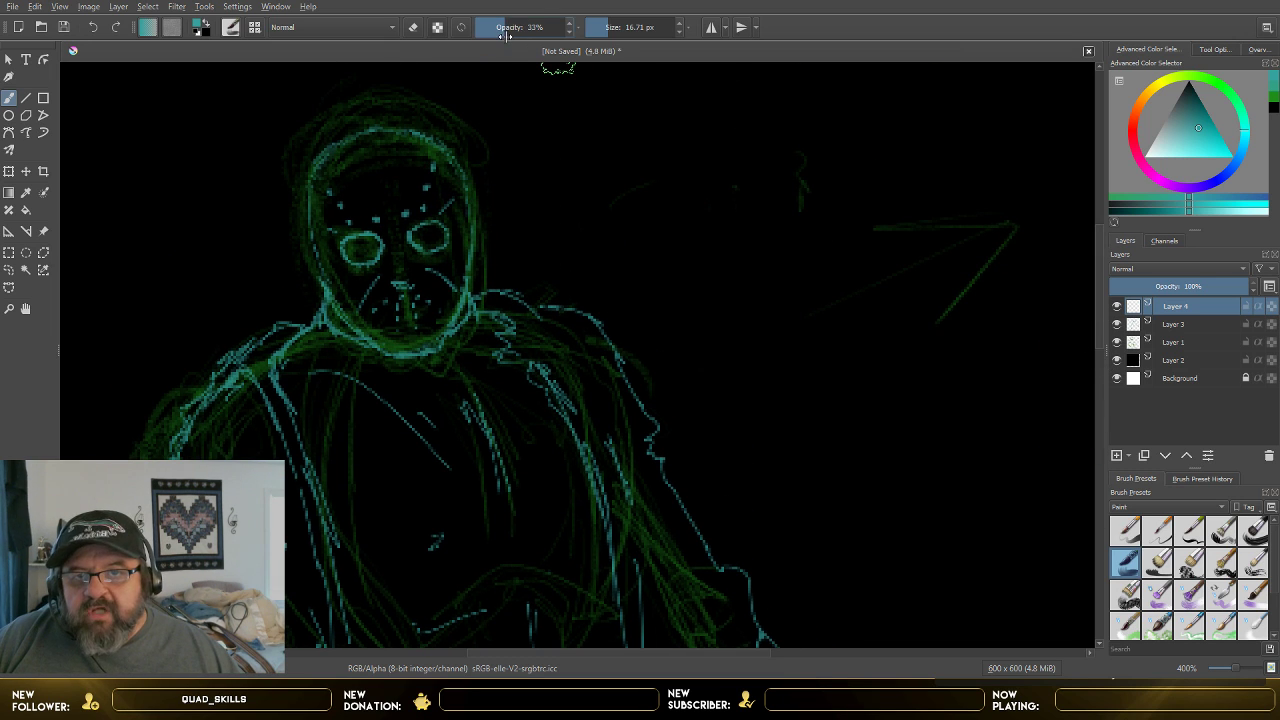
drag(610, 28, 600, 27)
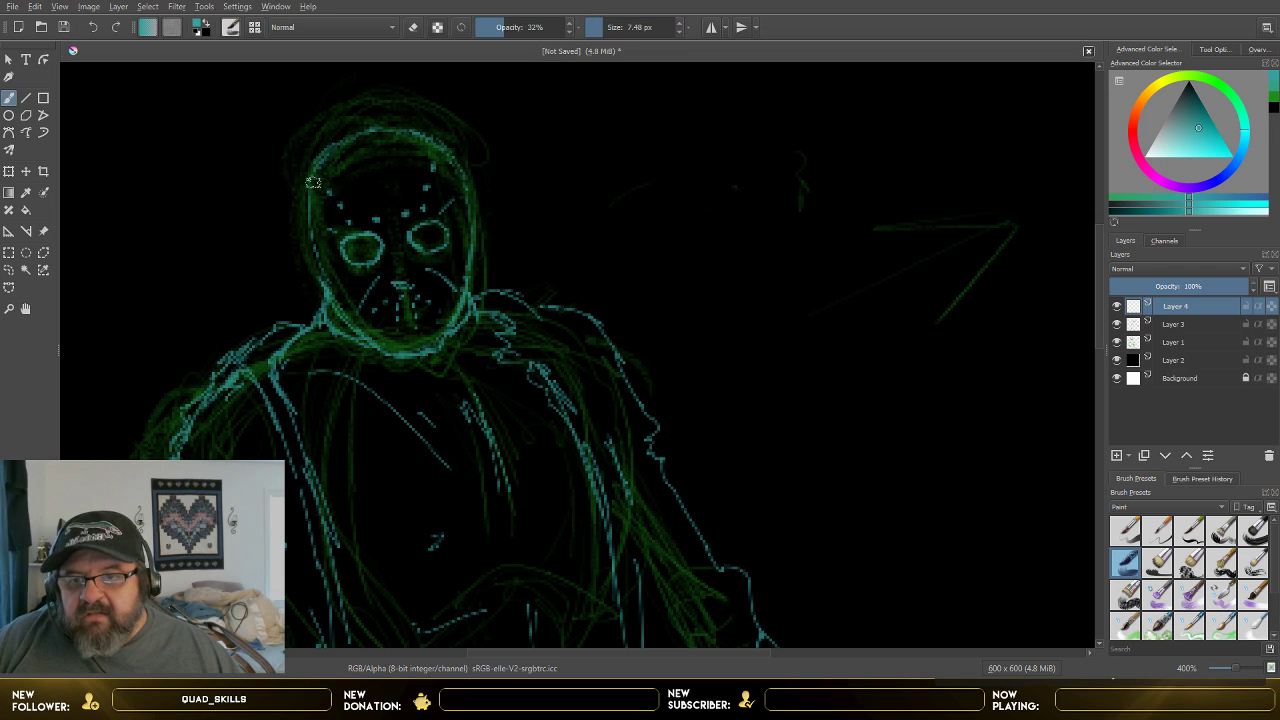
- Change the paint colour to a pale, greyish yellow bone tone for the hockey mask
click(1165, 85)
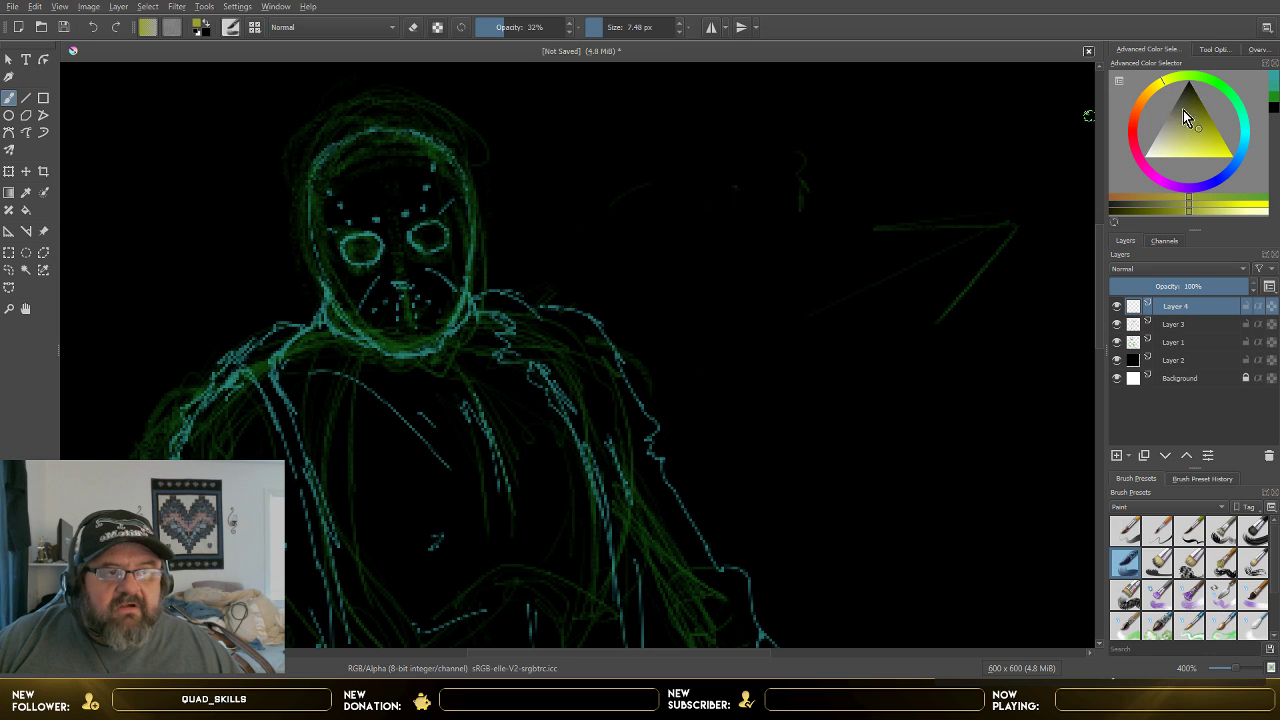
click(1197, 153)
click(1182, 148)
click(1175, 137)
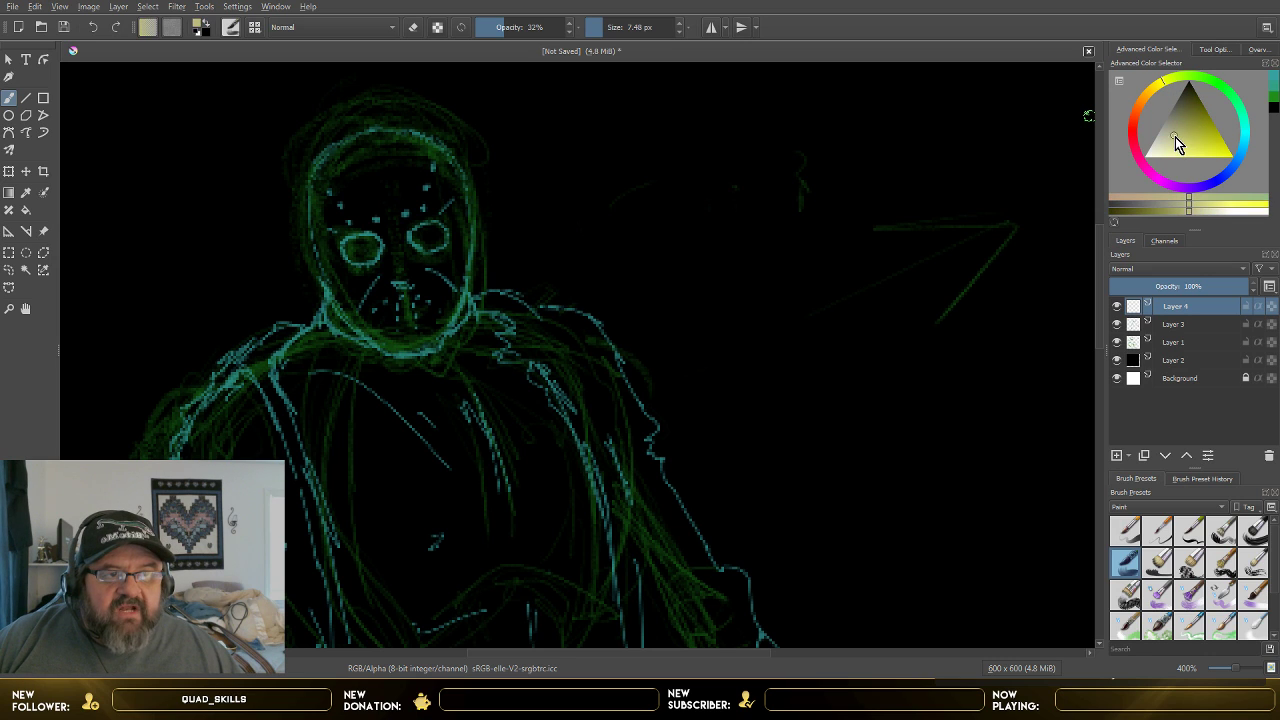
click(1172, 142)
click(1170, 138)
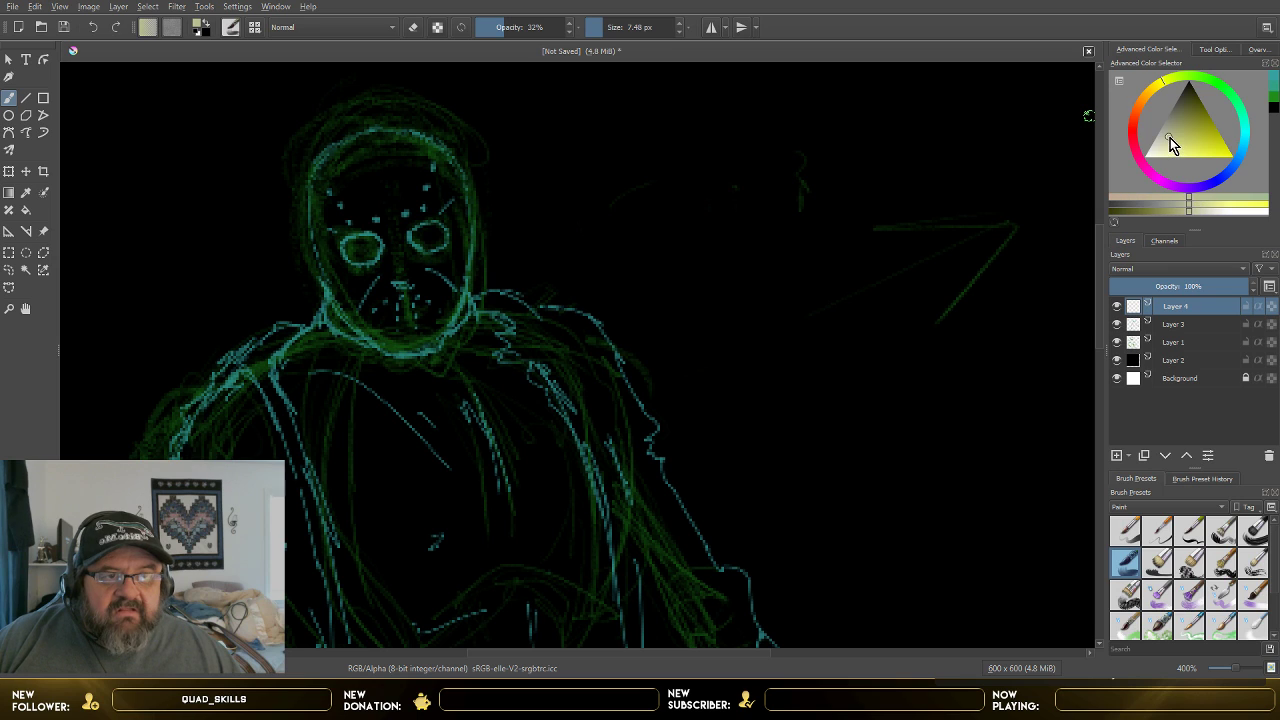
click(1166, 143)
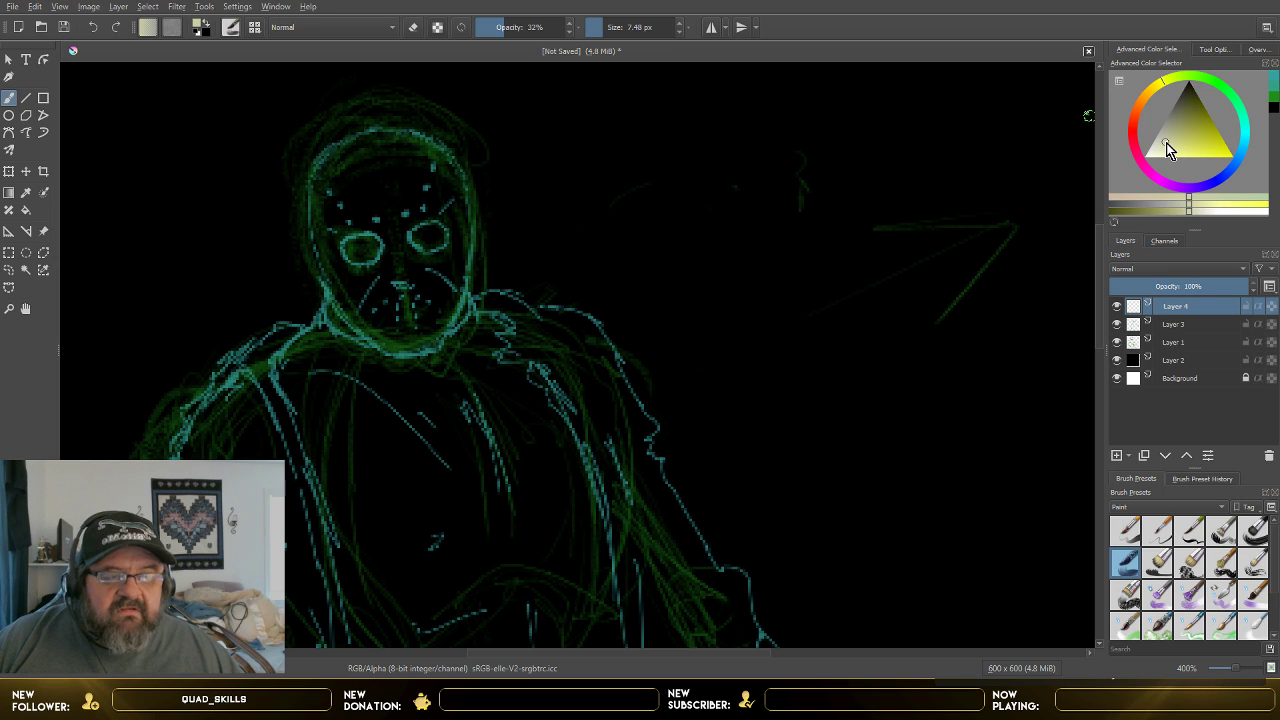
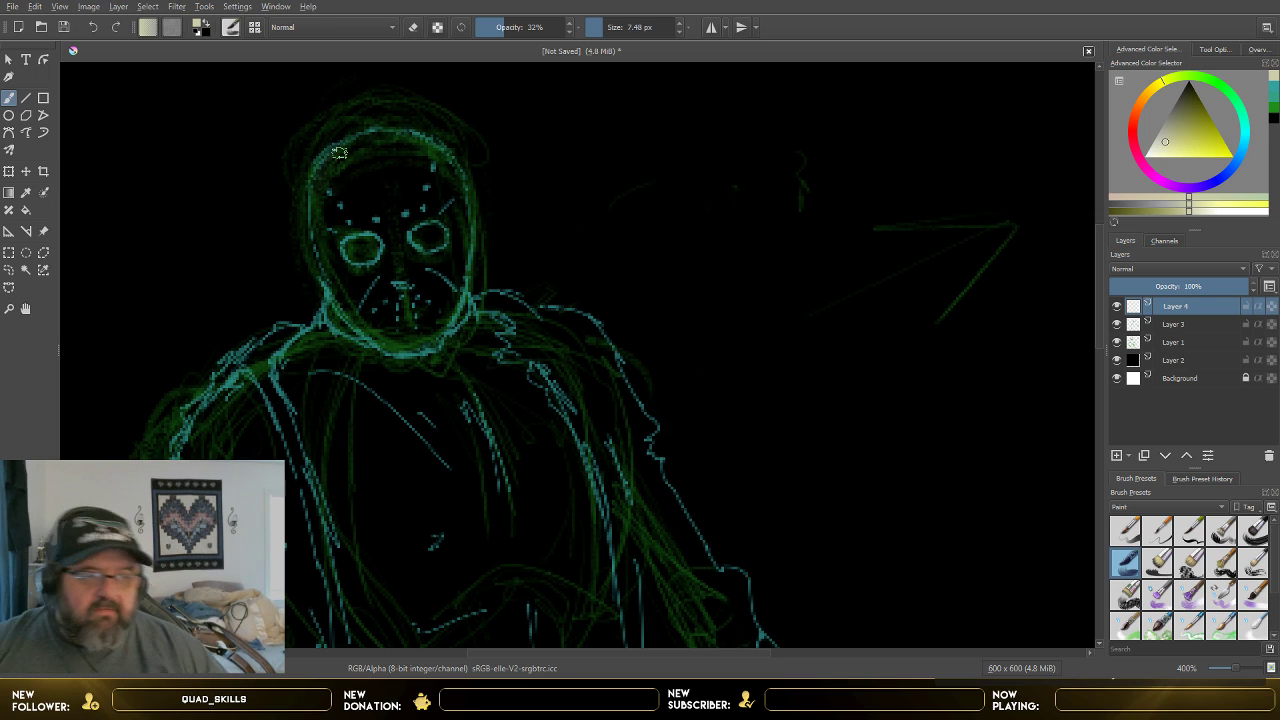
- Add a new layer at the top of the stack and set the brush opacity to 40% after a test stroke beside the figure
click(1118, 456)
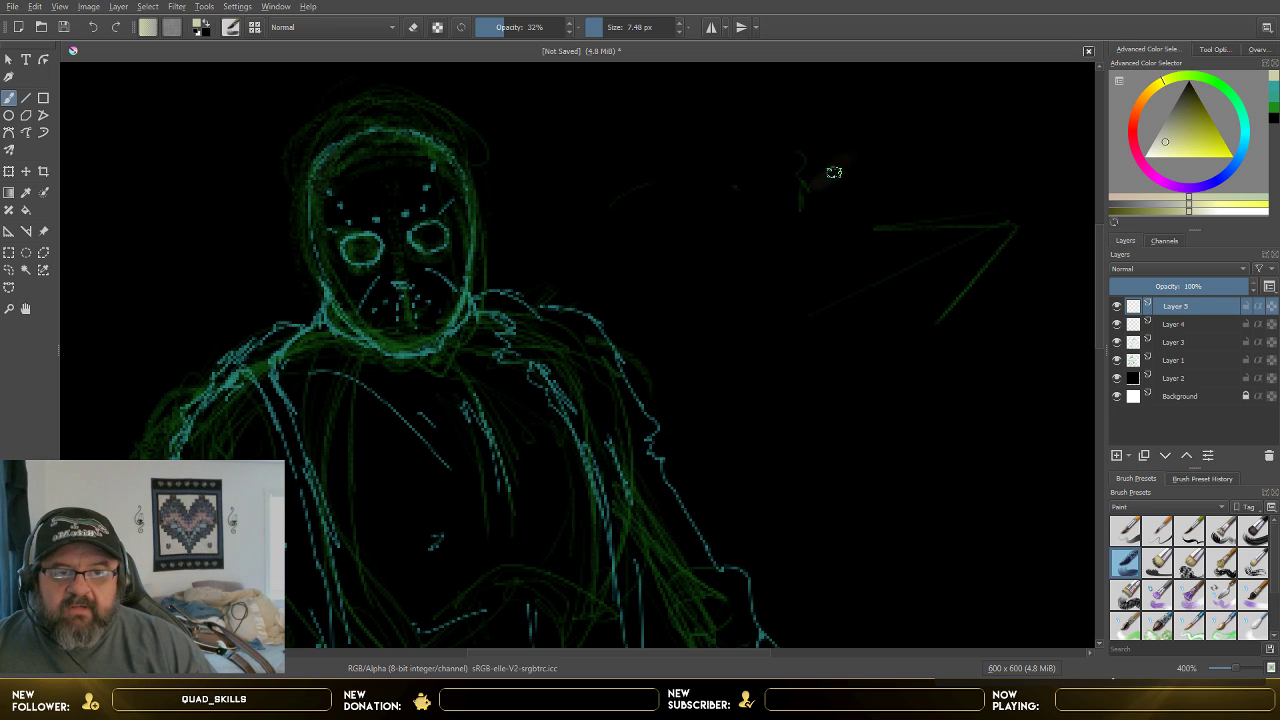
mouse_move(829, 170)
mouse_down()
mouse_move(837, 191)
mouse_move(851, 180)
mouse_up()
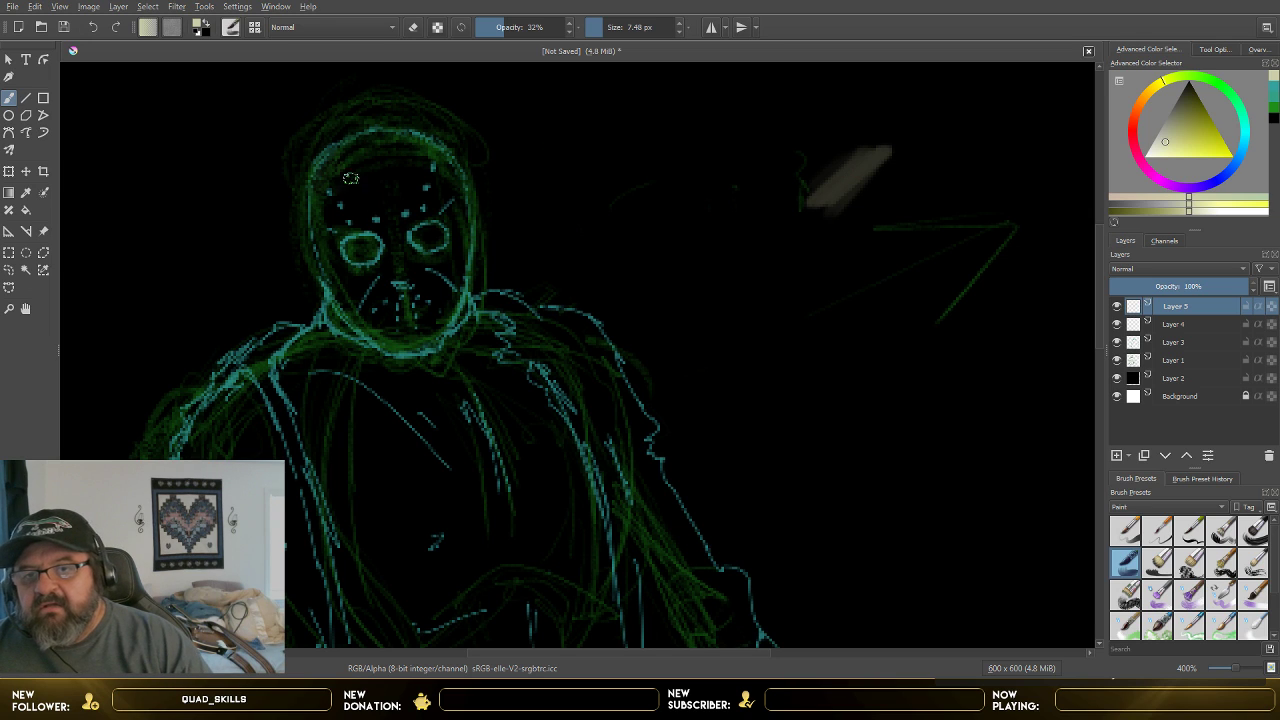
click(502, 27)
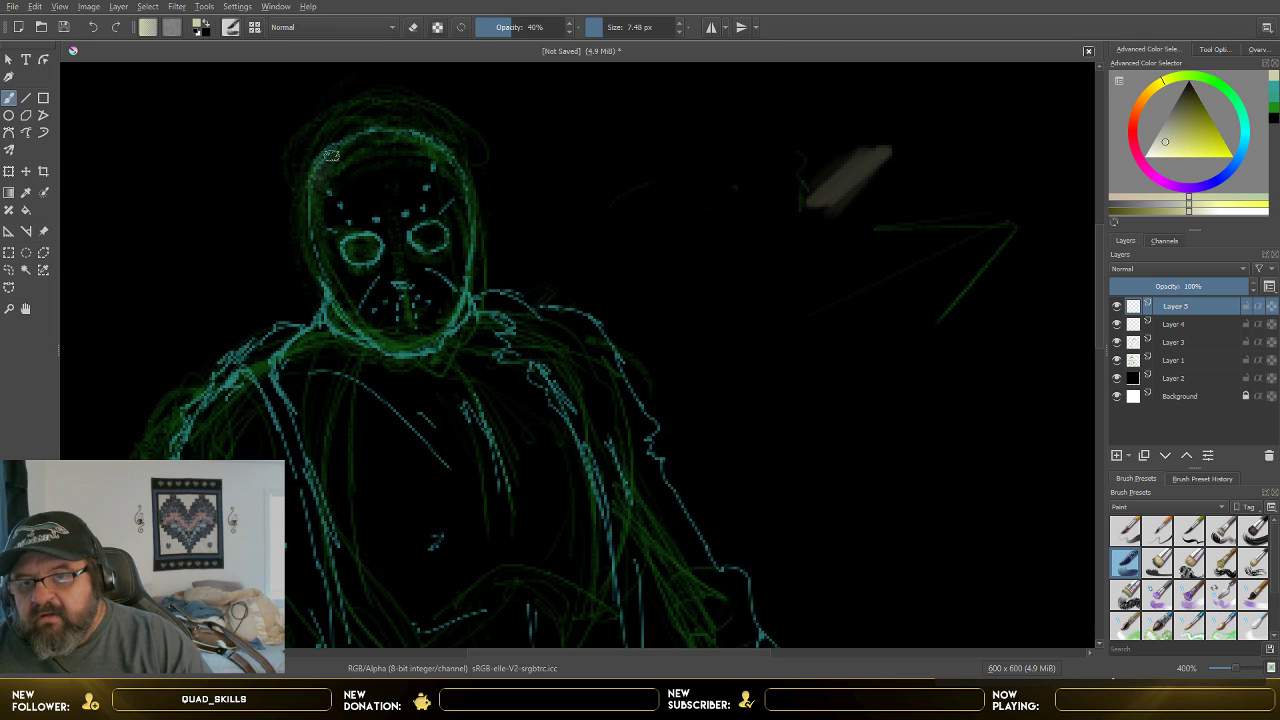
- Fill the hockey mask with layered bone-coloured strokes from forehead to chin, leaving both eye holes dark
mouse_move(321, 167)
mouse_down()
mouse_move(315, 228)
mouse_move(318, 193)
mouse_move(324, 253)
mouse_move(320, 242)
mouse_move(350, 308)
mouse_move(330, 268)
mouse_move(381, 346)
mouse_move(407, 353)
mouse_move(435, 338)
mouse_move(462, 220)
mouse_up()
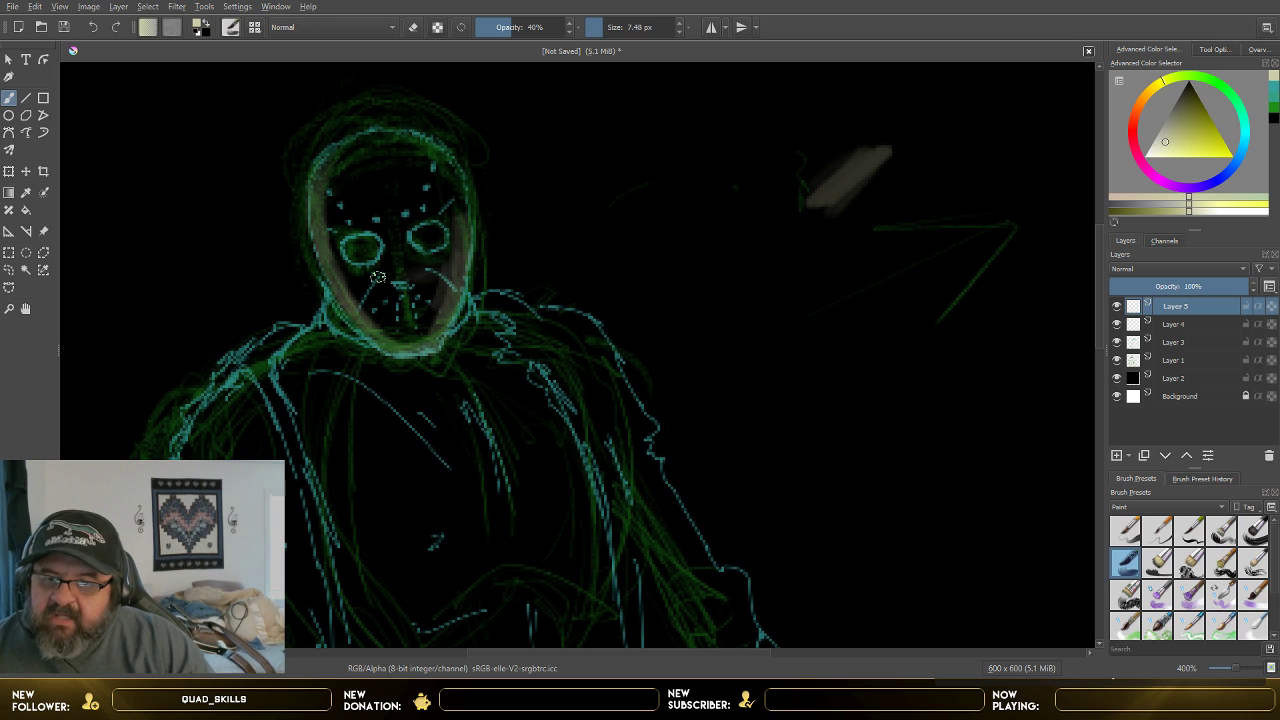
mouse_move(343, 275)
mouse_down()
mouse_move(382, 275)
mouse_move(373, 288)
mouse_move(385, 274)
mouse_move(391, 305)
mouse_move(422, 284)
mouse_move(418, 325)
mouse_move(440, 302)
mouse_move(394, 343)
mouse_move(367, 315)
mouse_up()
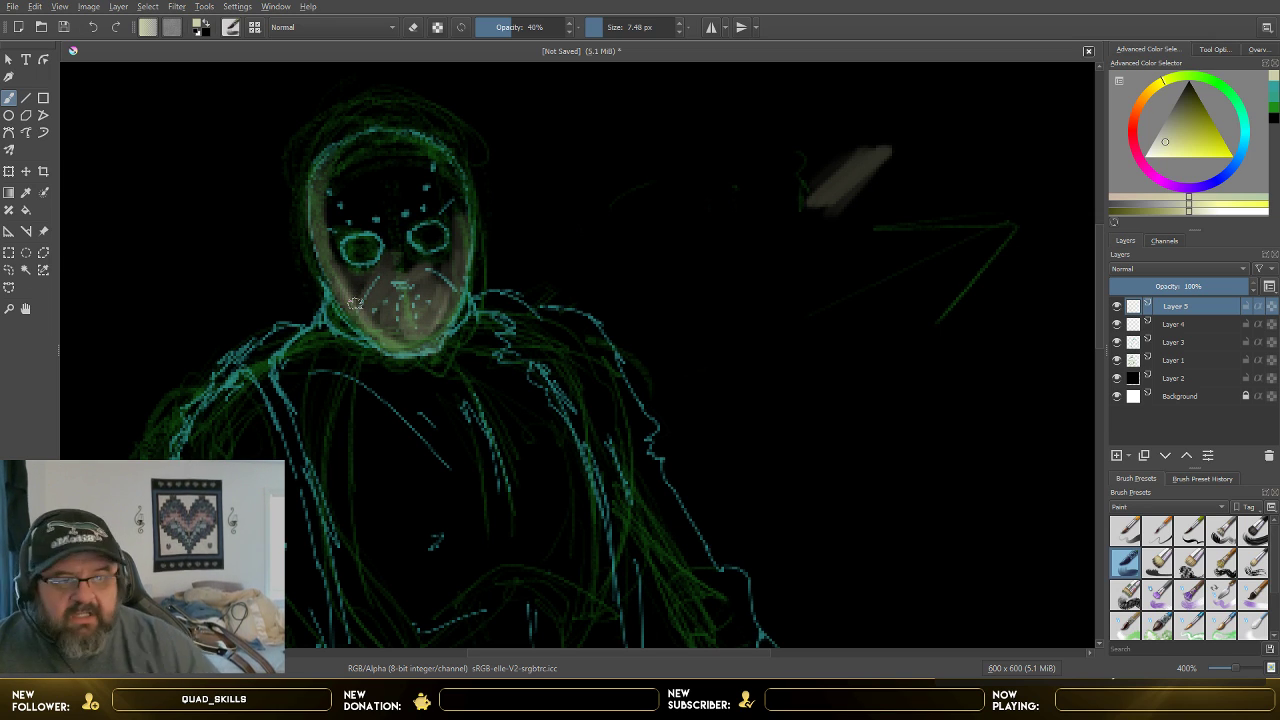
mouse_move(373, 193)
mouse_down()
mouse_move(346, 163)
mouse_move(322, 201)
mouse_move(338, 158)
mouse_move(363, 140)
mouse_move(325, 196)
mouse_move(332, 162)
mouse_move(315, 178)
mouse_move(347, 139)
mouse_move(383, 128)
mouse_move(329, 180)
mouse_move(410, 143)
mouse_move(421, 166)
mouse_move(408, 208)
mouse_move(453, 173)
mouse_move(463, 223)
mouse_move(452, 185)
mouse_move(422, 159)
mouse_move(354, 162)
mouse_move(394, 139)
mouse_move(346, 164)
mouse_move(387, 144)
mouse_move(448, 177)
mouse_move(336, 180)
mouse_move(361, 163)
mouse_move(336, 212)
mouse_move(334, 256)
mouse_move(349, 215)
mouse_move(372, 201)
mouse_move(386, 229)
mouse_move(406, 209)
mouse_move(393, 265)
mouse_move(405, 252)
mouse_move(421, 269)
mouse_move(410, 282)
mouse_move(454, 256)
mouse_move(451, 219)
mouse_move(434, 211)
mouse_move(448, 210)
mouse_move(456, 234)
mouse_move(430, 263)
mouse_move(457, 240)
mouse_move(453, 223)
mouse_move(431, 207)
mouse_move(401, 233)
mouse_move(422, 209)
mouse_move(414, 268)
mouse_move(447, 297)
mouse_move(444, 262)
mouse_move(418, 250)
mouse_move(445, 295)
mouse_move(450, 273)
mouse_move(372, 295)
mouse_move(338, 282)
mouse_move(326, 256)
mouse_move(385, 300)
mouse_move(360, 262)
mouse_move(338, 262)
mouse_move(382, 320)
mouse_move(359, 319)
mouse_move(336, 288)
mouse_move(398, 343)
mouse_move(434, 341)
mouse_move(461, 272)
mouse_move(439, 332)
mouse_move(401, 332)
mouse_move(426, 316)
mouse_move(372, 306)
mouse_up()
mouse_move(347, 183)
mouse_down()
mouse_move(325, 160)
mouse_move(331, 258)
mouse_move(349, 212)
mouse_move(388, 235)
mouse_move(341, 231)
mouse_move(335, 245)
mouse_move(371, 201)
mouse_move(387, 229)
mouse_move(351, 160)
mouse_move(320, 234)
mouse_move(329, 256)
mouse_move(346, 154)
mouse_move(360, 295)
mouse_move(383, 153)
mouse_up()
mouse_move(372, 252)
mouse_down()
mouse_move(378, 306)
mouse_move(404, 160)
mouse_move(470, 271)
mouse_move(456, 299)
mouse_move(426, 183)
mouse_move(397, 170)
mouse_move(419, 181)
mouse_move(476, 277)
mouse_move(443, 398)
mouse_move(429, 284)
mouse_move(454, 250)
mouse_move(426, 284)
mouse_move(359, 297)
mouse_move(400, 303)
mouse_move(419, 289)
mouse_move(434, 244)
mouse_move(420, 153)
mouse_move(373, 163)
mouse_move(415, 146)
mouse_move(394, 130)
mouse_move(331, 180)
mouse_move(384, 130)
mouse_move(419, 135)
mouse_move(400, 146)
mouse_move(418, 144)
mouse_move(409, 136)
mouse_move(450, 185)
mouse_move(459, 241)
mouse_move(419, 132)
mouse_move(348, 156)
mouse_move(406, 146)
mouse_move(355, 204)
mouse_up()
mouse_move(429, 152)
mouse_down()
mouse_move(400, 190)
mouse_move(431, 159)
mouse_move(448, 162)
mouse_move(439, 199)
mouse_move(431, 165)
mouse_move(395, 182)
mouse_move(386, 140)
mouse_move(371, 150)
mouse_move(424, 159)
mouse_move(459, 202)
mouse_move(418, 181)
mouse_move(460, 243)
mouse_move(450, 302)
mouse_move(464, 247)
mouse_move(450, 271)
mouse_move(440, 257)
mouse_move(431, 265)
mouse_move(441, 307)
mouse_move(399, 240)
mouse_move(410, 269)
mouse_move(424, 192)
mouse_move(394, 207)
mouse_move(383, 145)
mouse_move(351, 157)
mouse_move(374, 133)
mouse_move(400, 131)
mouse_move(451, 164)
mouse_move(454, 297)
mouse_move(450, 272)
mouse_move(415, 345)
mouse_up()
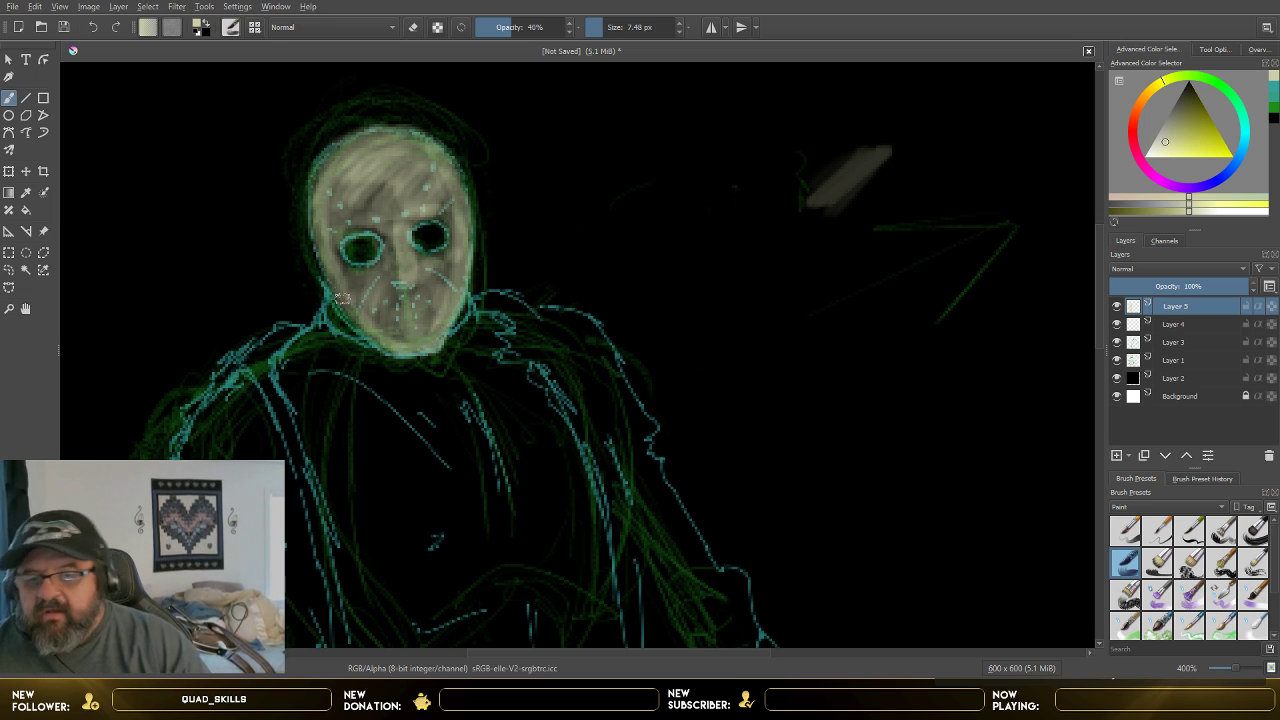
mouse_move(333, 277)
mouse_down()
mouse_move(355, 315)
mouse_move(405, 350)
mouse_up()
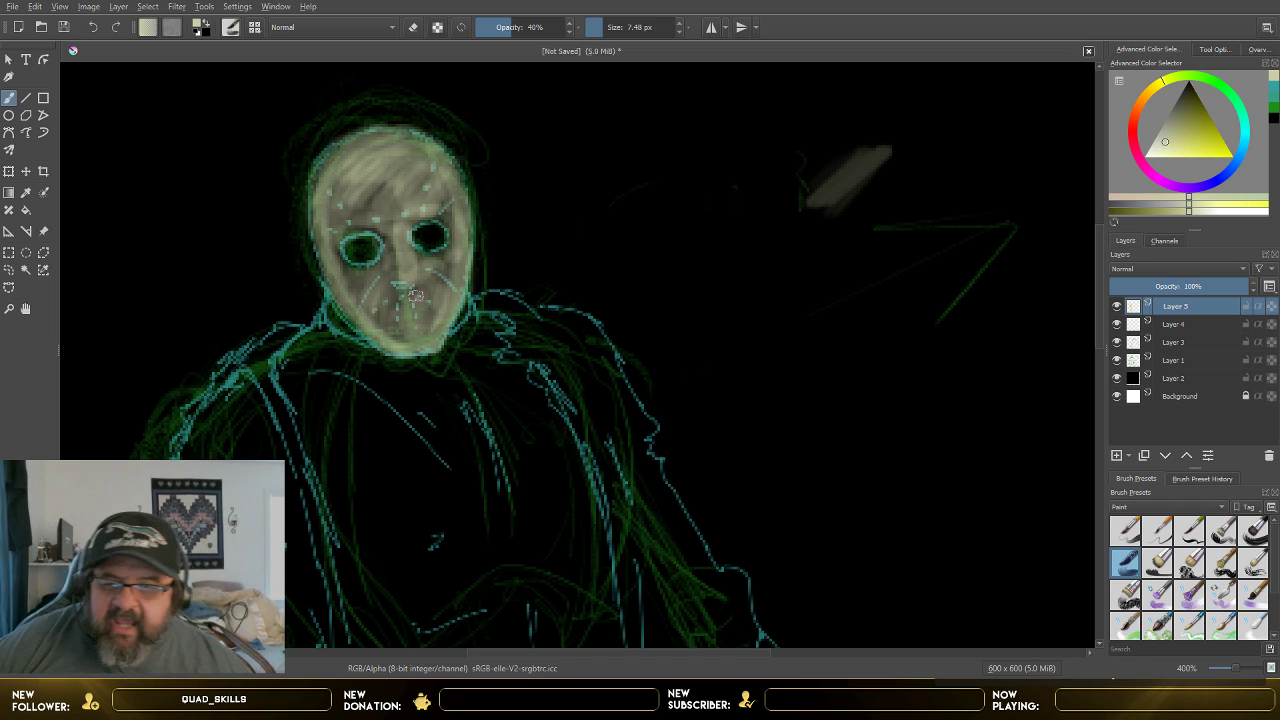
scroll(578, 310, down, 3)
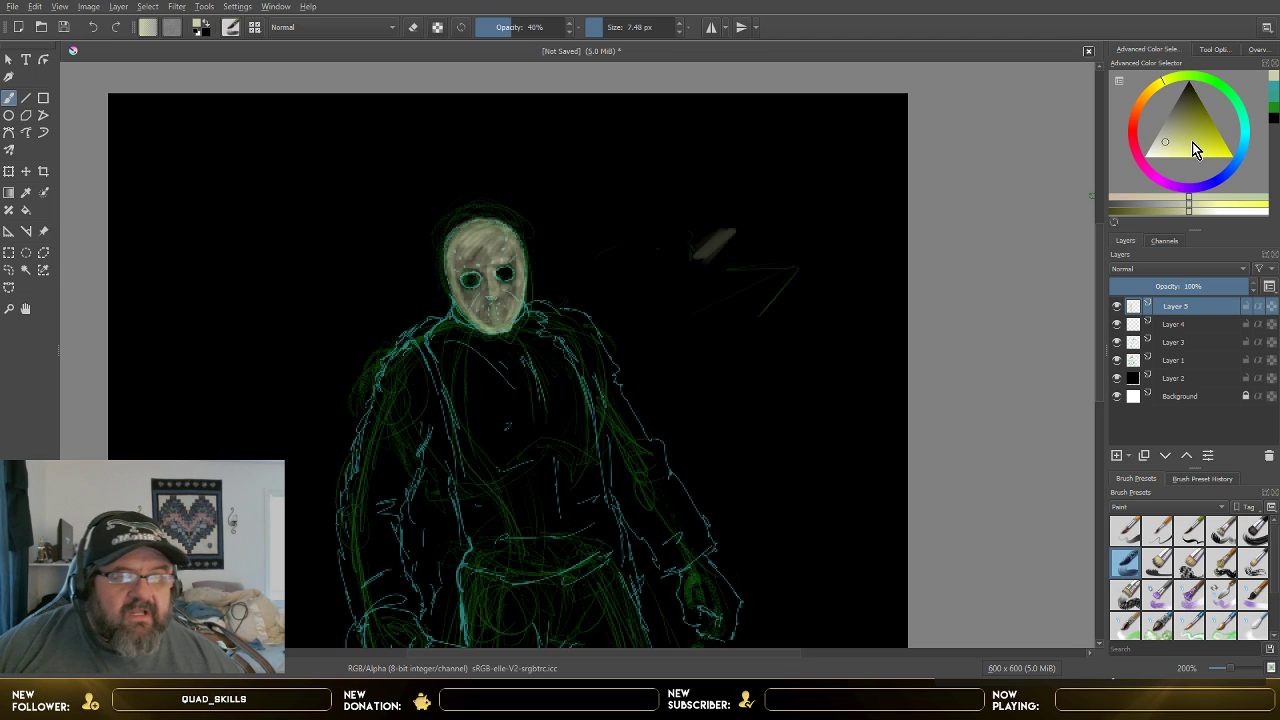
drag(1190, 143, 1185, 156)
drag(1155, 196, 1140, 194)
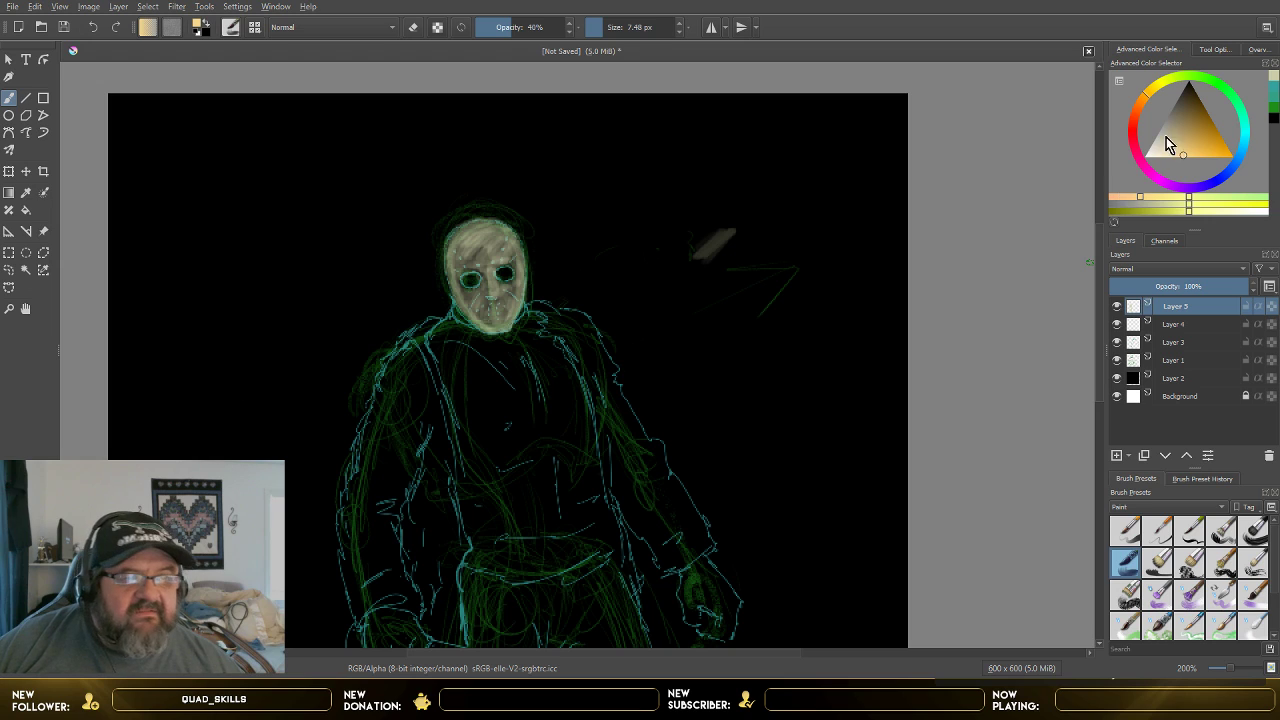
- Change the paint colour to a dark, fairly saturated green, comparing several shades and a brown hue
click(1190, 115)
click(1235, 102)
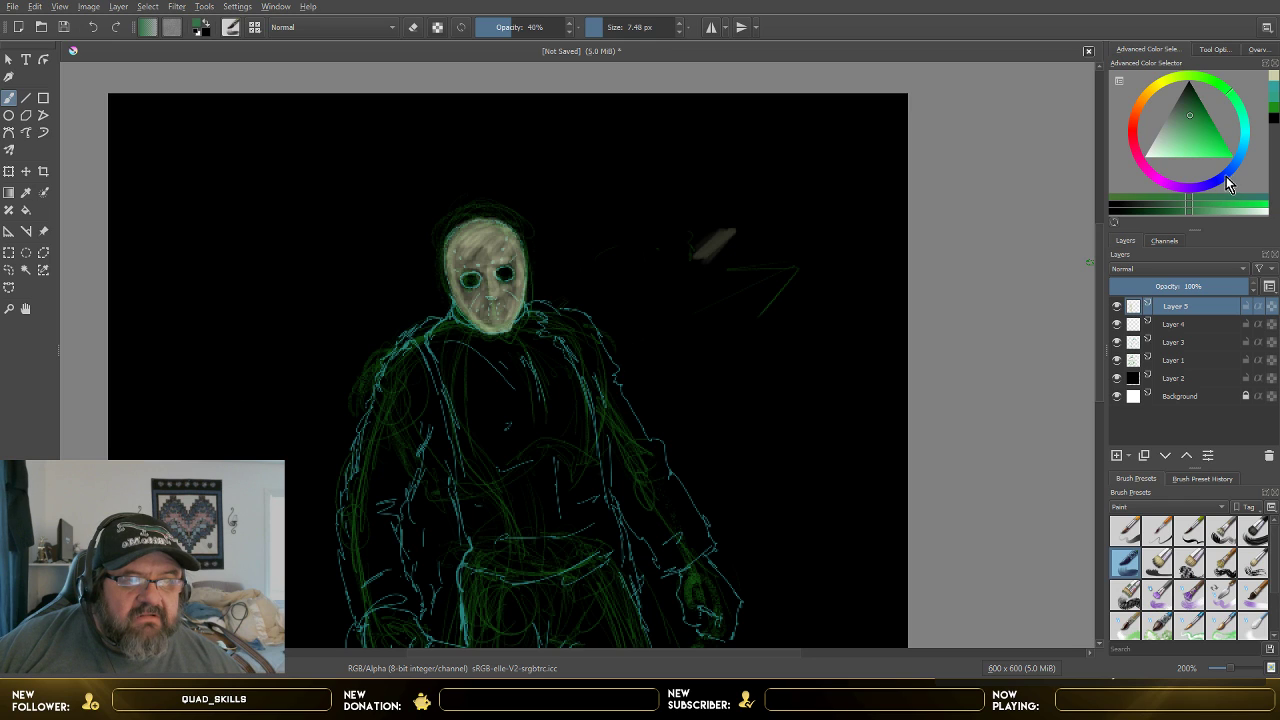
drag(1192, 98, 1210, 131)
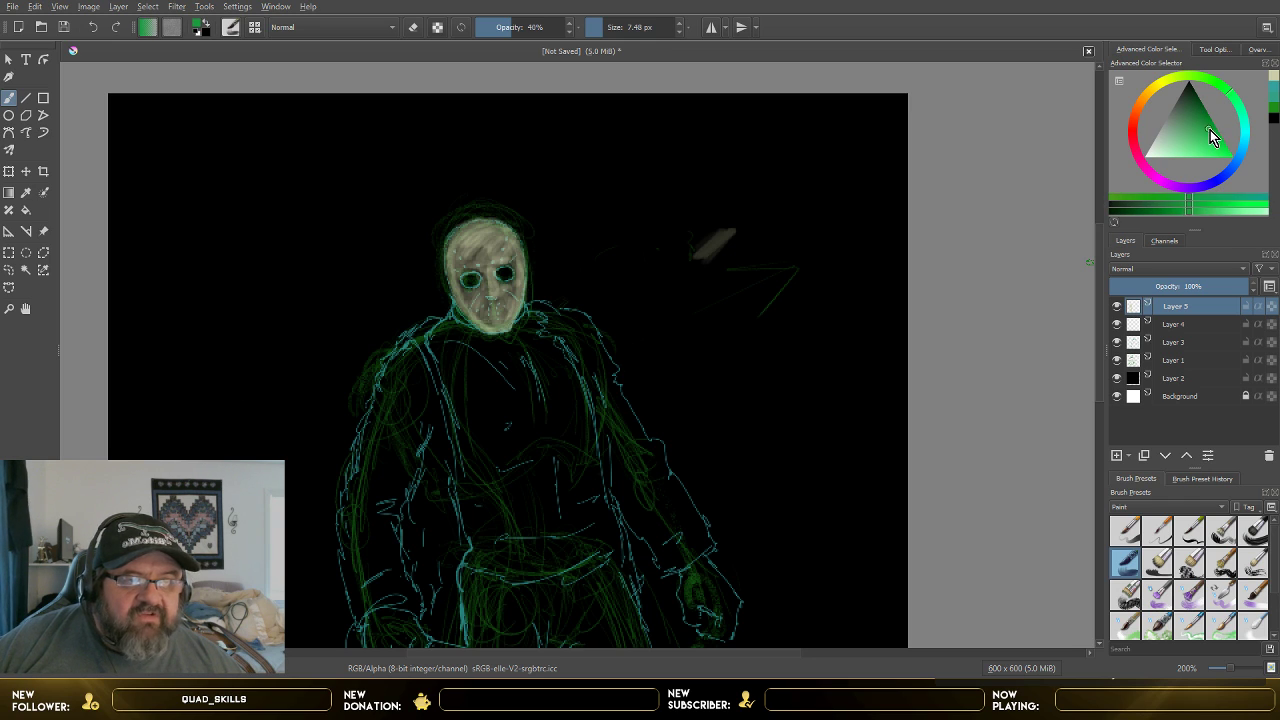
click(1203, 131)
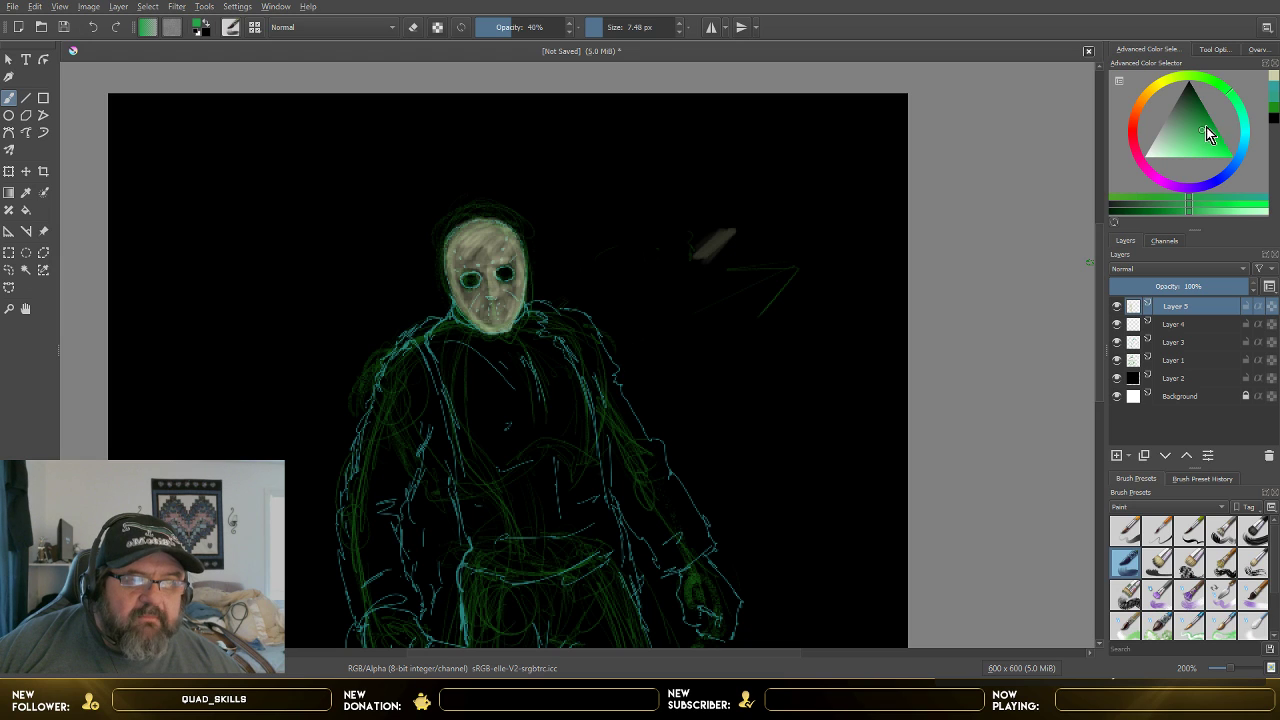
click(1209, 119)
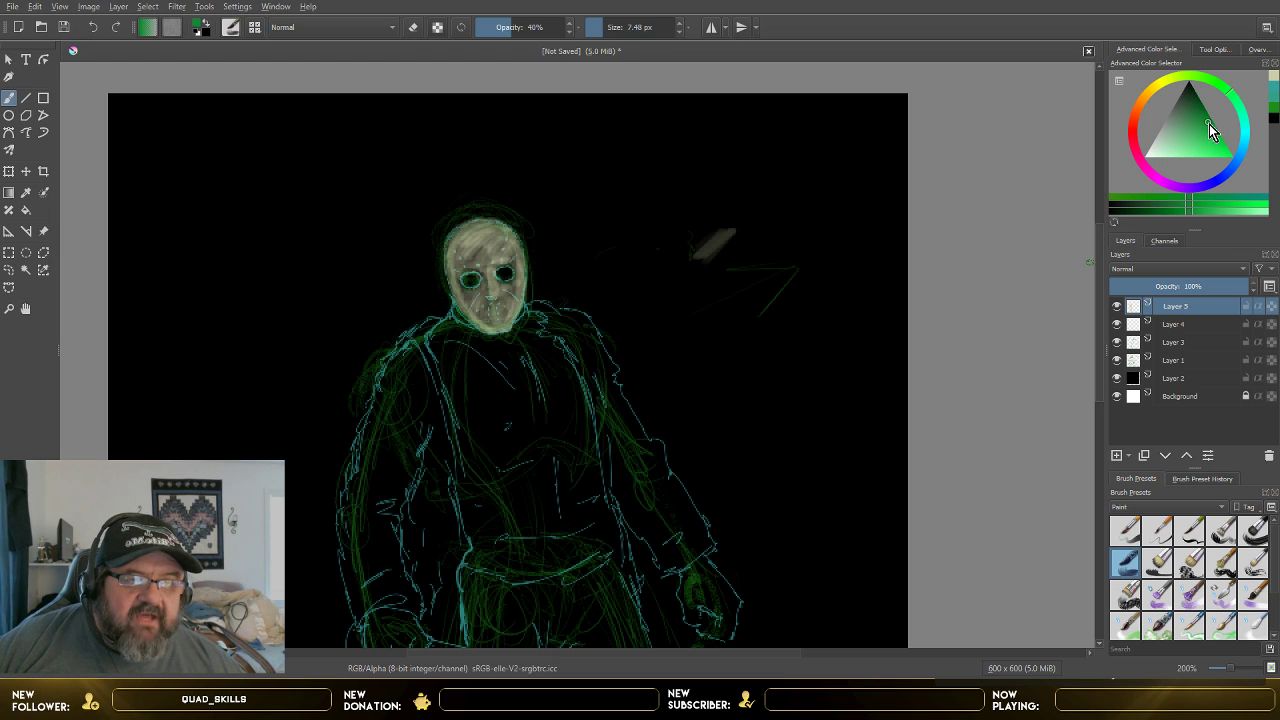
click(1209, 132)
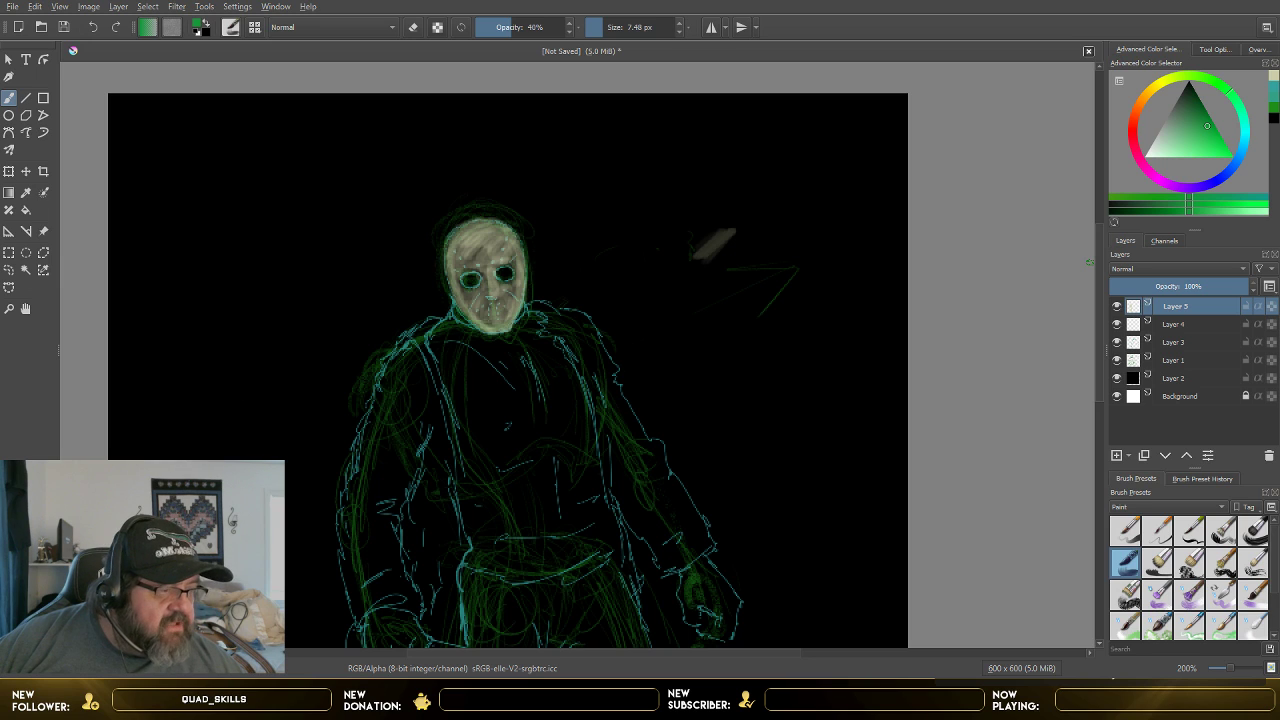
click(1205, 122)
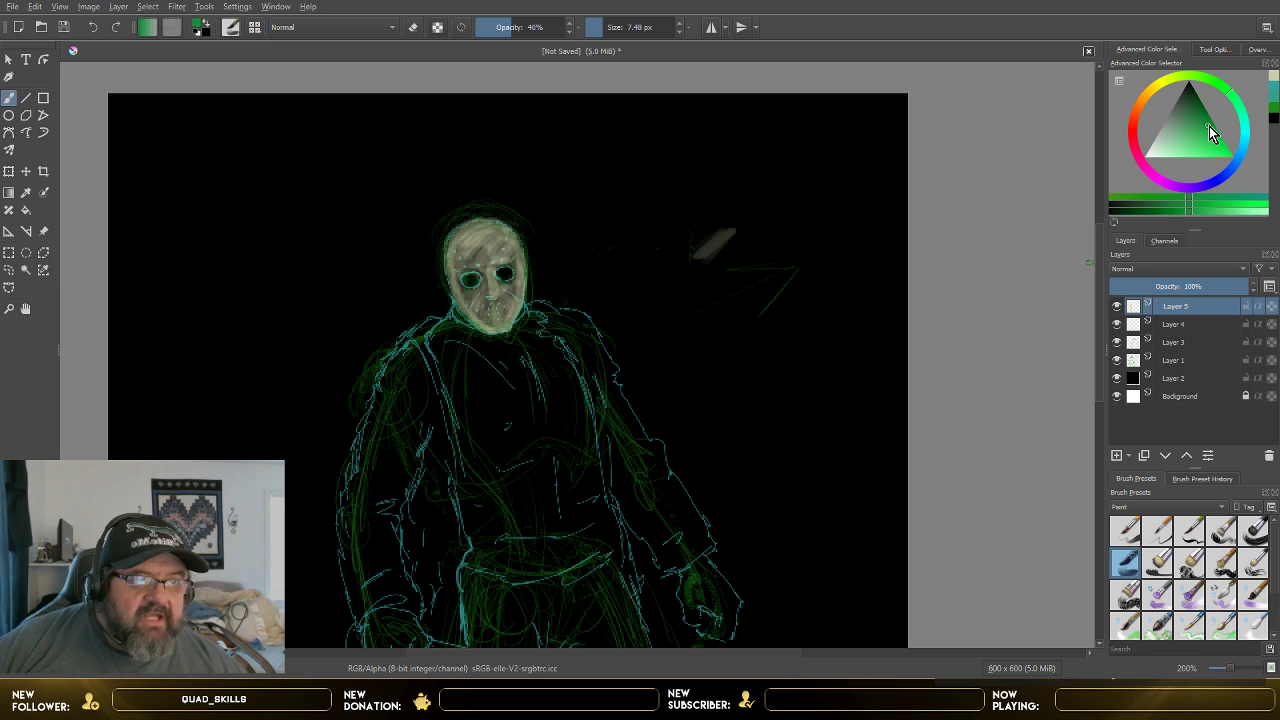
click(1201, 127)
click(1203, 122)
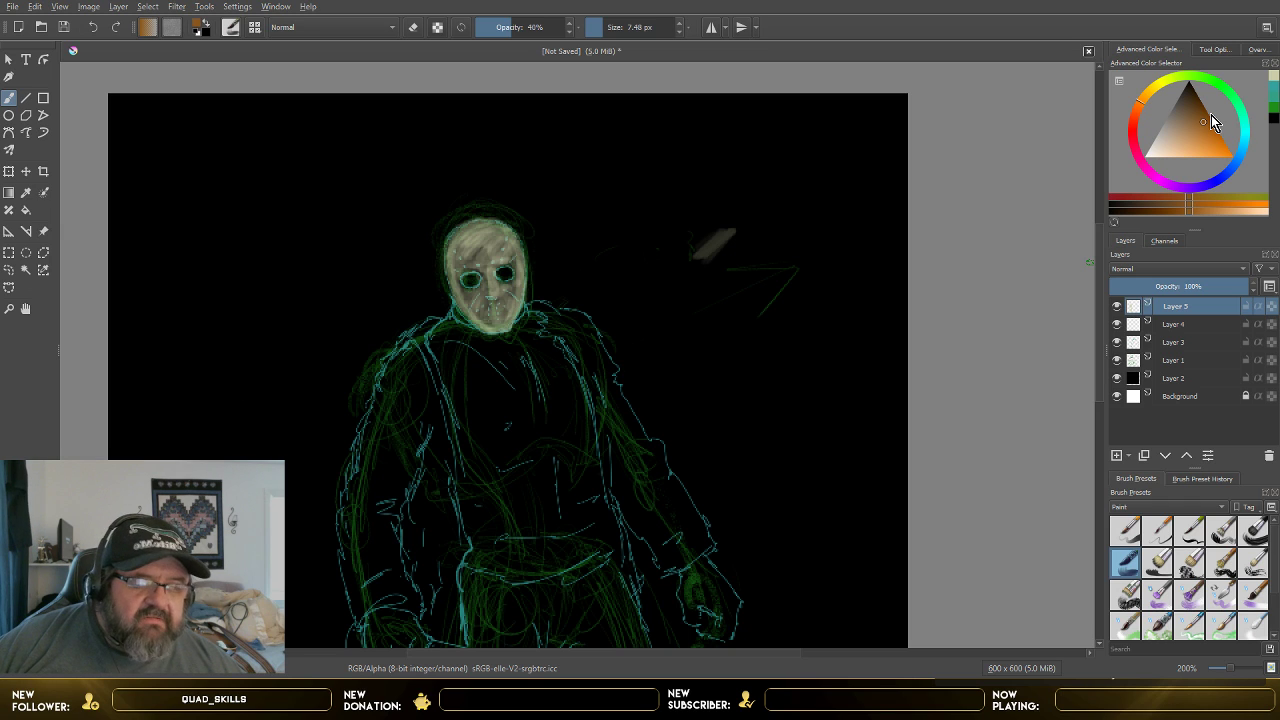
click(1229, 98)
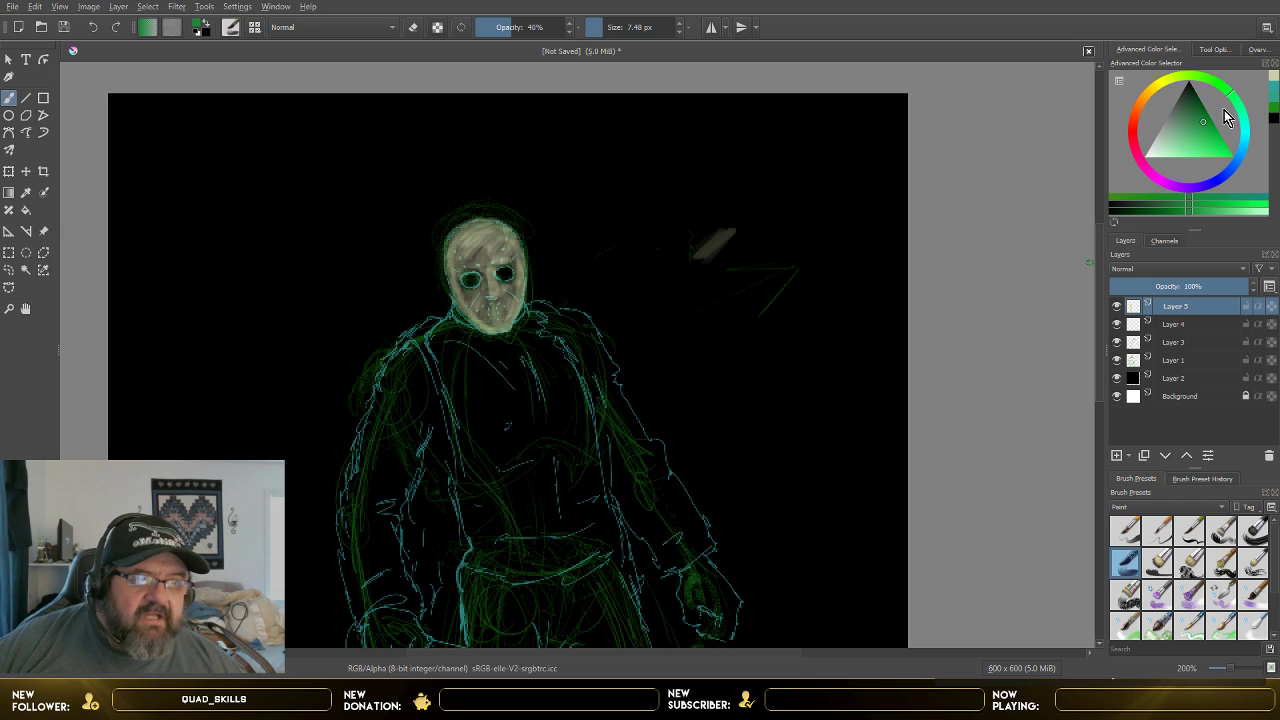
click(1208, 124)
click(1207, 125)
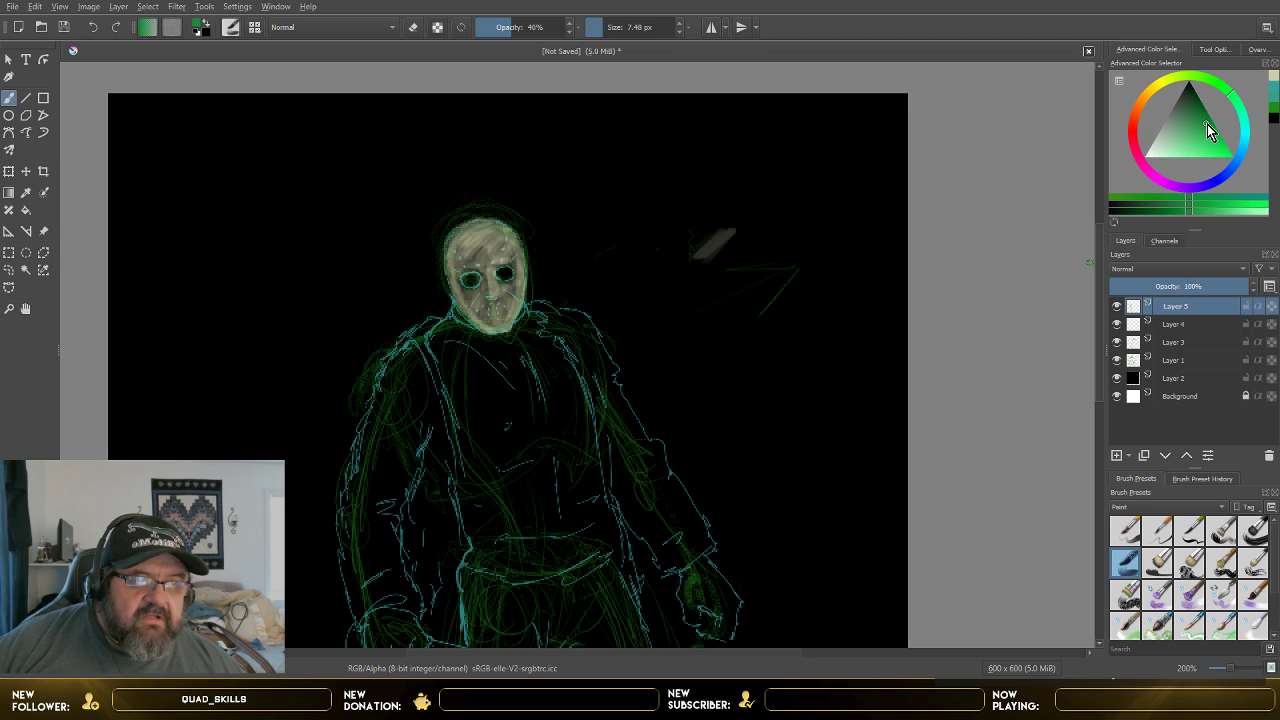
click(1205, 118)
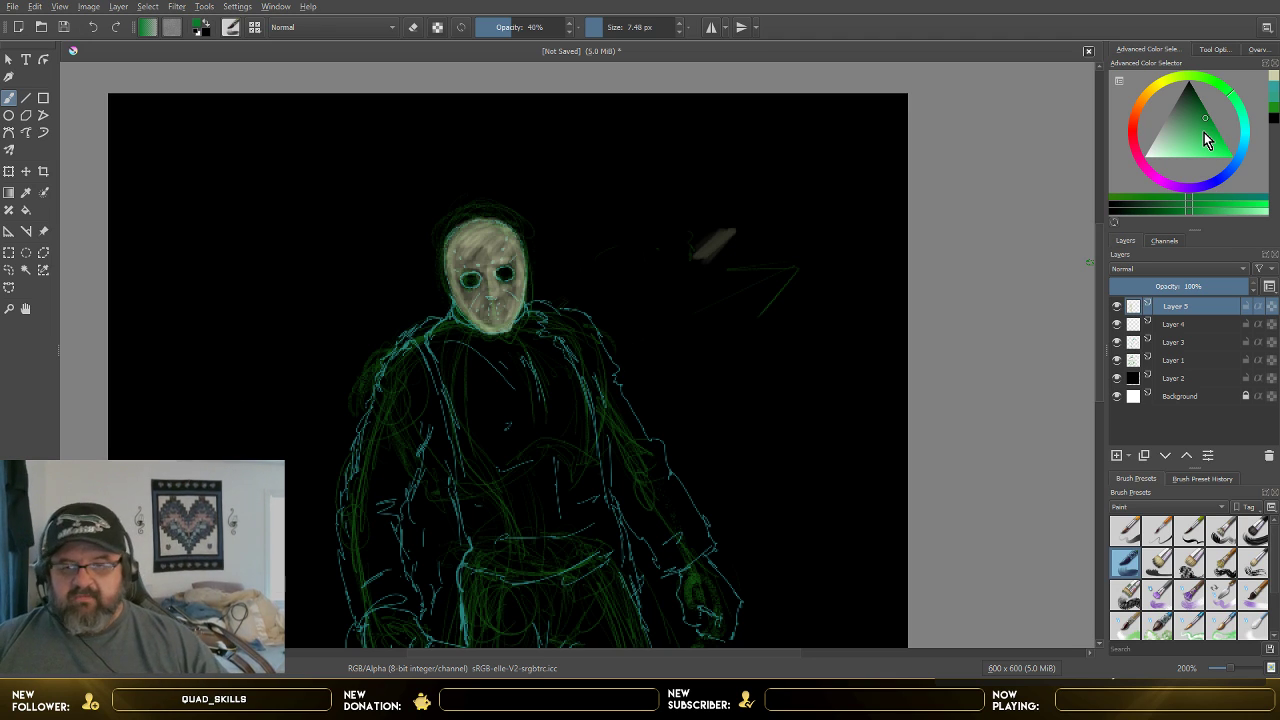
scroll(803, 347, down, 1)
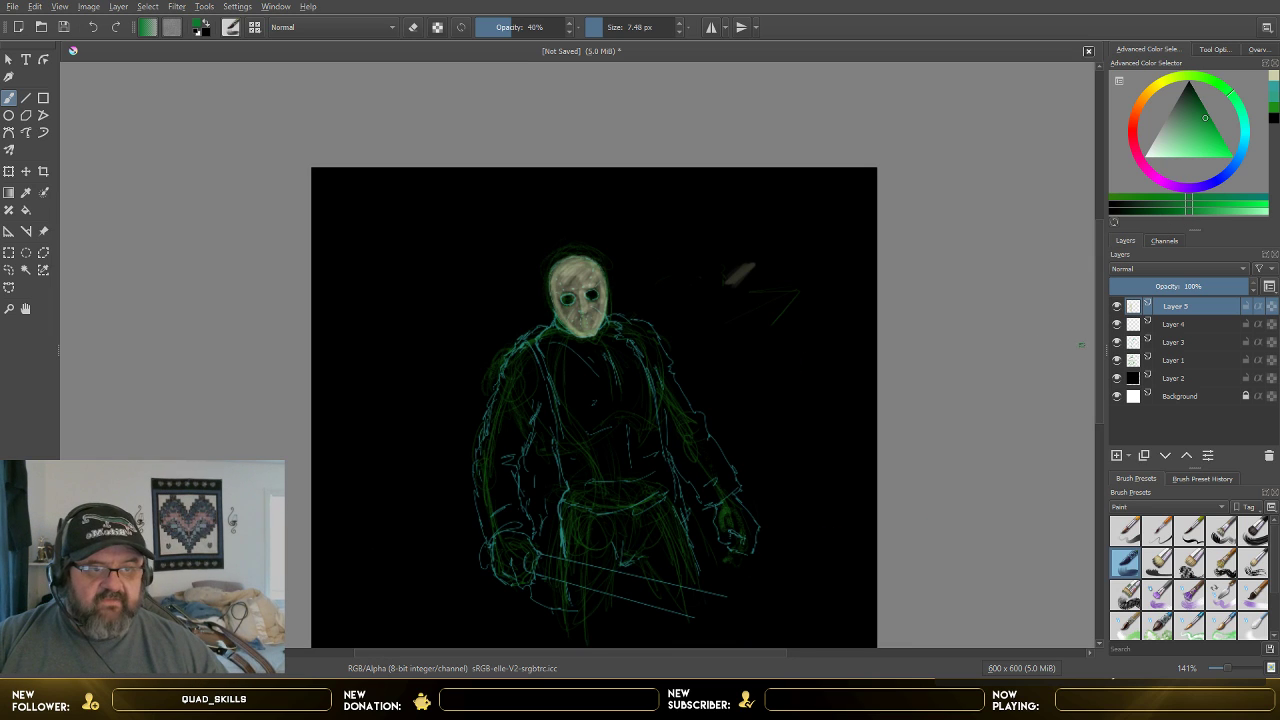
- Set the brush opacity to 72% and paint green strokes along the jacket shoulder above the blade-holding arm
scroll(1098, 340, down, 4)
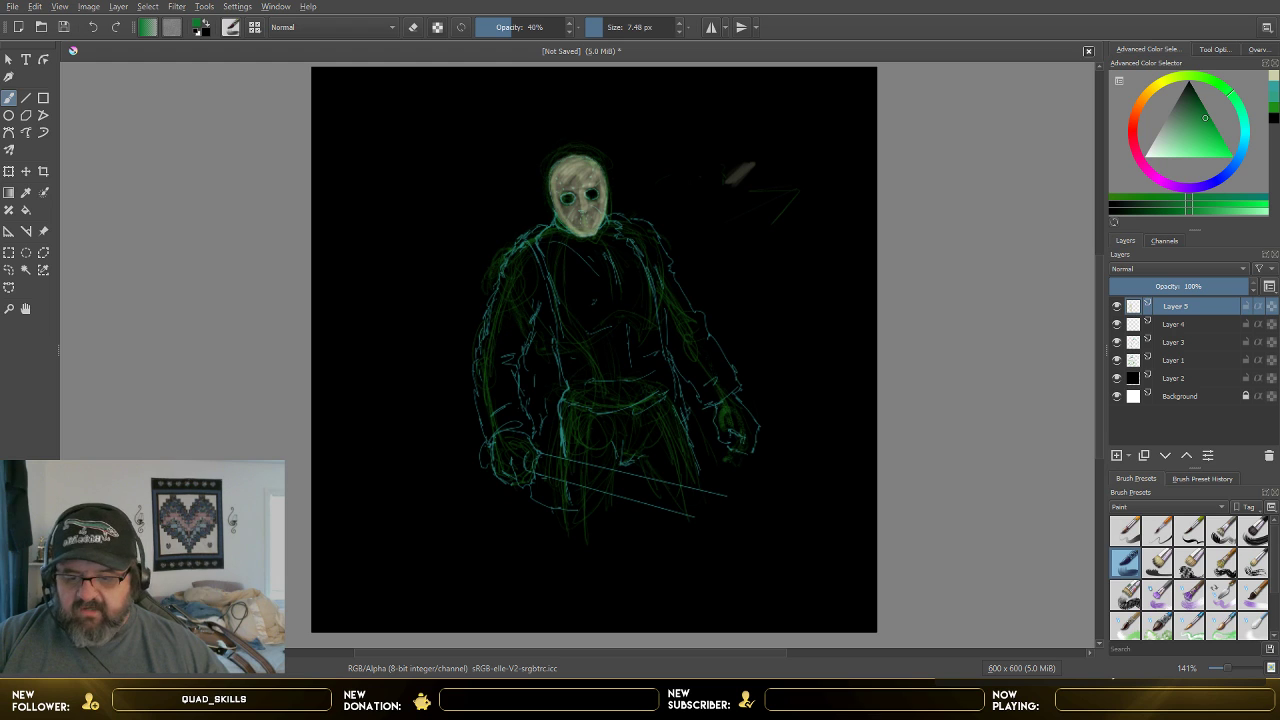
scroll(773, 345, up, 1)
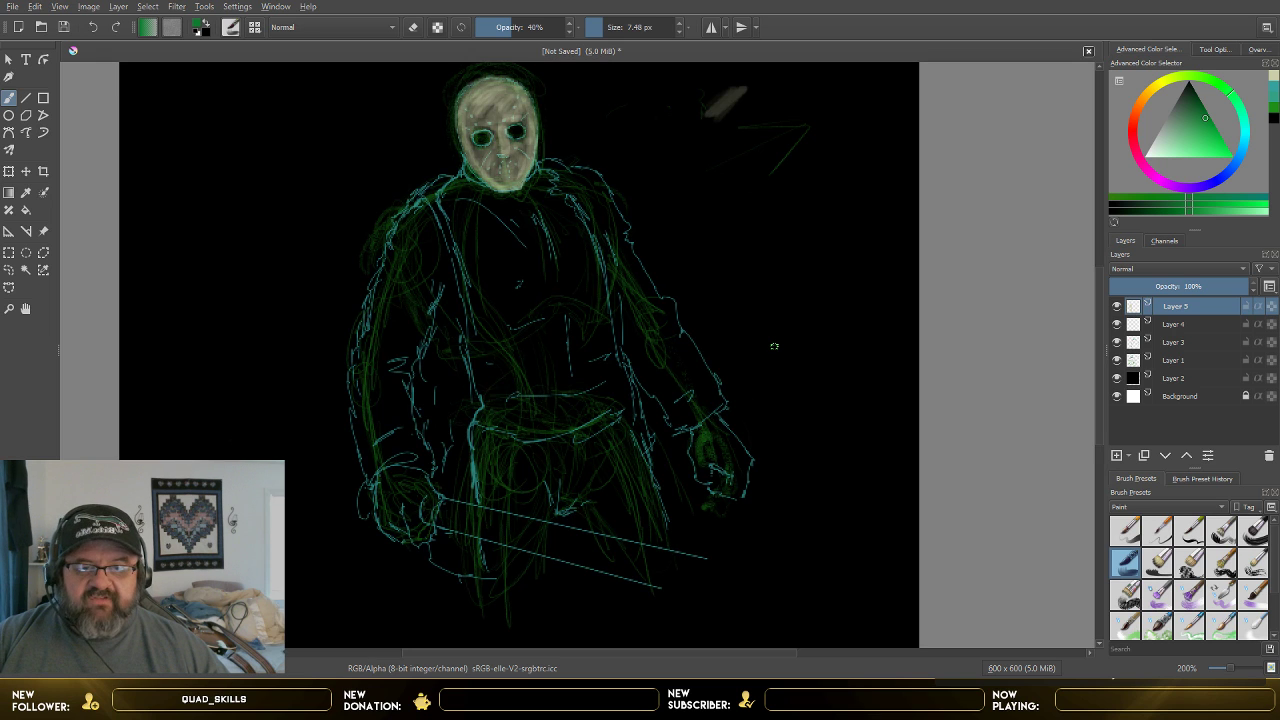
scroll(773, 345, up, 1)
scroll(774, 345, down, 1)
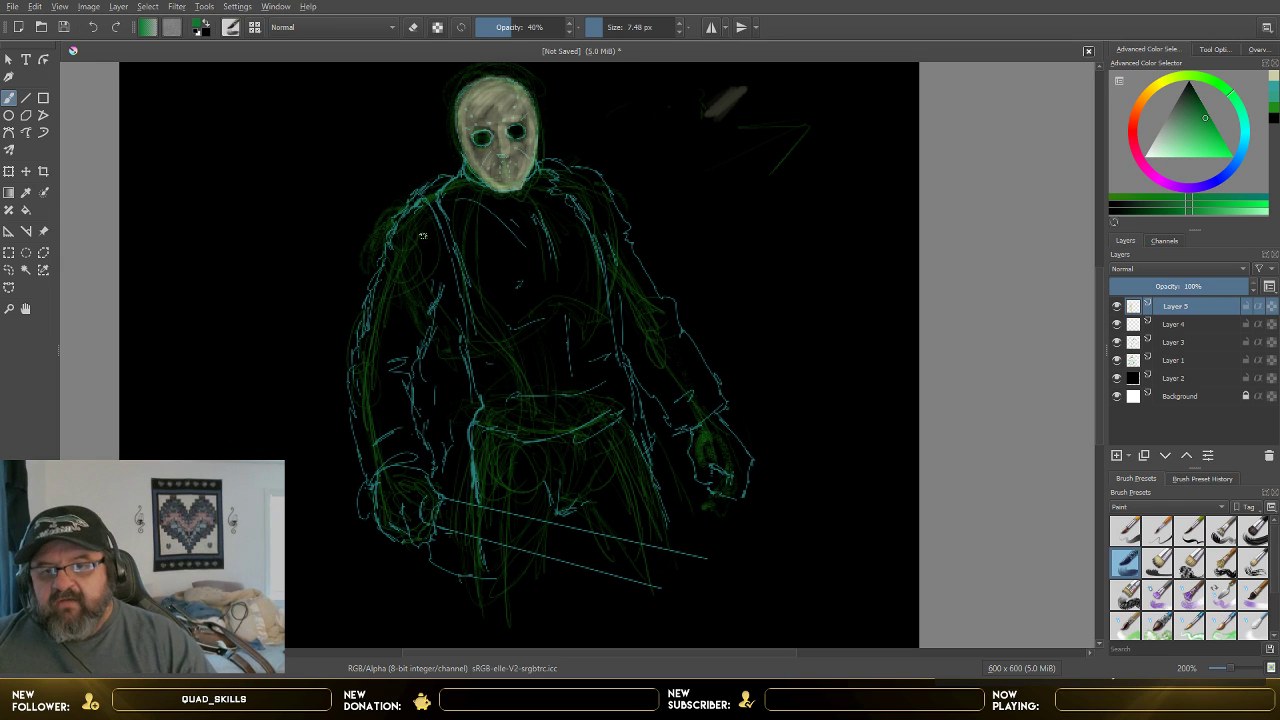
scroll(428, 218, up, 1)
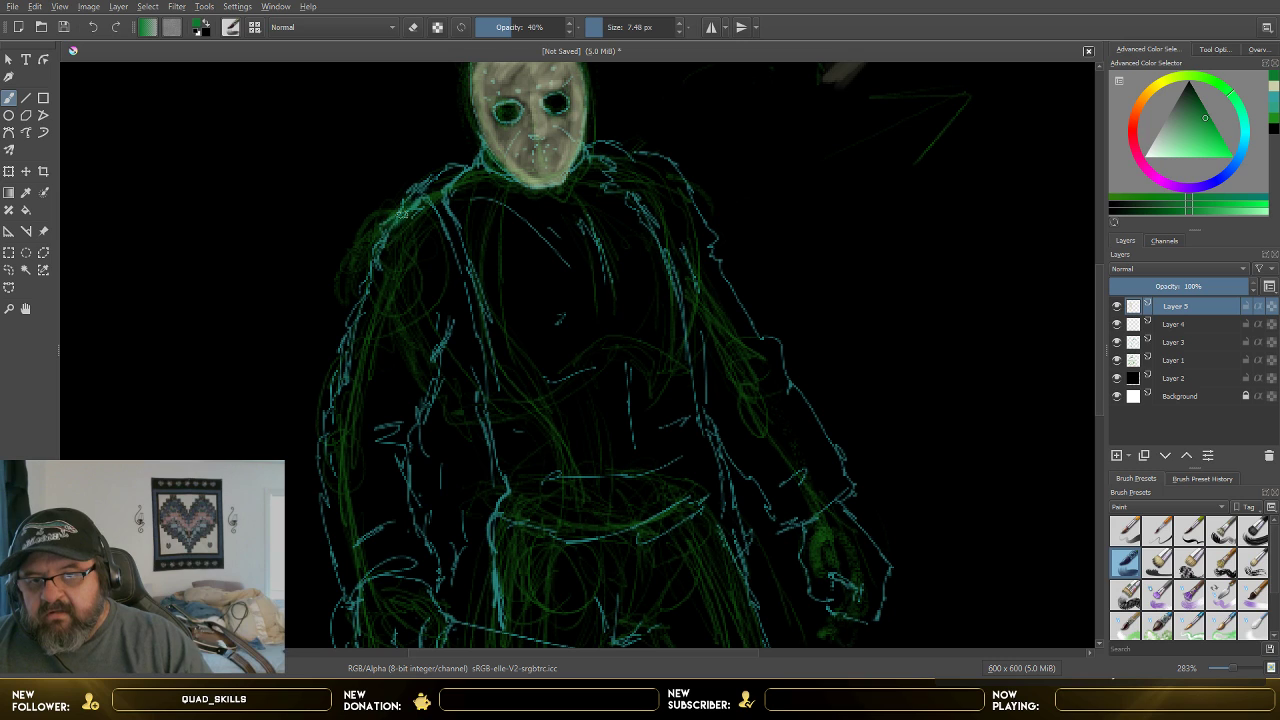
click(529, 28)
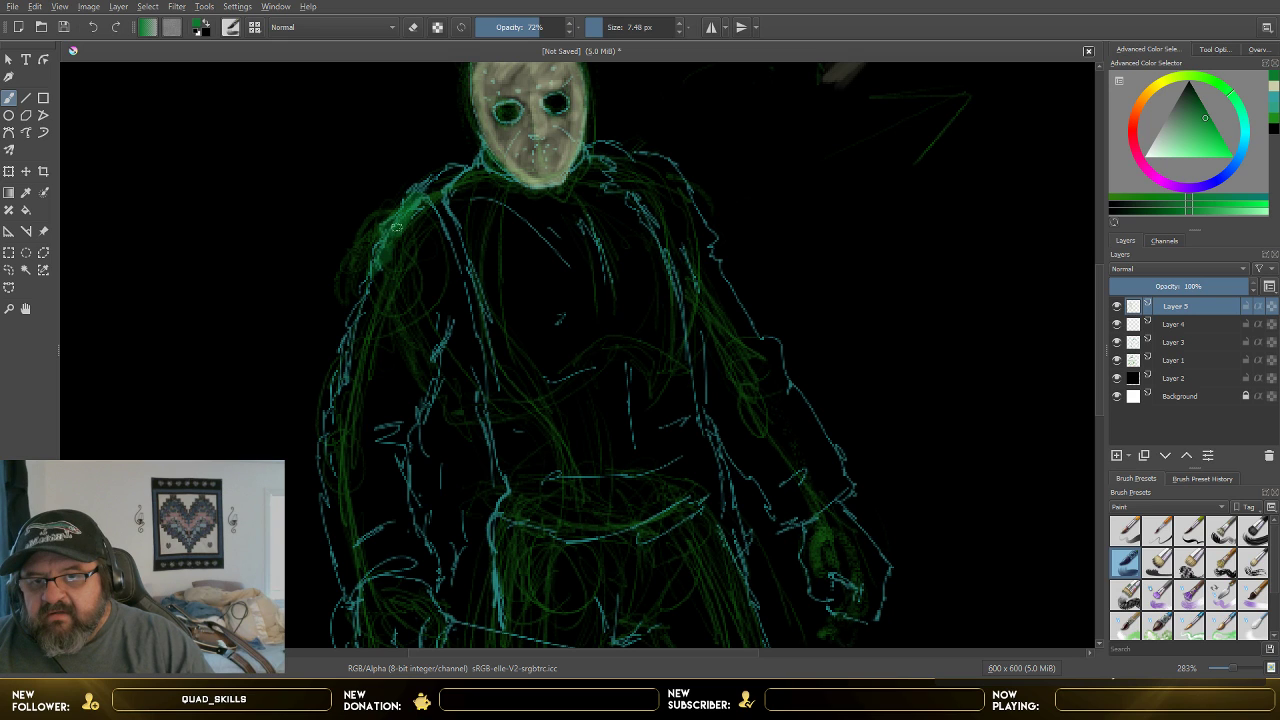
drag(385, 226, 366, 299)
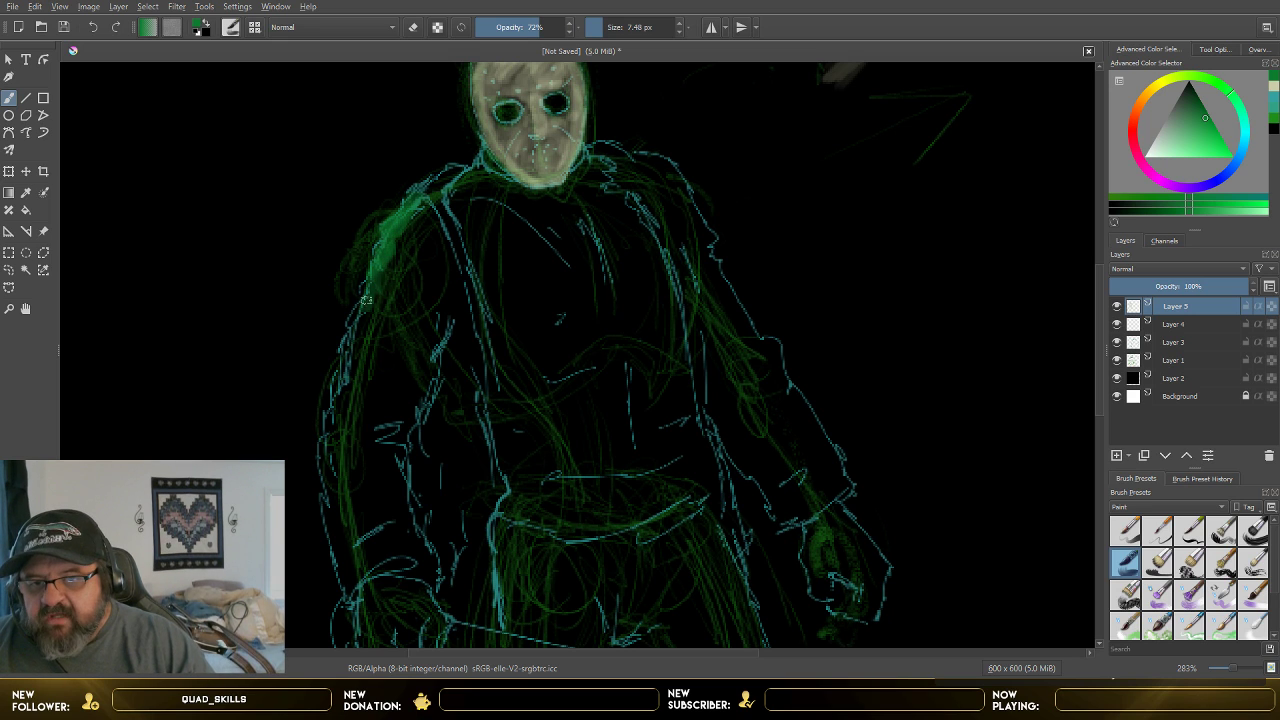
- Raise the brush opacity to 81% and undo the last two green strokes on the shoulder
click(553, 27)
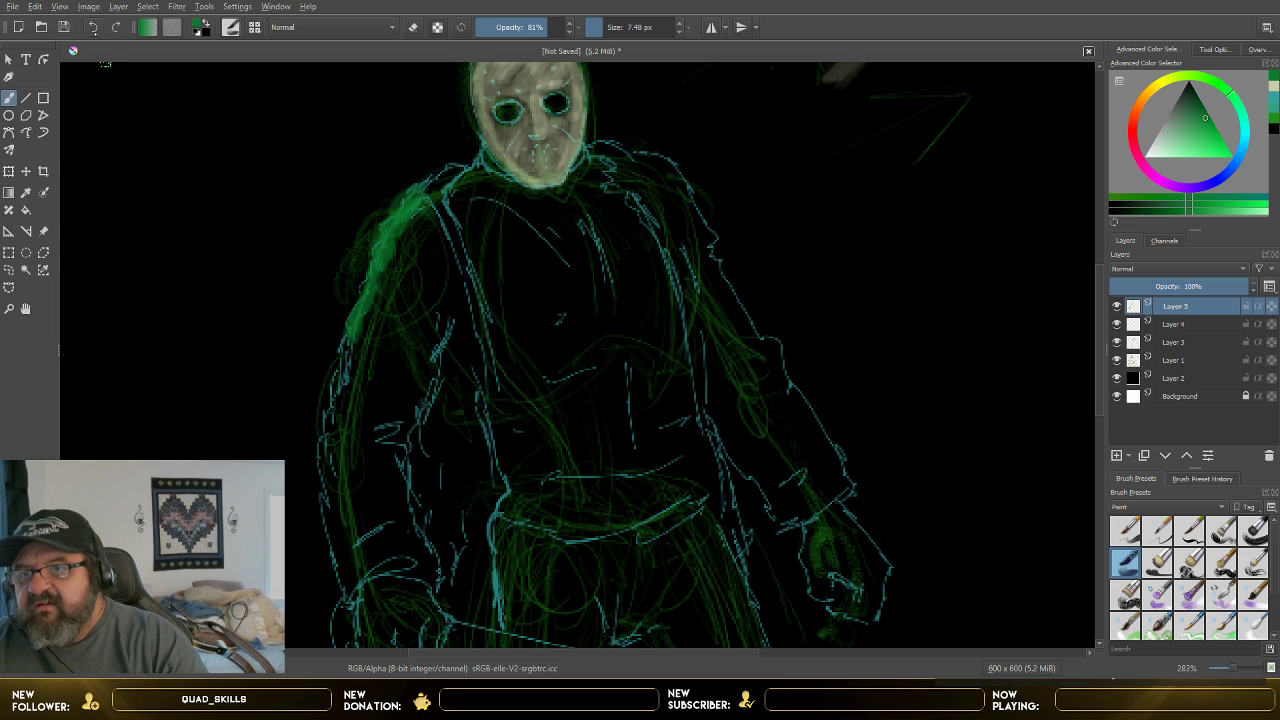
click(92, 27)
click(92, 27)
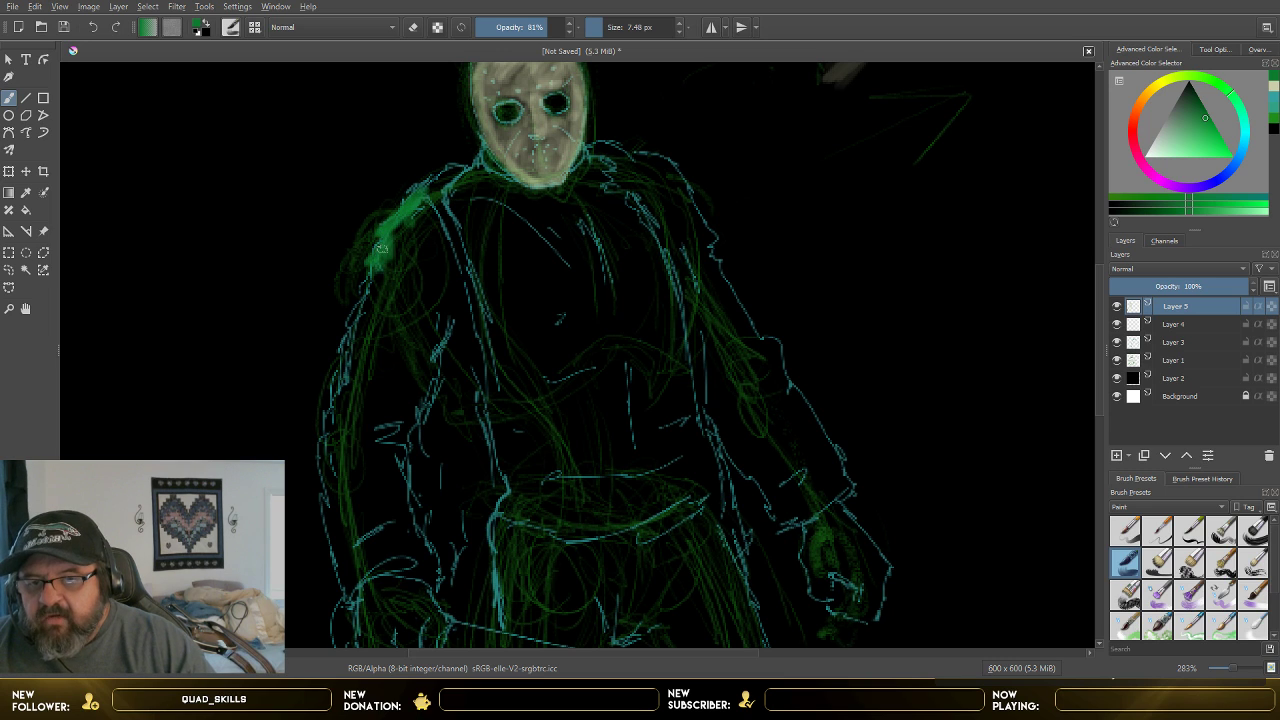
- Paint green strokes along the outer and inner edges of the blade arm's sleeve, including the elbow and forearm folds
mouse_move(381, 247)
mouse_down()
mouse_move(378, 286)
mouse_move(377, 265)
mouse_move(350, 318)
mouse_up()
mouse_move(376, 276)
mouse_down()
mouse_move(340, 348)
mouse_move(352, 323)
mouse_move(345, 376)
mouse_move(343, 352)
mouse_move(330, 382)
mouse_move(331, 418)
mouse_move(339, 369)
mouse_move(334, 448)
mouse_up()
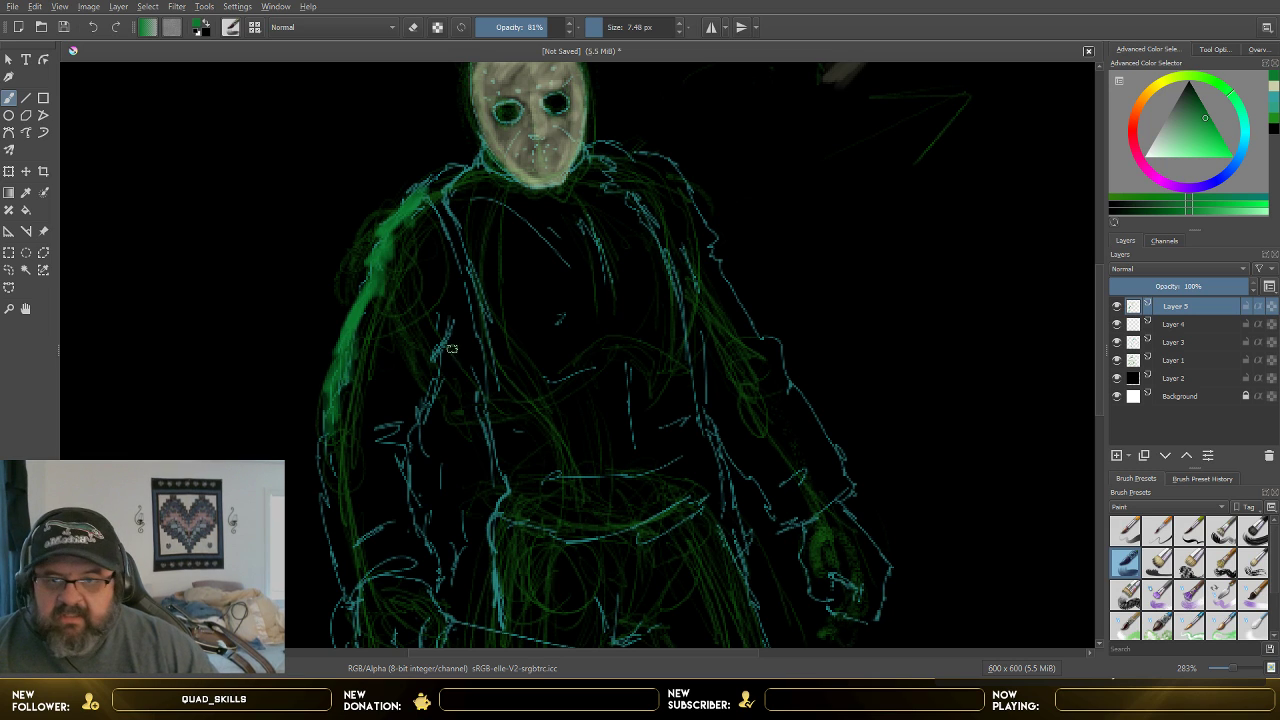
mouse_move(448, 330)
mouse_down()
mouse_move(431, 362)
mouse_move(456, 311)
mouse_move(414, 437)
mouse_move(408, 423)
mouse_move(373, 421)
mouse_move(413, 431)
mouse_move(409, 463)
mouse_up()
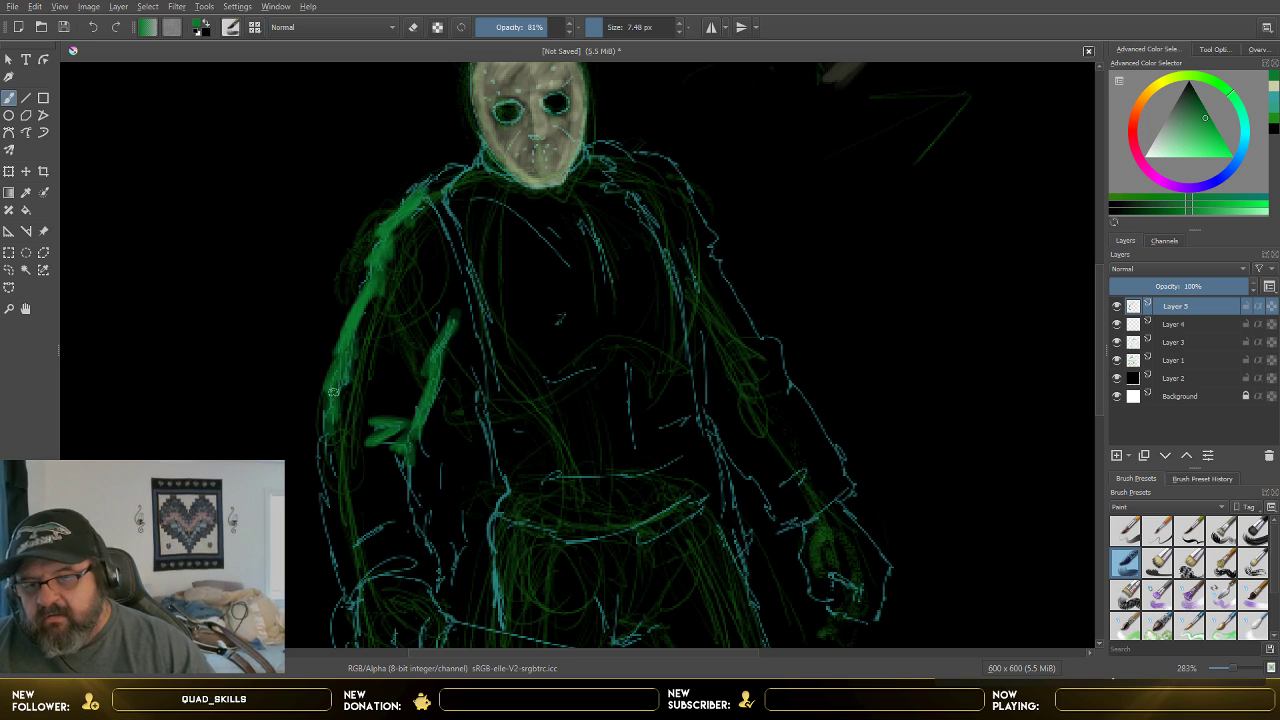
mouse_move(333, 392)
mouse_down()
mouse_move(318, 505)
mouse_move(336, 552)
mouse_up()
drag(323, 501, 337, 568)
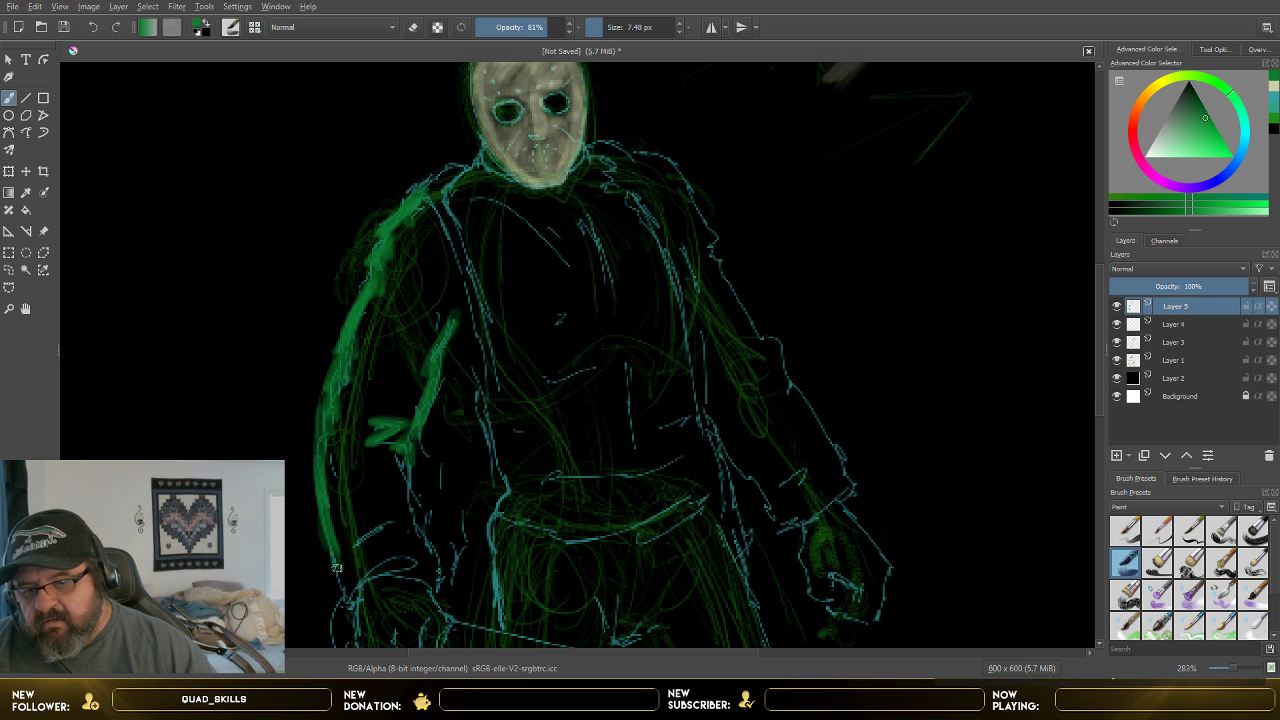
drag(410, 448, 440, 575)
mouse_move(403, 507)
mouse_down()
mouse_move(372, 504)
mouse_move(357, 553)
mouse_up()
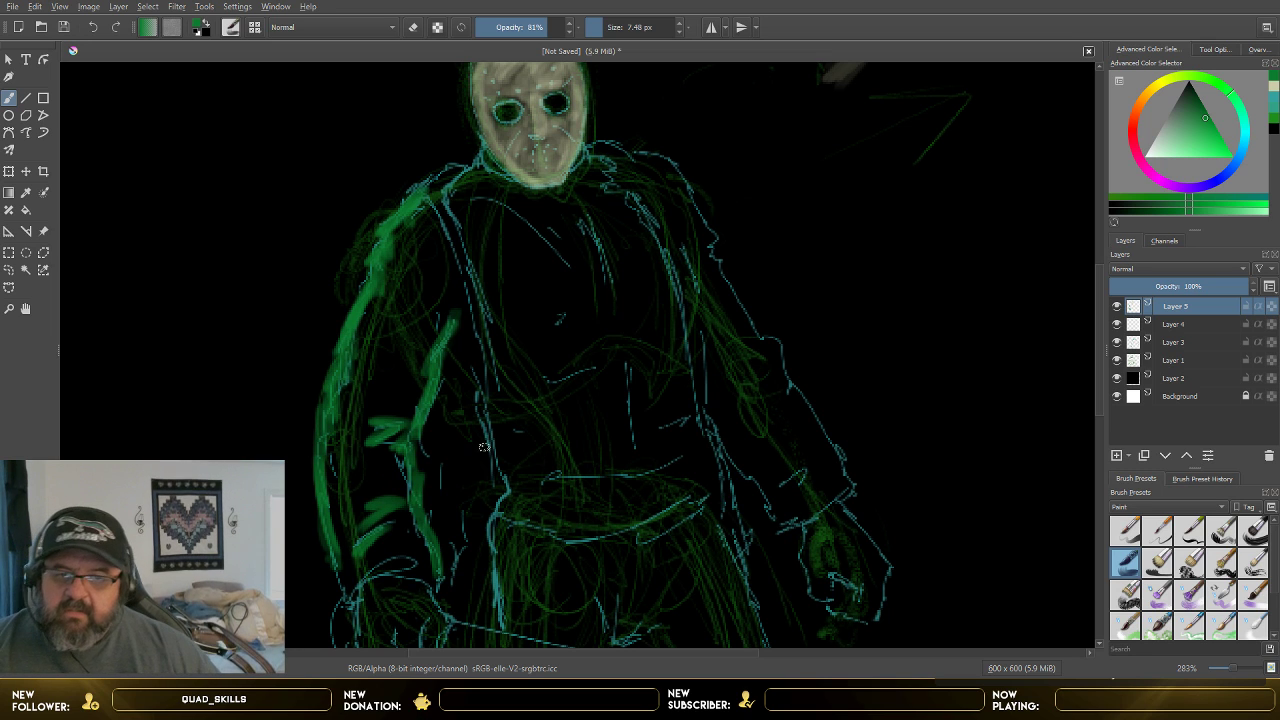
- Thicken the forearm folds and paint the green cuff around the wrist of the blade-holding hand
scroll(488, 446, down, 1)
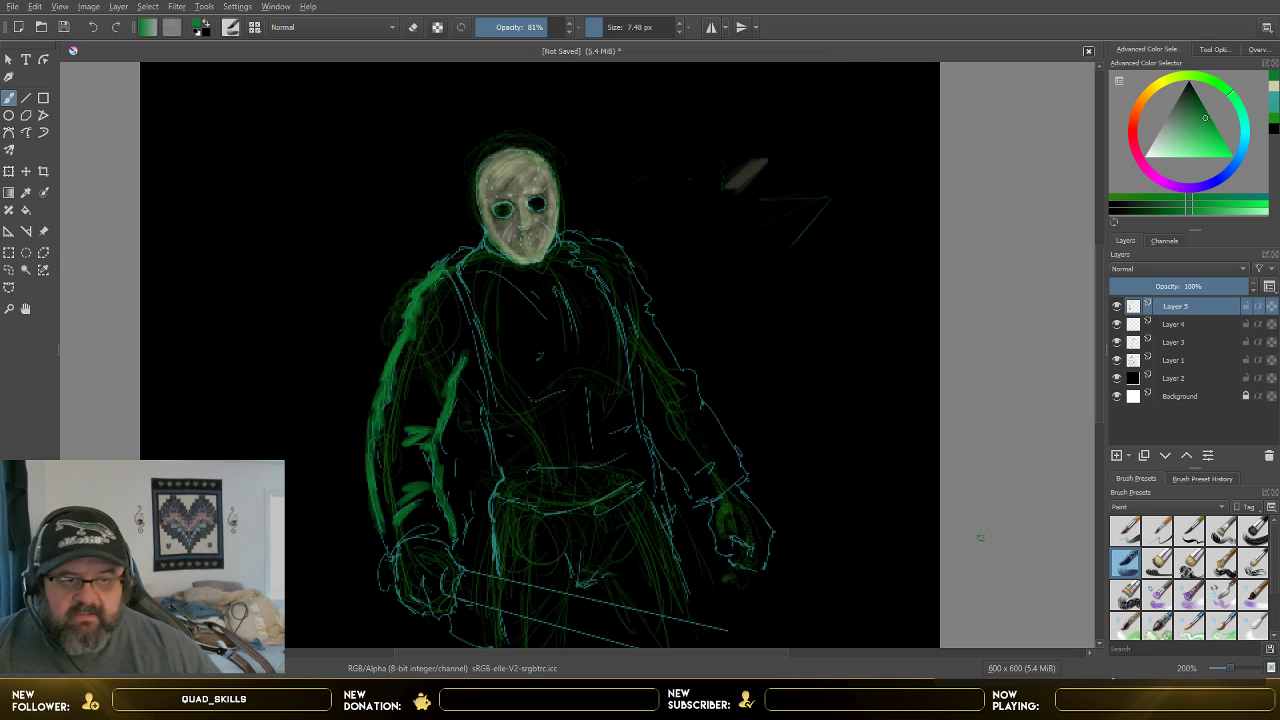
scroll(1095, 430, down, 2)
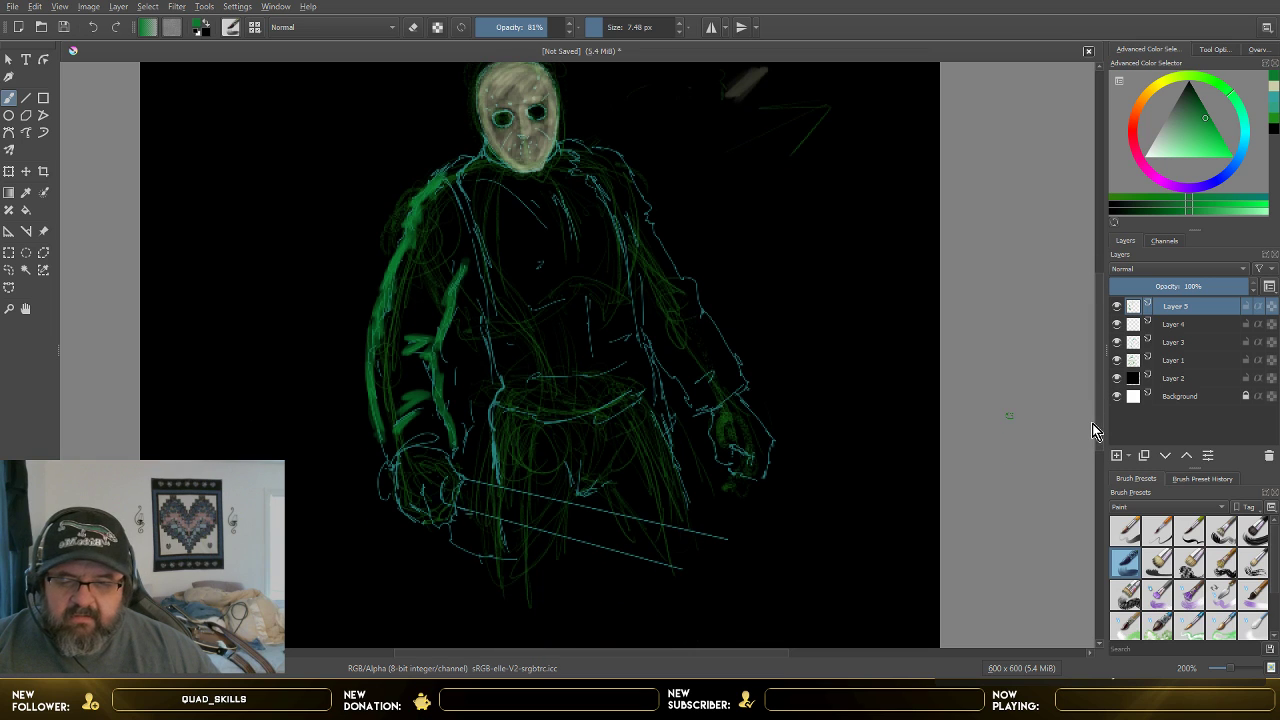
scroll(380, 408, up, 1)
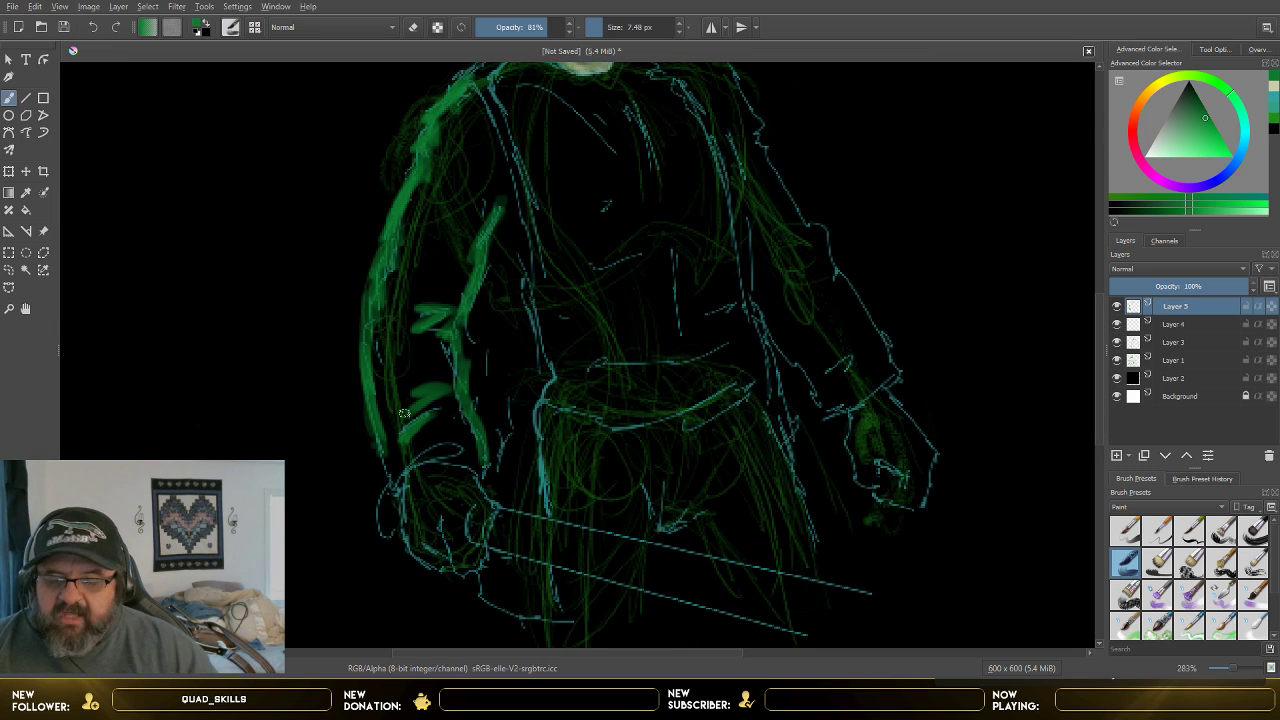
drag(438, 391, 401, 382)
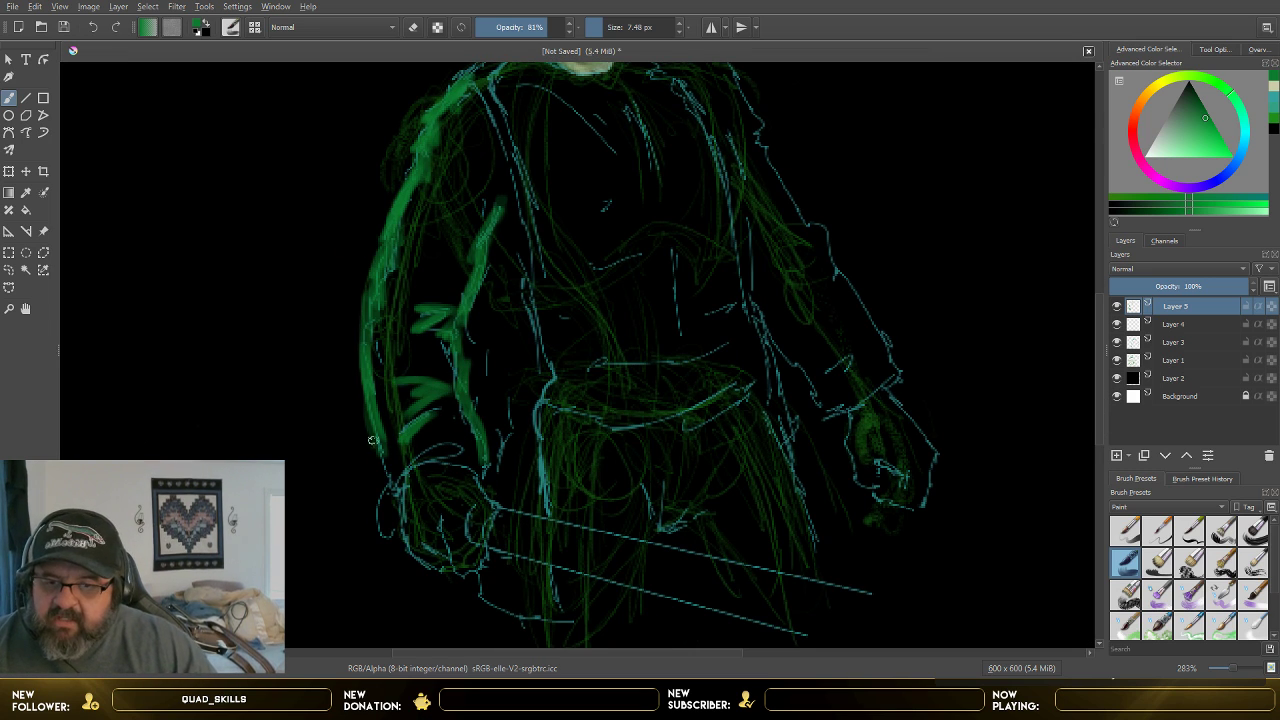
mouse_move(391, 431)
mouse_down()
mouse_move(382, 473)
mouse_move(379, 441)
mouse_move(393, 491)
mouse_move(377, 448)
mouse_move(391, 489)
mouse_move(466, 460)
mouse_up()
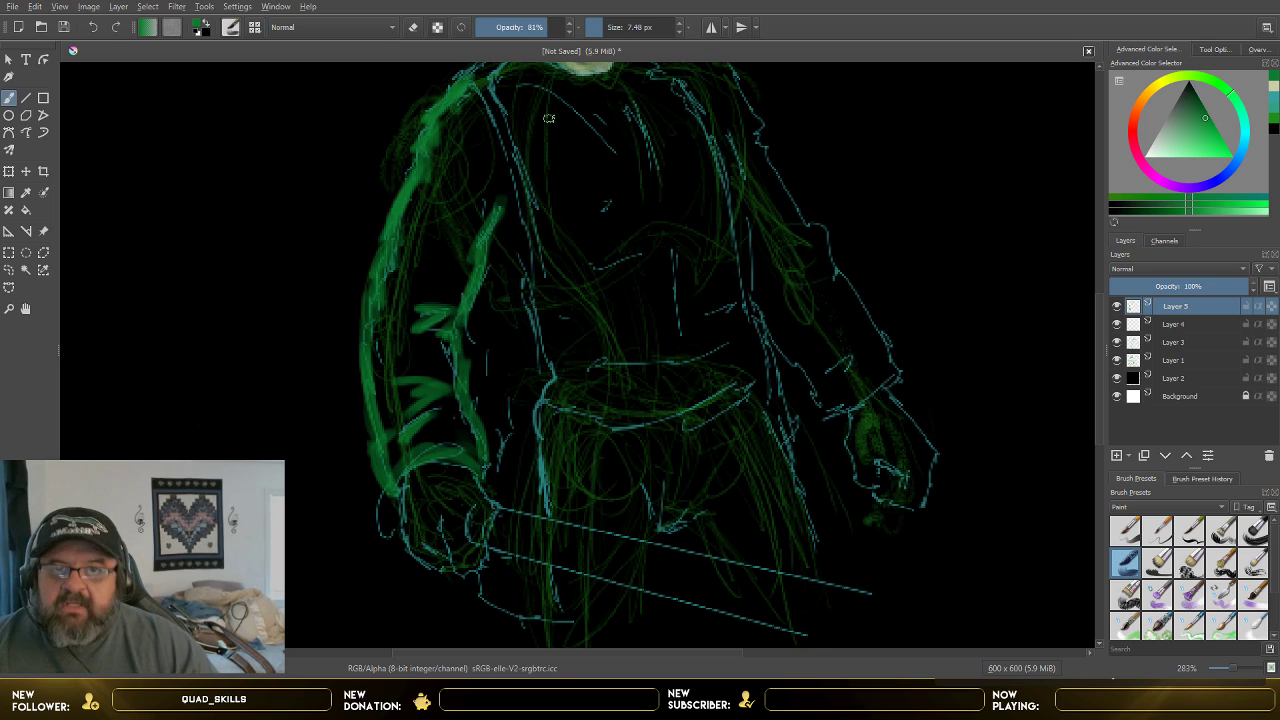
- Enlarge the brush to 12.67 px and fill the blade arm's sleeve and the adjacent jacket front down to the hem with green
scroll(602, 27, up, 4)
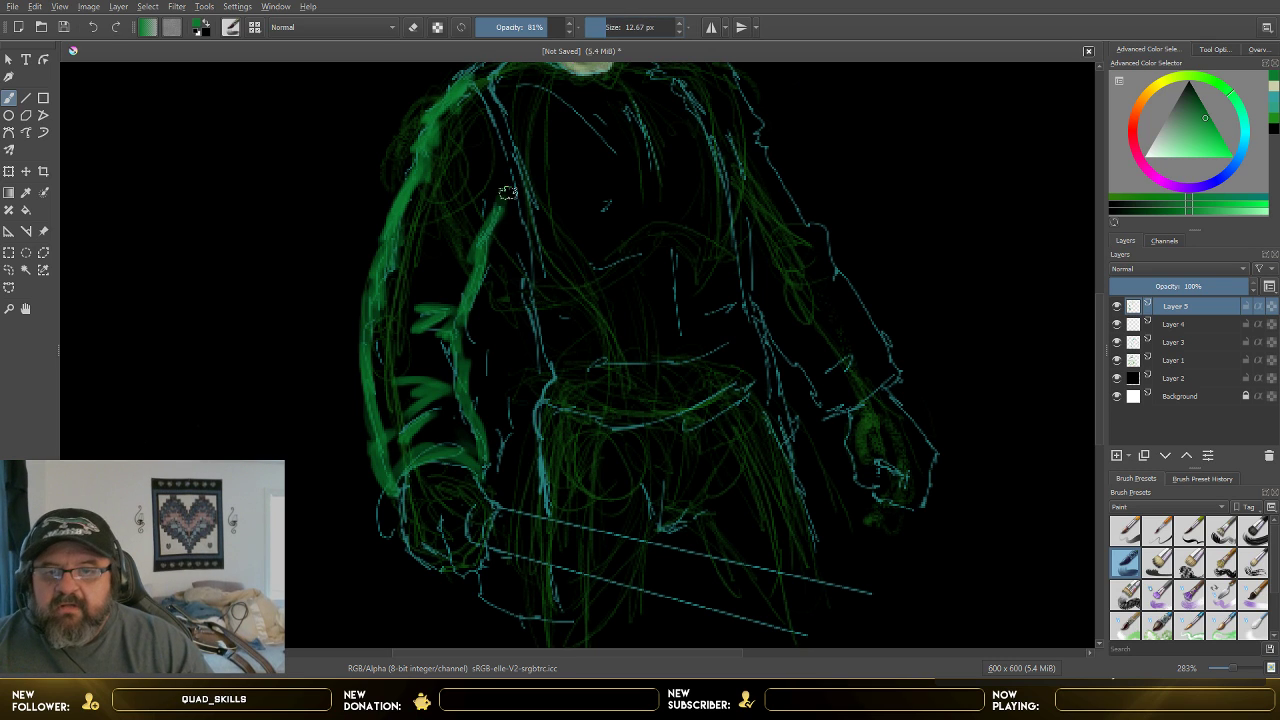
mouse_move(470, 100)
mouse_down()
mouse_move(458, 179)
mouse_move(481, 134)
mouse_move(474, 192)
mouse_move(476, 122)
mouse_move(501, 171)
mouse_move(473, 106)
mouse_move(503, 175)
mouse_move(473, 233)
mouse_move(480, 164)
mouse_move(463, 158)
mouse_move(433, 182)
mouse_move(441, 161)
mouse_move(416, 269)
mouse_move(458, 205)
mouse_move(464, 264)
mouse_move(488, 176)
mouse_move(462, 183)
mouse_move(479, 195)
mouse_move(433, 207)
mouse_move(437, 196)
mouse_move(466, 206)
mouse_move(478, 106)
mouse_move(448, 146)
mouse_move(476, 143)
mouse_move(408, 291)
mouse_move(395, 282)
mouse_move(400, 267)
mouse_move(455, 280)
mouse_move(474, 260)
mouse_move(431, 302)
mouse_move(442, 309)
mouse_move(432, 298)
mouse_move(381, 321)
mouse_move(372, 302)
mouse_move(388, 276)
mouse_move(357, 305)
mouse_move(368, 356)
mouse_move(362, 298)
mouse_move(388, 272)
mouse_move(402, 341)
mouse_move(436, 336)
mouse_move(384, 347)
mouse_move(440, 347)
mouse_move(454, 370)
mouse_move(408, 365)
mouse_move(438, 362)
mouse_move(431, 353)
mouse_move(385, 382)
mouse_move(440, 390)
mouse_move(403, 419)
mouse_move(418, 432)
mouse_move(440, 402)
mouse_move(395, 322)
mouse_up()
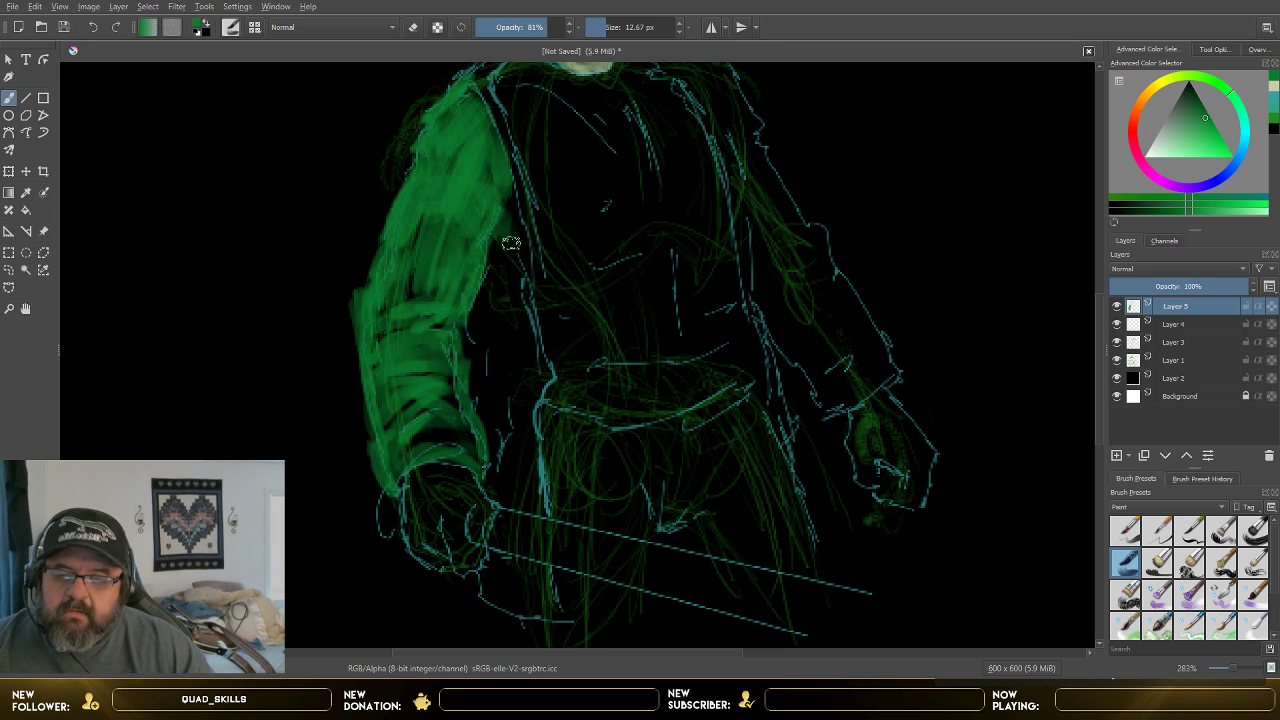
mouse_move(516, 218)
mouse_down()
mouse_move(481, 352)
mouse_move(498, 418)
mouse_up()
mouse_move(518, 281)
mouse_down()
mouse_move(496, 353)
mouse_move(508, 347)
mouse_move(510, 371)
mouse_move(529, 347)
mouse_move(515, 418)
mouse_up()
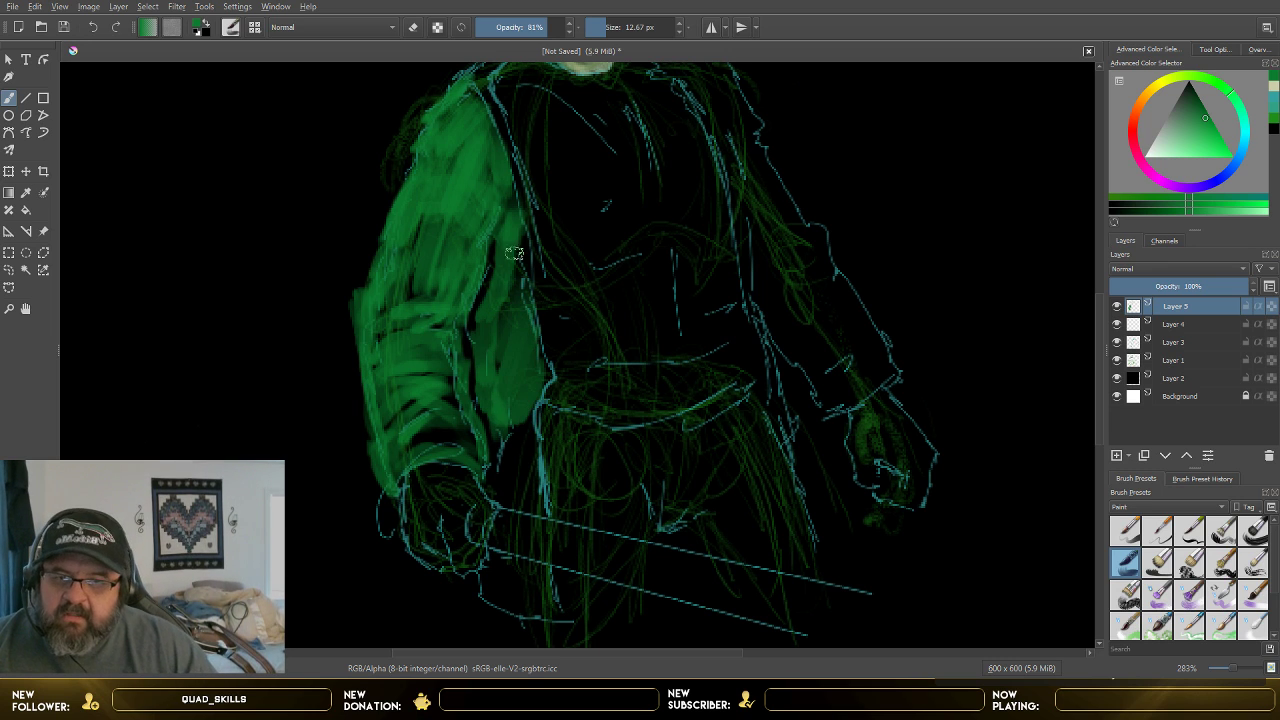
mouse_move(514, 254)
mouse_down()
mouse_move(516, 302)
mouse_move(526, 257)
mouse_move(507, 296)
mouse_move(553, 435)
mouse_move(547, 400)
mouse_move(526, 427)
mouse_move(522, 405)
mouse_move(517, 435)
mouse_move(499, 421)
mouse_move(499, 469)
mouse_move(521, 517)
mouse_move(531, 484)
mouse_move(529, 506)
mouse_move(542, 506)
mouse_move(527, 475)
mouse_up()
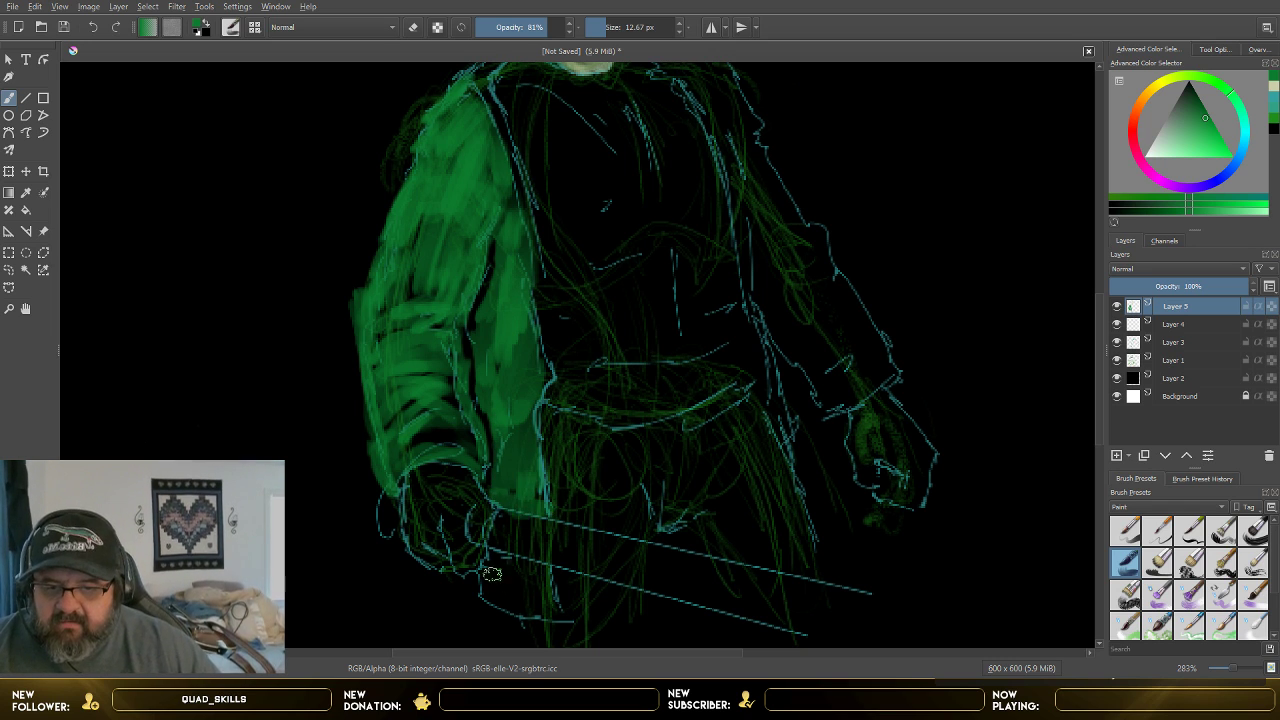
mouse_move(492, 573)
mouse_down()
mouse_move(538, 605)
mouse_move(530, 579)
mouse_move(513, 583)
mouse_move(530, 564)
mouse_move(557, 616)
mouse_move(480, 599)
mouse_move(509, 531)
mouse_up()
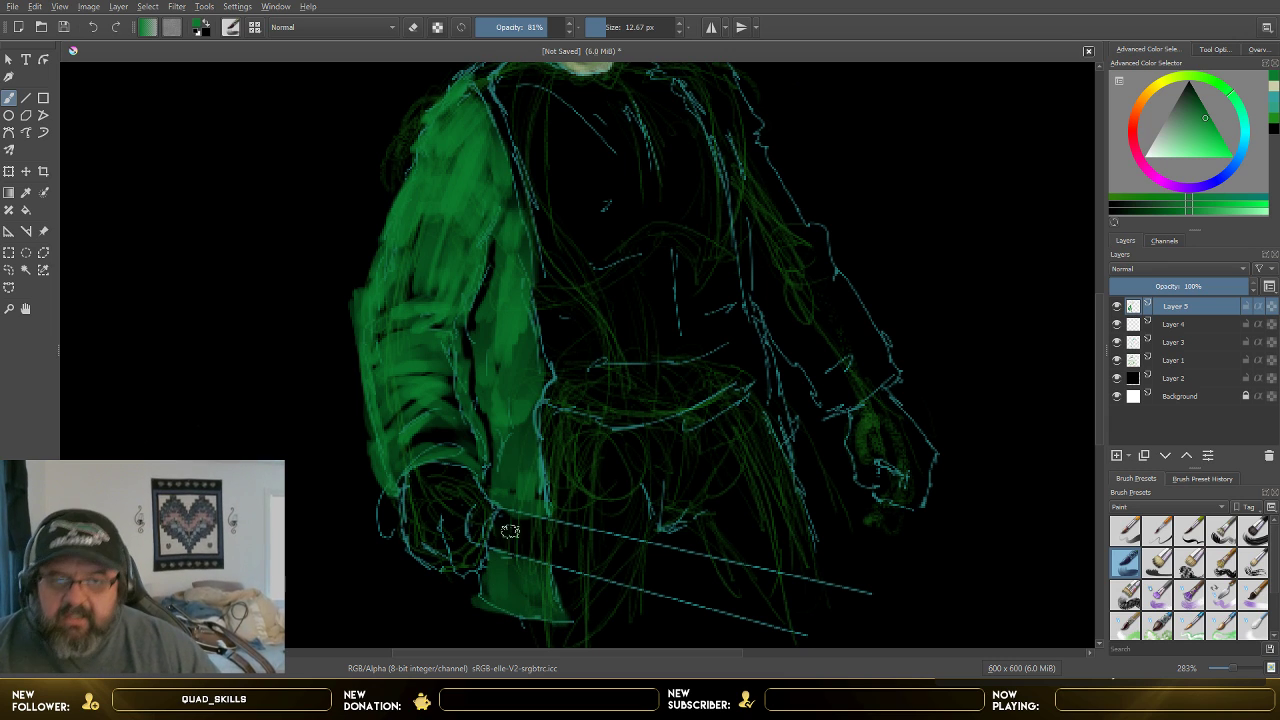
- Paint the jacket's opposite shoulder, lapel and sleeve green from the neck down to the cuff of the empty hand
scroll(725, 195, down, 1)
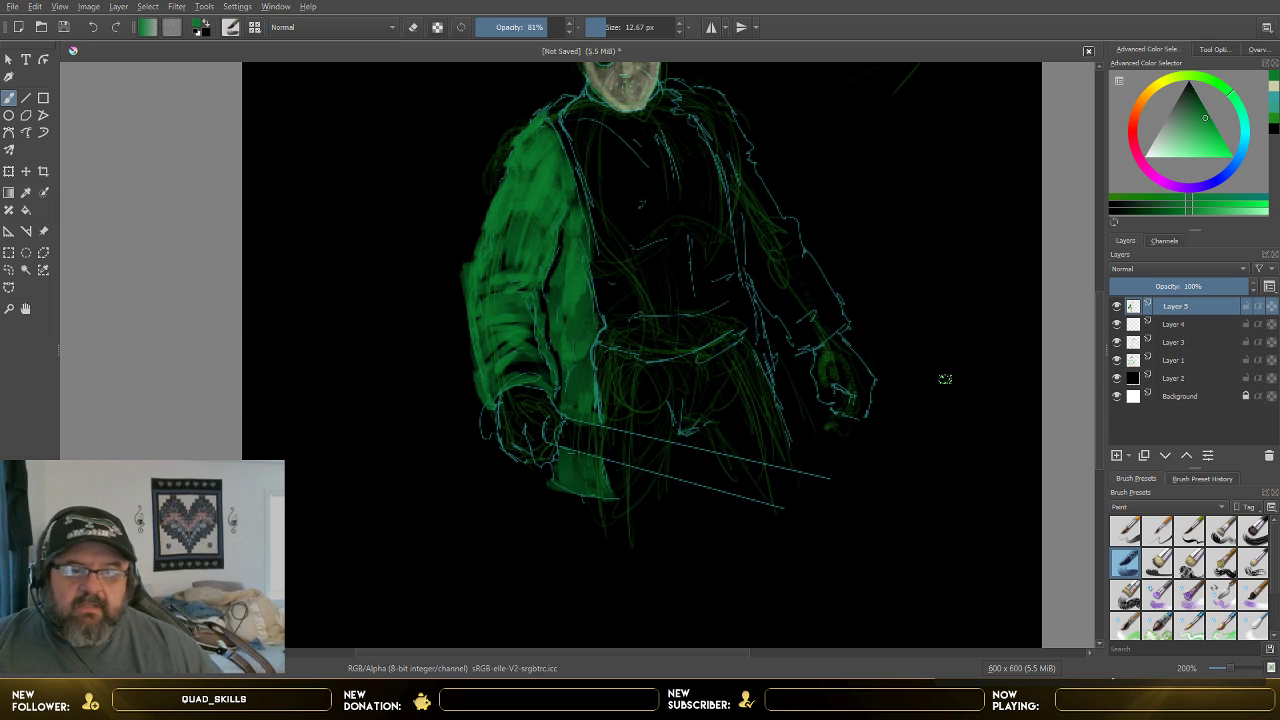
drag(1098, 414, 1099, 369)
scroll(777, 353, up, 1)
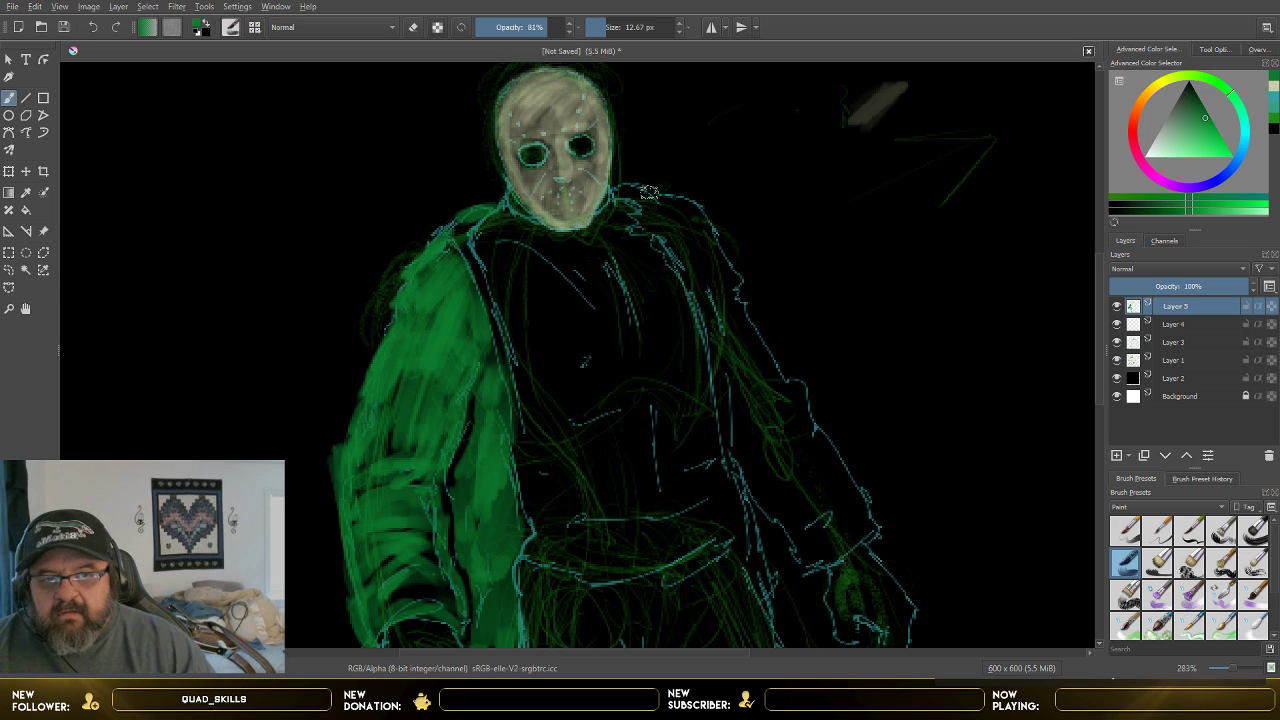
mouse_move(650, 192)
mouse_down()
mouse_move(672, 221)
mouse_move(649, 193)
mouse_move(635, 232)
mouse_move(693, 297)
mouse_move(679, 200)
mouse_move(735, 282)
mouse_move(735, 303)
mouse_move(693, 230)
mouse_move(737, 349)
mouse_move(737, 336)
mouse_move(725, 310)
mouse_move(725, 361)
mouse_move(709, 340)
mouse_move(713, 352)
mouse_move(733, 360)
mouse_move(744, 325)
mouse_move(792, 382)
mouse_move(806, 430)
mouse_up()
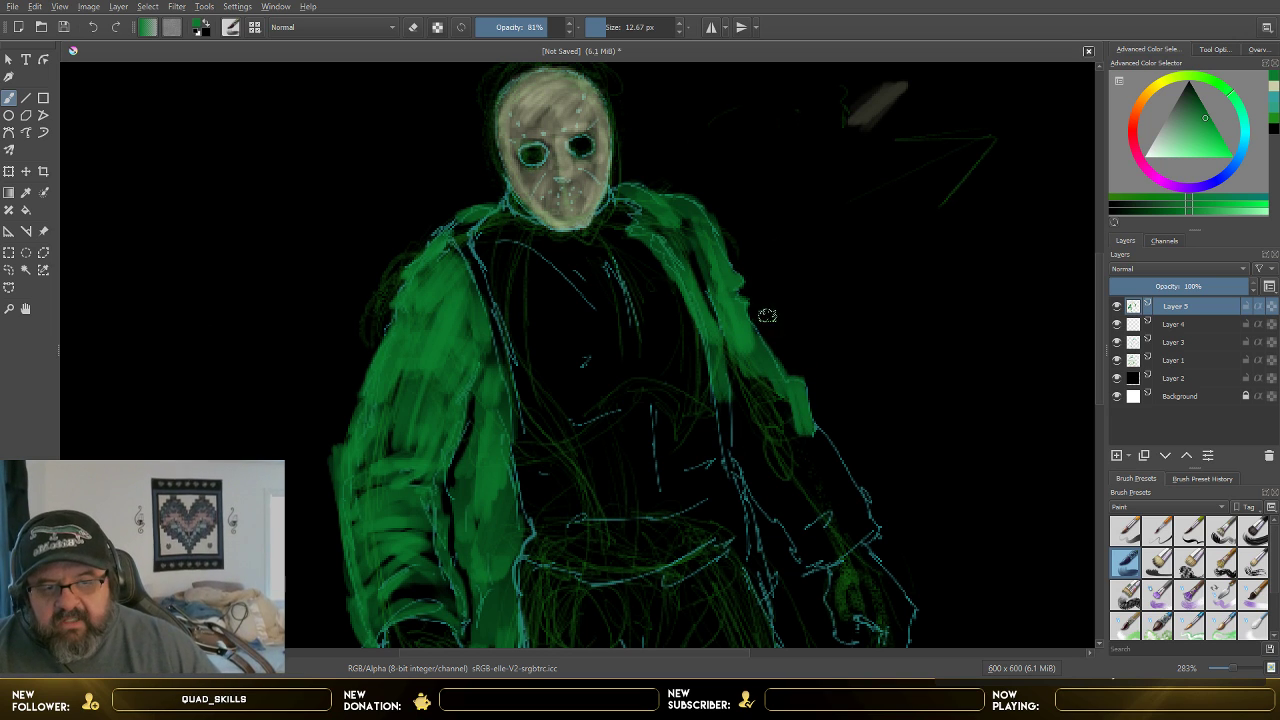
mouse_move(739, 366)
mouse_down()
mouse_move(735, 442)
mouse_move(758, 486)
mouse_move(754, 473)
mouse_move(768, 496)
mouse_move(768, 461)
mouse_move(748, 444)
mouse_move(770, 384)
mouse_move(746, 409)
mouse_move(780, 385)
mouse_move(762, 448)
mouse_move(815, 409)
mouse_move(876, 528)
mouse_up()
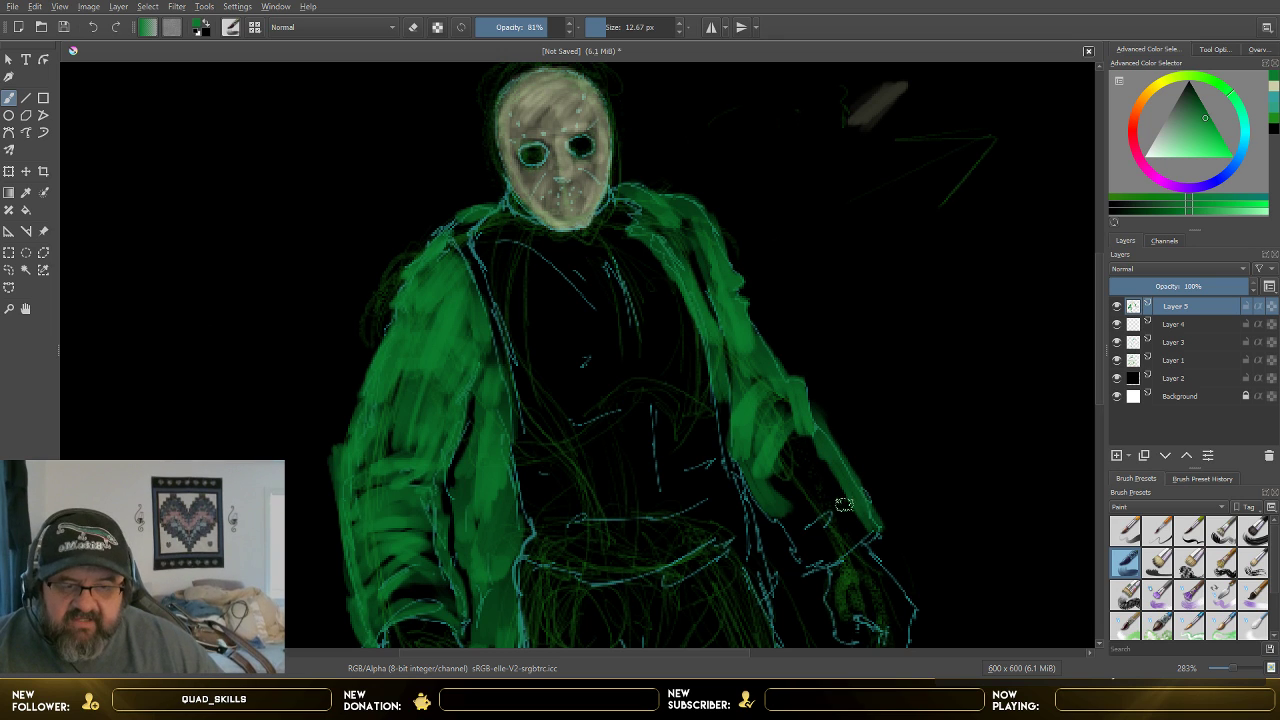
drag(782, 535, 802, 557)
mouse_move(826, 511)
mouse_down()
mouse_move(857, 496)
mouse_move(870, 531)
mouse_move(802, 568)
mouse_move(869, 530)
mouse_move(801, 513)
mouse_move(810, 477)
mouse_move(789, 471)
mouse_move(813, 436)
mouse_move(795, 472)
mouse_up()
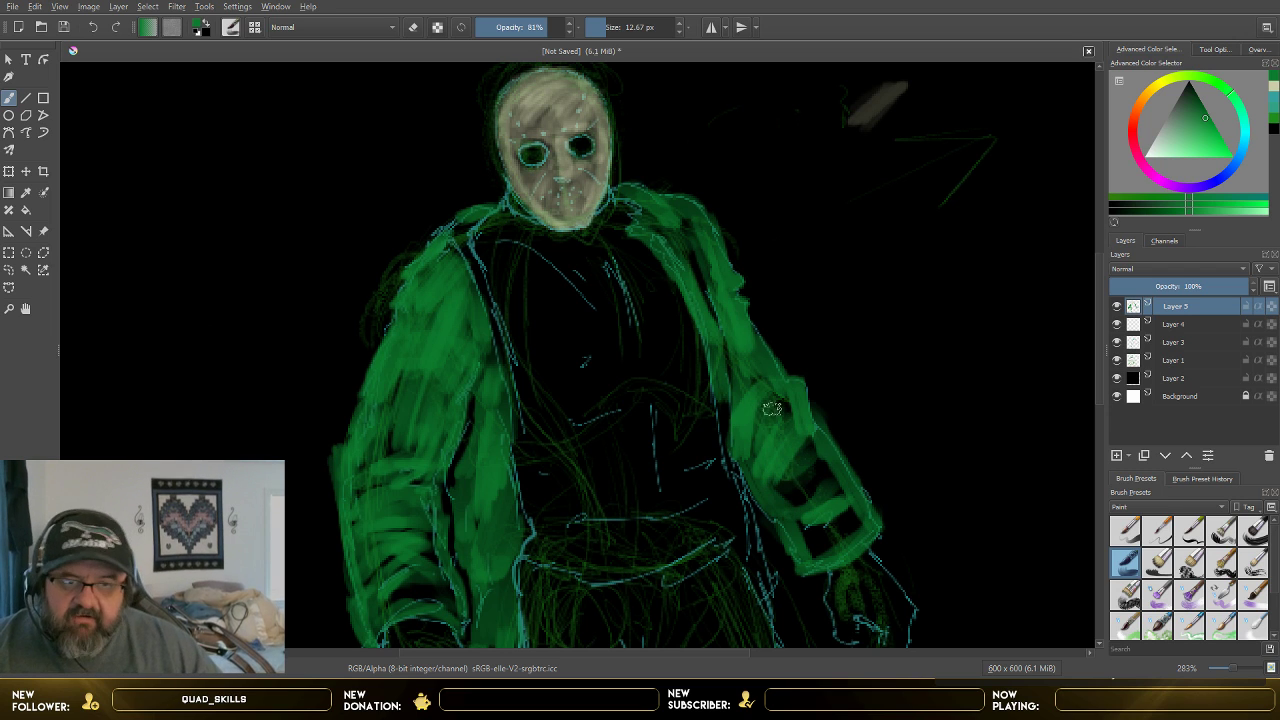
mouse_move(696, 224)
mouse_down()
mouse_move(752, 421)
mouse_move(737, 359)
mouse_move(786, 434)
mouse_move(767, 432)
mouse_move(793, 399)
mouse_move(790, 458)
mouse_move(816, 438)
mouse_move(782, 480)
mouse_move(788, 493)
mouse_move(820, 475)
mouse_move(815, 496)
mouse_move(836, 498)
mouse_move(825, 535)
mouse_move(746, 318)
mouse_move(802, 432)
mouse_up()
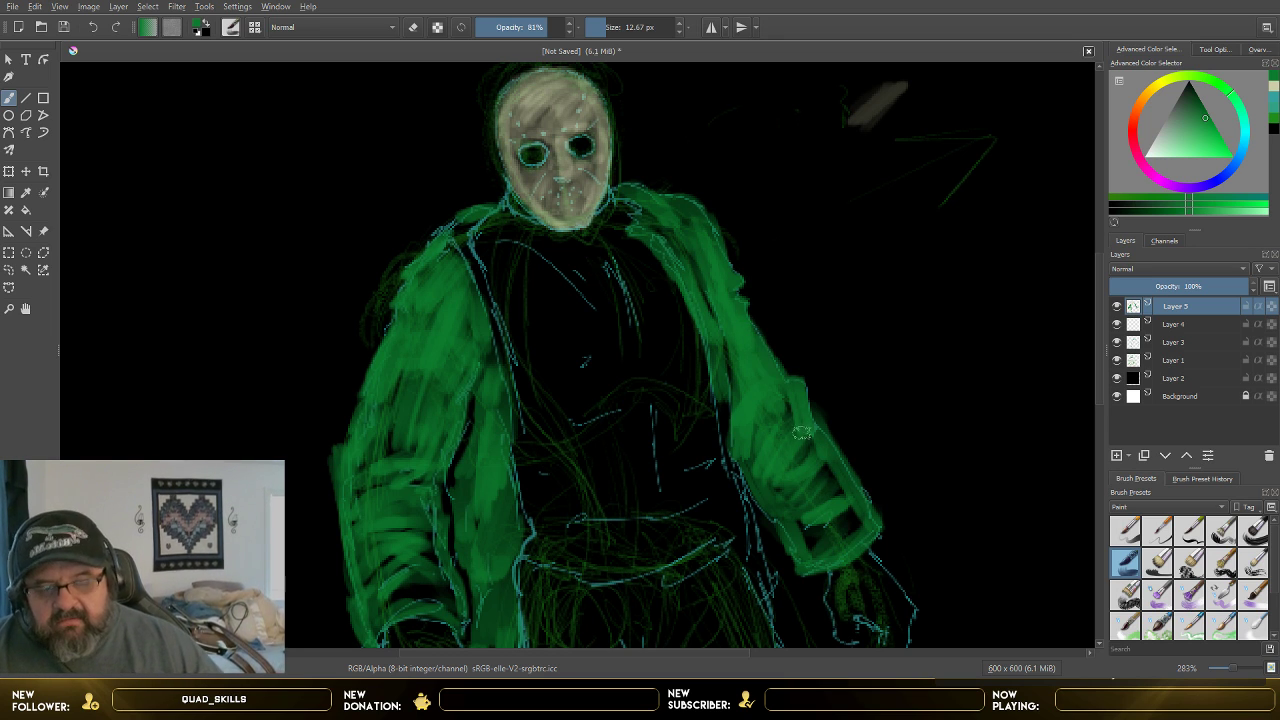
- Paint the jacket's front panel green beside the empty-handed arm, from the waist down past the hip
mouse_move(729, 401)
mouse_down()
mouse_move(730, 456)
mouse_move(766, 525)
mouse_up()
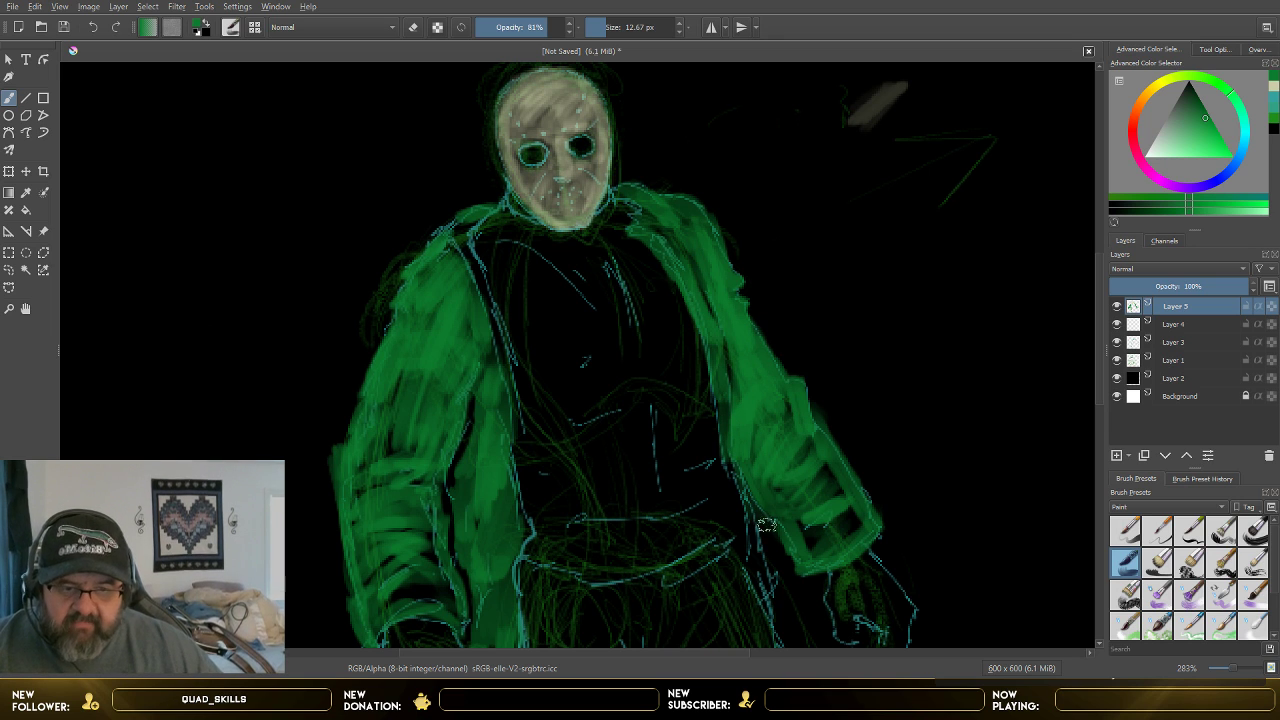
scroll(848, 456, down, 1)
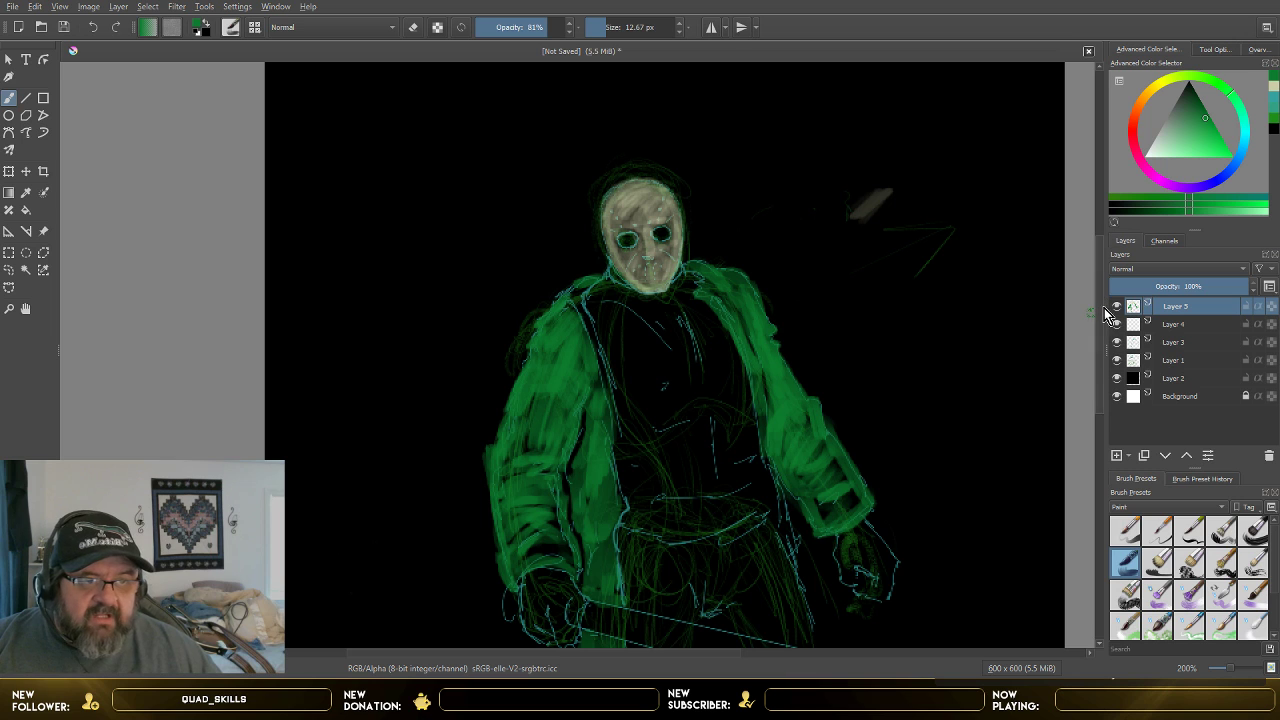
drag(1108, 314, 1094, 363)
scroll(798, 486, up, 1)
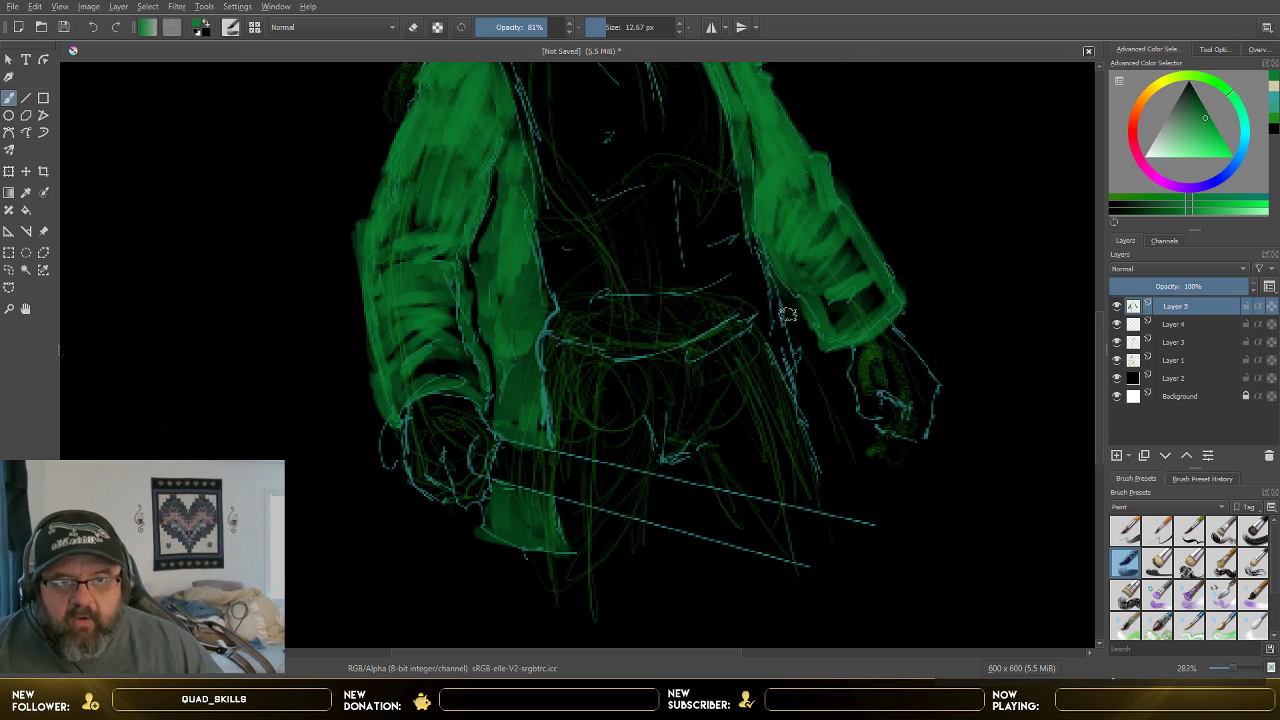
drag(788, 314, 816, 447)
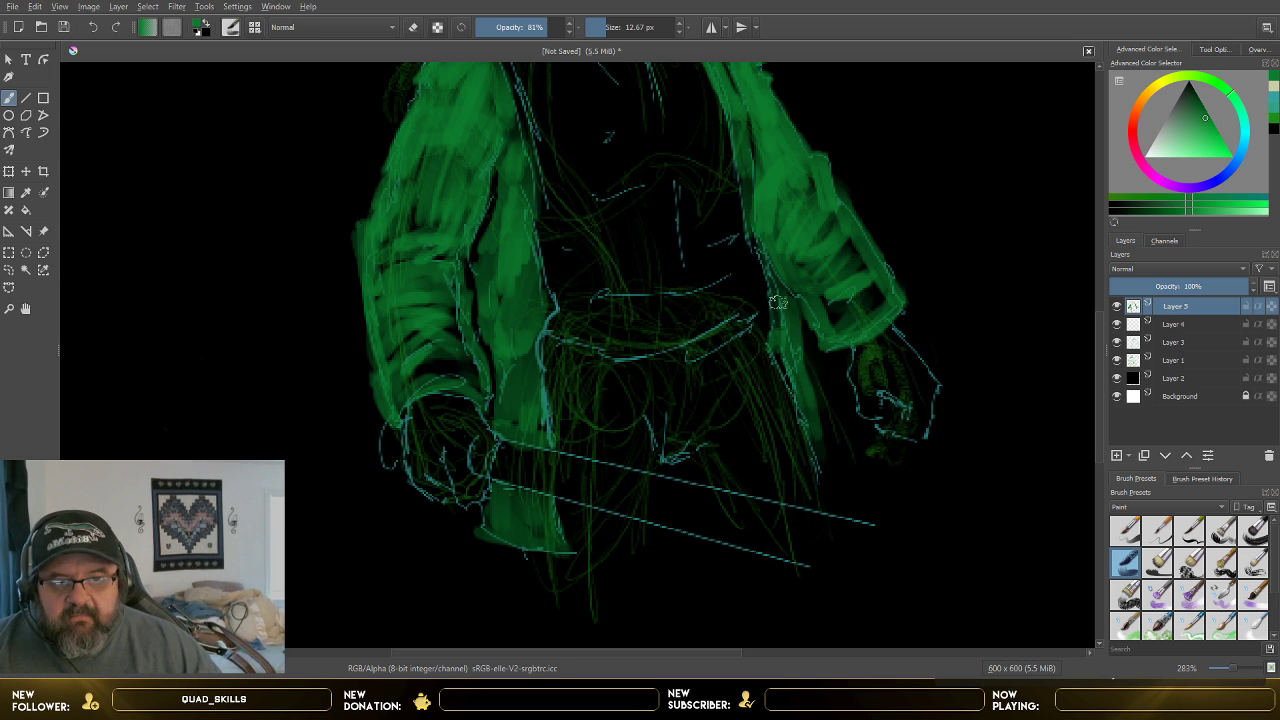
mouse_move(776, 295)
mouse_down()
mouse_move(772, 338)
mouse_move(796, 398)
mouse_up()
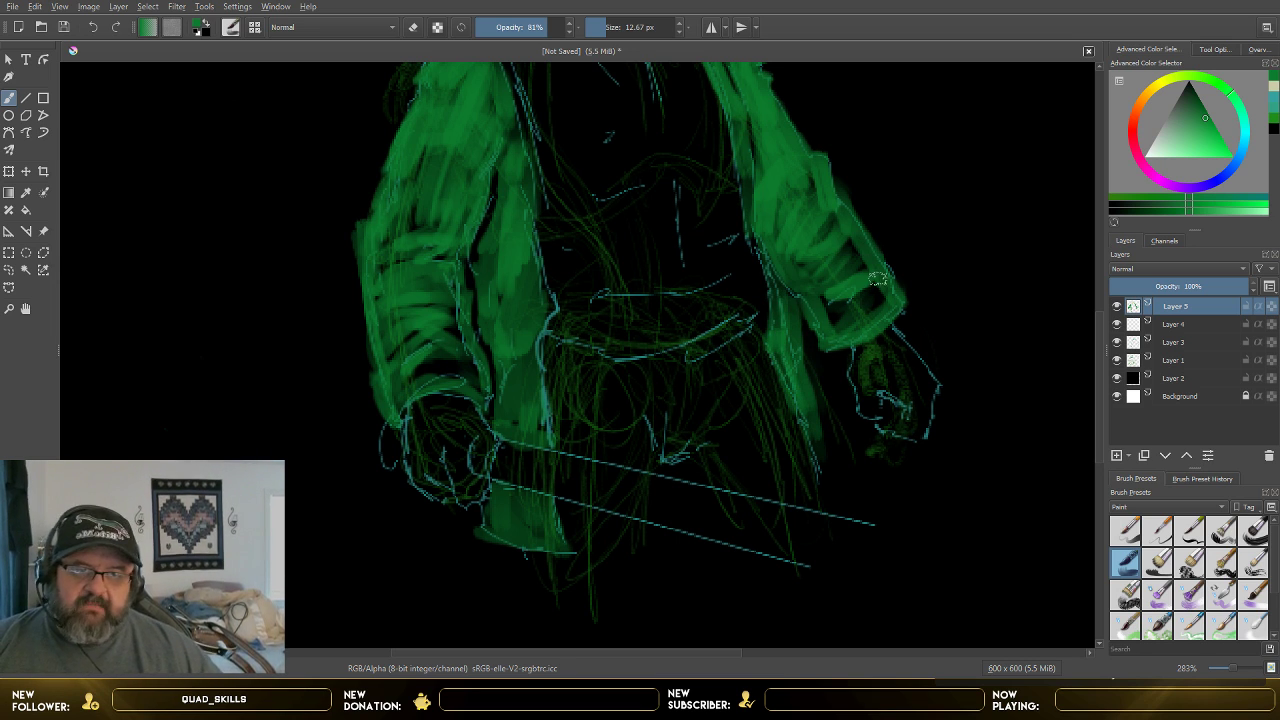
- Switch to a lighter yellow-green and paint highlights along the jacket's right front opening edge and beside the collar at the left shoulder
scroll(878, 279, down, 1)
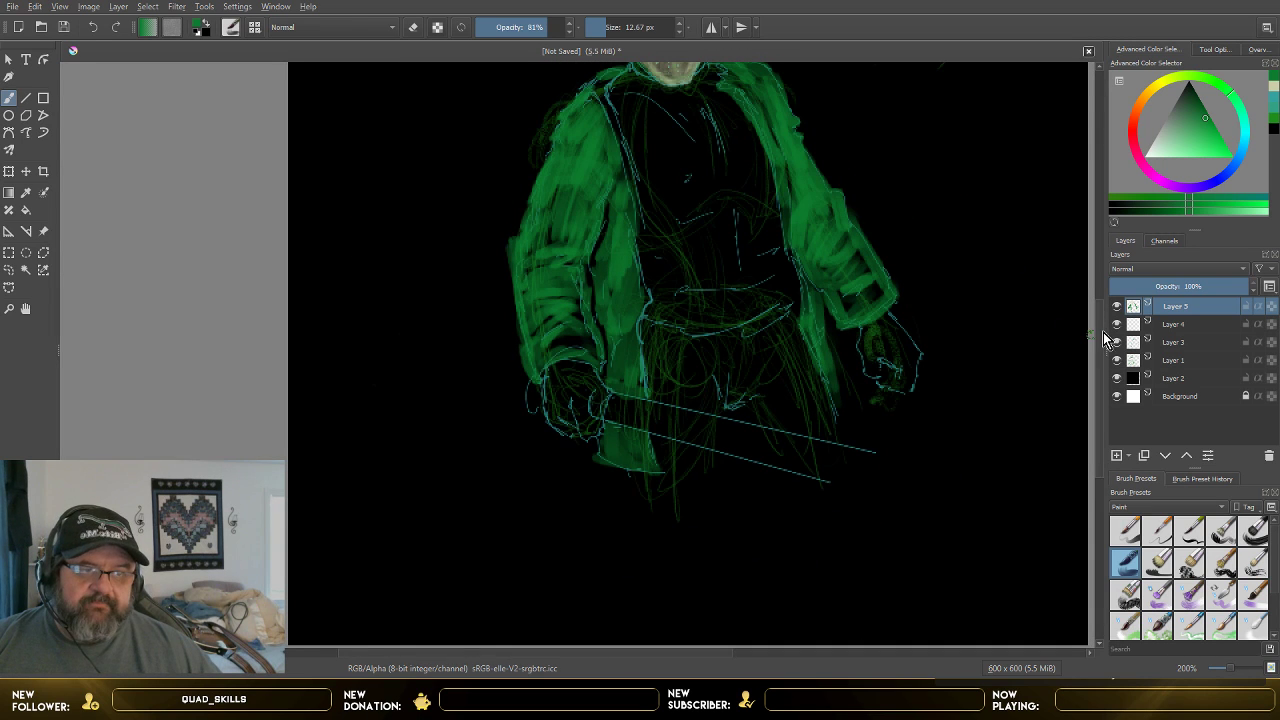
scroll(1100, 332, up, 2)
scroll(776, 298, up, 1)
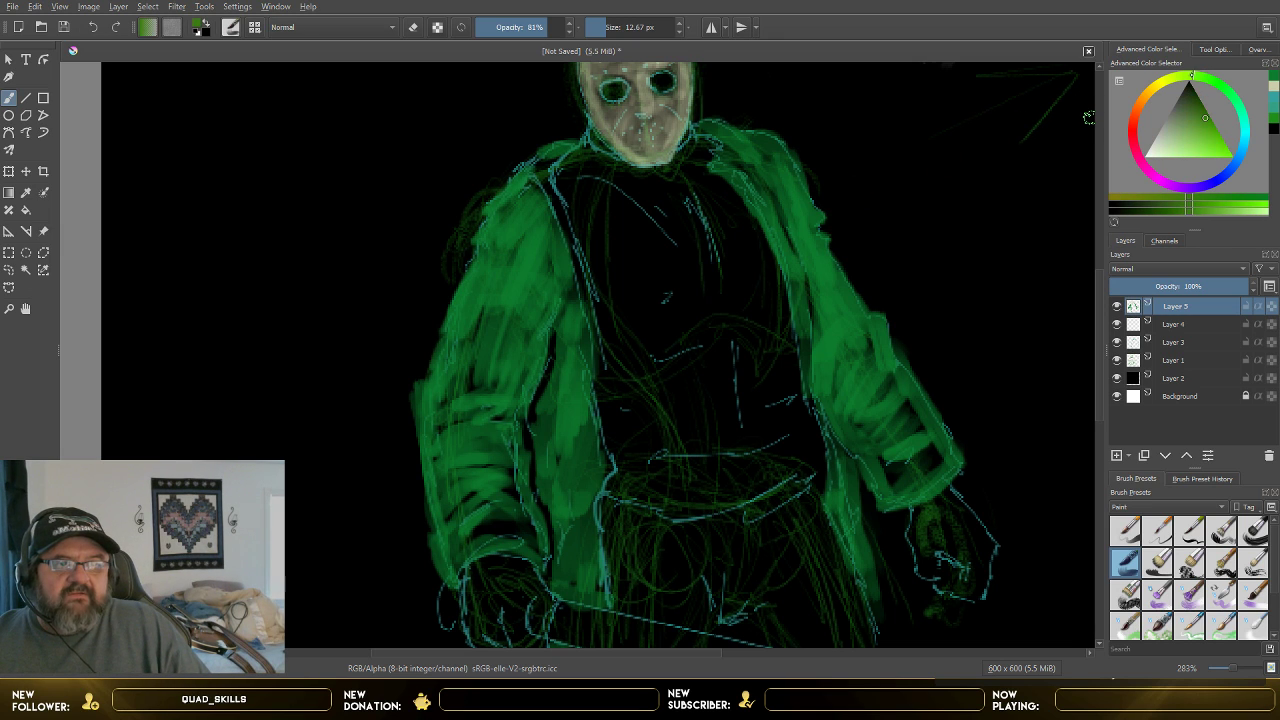
key(k)
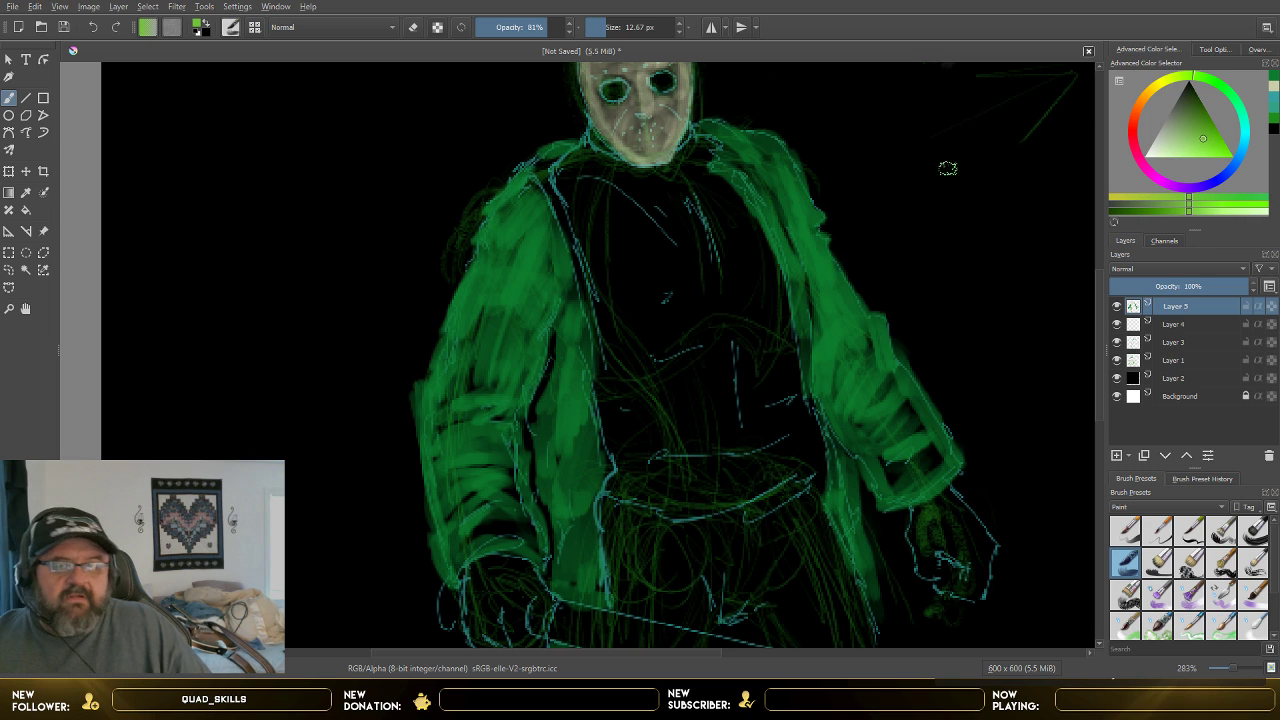
drag(540, 186, 588, 302)
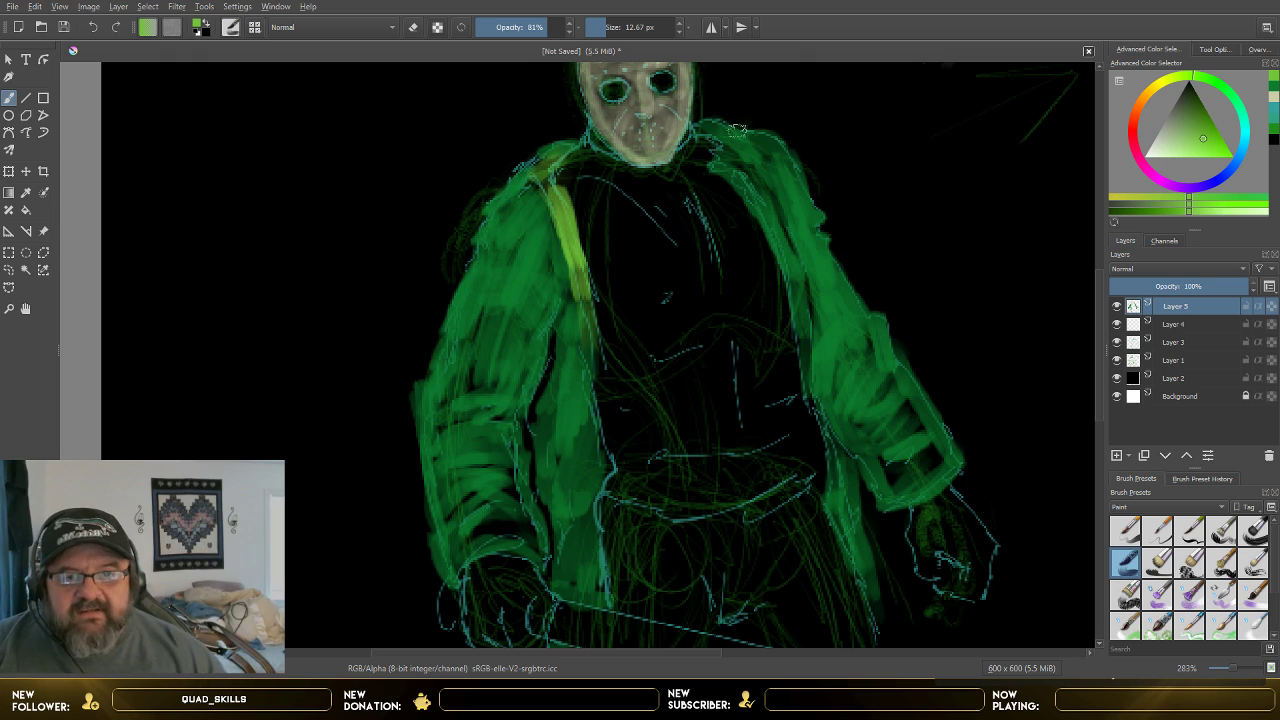
mouse_move(716, 124)
mouse_down()
mouse_move(744, 150)
mouse_move(722, 126)
mouse_up()
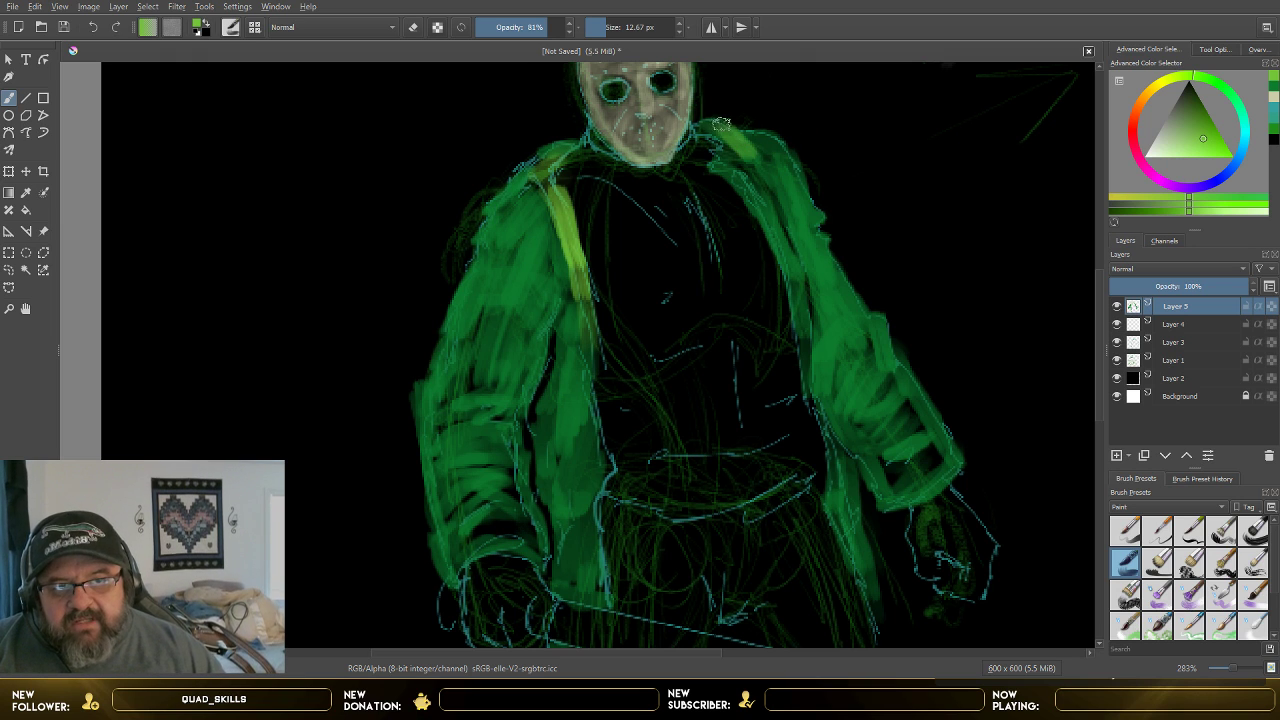
- Set the brush to 70% opacity and 18.37 px, and paint highlights along the outer edge of the character's left sleeve down to the elbow
click(598, 27)
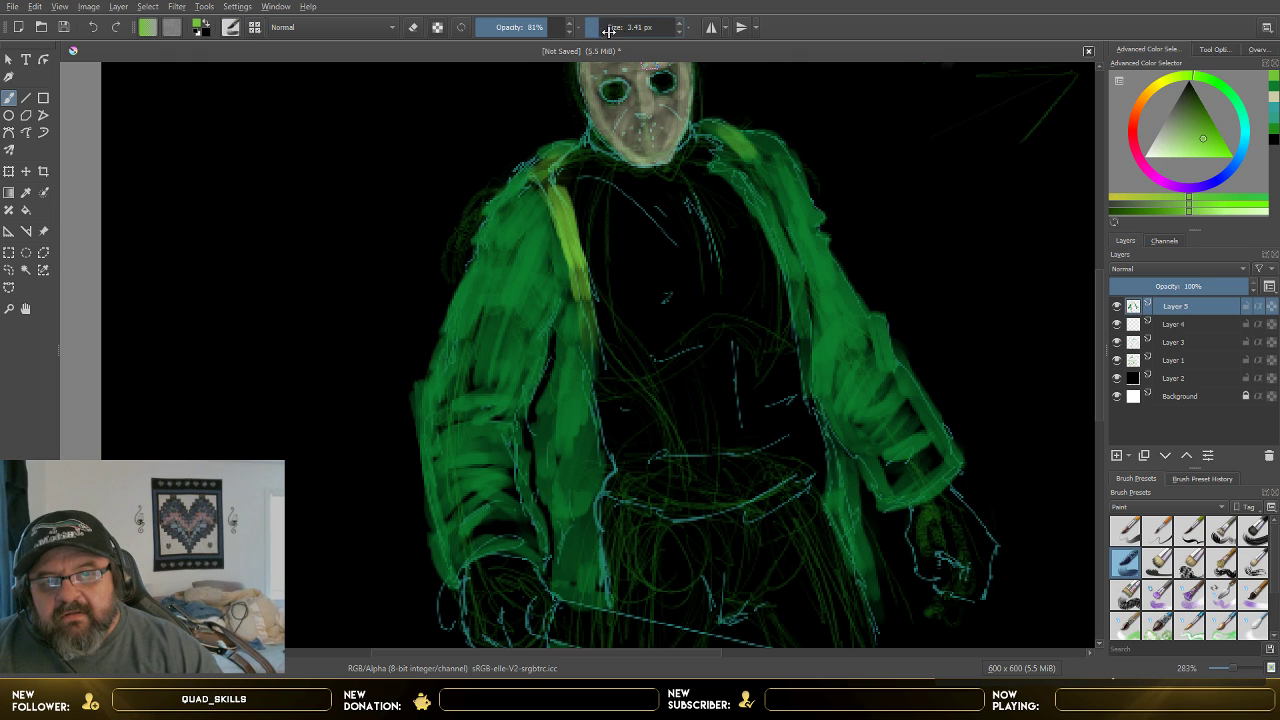
click(606, 27)
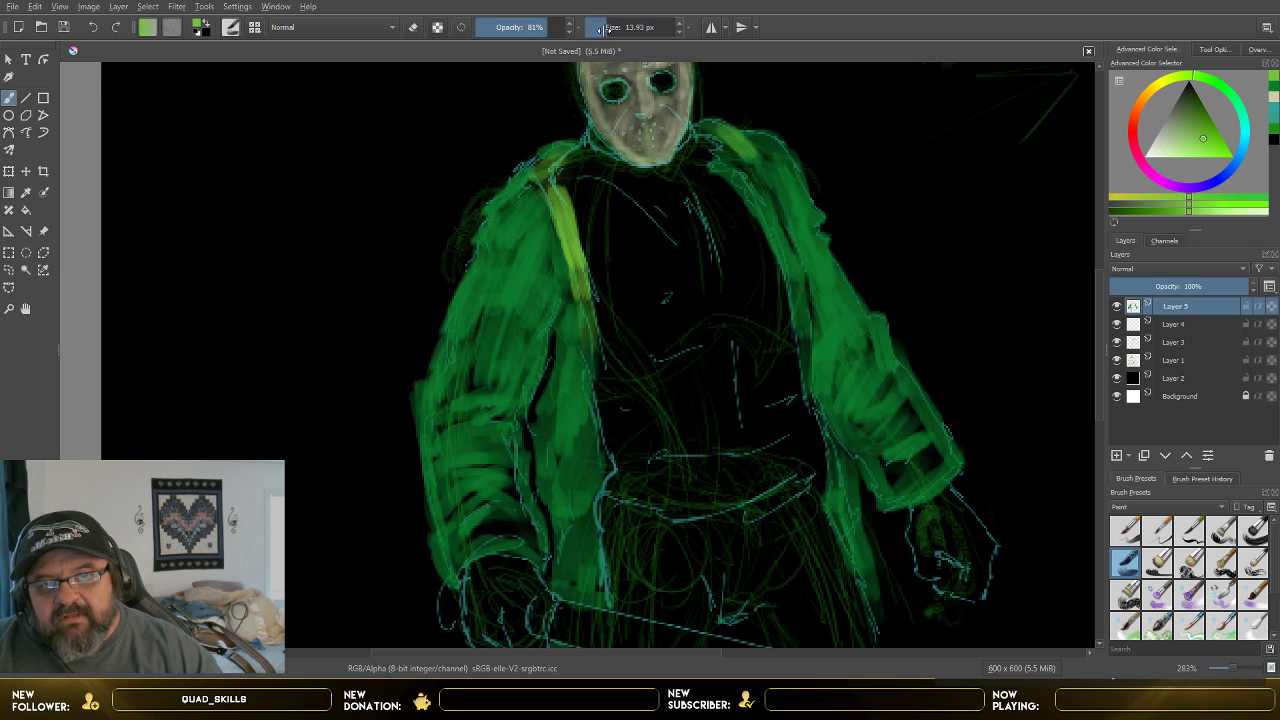
click(614, 27)
click(546, 27)
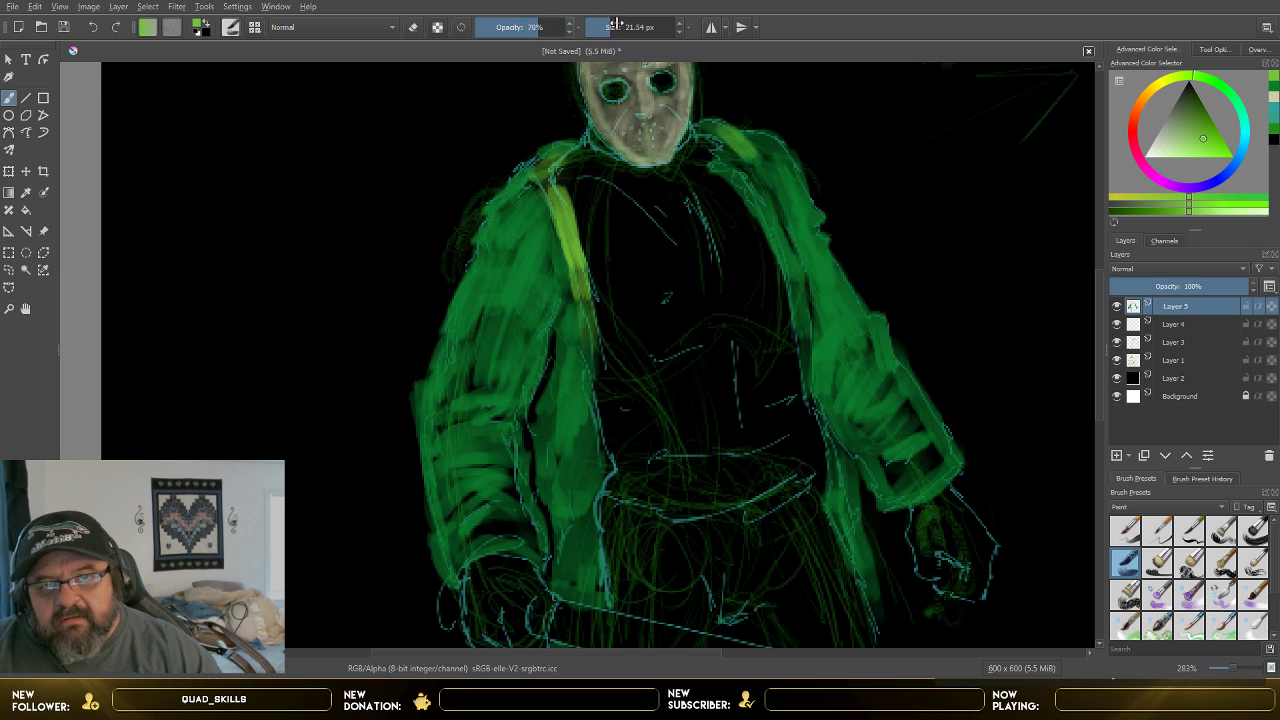
click(607, 30)
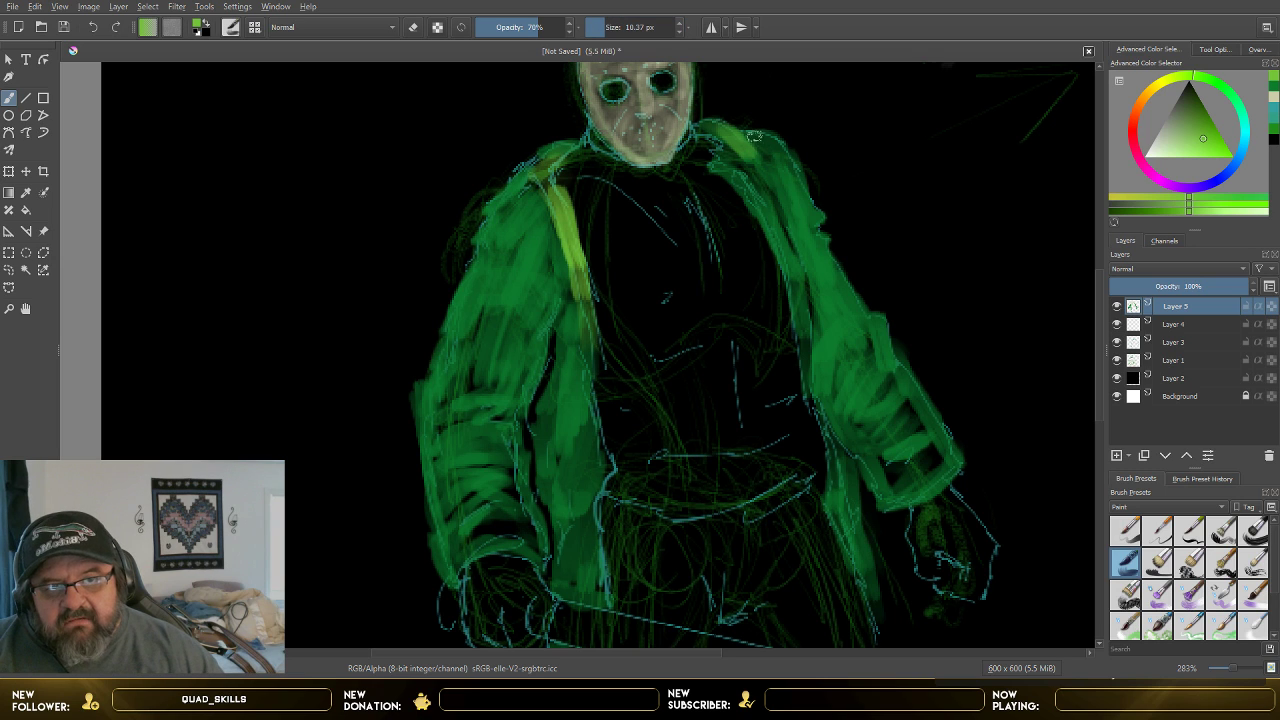
mouse_move(748, 138)
mouse_down()
mouse_move(780, 142)
mouse_move(761, 133)
mouse_move(813, 205)
mouse_move(805, 225)
mouse_move(829, 244)
mouse_move(810, 263)
mouse_move(826, 255)
mouse_move(879, 323)
mouse_move(855, 340)
mouse_move(859, 318)
mouse_move(842, 329)
mouse_move(861, 318)
mouse_move(866, 355)
mouse_up()
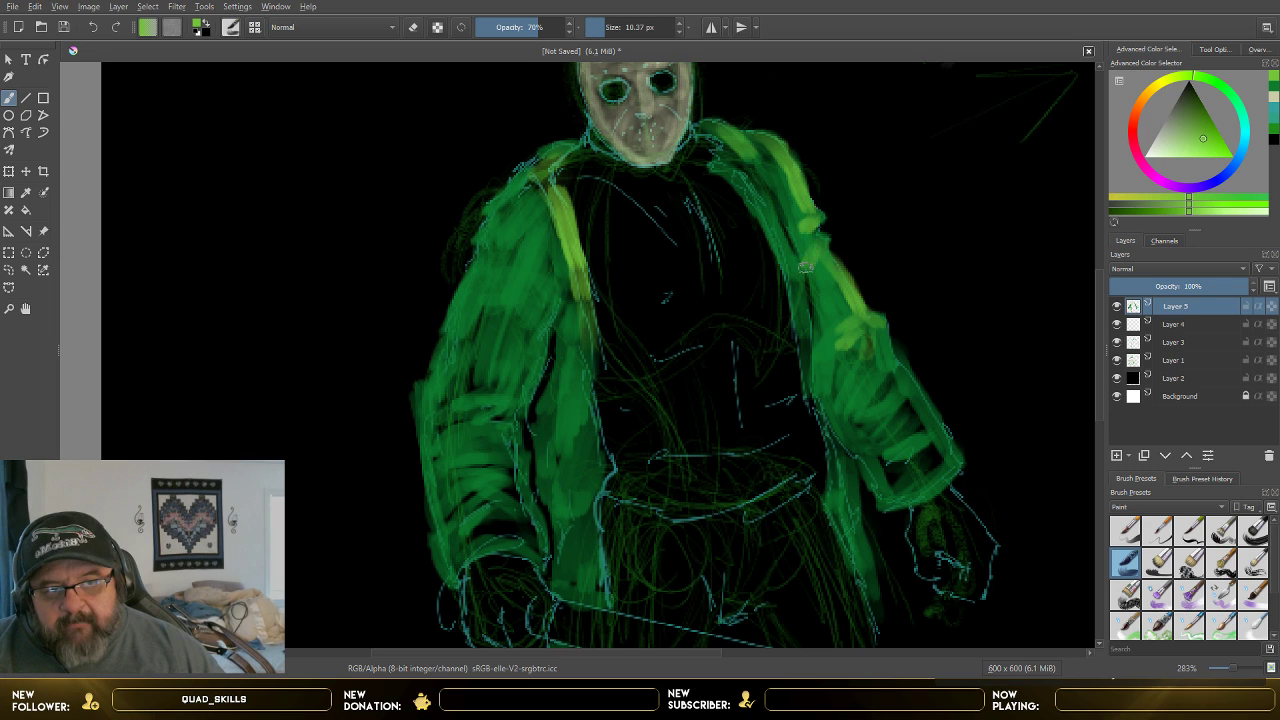
- Reduce the brush size to 5.34 px and paint finer fold highlights on the character's left sleeve from upper arm to forearm
click(604, 28)
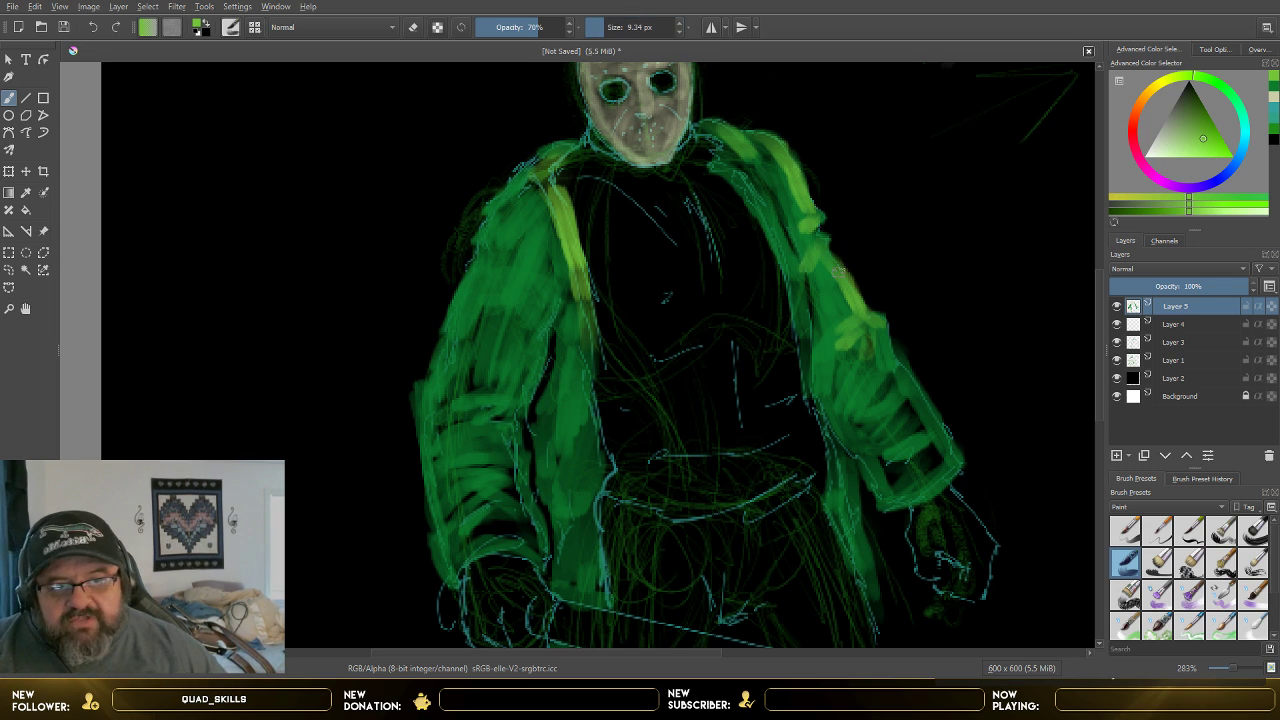
scroll(663, 27, down, 4)
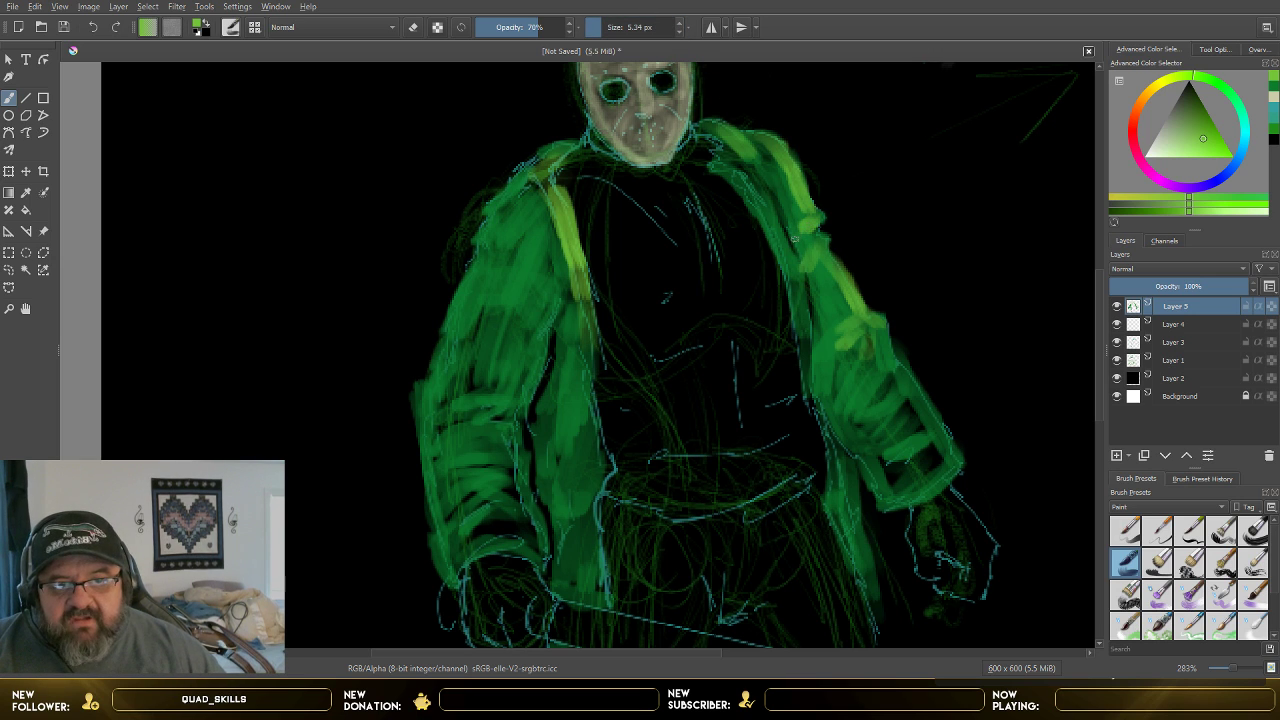
drag(772, 188, 836, 305)
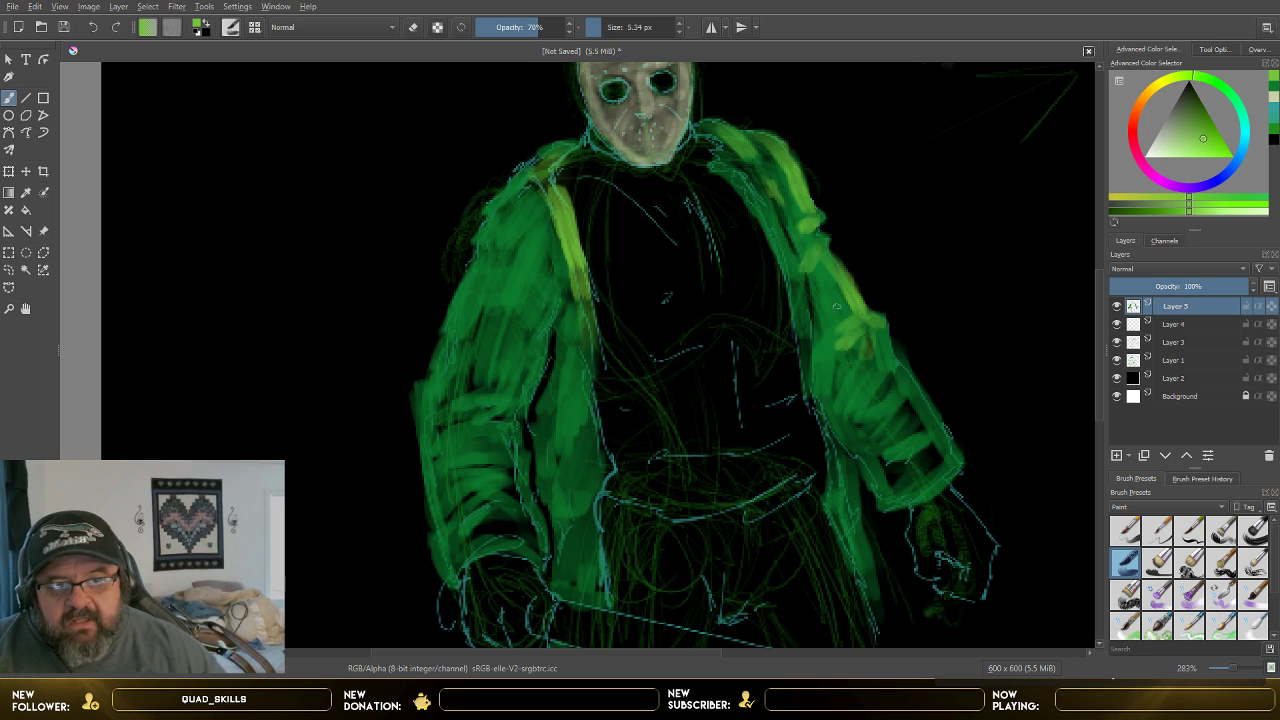
drag(808, 255, 800, 252)
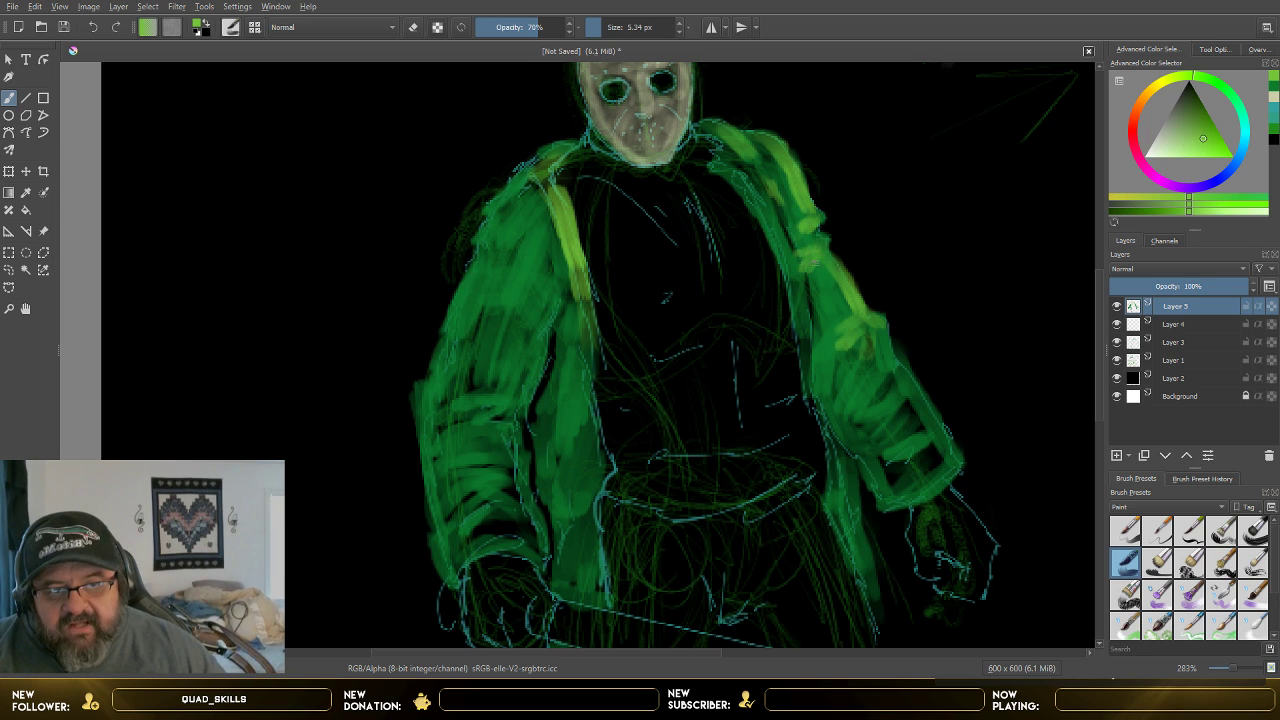
mouse_move(868, 324)
mouse_down()
mouse_move(830, 340)
mouse_move(875, 325)
mouse_move(853, 384)
mouse_move(854, 369)
mouse_move(854, 384)
mouse_move(920, 377)
mouse_move(890, 369)
mouse_move(872, 341)
mouse_move(891, 375)
mouse_move(894, 364)
mouse_move(868, 394)
mouse_up()
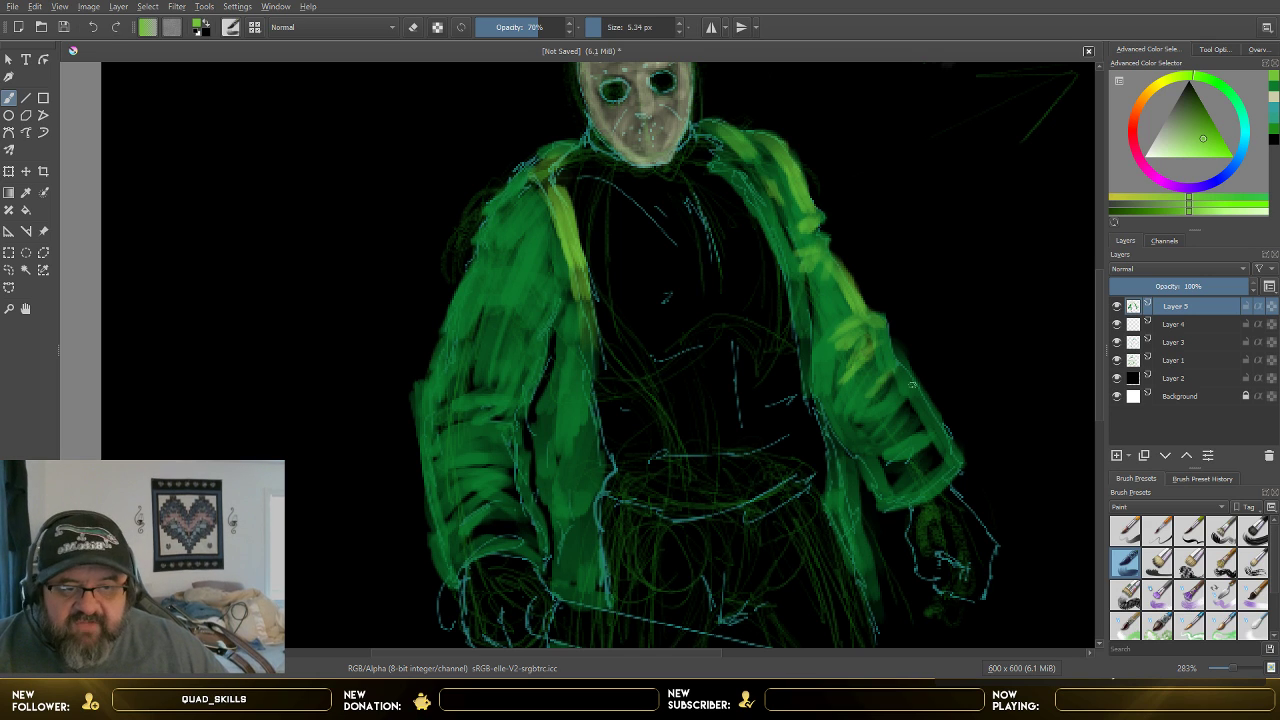
mouse_move(890, 350)
mouse_down()
mouse_move(889, 338)
mouse_move(932, 432)
mouse_up()
drag(901, 389, 900, 366)
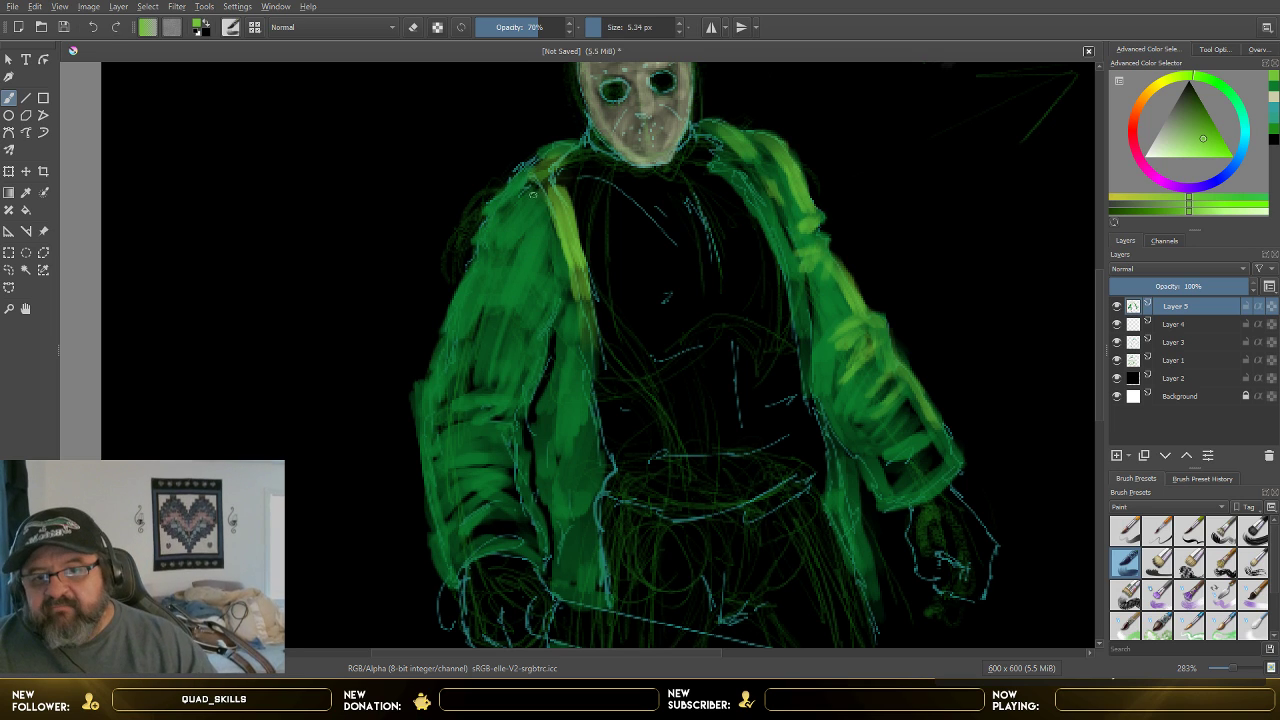
- Paint yellow-green fold highlights across the upper arm and forearm of the character's right sleeve, redoing the first forearm stroke
mouse_move(556, 246)
mouse_down()
mouse_move(550, 282)
mouse_move(532, 273)
mouse_move(546, 300)
mouse_up()
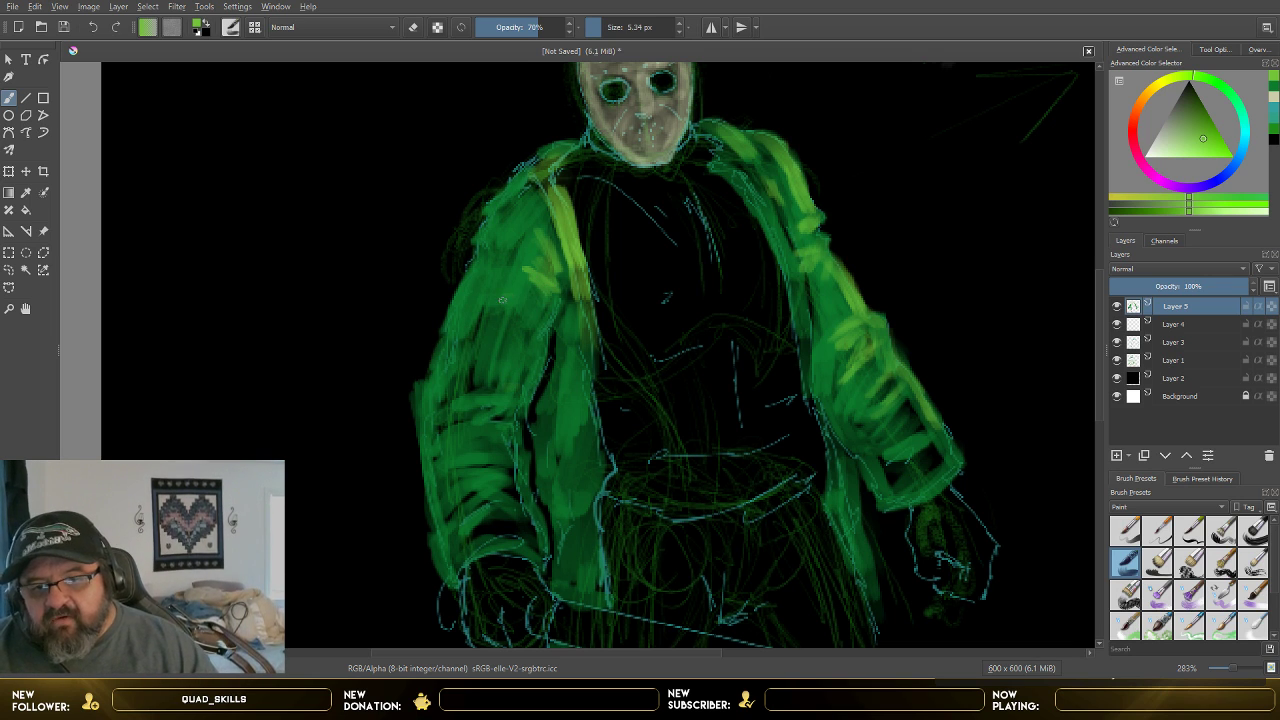
mouse_move(502, 299)
mouse_down()
mouse_move(532, 319)
mouse_move(494, 318)
mouse_move(538, 335)
mouse_move(504, 312)
mouse_move(509, 298)
mouse_move(532, 305)
mouse_move(500, 305)
mouse_up()
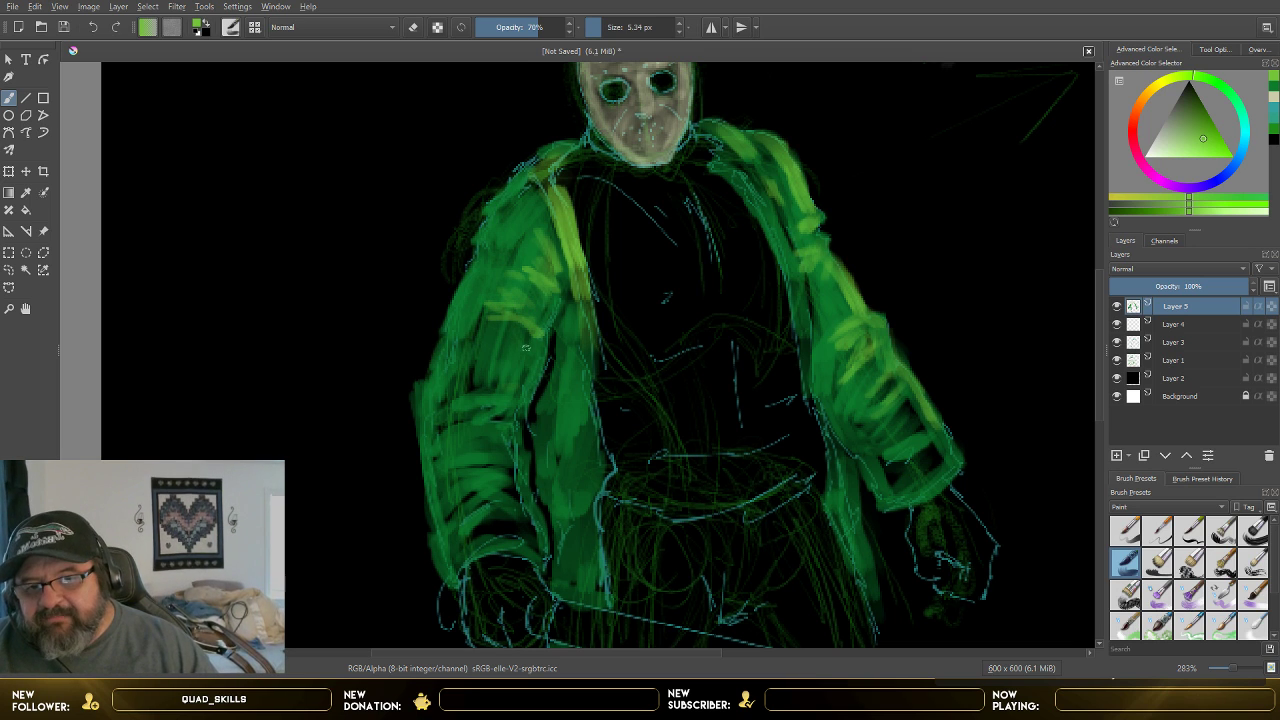
drag(506, 401, 462, 397)
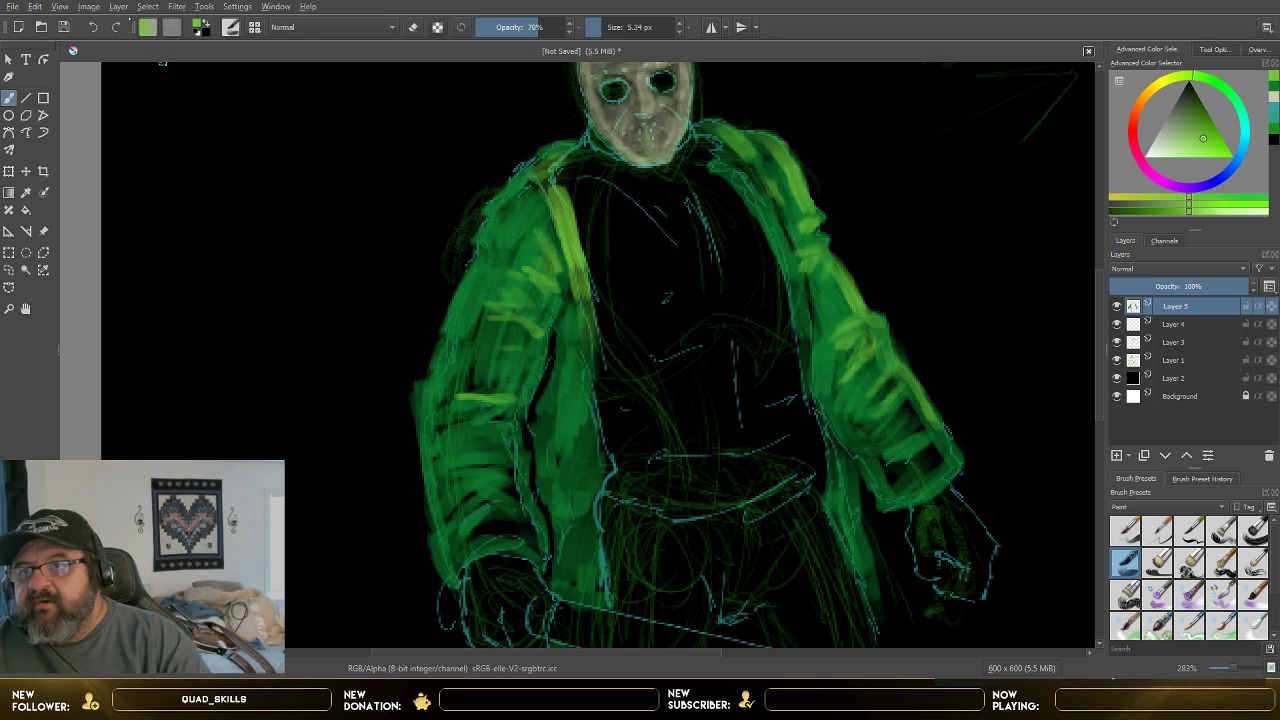
key(ctrl+z)
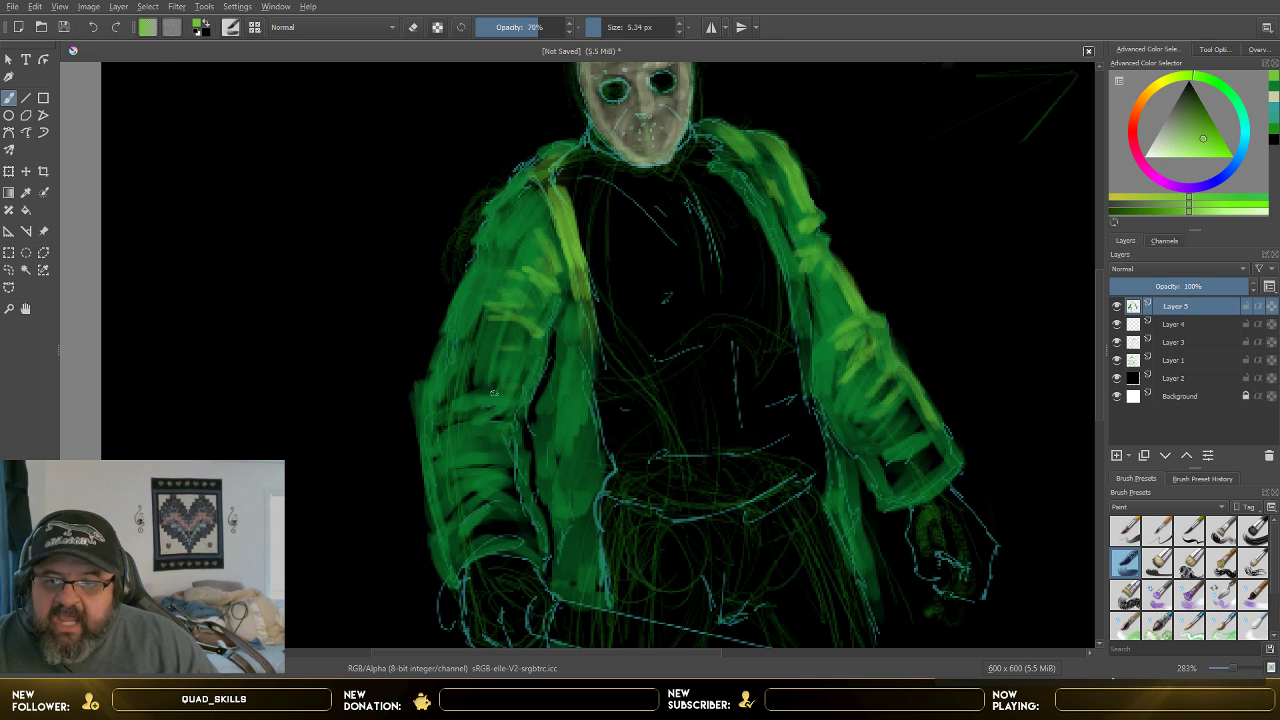
mouse_move(508, 396)
mouse_down()
mouse_move(474, 397)
mouse_move(492, 395)
mouse_move(479, 437)
mouse_move(500, 421)
mouse_move(471, 427)
mouse_move(465, 464)
mouse_move(499, 450)
mouse_move(499, 431)
mouse_move(491, 453)
mouse_move(509, 456)
mouse_move(479, 458)
mouse_move(506, 463)
mouse_move(515, 491)
mouse_move(482, 504)
mouse_move(517, 499)
mouse_move(487, 482)
mouse_move(505, 478)
mouse_move(460, 499)
mouse_move(493, 520)
mouse_up()
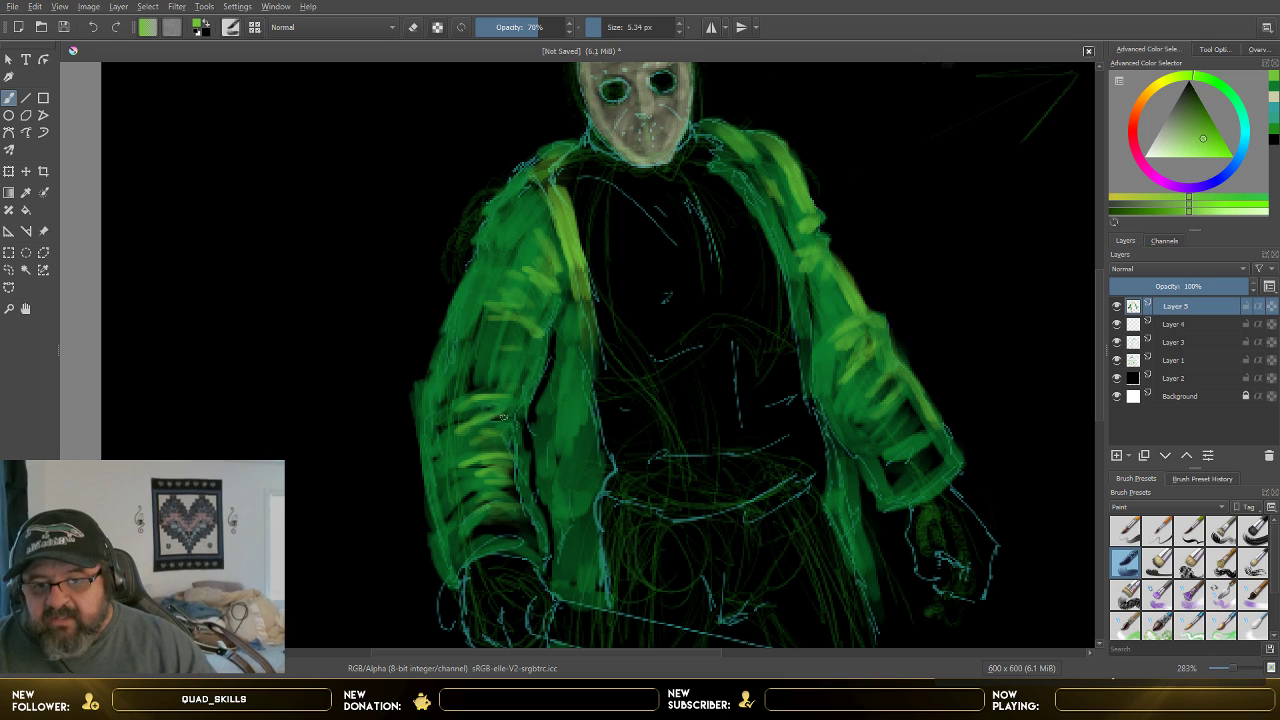
drag(496, 388, 462, 390)
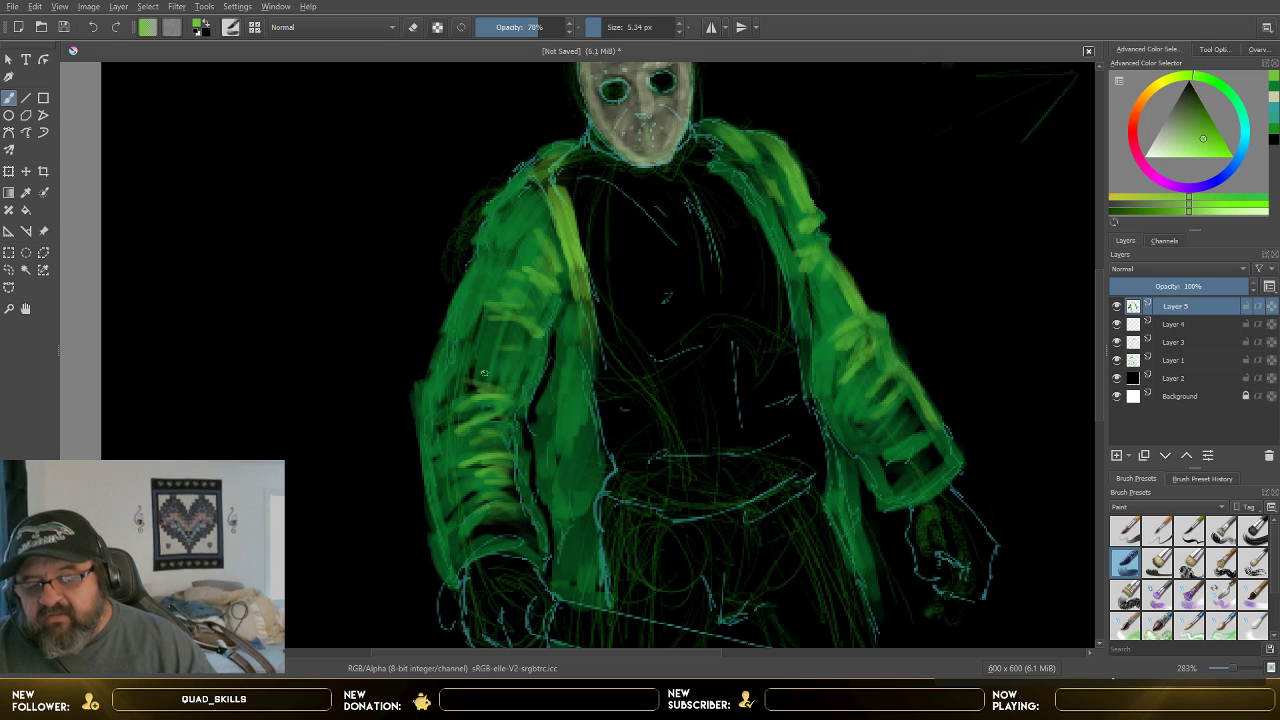
- Add highlight strokes around the inner elbow of the character's right sleeve and along the forearm's inner edge
mouse_move(544, 342)
mouse_down()
mouse_move(520, 394)
mouse_move(504, 386)
mouse_up()
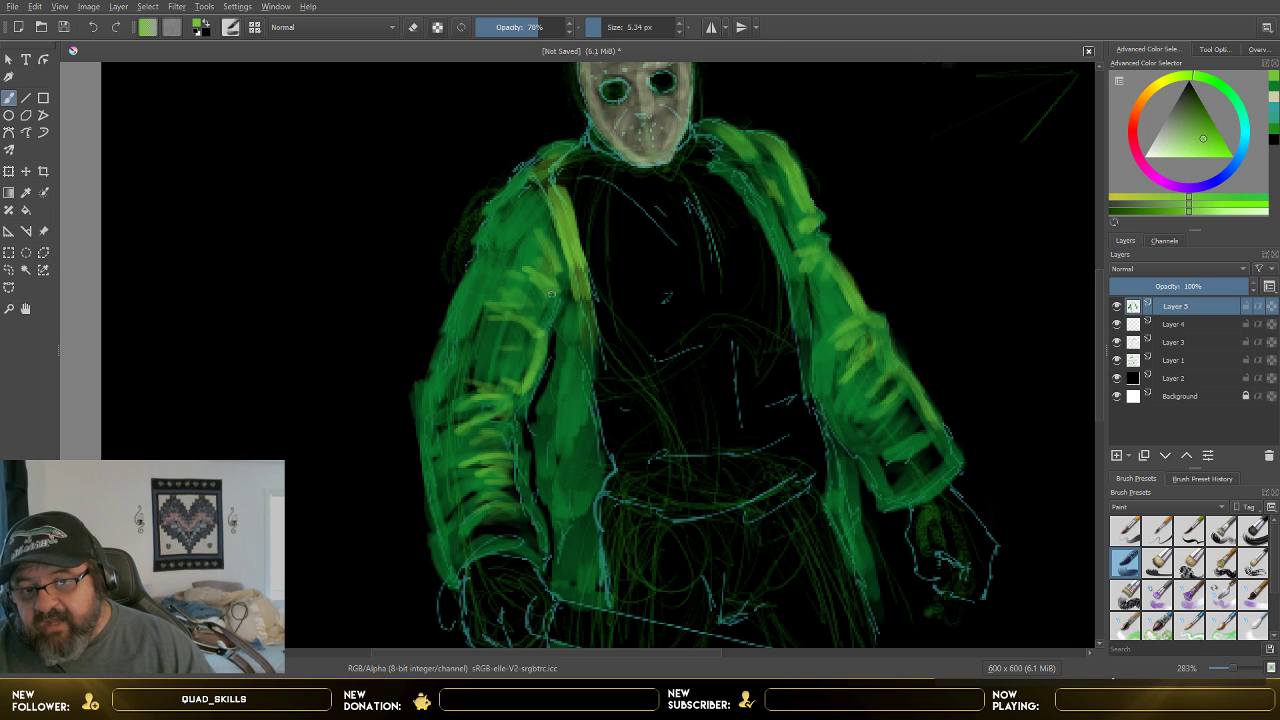
mouse_move(556, 294)
mouse_down()
mouse_move(512, 405)
mouse_move(523, 331)
mouse_move(516, 368)
mouse_up()
drag(534, 324, 518, 338)
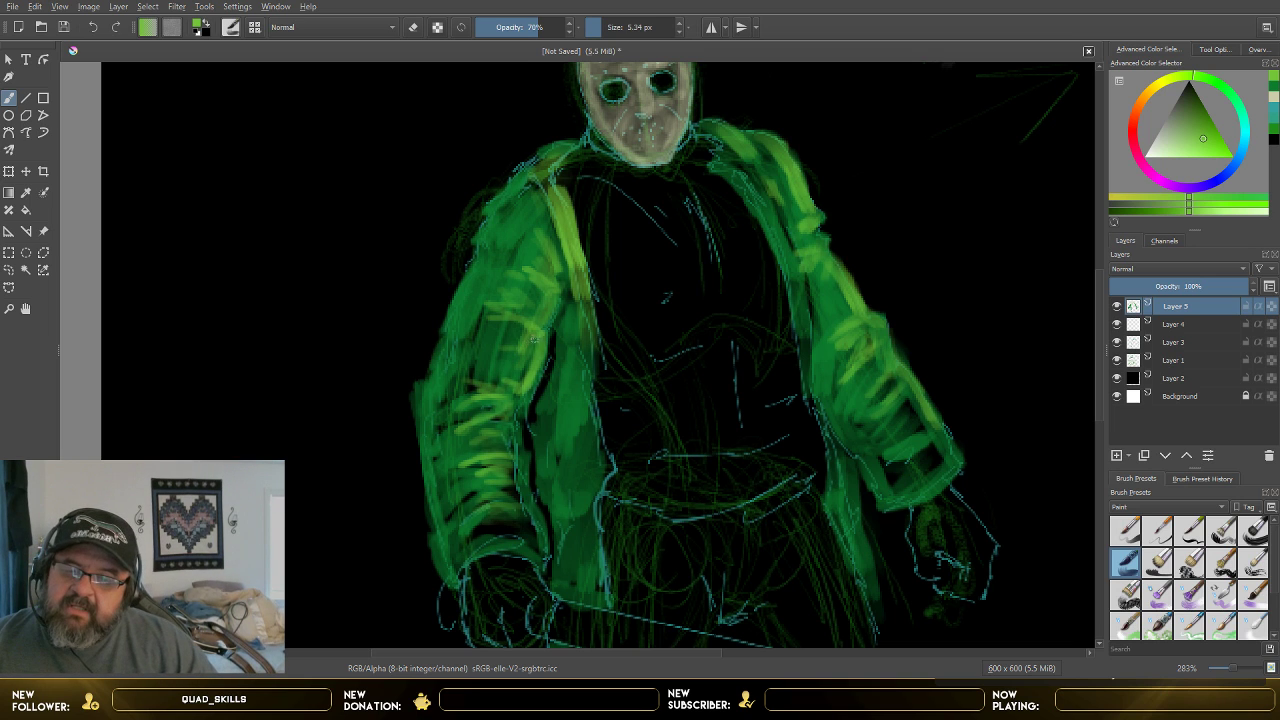
drag(534, 344, 514, 376)
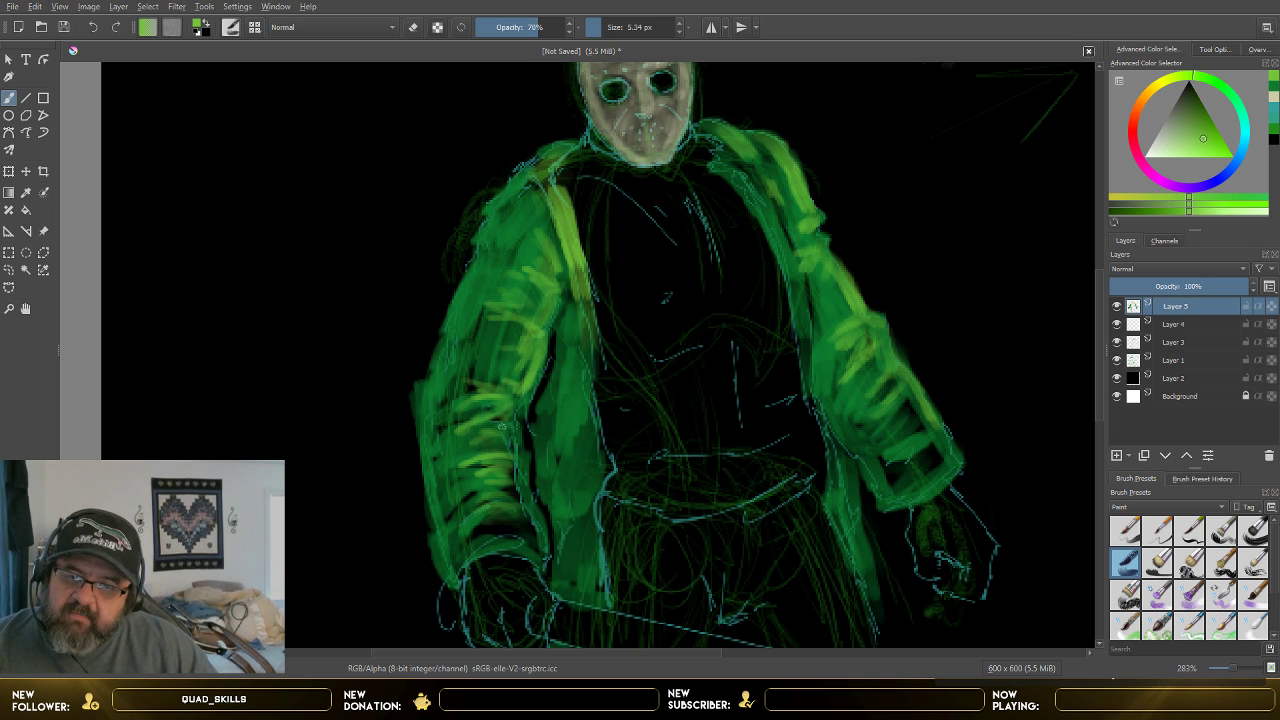
drag(504, 426, 499, 448)
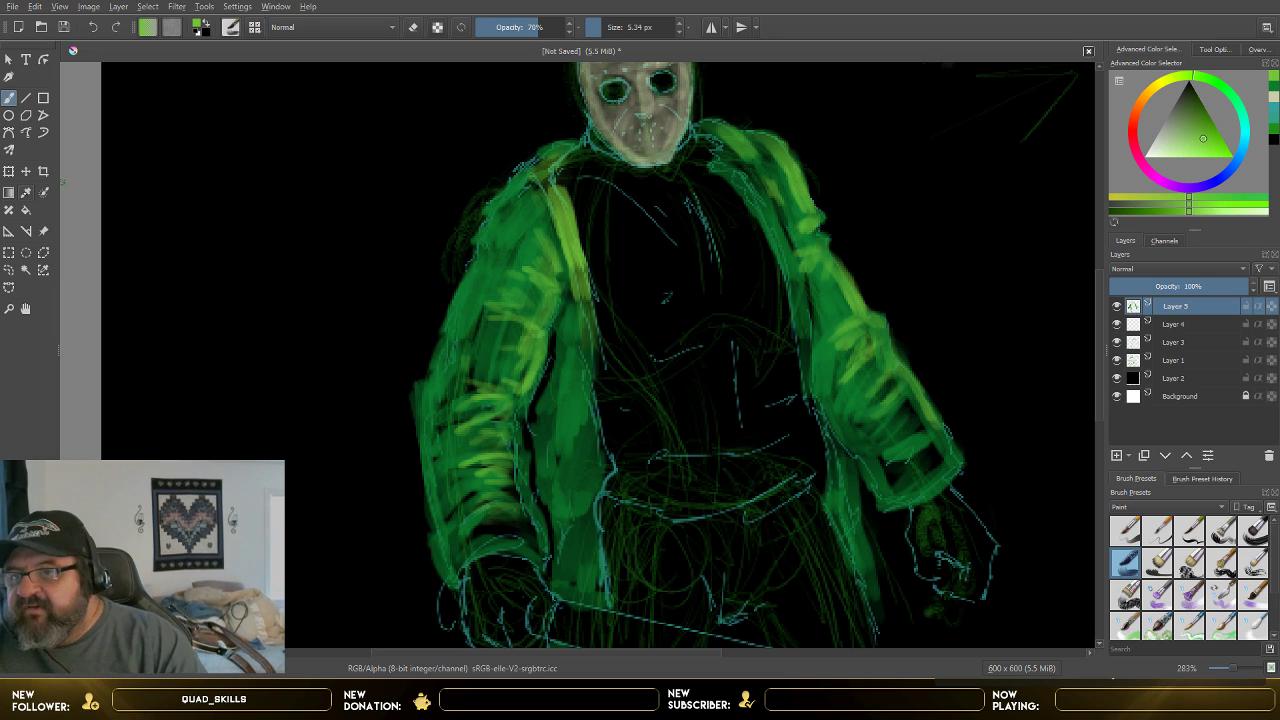
- Sample the jacket's green, shift it to a brighter yellow-green, and paint a thin highlight down the right front opening edge to the waist
key(p)
click(525, 220)
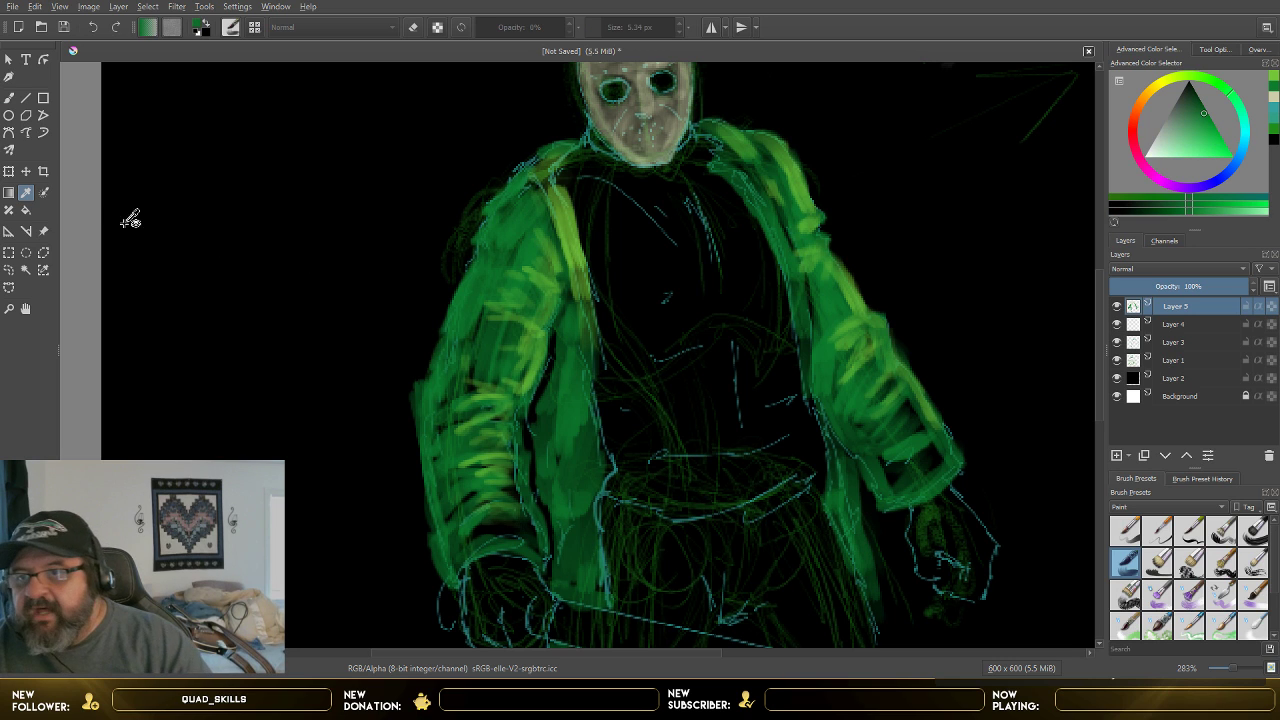
click(9, 97)
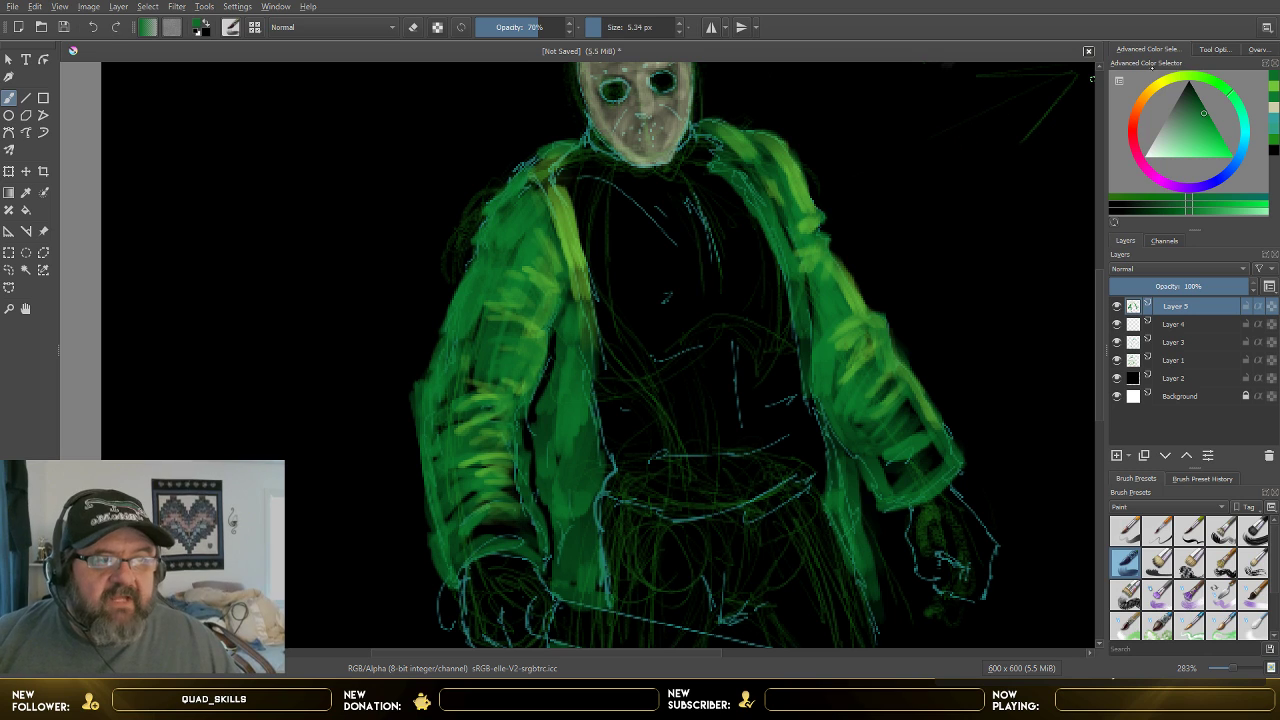
drag(1177, 77, 1175, 78)
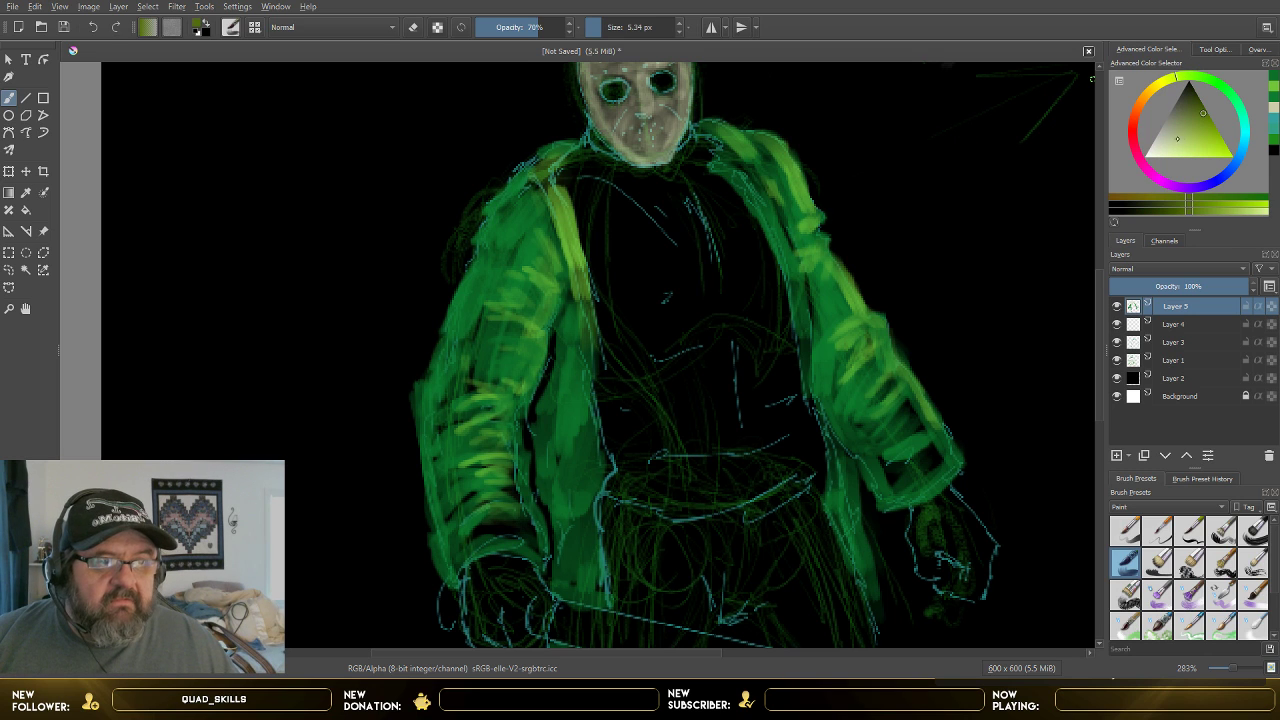
click(1206, 134)
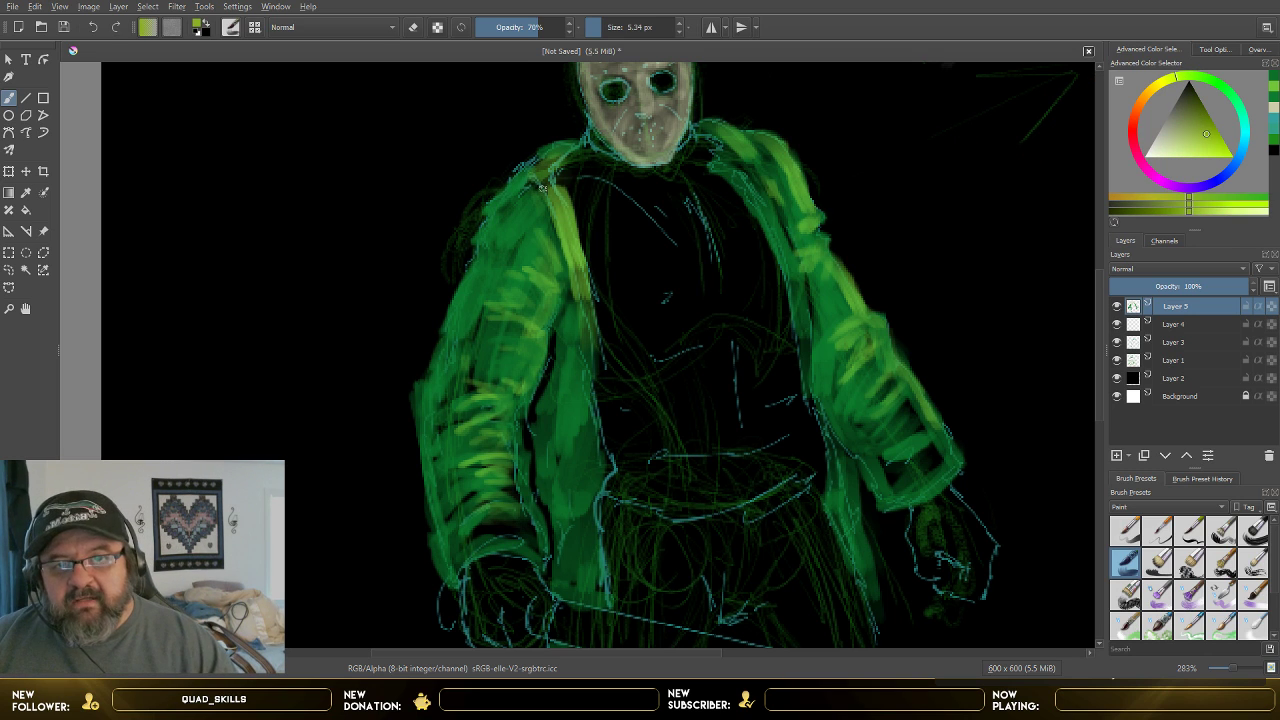
mouse_move(541, 187)
mouse_down()
mouse_move(581, 240)
mouse_move(600, 305)
mouse_move(590, 296)
mouse_move(591, 364)
mouse_move(613, 466)
mouse_move(594, 508)
mouse_move(606, 497)
mouse_move(571, 377)
mouse_up()
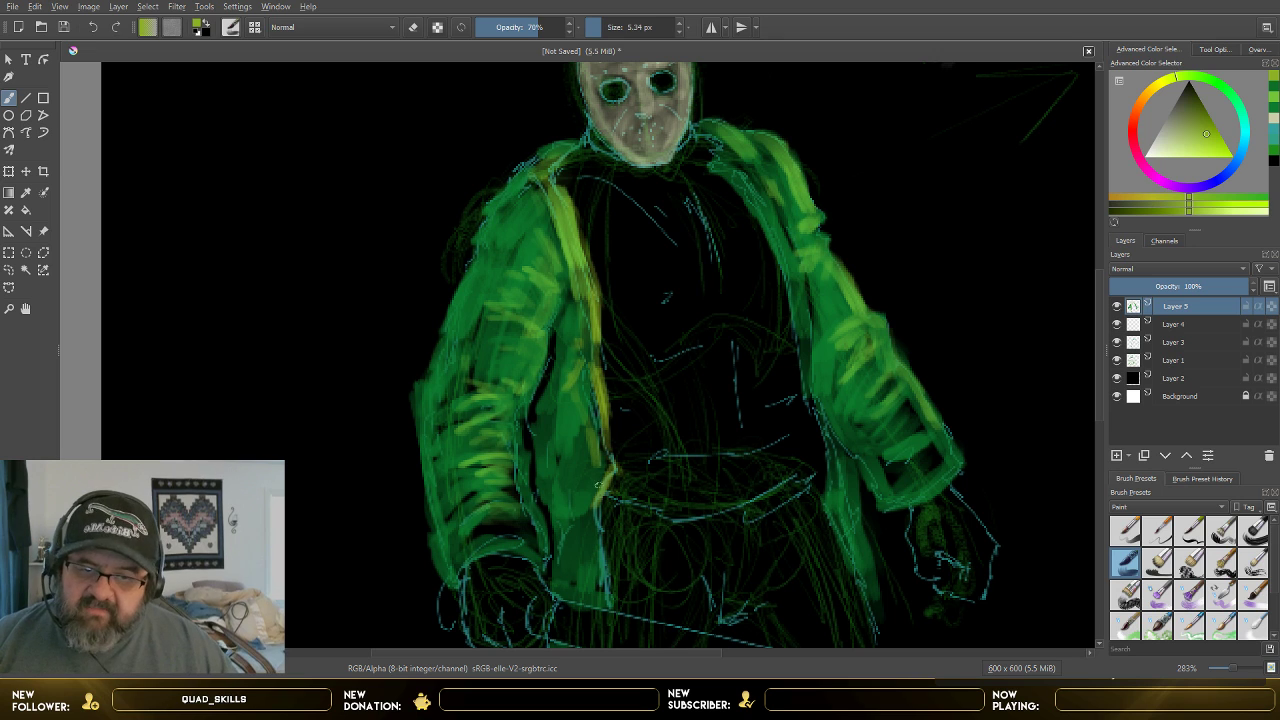
- Paint yellow-green accents on the left sleeve's outer edge and forearm folds, and along the top of the right shoulder
mouse_move(778, 142)
mouse_down()
mouse_move(818, 234)
mouse_move(889, 327)
mouse_move(836, 343)
mouse_move(872, 338)
mouse_up()
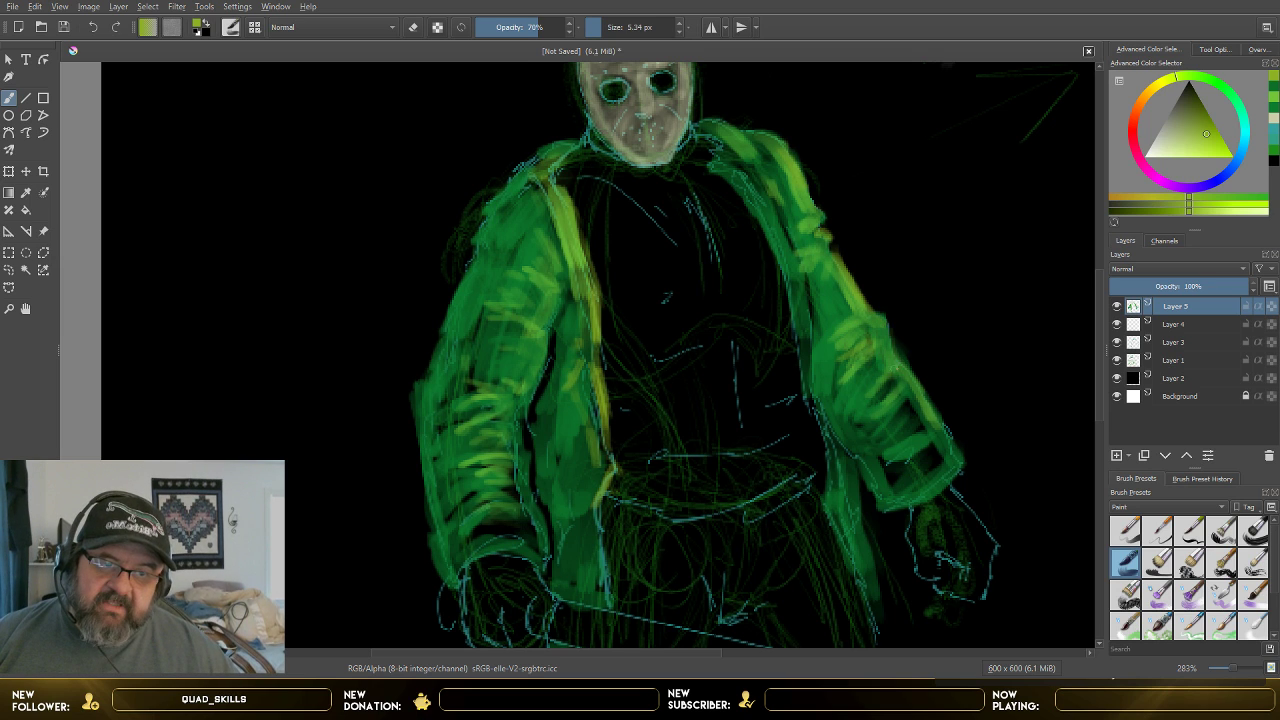
mouse_move(870, 396)
mouse_down()
mouse_move(892, 370)
mouse_move(854, 380)
mouse_move(860, 397)
mouse_up()
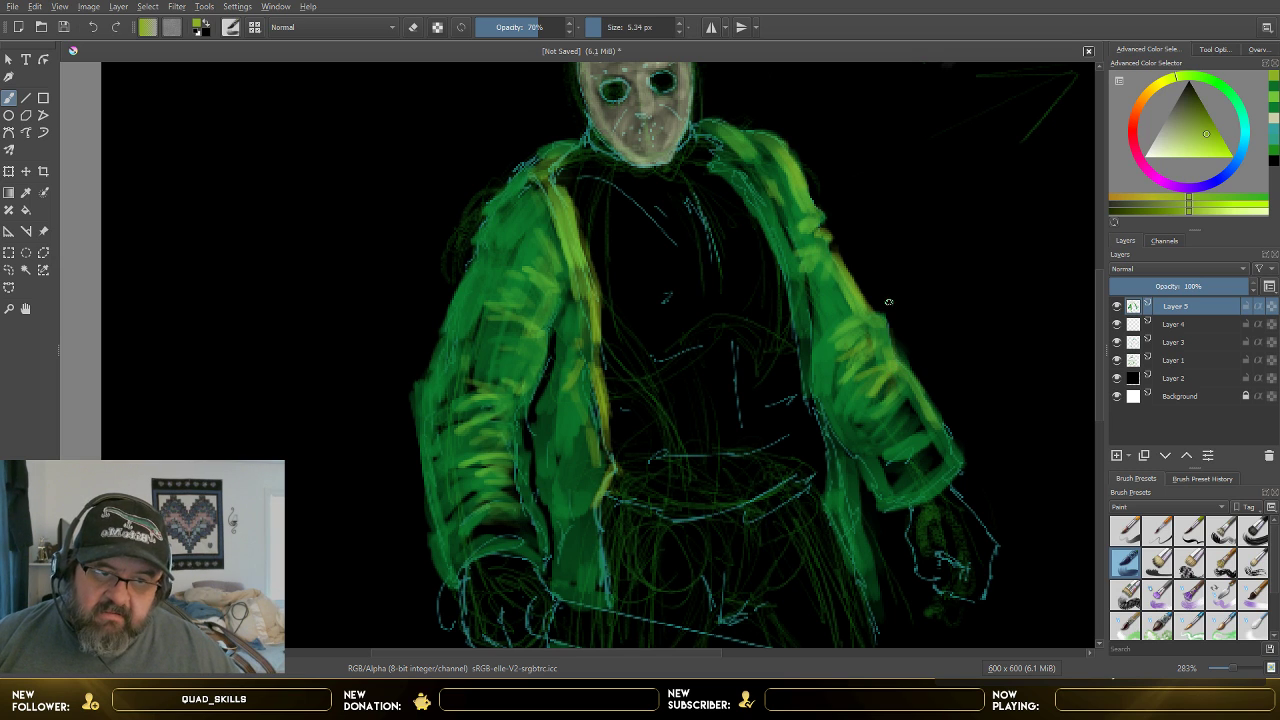
mouse_move(899, 382)
mouse_down()
mouse_move(900, 416)
mouse_move(937, 405)
mouse_move(967, 447)
mouse_move(916, 450)
mouse_up()
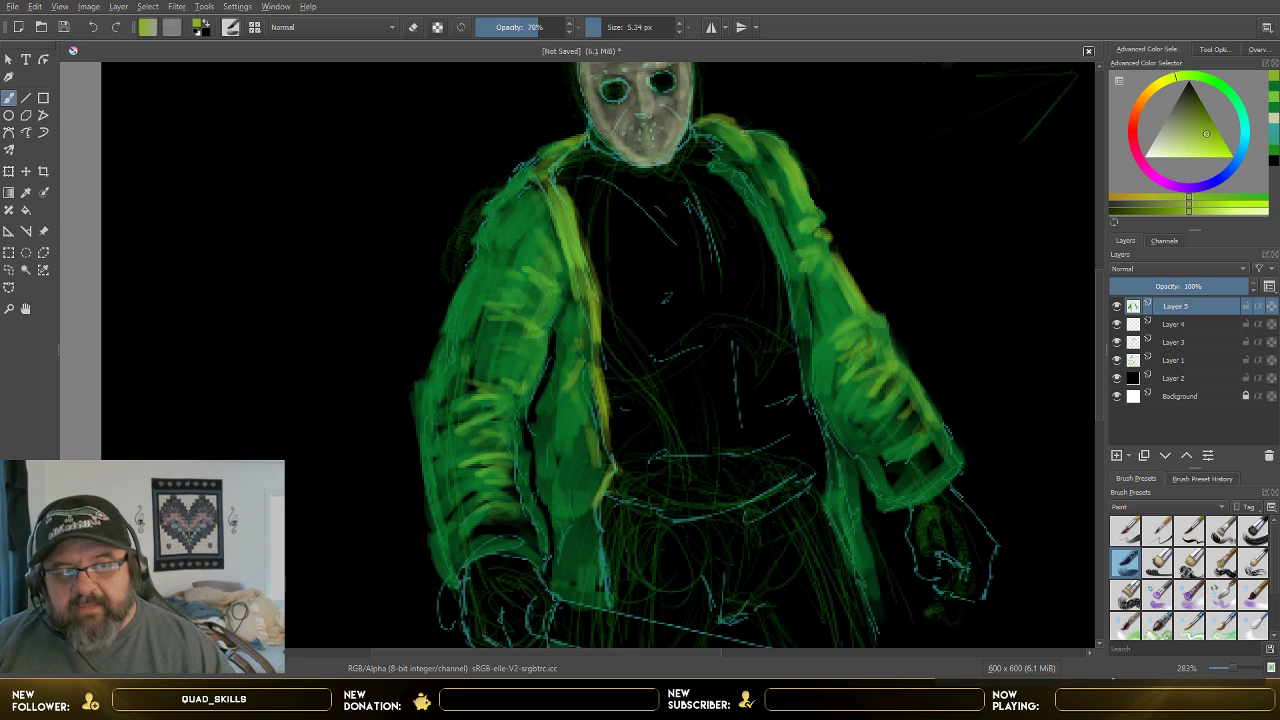
mouse_move(532, 162)
mouse_down()
mouse_move(516, 160)
mouse_move(510, 196)
mouse_up()
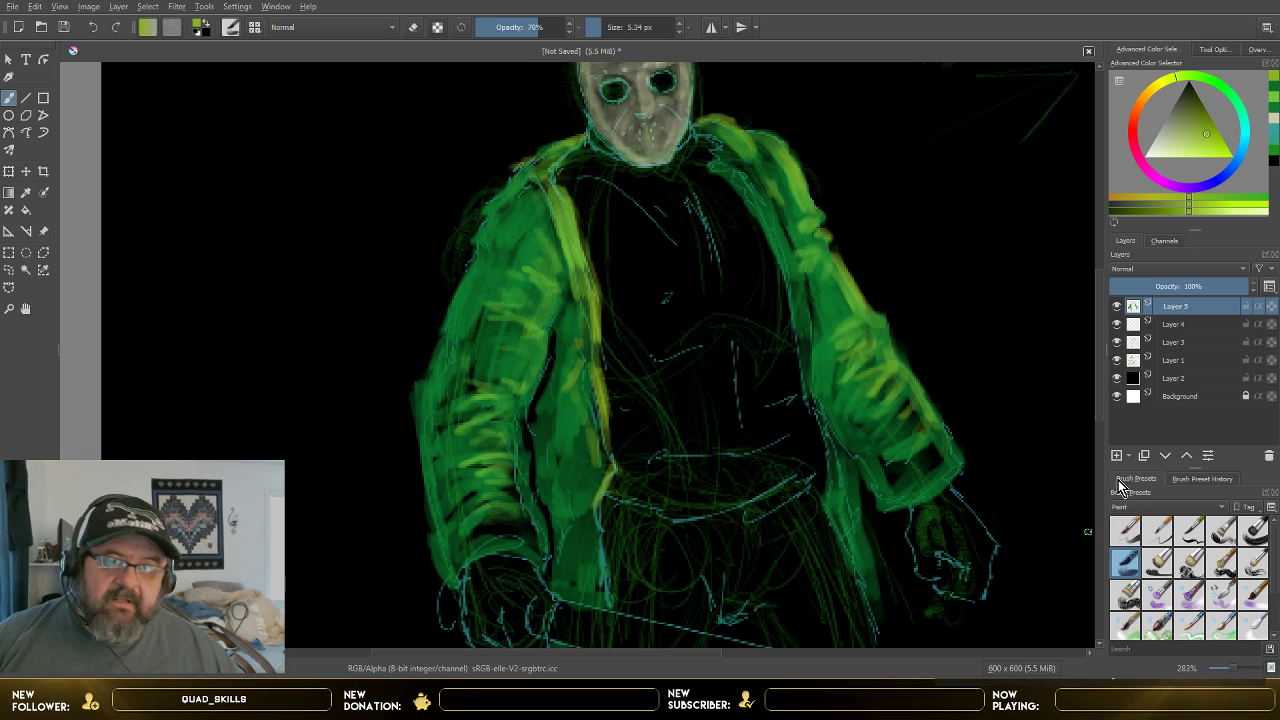
- Outline the shirt inside the open jacket, from collar to hem, in very dark orange-brown with a 15.48 px brush
click(1199, 121)
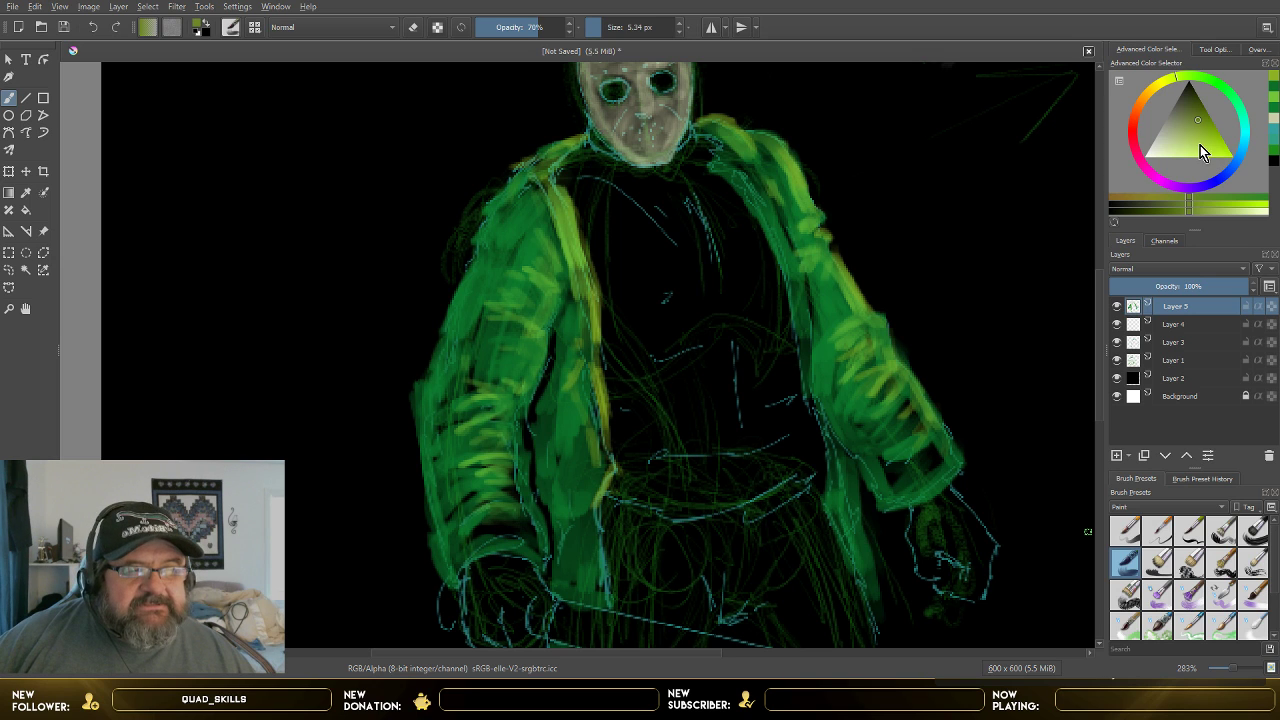
click(1141, 114)
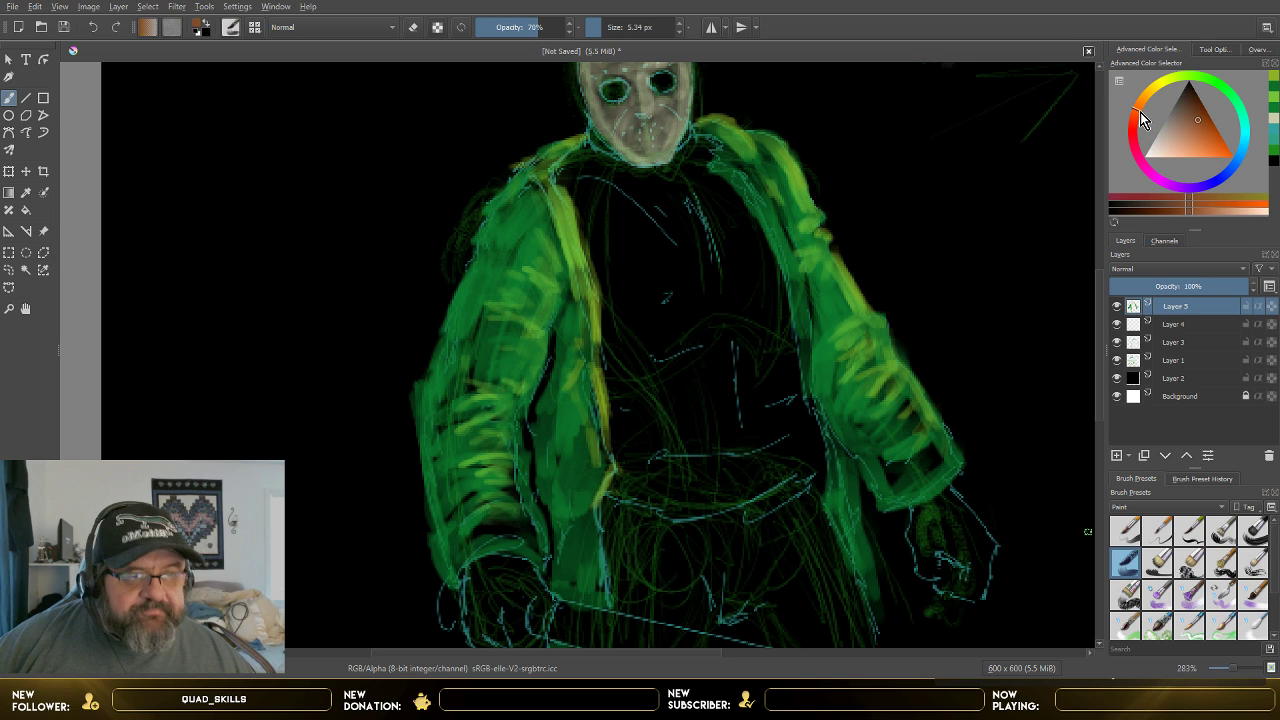
drag(1189, 123, 1193, 98)
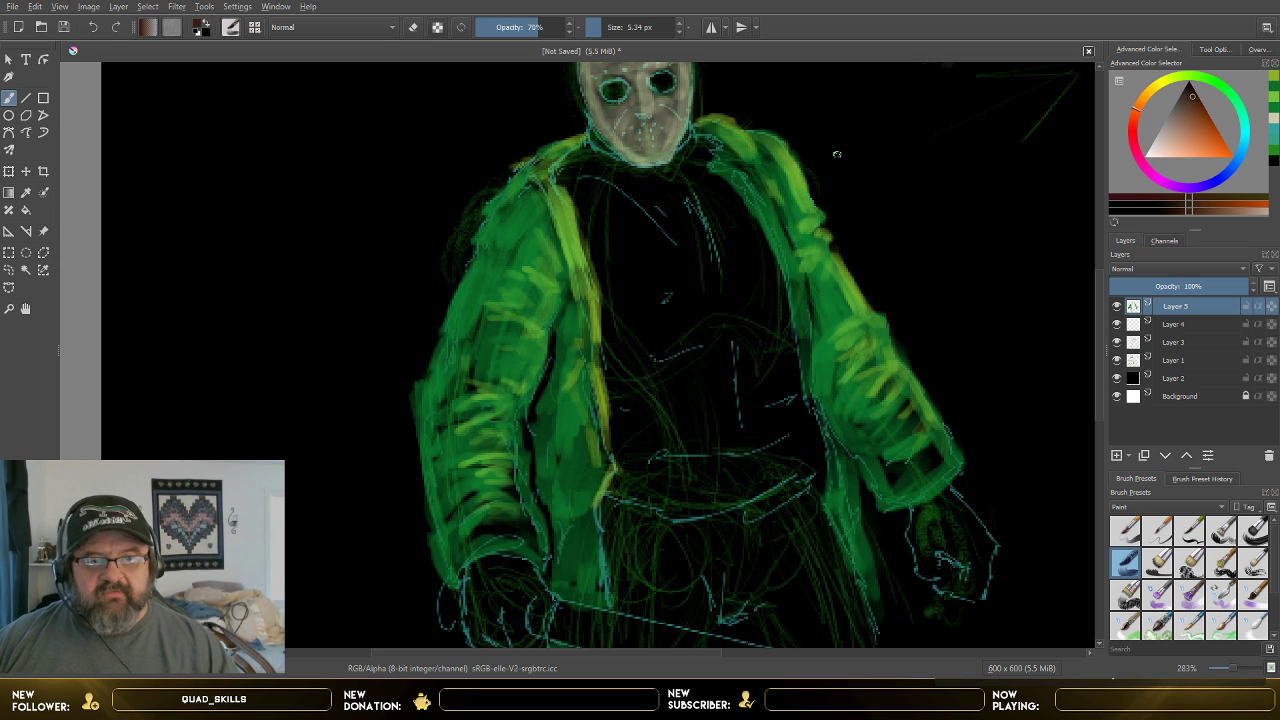
click(605, 29)
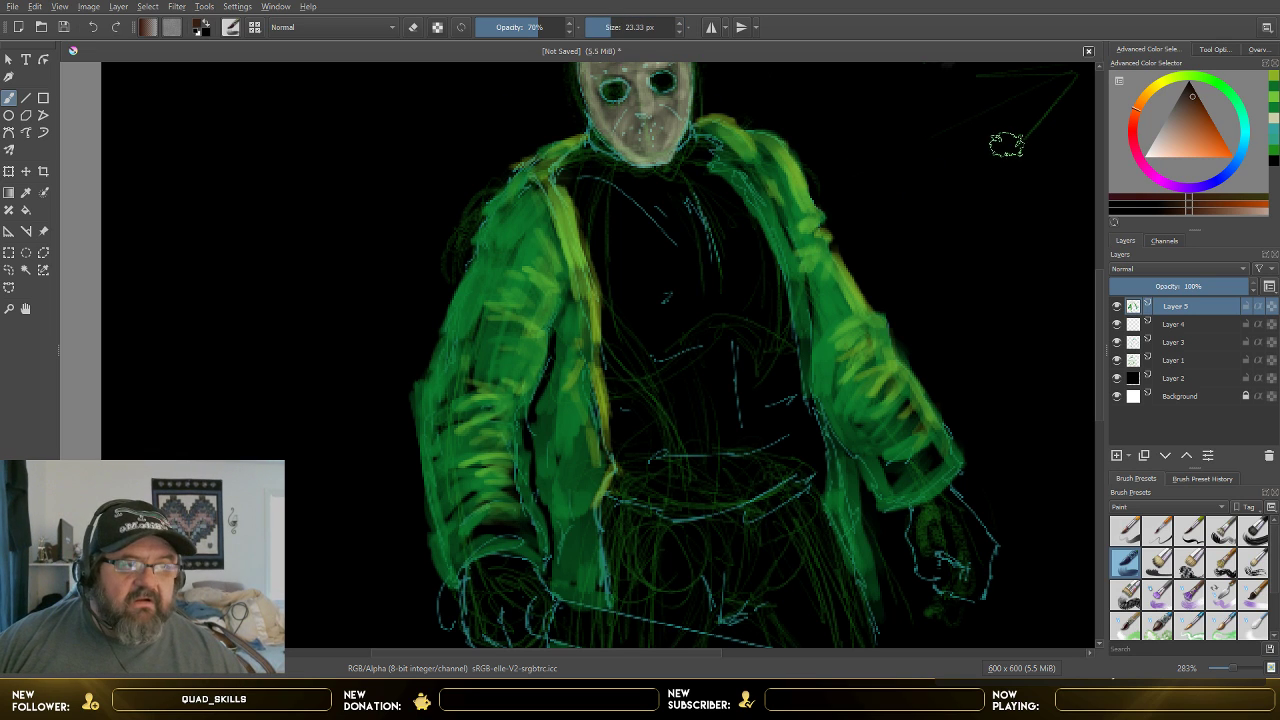
click(1191, 92)
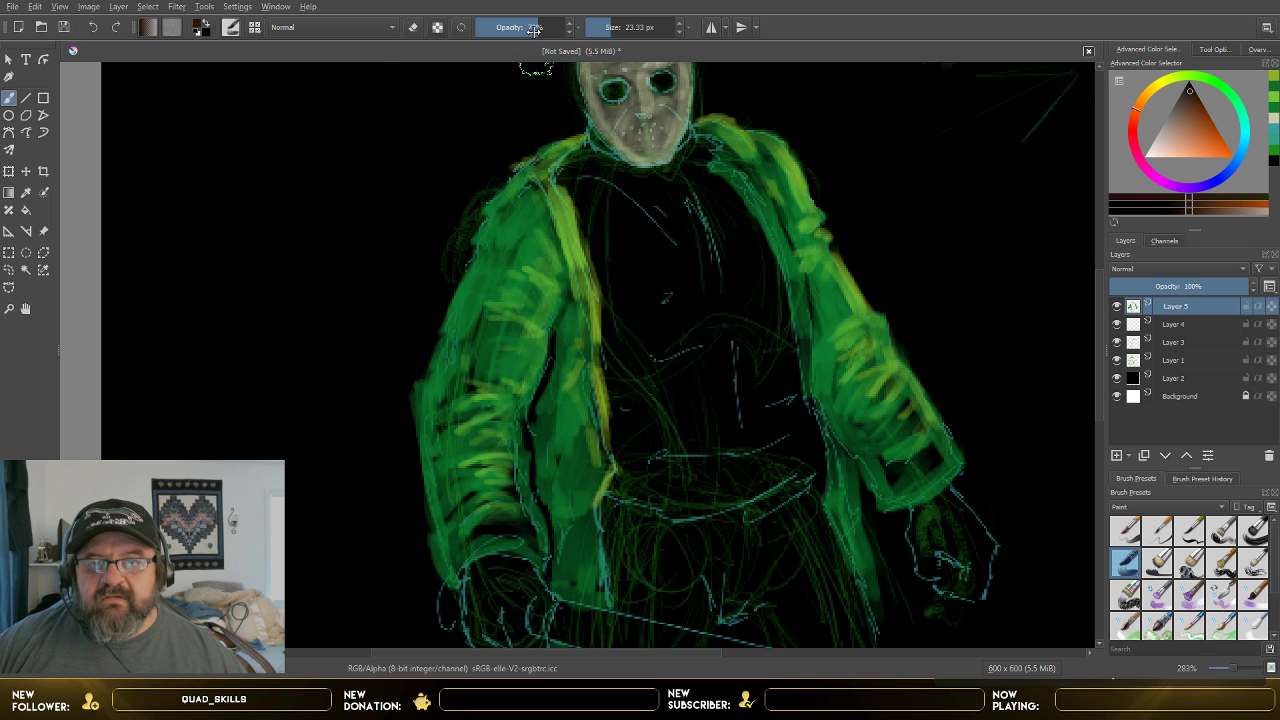
drag(607, 28, 603, 28)
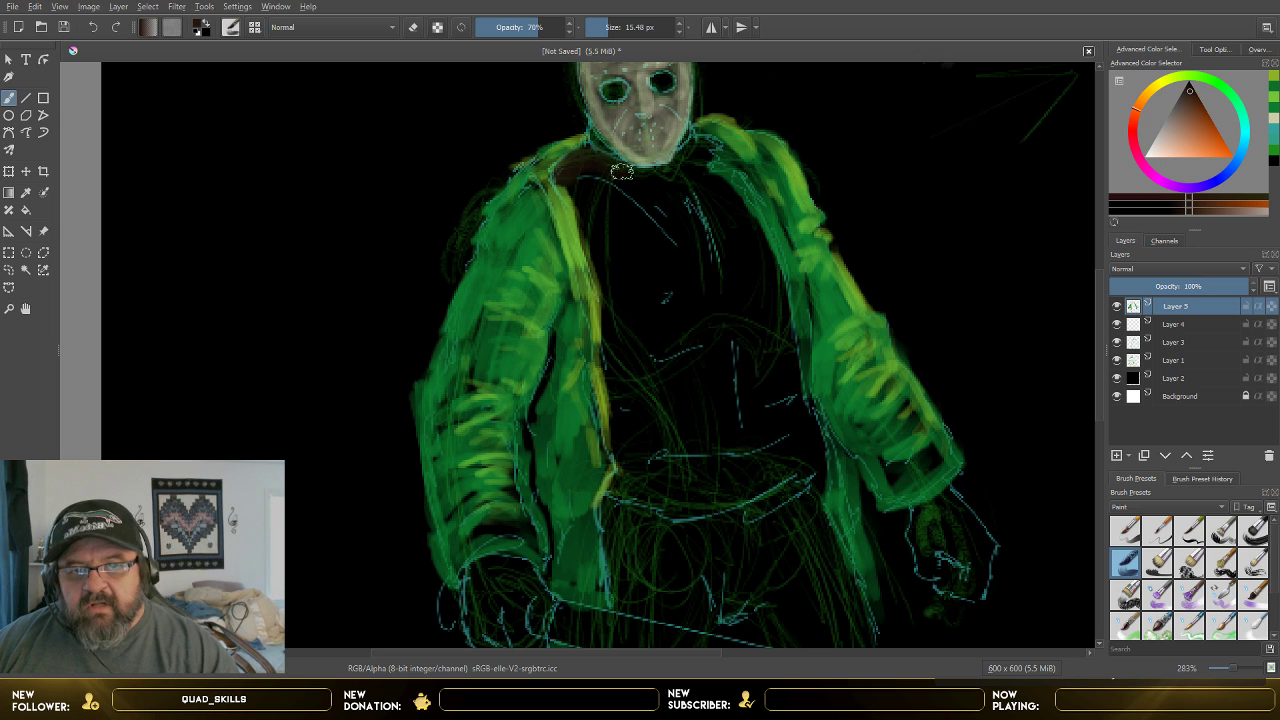
mouse_move(592, 140)
mouse_down()
mouse_move(613, 168)
mouse_move(678, 179)
mouse_move(660, 186)
mouse_move(633, 173)
mouse_move(702, 160)
mouse_move(736, 195)
mouse_move(715, 163)
mouse_move(779, 276)
mouse_move(751, 233)
mouse_move(773, 302)
mouse_up()
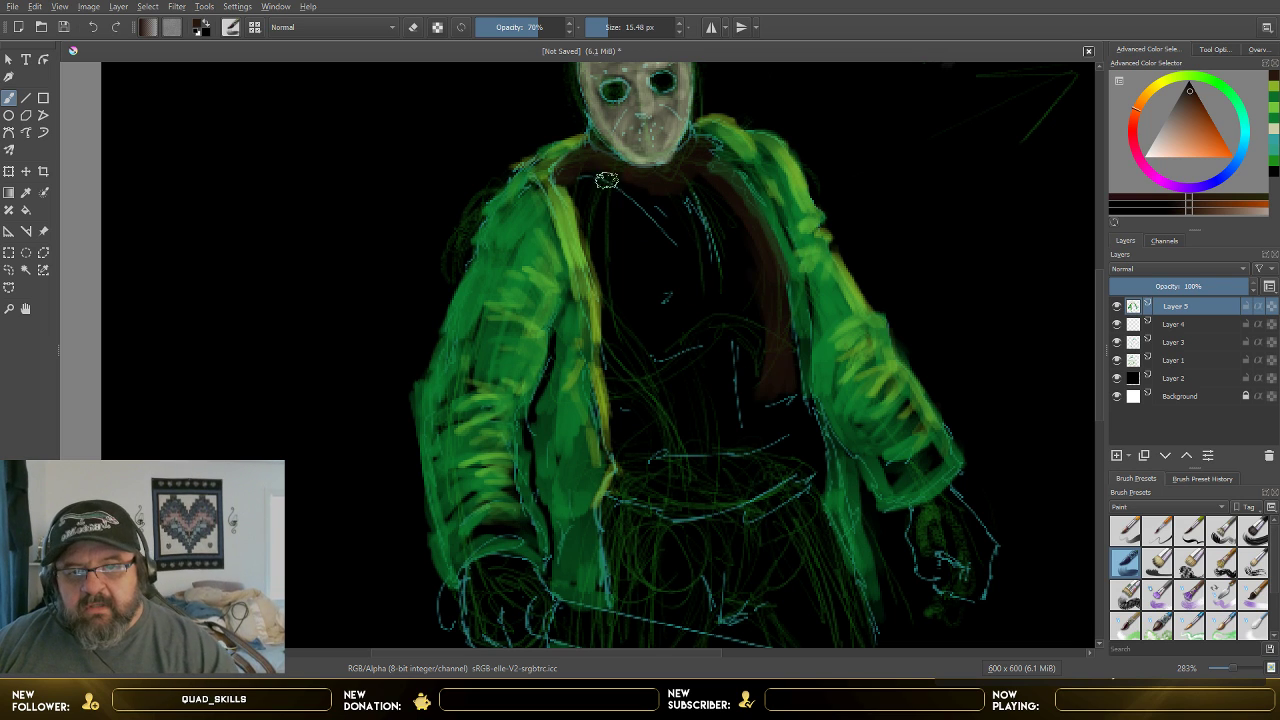
mouse_move(589, 234)
mouse_down()
mouse_move(633, 325)
mouse_move(628, 305)
mouse_move(614, 306)
mouse_move(633, 413)
mouse_move(623, 447)
mouse_move(621, 494)
mouse_up()
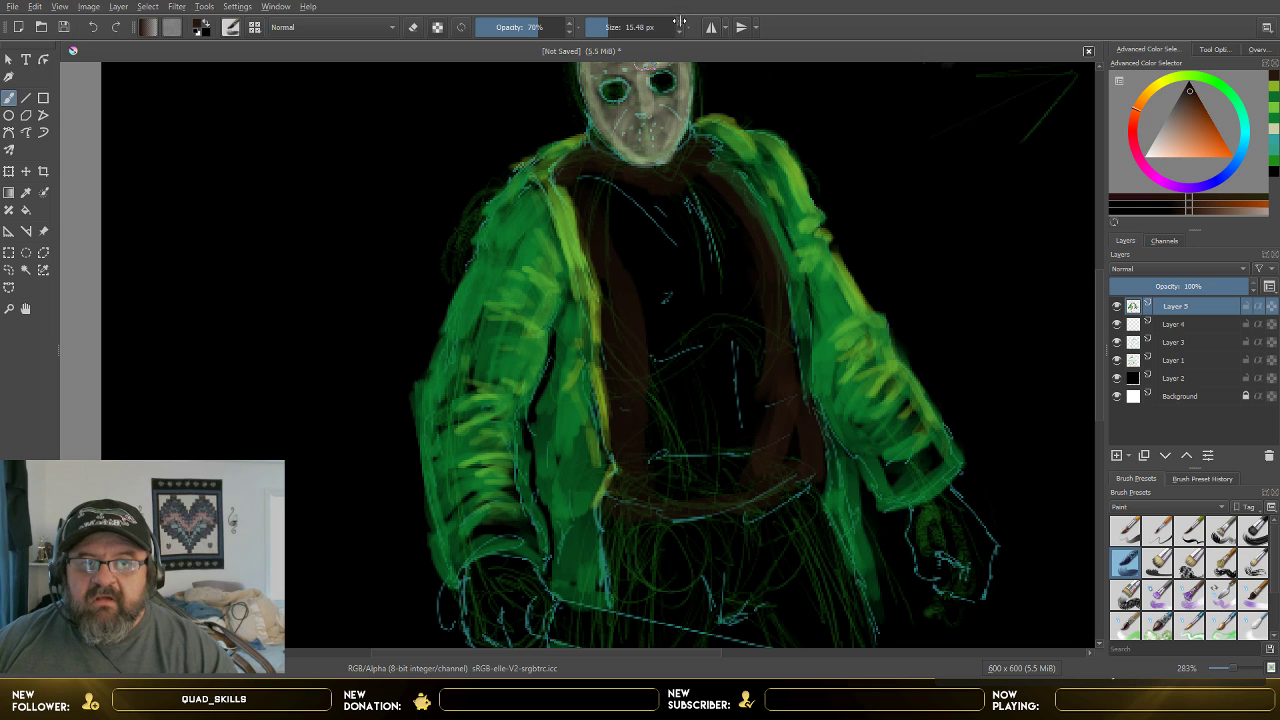
- Fill the inside of the shirt outline with the same dark brown using a 16.48 px brush
scroll(678, 21, up, 1)
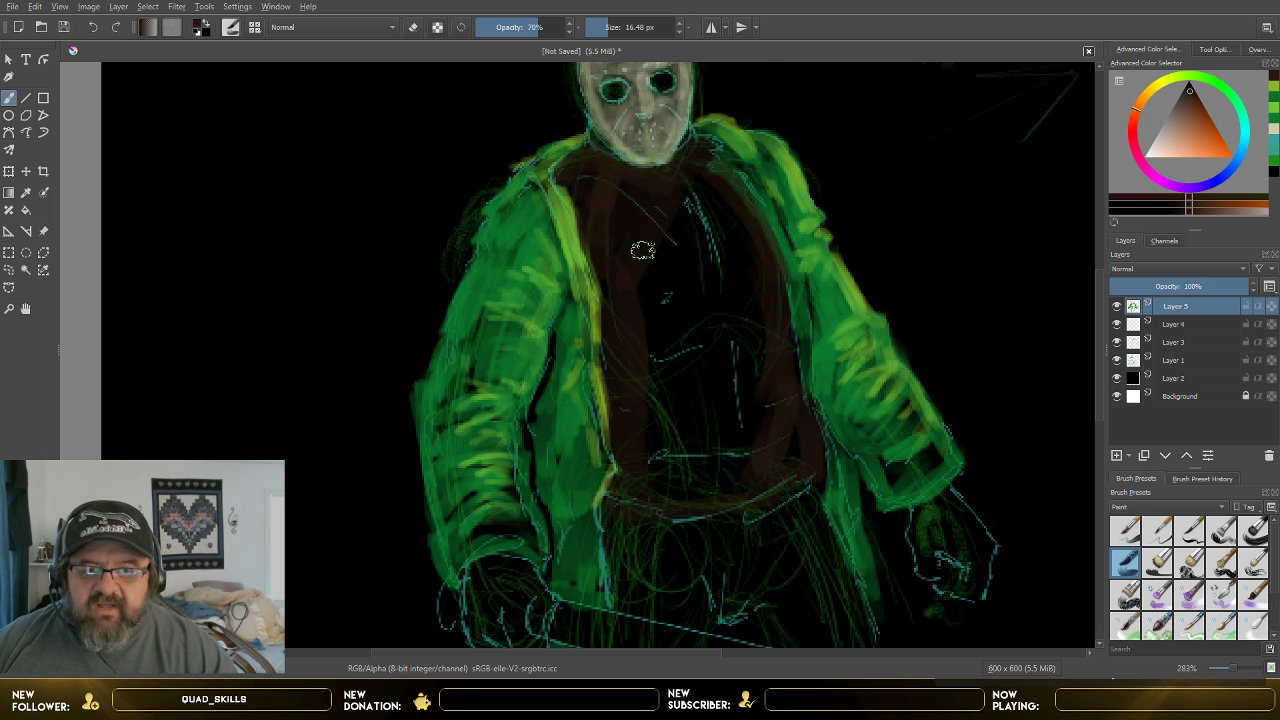
mouse_move(642, 250)
mouse_down()
mouse_move(694, 215)
mouse_move(672, 305)
mouse_move(680, 325)
mouse_move(720, 230)
mouse_up()
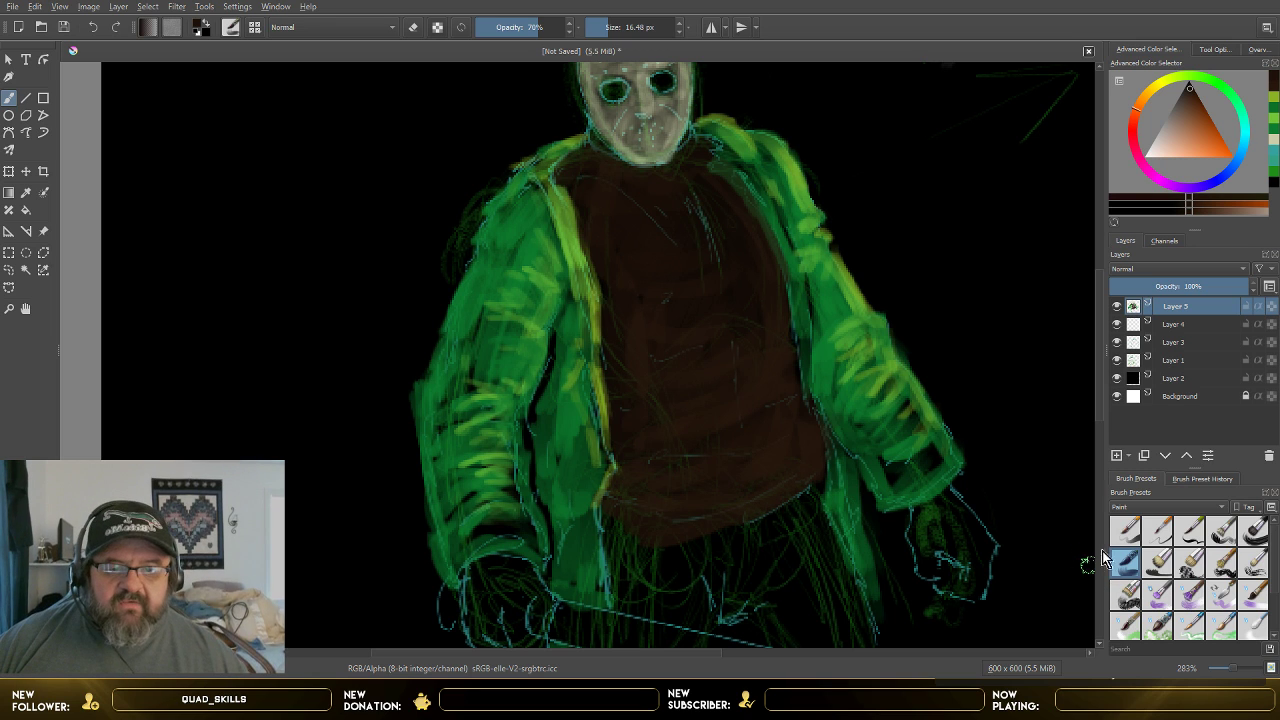
scroll(1062, 380, down, 3)
scroll(1066, 374, up, 3)
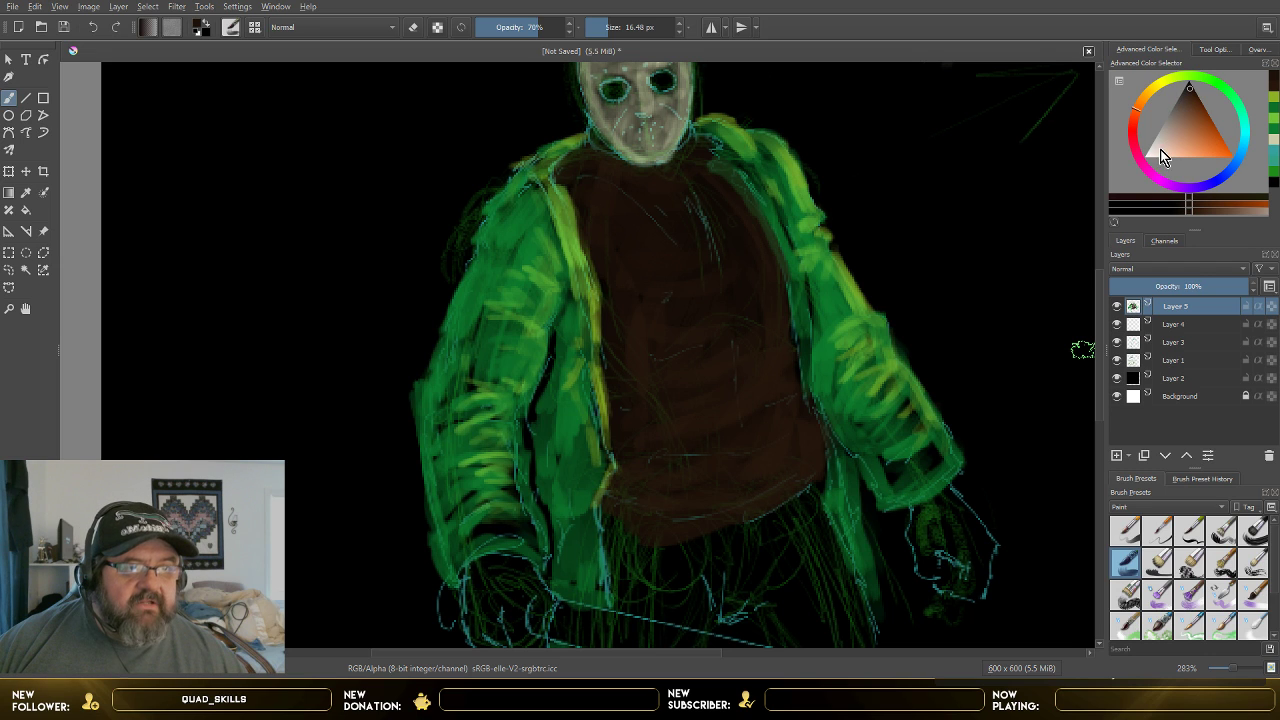
- Paint the top of the trousers just below the shirt hem in very dark purple
click(1186, 190)
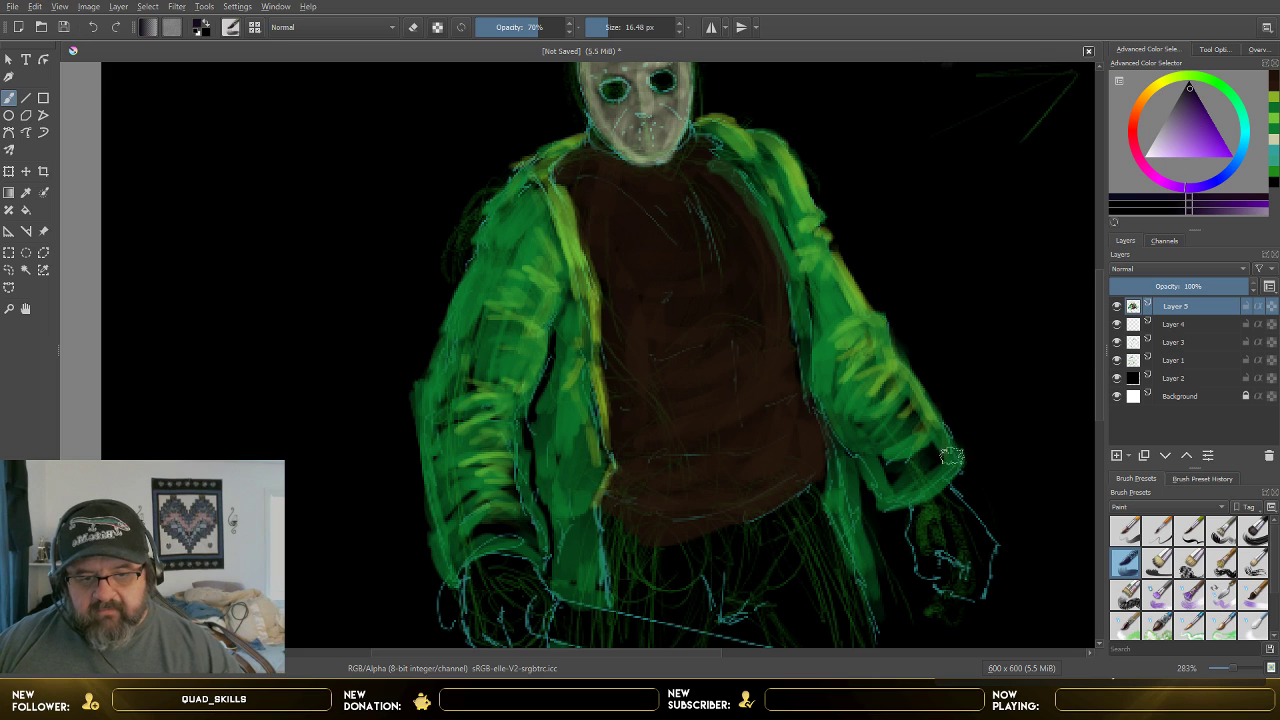
drag(755, 532, 717, 541)
mouse_move(611, 530)
mouse_down()
mouse_move(625, 584)
mouse_move(617, 538)
mouse_move(663, 559)
mouse_move(698, 555)
mouse_move(626, 602)
mouse_move(703, 595)
mouse_move(683, 549)
mouse_move(715, 530)
mouse_move(733, 599)
mouse_move(731, 557)
mouse_move(777, 545)
mouse_move(786, 526)
mouse_move(808, 548)
mouse_move(801, 500)
mouse_move(826, 531)
mouse_move(865, 524)
mouse_move(836, 514)
mouse_up()
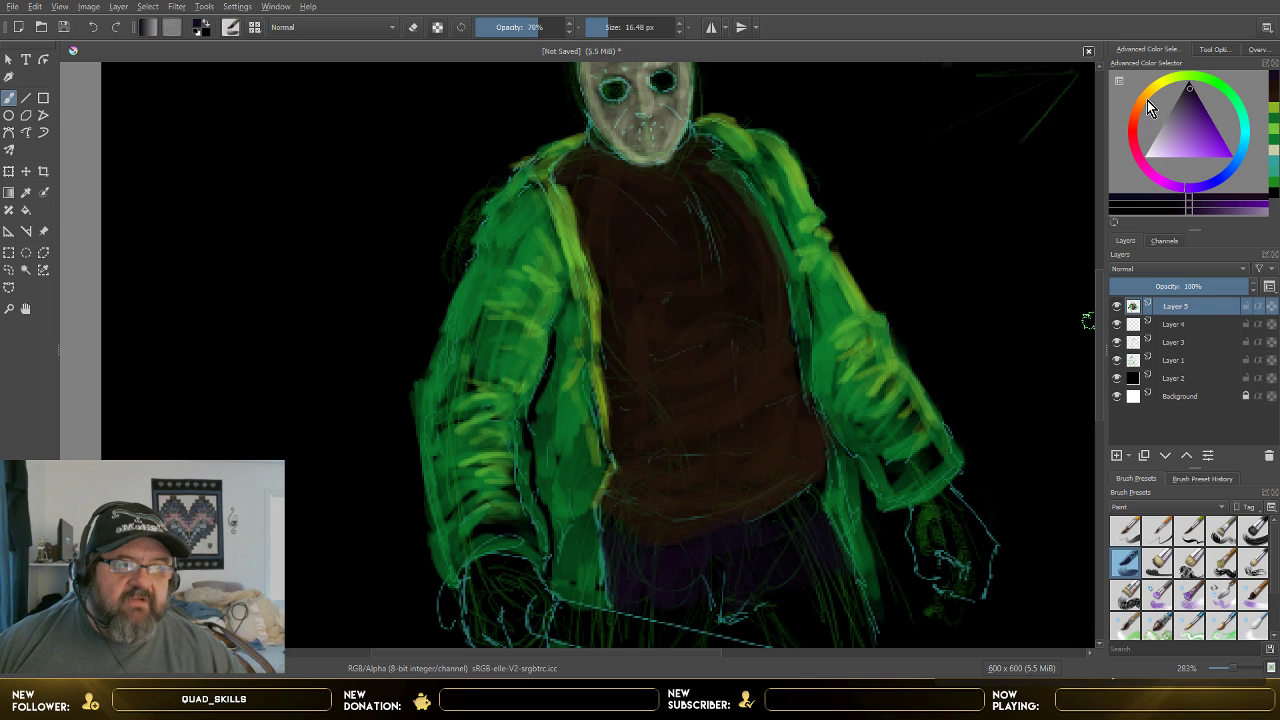
- Try a dark orange band across the waist beneath the shirt hem, and undo the stroke
click(1147, 100)
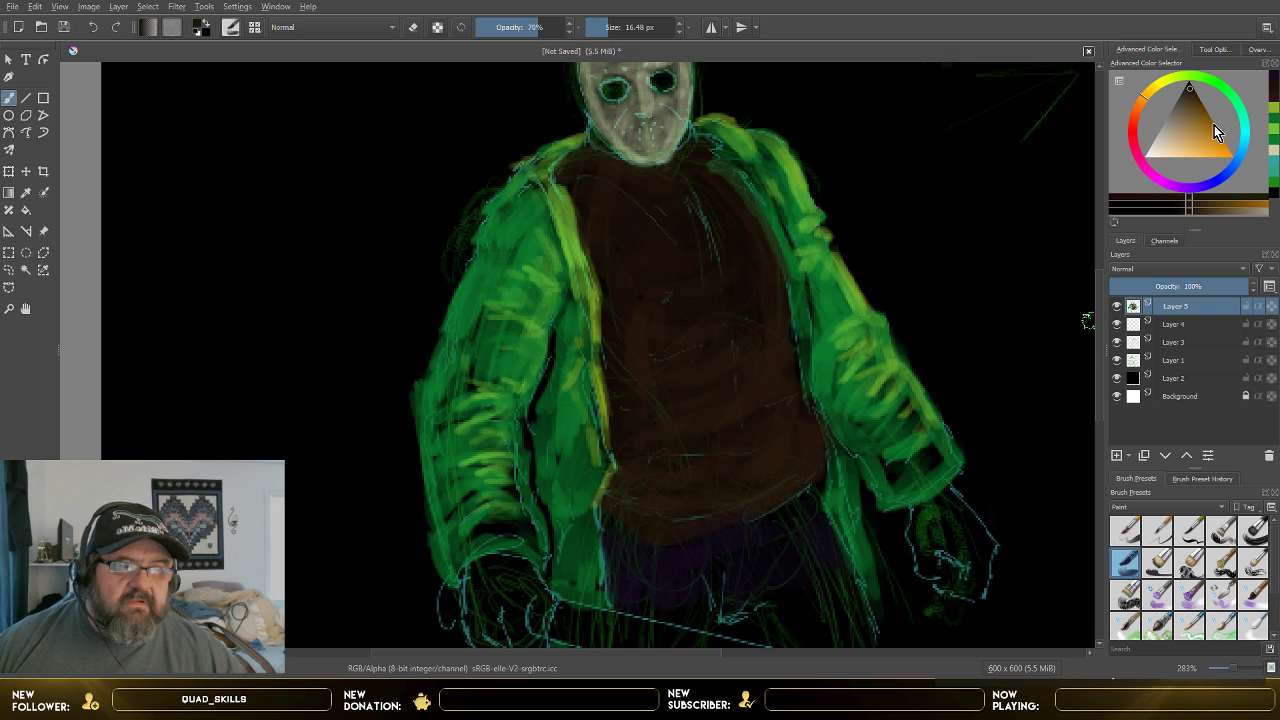
drag(1214, 125, 1207, 107)
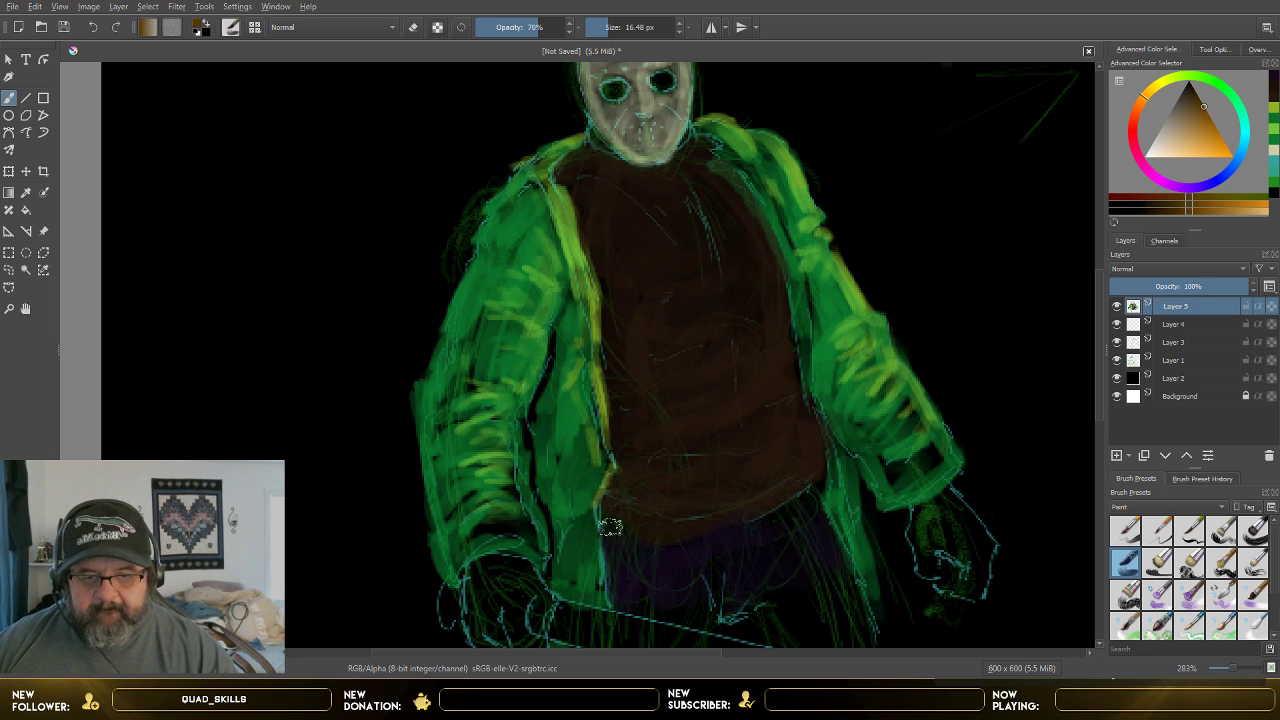
mouse_move(605, 532)
mouse_down()
mouse_move(684, 555)
mouse_move(668, 548)
mouse_move(765, 515)
mouse_up()
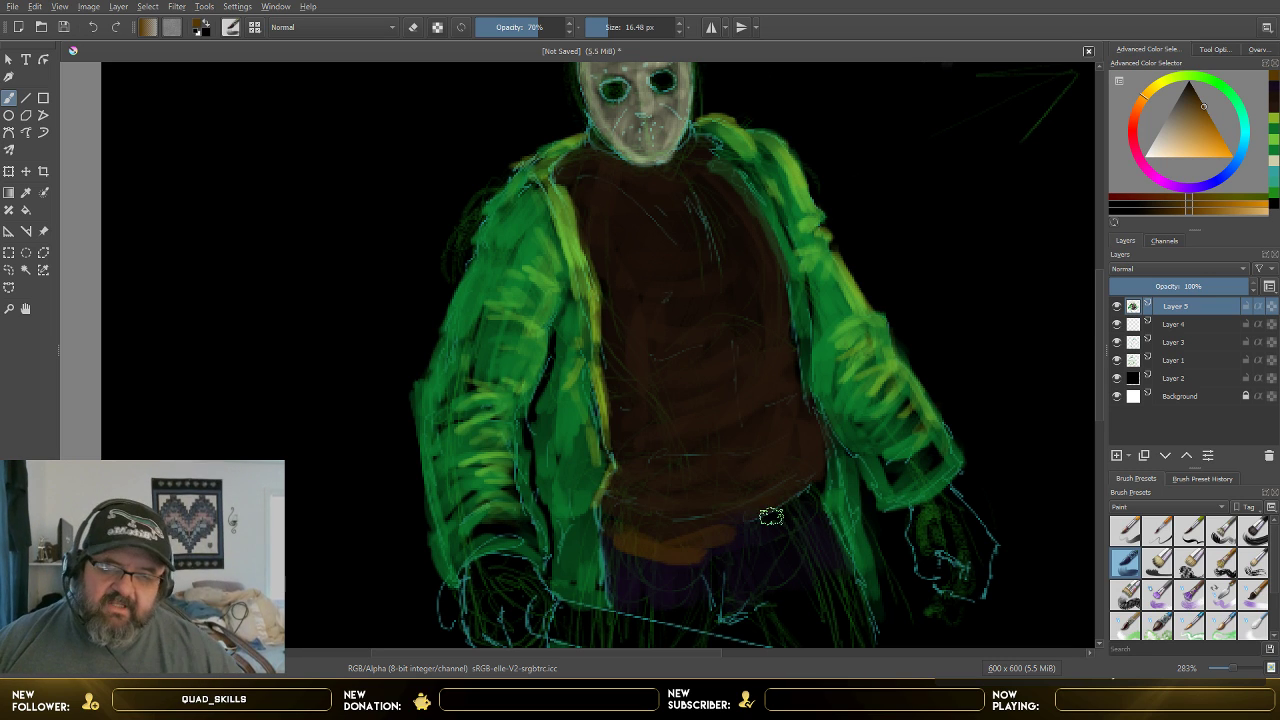
click(92, 27)
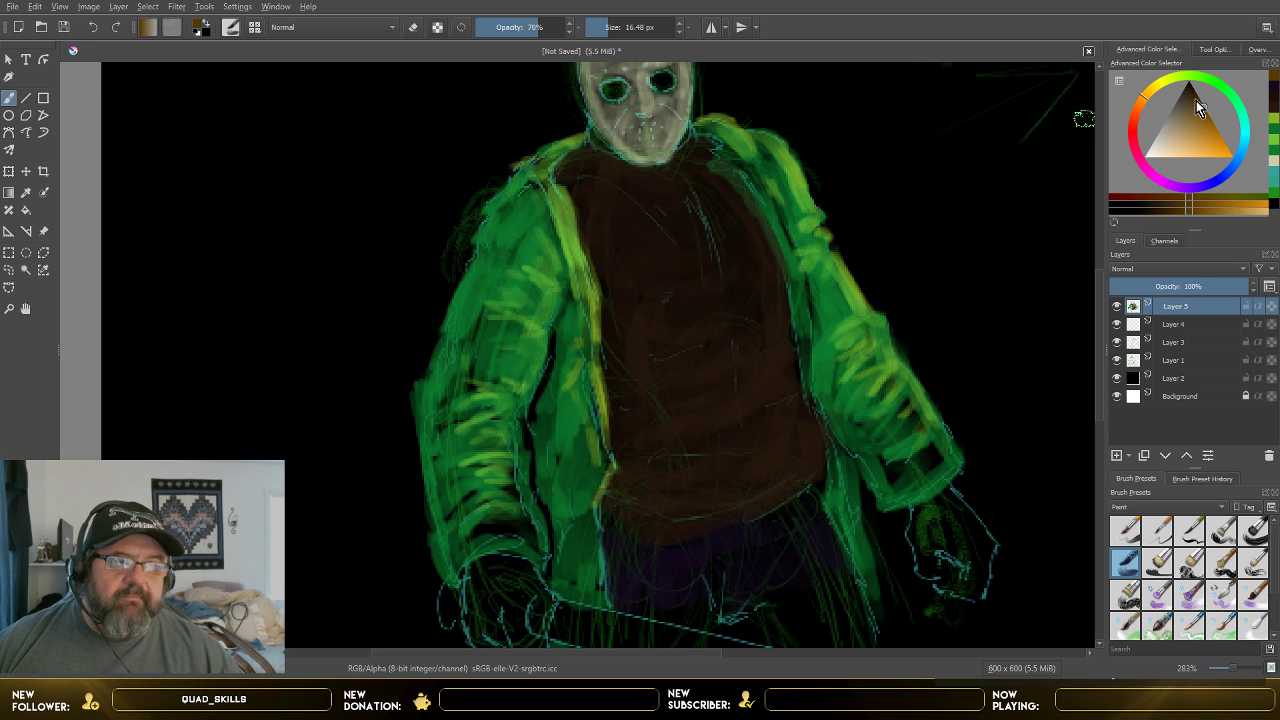
- Pick a near-black color and darken the purple trousers below the shirt hem
click(1200, 105)
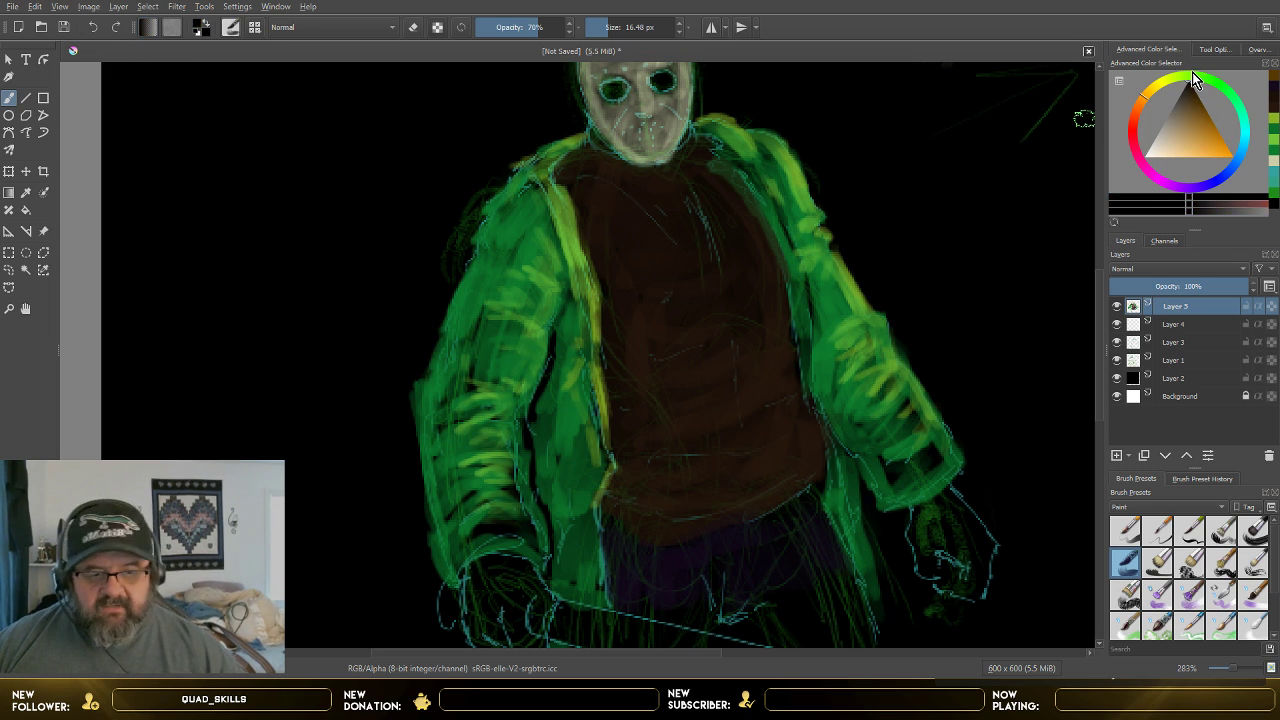
scroll(1049, 243, down, 1)
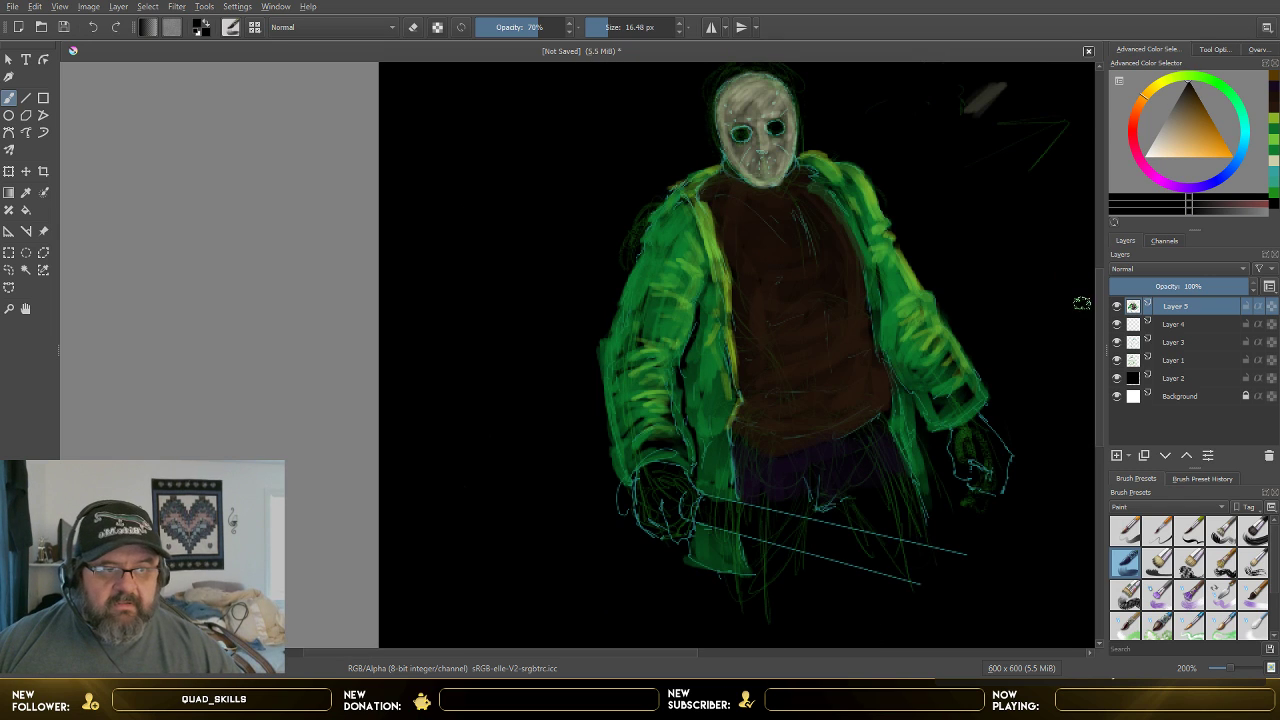
drag(1103, 291, 1101, 316)
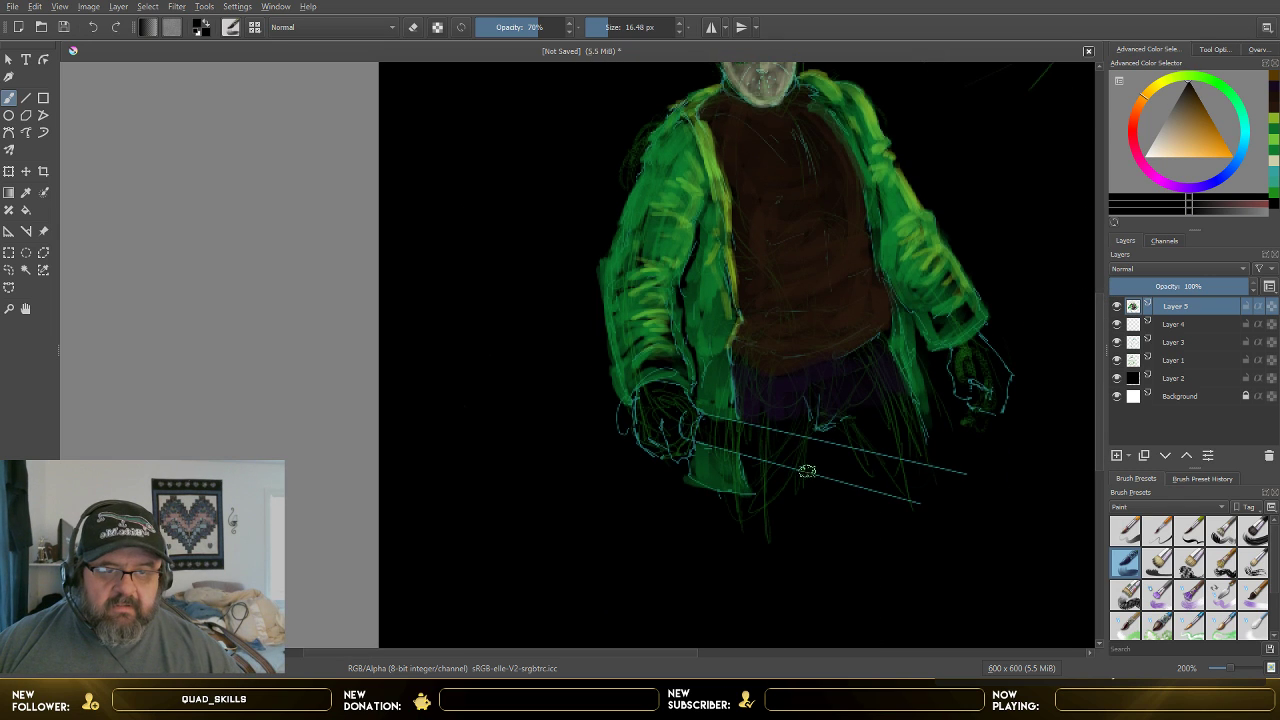
scroll(807, 470, up, 1)
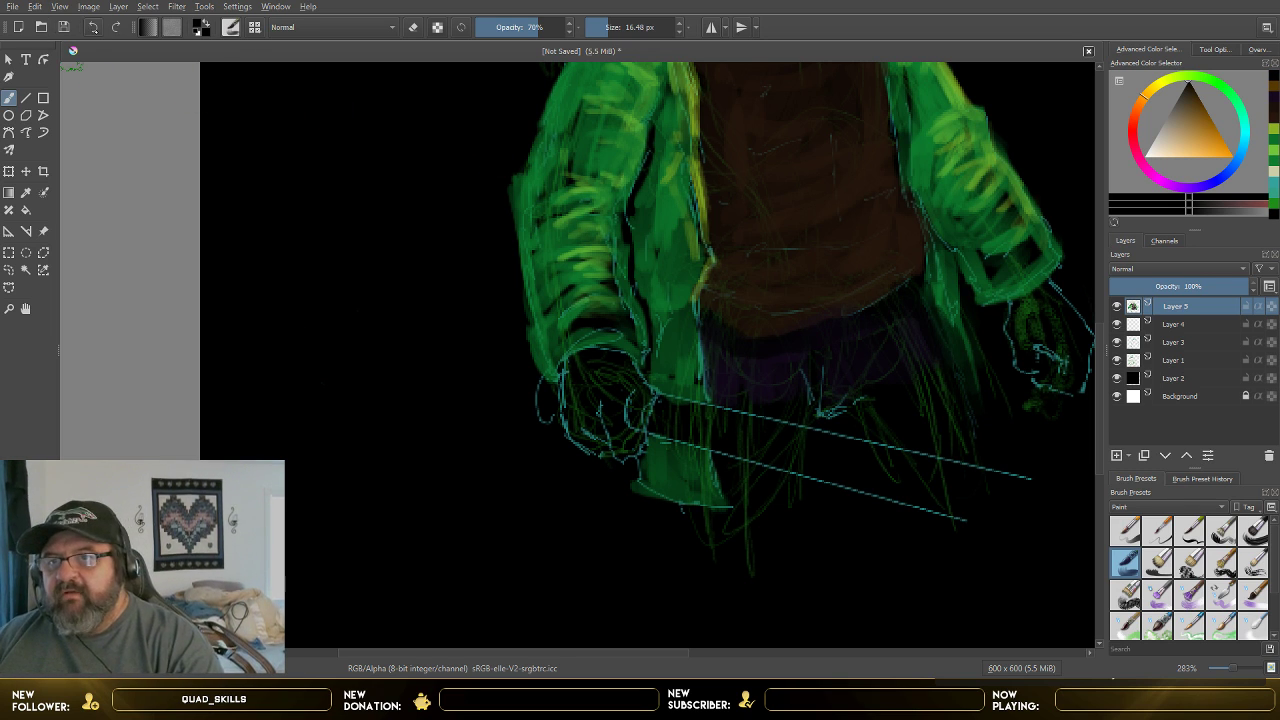
key(ctrl+shift+z)
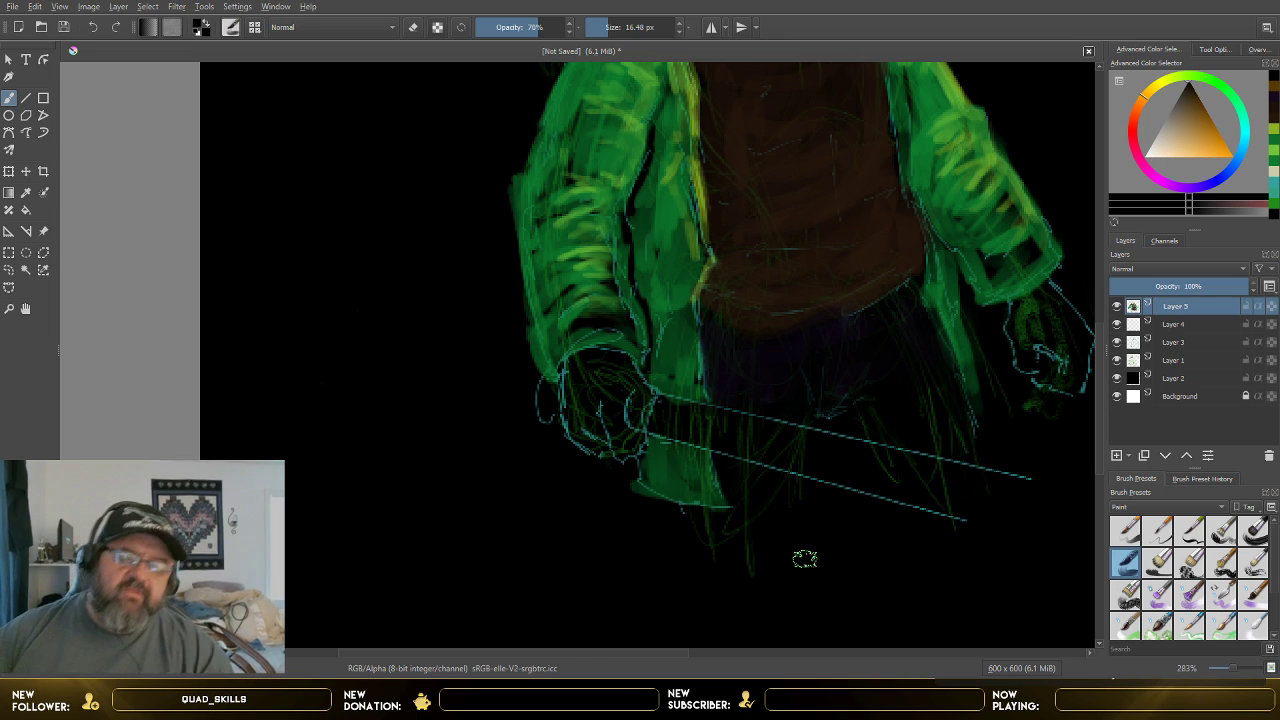
- Hide Layers 1, 3 and 4 to check the painted figure without its sketch lines
click(1162, 356)
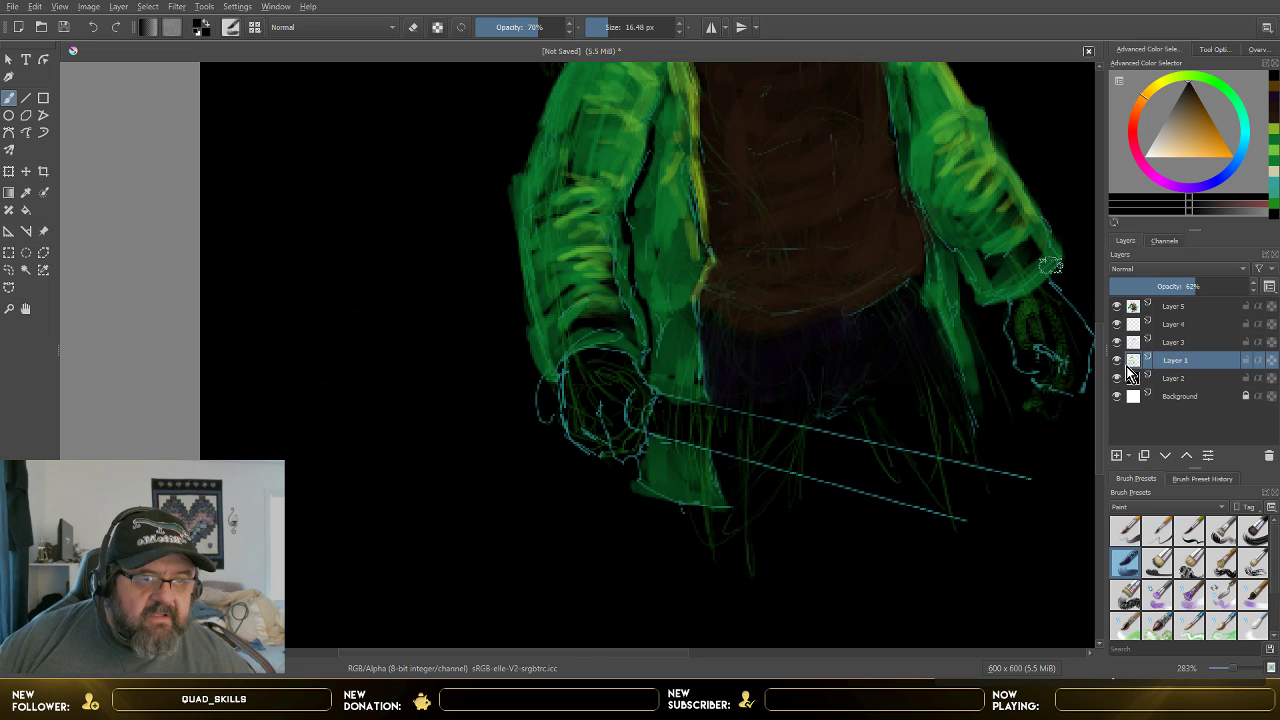
click(1118, 361)
click(1118, 342)
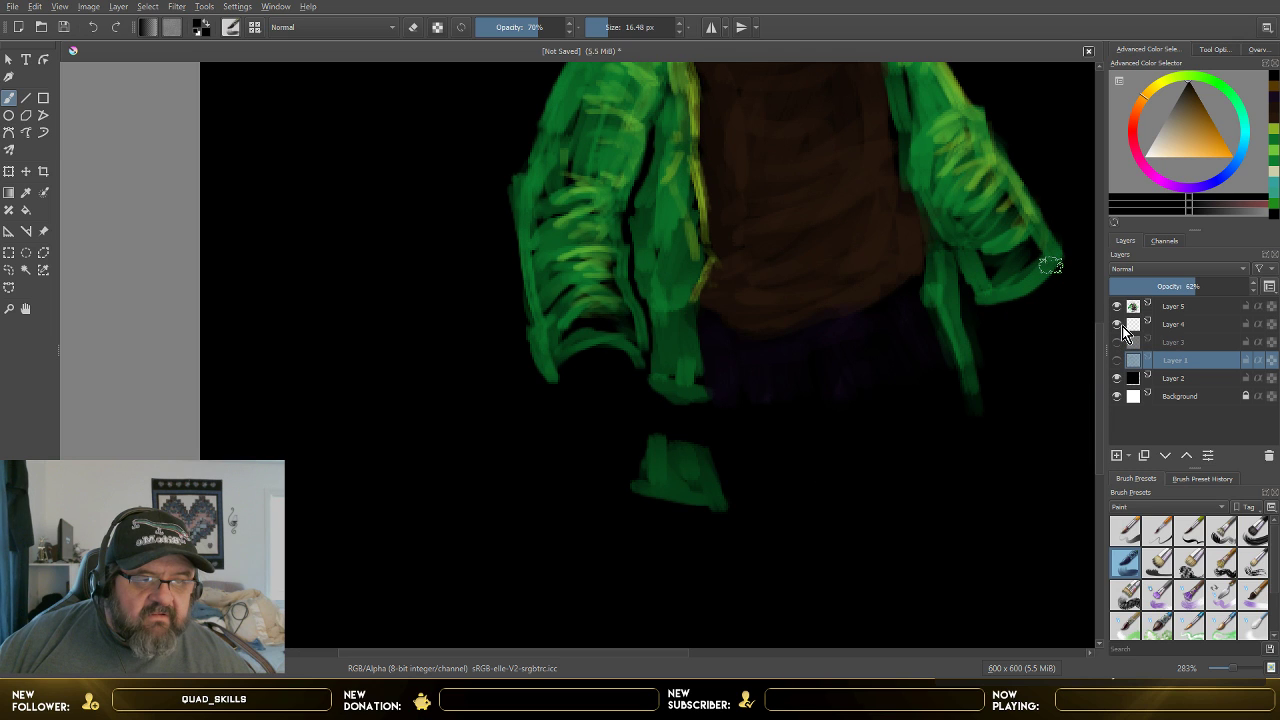
click(1120, 325)
scroll(1066, 346, up, 2)
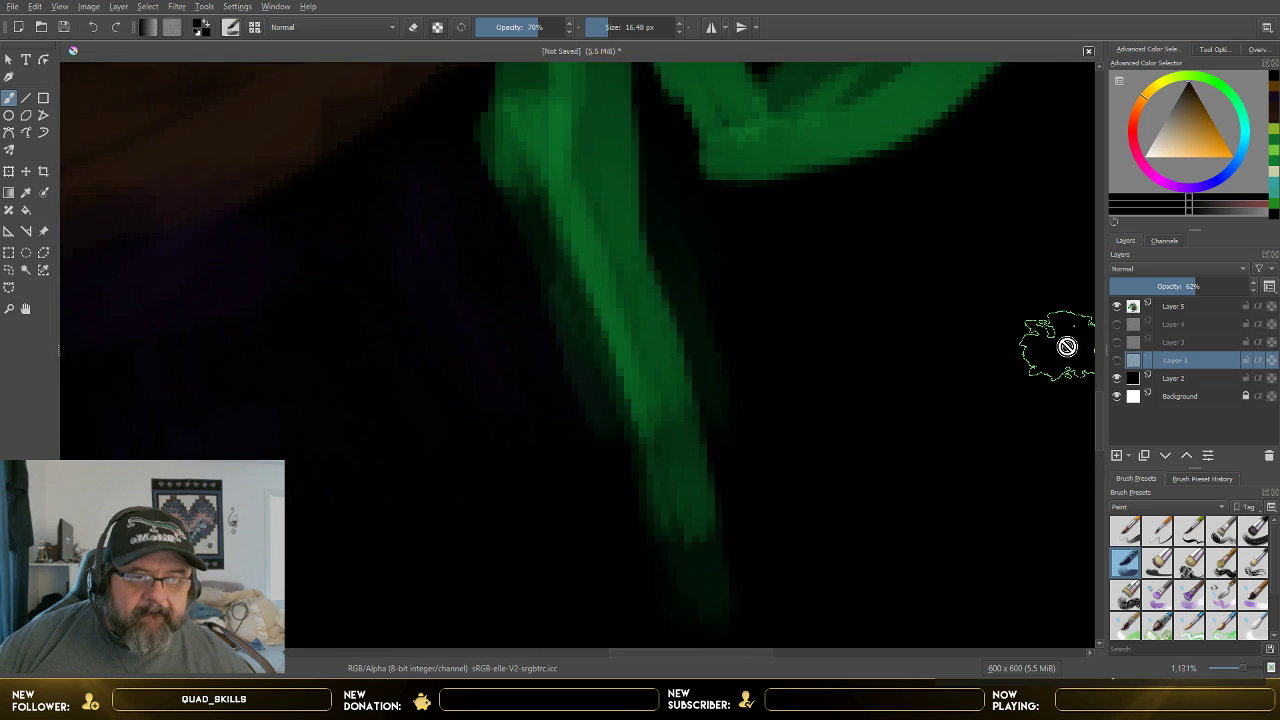
scroll(1066, 346, down, 5)
scroll(1097, 358, up, 2)
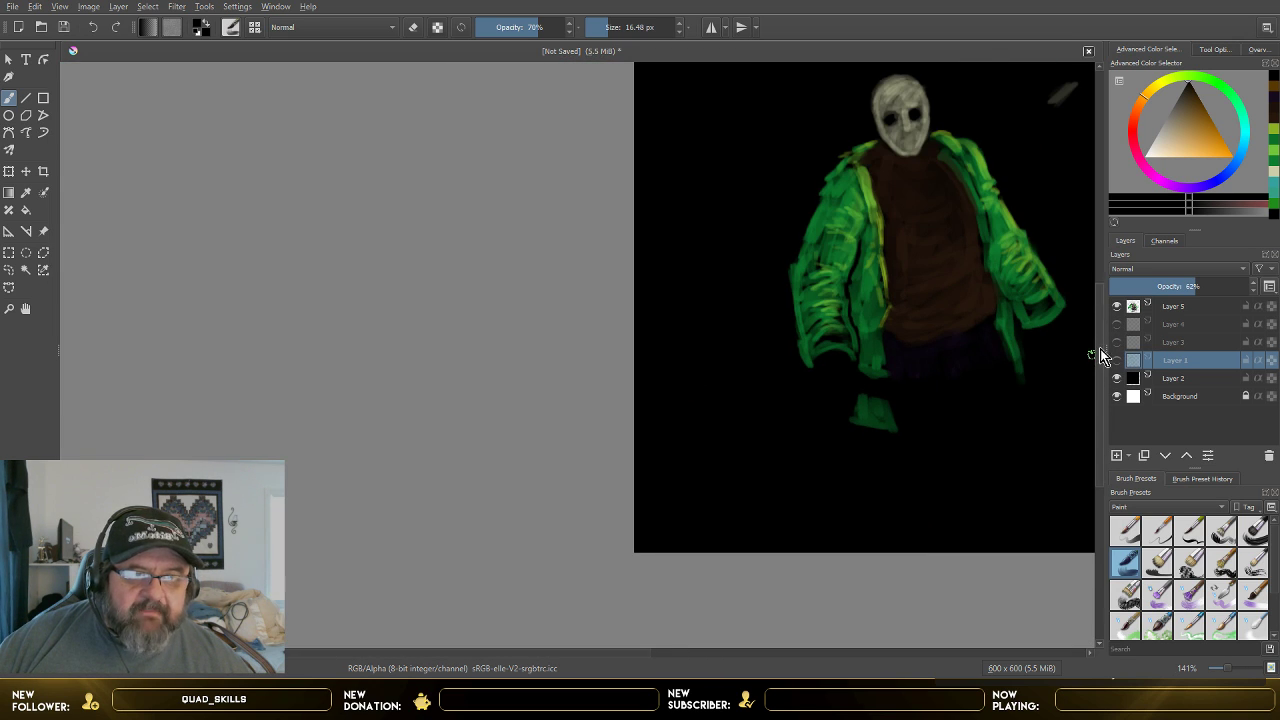
scroll(1102, 320, up, 1)
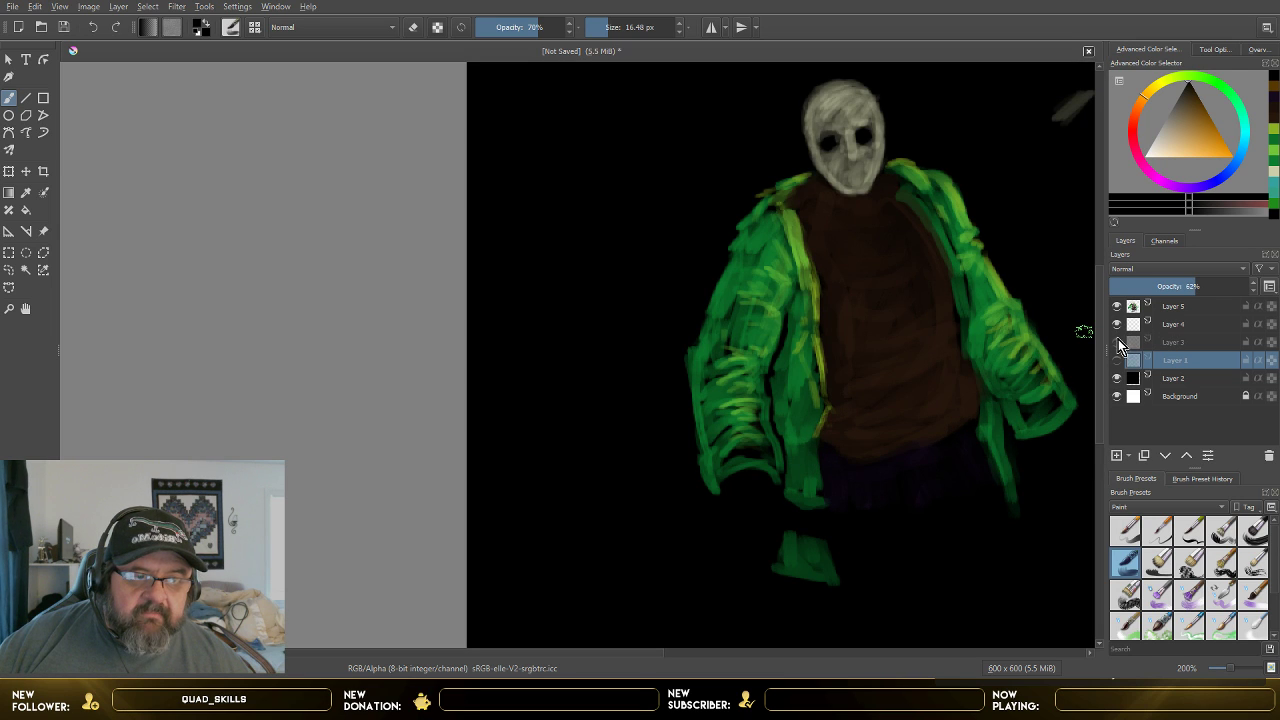
- Compare the figure with Layers 3 and 4 on and off, leaving Layer 3 shown and Layer 4 hidden
click(1118, 342)
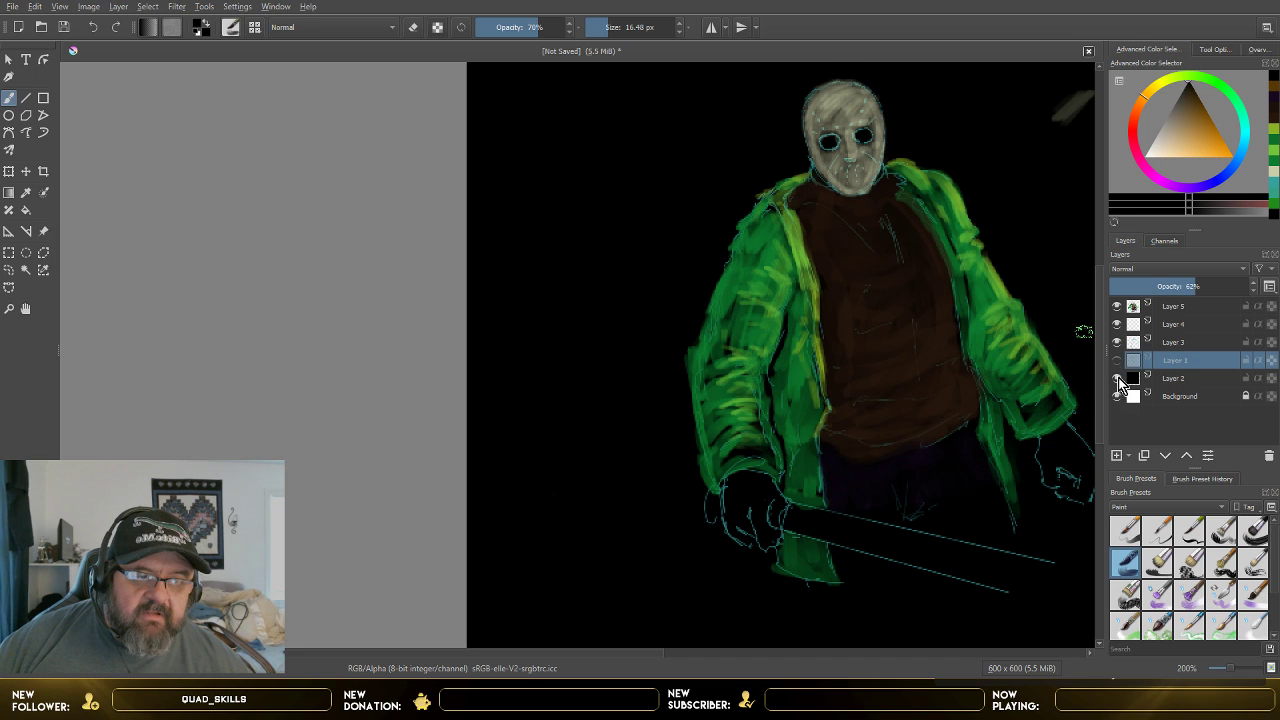
click(1118, 343)
click(1118, 343)
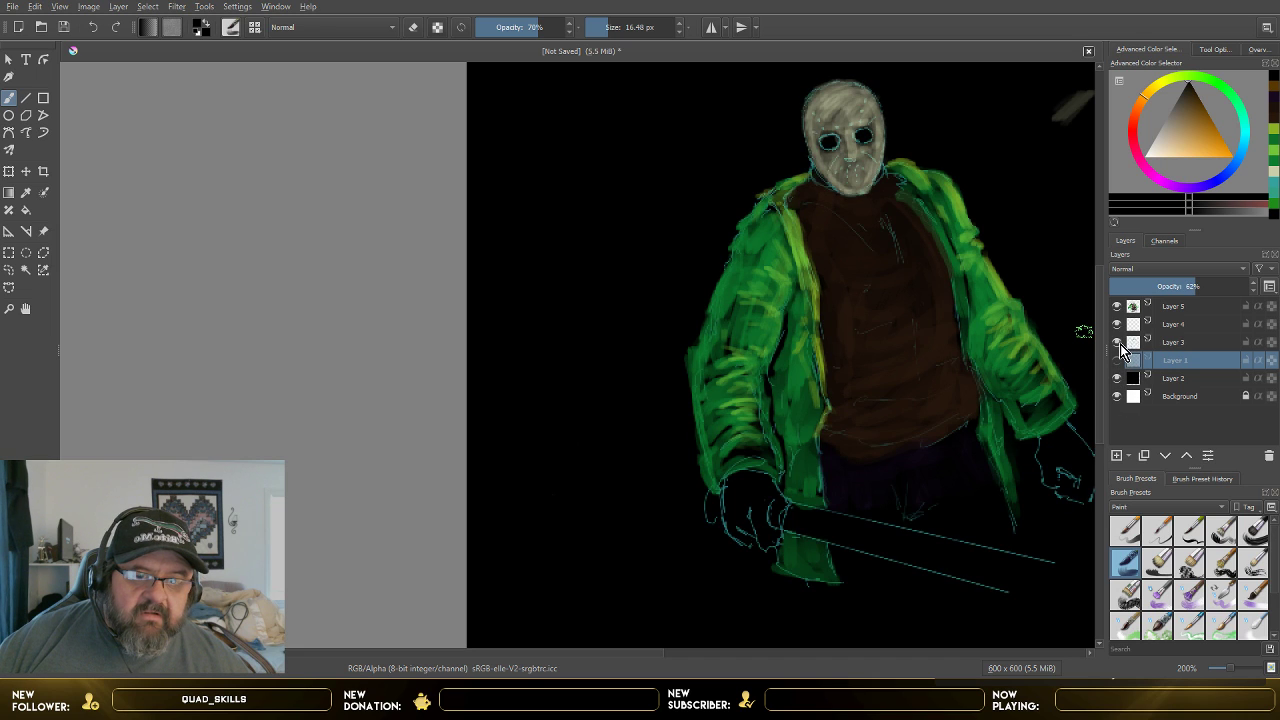
click(1118, 343)
click(1118, 343)
click(1119, 327)
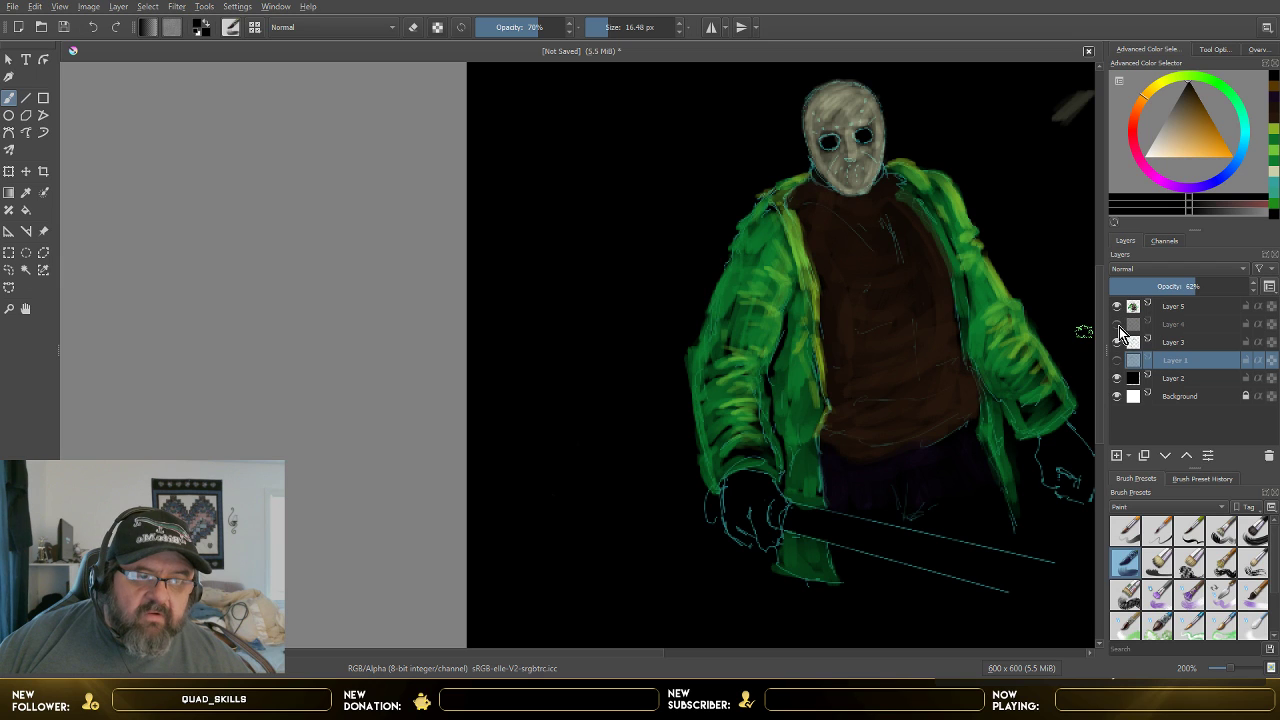
click(1119, 327)
click(1119, 327)
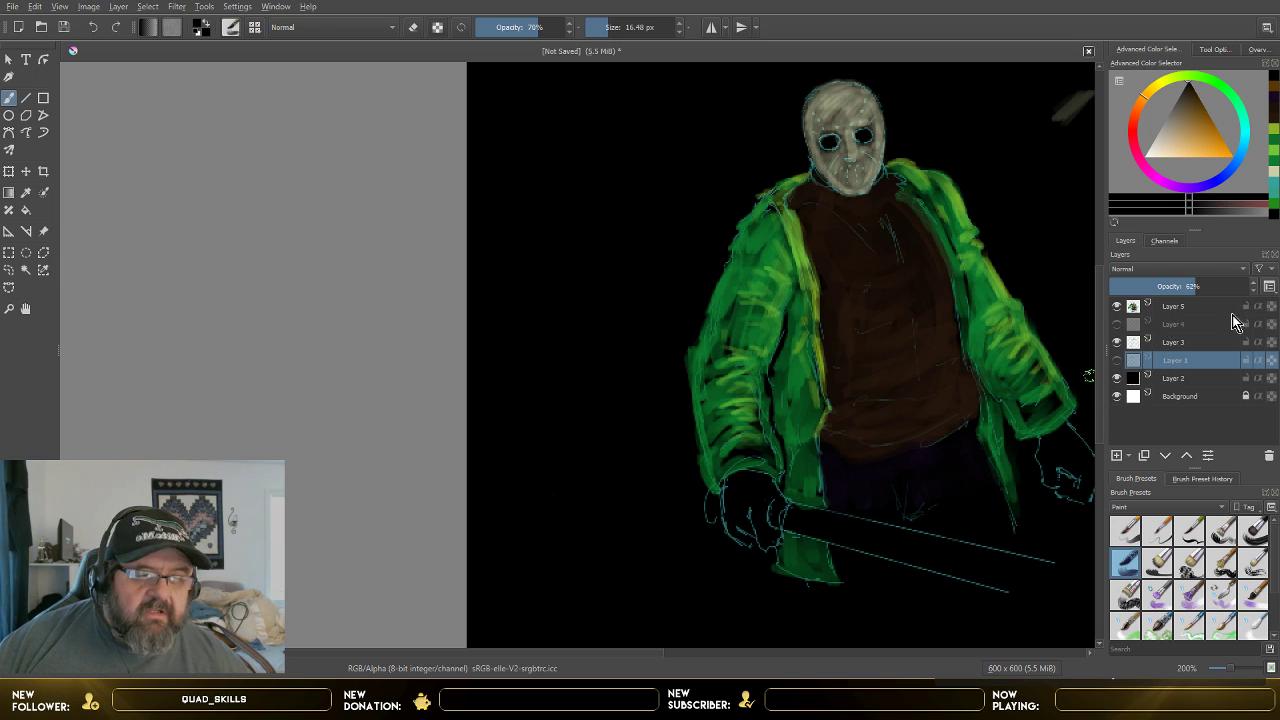
- Make Layer 5 the active layer and choose a near-black paint color for working on the masked head
click(1178, 307)
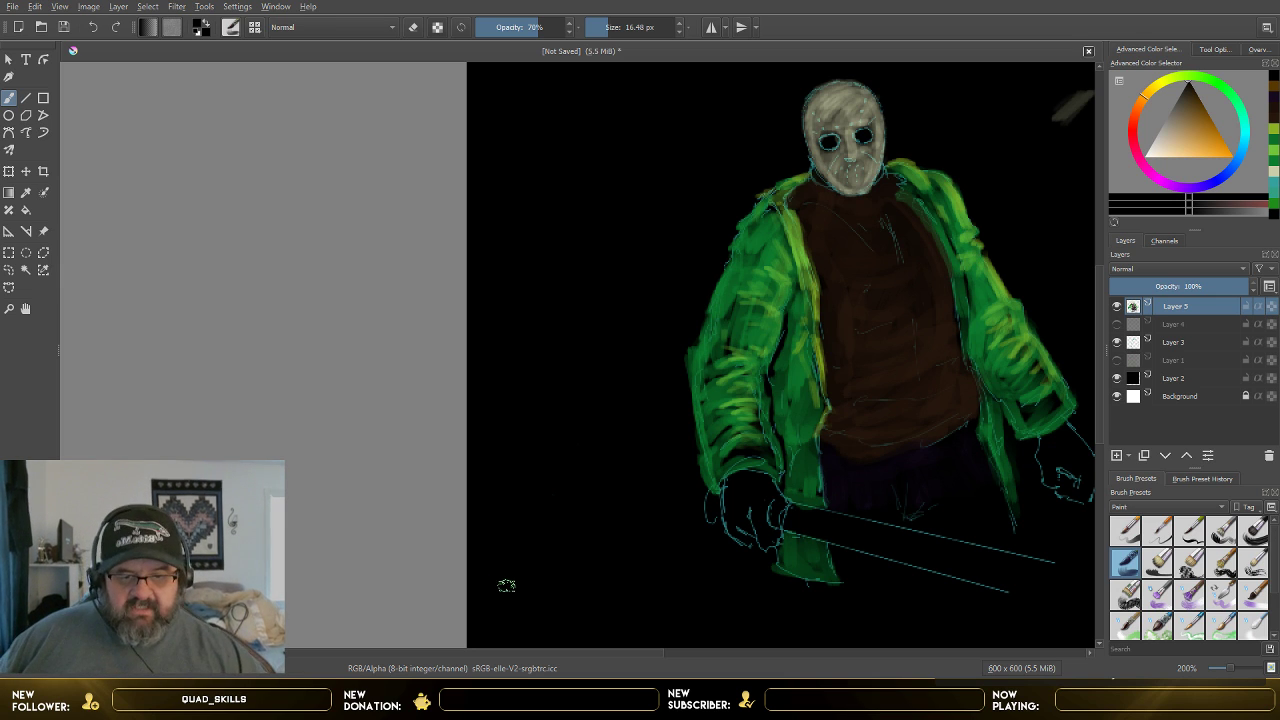
drag(532, 655, 642, 668)
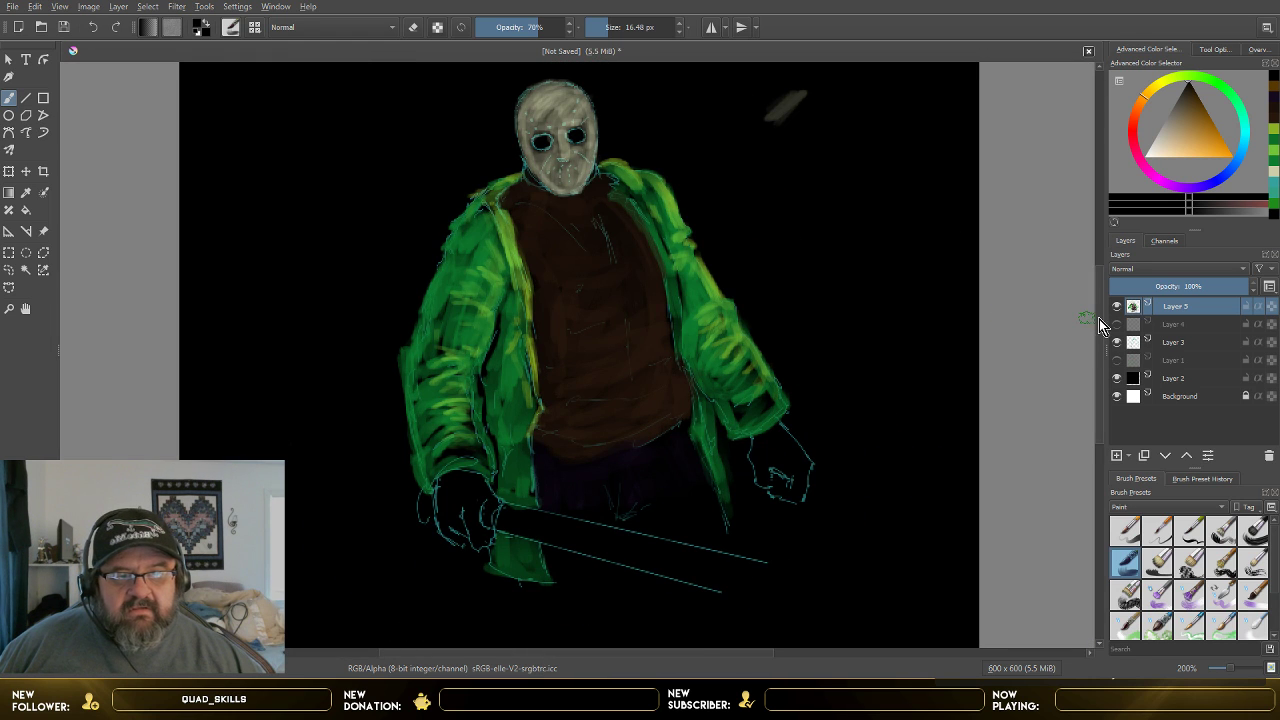
scroll(1100, 300, up, 2)
scroll(643, 301, up, 1)
scroll(640, 300, up, 1)
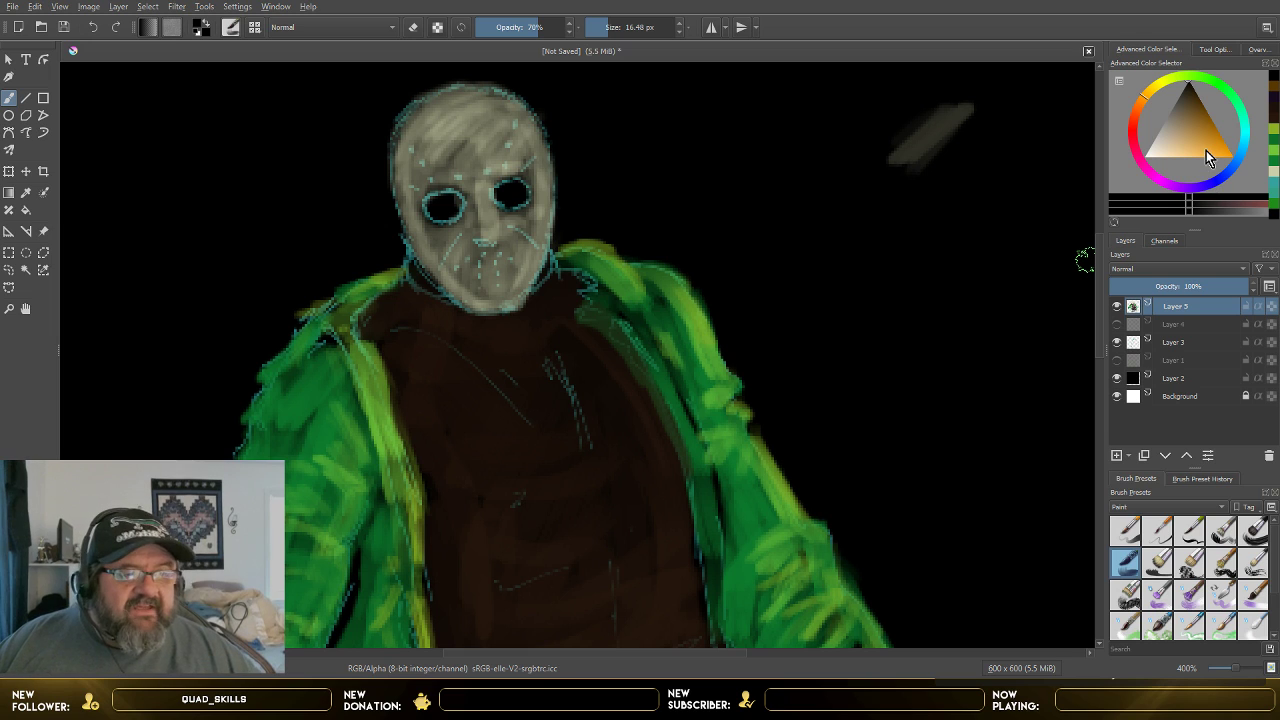
click(1195, 92)
click(1195, 95)
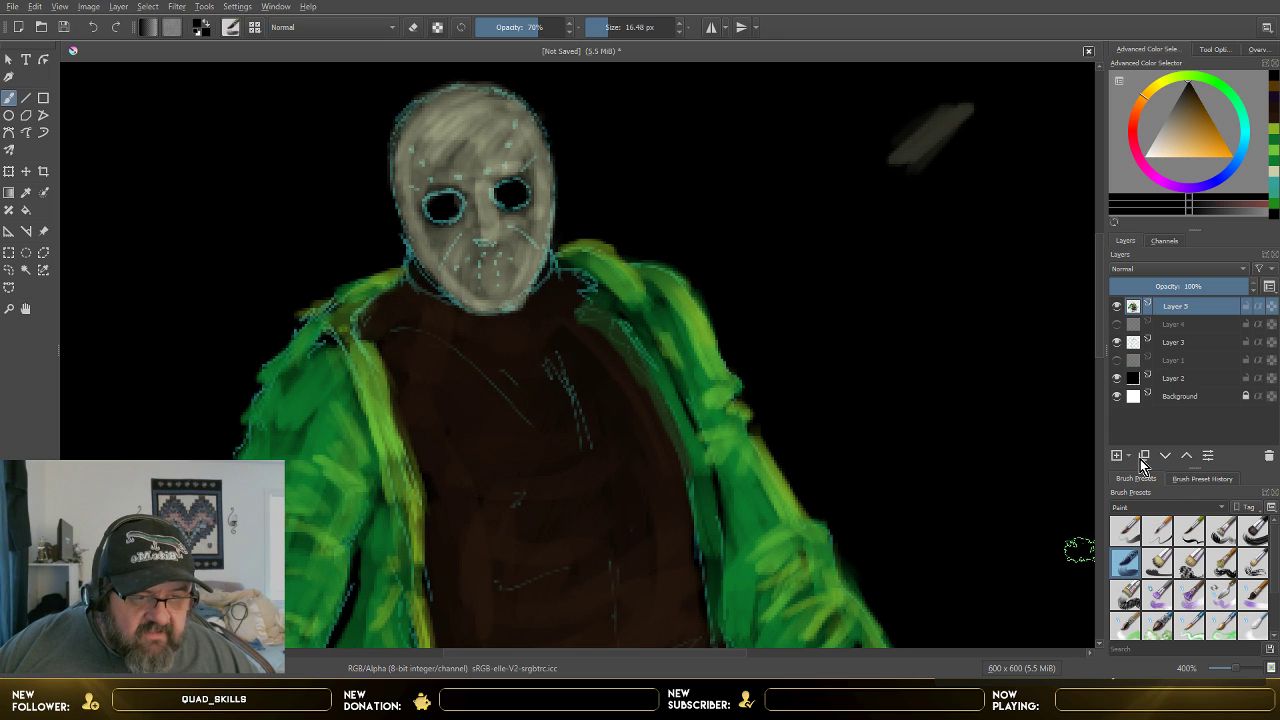
- Switch the brush presets to the Digital set and try several, settling on the soft-tipped preset with a 40 px default size
scroll(1160, 507, up, 3)
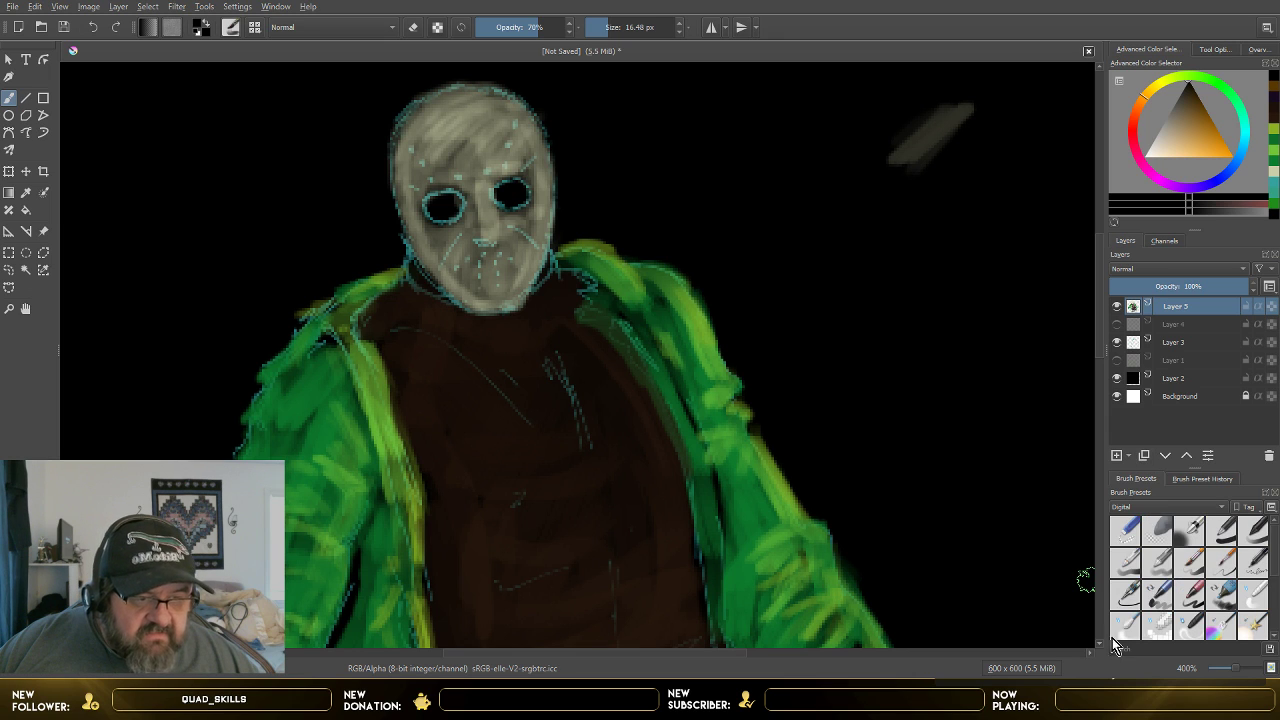
click(1218, 564)
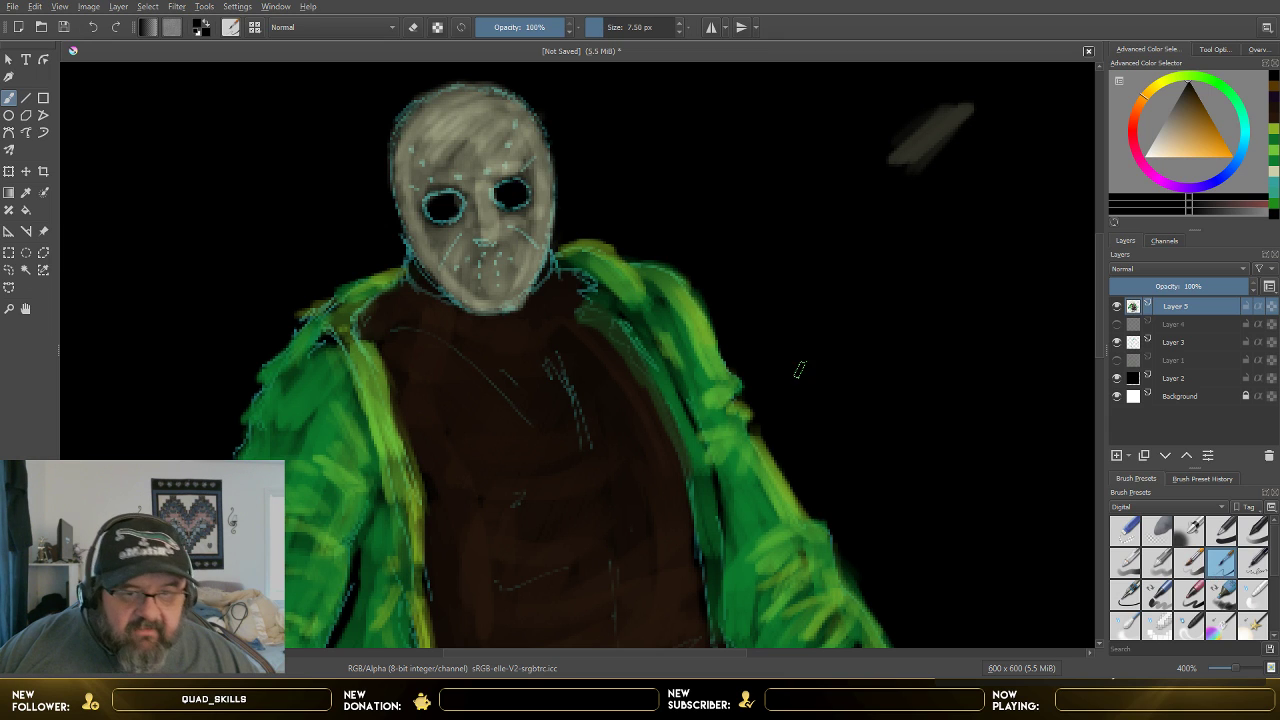
click(1157, 560)
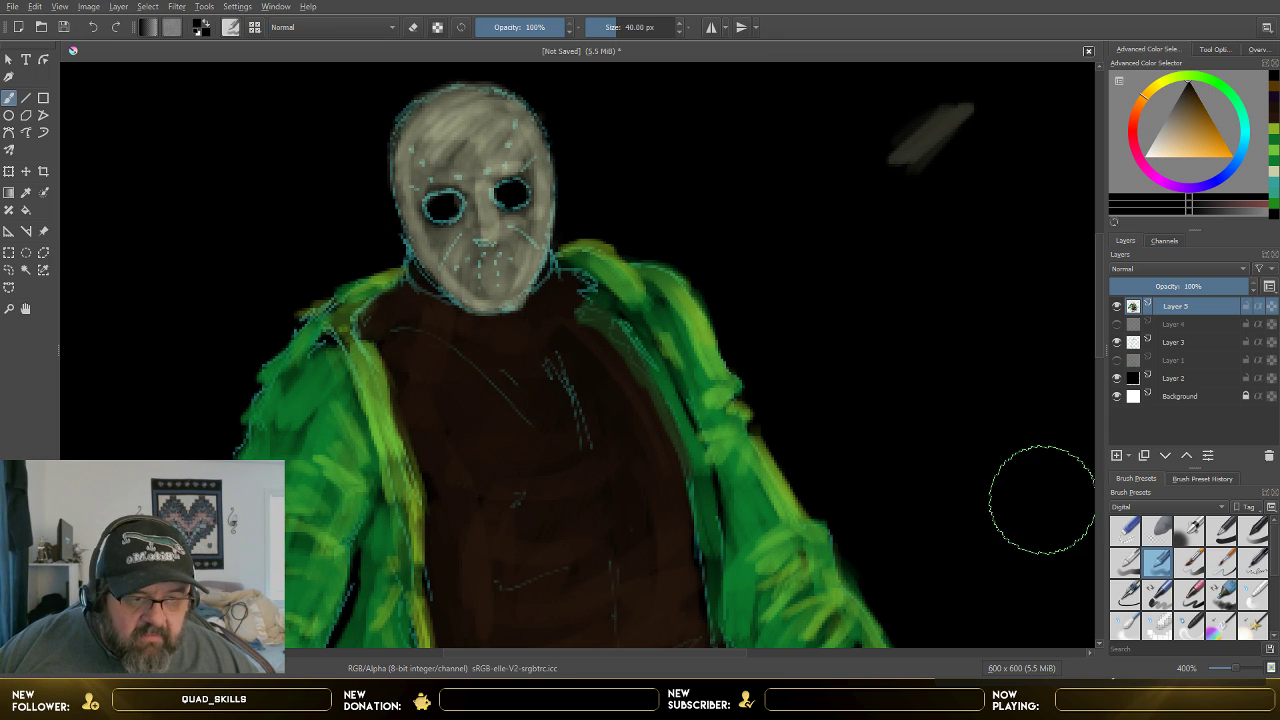
click(1198, 568)
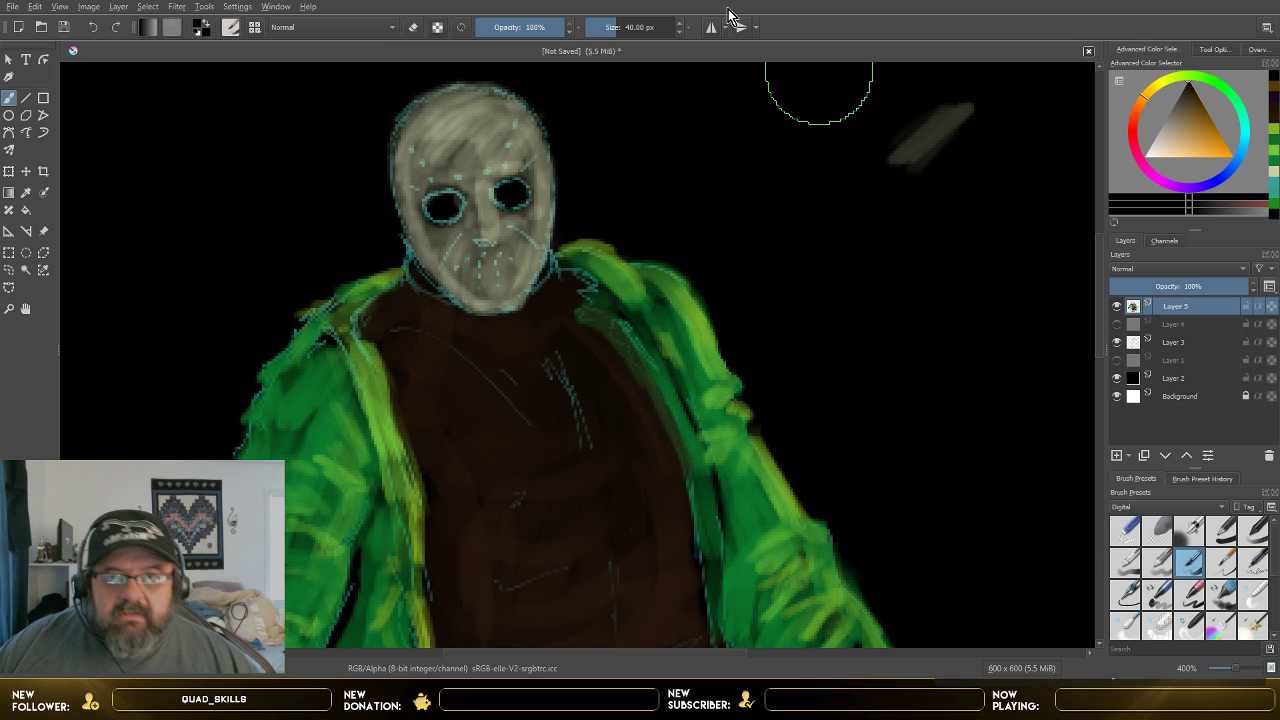
- Reduce the brush size to 2.94 px and the brush opacity to 66% for fine work on the mask
click(612, 28)
drag(612, 28, 594, 28)
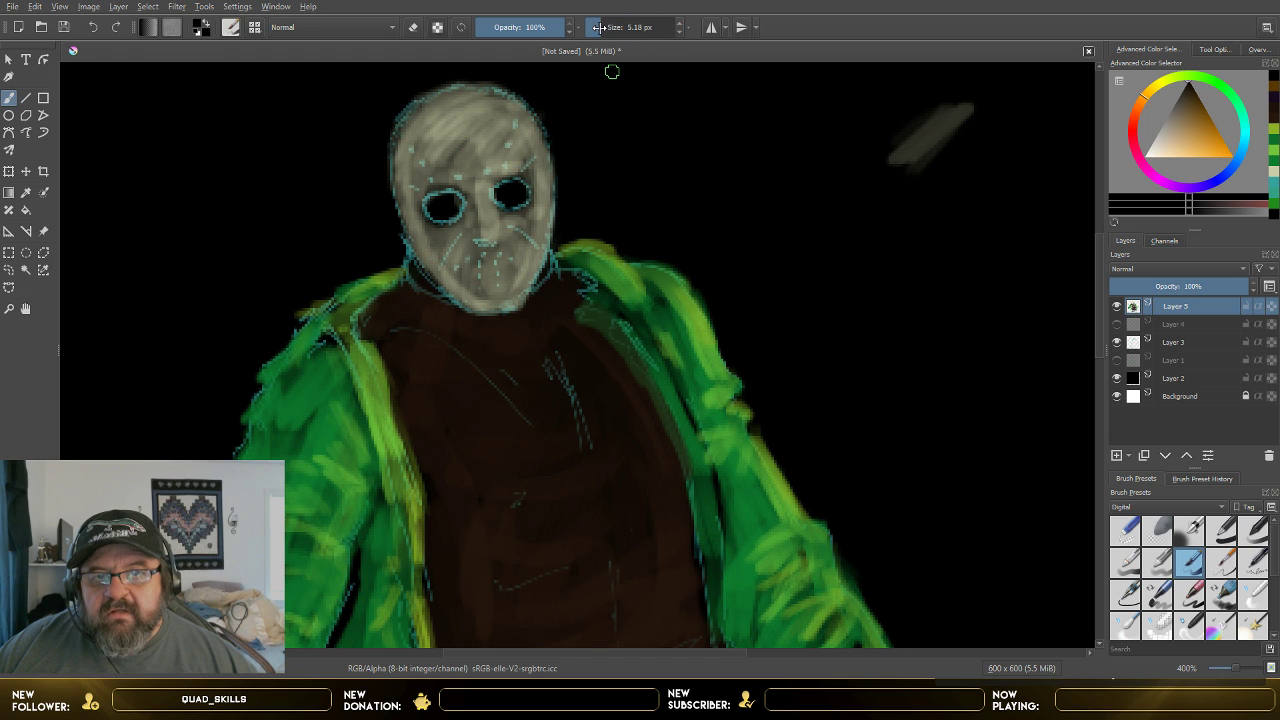
drag(604, 28, 546, 32)
scroll(493, 169, up, 3)
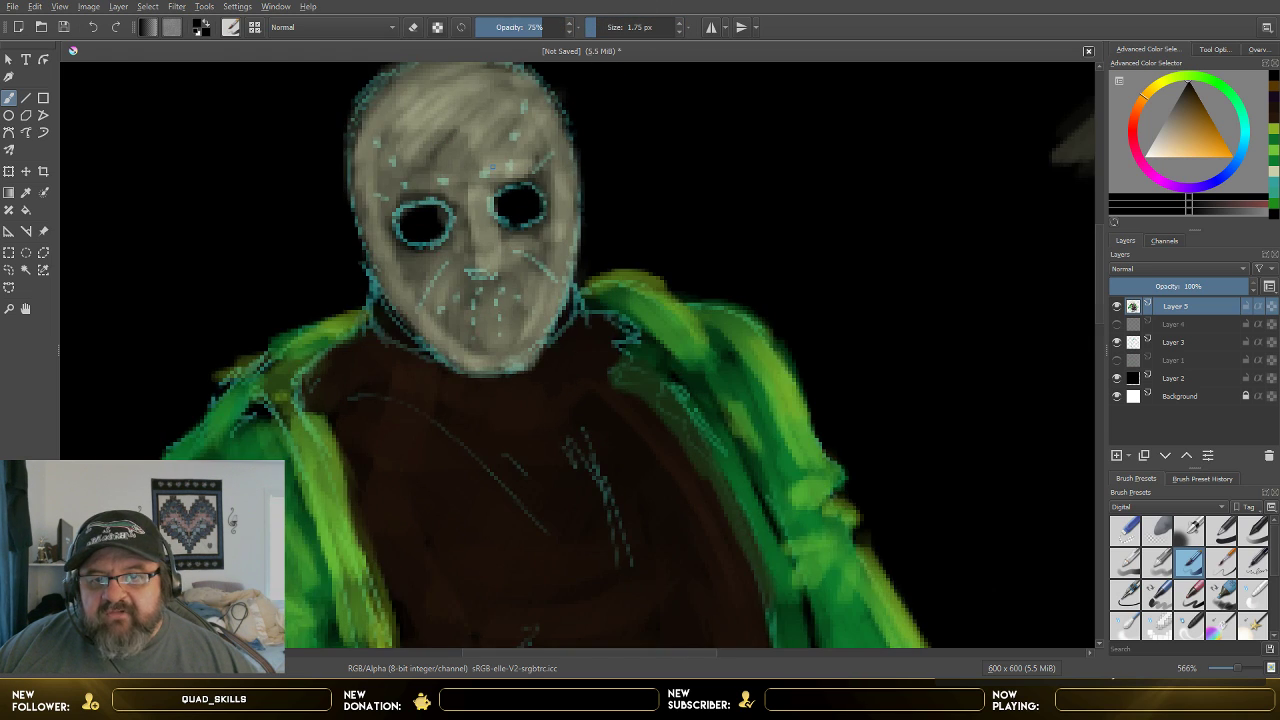
scroll(1091, 279, up, 5)
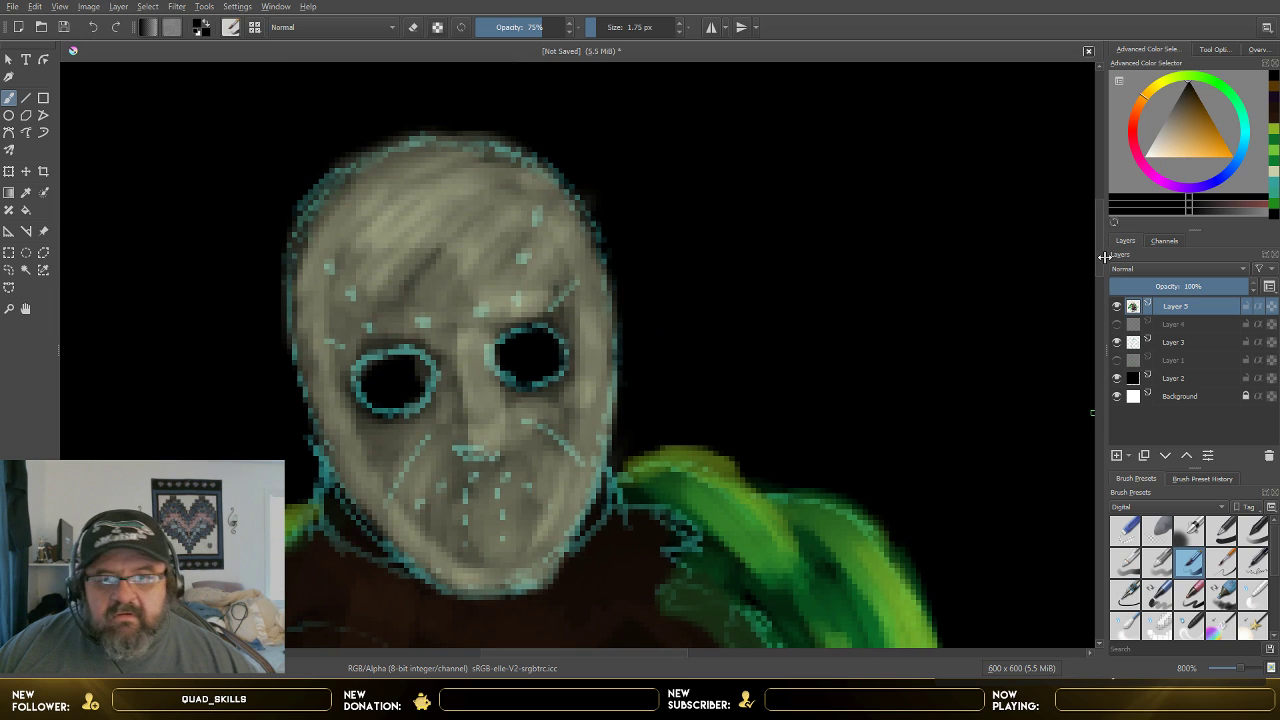
mouse_move(601, 28)
mouse_down()
mouse_move(612, 28)
mouse_move(589, 33)
mouse_move(600, 33)
mouse_up()
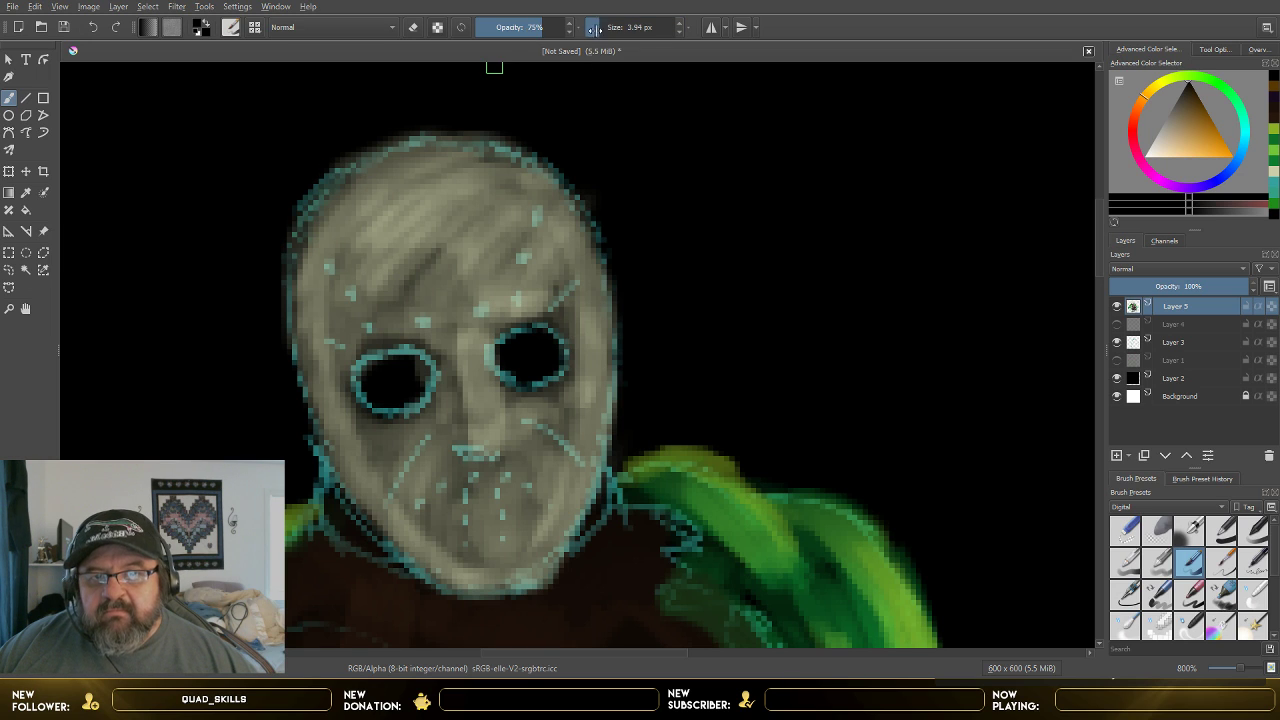
click(680, 32)
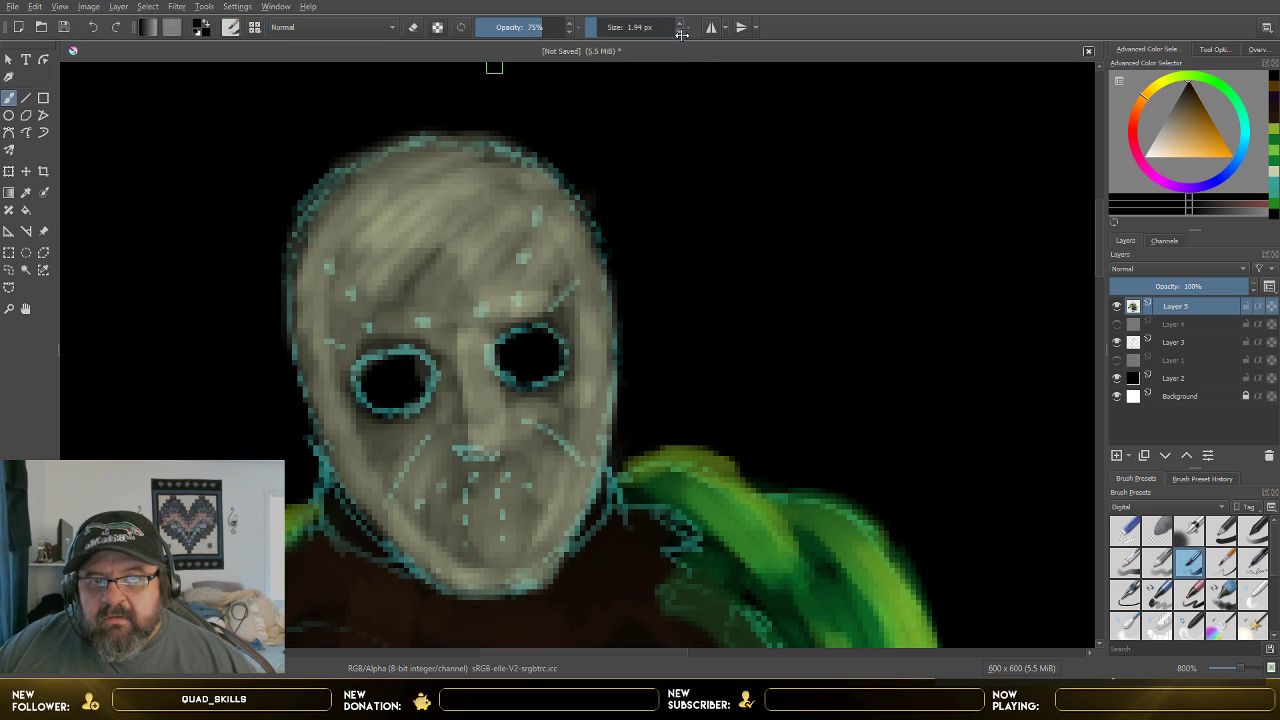
click(681, 33)
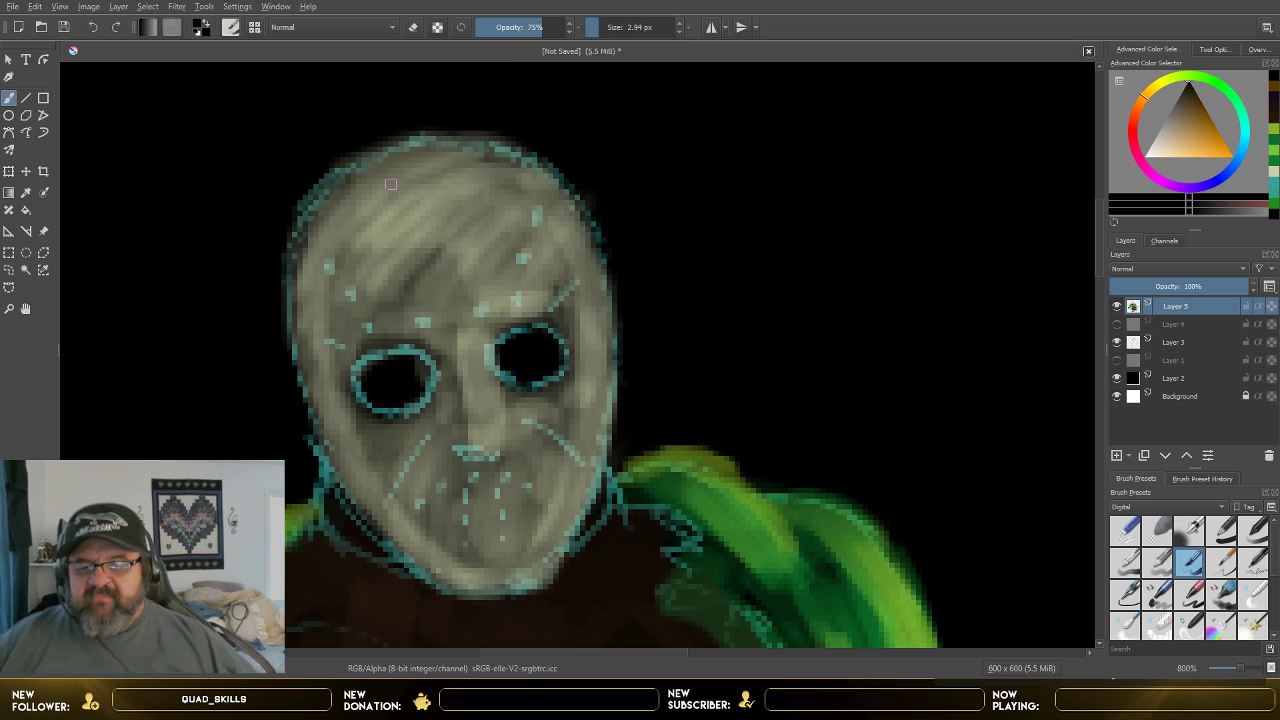
click(535, 29)
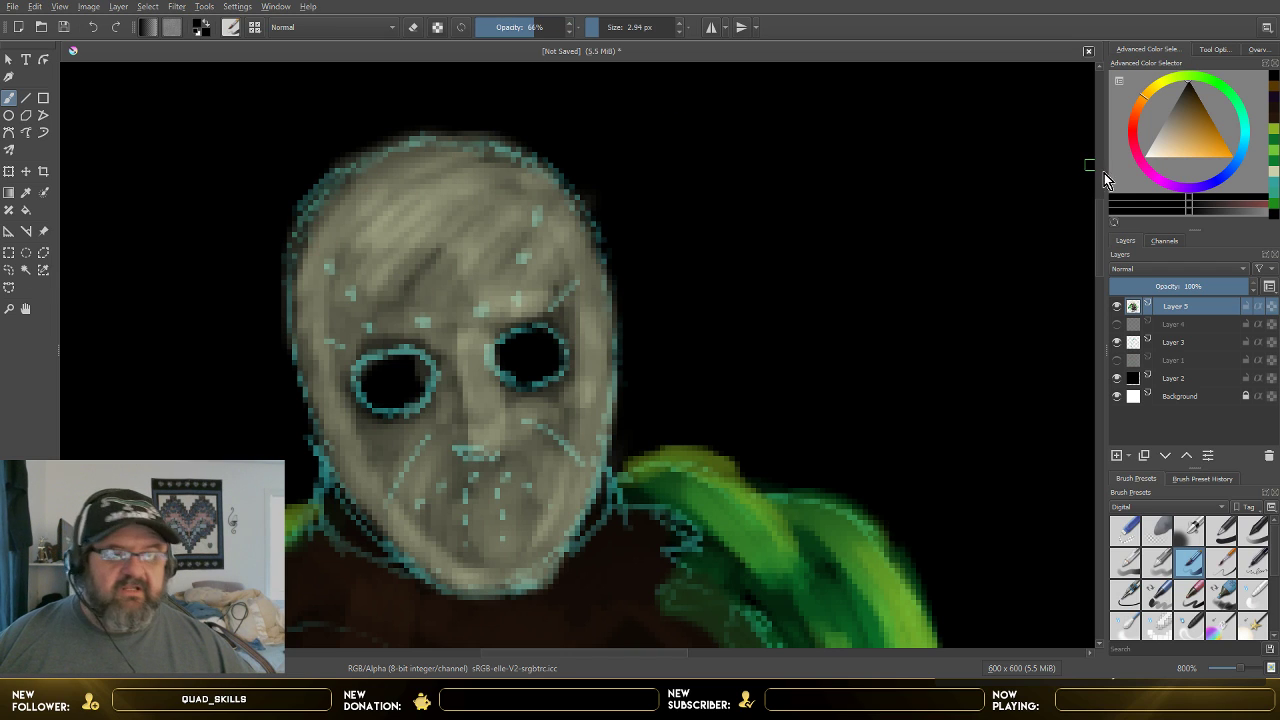
- Pick a dark blue-violet paint color and lower the brush opacity to 60%
click(1206, 188)
click(1203, 113)
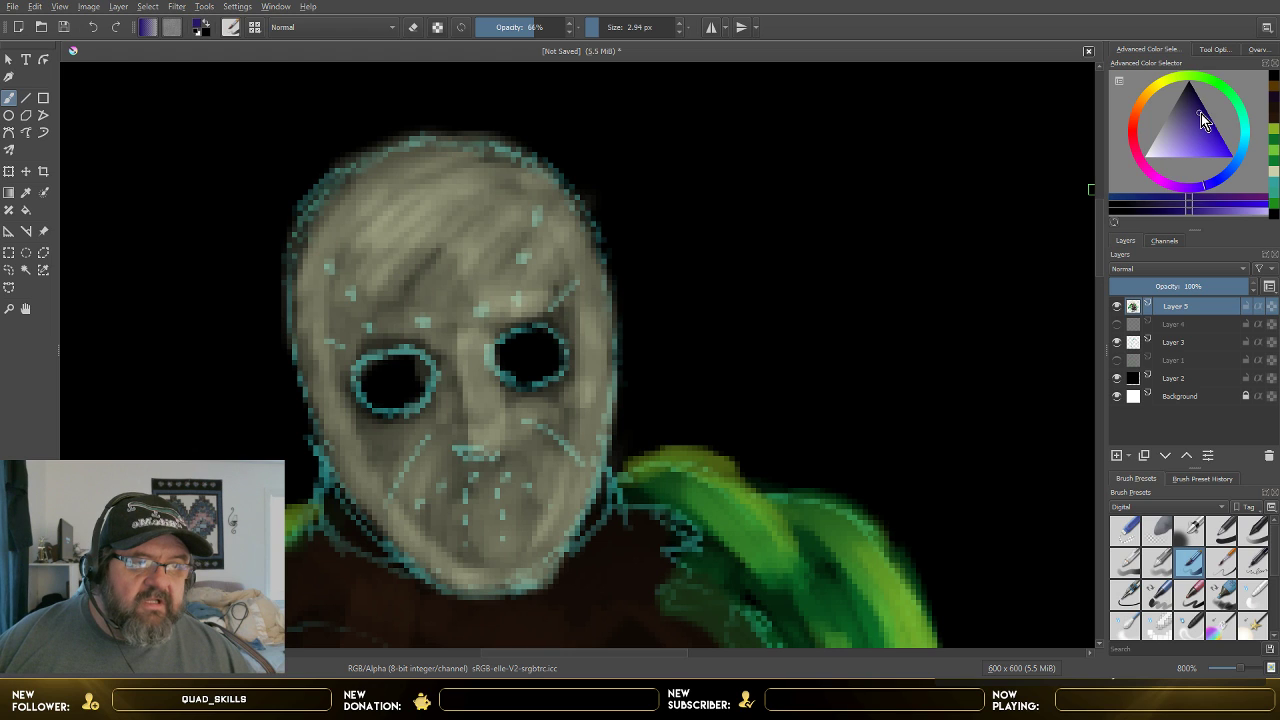
click(1205, 109)
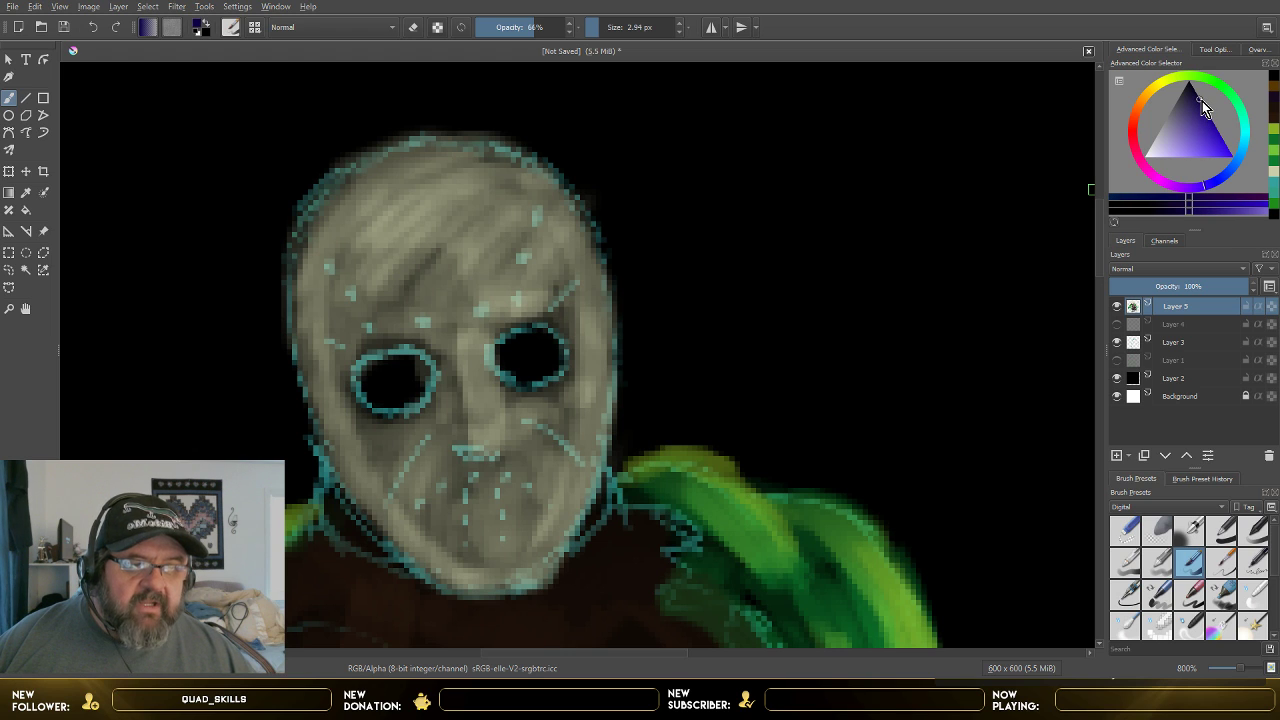
click(530, 29)
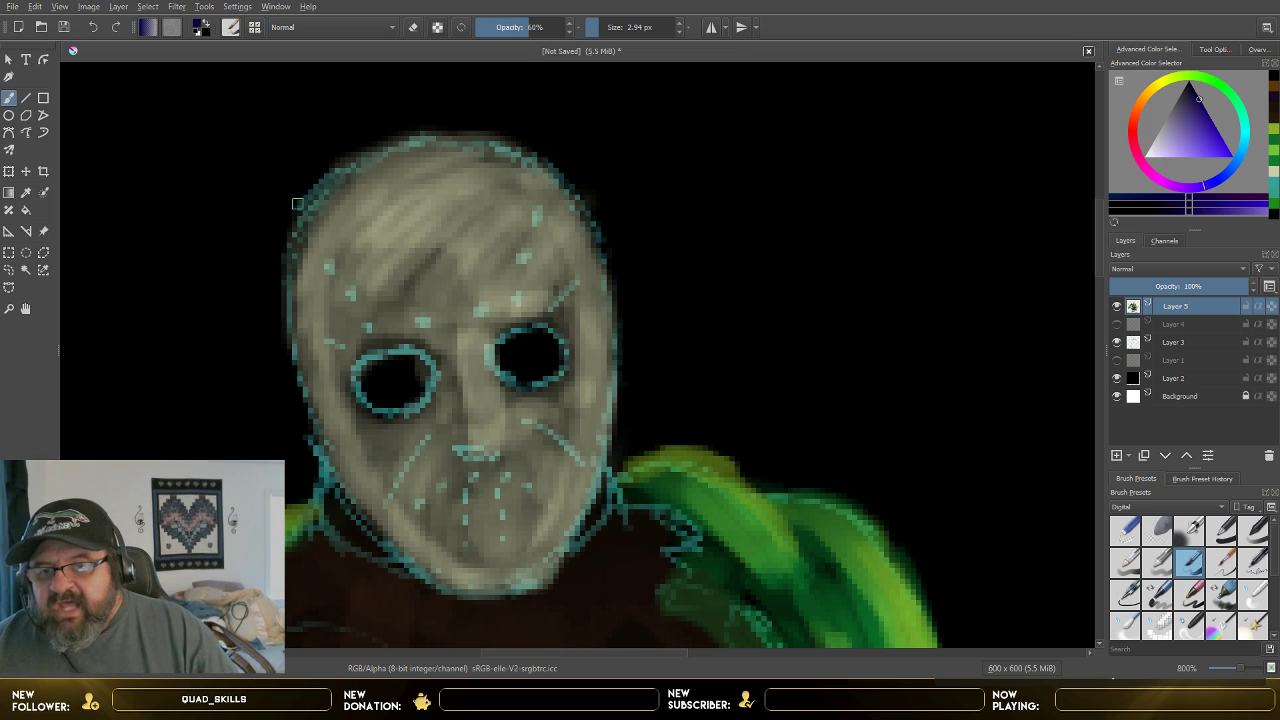
- Paint a thin blue-violet shadow along the mask's left edge from forehead to temple, finishing with a 2.92 px brush
drag(320, 198, 309, 205)
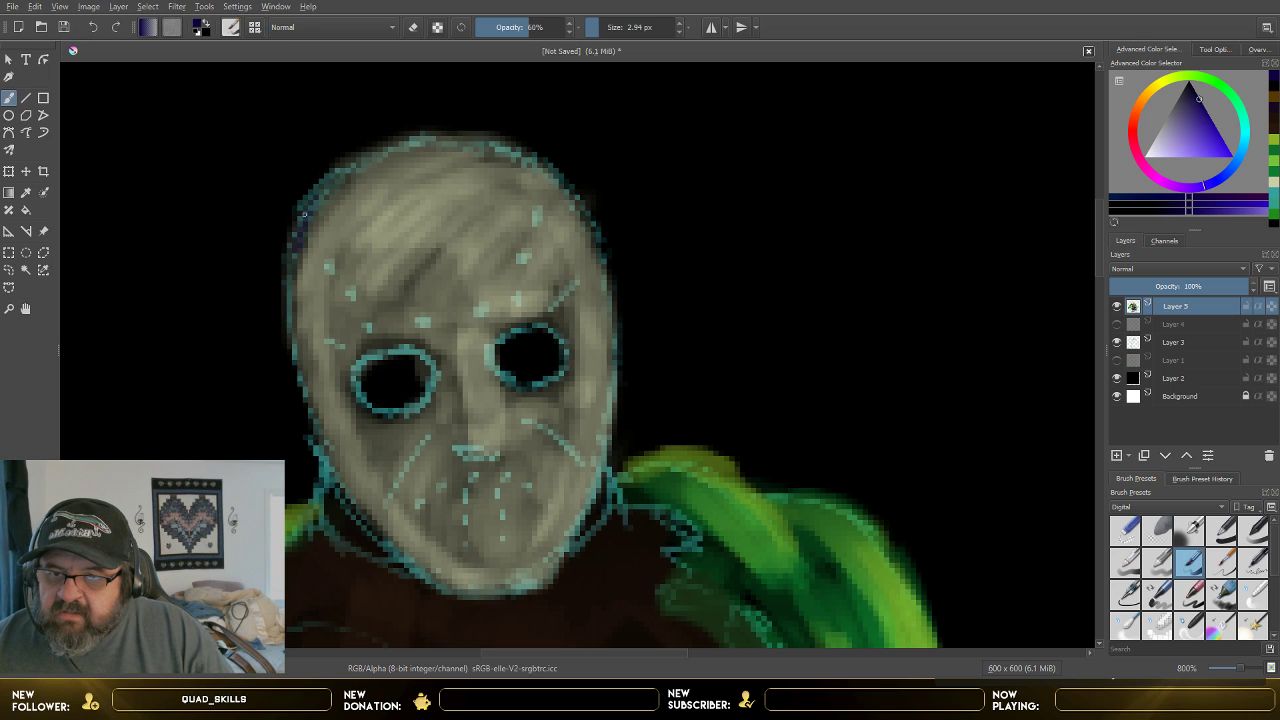
drag(297, 262, 299, 305)
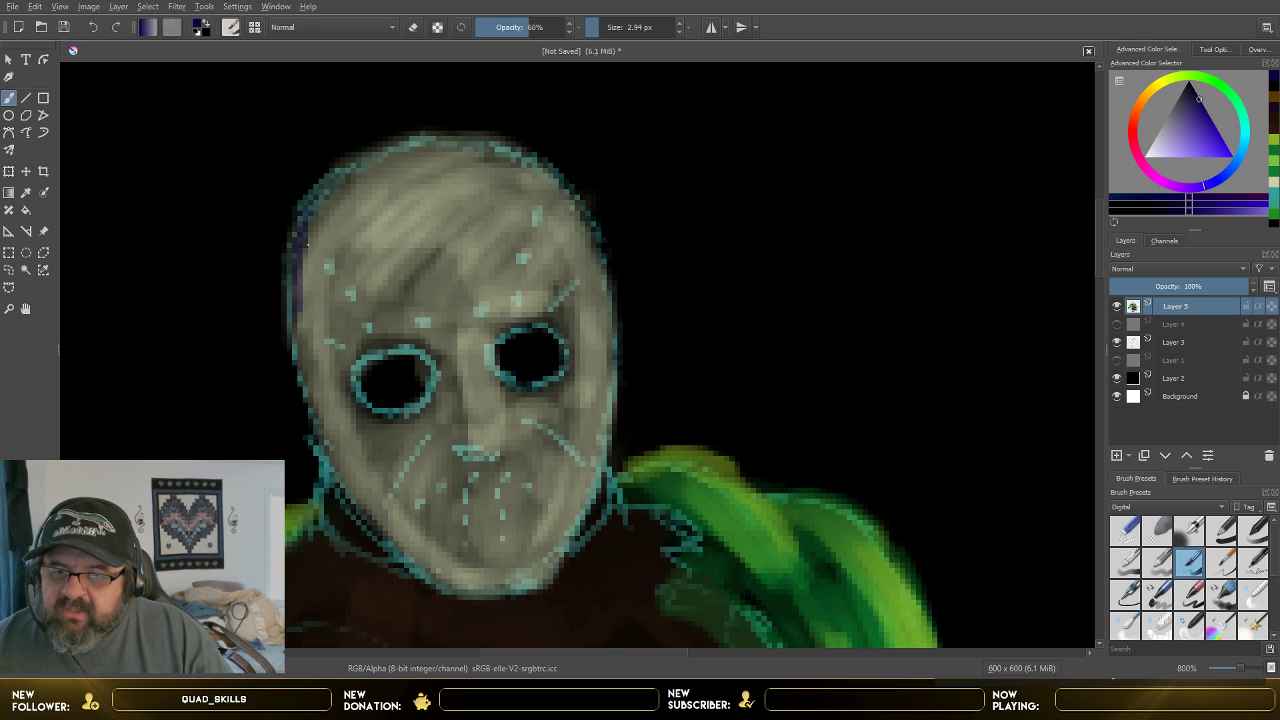
mouse_move(297, 255)
mouse_down()
mouse_move(298, 330)
mouse_move(296, 313)
mouse_up()
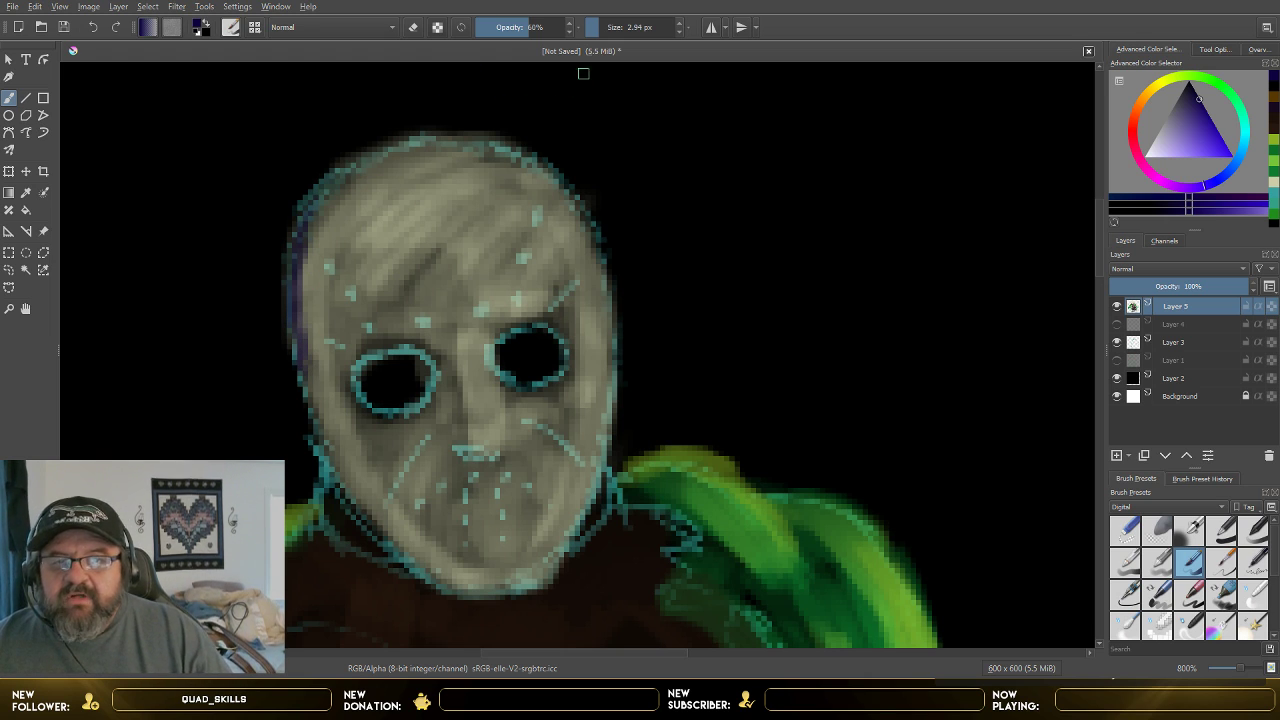
click(598, 30)
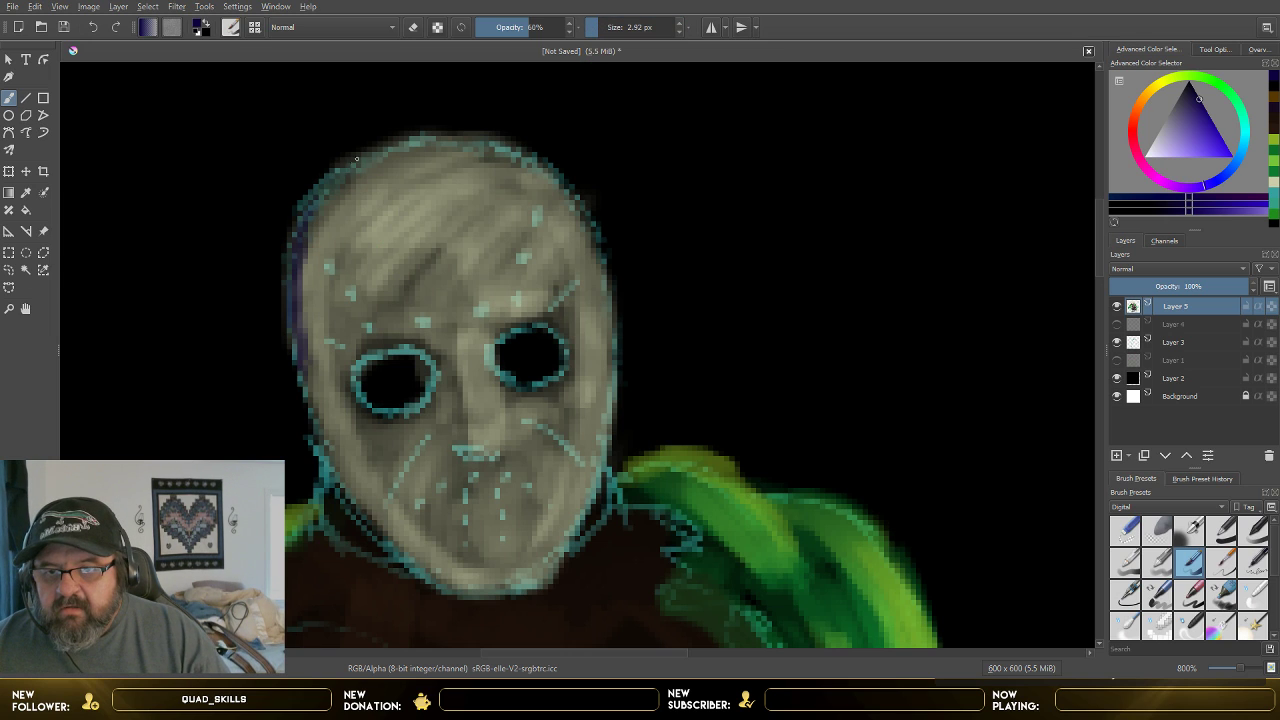
drag(356, 158, 326, 181)
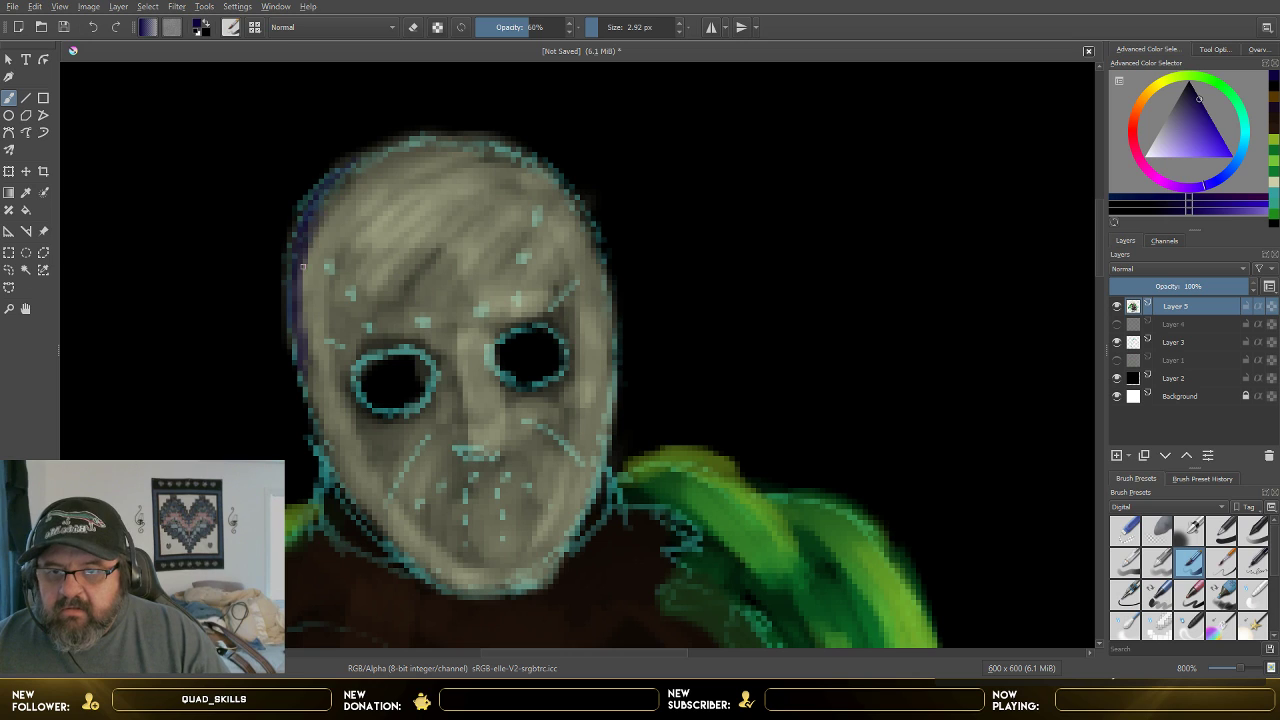
drag(310, 265, 313, 306)
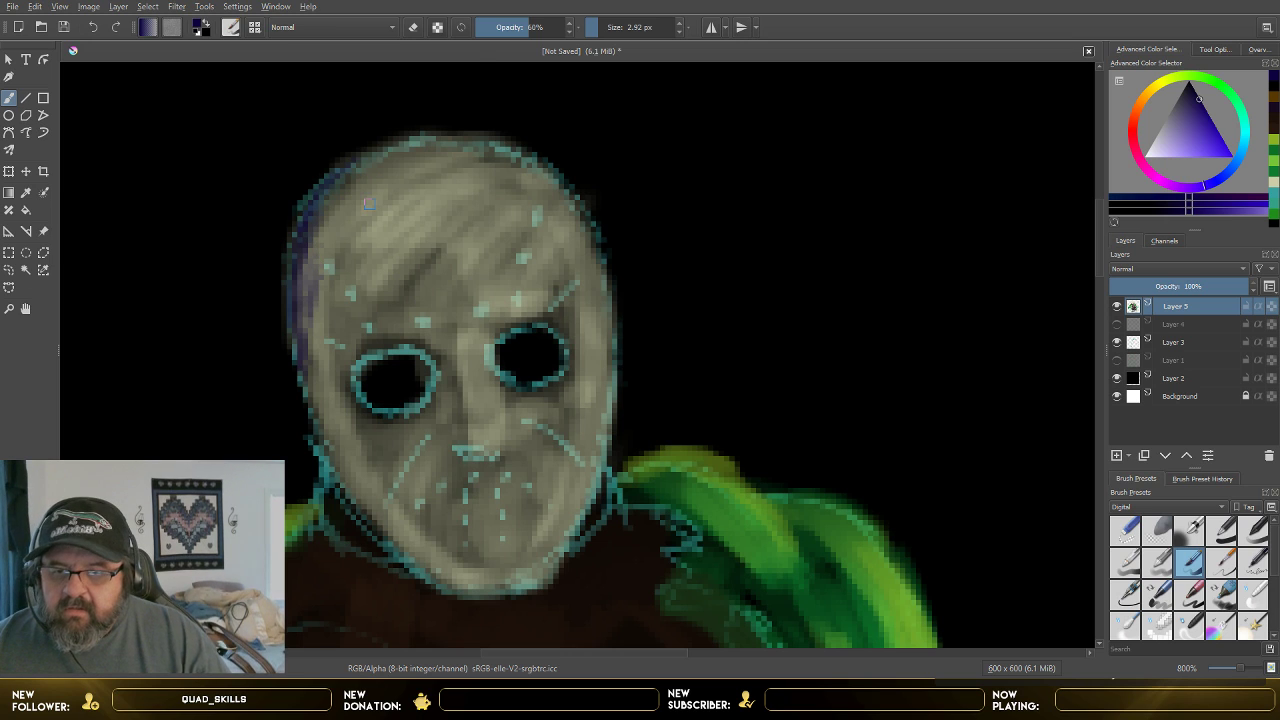
- Extend the blue-violet shadow at 51% opacity down the mask's left cheek to the chin and up along the forehead edge
drag(530, 30, 522, 30)
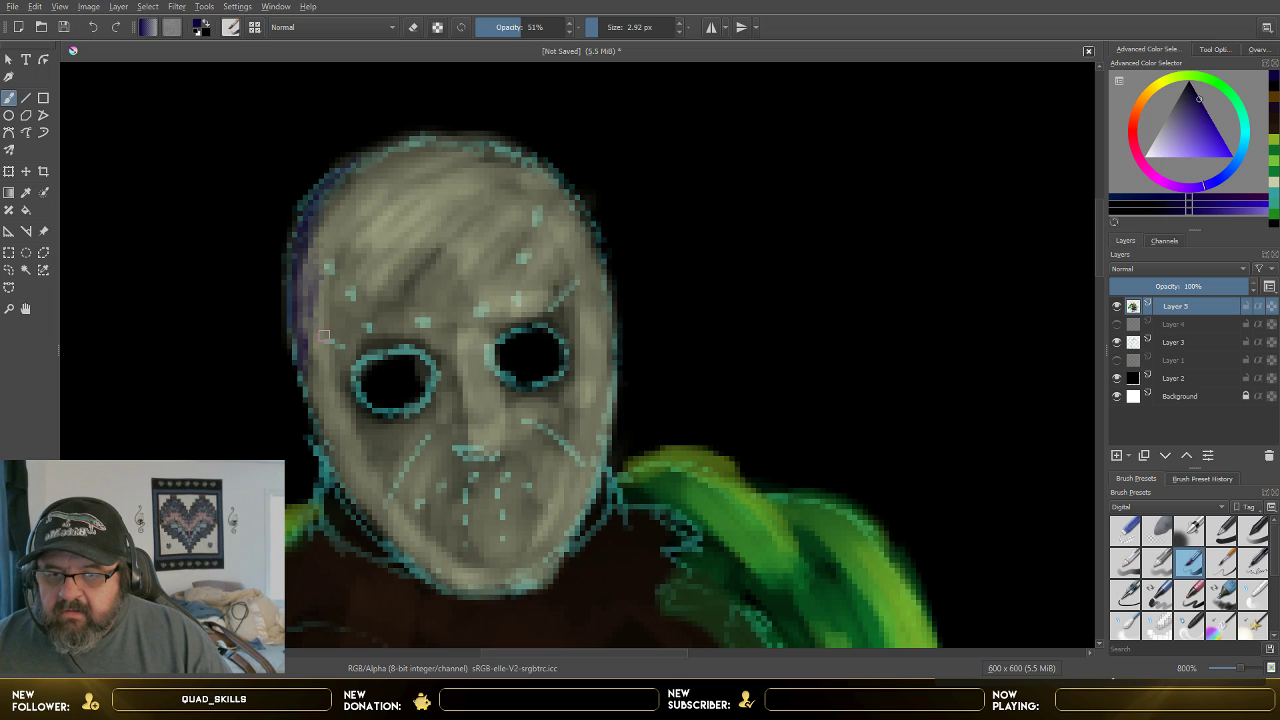
mouse_move(320, 321)
mouse_down()
mouse_move(324, 400)
mouse_move(358, 476)
mouse_move(410, 539)
mouse_up()
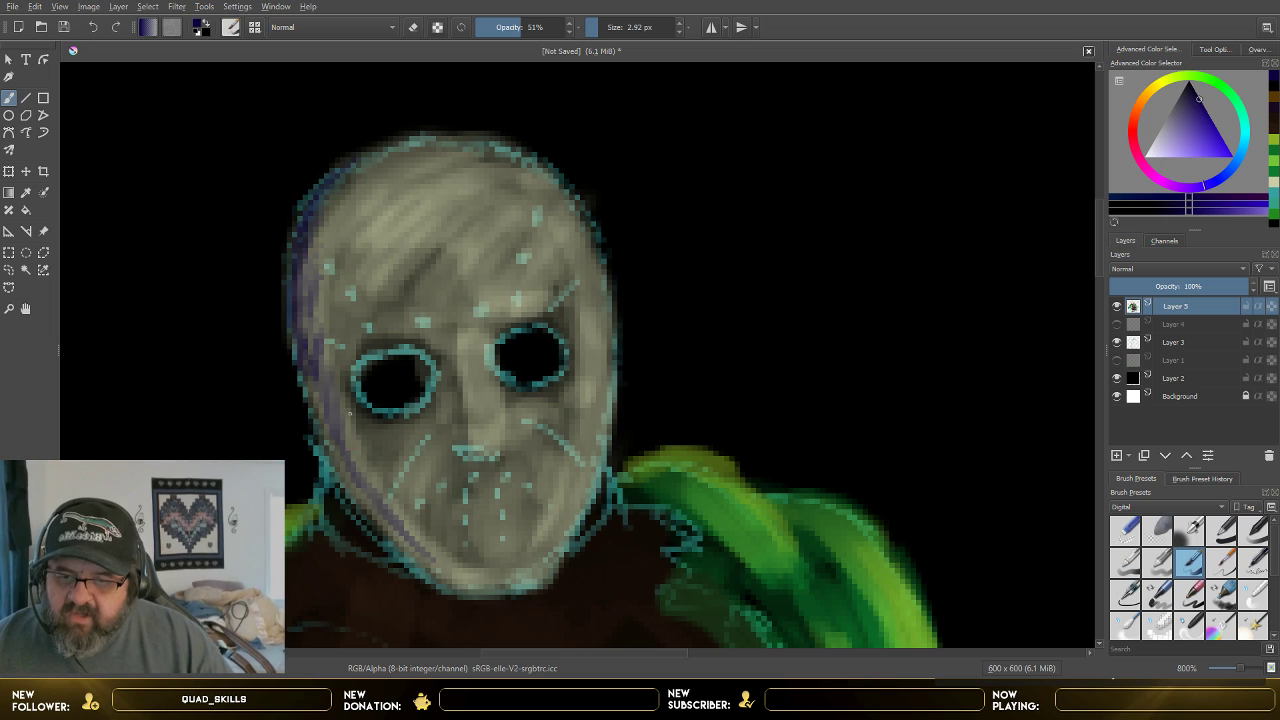
mouse_move(349, 412)
mouse_down()
mouse_move(358, 458)
mouse_move(390, 498)
mouse_move(415, 503)
mouse_move(447, 566)
mouse_up()
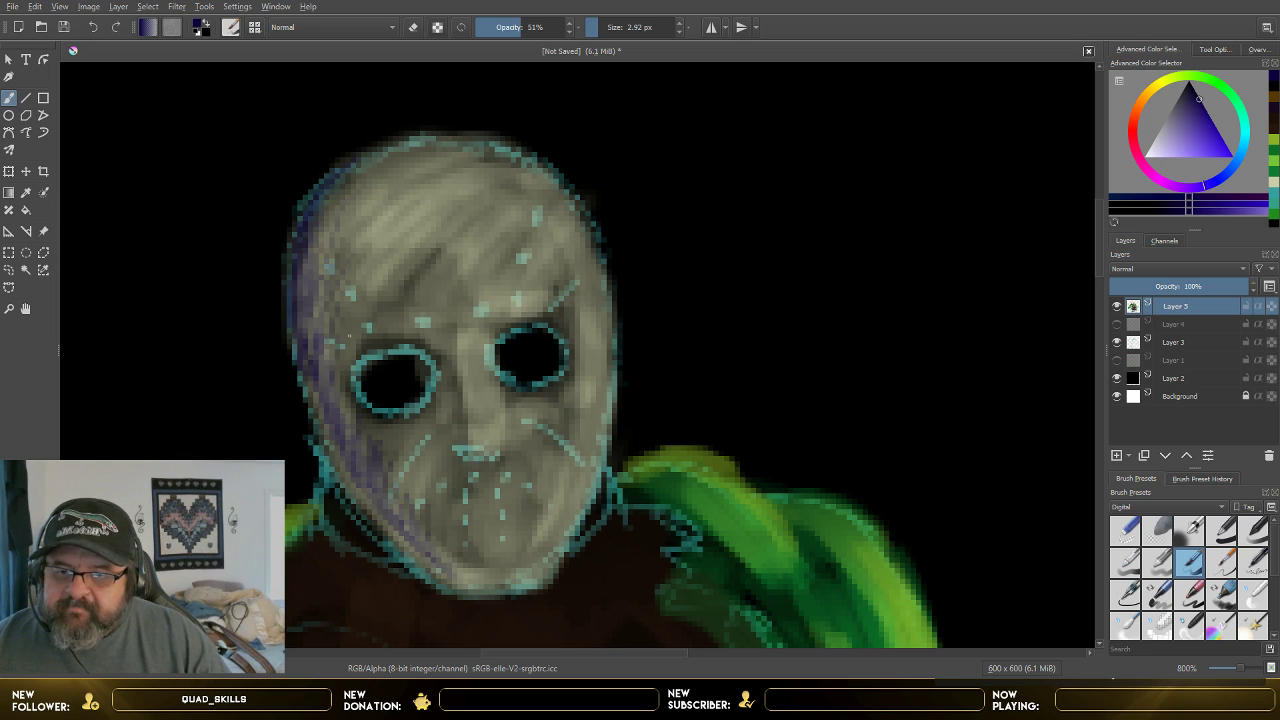
mouse_move(368, 419)
mouse_down()
mouse_move(417, 476)
mouse_move(440, 562)
mouse_move(469, 562)
mouse_up()
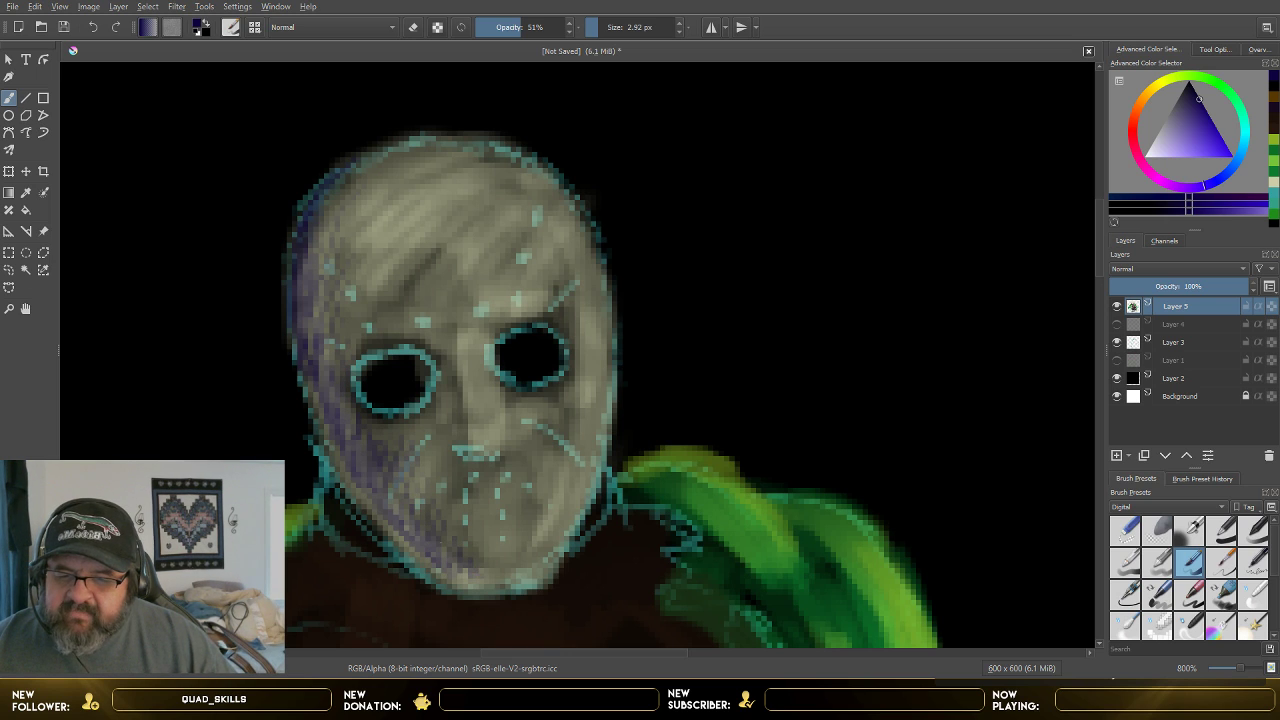
drag(382, 508, 447, 572)
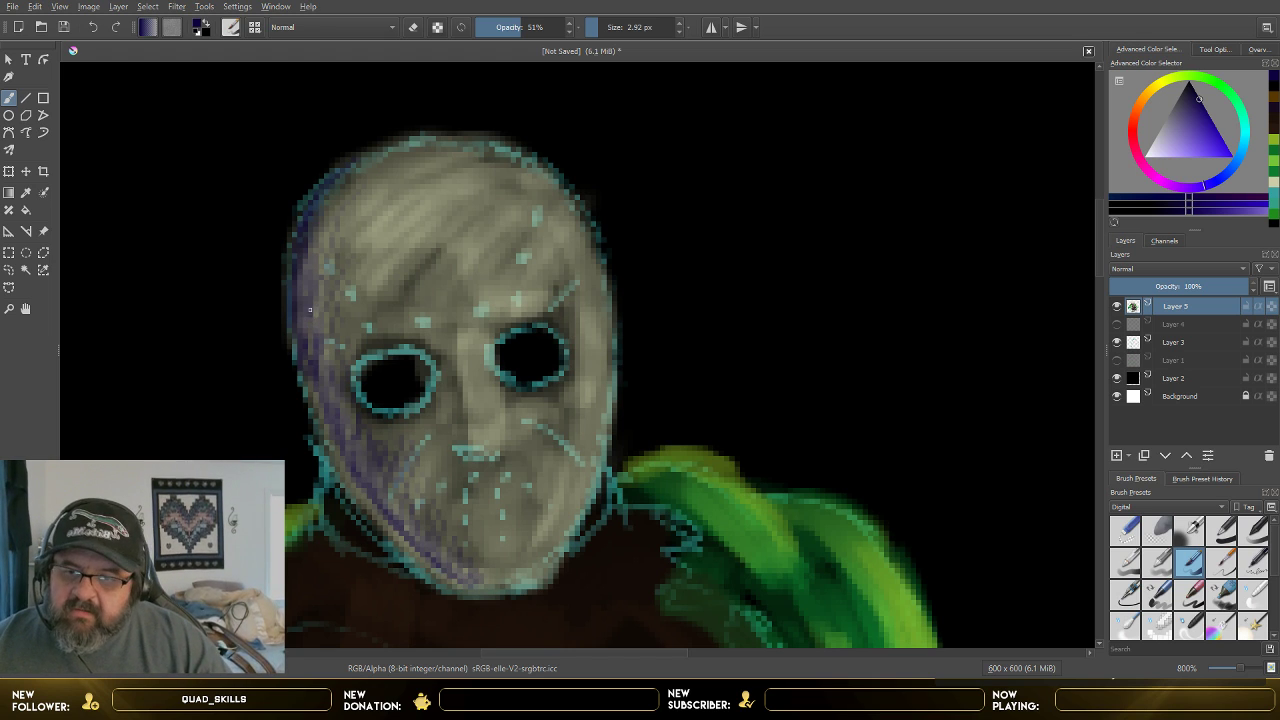
mouse_move(310, 310)
mouse_down()
mouse_move(311, 362)
mouse_move(331, 220)
mouse_move(348, 195)
mouse_up()
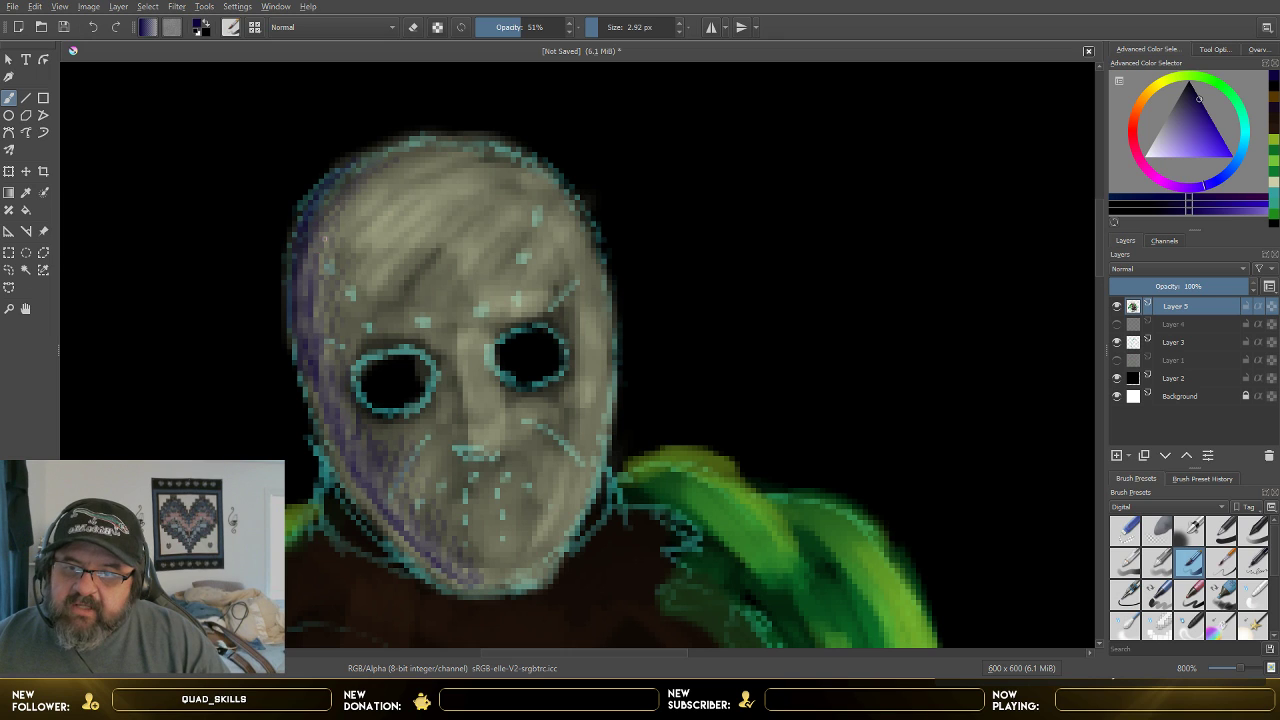
- With a 6.65 px brush at 48% opacity, broaden the mask's left-side shadow and shade above the left eye hole and beside the nose
click(600, 28)
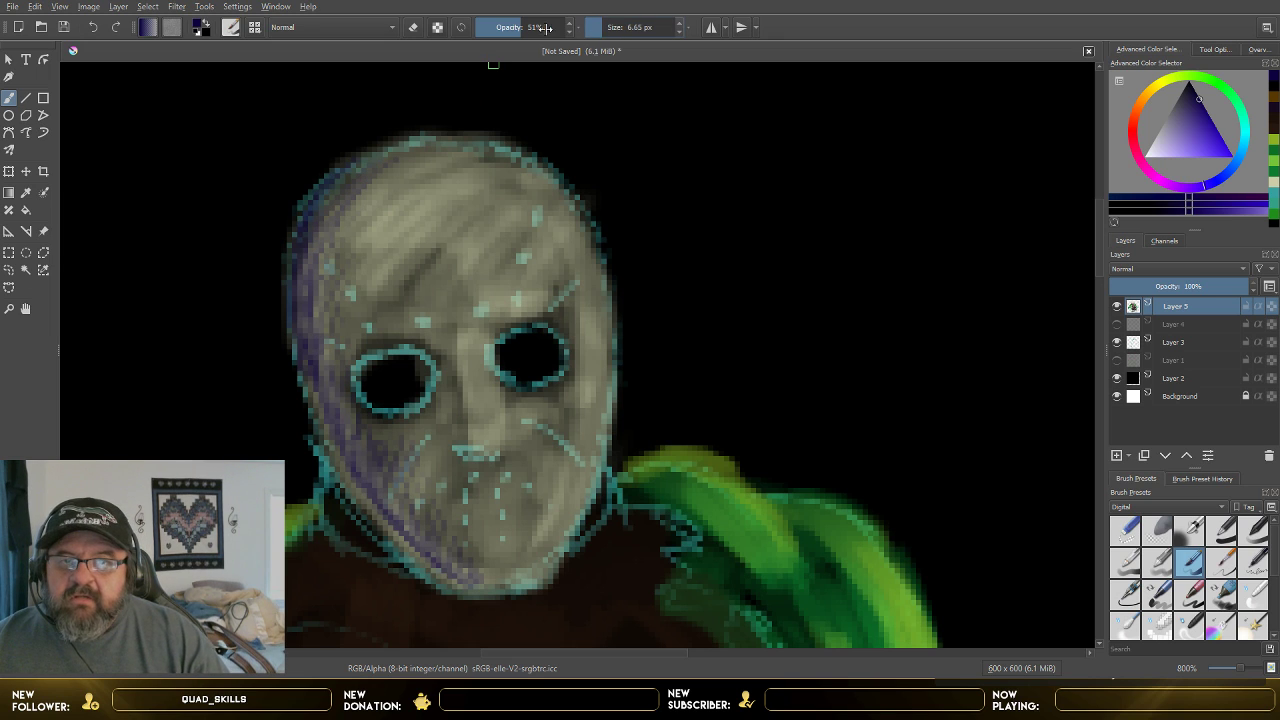
mouse_move(525, 26)
mouse_down()
mouse_move(514, 28)
mouse_move(528, 28)
mouse_up()
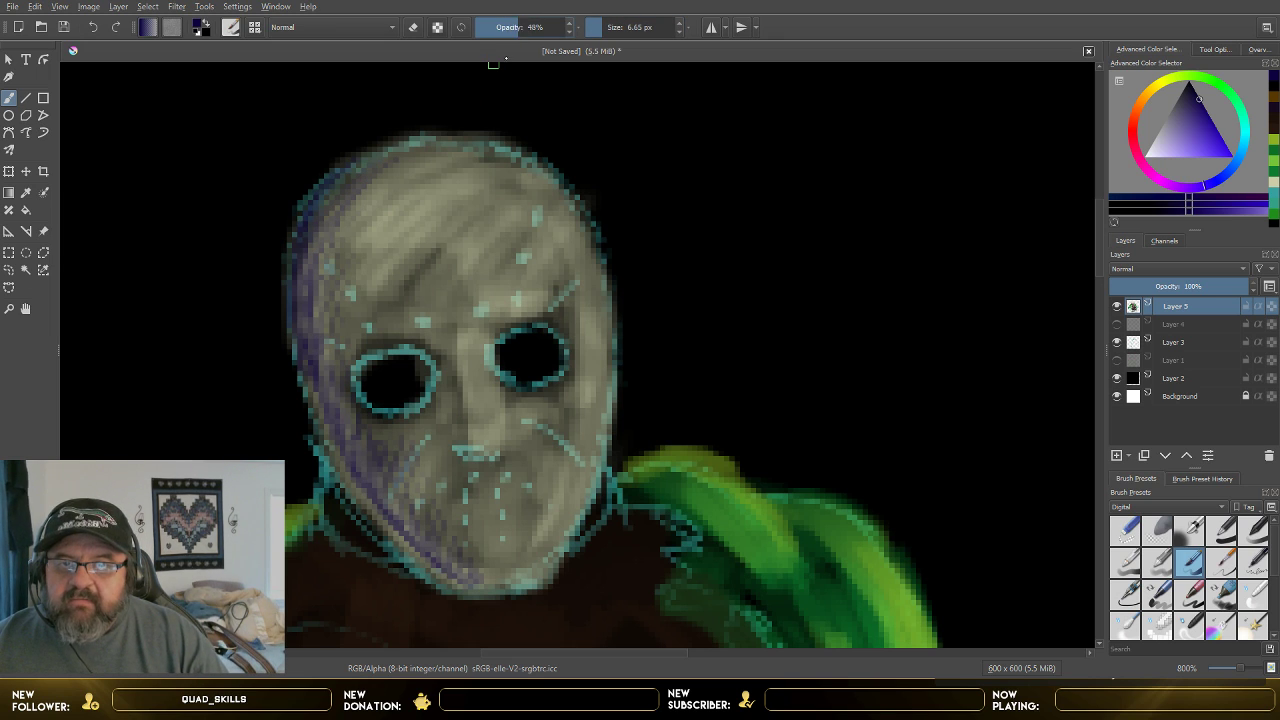
mouse_move(322, 283)
mouse_down()
mouse_move(354, 209)
mouse_move(319, 274)
mouse_move(354, 250)
mouse_move(337, 346)
mouse_move(357, 201)
mouse_move(328, 254)
mouse_move(338, 207)
mouse_move(329, 371)
mouse_move(319, 265)
mouse_move(353, 420)
mouse_move(327, 359)
mouse_move(366, 456)
mouse_move(339, 391)
mouse_move(420, 518)
mouse_up()
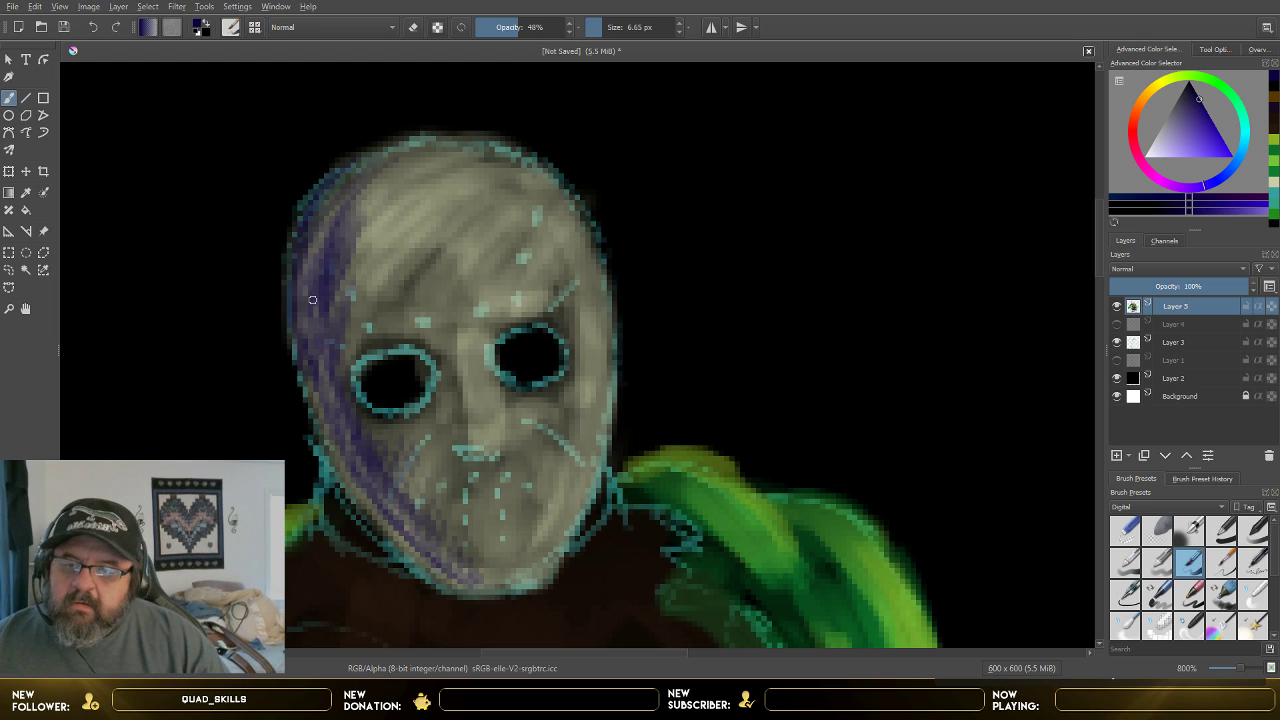
mouse_move(316, 286)
mouse_down()
mouse_move(321, 217)
mouse_move(349, 431)
mouse_move(378, 492)
mouse_move(434, 538)
mouse_up()
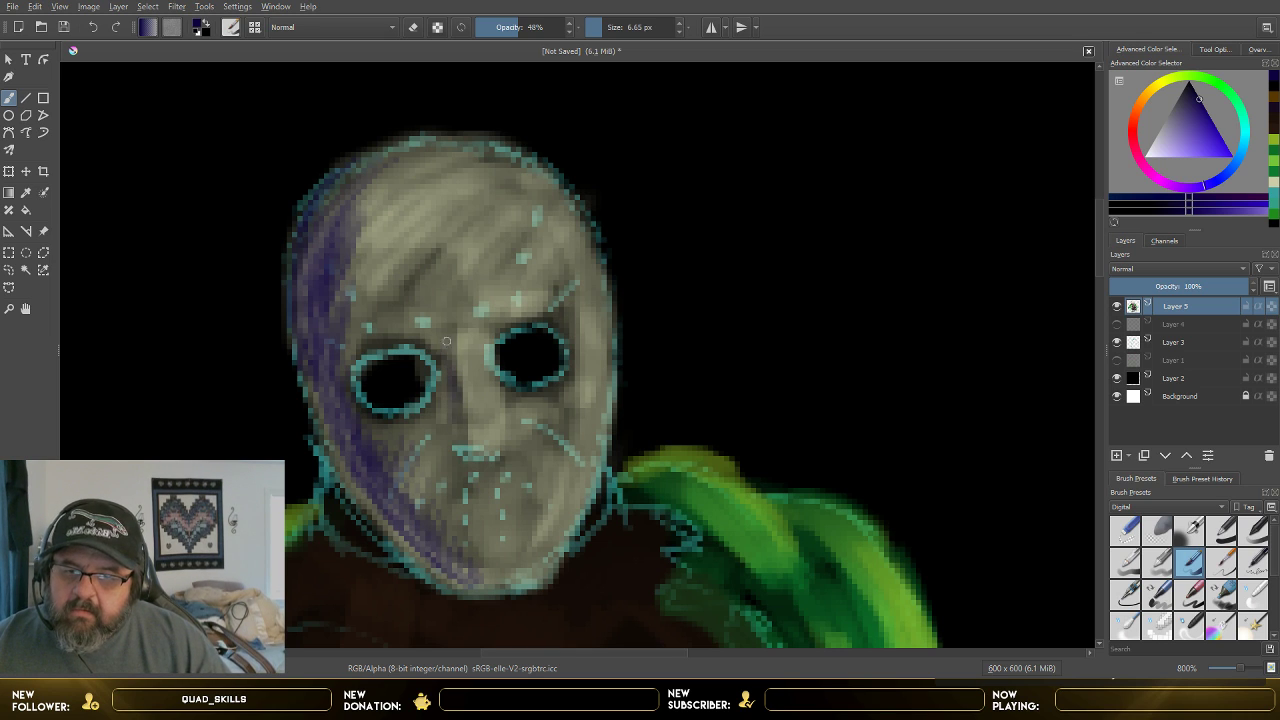
mouse_move(443, 329)
mouse_down()
mouse_move(428, 345)
mouse_move(405, 332)
mouse_move(355, 345)
mouse_move(362, 355)
mouse_up()
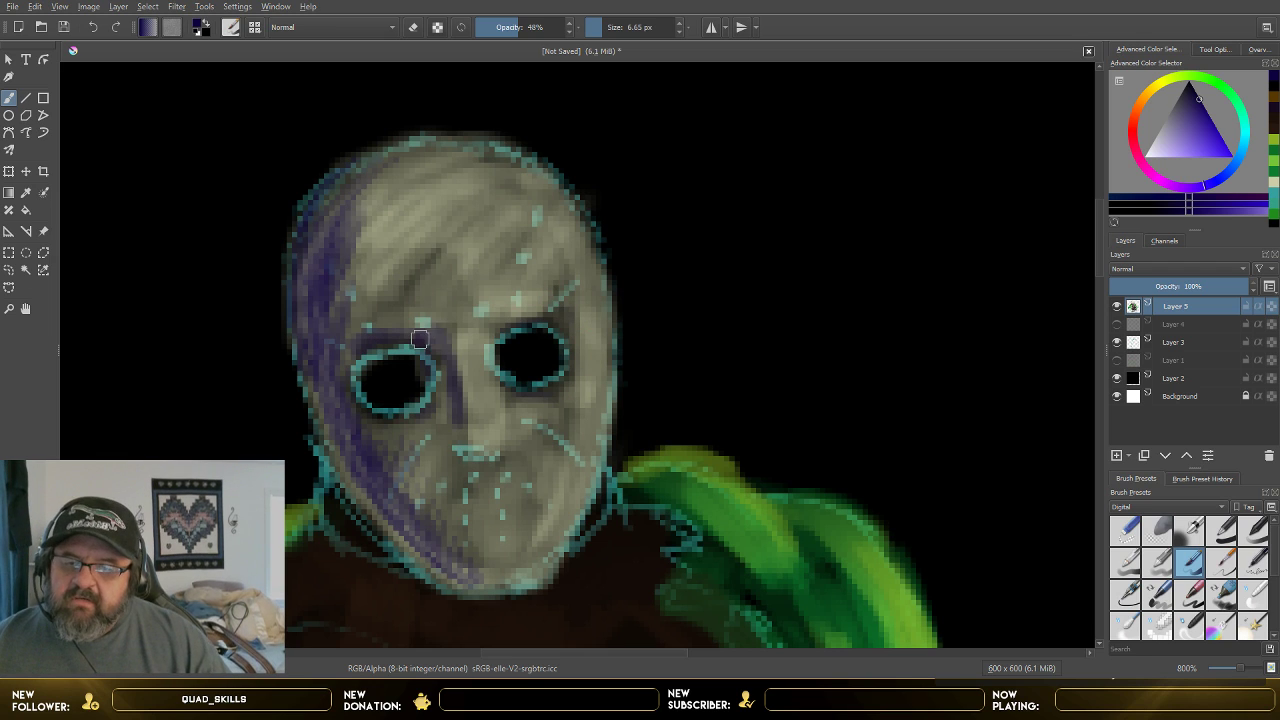
- Paint a short blue-violet shadow under the mask's nose and extend the forehead shading inward above the left eye hole
drag(463, 463, 495, 461)
key(ctrl+z)
key(ctrl+z)
key(ctrl+z)
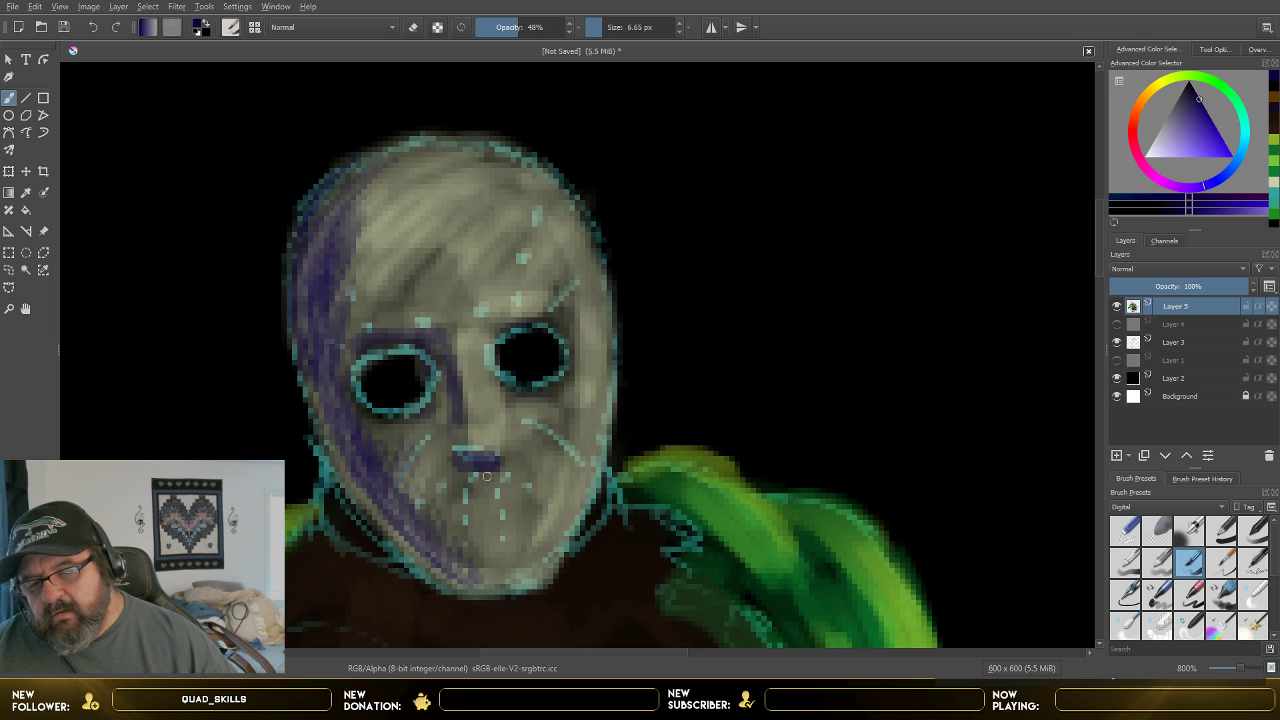
mouse_move(393, 171)
mouse_down()
mouse_move(335, 239)
mouse_move(373, 175)
mouse_move(362, 333)
mouse_up()
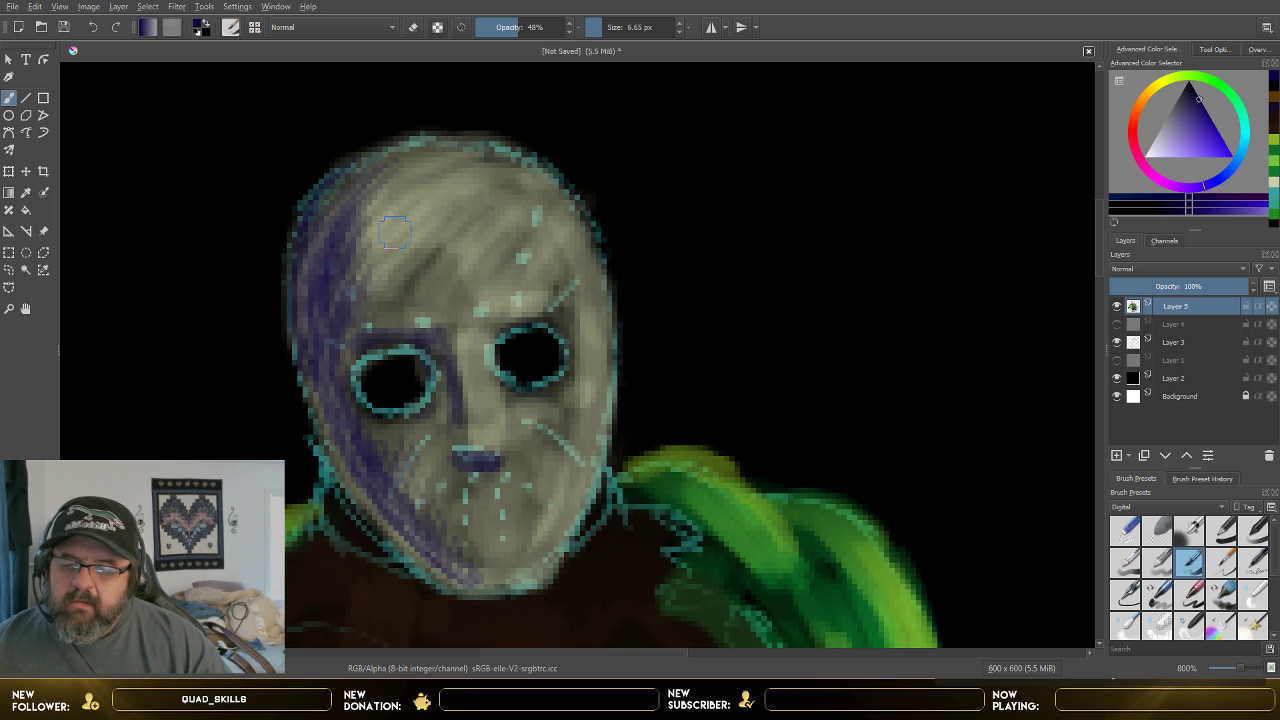
mouse_move(344, 266)
mouse_down()
mouse_move(381, 283)
mouse_move(418, 268)
mouse_move(457, 209)
mouse_move(423, 160)
mouse_move(384, 190)
mouse_move(352, 258)
mouse_move(374, 280)
mouse_up()
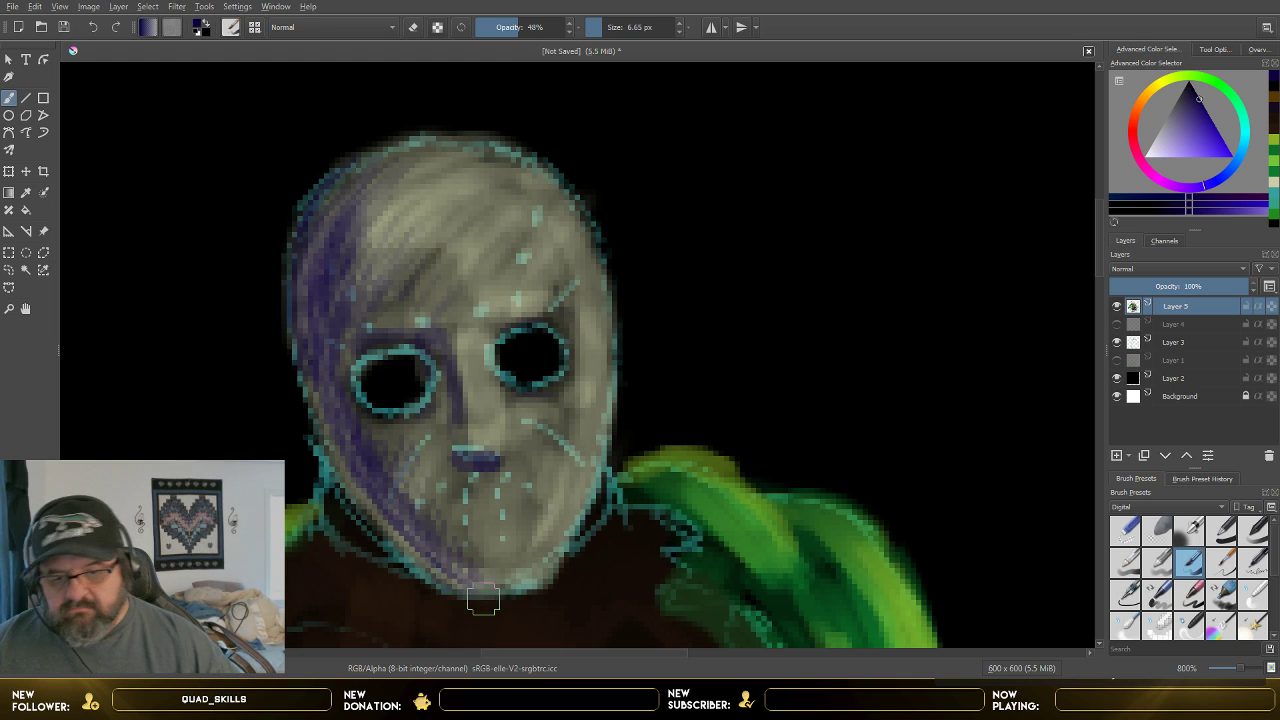
- Shade the underside of the chin in blue-violet and deepen the mask's left edge from forehead to jaw
drag(481, 592, 543, 579)
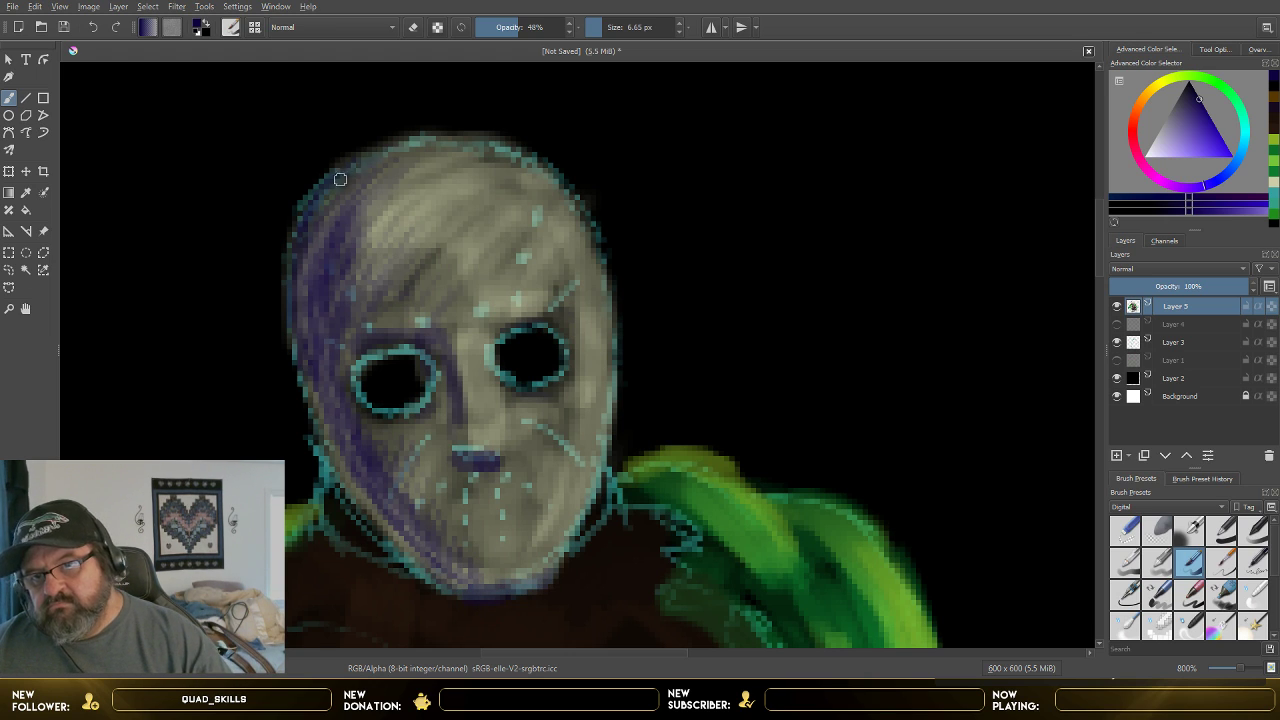
mouse_move(306, 241)
mouse_down()
mouse_move(396, 153)
mouse_move(304, 304)
mouse_move(310, 274)
mouse_move(318, 408)
mouse_move(301, 359)
mouse_up()
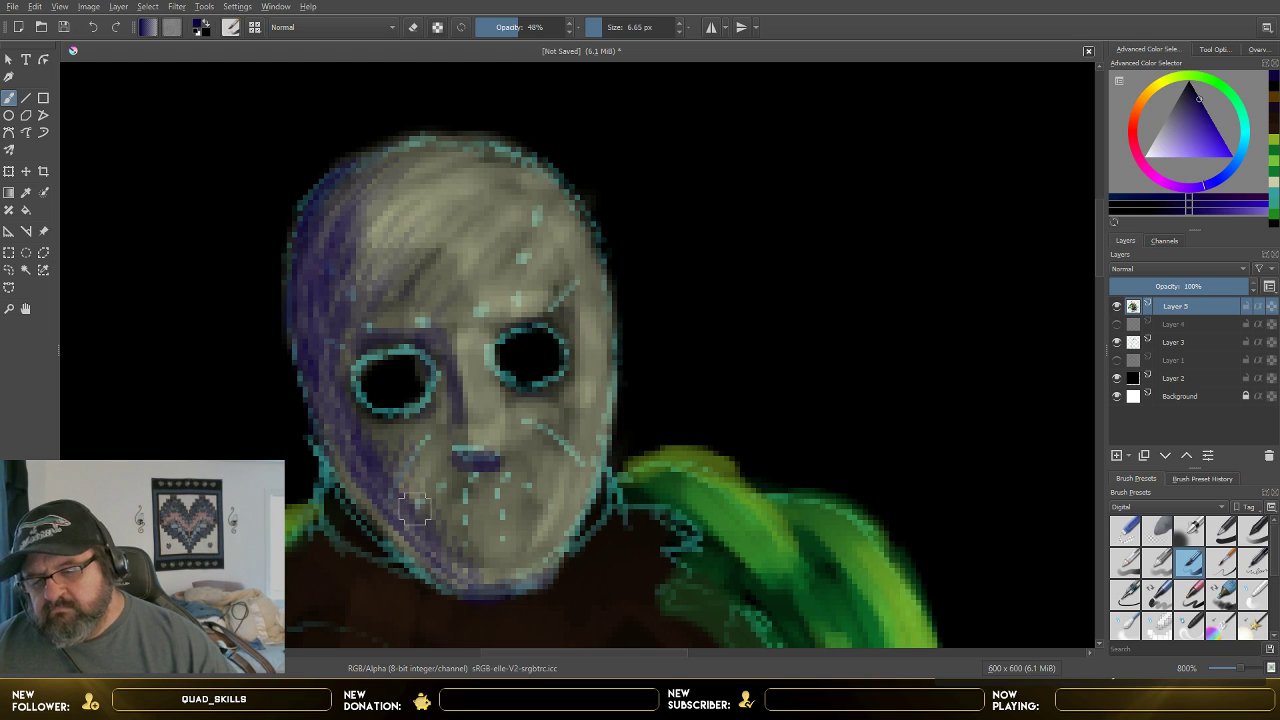
mouse_move(345, 462)
mouse_down()
mouse_move(330, 505)
mouse_move(388, 535)
mouse_move(376, 521)
mouse_up()
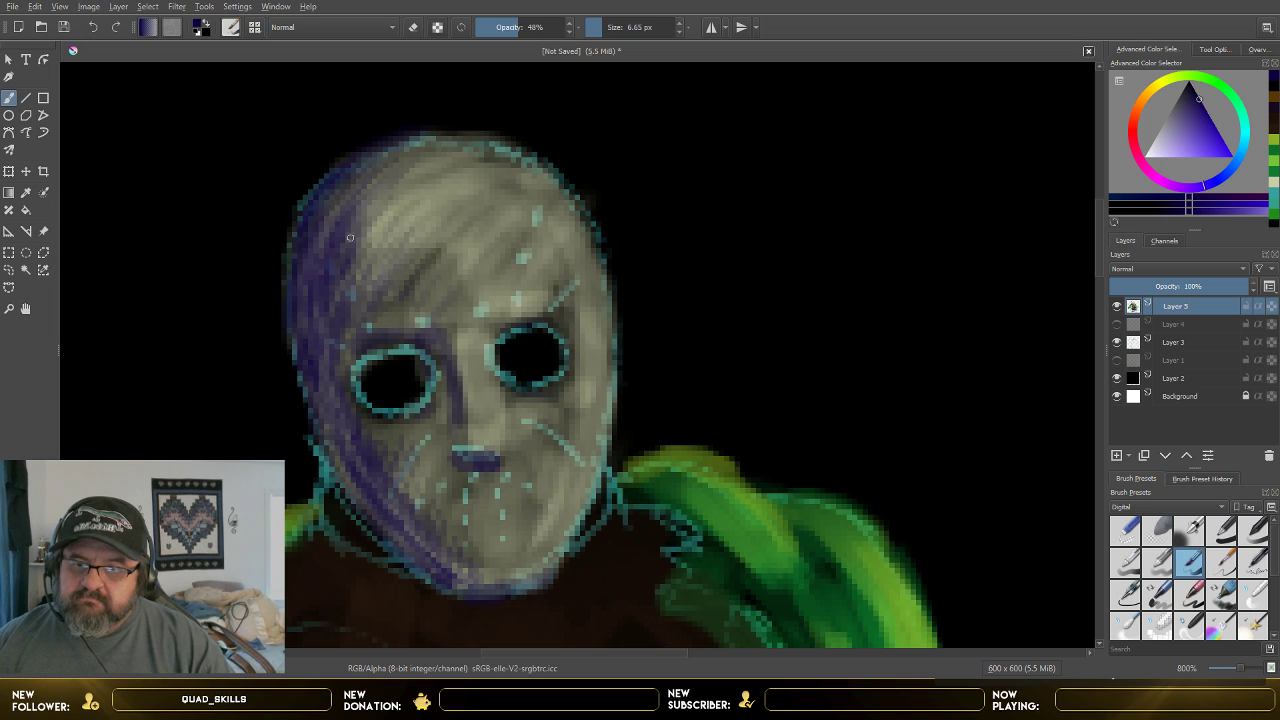
mouse_move(404, 213)
mouse_down()
mouse_move(357, 302)
mouse_move(424, 273)
mouse_up()
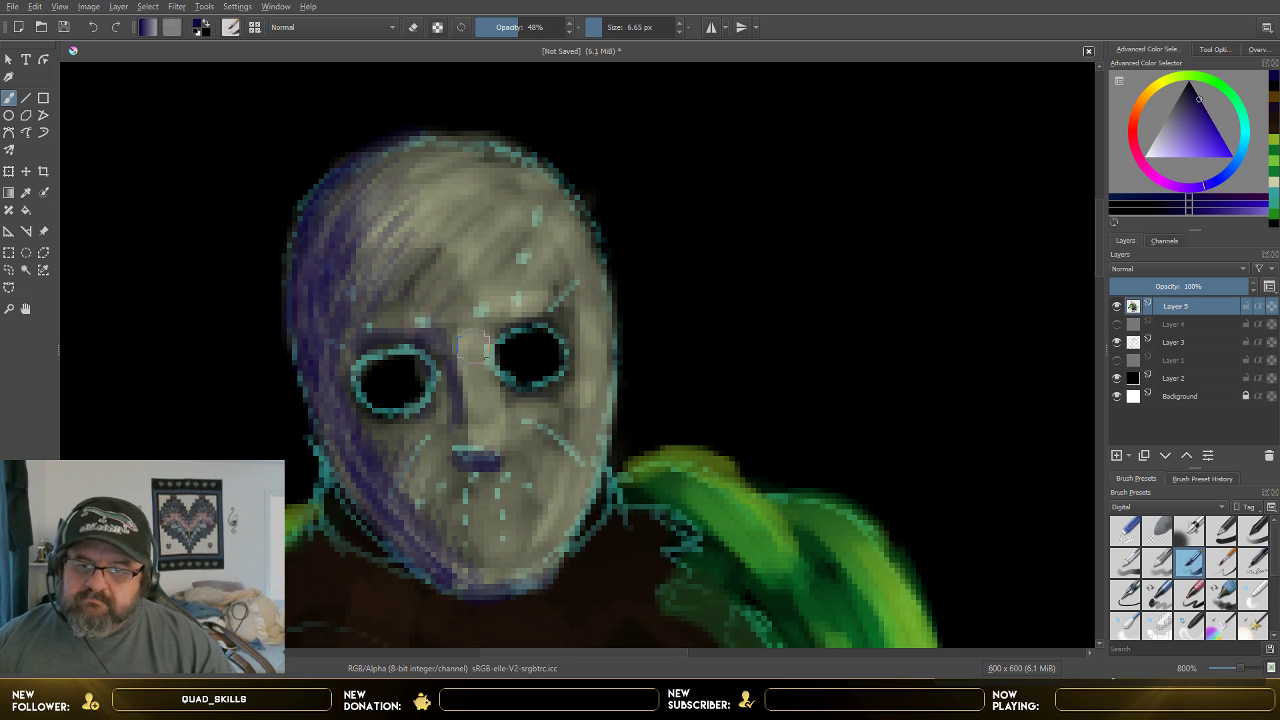
key(ctrl+z)
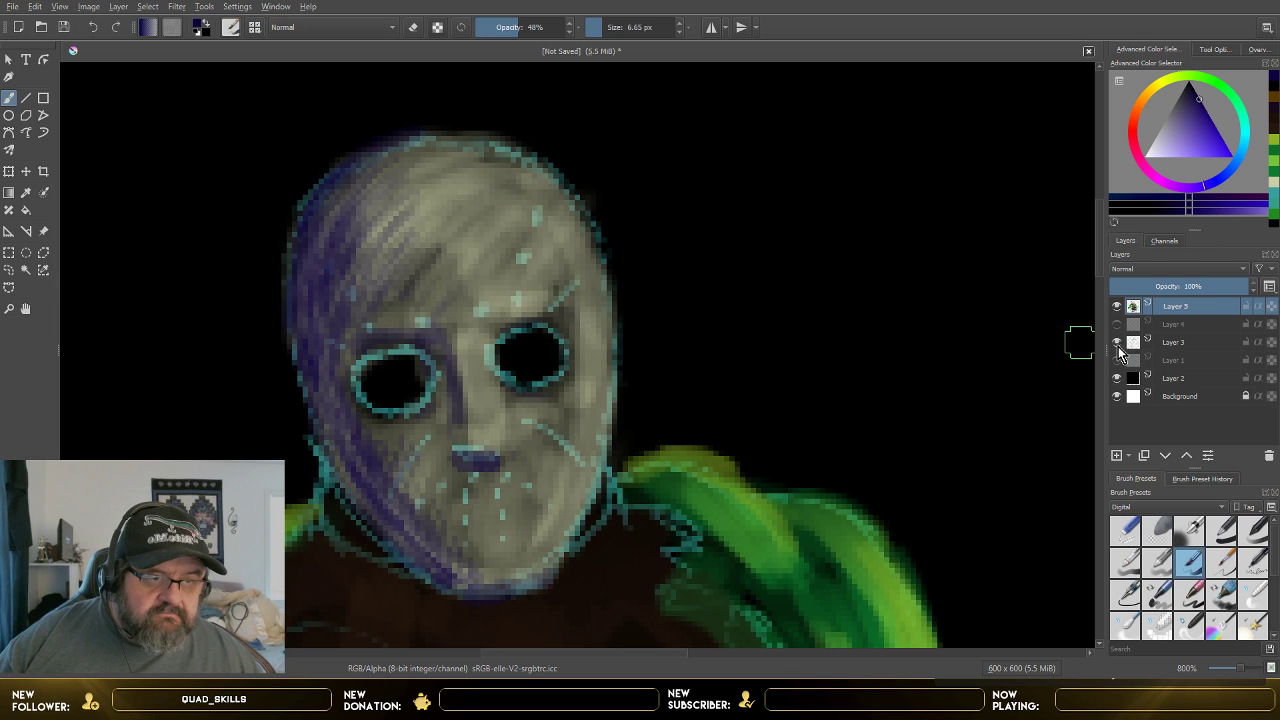
- Hide the Layer 3 line art and review the painted figure without it
click(1117, 343)
scroll(927, 333, down, 2)
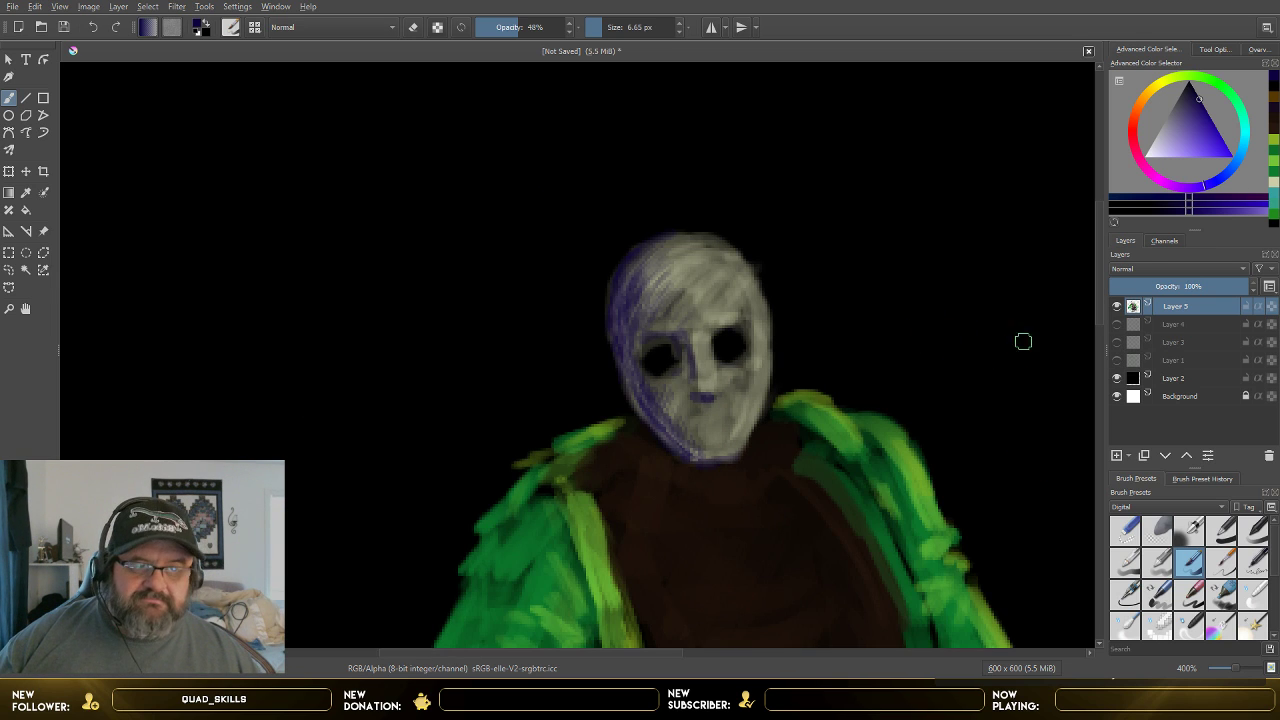
scroll(1085, 349, down, 4)
scroll(1080, 330, up, 3)
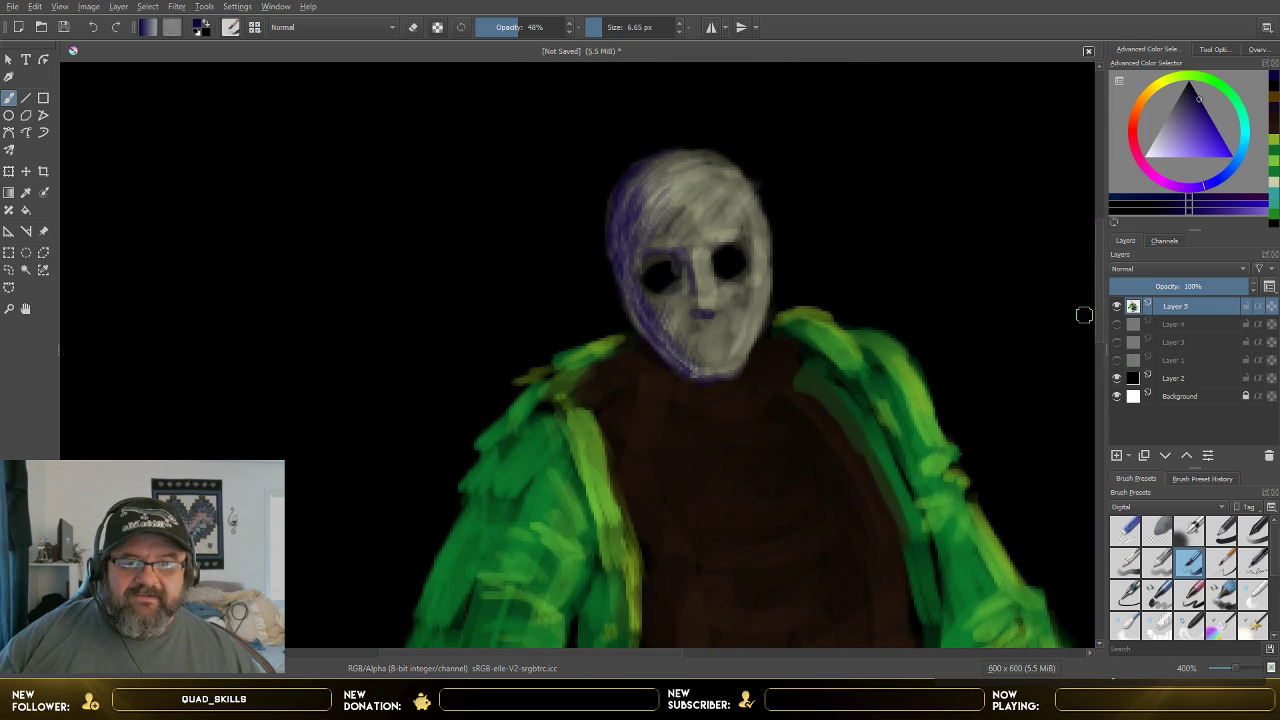
scroll(1024, 330, up, 1)
scroll(1024, 330, up, 1)
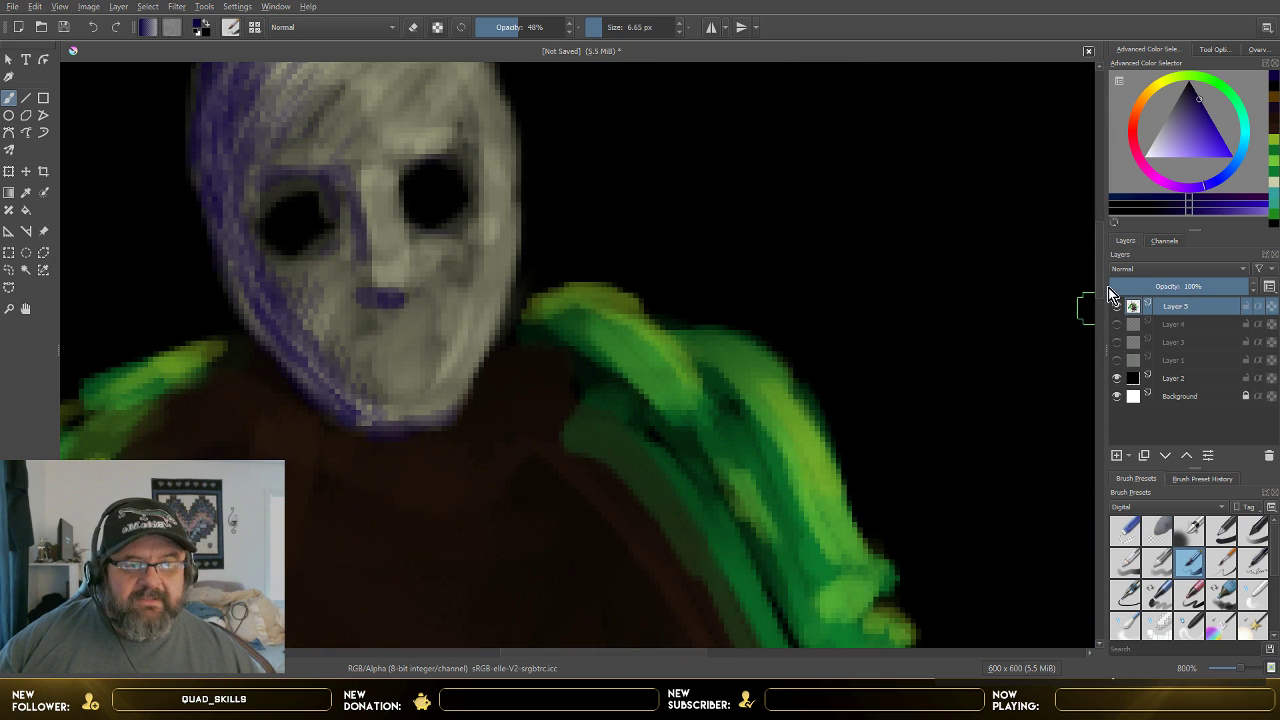
drag(1103, 287, 1098, 287)
scroll(1085, 290, down, 2)
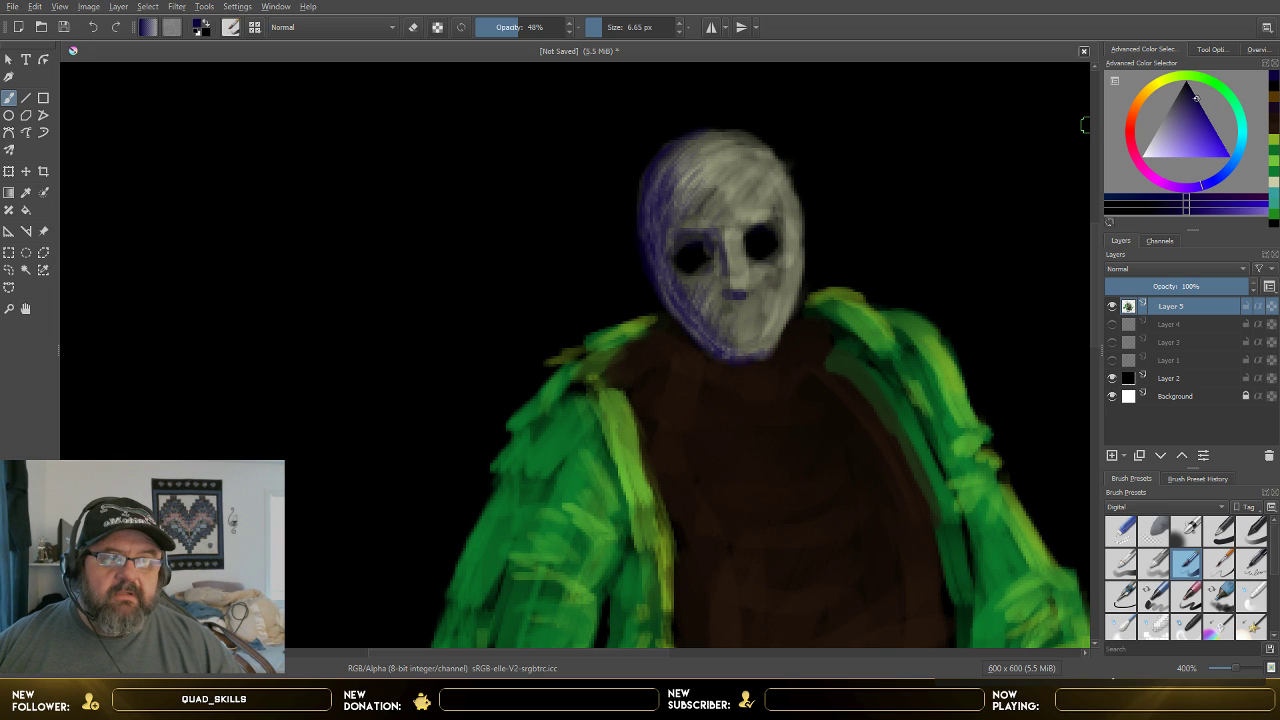
- Adjust the dark blue-violet color, lower the brush opacity to 33%, and paint shadows on the jacket's left shoulder and upper sleeve
drag(1194, 98, 1195, 105)
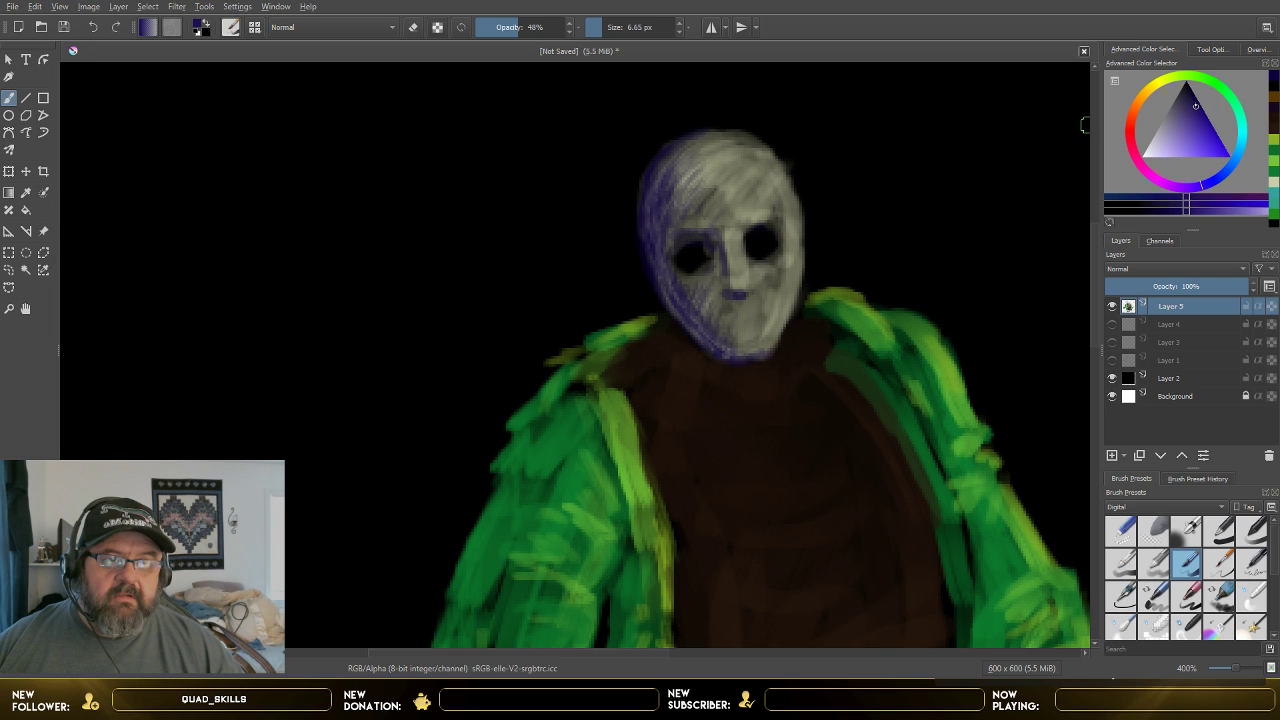
click(506, 31)
mouse_move(607, 27)
mouse_down()
mouse_move(620, 27)
mouse_move(602, 27)
mouse_up()
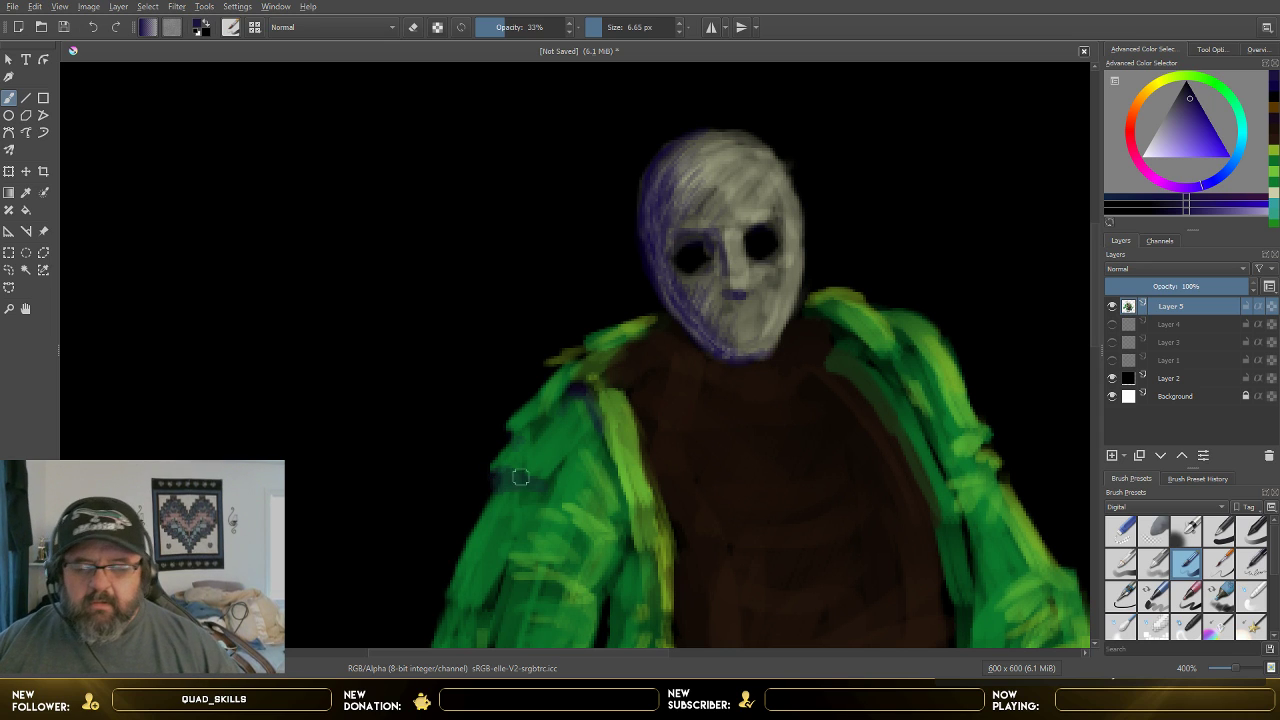
scroll(683, 477, down, 1)
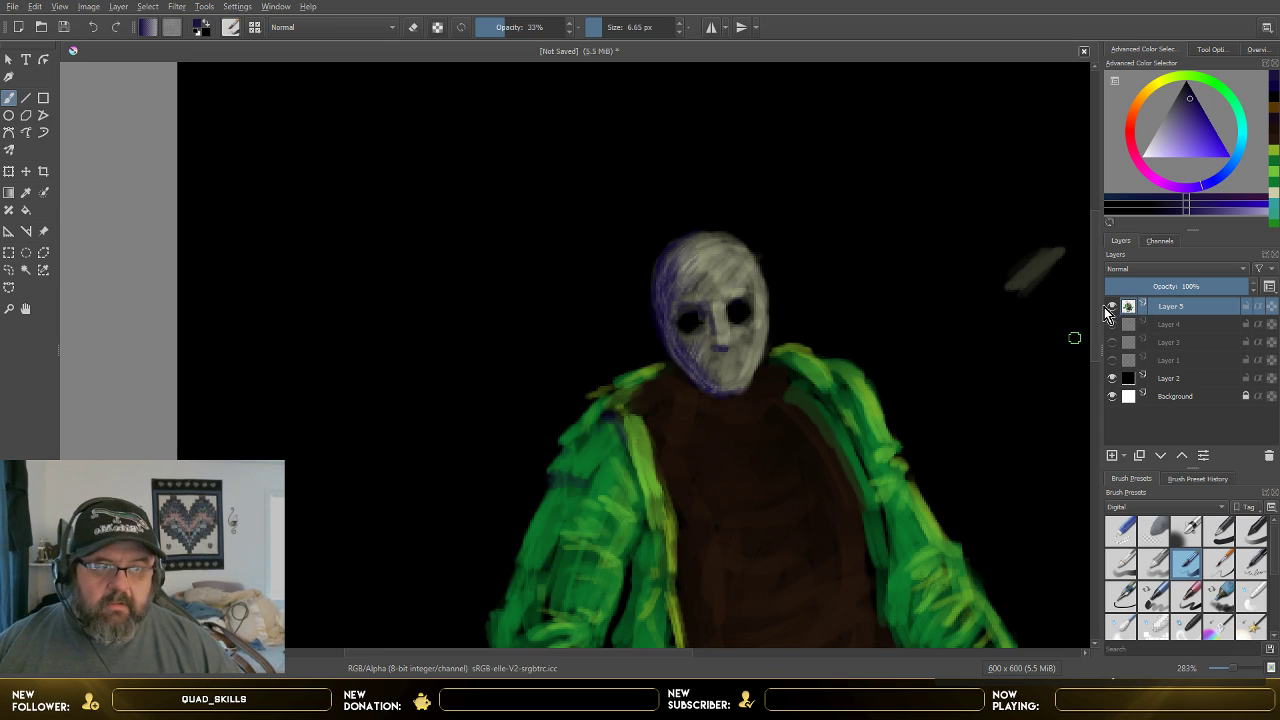
scroll(1090, 350, down, 3)
scroll(750, 341, up, 1)
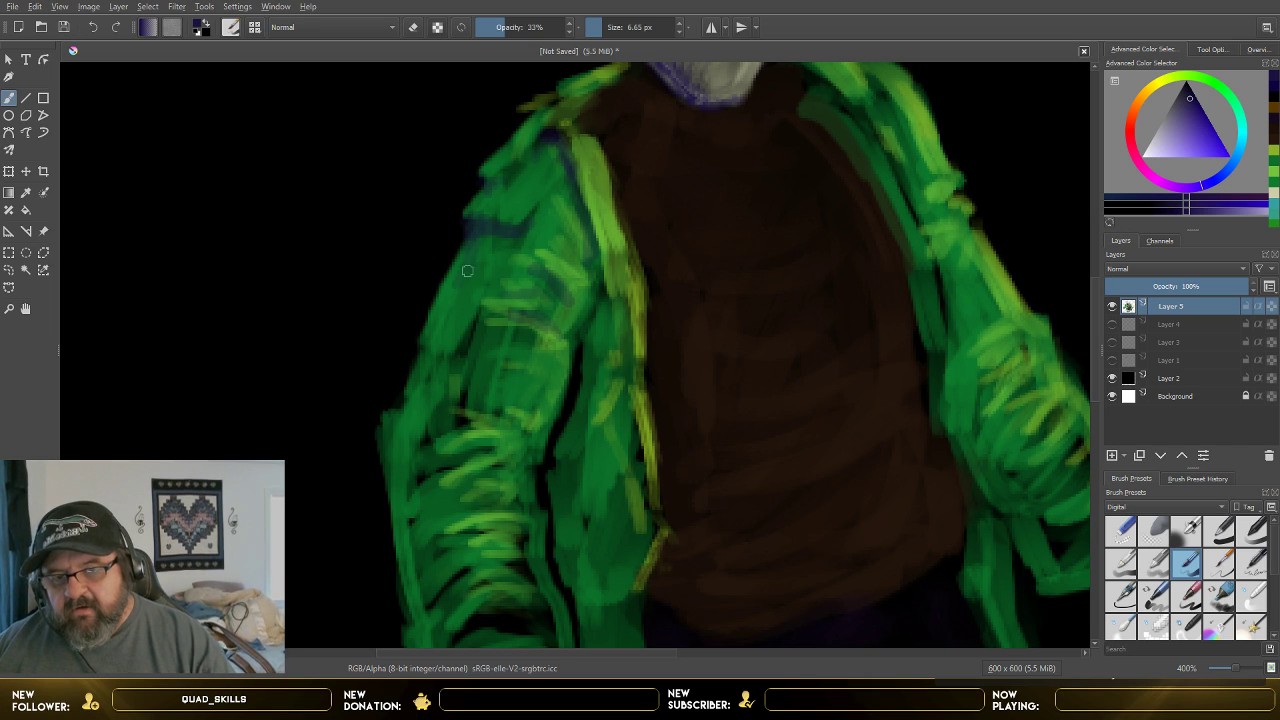
- With an 8.37 px brush, paint blue-violet shadow down the left sleeve's outer side and along its inner edge
drag(604, 24, 598, 36)
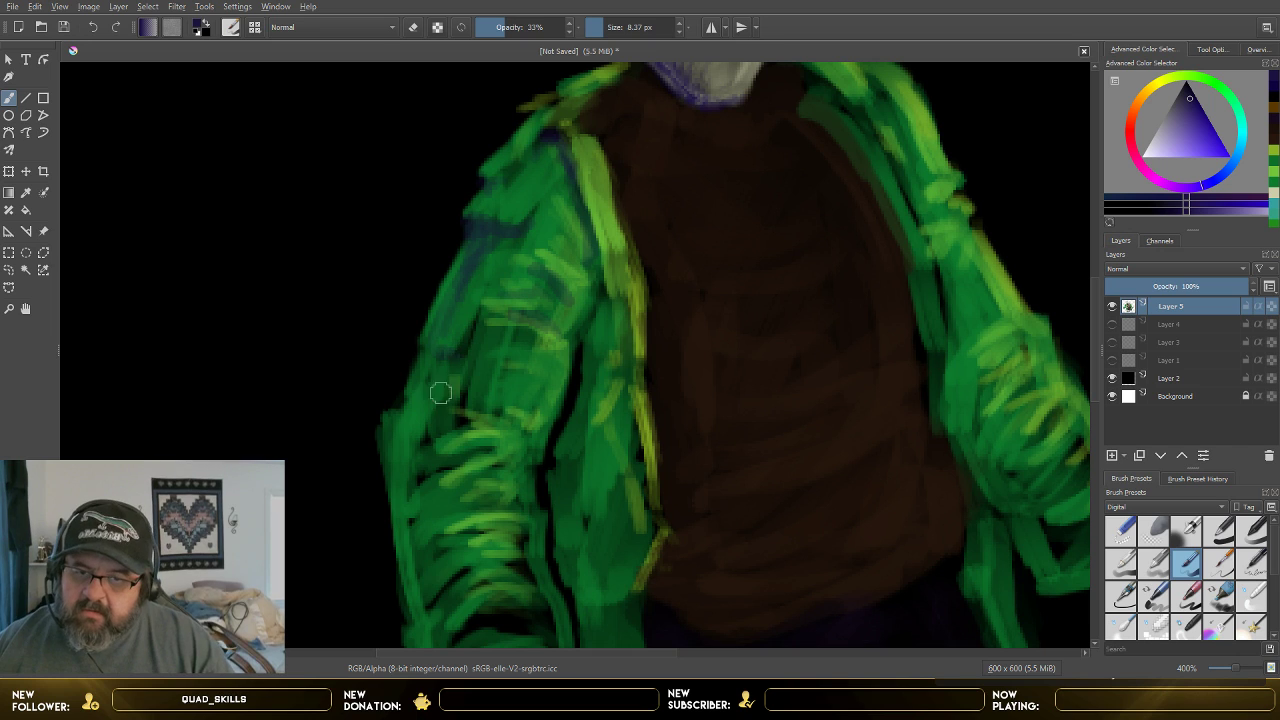
mouse_move(431, 430)
mouse_down()
mouse_move(448, 387)
mouse_move(429, 371)
mouse_move(430, 401)
mouse_up()
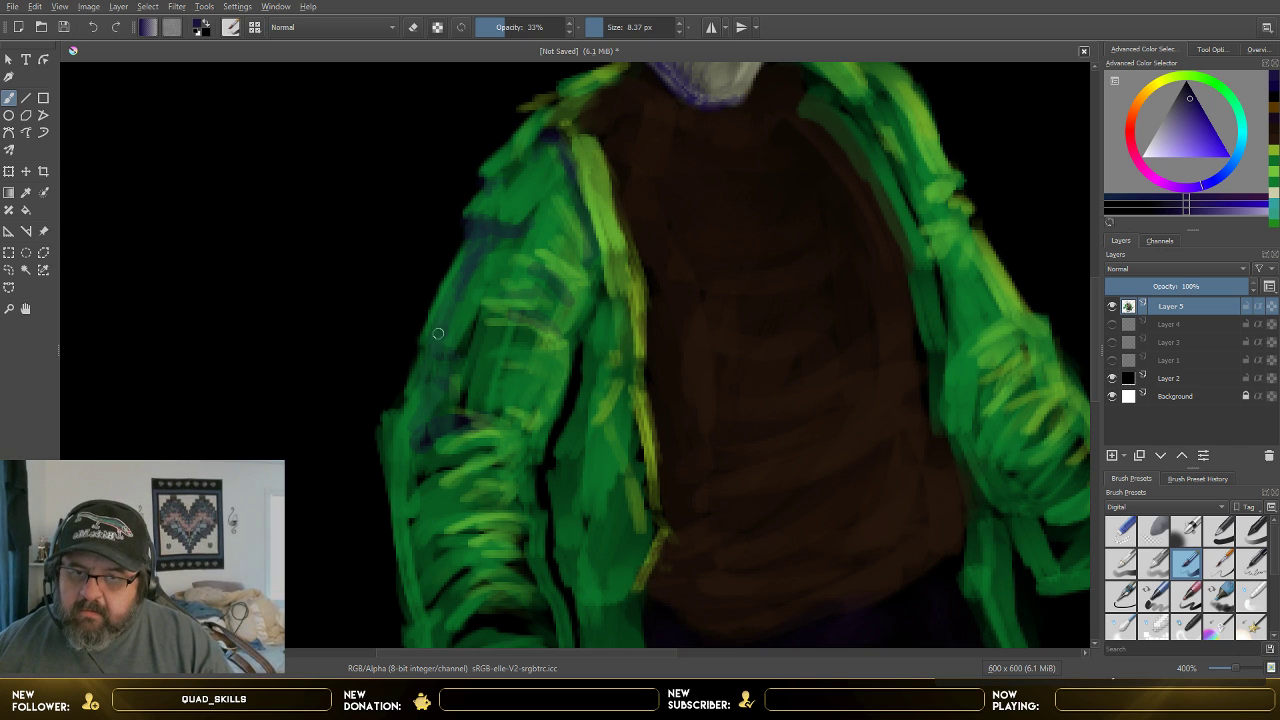
drag(467, 273, 461, 339)
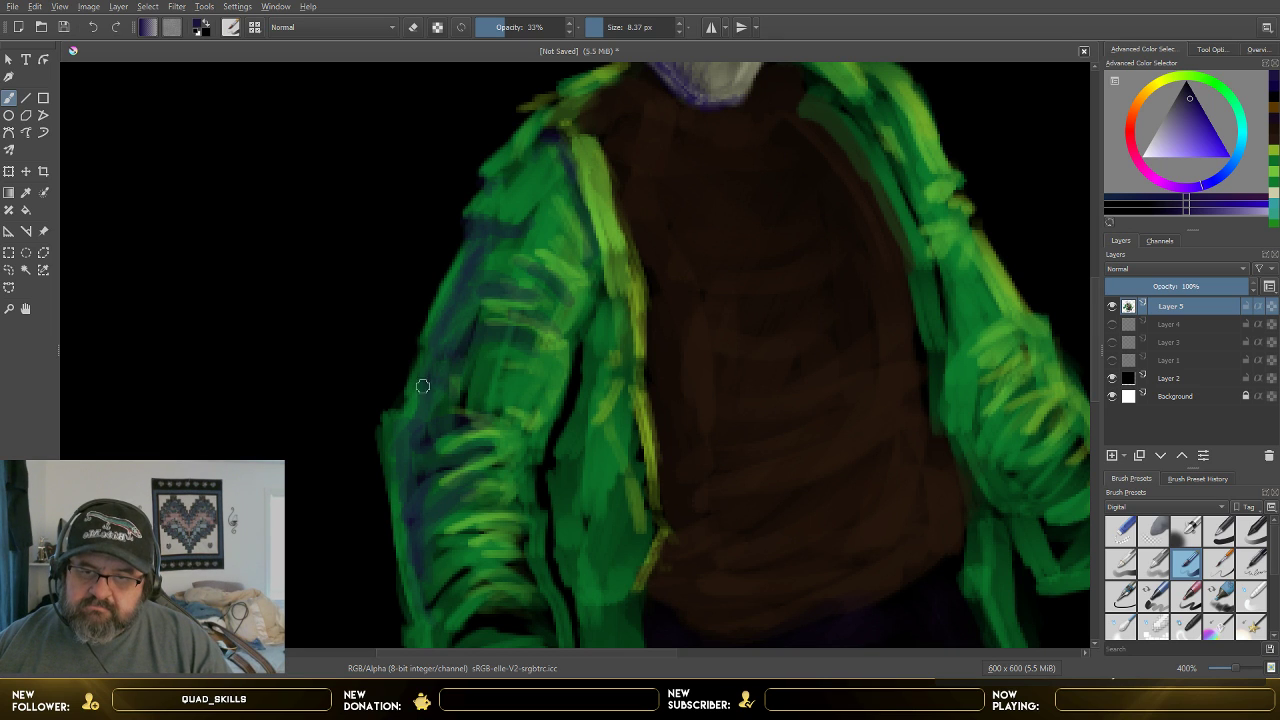
drag(416, 392, 402, 432)
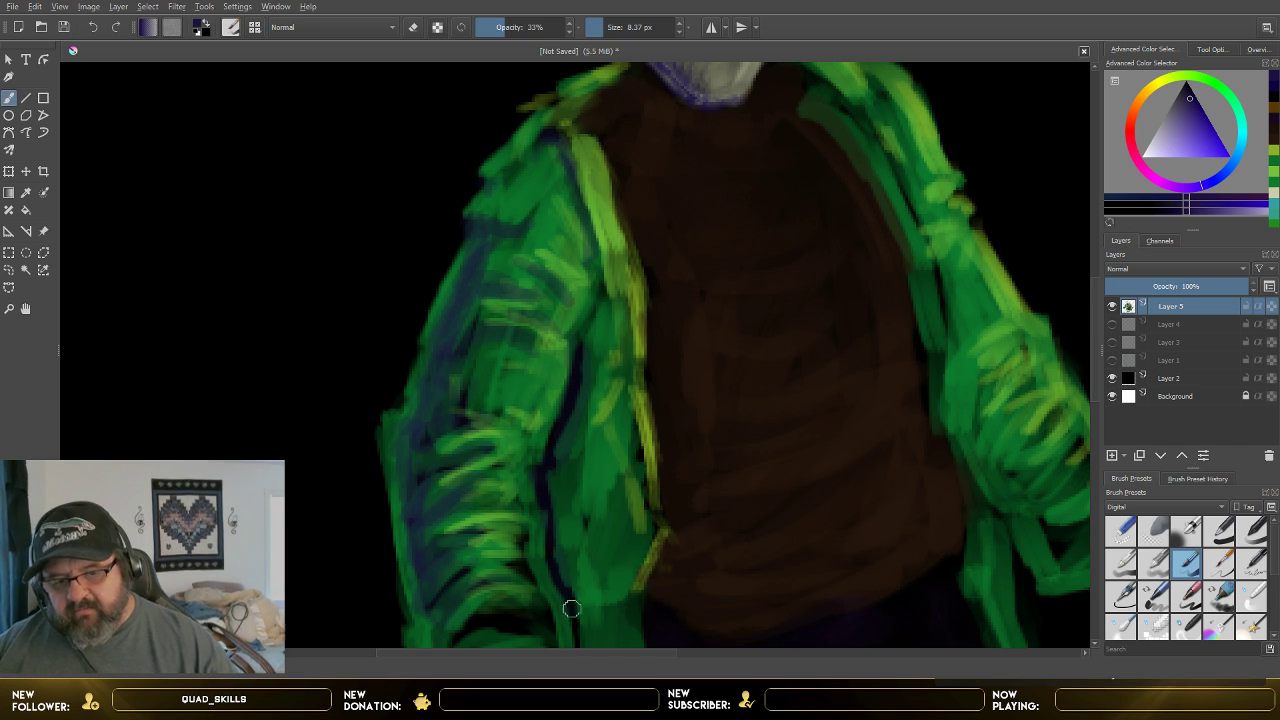
- Shade the left side of the brown shirt and the inner edge of the right sleeve in blue-violet
scroll(850, 420, down, 1)
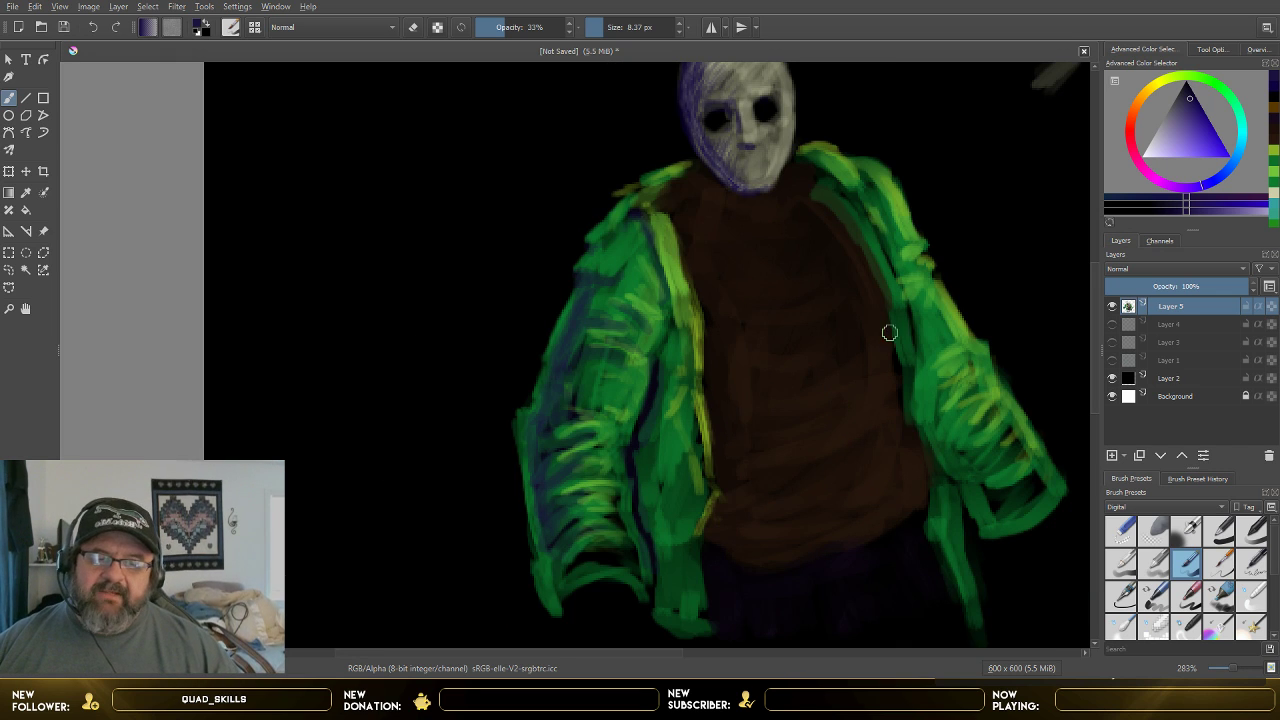
scroll(1090, 400, up, 1)
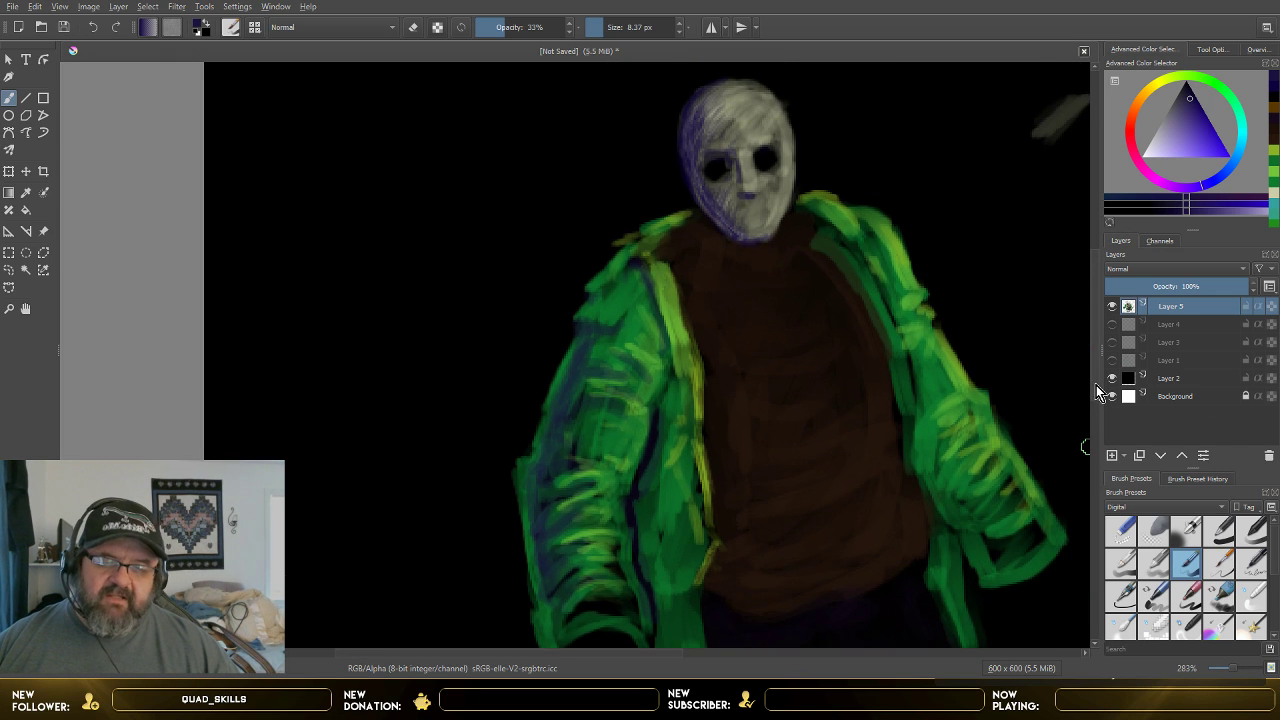
scroll(935, 397, up, 1)
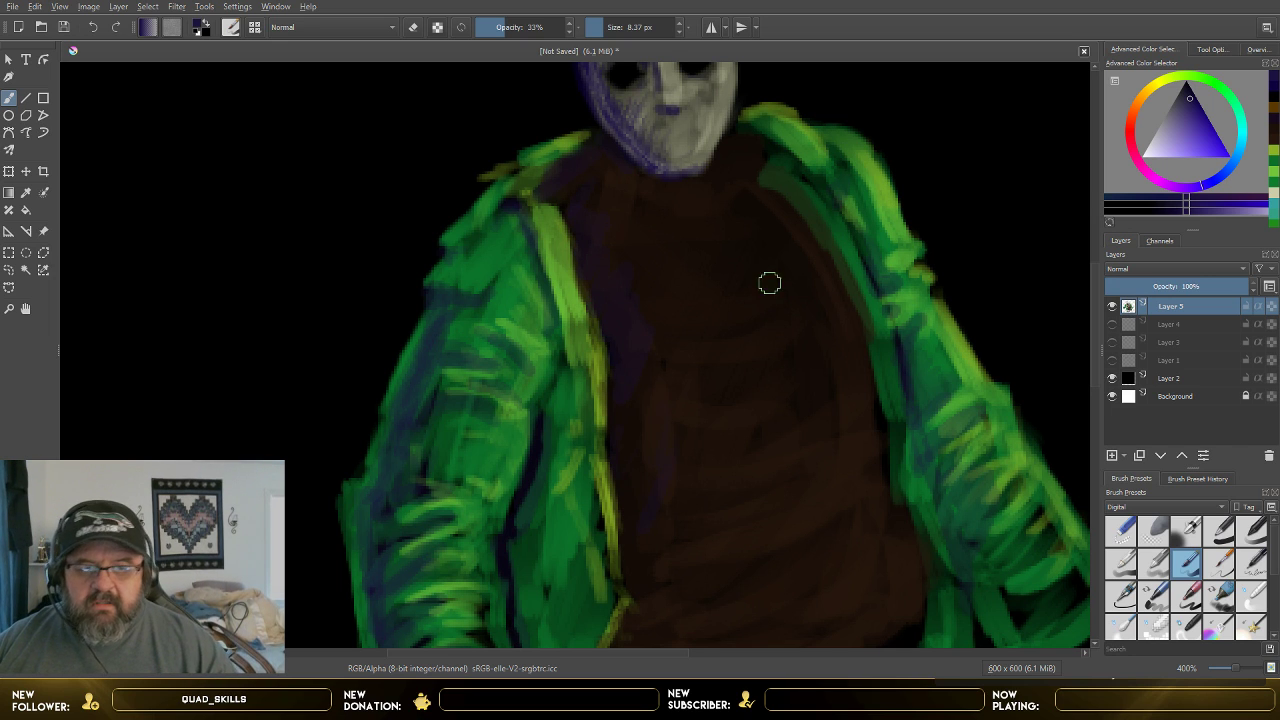
- With black at 45% opacity and a 7.48 px brush, darken the left sleeve's shadows and the right jacket opening's inner edge
ctrl+click(1084, 83)
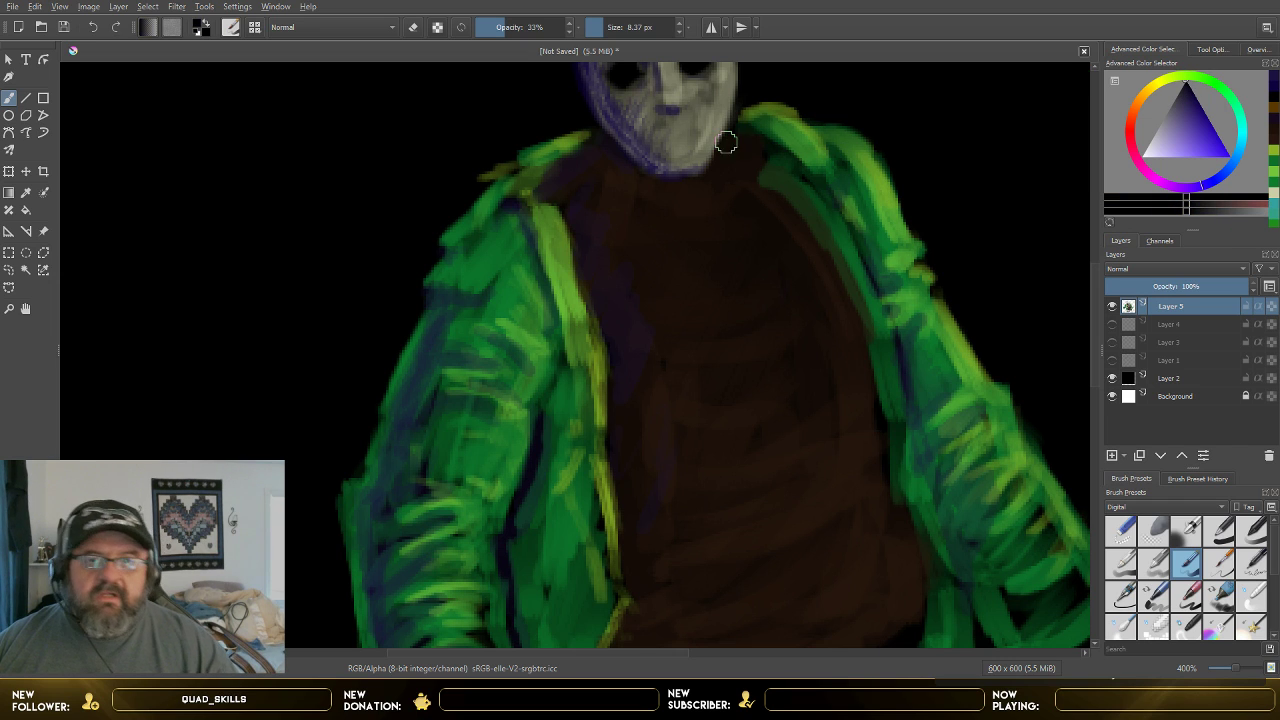
drag(504, 33, 502, 33)
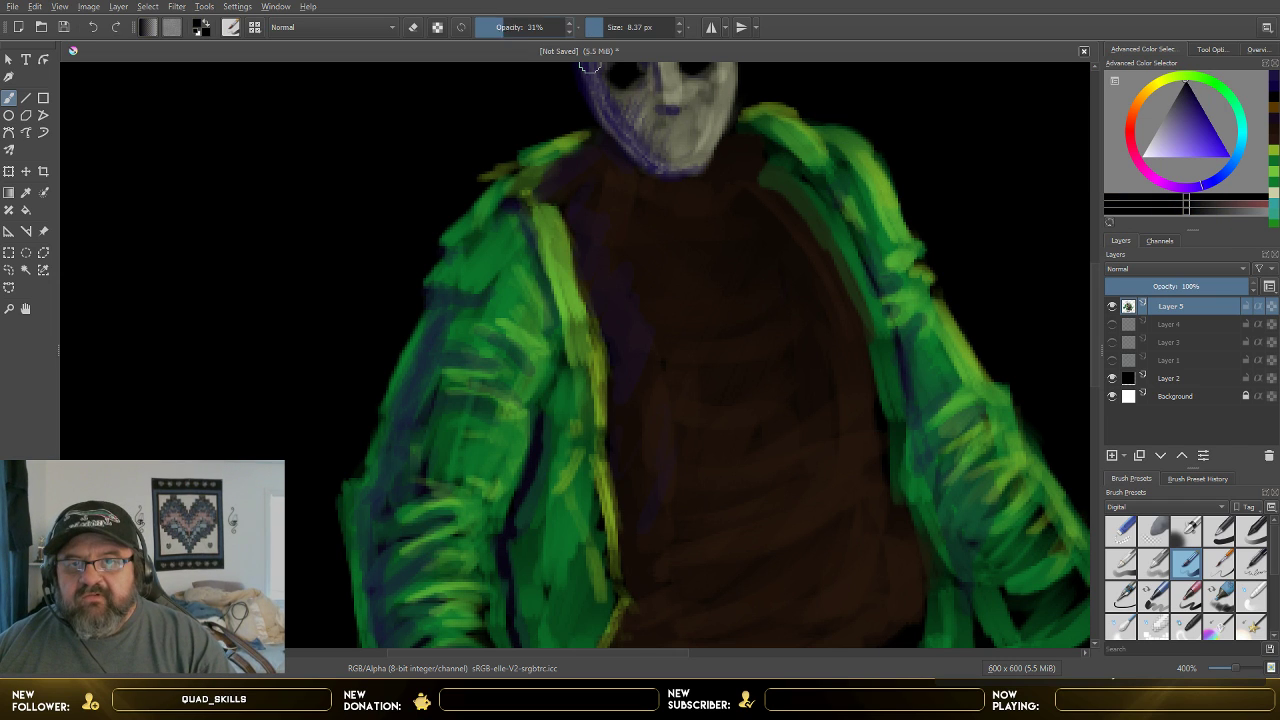
scroll(516, 30, up, 9)
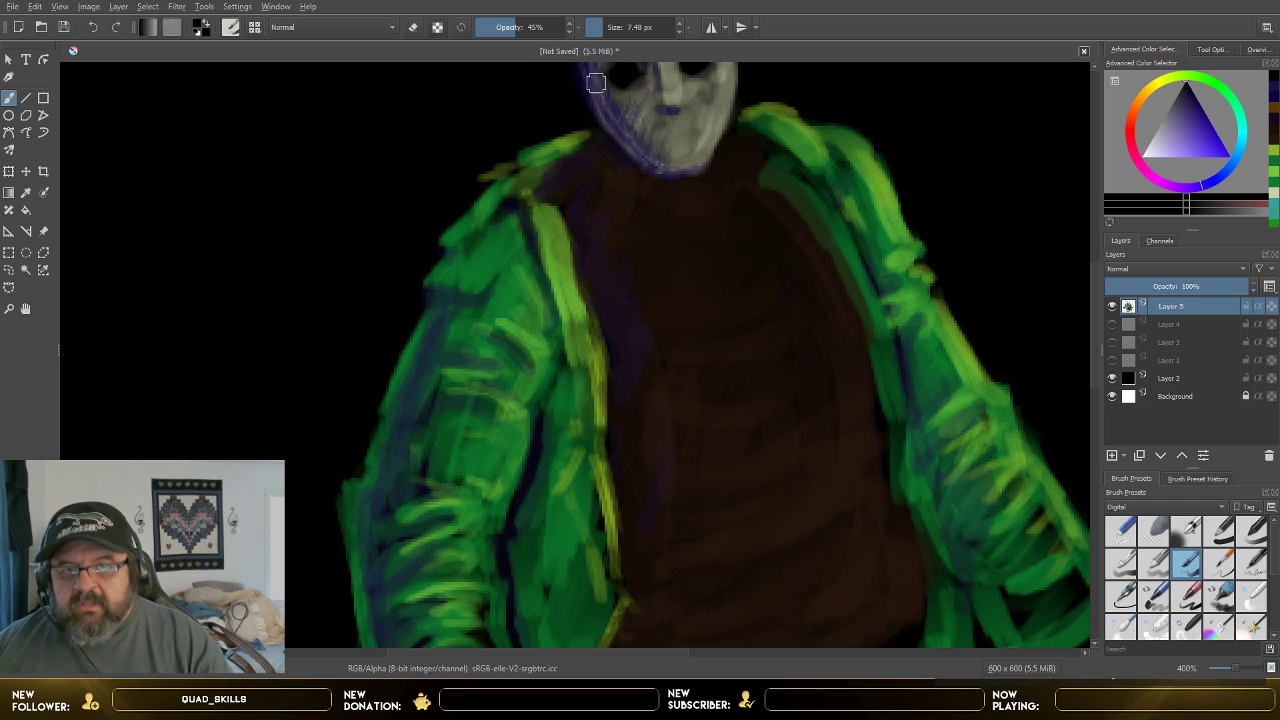
click(596, 27)
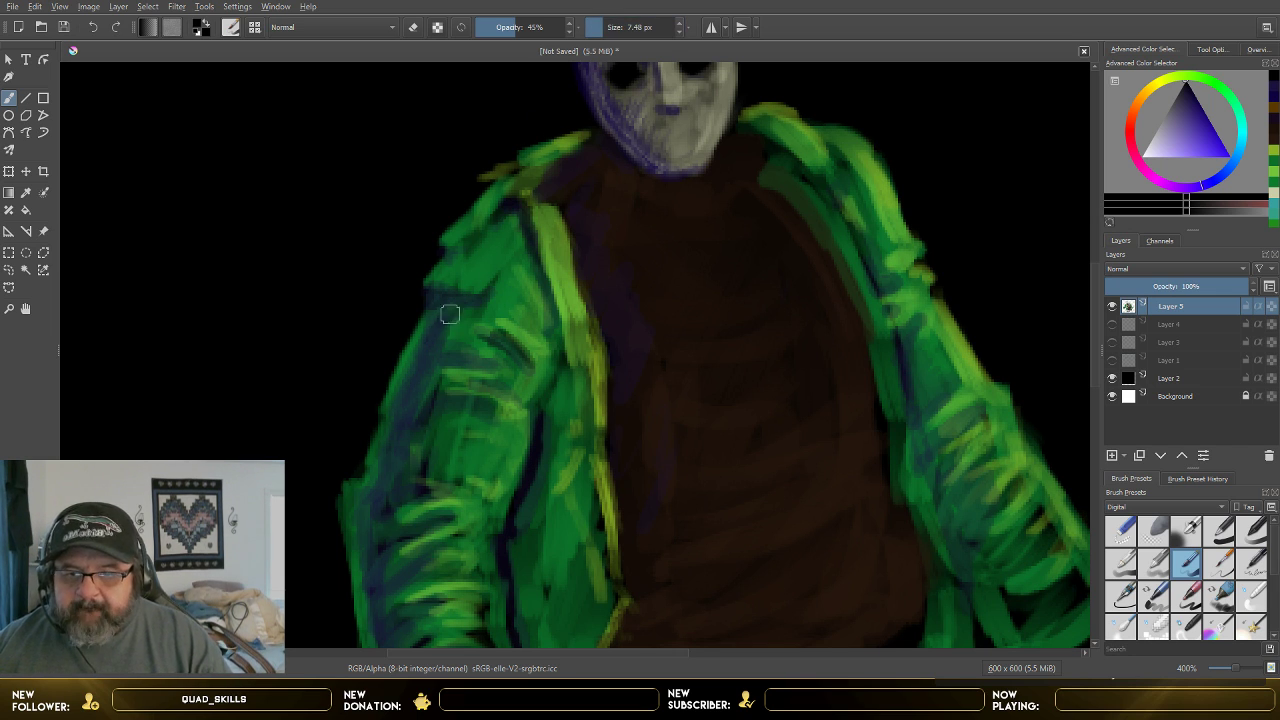
drag(449, 314, 421, 364)
drag(453, 305, 425, 359)
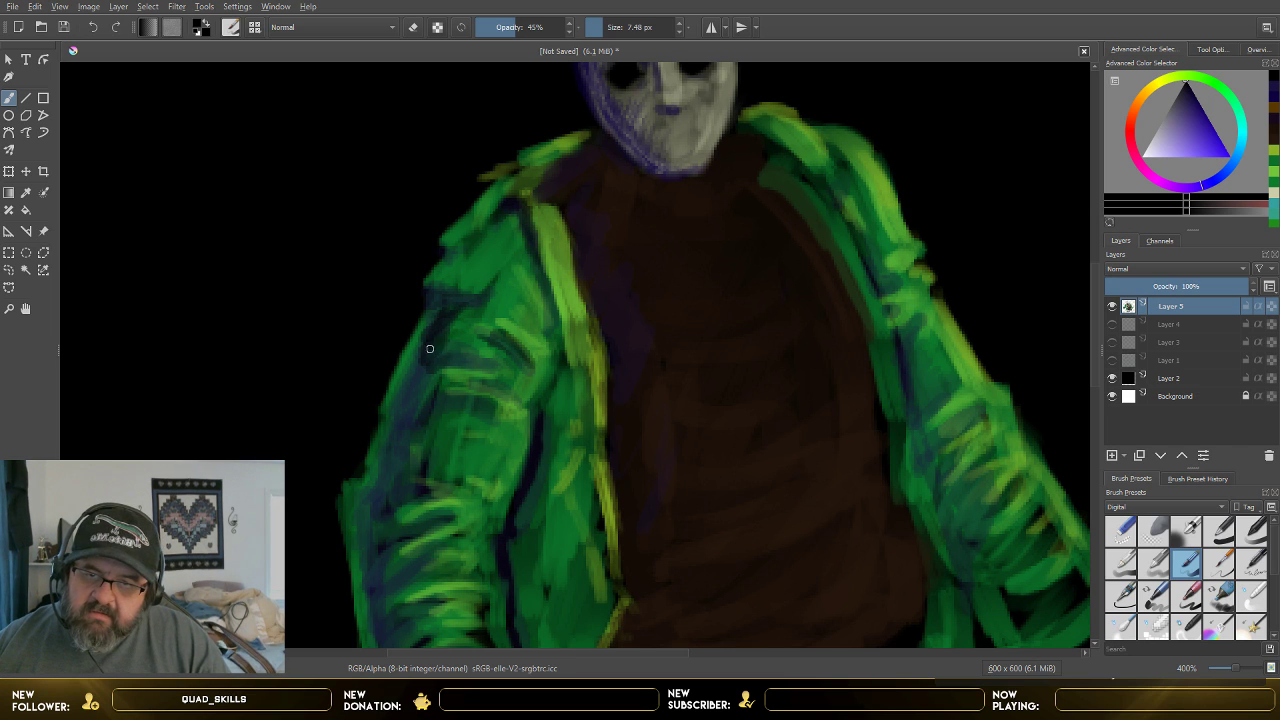
drag(445, 298, 418, 357)
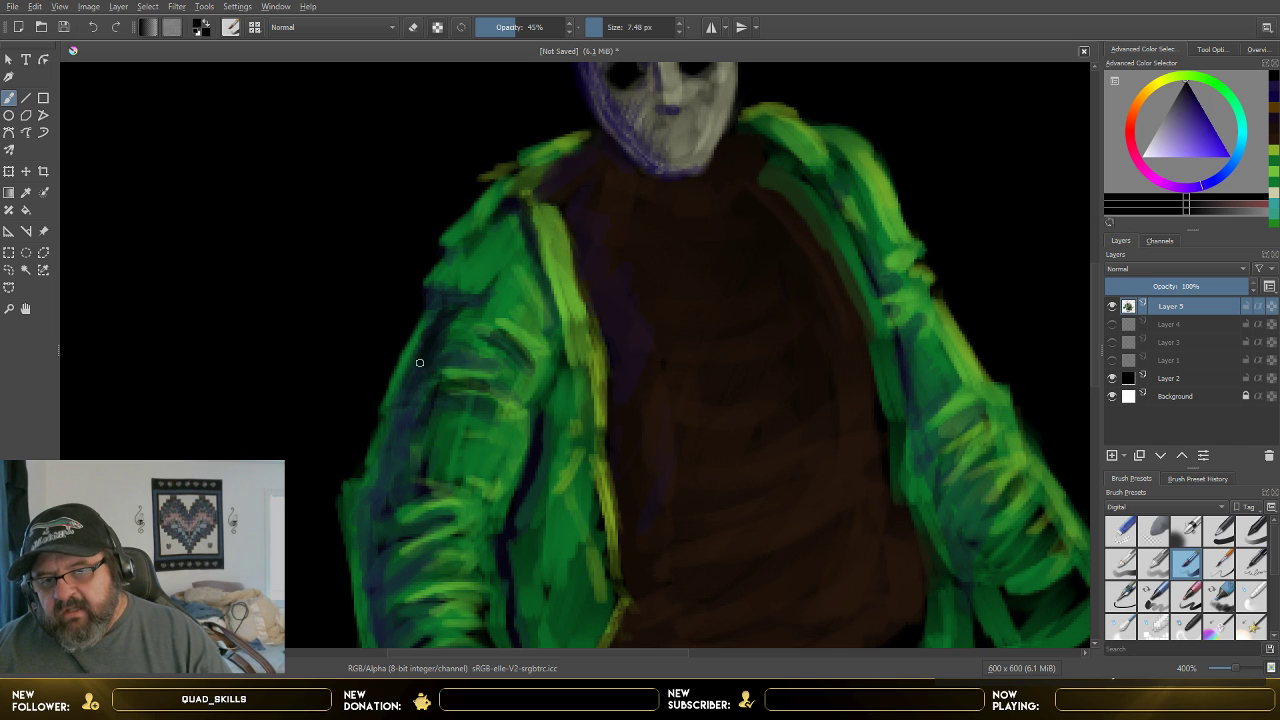
drag(419, 362, 389, 434)
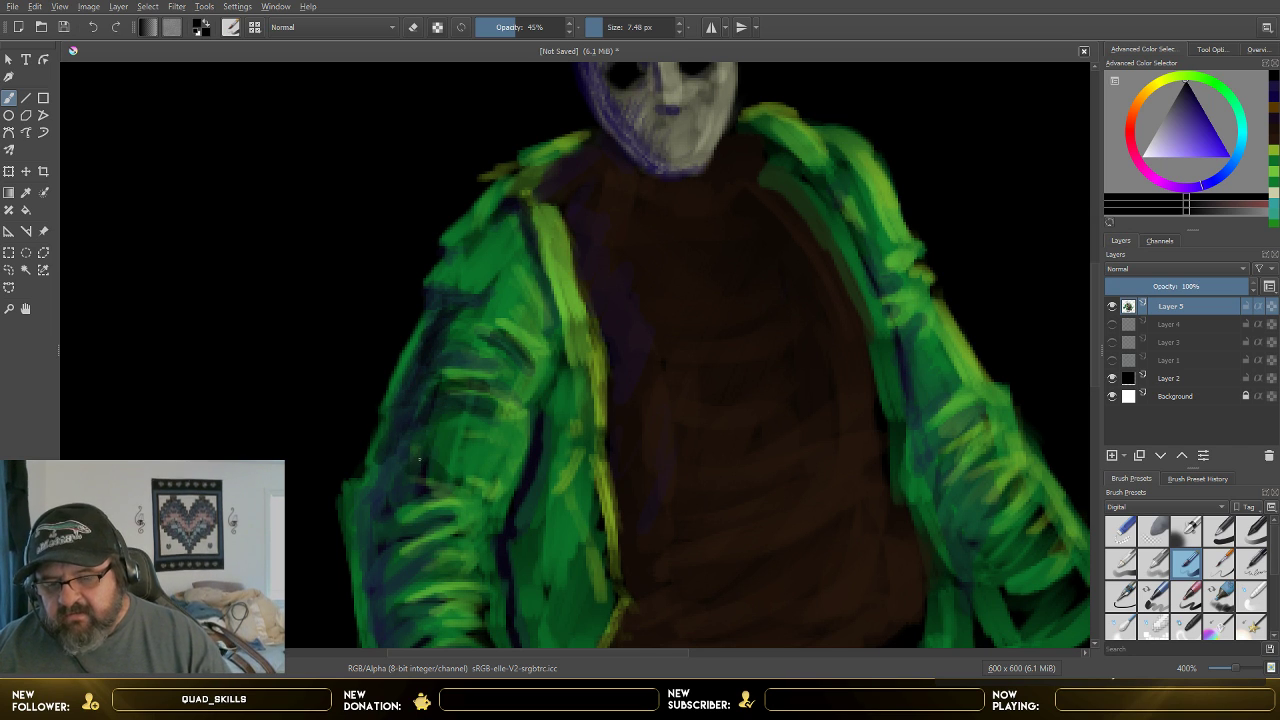
mouse_move(421, 422)
mouse_down()
mouse_move(359, 530)
mouse_move(396, 519)
mouse_up()
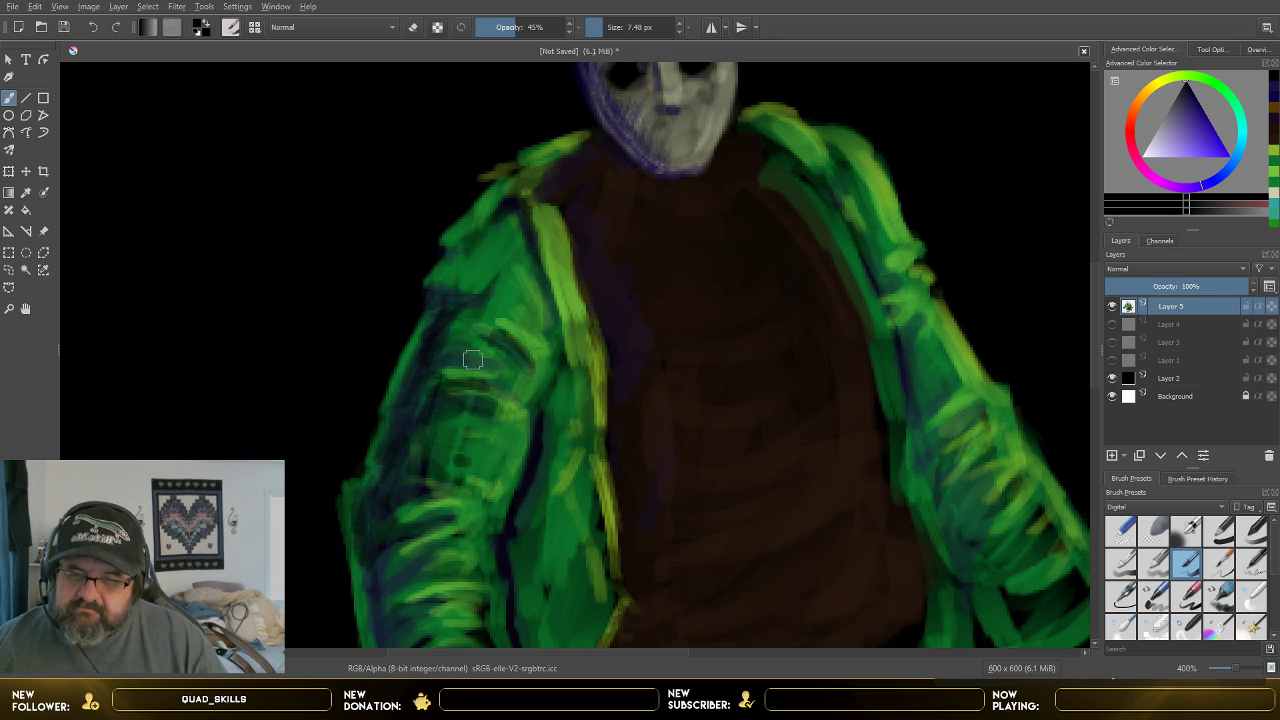
mouse_move(556, 315)
mouse_down()
mouse_move(560, 371)
mouse_move(582, 371)
mouse_move(543, 443)
mouse_move(542, 429)
mouse_up()
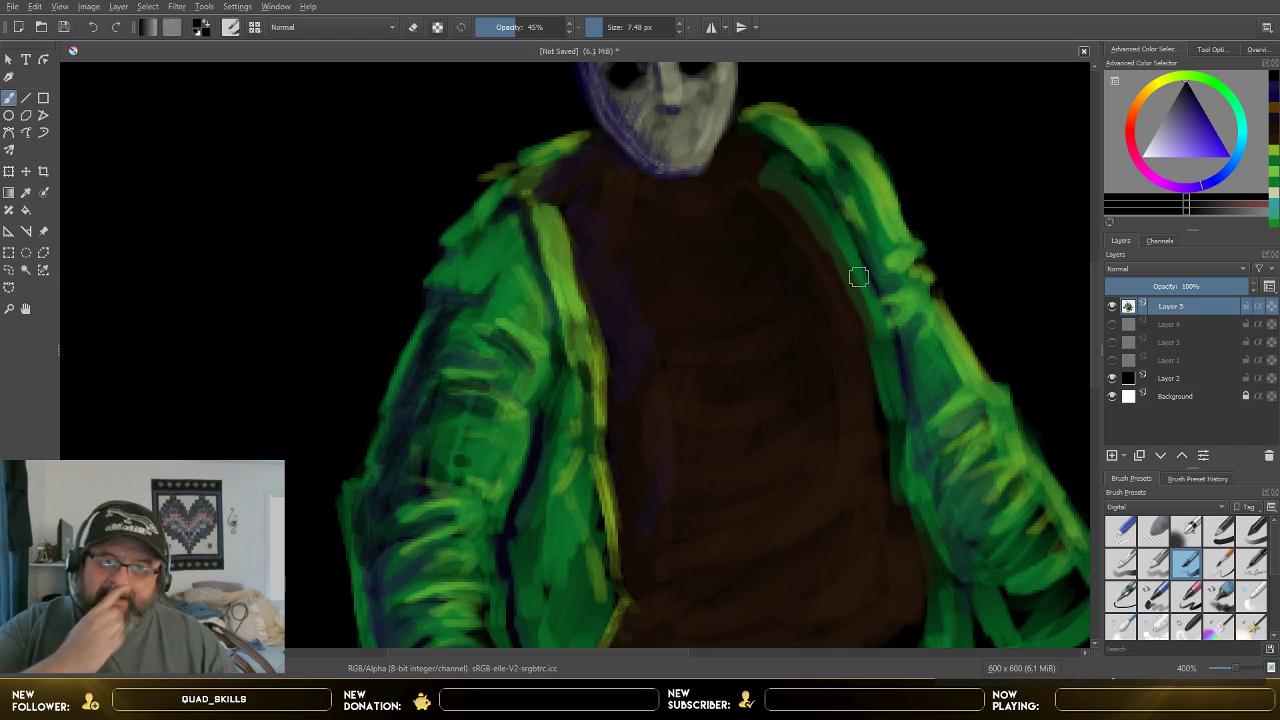
mouse_move(812, 215)
mouse_down()
mouse_move(839, 182)
mouse_move(832, 147)
mouse_move(884, 287)
mouse_up()
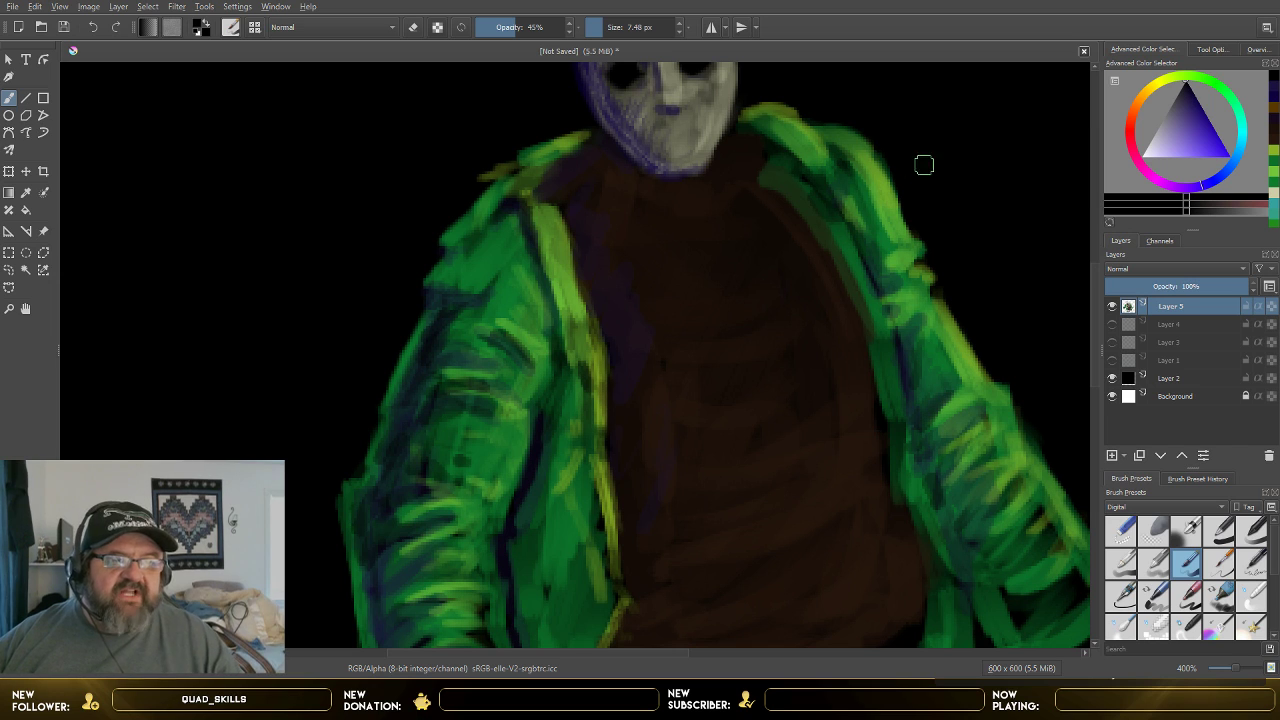
- Pick a dark orange-brown color, switch to the Paint brush presets, and select the ragged bristle brush at the end of the second row
click(1143, 96)
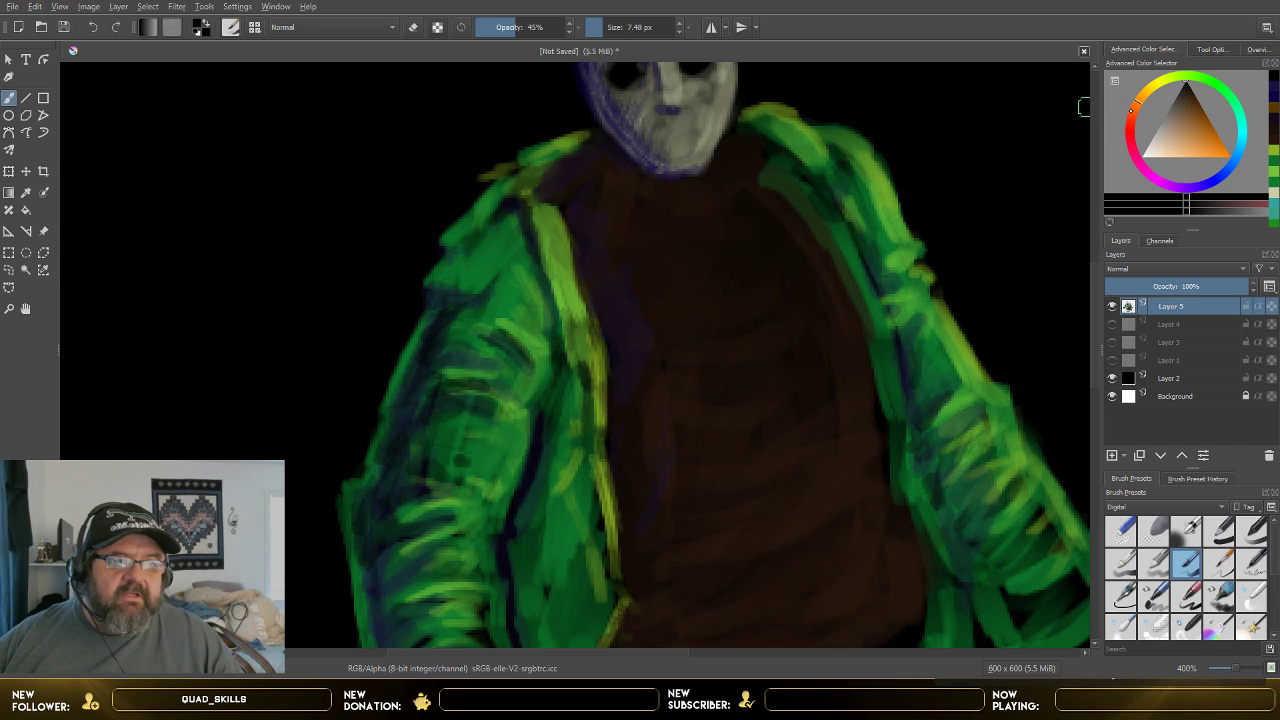
click(1189, 107)
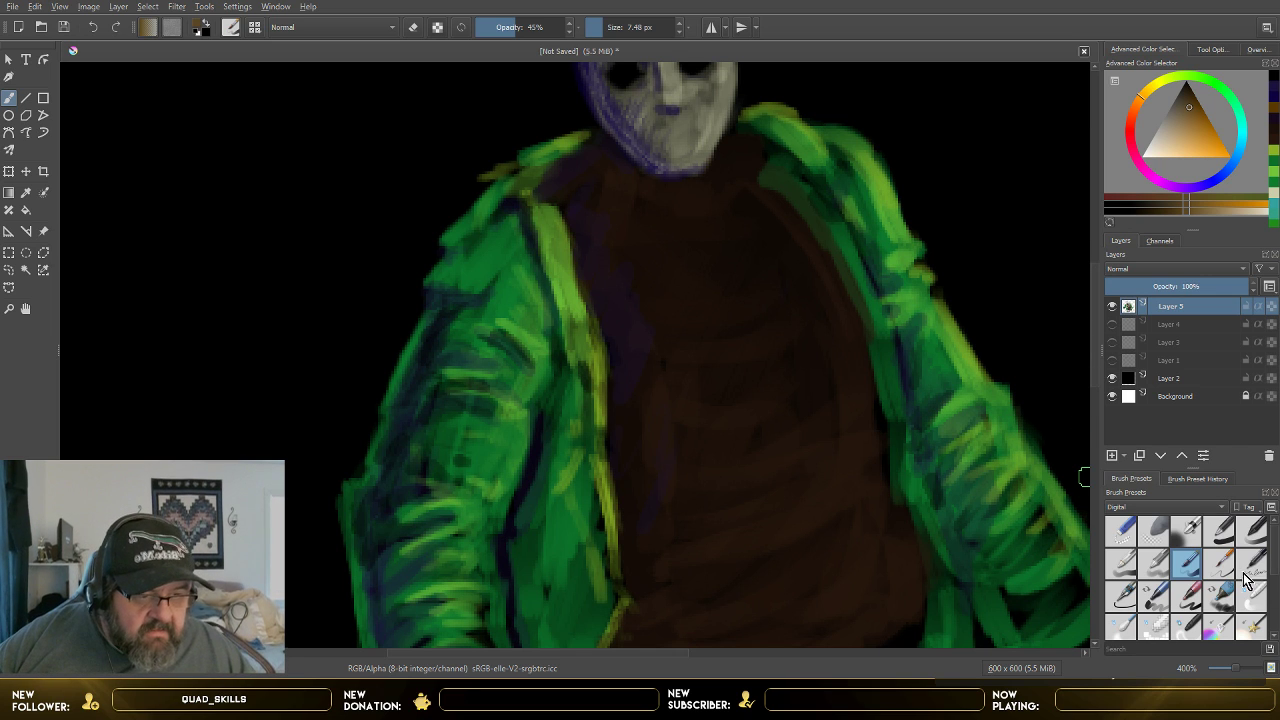
scroll(1237, 582, down, 3)
scroll(1237, 582, up, 3)
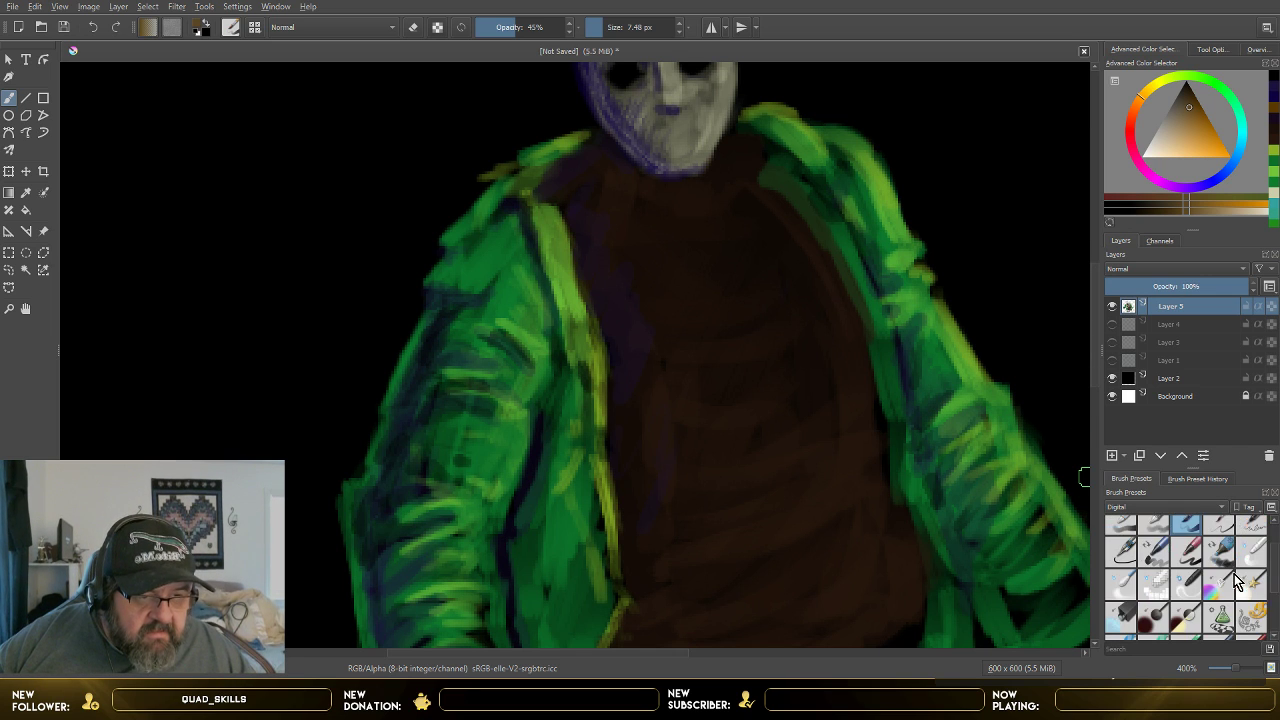
click(1139, 505)
click(1143, 566)
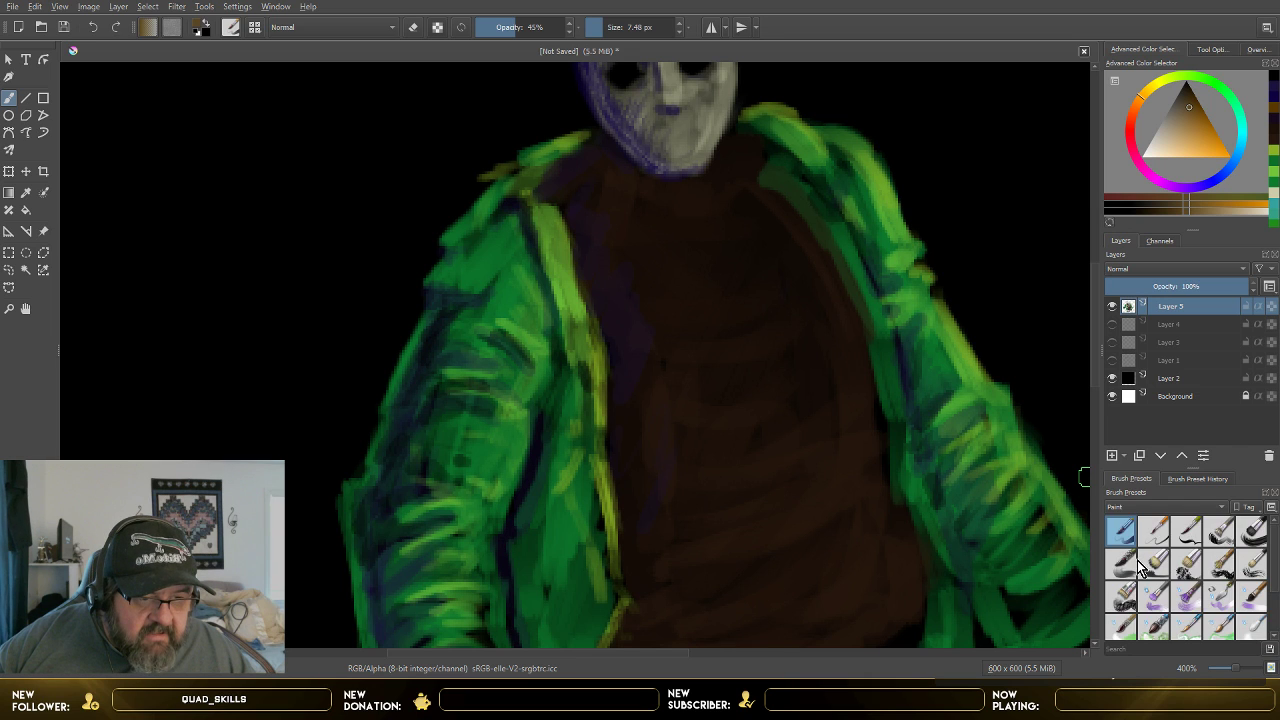
scroll(1195, 578, down, 3)
scroll(1195, 582, up, 3)
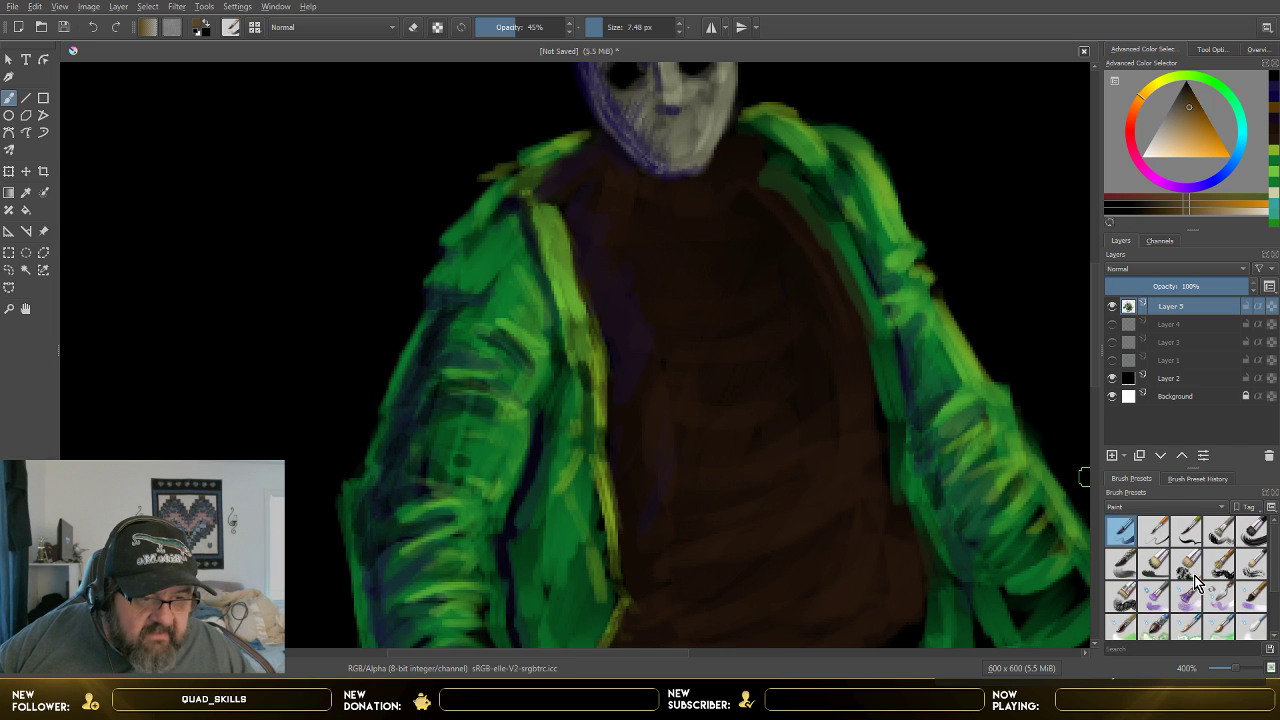
click(1255, 566)
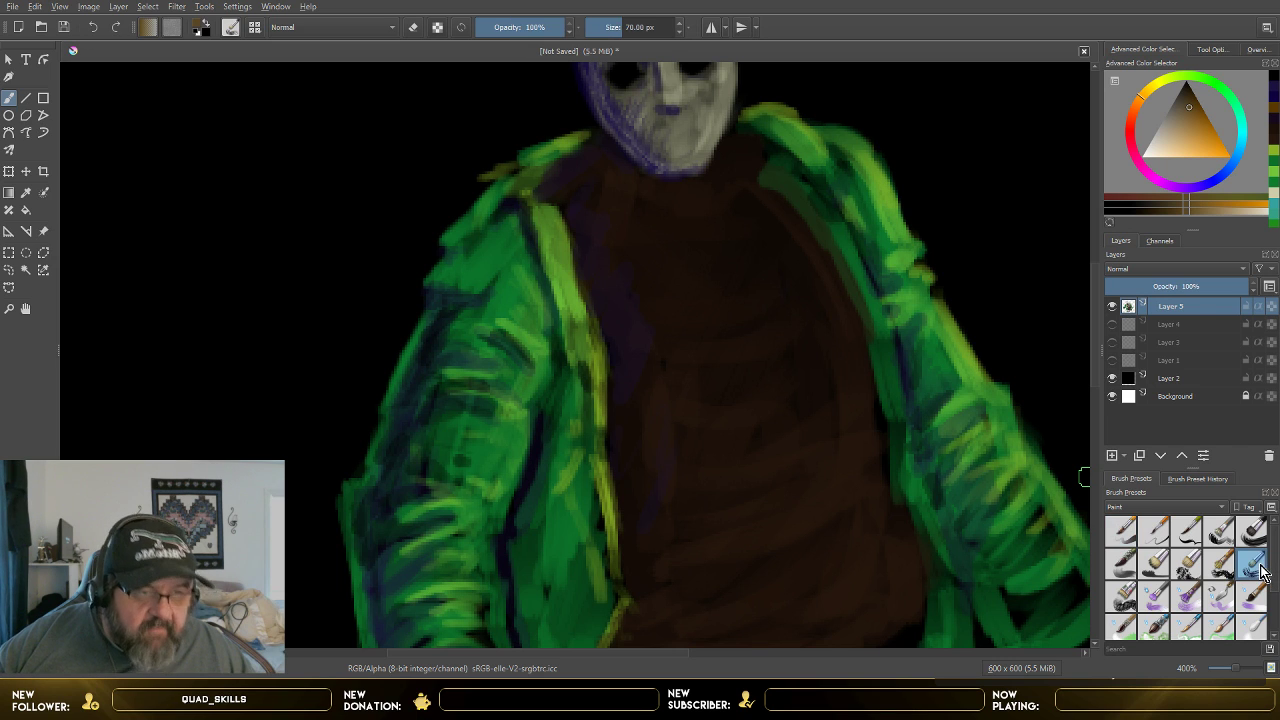
- Adjust the painting color's hue and brightness to a dark yellowish brown
click(1129, 203)
drag(1136, 199, 1159, 200)
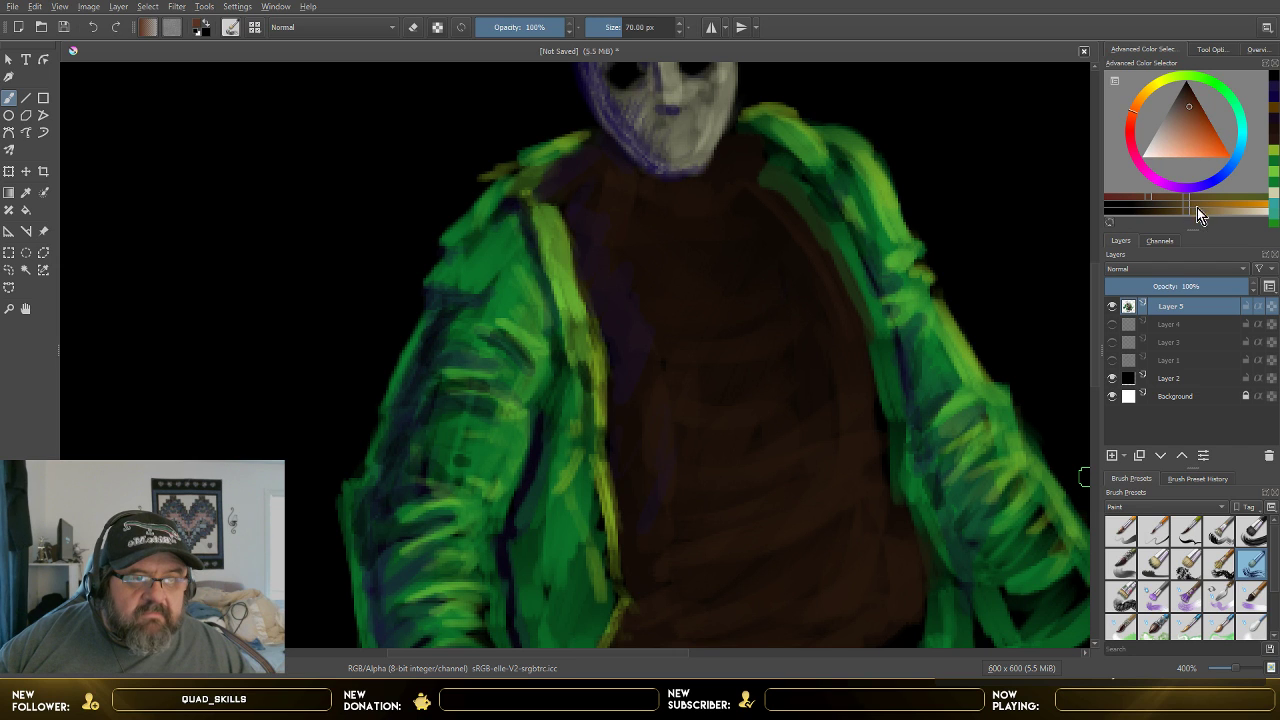
click(1198, 209)
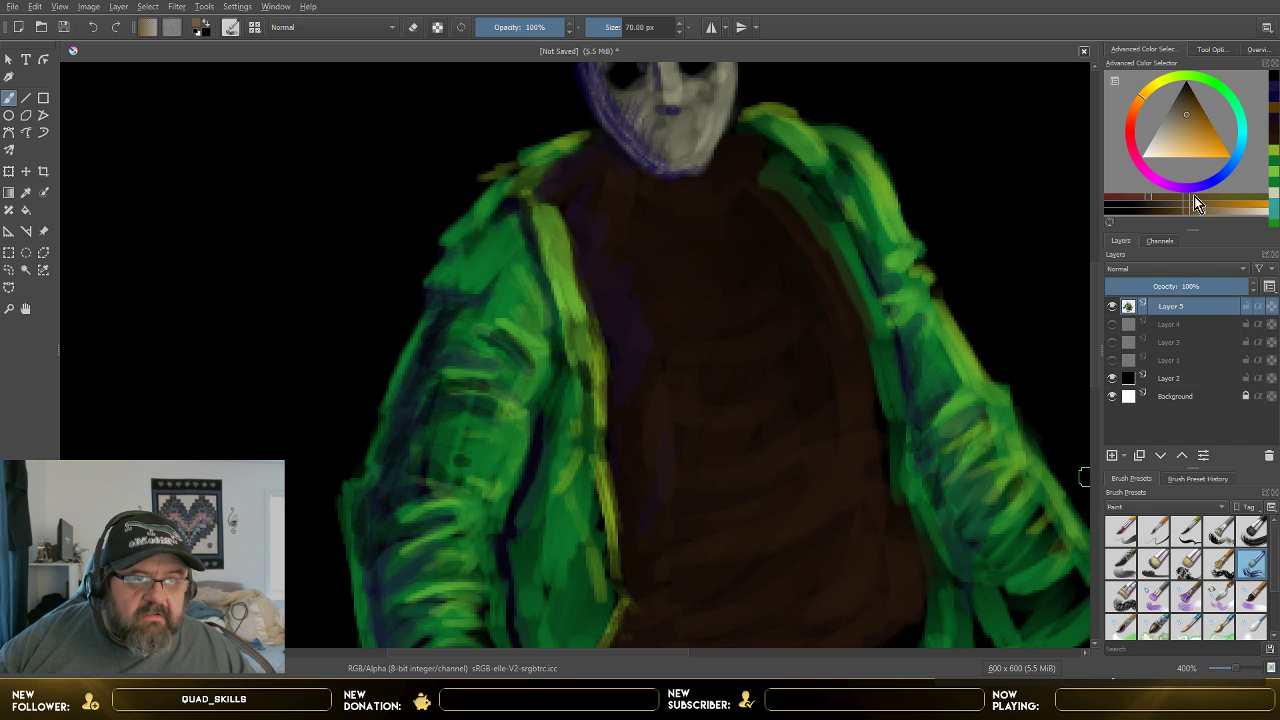
drag(1185, 115, 1188, 104)
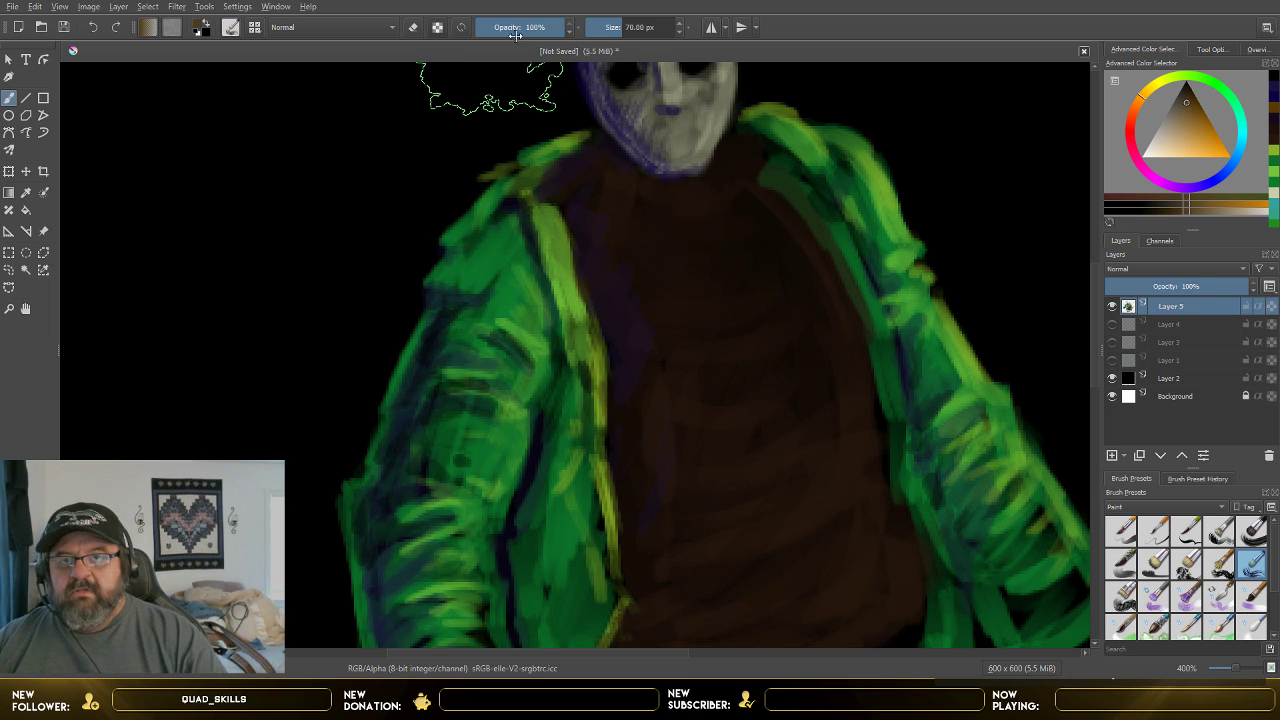
- Set the brush to 12.67 px and 42% opacity, and paint brown texture over the jacket's left shoulder
drag(613, 27, 606, 27)
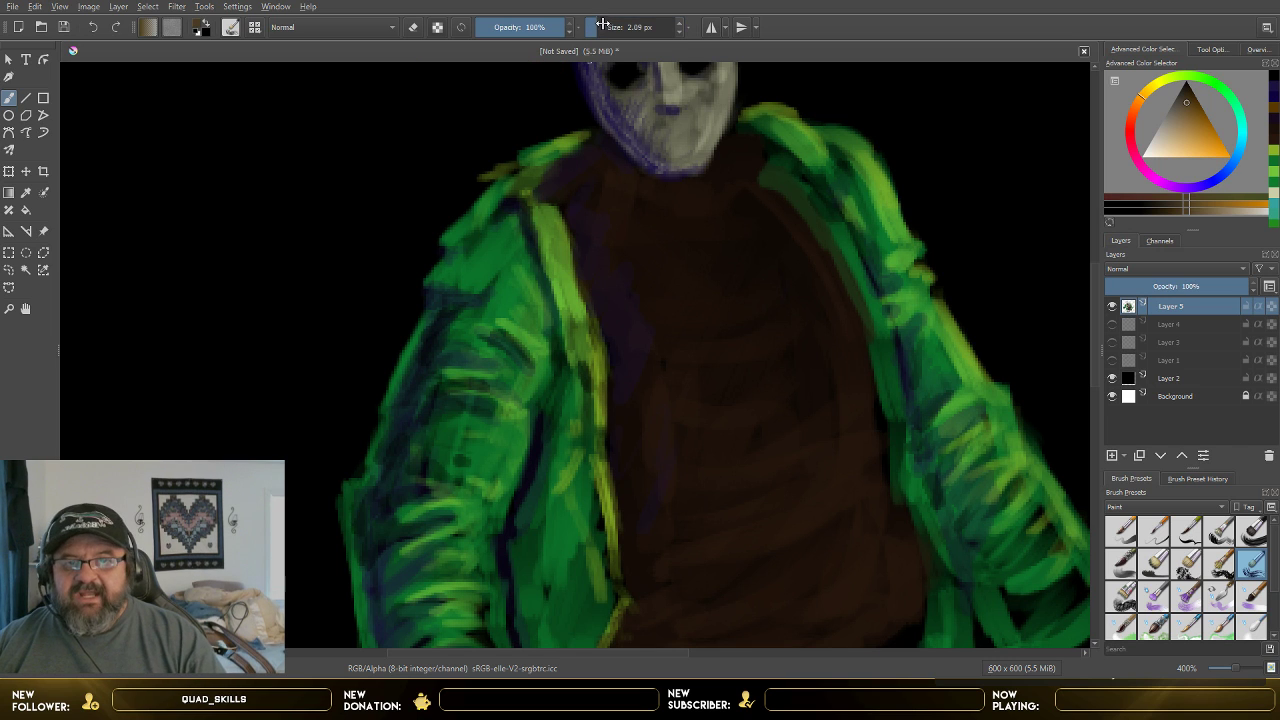
drag(603, 24, 606, 27)
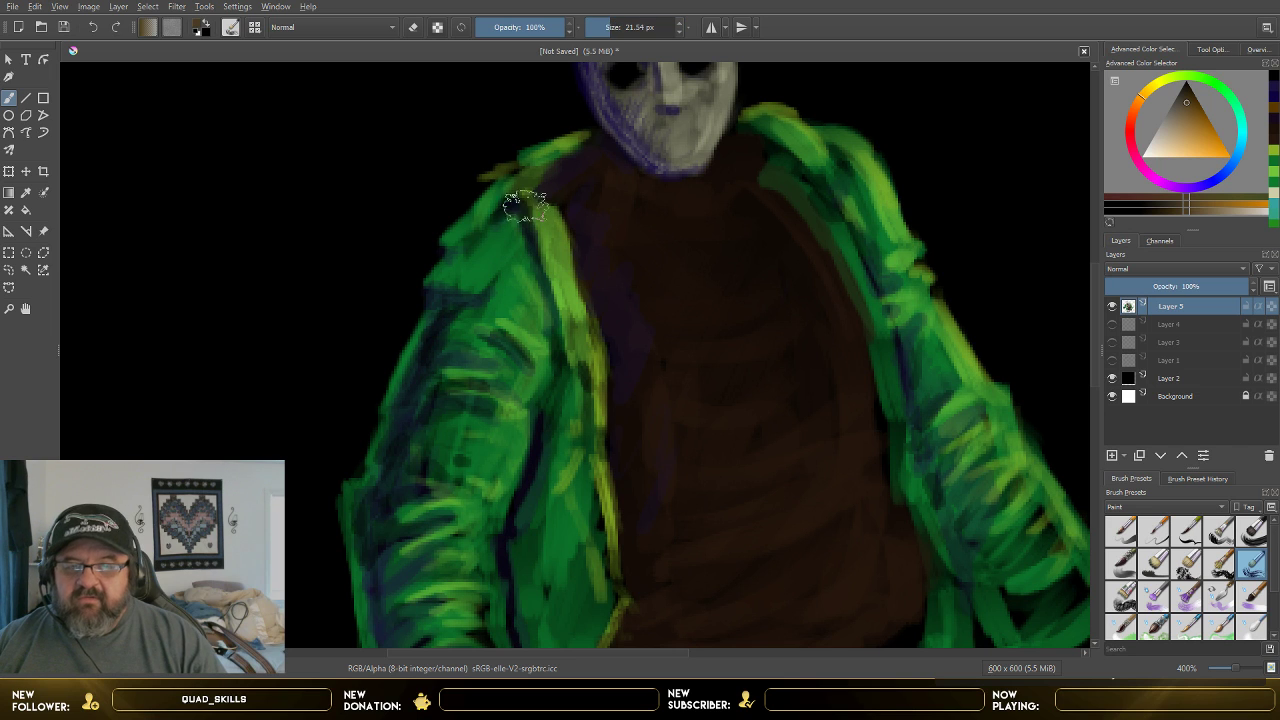
click(606, 30)
click(527, 34)
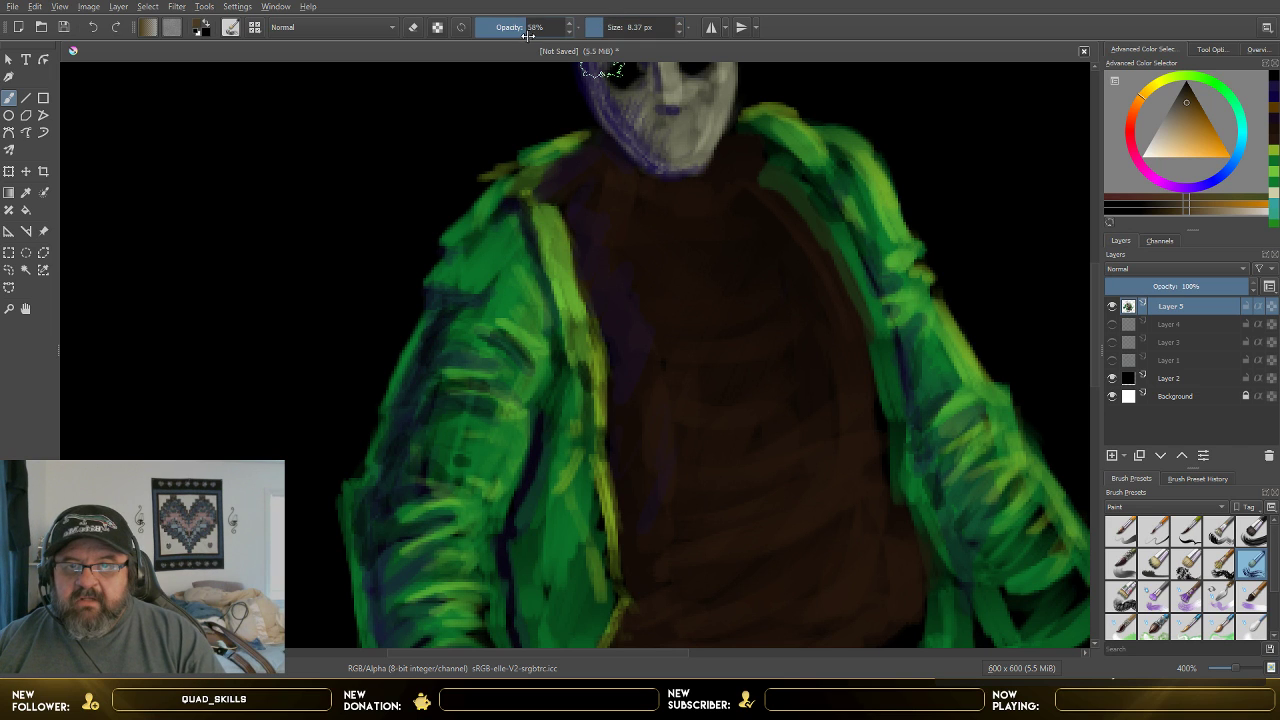
click(517, 30)
click(601, 34)
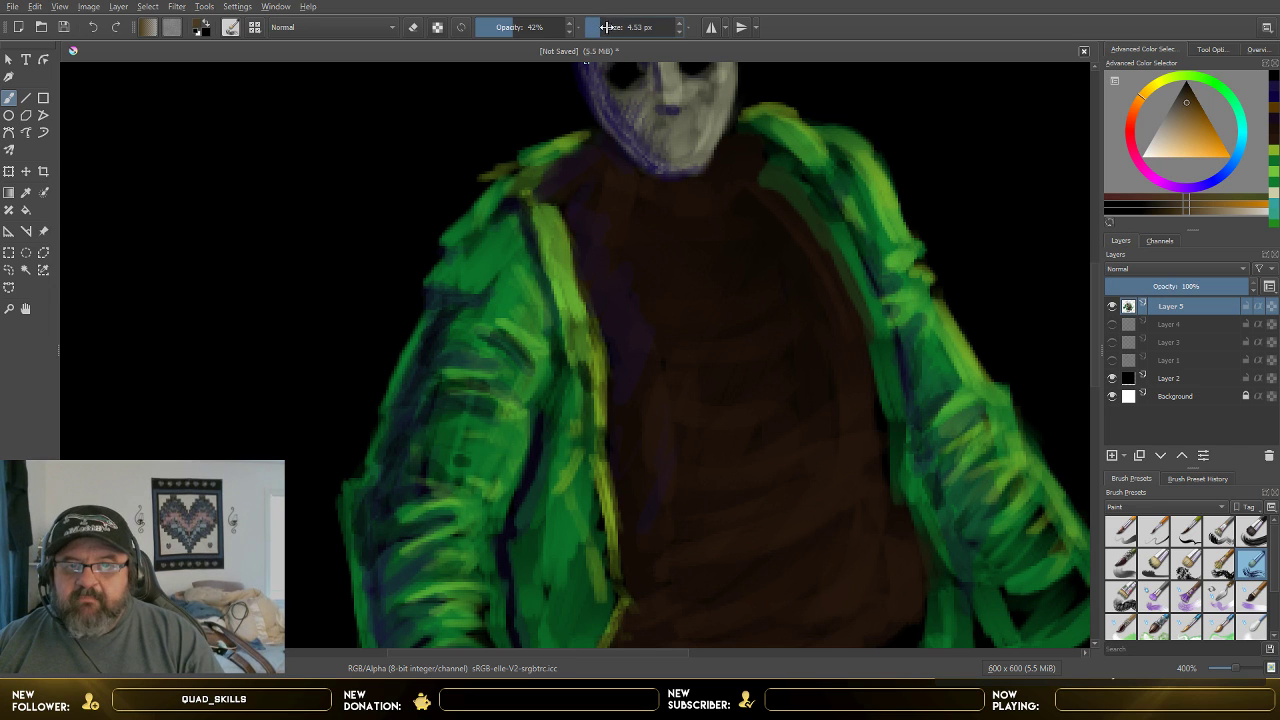
click(603, 30)
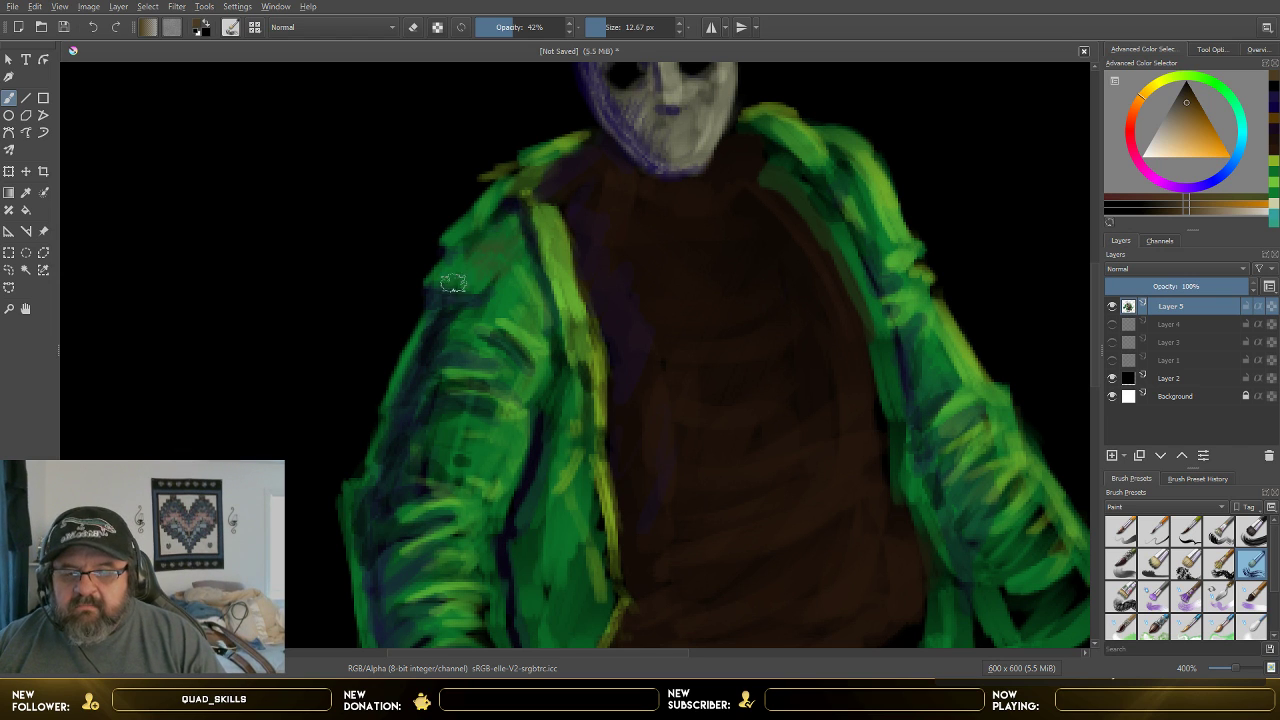
- Raise the brush opacity to 68% and paint brown texture along the jacket's left collar and top of the shoulder
click(523, 31)
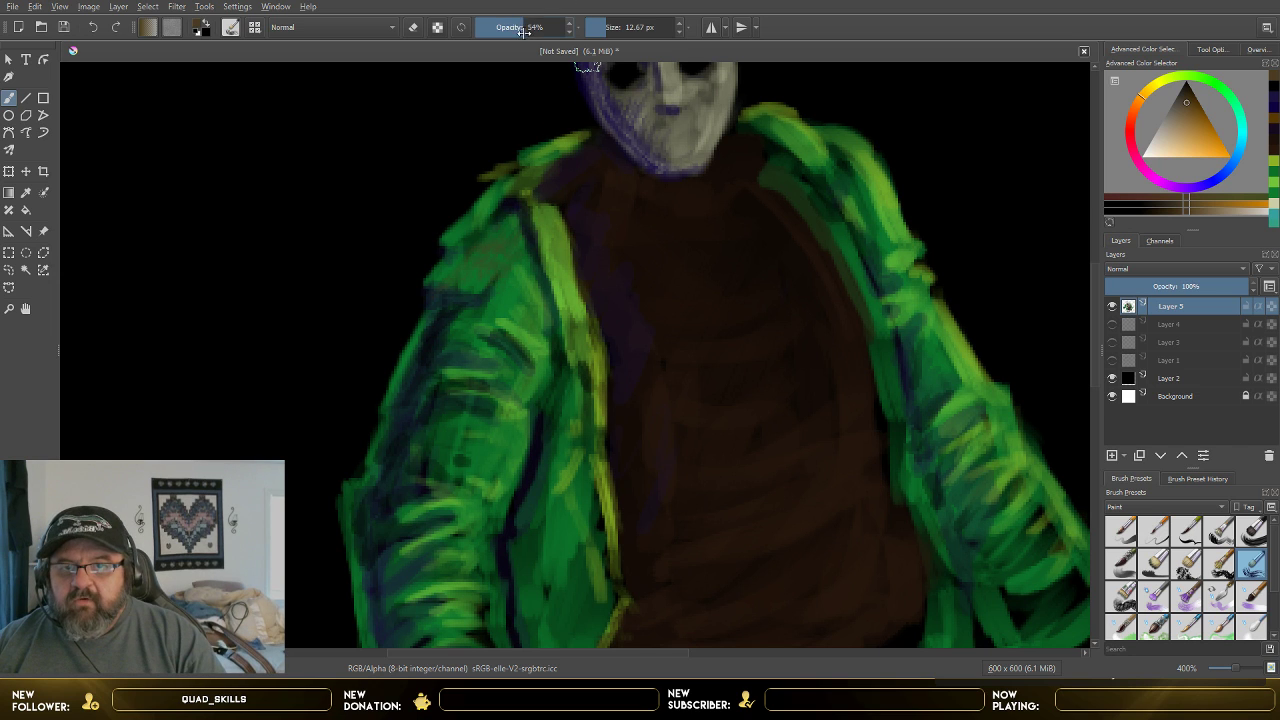
click(533, 28)
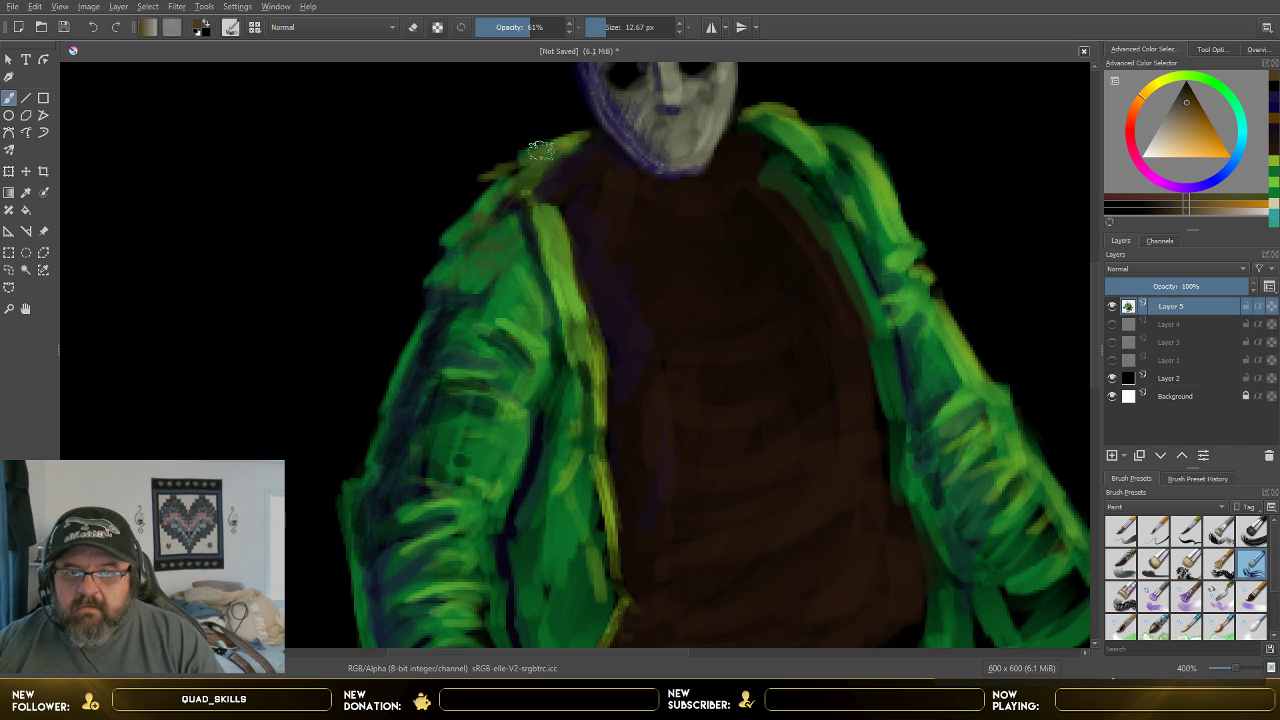
click(538, 28)
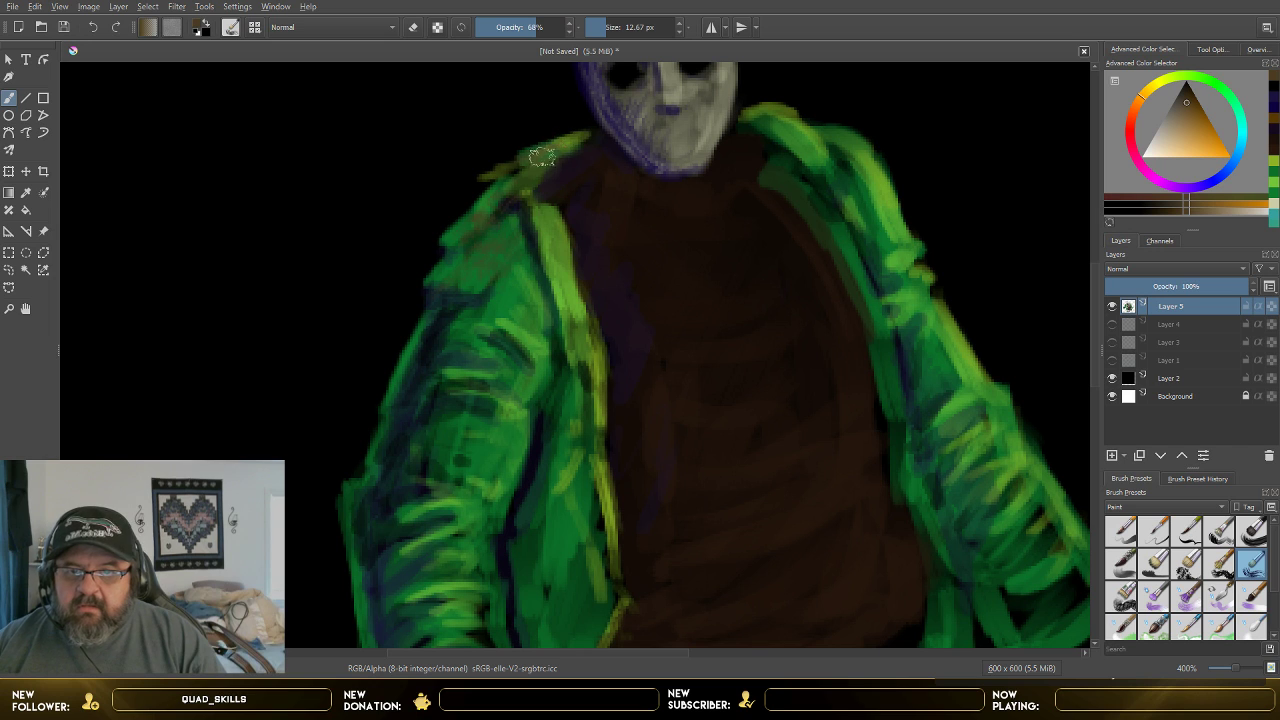
mouse_move(510, 175)
mouse_down()
mouse_move(532, 165)
mouse_move(520, 172)
mouse_up()
mouse_move(587, 139)
mouse_down()
mouse_move(518, 158)
mouse_move(608, 142)
mouse_up()
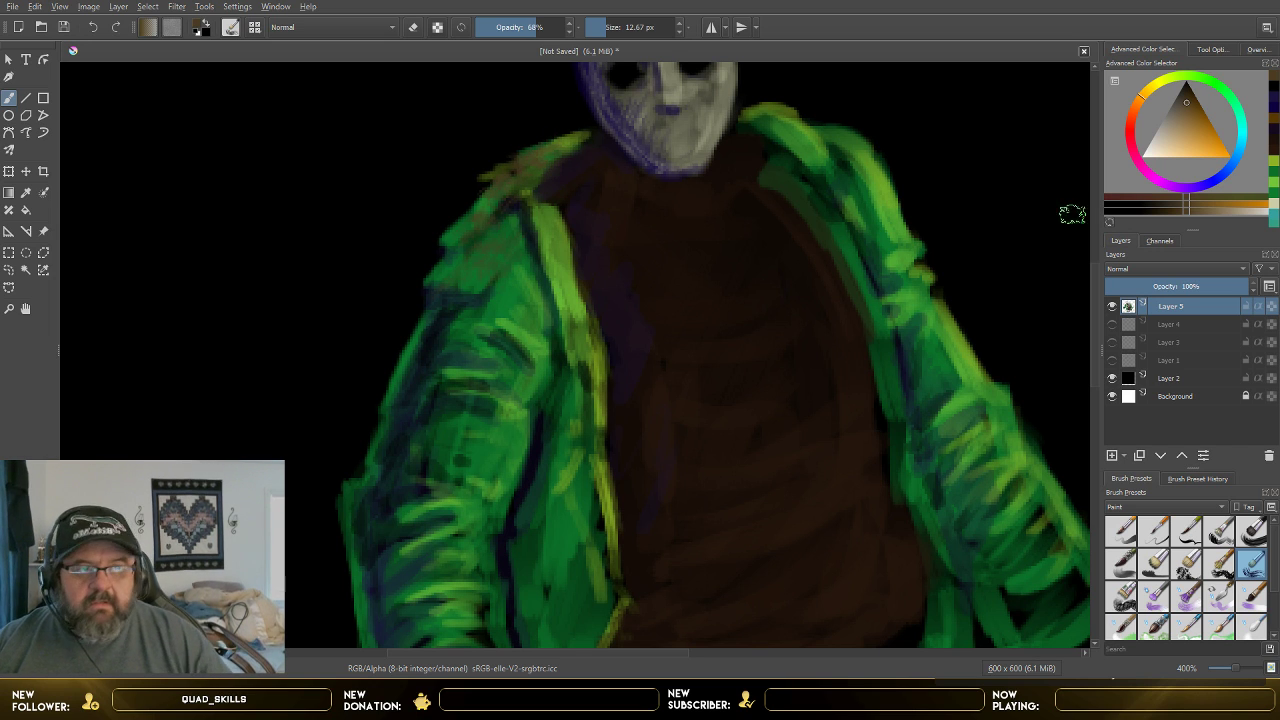
- Darken the brown, raise the opacity to 77%, and add brown texture to the jacket's left front edge and upper sleeve
key(ctrl+z)
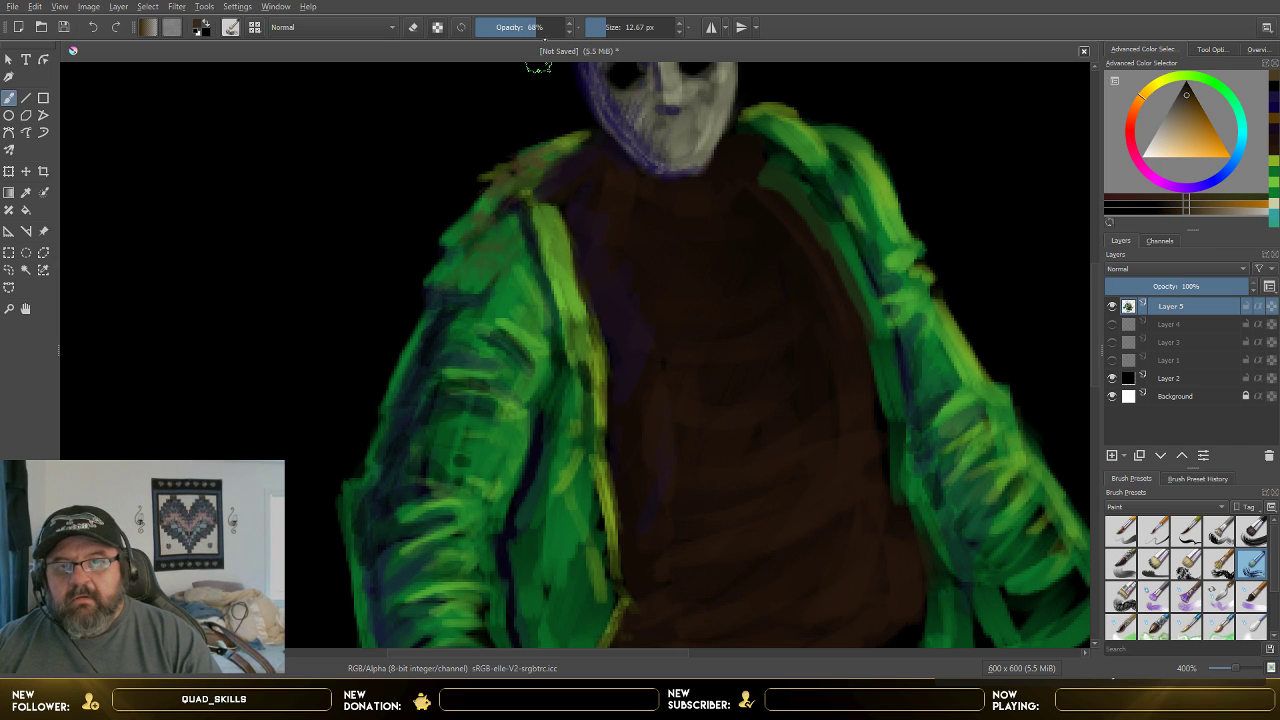
drag(543, 29, 552, 29)
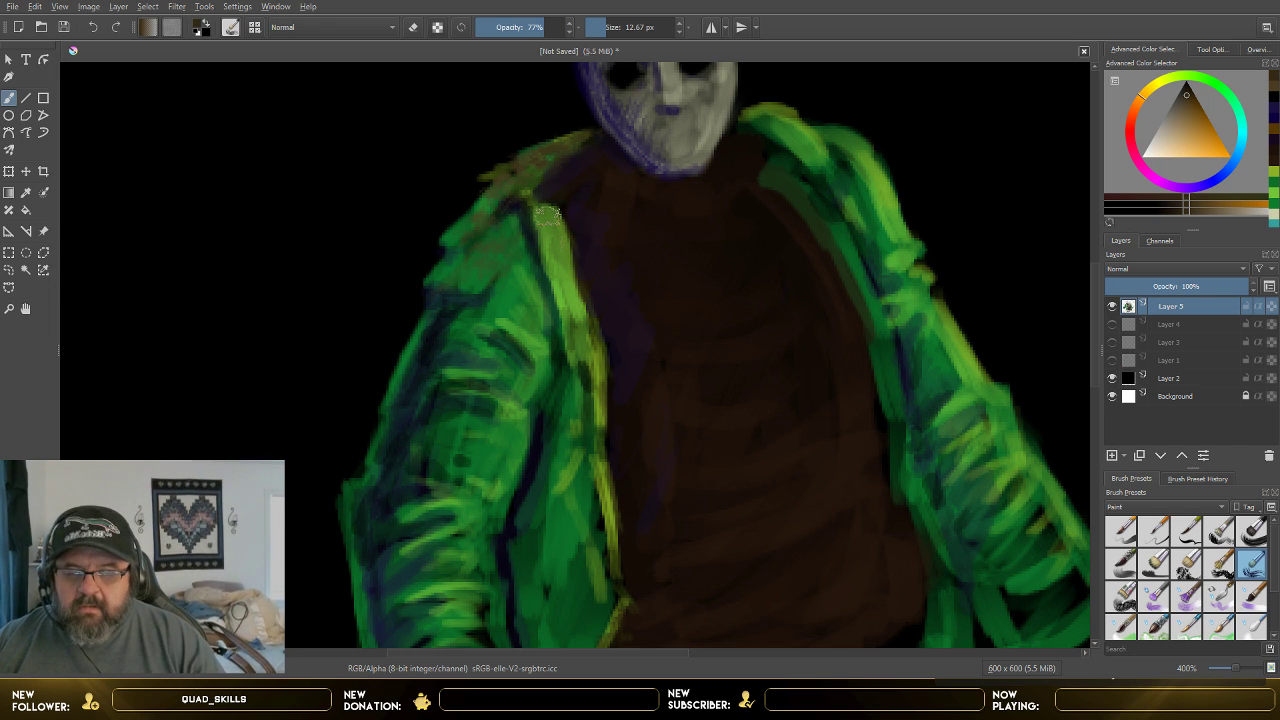
mouse_move(545, 222)
mouse_down()
mouse_move(556, 282)
mouse_move(540, 232)
mouse_move(548, 266)
mouse_move(568, 280)
mouse_up()
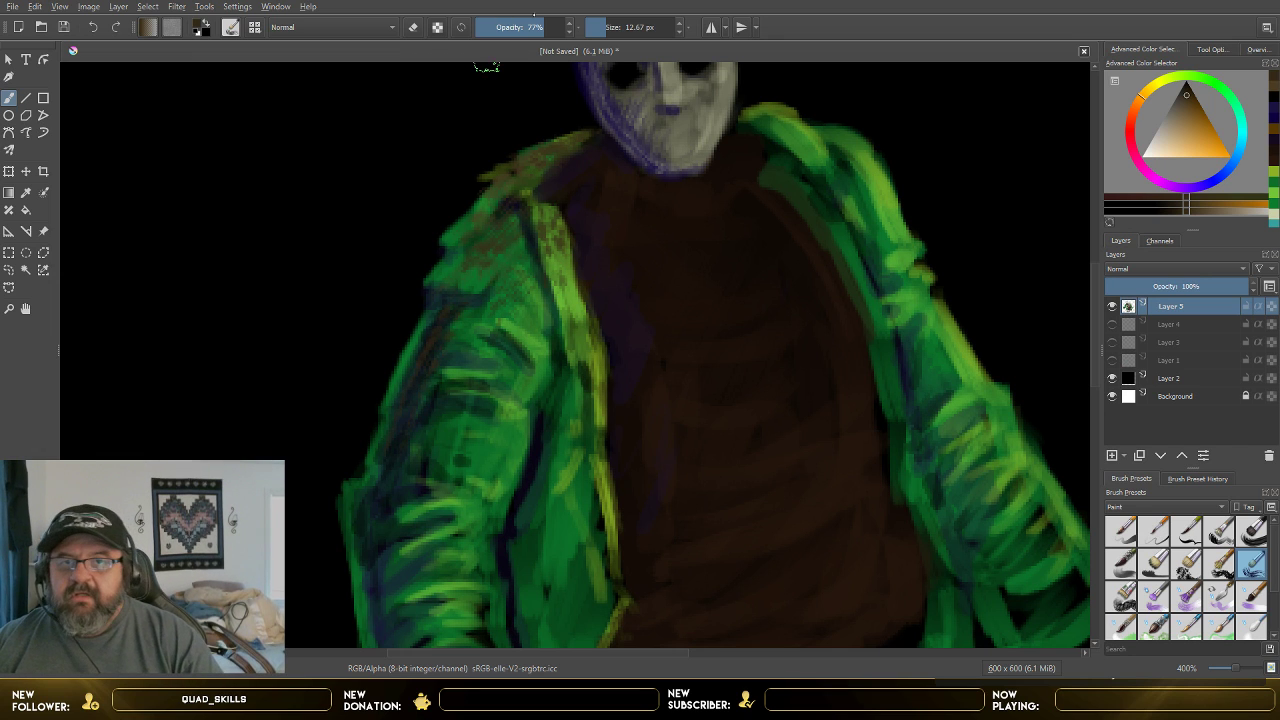
- Select the softer bristle brush preset at 11.48 px and 57% opacity, and blend brown down the left shoulder and outer sleeve
drag(615, 27, 622, 27)
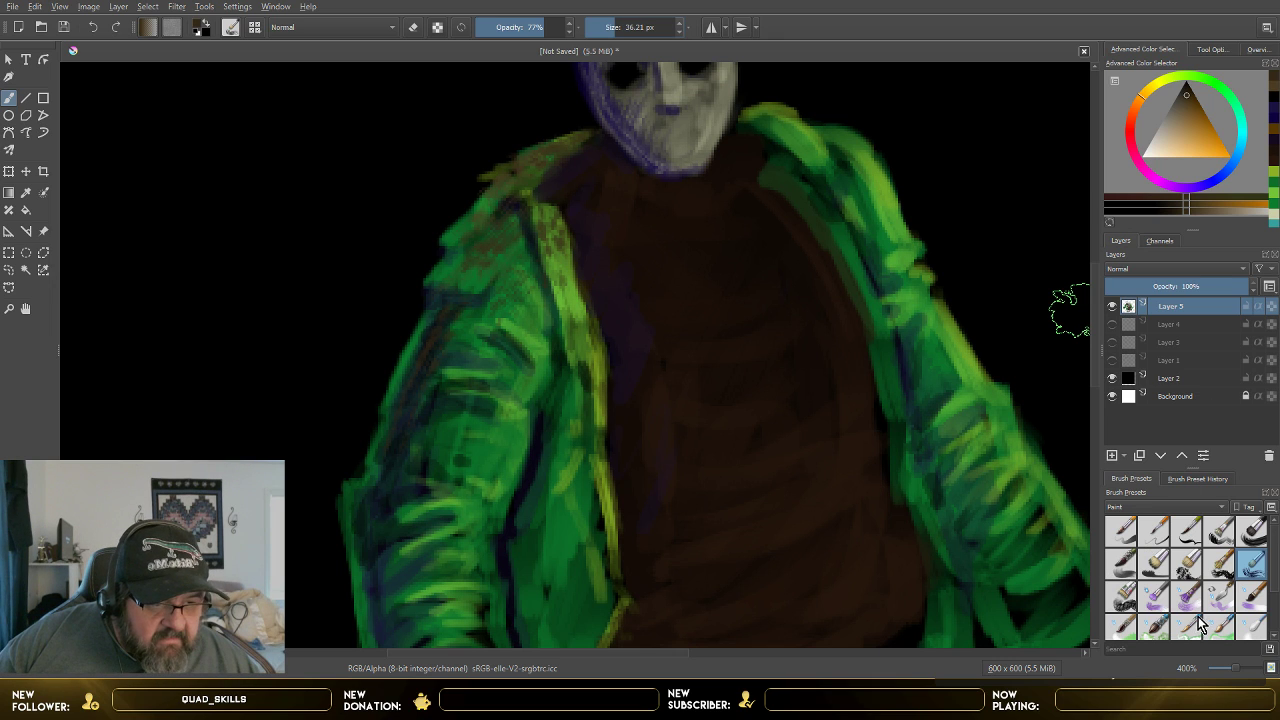
scroll(1218, 594, down, 2)
scroll(1218, 597, up, 3)
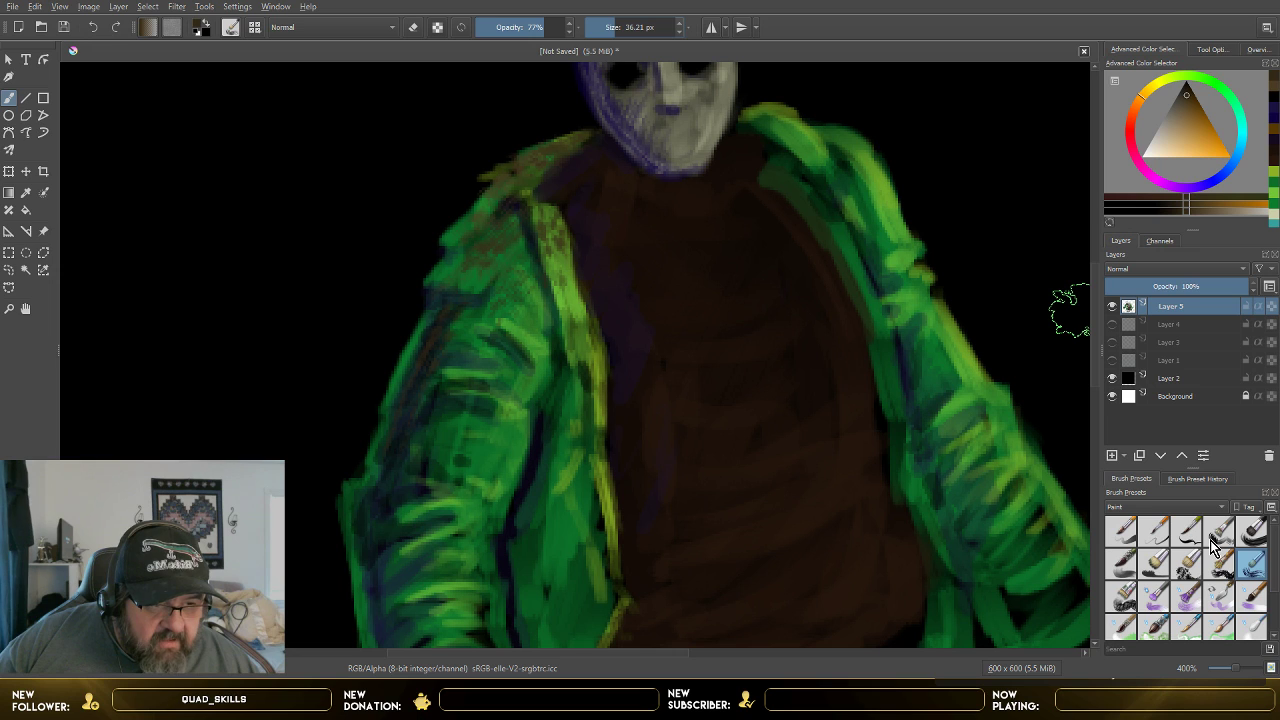
click(1116, 562)
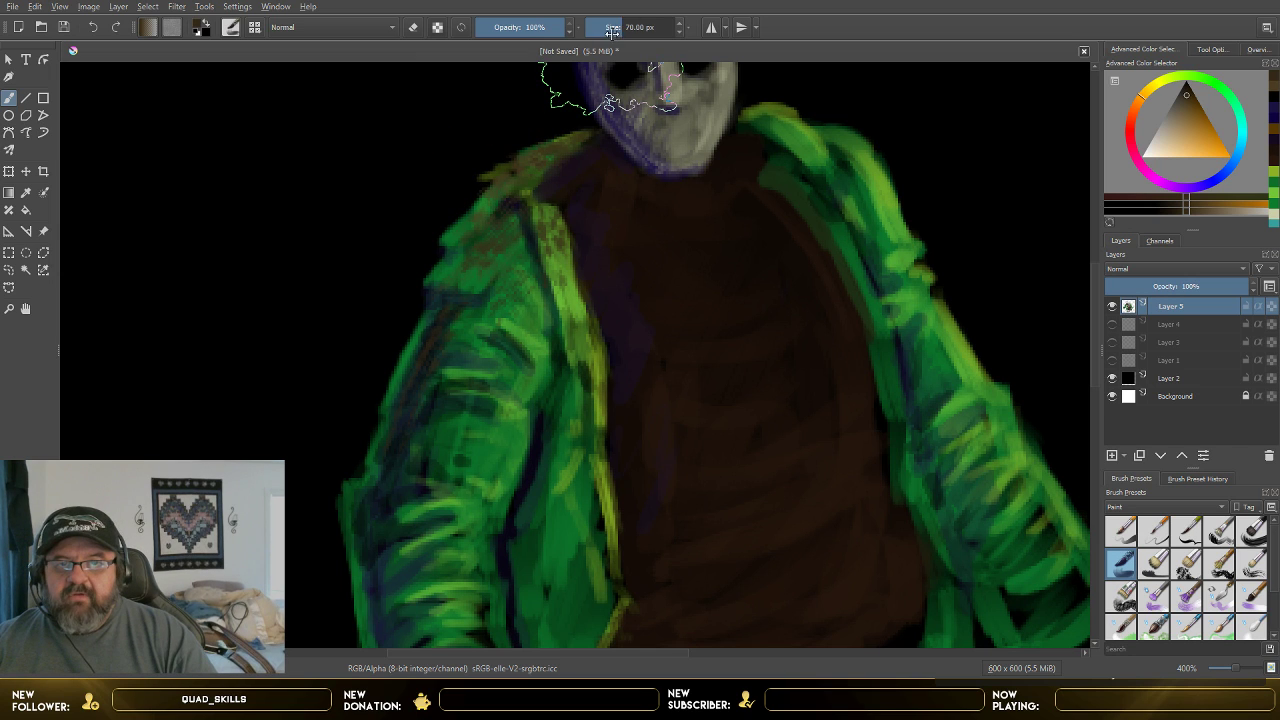
drag(611, 32, 607, 31)
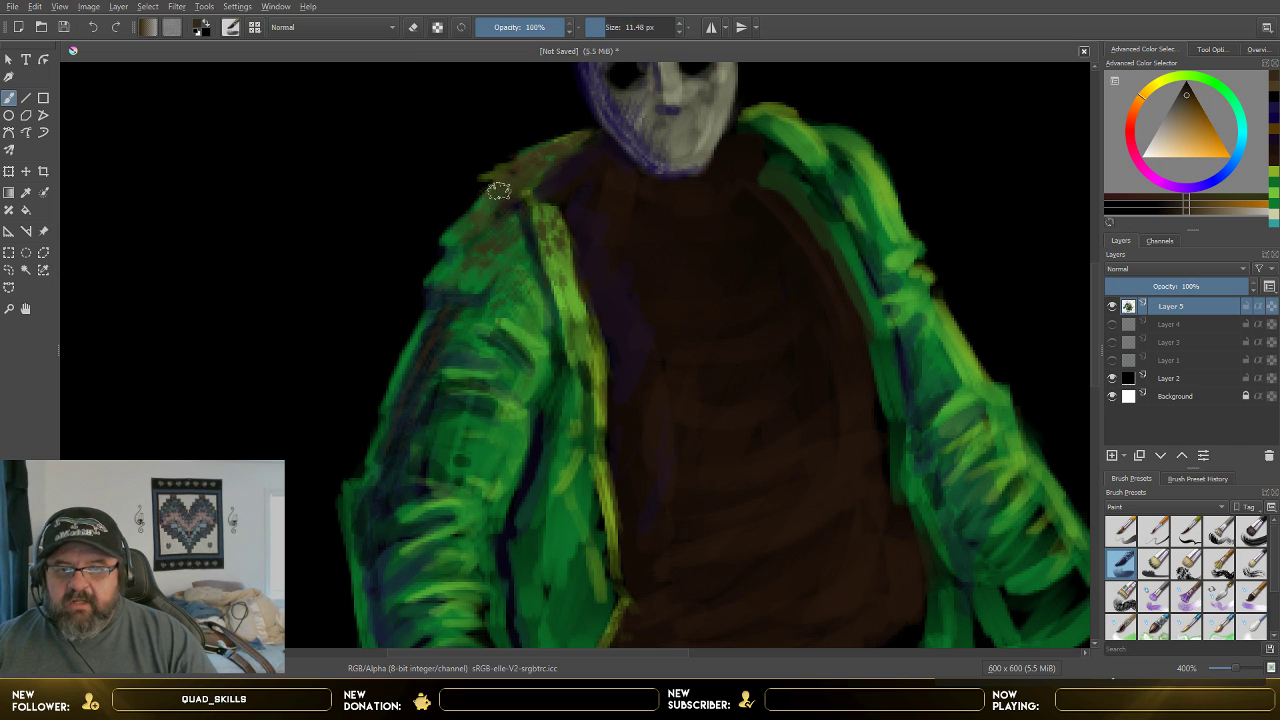
drag(527, 30, 510, 31)
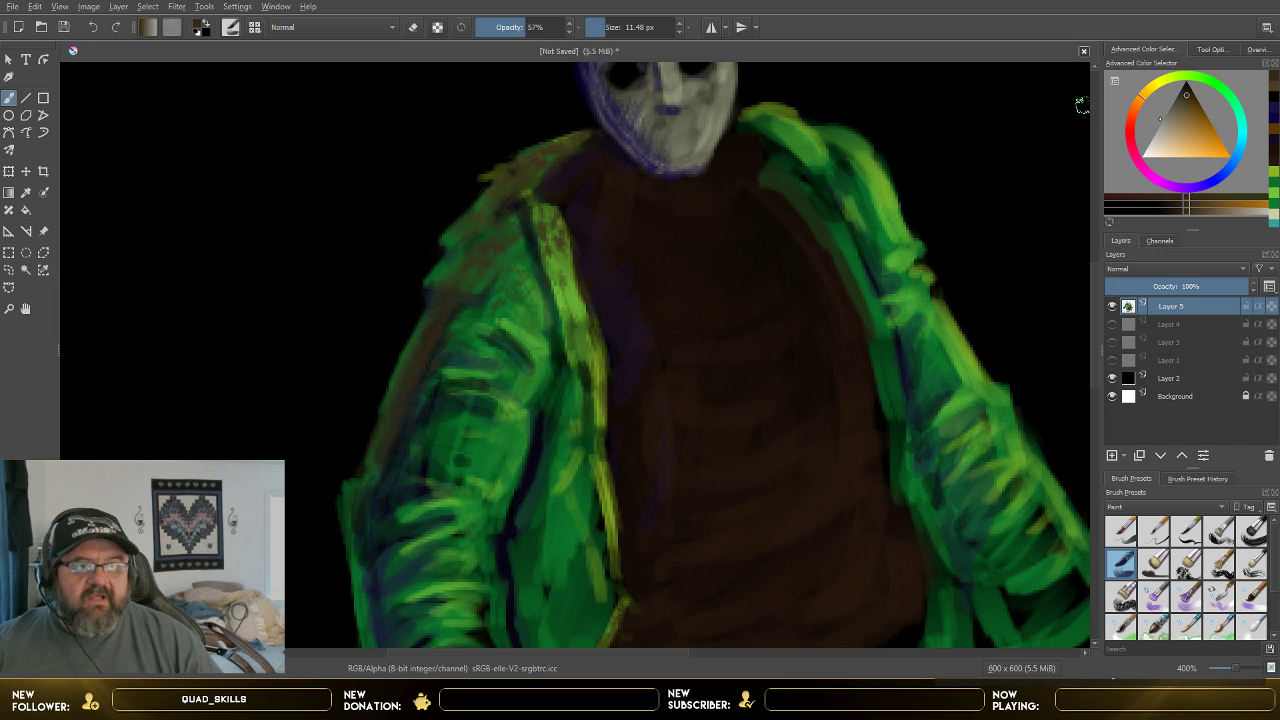
- Darken the brown further and paint it over the left upper sleeve and down the jacket's left front edge
key(k)
key(k)
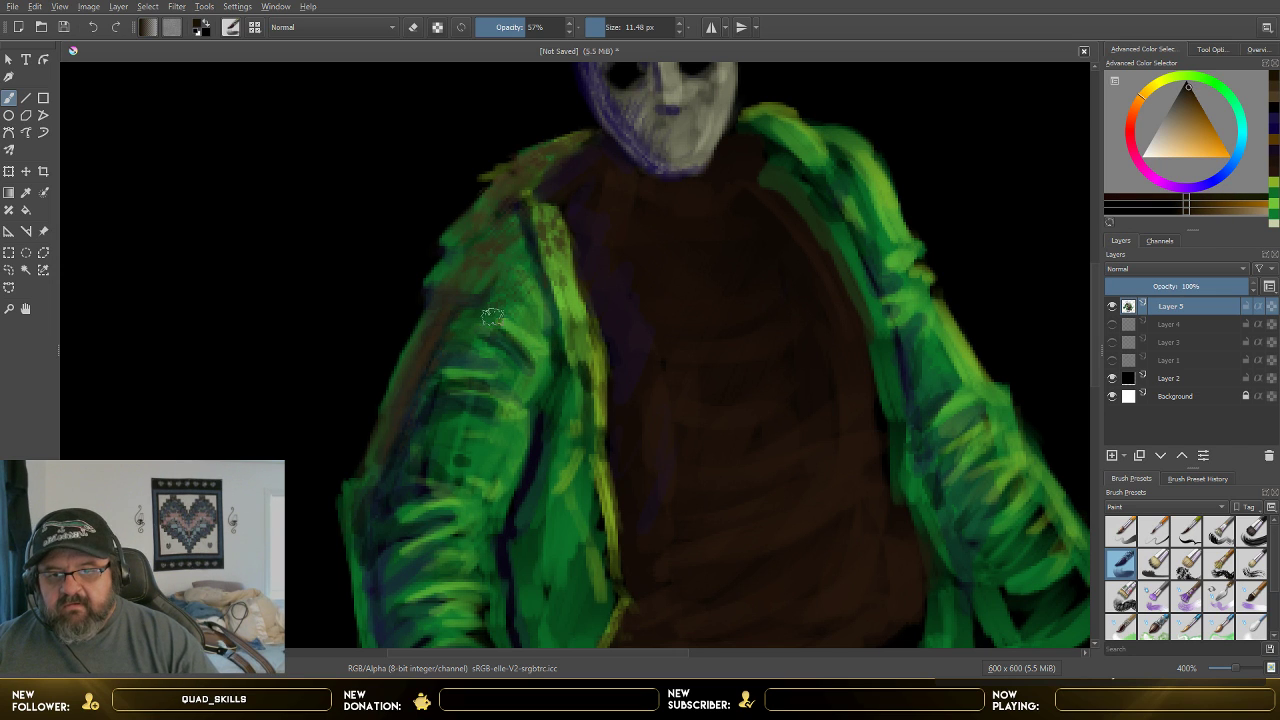
mouse_move(527, 292)
mouse_down()
mouse_move(504, 231)
mouse_move(542, 327)
mouse_move(487, 243)
mouse_move(536, 314)
mouse_move(473, 319)
mouse_move(520, 356)
mouse_move(468, 345)
mouse_move(506, 377)
mouse_move(425, 373)
mouse_move(423, 405)
mouse_move(462, 293)
mouse_move(420, 381)
mouse_move(433, 426)
mouse_move(486, 385)
mouse_move(502, 448)
mouse_move(505, 409)
mouse_move(476, 457)
mouse_move(495, 373)
mouse_up()
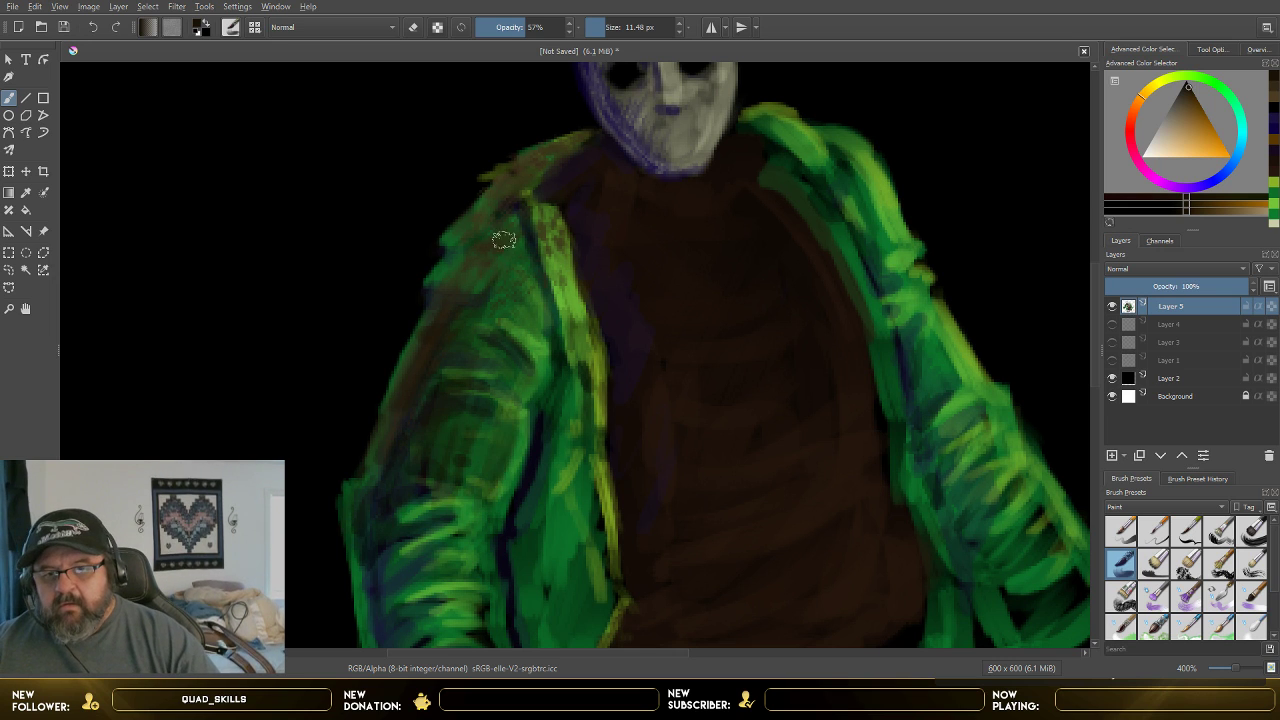
mouse_move(532, 232)
mouse_down()
mouse_move(565, 336)
mouse_move(544, 235)
mouse_move(577, 357)
mouse_move(549, 207)
mouse_move(604, 487)
mouse_move(605, 615)
mouse_up()
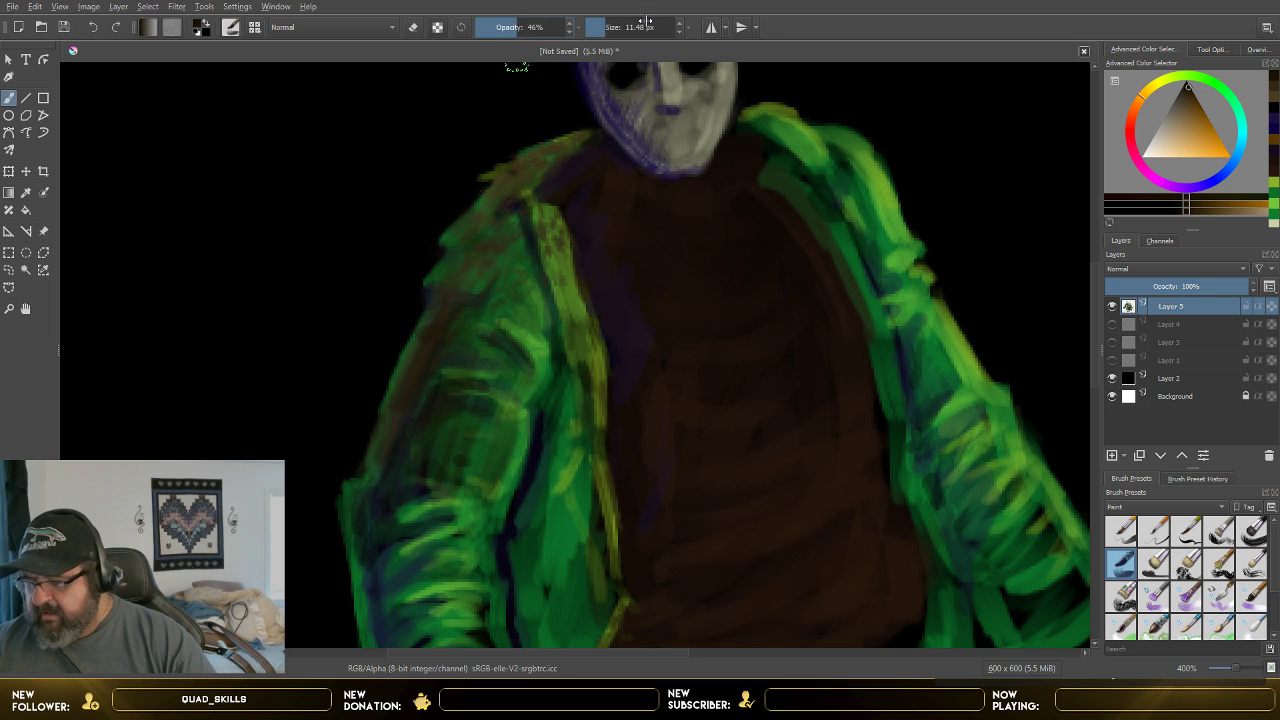
- Set the brush to 44.14 px and 46% opacity, and glaze dark brown over the left sleeve and the jacket's left front panel
drag(617, 27, 628, 28)
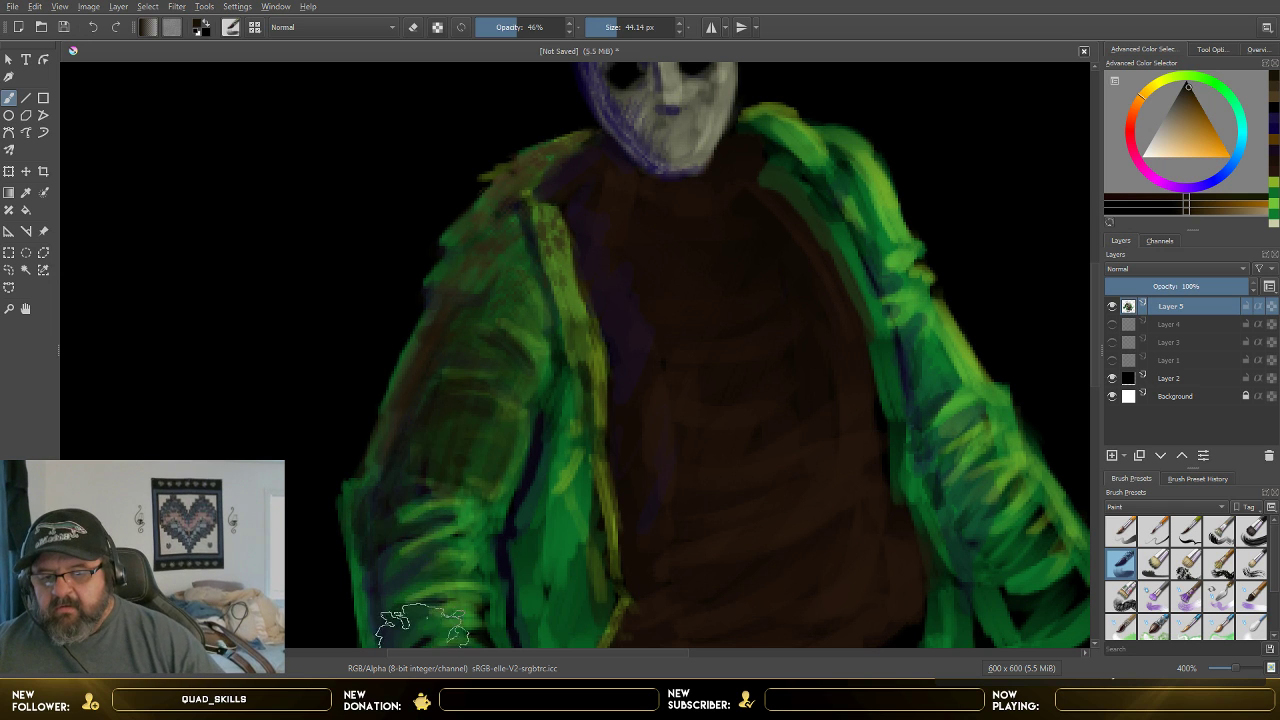
drag(423, 614, 440, 625)
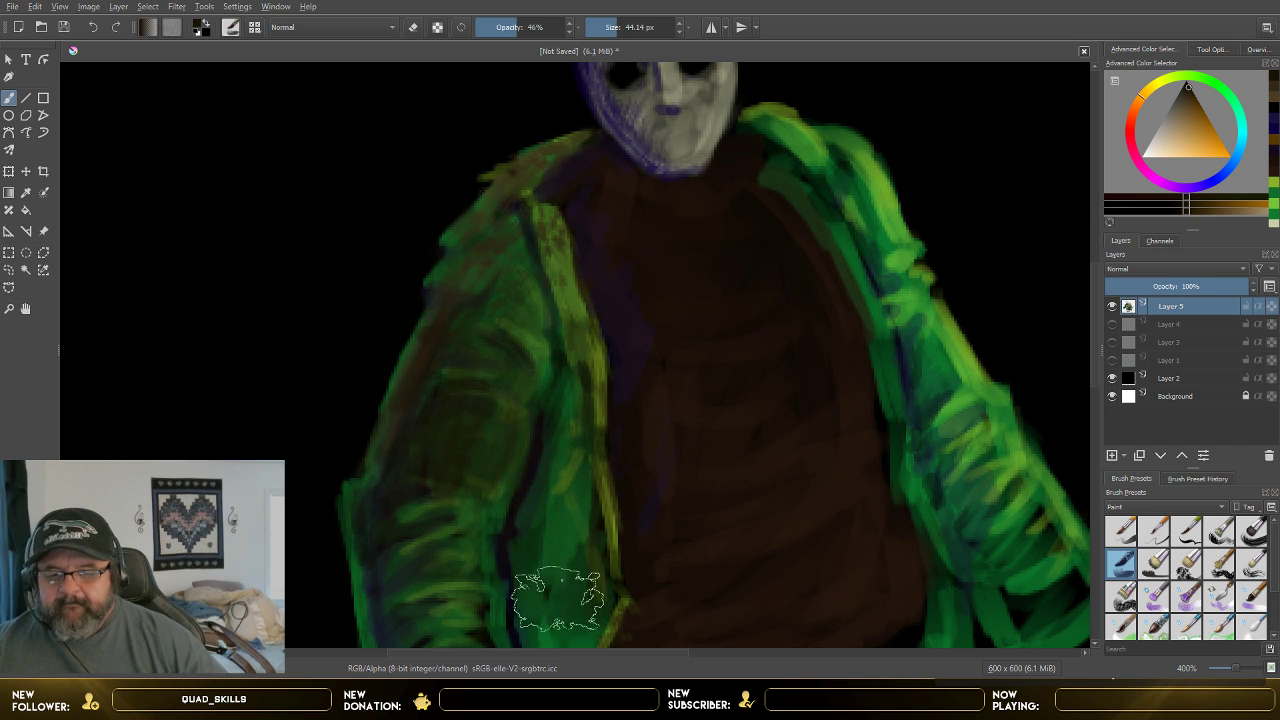
scroll(728, 371, down, 2)
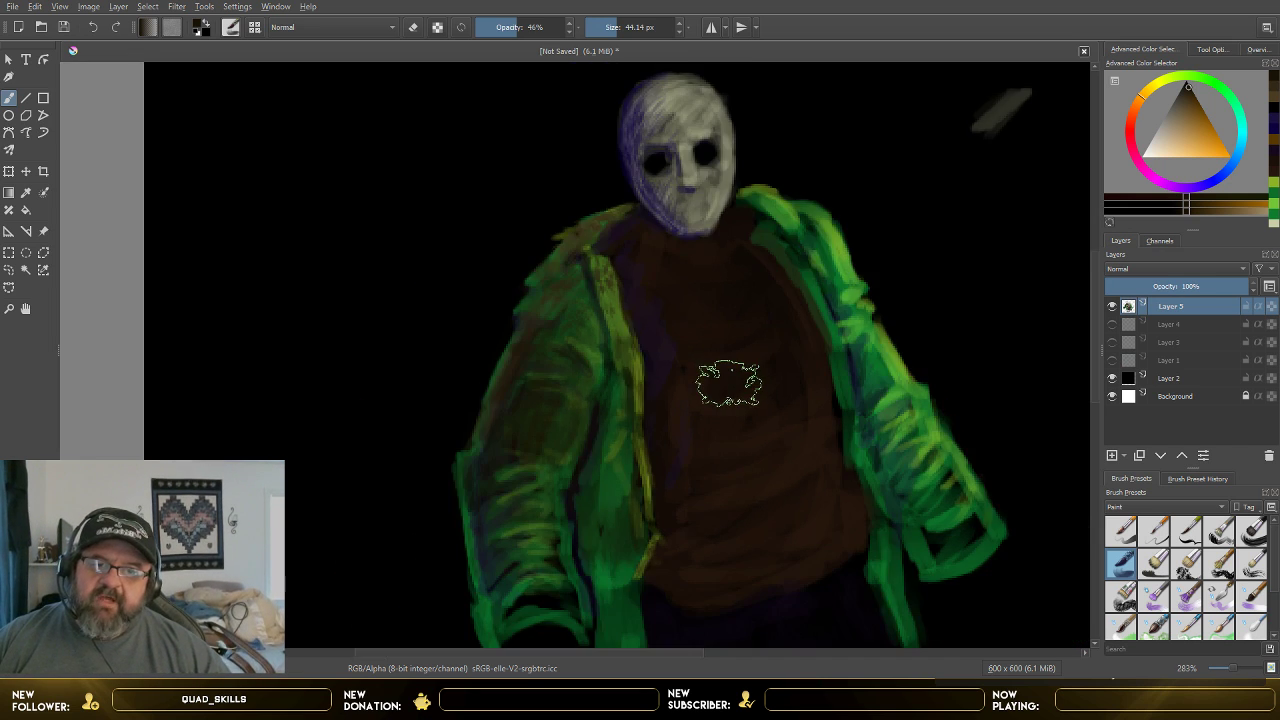
scroll(850, 430, up, 1)
scroll(880, 420, up, 1)
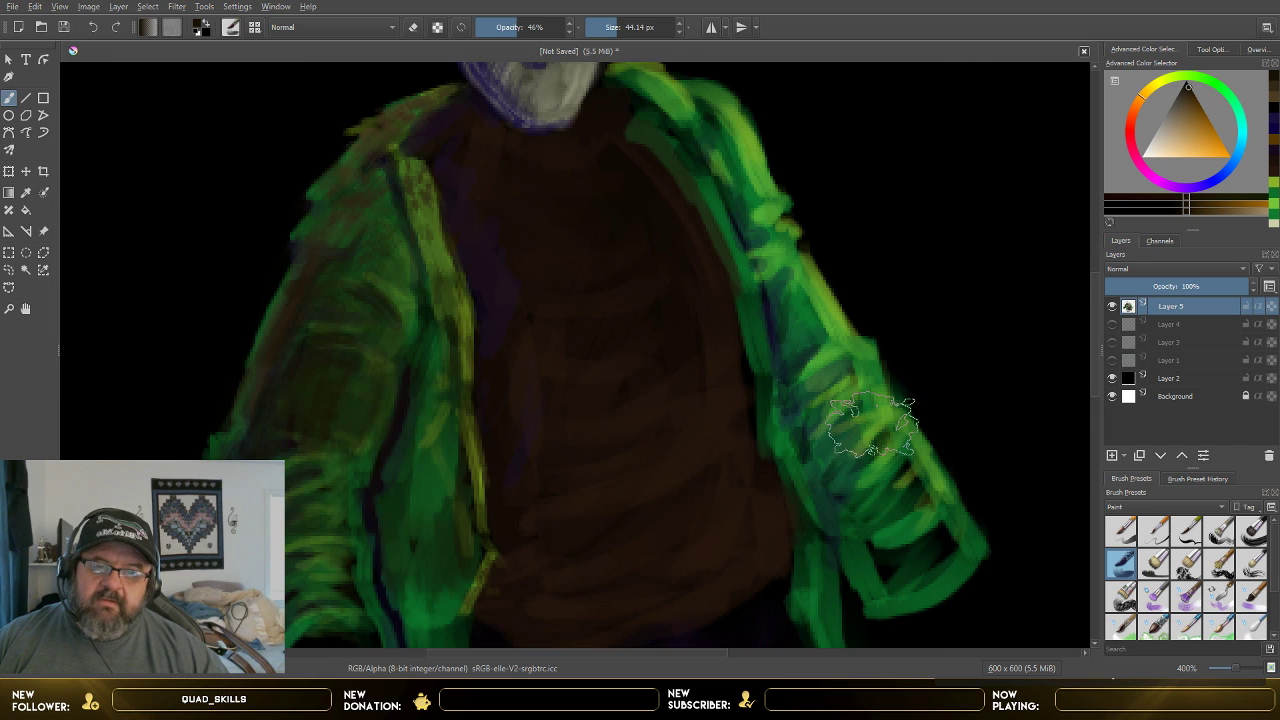
scroll(908, 400, down, 1)
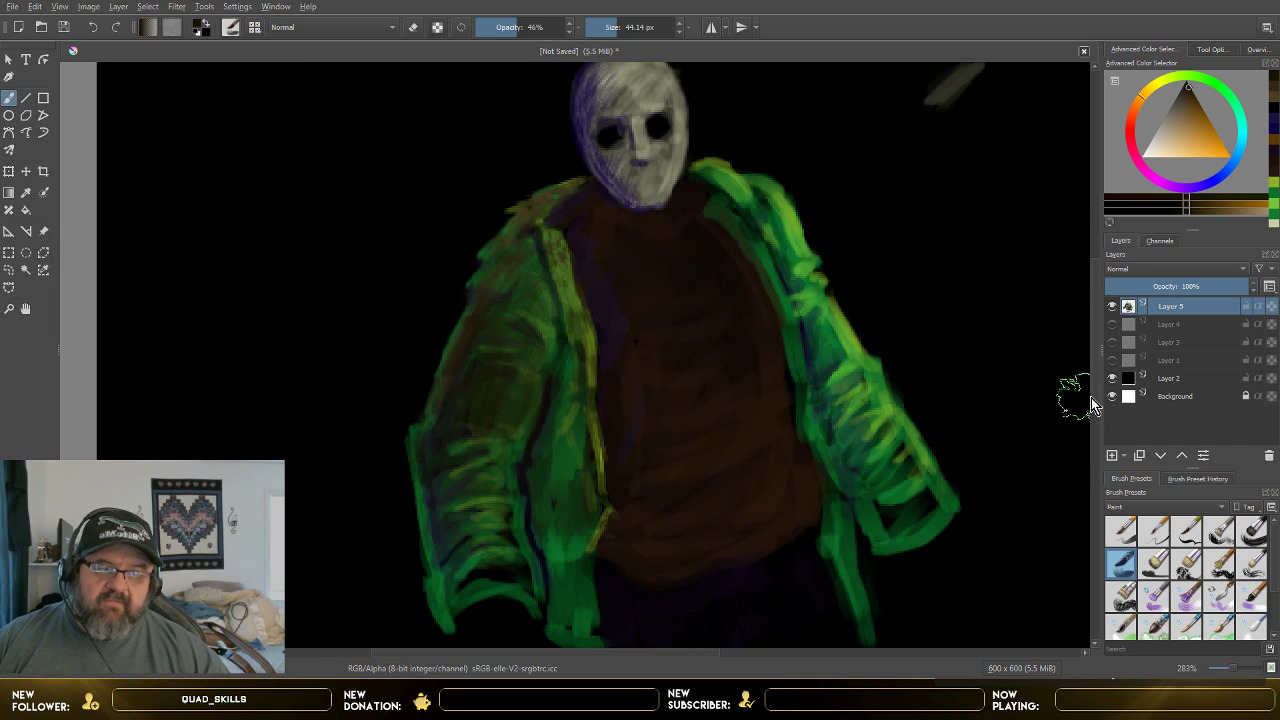
scroll(1091, 397, up, 2)
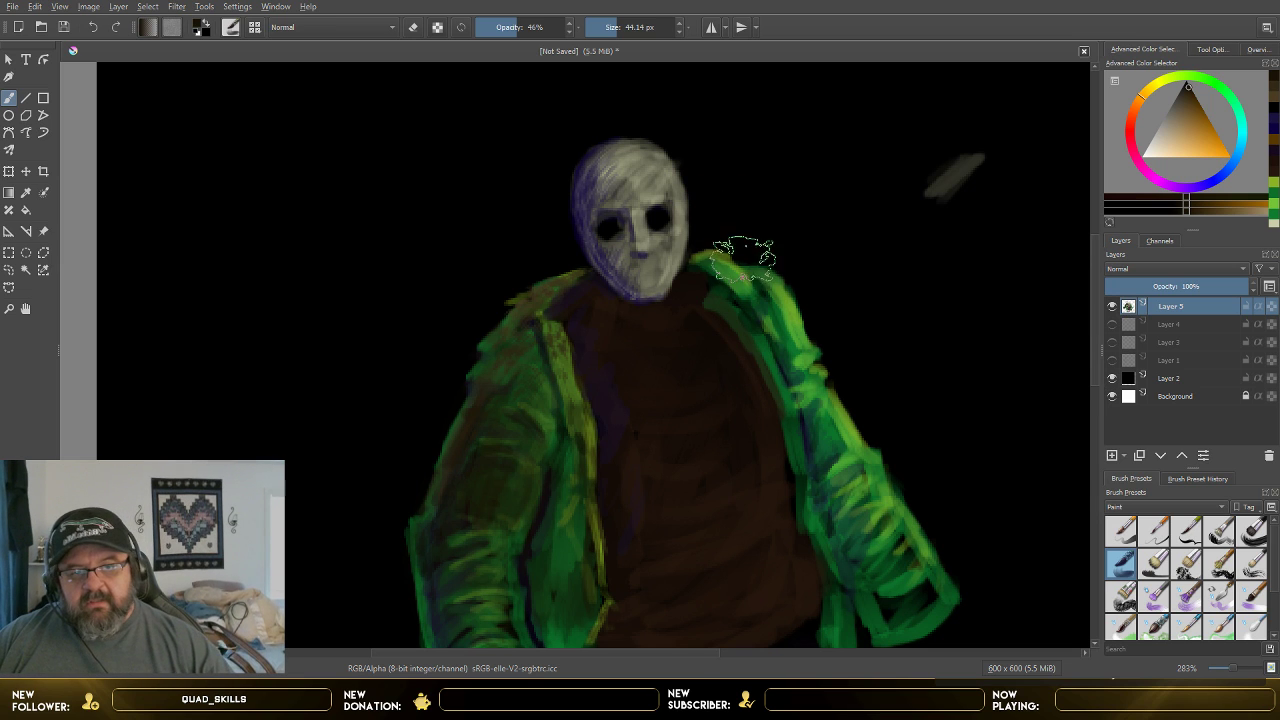
- Glaze dark brown over the jacket's right shoulder, upper sleeve and right front panel
mouse_move(730, 278)
mouse_down()
mouse_move(780, 378)
mouse_move(760, 298)
mouse_move(788, 415)
mouse_move(797, 432)
mouse_move(806, 413)
mouse_move(842, 490)
mouse_move(802, 404)
mouse_move(871, 574)
mouse_move(900, 605)
mouse_move(880, 603)
mouse_move(871, 581)
mouse_move(909, 575)
mouse_move(882, 545)
mouse_move(880, 568)
mouse_move(862, 479)
mouse_move(814, 395)
mouse_move(828, 447)
mouse_move(774, 309)
mouse_move(852, 566)
mouse_move(834, 471)
mouse_move(858, 536)
mouse_move(898, 558)
mouse_move(830, 490)
mouse_up()
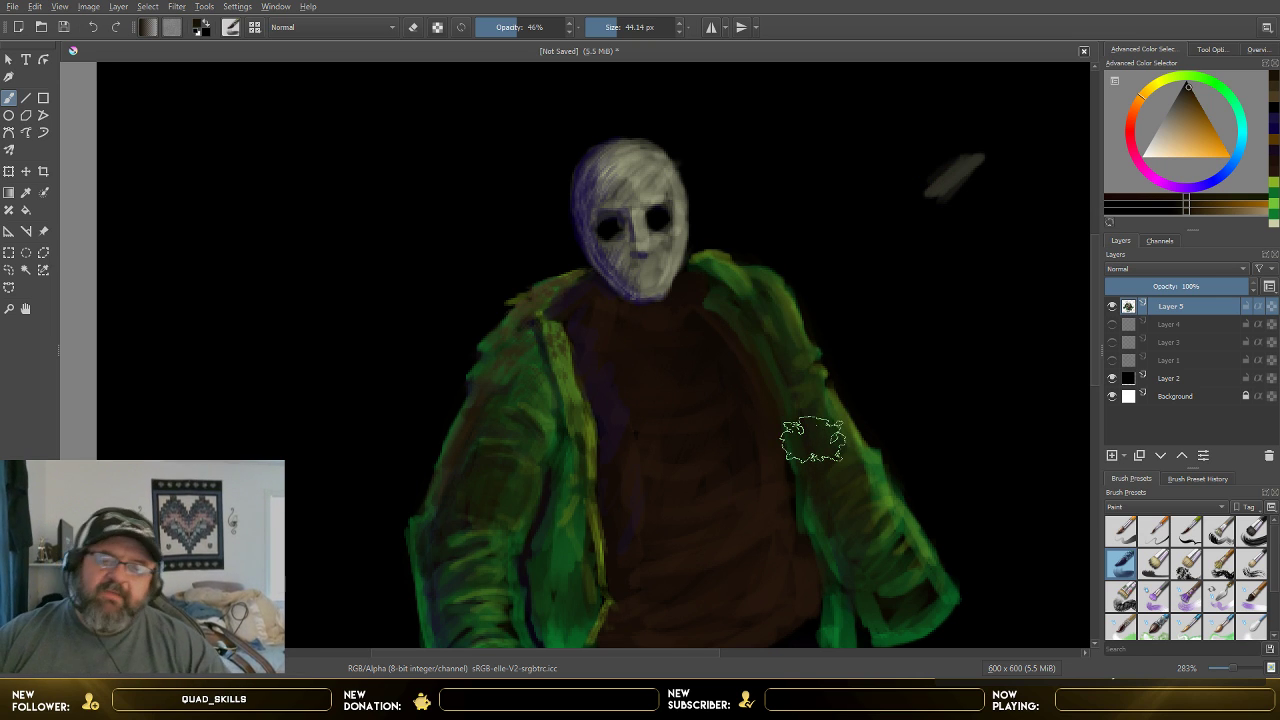
scroll(845, 229, down, 1)
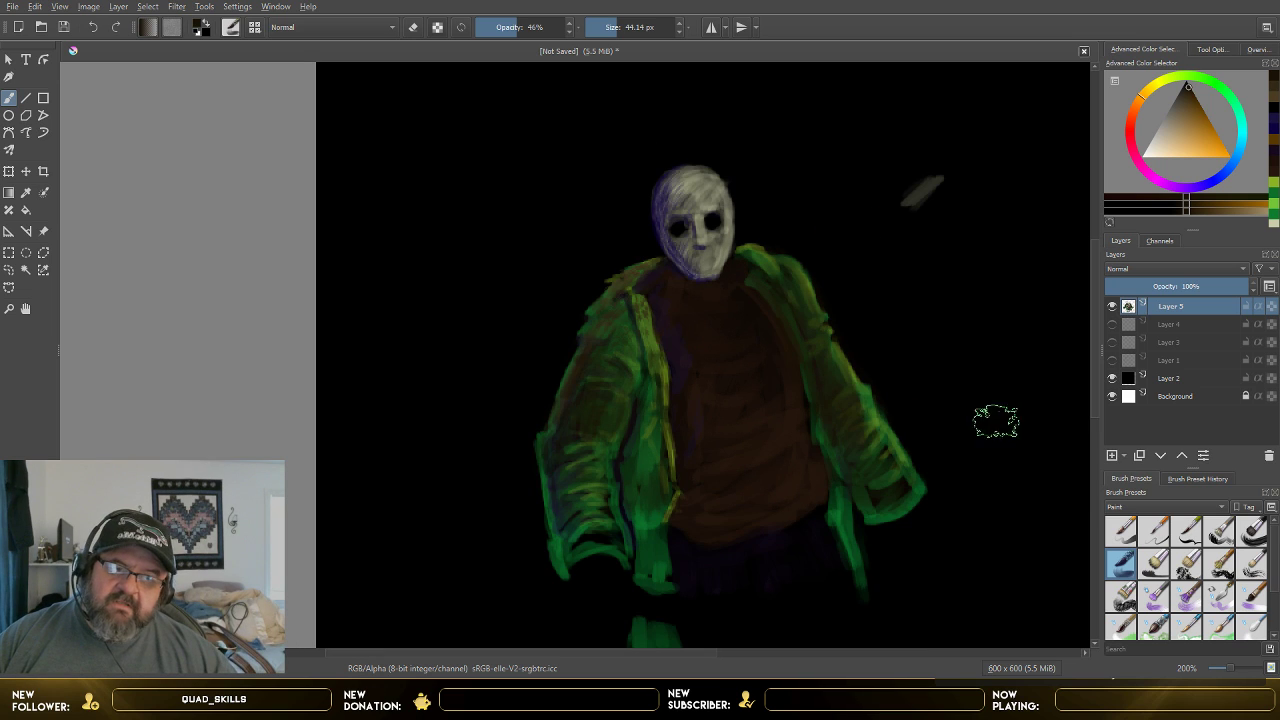
drag(1098, 402, 1093, 404)
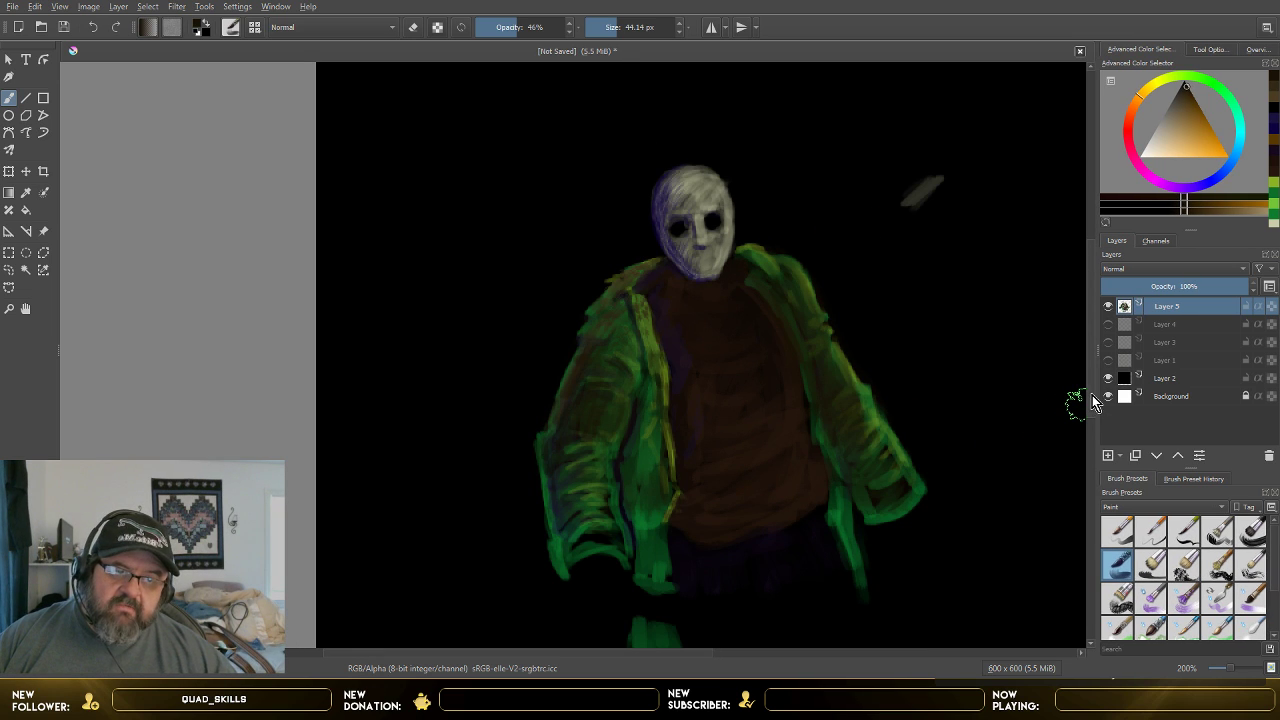
- Show the line art on Layer 3 over the painted figure, keeping Layer 4 hidden
scroll(1092, 395, down, 1)
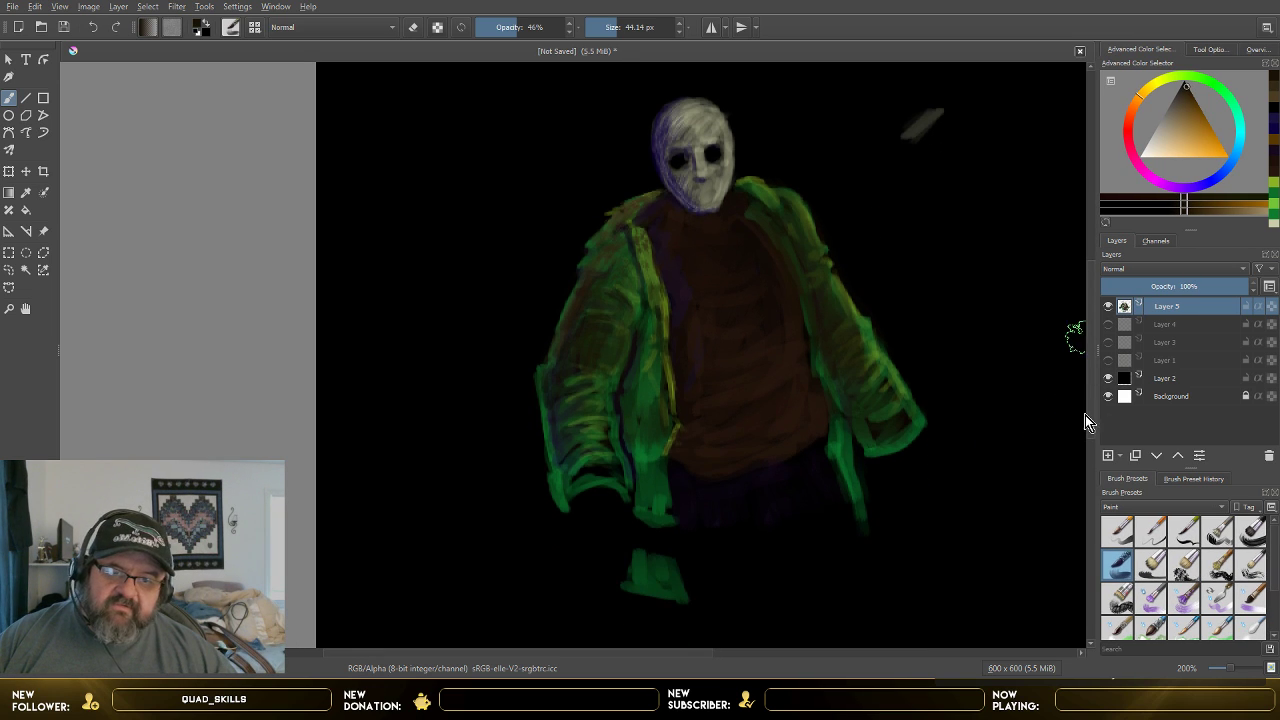
click(1112, 325)
click(1109, 343)
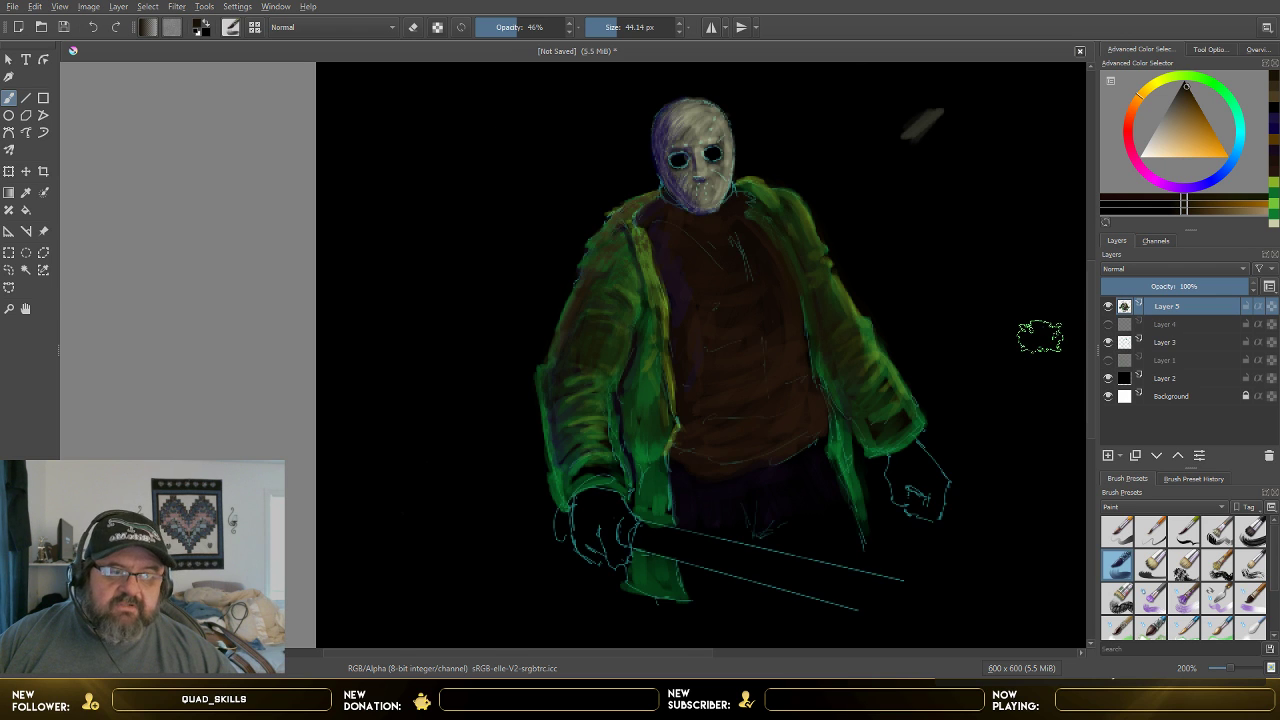
scroll(1040, 337, up, 1)
scroll(1063, 329, up, 2)
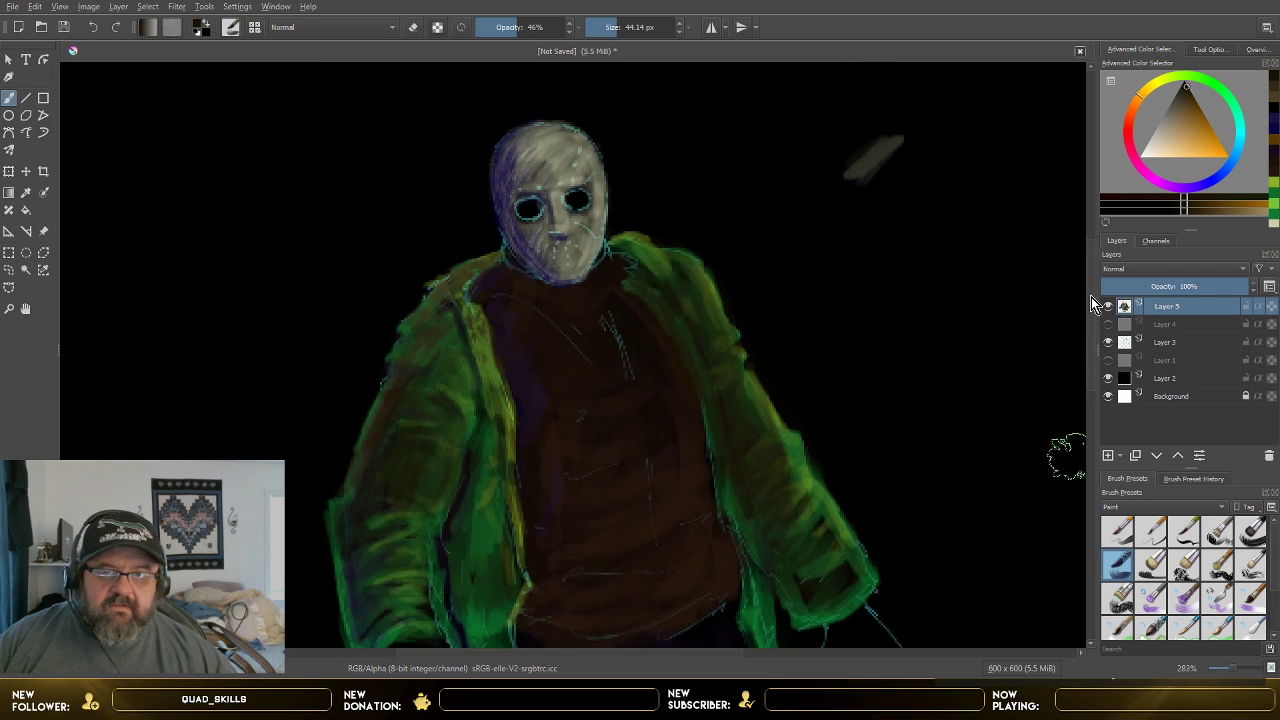
scroll(1091, 297, up, 1)
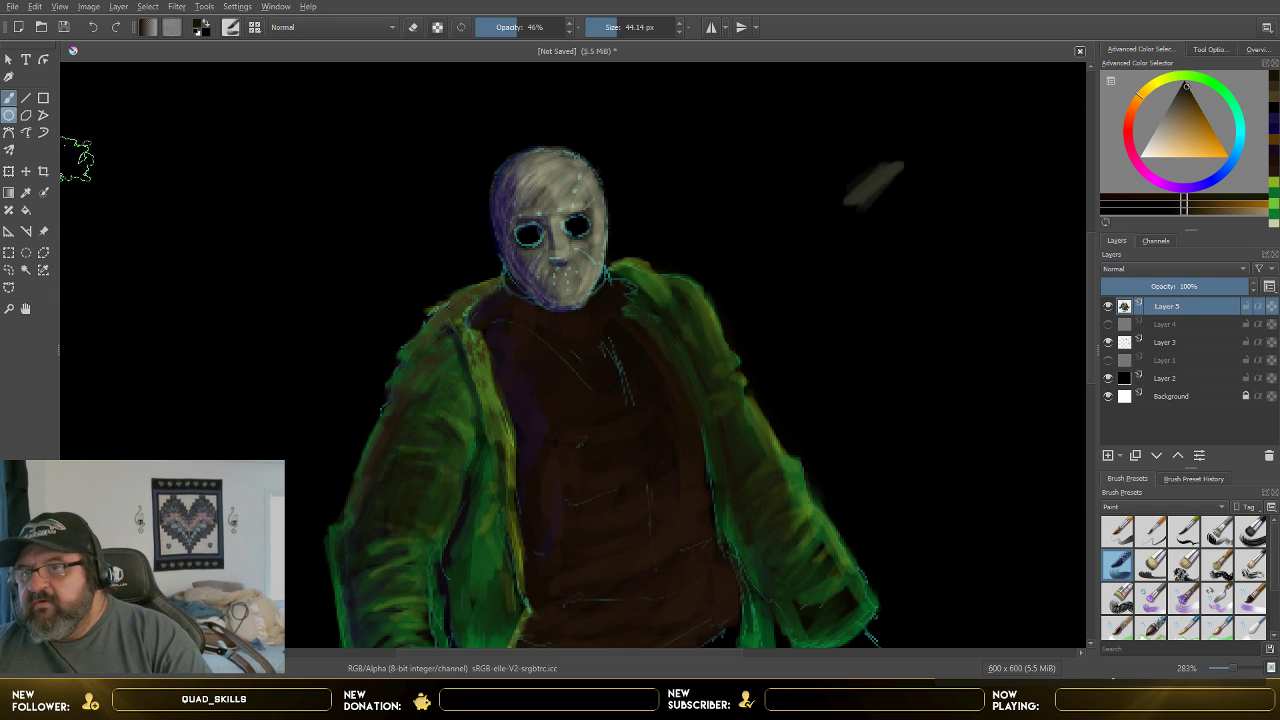
- Sample yellow-green from the jacket's left front edge and paint it along the right collar with a 4.53 px brush
click(26, 192)
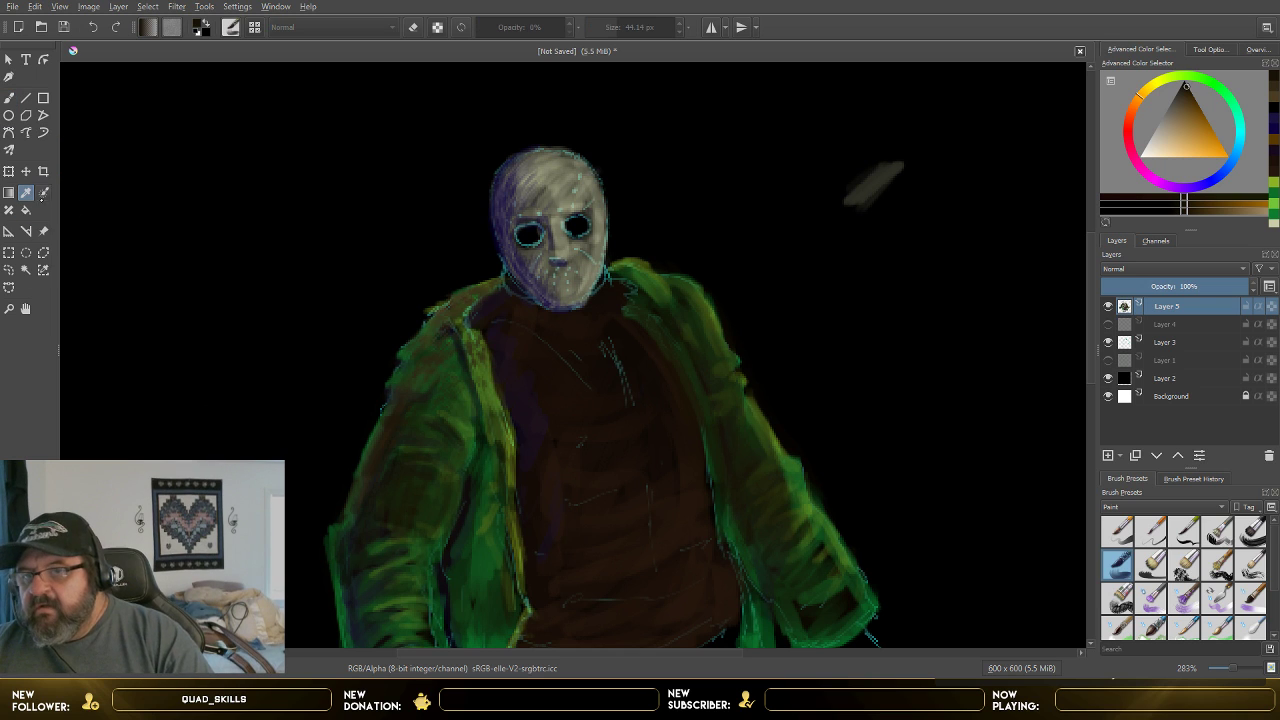
click(490, 363)
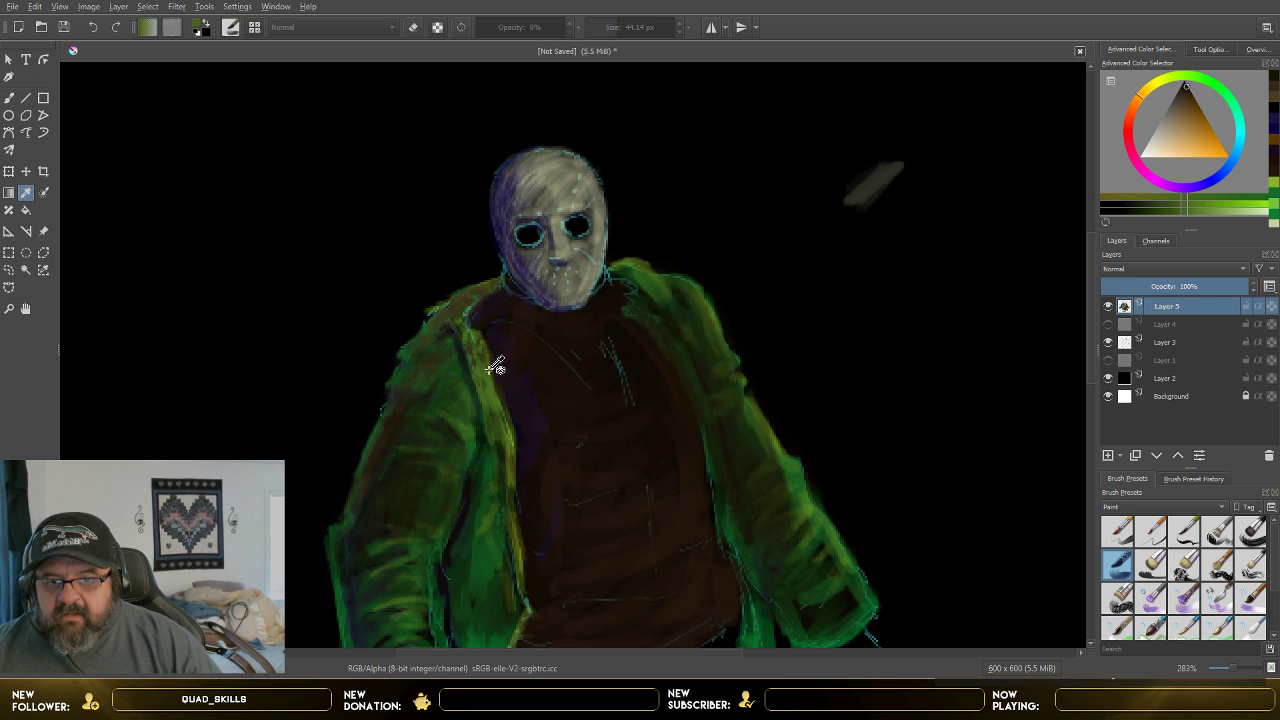
click(9, 98)
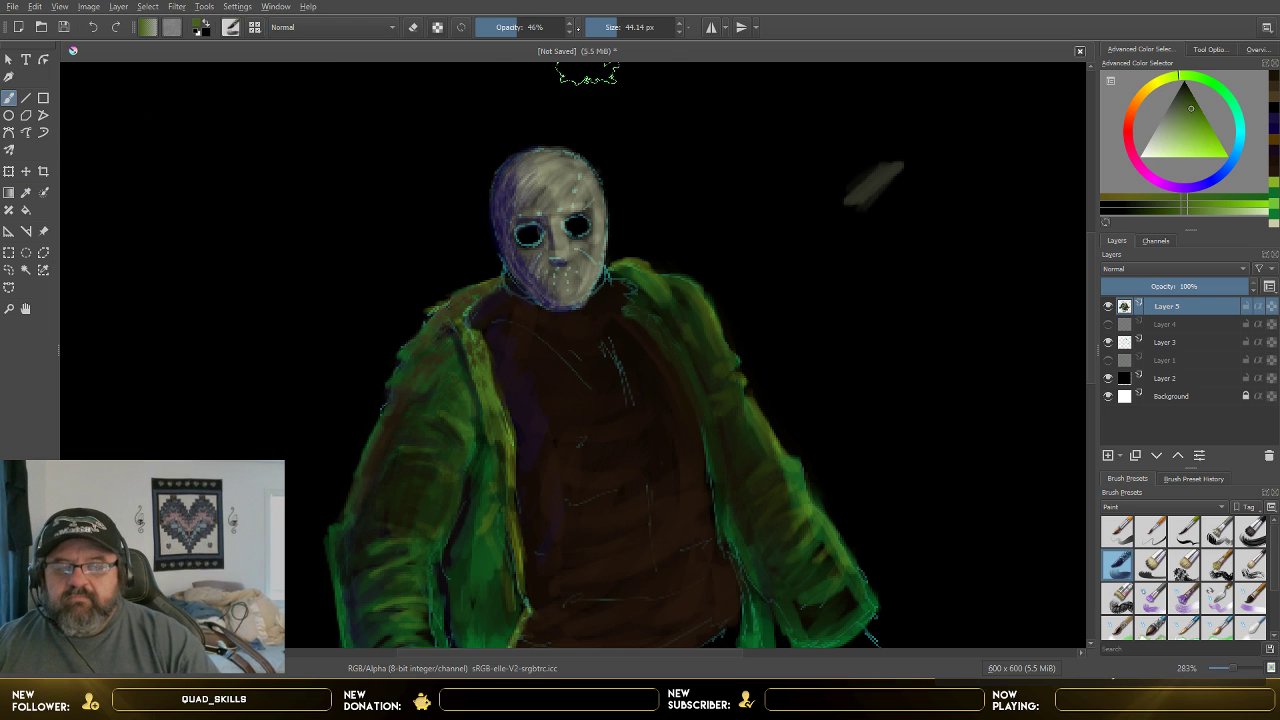
drag(614, 27, 603, 29)
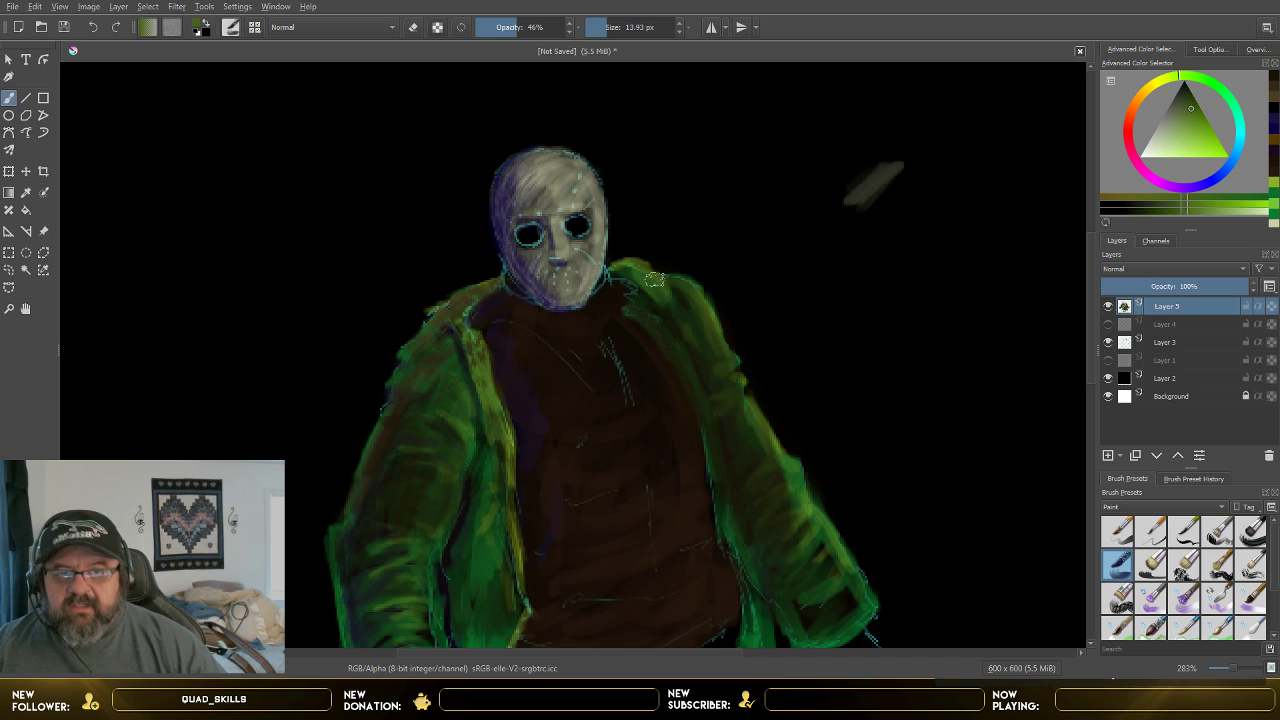
click(597, 27)
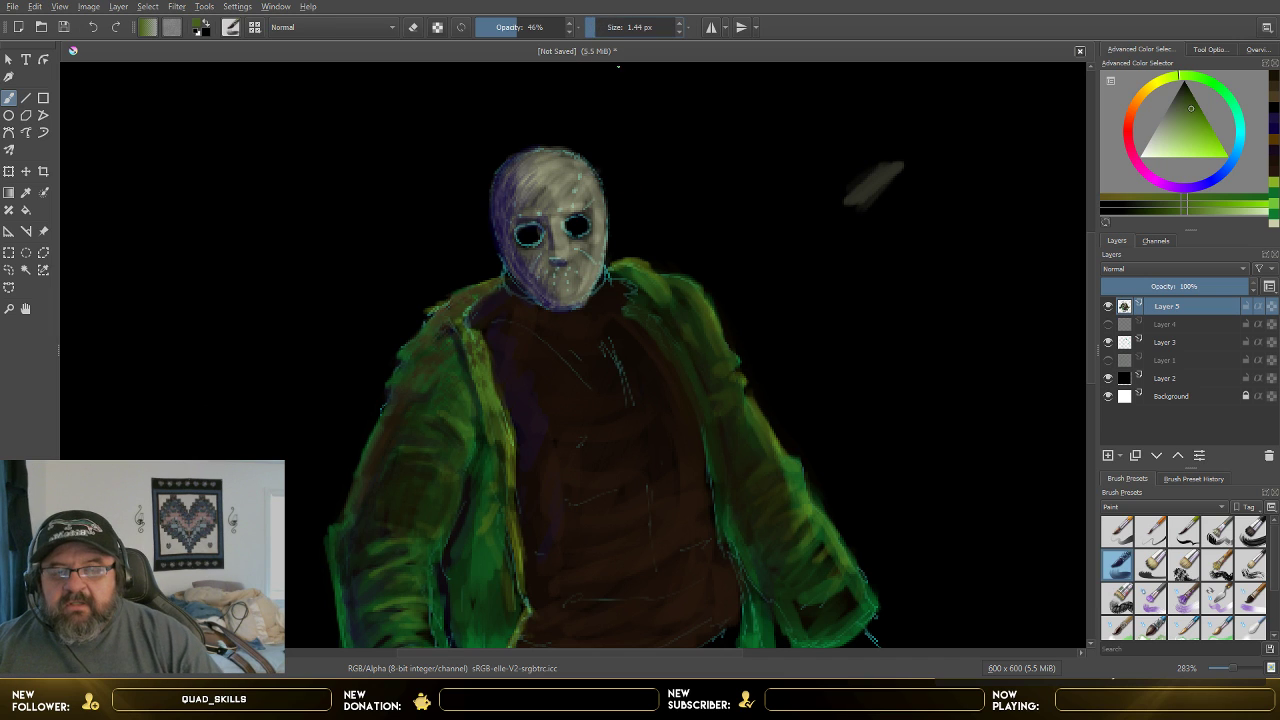
click(600, 28)
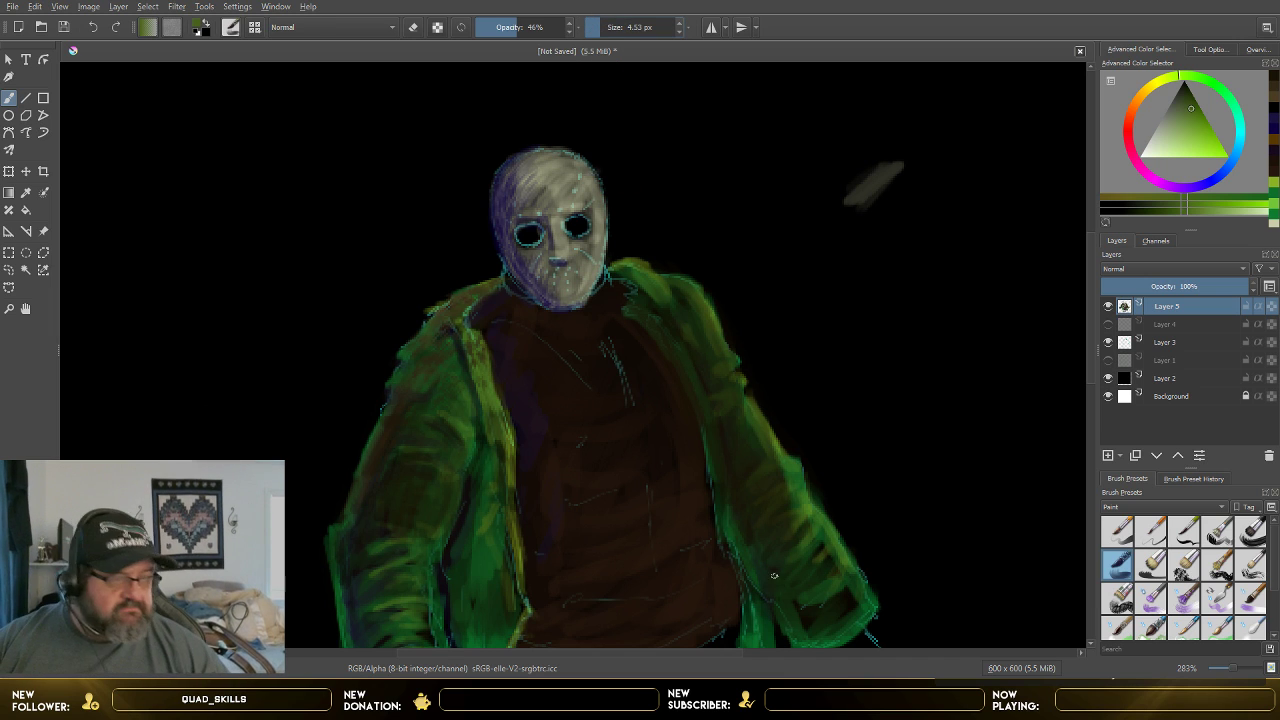
scroll(826, 459, up, 1)
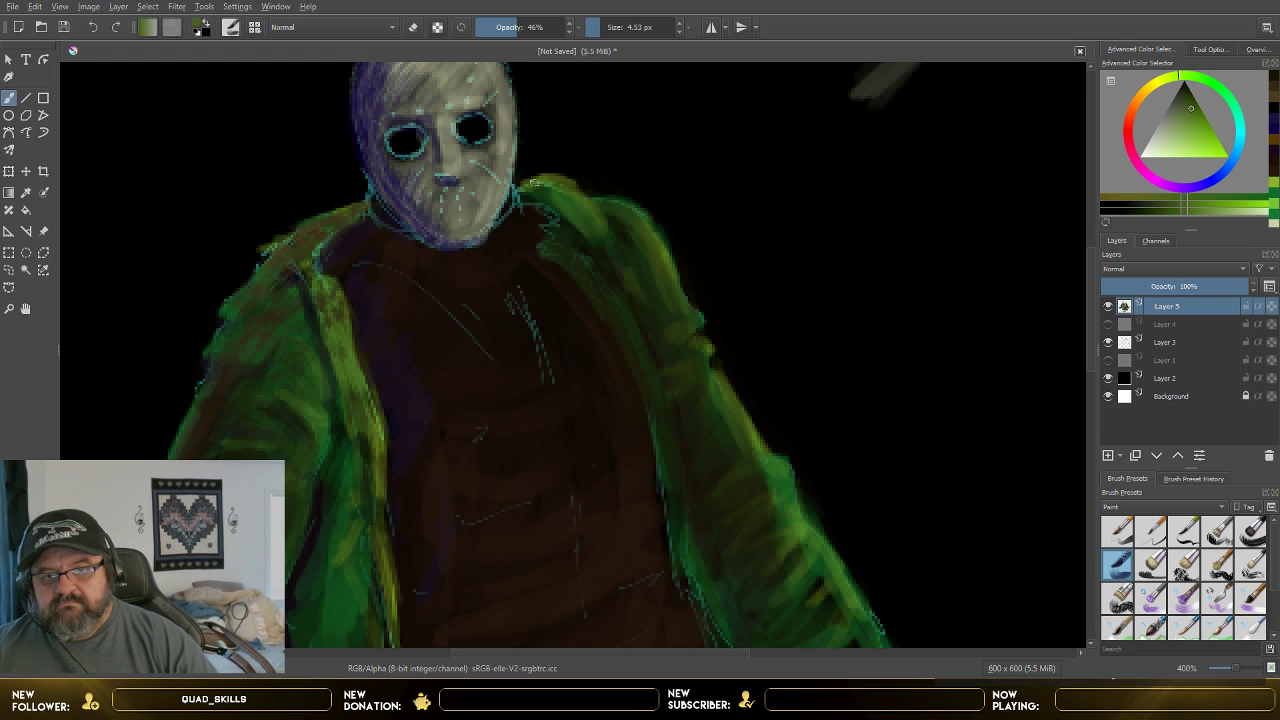
click(534, 182)
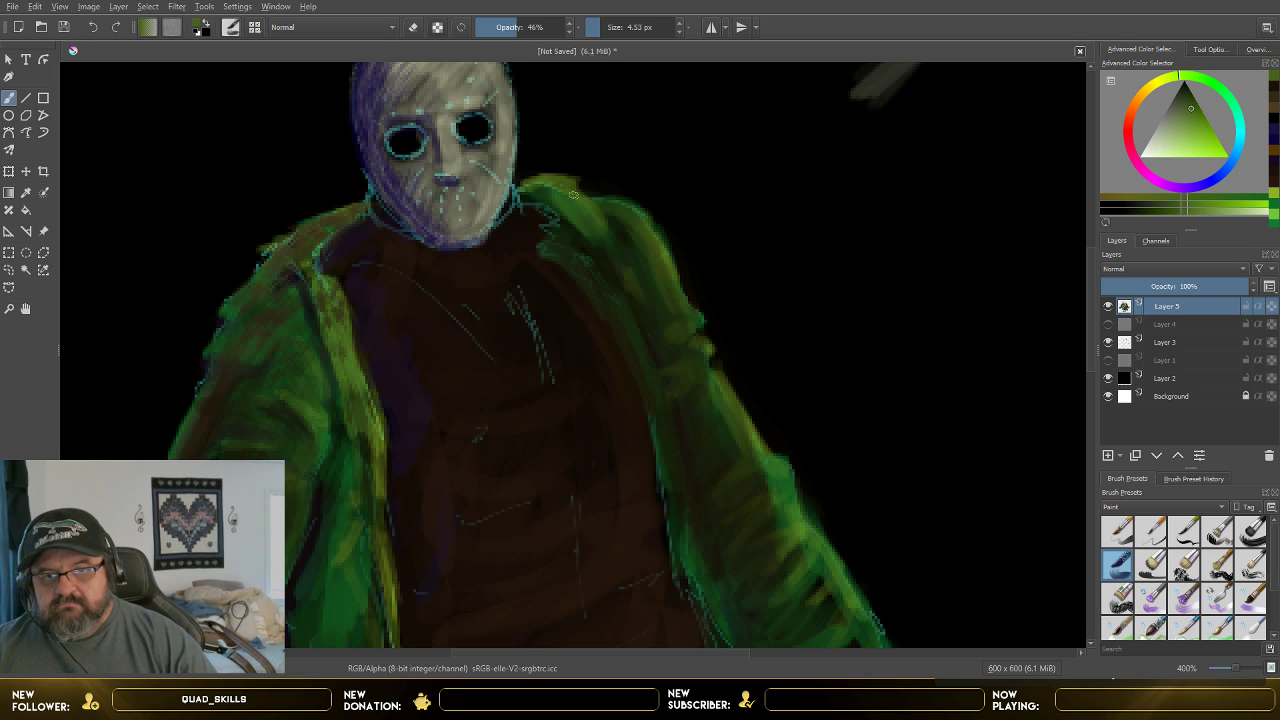
drag(590, 216, 603, 253)
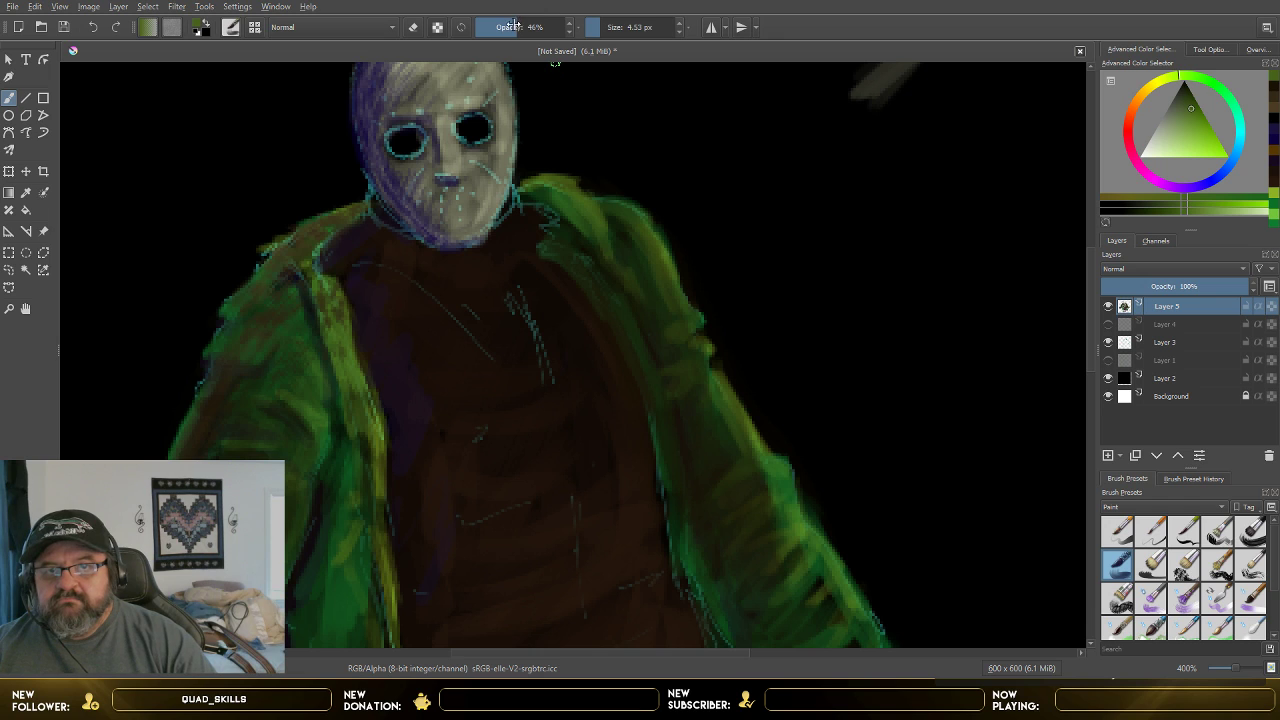
- Set the brush size to 11.48 px and the opacity to 42%
click(605, 24)
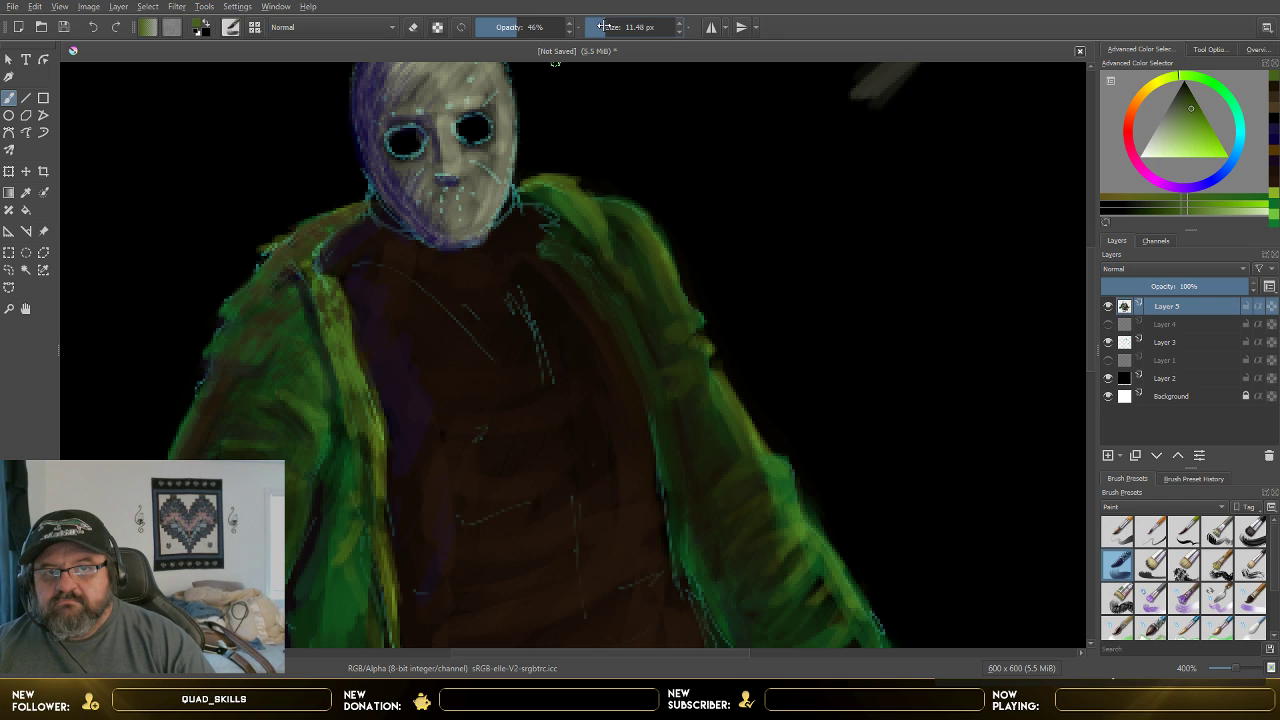
double_click(601, 27)
drag(531, 28, 511, 27)
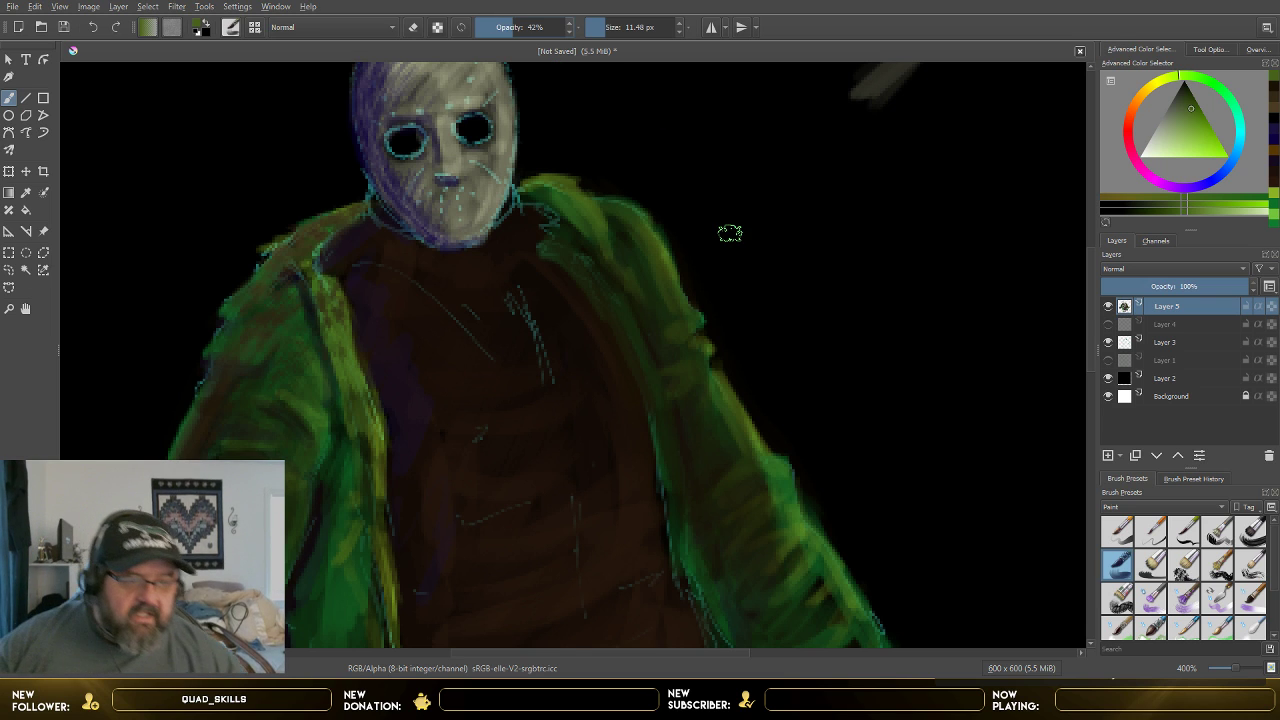
- Select the third brush preset of the Paint set at 100% opacity and set its size to 1.75 px
click(1185, 538)
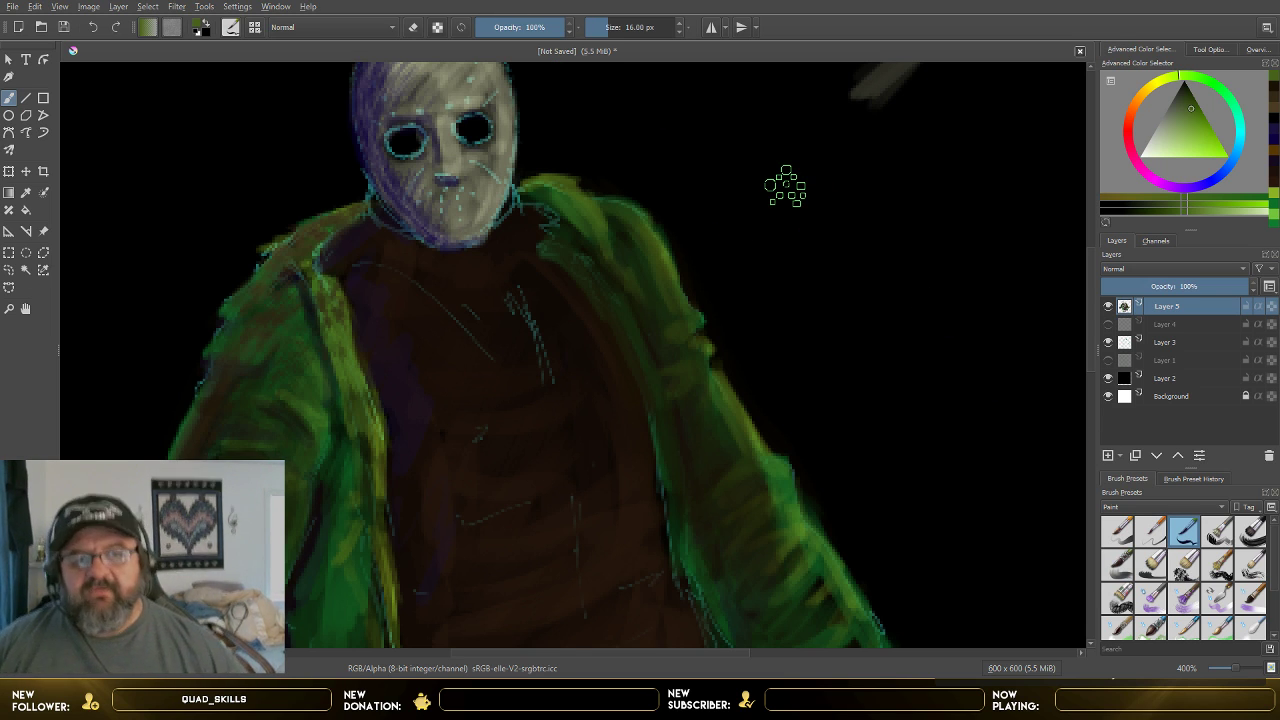
drag(607, 33, 597, 31)
click(595, 28)
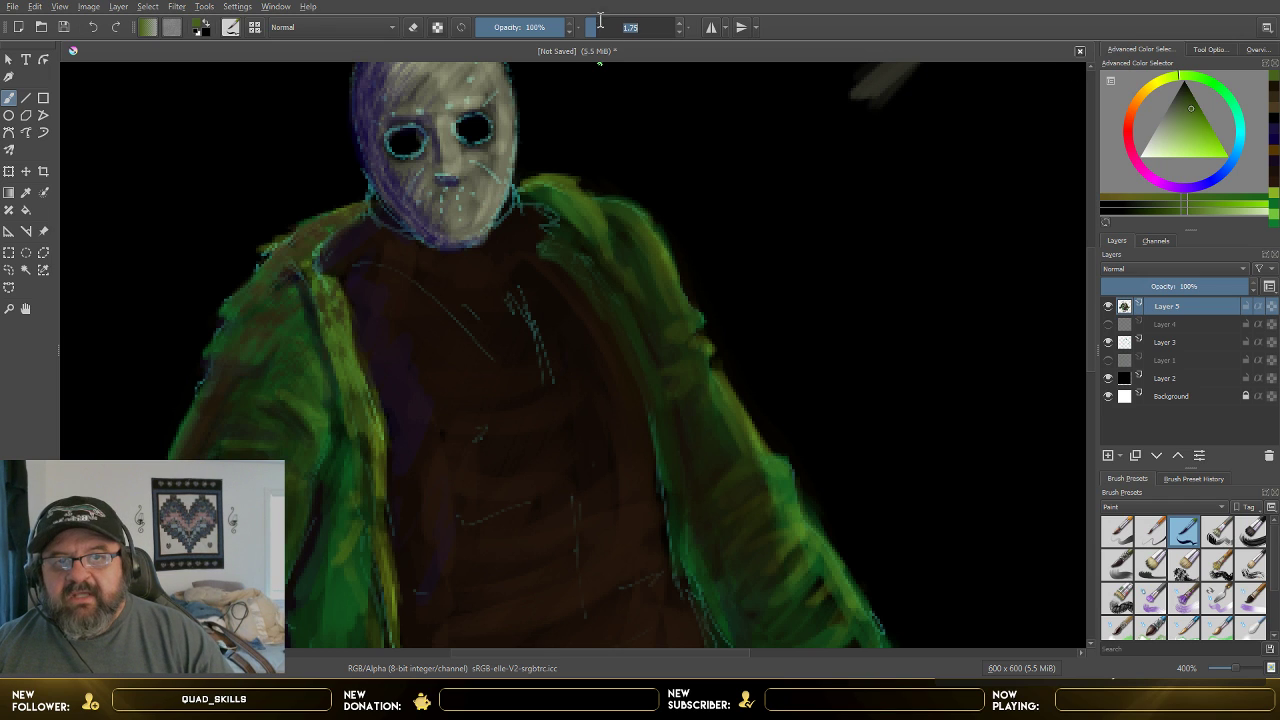
key(Return)
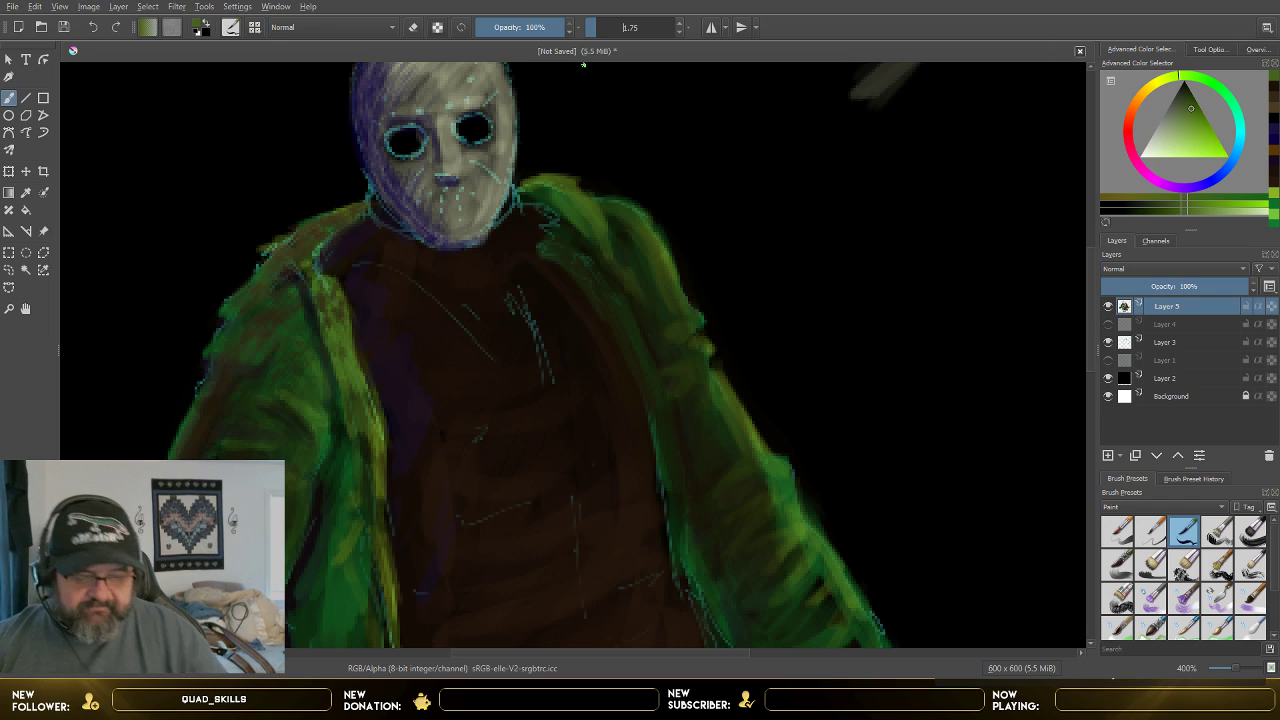
key(Return)
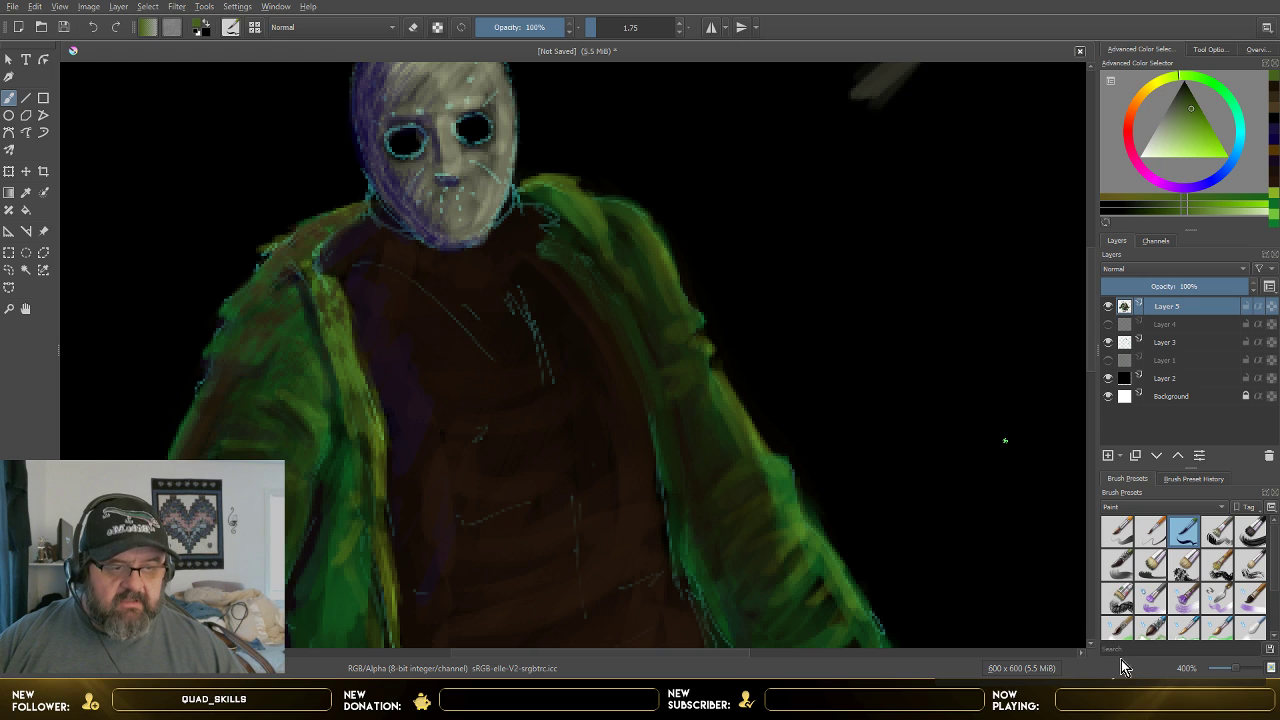
key(Return)
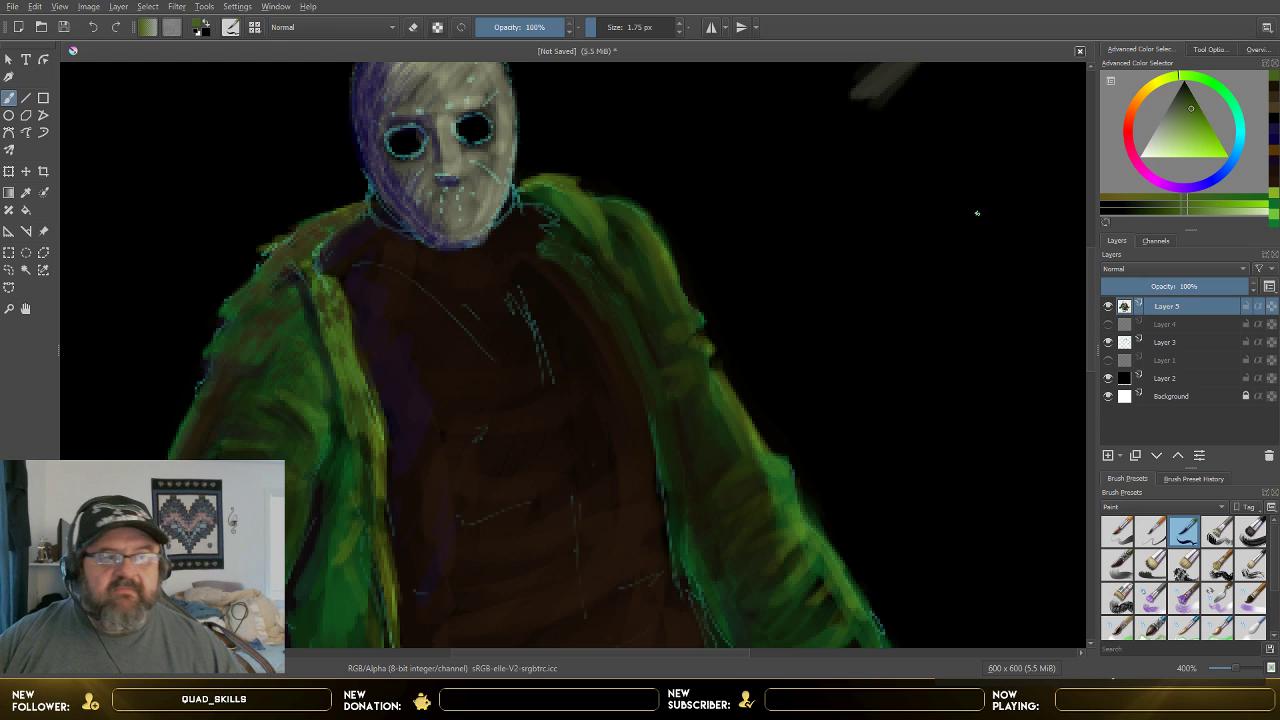
- Sample green from the jacket's right shoulder and set the brush size to 3.41 px
click(1165, 84)
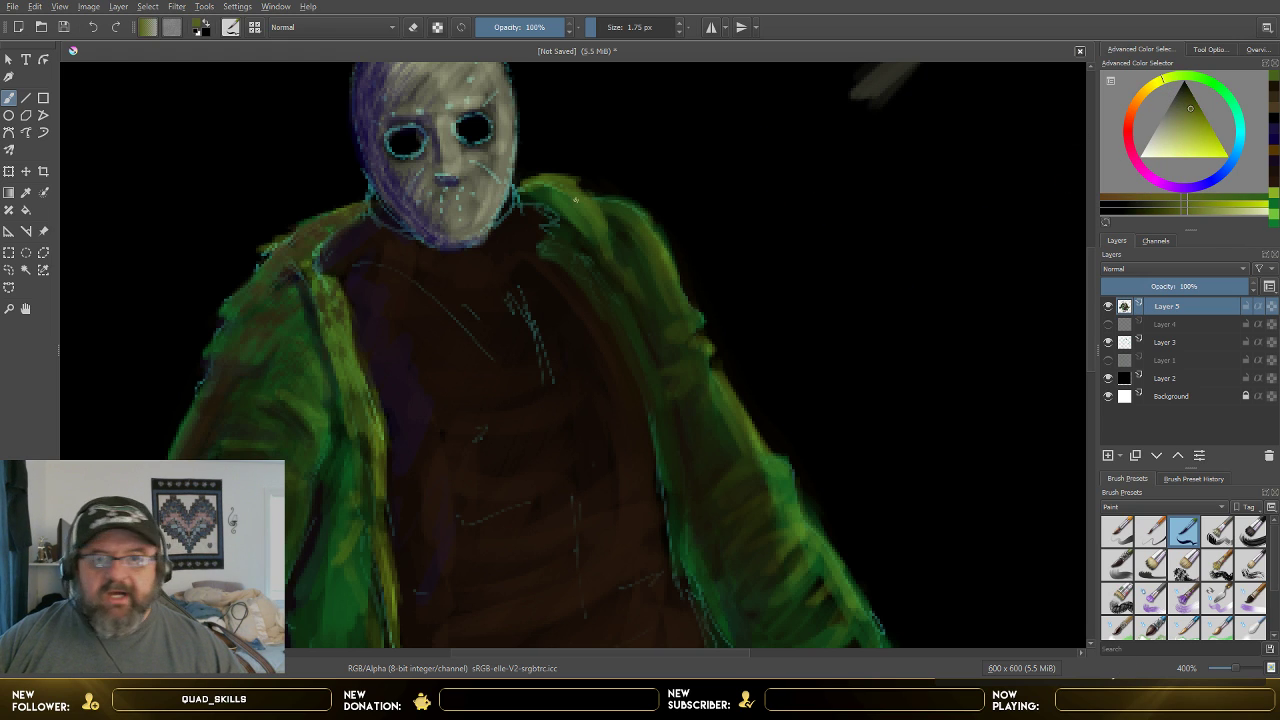
click(26, 192)
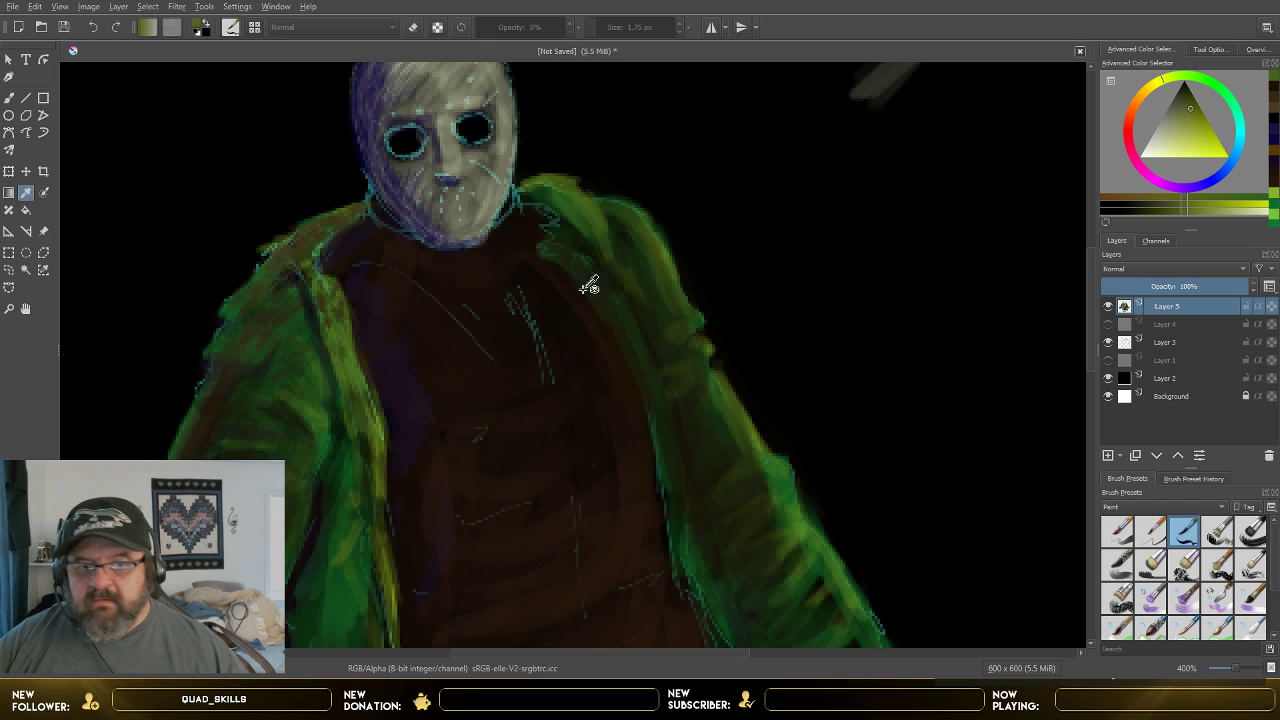
click(676, 252)
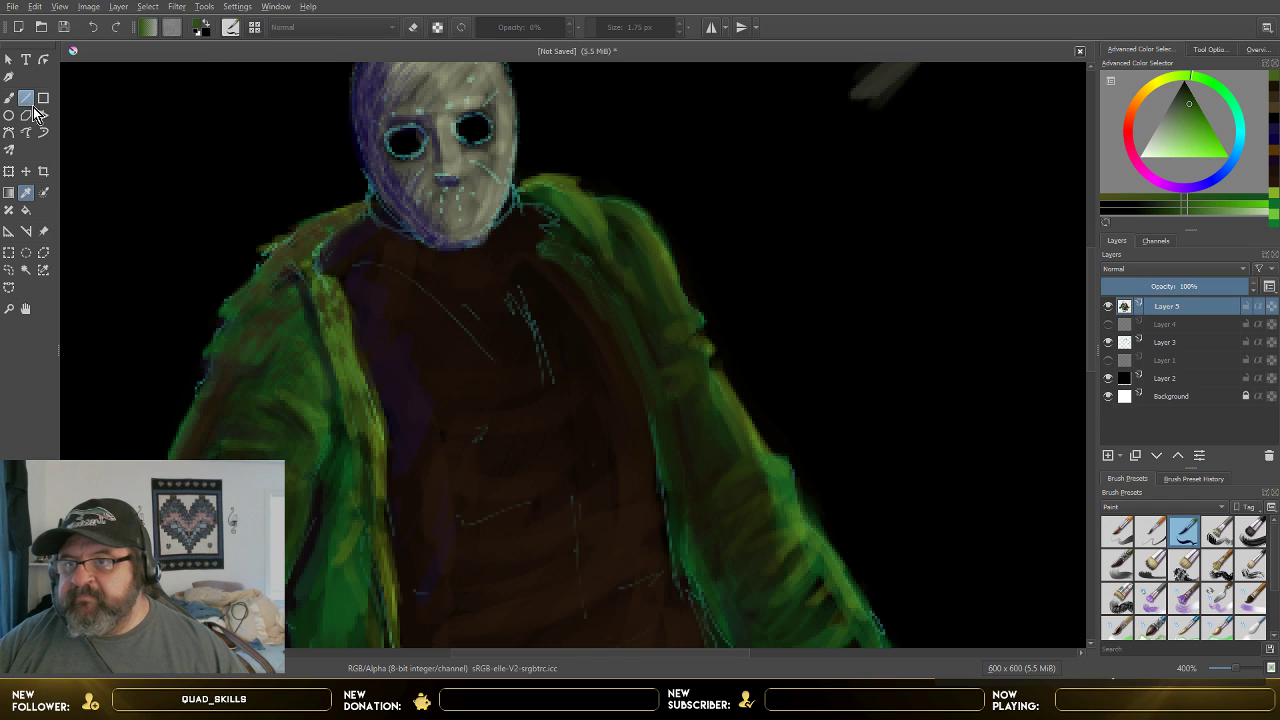
click(11, 99)
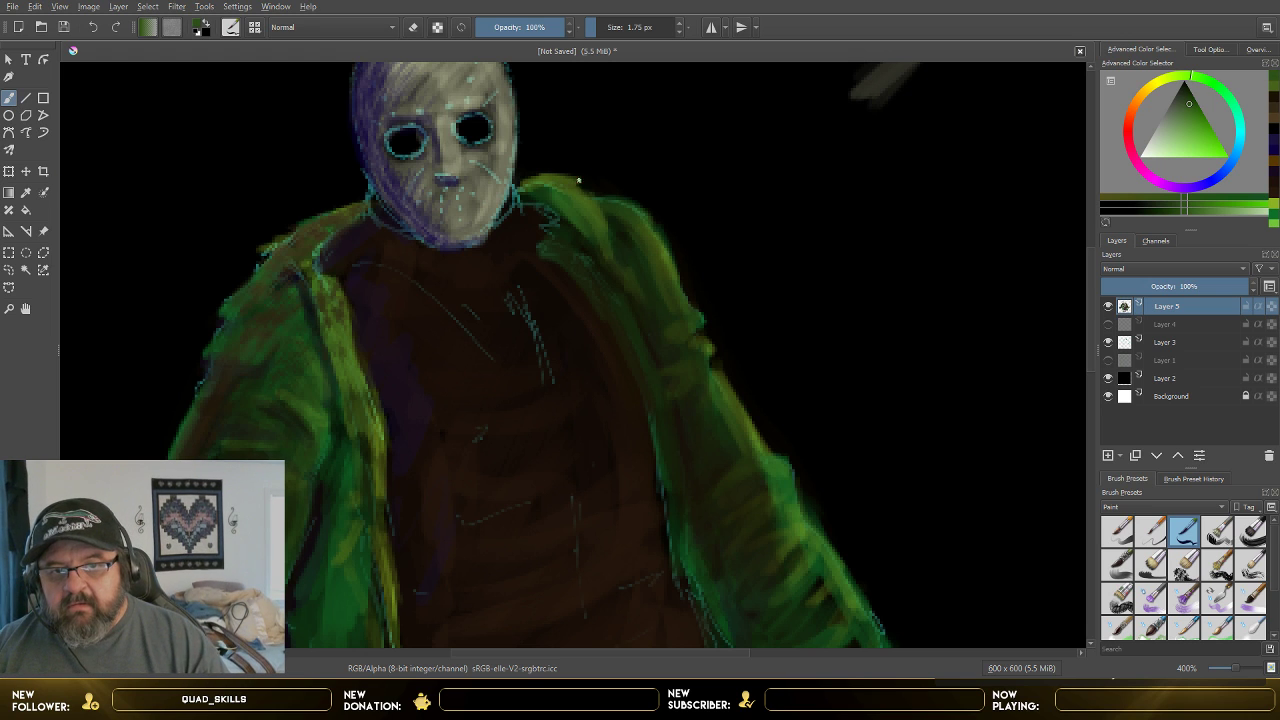
click(600, 29)
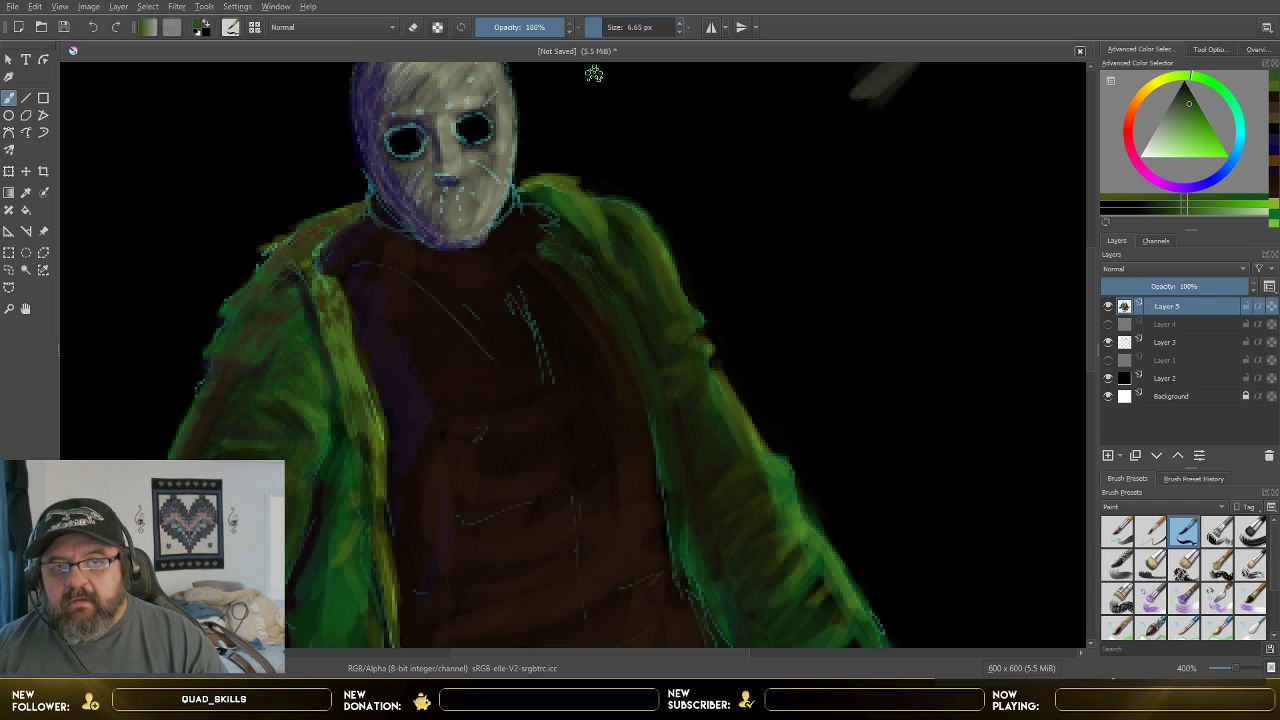
click(594, 29)
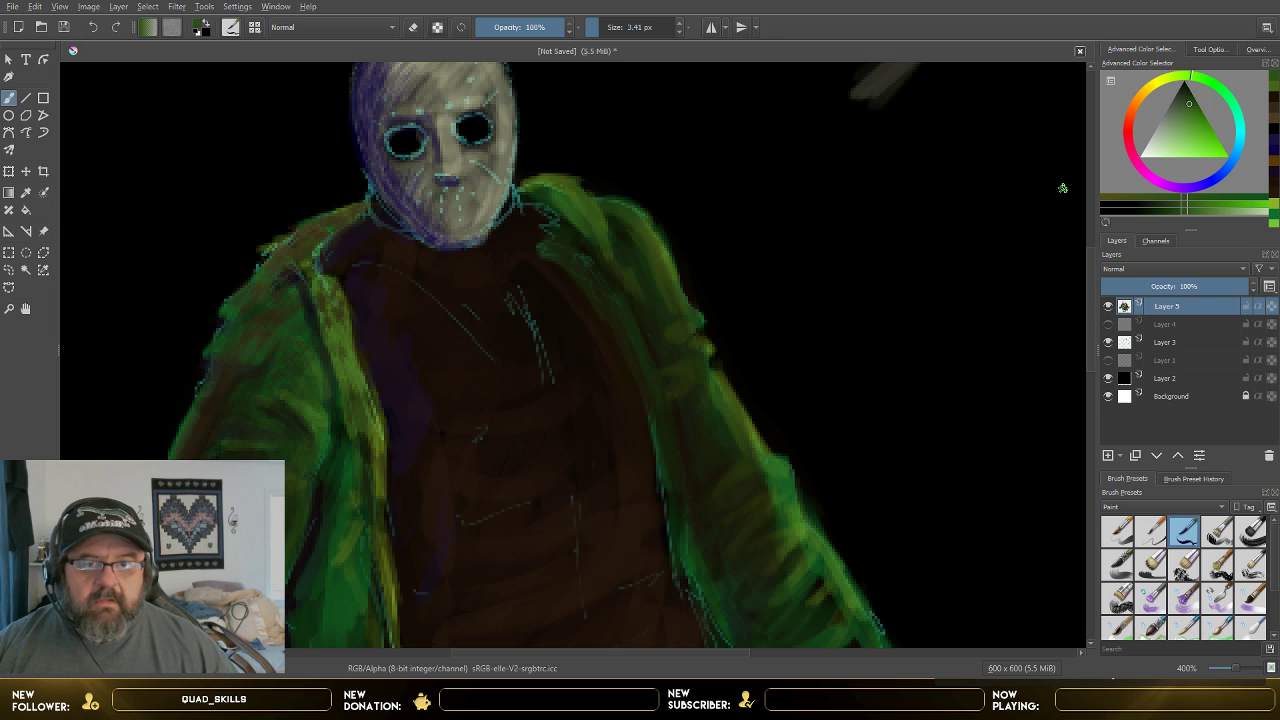
- Shift the paint colour to a bright olive yellow and paint thin highlights along the right collar, shoulder fold and front edge
click(1201, 120)
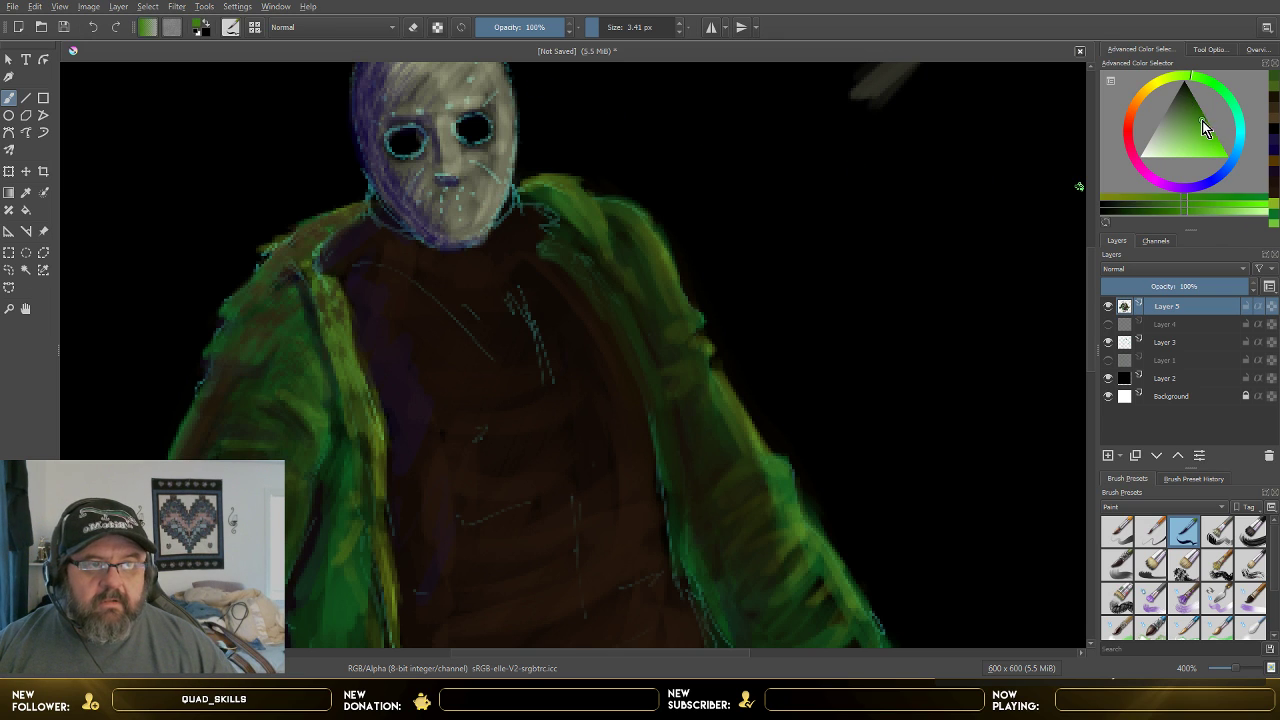
drag(1178, 79, 1174, 80)
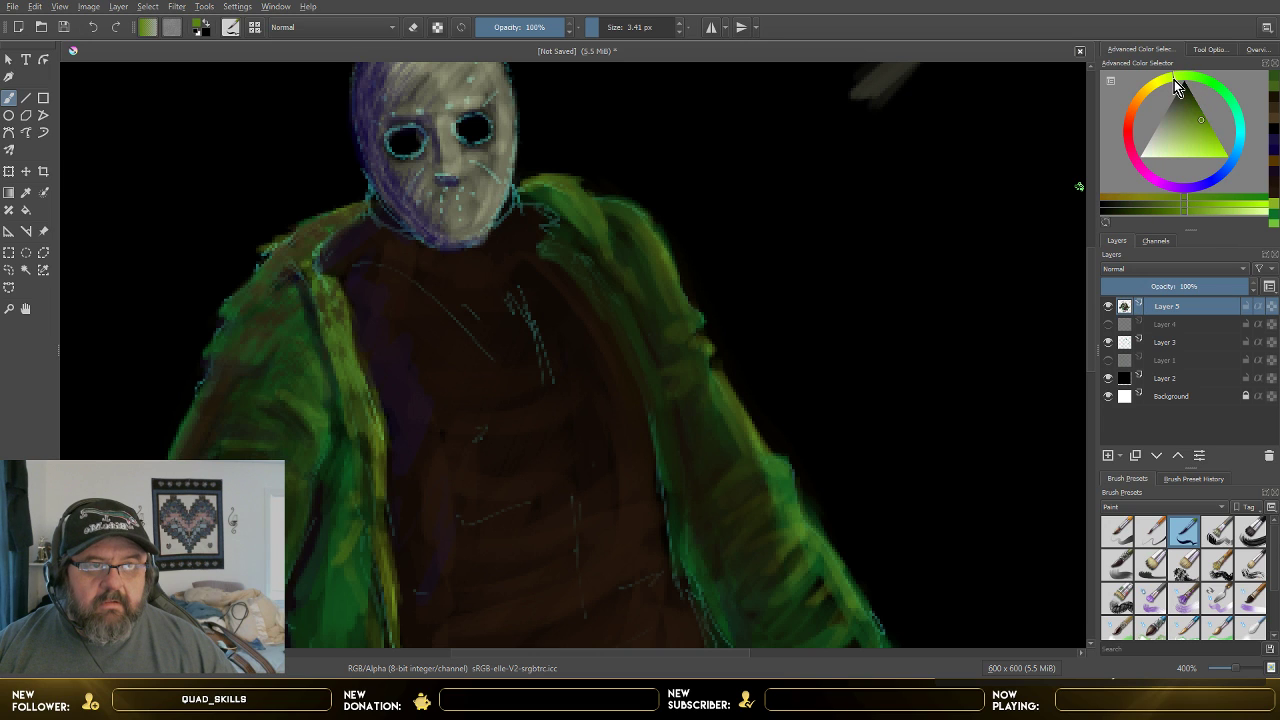
click(1203, 128)
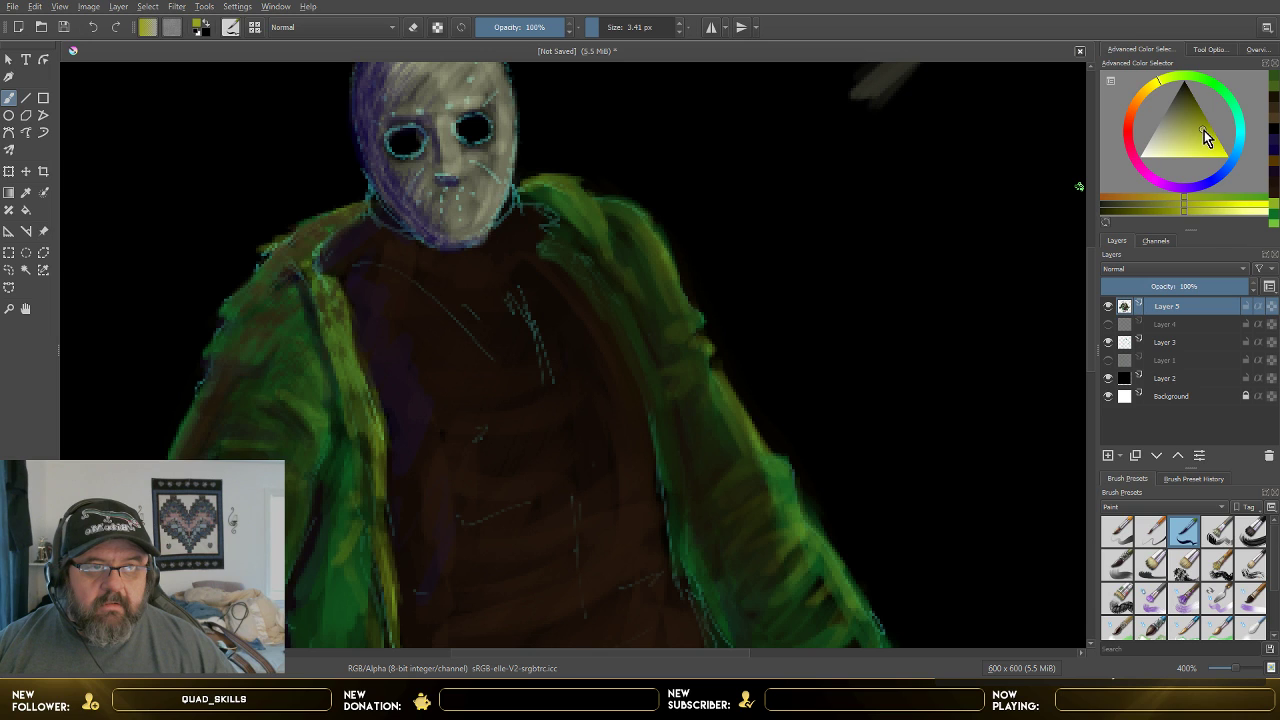
click(1204, 132)
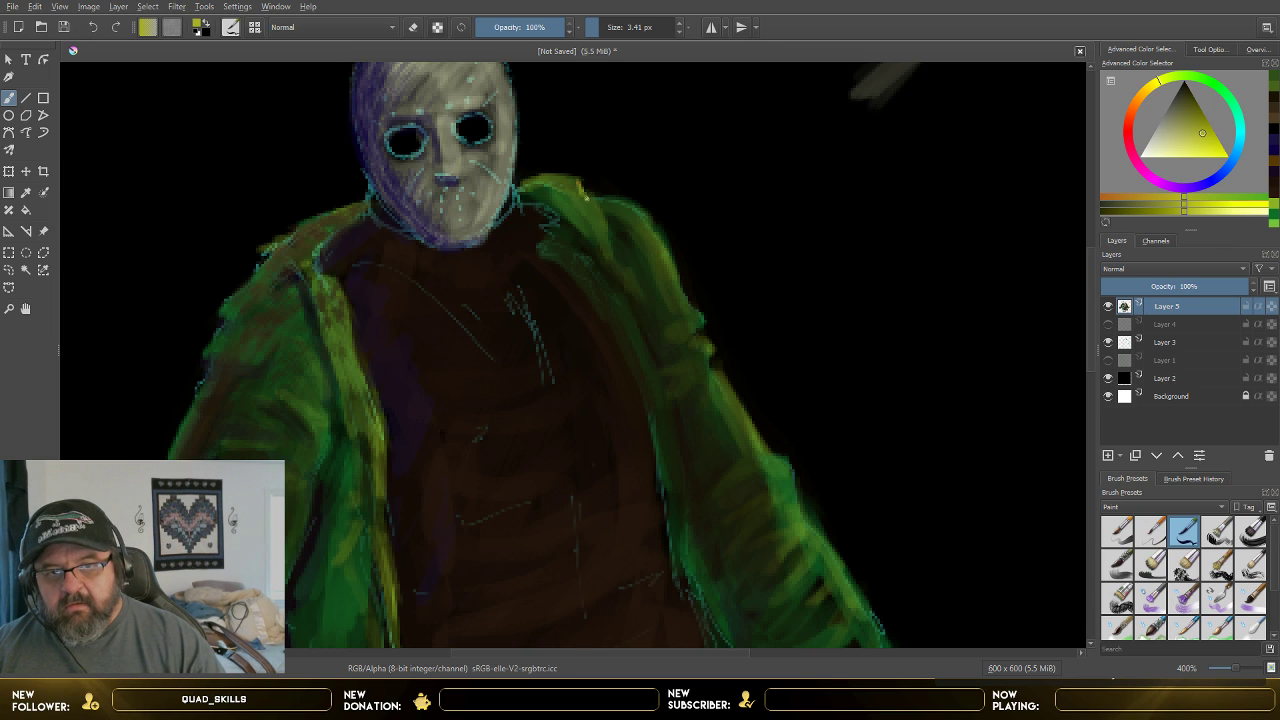
drag(586, 197, 596, 206)
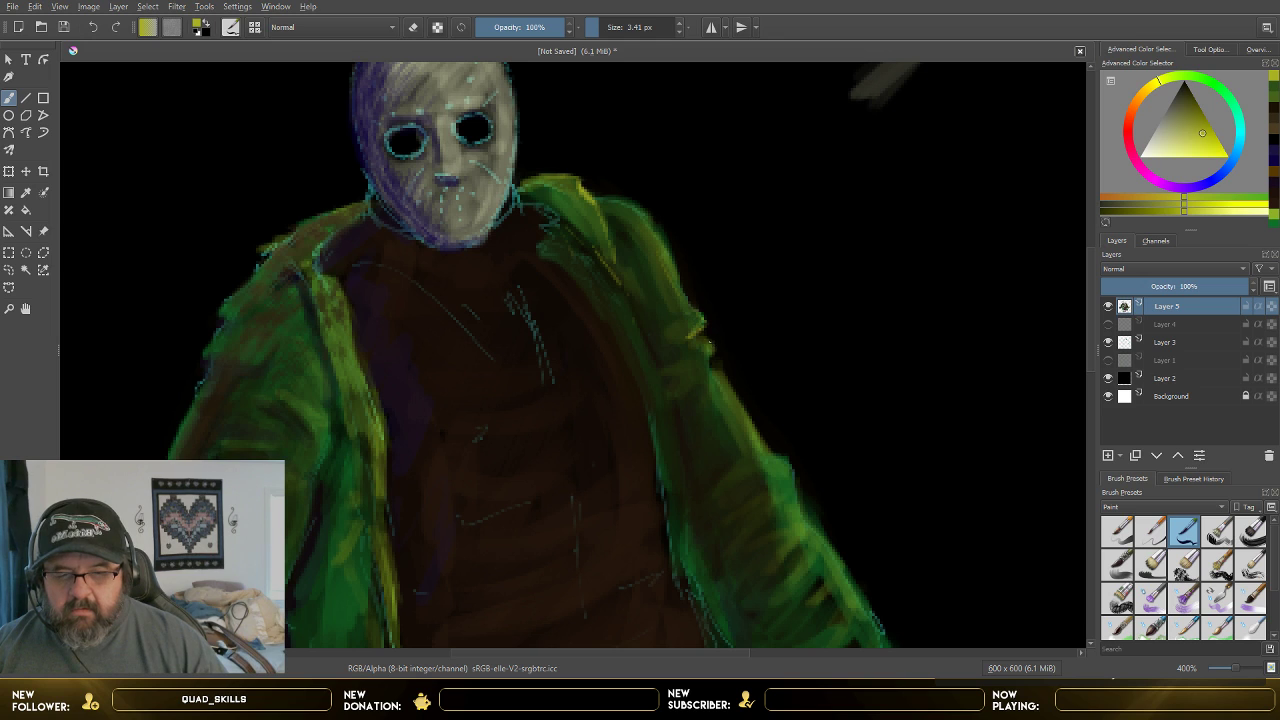
drag(622, 300, 692, 498)
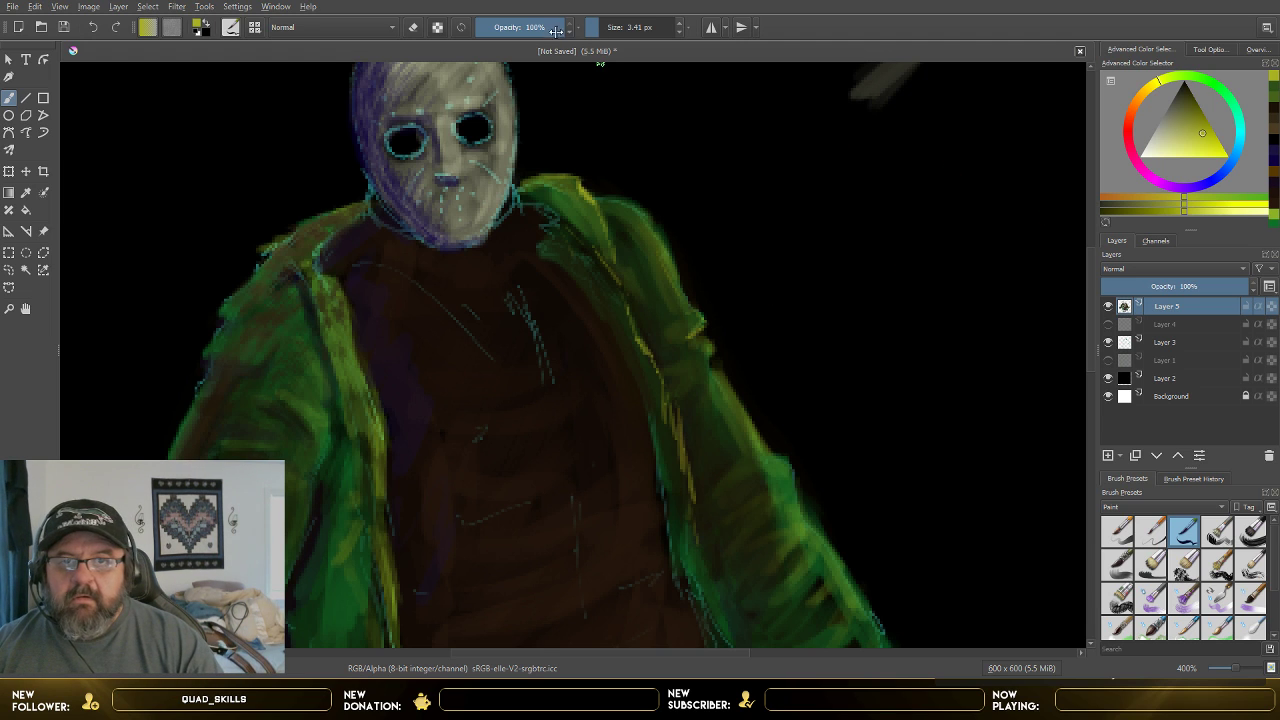
- Set the brush size to 5.18 px and the opacity to 83%
click(602, 27)
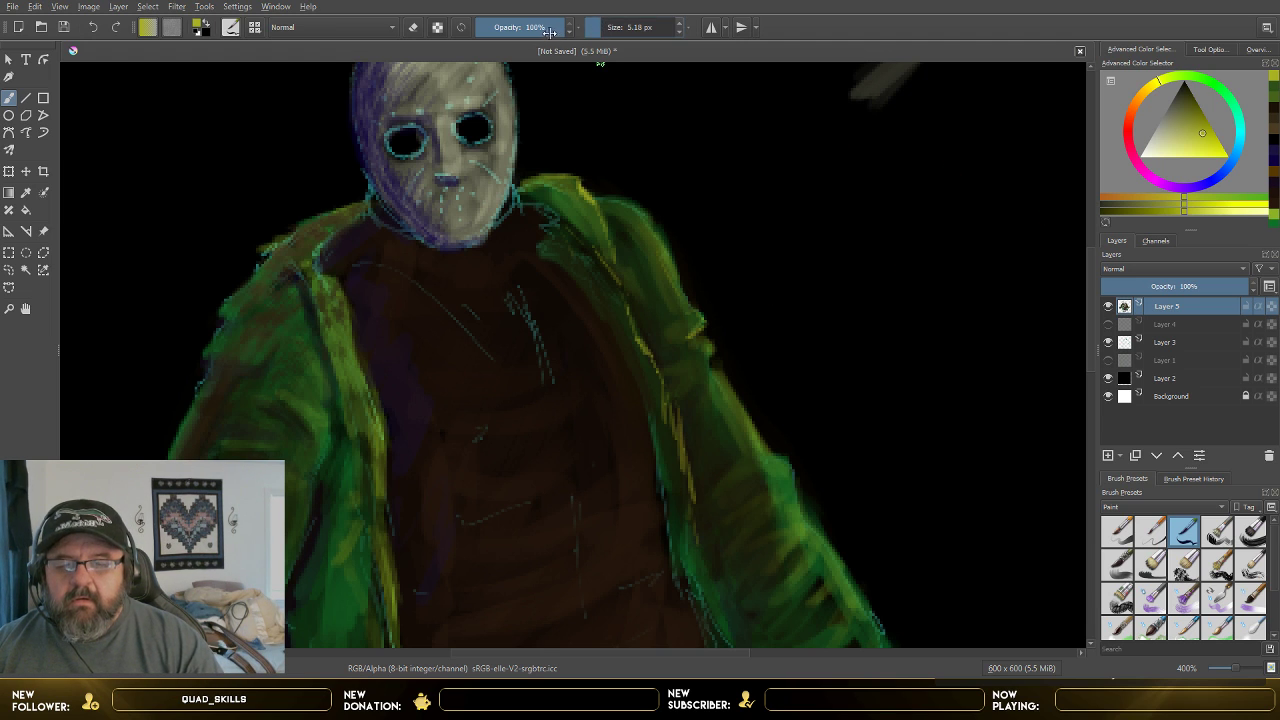
click(553, 29)
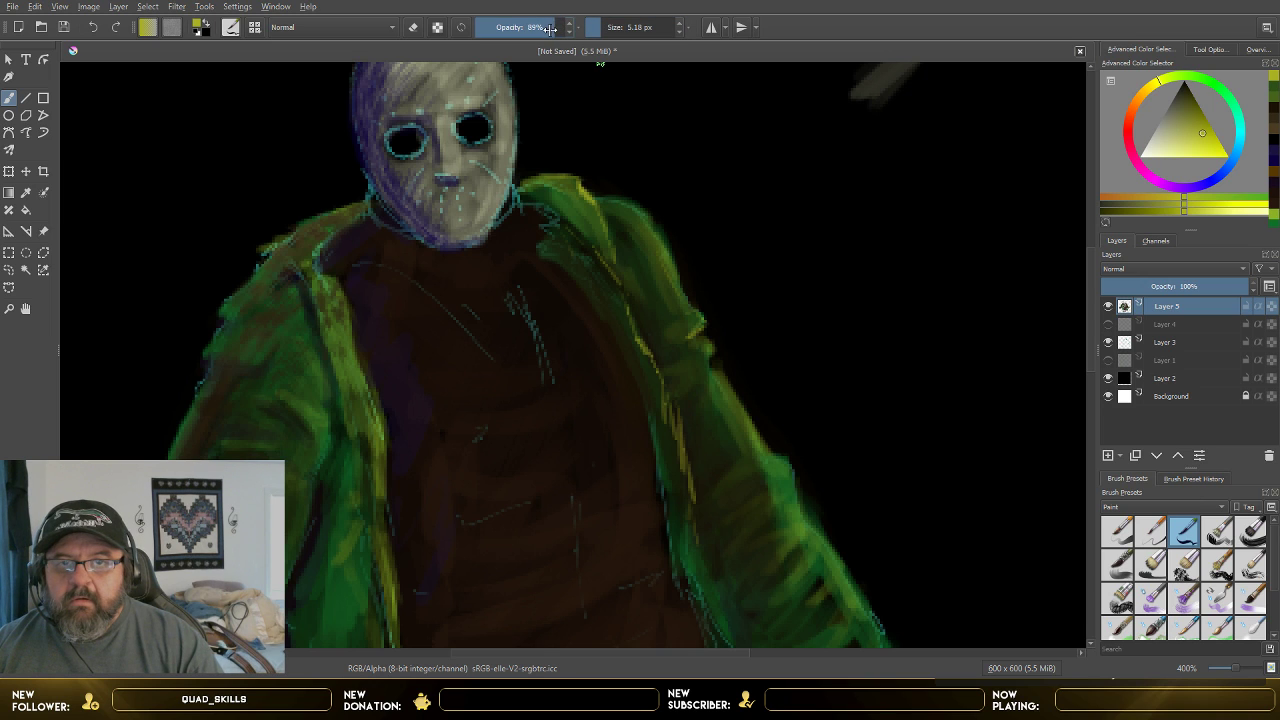
click(545, 29)
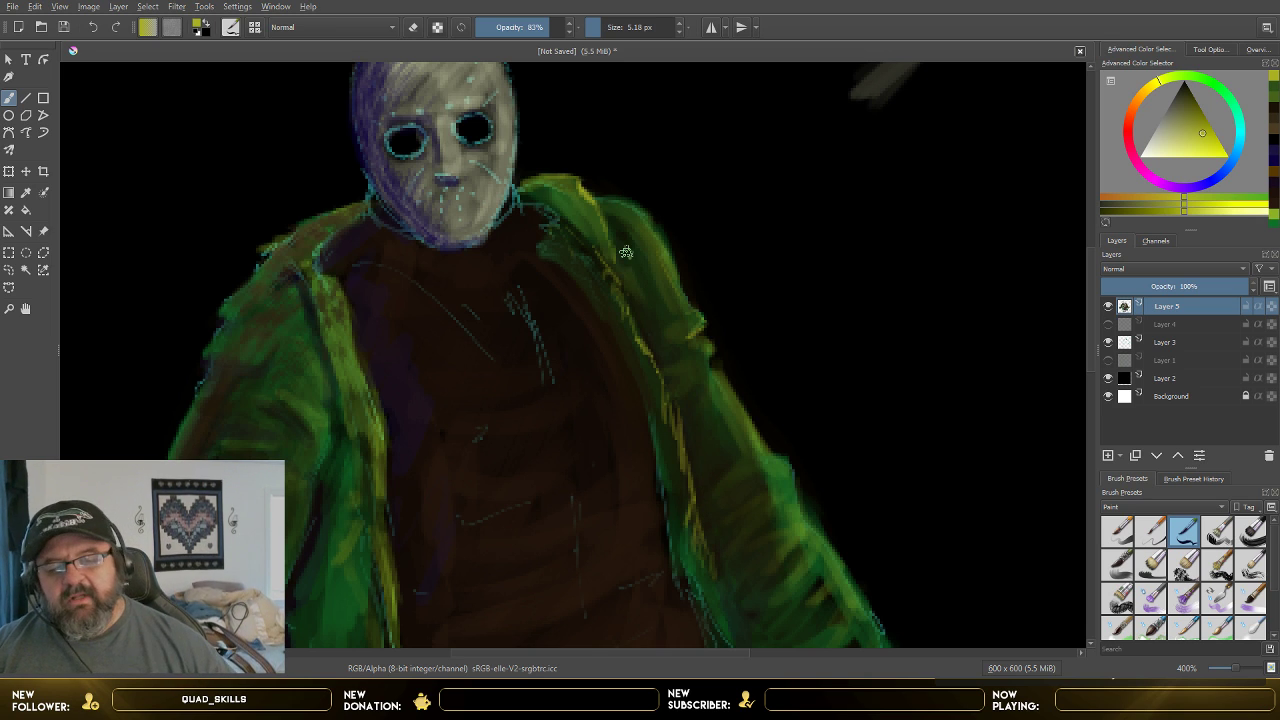
- Darken the paint colour to a near-black olive and set the brush size to 1.17 px for detailing the mask
scroll(778, 416, down, 2)
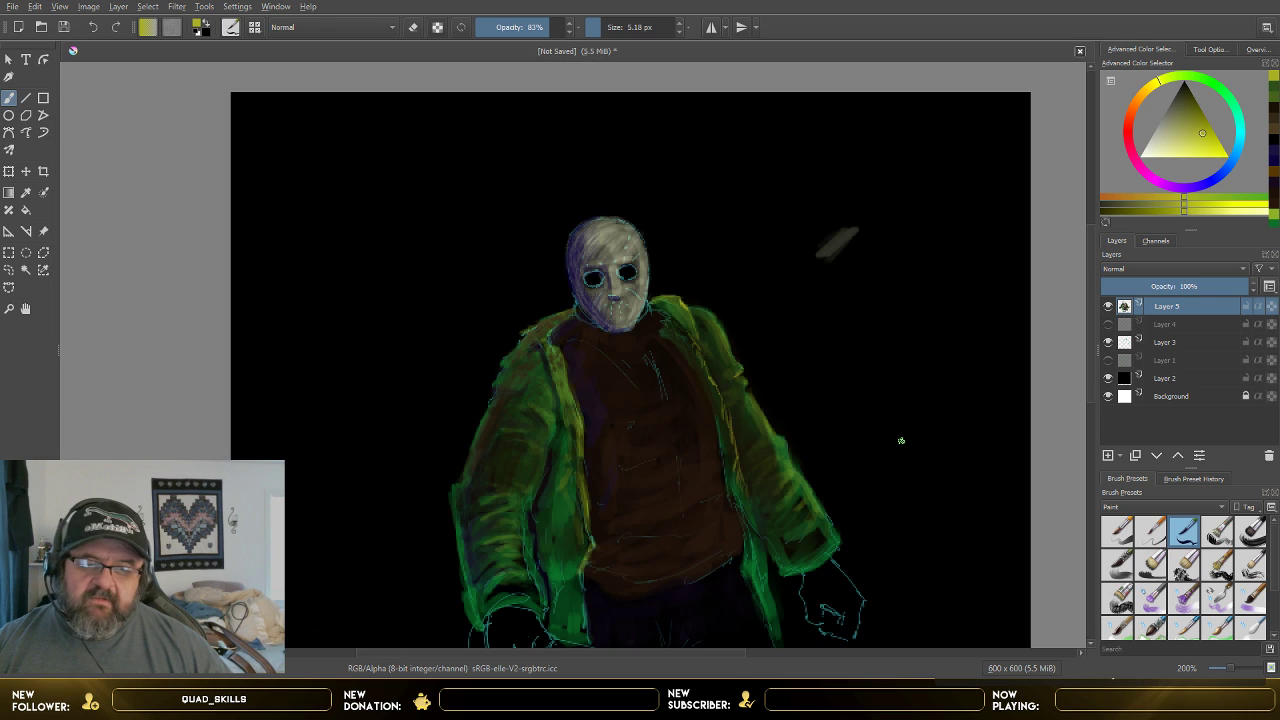
scroll(901, 440, up, 1)
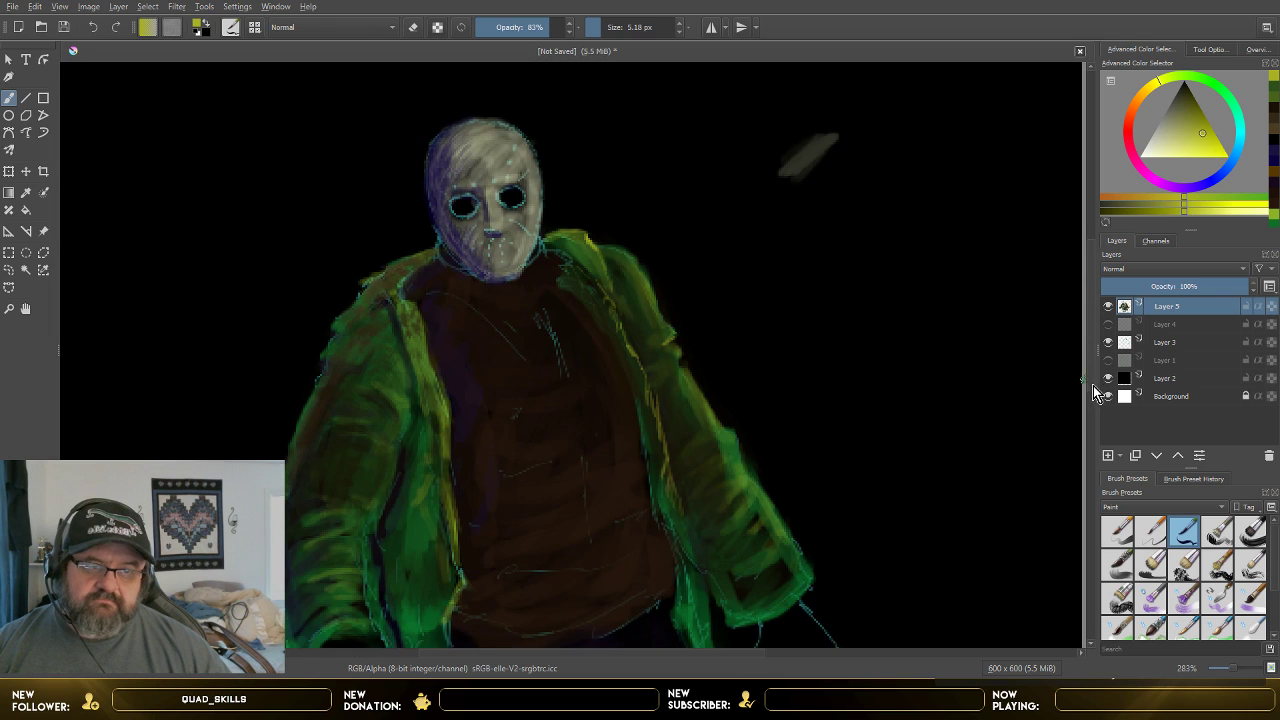
scroll(1090, 420, down, 3)
scroll(1087, 432, up, 3)
scroll(556, 369, up, 2)
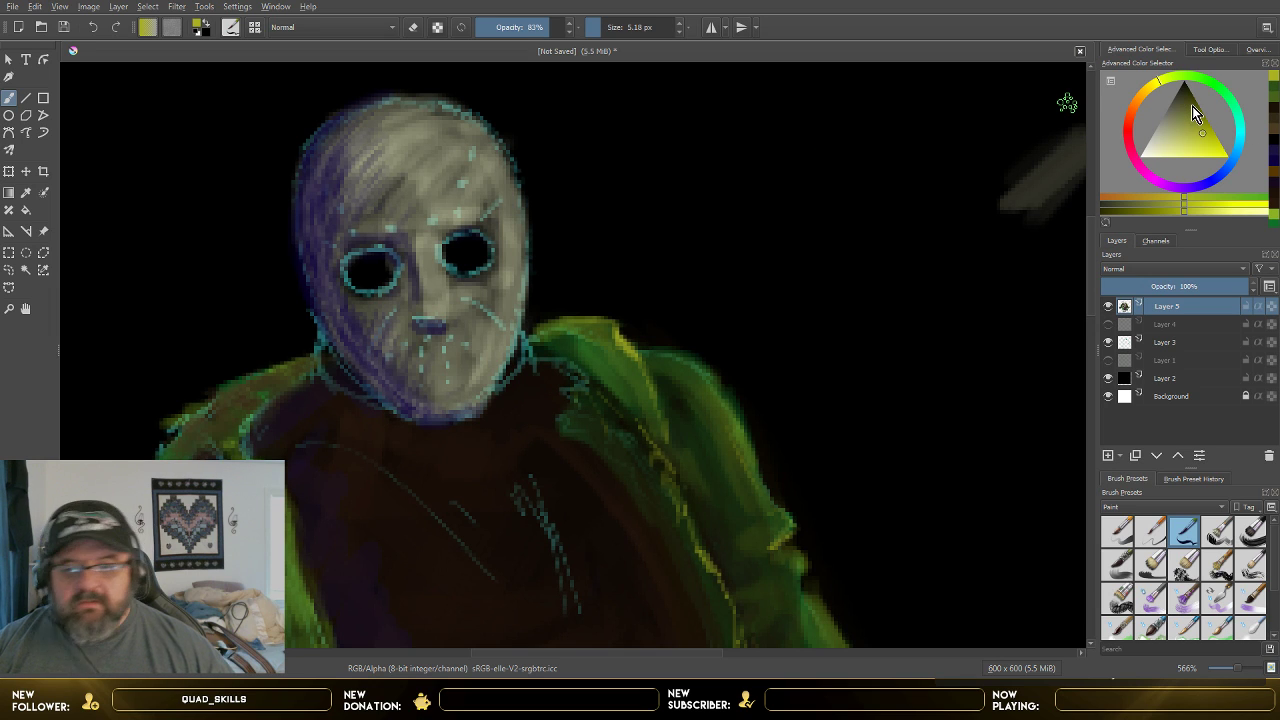
click(1192, 106)
click(1198, 116)
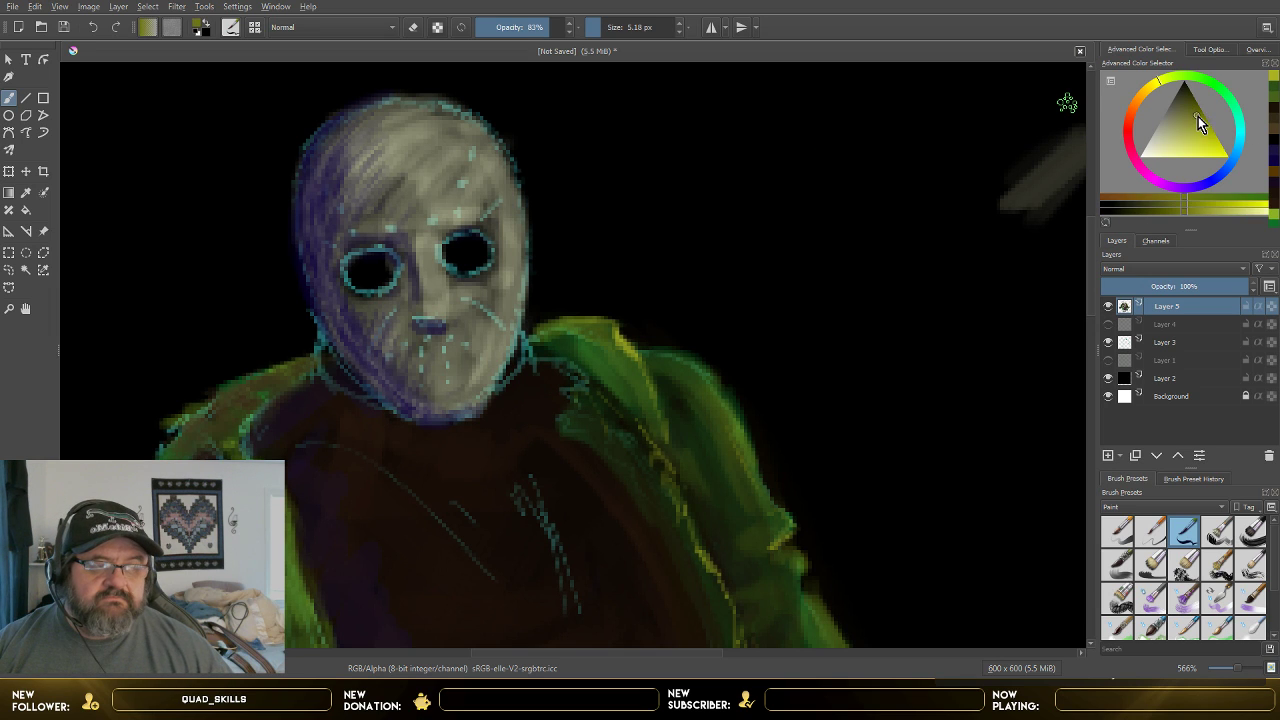
click(1200, 101)
drag(1200, 101, 1197, 90)
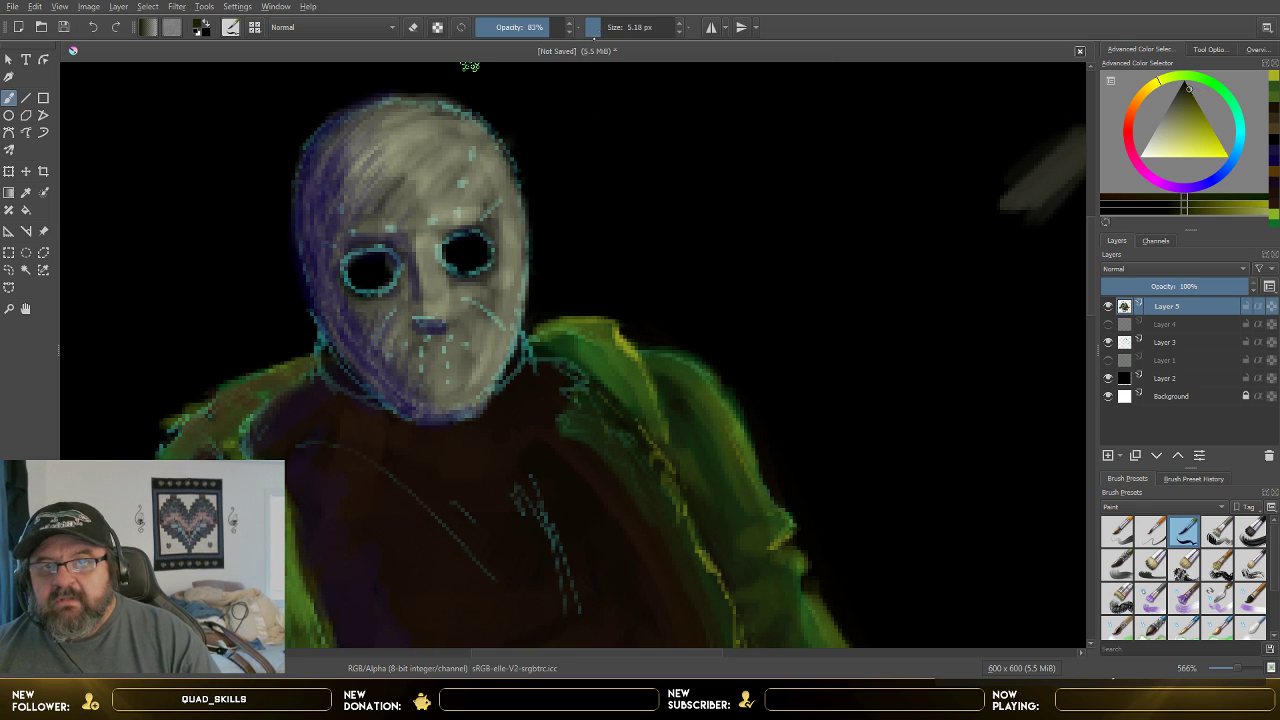
drag(598, 28, 596, 27)
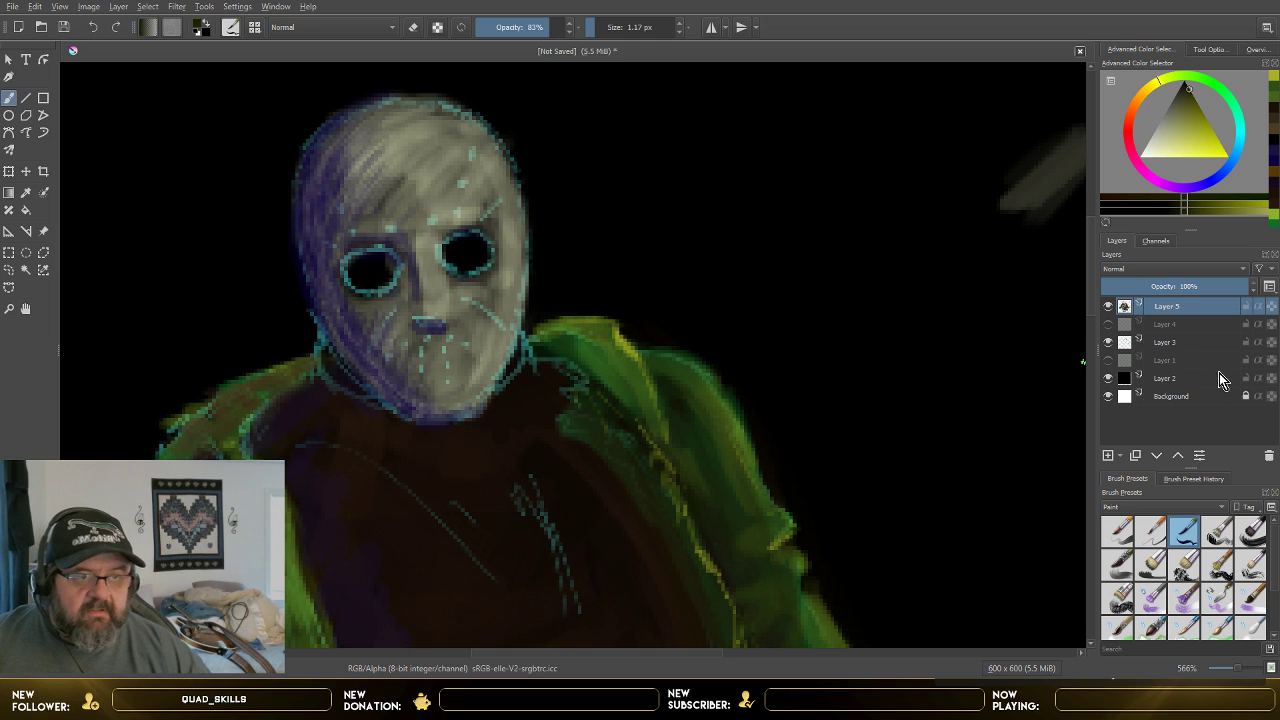
- Hide the line art on Layer 3 and set the brush to 90% opacity and 3.48 px size
click(1109, 343)
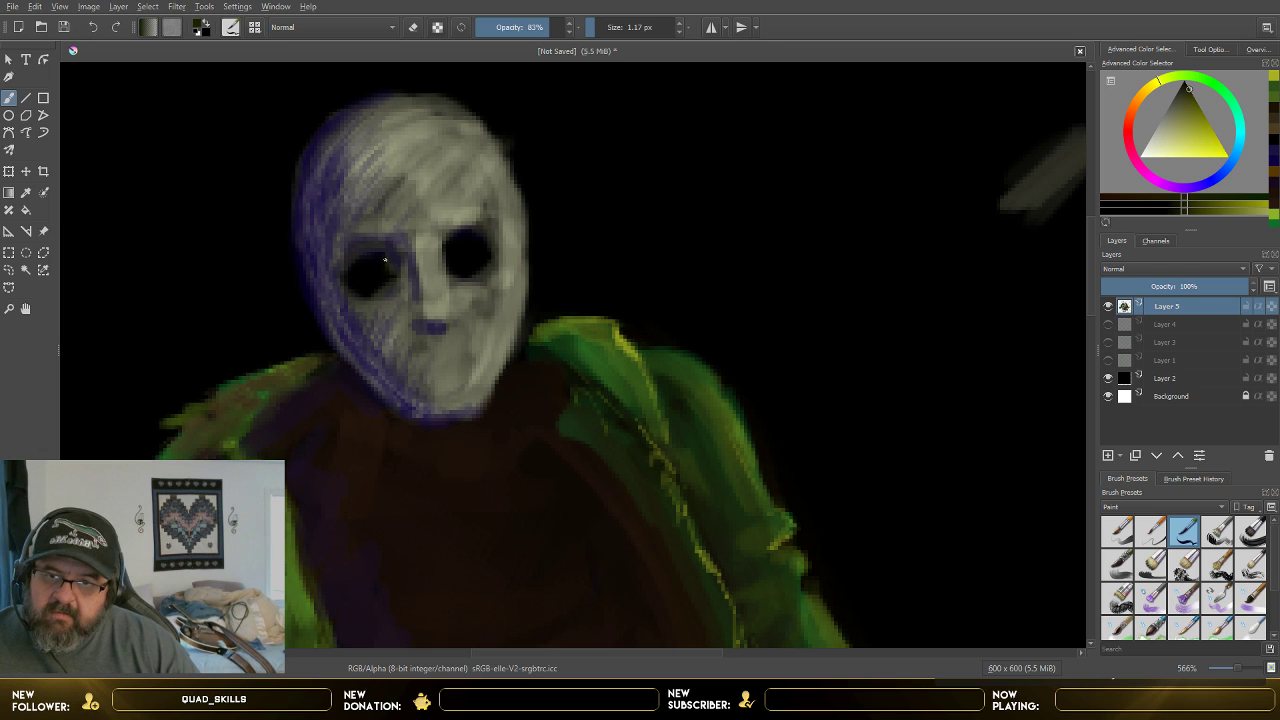
drag(548, 27, 602, 27)
click(592, 27)
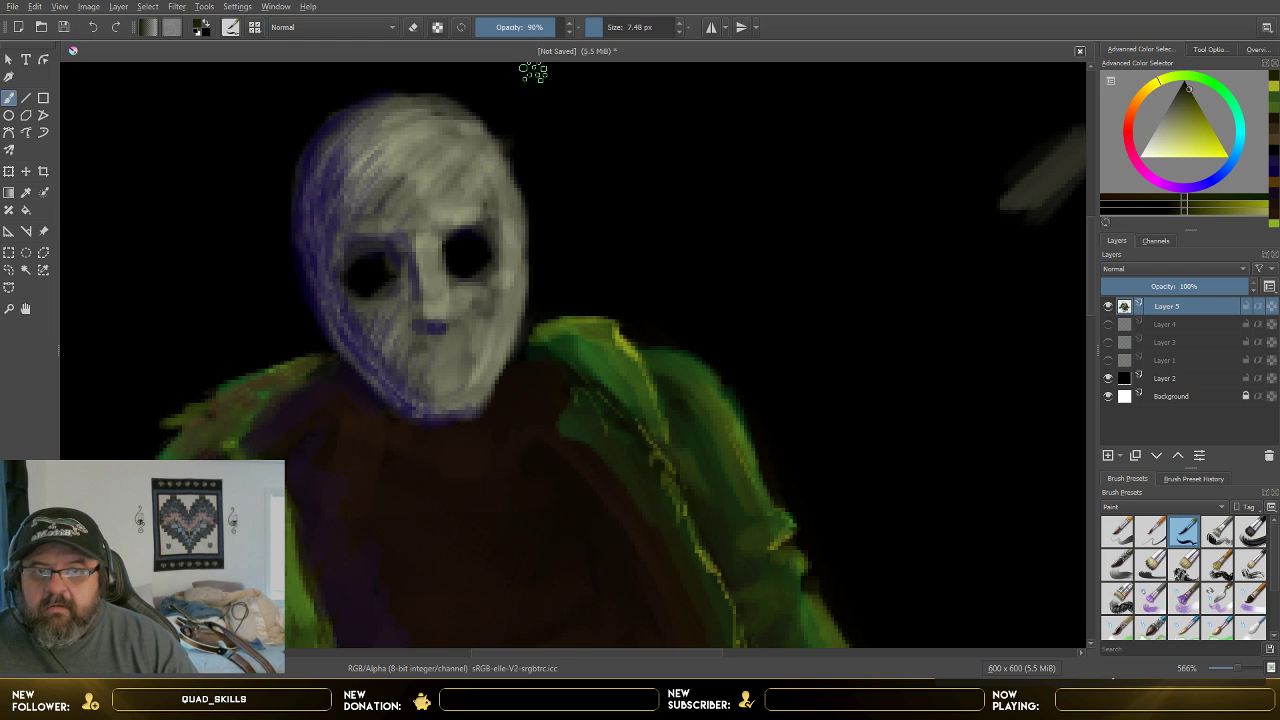
click(680, 31)
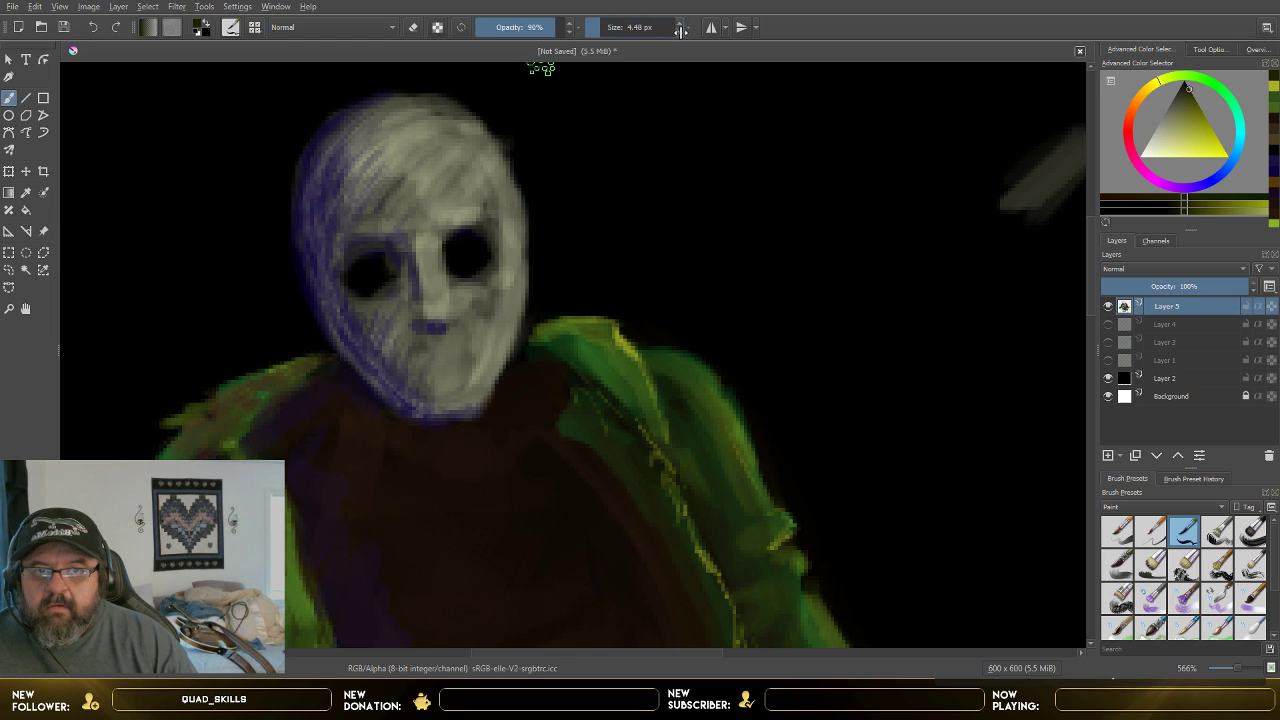
click(680, 31)
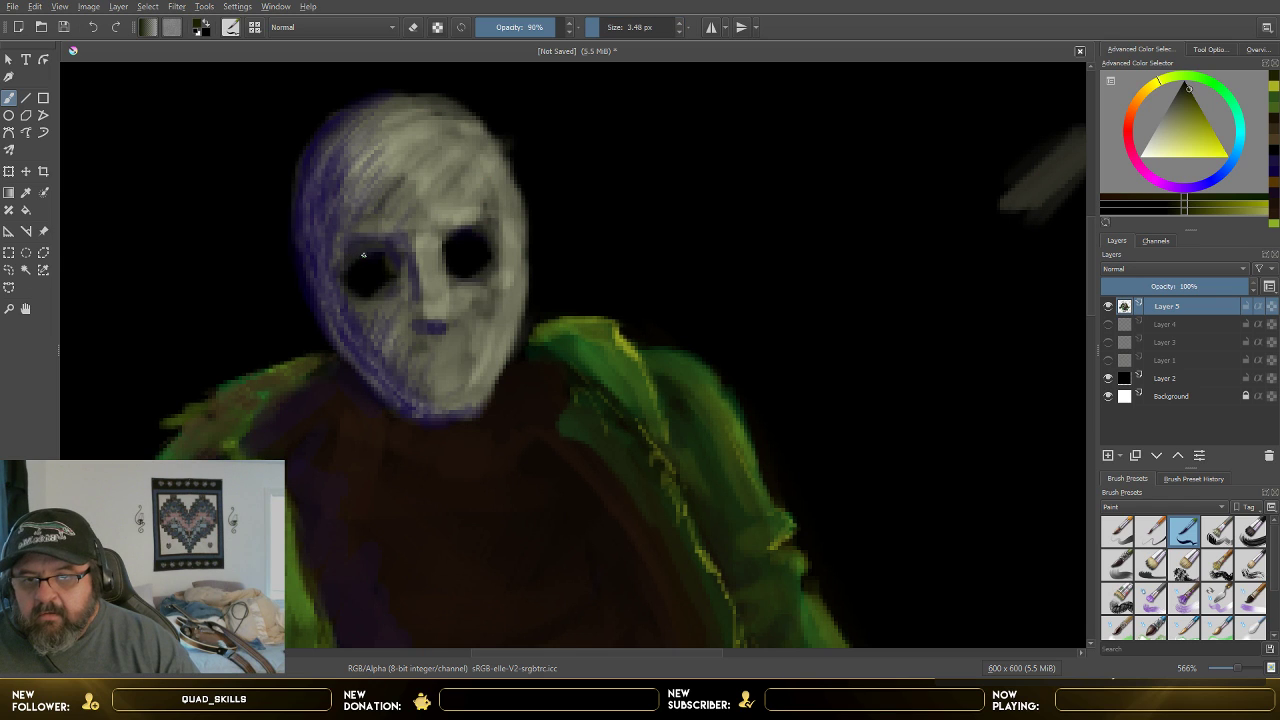
- Switch the paint colour to pure black and fill in the mask's eye holes and the nose shadow
mouse_move(390, 260)
mouse_down()
mouse_move(396, 272)
mouse_move(380, 252)
mouse_up()
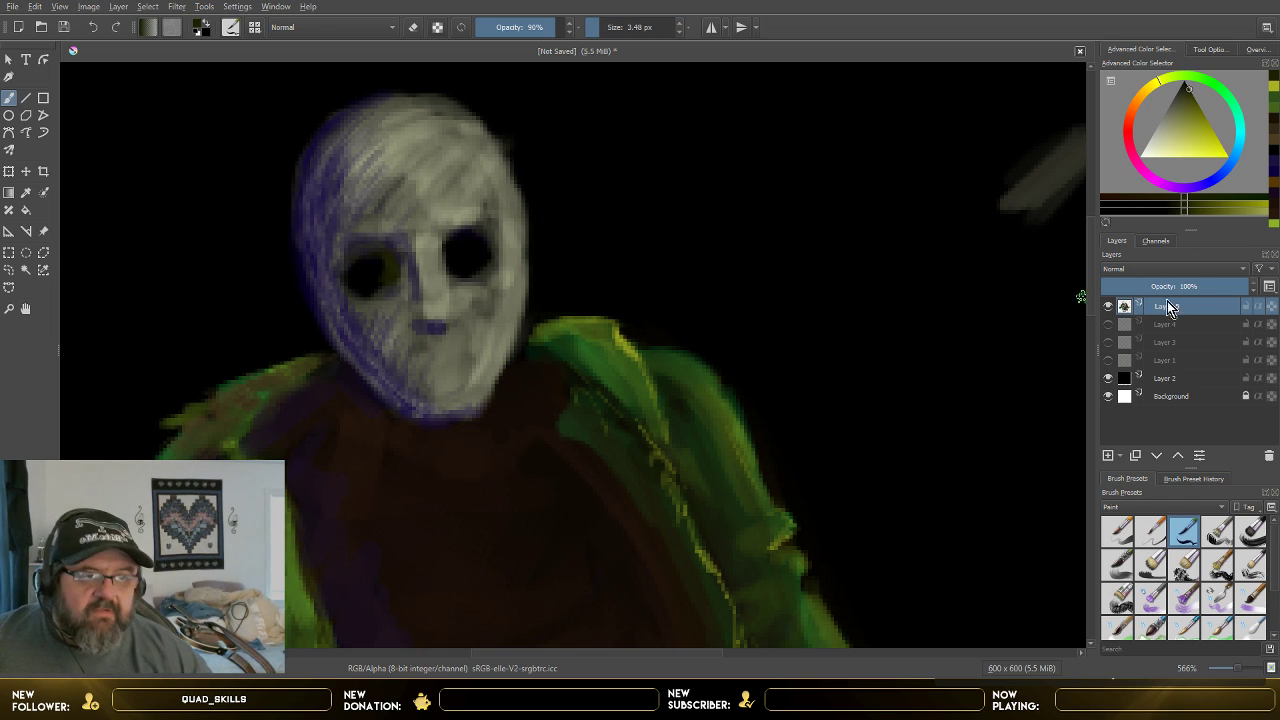
click(1190, 91)
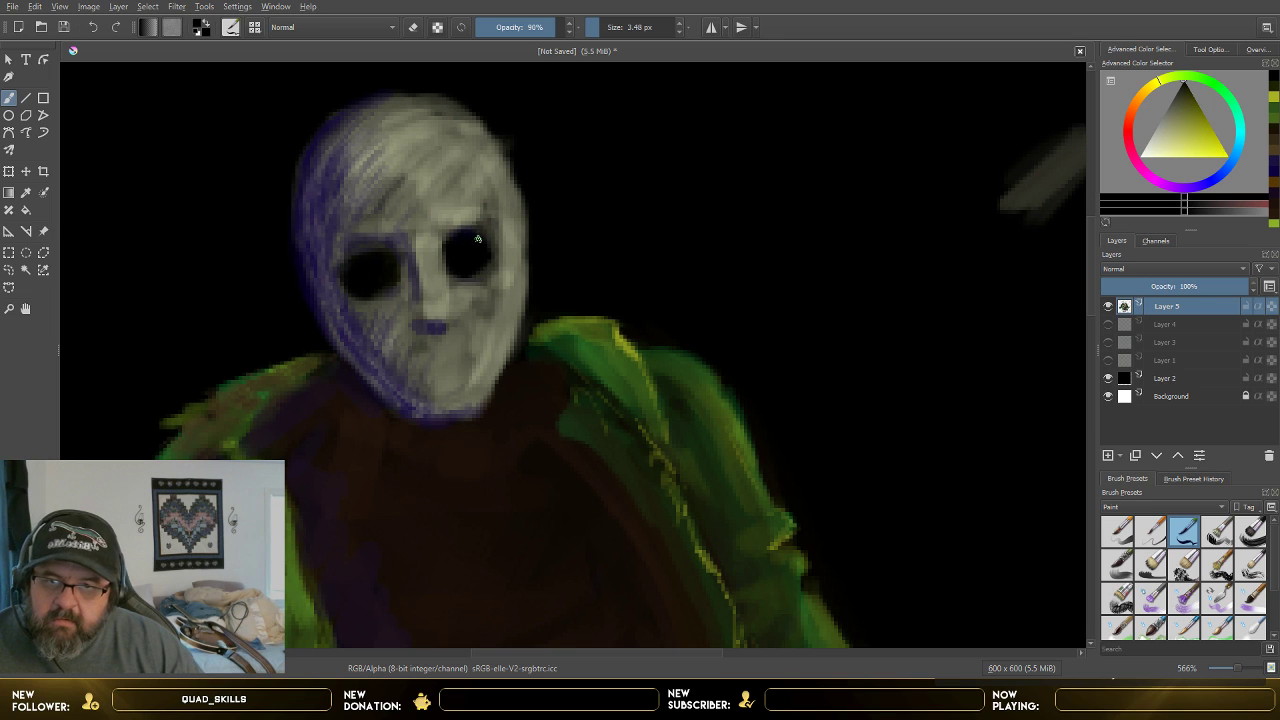
drag(478, 239, 491, 255)
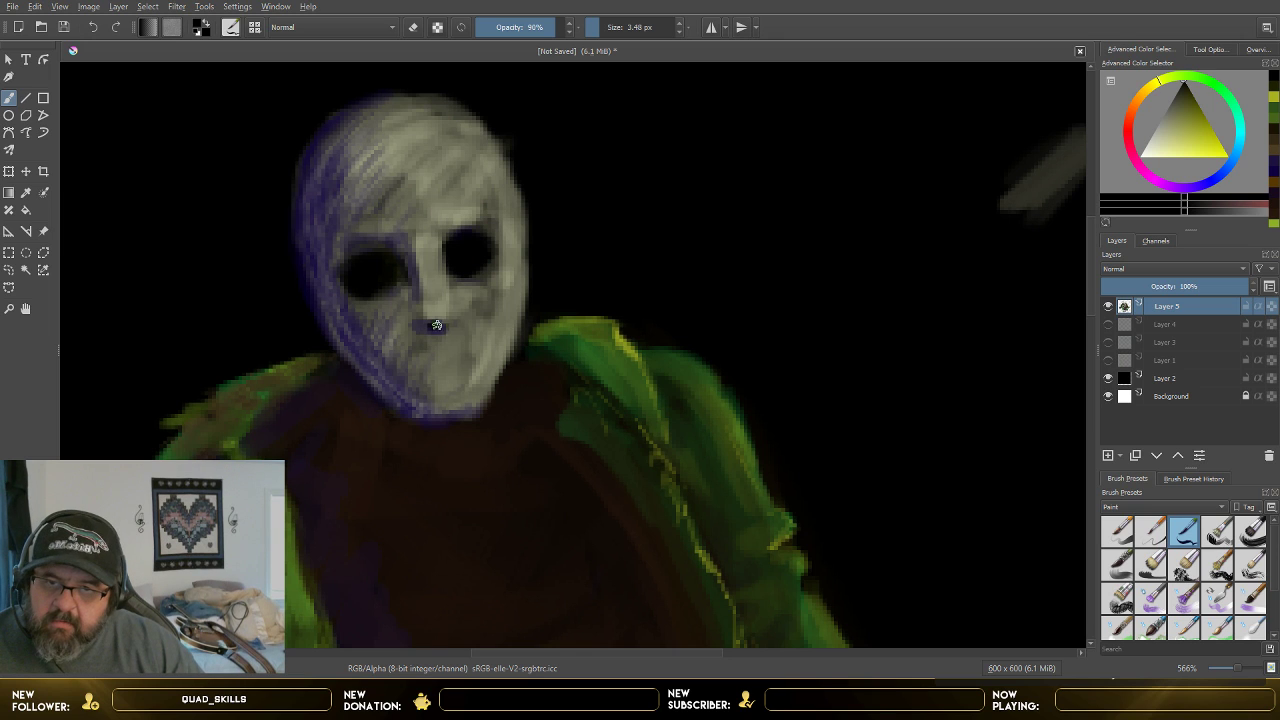
drag(436, 325, 428, 326)
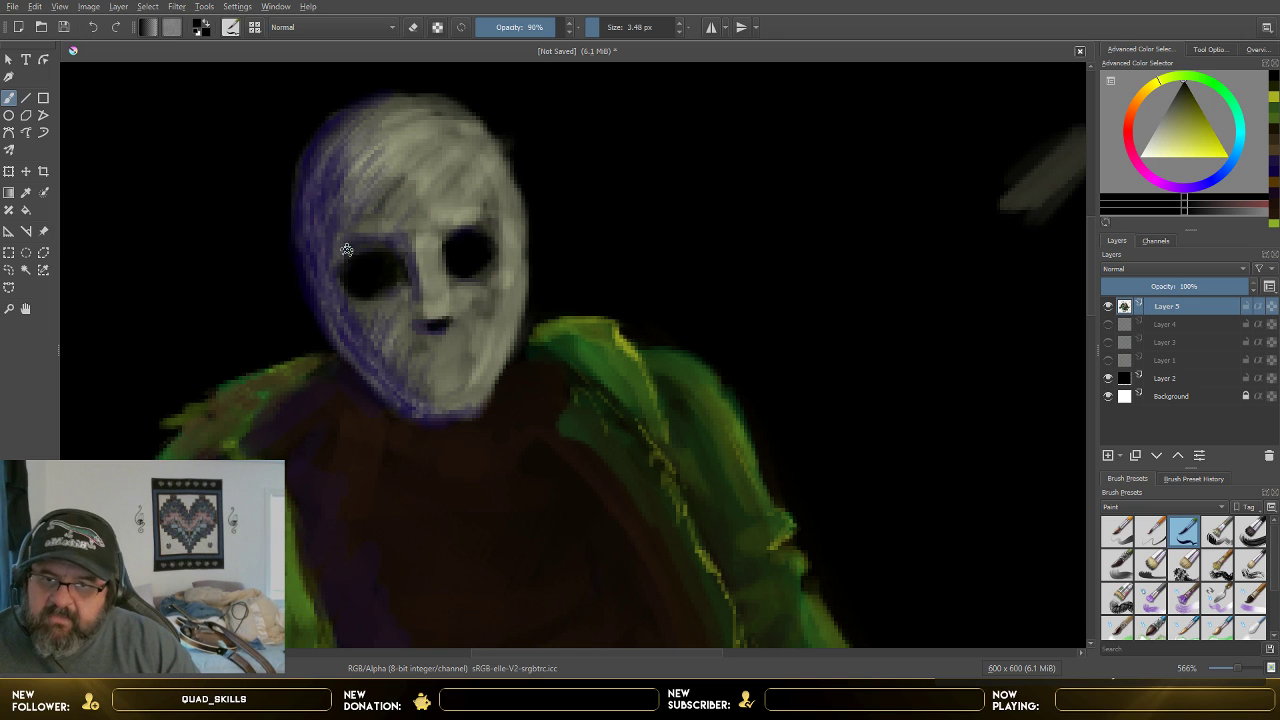
- Widen the mask's left eye hole and hatch black shading down its purple shadow side, along the chin and over the forehead
mouse_move(346, 249)
mouse_down()
mouse_move(340, 285)
mouse_move(349, 261)
mouse_move(383, 258)
mouse_up()
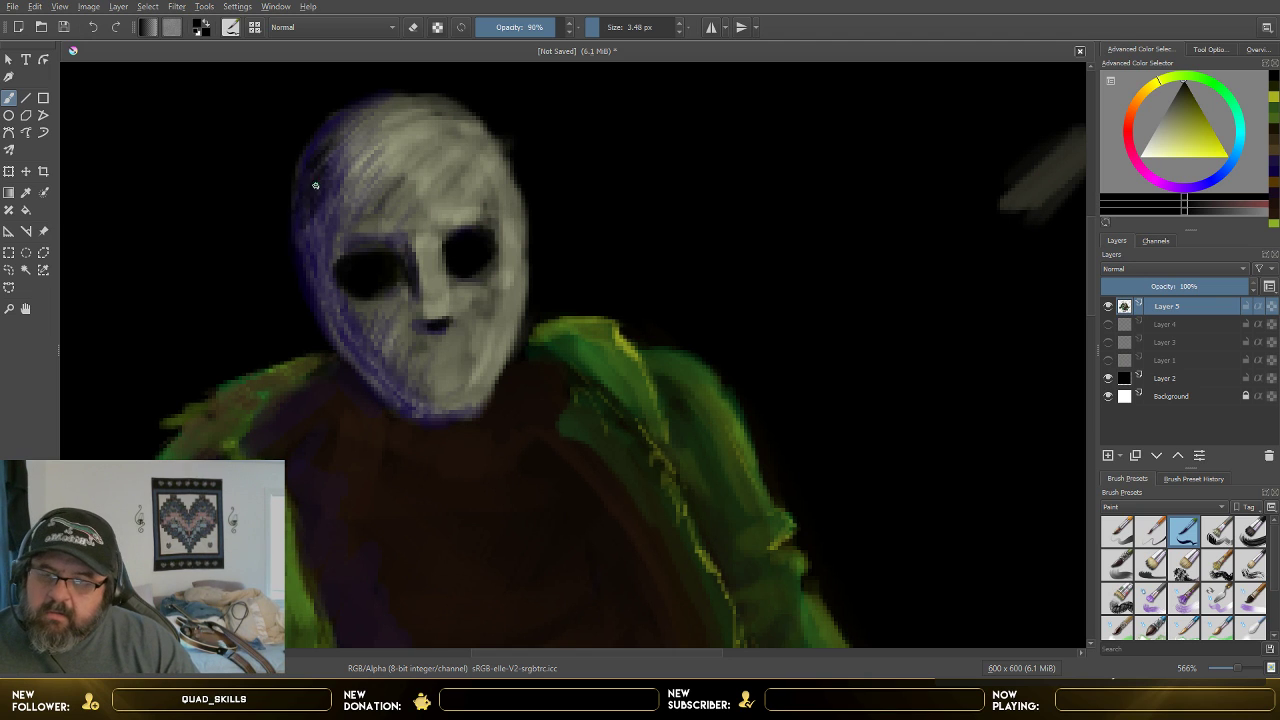
mouse_move(315, 185)
mouse_down()
mouse_move(331, 263)
mouse_move(325, 212)
mouse_move(317, 220)
mouse_move(333, 206)
mouse_move(320, 220)
mouse_move(318, 289)
mouse_move(343, 288)
mouse_move(355, 338)
mouse_move(393, 340)
mouse_move(399, 364)
mouse_move(387, 316)
mouse_move(358, 342)
mouse_move(358, 363)
mouse_move(347, 328)
mouse_move(414, 413)
mouse_move(447, 427)
mouse_up()
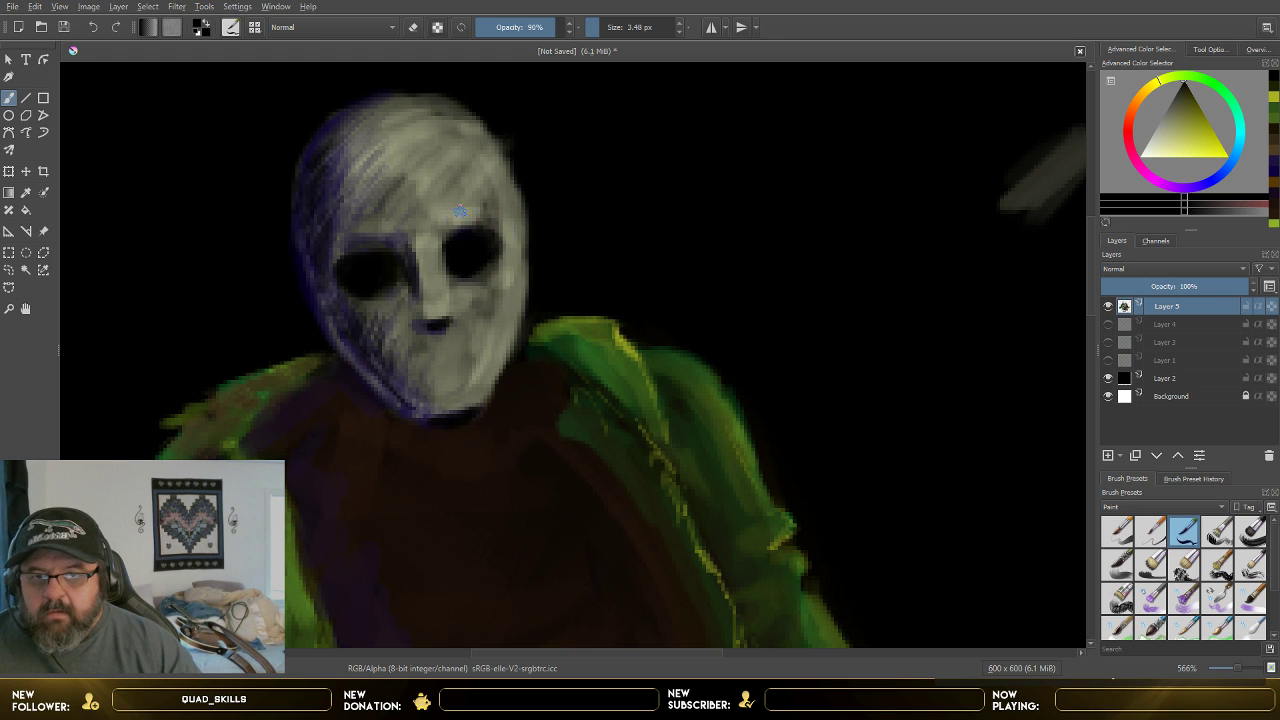
drag(365, 137, 396, 132)
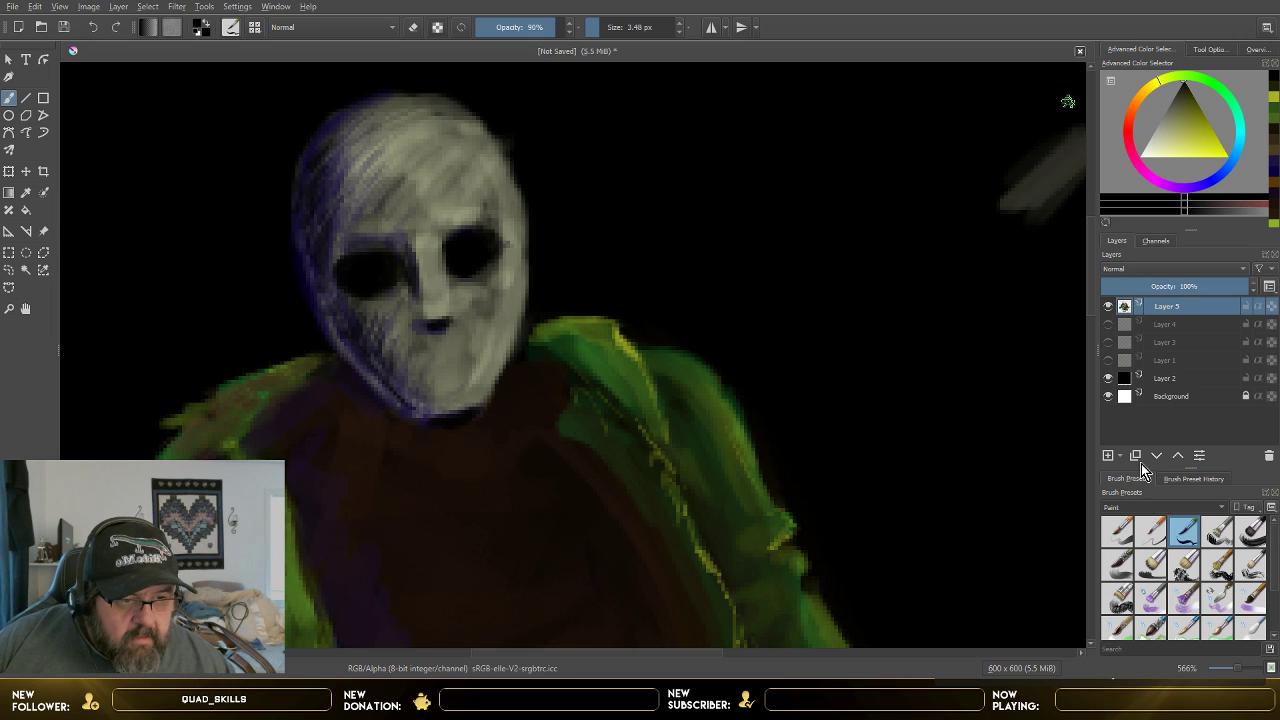
- Select the last brush preset in the second row of the Digital set and set its size to 1.00 px
scroll(1160, 507, up, 2)
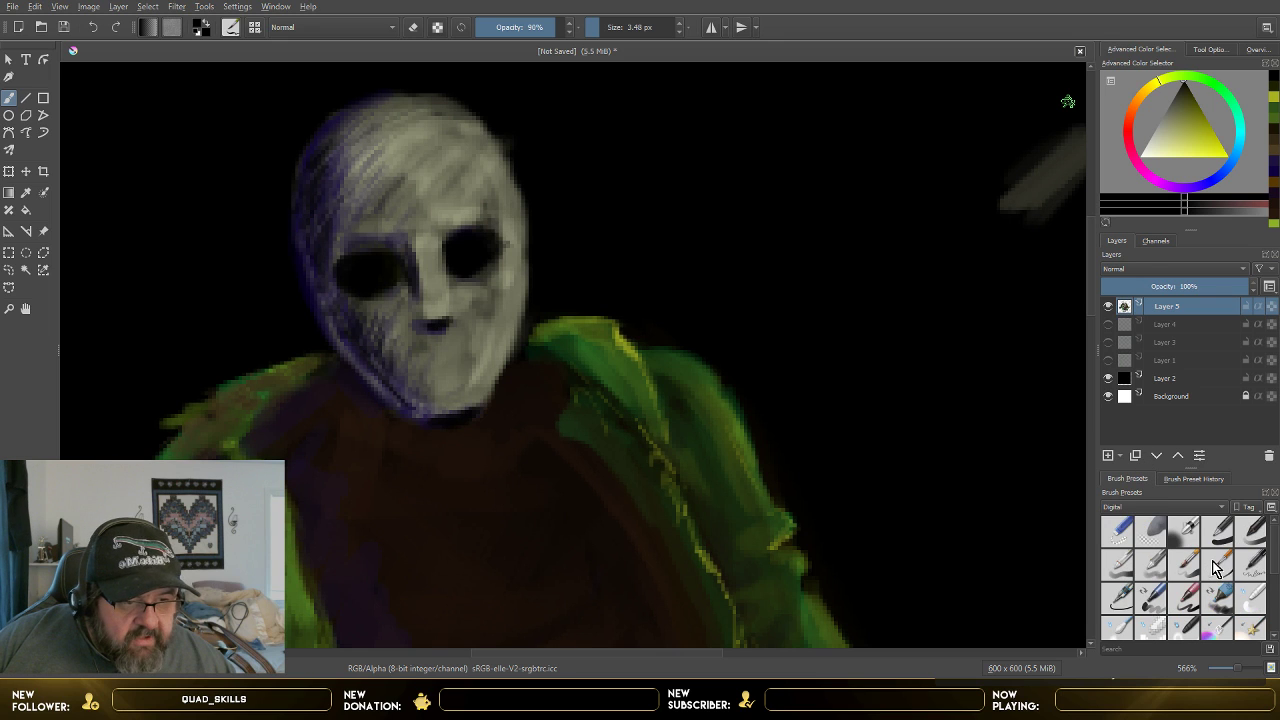
scroll(1216, 567, down, 1)
scroll(1216, 567, up, 1)
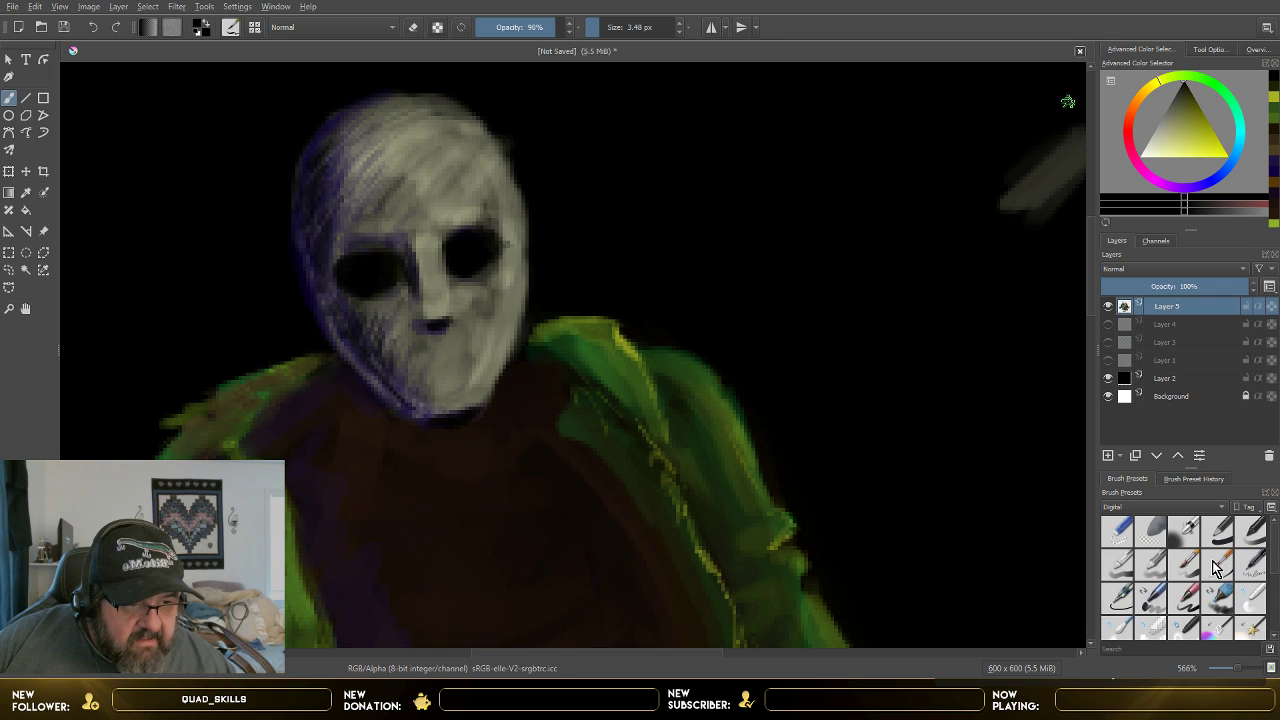
click(1252, 565)
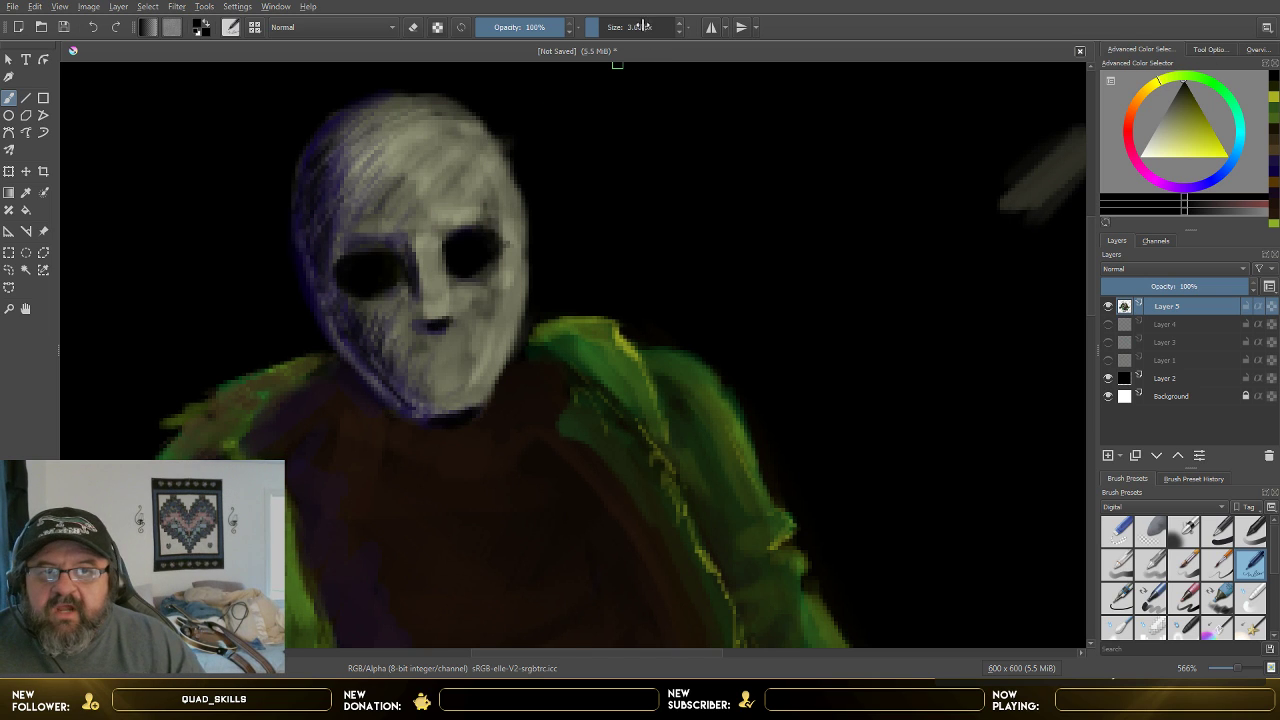
click(679, 31)
click(679, 31)
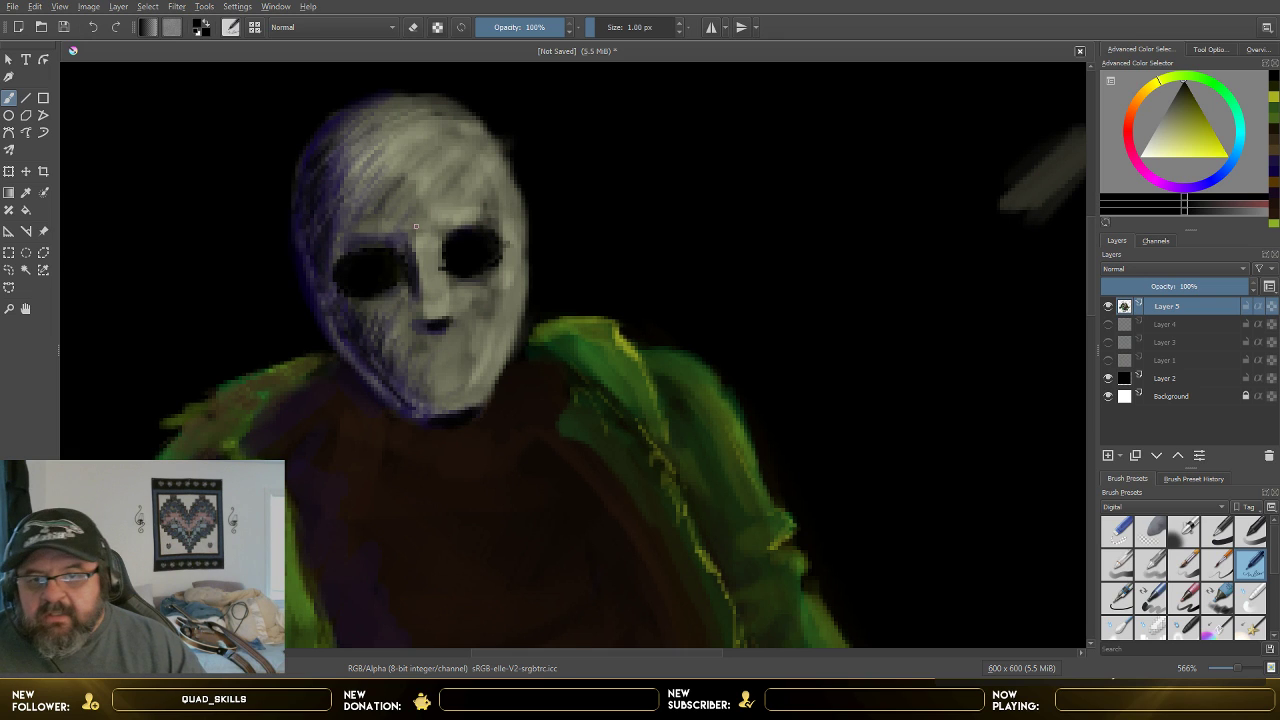
- Paint small black ventilation holes across the mask's forehead, above both eyes and up towards the crown
click(356, 221)
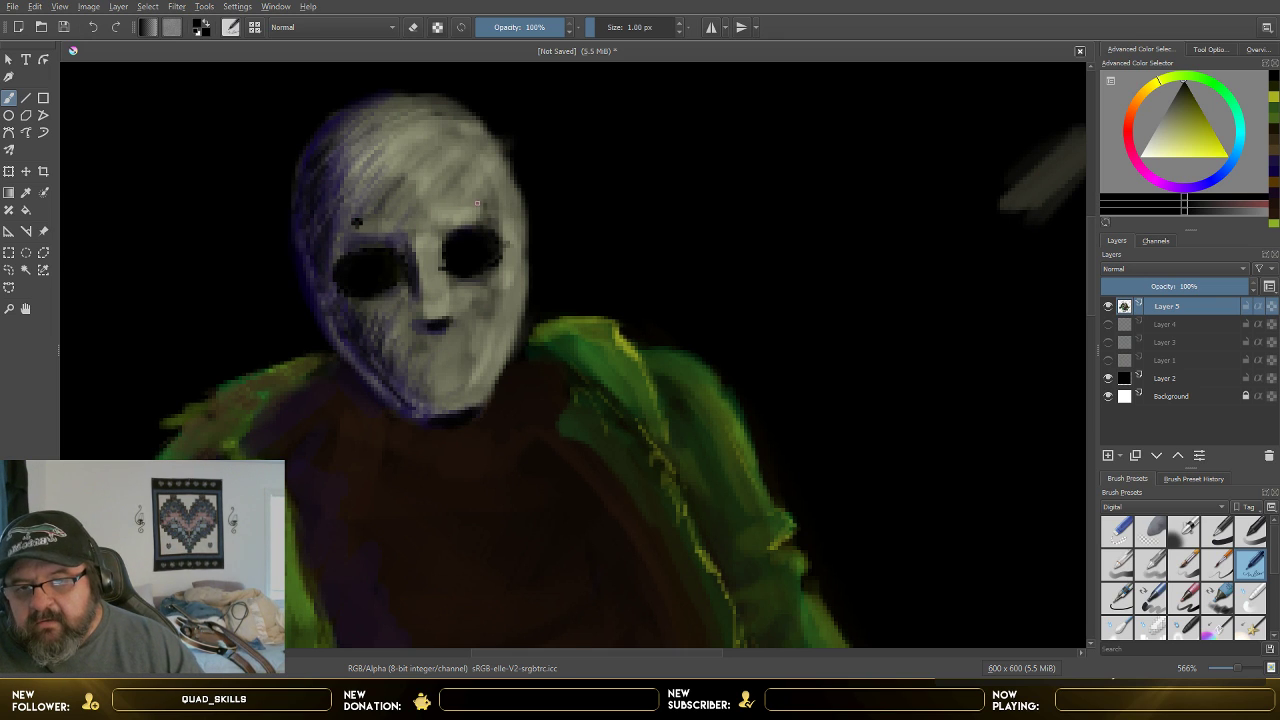
click(387, 221)
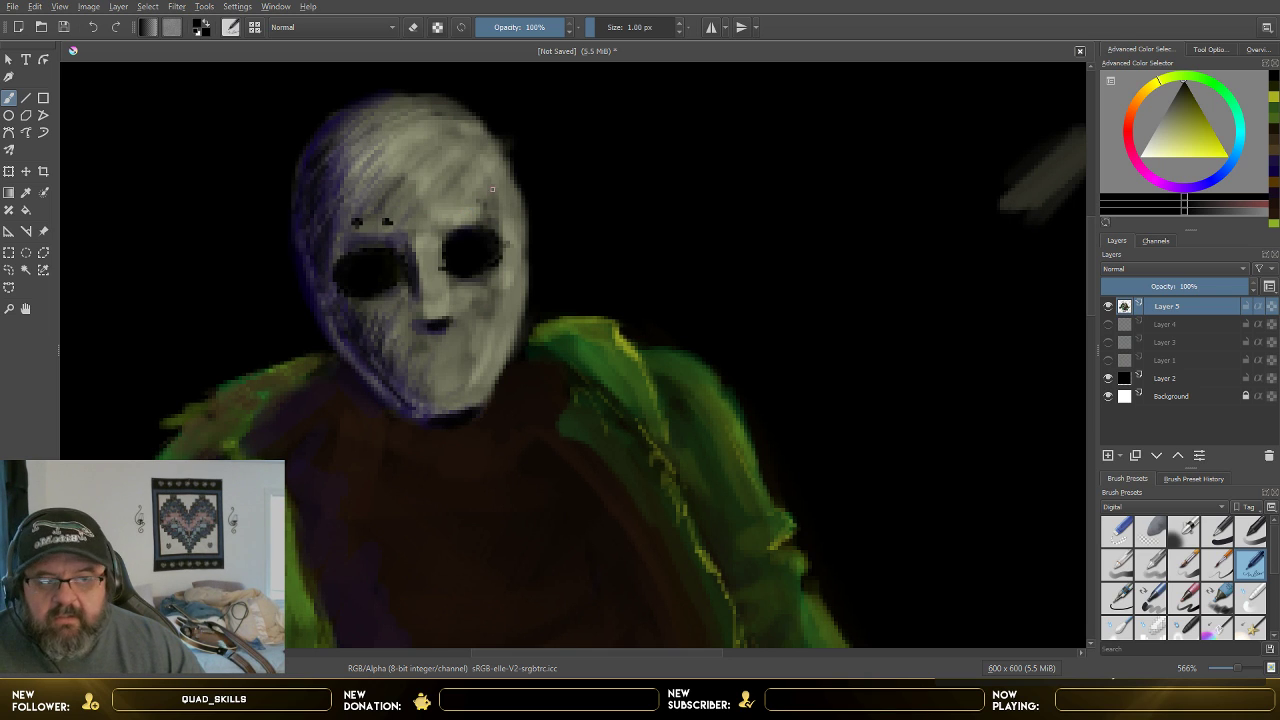
click(445, 210)
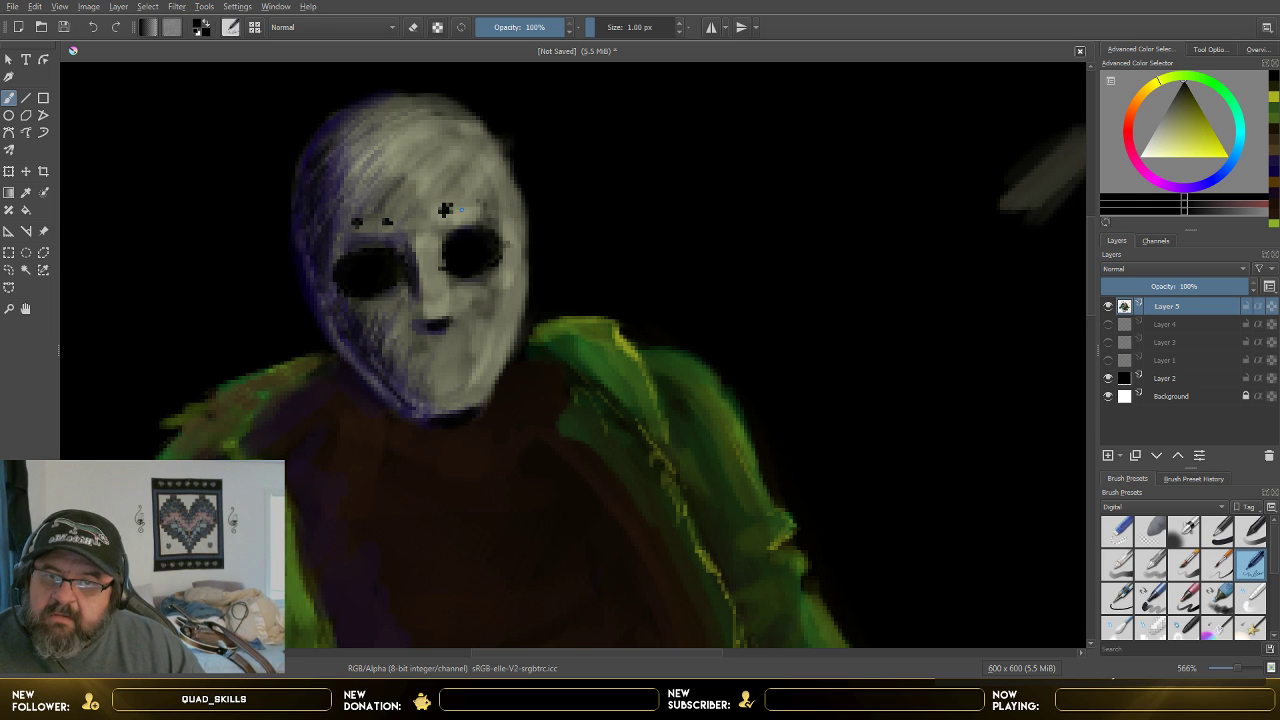
click(380, 194)
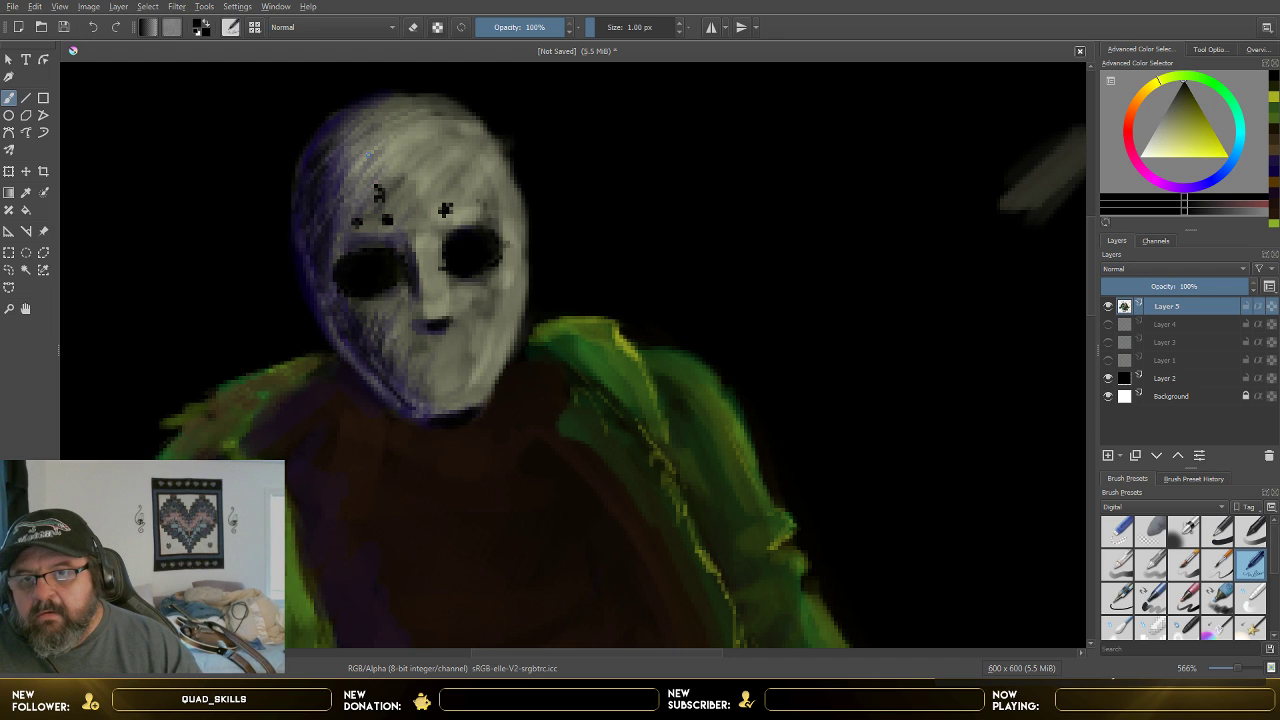
click(372, 165)
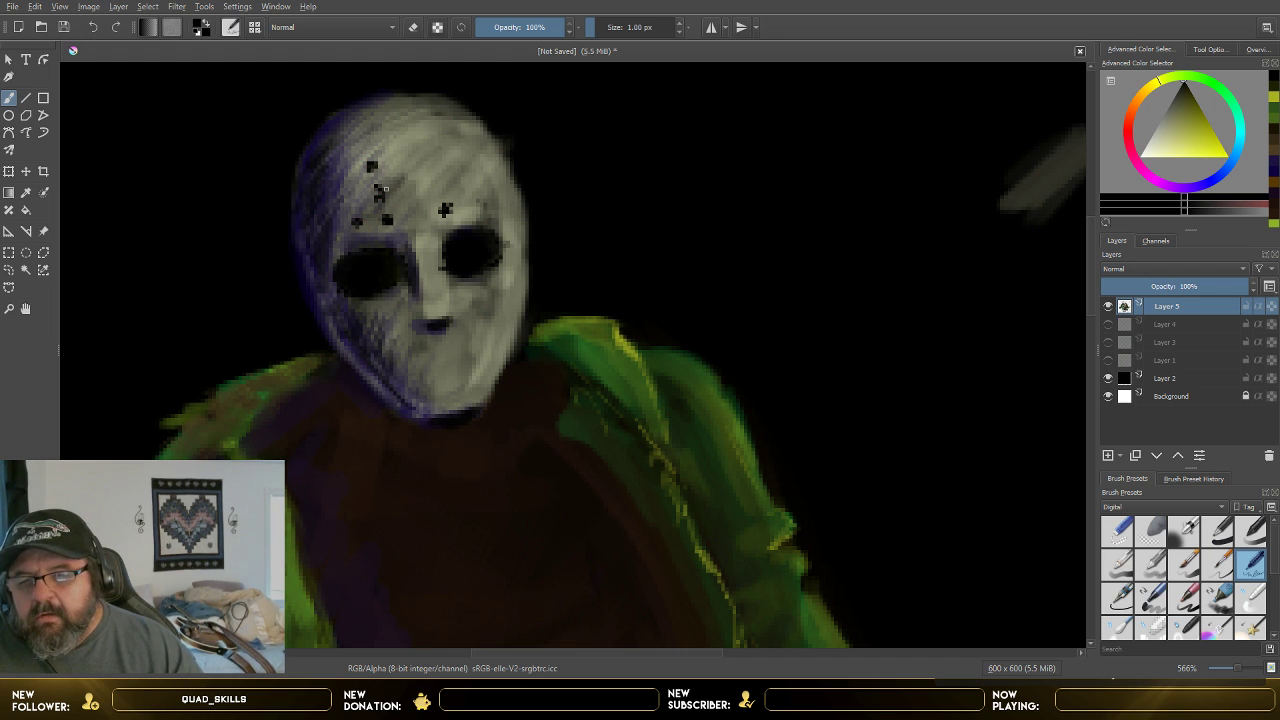
drag(439, 185, 431, 155)
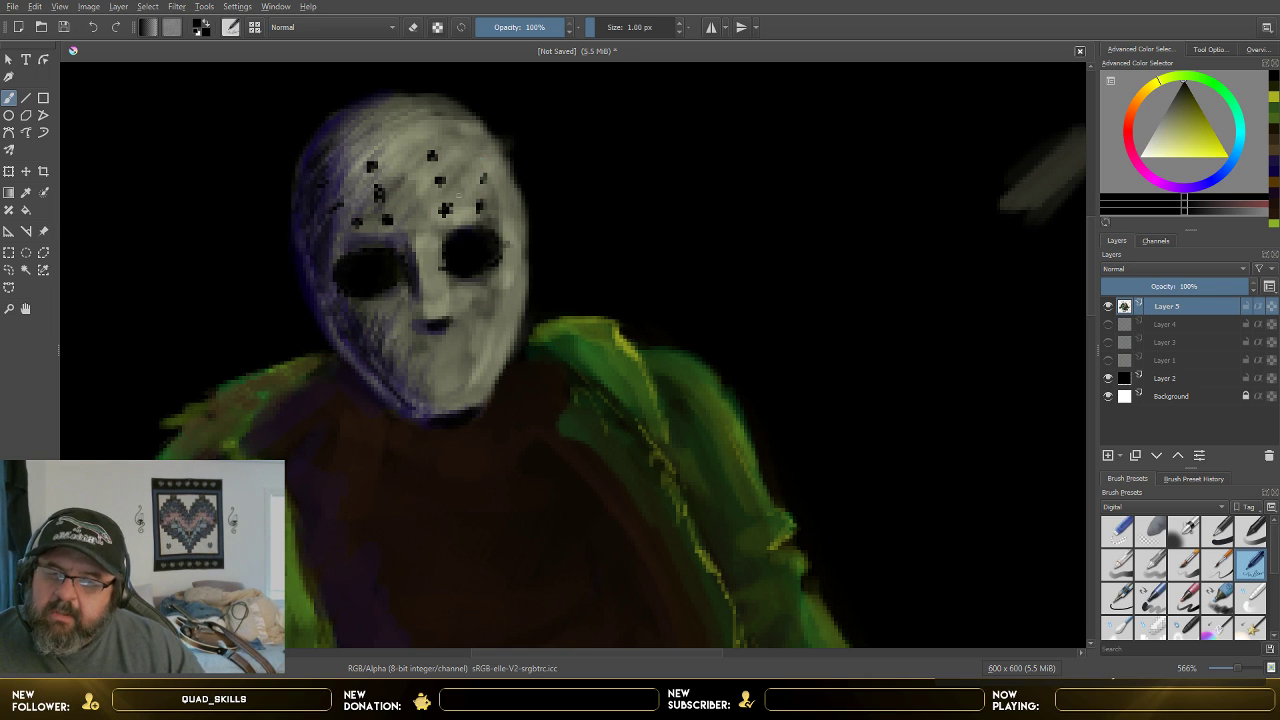
click(377, 193)
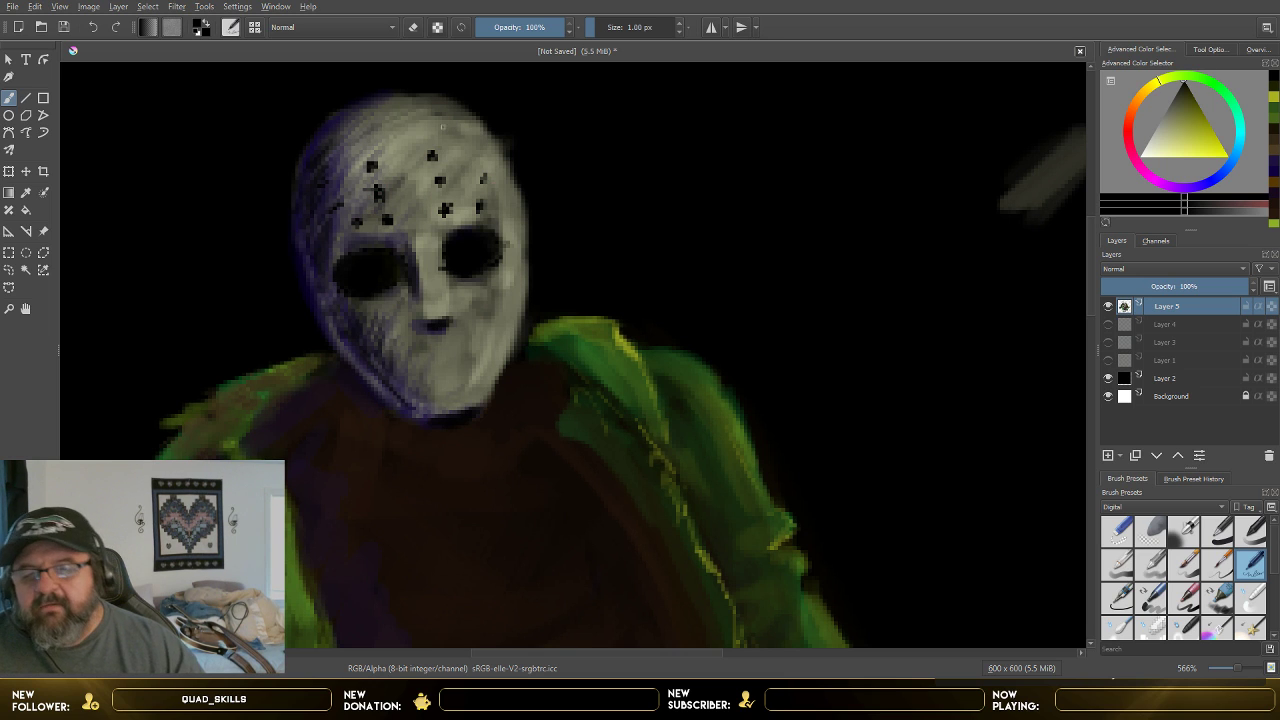
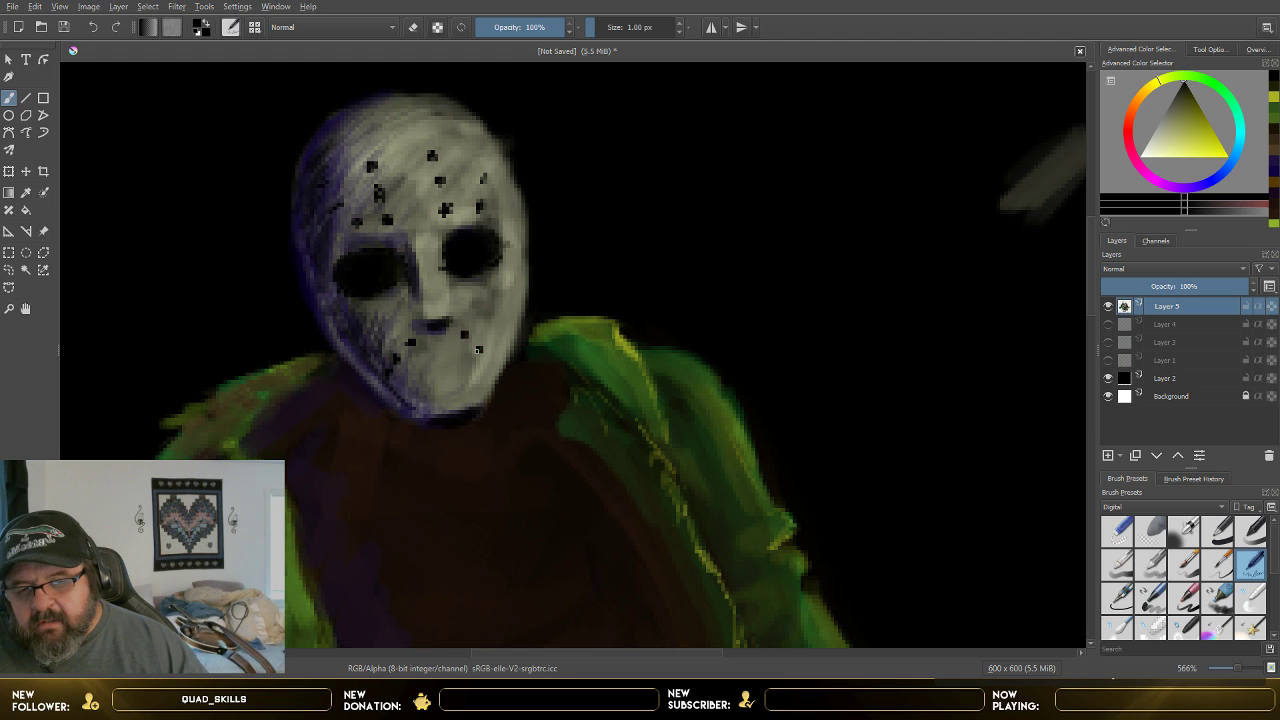
- Paint small black ventilation holes around the mouth and chin area of the mask
click(488, 365)
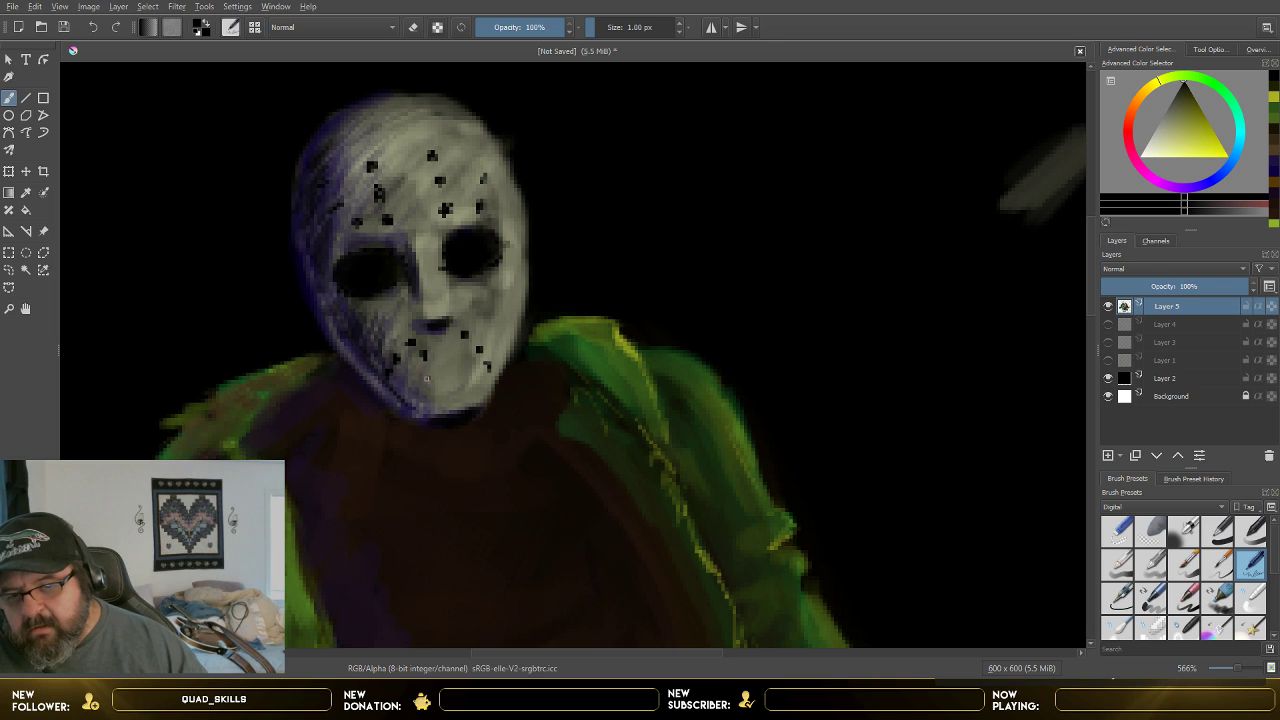
click(426, 378)
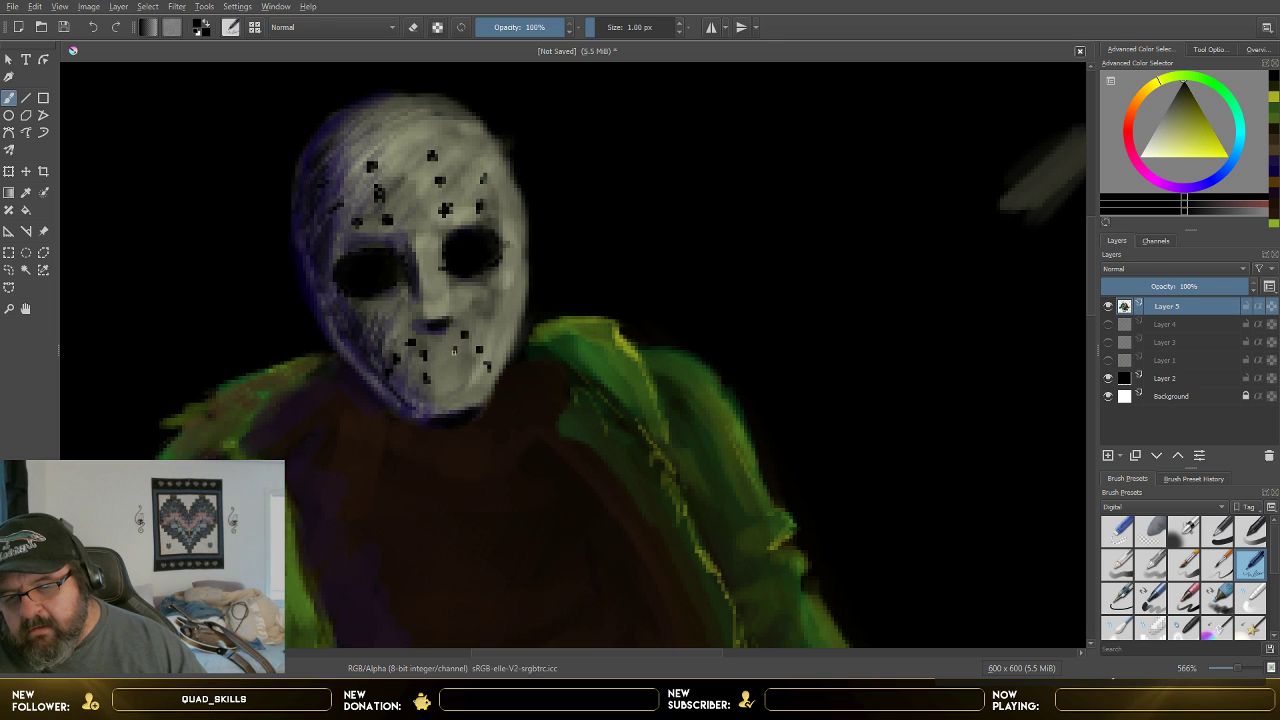
click(453, 349)
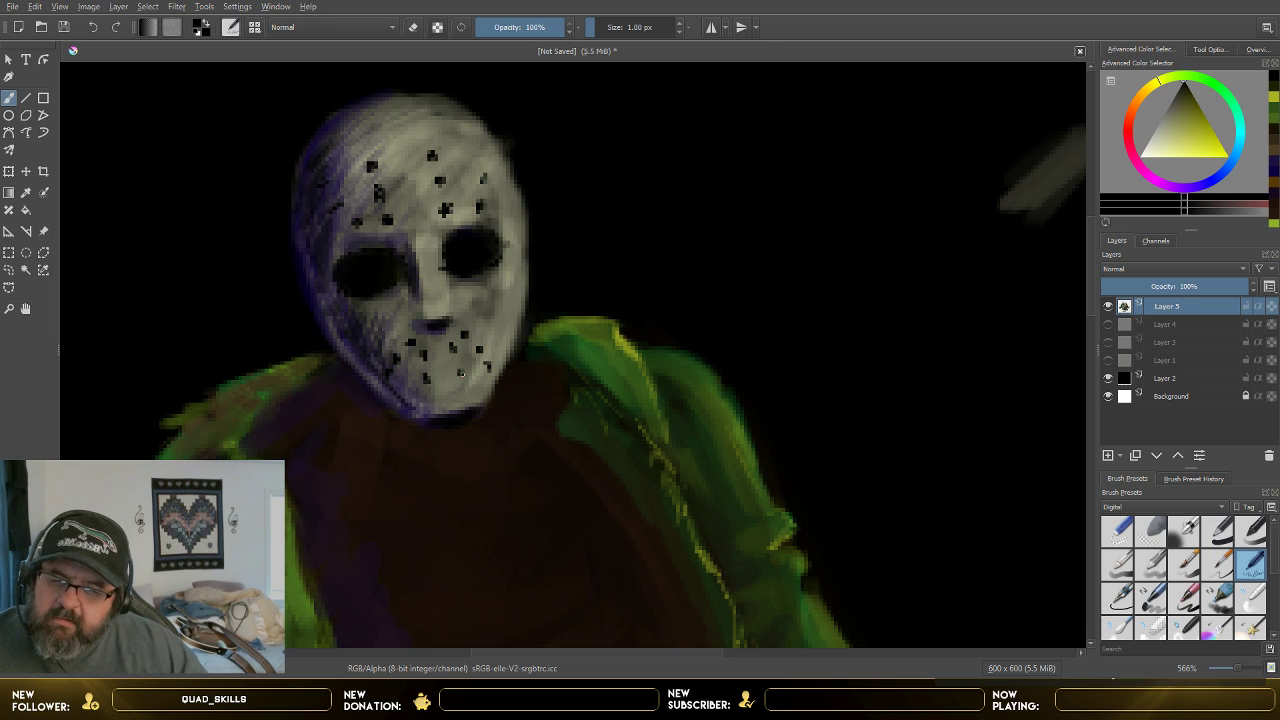
- Add a last black hole on the mask's chin and paint red markings across the brow and on both cheeks
click(461, 373)
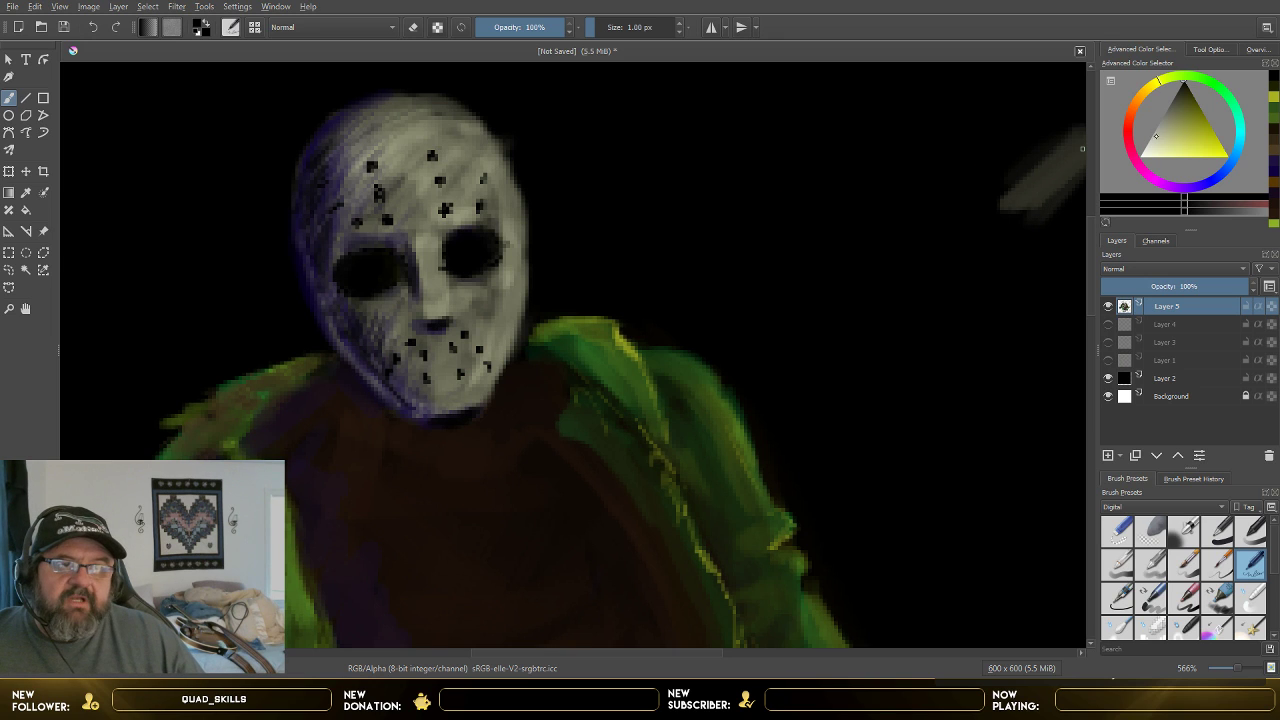
click(1128, 124)
click(1204, 122)
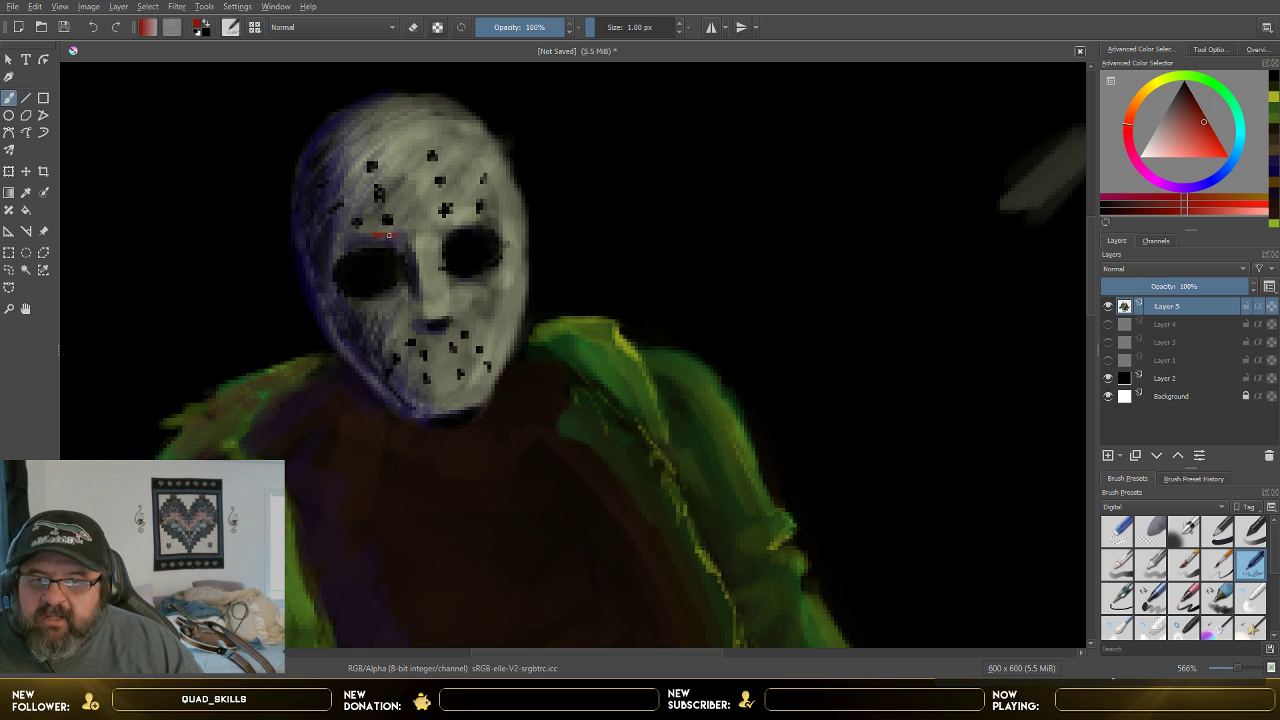
mouse_move(407, 236)
mouse_down()
mouse_move(450, 226)
mouse_move(436, 232)
mouse_up()
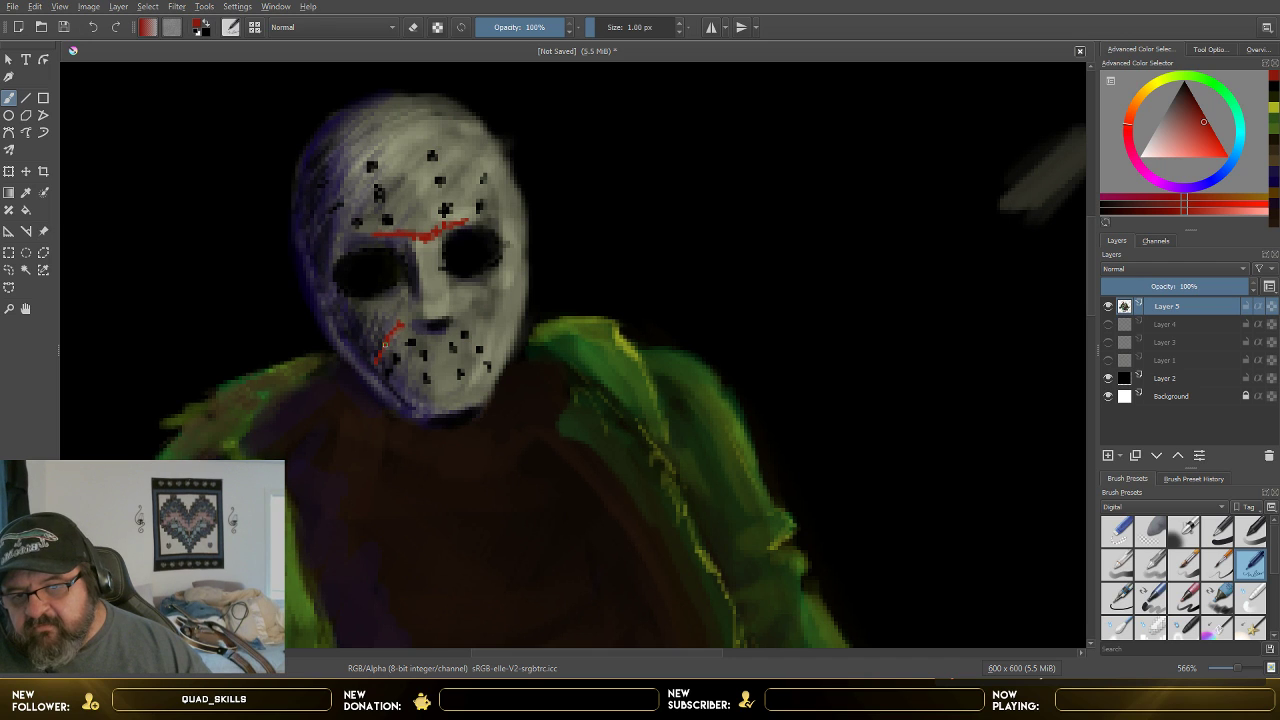
drag(385, 344, 401, 328)
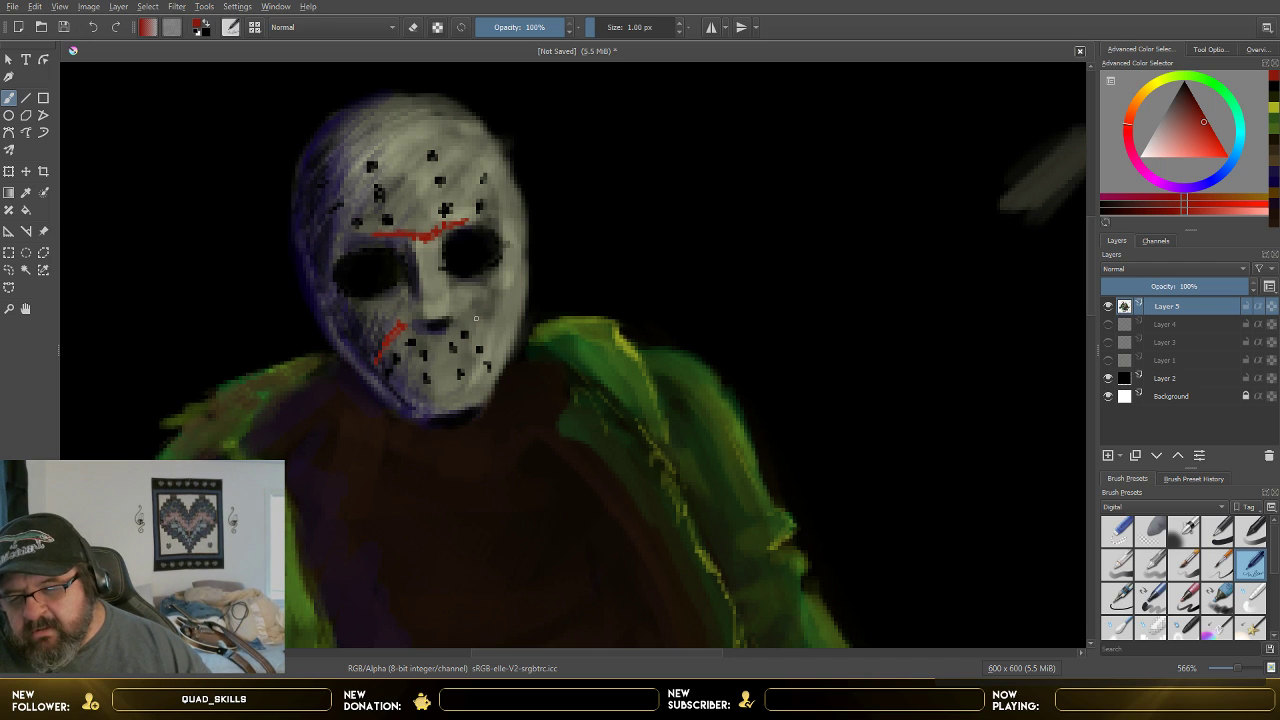
drag(470, 317, 492, 351)
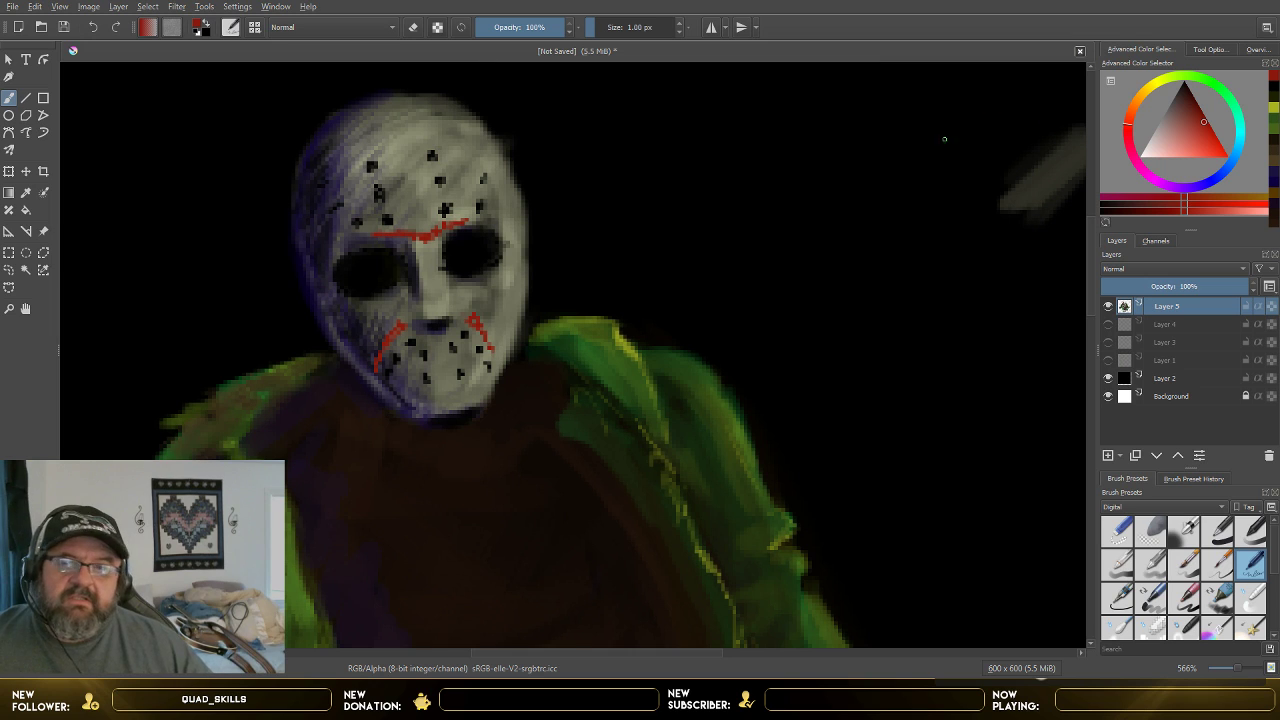
- Sample the grey of the mask's nose bridge and set the brush to 46% opacity and 4.53 px size
key(p)
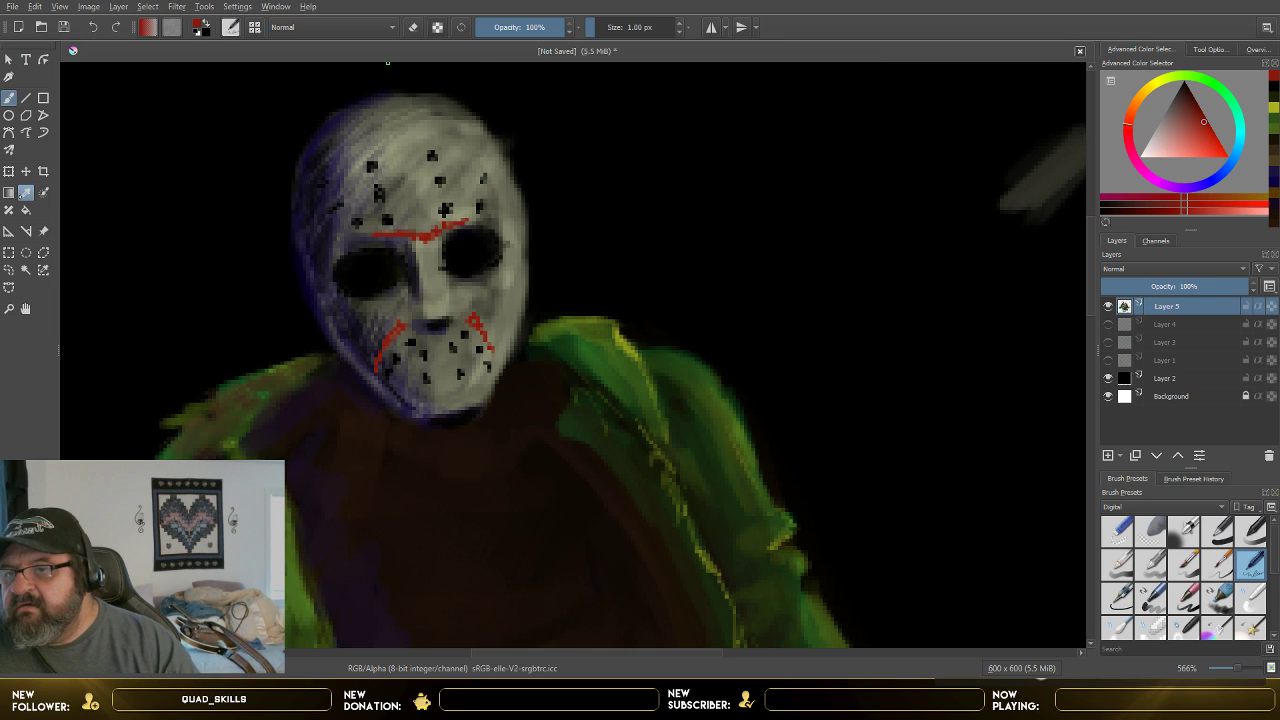
click(438, 259)
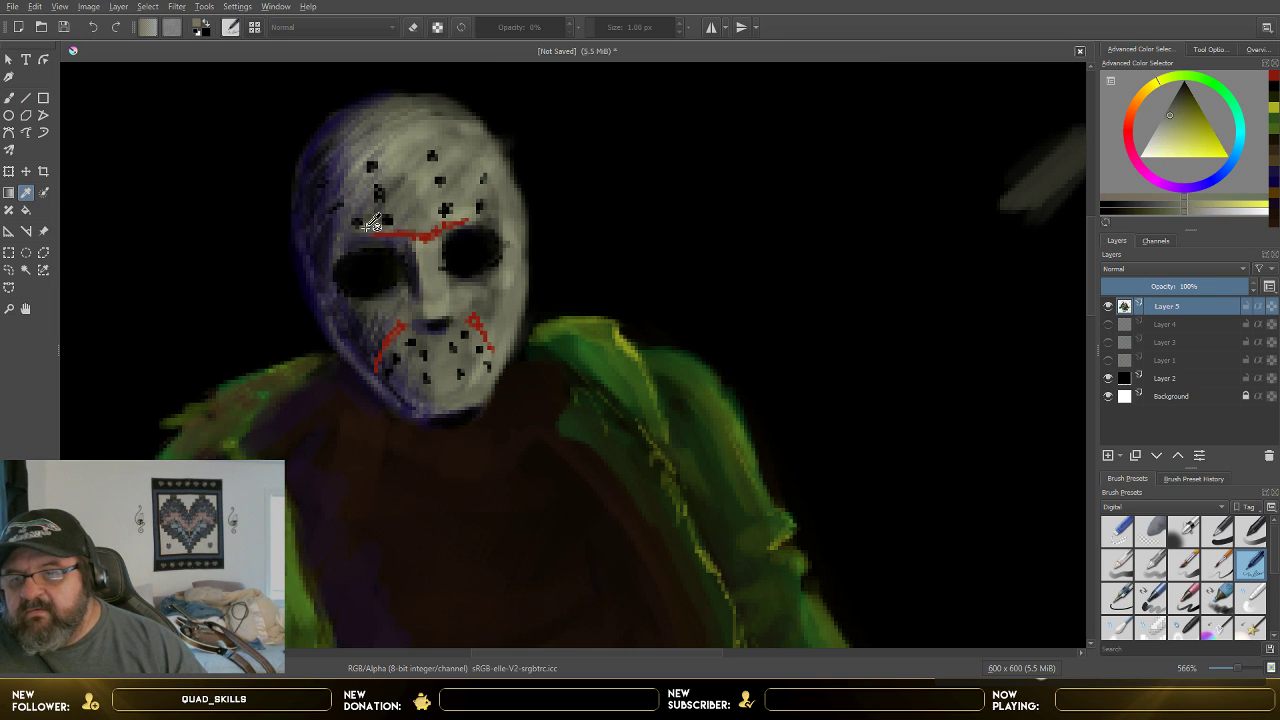
key(b)
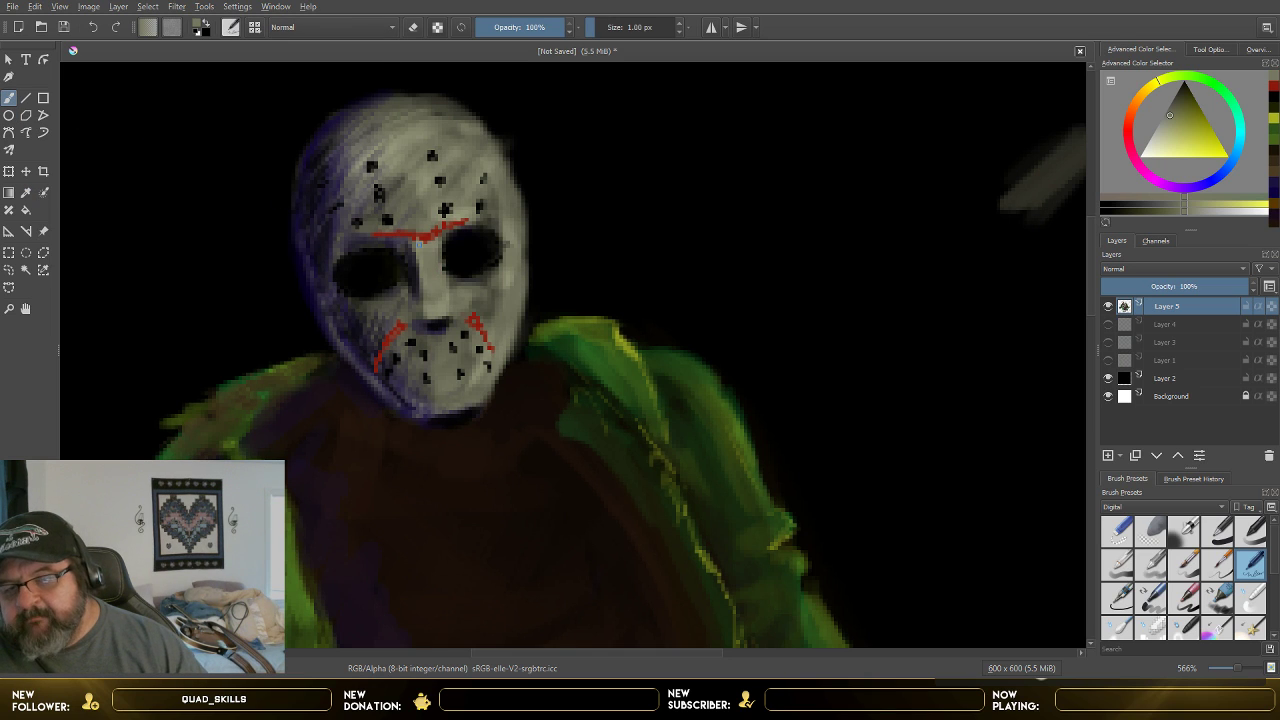
click(522, 27)
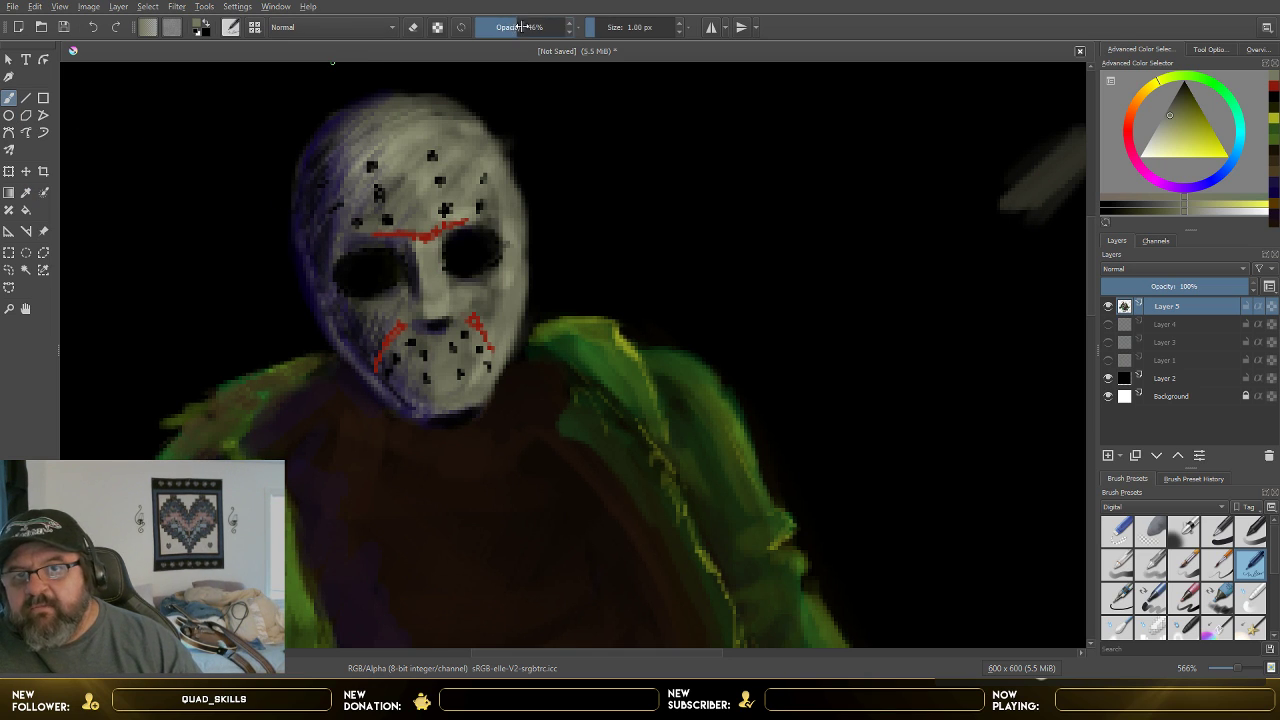
drag(600, 27, 605, 27)
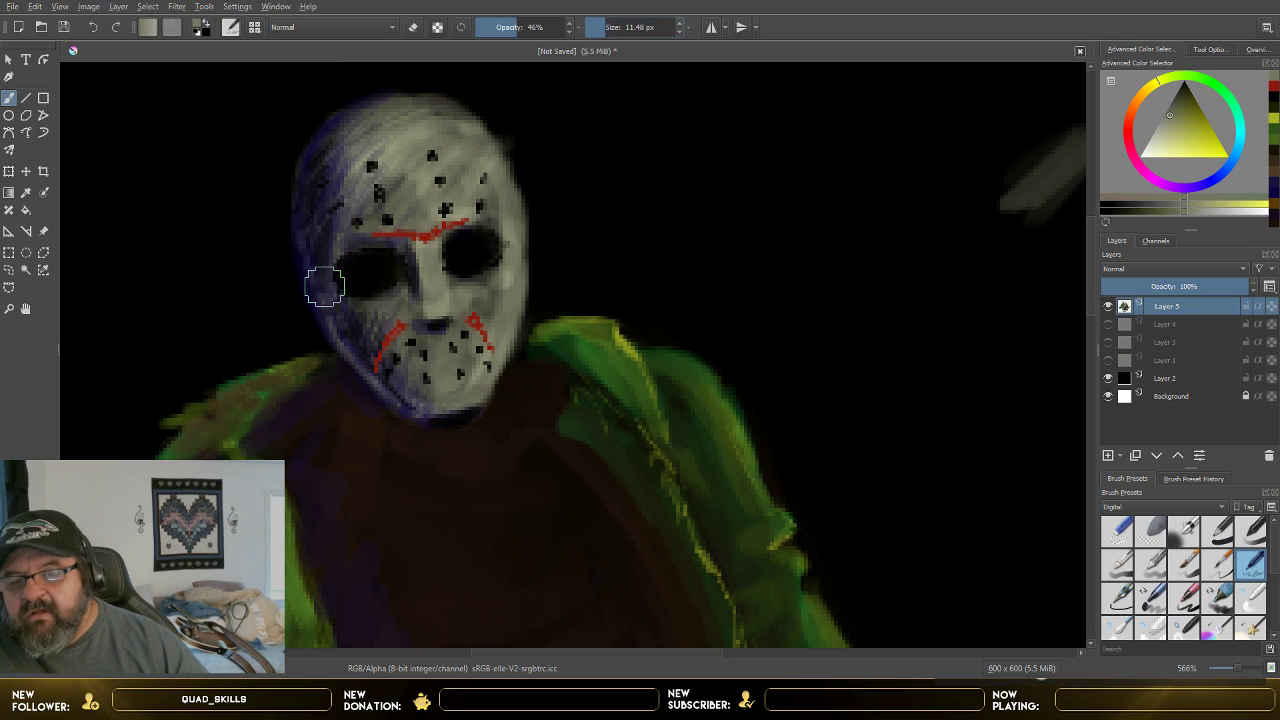
key(bracketleft)
key(bracketleft)
key(bracketleft)
key(bracketleft)
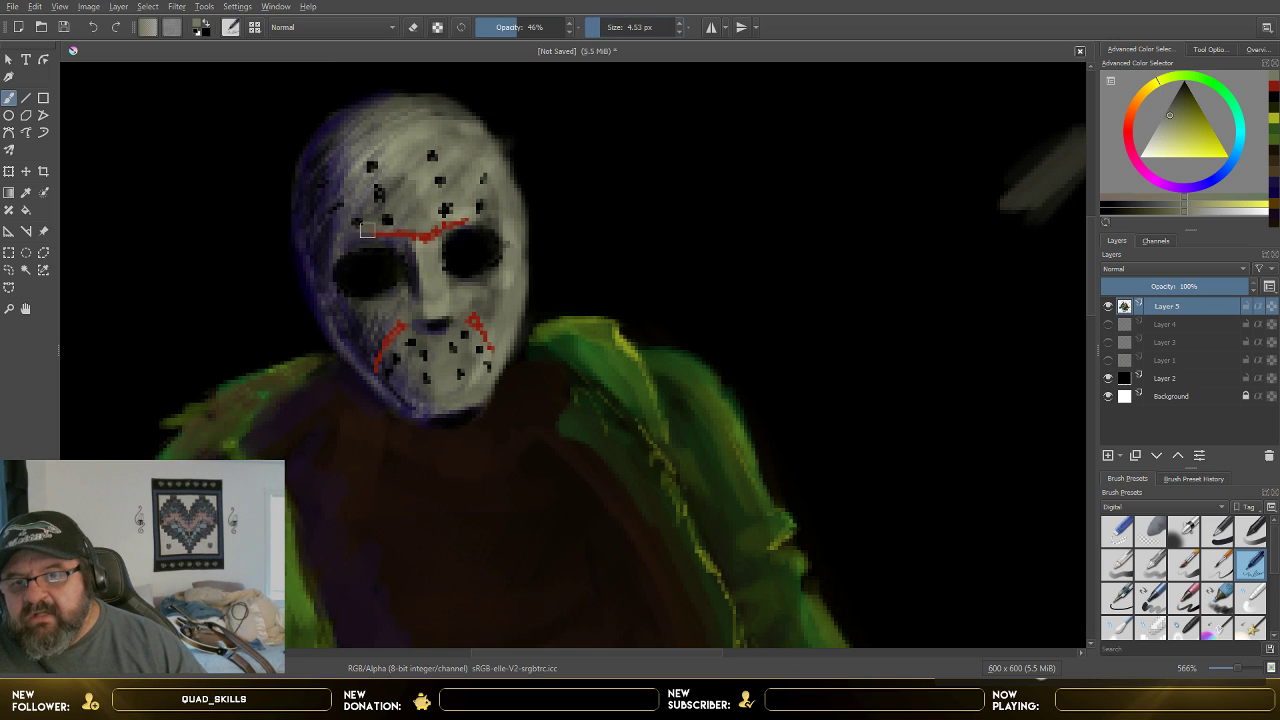
- Undo the trial grey stroke over the red brow marking and tone down the red markings with grey at 13% opacity
mouse_move(366, 227)
mouse_down()
mouse_move(412, 233)
mouse_move(390, 232)
mouse_up()
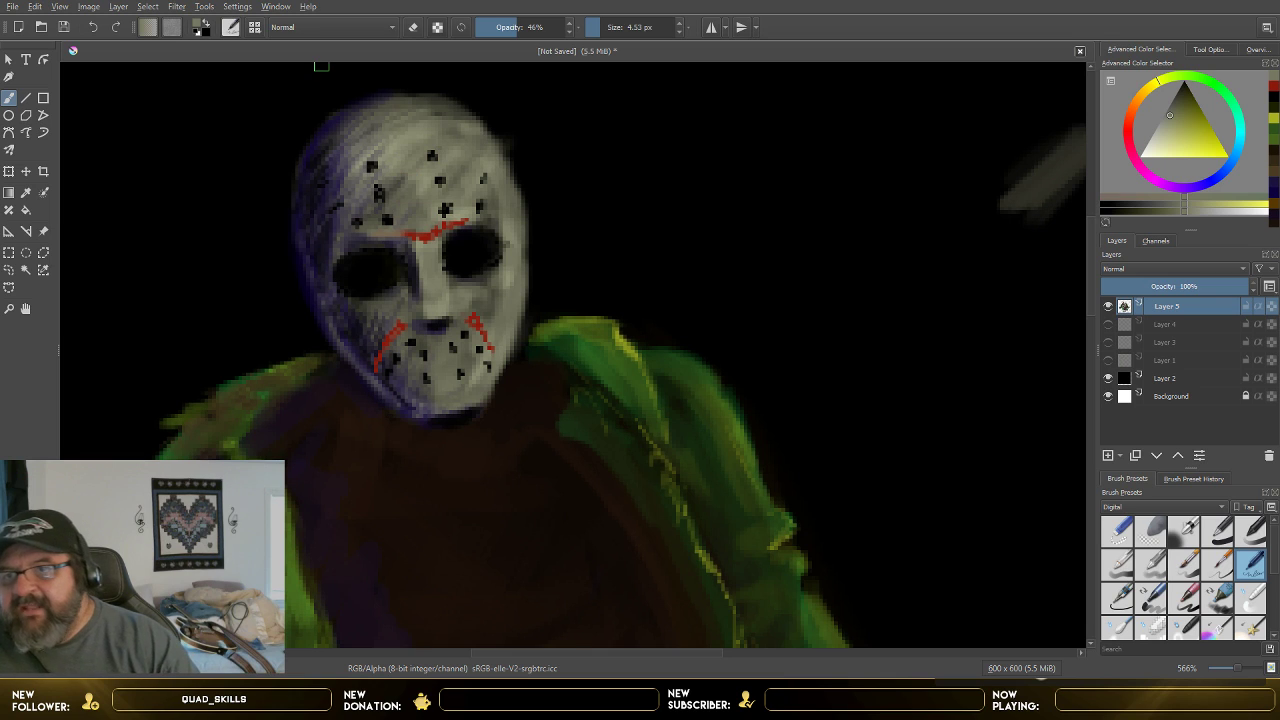
key(ctrl+z)
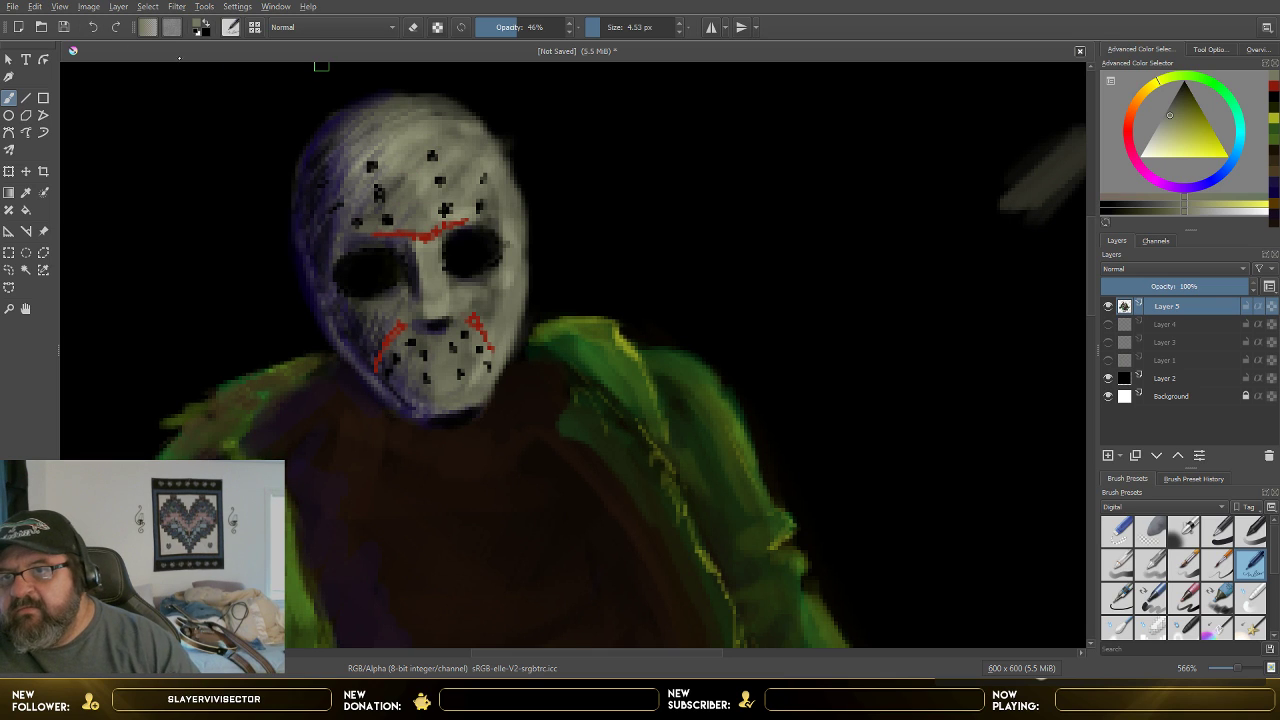
click(488, 30)
click(482, 28)
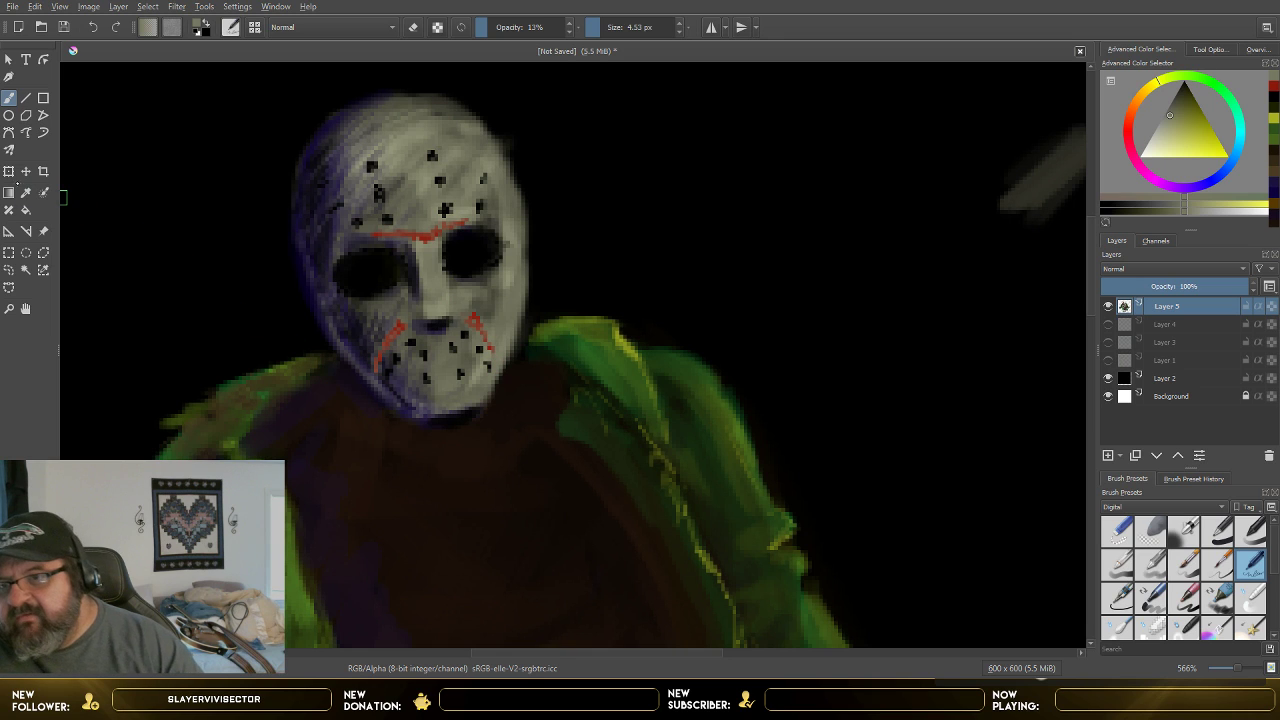
- Sample the dark purple at the mask's shadowed edge and glaze it over the red marking on the shadow-side cheek
click(26, 192)
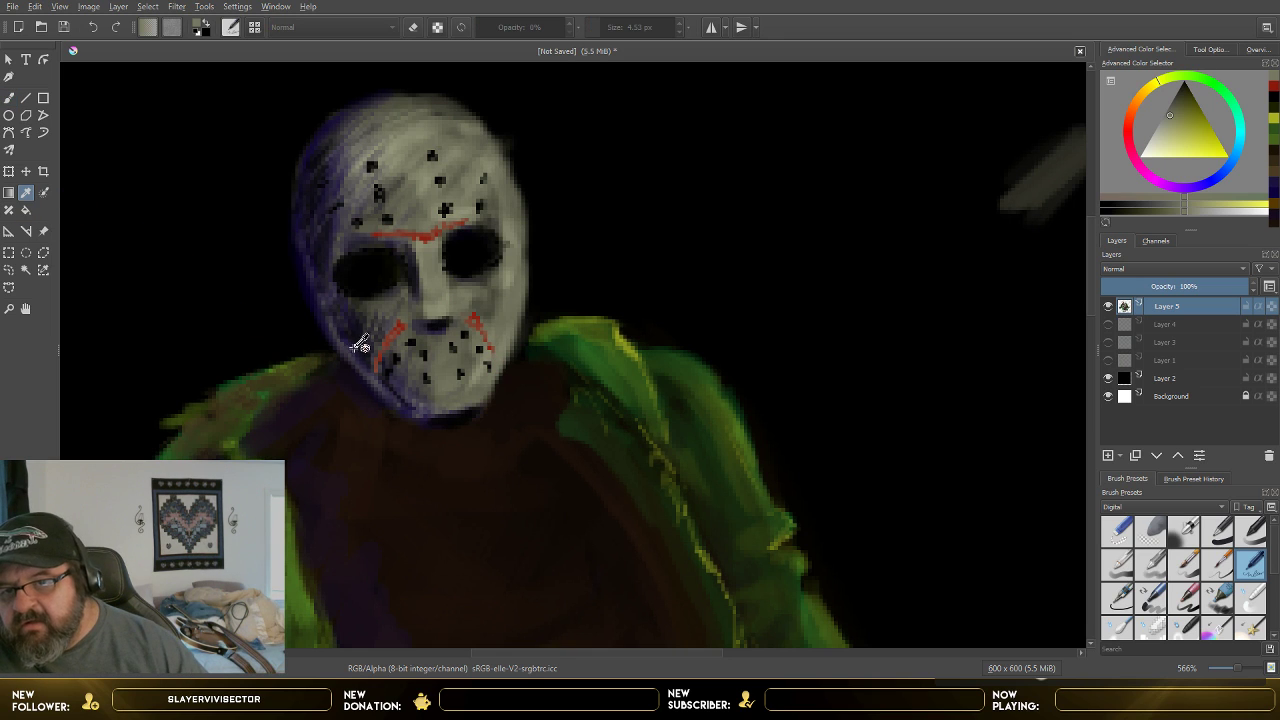
click(300, 305)
click(9, 98)
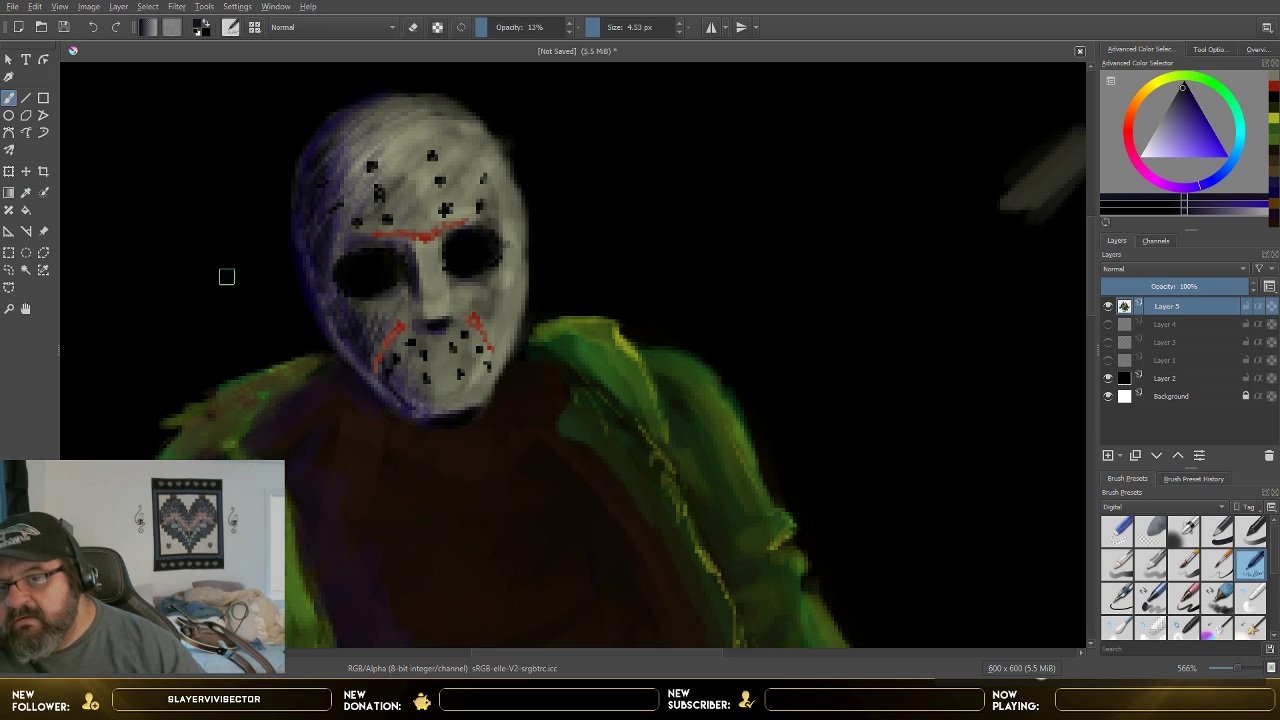
drag(378, 366, 395, 335)
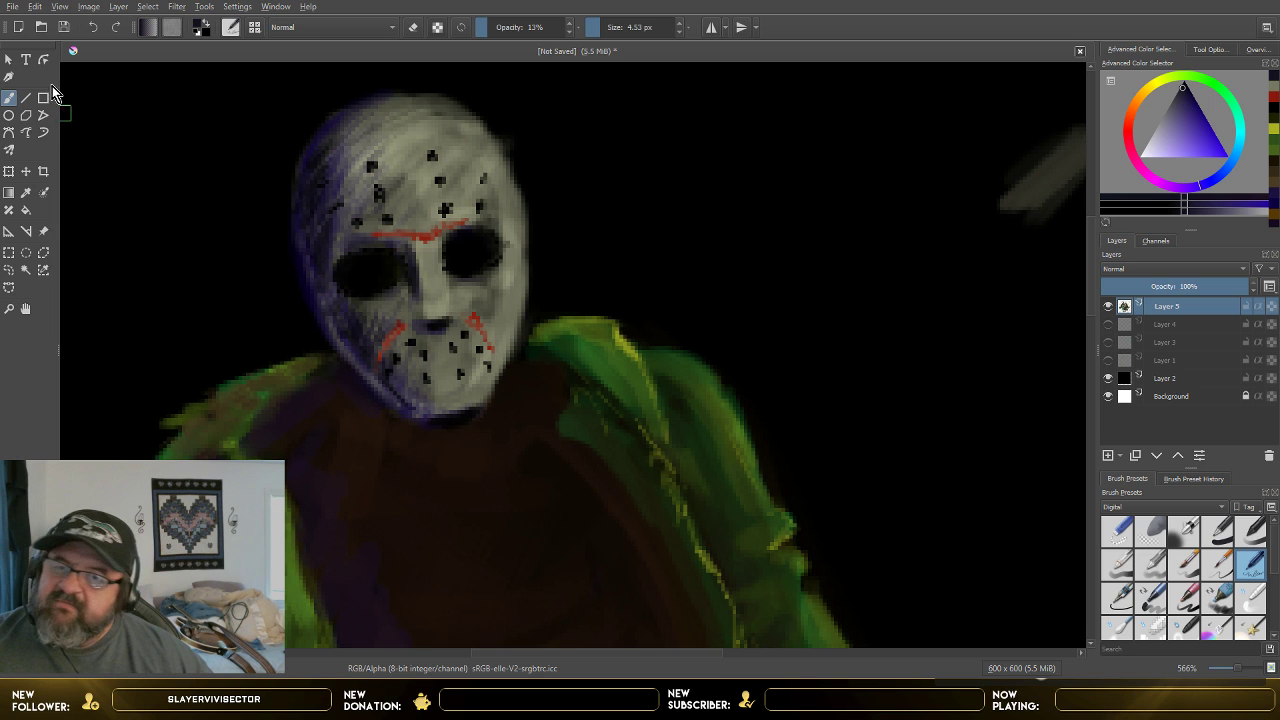
scroll(457, 348, down, 3)
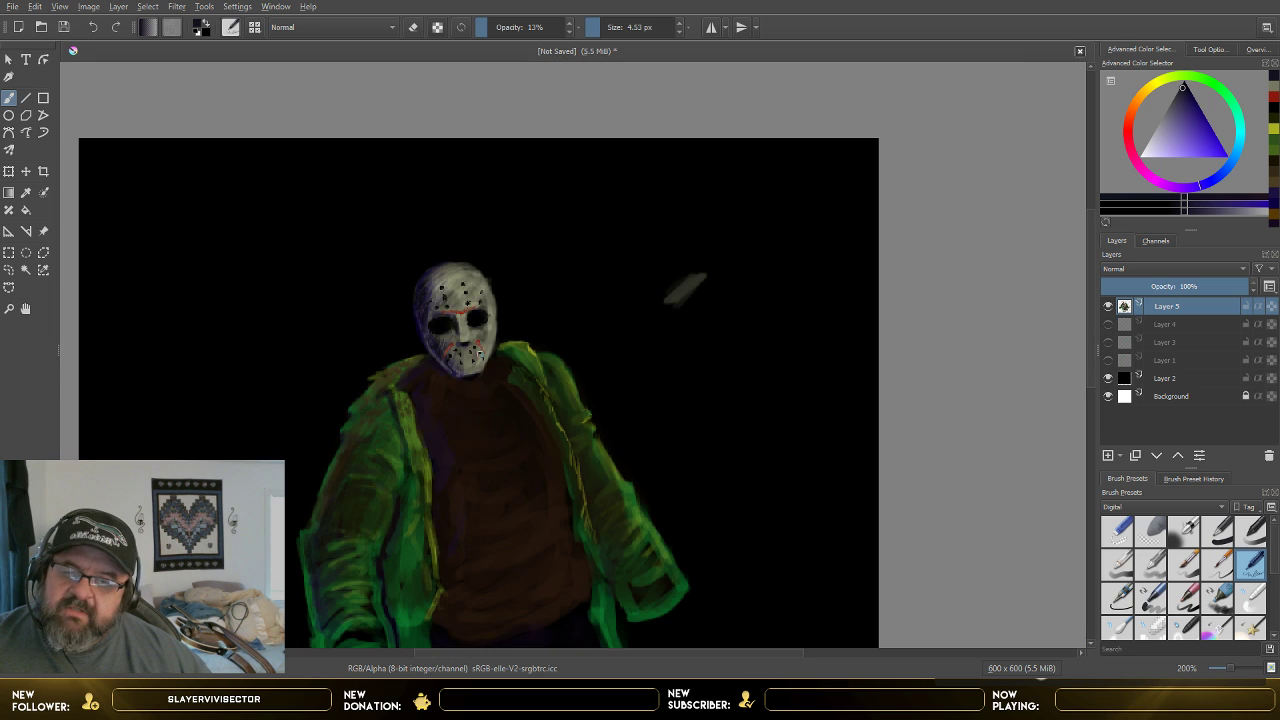
scroll(479, 351, up, 3)
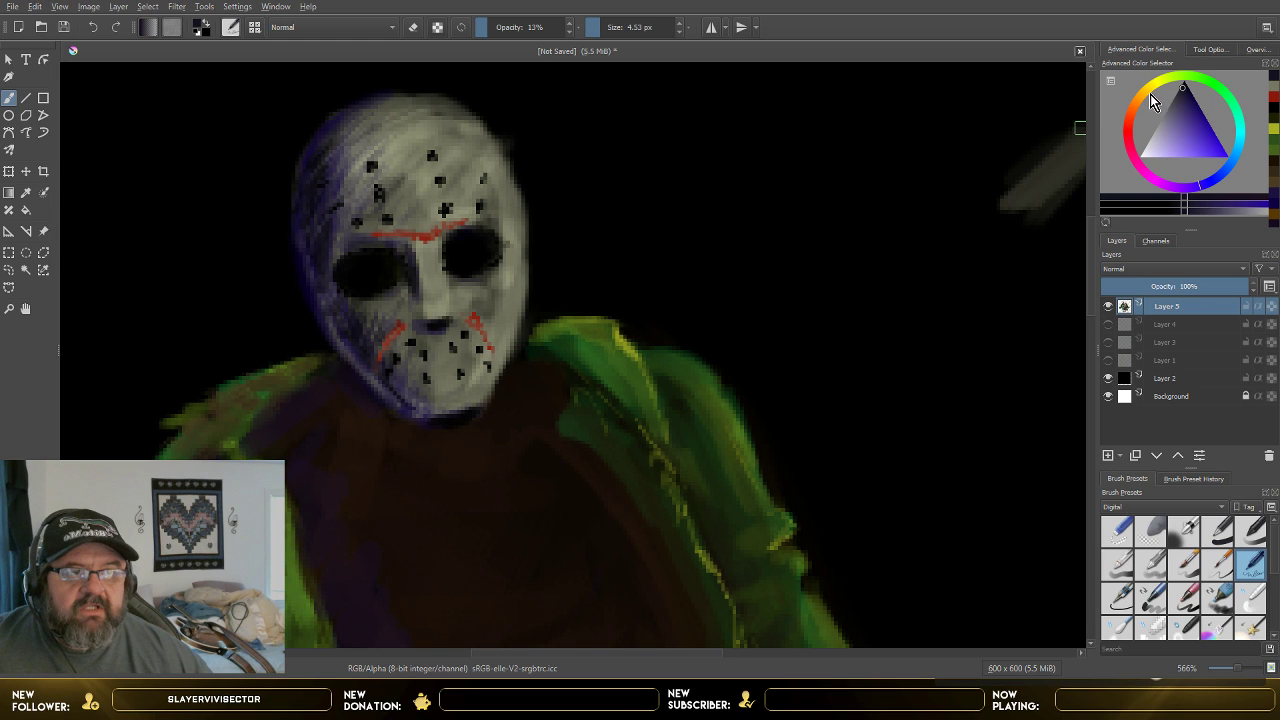
- Set the brush to 75% opacity and 1.44 px size, and mix a pale off-white from the mask's sampled colour
click(1182, 92)
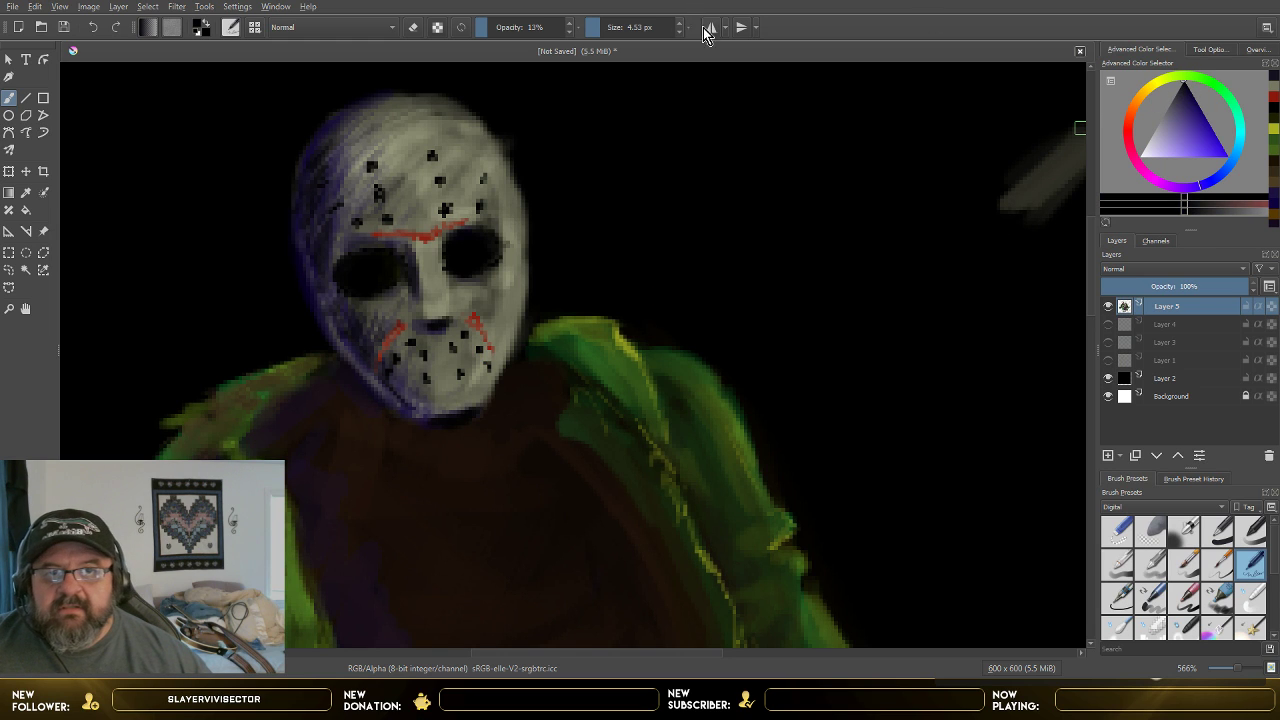
click(541, 28)
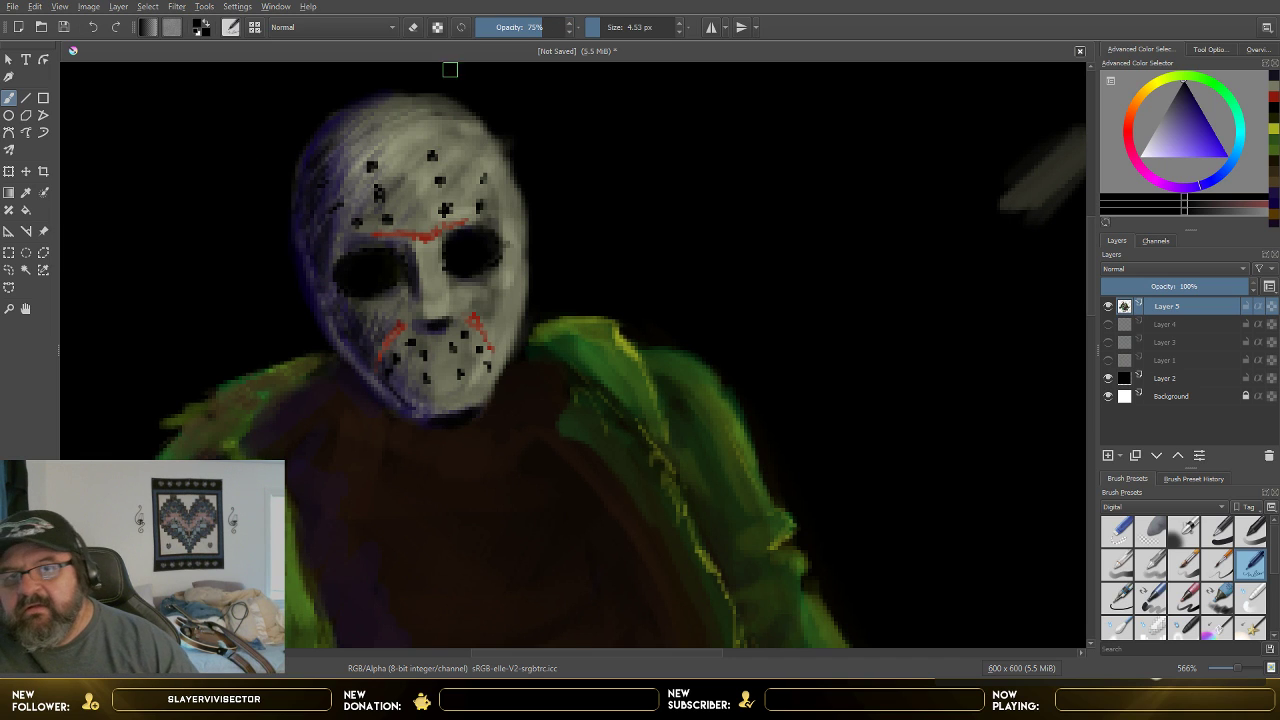
click(596, 29)
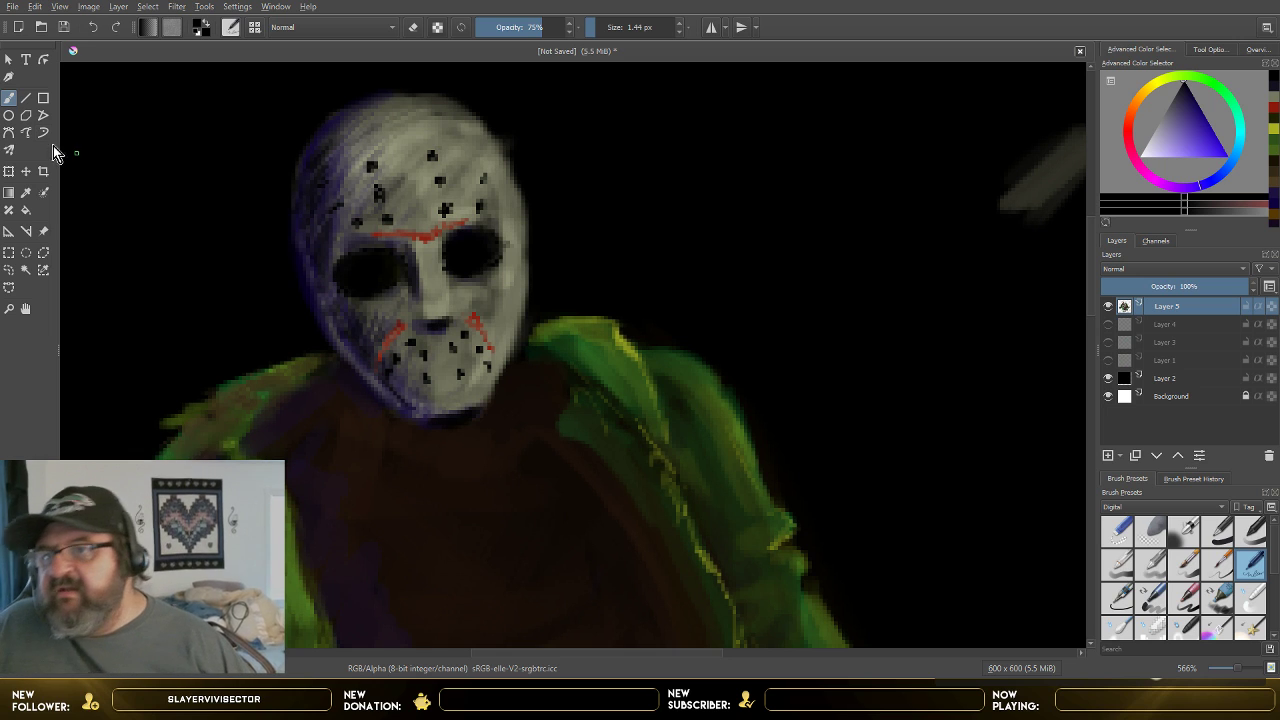
click(22, 195)
click(479, 138)
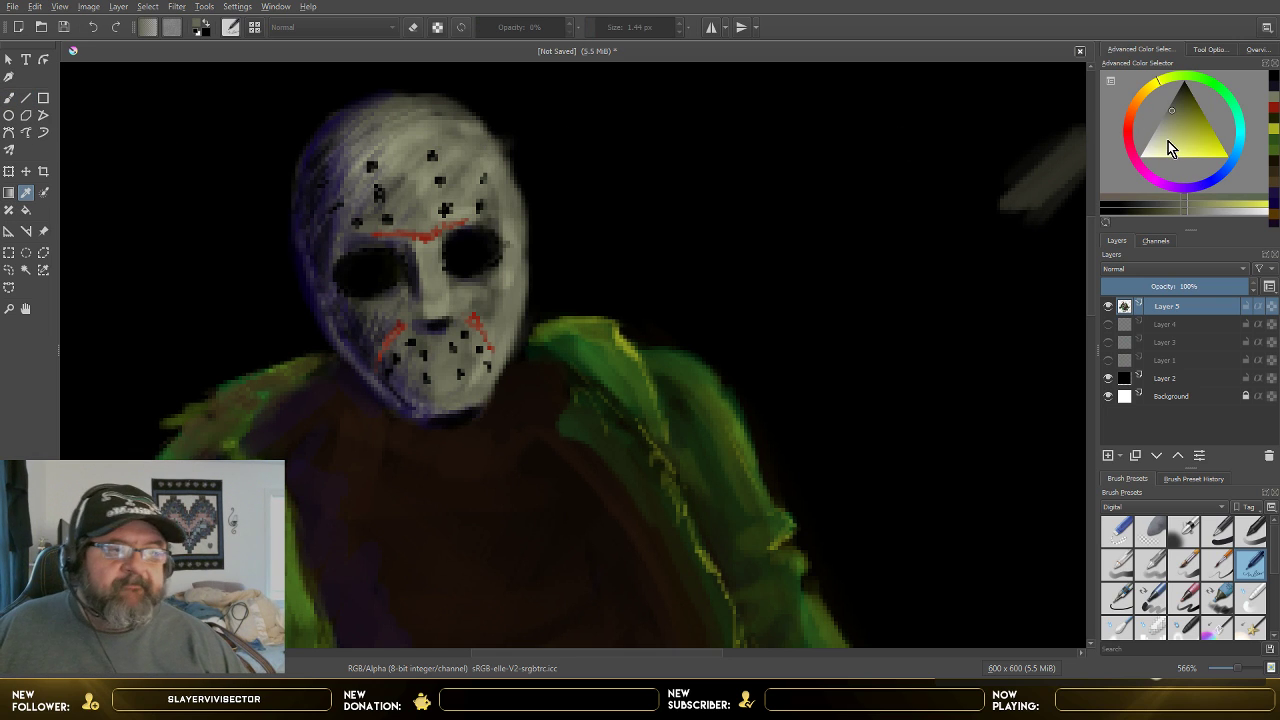
drag(1172, 148, 1156, 152)
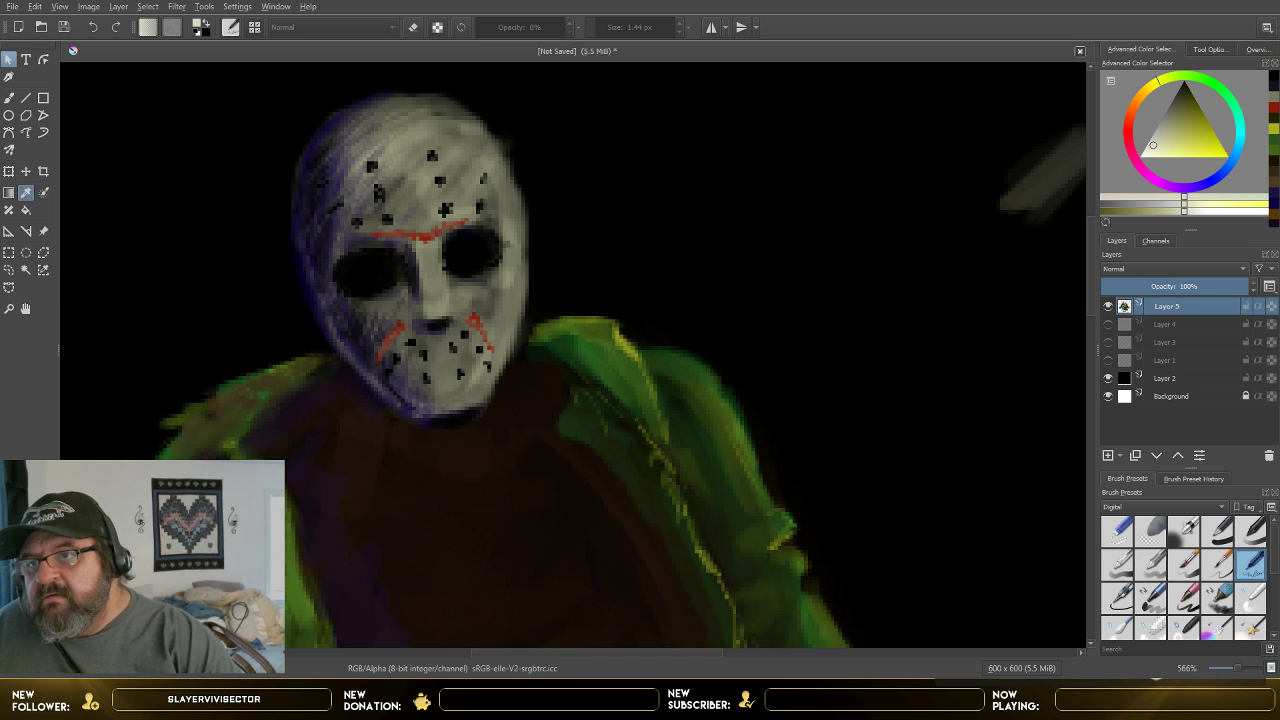
click(9, 97)
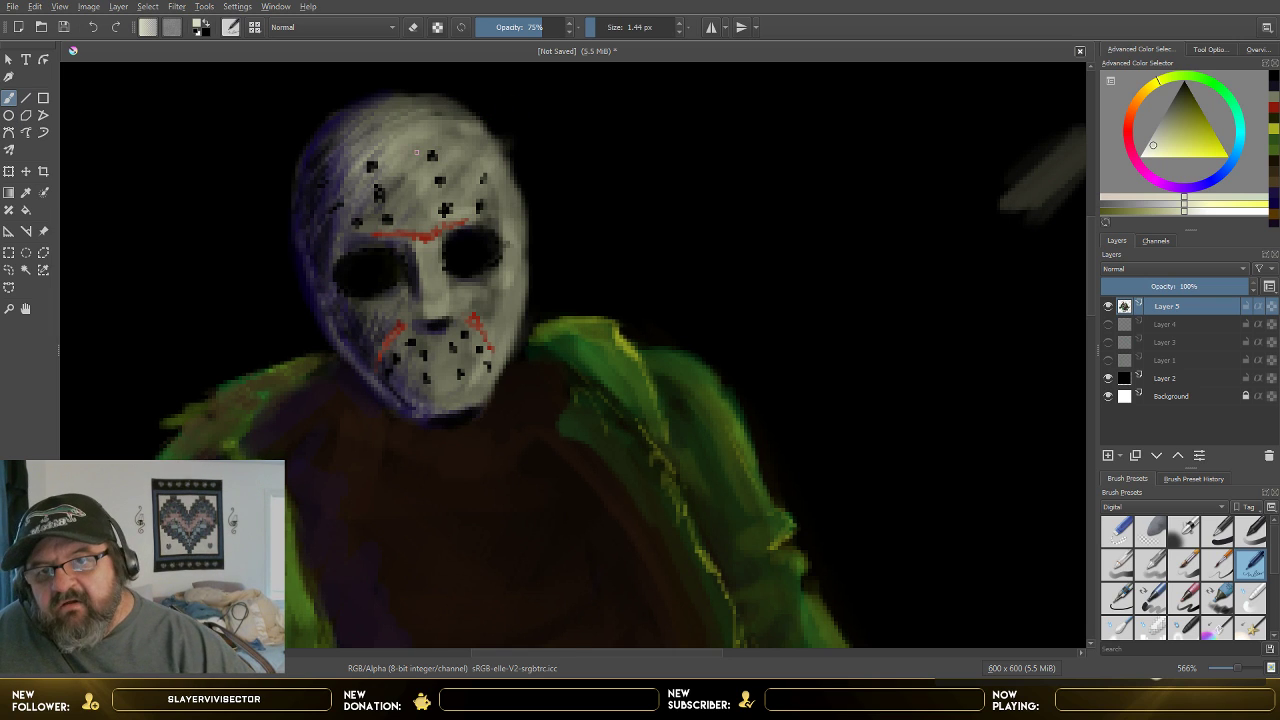
- Paint off-white highlights along the mask's lit edge, the rims of both eye holes, the nose and the ventilation holes
mouse_move(464, 107)
mouse_down()
mouse_move(514, 181)
mouse_move(523, 230)
mouse_move(516, 346)
mouse_move(488, 398)
mouse_up()
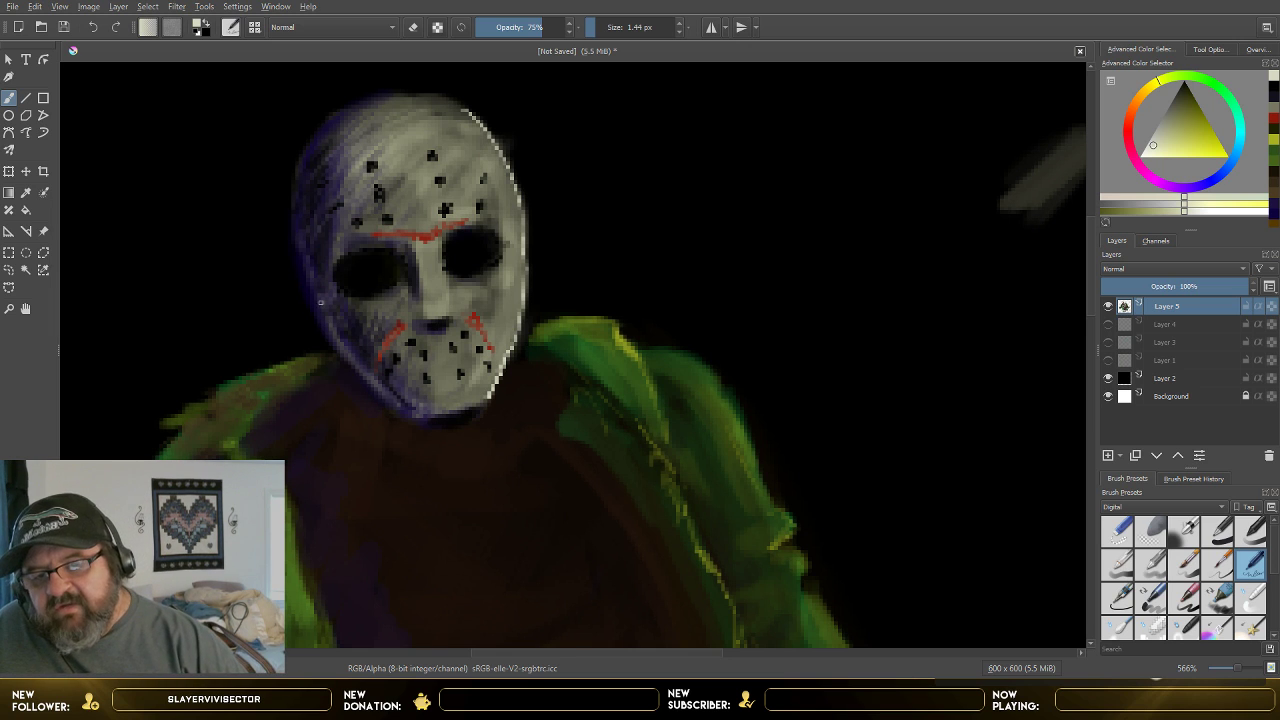
mouse_move(450, 234)
mouse_down()
mouse_move(446, 270)
mouse_move(452, 236)
mouse_move(451, 278)
mouse_move(462, 280)
mouse_up()
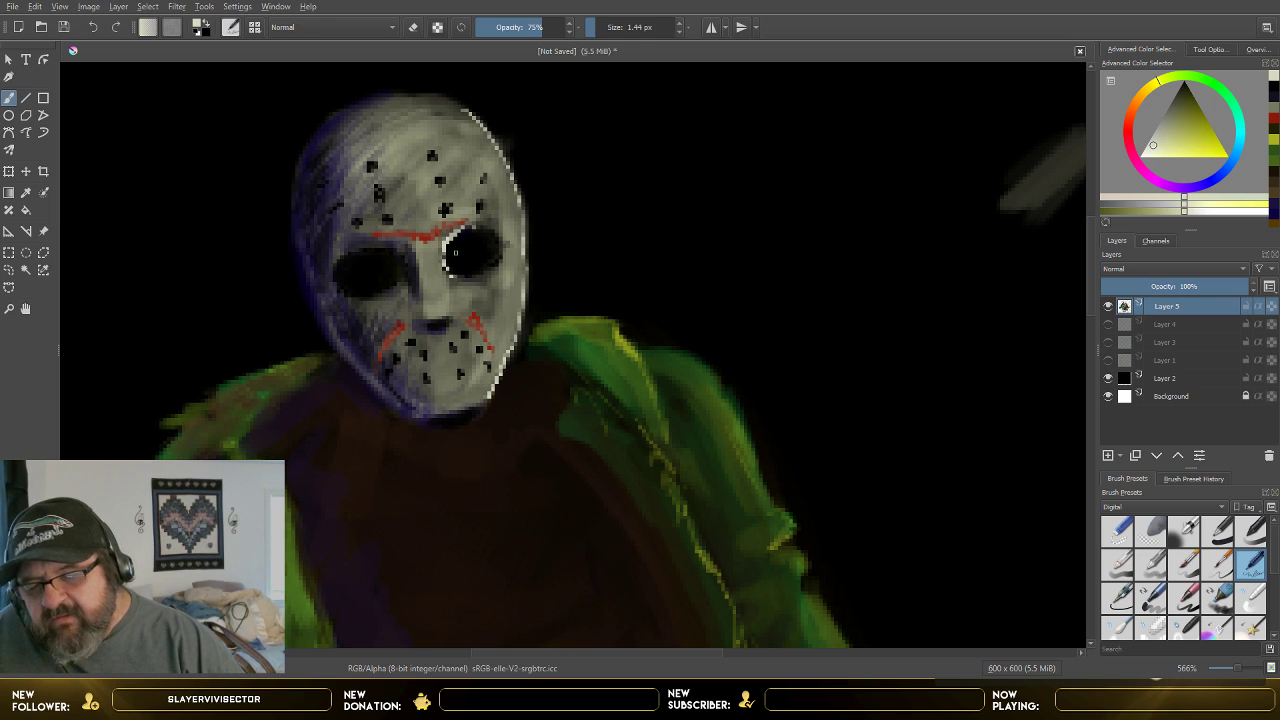
drag(385, 246, 366, 253)
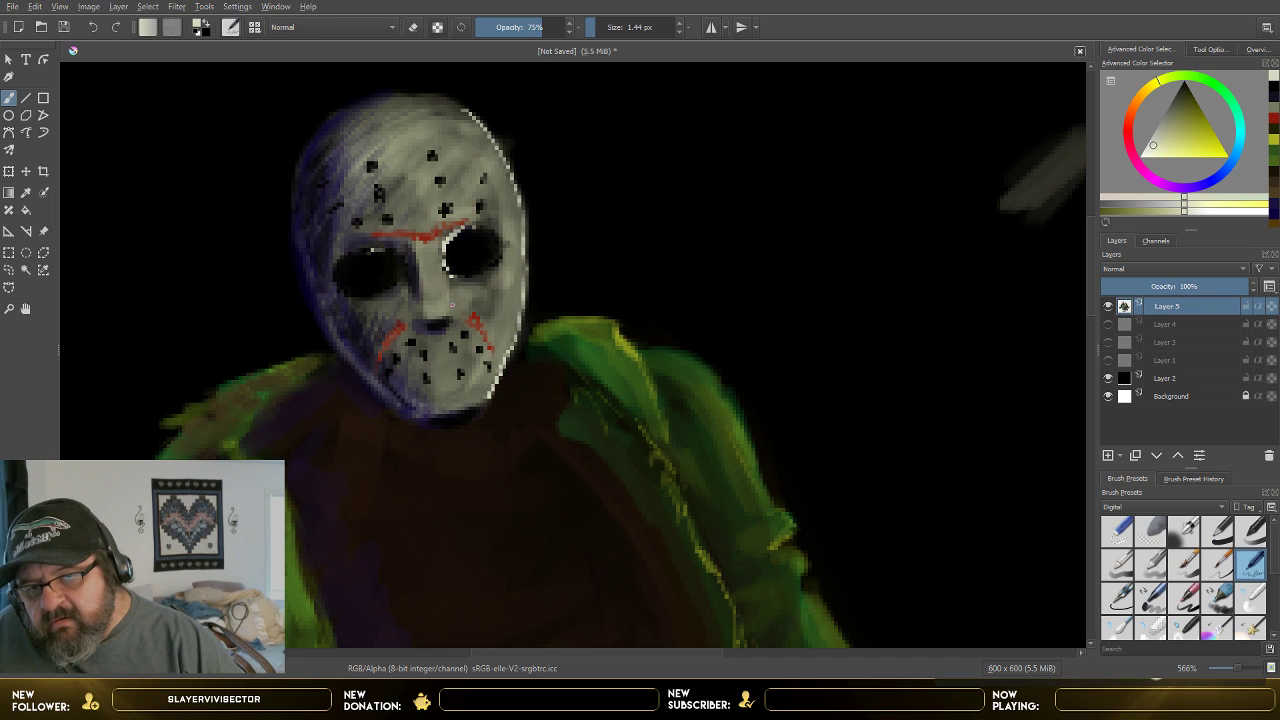
drag(452, 304, 450, 288)
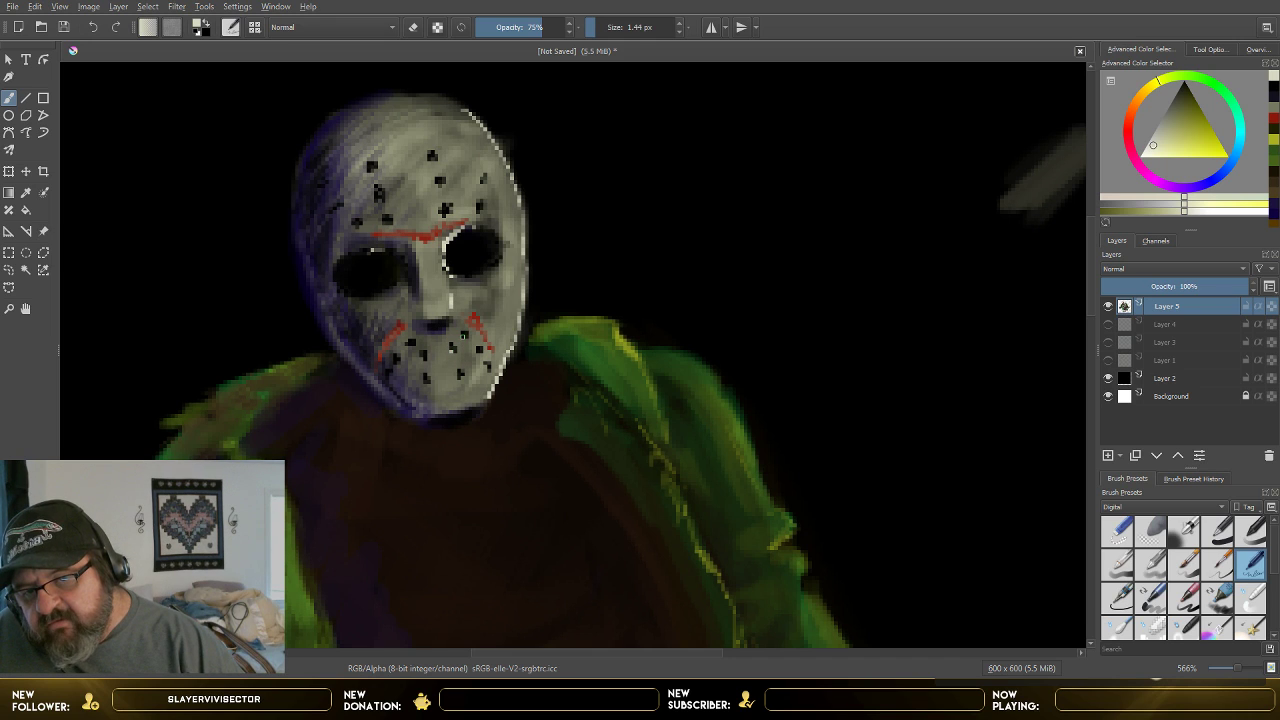
click(479, 350)
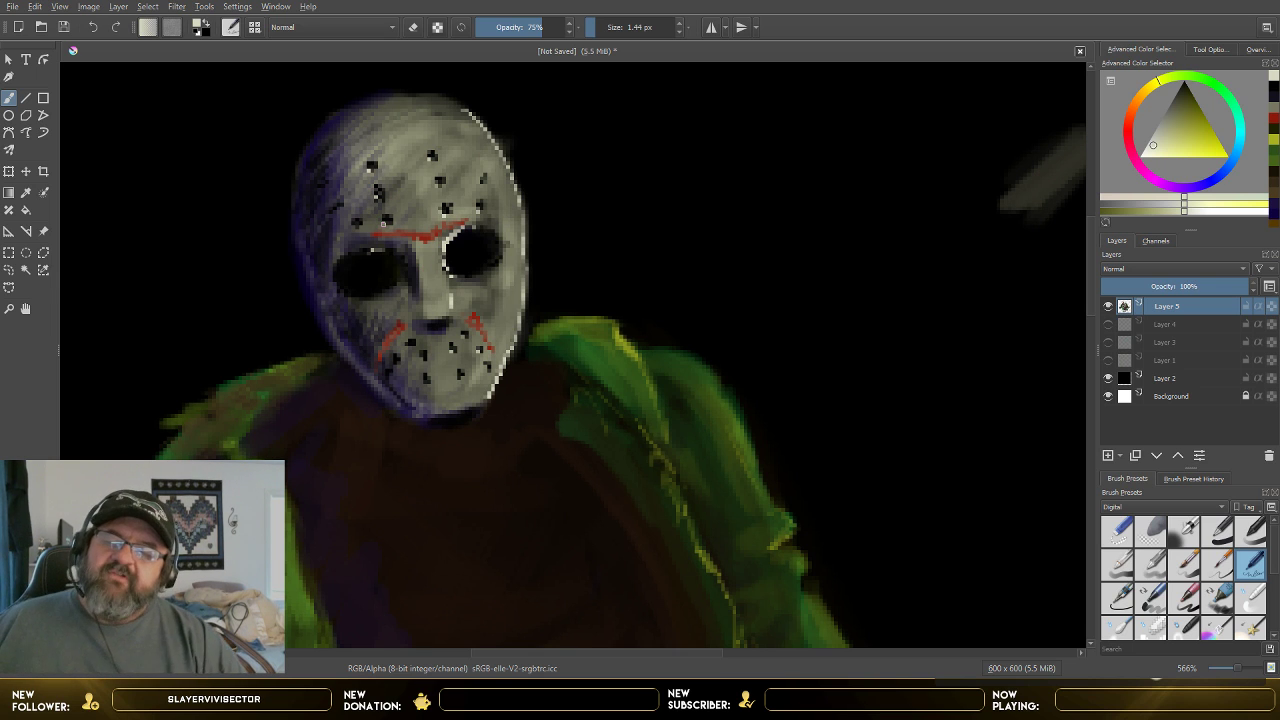
- Extend the off-white rim highlight over the crown of the mask at 70% brush opacity
scroll(847, 233, down, 4)
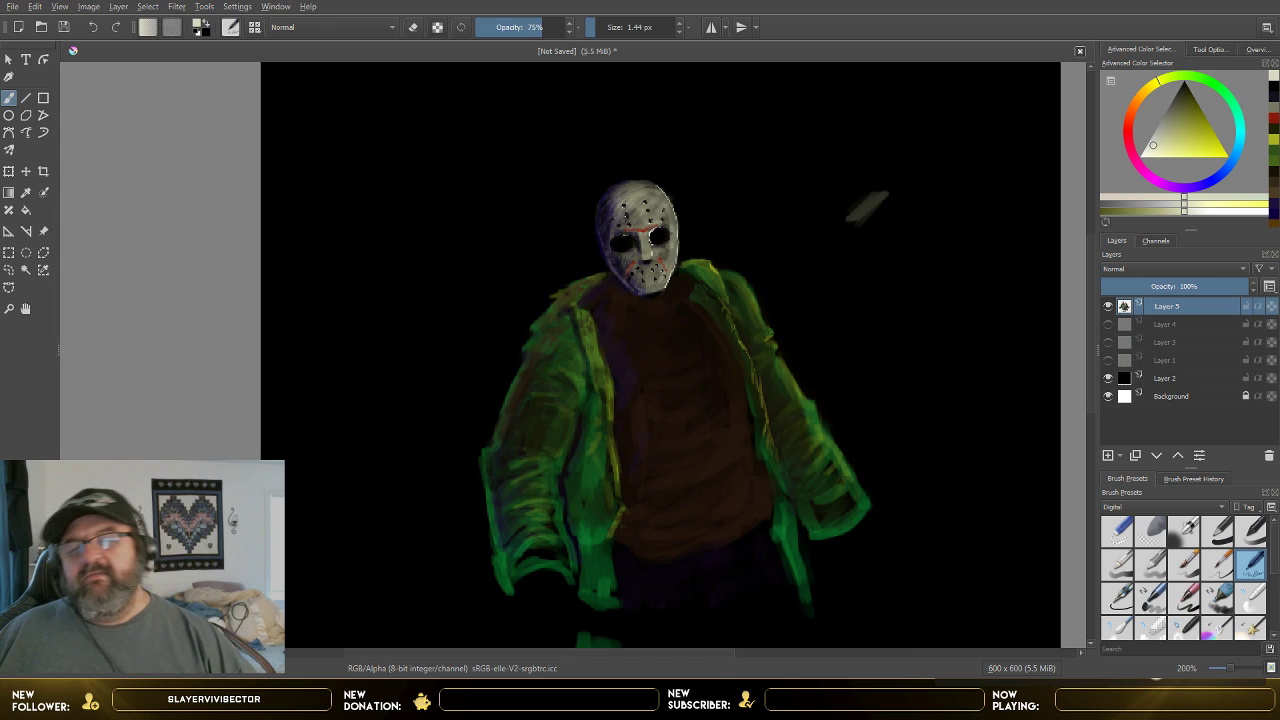
scroll(776, 246, up, 4)
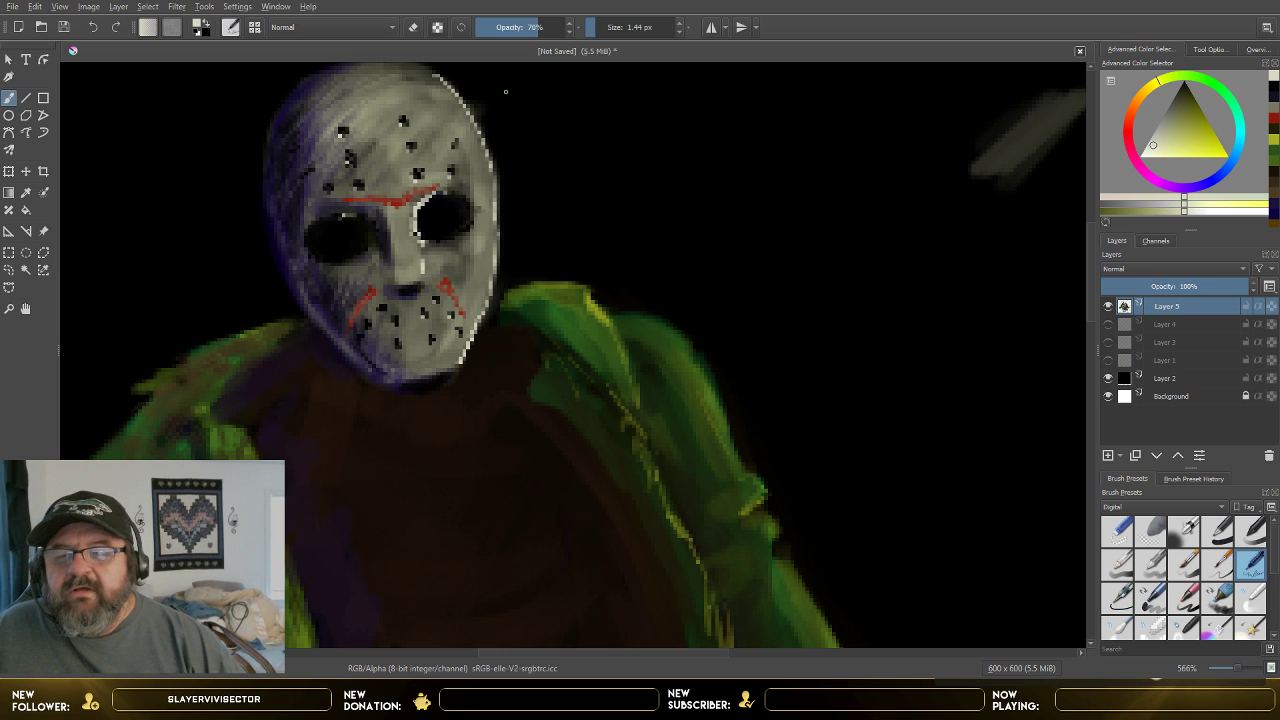
scroll(517, 134, up, 1)
scroll(520, 139, down, 2)
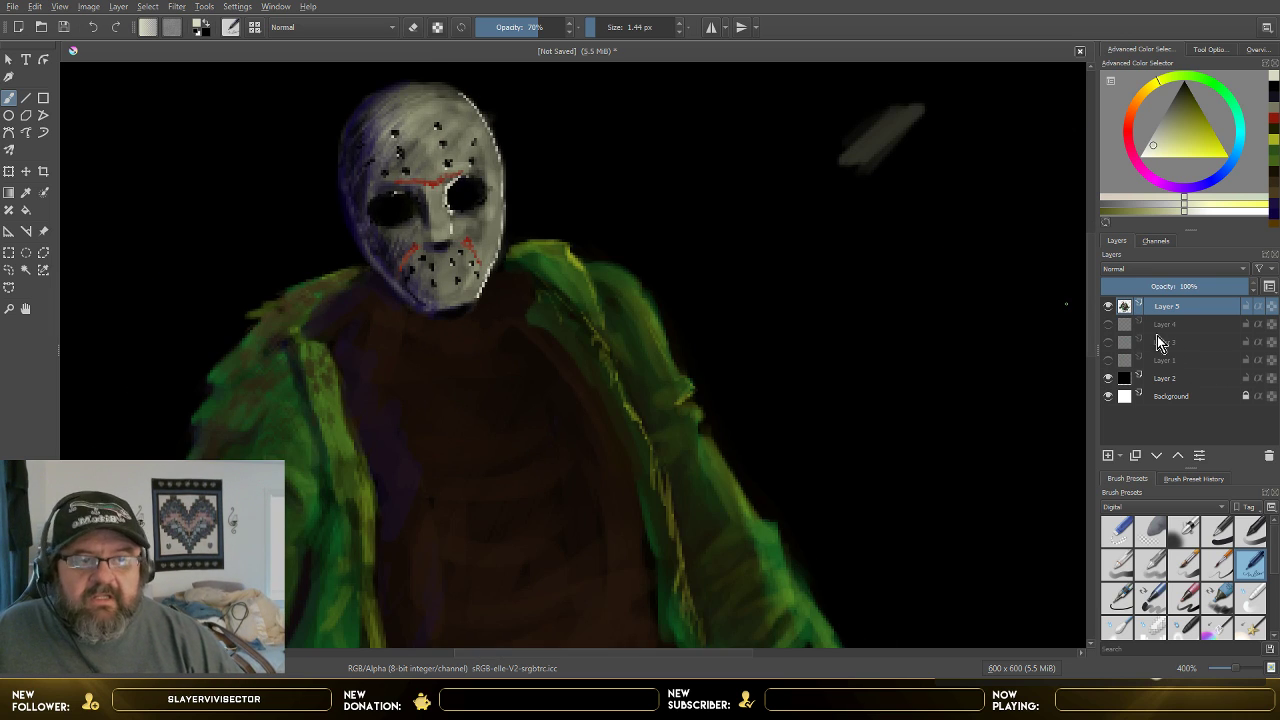
scroll(1094, 290, up, 3)
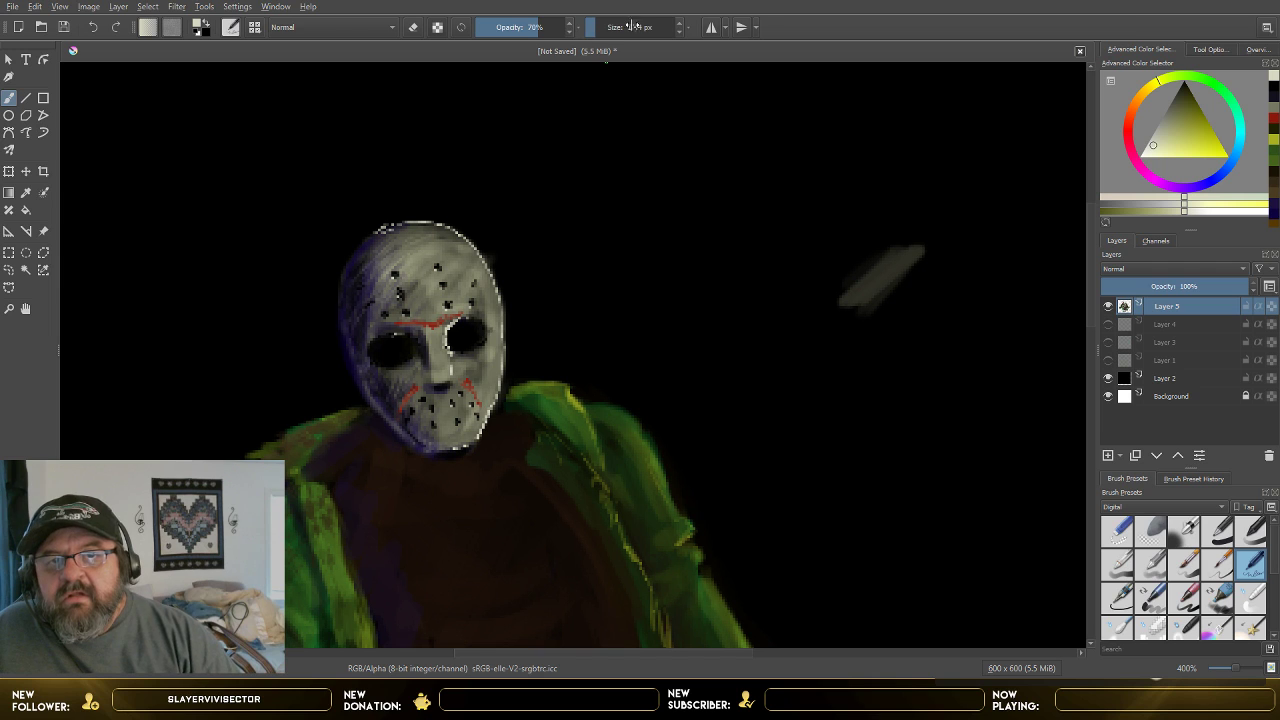
- Set the brush size to 2.09 px and its opacity to 51%
drag(595, 35, 599, 35)
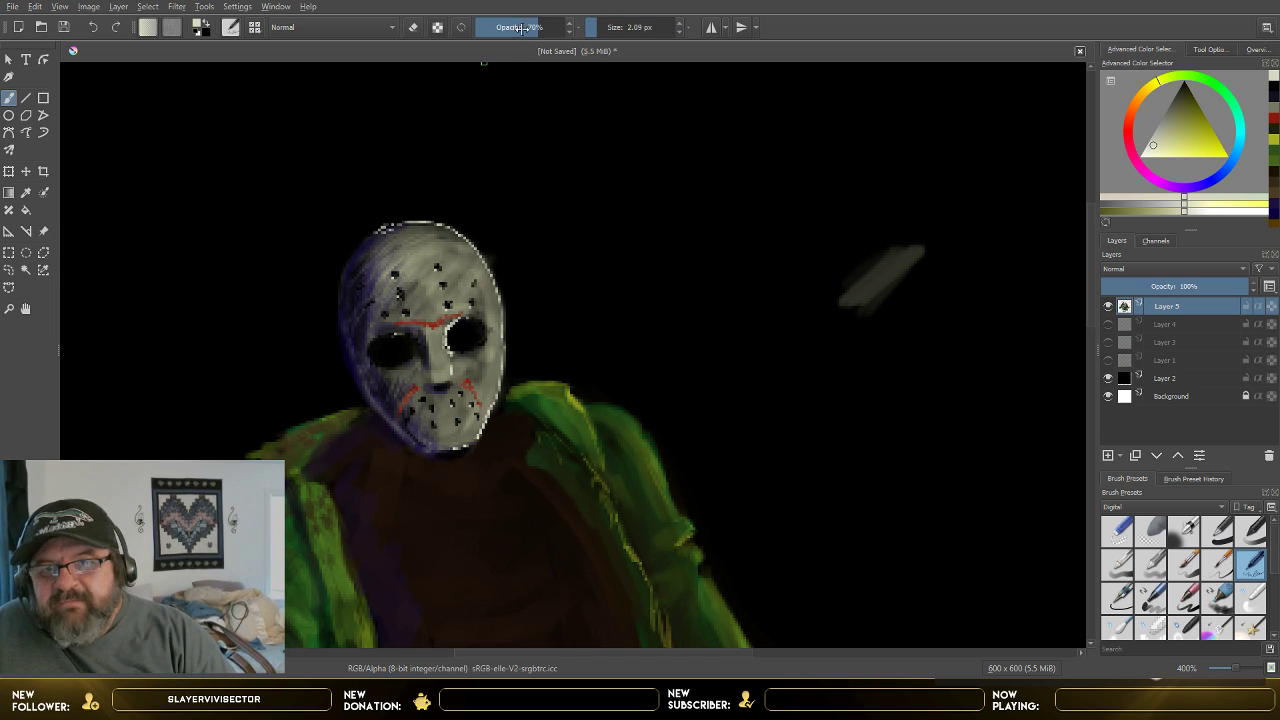
drag(519, 27, 500, 28)
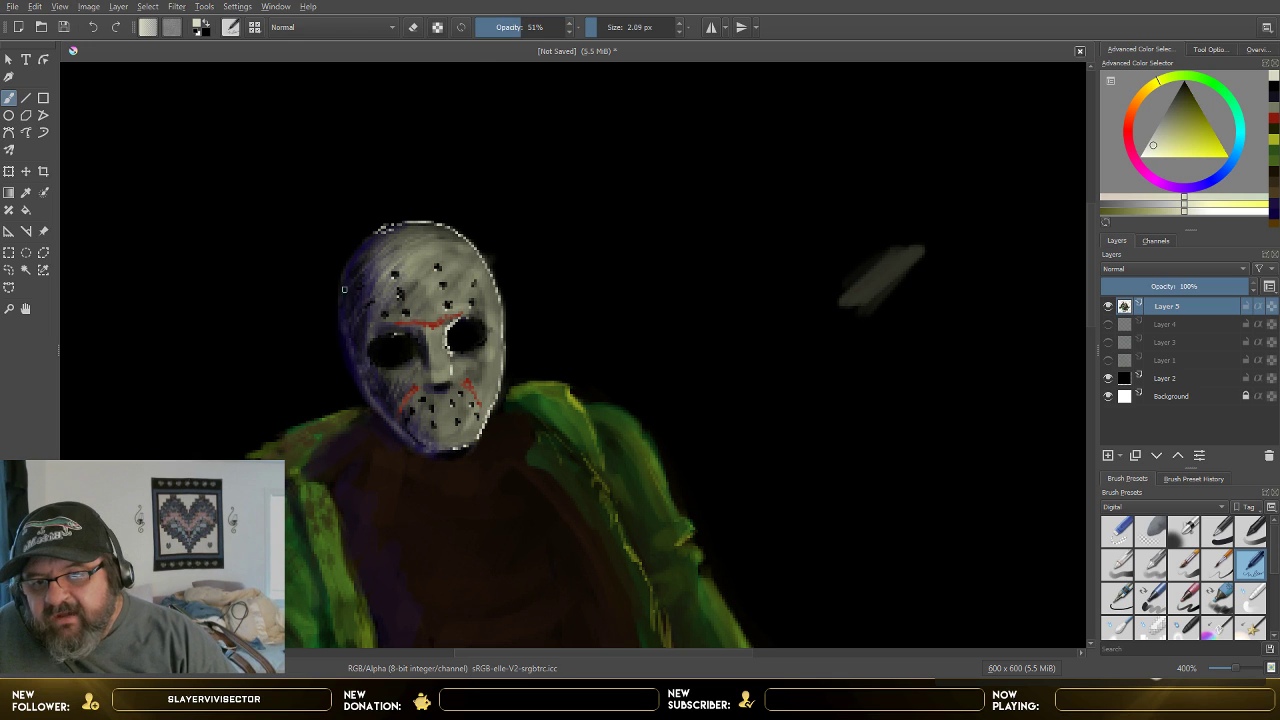
- Undo the last edge stroke, then paint light rim highlights around the mask's outline and eye socket at 30% brush opacity
drag(340, 311, 342, 326)
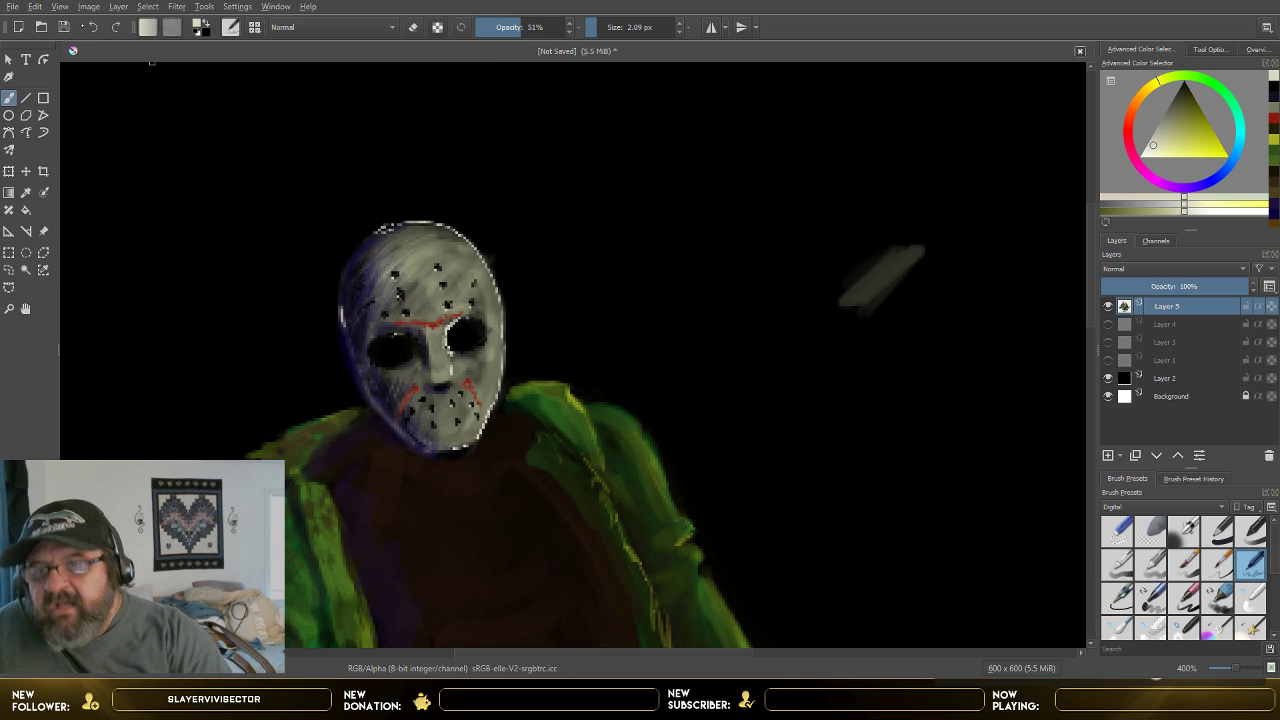
key(ctrl+z)
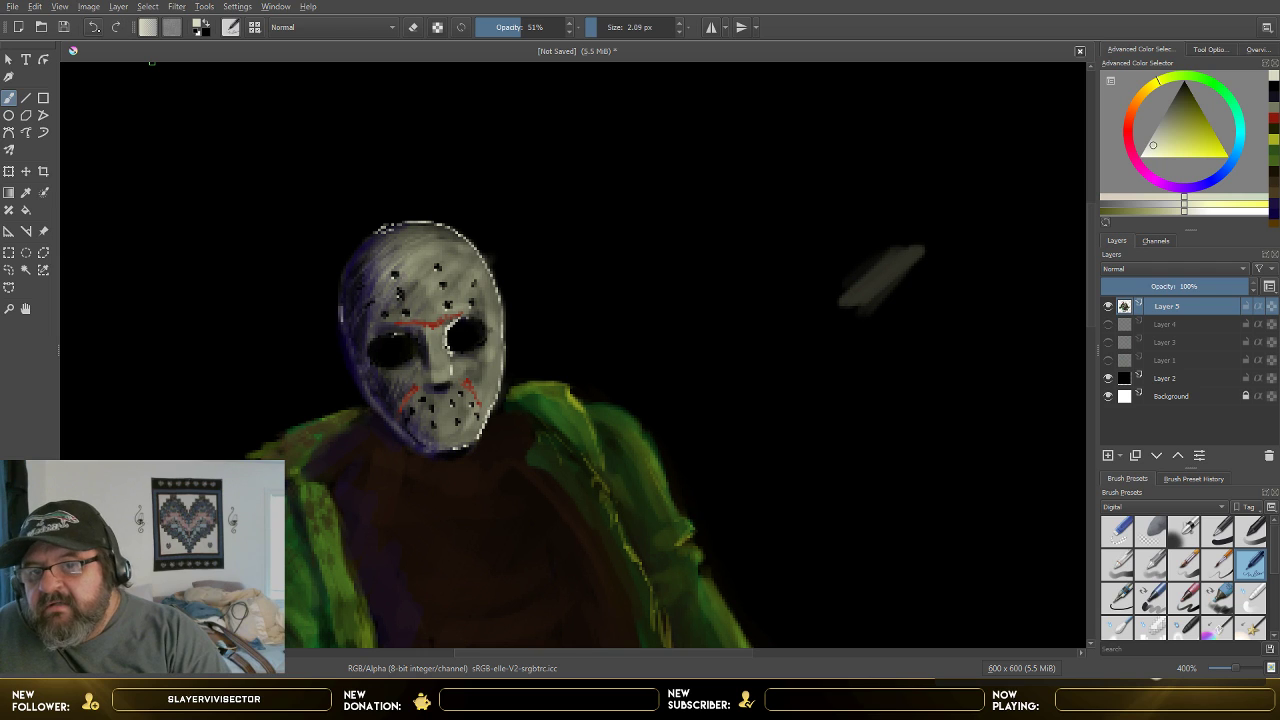
drag(517, 30, 506, 28)
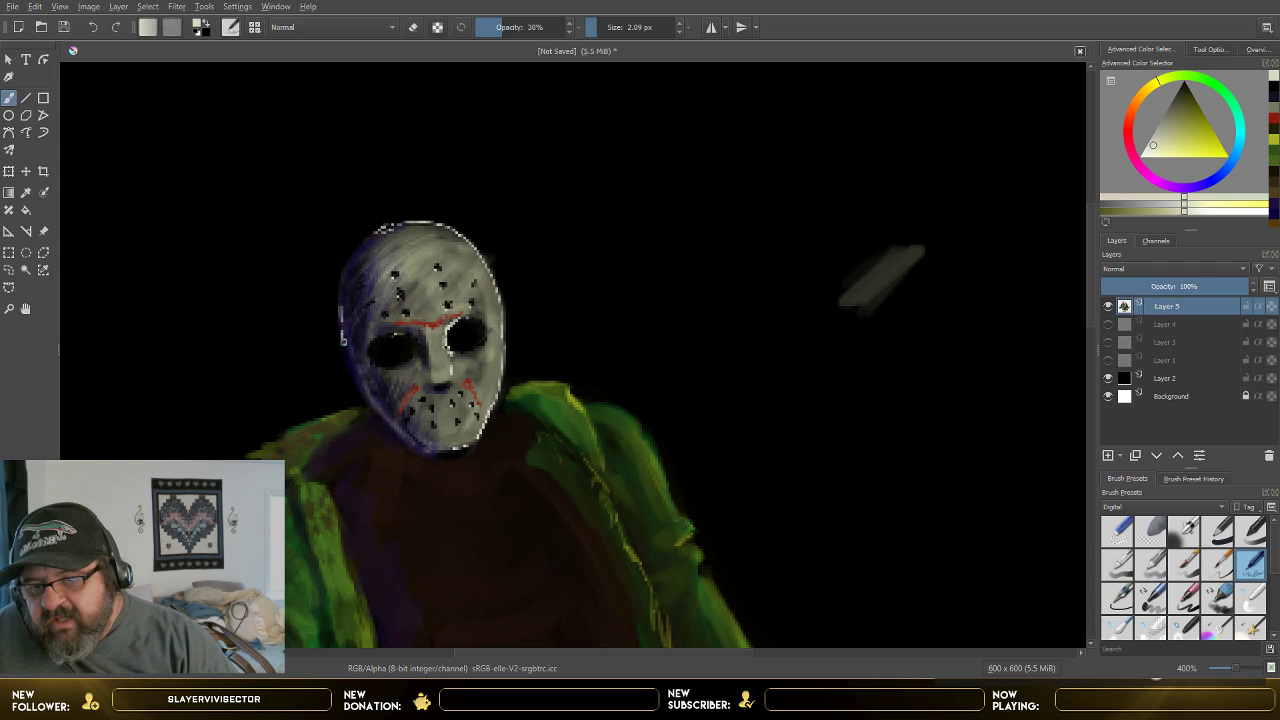
mouse_move(343, 340)
mouse_down()
mouse_move(342, 318)
mouse_move(378, 410)
mouse_move(416, 448)
mouse_up()
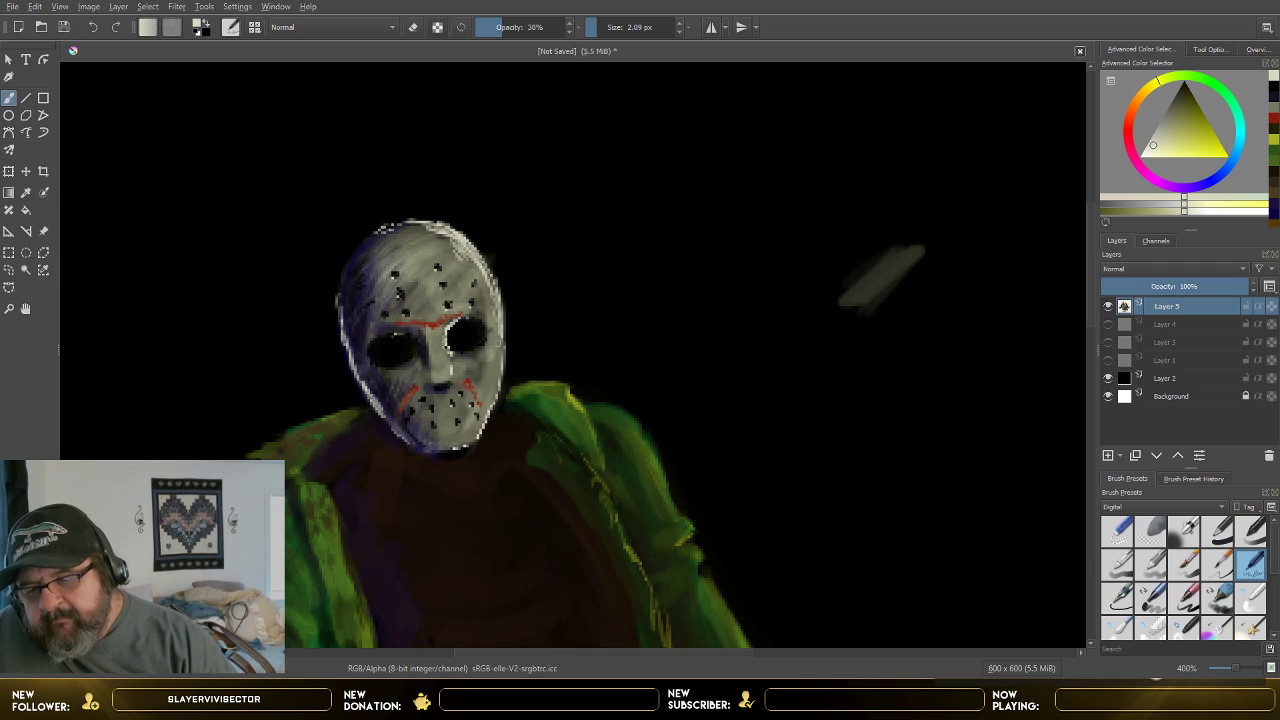
drag(496, 368, 502, 332)
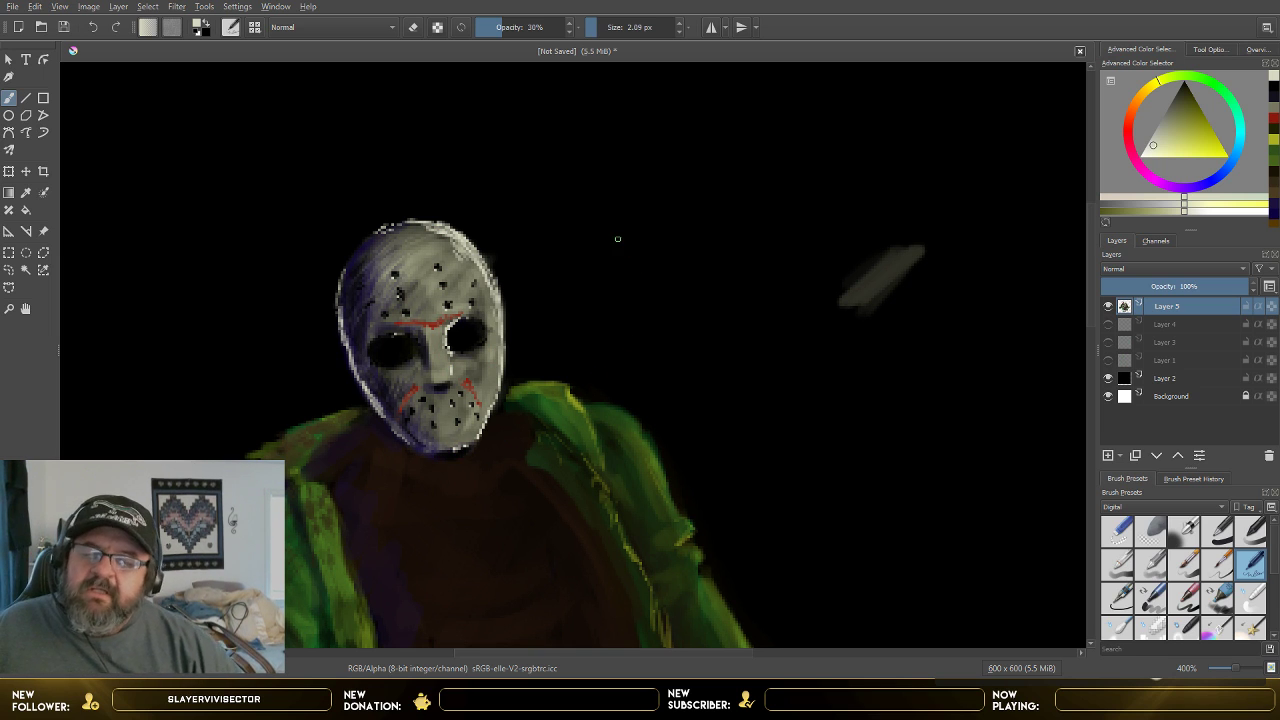
scroll(618, 239, down, 2)
scroll(618, 239, up, 2)
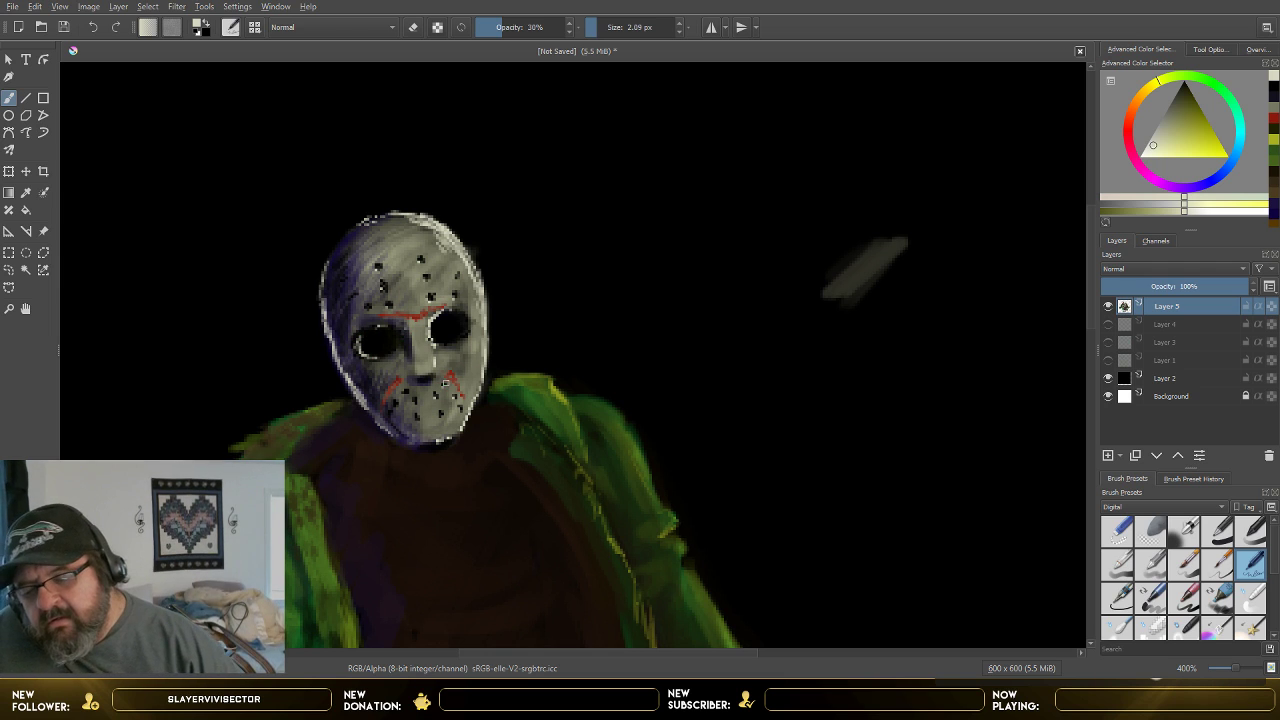
- Shade the jacket's inner collar below the mask in black with a 6.65 px brush
scroll(732, 262, down, 1)
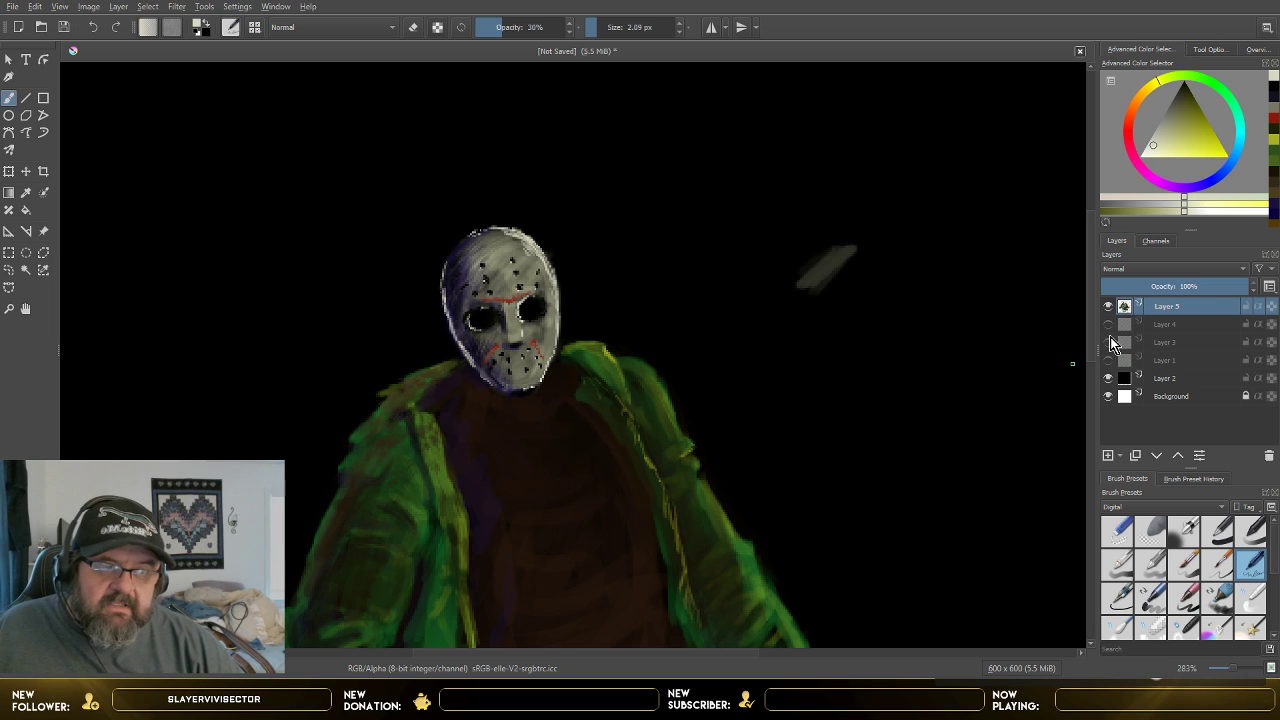
scroll(812, 325, down, 4)
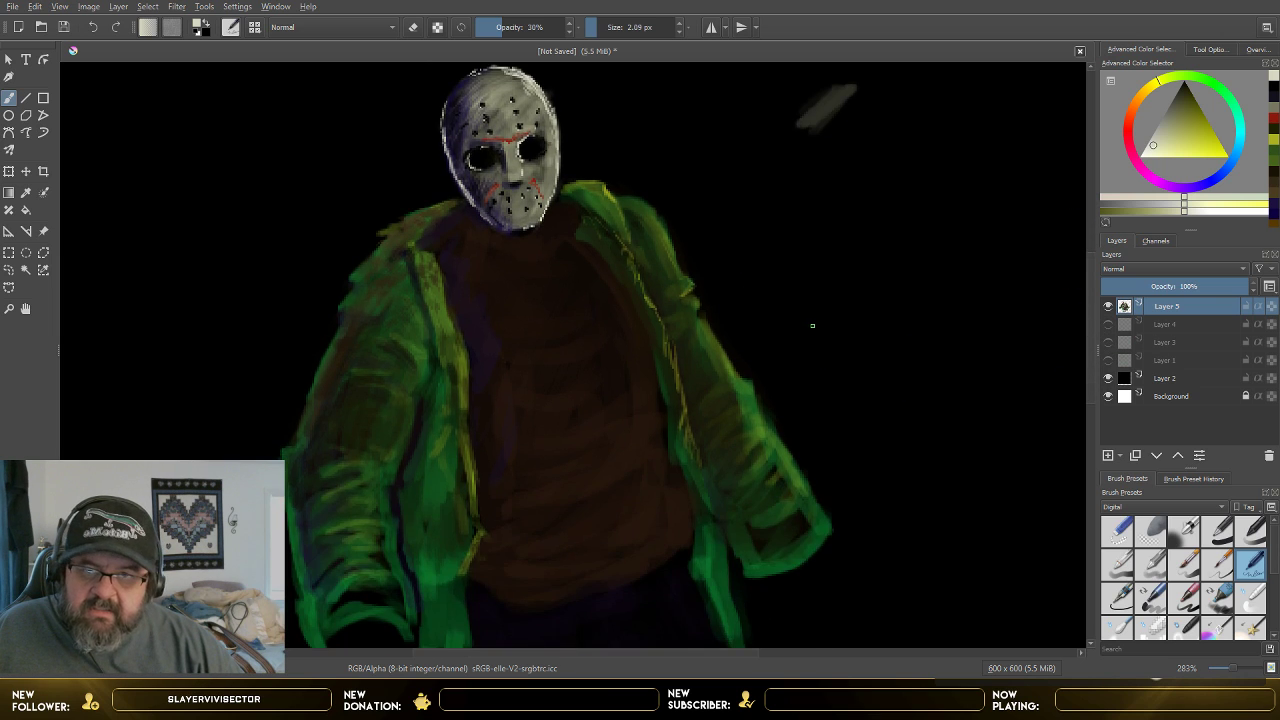
click(1184, 87)
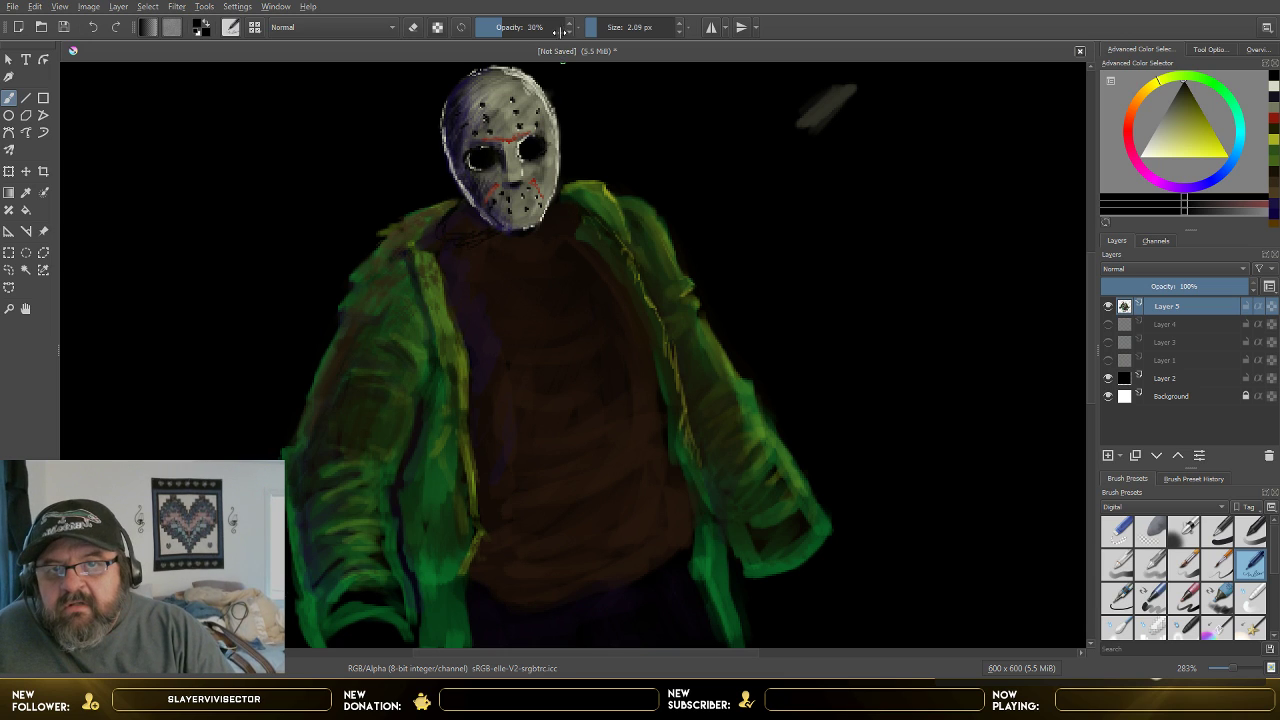
click(510, 28)
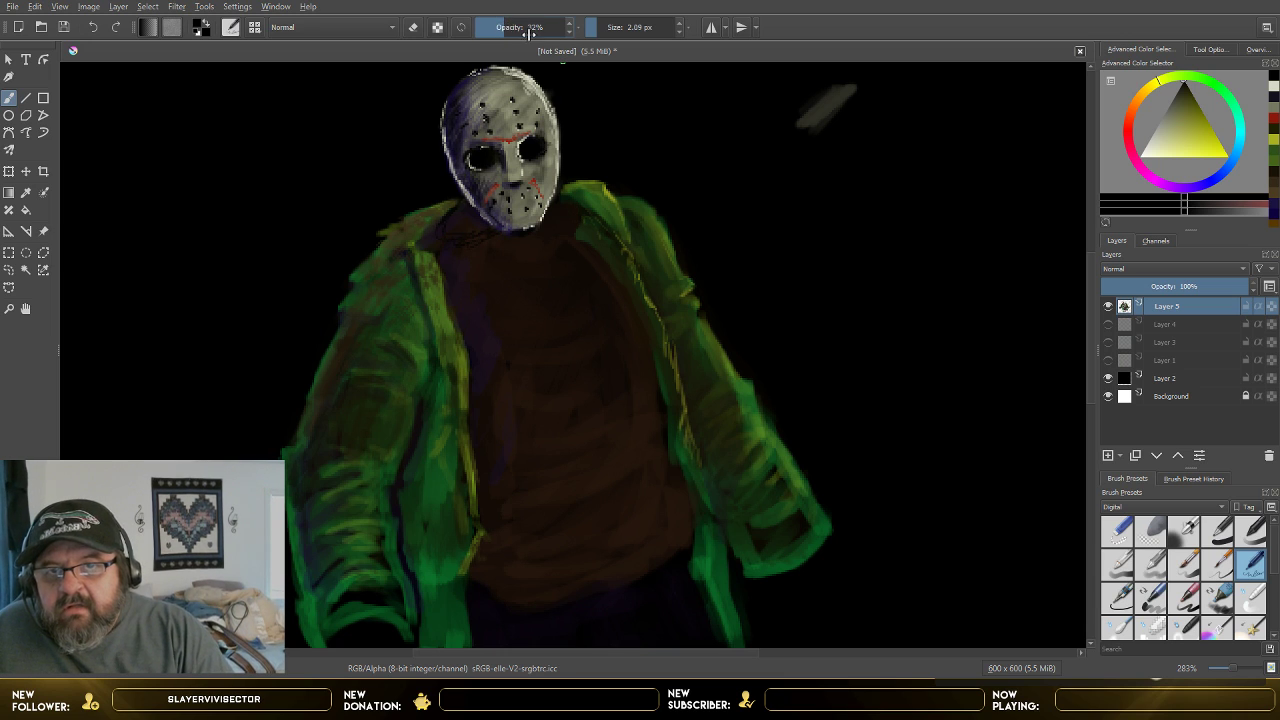
click(508, 27)
click(599, 27)
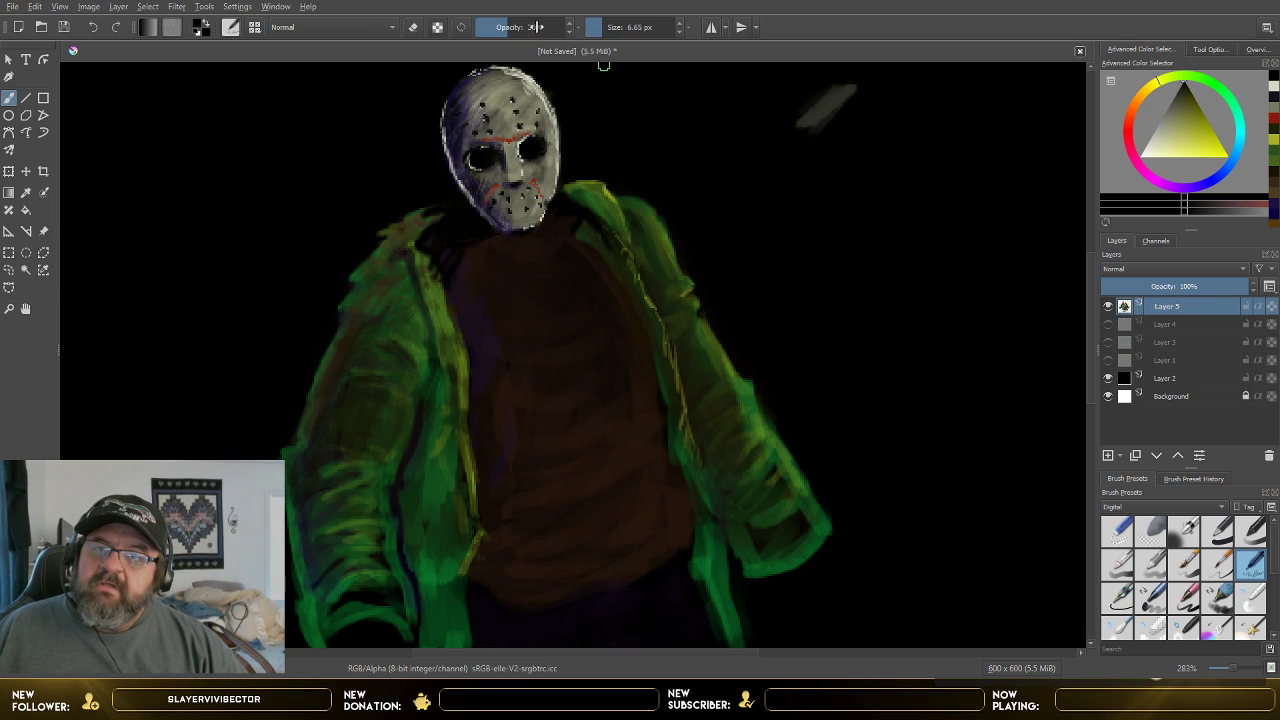
- Paint black fold shadows on the jacket and brown shirt at 23% opacity, varying the brush size between 6.65 and 15.28 px
click(502, 29)
drag(502, 30, 497, 32)
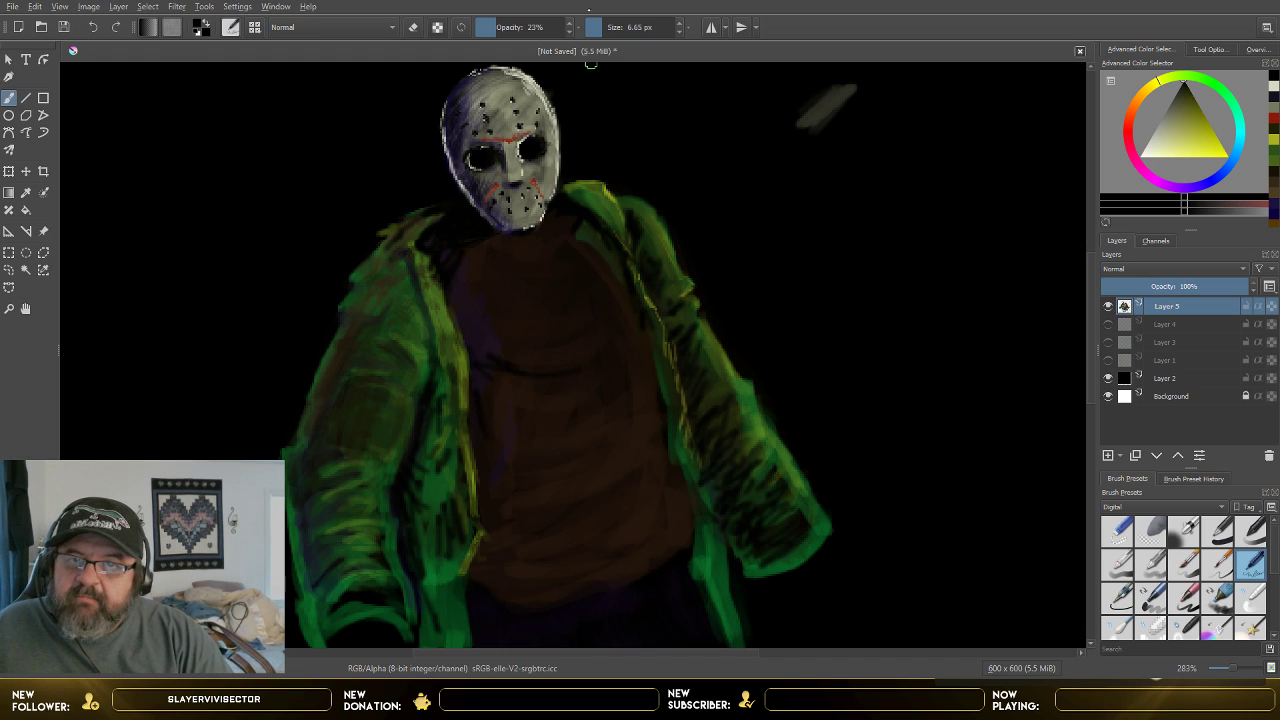
drag(598, 27, 606, 27)
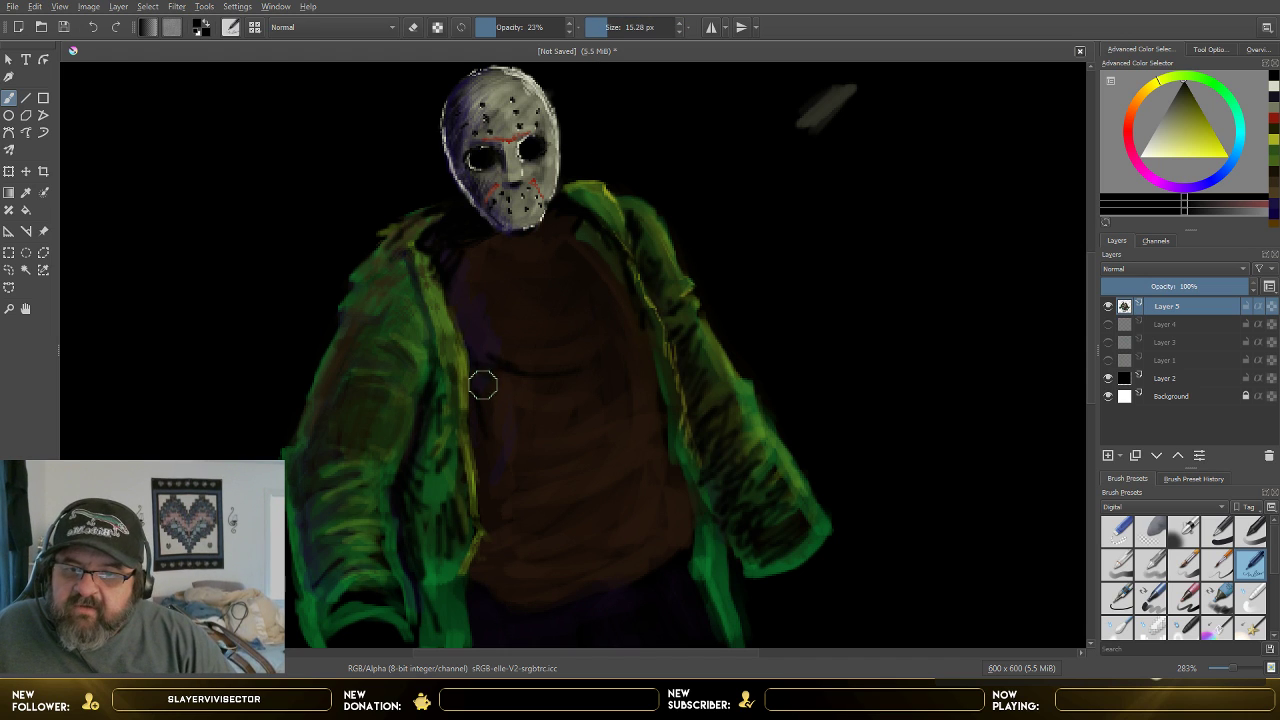
drag(606, 25, 598, 27)
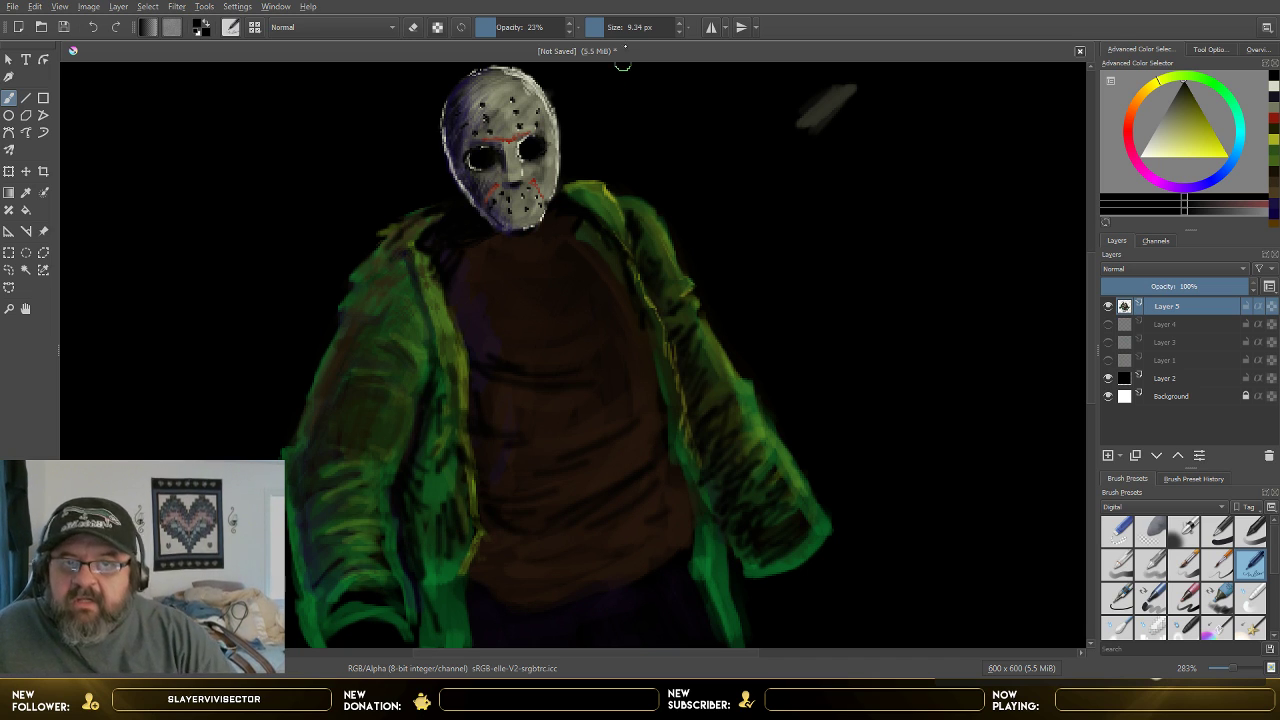
click(607, 27)
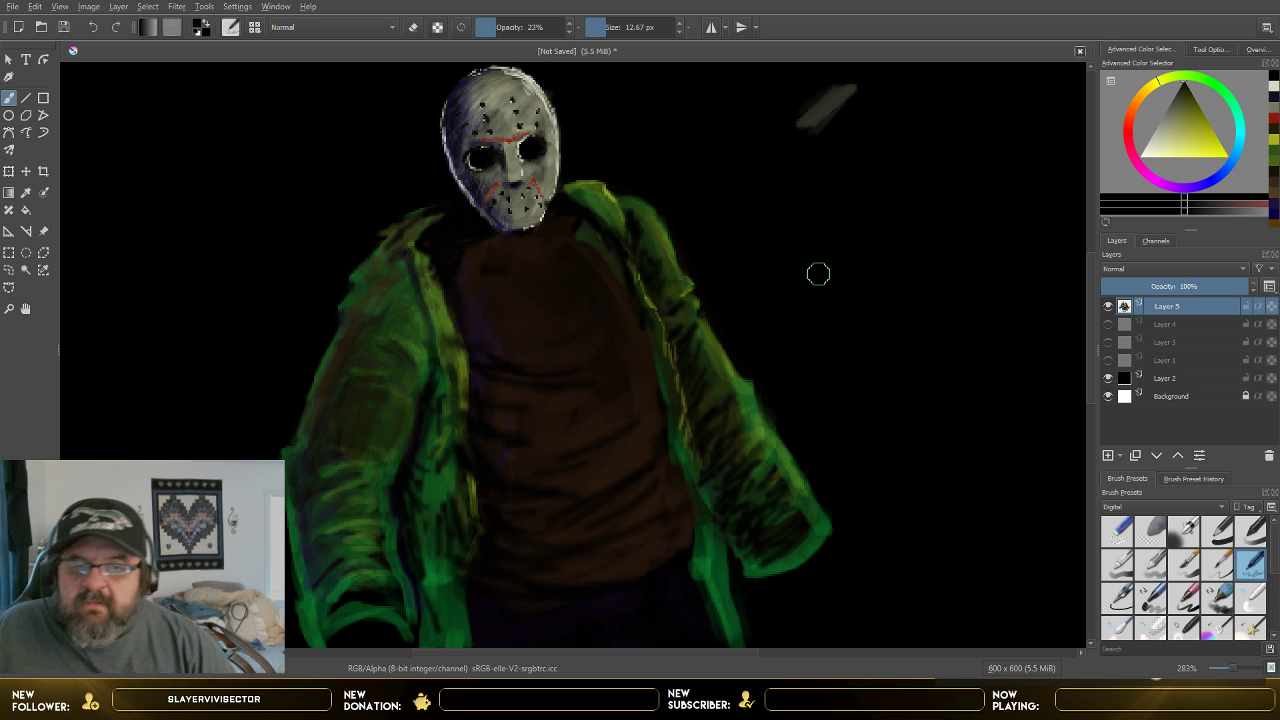
- Show the Layer 3 line sketch and bring the hands and blade into view
scroll(1090, 305, down, 1)
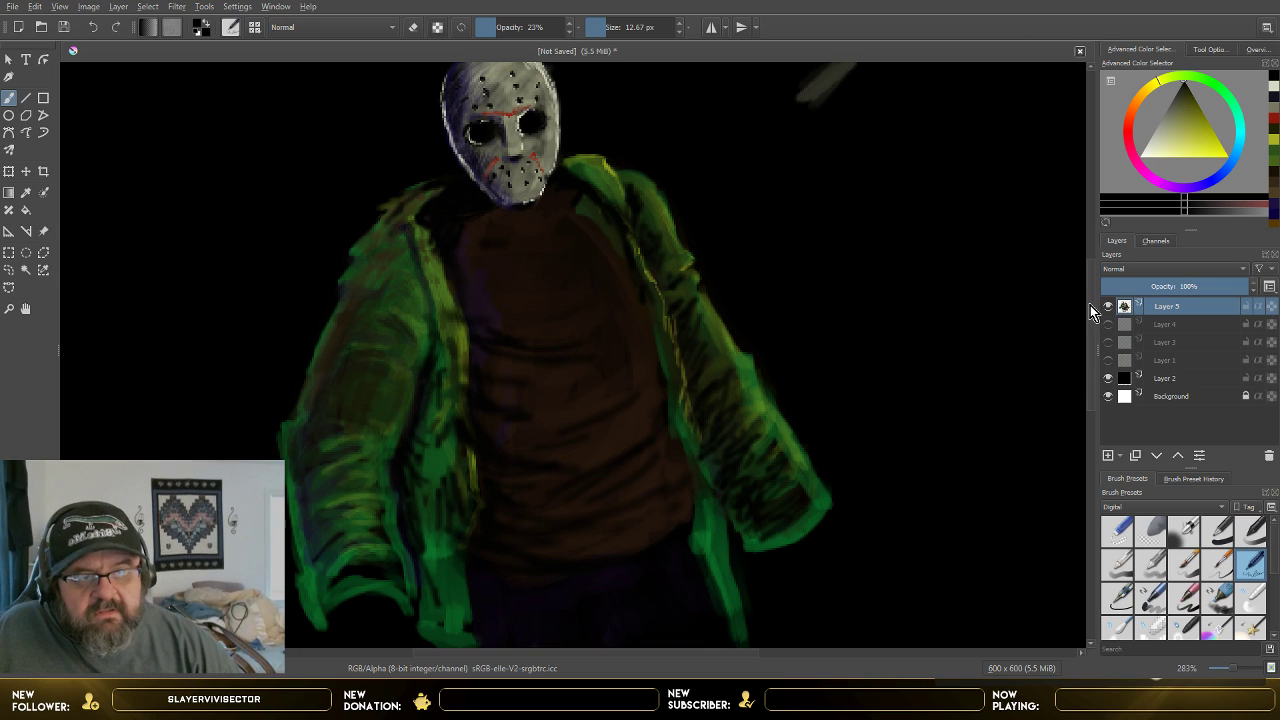
scroll(1088, 299, down, 5)
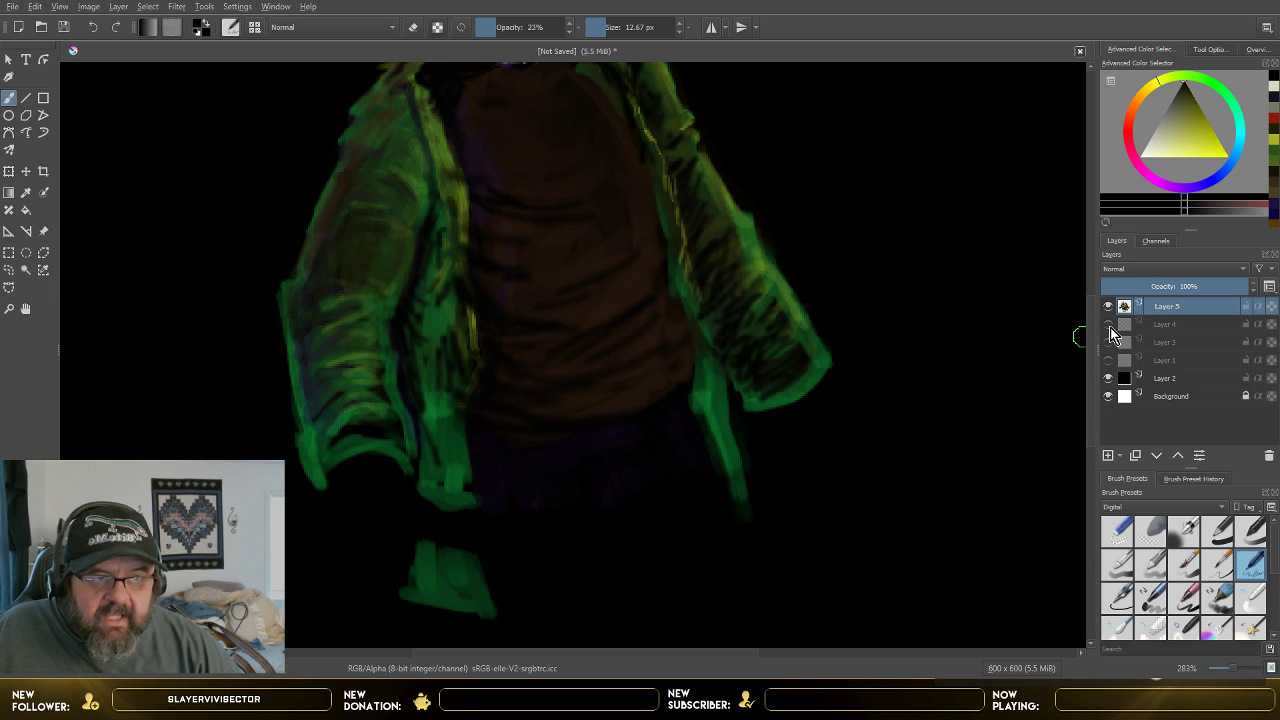
click(1108, 342)
scroll(1052, 350, down, 1)
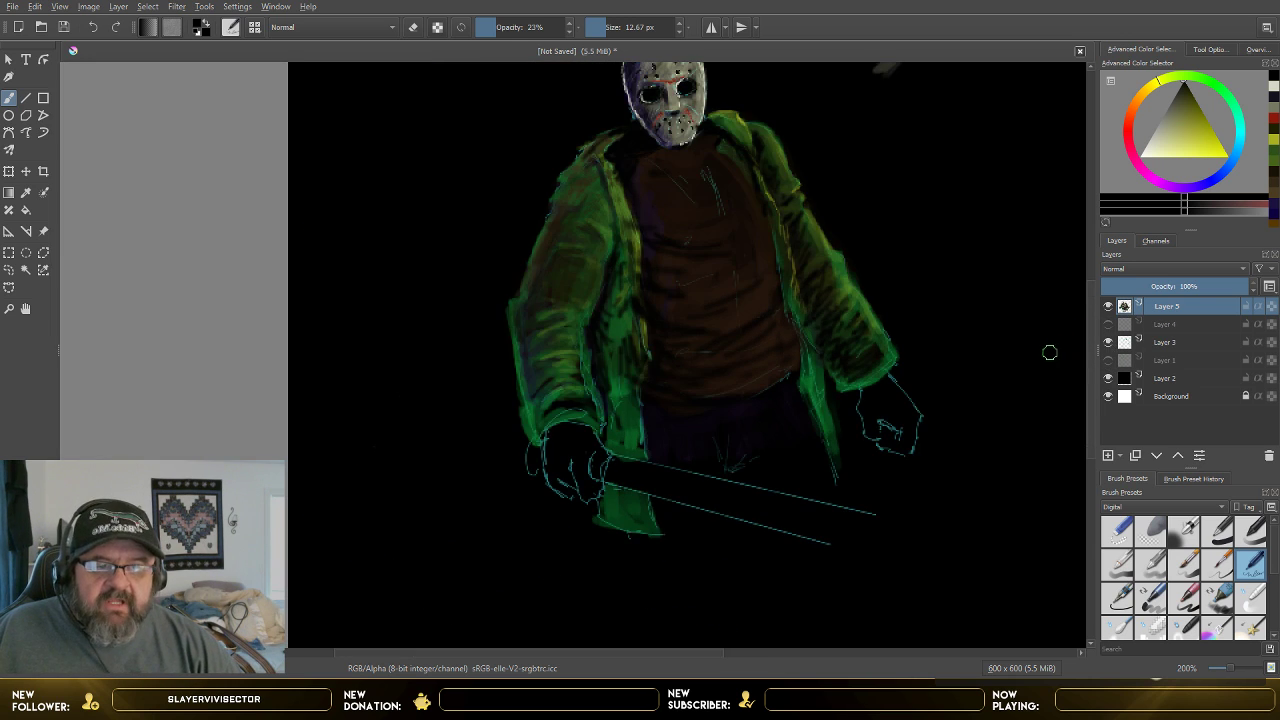
scroll(1060, 358, up, 1)
scroll(1070, 360, down, 3)
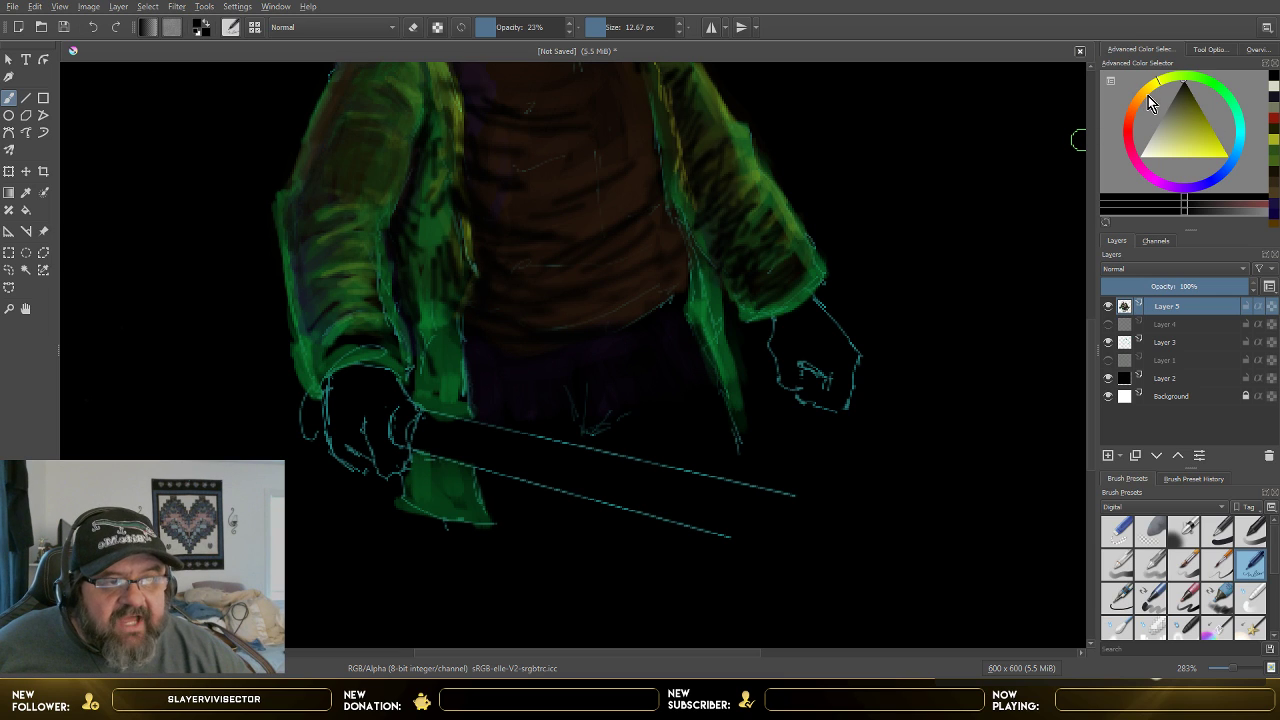
- Mix a dark golden-brown brush color for painting the hands
click(1171, 115)
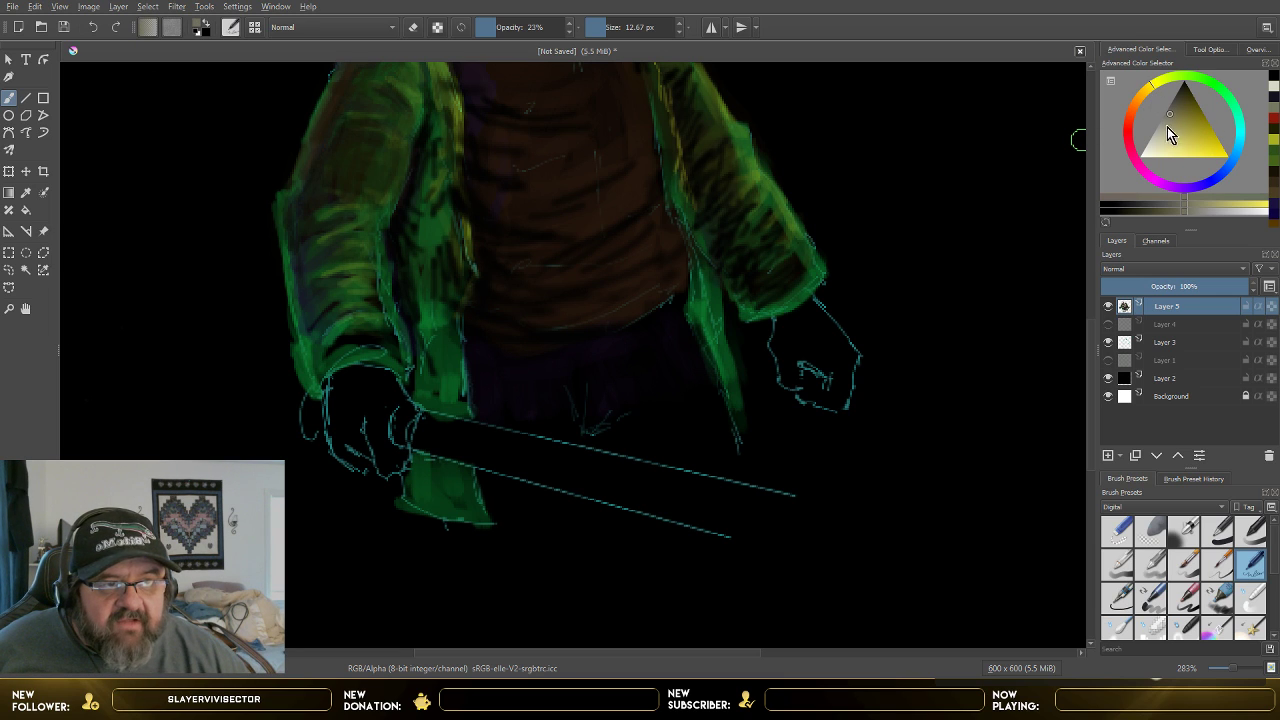
click(1140, 106)
click(1178, 136)
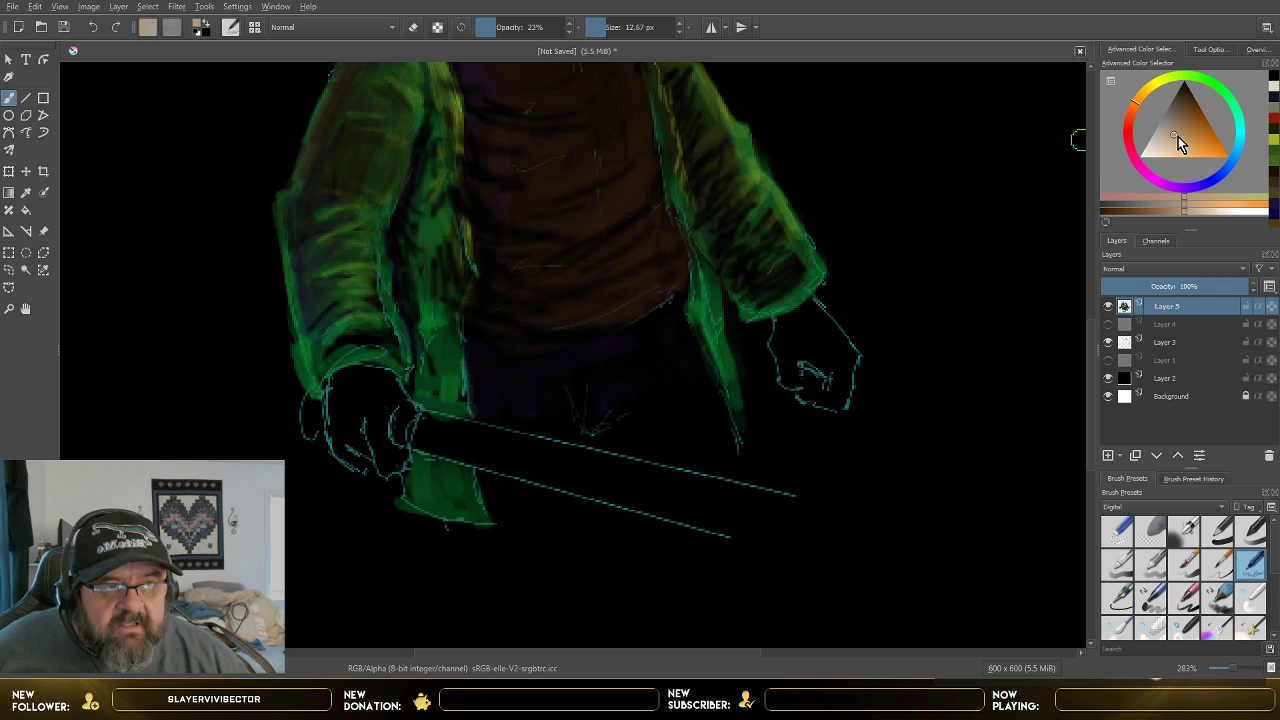
click(1178, 128)
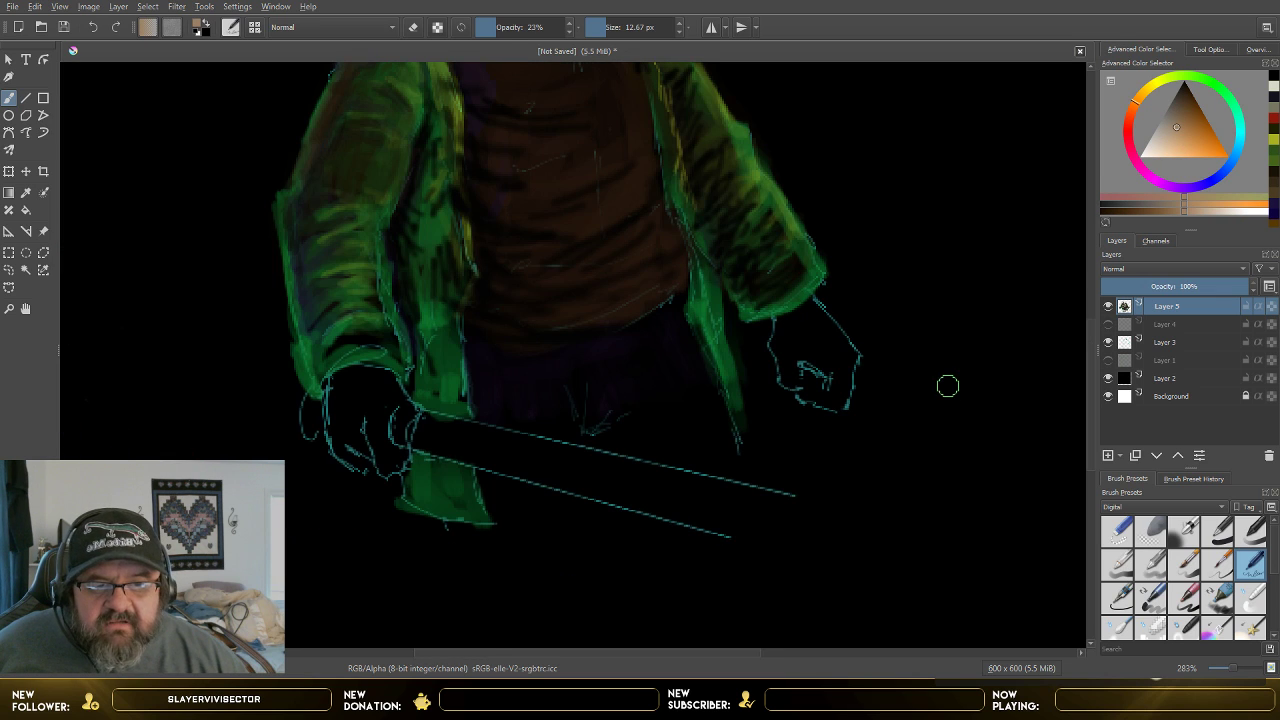
click(1185, 133)
click(1184, 128)
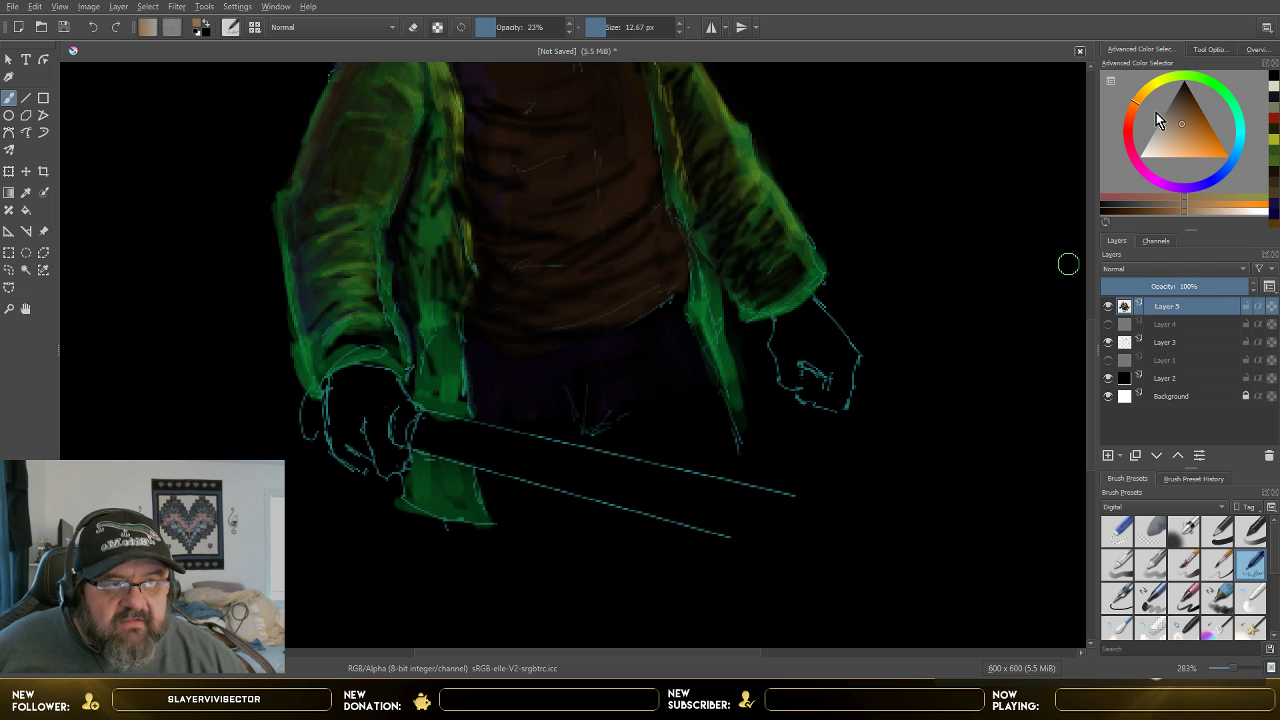
mouse_move(1140, 104)
mouse_down()
mouse_move(1167, 71)
mouse_move(1150, 86)
mouse_up()
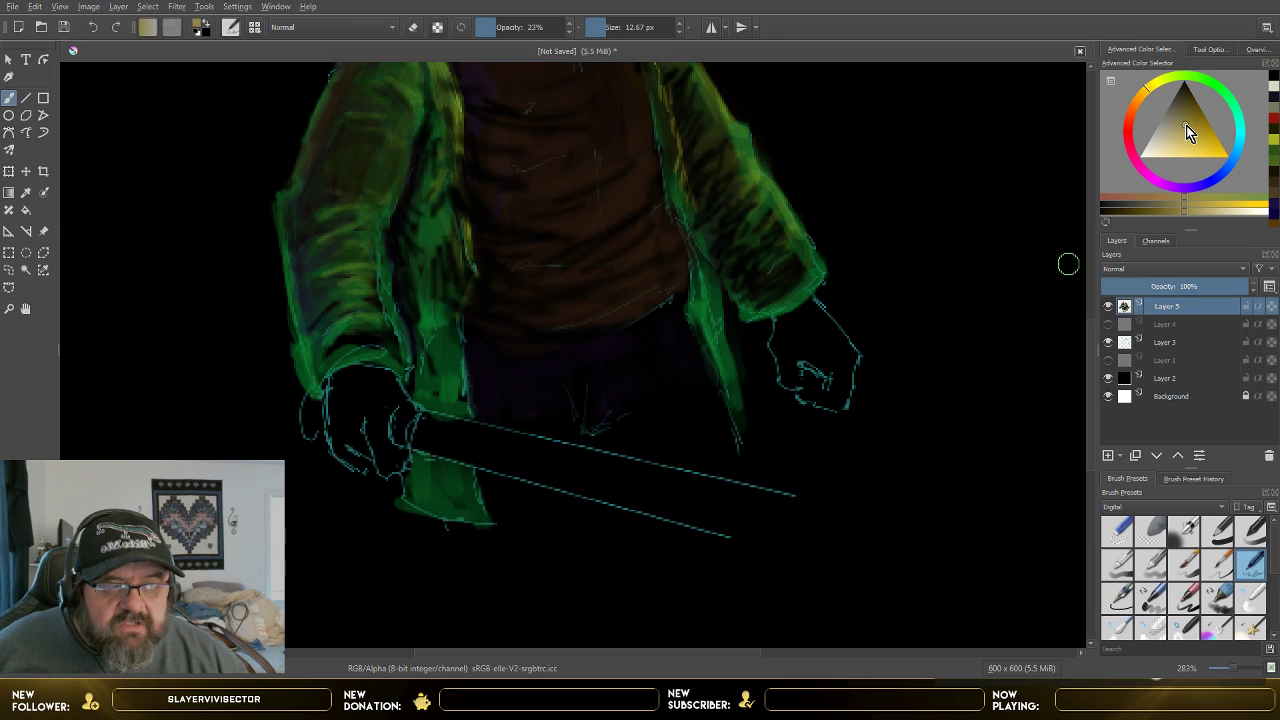
drag(1180, 124, 1191, 101)
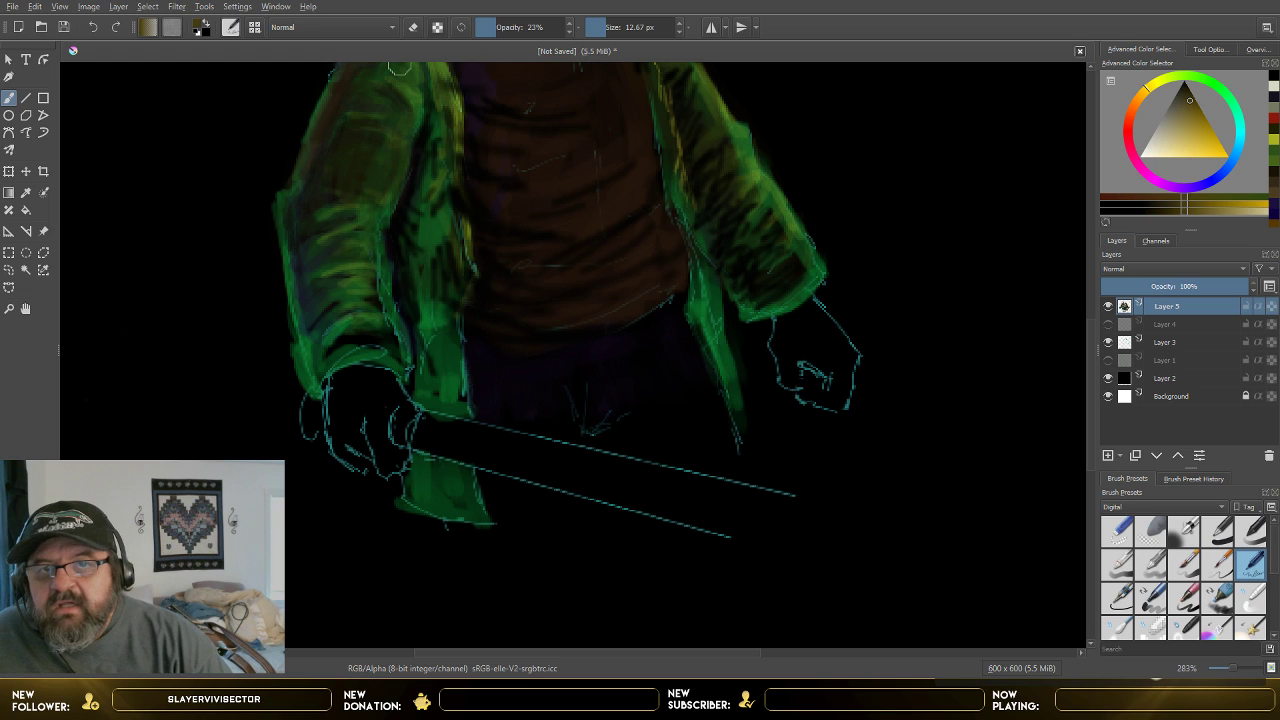
- Fill the sketched hand holding the blade with golden brown using a 5.18 px brush
drag(605, 25, 597, 27)
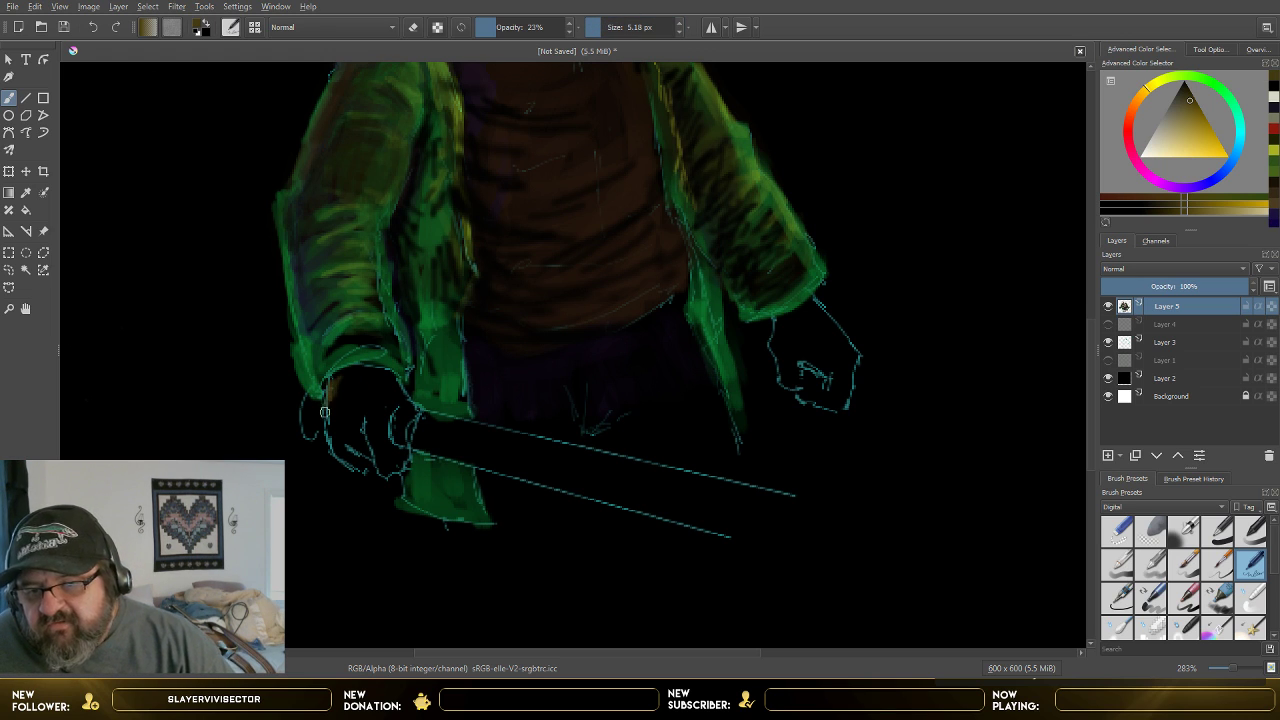
mouse_move(324, 411)
mouse_down()
mouse_move(328, 377)
mouse_move(329, 432)
mouse_move(367, 476)
mouse_move(347, 448)
mouse_move(361, 457)
mouse_up()
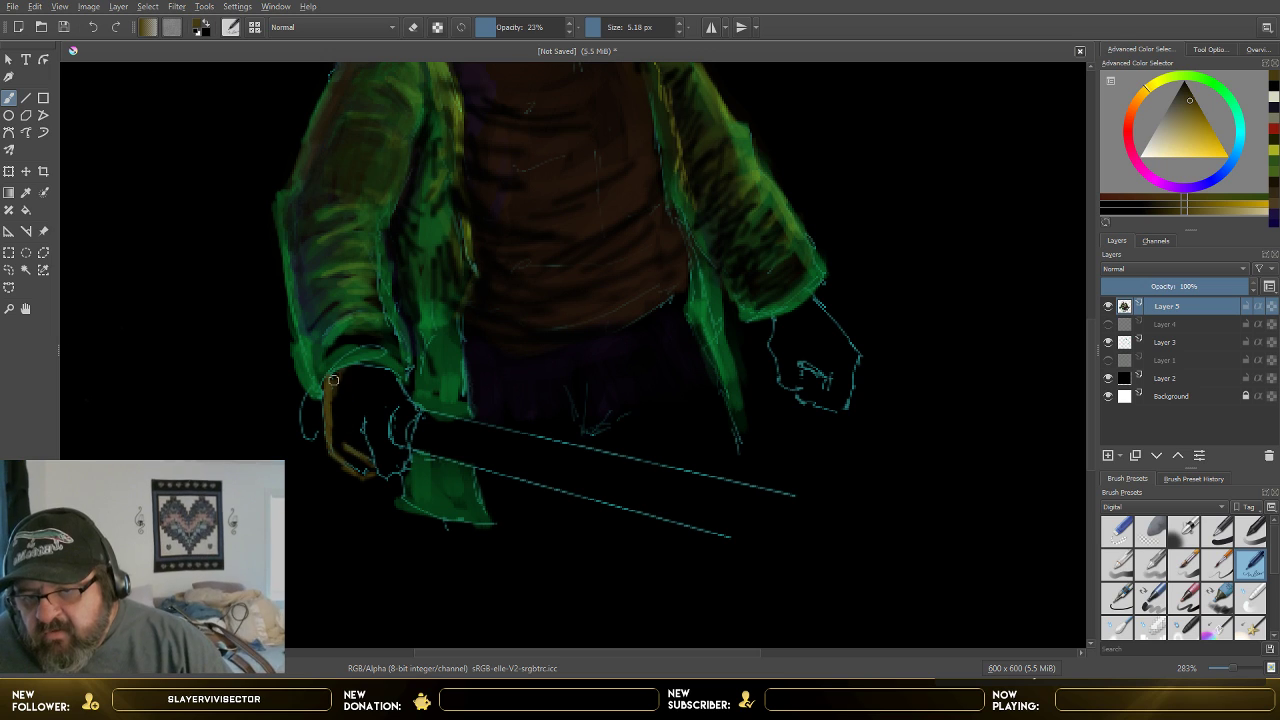
mouse_move(333, 380)
mouse_down()
mouse_move(328, 428)
mouse_move(358, 415)
mouse_move(366, 366)
mouse_move(355, 381)
mouse_move(388, 377)
mouse_move(361, 378)
mouse_move(376, 383)
mouse_move(366, 412)
mouse_move(378, 401)
mouse_move(370, 381)
mouse_move(359, 388)
mouse_move(389, 369)
mouse_move(369, 395)
mouse_move(386, 440)
mouse_move(367, 419)
mouse_move(383, 471)
mouse_move(395, 468)
mouse_move(378, 423)
mouse_move(402, 399)
mouse_move(390, 391)
mouse_move(405, 399)
mouse_move(373, 415)
mouse_move(369, 403)
mouse_move(392, 378)
mouse_move(357, 372)
mouse_move(363, 433)
mouse_up()
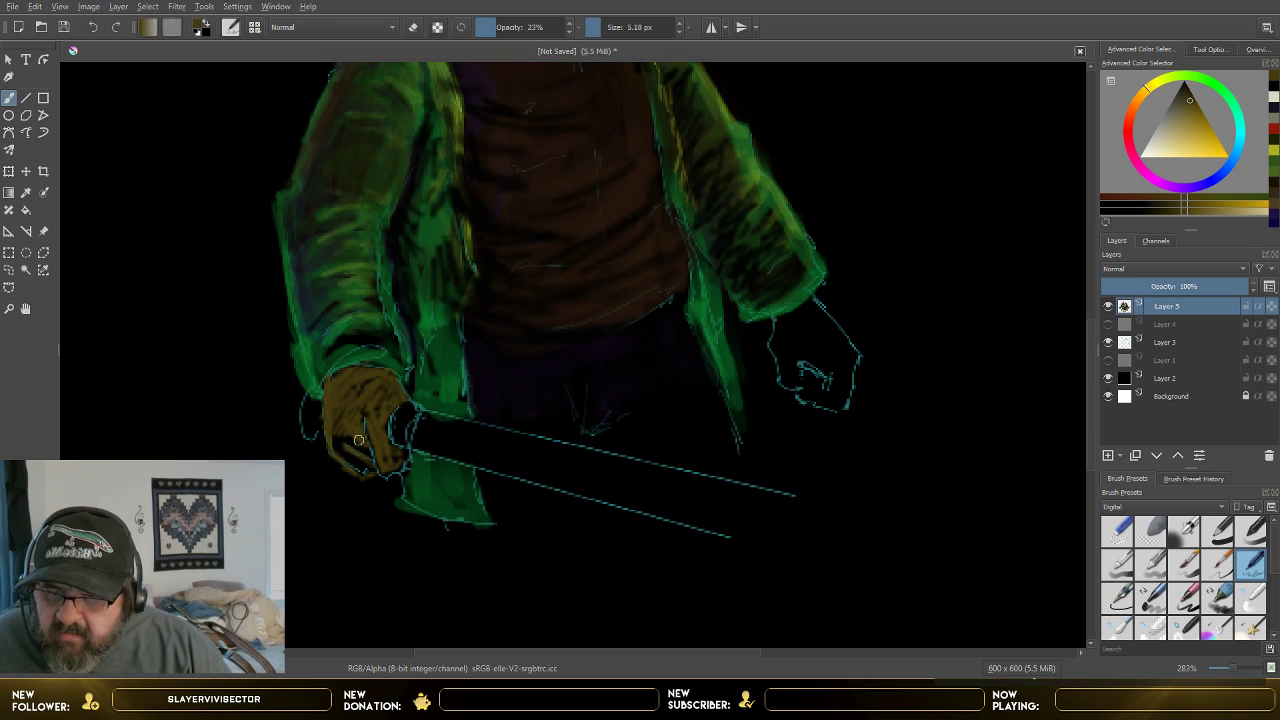
mouse_move(331, 441)
mouse_down()
mouse_move(347, 464)
mouse_move(338, 442)
mouse_move(359, 449)
mouse_up()
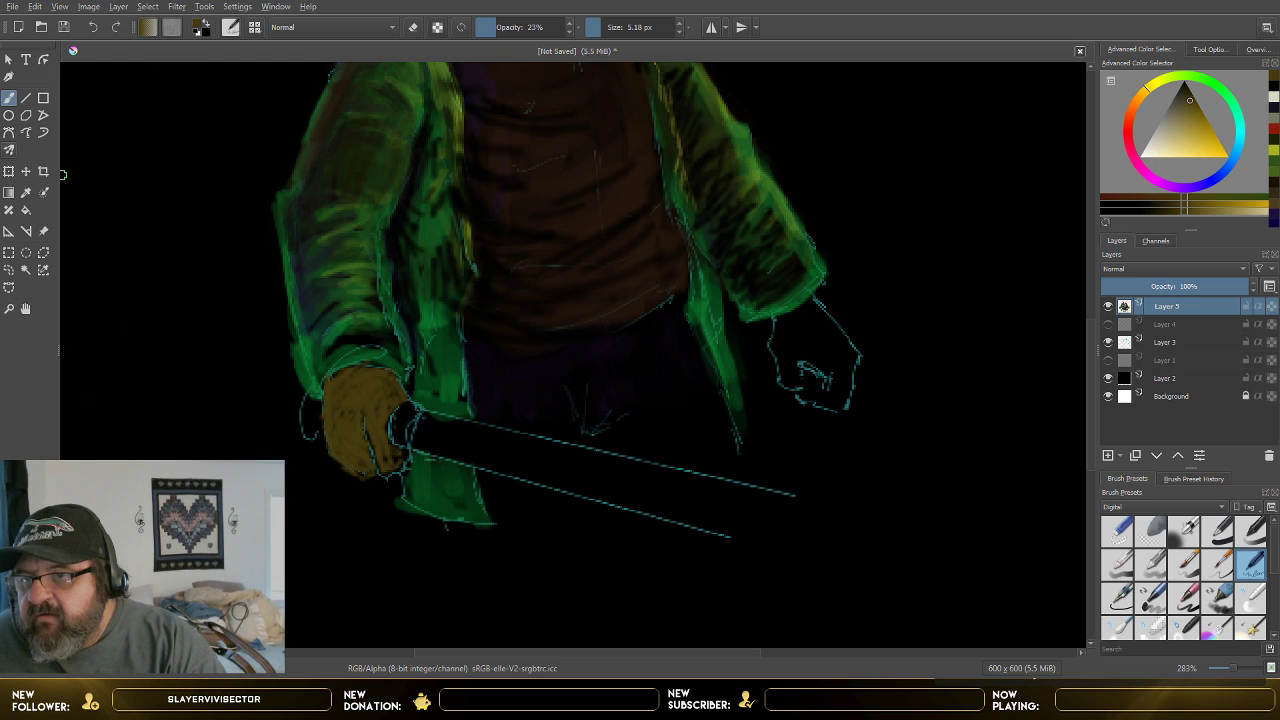
- Sample near-black from the dark area by the shirt and shade the blade-holding hand's fingers at 14% brush opacity
click(26, 192)
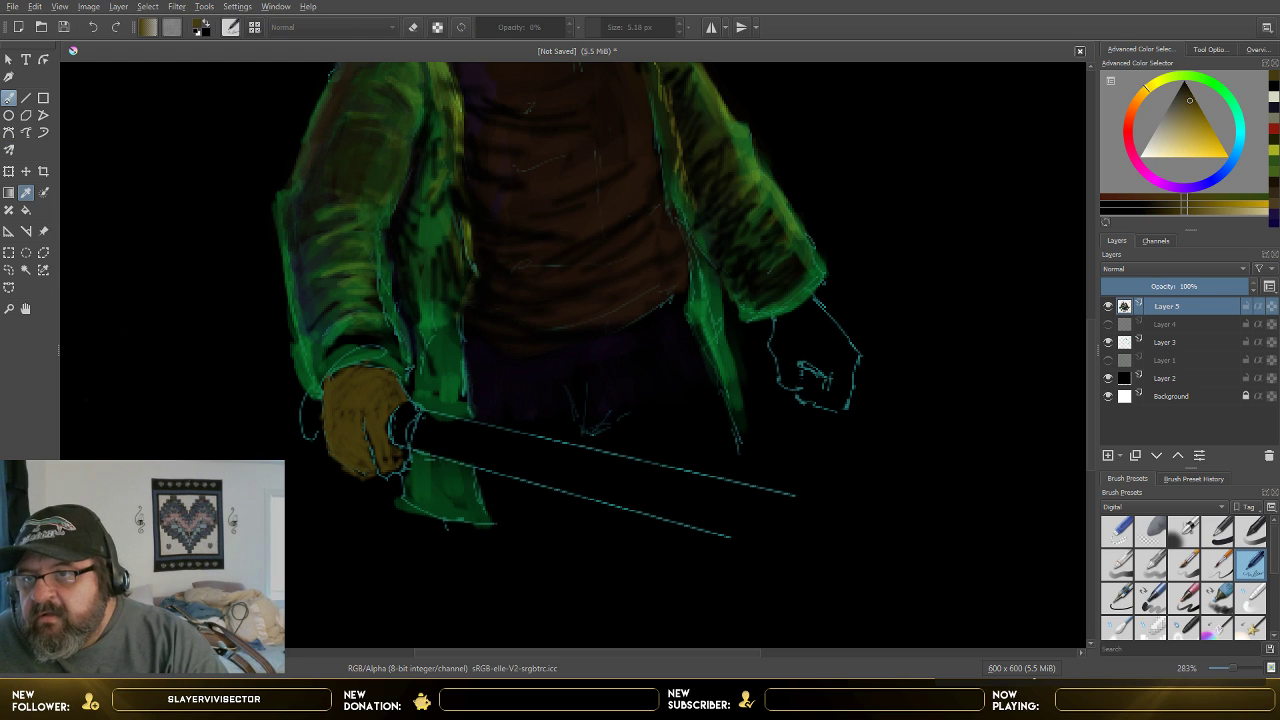
click(9, 98)
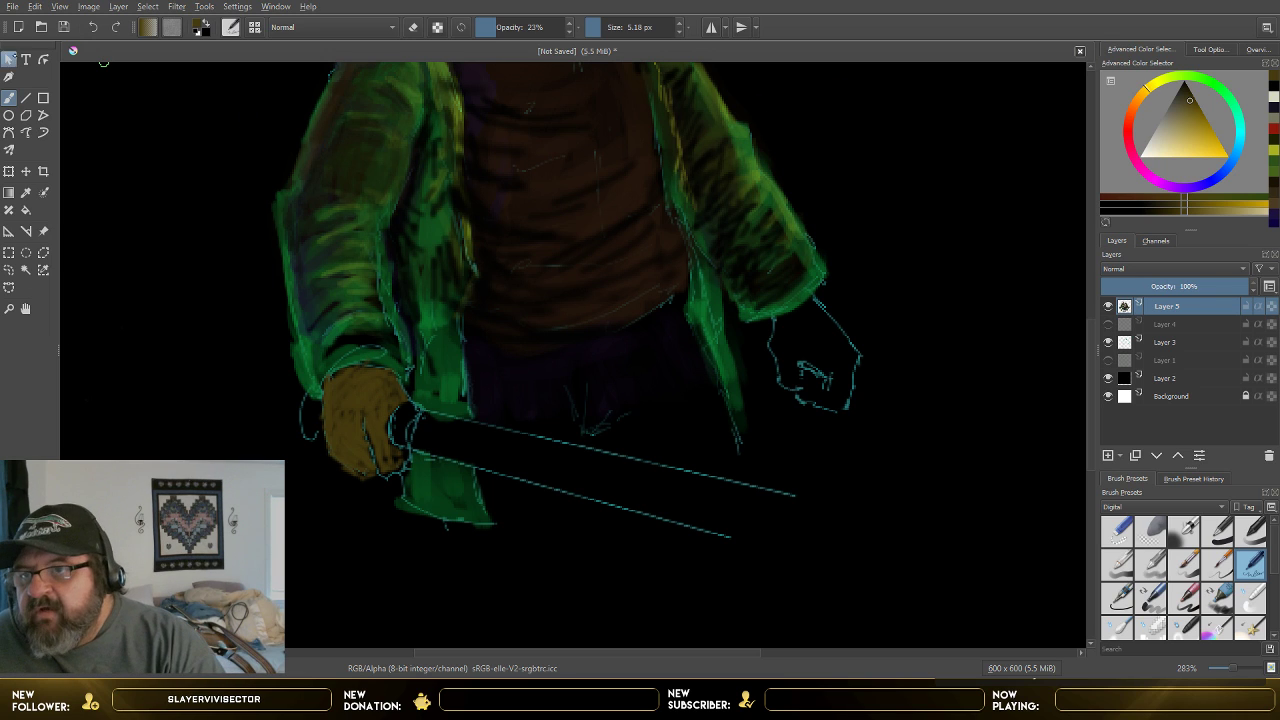
click(26, 192)
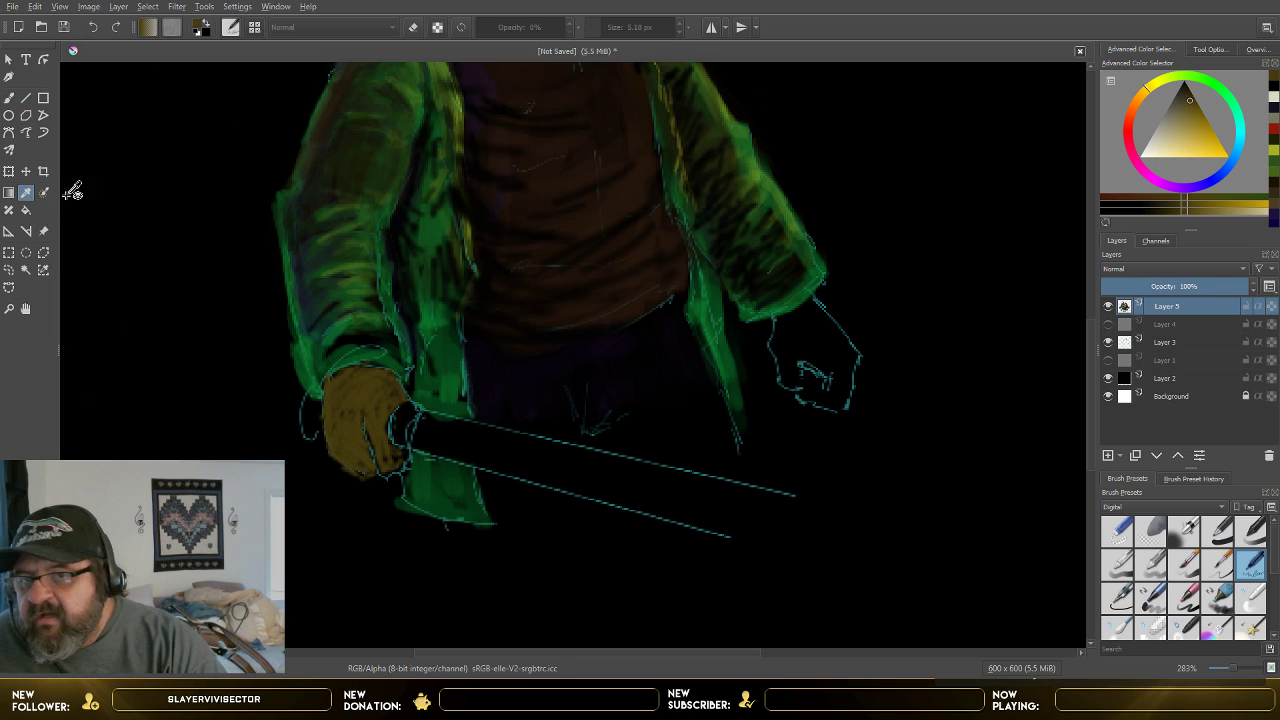
click(476, 328)
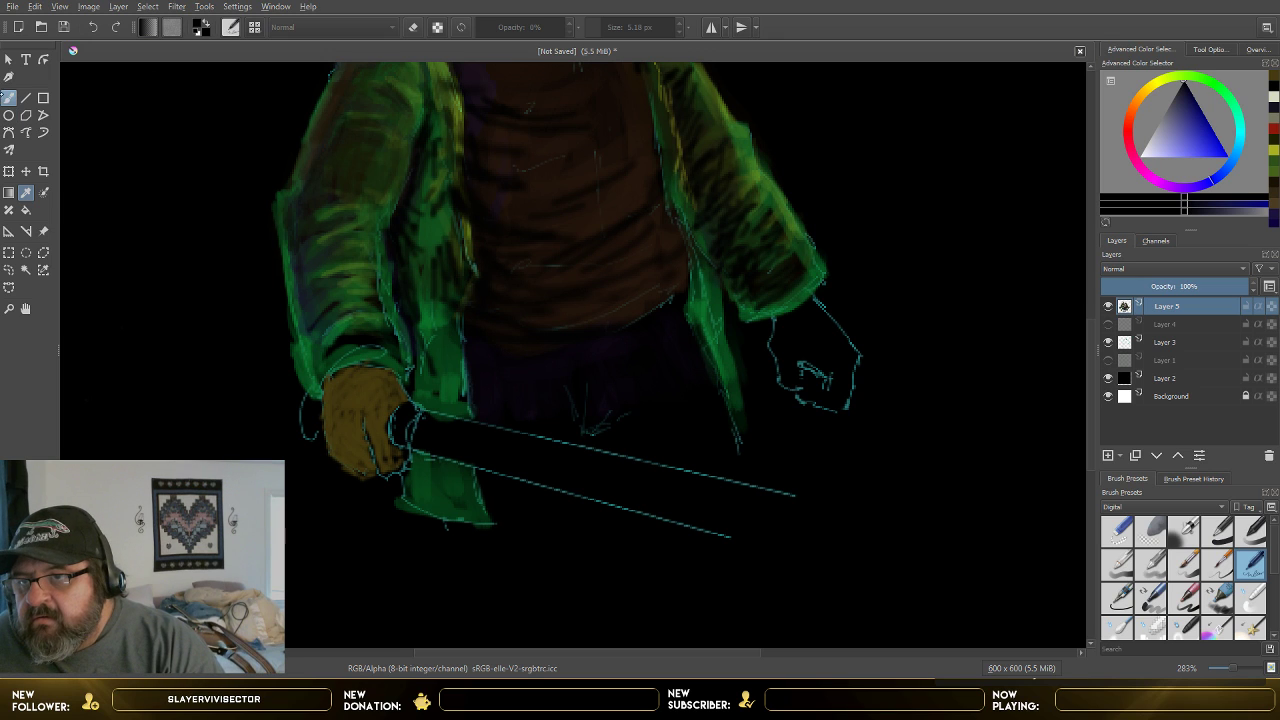
click(9, 98)
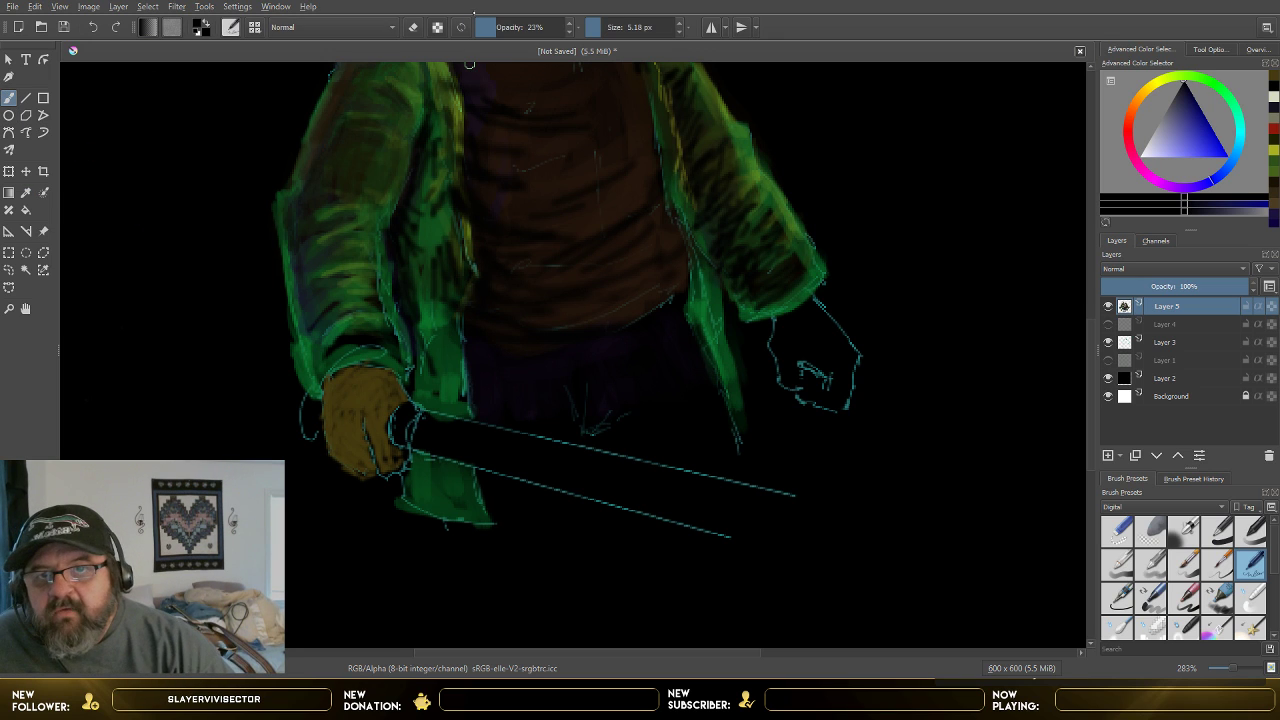
drag(493, 28, 486, 29)
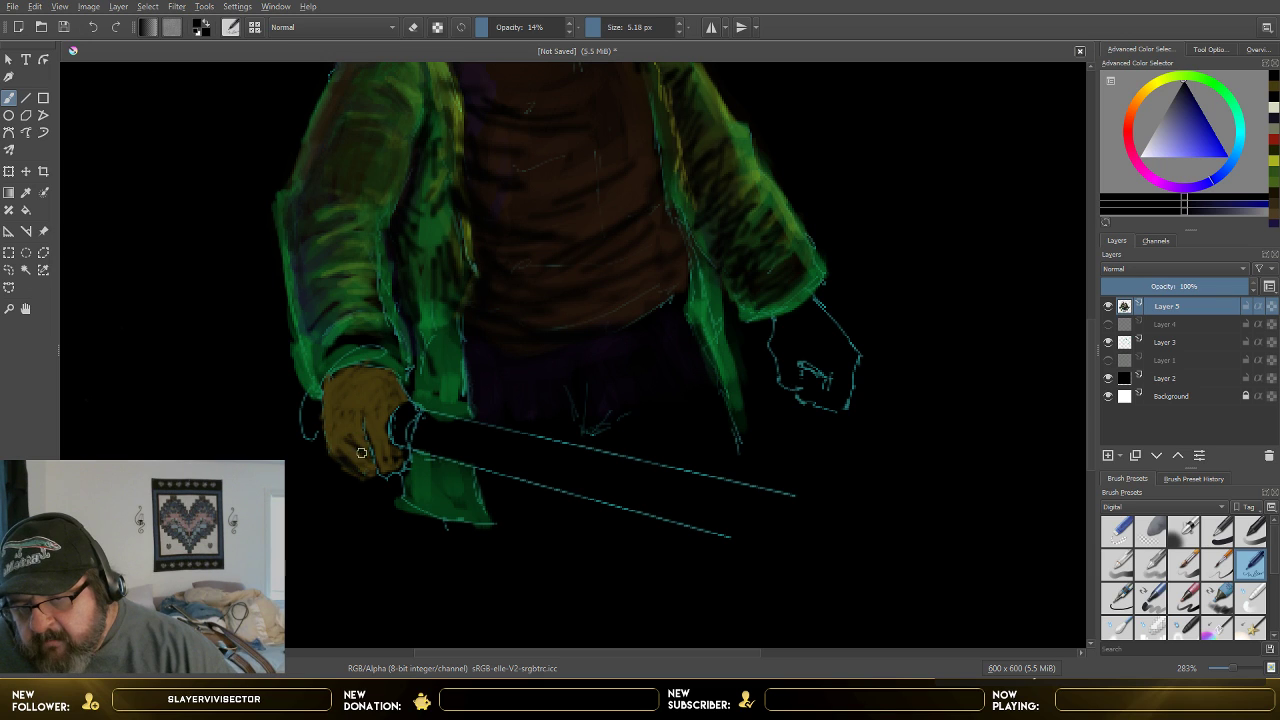
drag(358, 423, 373, 461)
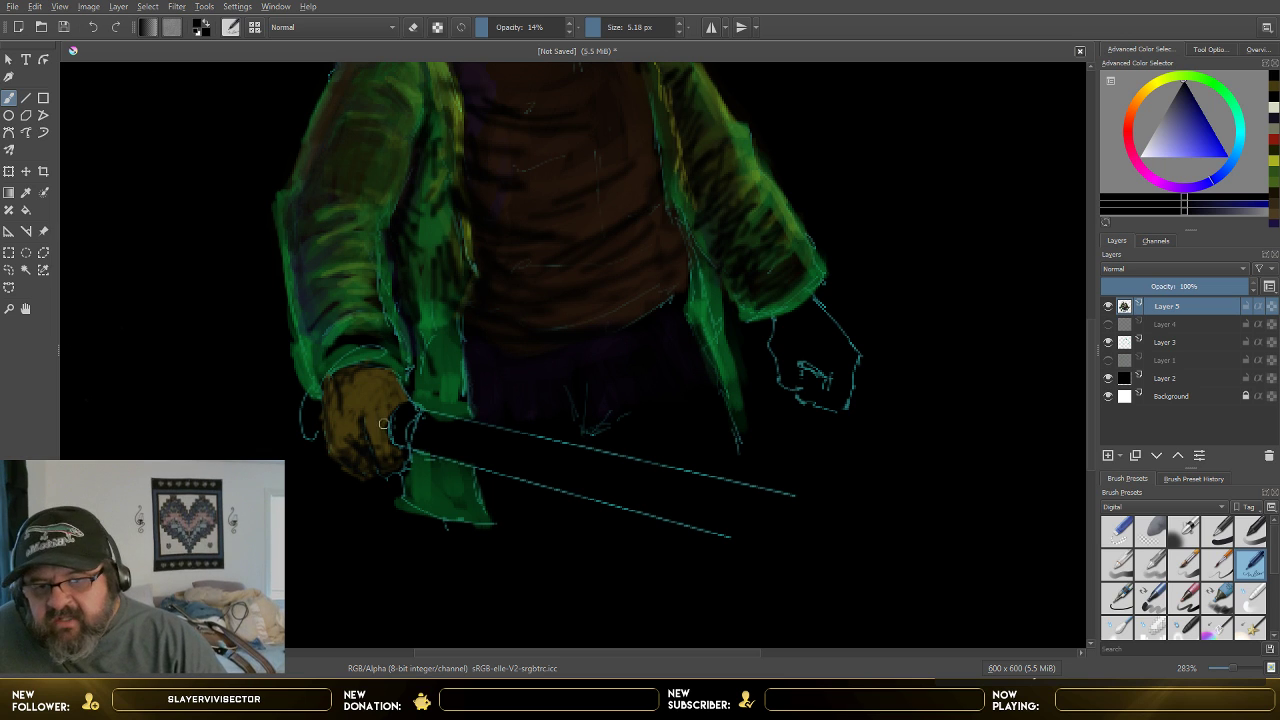
- Sample golden brown from the painted hand and fill the other sketched hand, checking the fill with the Layer 3 sketch hidden and shown
scroll(380, 413, down, 2)
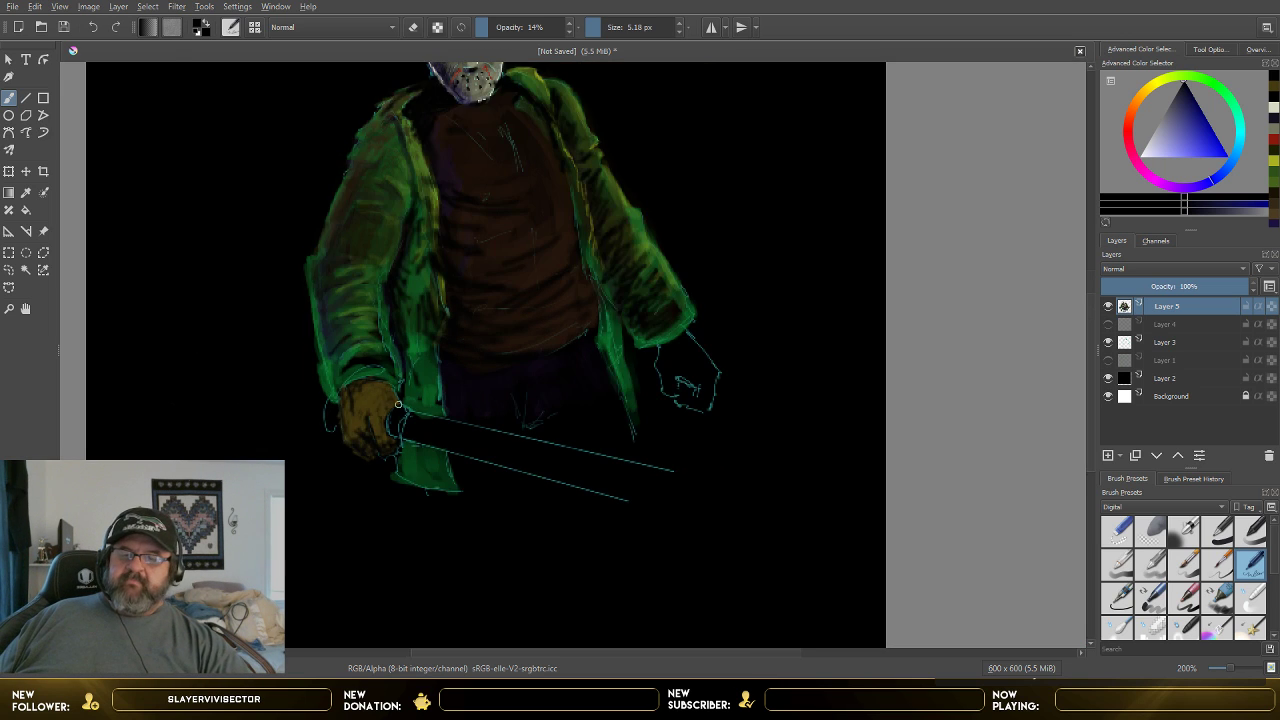
scroll(416, 432, up, 5)
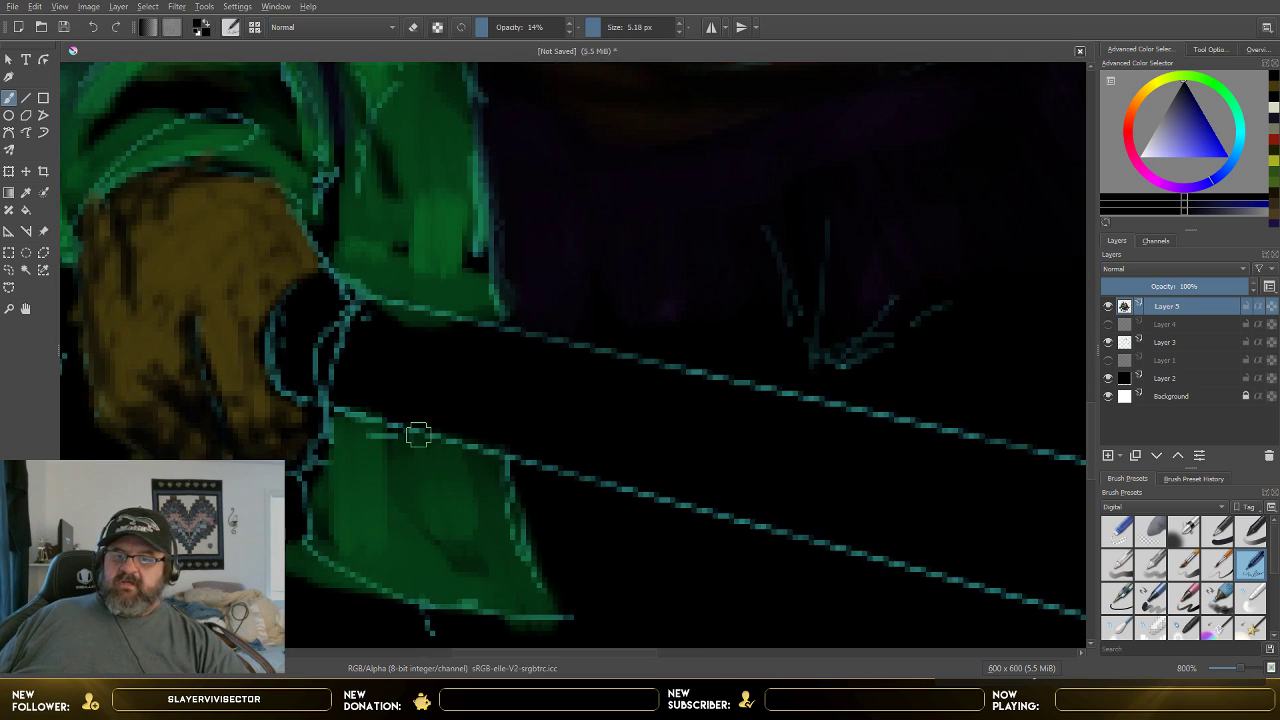
scroll(417, 433, down, 5)
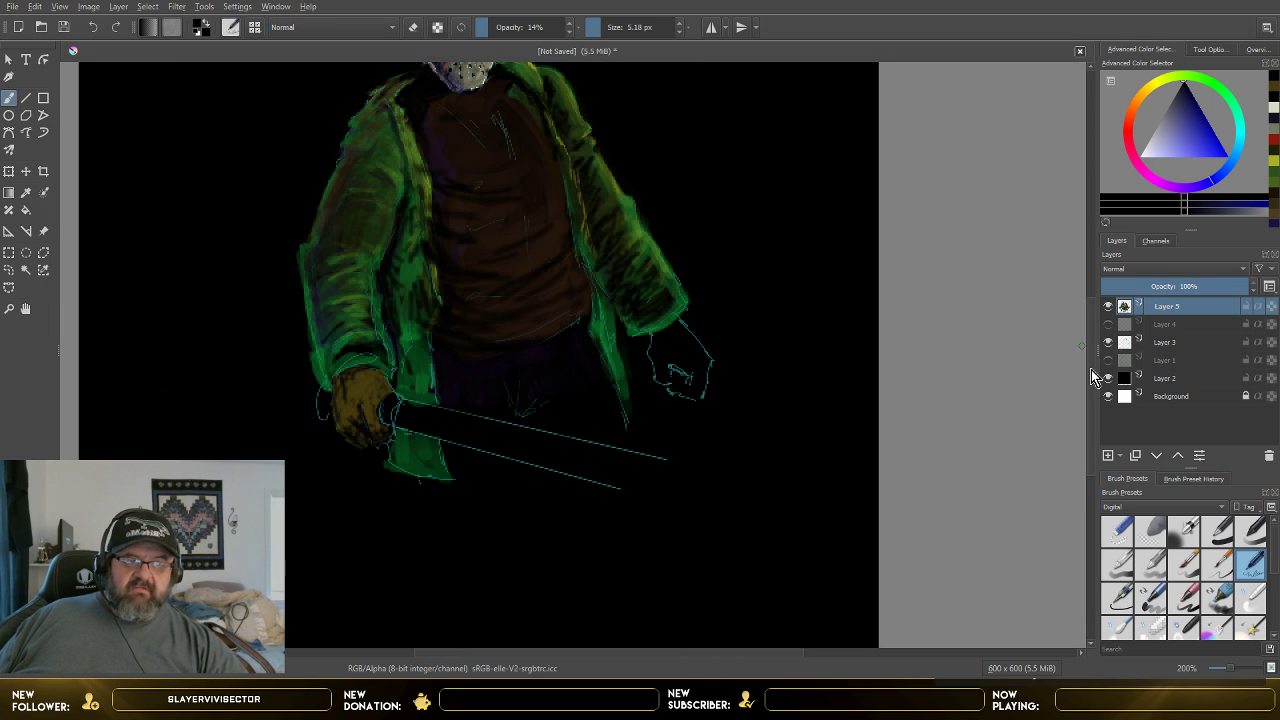
drag(591, 295, 591, 410)
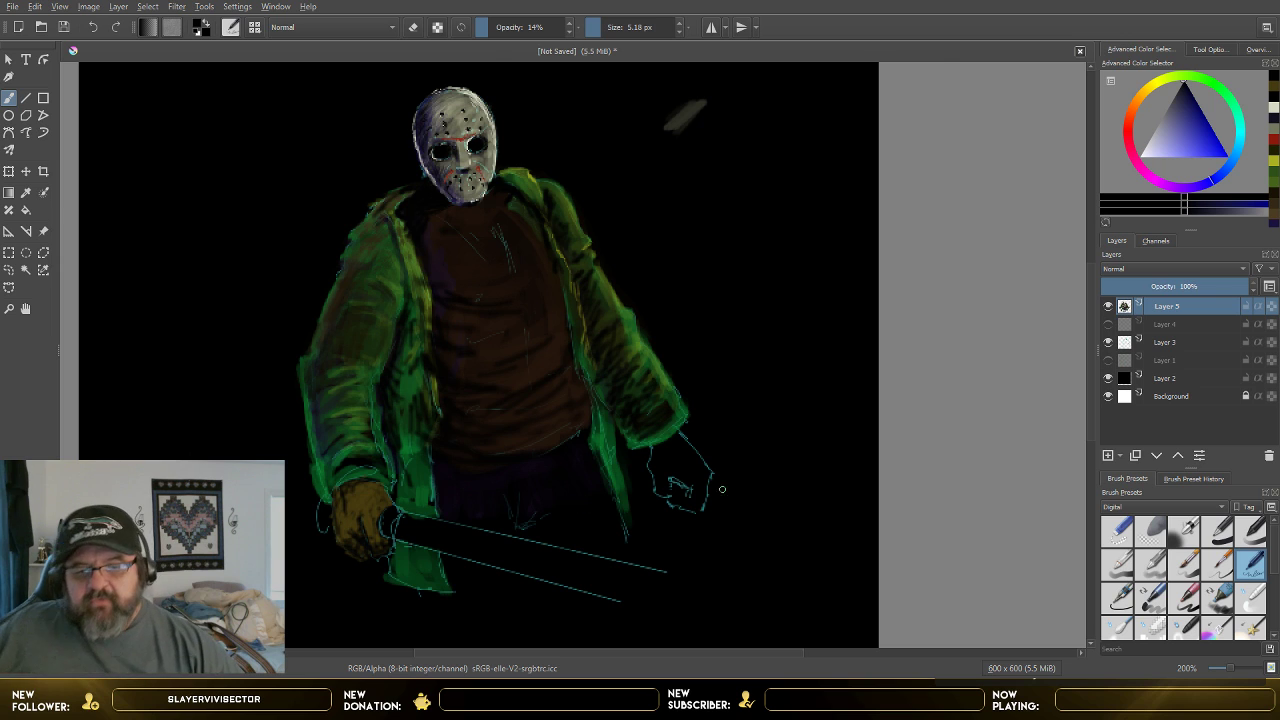
scroll(722, 489, up, 3)
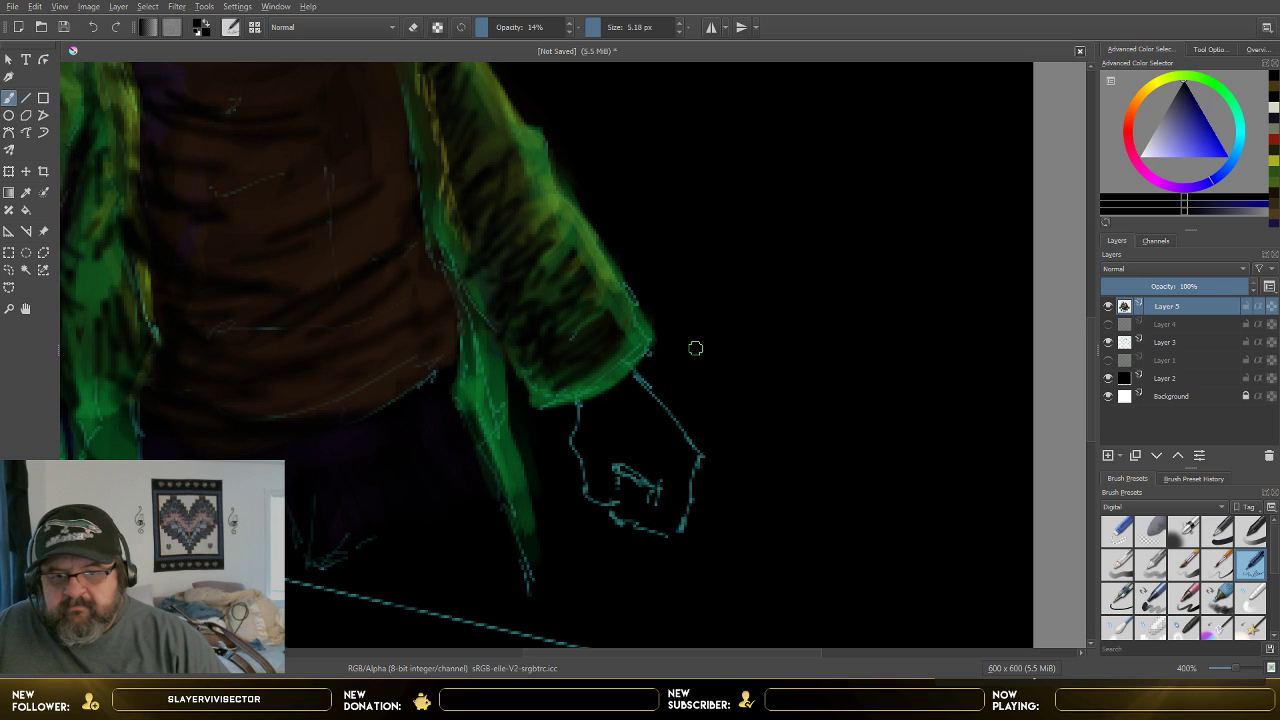
scroll(374, 211, down, 1)
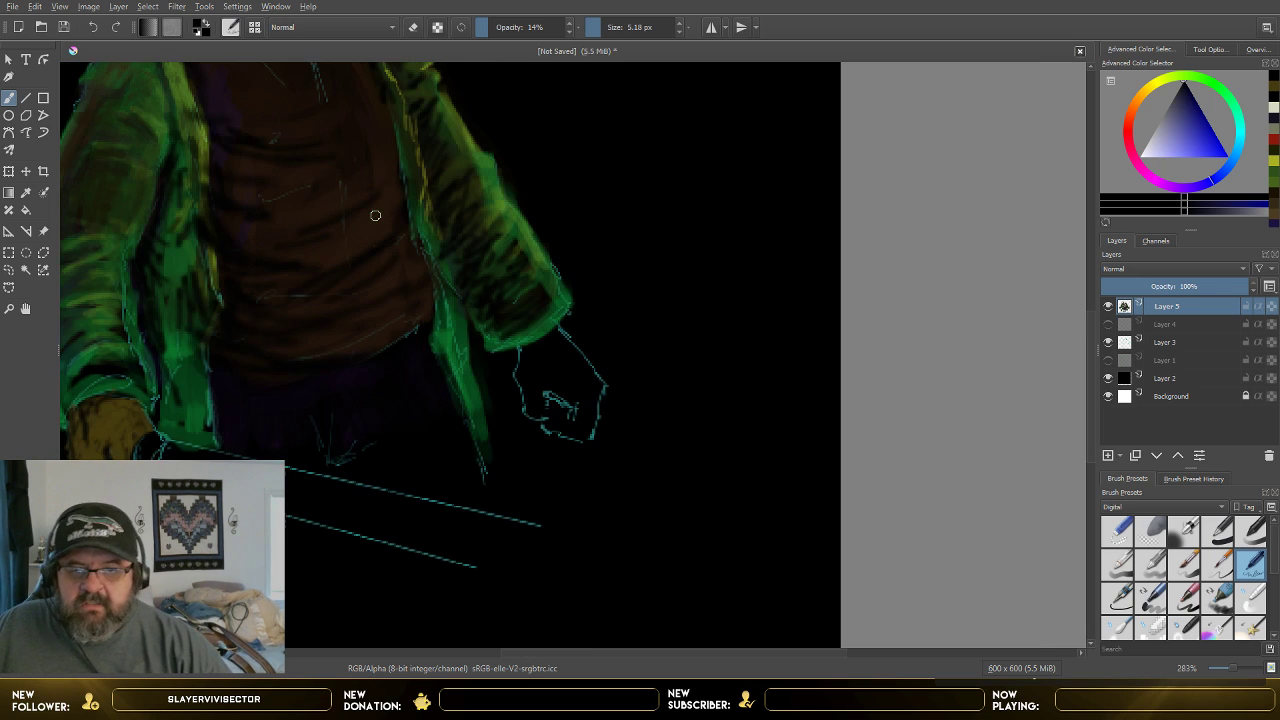
click(30, 196)
click(116, 423)
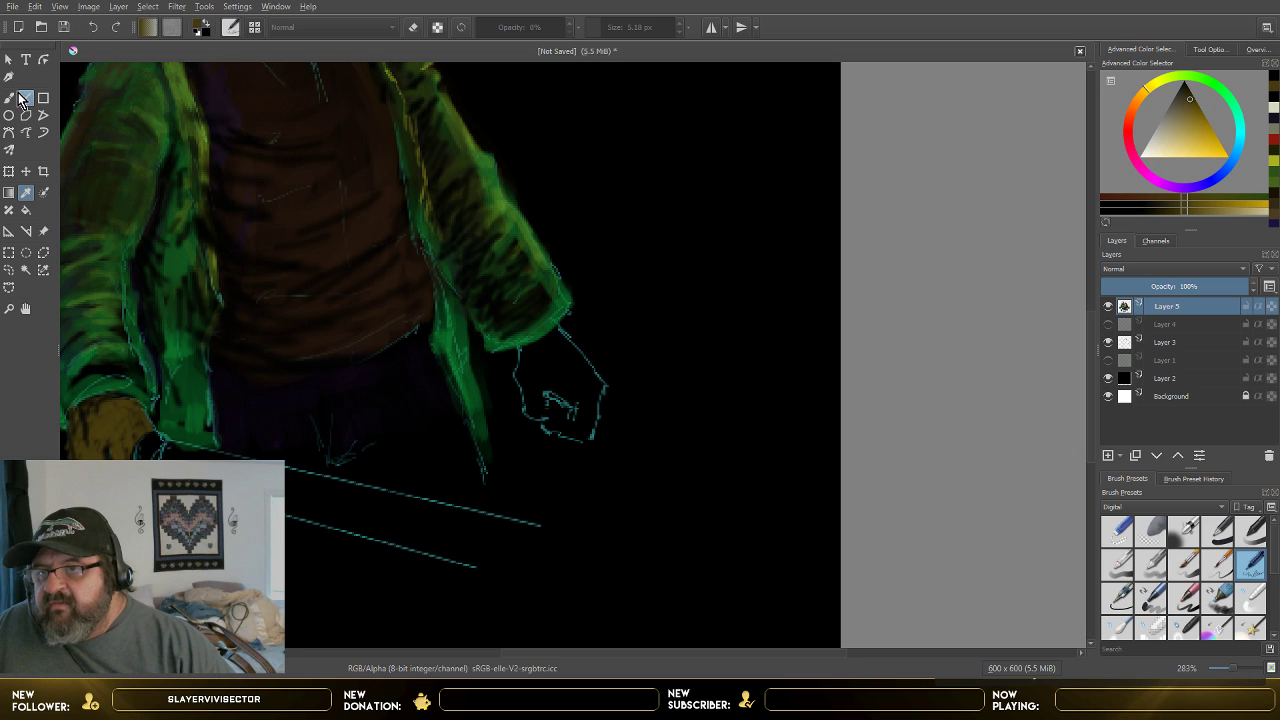
click(10, 97)
scroll(574, 398, up, 2)
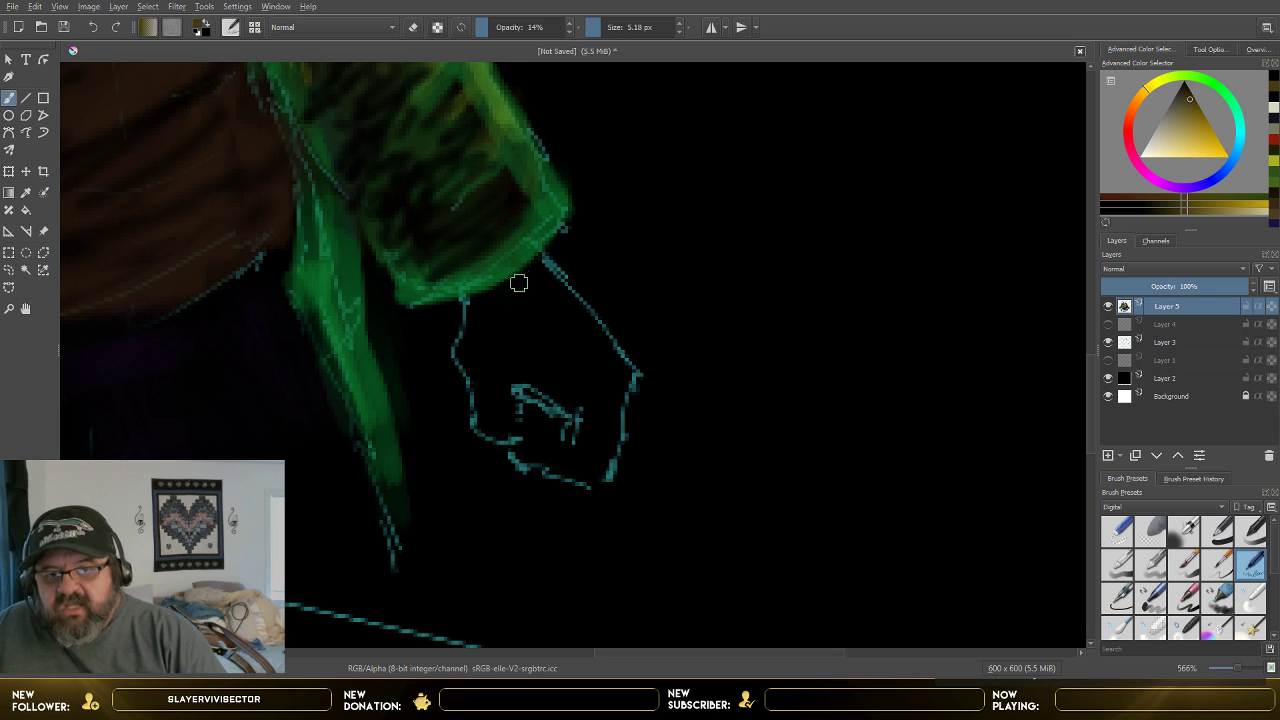
mouse_move(517, 277)
mouse_down()
mouse_move(473, 351)
mouse_move(501, 400)
mouse_move(478, 348)
mouse_move(511, 290)
mouse_move(484, 317)
mouse_move(547, 295)
mouse_move(518, 356)
mouse_move(547, 327)
mouse_move(544, 352)
mouse_move(545, 287)
mouse_up()
mouse_move(542, 316)
mouse_down()
mouse_move(577, 326)
mouse_move(577, 373)
mouse_move(511, 354)
mouse_move(495, 385)
mouse_move(488, 366)
mouse_move(495, 424)
mouse_move(506, 366)
mouse_move(567, 388)
mouse_move(603, 412)
mouse_move(538, 452)
mouse_move(531, 411)
mouse_move(531, 437)
mouse_move(553, 409)
mouse_move(548, 444)
mouse_move(590, 467)
mouse_move(609, 395)
mouse_move(597, 423)
mouse_move(597, 380)
mouse_up()
mouse_move(535, 282)
mouse_down()
mouse_move(593, 345)
mouse_move(535, 269)
mouse_move(582, 338)
mouse_move(479, 300)
mouse_move(457, 349)
mouse_move(480, 387)
mouse_move(472, 366)
mouse_move(477, 424)
mouse_move(508, 433)
mouse_move(507, 374)
mouse_move(545, 386)
mouse_move(580, 420)
mouse_move(530, 450)
mouse_move(510, 445)
mouse_move(603, 486)
mouse_move(602, 449)
mouse_move(569, 413)
mouse_move(529, 401)
mouse_move(524, 413)
mouse_move(577, 374)
mouse_up()
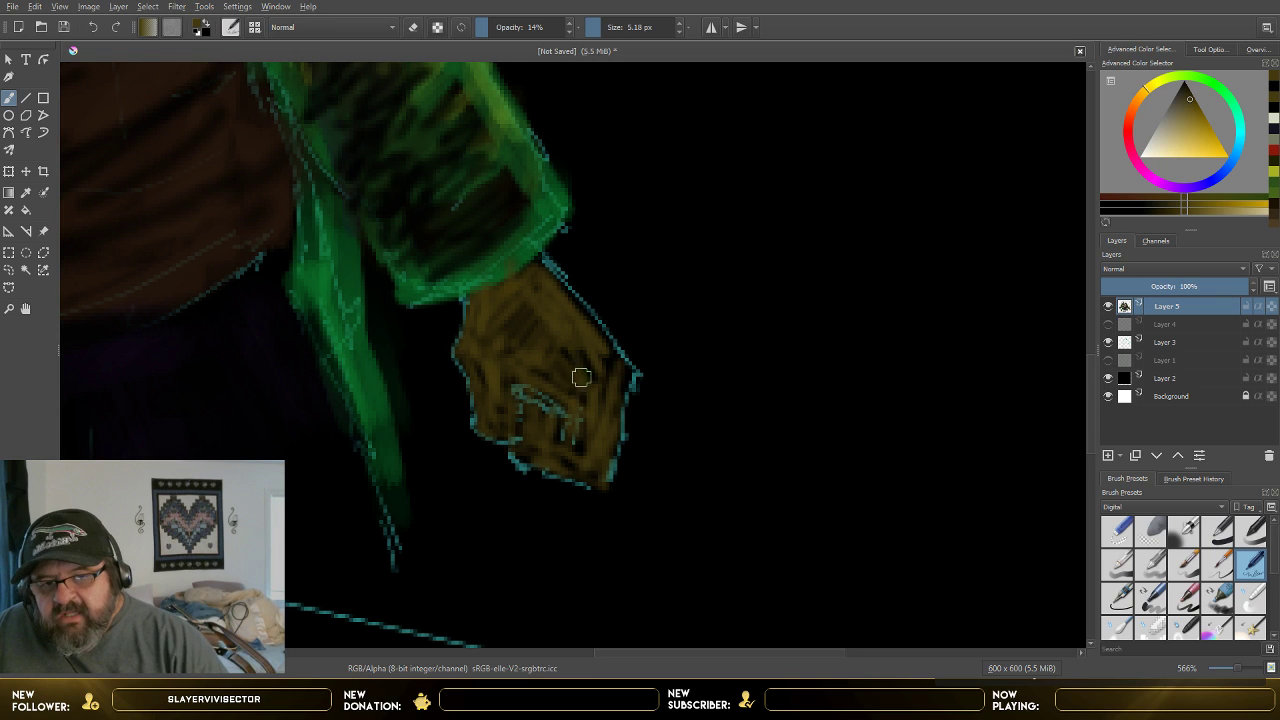
mouse_move(540, 263)
mouse_down()
mouse_move(618, 351)
mouse_move(591, 422)
mouse_move(580, 431)
mouse_move(589, 370)
mouse_move(555, 371)
mouse_move(505, 403)
mouse_move(493, 325)
mouse_move(466, 388)
mouse_up()
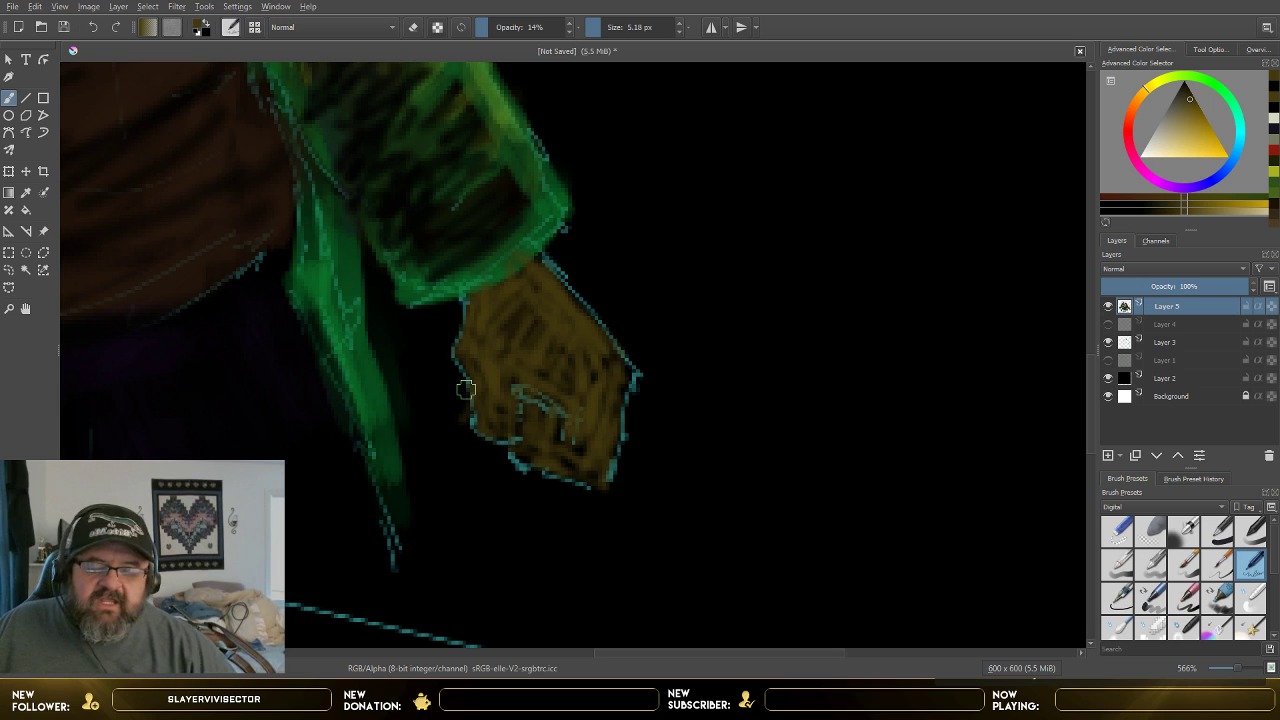
click(1107, 342)
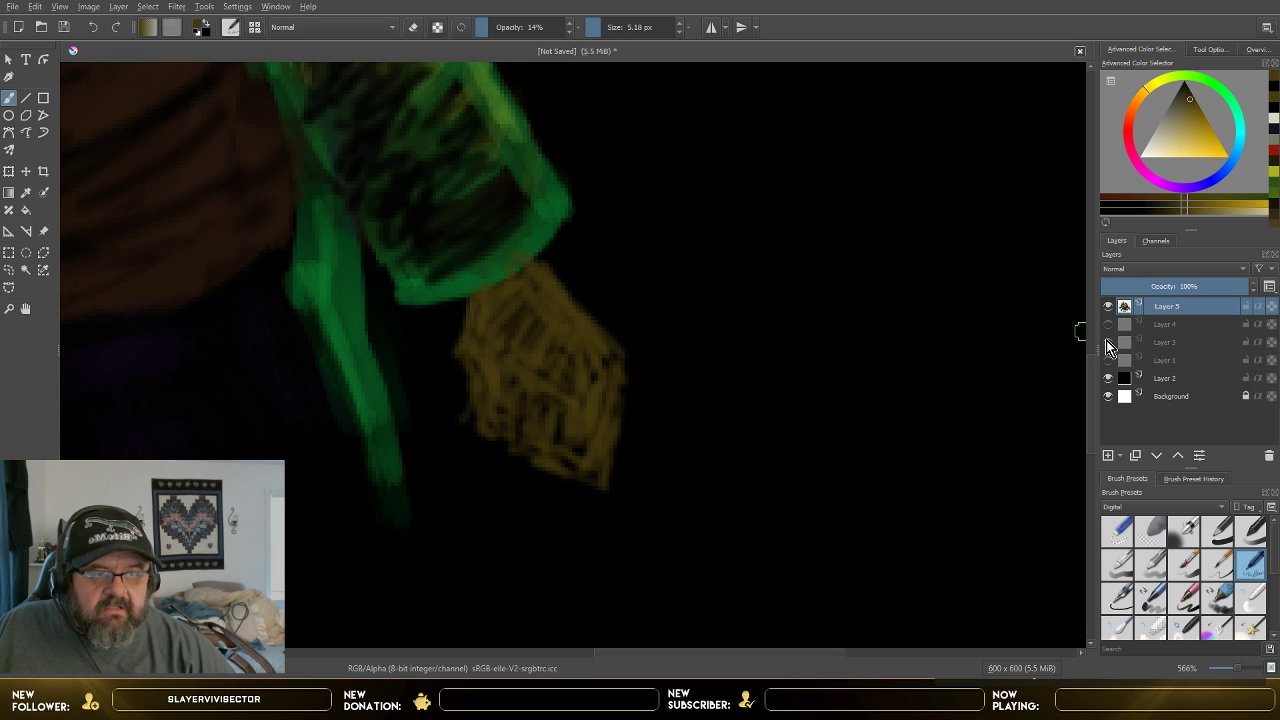
click(1107, 342)
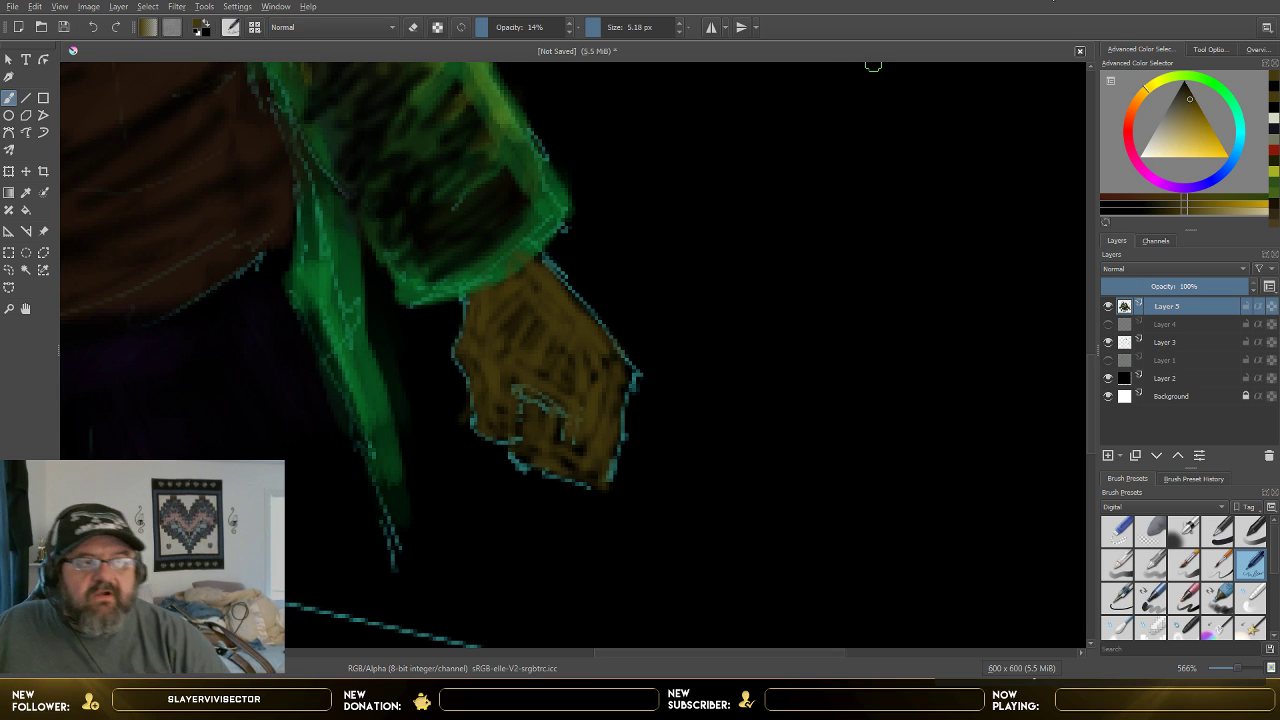
- Sample black from the background, paint finger and edge shadows on the empty hand, and hide the Layer 3 sketch
ctrl+click(1080, 160)
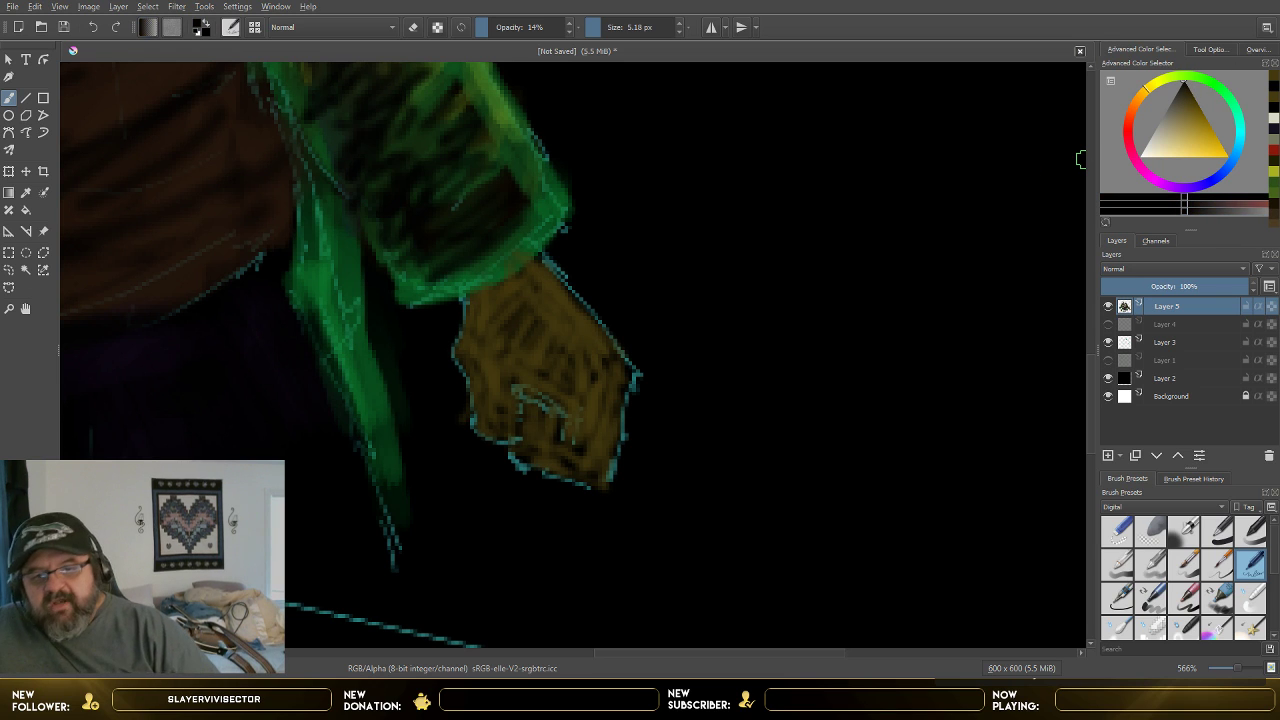
mouse_move(545, 410)
mouse_down()
mouse_move(523, 391)
mouse_move(517, 420)
mouse_move(519, 391)
mouse_move(557, 420)
mouse_move(537, 443)
mouse_move(514, 380)
mouse_move(563, 437)
mouse_move(560, 420)
mouse_move(595, 415)
mouse_up()
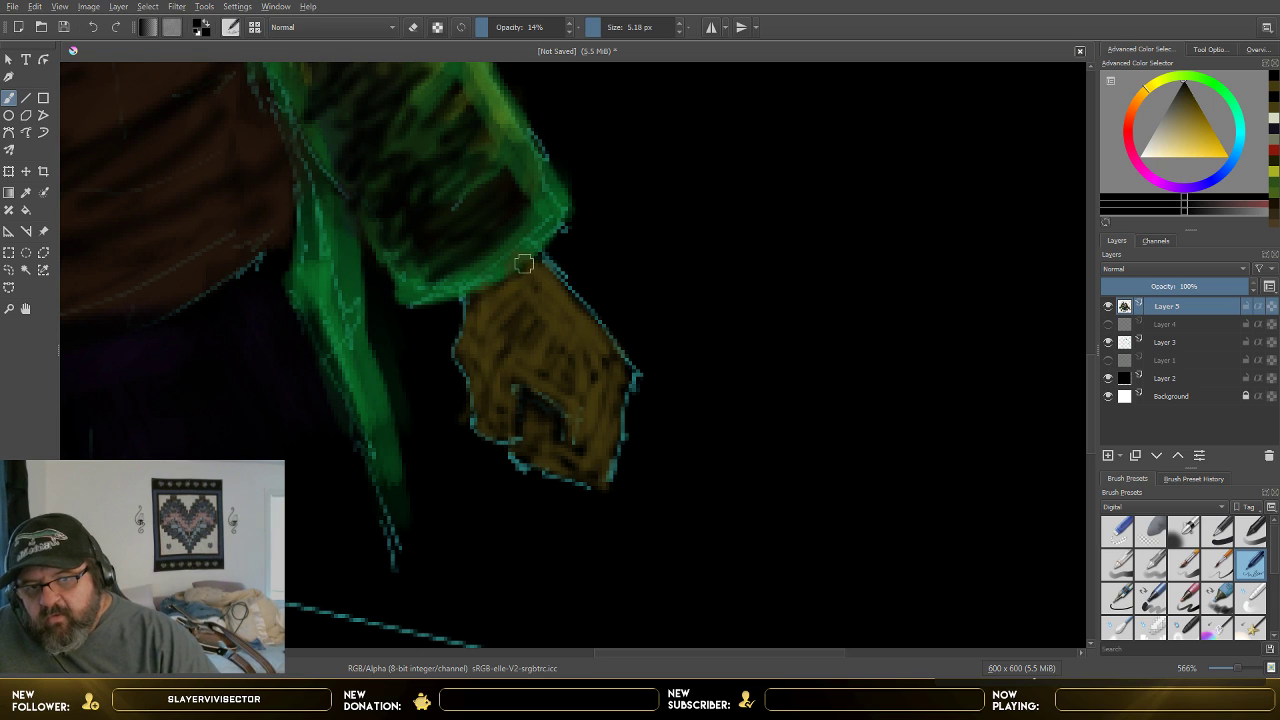
mouse_move(478, 311)
mouse_down()
mouse_move(466, 349)
mouse_move(490, 321)
mouse_move(481, 422)
mouse_move(547, 469)
mouse_move(595, 473)
mouse_move(524, 448)
mouse_move(583, 472)
mouse_move(620, 446)
mouse_move(618, 427)
mouse_move(574, 439)
mouse_move(528, 421)
mouse_move(521, 449)
mouse_move(542, 409)
mouse_move(548, 456)
mouse_move(566, 446)
mouse_move(580, 470)
mouse_move(613, 469)
mouse_move(490, 424)
mouse_move(468, 386)
mouse_move(480, 377)
mouse_move(499, 443)
mouse_move(518, 417)
mouse_move(510, 384)
mouse_move(559, 400)
mouse_move(511, 368)
mouse_move(559, 435)
mouse_up()
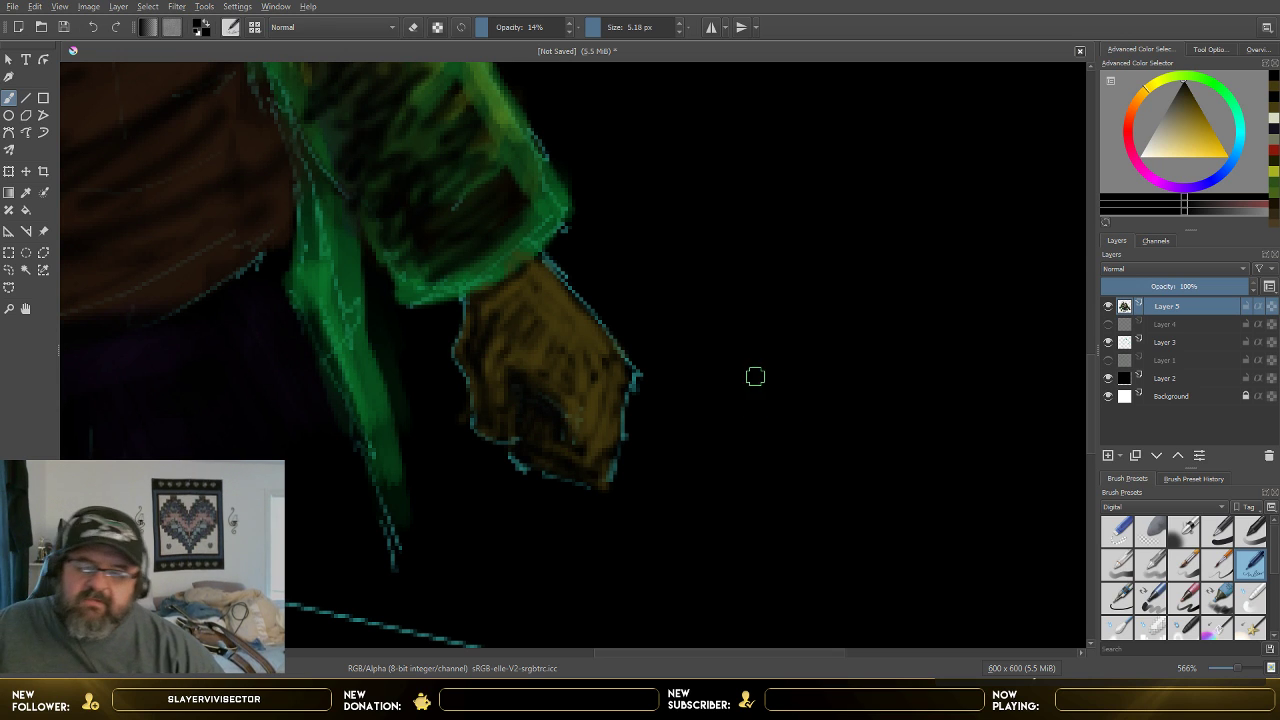
click(1108, 342)
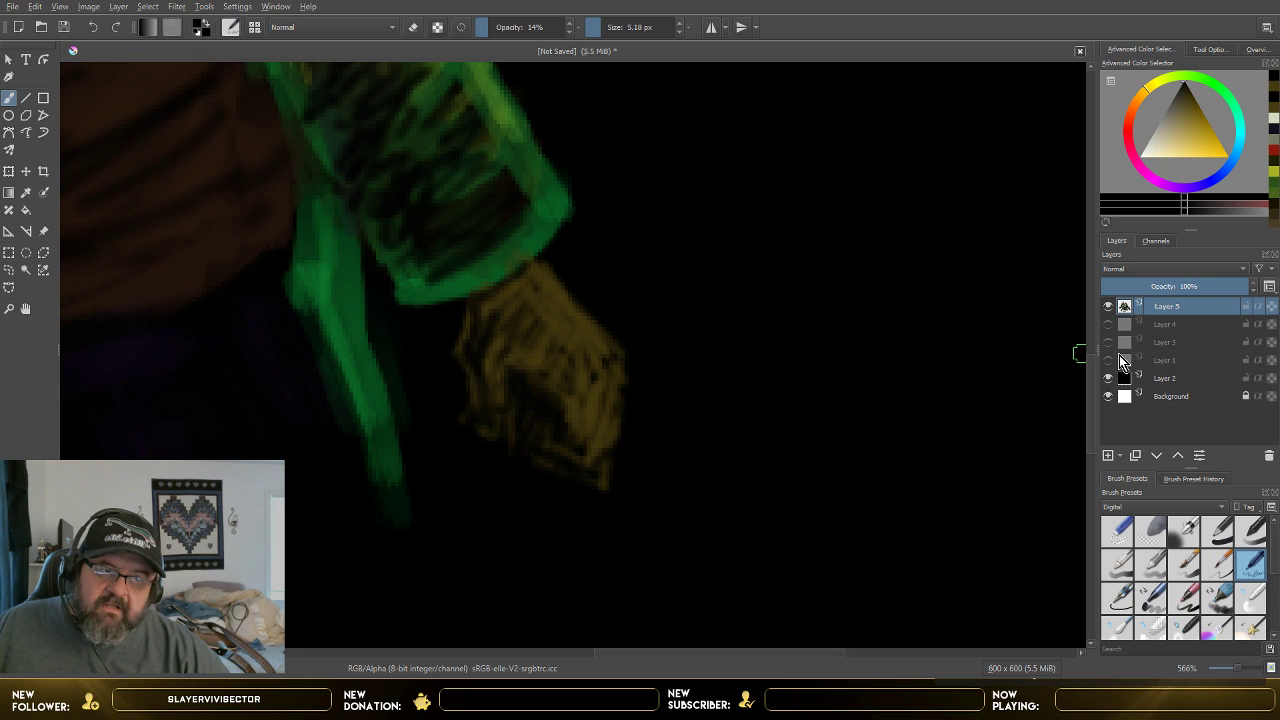
- Resample the hand's golden brown, then erase the stray paint along the empty hand's lower and outer edges with a 2.92 px eraser
key(minus)
key(minus)
key(minus)
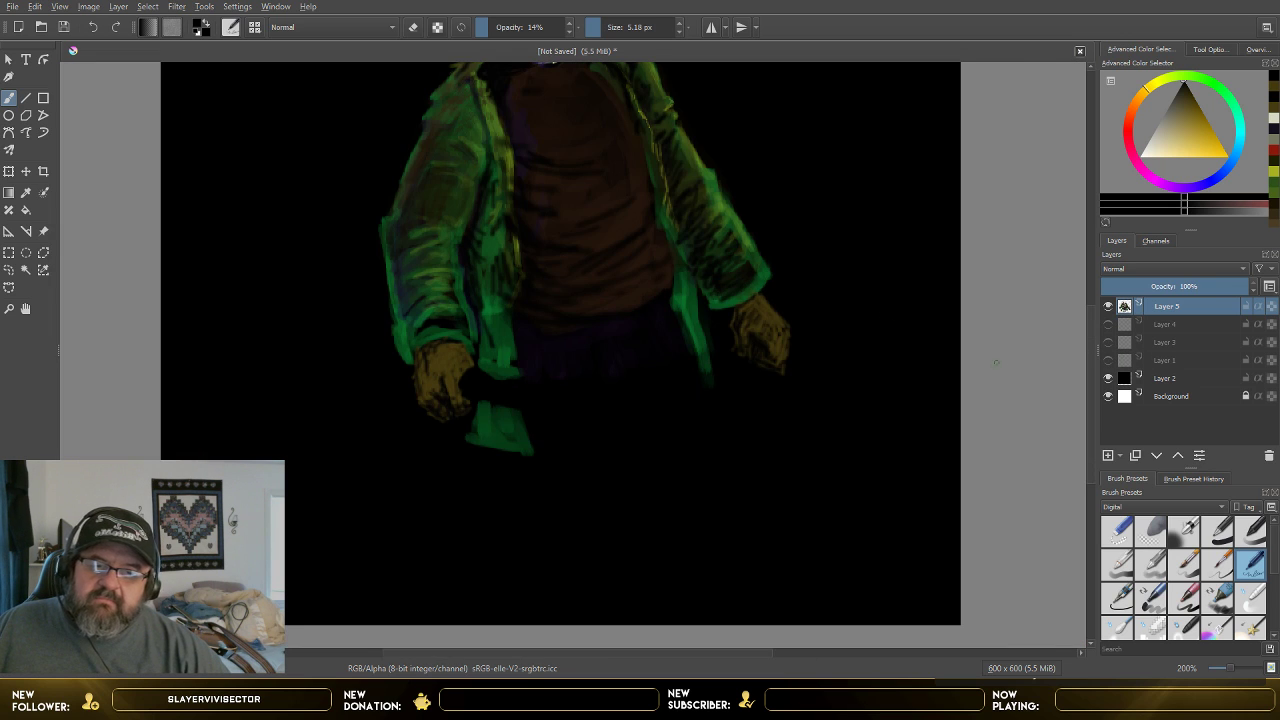
key(plus)
key(plus)
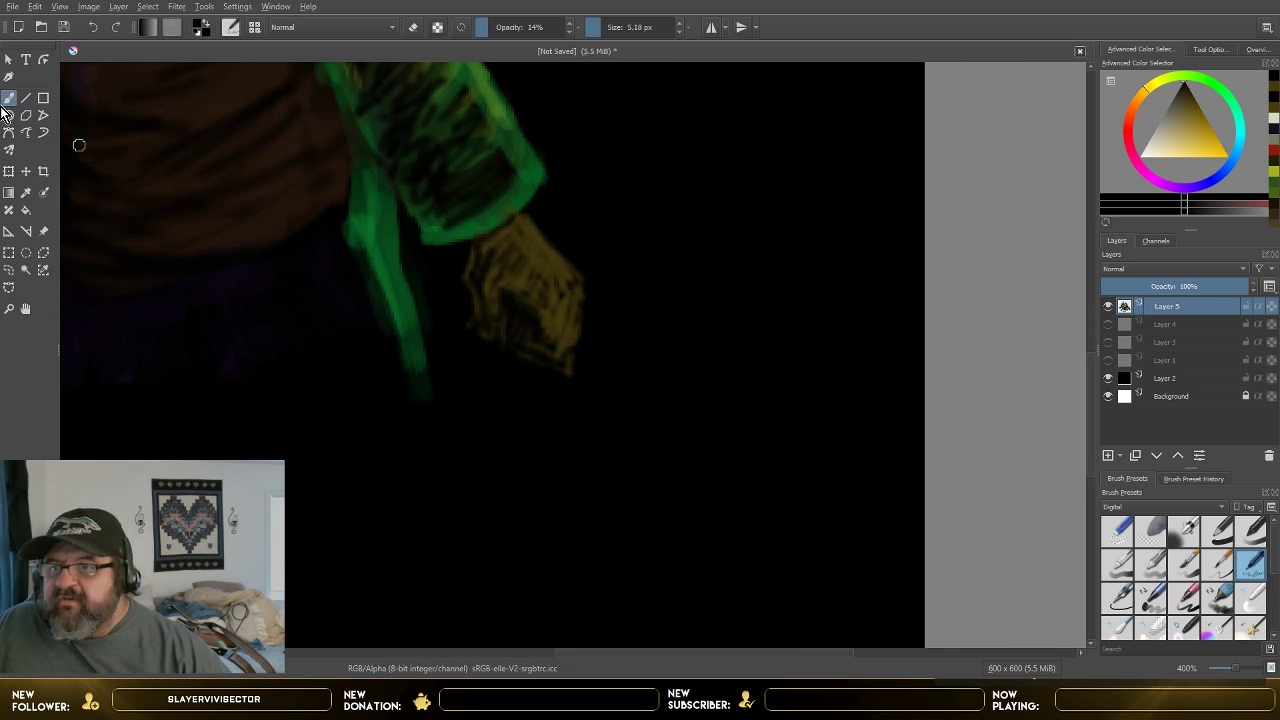
click(26, 191)
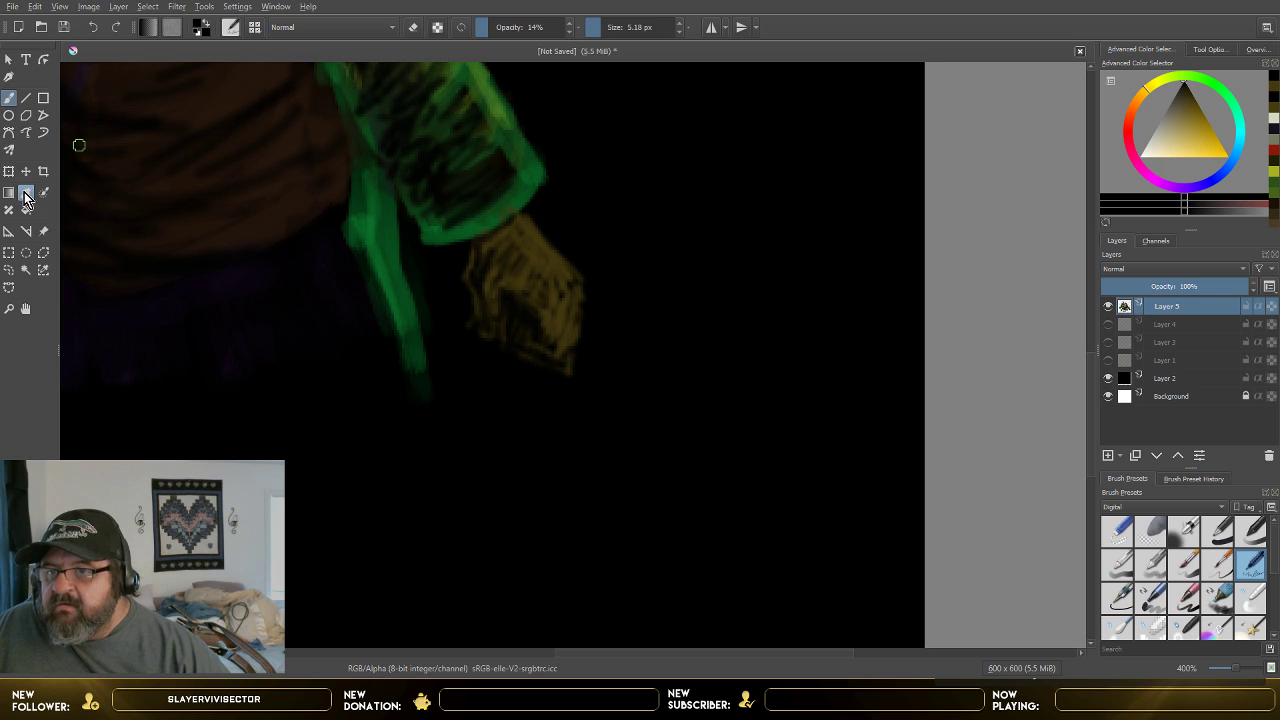
click(565, 306)
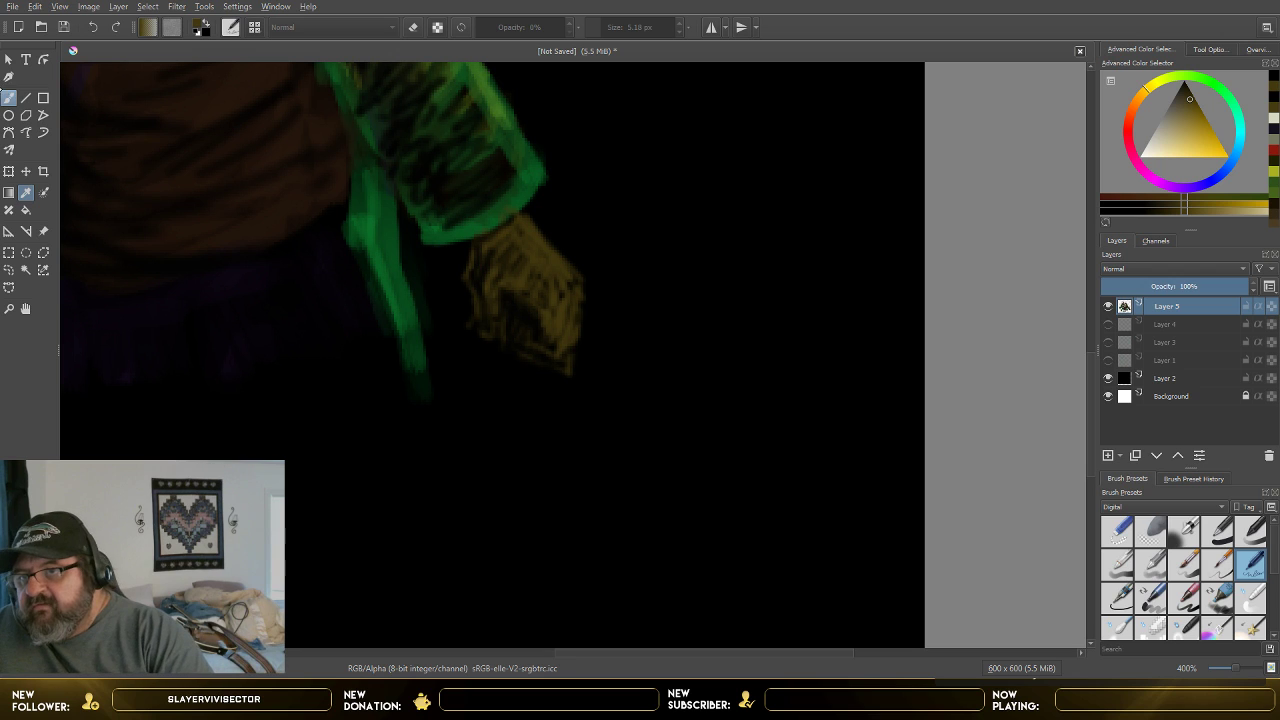
click(9, 97)
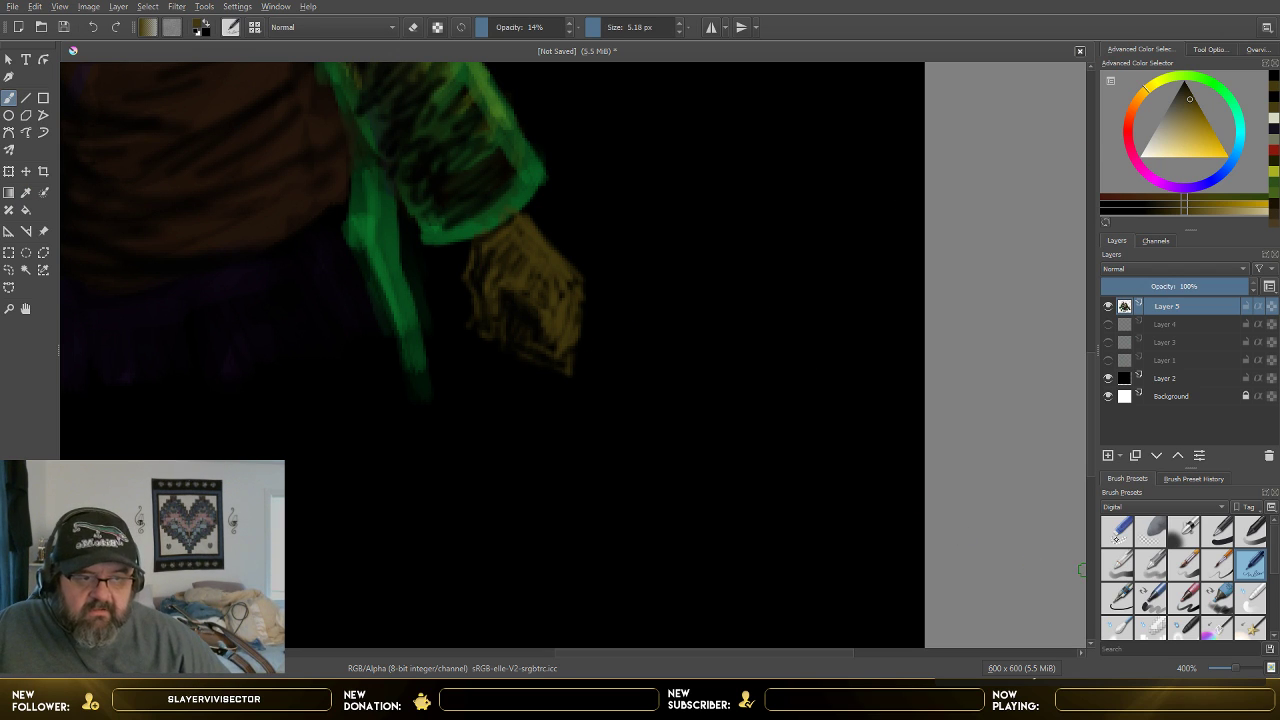
click(1116, 531)
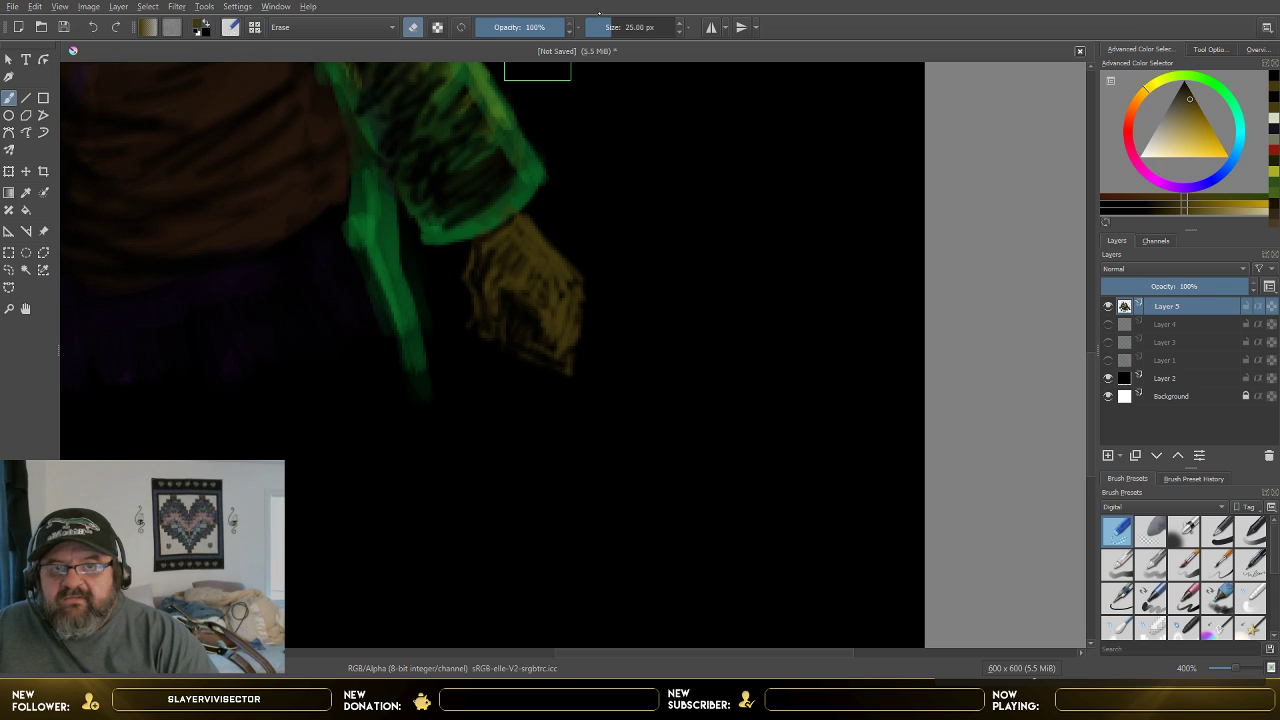
click(599, 27)
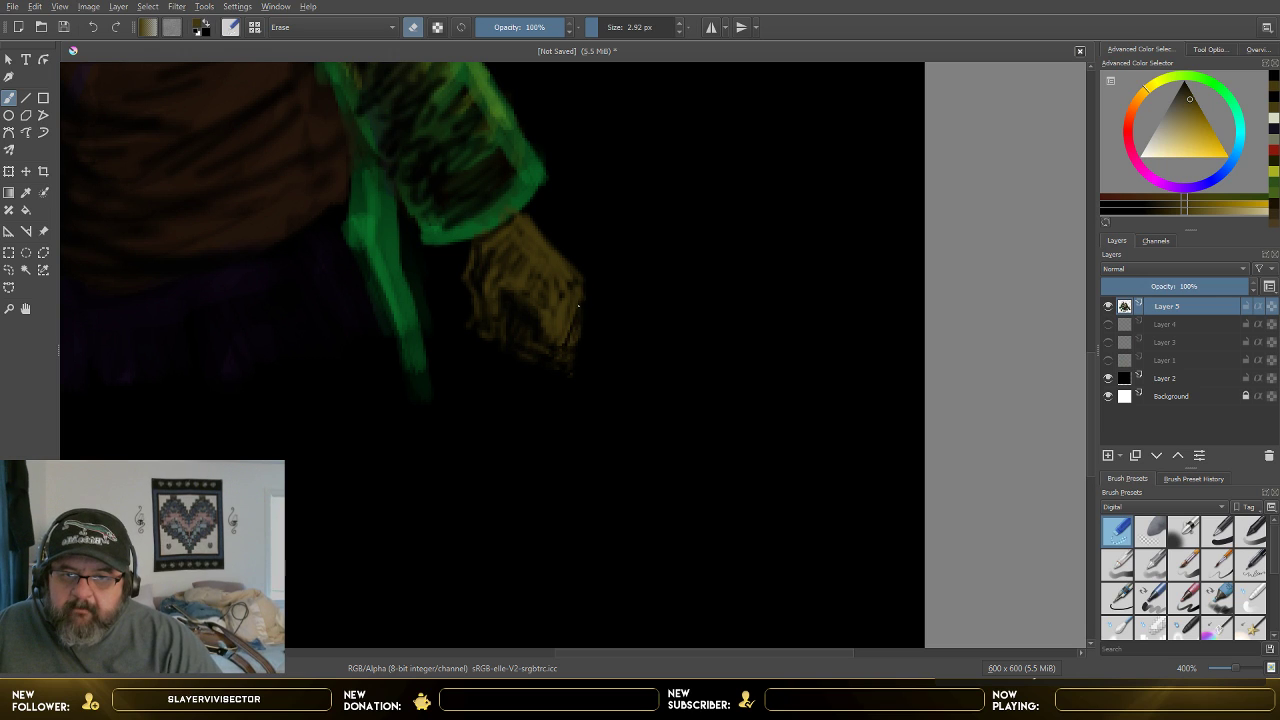
drag(578, 306, 581, 320)
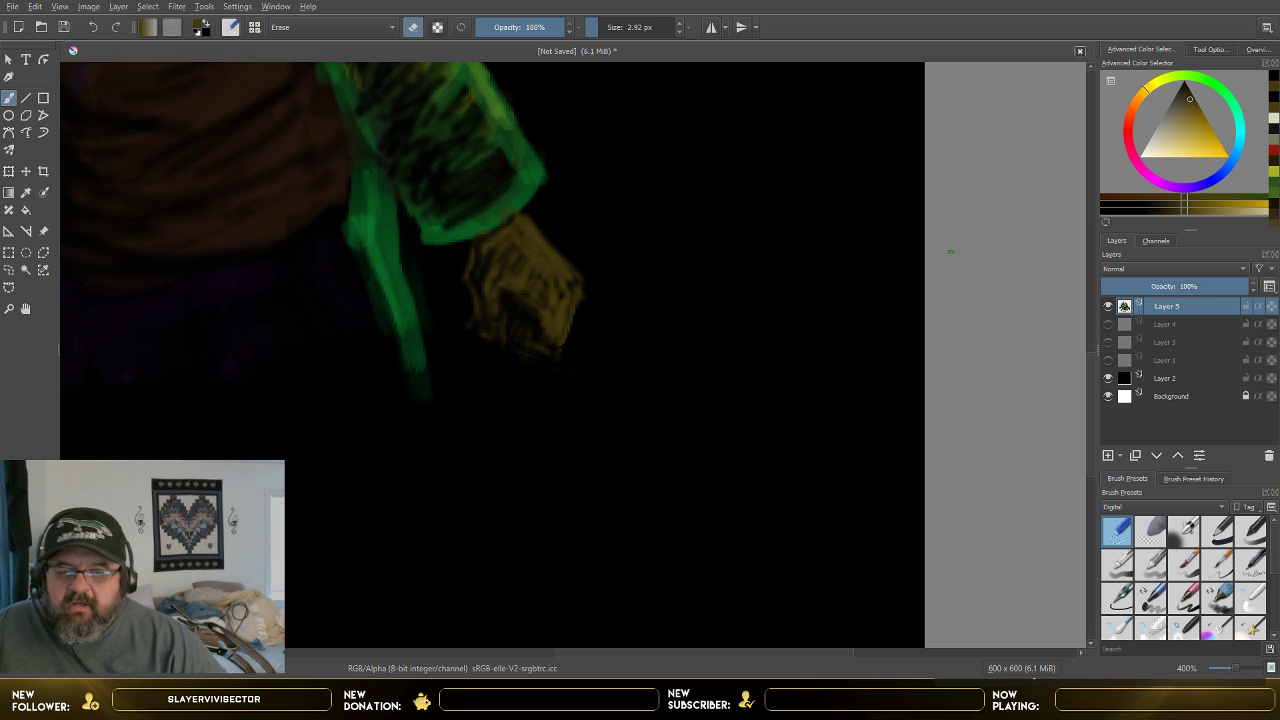
scroll(863, 255, down, 5)
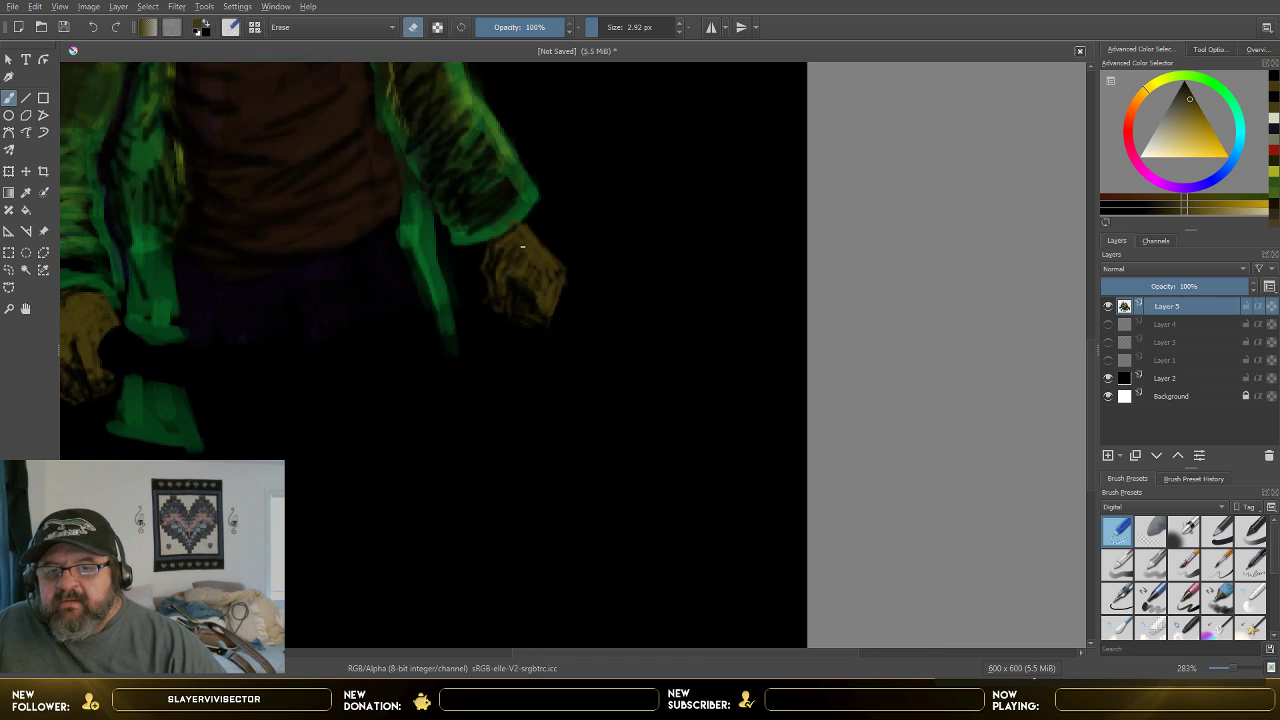
scroll(566, 258, down, 2)
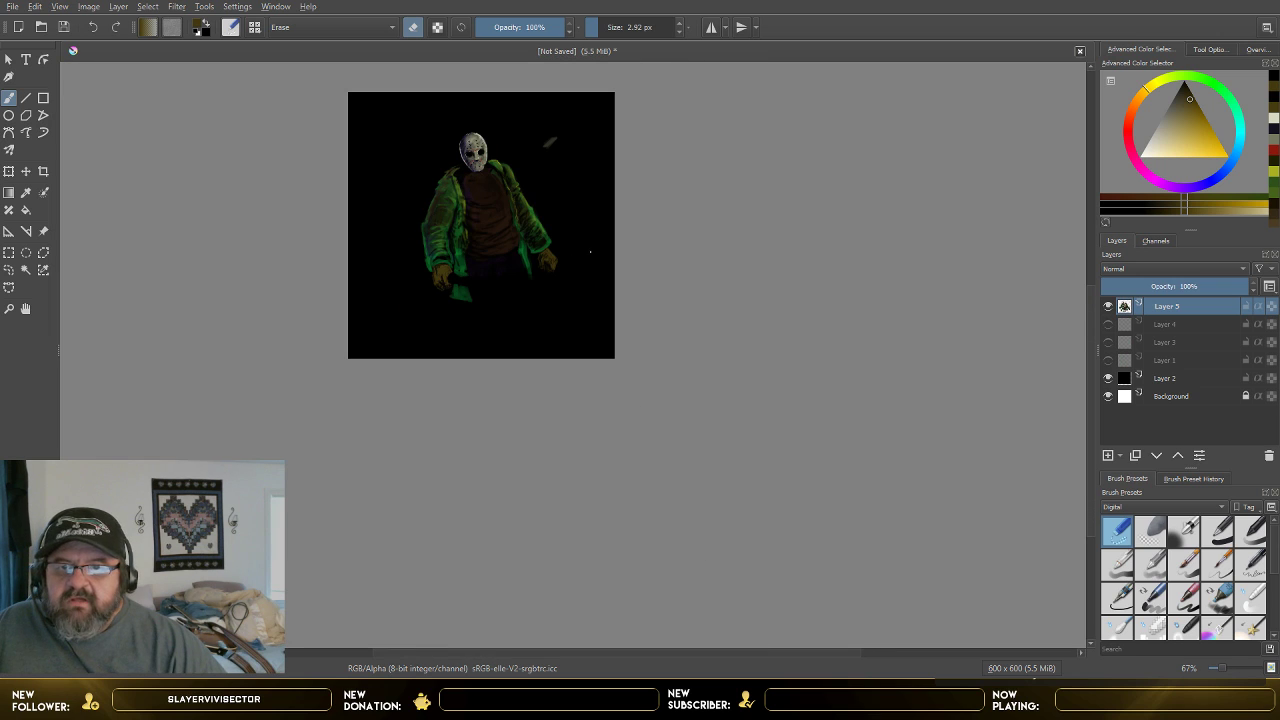
scroll(945, 352, up, 1)
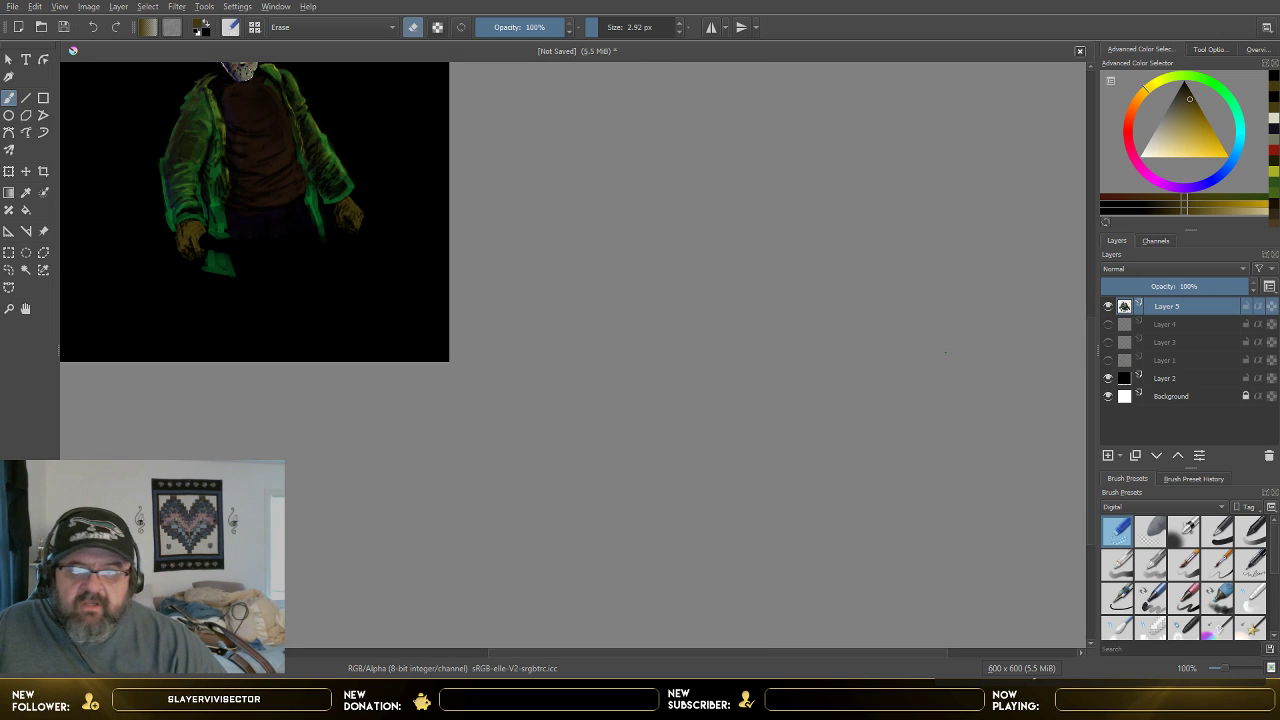
drag(534, 658, 386, 652)
scroll(583, 493, up, 1)
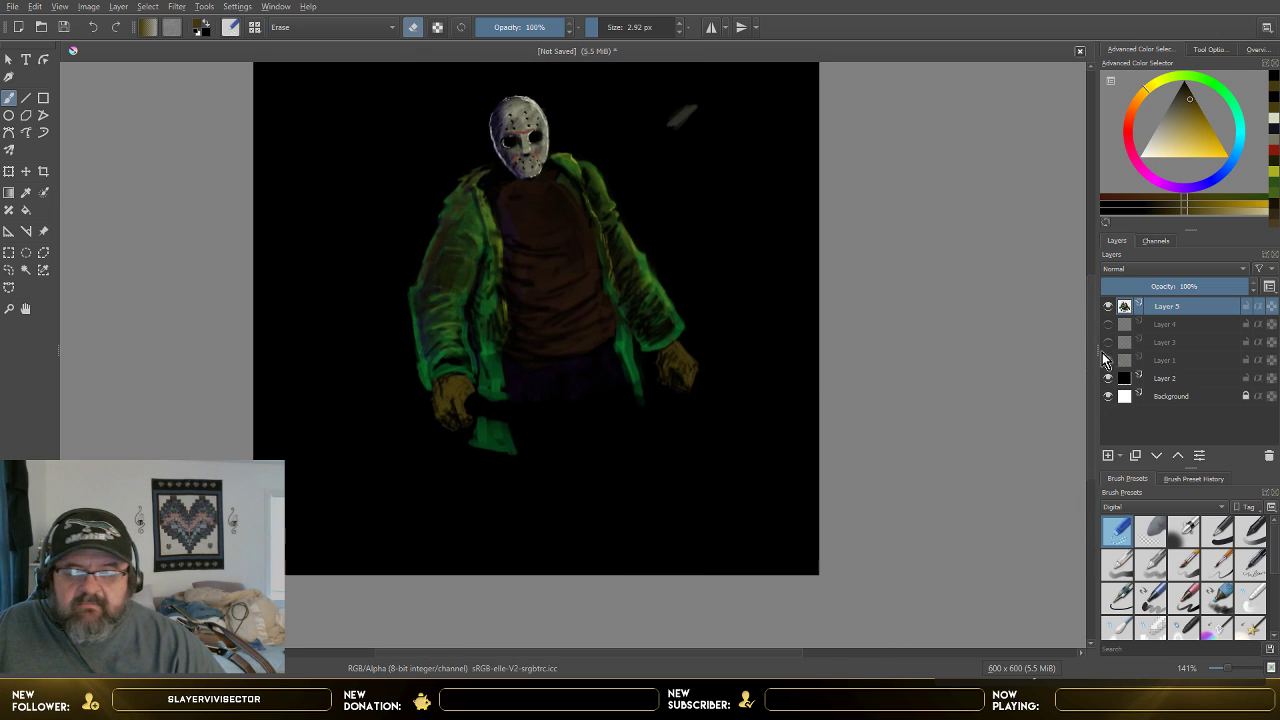
- Show the Layer 3 line sketch over the painting and bring the sketched blade outline into view
scroll(797, 379, up, 1)
scroll(797, 379, up, 1)
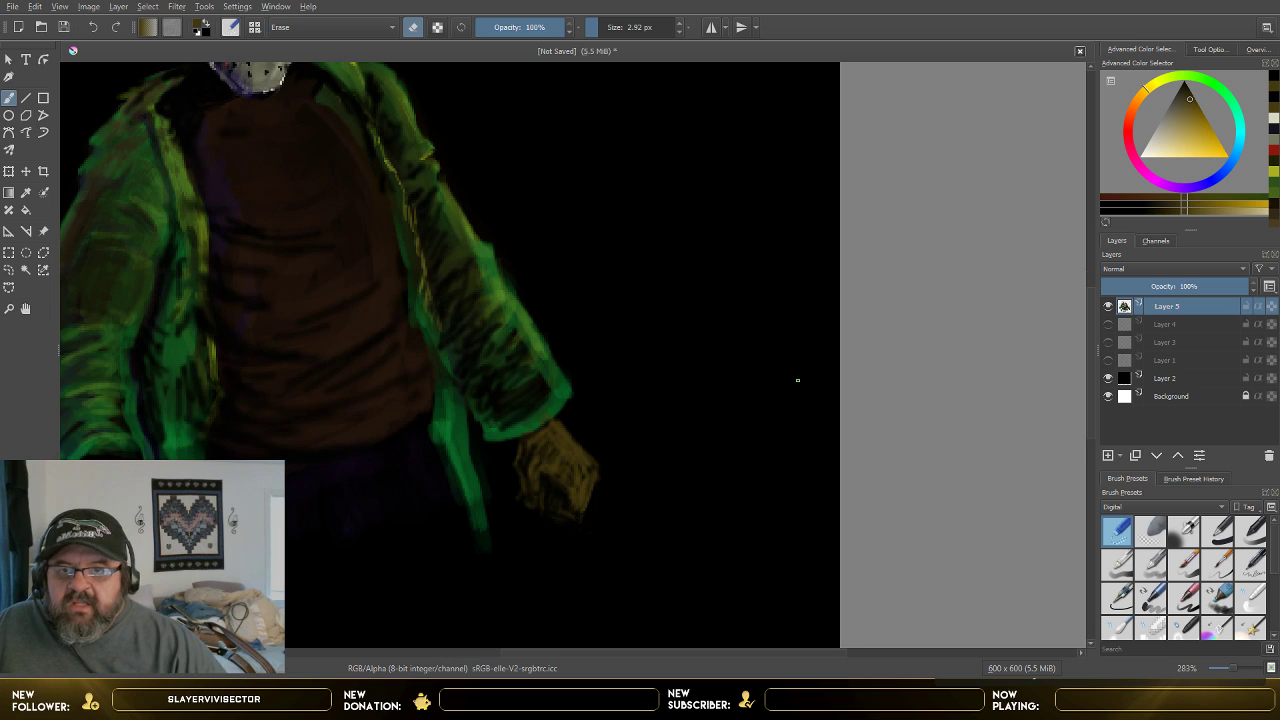
scroll(1091, 415, up, 2)
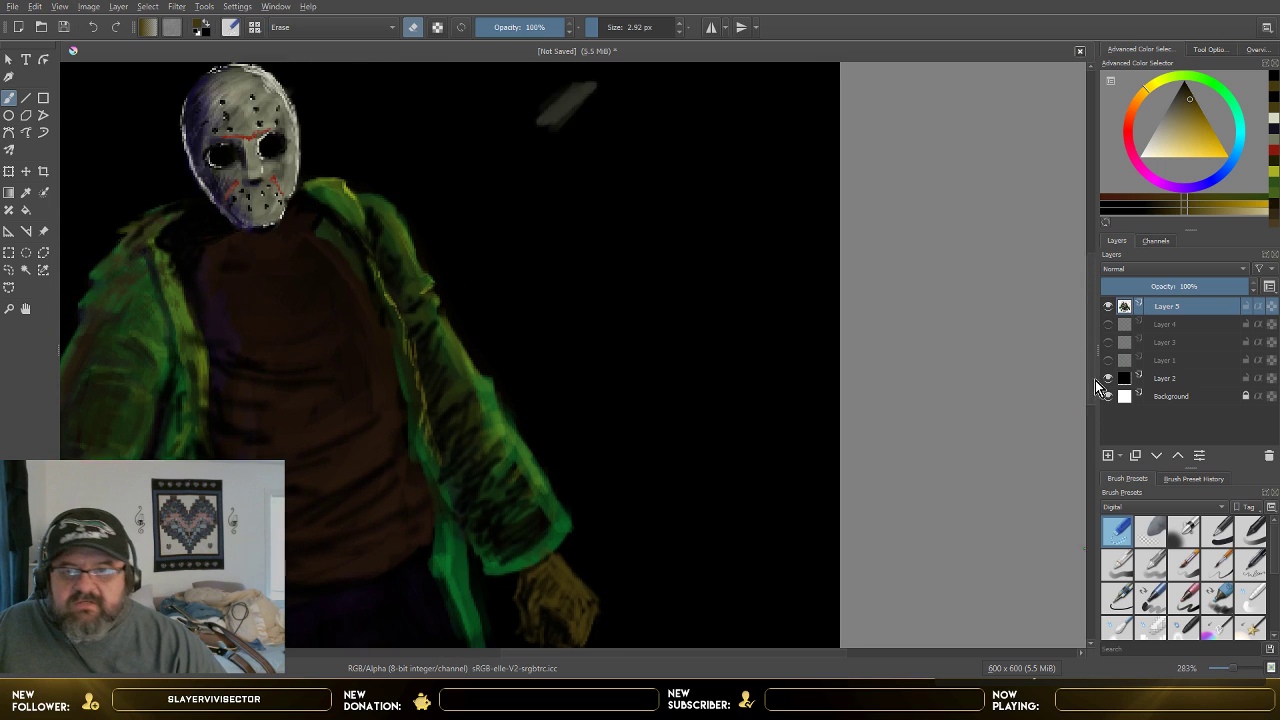
scroll(600, 377, down, 1)
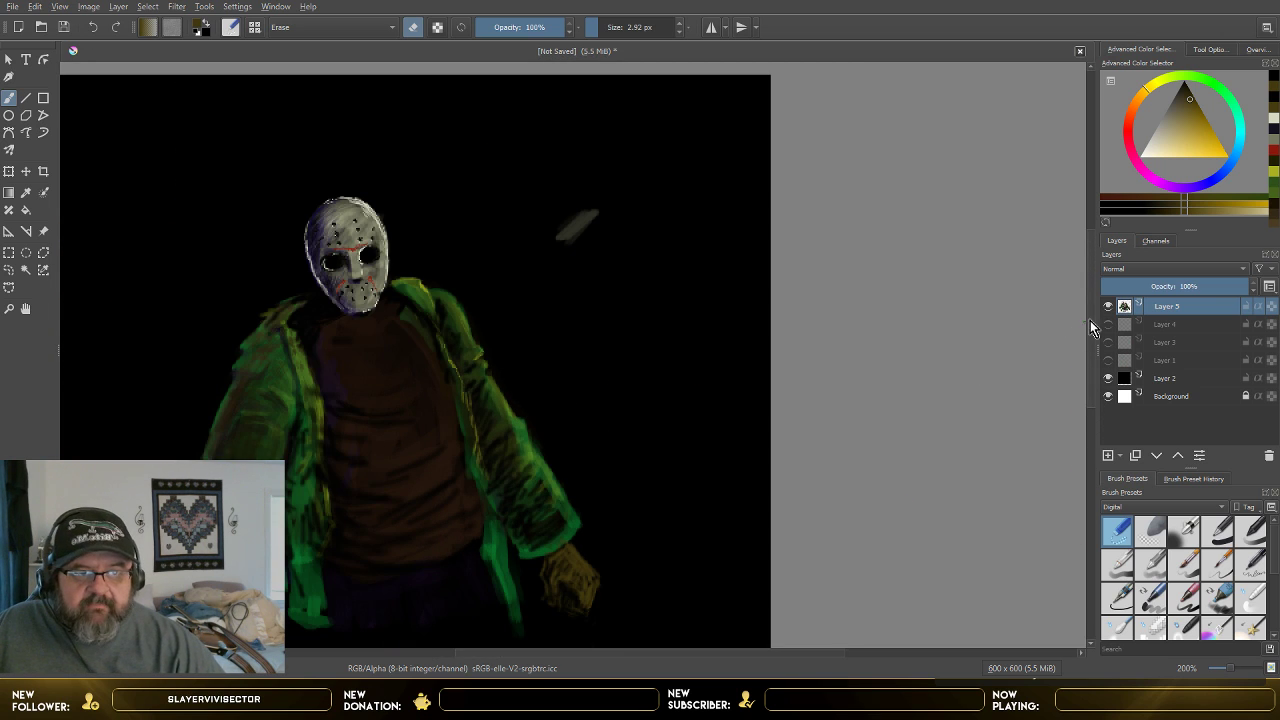
scroll(1090, 320, down, 3)
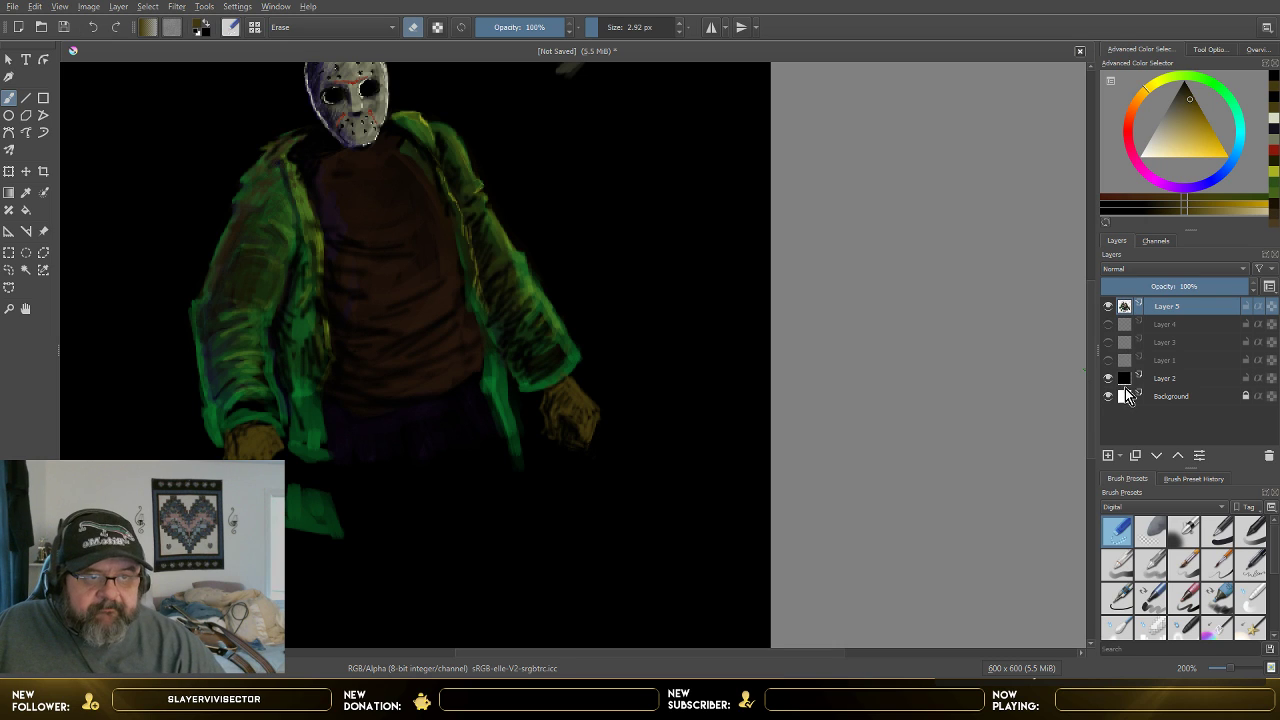
click(1107, 342)
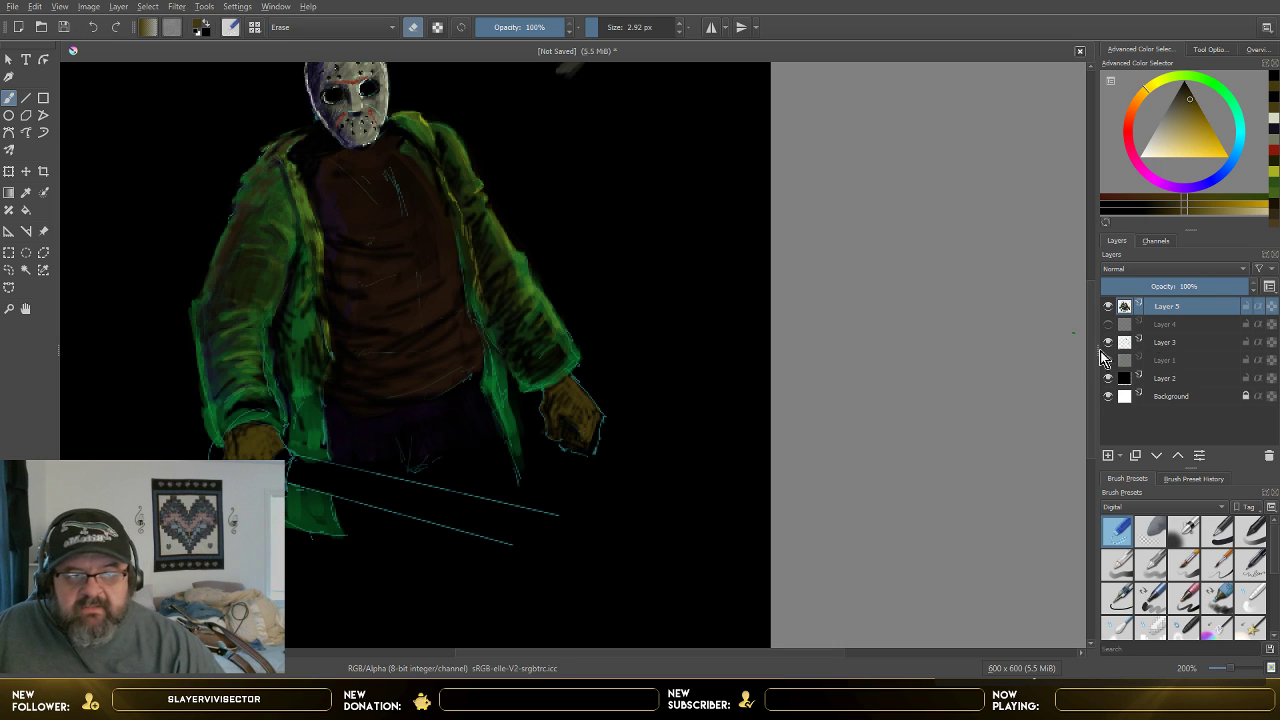
scroll(1090, 305, down, 2)
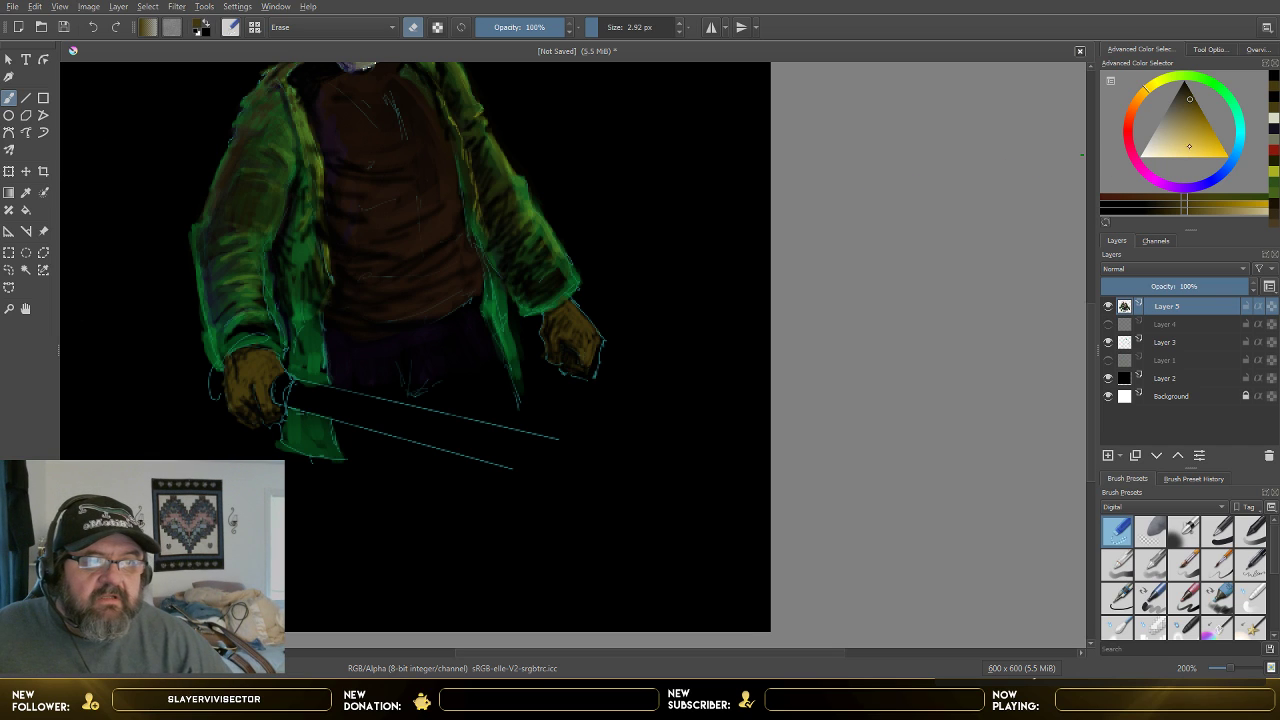
- Choose a muted, mid-light grey-blue as the painting colour for the blade
click(1238, 113)
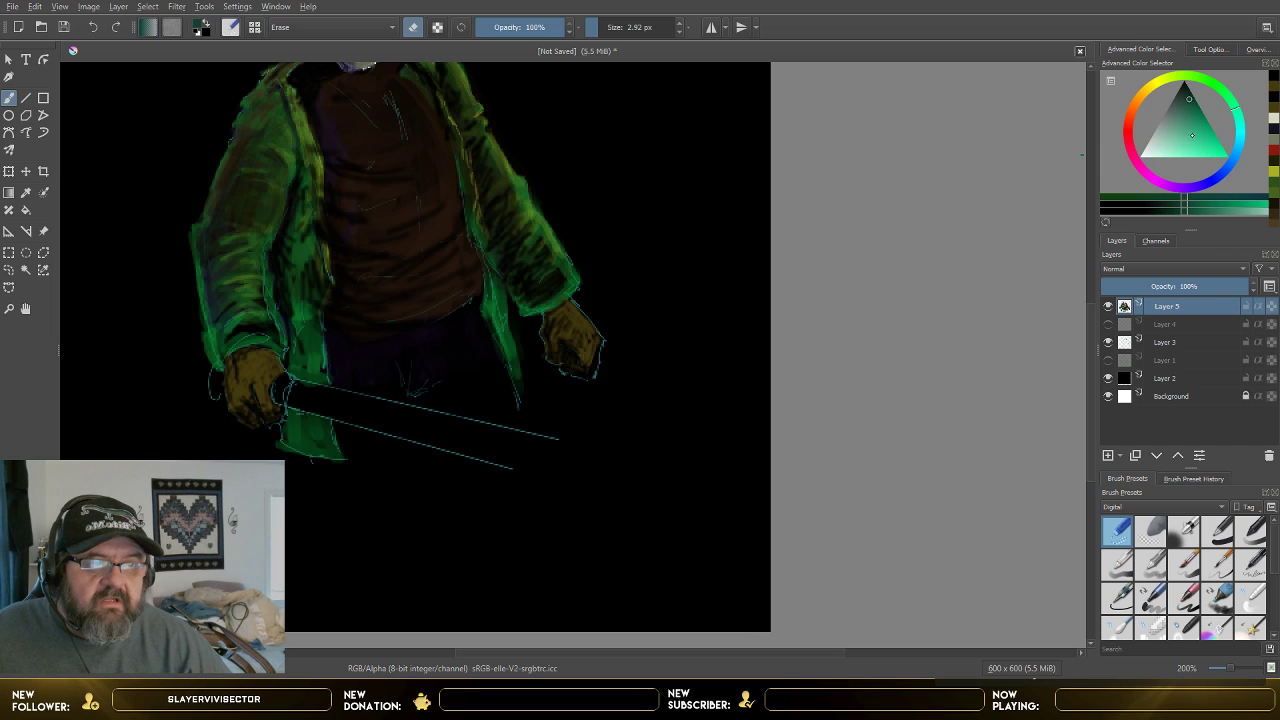
mouse_move(1192, 135)
mouse_down()
mouse_move(1175, 110)
mouse_move(1168, 130)
mouse_move(1173, 115)
mouse_up()
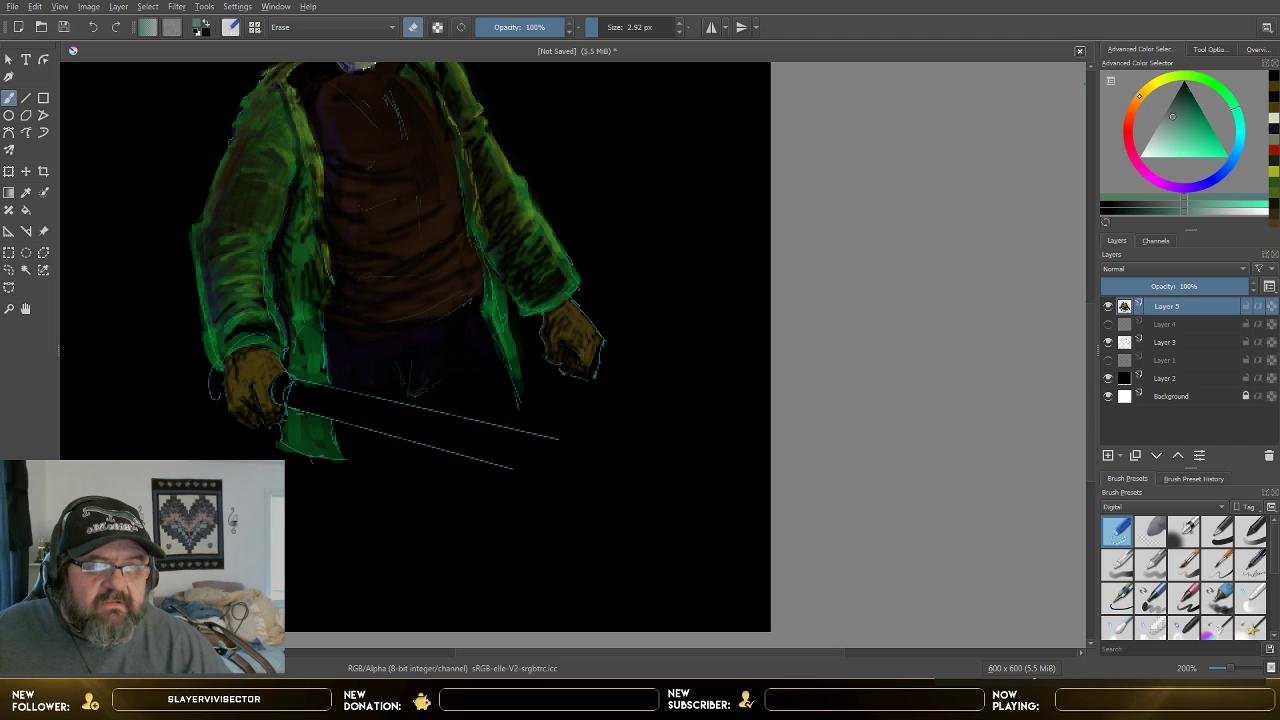
mouse_move(1154, 138)
mouse_down()
mouse_move(1233, 110)
mouse_move(1229, 165)
mouse_up()
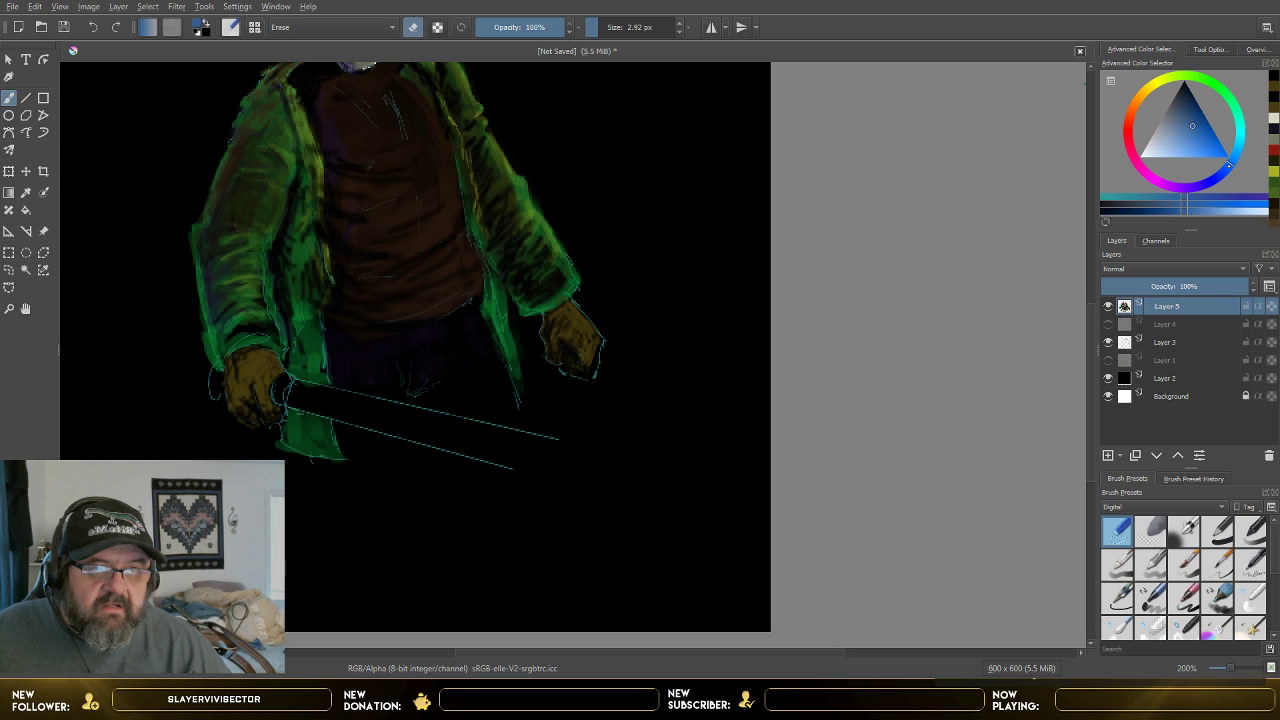
drag(1192, 125, 1165, 141)
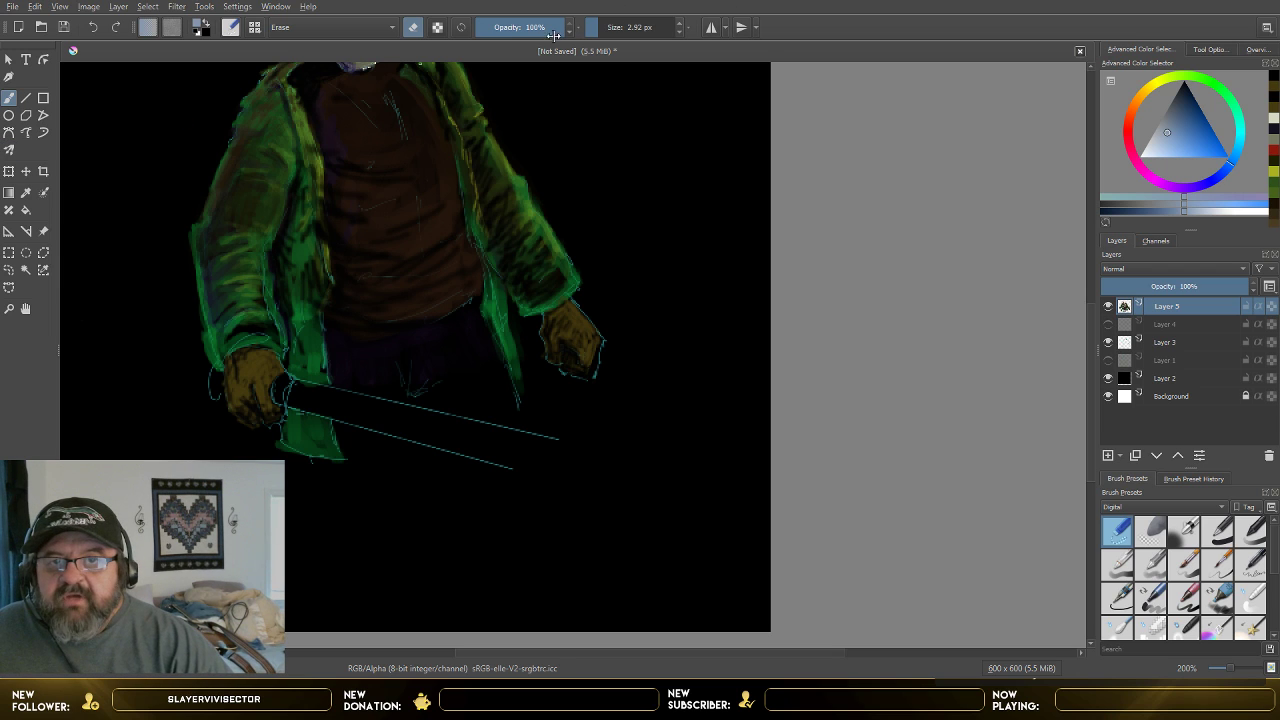
- Browse the Digital, Ink and Sketch brush presets for a brush suited to painting the blade
drag(600, 28, 611, 28)
scroll(1192, 597, down, 3)
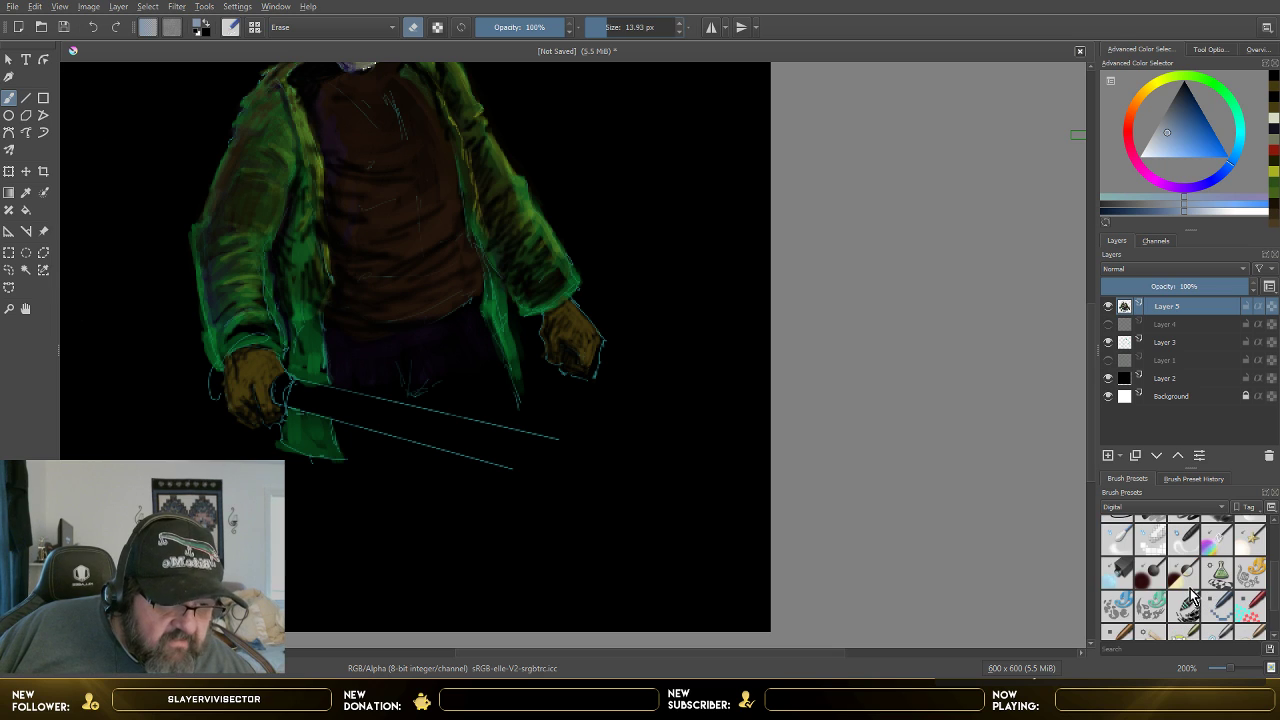
scroll(1192, 597, up, 3)
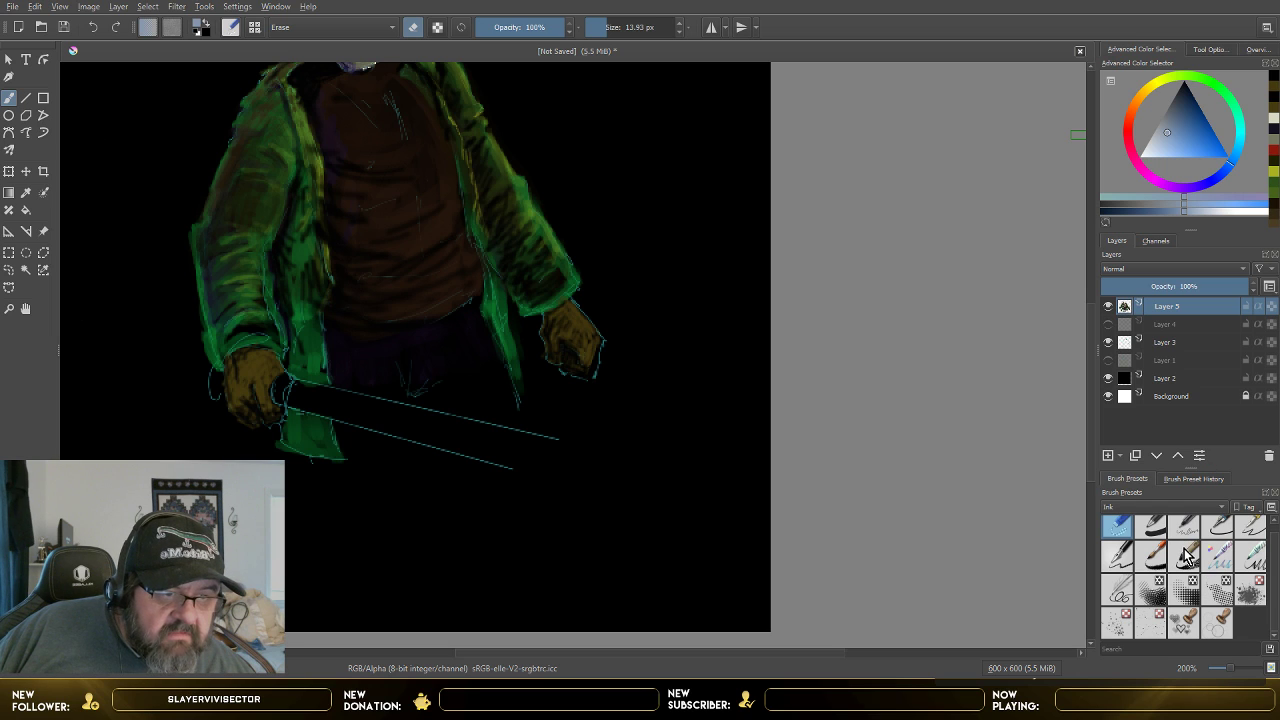
scroll(1212, 548, up, 1)
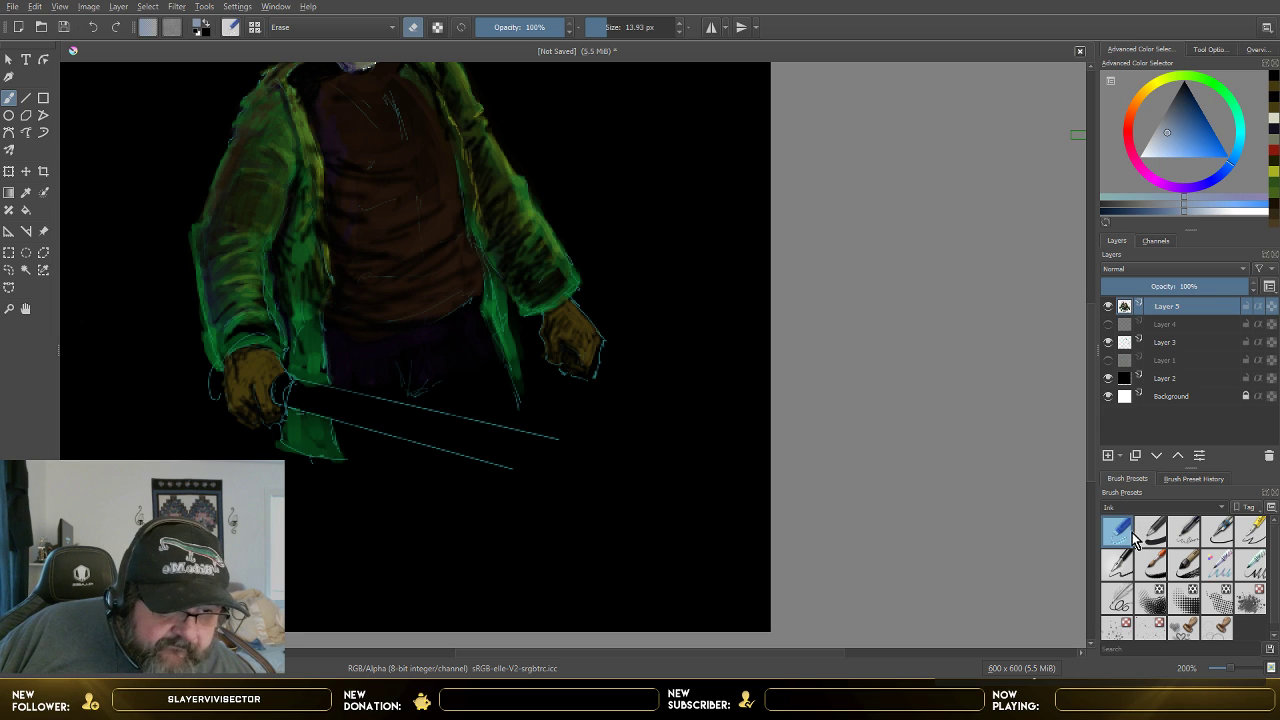
scroll(1134, 548, down, 1)
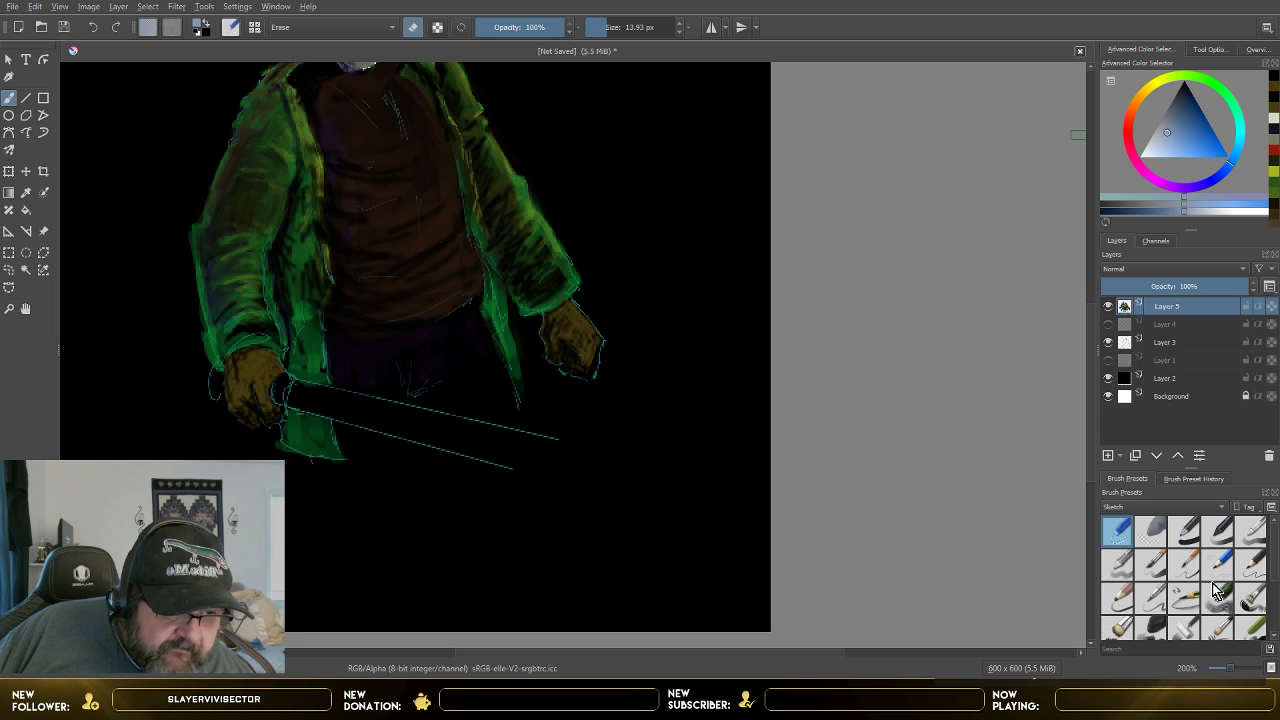
scroll(1240, 615, down, 2)
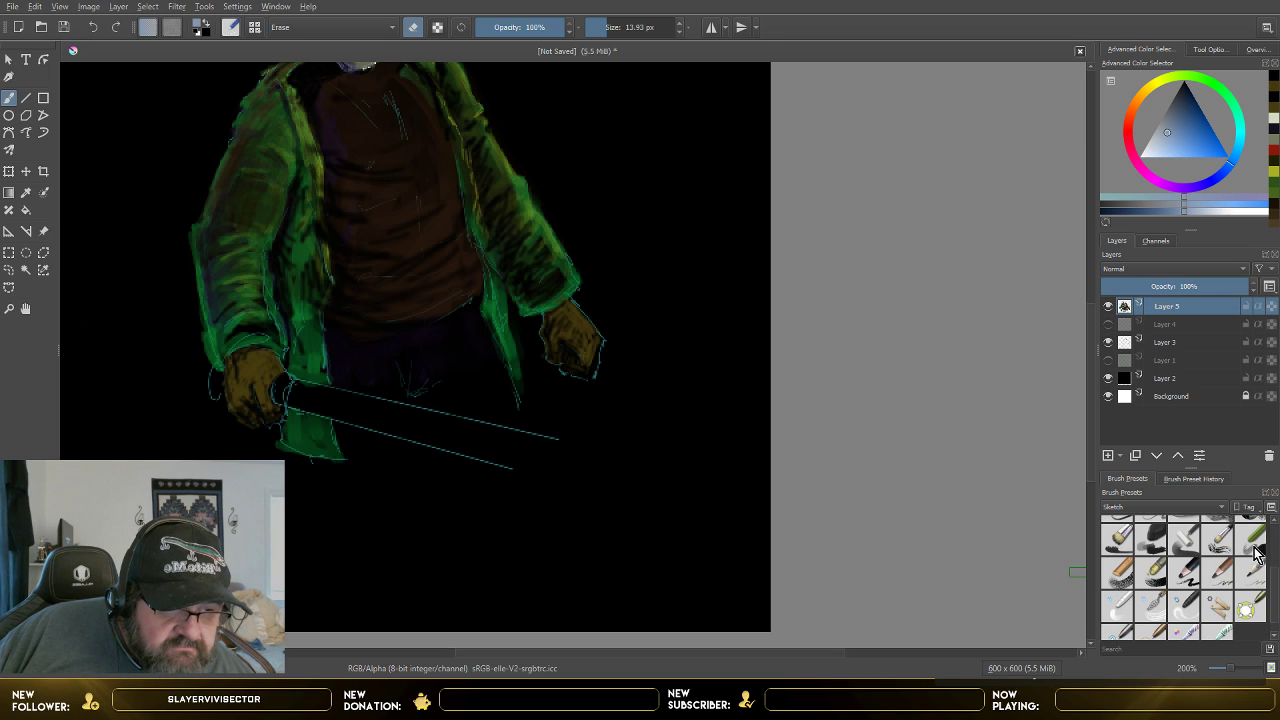
scroll(1115, 580, up, 3)
scroll(1148, 580, down, 2)
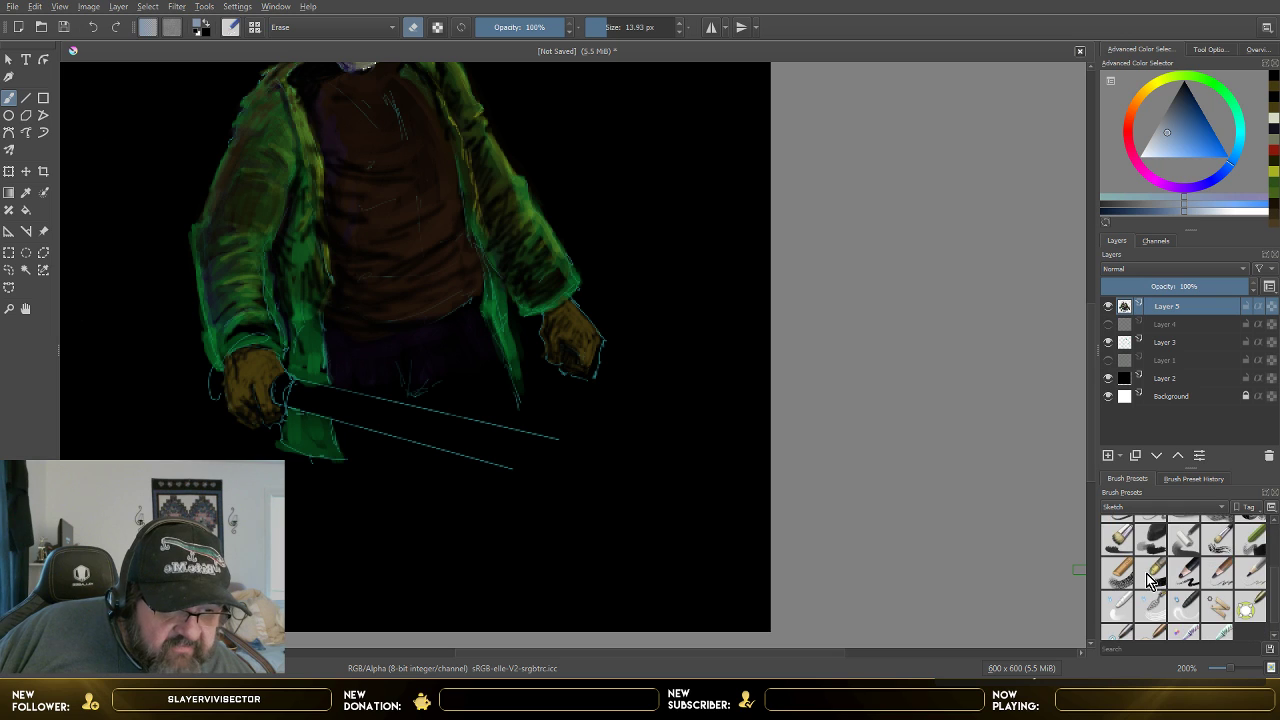
click(1122, 578)
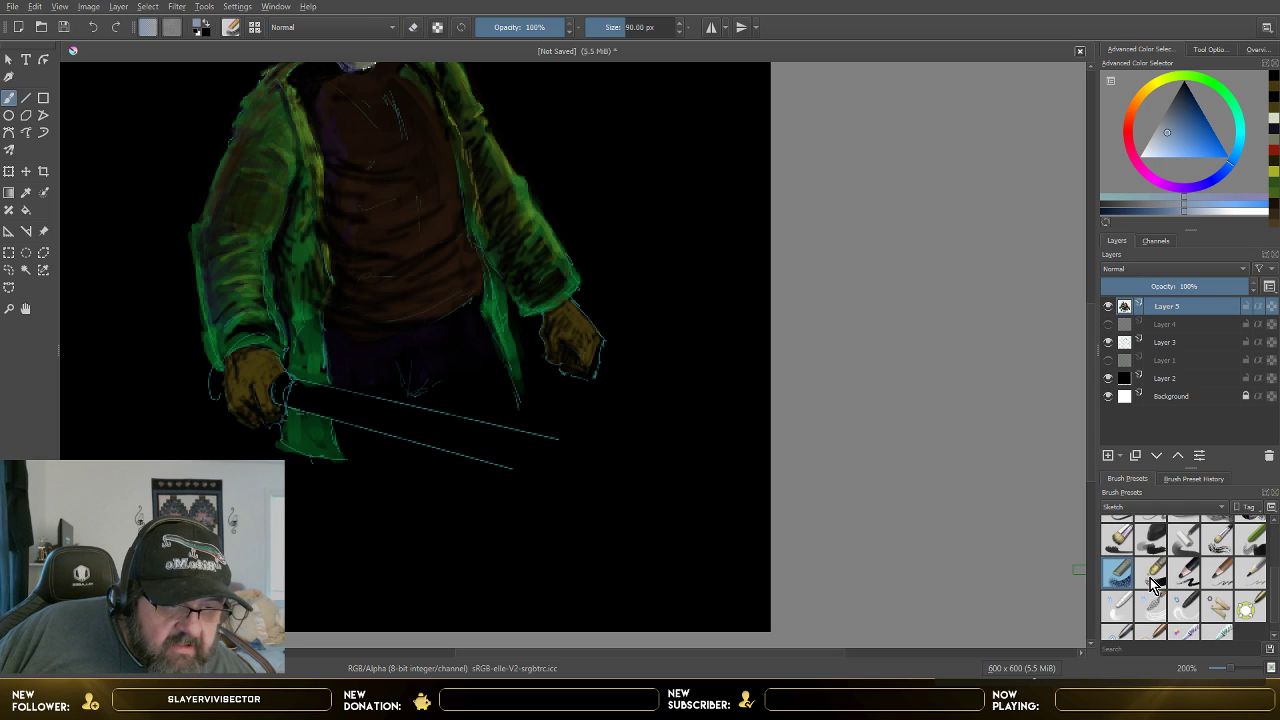
click(1152, 578)
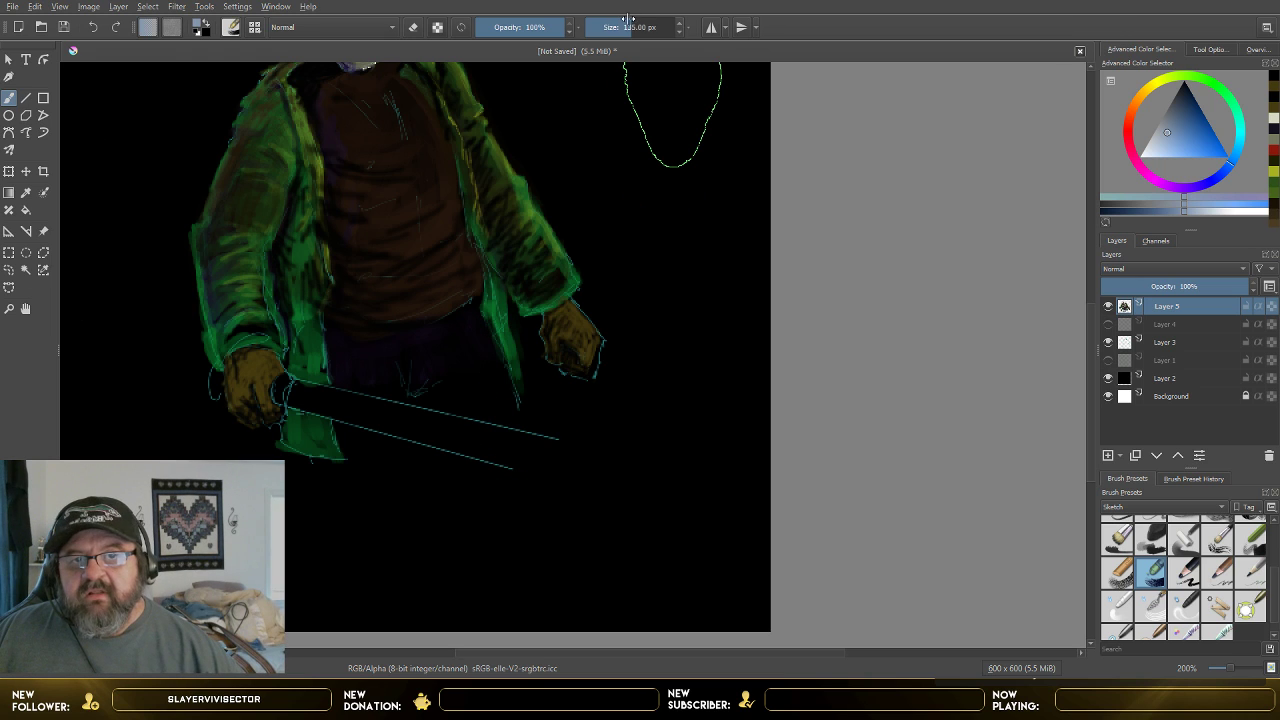
drag(628, 18, 593, 33)
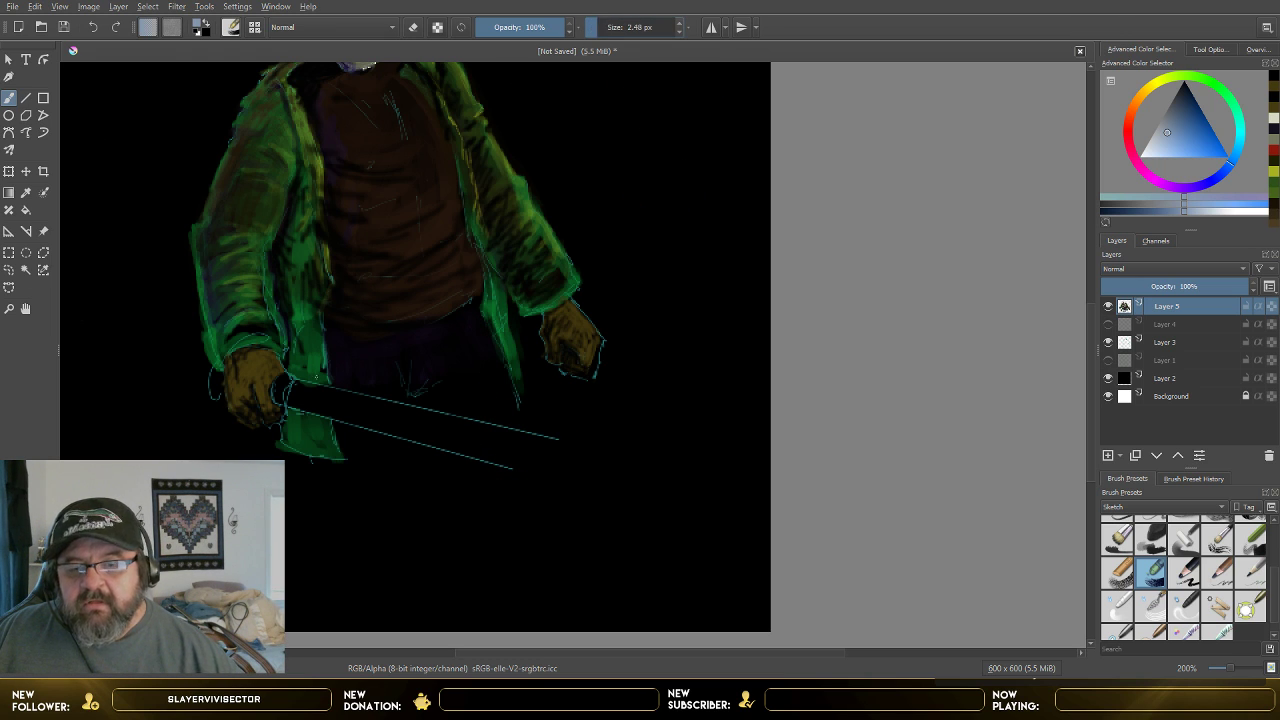
drag(602, 28, 606, 28)
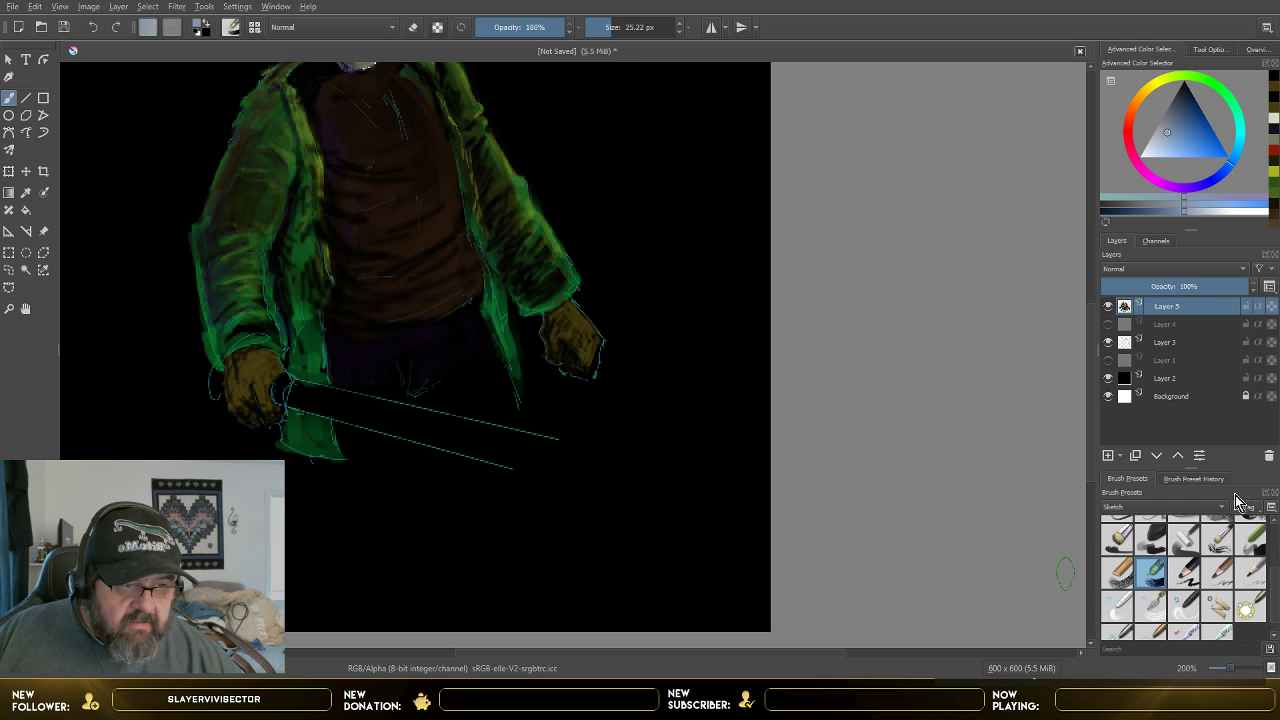
- Select the rough bristle brush from the Sketch presets at 23.33 px and activate the Line tool with a slightly adjusted grey-blue
click(1219, 543)
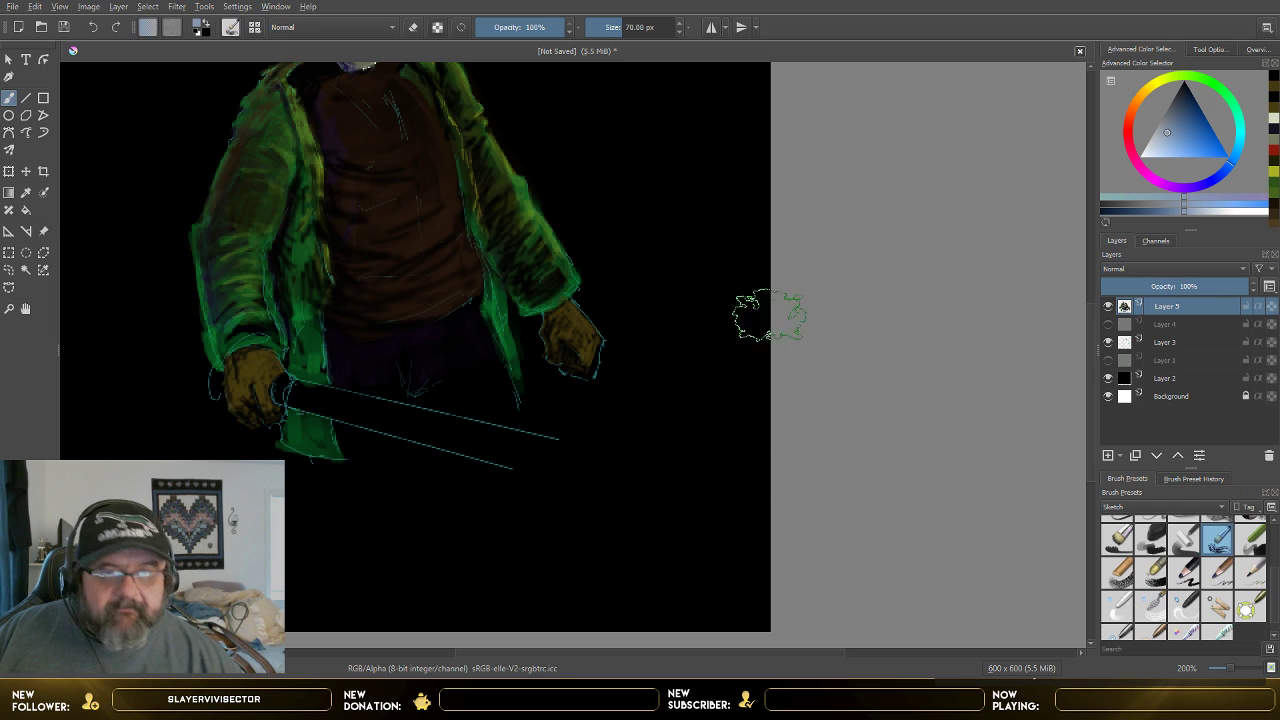
click(615, 27)
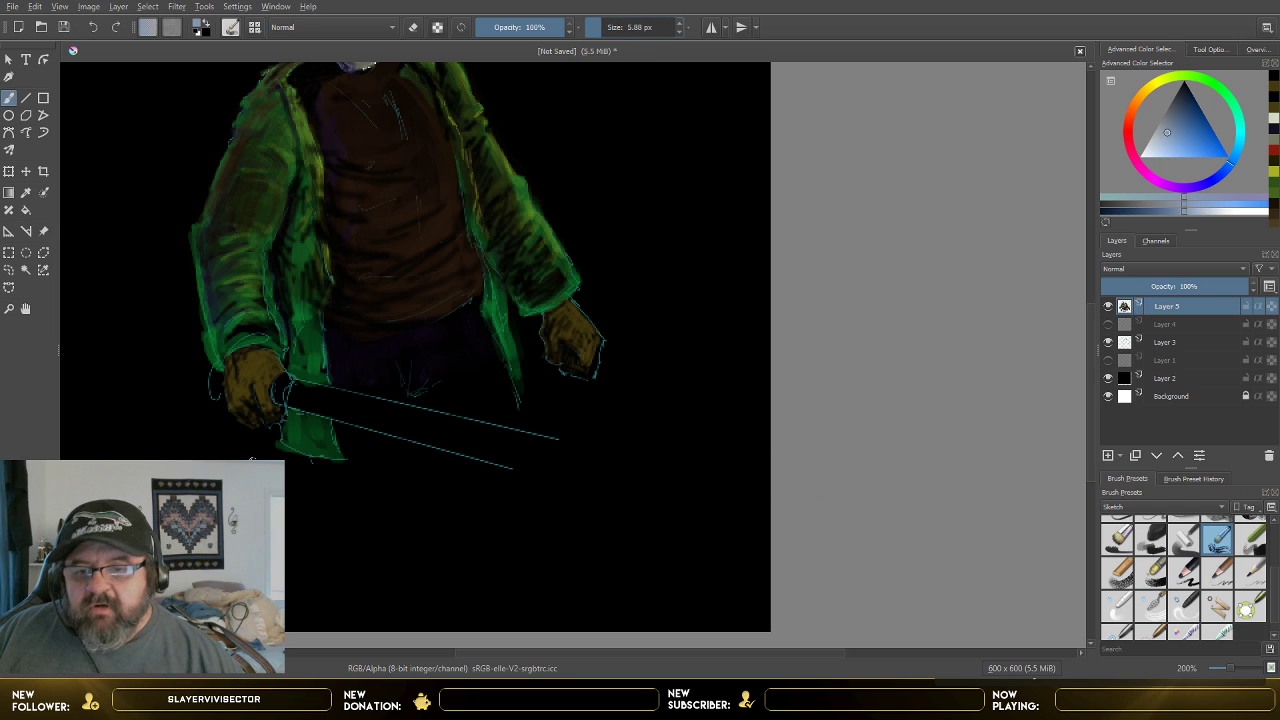
drag(596, 27, 605, 27)
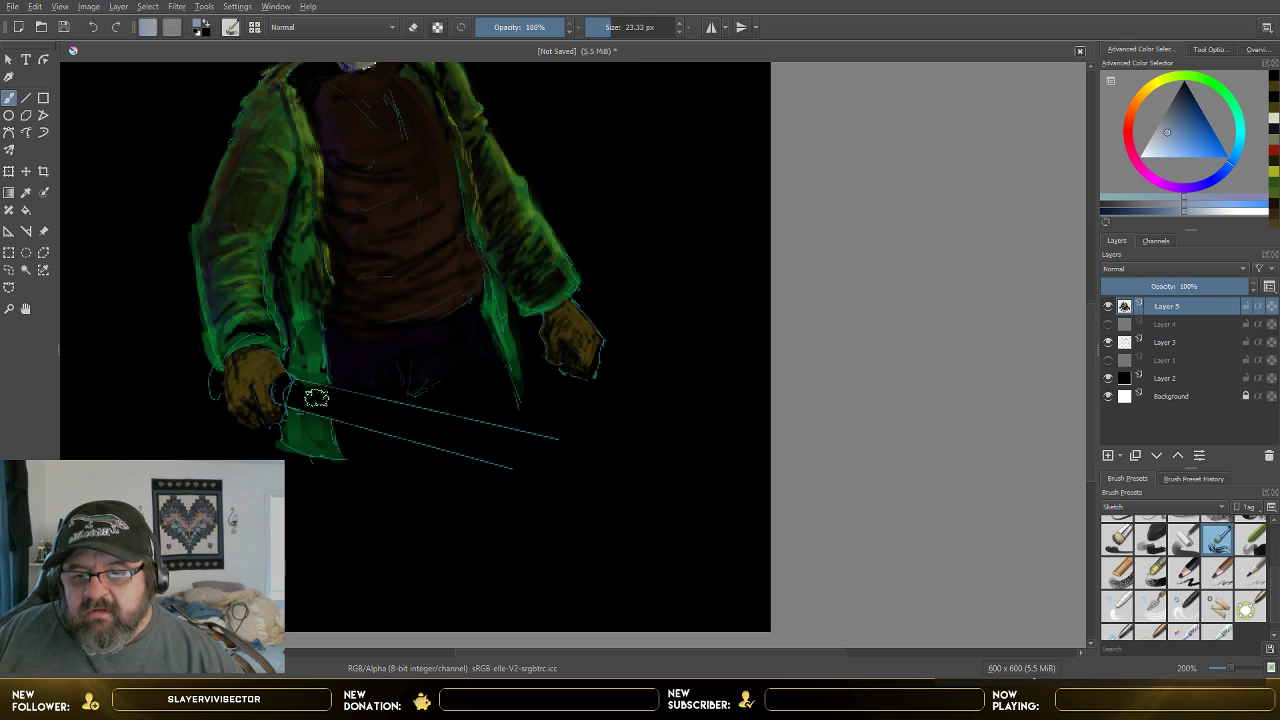
click(26, 98)
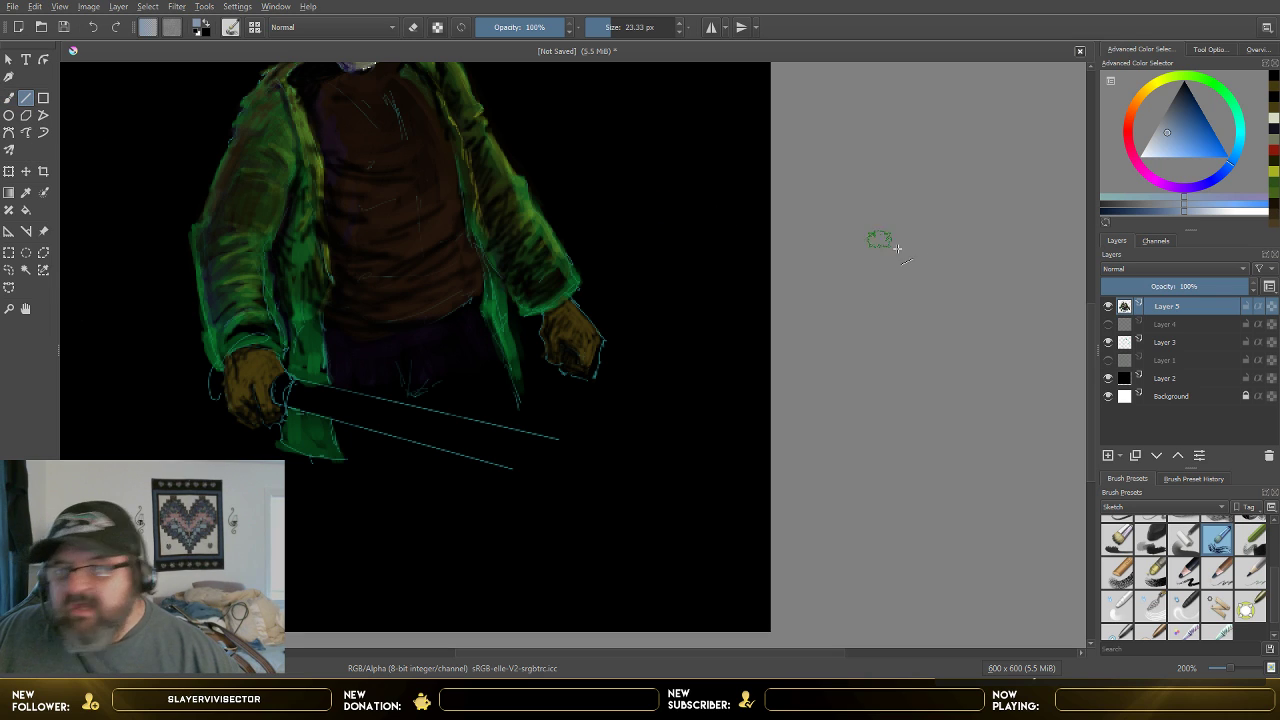
click(1169, 133)
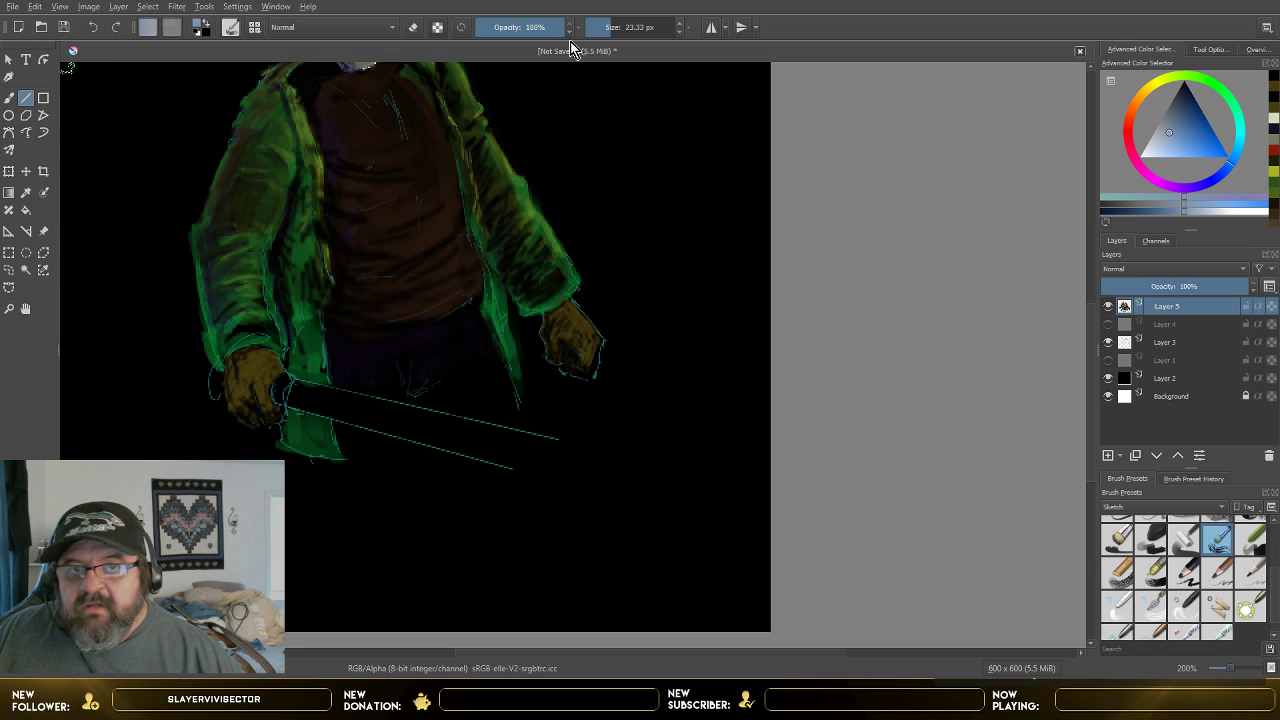
- Try a straight grey-blue stroke at 28.33 px between the sketched blade edges, and undo it
scroll(679, 26, up, 1)
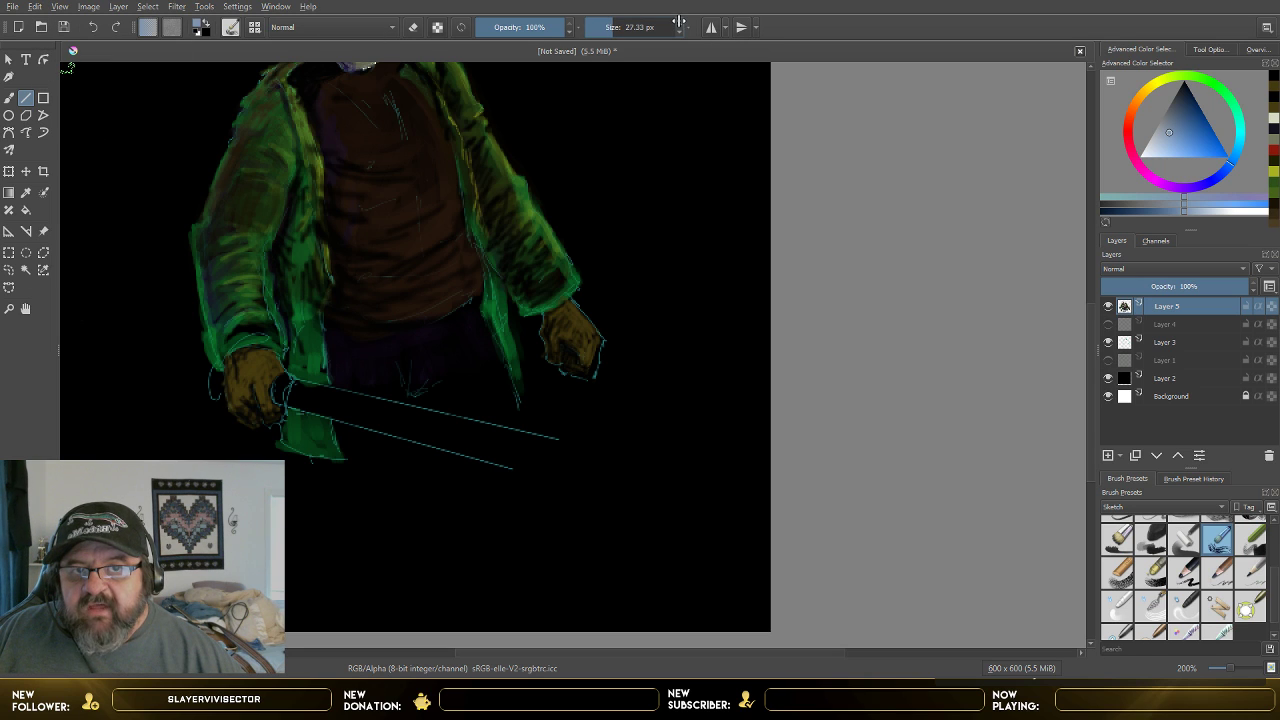
scroll(679, 22, up, 1)
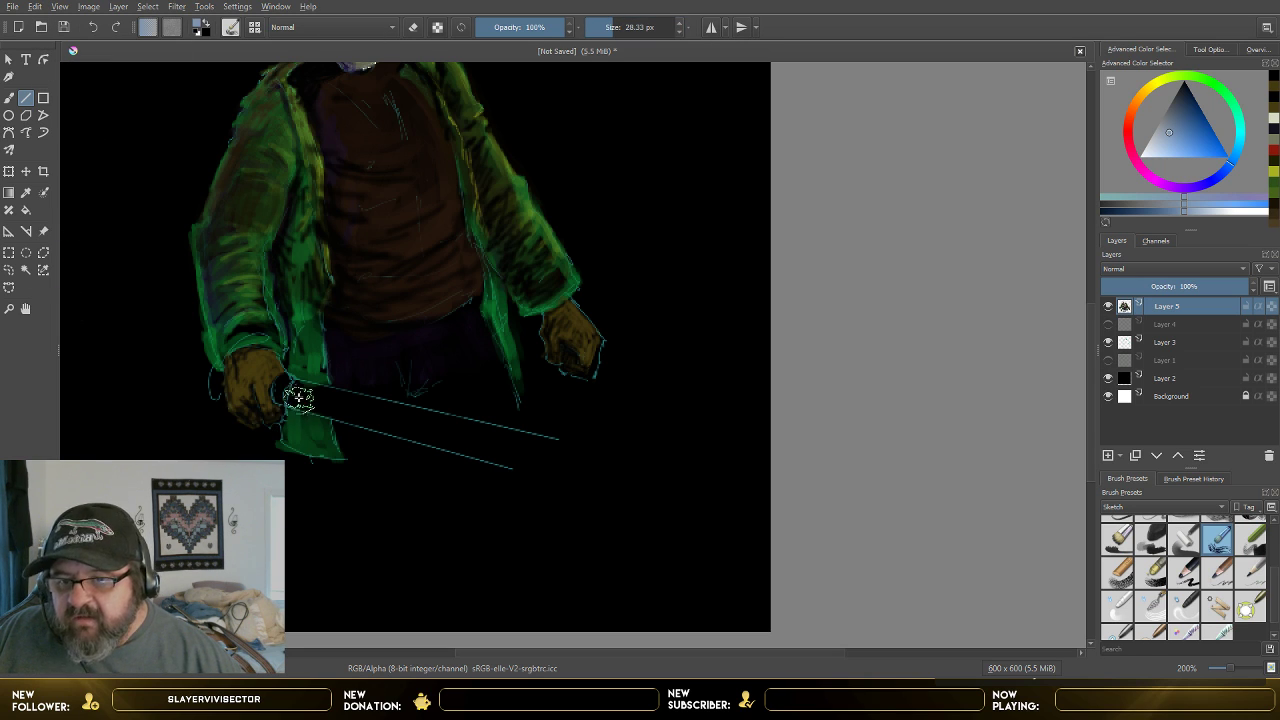
drag(300, 393, 530, 455)
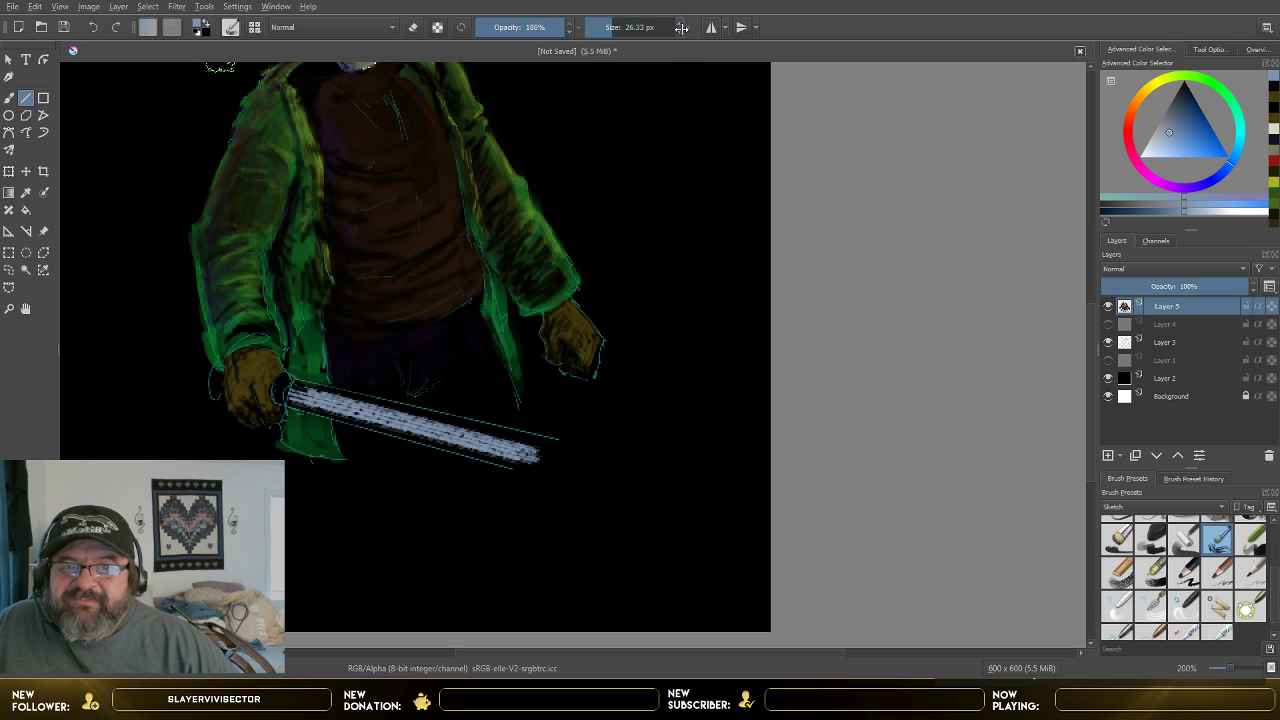
scroll(681, 28, down, 1)
click(92, 27)
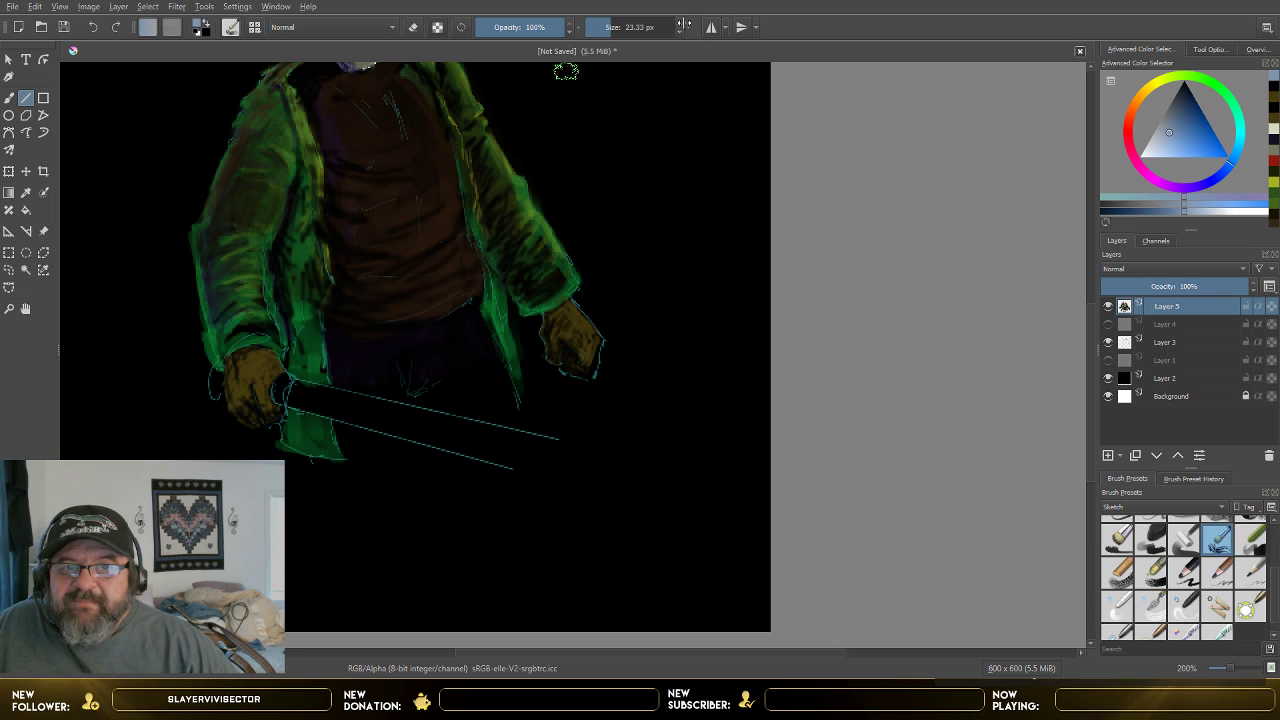
- Enlarge the brush to about 40 px and draw one straight grey-blue stroke from the hand along the sketched blade
scroll(683, 26, up, 1)
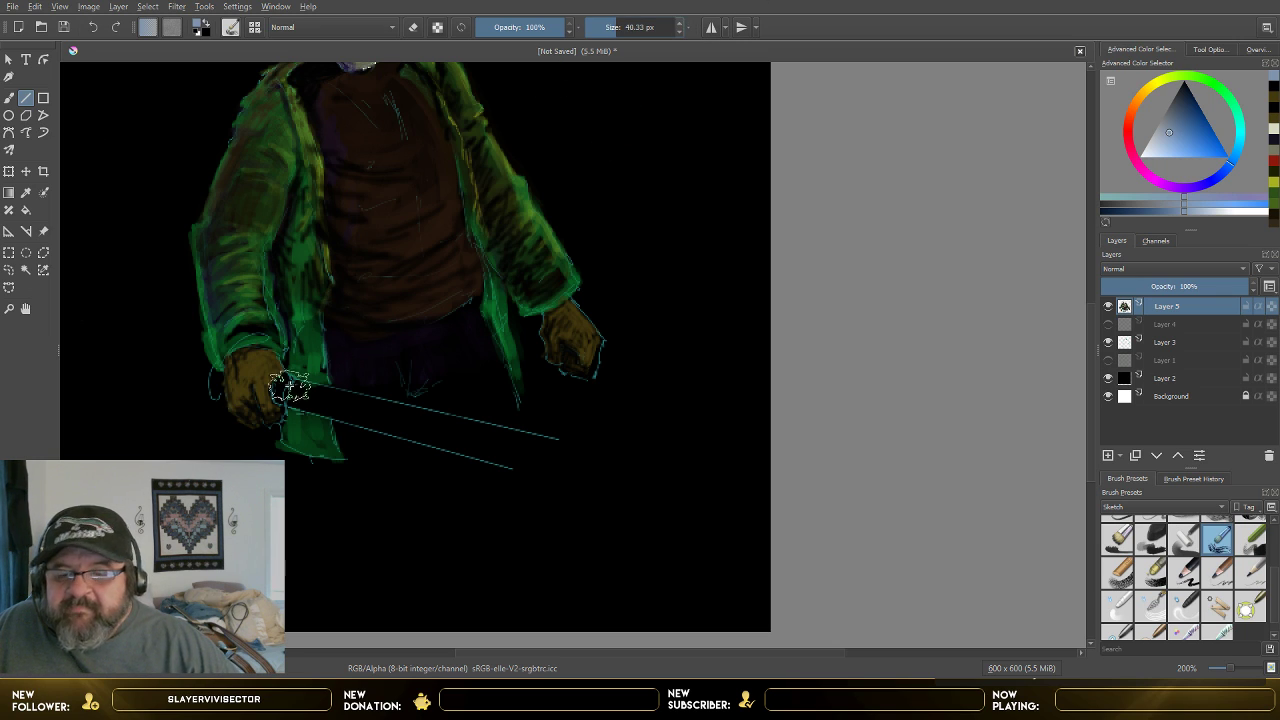
key(bracketright)
drag(297, 394, 537, 455)
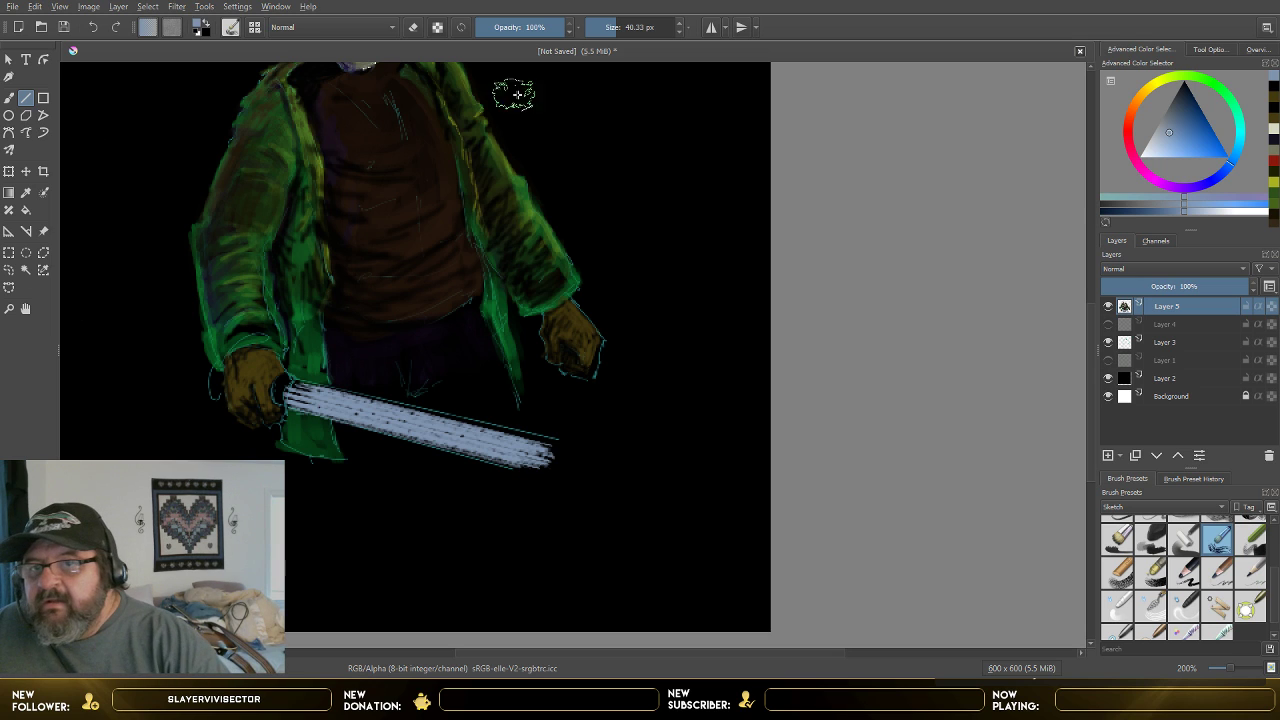
- Return to the Freehand Brush tool and reduce the brush size to about 10 px
click(9, 97)
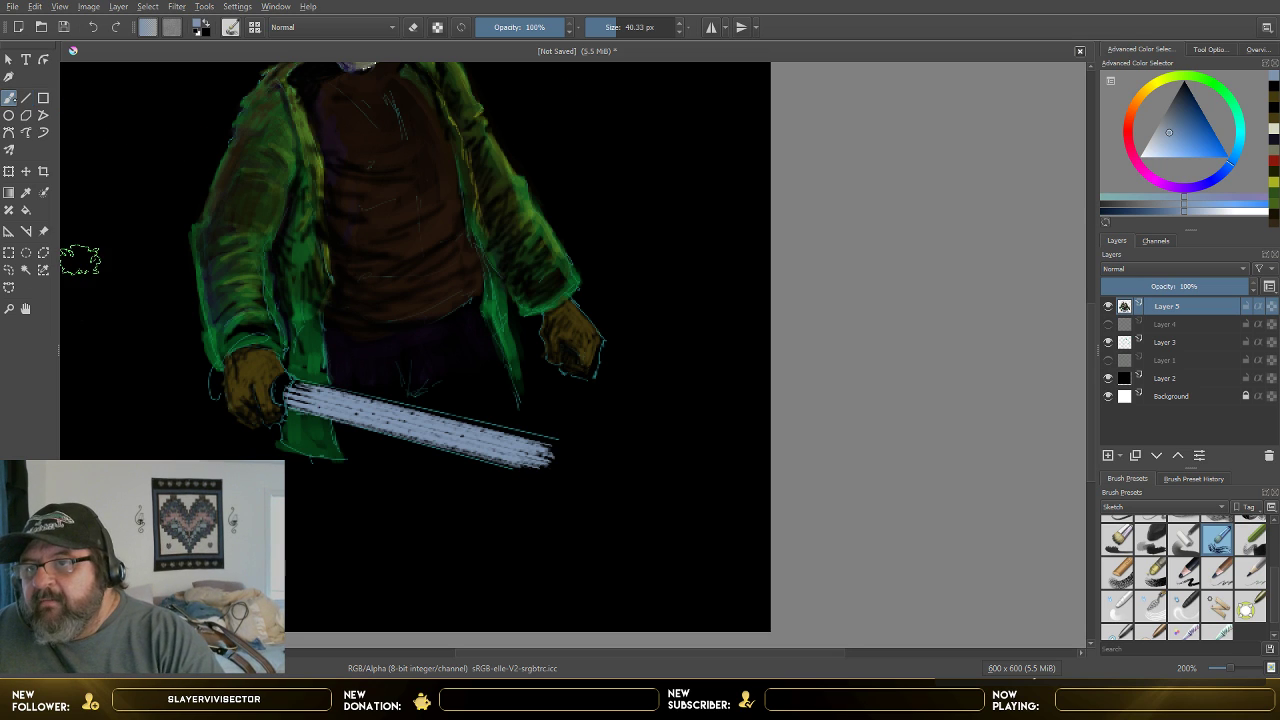
click(680, 31)
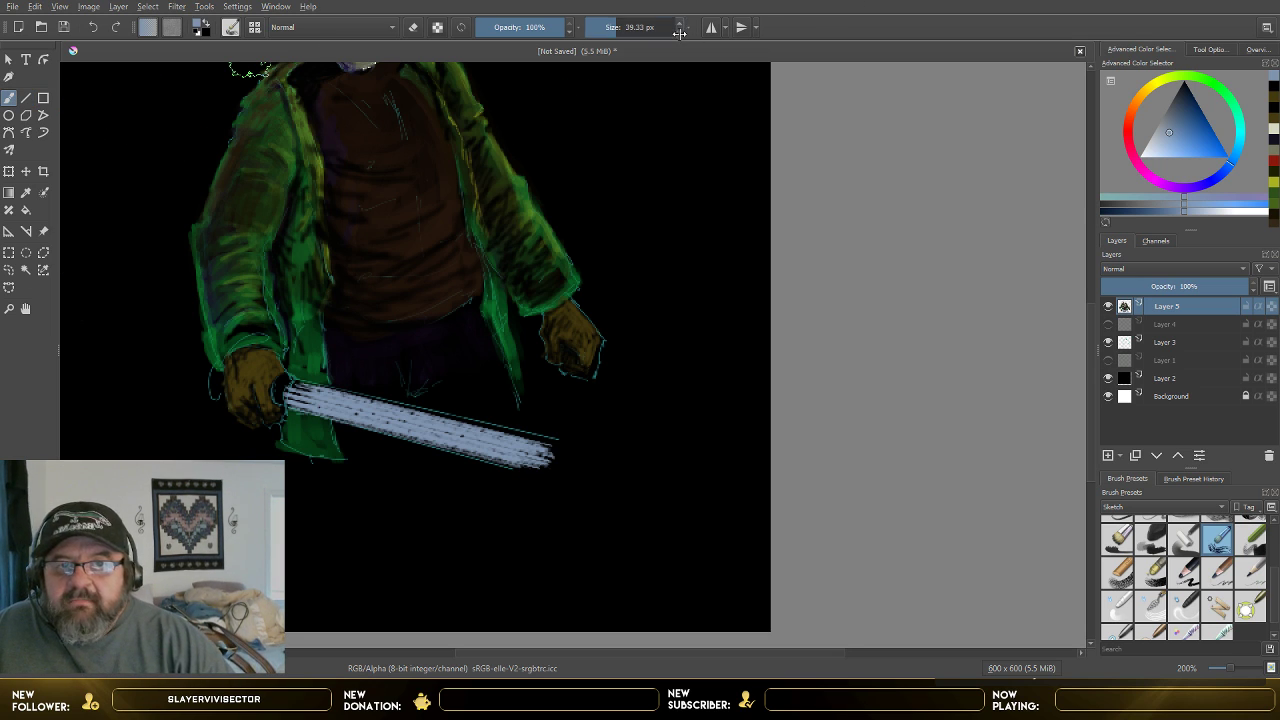
click(673, 30)
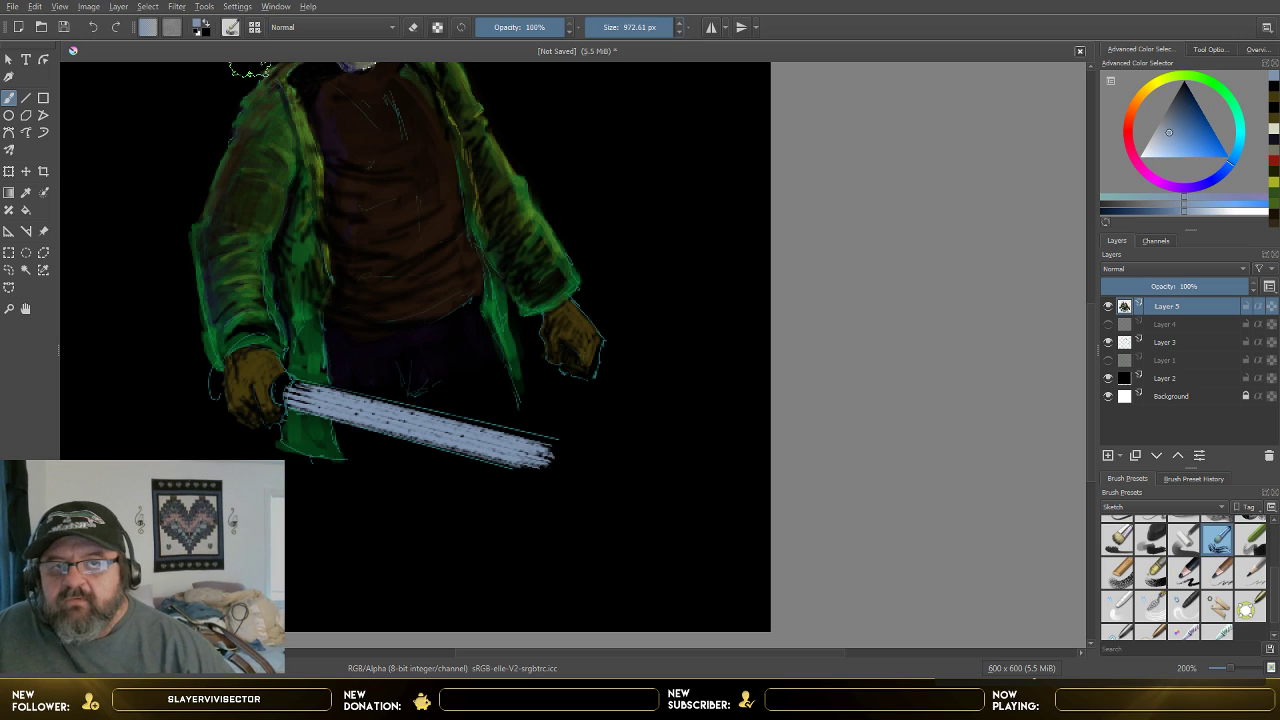
drag(594, 26, 609, 26)
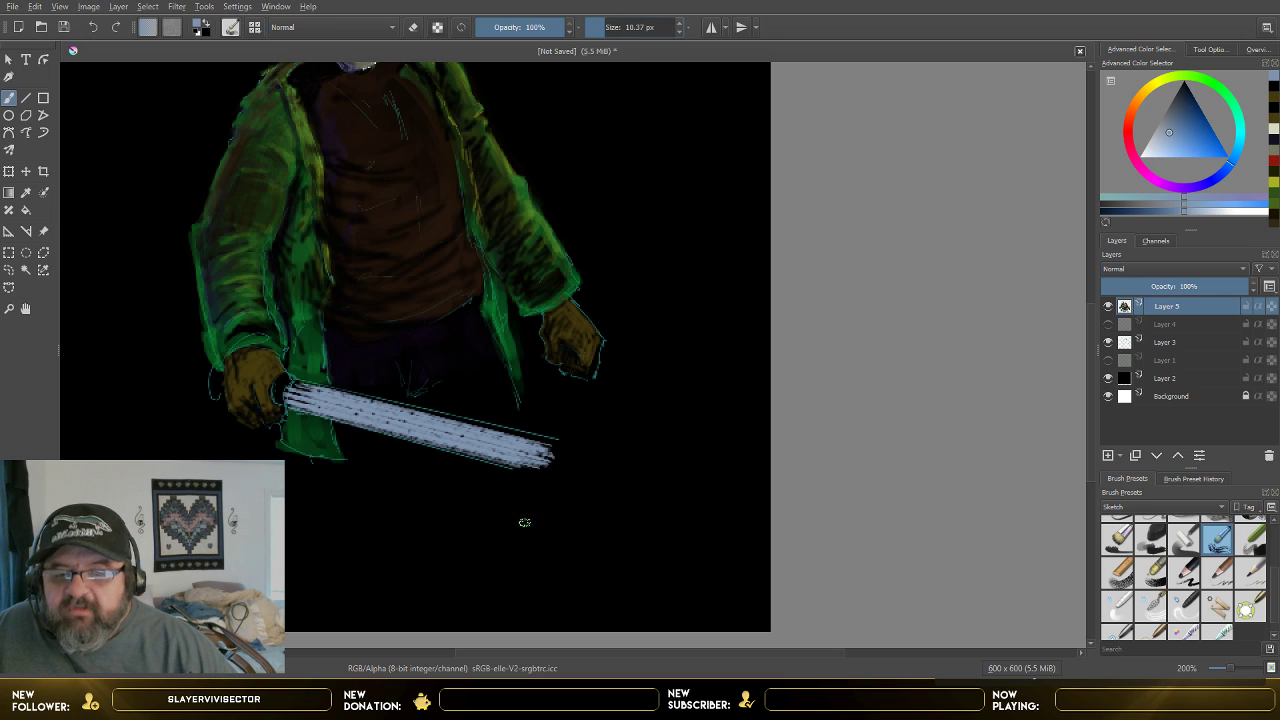
- Reduce the freehand brush size to 8.37 px for refining the blade's edges
scroll(647, 494, up, 2)
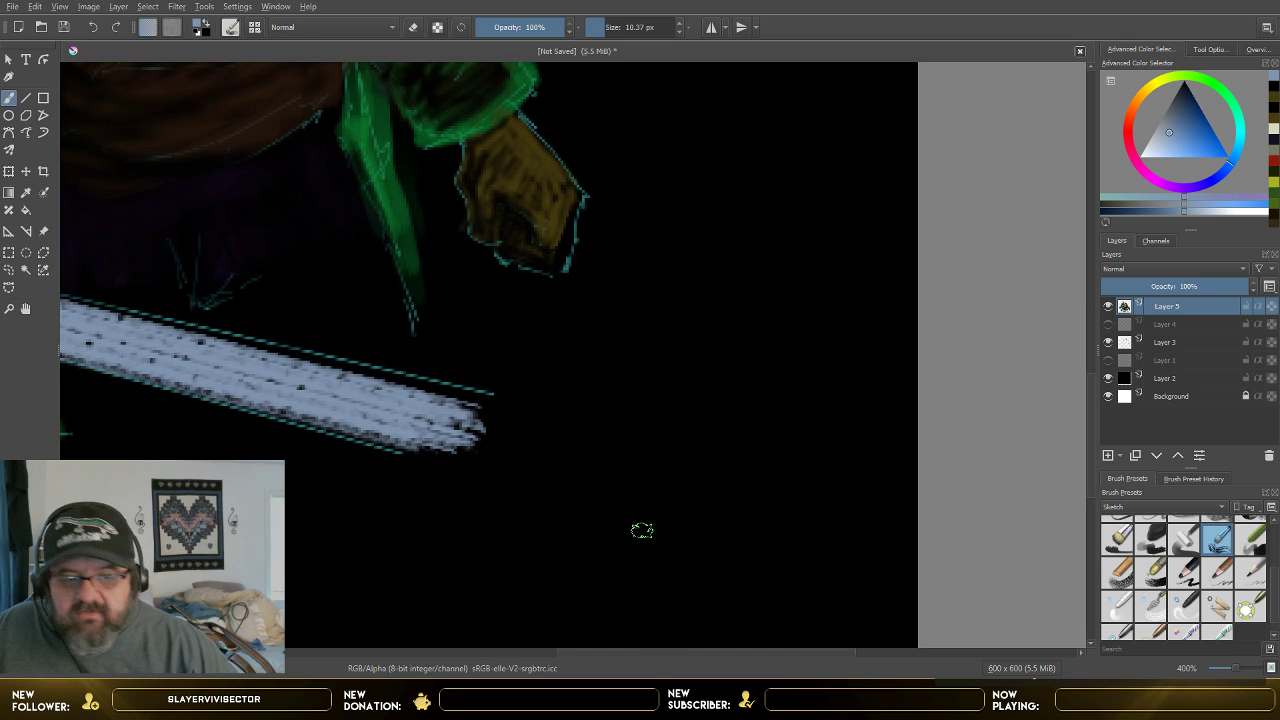
drag(667, 655, 593, 645)
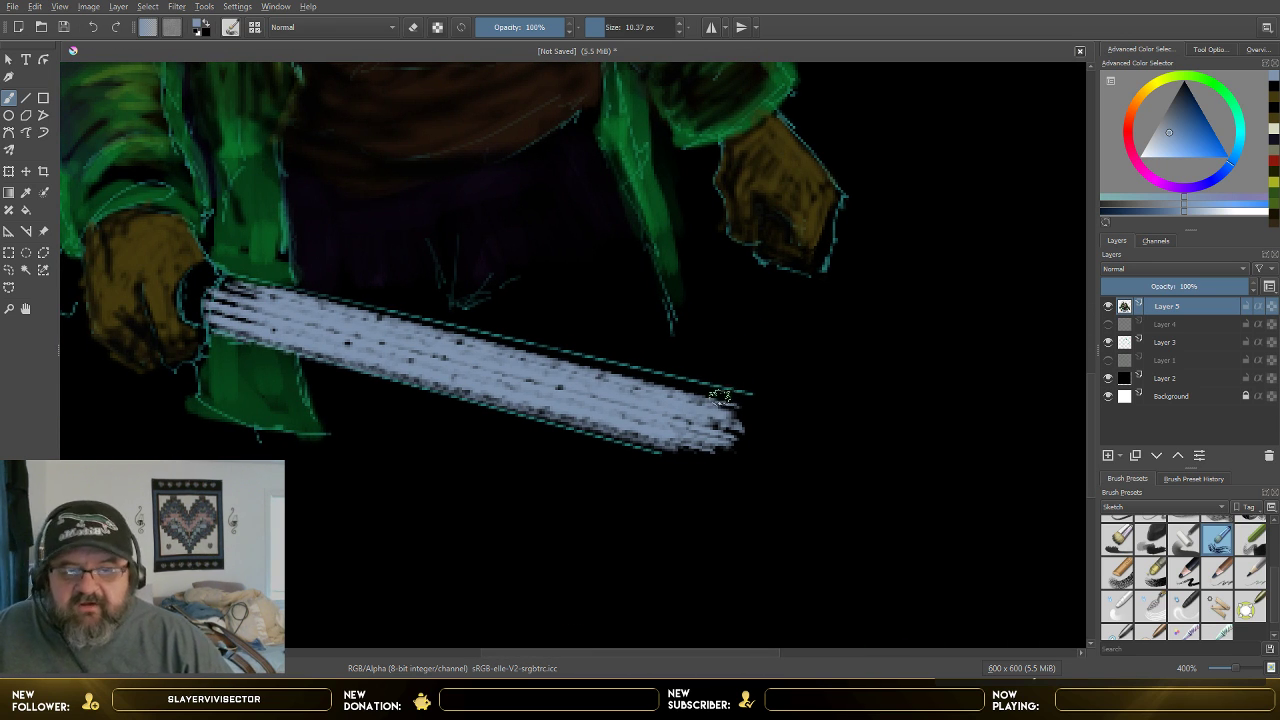
click(604, 27)
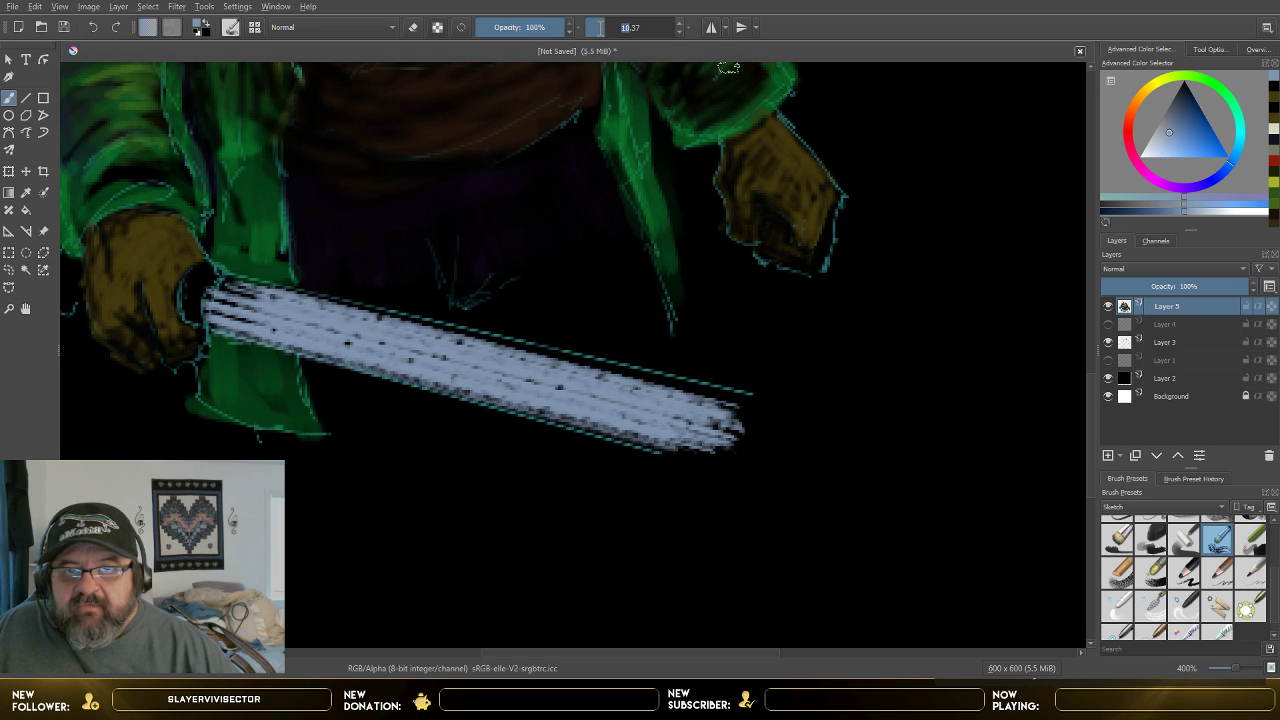
click(681, 31)
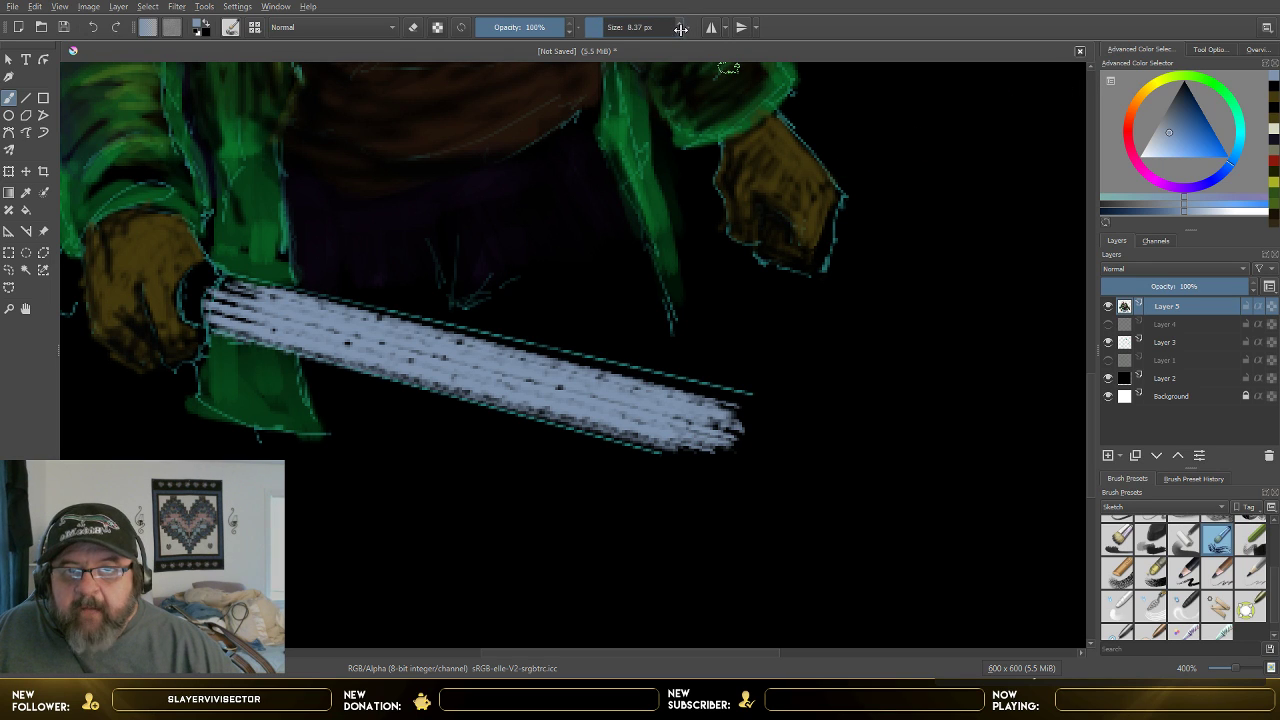
- Try a short grey-blue stroke at 78% opacity on the empty area beyond the blade tip, and undo it
drag(590, 26, 553, 27)
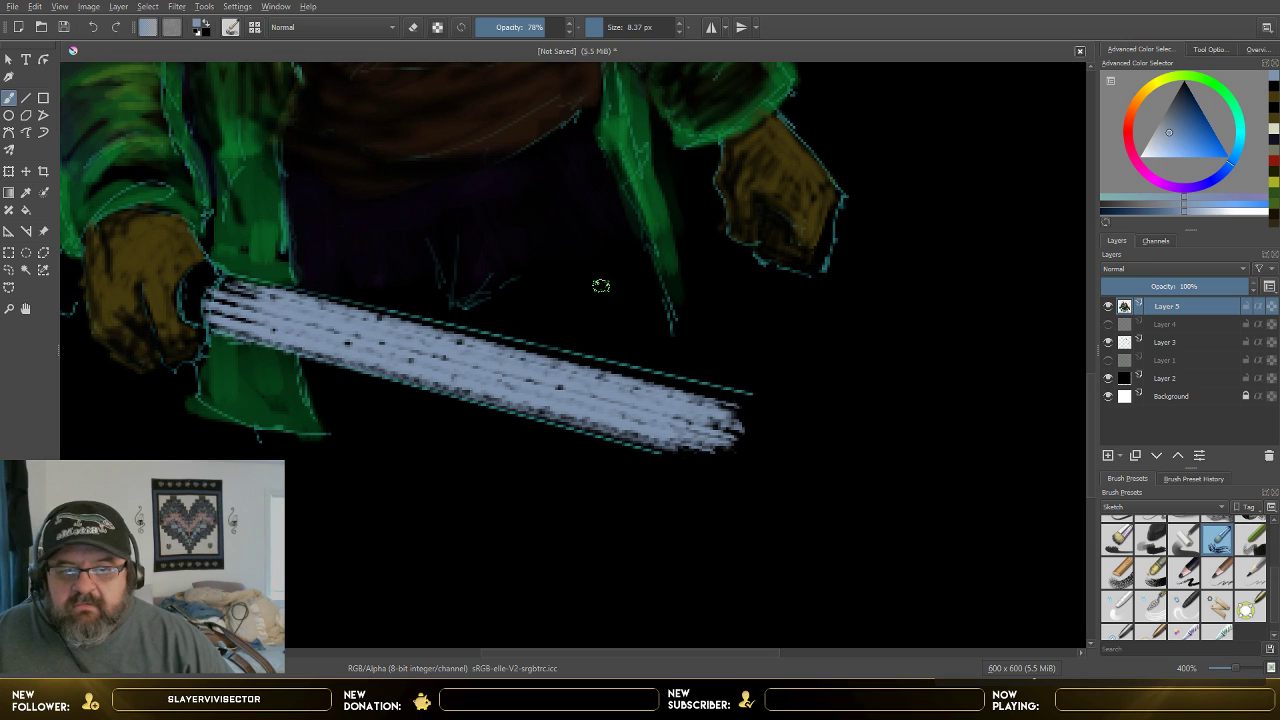
drag(862, 378, 781, 450)
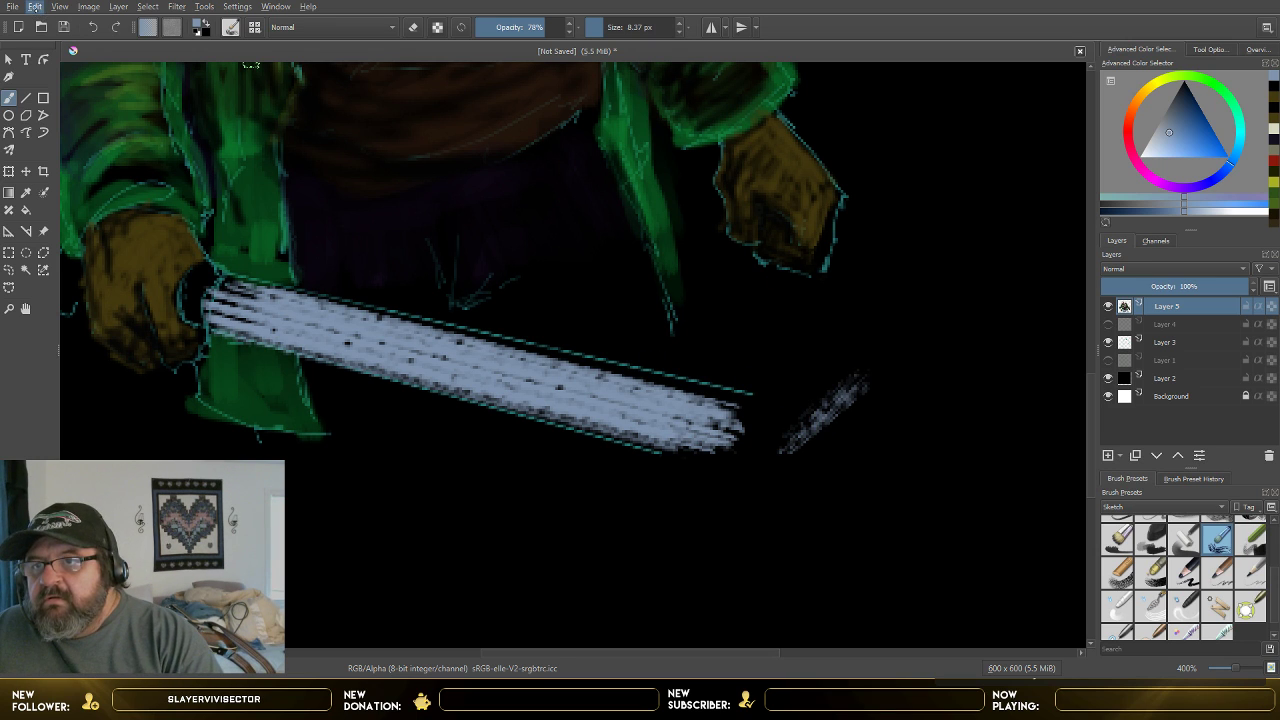
key(ctrl+z)
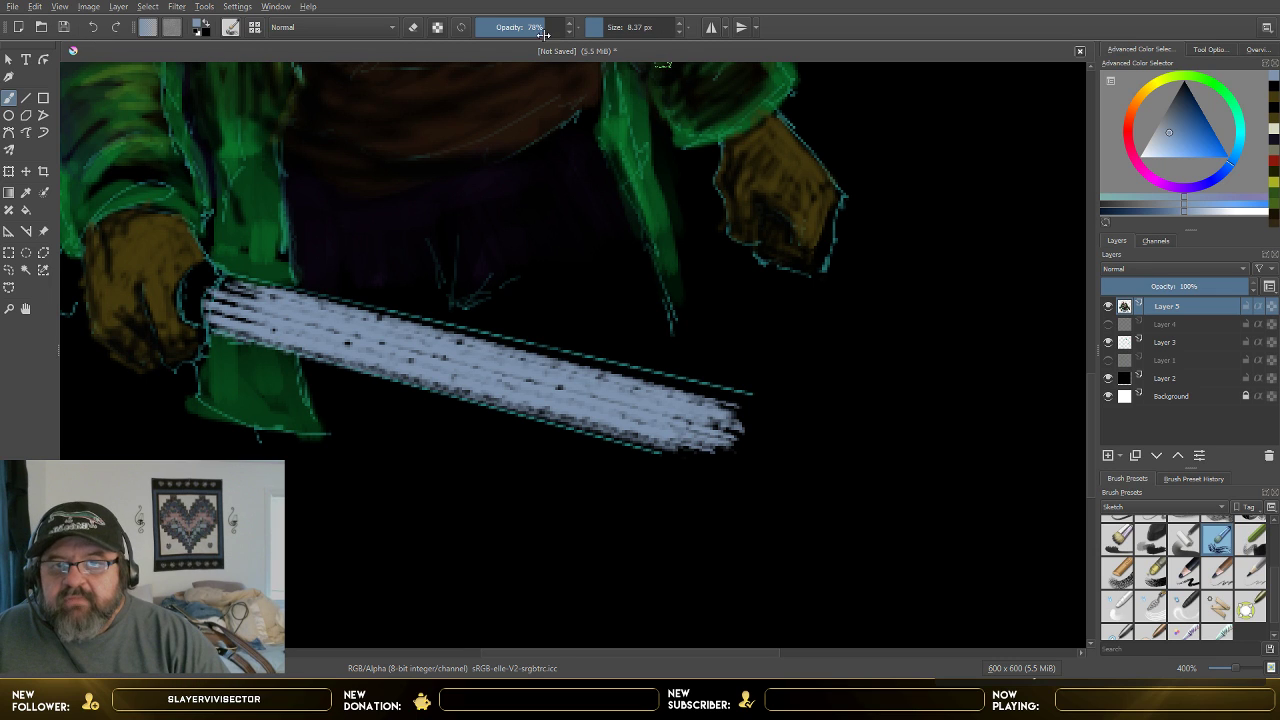
- Restore the brush opacity to 100% and extend the grey-blue paint to the sketched blade tip and upper edge
drag(543, 34, 566, 35)
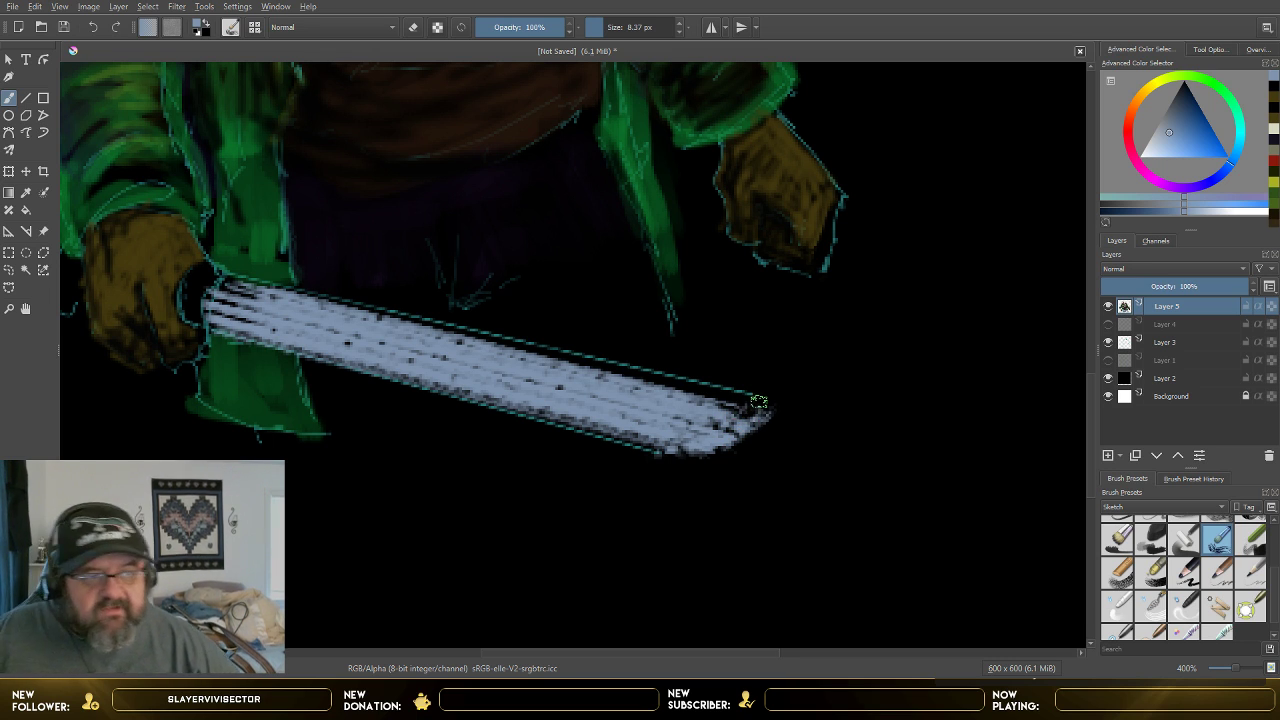
click(1108, 342)
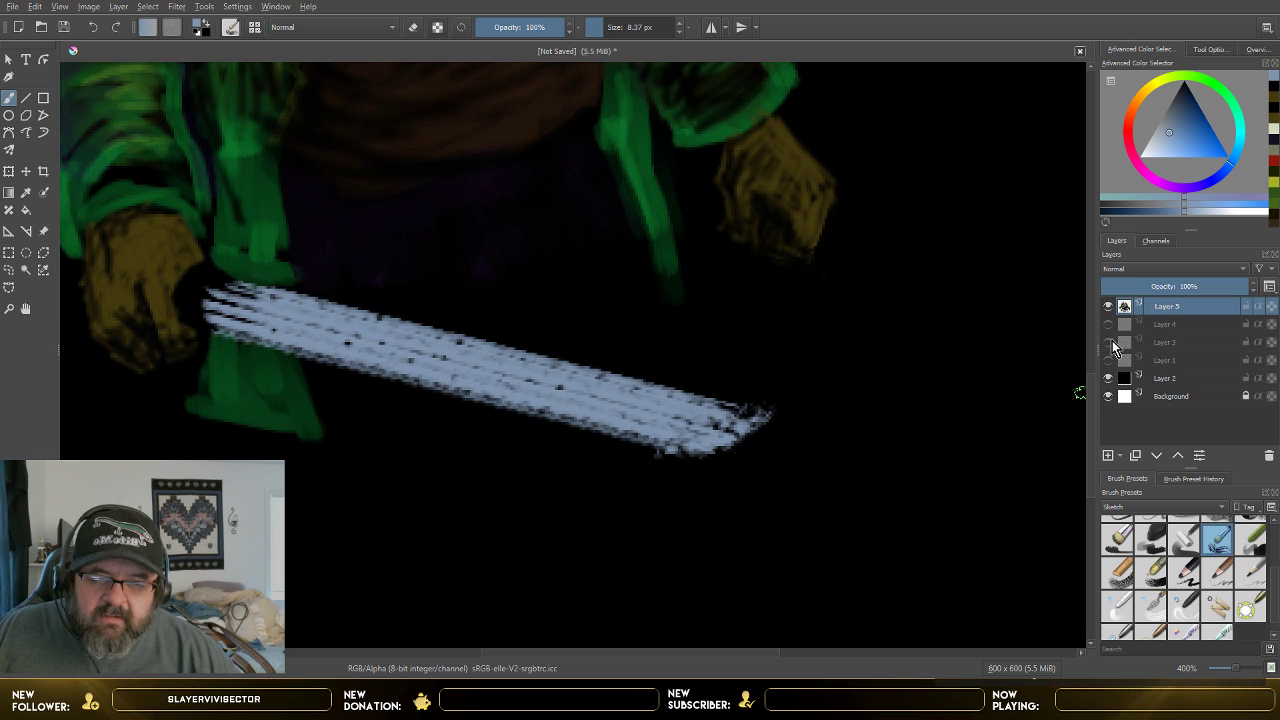
click(1108, 342)
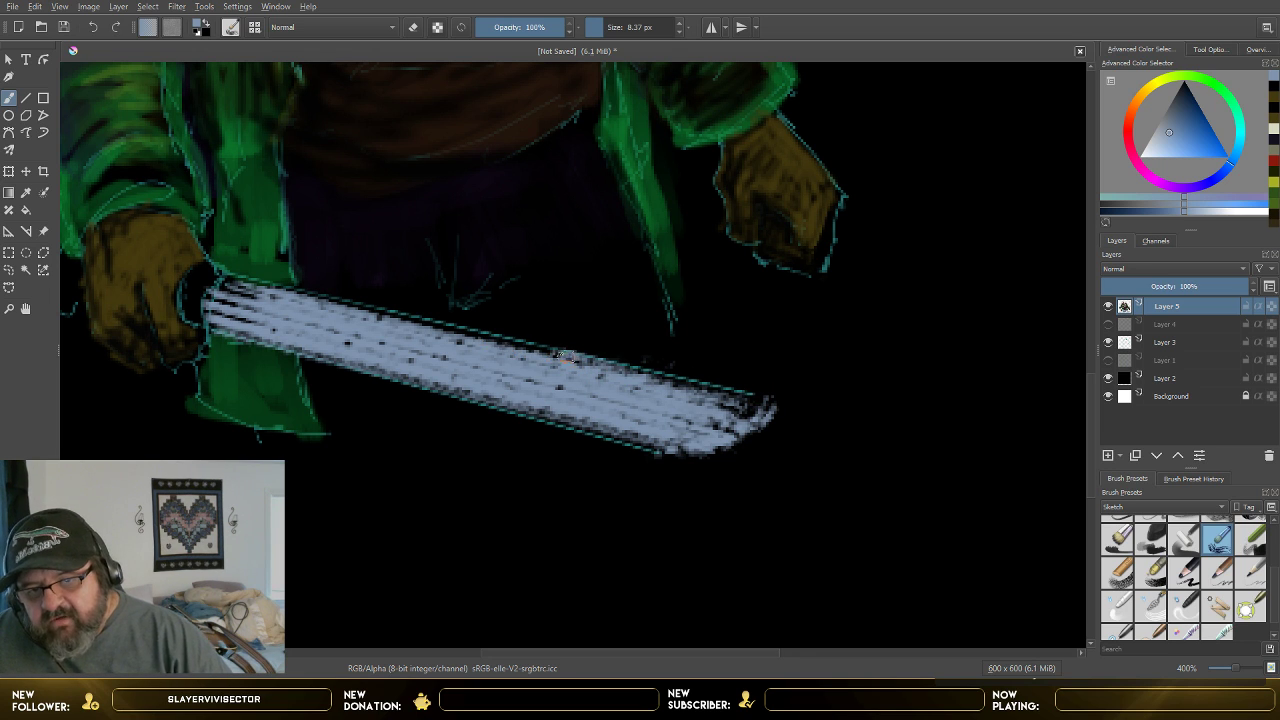
drag(563, 355, 435, 325)
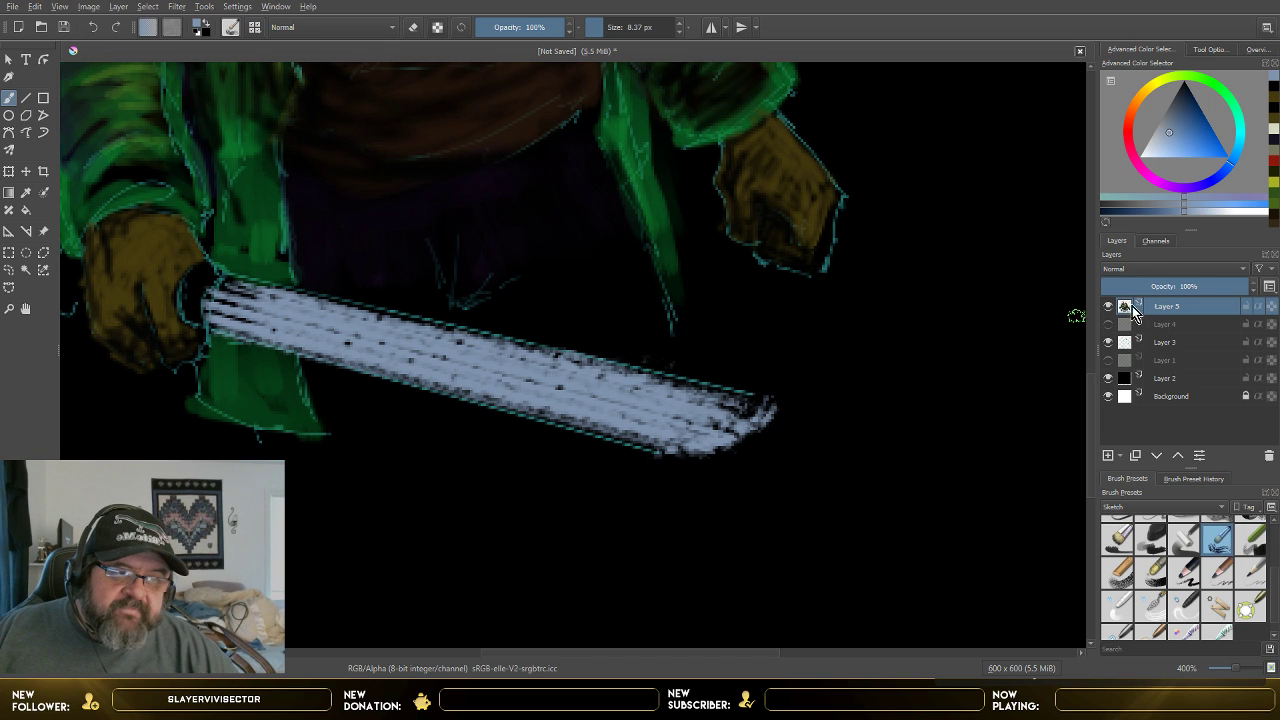
- Hide the Layer 3 sketch lines and round off the blade's end beside the hand with grey-blue paint
click(1107, 342)
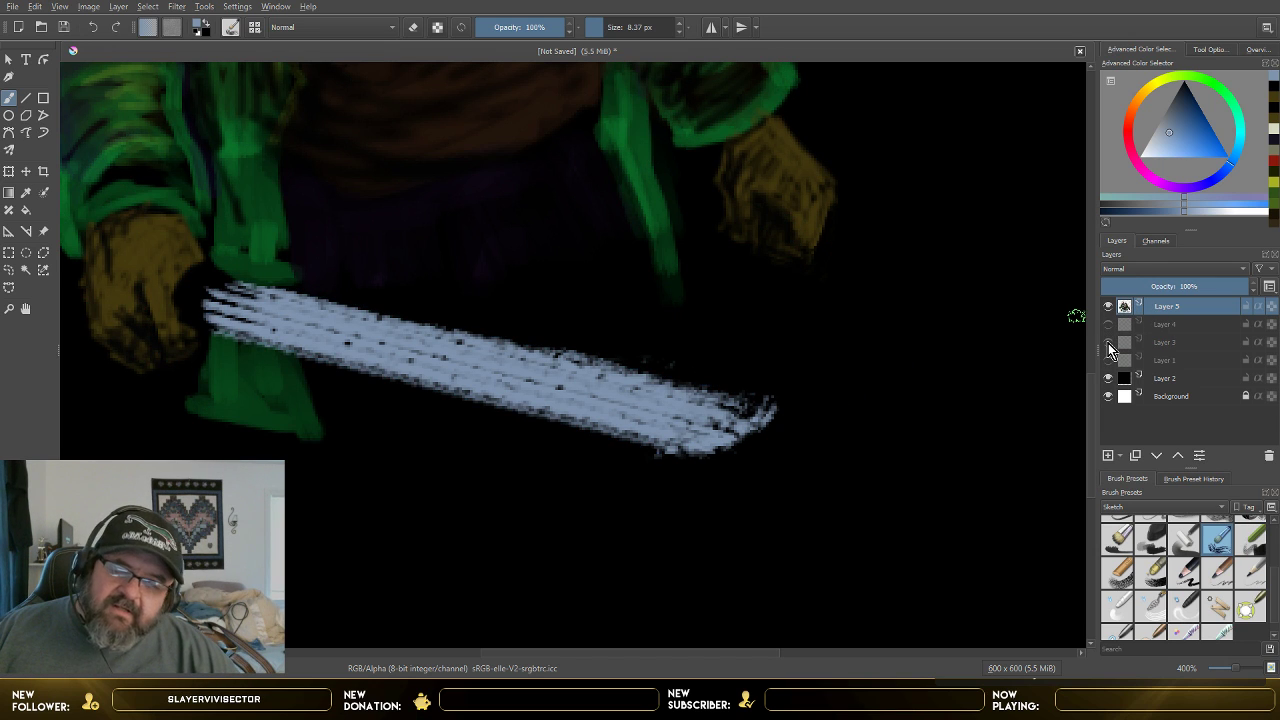
click(1108, 343)
click(1108, 343)
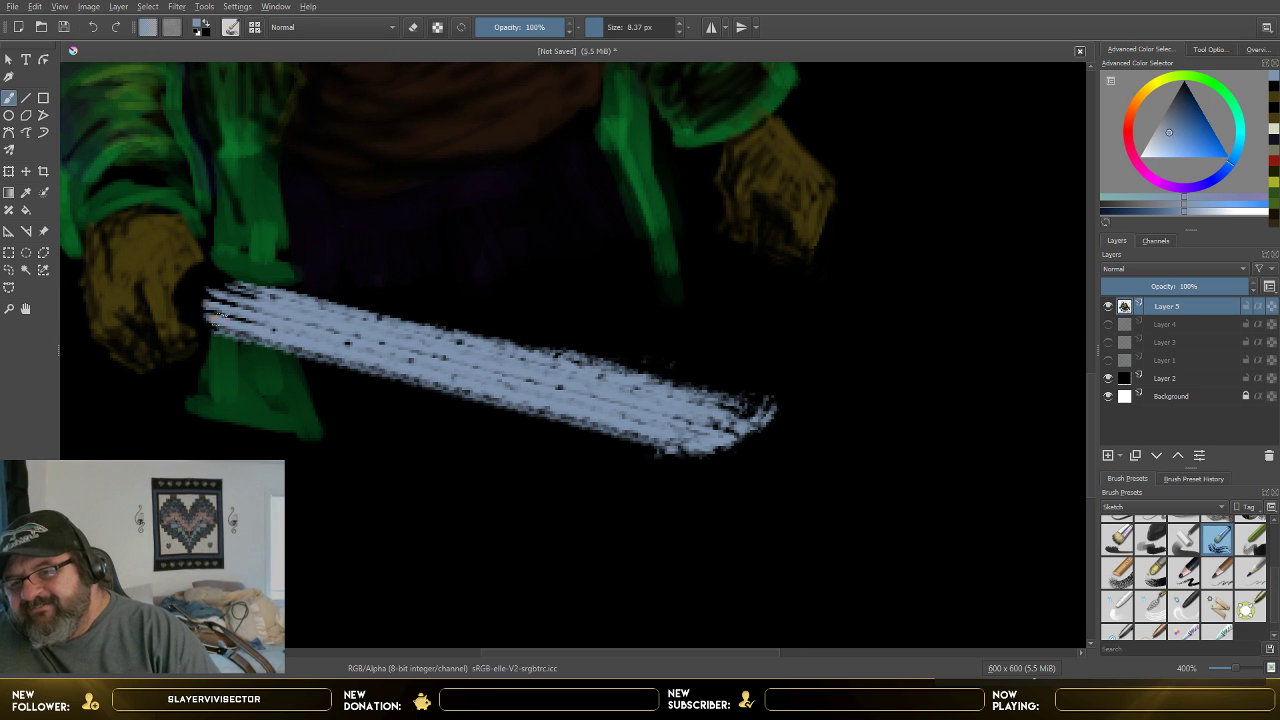
mouse_move(213, 323)
mouse_down()
mouse_move(208, 300)
mouse_move(214, 318)
mouse_up()
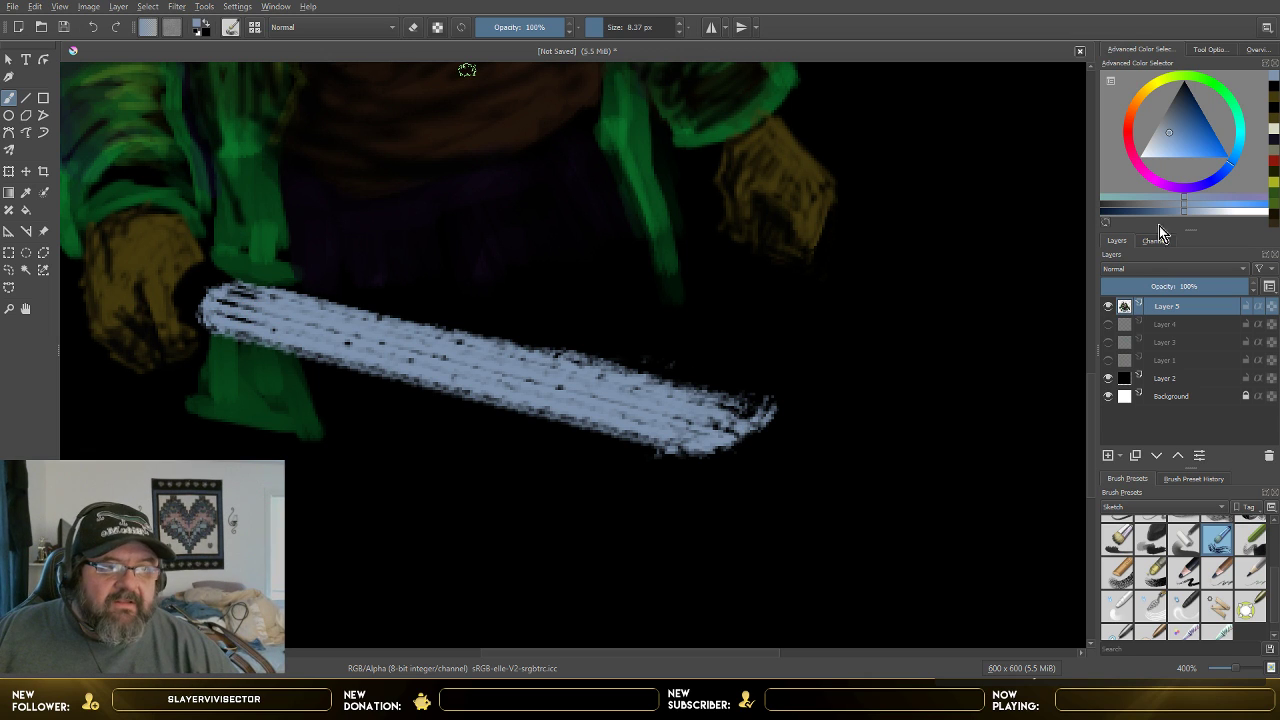
- Choose a dark muted blue for the blade's shading and lower the freehand brush opacity to 68%
click(1188, 120)
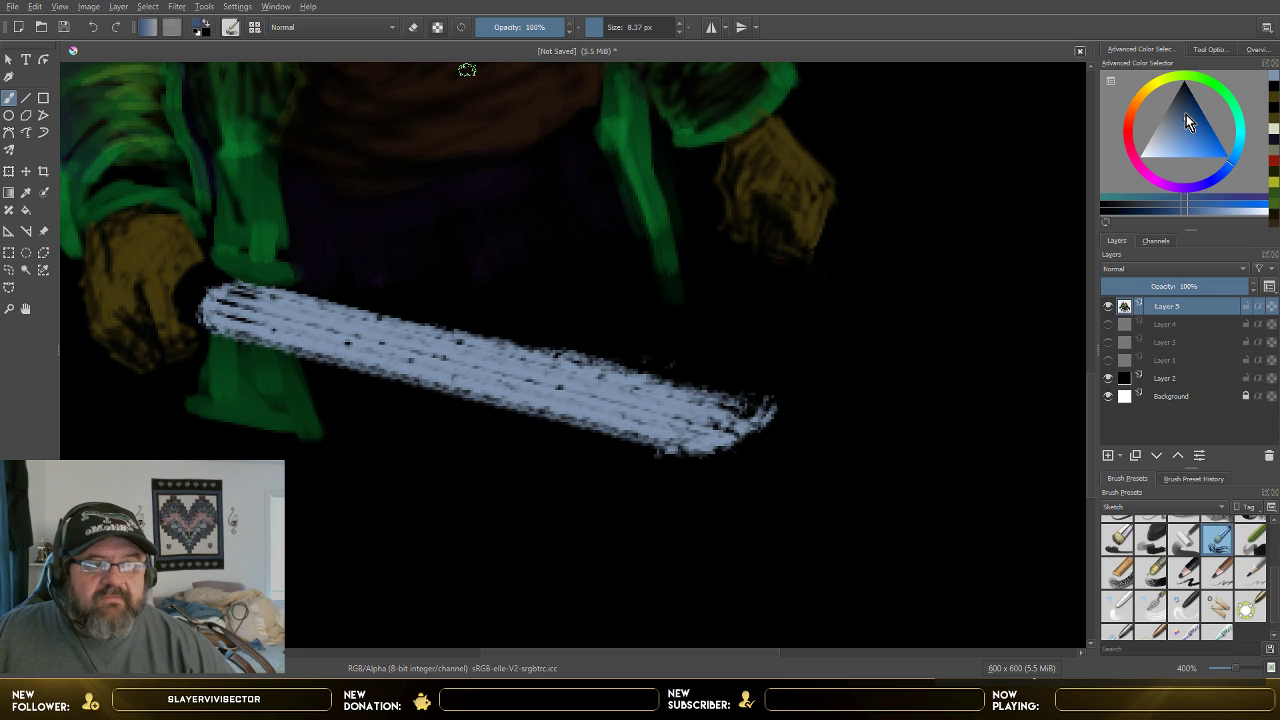
click(1185, 116)
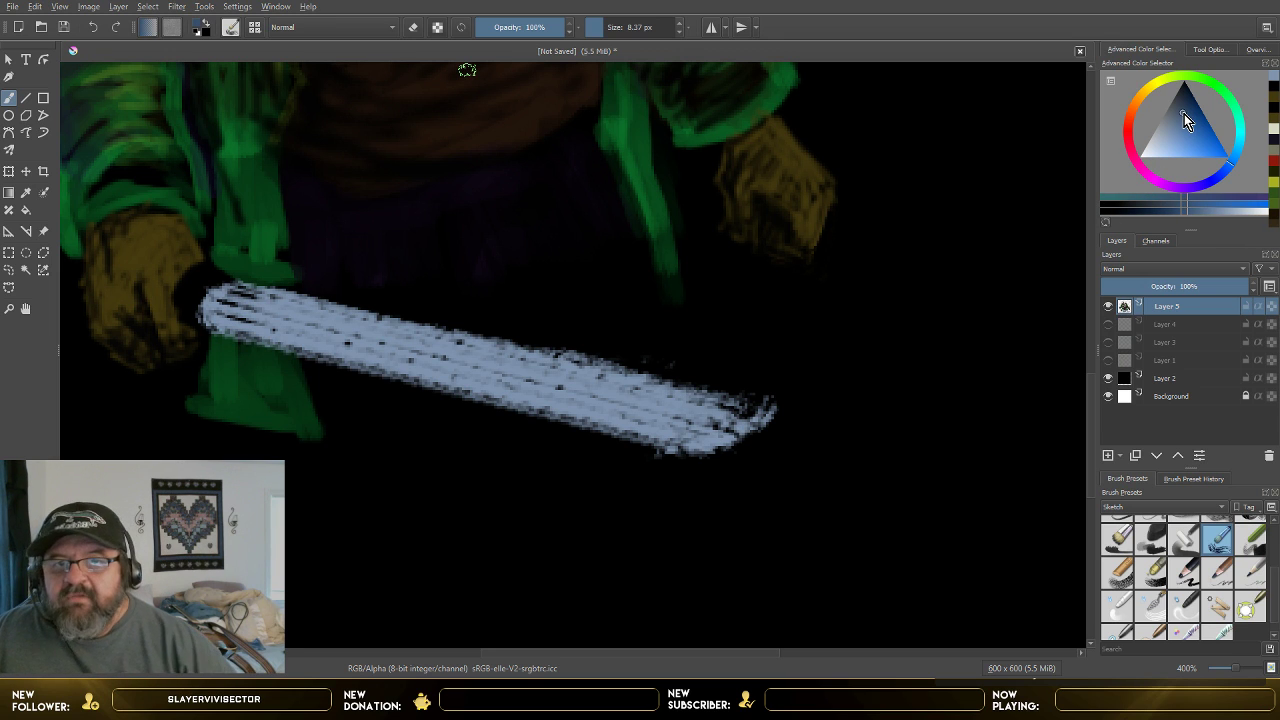
click(529, 26)
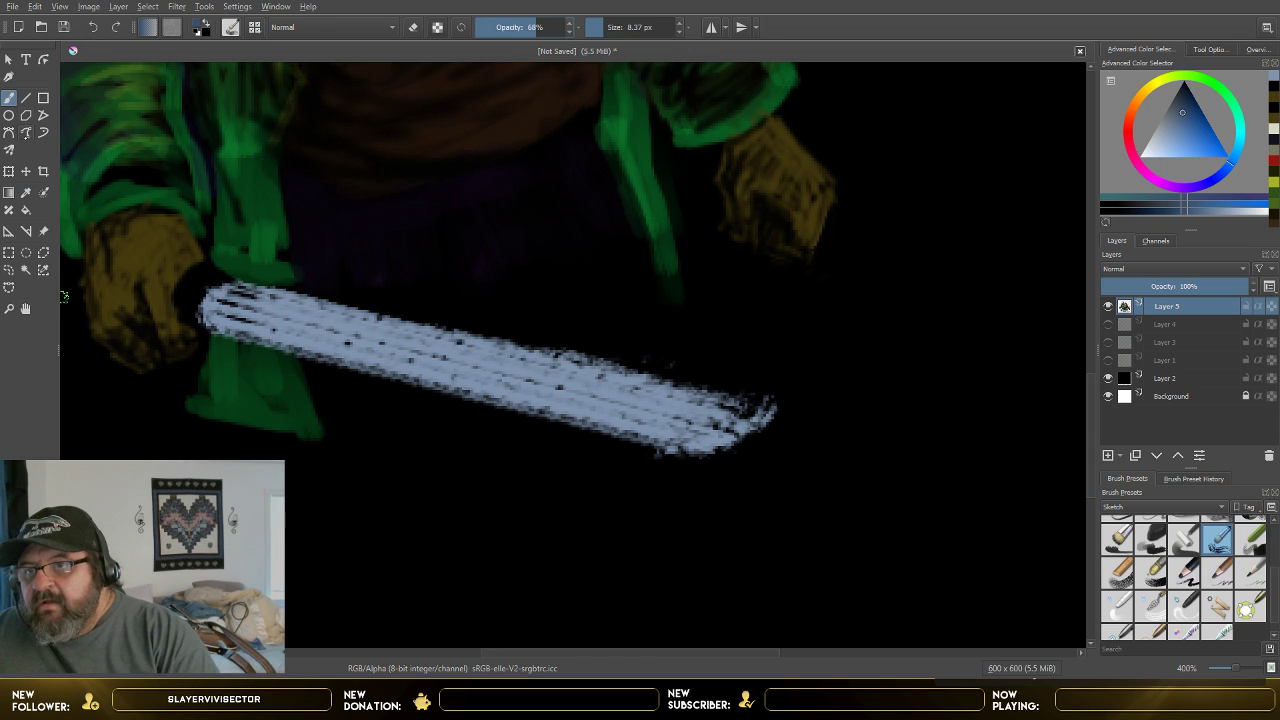
- Draw straight dark-blue strokes along the blade with the Line tool at 26.37 px, darkening the color between them
click(26, 97)
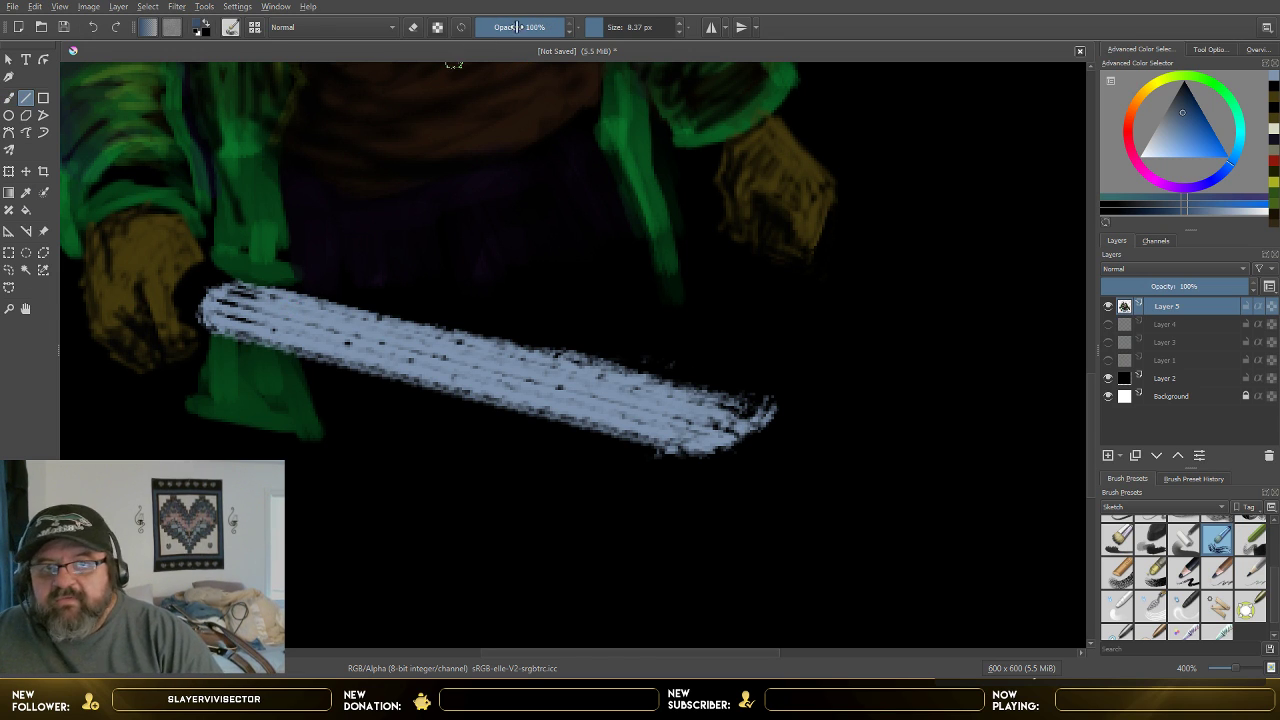
scroll(679, 23, up, 2)
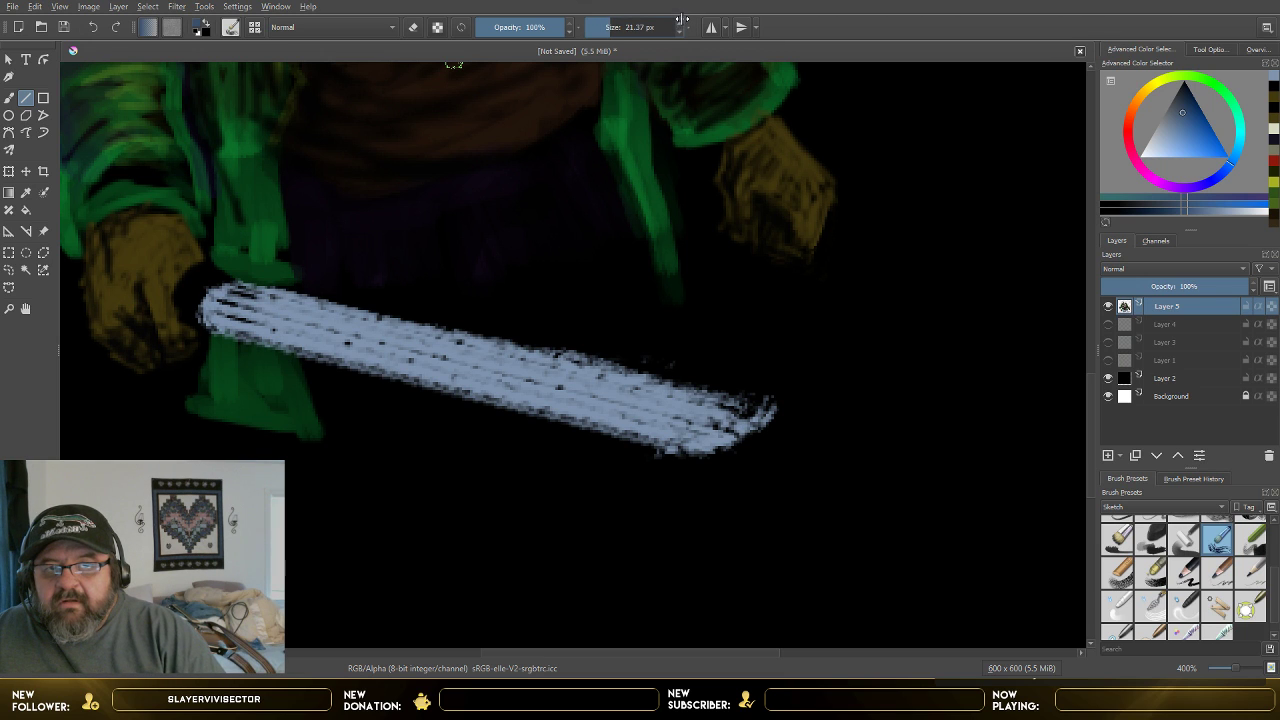
scroll(684, 20, up, 2)
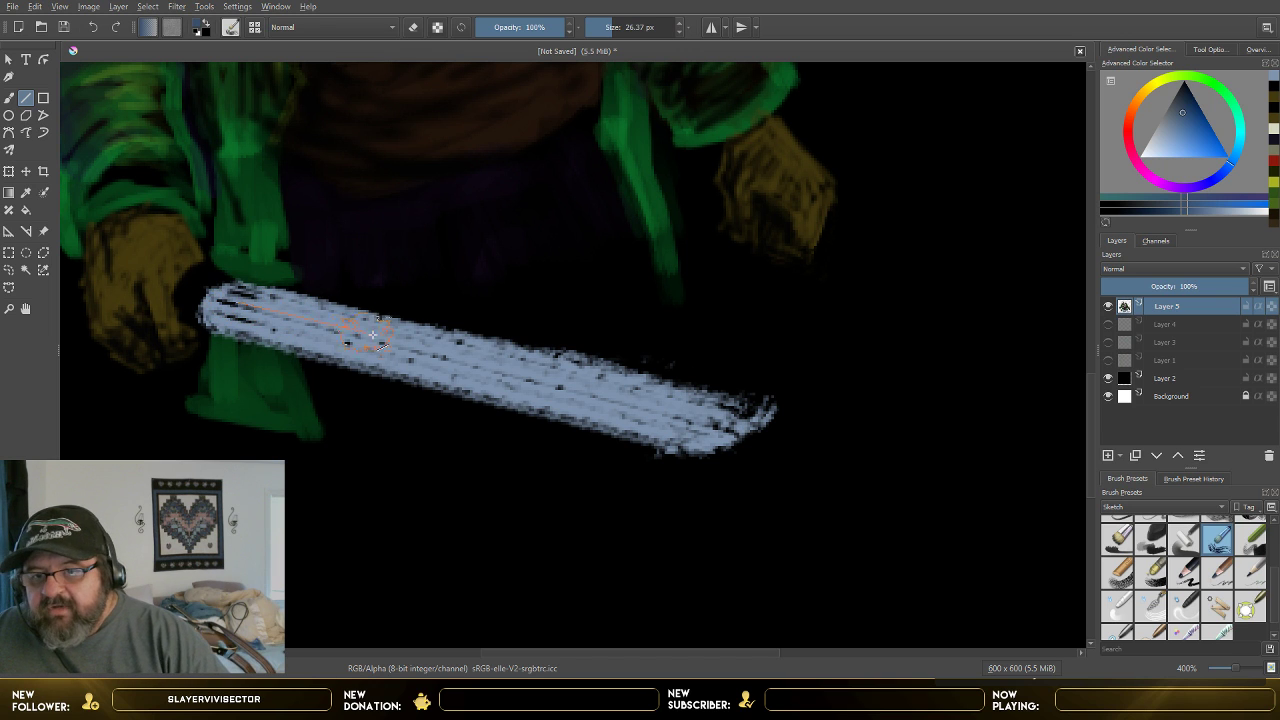
mouse_move(240, 300)
mouse_down()
mouse_move(676, 386)
mouse_move(724, 410)
mouse_up()
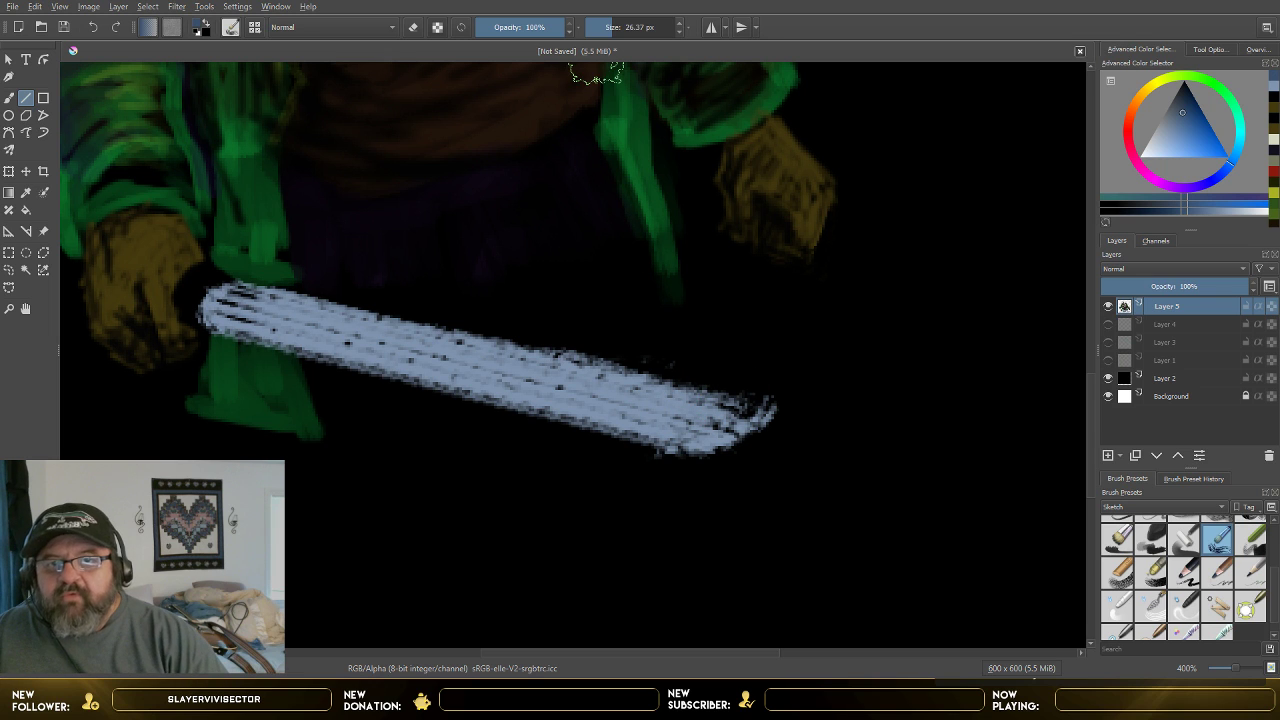
ctrl+click(1068, 120)
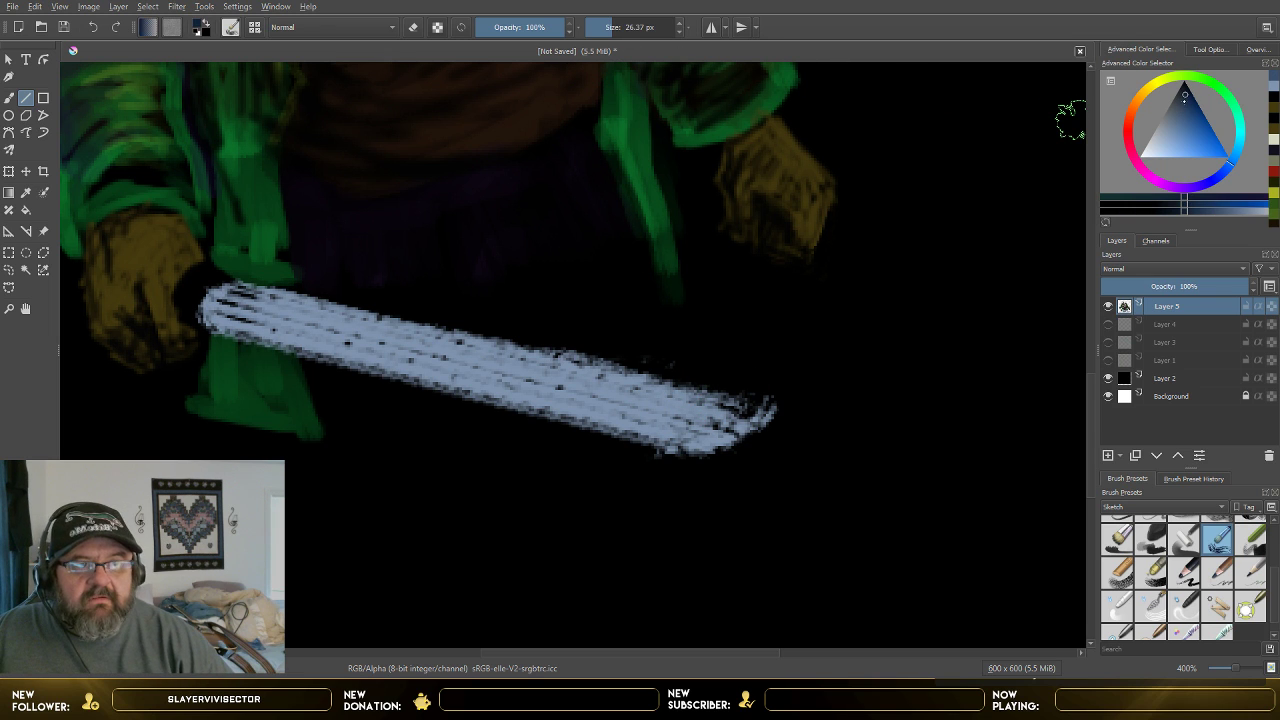
mouse_move(233, 297)
mouse_down()
mouse_move(378, 313)
mouse_move(729, 408)
mouse_move(716, 414)
mouse_up()
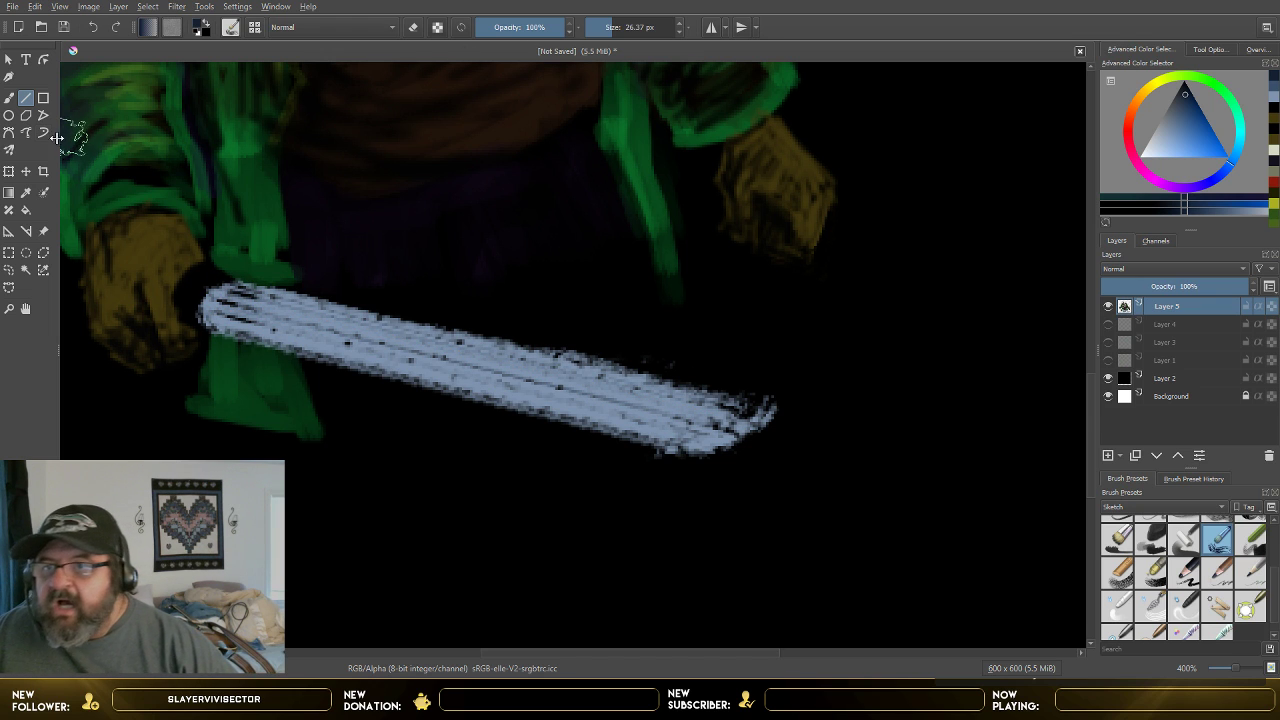
- Shade the blade's body with freehand dark-blue strokes at 68% opacity, leaving its lower edge lighter
click(9, 97)
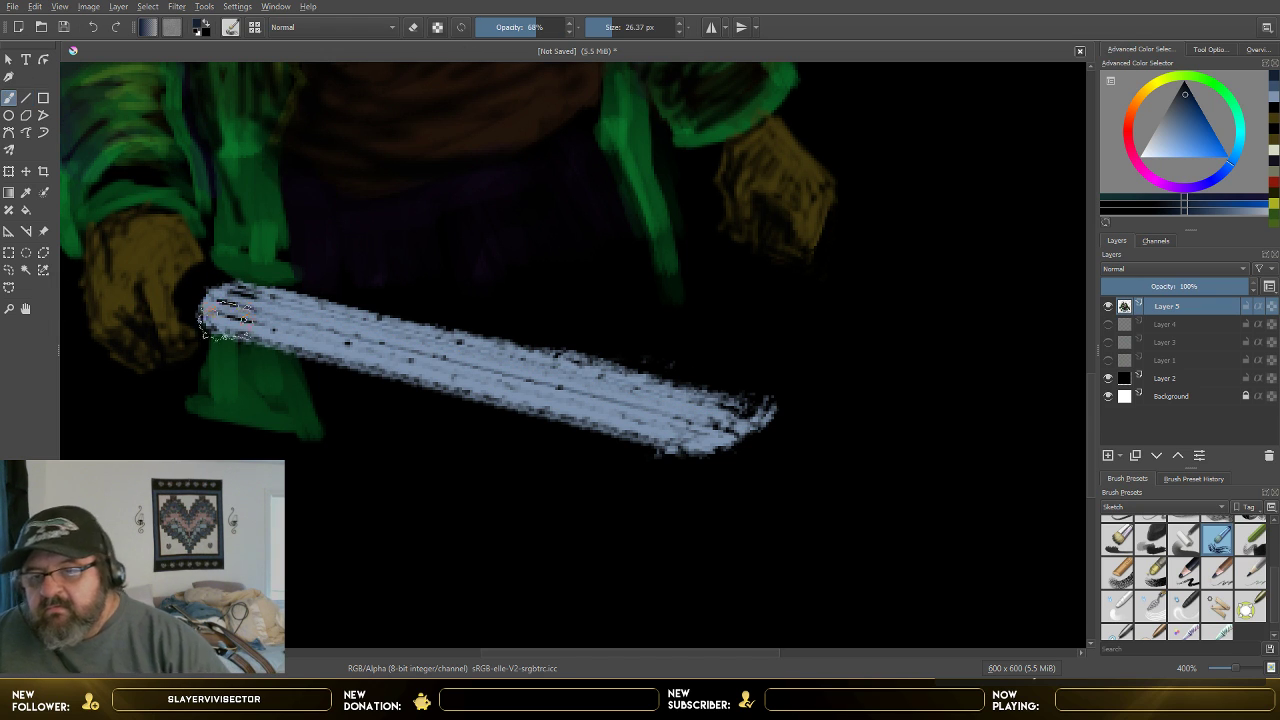
mouse_move(245, 300)
mouse_down()
mouse_move(745, 410)
mouse_move(726, 418)
mouse_up()
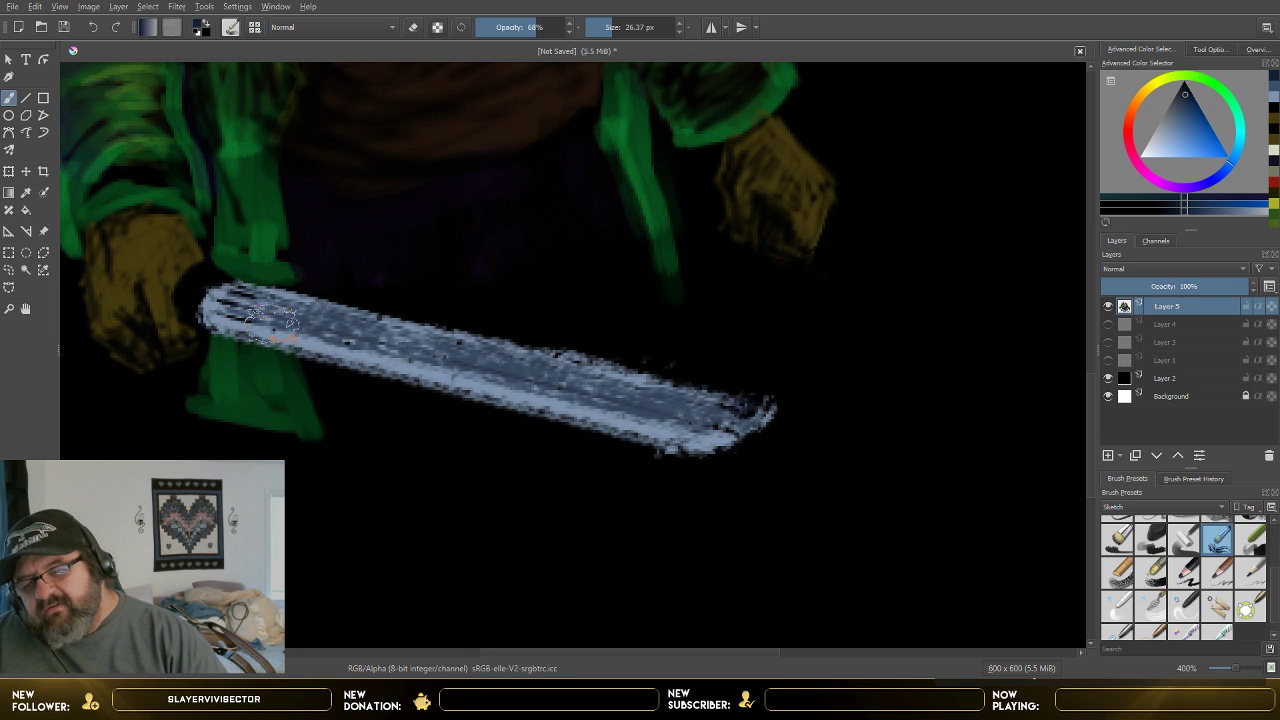
mouse_move(261, 314)
mouse_down()
mouse_move(220, 305)
mouse_move(233, 296)
mouse_move(262, 312)
mouse_up()
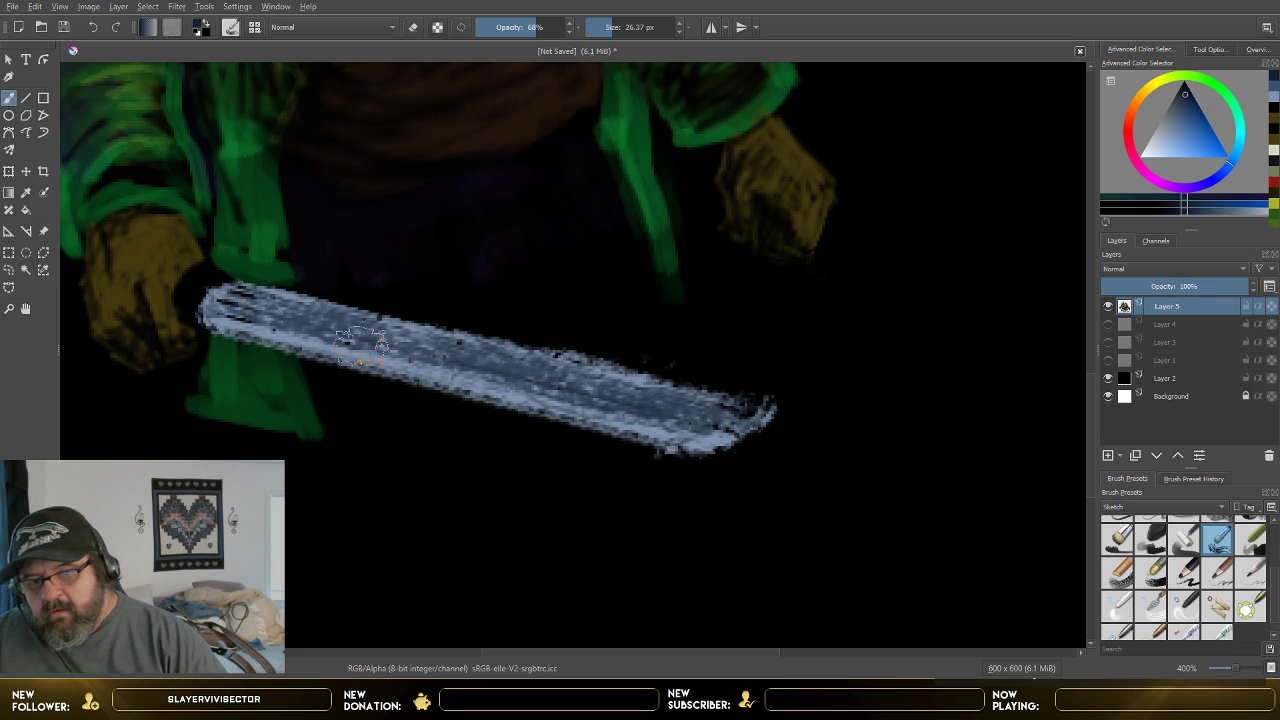
mouse_move(290, 310)
mouse_down()
mouse_move(385, 329)
mouse_move(347, 309)
mouse_move(720, 388)
mouse_up()
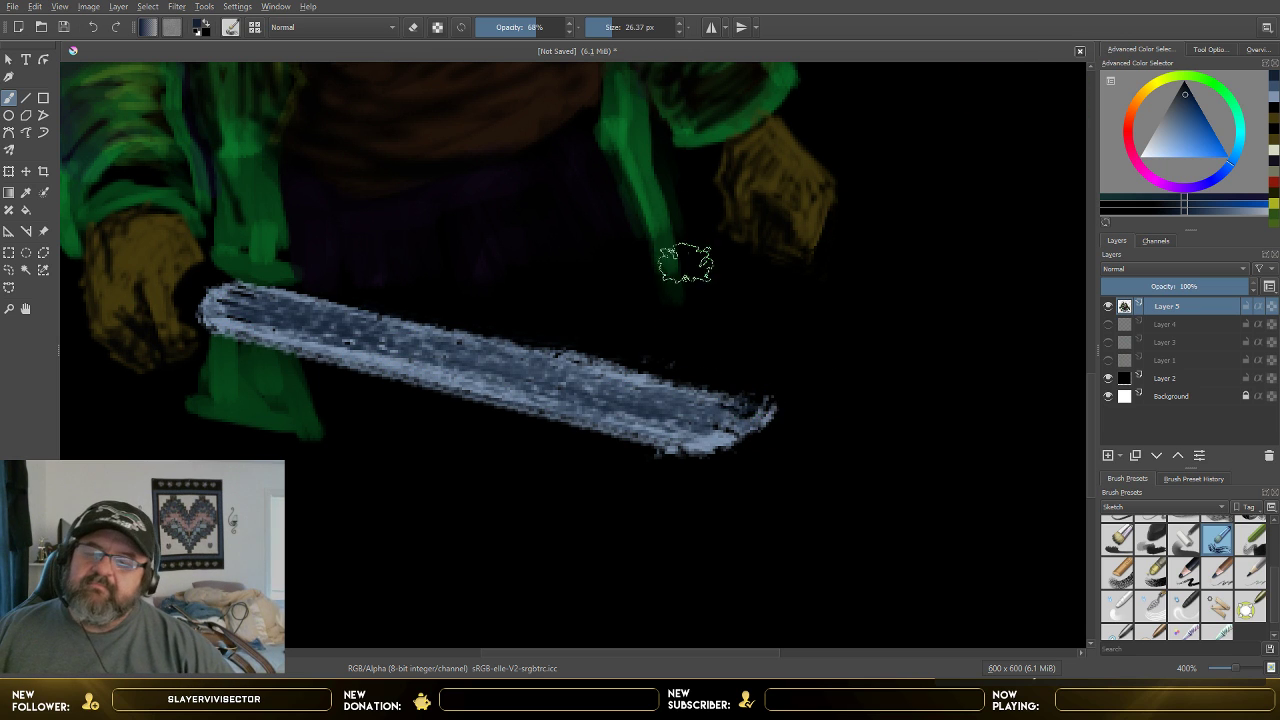
- Change the brush color to a very dark saturated blue
key(minus)
key(minus)
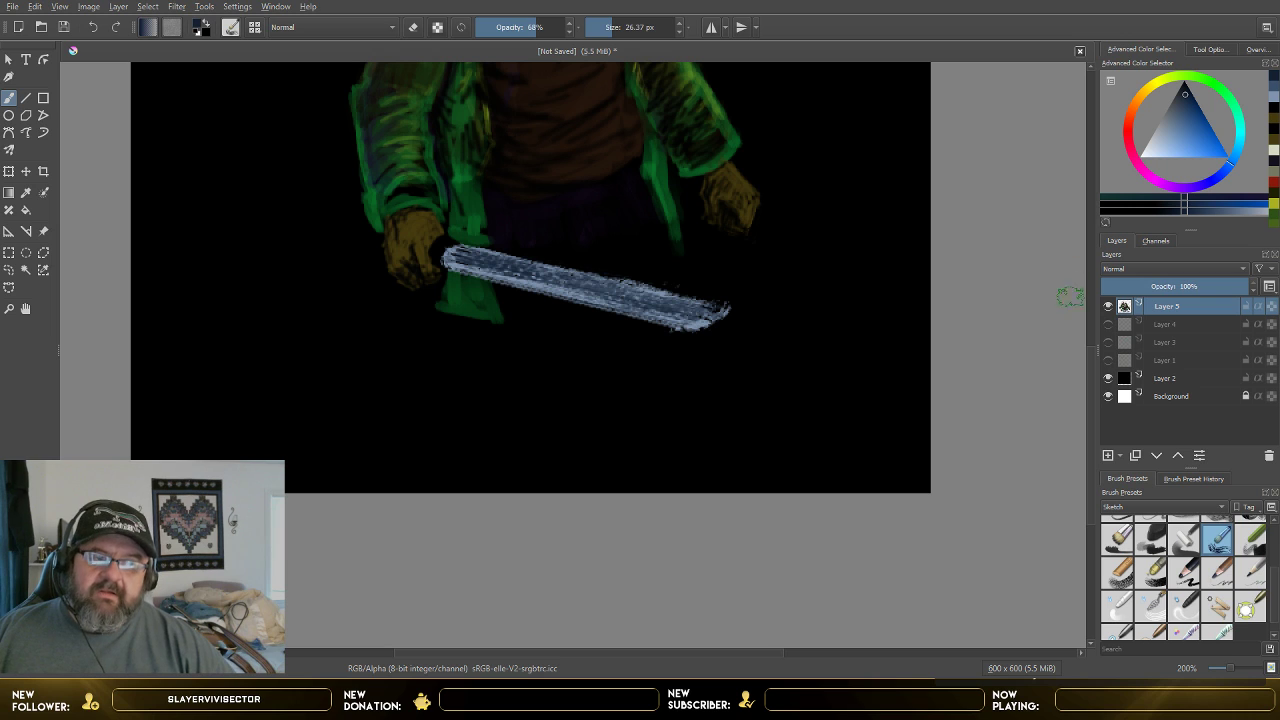
scroll(1094, 355, up, 3)
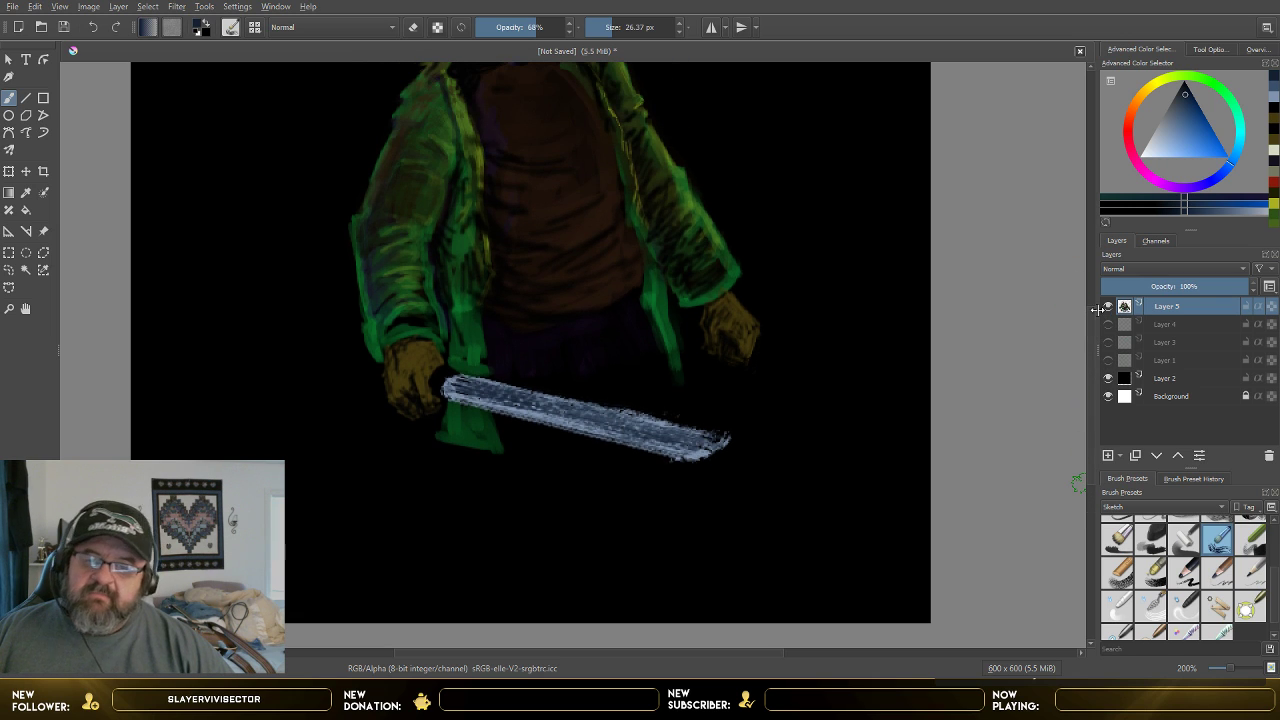
click(1174, 140)
click(1199, 185)
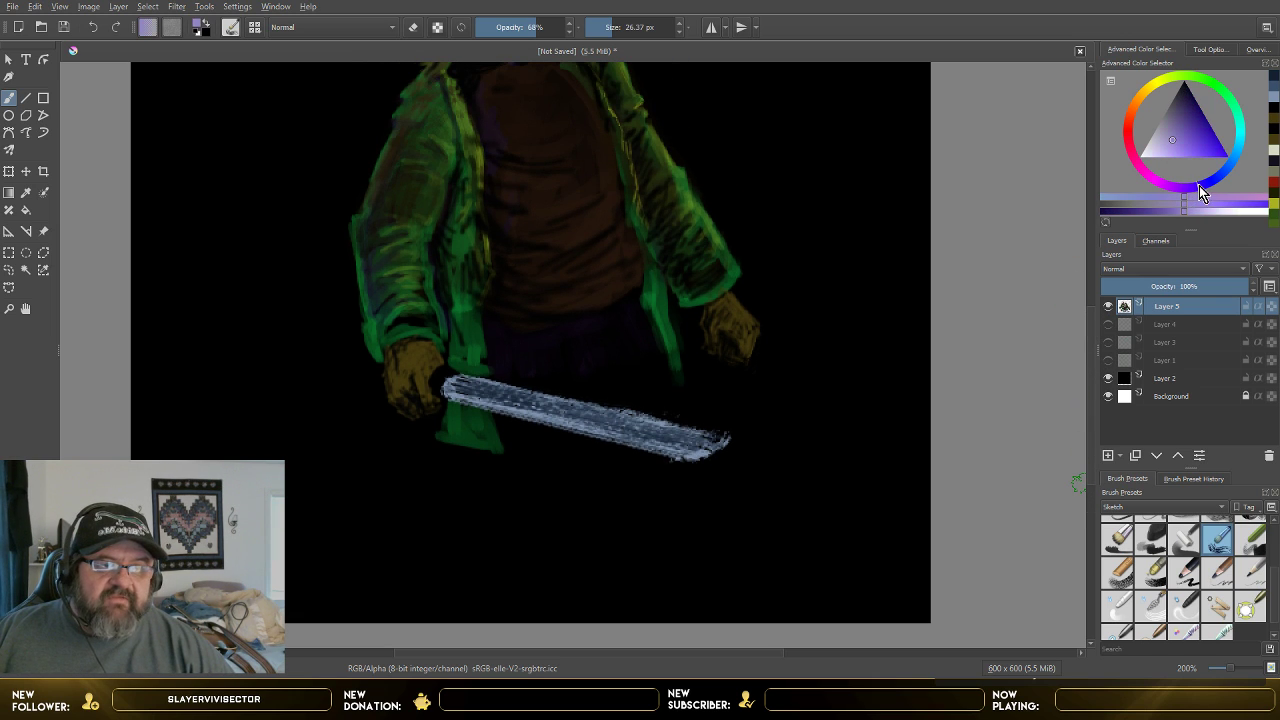
drag(1216, 149, 1194, 95)
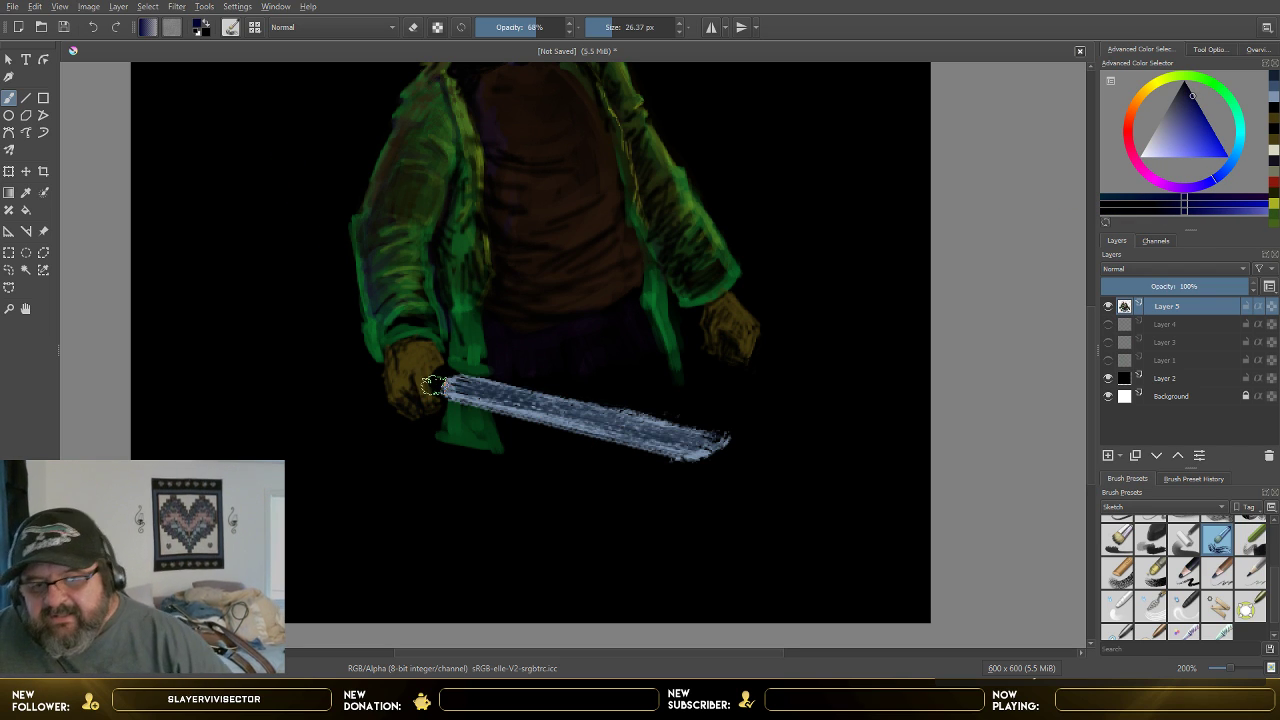
- Sample the dark brown at the edge of the blade-holding hand and reduce the freehand brush to 5.18 px
scroll(430, 388, down, 1)
scroll(470, 388, up, 2)
scroll(479, 388, up, 2)
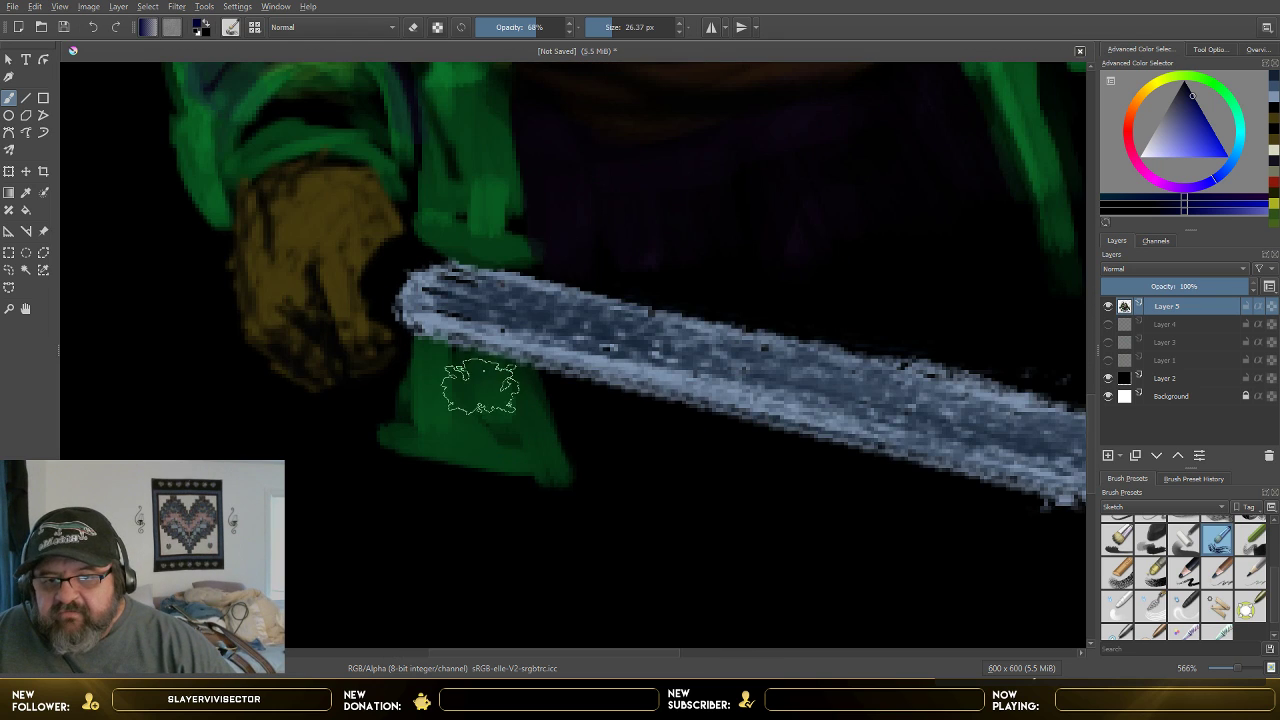
click(26, 192)
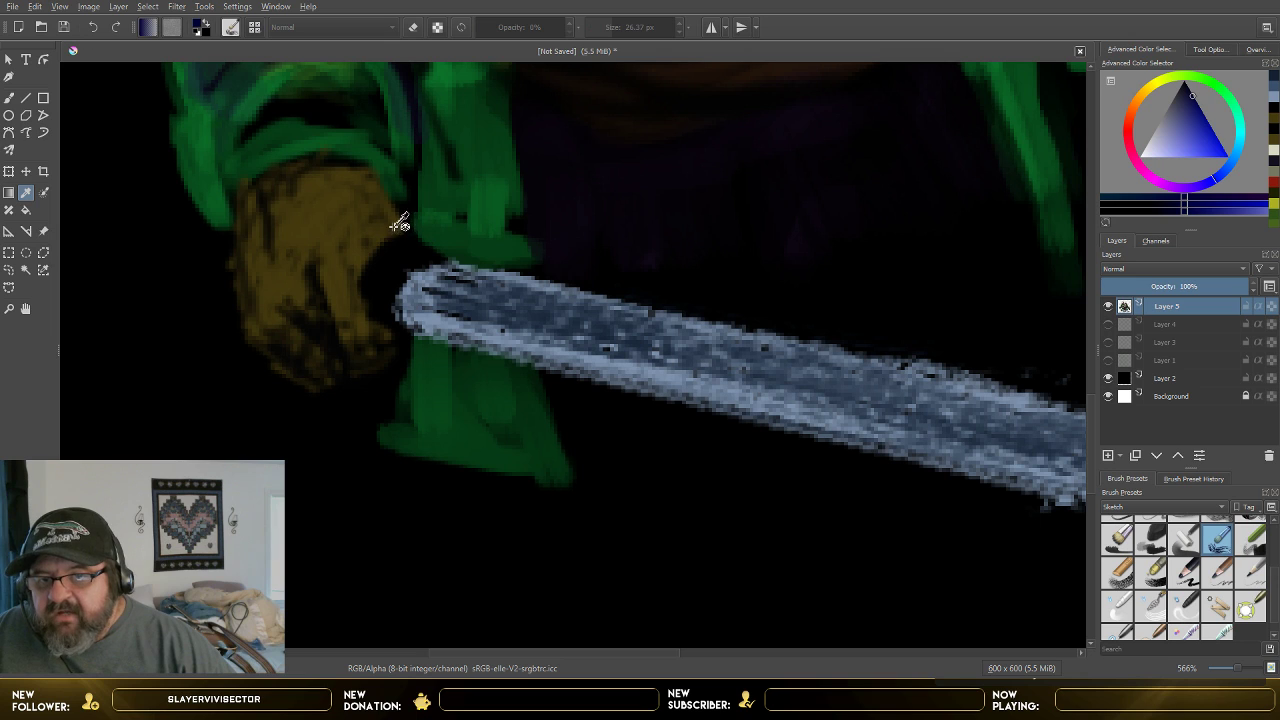
click(396, 220)
click(10, 100)
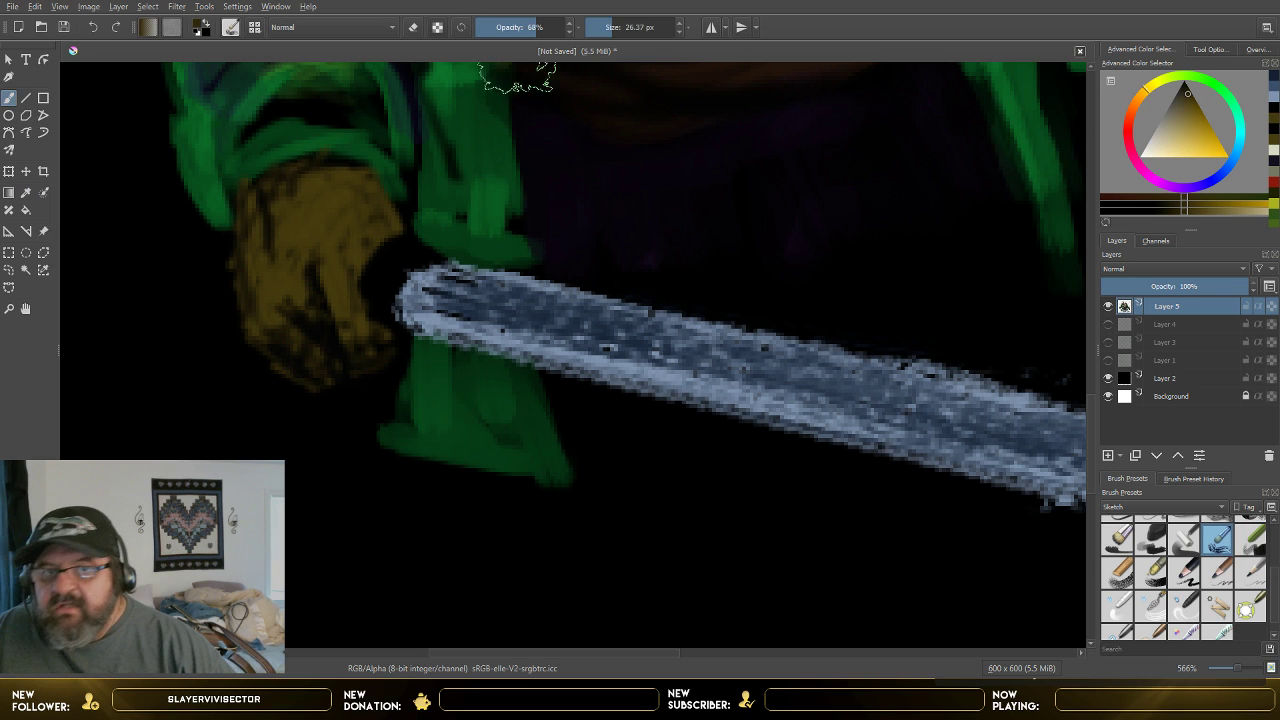
drag(605, 35, 600, 37)
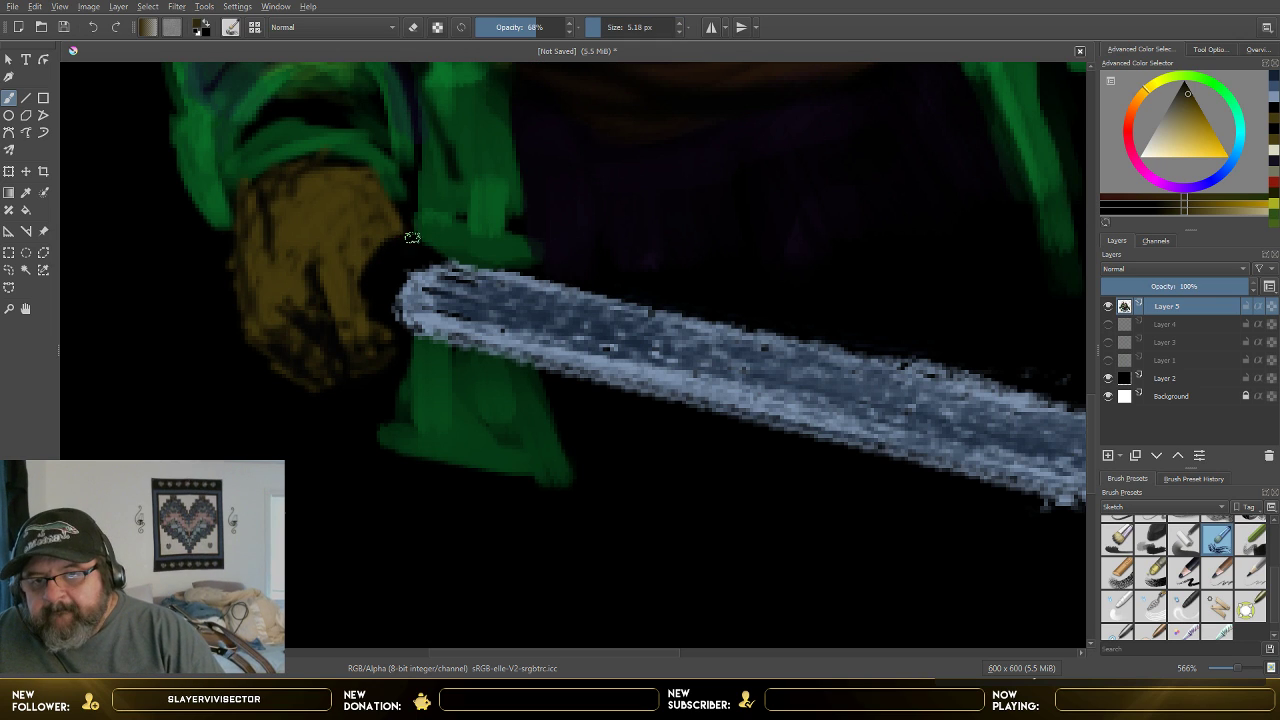
- Brush dark brown from the hand's edge toward the blade, then switch to a different sketch brush preset at 3.41 px
mouse_move(376, 226)
mouse_down()
mouse_move(400, 240)
mouse_move(366, 251)
mouse_move(401, 241)
mouse_up()
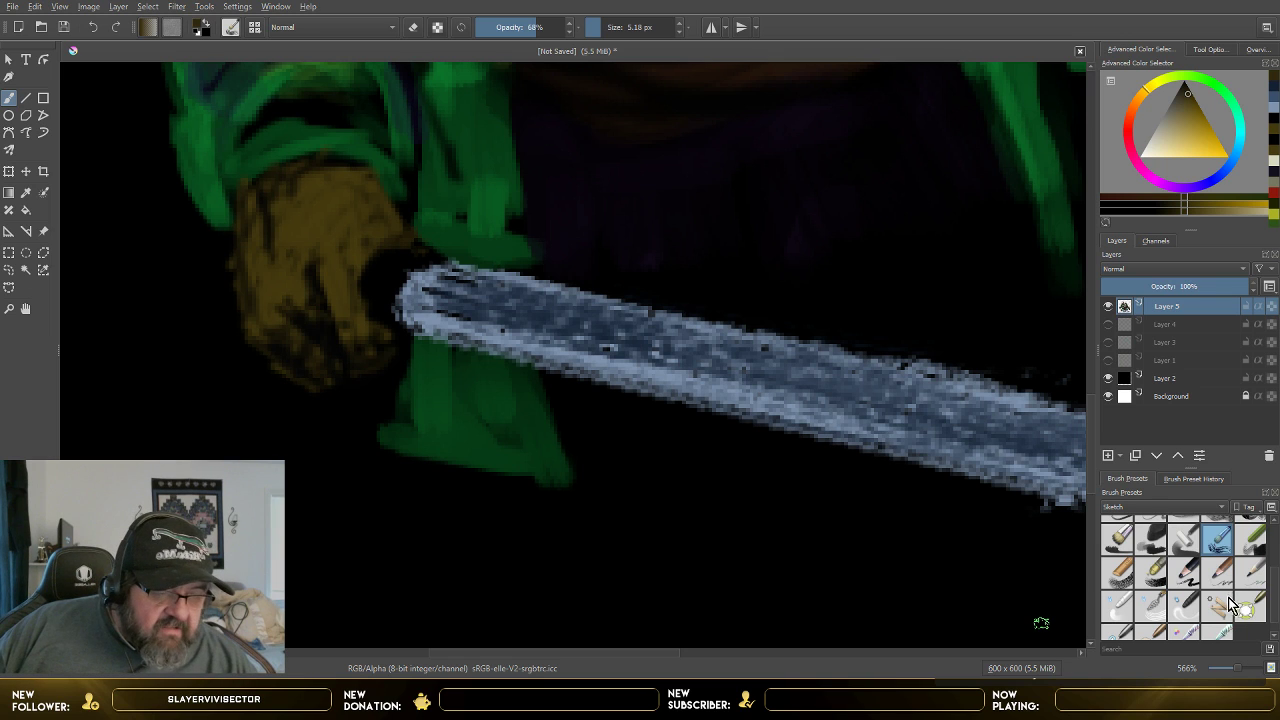
scroll(1233, 604, up, 3)
click(1189, 535)
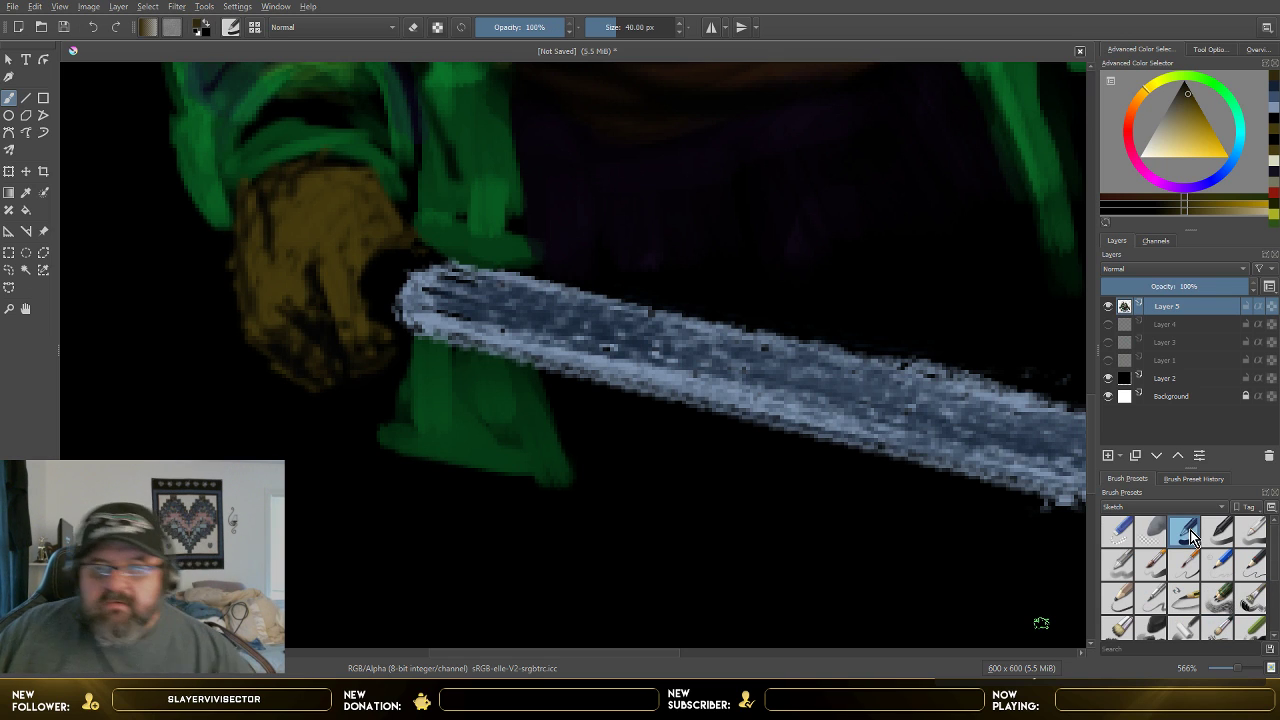
drag(607, 27, 599, 31)
click(599, 31)
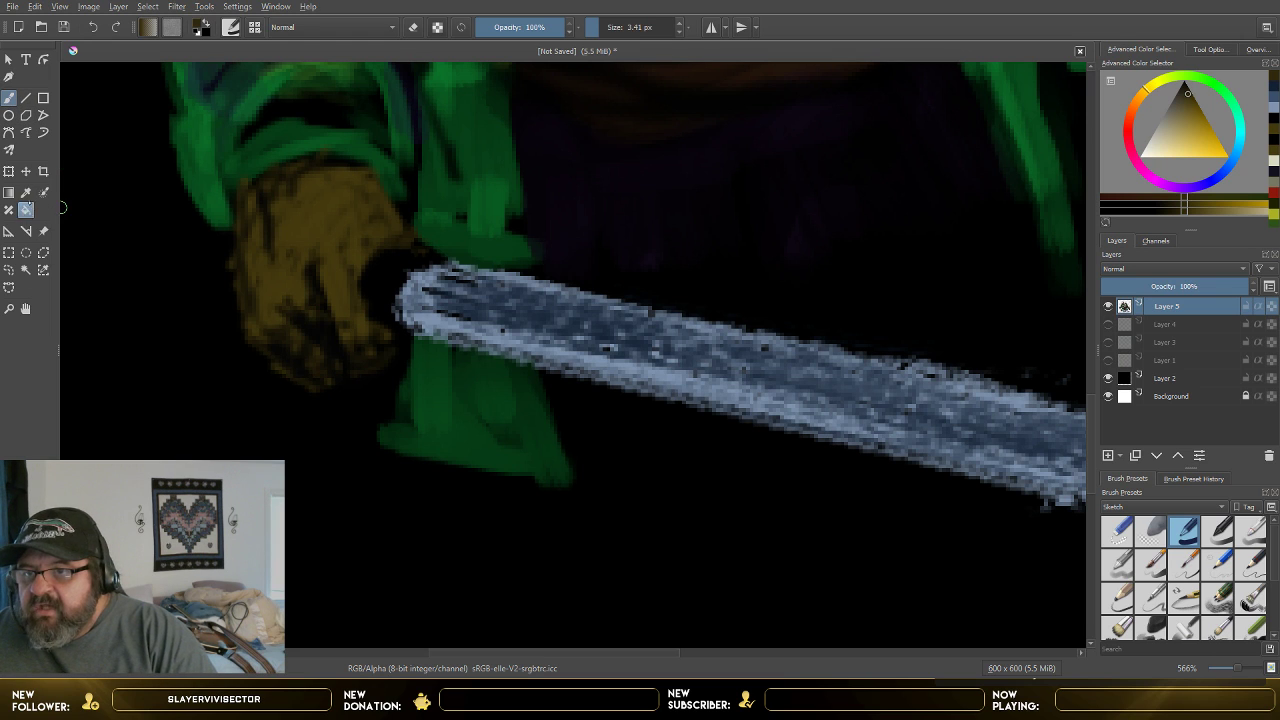
- Sample the dark green of the jacket and repaint the jacket area between the hand and the blade's base
click(26, 192)
click(462, 228)
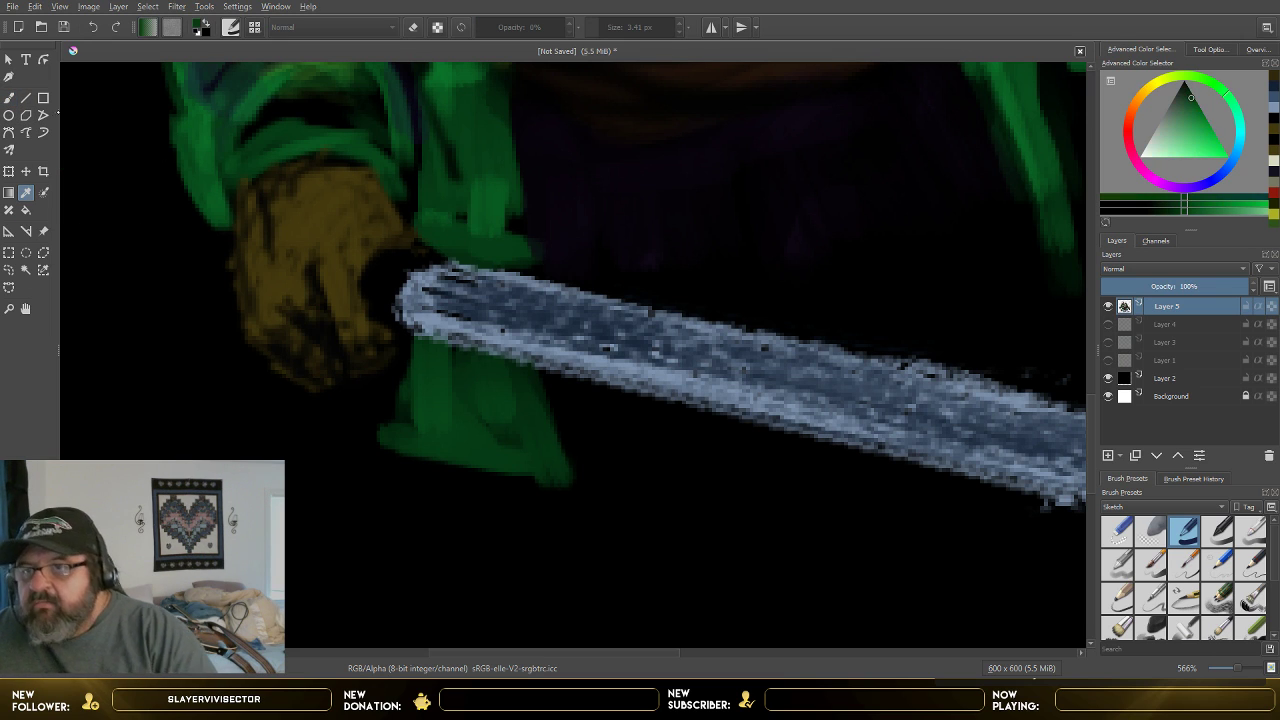
click(9, 97)
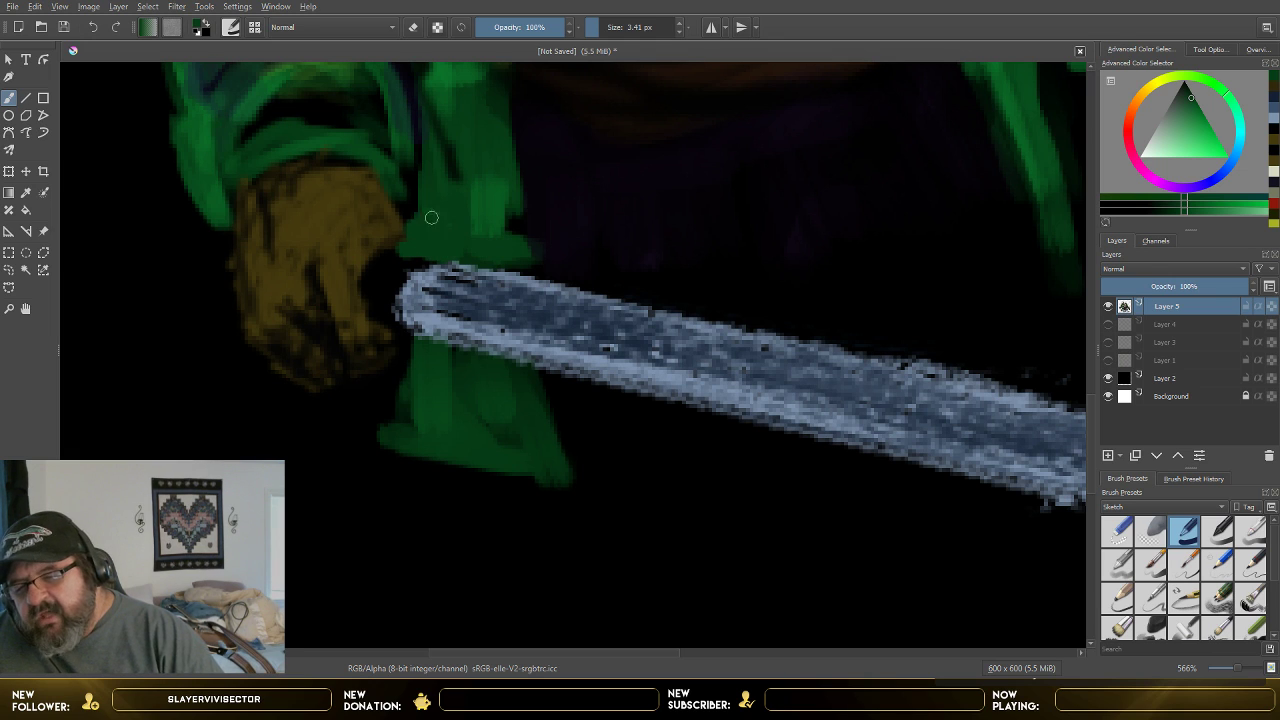
- Sample dark brown from the hand and rebuild its edge down to the blade's base, lowering the opacity to 81%
click(26, 192)
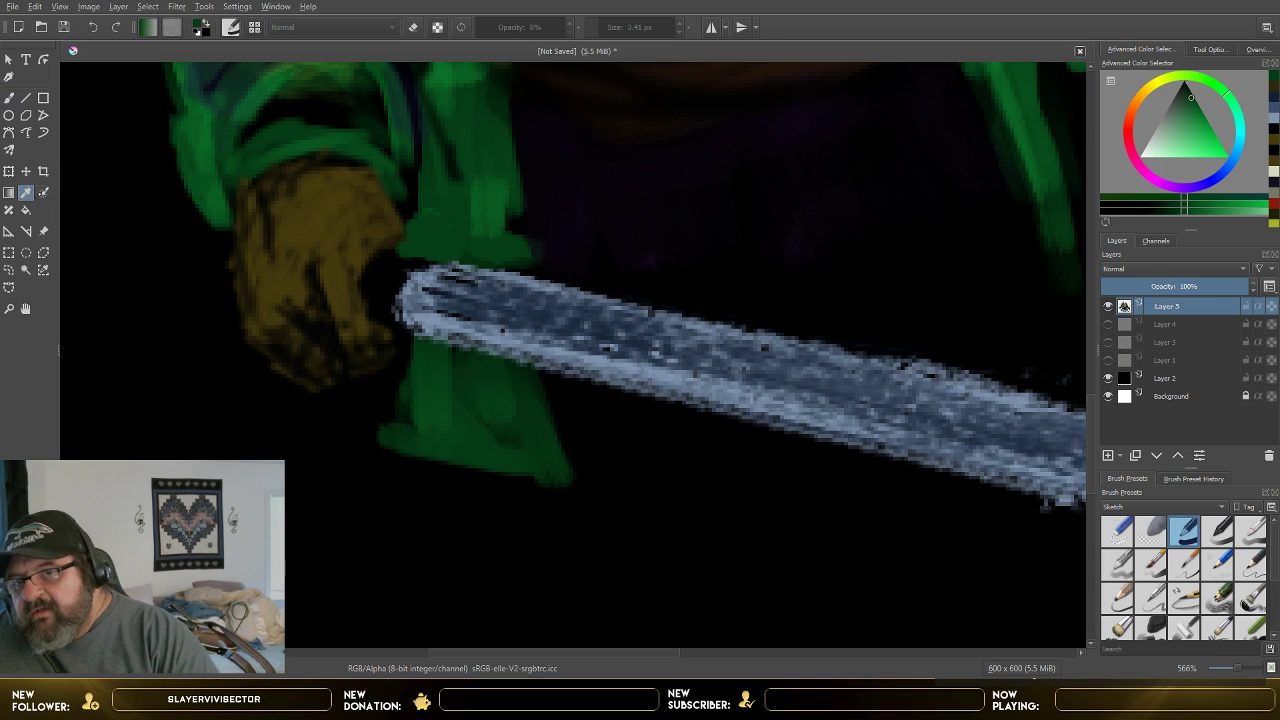
click(376, 224)
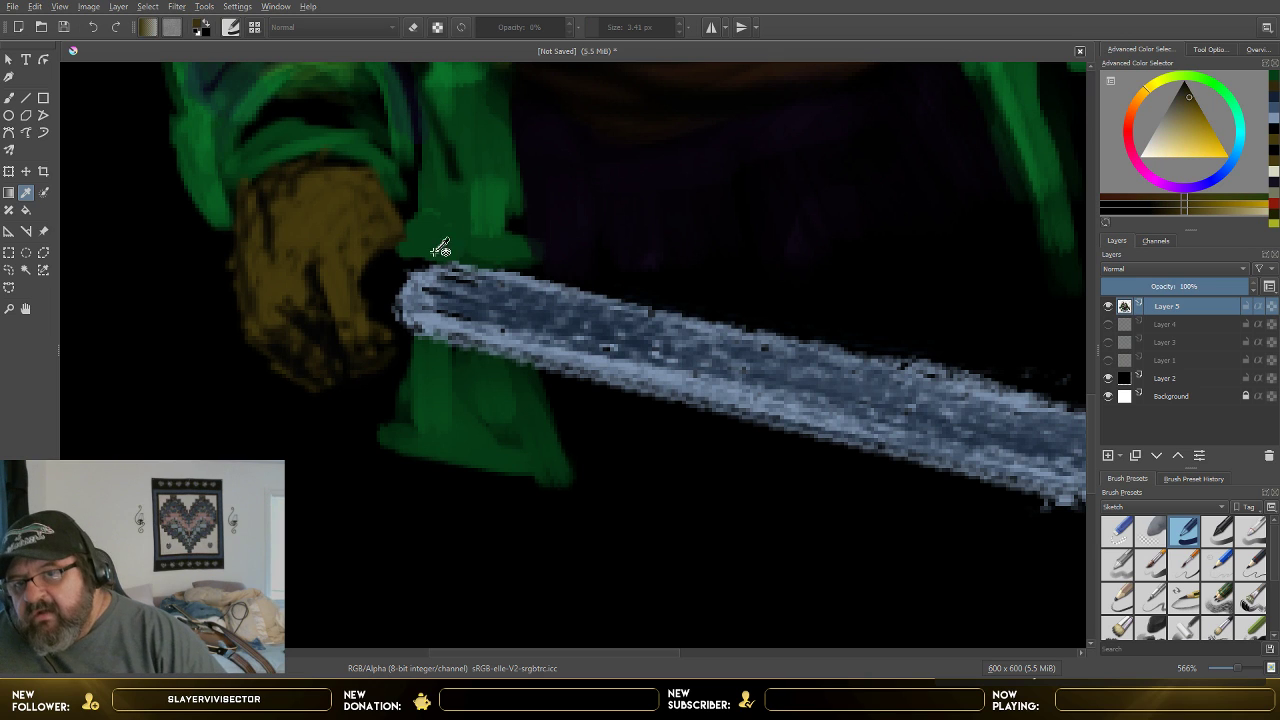
click(398, 238)
key(b)
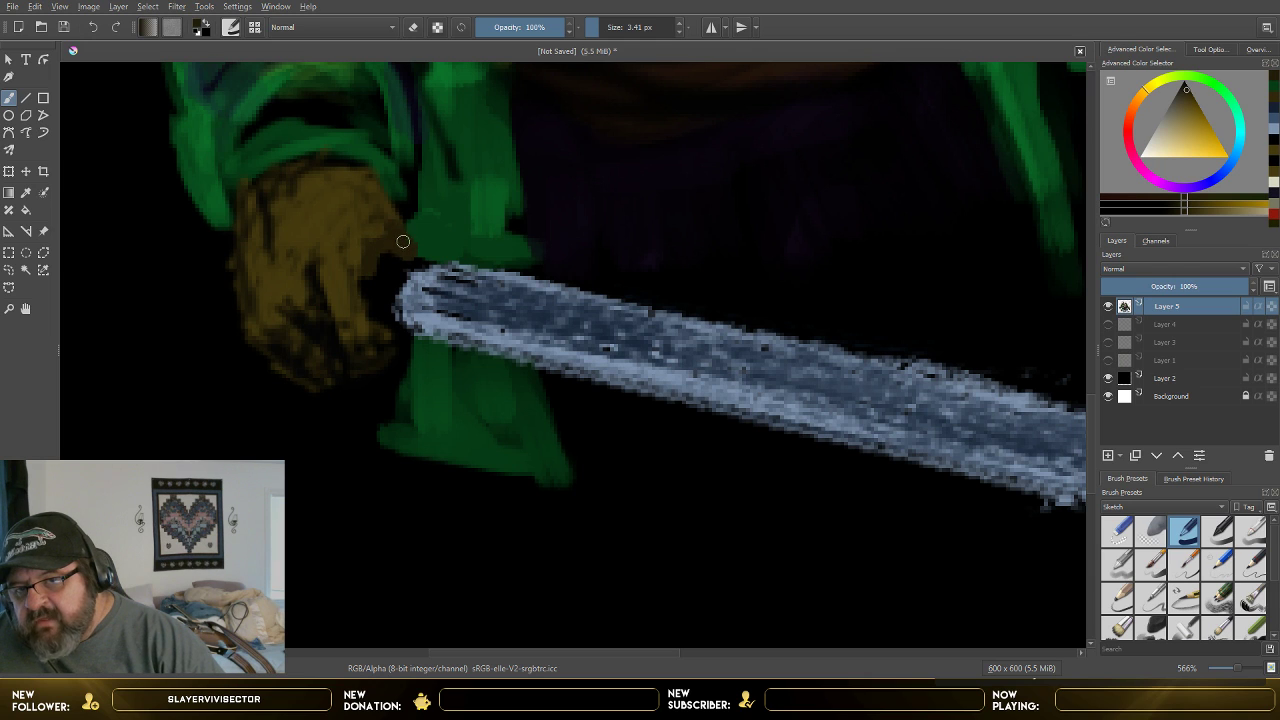
key(p)
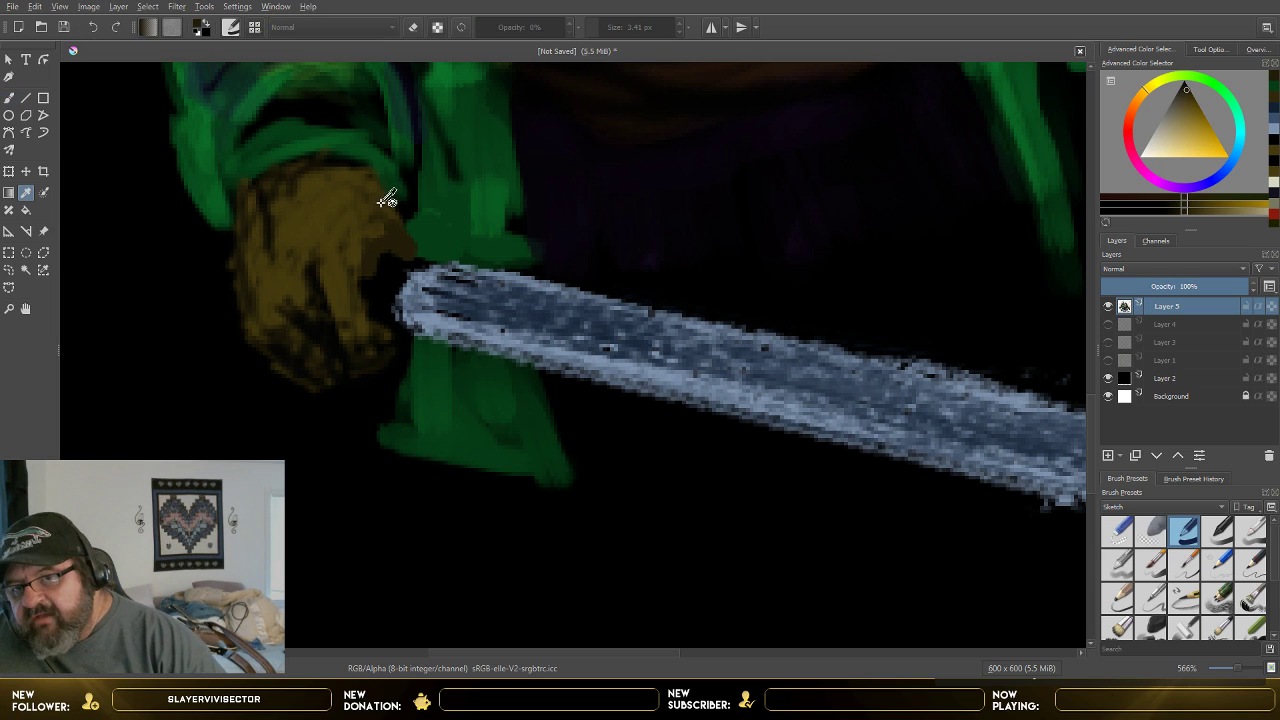
click(9, 97)
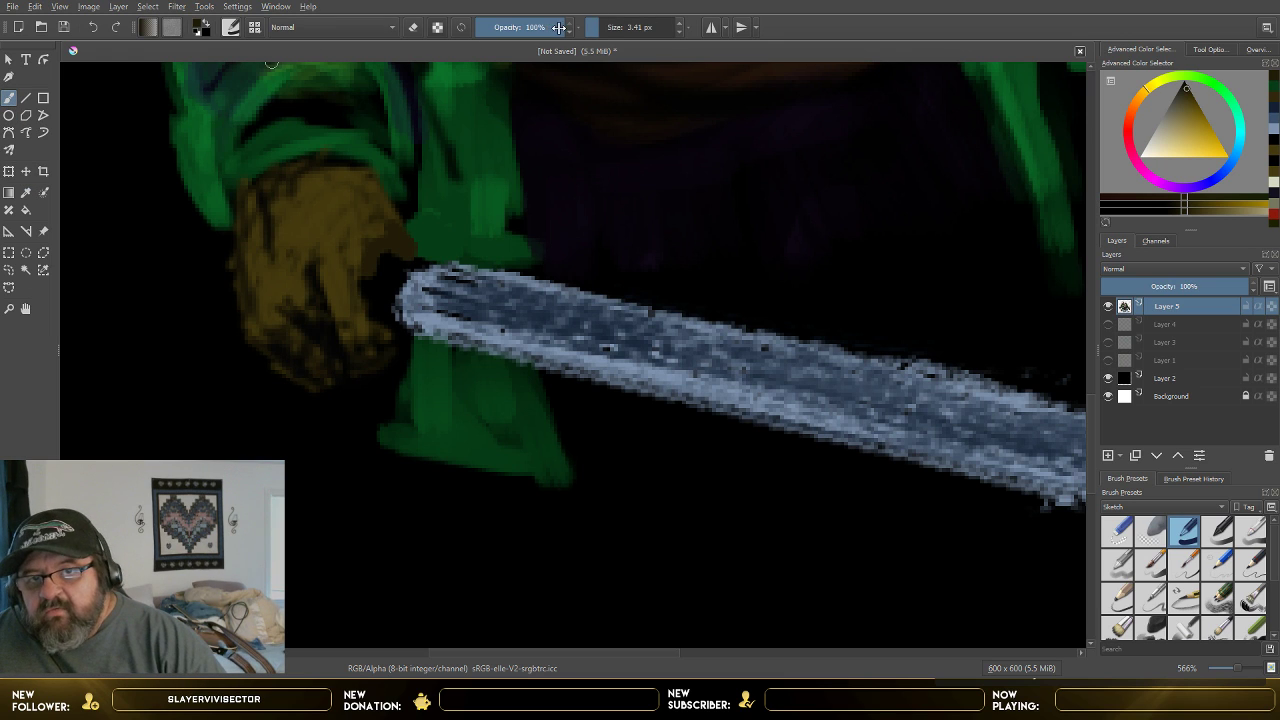
click(557, 27)
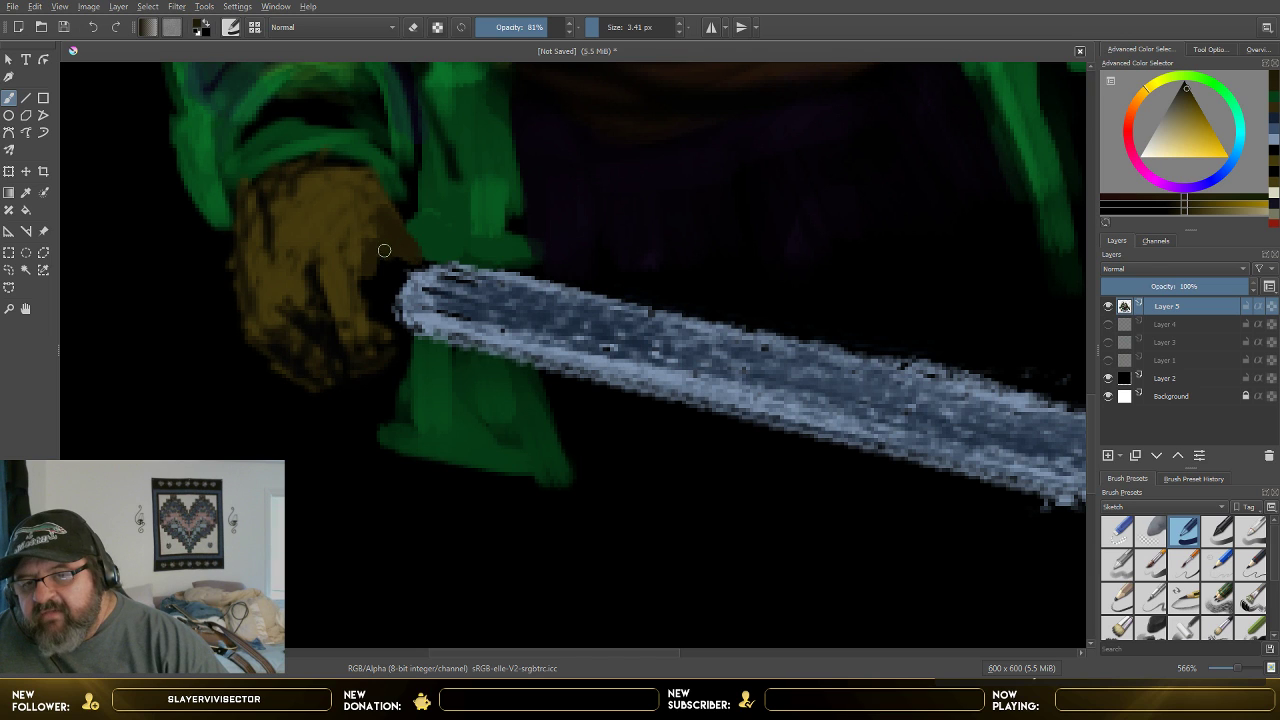
mouse_move(384, 250)
mouse_down()
mouse_move(365, 285)
mouse_move(373, 322)
mouse_move(412, 324)
mouse_up()
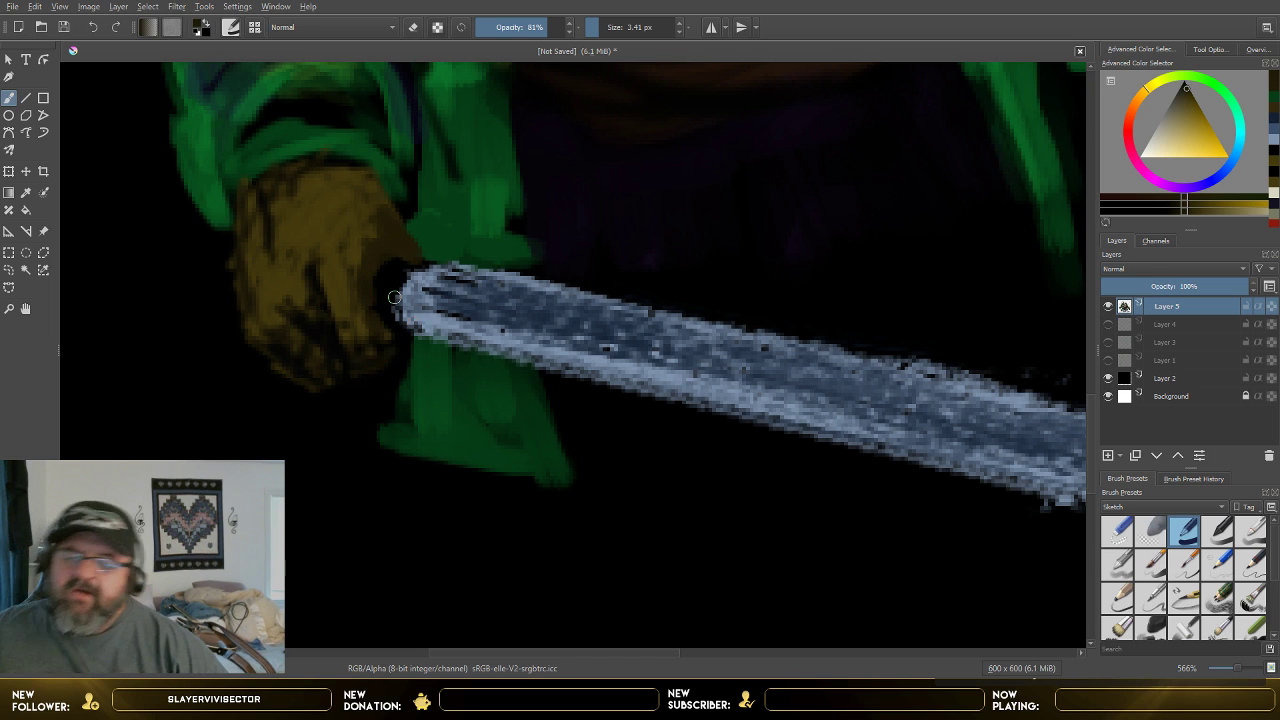
- Change the brush color to a dark blue and dab the handle's end on the side of the hand opposite the blade
scroll(503, 265, down, 4)
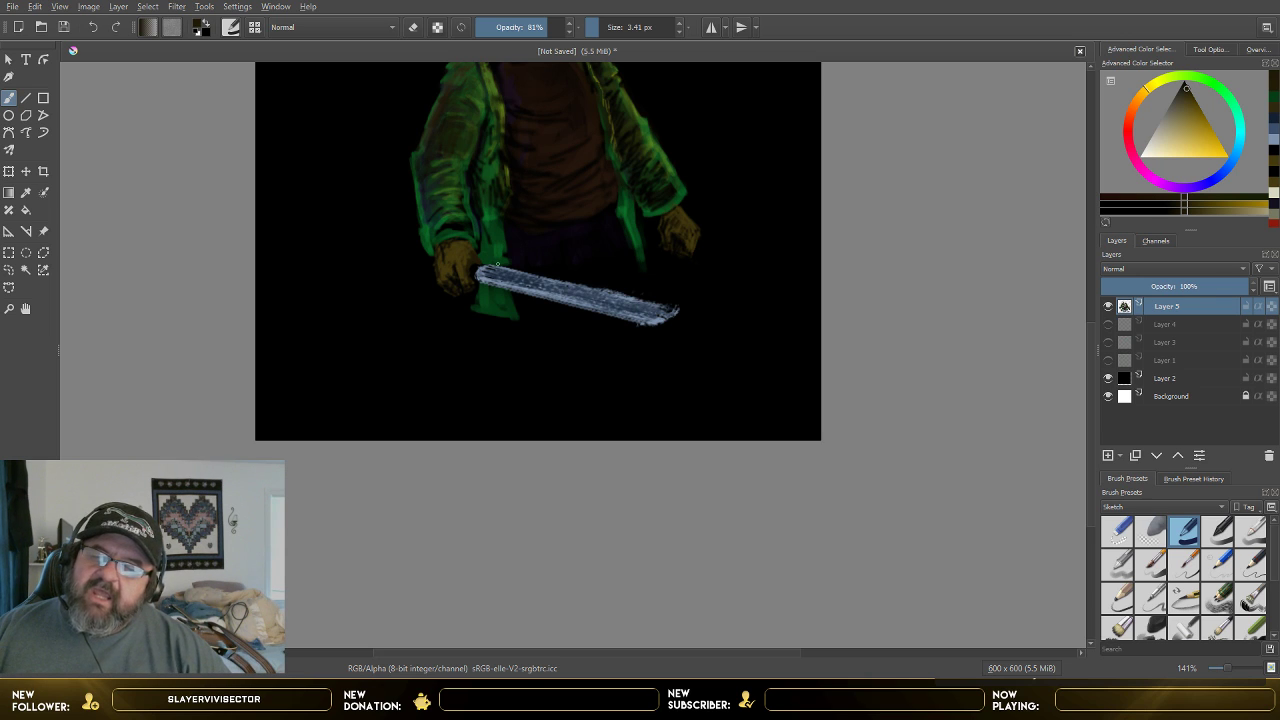
scroll(497, 265, up, 2)
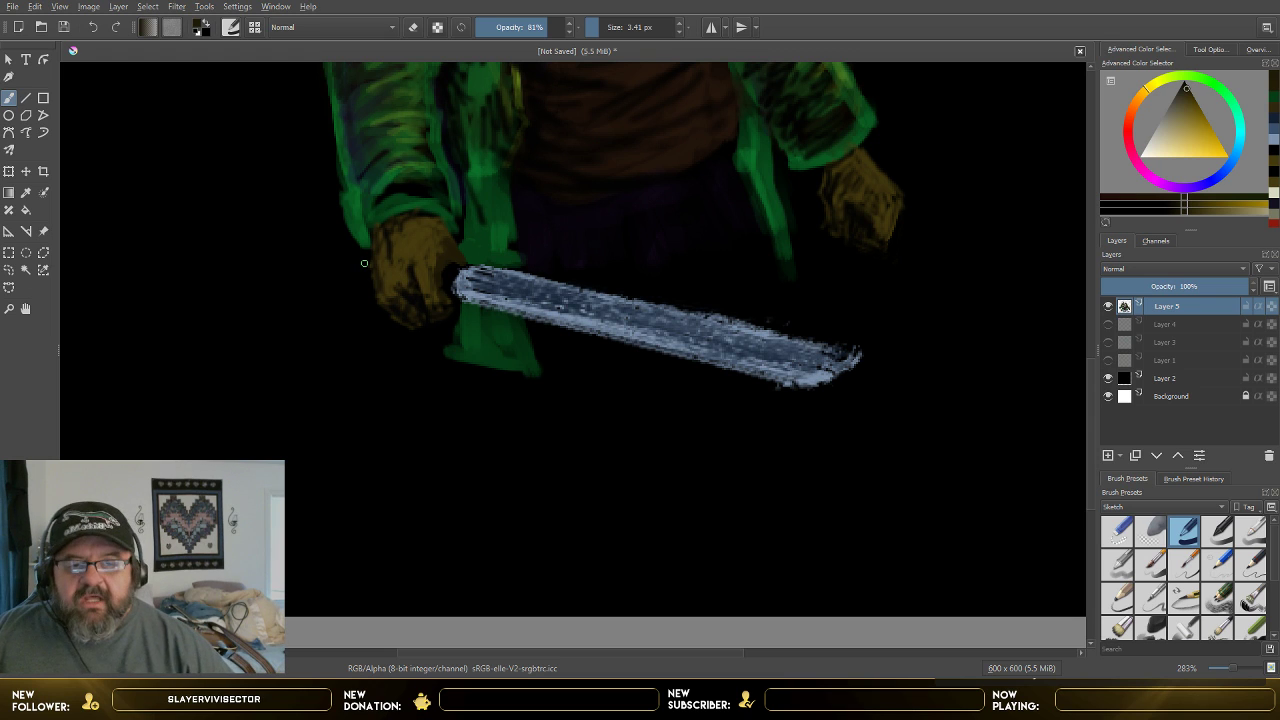
click(1203, 185)
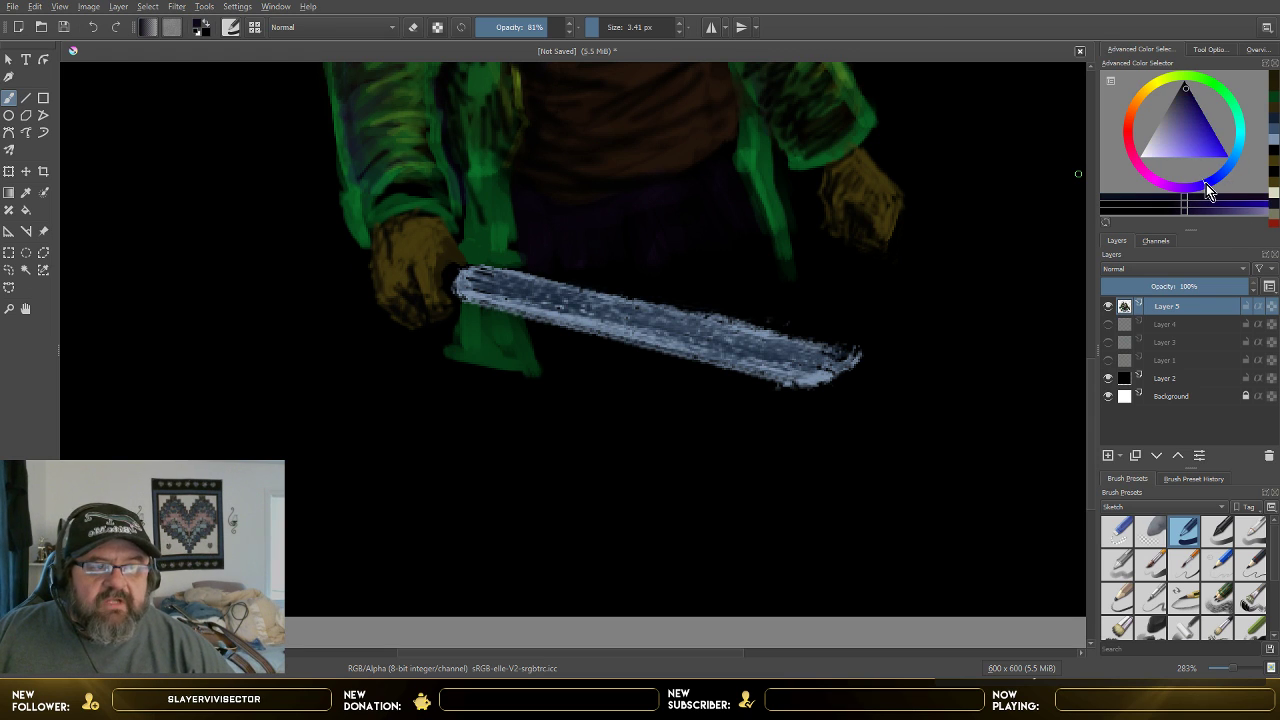
drag(1200, 162, 1191, 118)
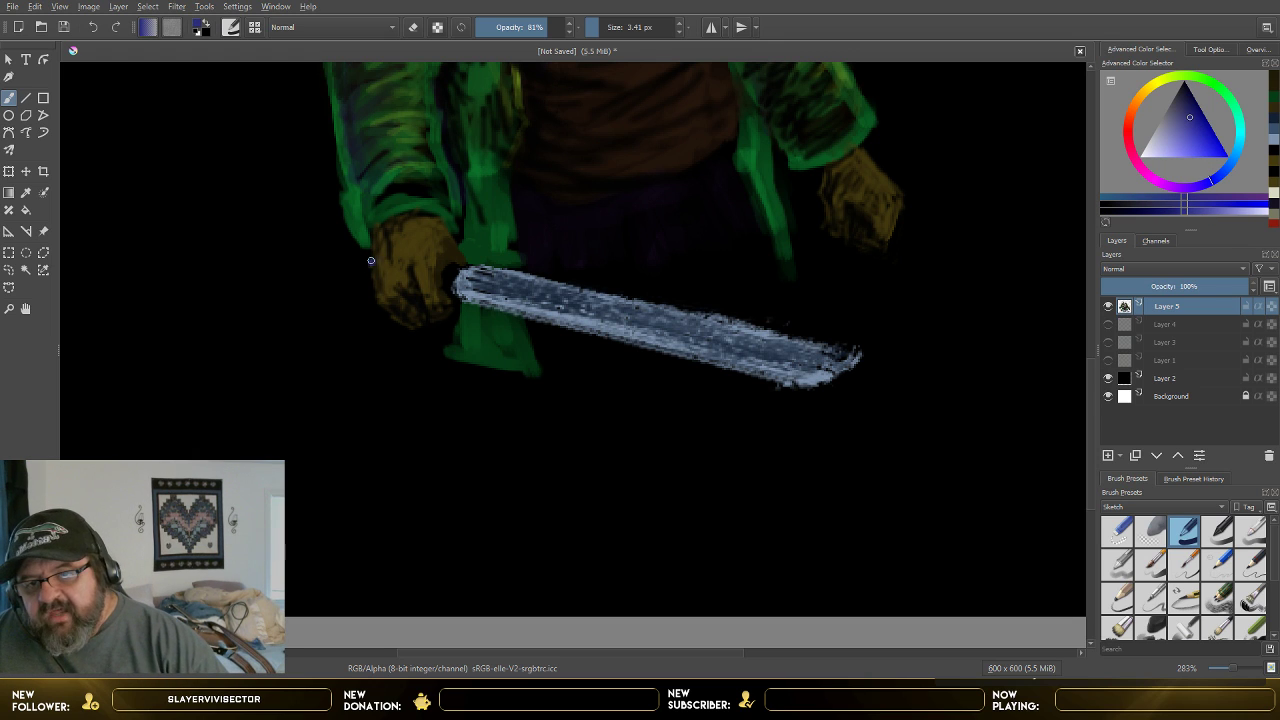
drag(366, 269, 368, 275)
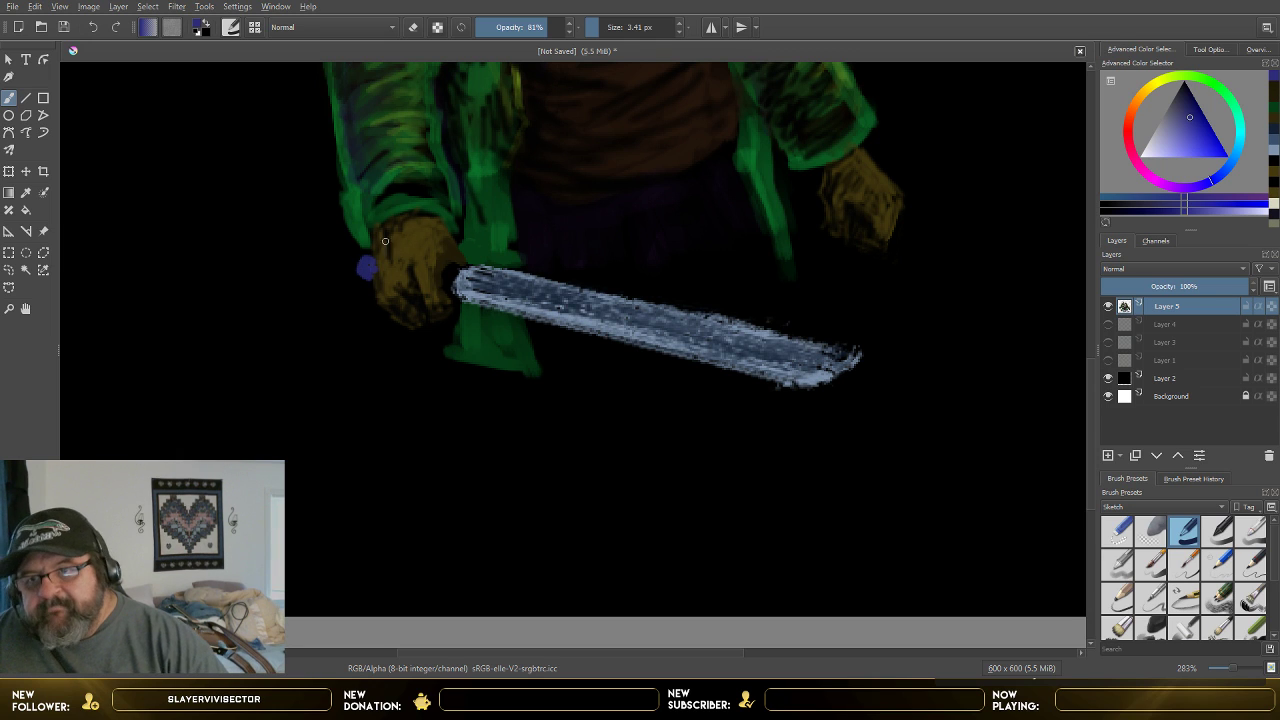
- Sample black and darken the inside of the blue handle end, using 33% and then 49% opacity
click(26, 192)
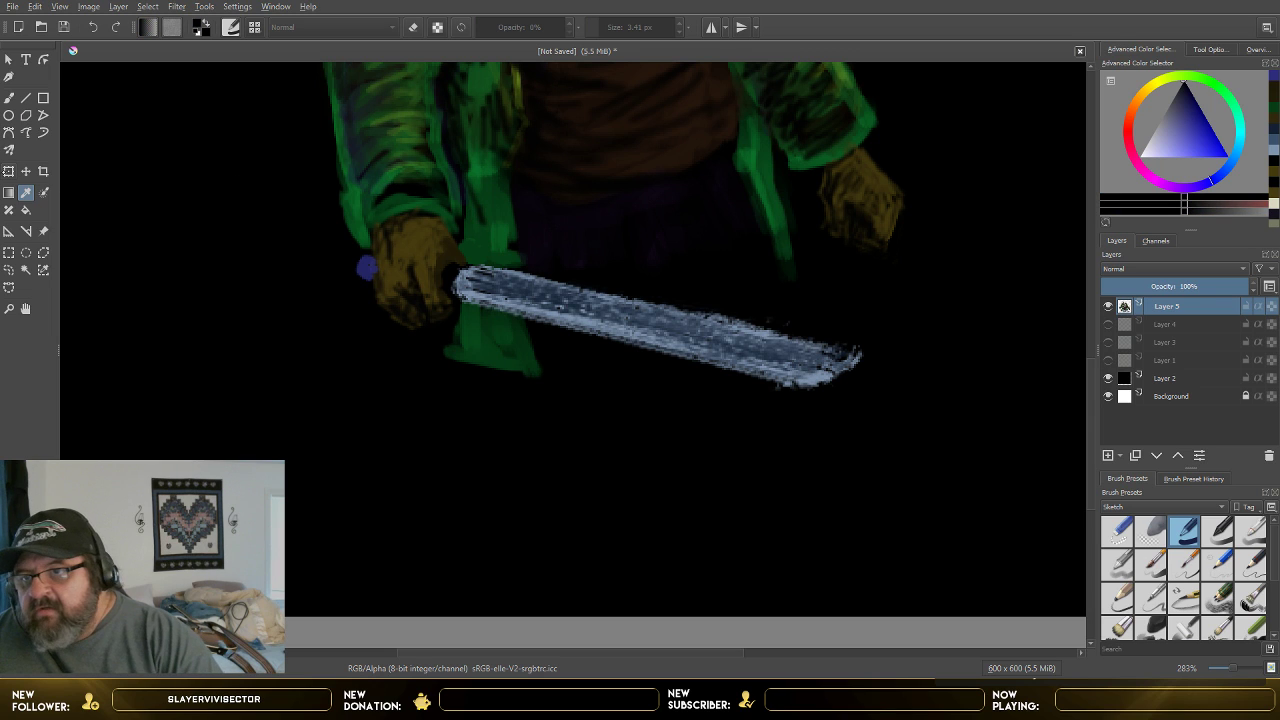
click(9, 97)
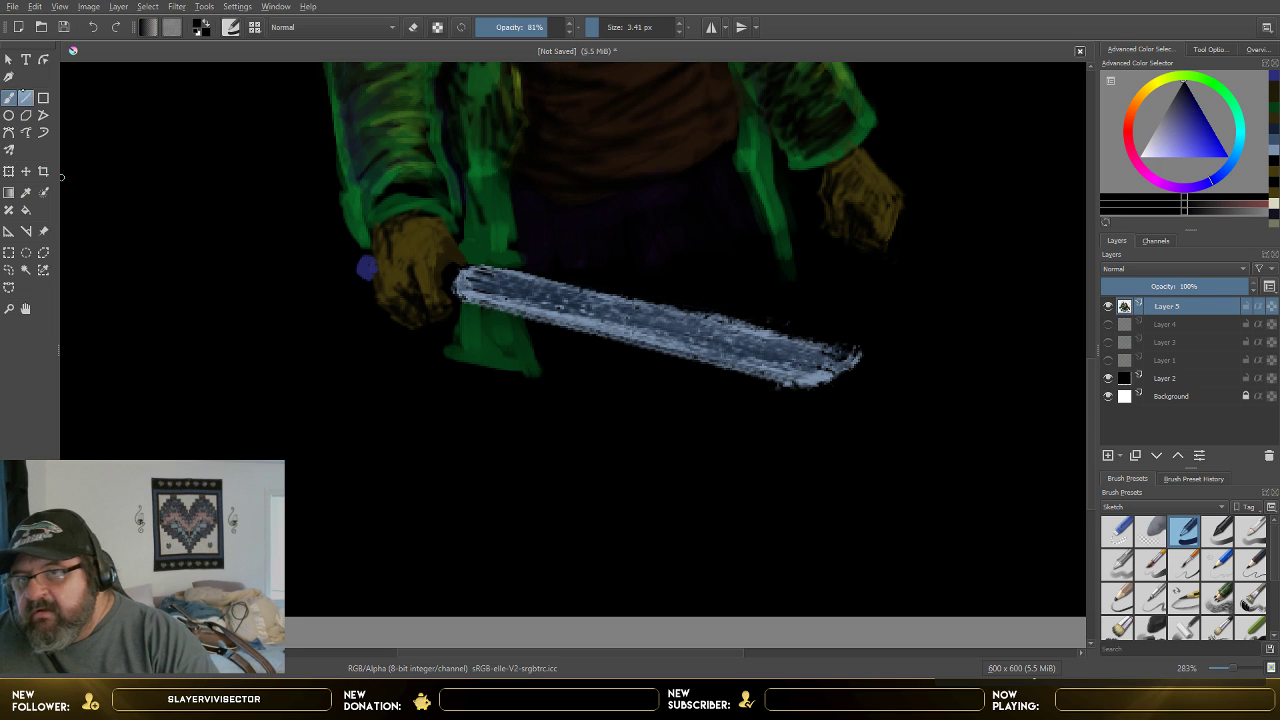
click(503, 30)
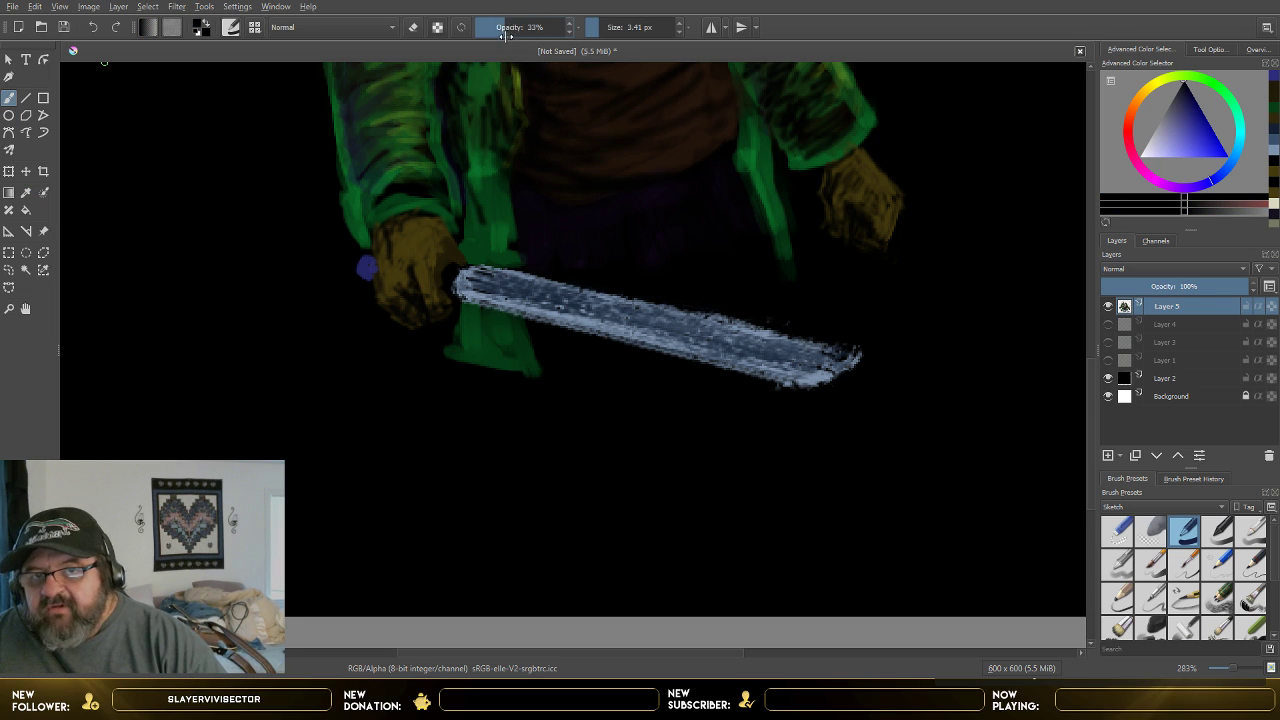
click(369, 267)
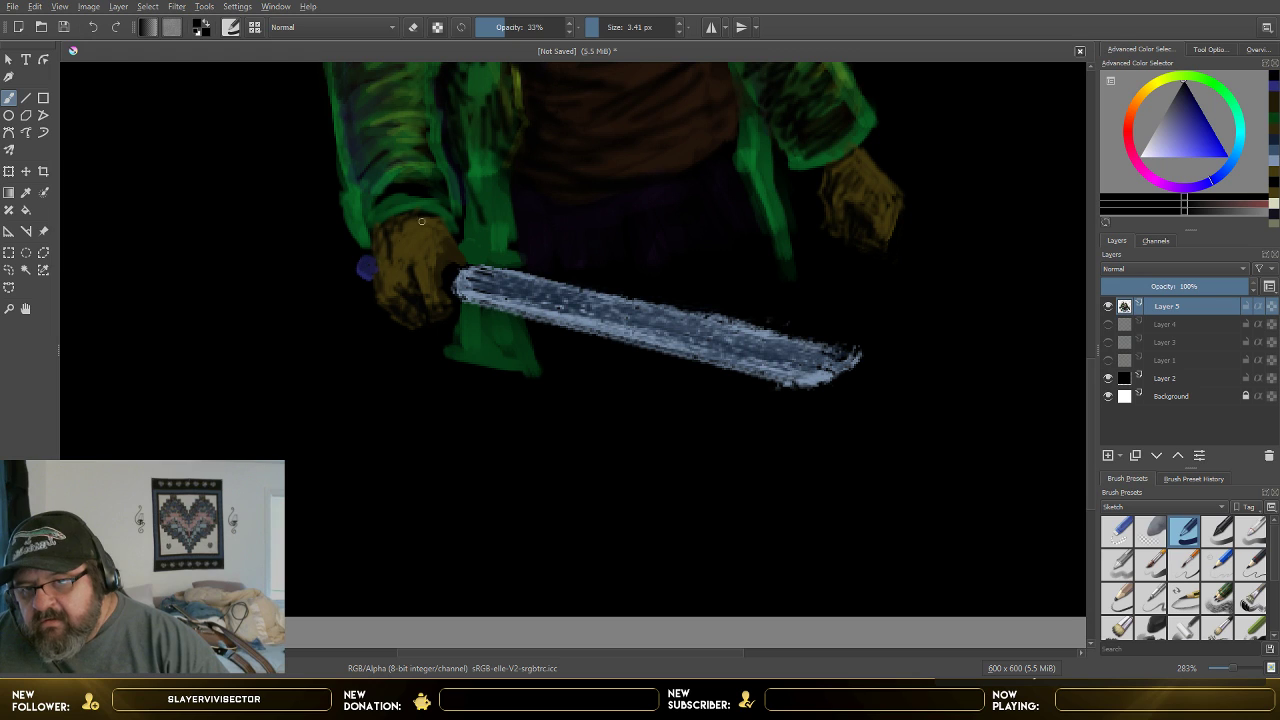
drag(509, 28, 518, 28)
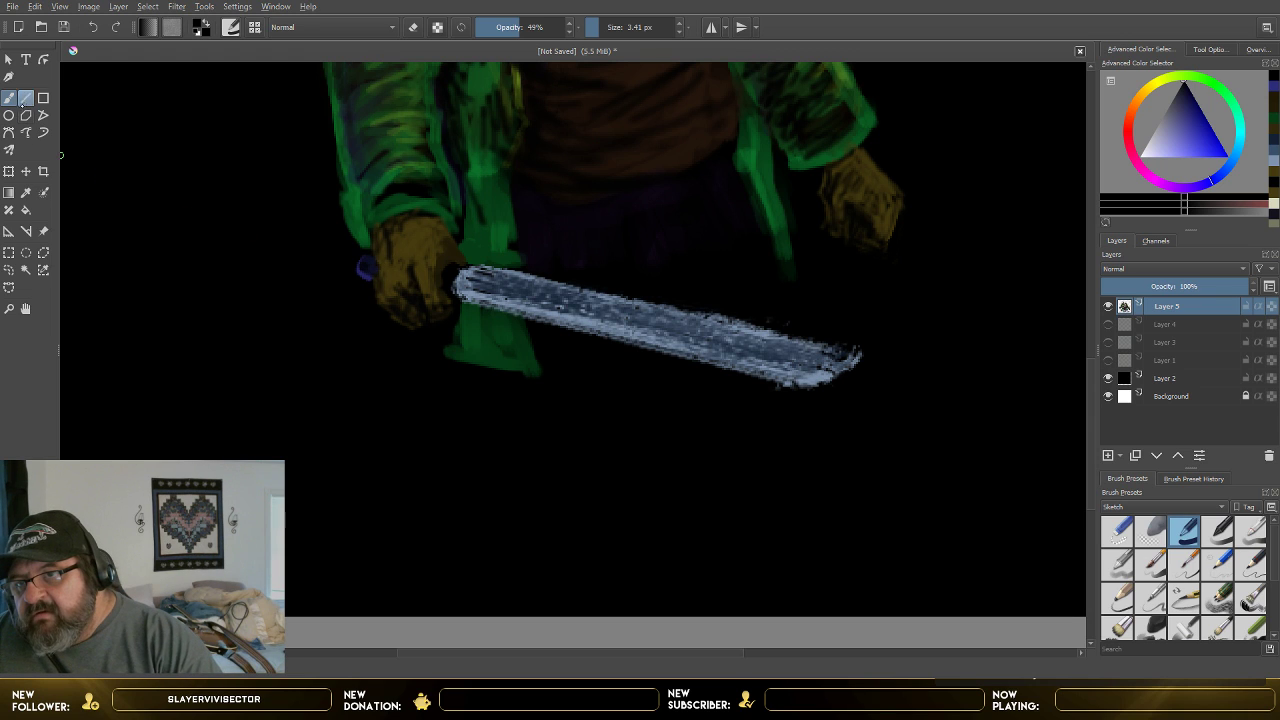
- Sample the dark brown near the wrist and retouch the hand's outer edge beside the blue handle end
click(26, 192)
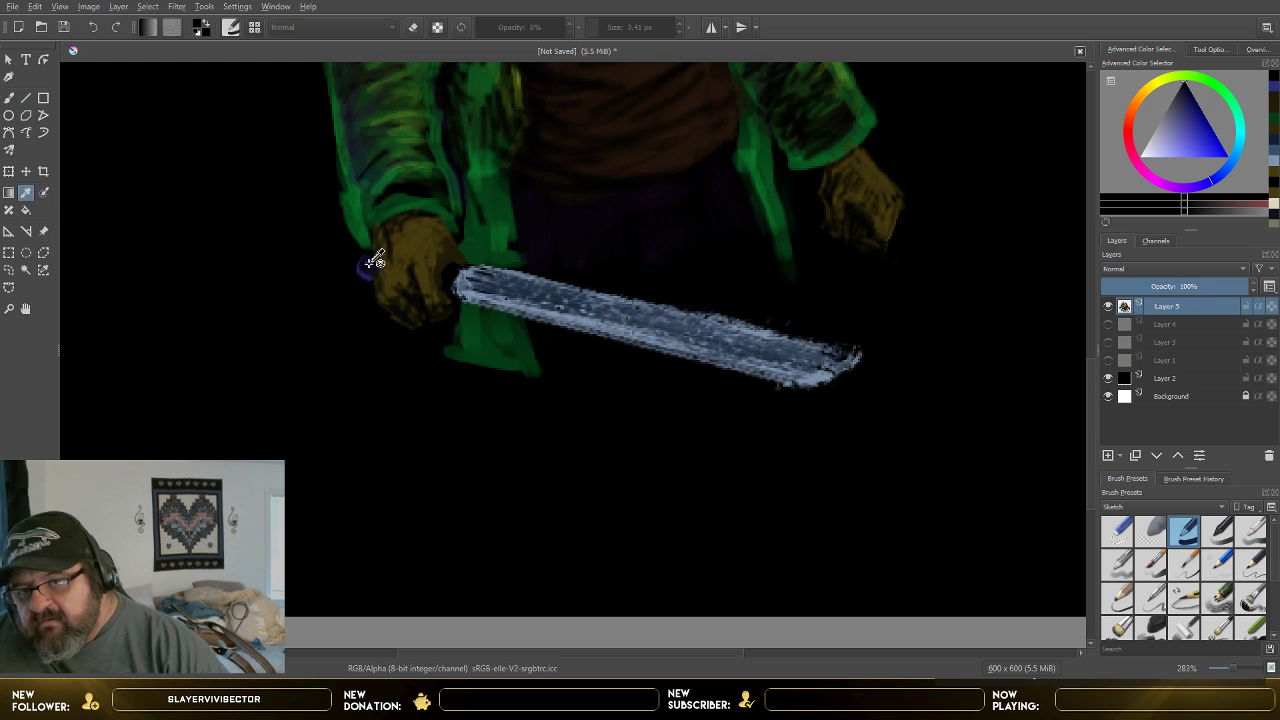
click(380, 239)
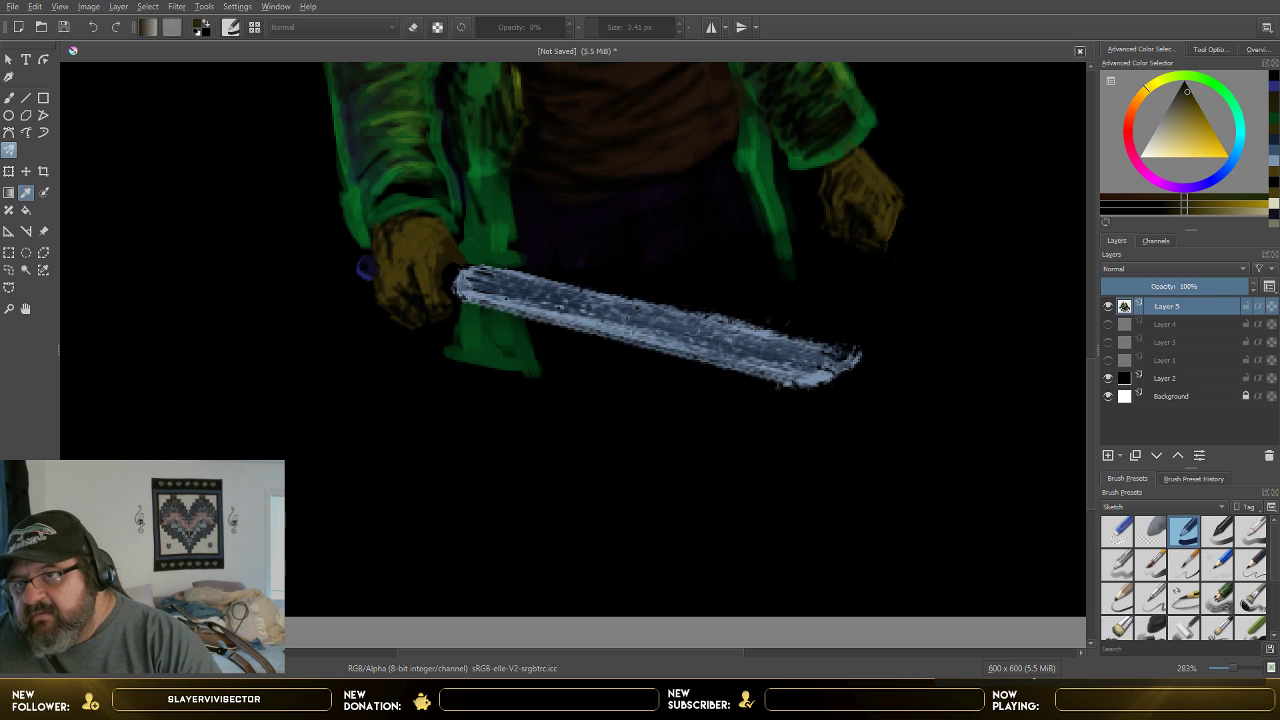
click(9, 97)
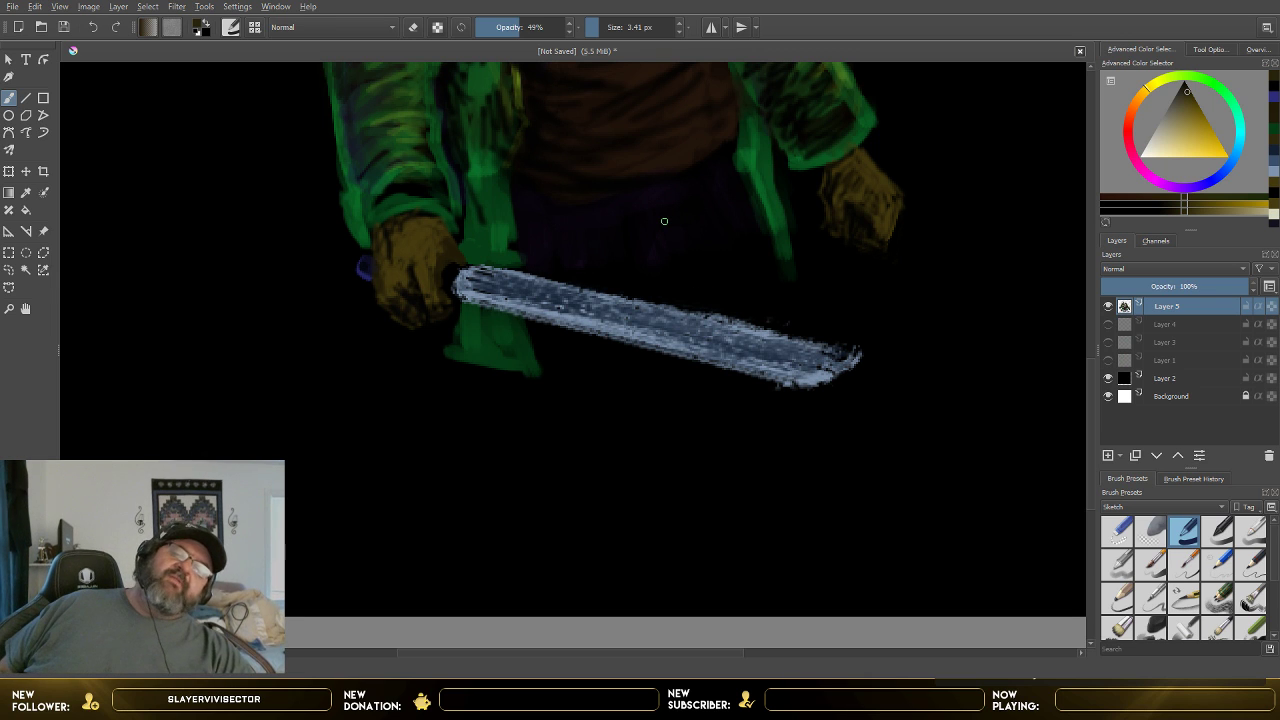
- Set the brush to a pale yellowish grey at 45% opacity and 4.53 px for work around the mask and jacket
scroll(664, 220, down, 3)
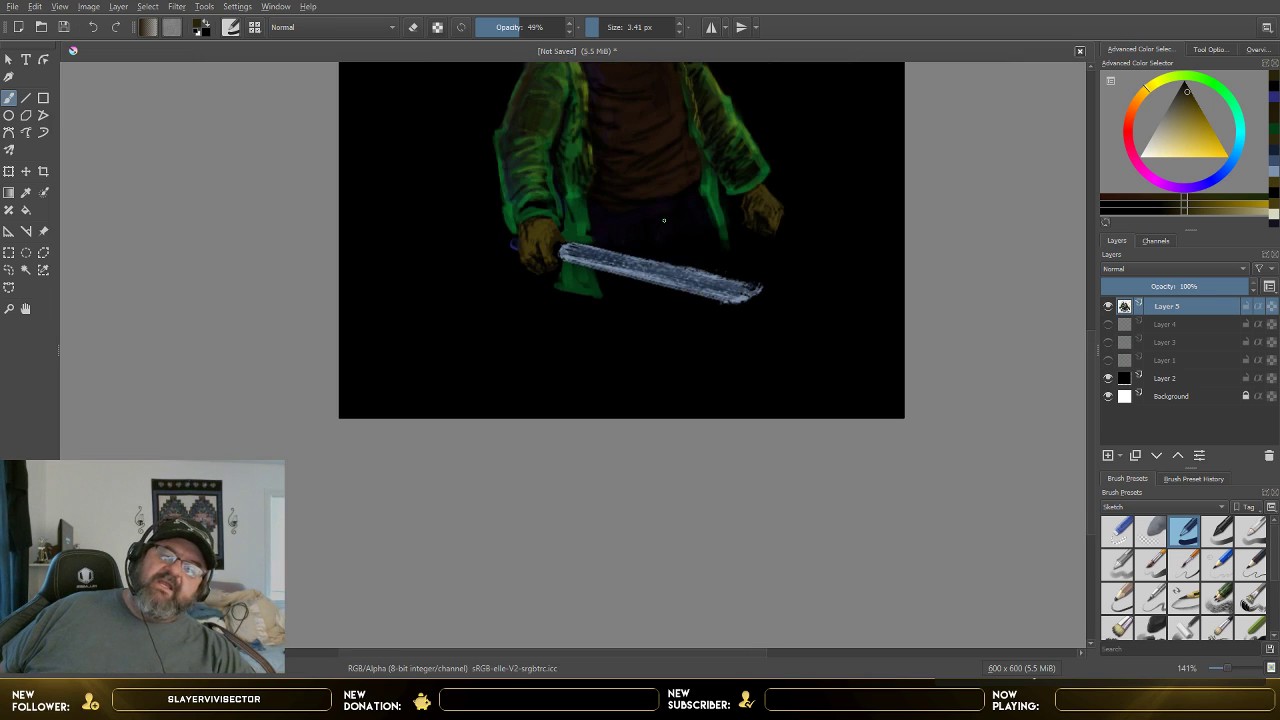
scroll(1086, 462, up, 4)
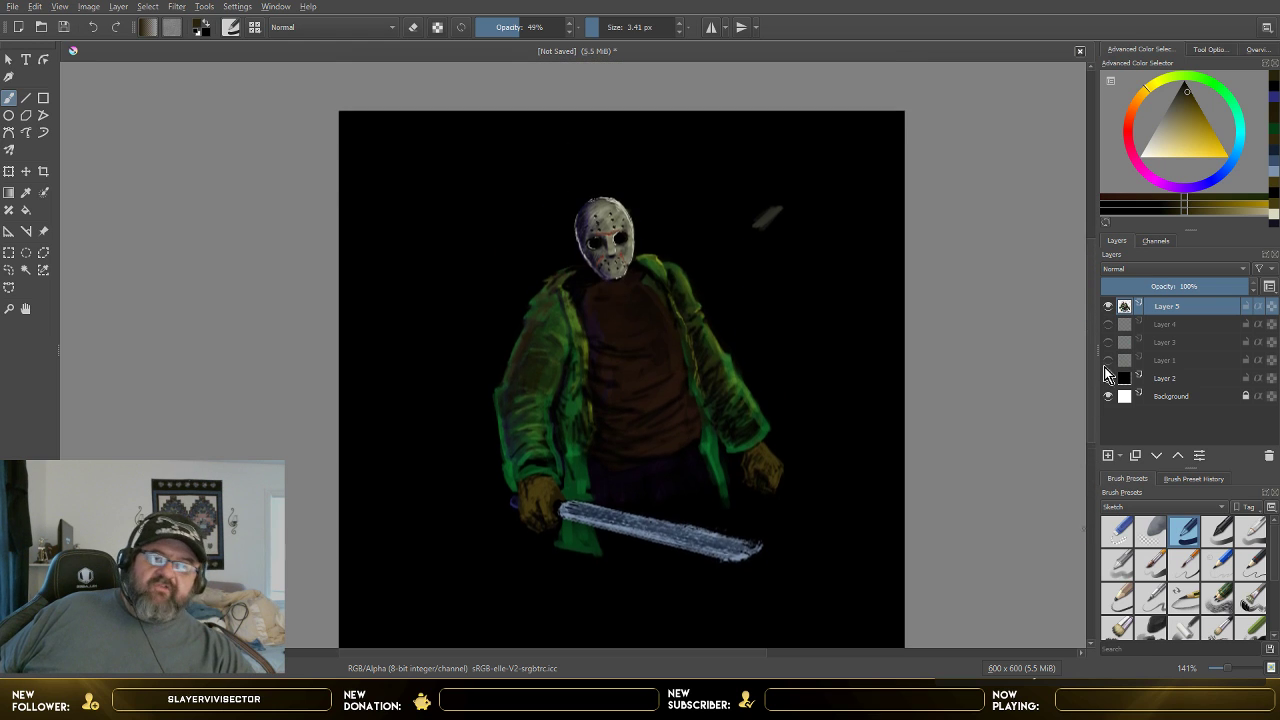
scroll(673, 386, up, 1)
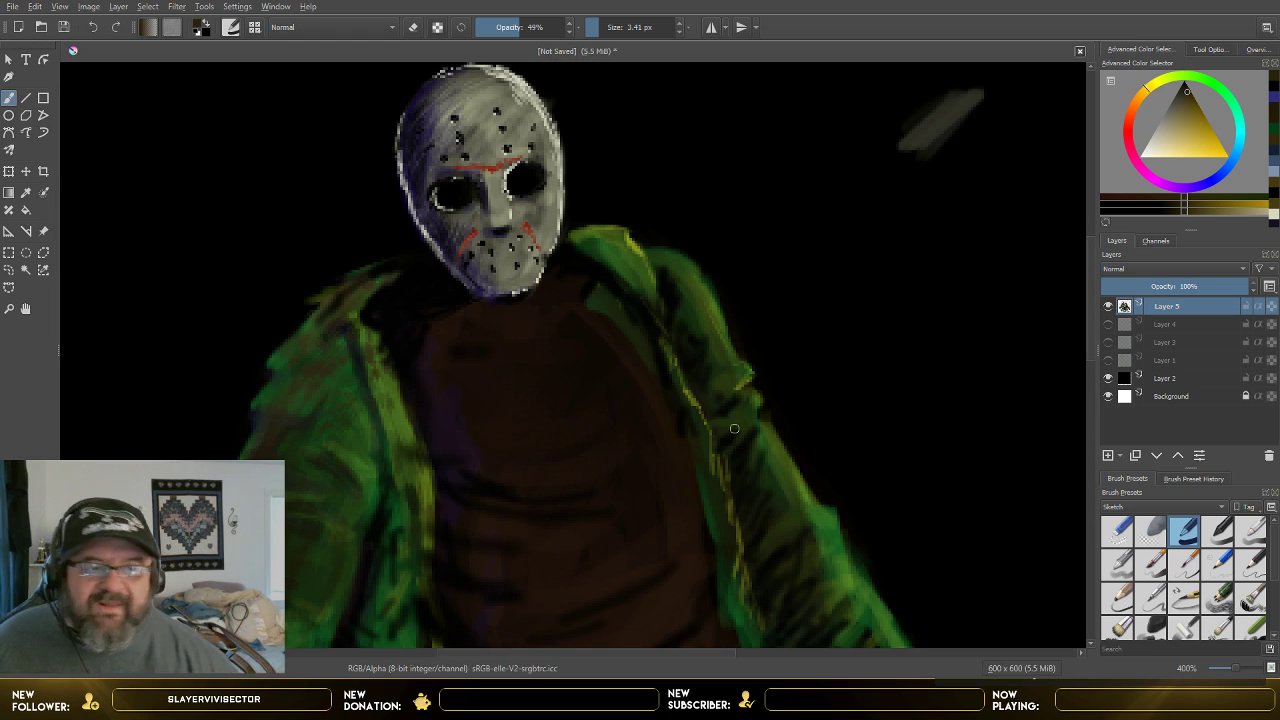
mouse_move(1157, 141)
mouse_down()
mouse_move(1172, 118)
mouse_move(1173, 132)
mouse_up()
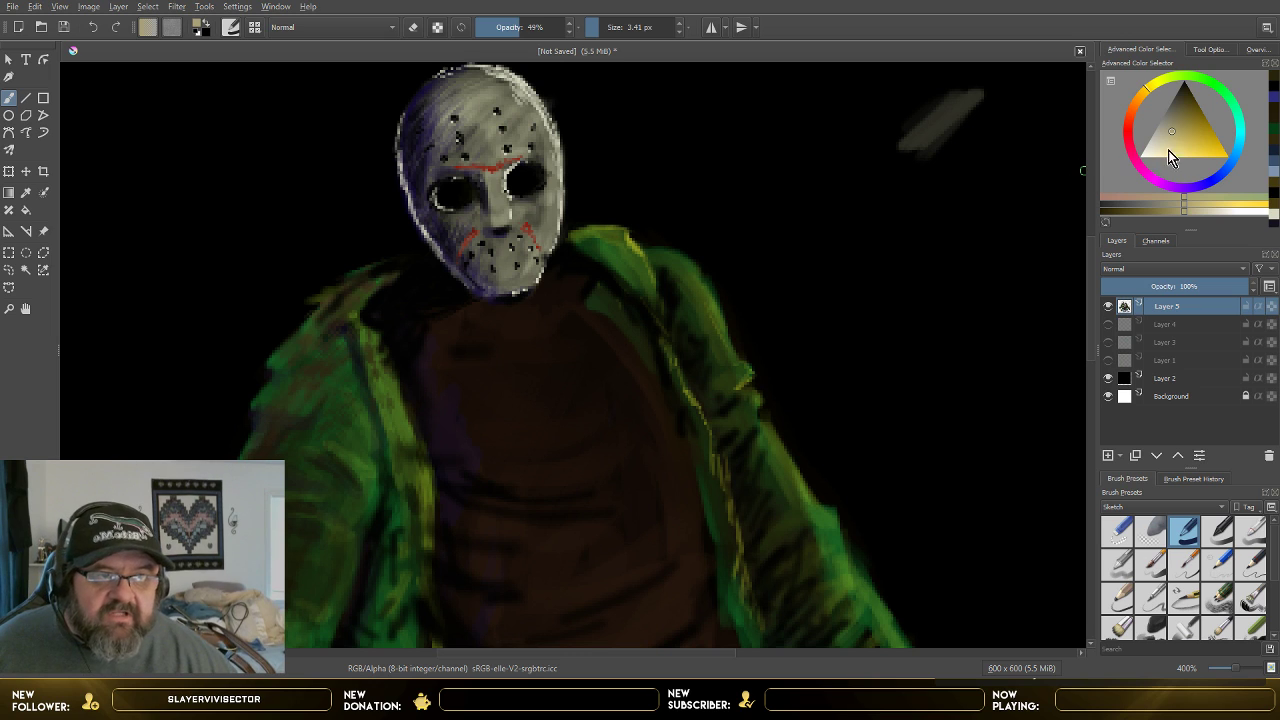
click(1178, 140)
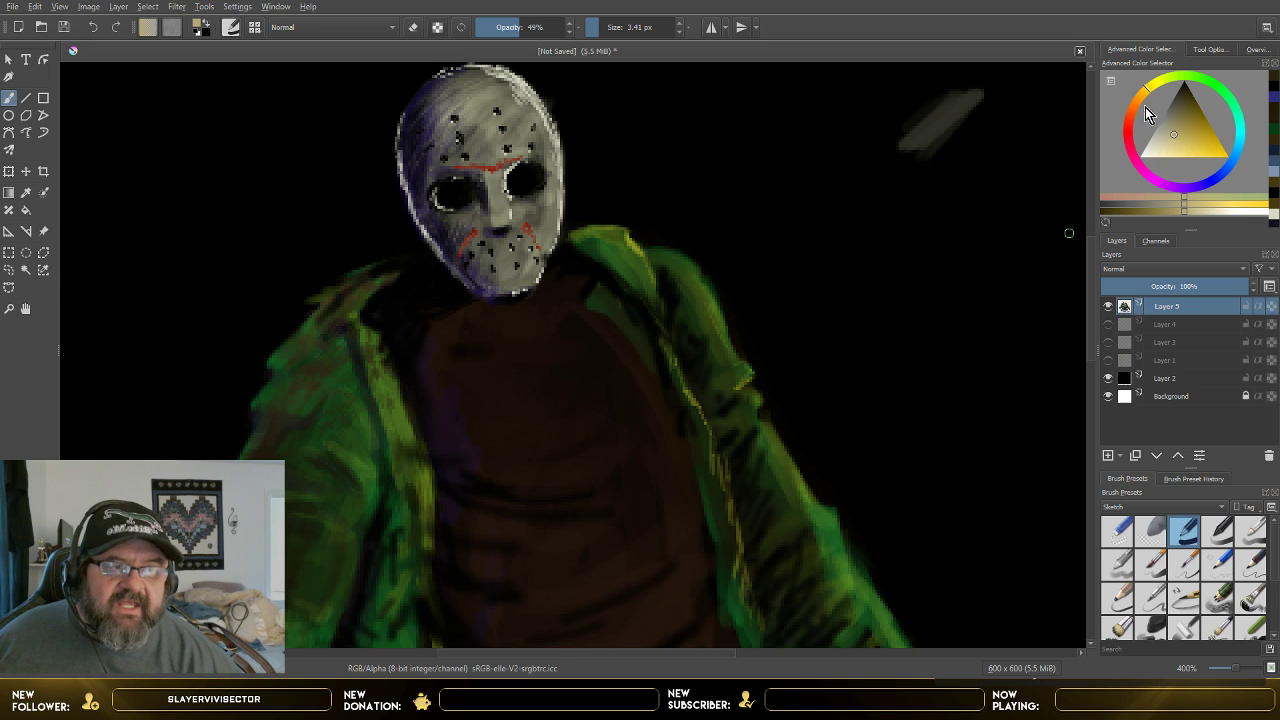
drag(1170, 132, 1164, 134)
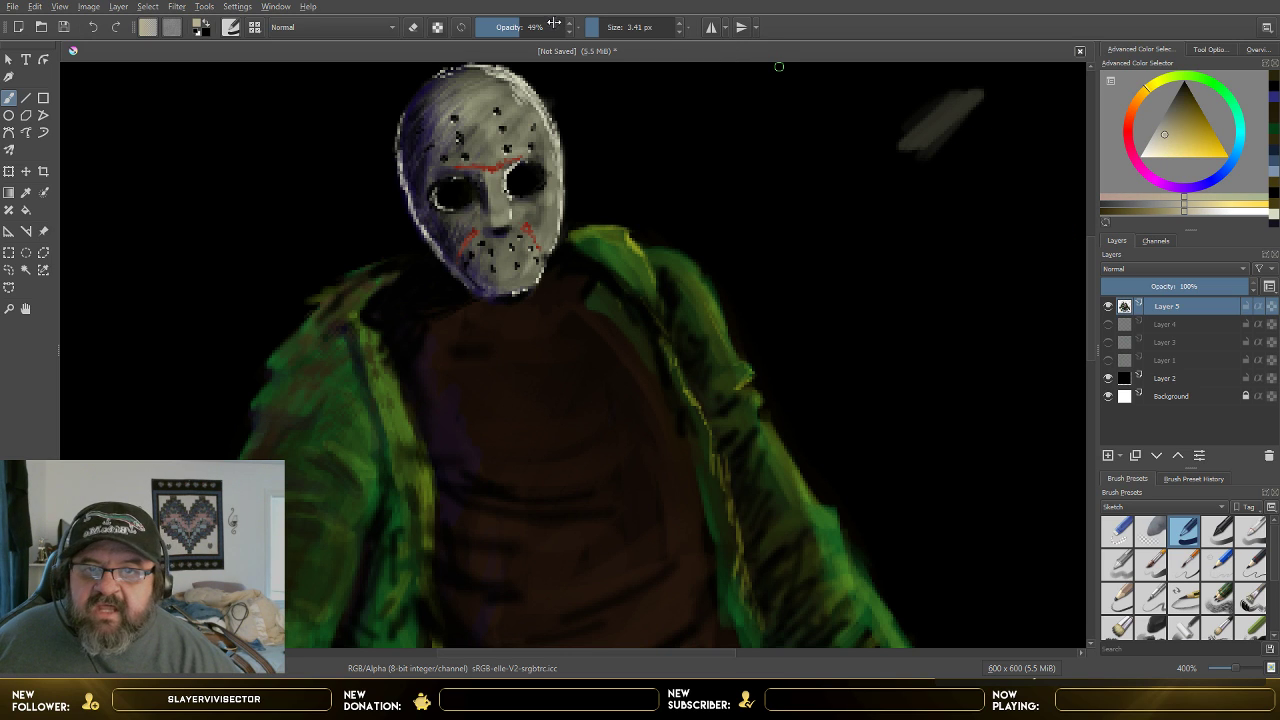
click(517, 28)
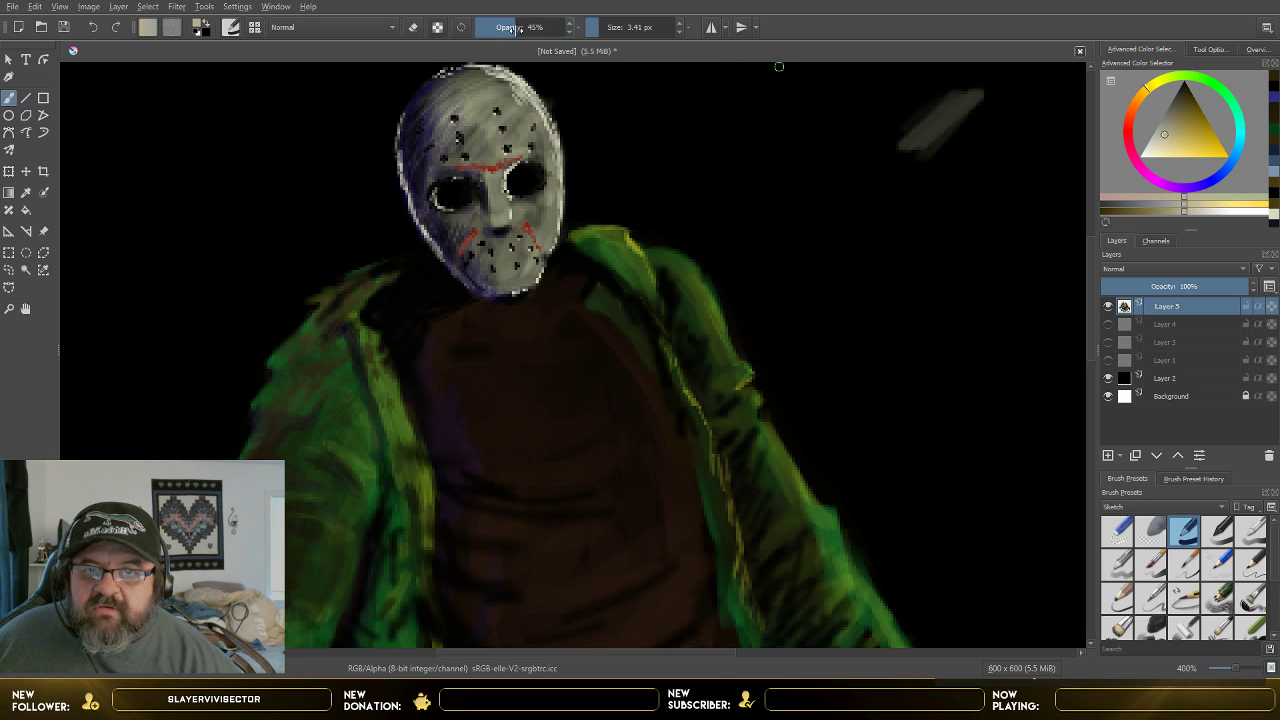
click(600, 27)
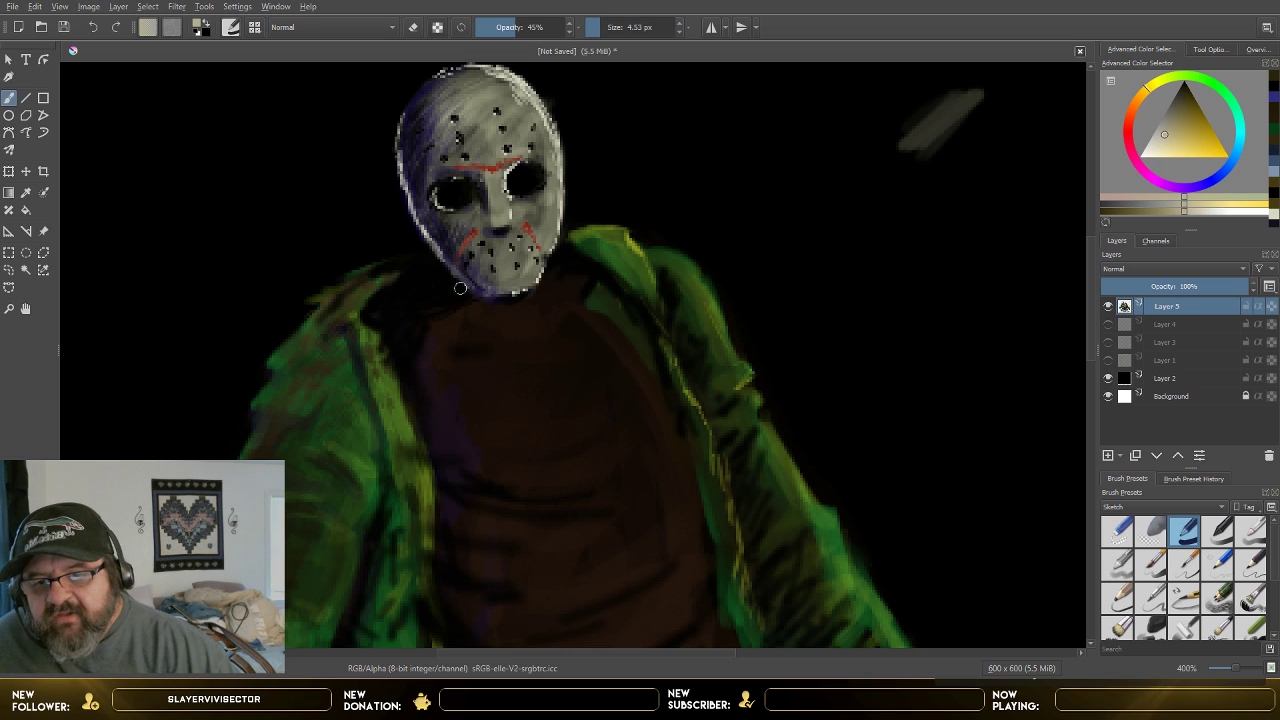
- Try a pale dab on the jacket's lapel below the mask and undo it
drag(383, 357, 383, 338)
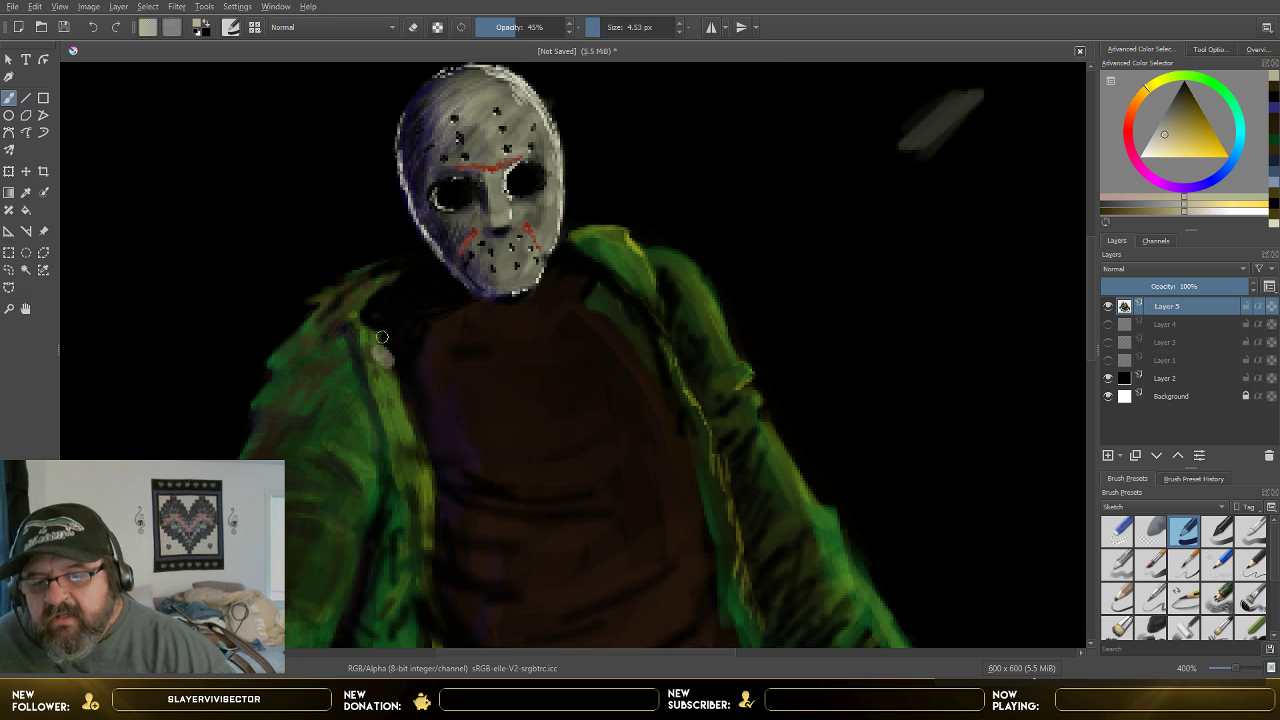
click(94, 30)
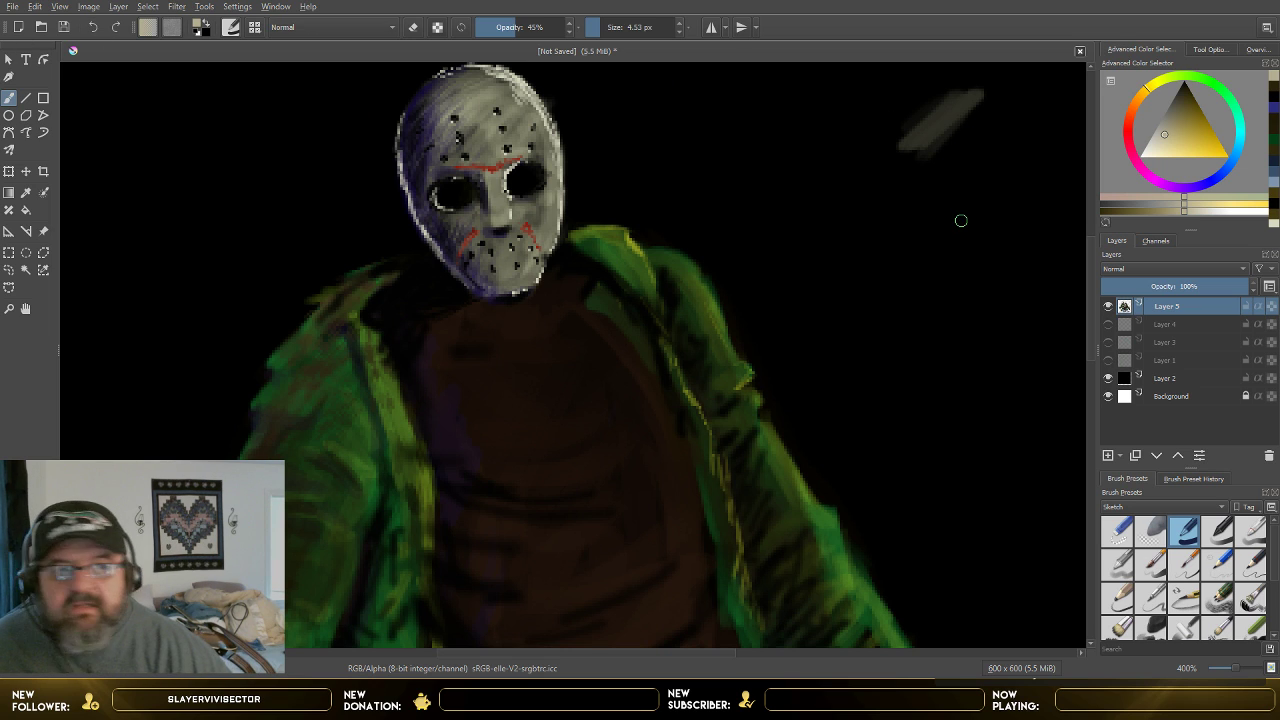
- Paint soft highlights on the jacket's lapel and upper sleeve with a slightly lighter pale yellowish grey at 30% opacity and 2.48 px
click(1162, 147)
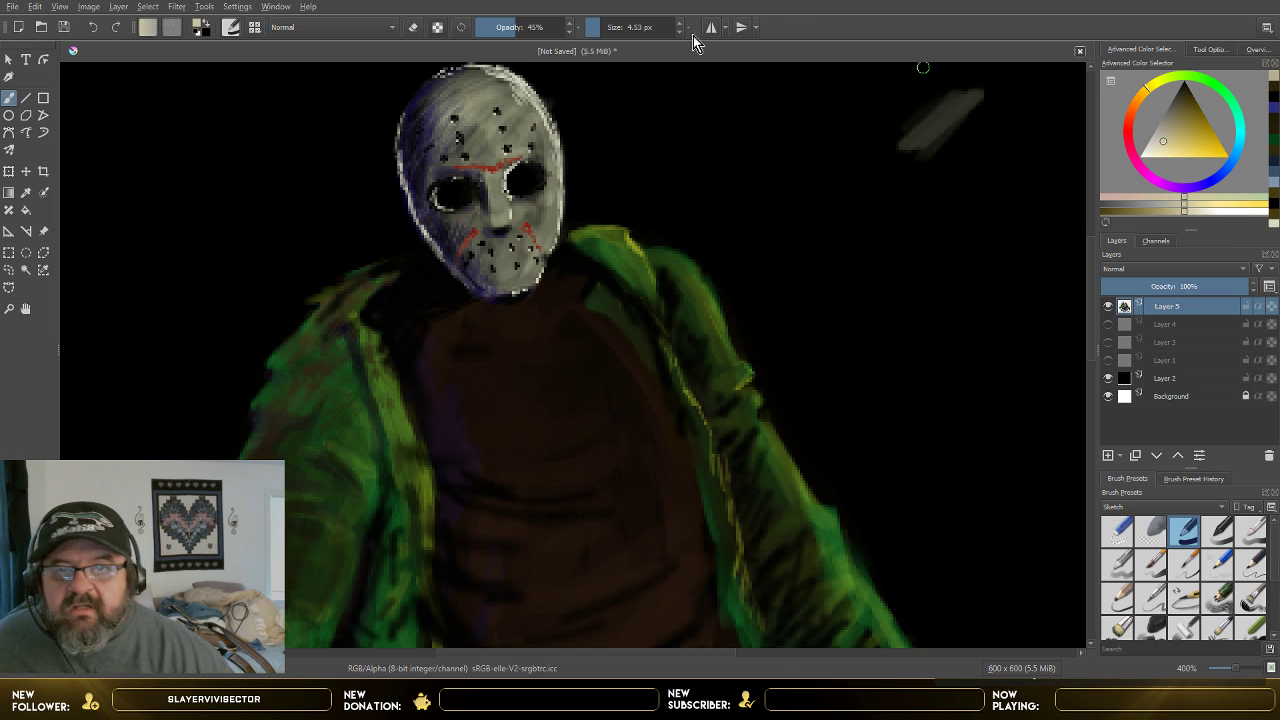
click(504, 30)
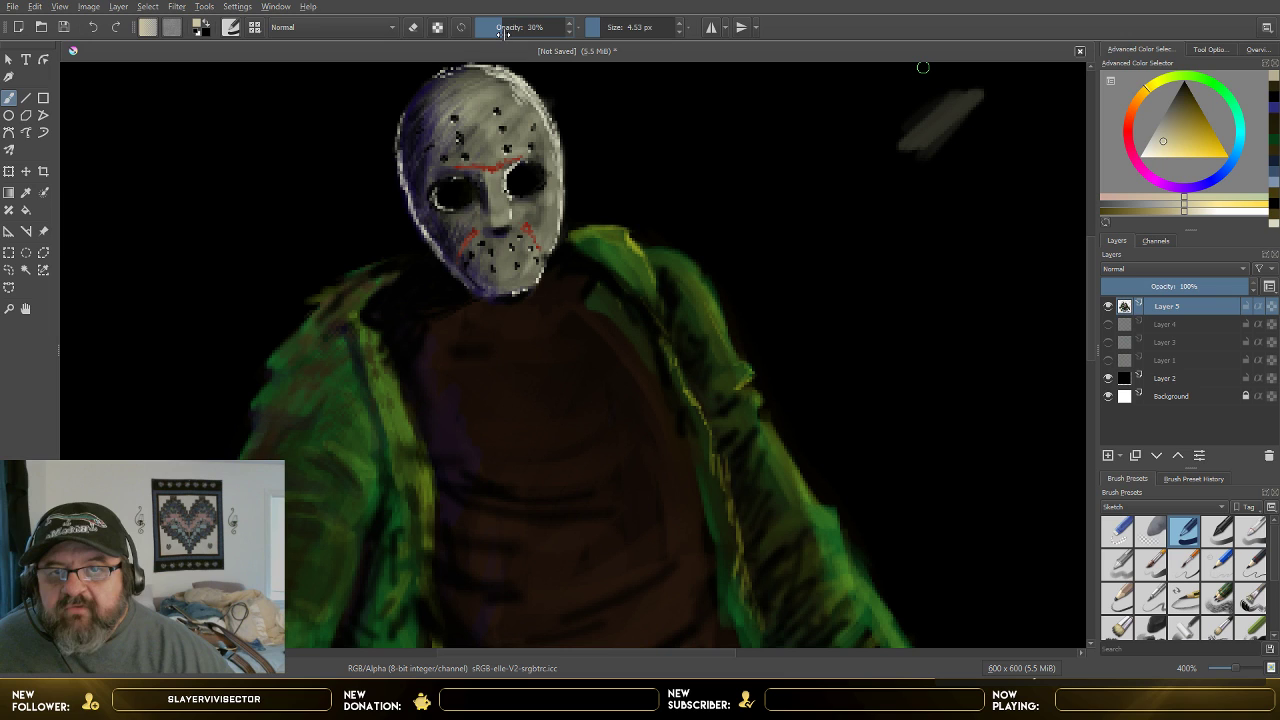
click(597, 27)
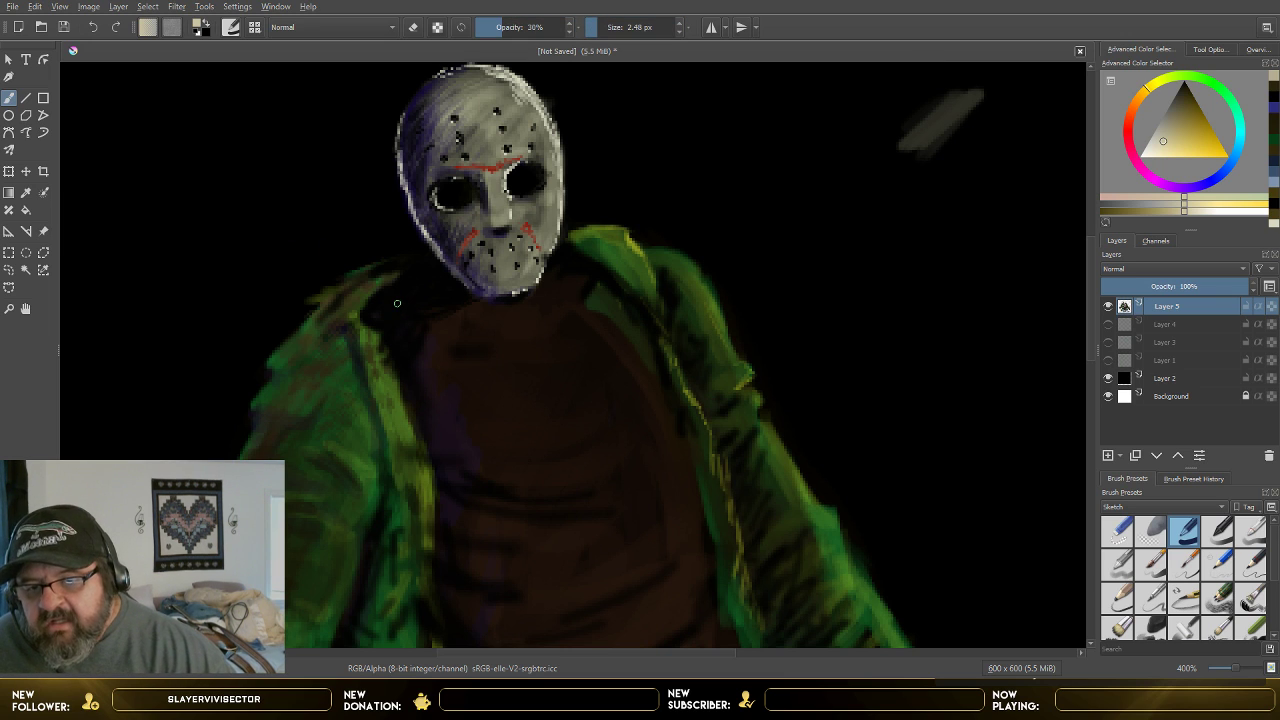
mouse_move(375, 358)
mouse_down()
mouse_move(410, 421)
mouse_move(388, 380)
mouse_move(398, 418)
mouse_up()
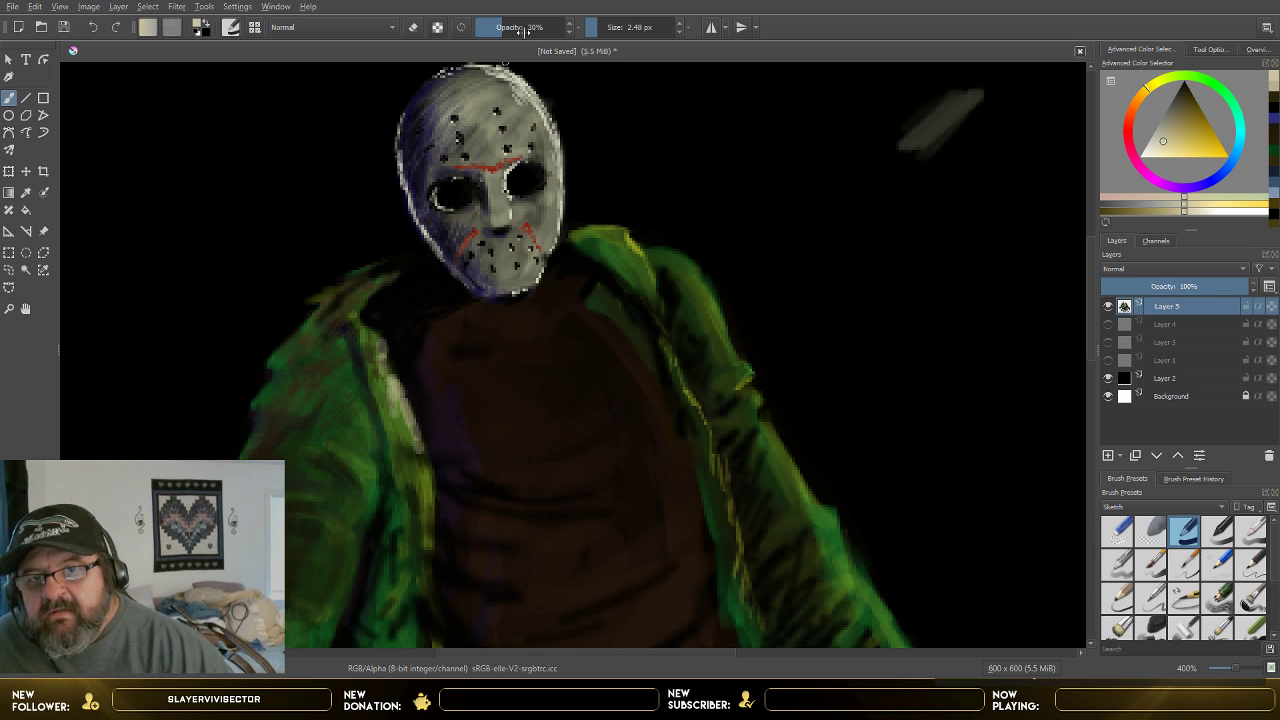
double_click(593, 29)
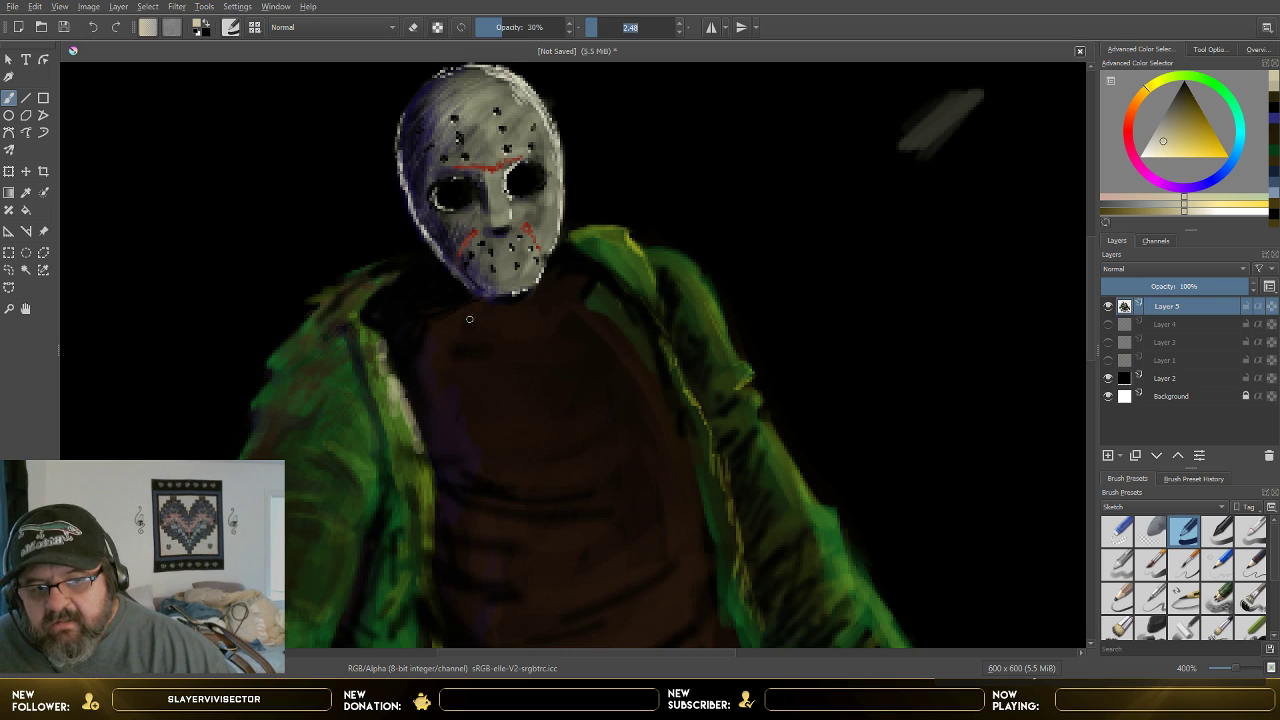
key(Return)
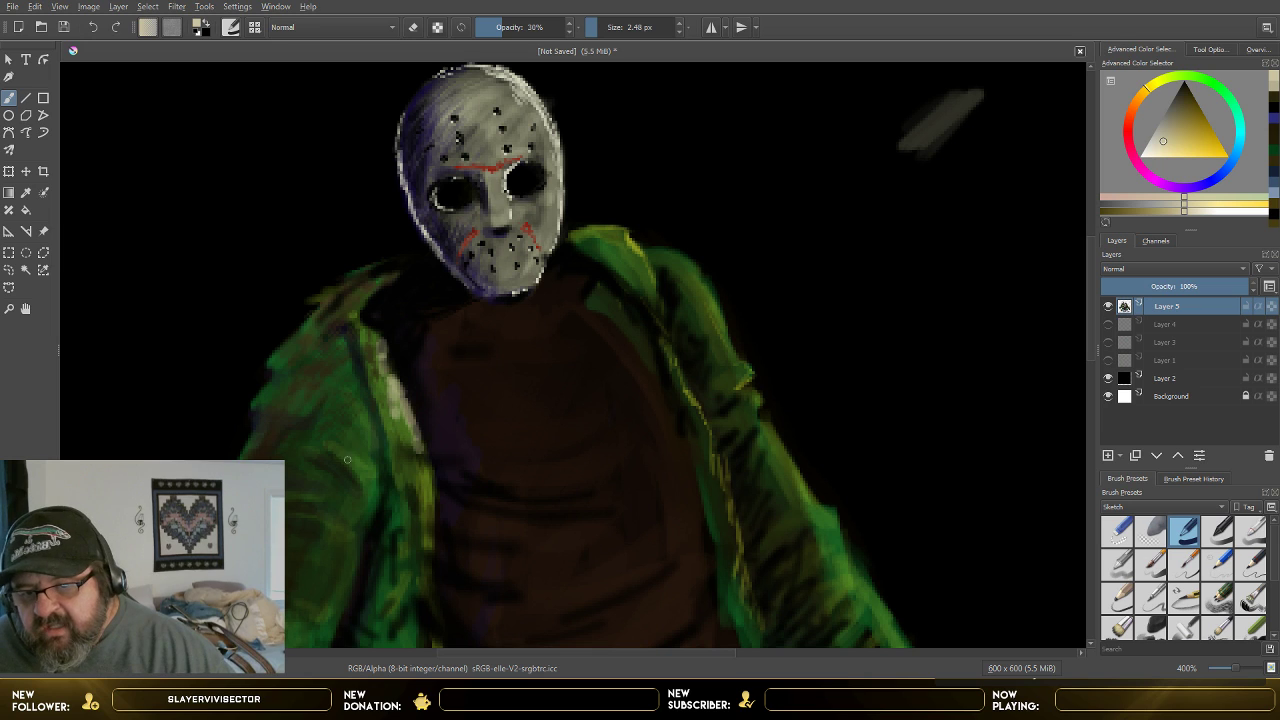
mouse_move(369, 488)
mouse_down()
mouse_move(352, 462)
mouse_move(360, 440)
mouse_up()
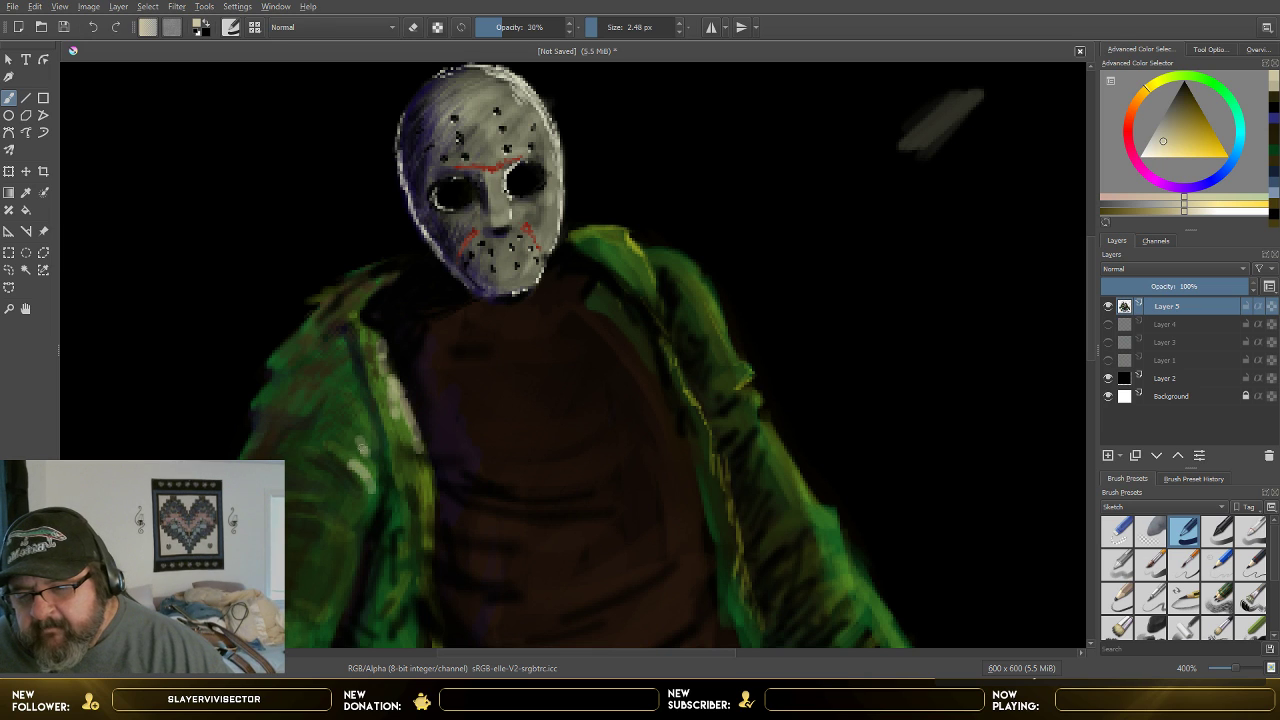
- Switch to the Sketch brush preset beside the blue pencil, keeping 100% opacity and setting the size to 3.44 px
click(591, 29)
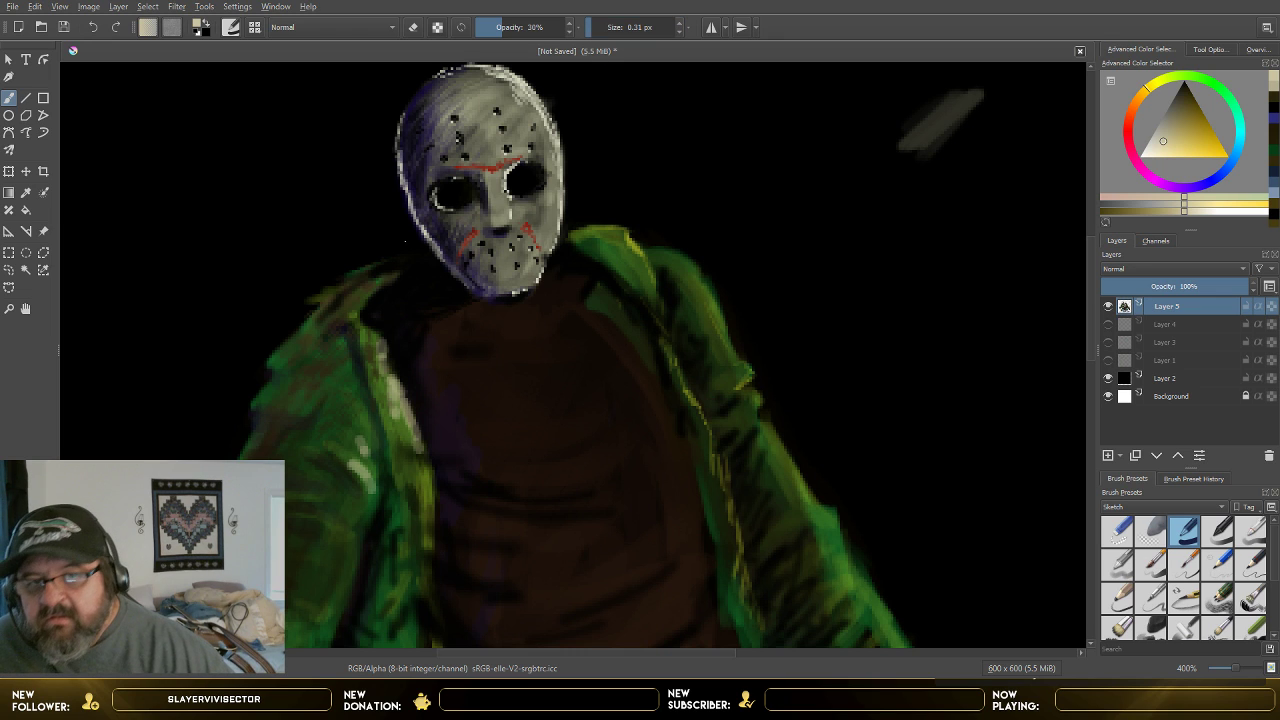
right_click(596, 27)
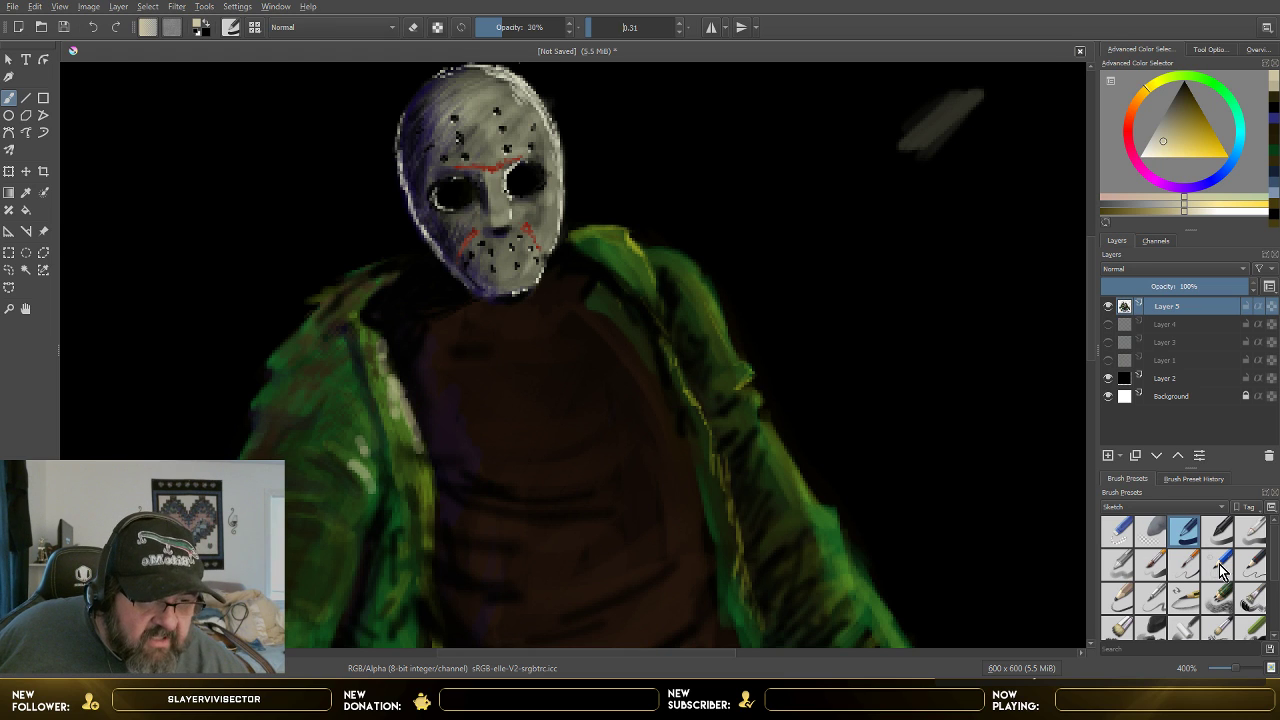
scroll(1222, 568, down, 3)
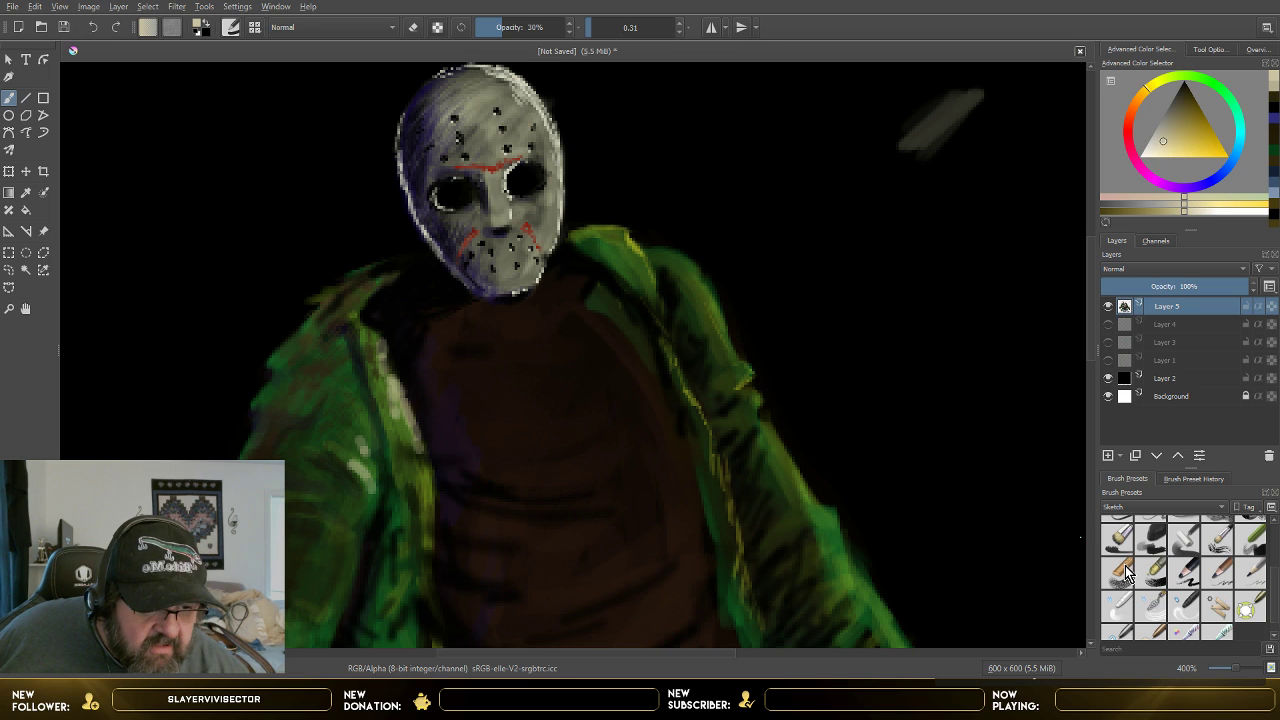
scroll(1160, 594, up, 1)
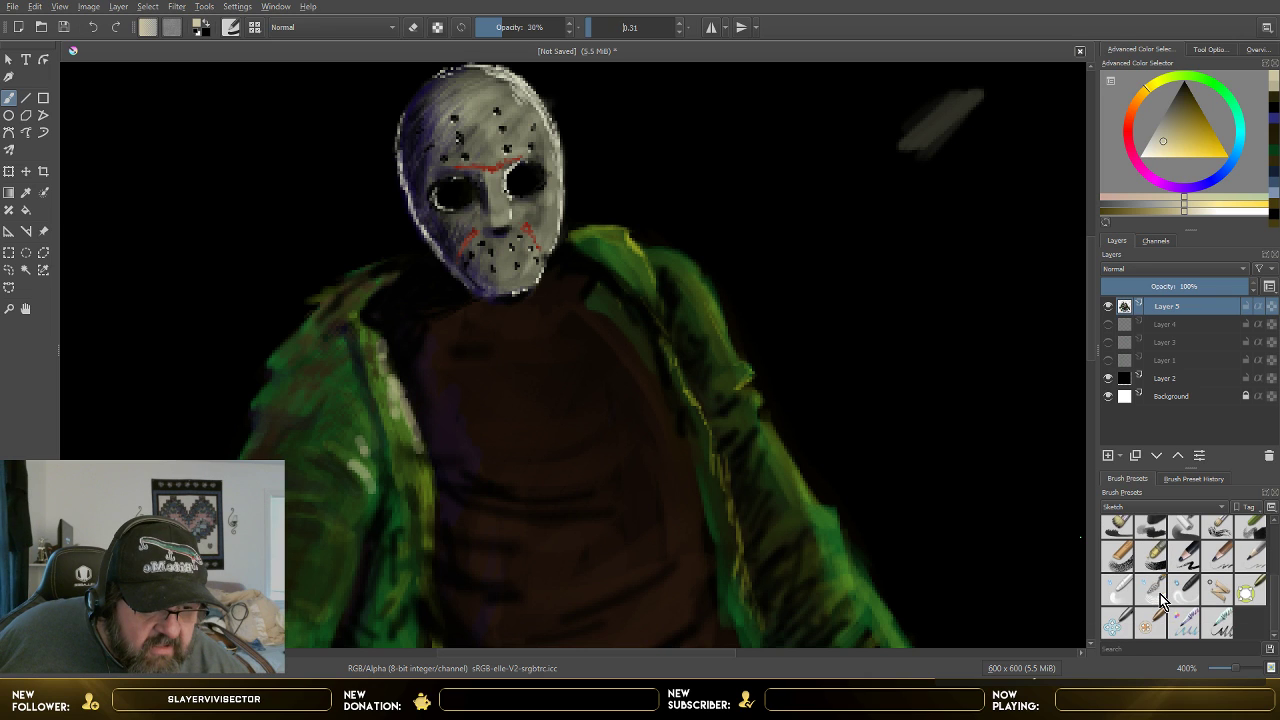
scroll(1148, 578, up, 1)
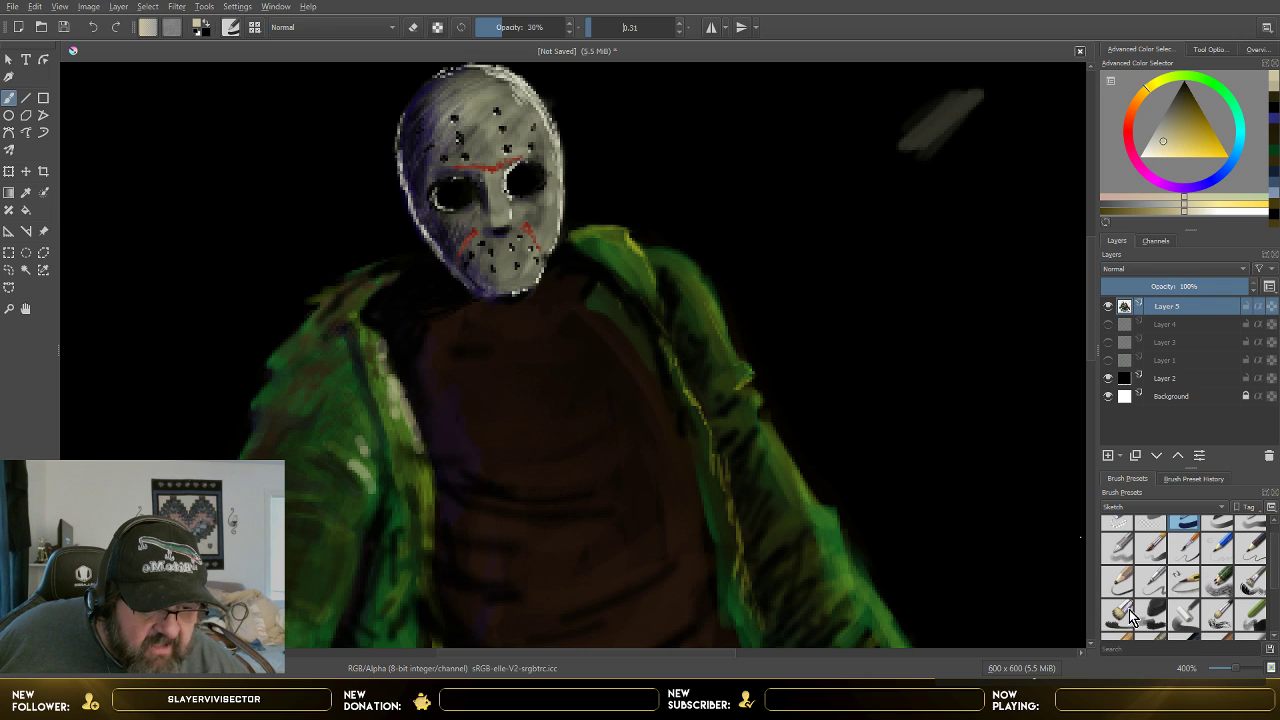
click(1128, 614)
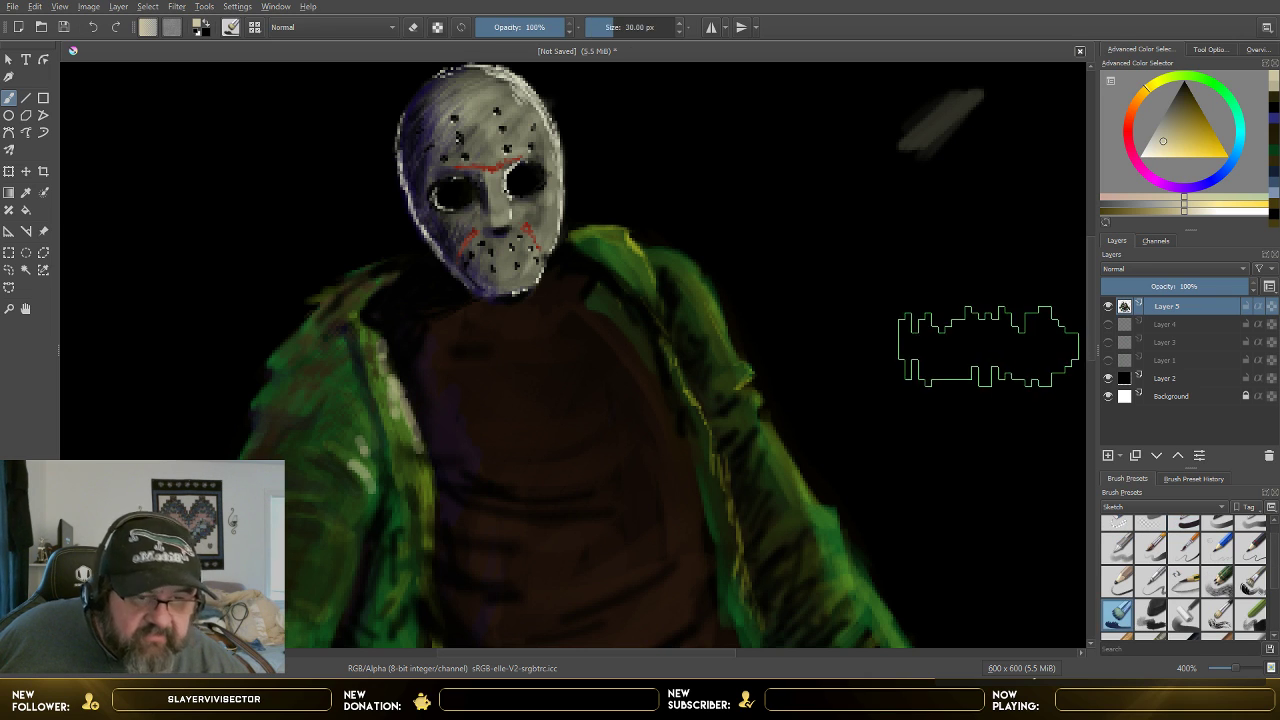
click(1246, 582)
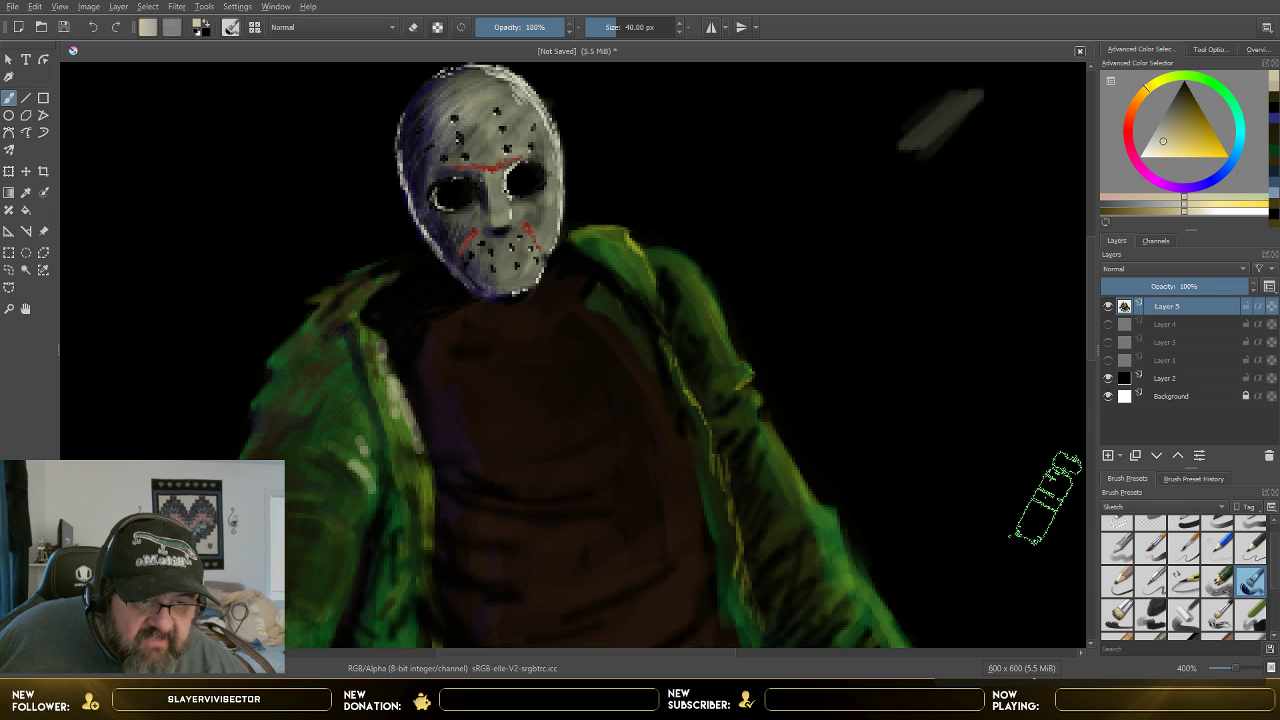
click(1250, 548)
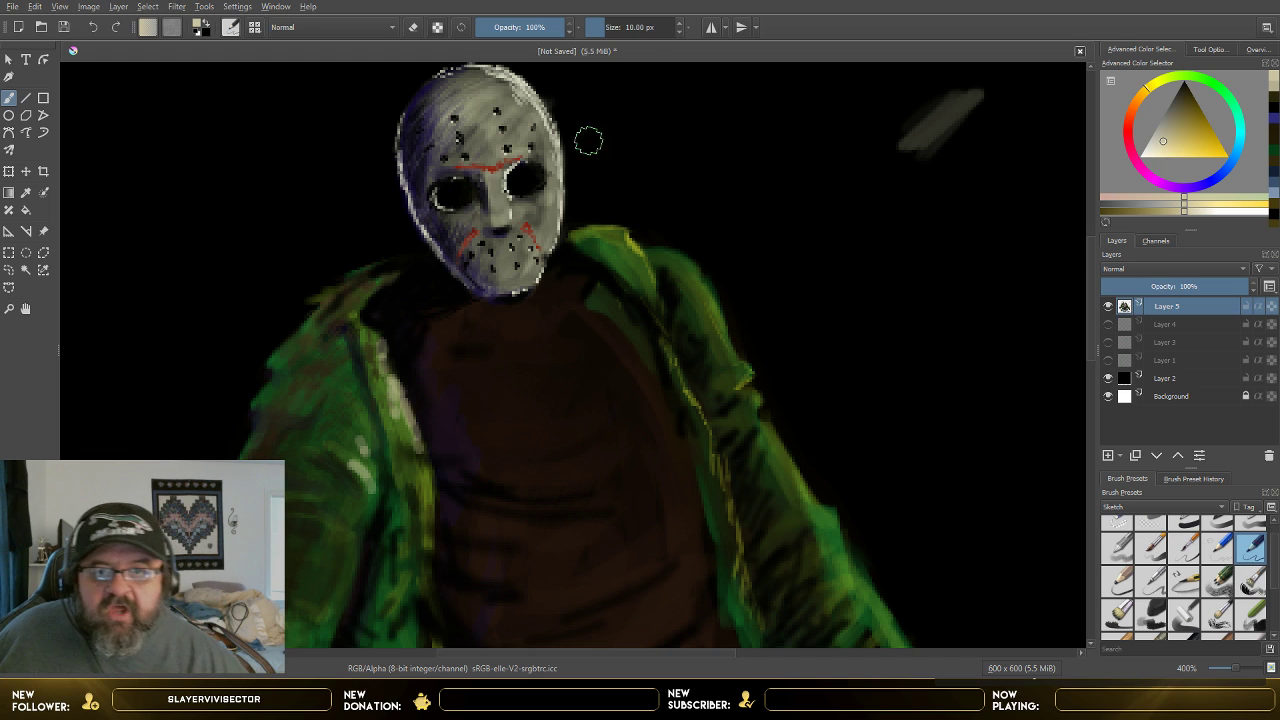
drag(598, 30, 600, 36)
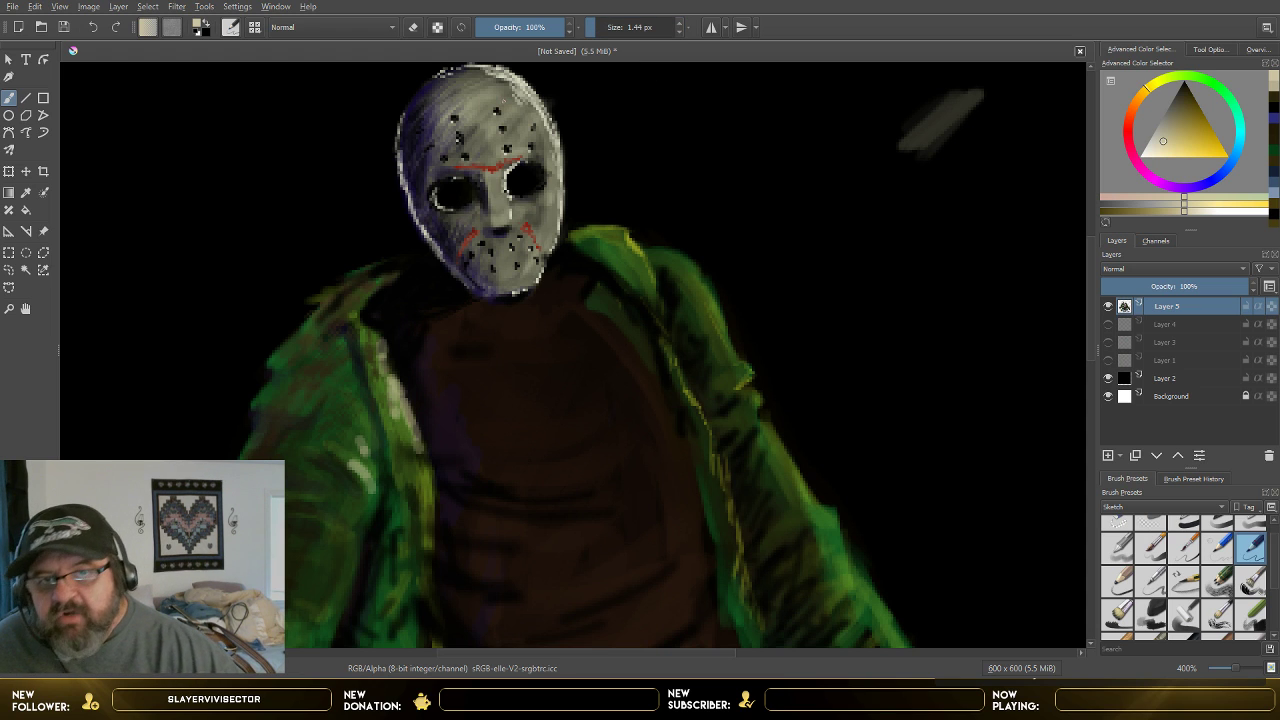
scroll(680, 27, up, 2)
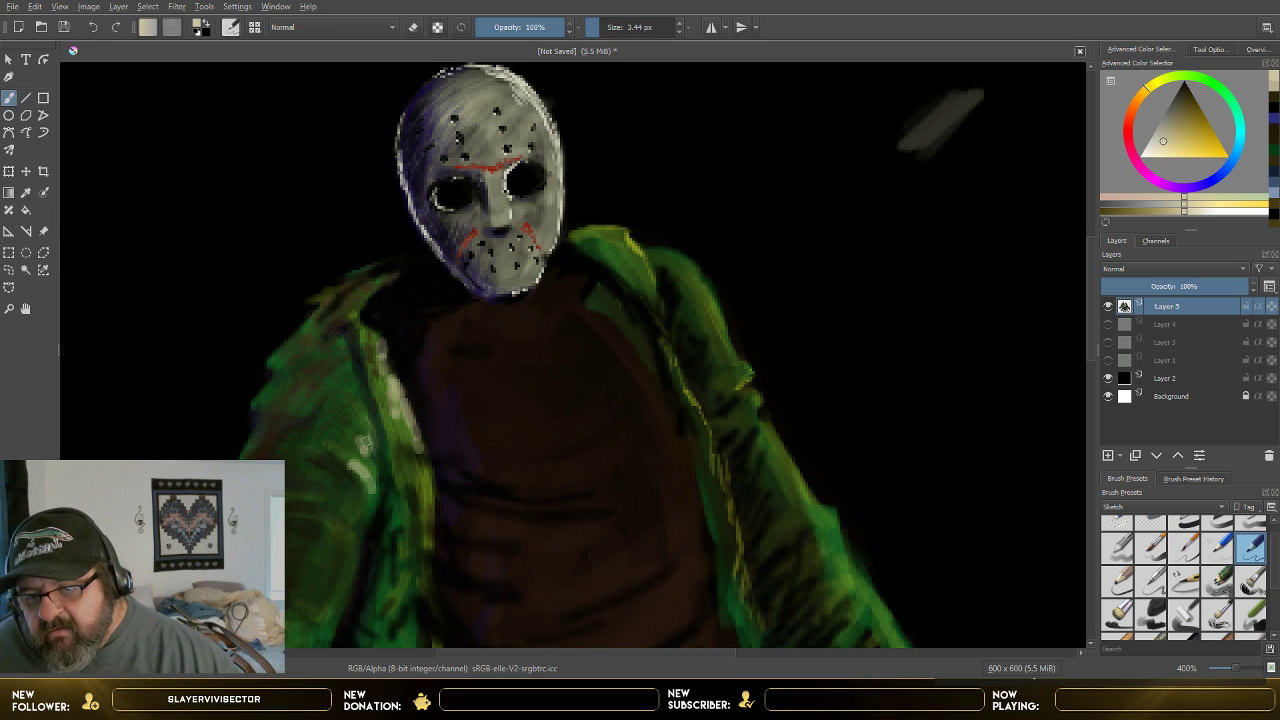
- Paint curved pale fold highlights over the dabs on the upper sleeve beside the lapel
mouse_move(372, 458)
mouse_down()
mouse_move(334, 419)
mouse_move(352, 426)
mouse_up()
drag(364, 476, 318, 448)
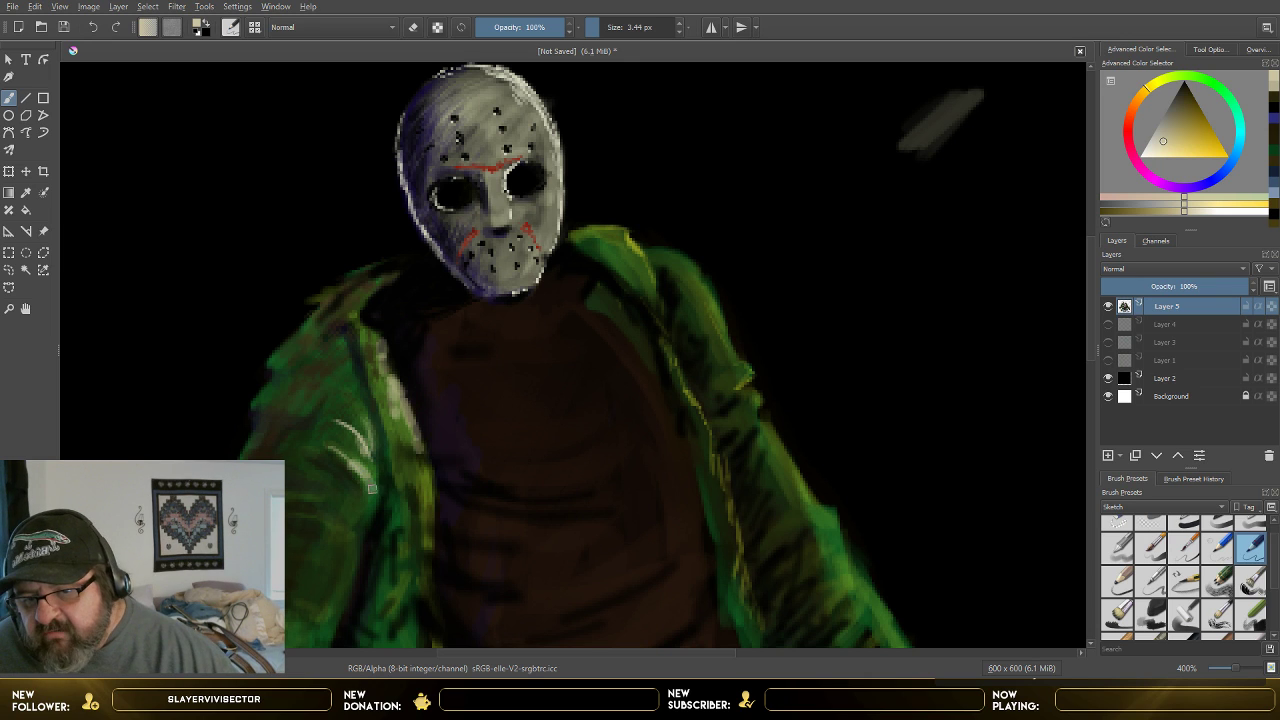
mouse_move(366, 484)
mouse_down()
mouse_move(340, 466)
mouse_move(340, 443)
mouse_up()
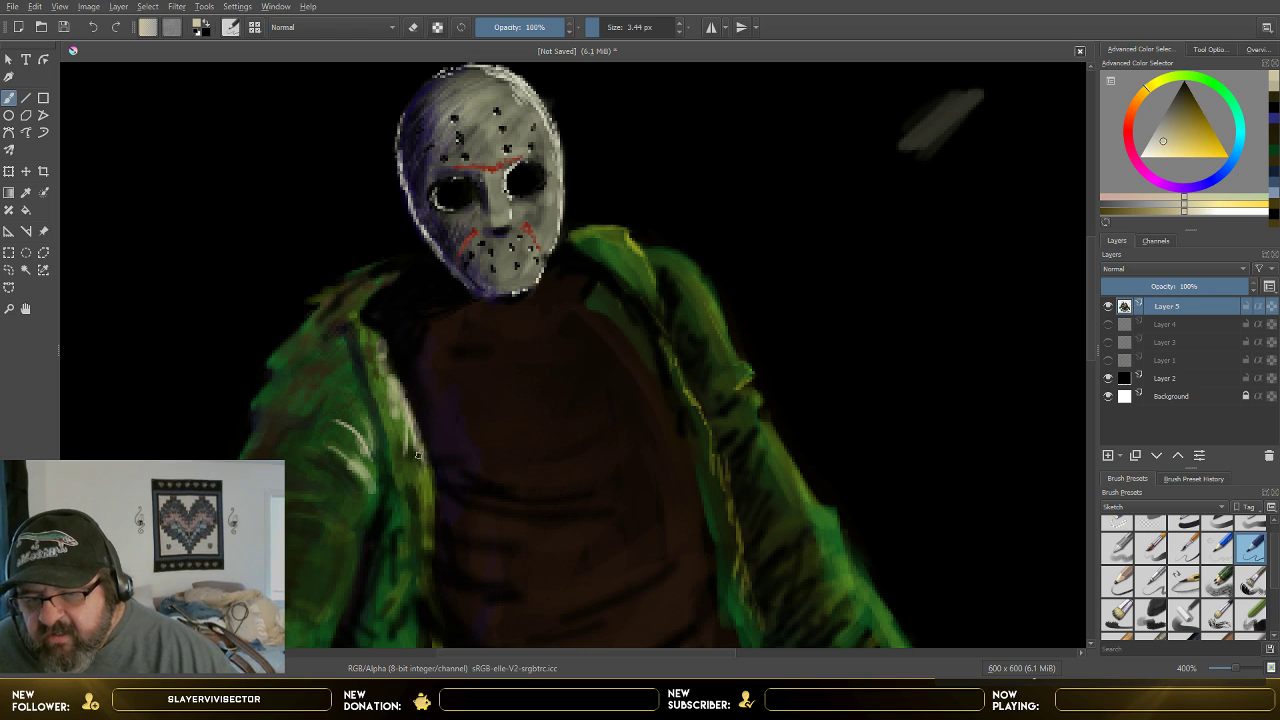
- Add pale edge highlights down the same lapel and its collar, then along the opposite collar, lapel and shoulder
drag(412, 486, 429, 455)
drag(420, 500, 426, 460)
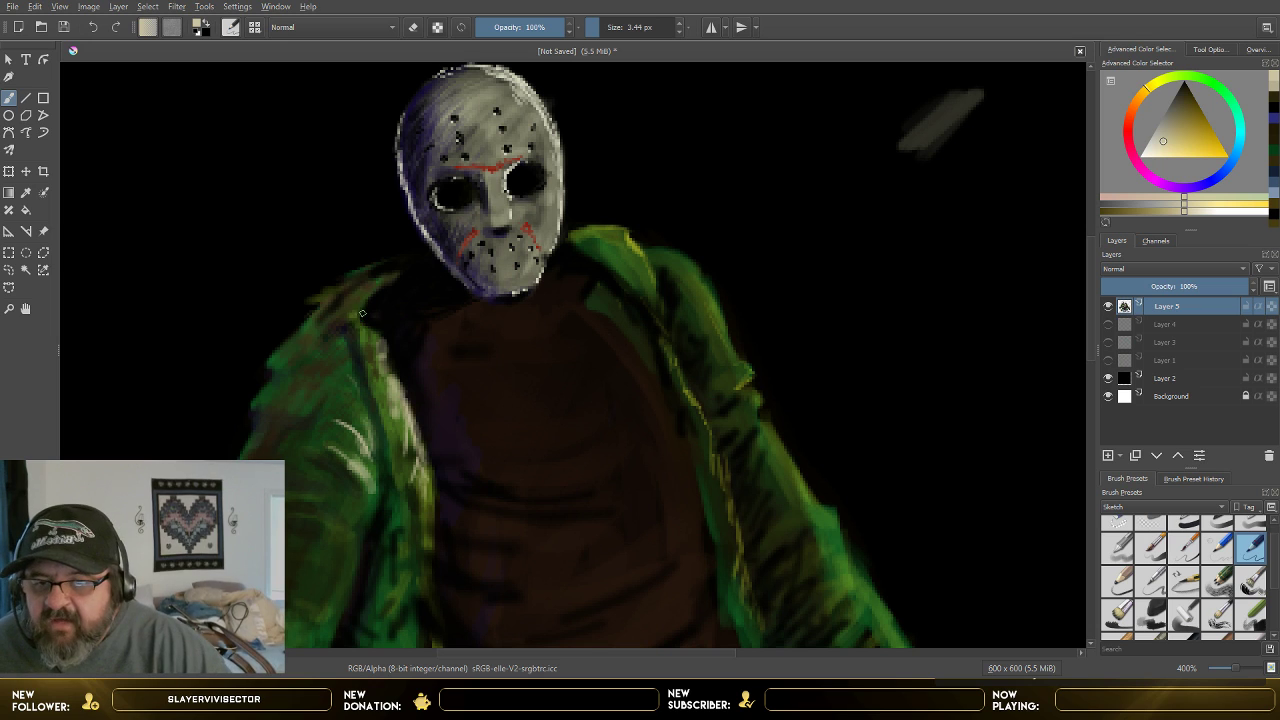
drag(361, 314, 383, 336)
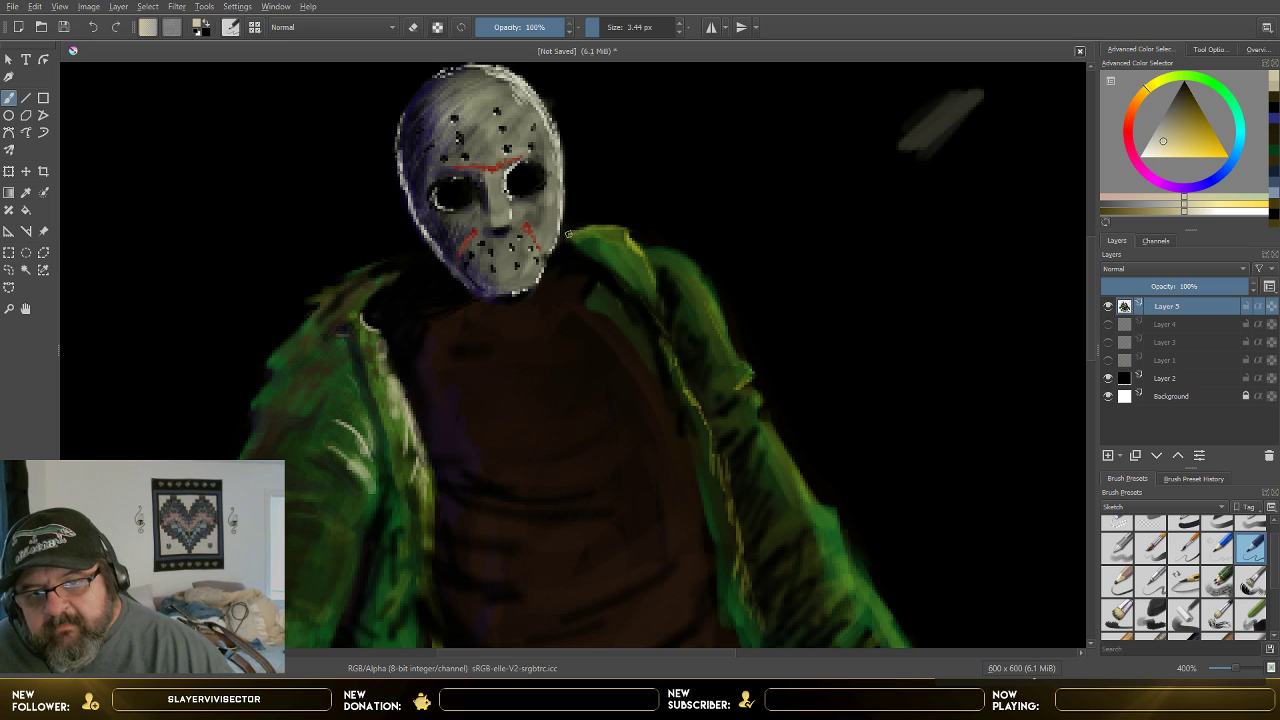
mouse_move(568, 234)
mouse_down()
mouse_move(641, 229)
mouse_move(633, 254)
mouse_move(656, 271)
mouse_move(689, 347)
mouse_move(678, 287)
mouse_move(656, 259)
mouse_move(684, 259)
mouse_move(731, 392)
mouse_up()
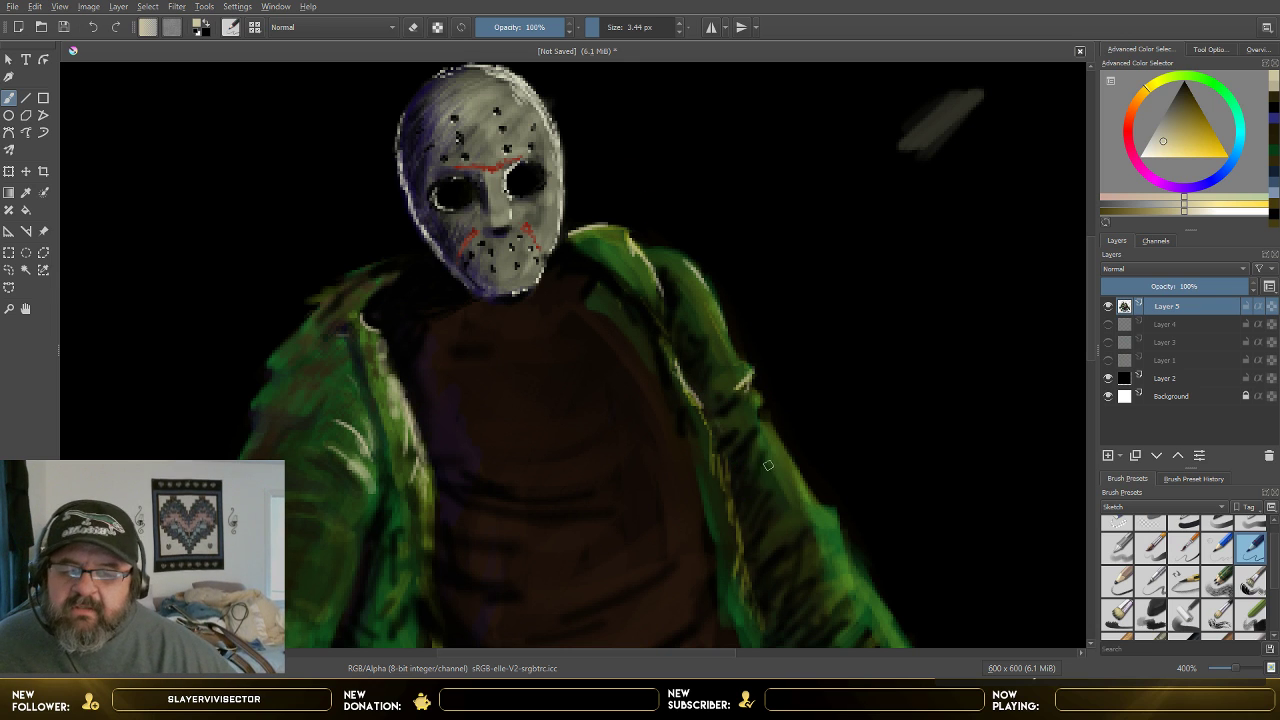
- Paint thin pale fold strokes on the brown shirt's chest beside the lapel at 52% opacity and 4.44 px
scroll(744, 492, down, 2)
scroll(847, 496, up, 1)
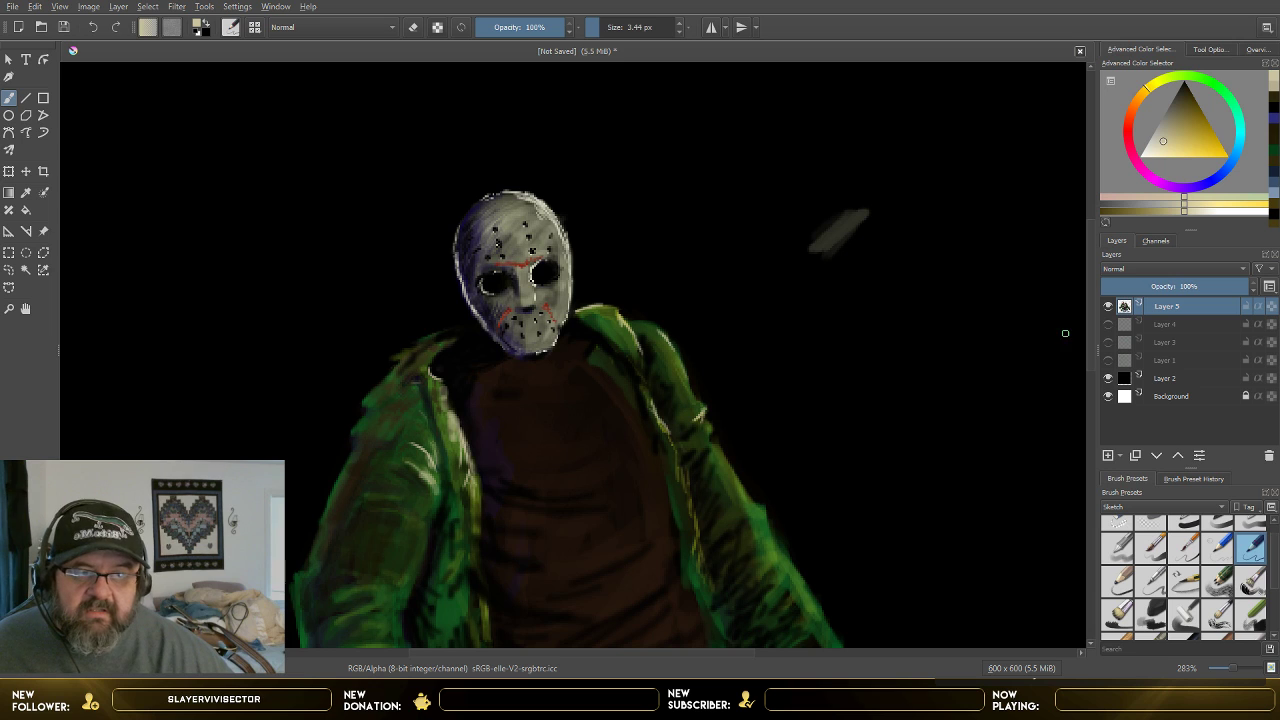
drag(1089, 317, 1083, 197)
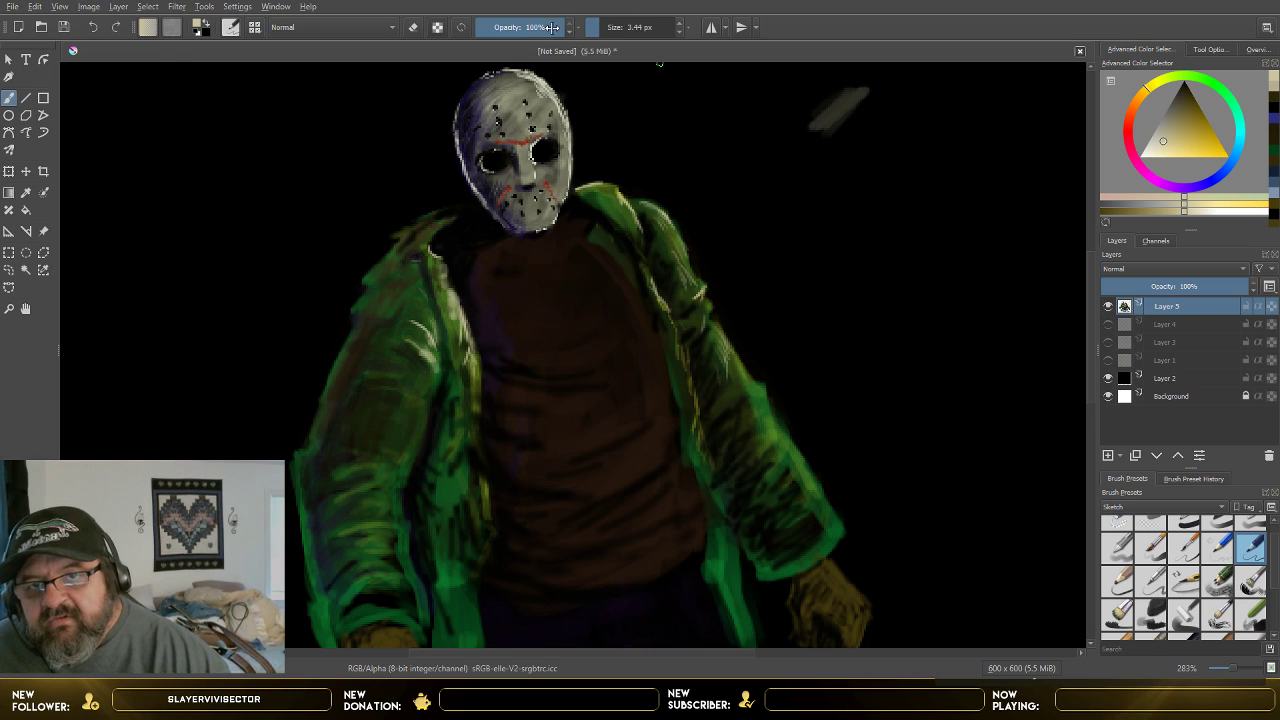
drag(552, 30, 527, 34)
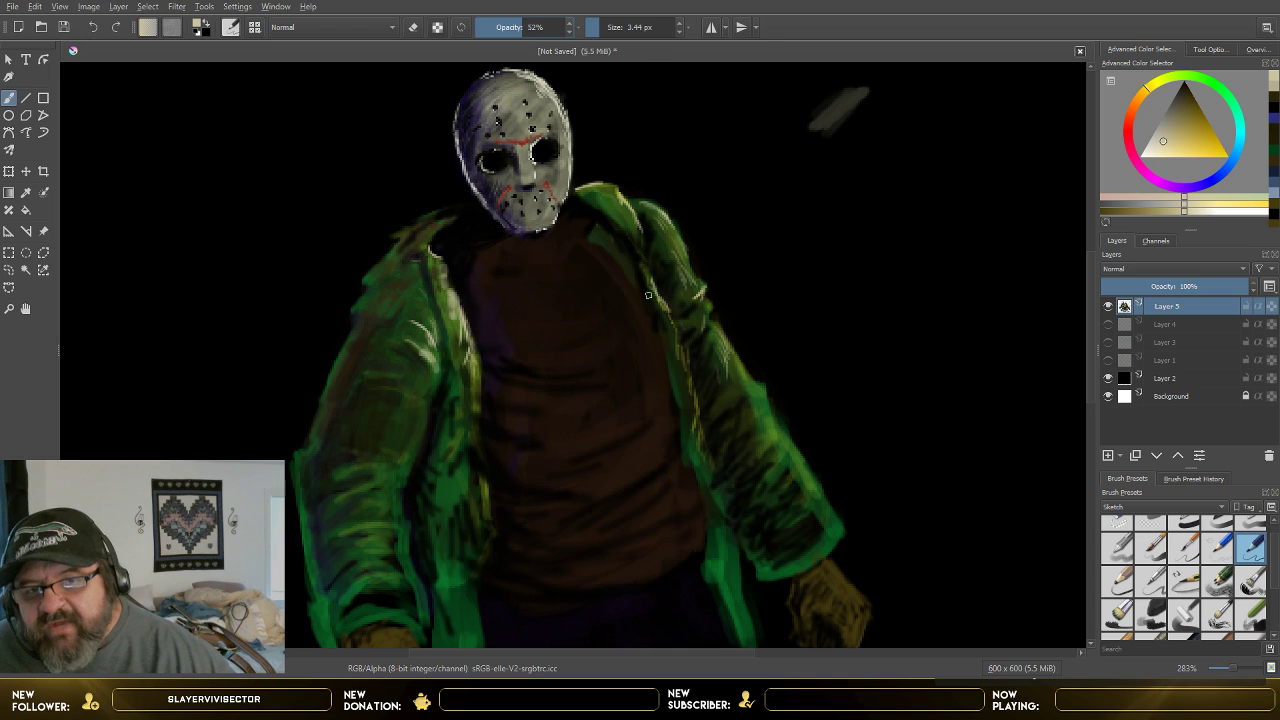
click(602, 27)
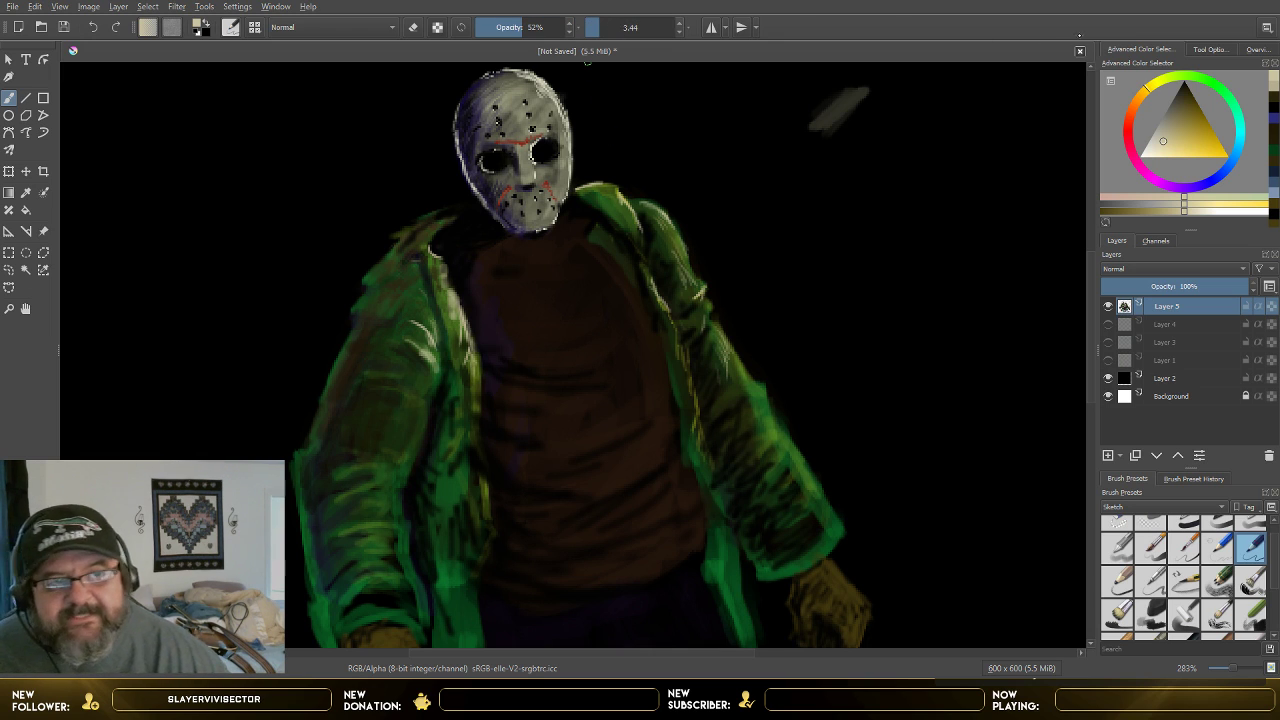
click(678, 31)
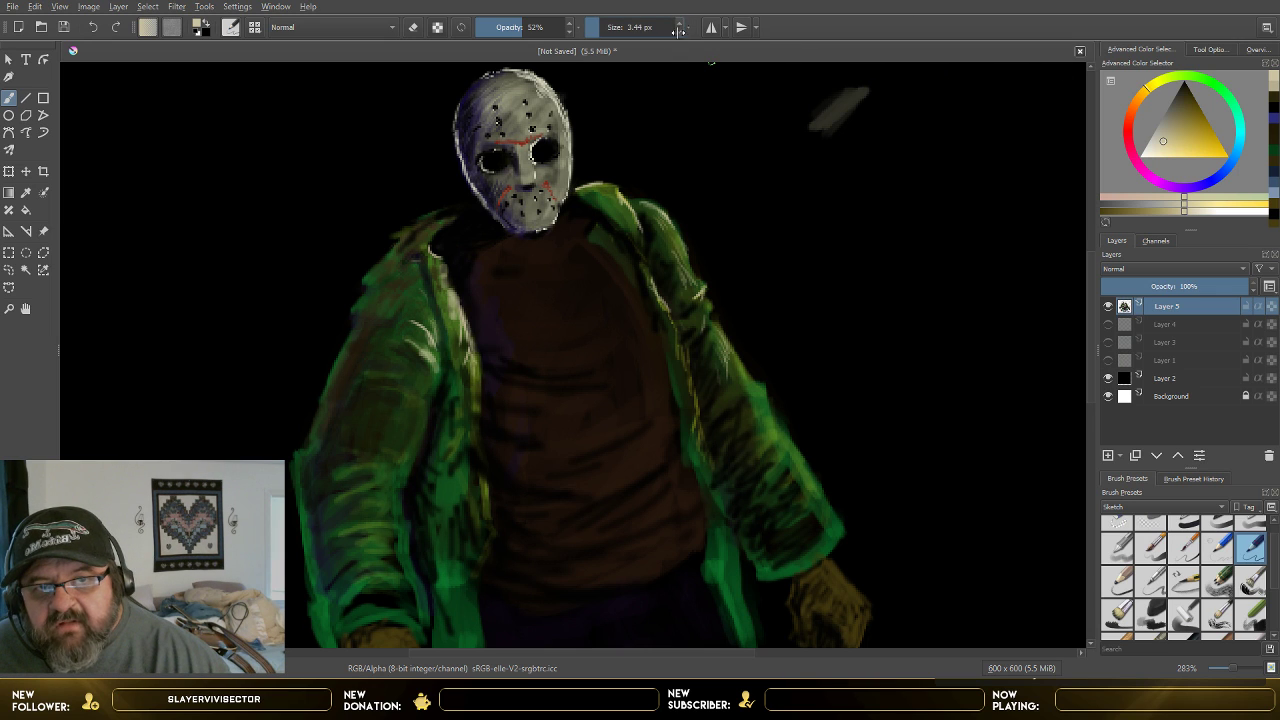
click(678, 22)
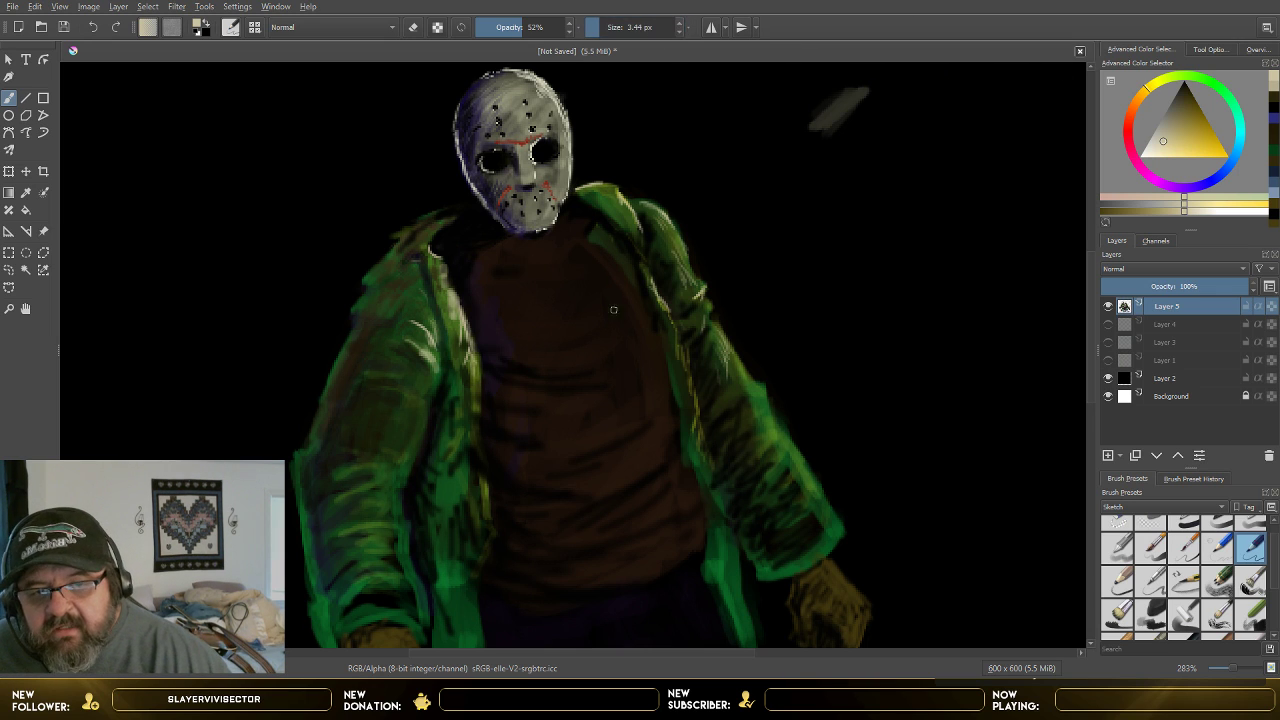
click(679, 24)
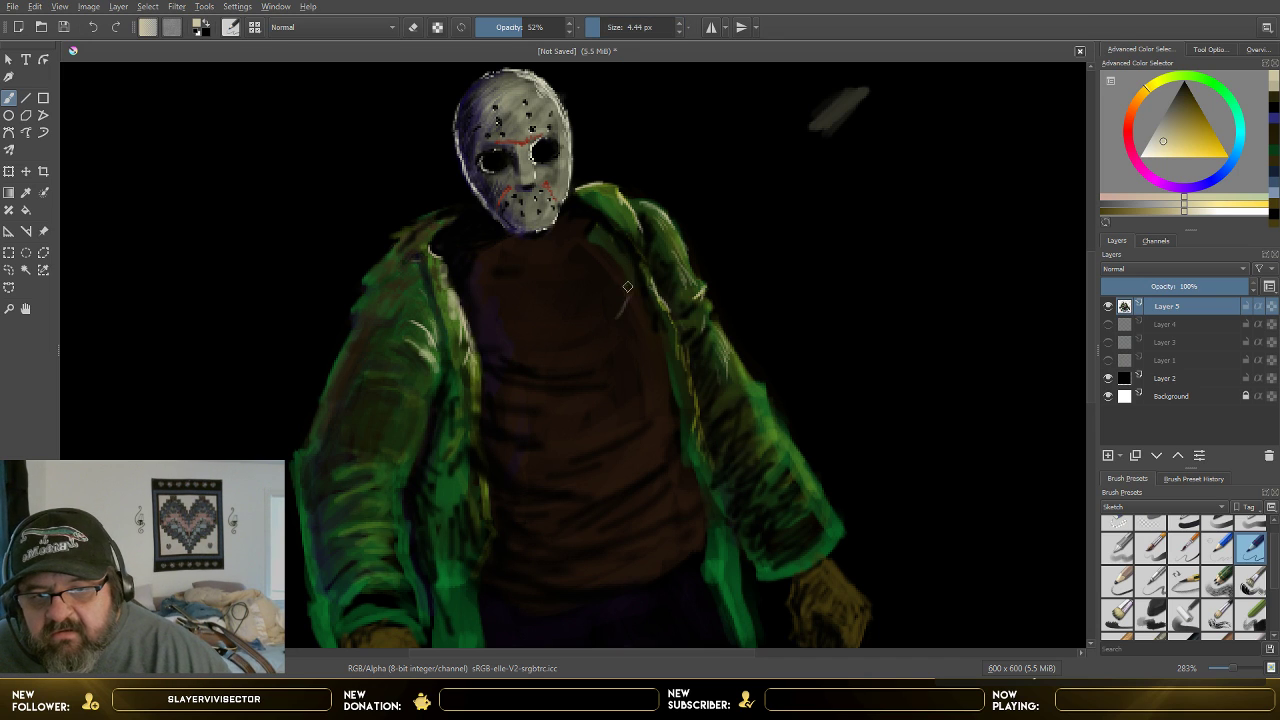
drag(632, 282, 614, 310)
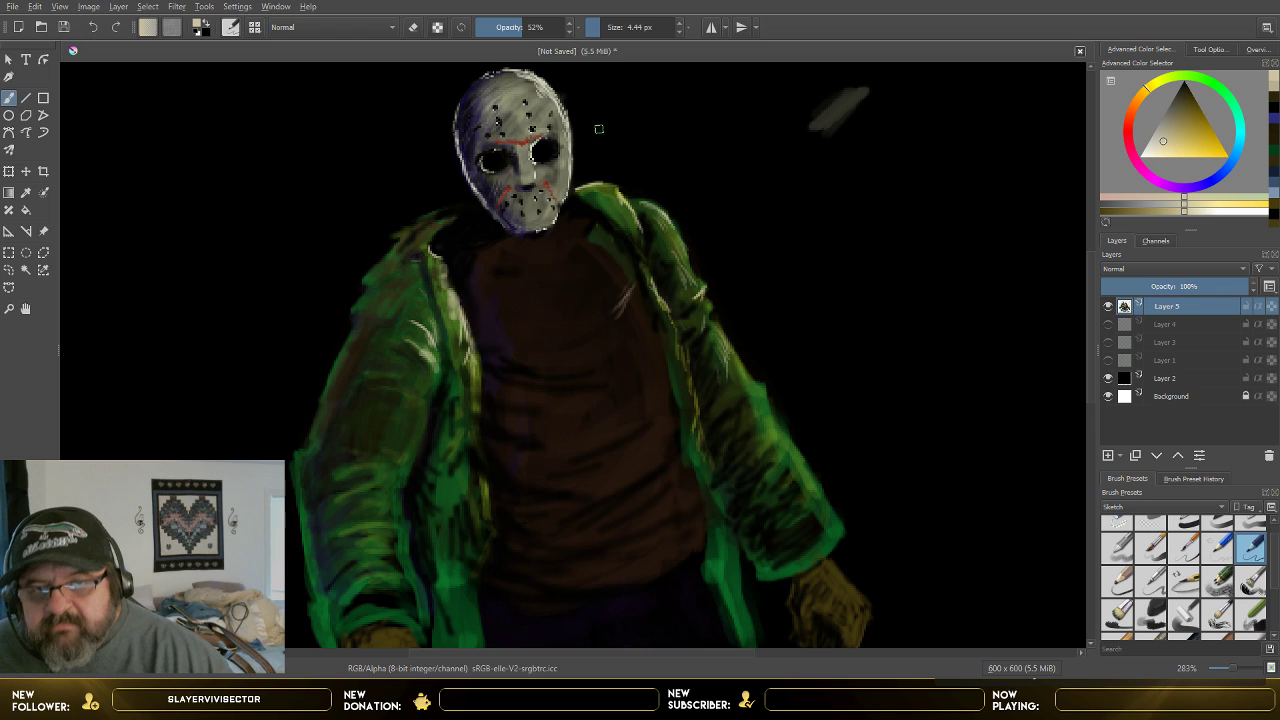
- Add fainter pale fold highlights across the shirt's chest and midsection at 38% opacity, enlarging the brush to 8.37 px
drag(530, 27, 520, 27)
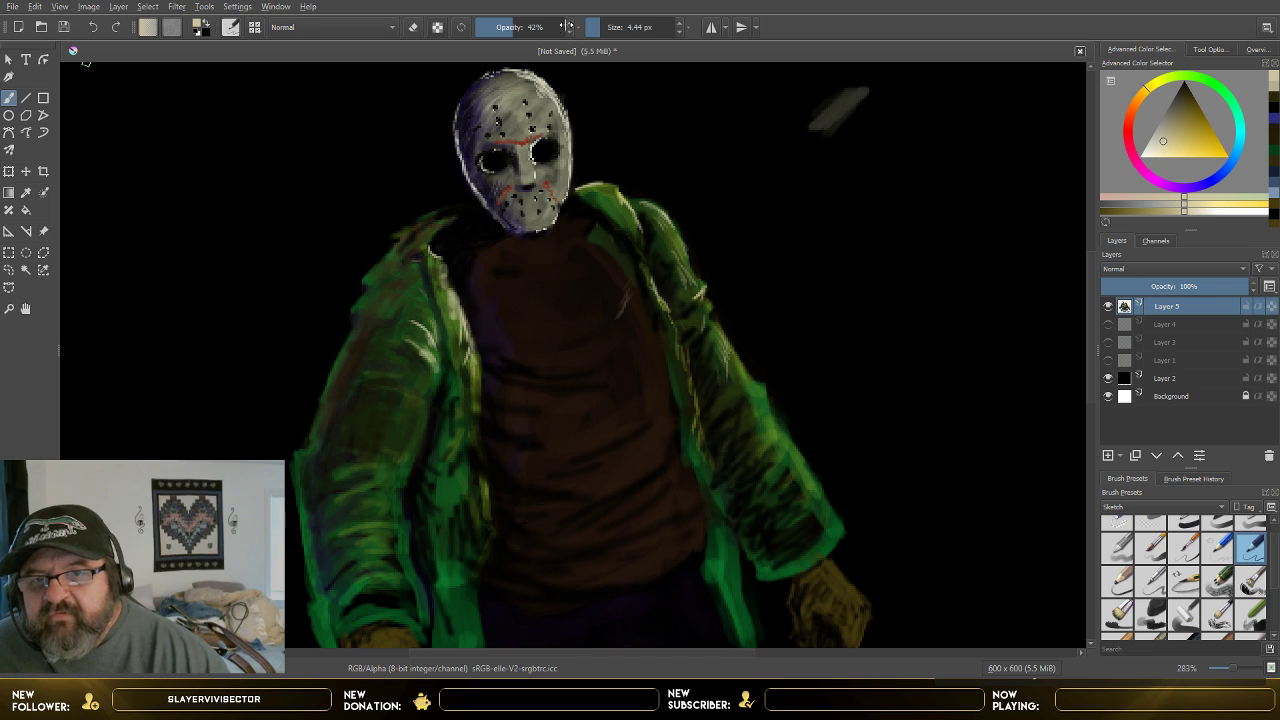
click(507, 26)
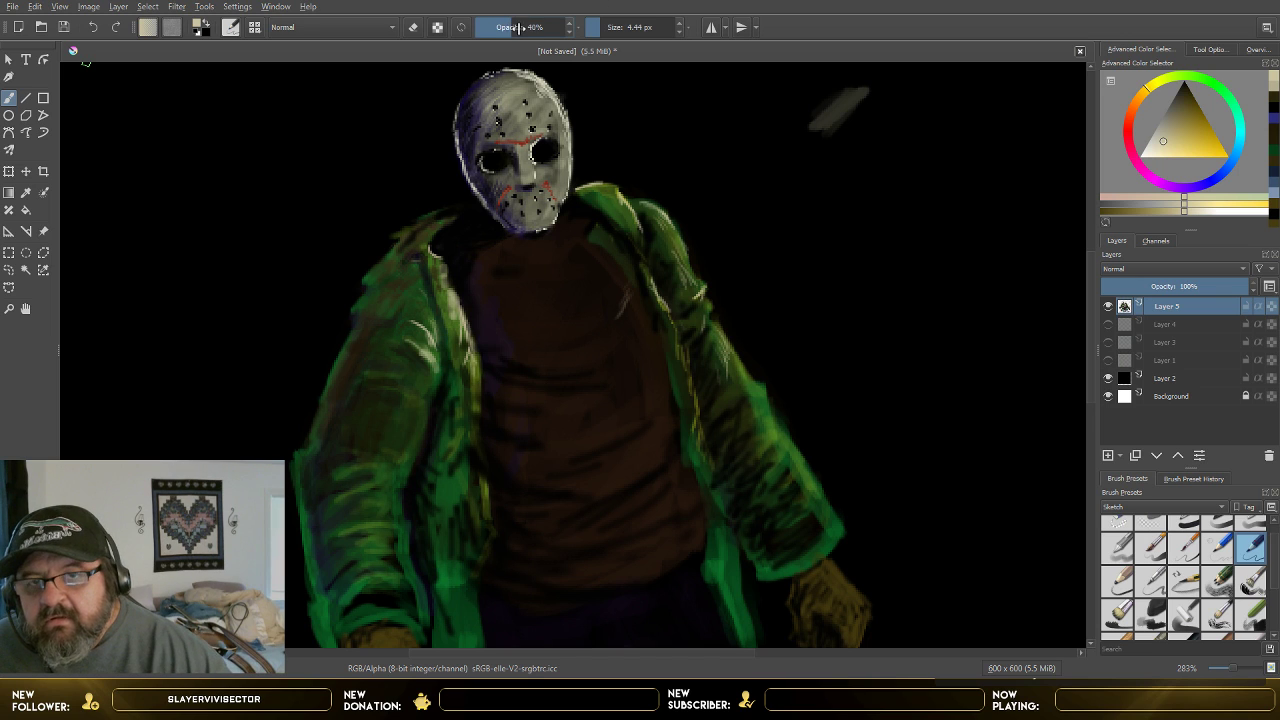
click(503, 27)
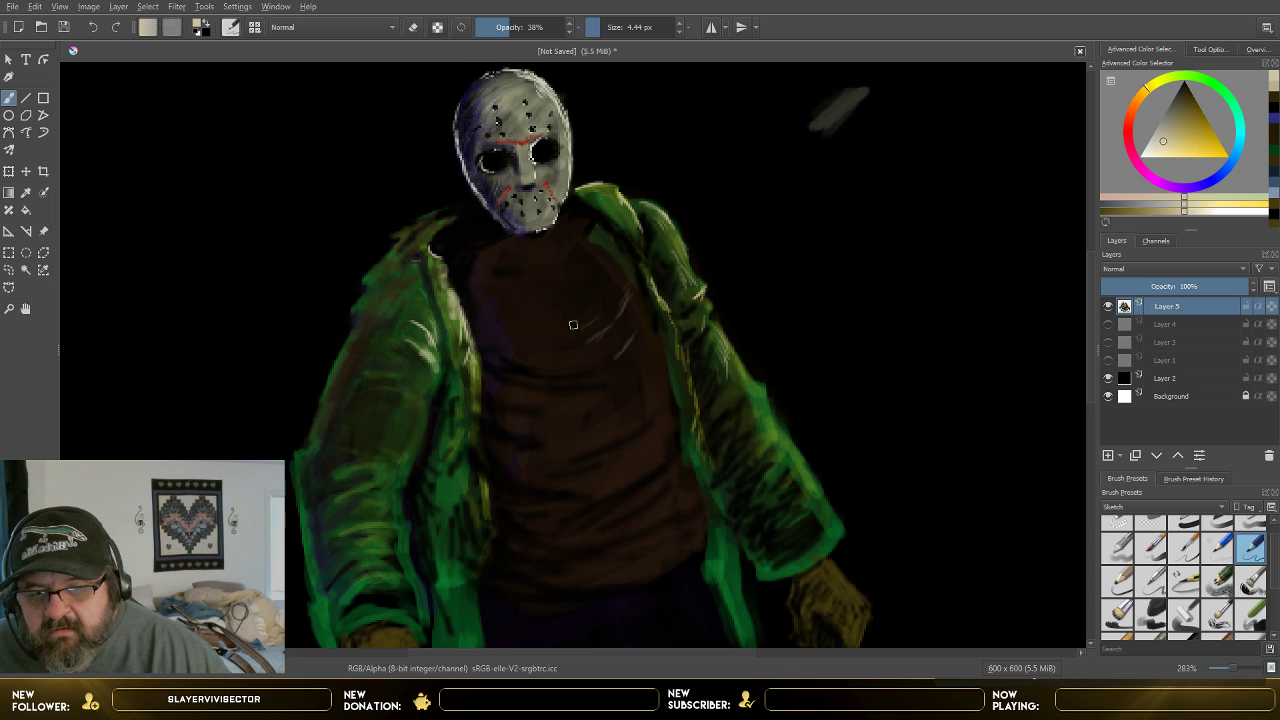
click(605, 28)
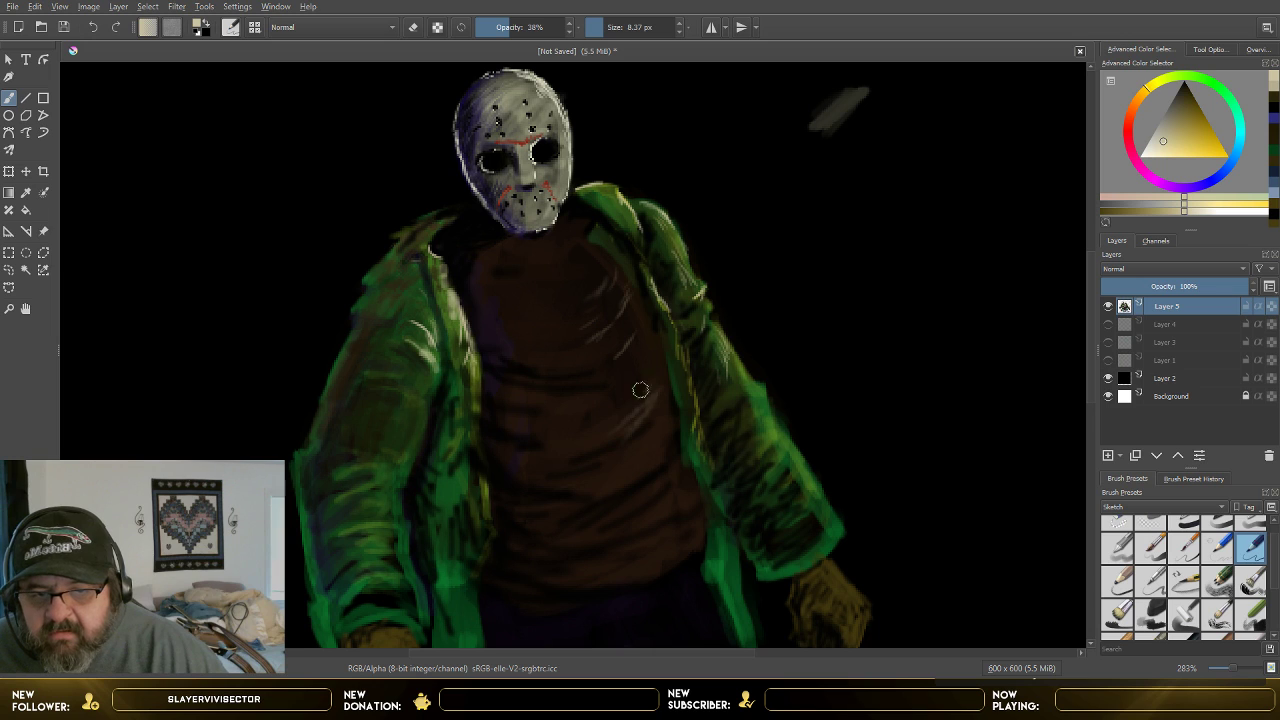
drag(651, 459, 670, 450)
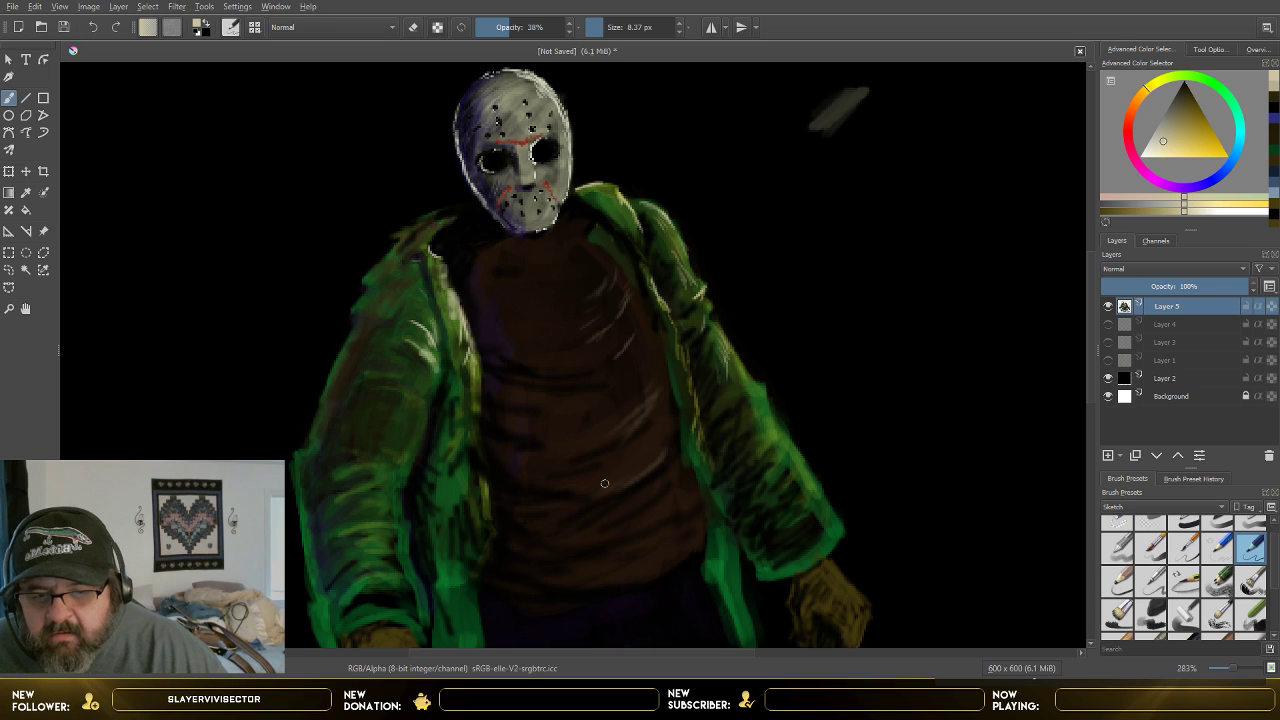
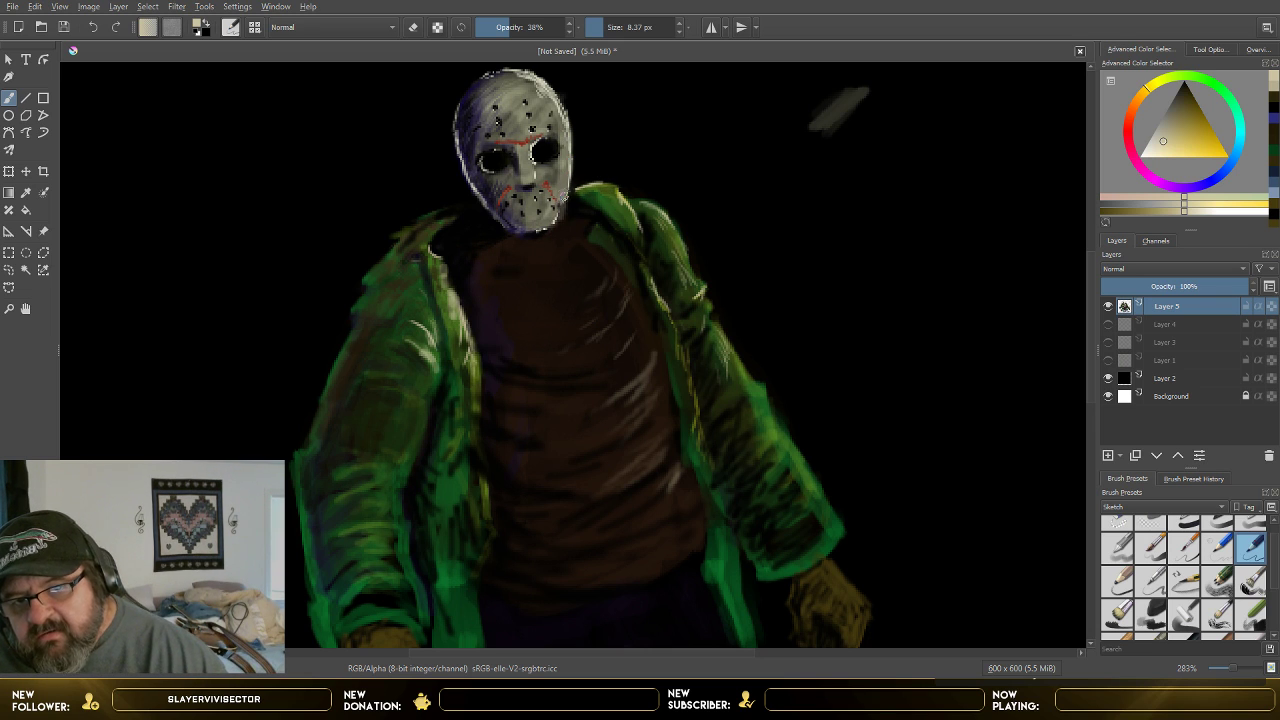
- Show Layer 4 and paint a soft grey head crown on it behind the mask's top at 46% opacity and 7.48 px
scroll(509, 235, up, 1)
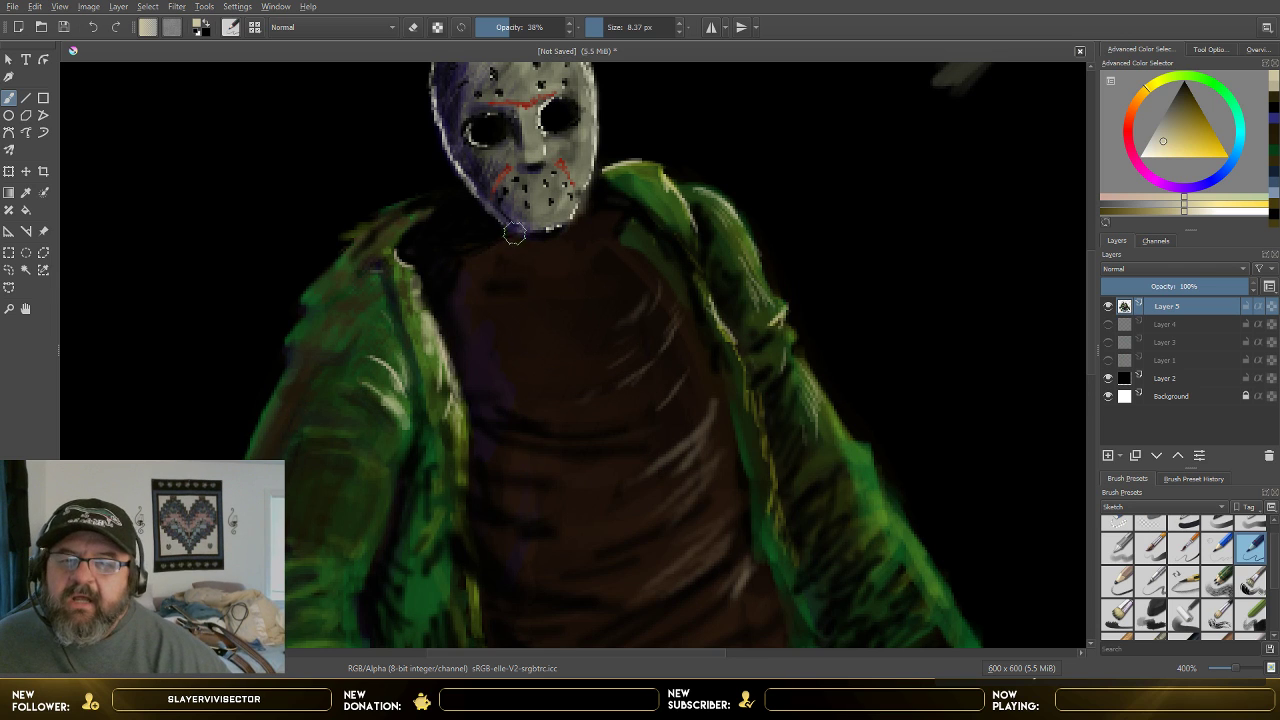
scroll(1080, 615, up, 3)
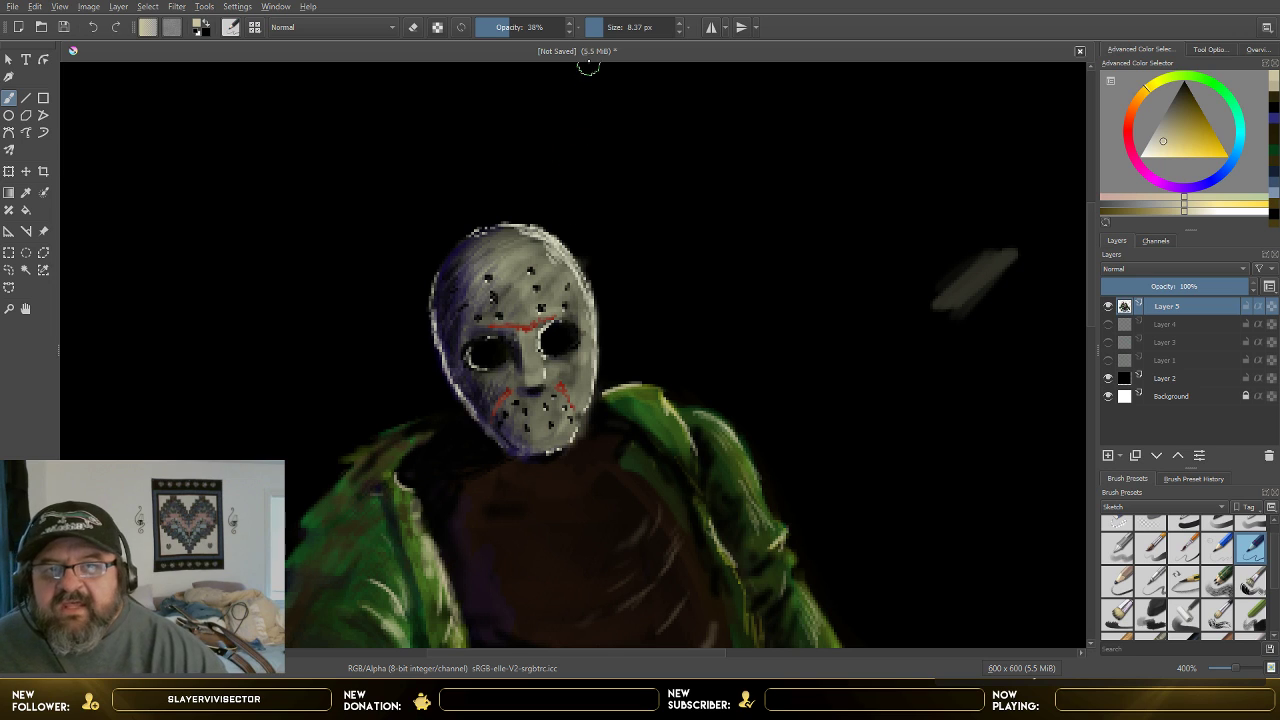
mouse_move(537, 25)
mouse_down()
mouse_move(512, 33)
mouse_move(598, 25)
mouse_up()
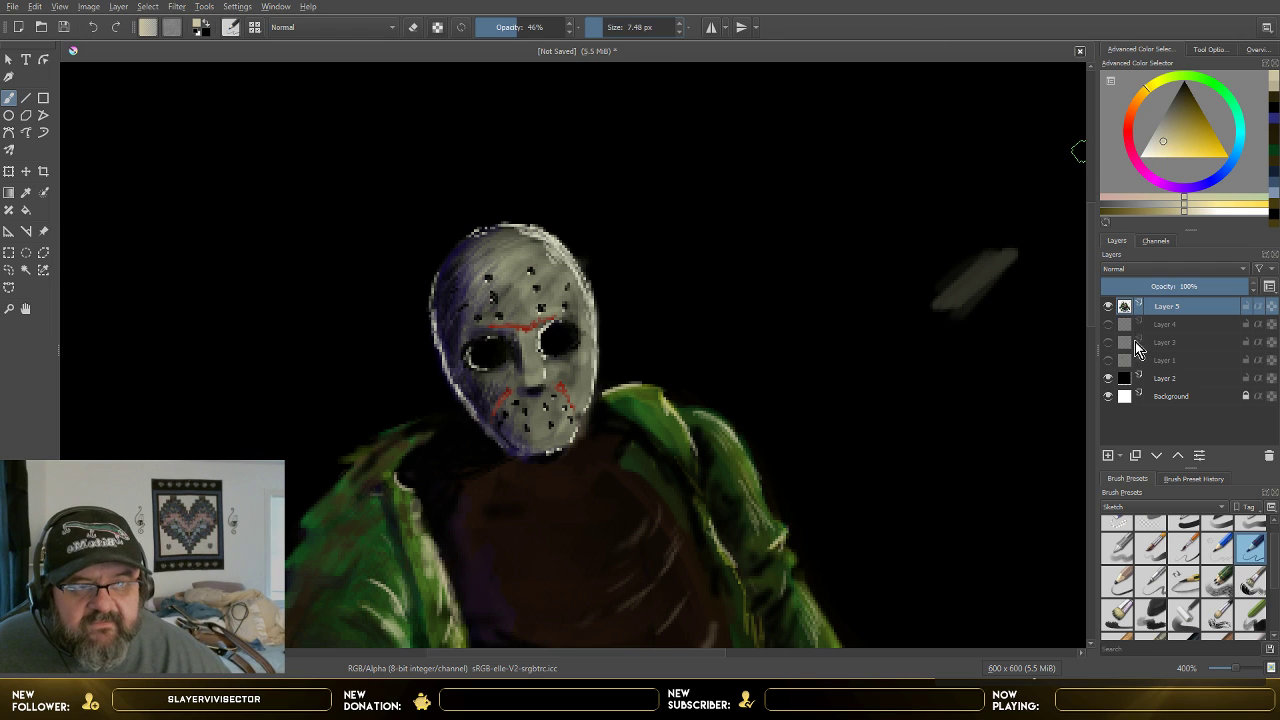
click(1110, 325)
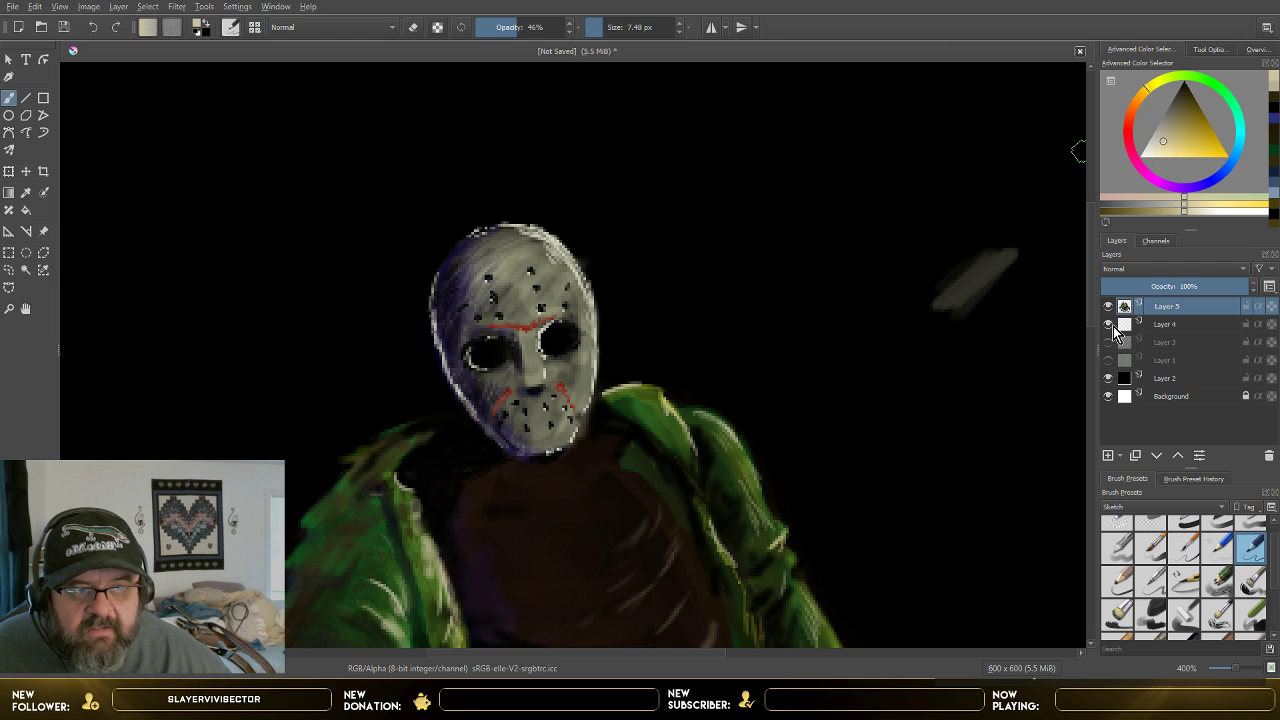
click(1166, 331)
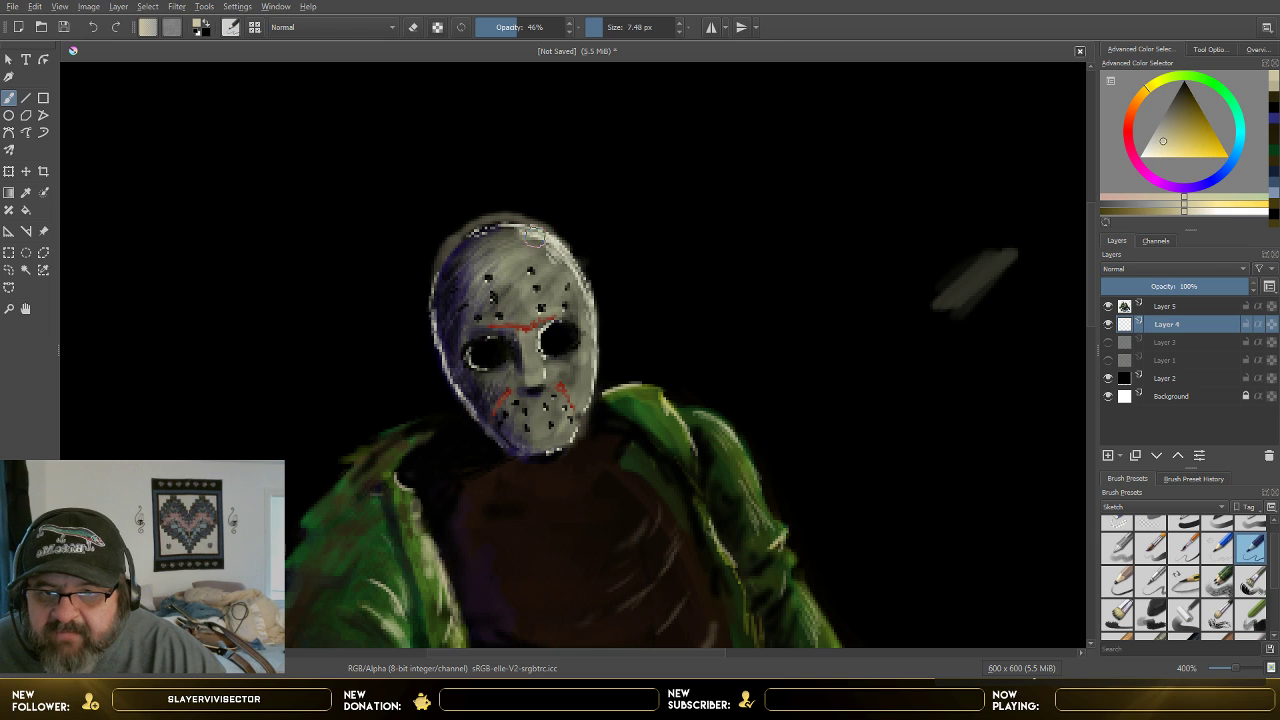
mouse_move(533, 233)
mouse_down()
mouse_move(475, 232)
mouse_move(495, 221)
mouse_move(515, 220)
mouse_move(451, 243)
mouse_move(514, 218)
mouse_move(562, 240)
mouse_move(525, 226)
mouse_move(557, 230)
mouse_move(550, 218)
mouse_up()
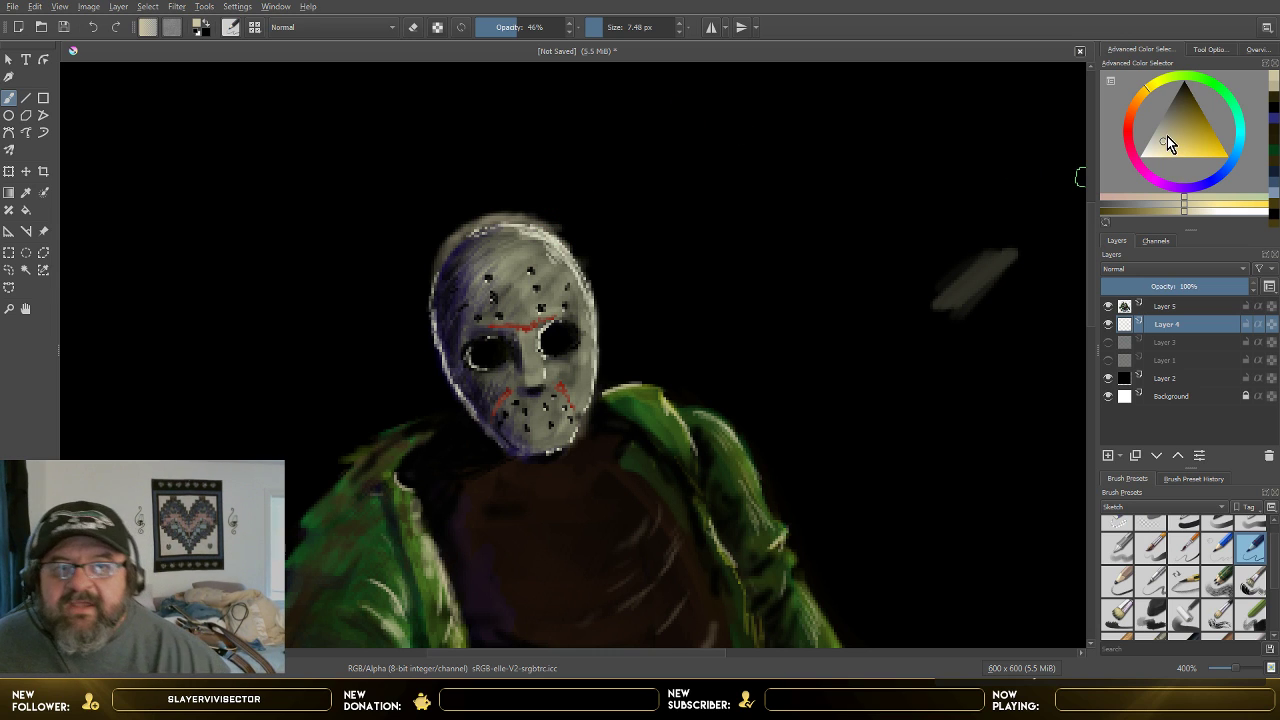
- Paint a lighter rim along the crown's top at 96% opacity and 3.48 px, then tint it with pale pink
double_click(600, 27)
click(594, 27)
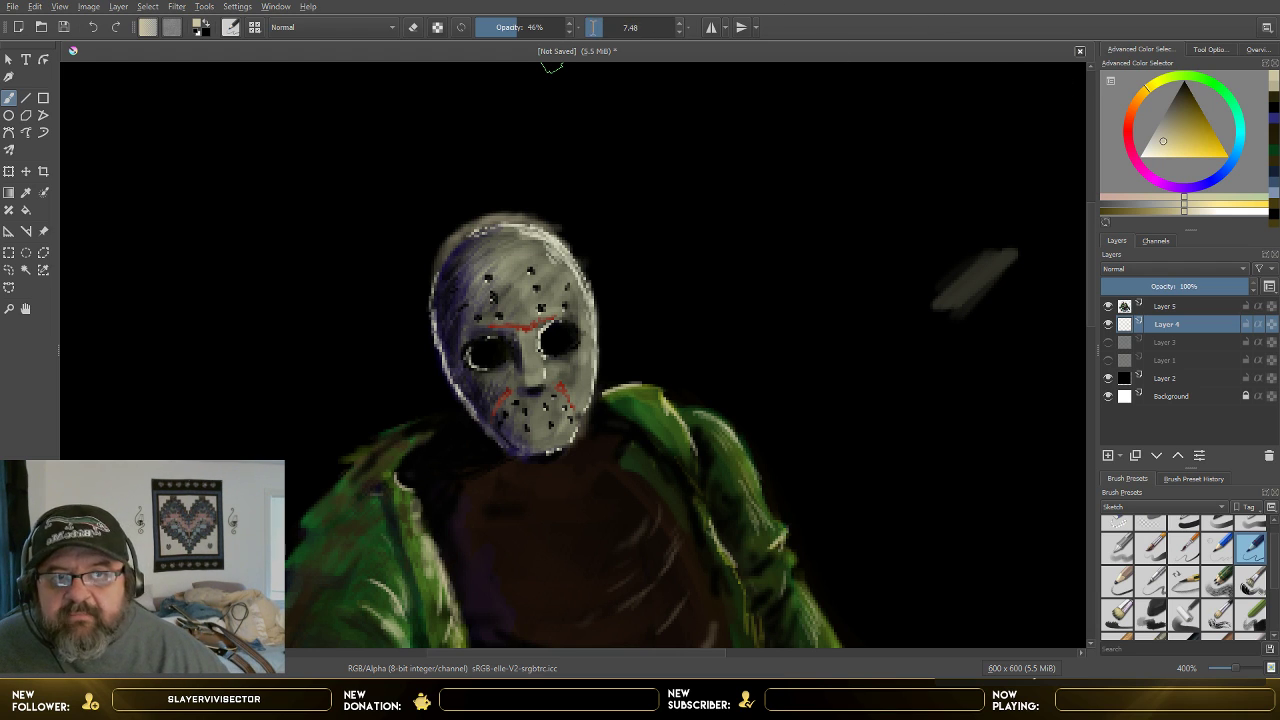
key(Return)
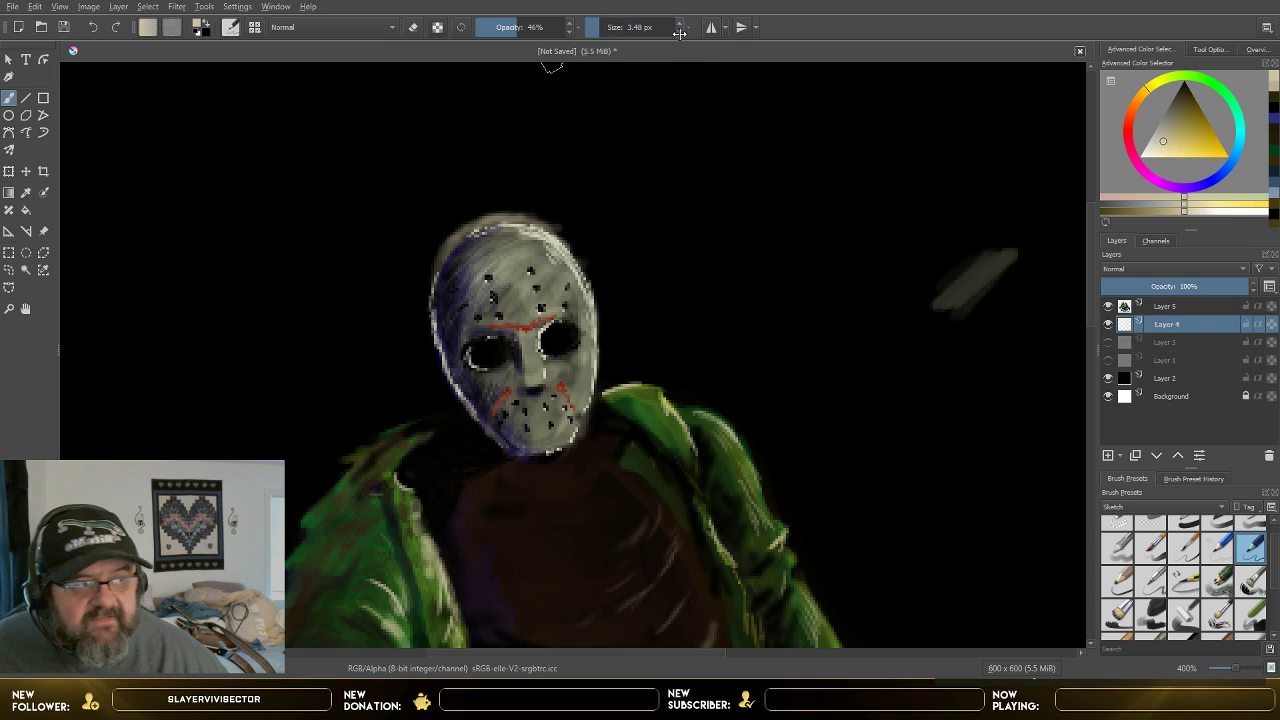
click(495, 27)
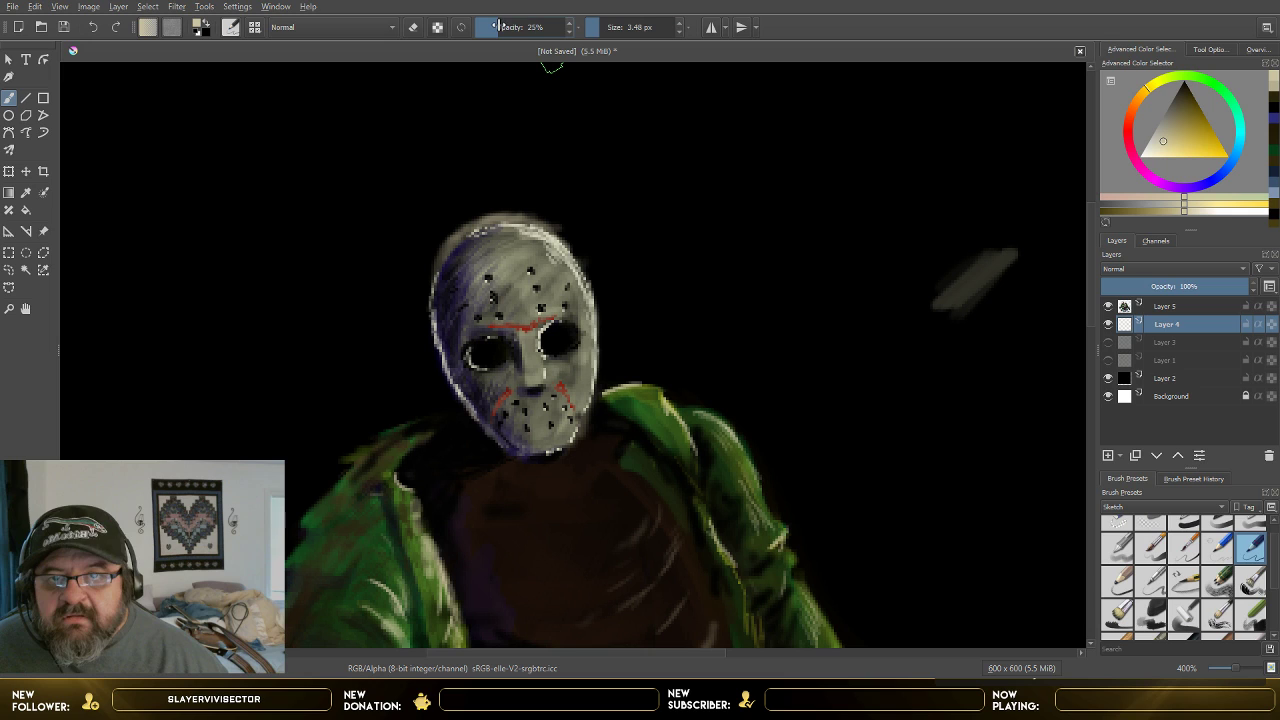
click(562, 27)
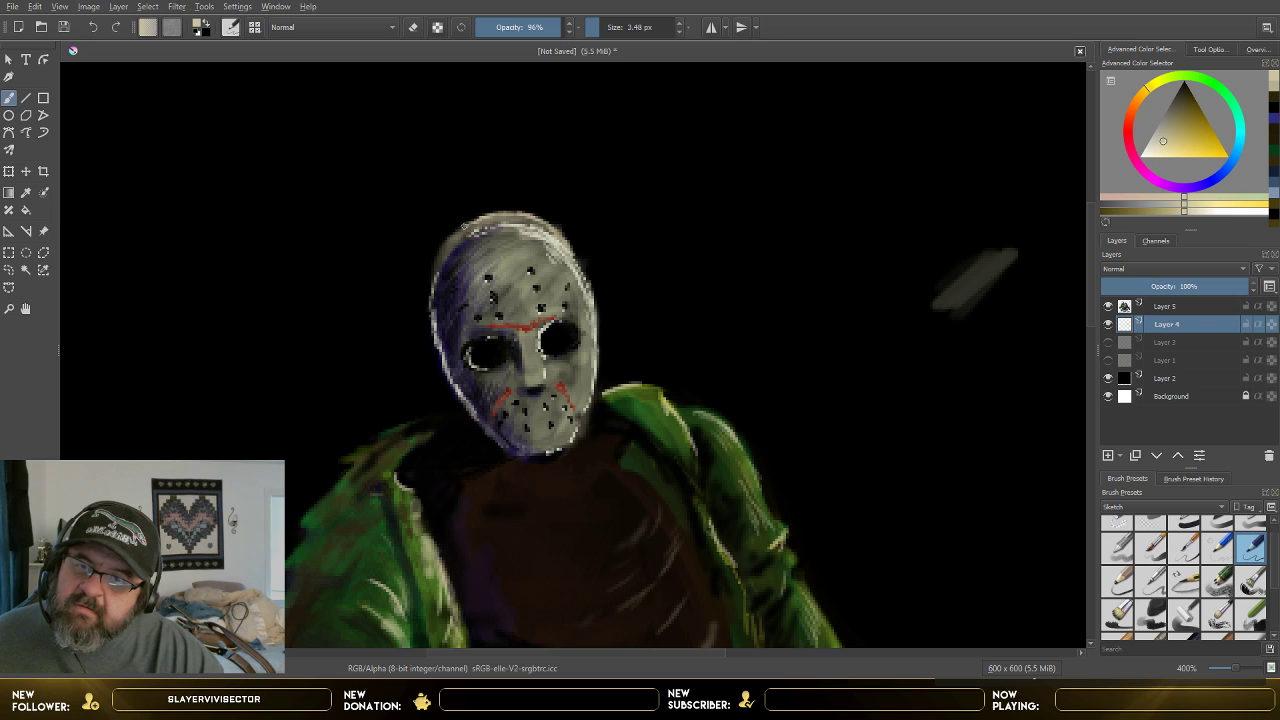
click(1136, 121)
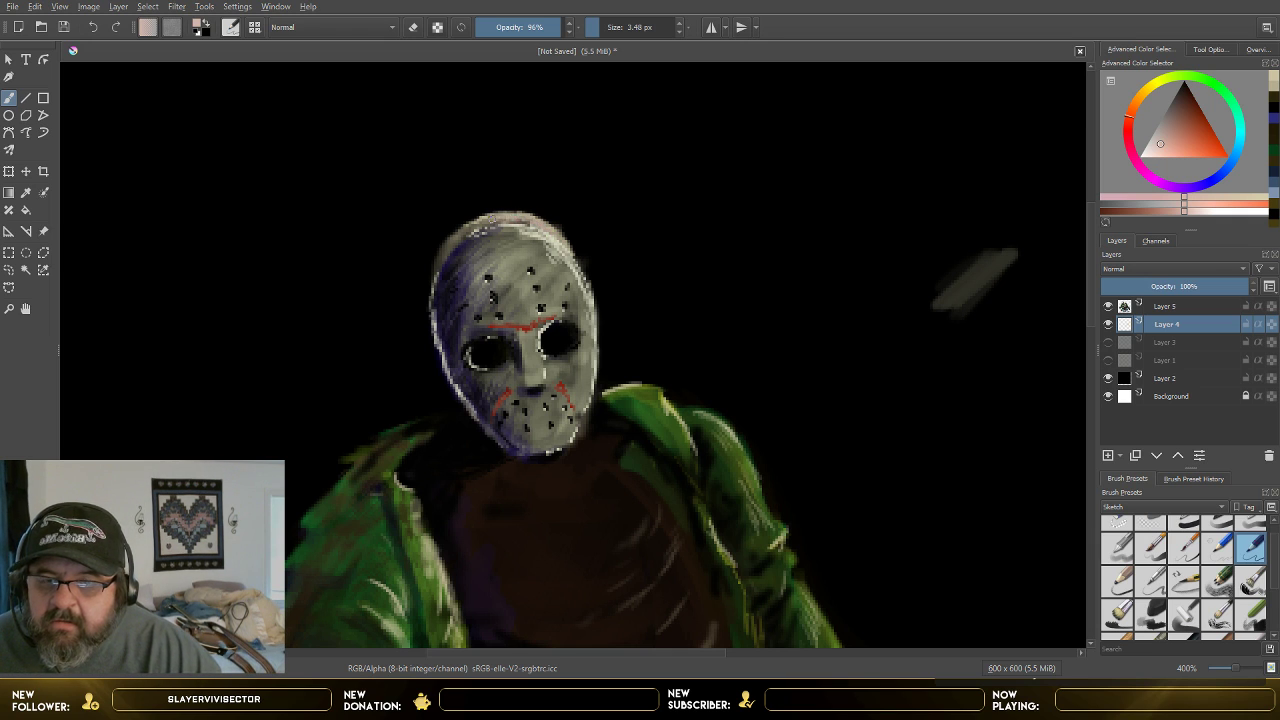
click(500, 213)
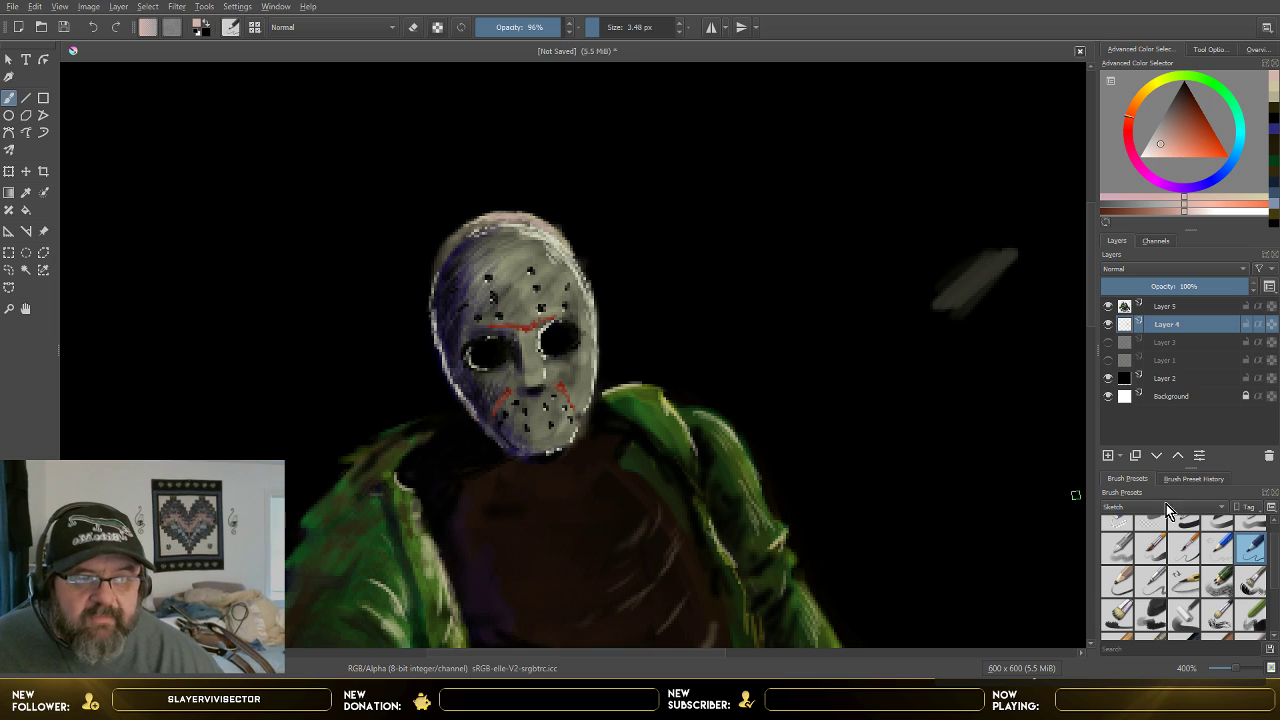
- On Layer 5, paint over the mask's upper forehead edge with grey-green sampled from the forehead
click(1130, 307)
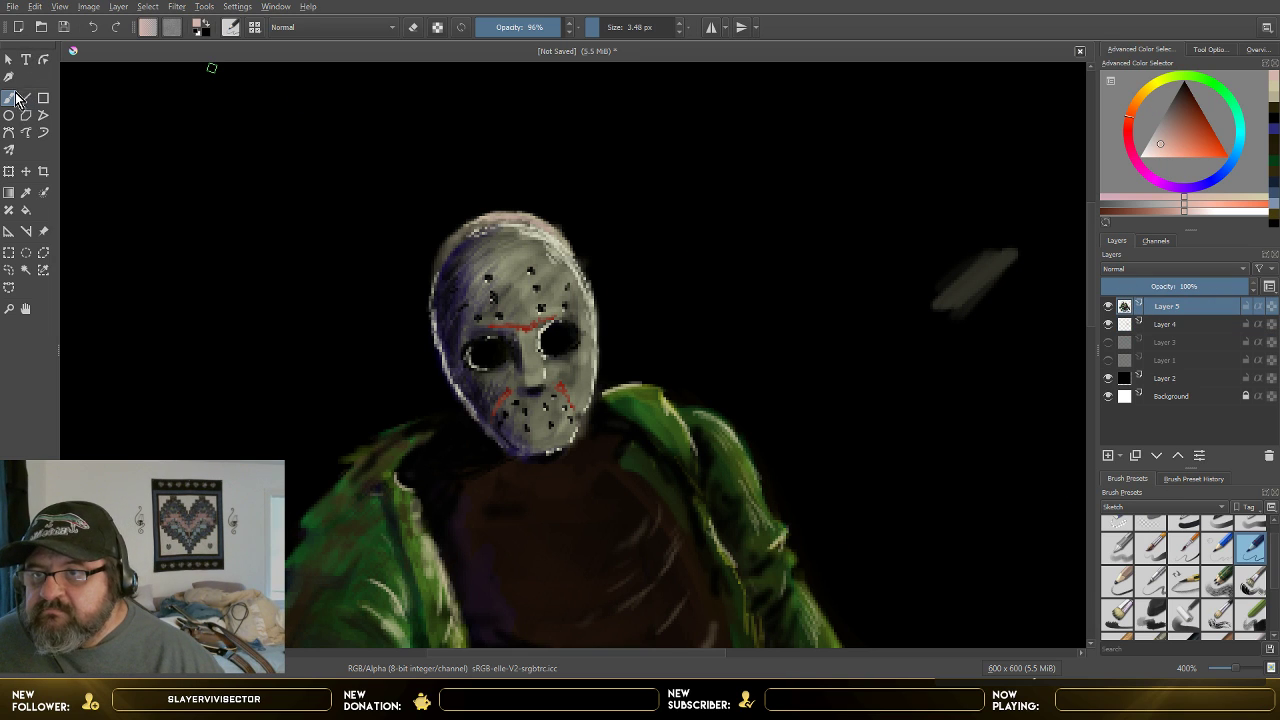
click(26, 192)
click(526, 254)
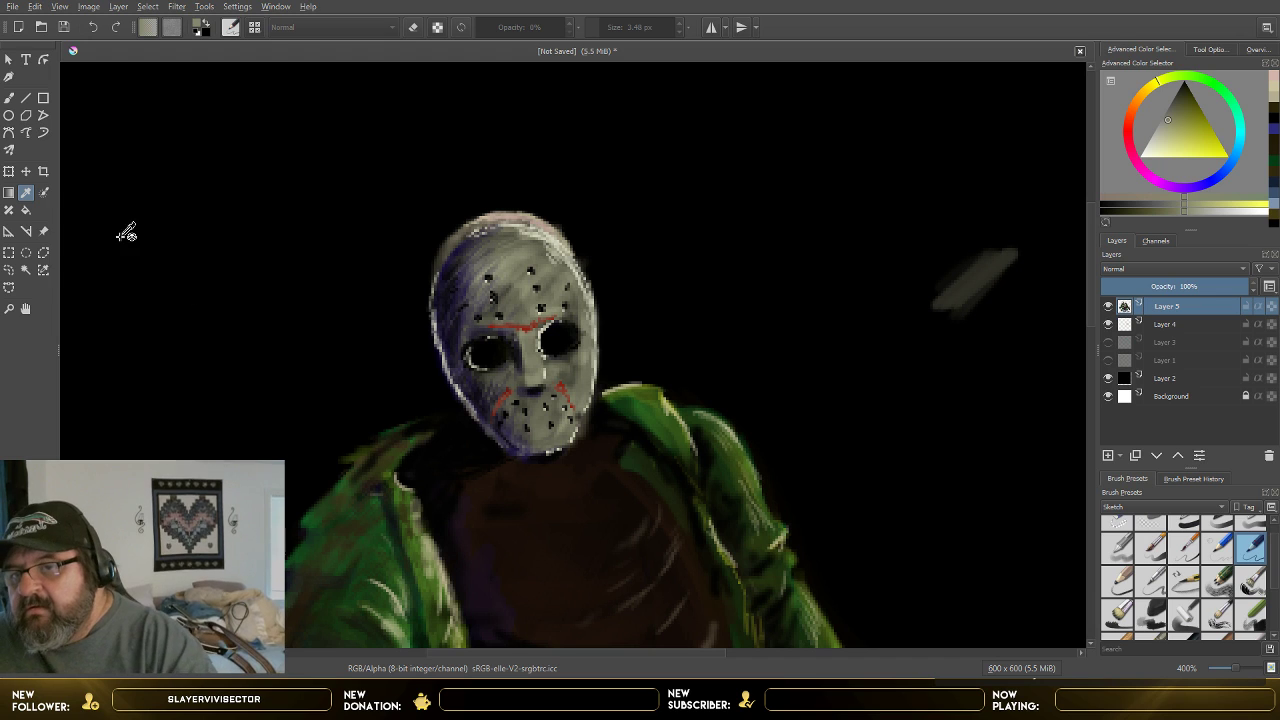
click(9, 98)
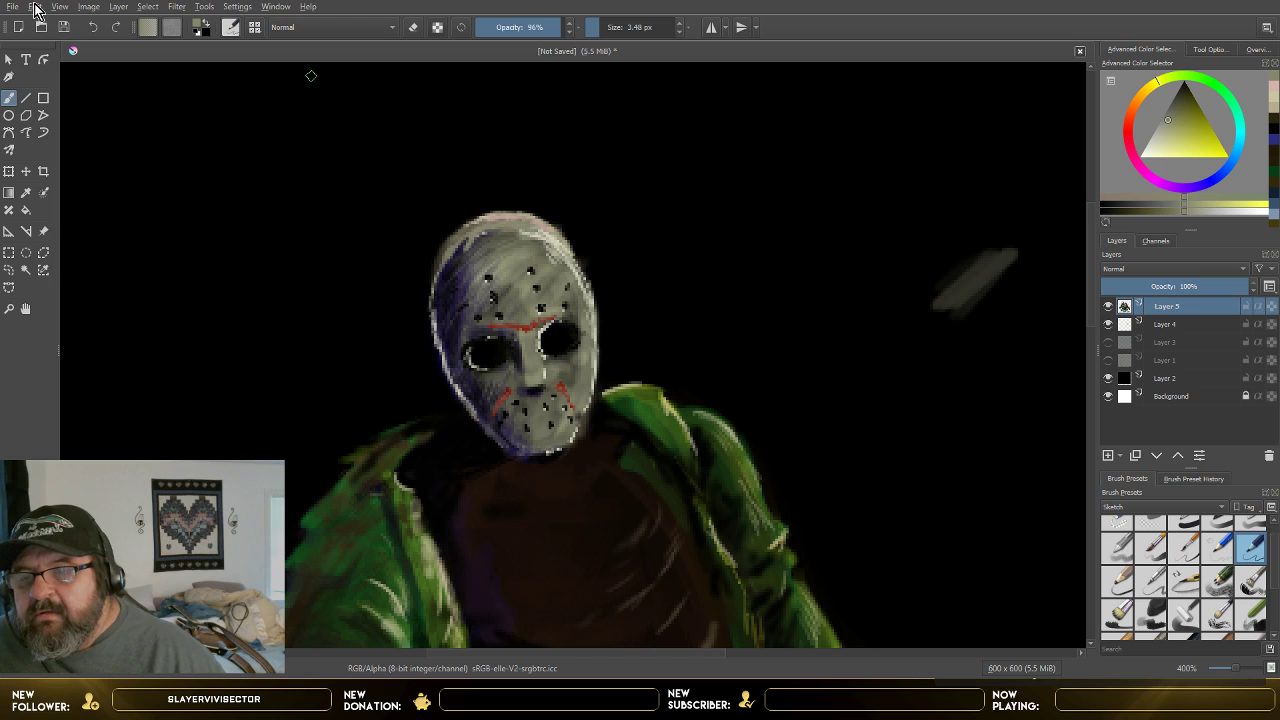
- Paint a thin dark line along the mask's upper edge in black sampled from the eye hole, at 81% opacity and 1.44 px
scroll(588, 249, up, 3)
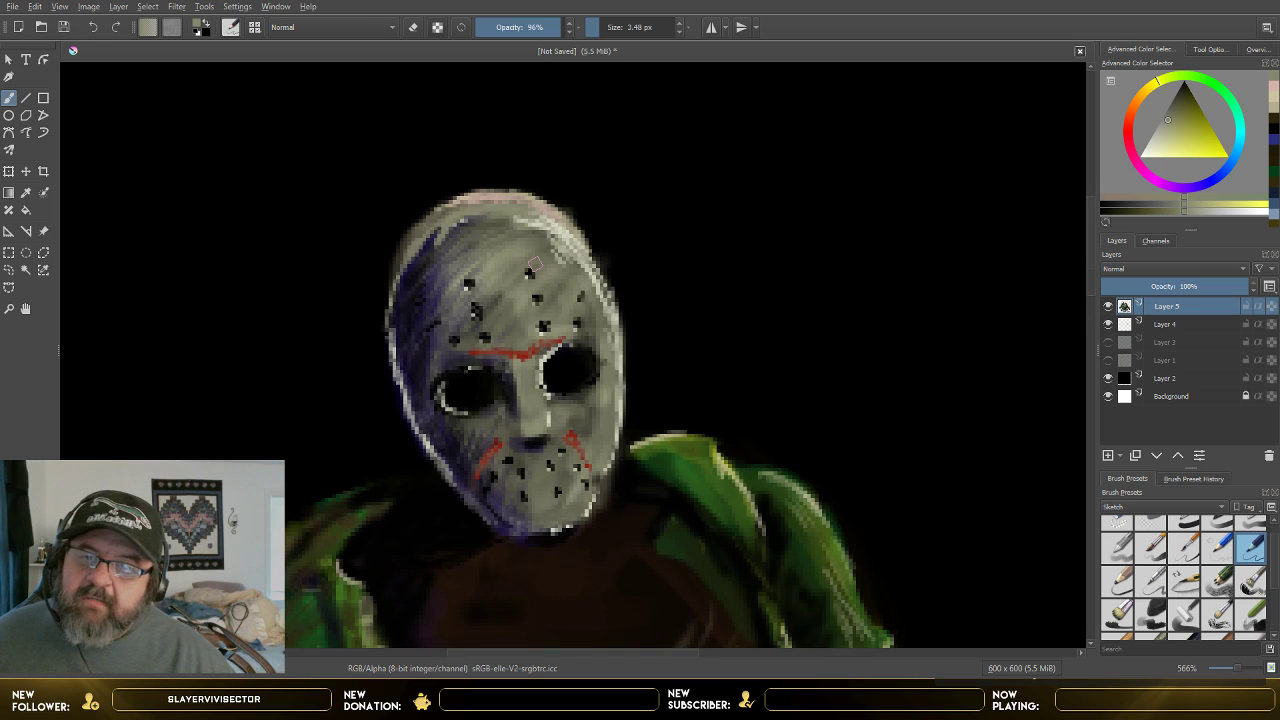
click(26, 192)
click(611, 477)
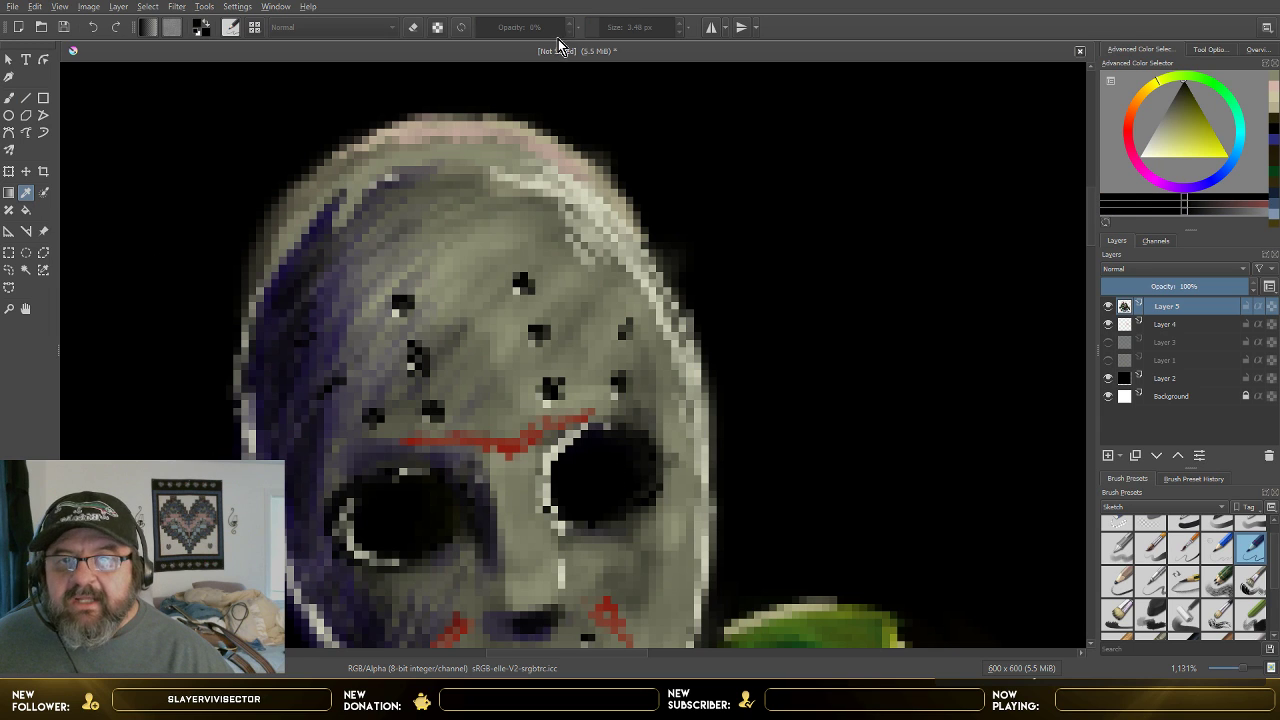
click(9, 97)
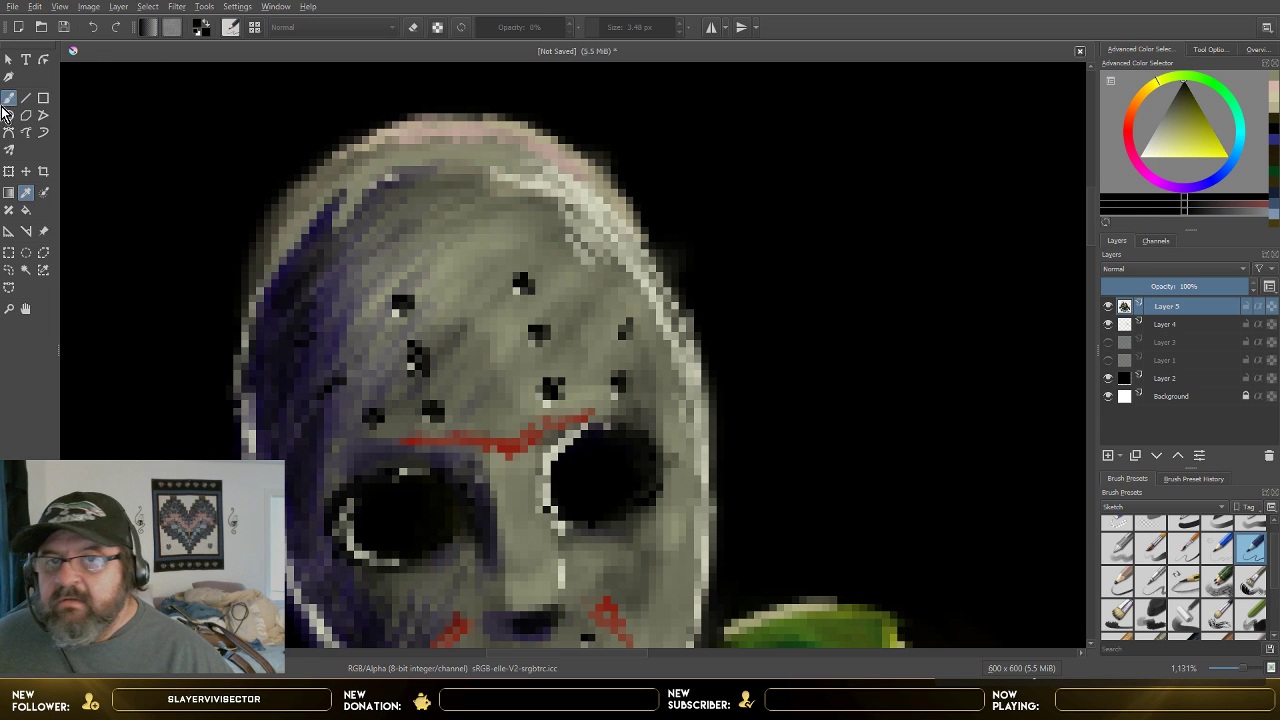
drag(552, 35, 550, 37)
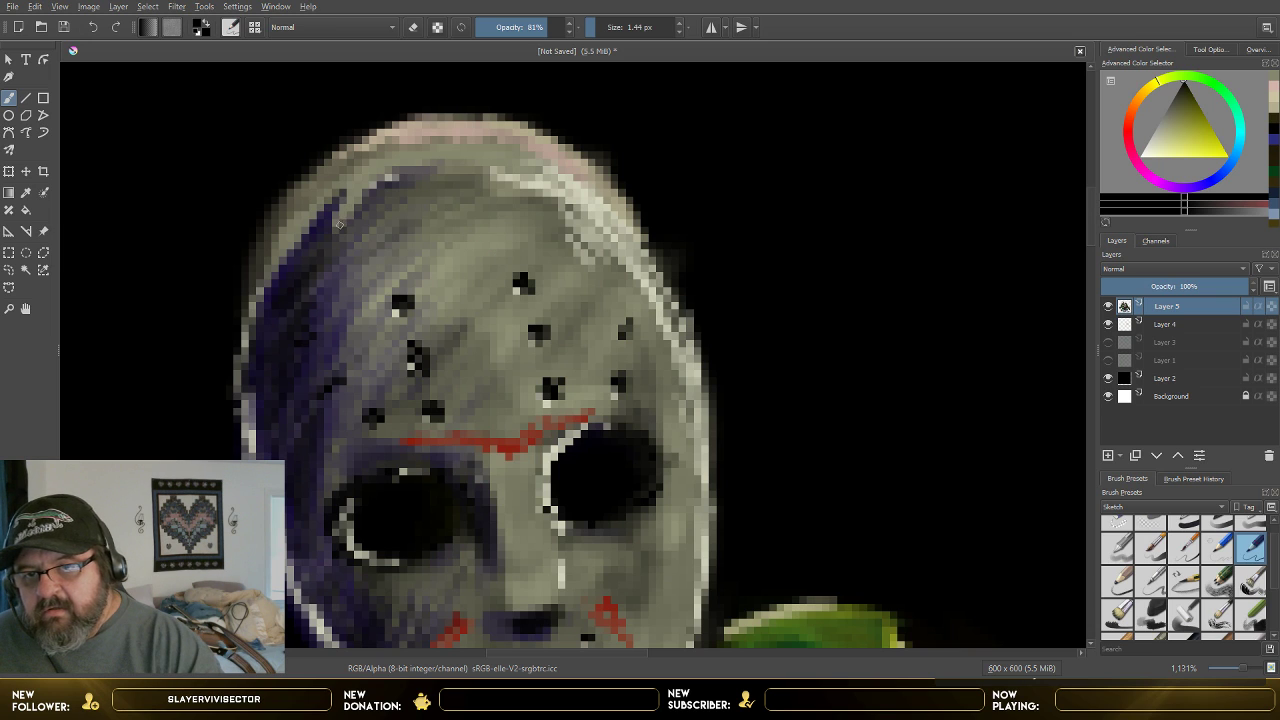
drag(339, 224, 420, 146)
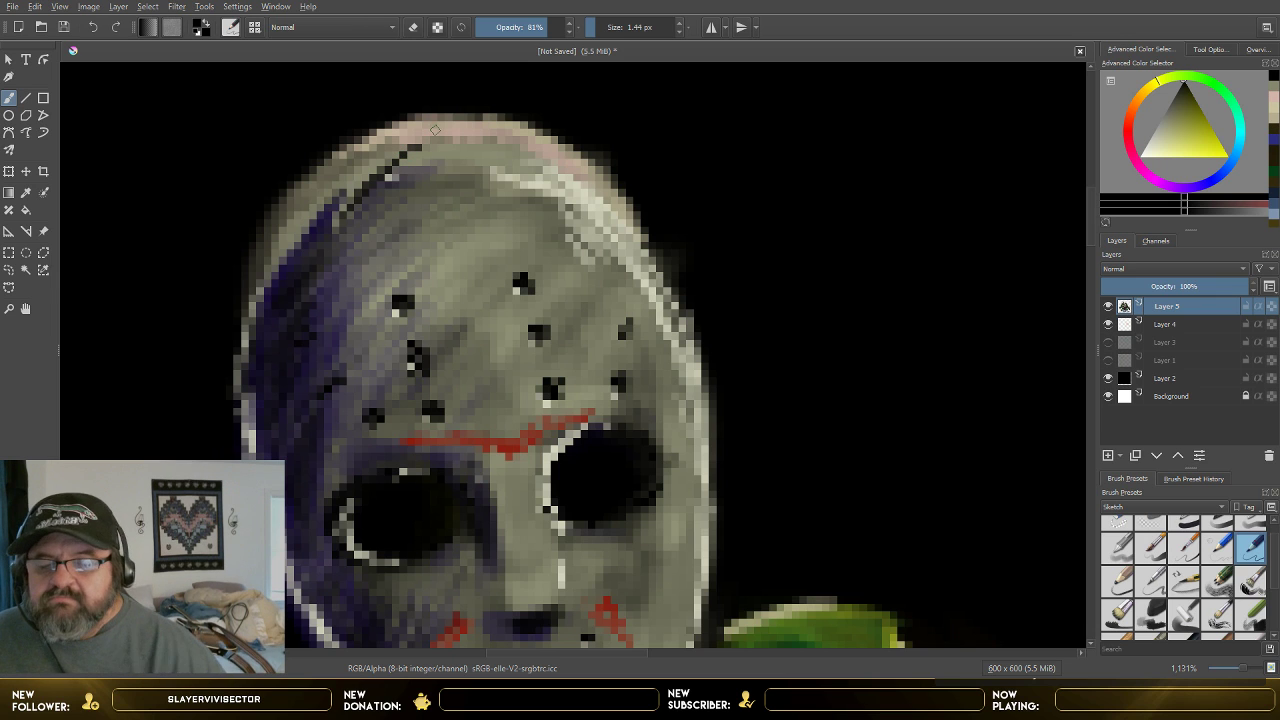
- On Layer 4, paint the crown's shadowed side beside the mask with thin strokes of tan sampled from the top of the head
scroll(434, 130, down, 5)
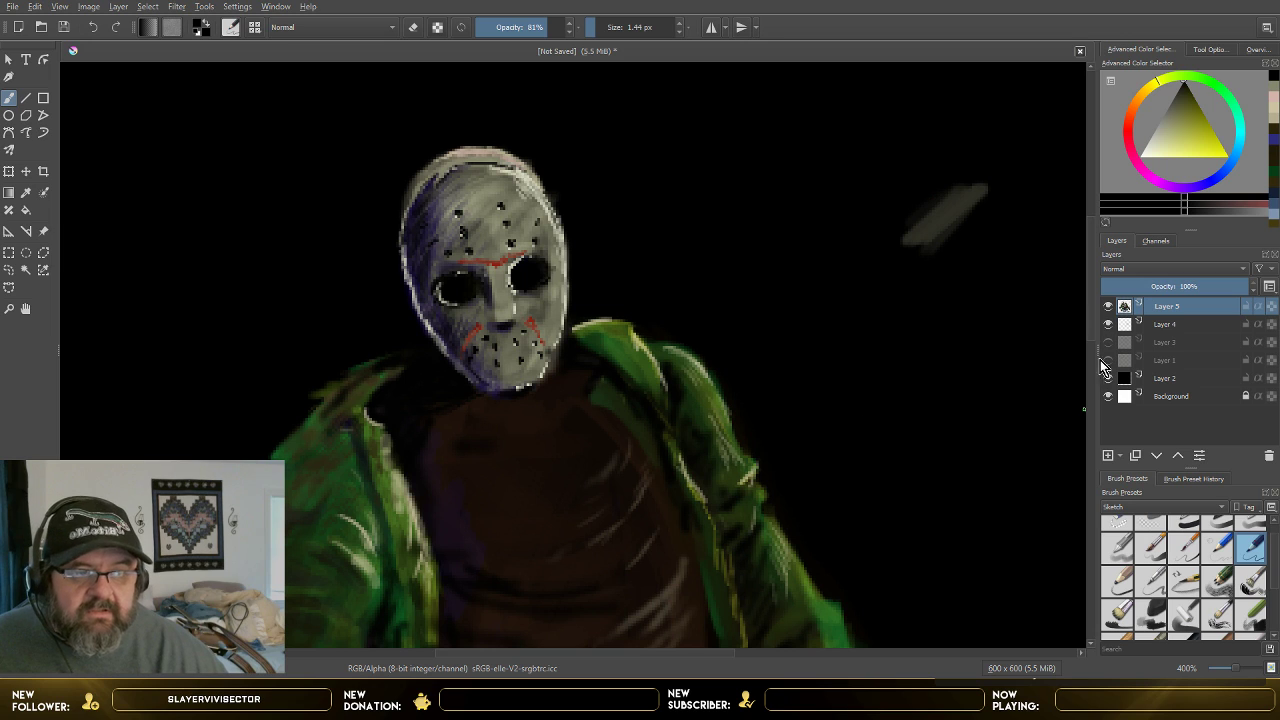
click(1129, 324)
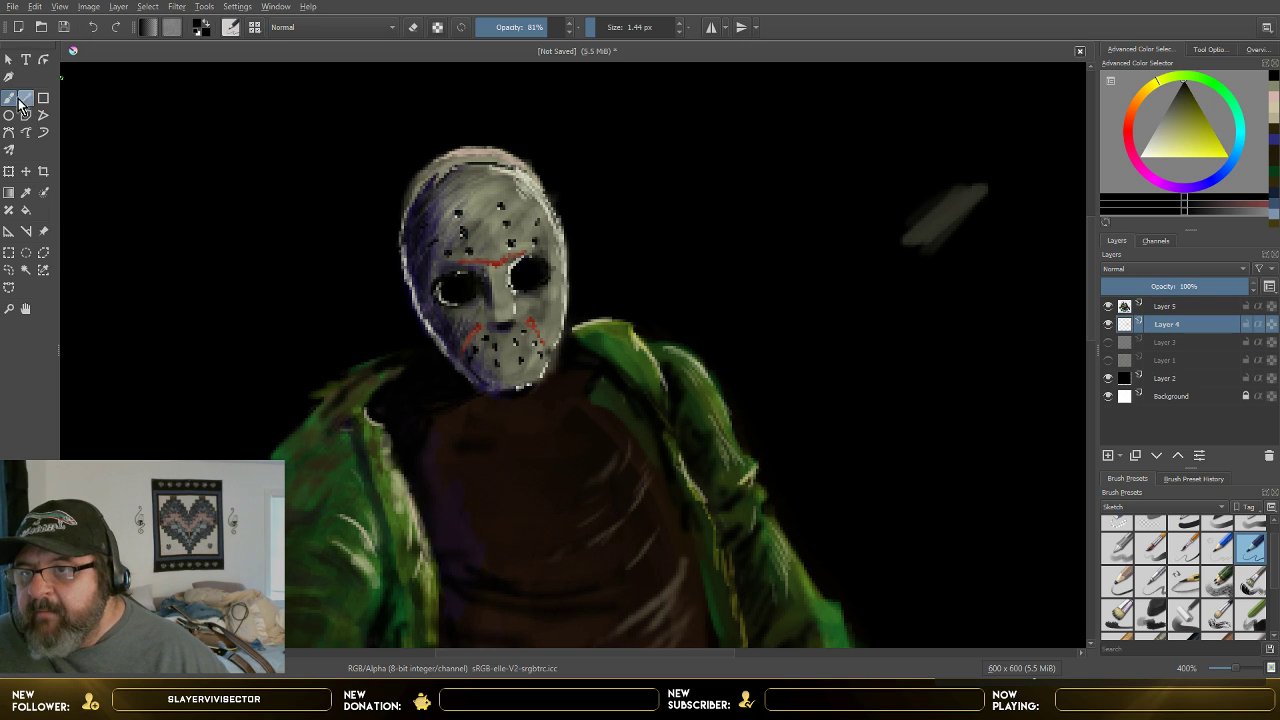
click(34, 191)
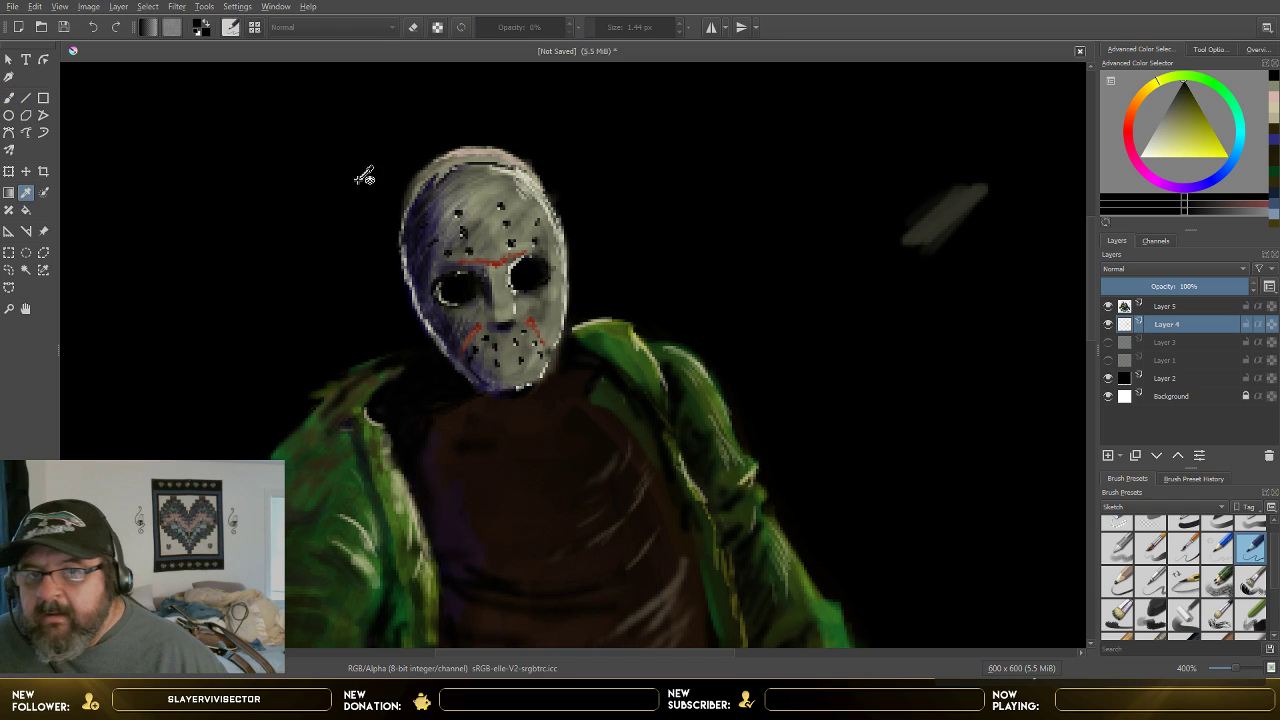
click(490, 149)
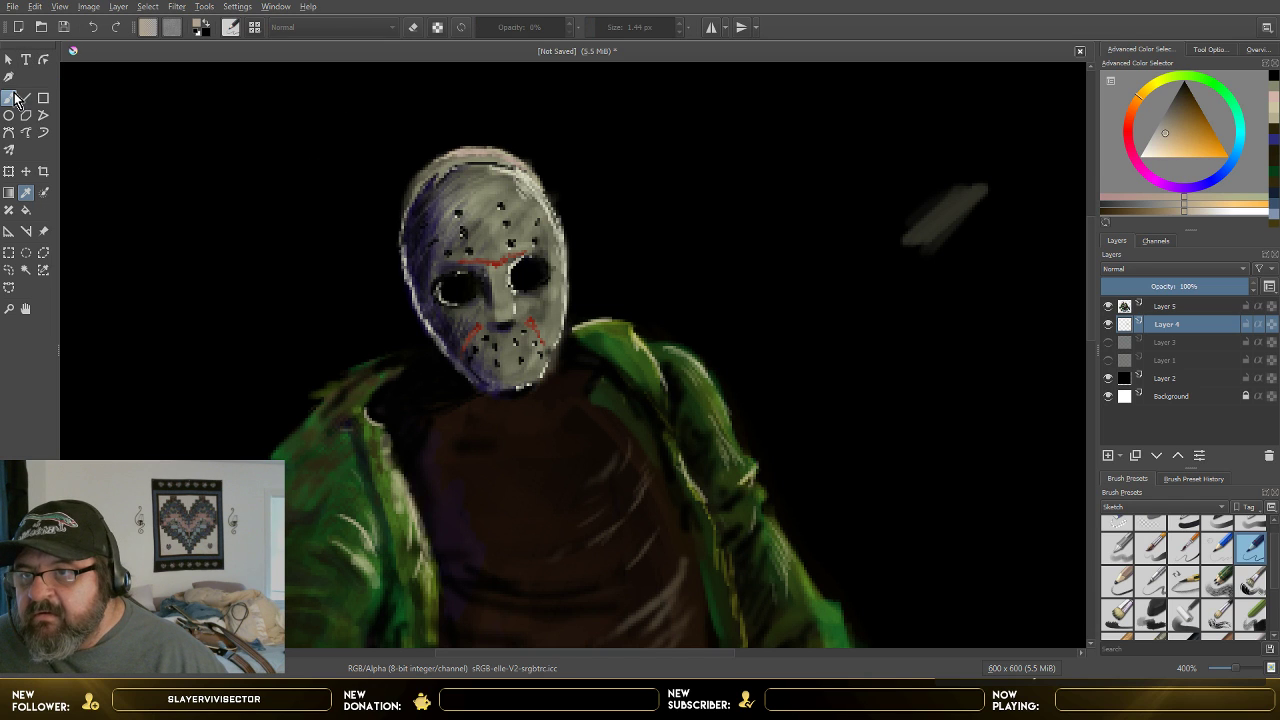
click(12, 97)
scroll(460, 185, up, 2)
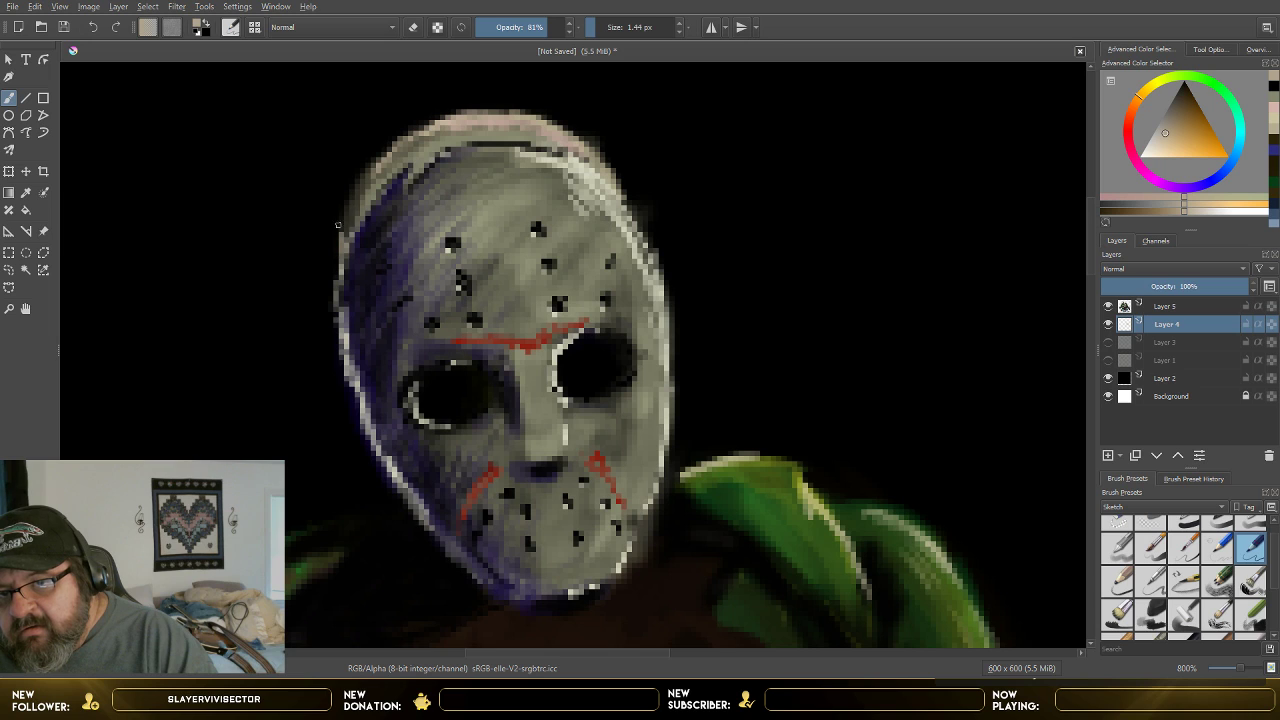
drag(342, 224, 357, 179)
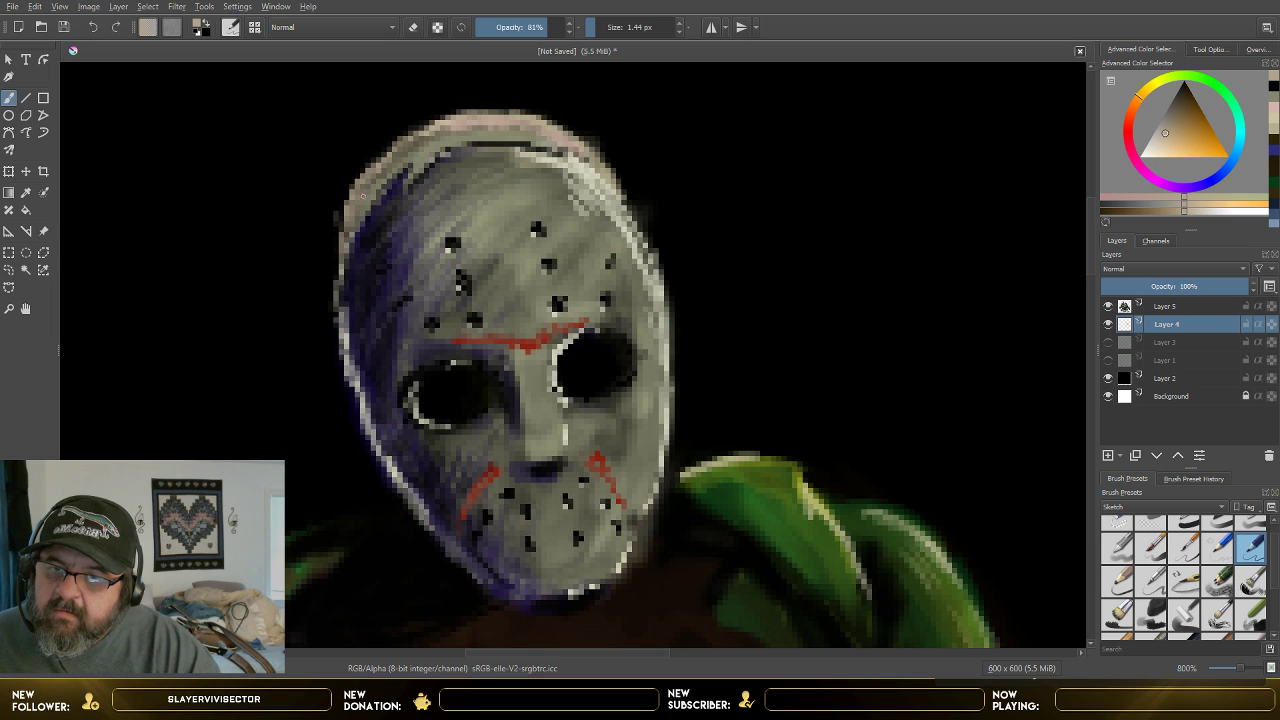
drag(379, 175, 408, 142)
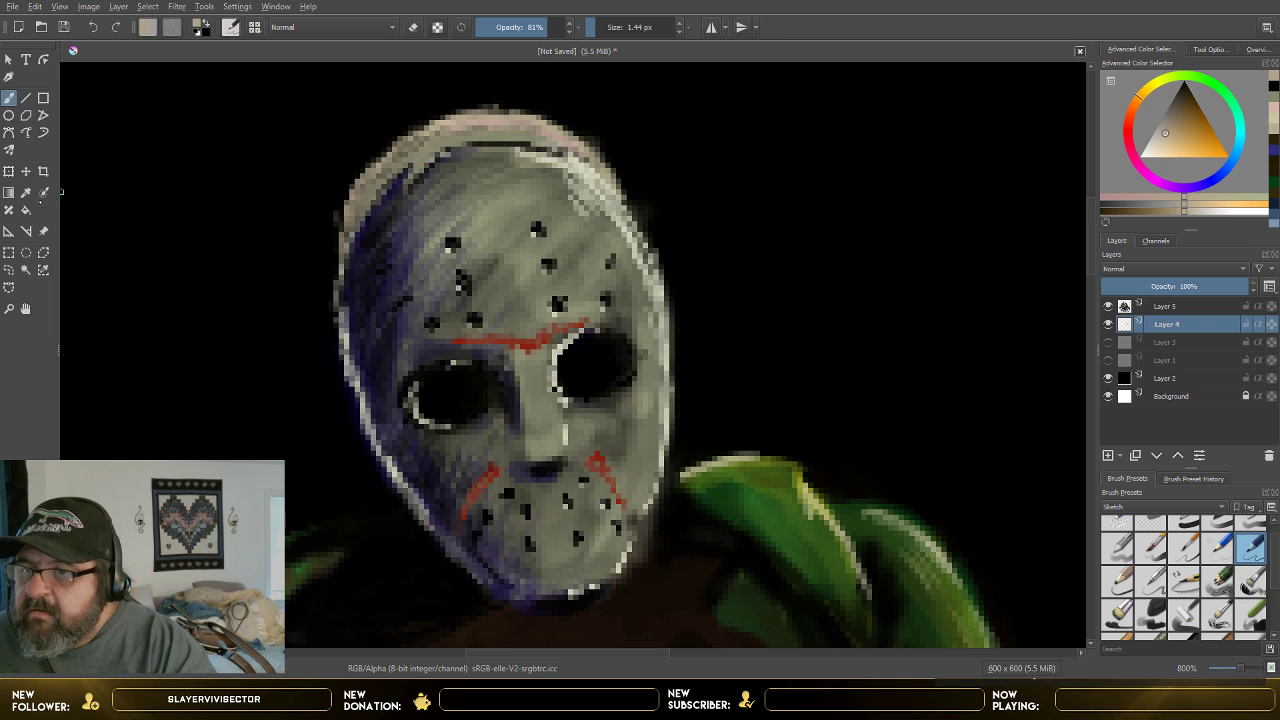
- Sample dark blue from the mask's shadow and brush thin shading strokes across the crown above the mask at 81% opacity
click(26, 192)
click(385, 285)
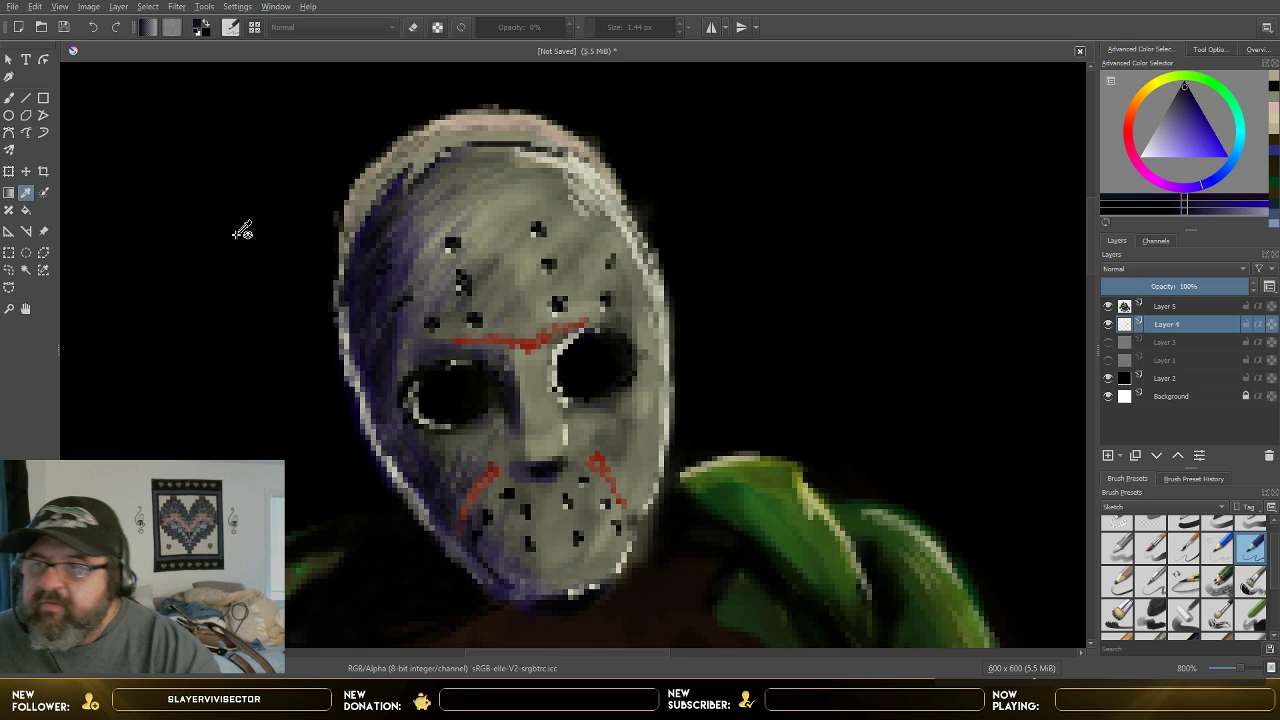
click(26, 97)
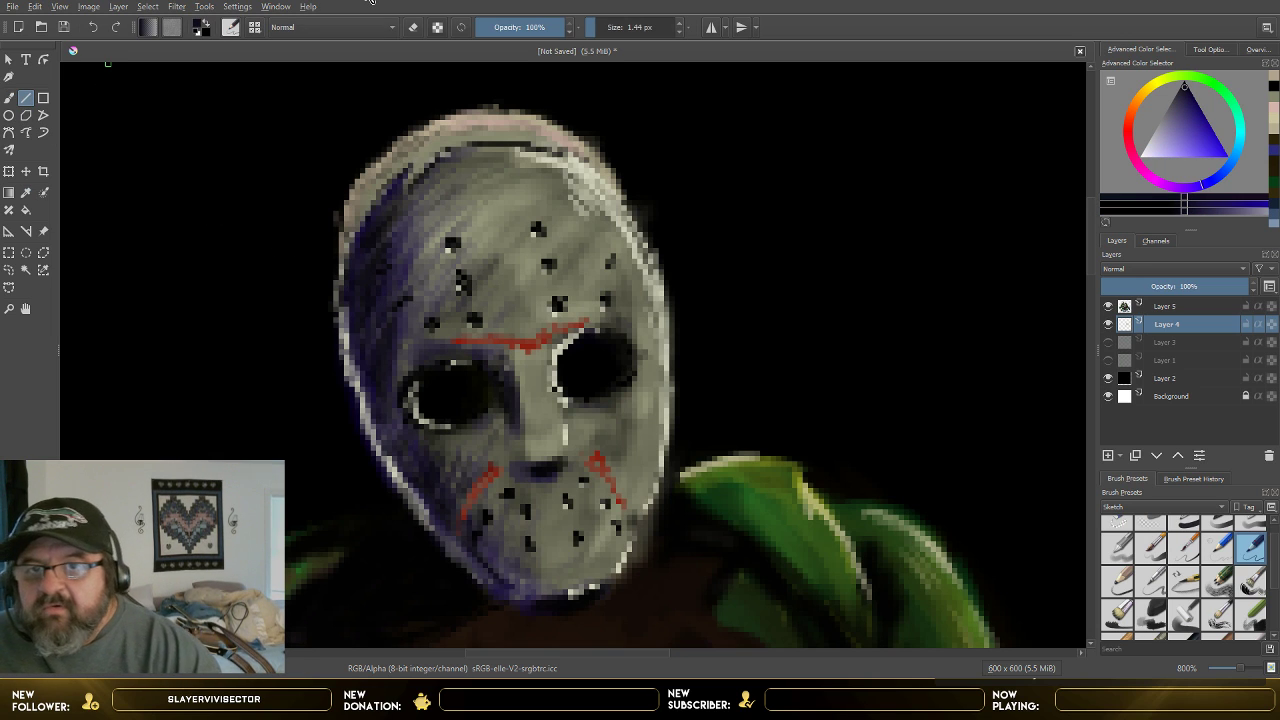
drag(535, 27, 500, 27)
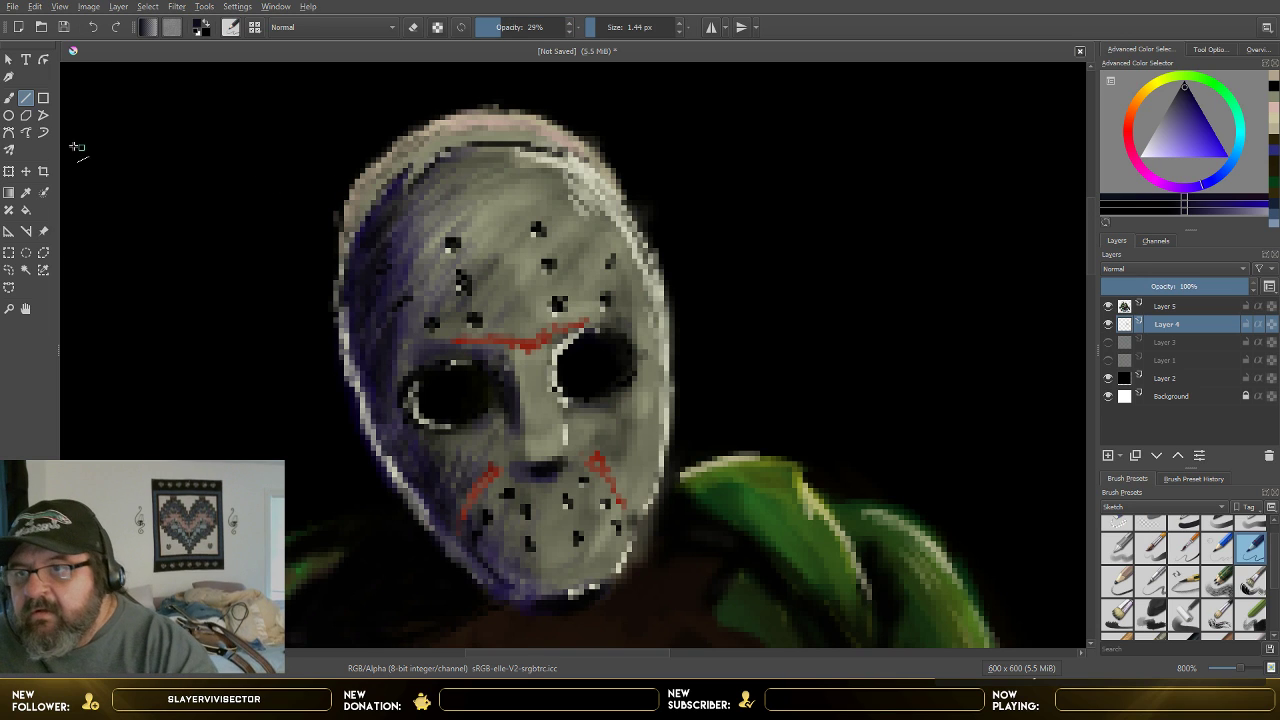
click(9, 97)
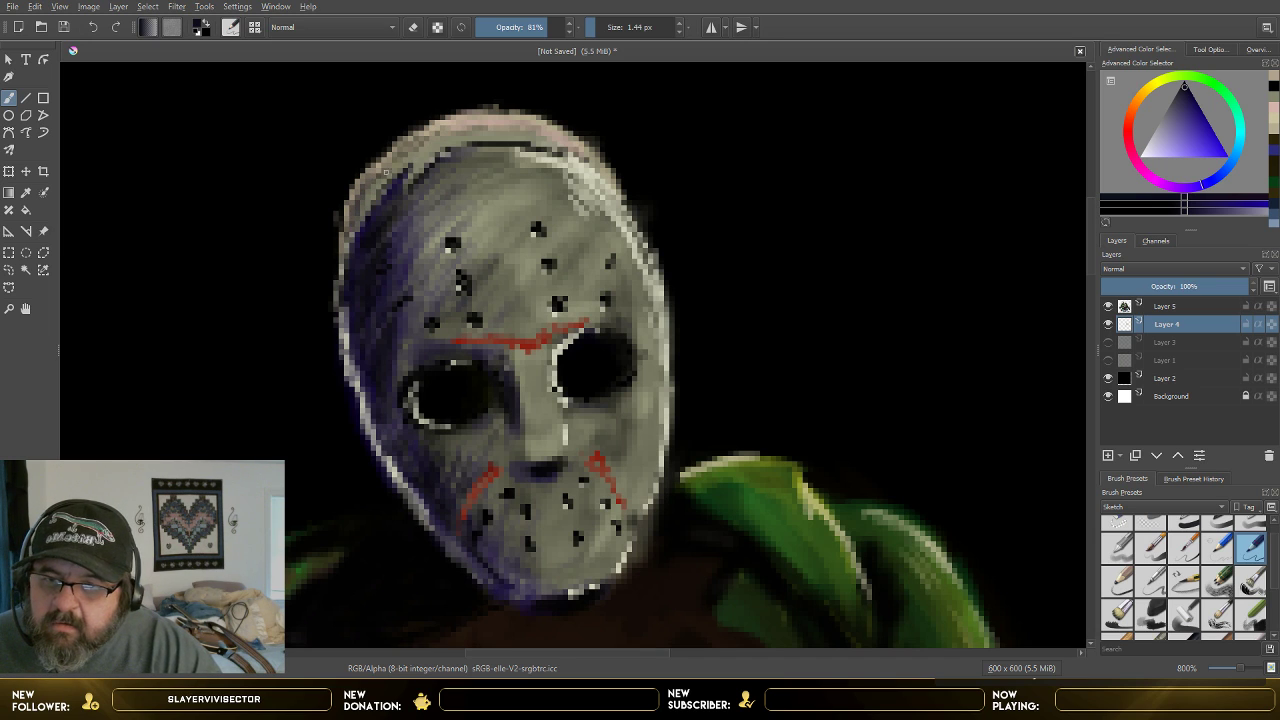
drag(385, 172, 398, 142)
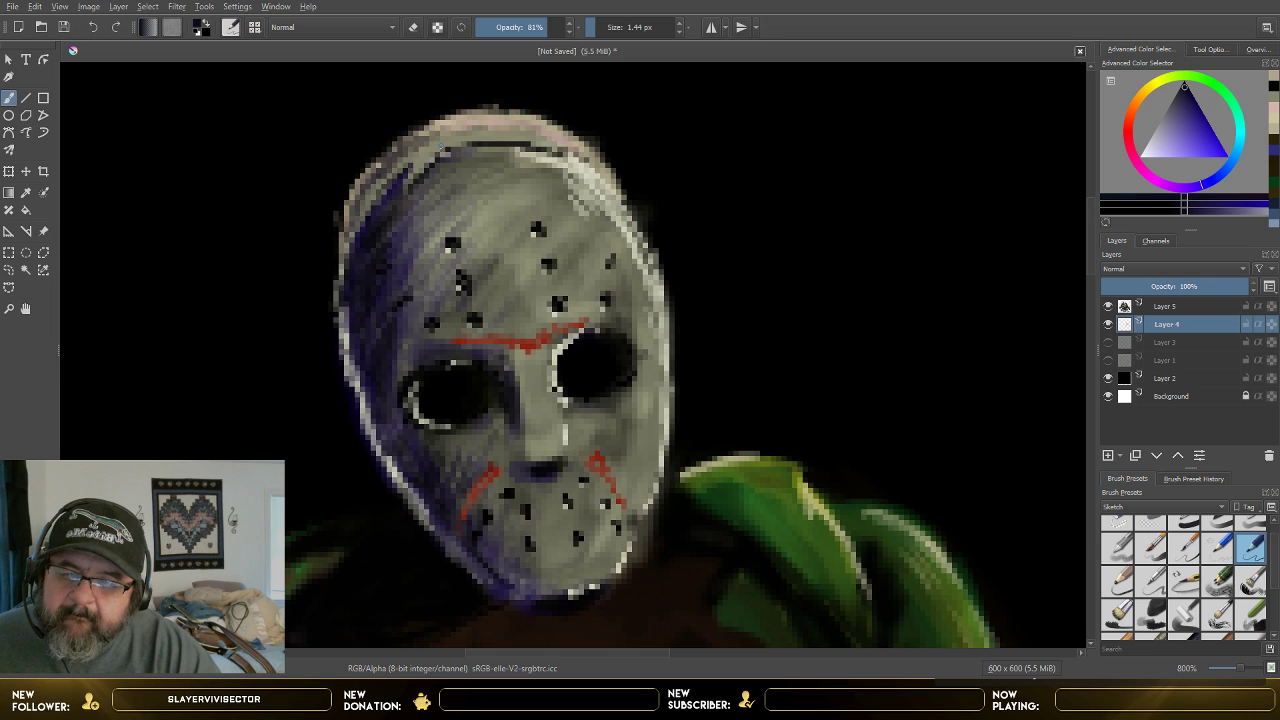
drag(440, 147, 470, 117)
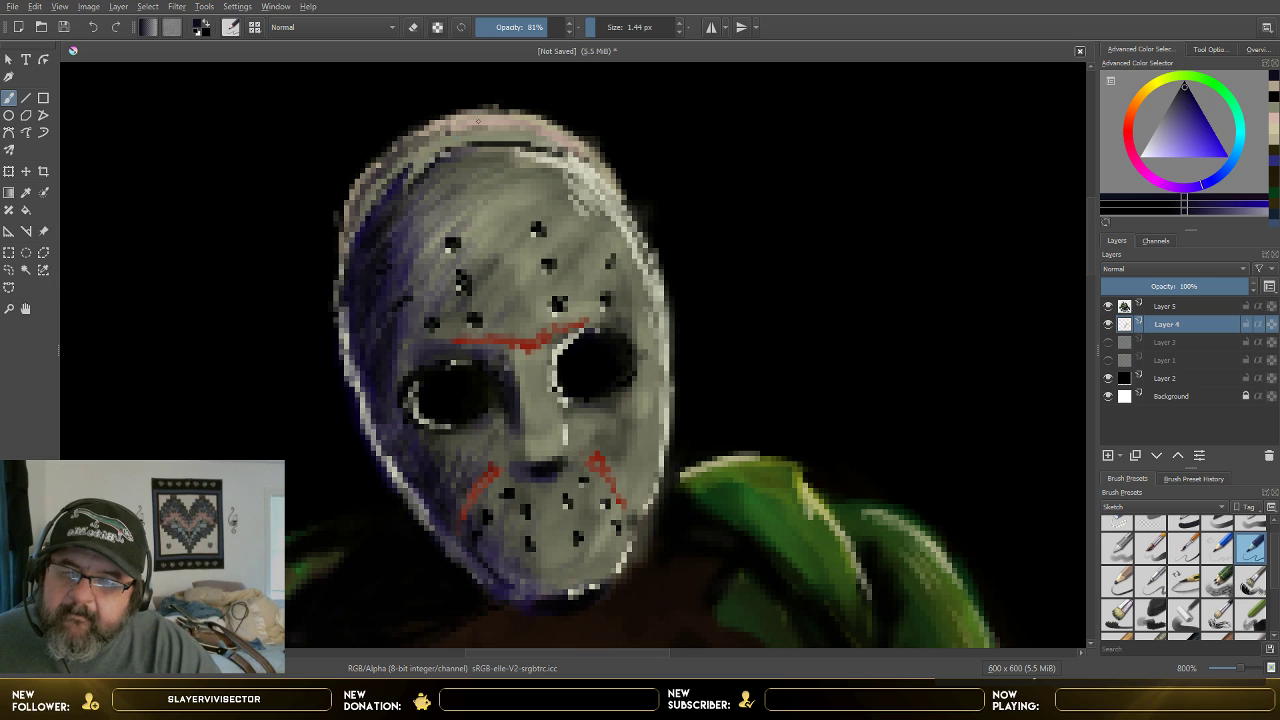
scroll(490, 115, down, 2)
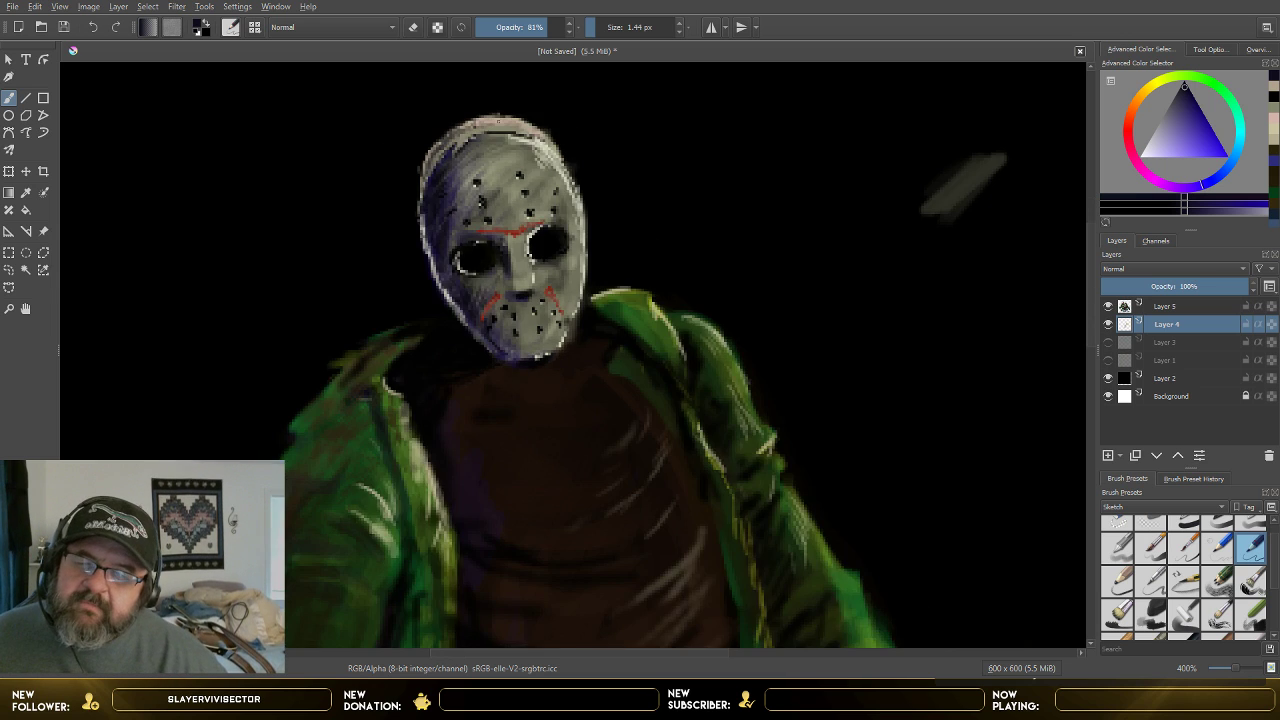
scroll(497, 118, down, 2)
scroll(497, 136, down, 1)
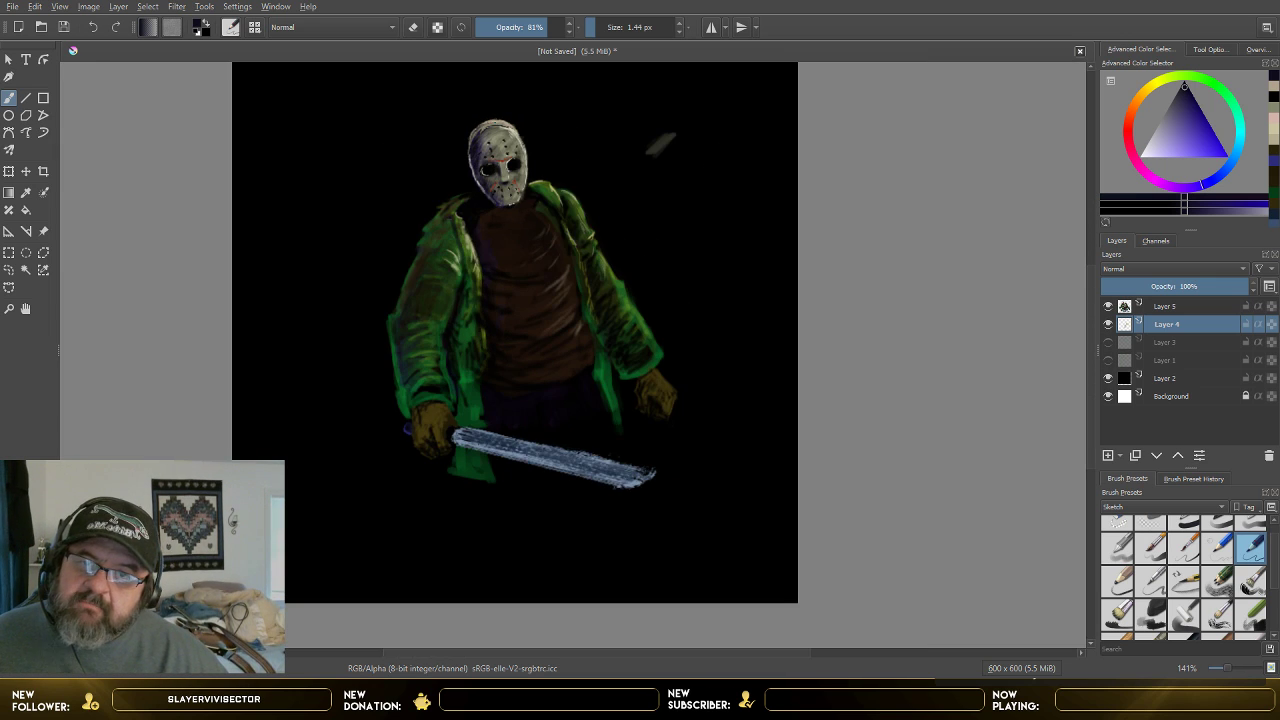
scroll(497, 127, up, 1)
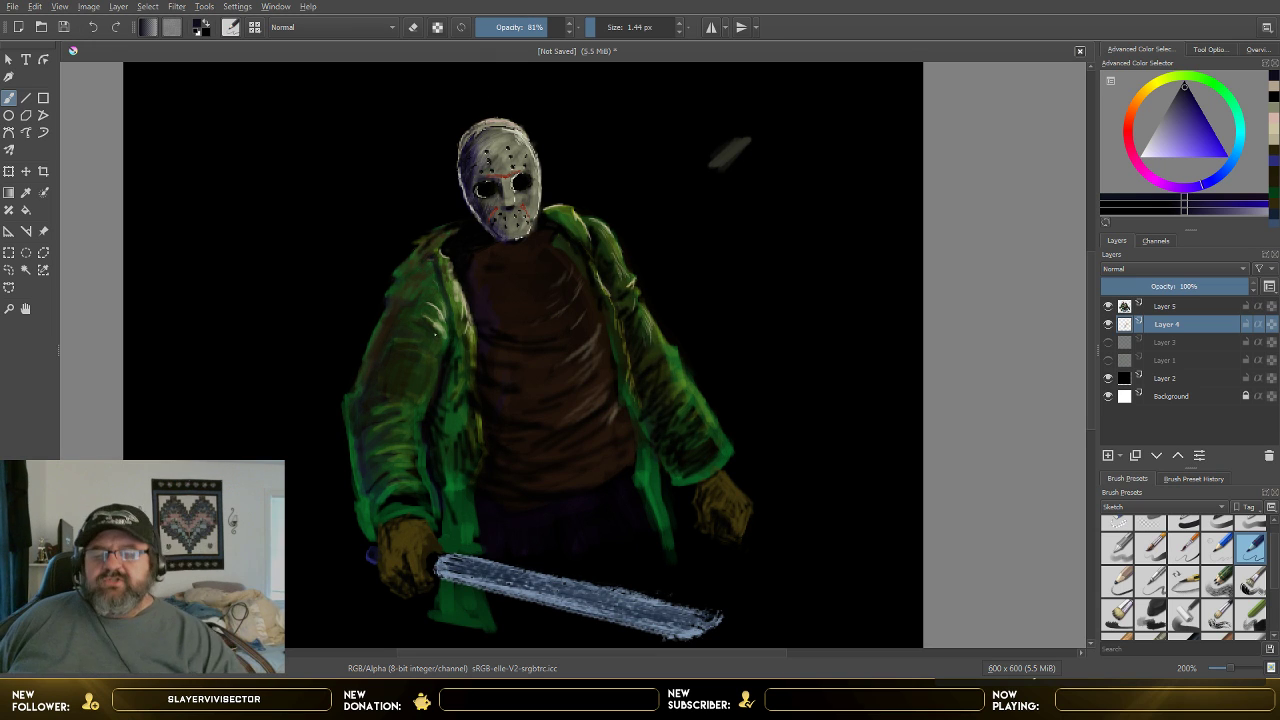
scroll(530, 381, up, 1)
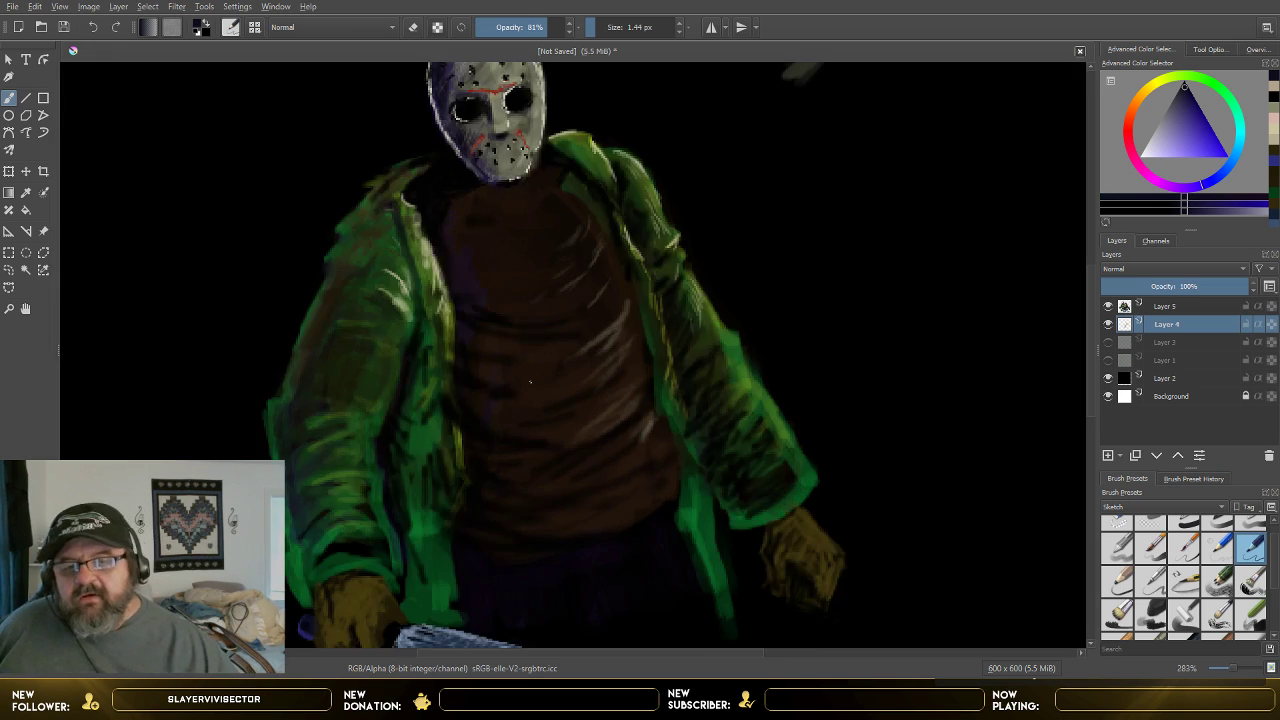
scroll(530, 381, down, 1)
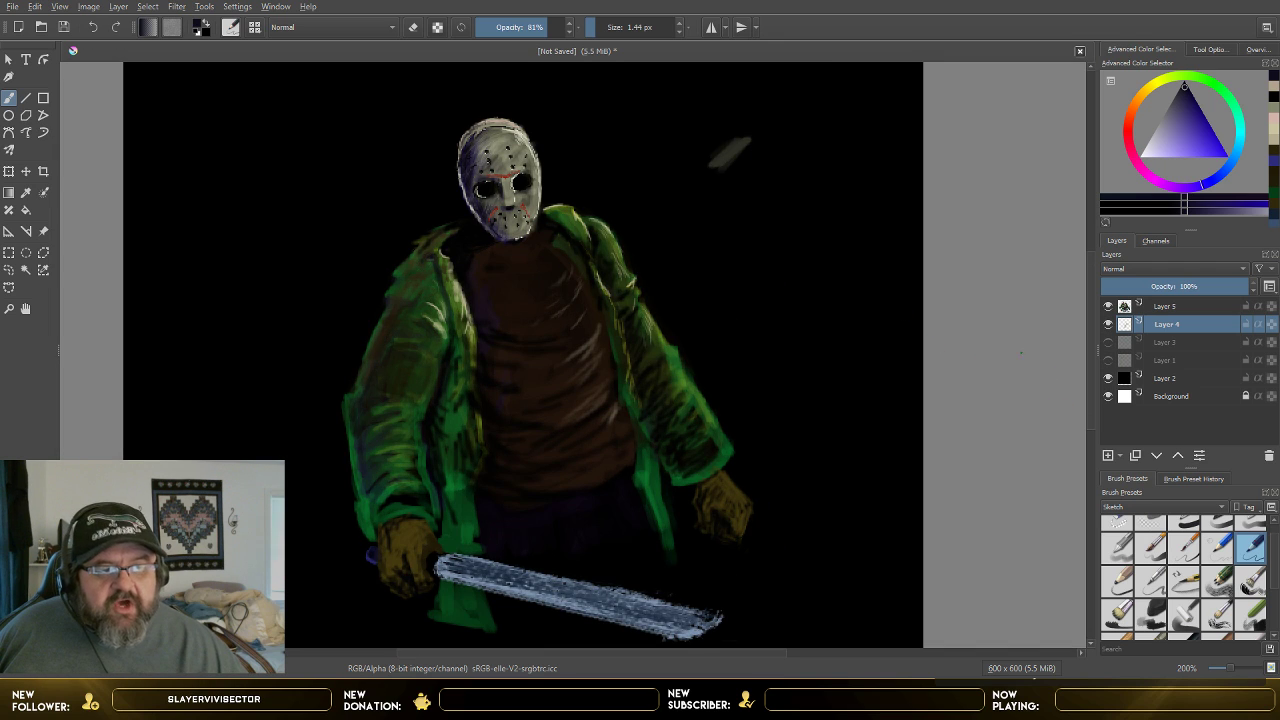
scroll(1093, 403, up, 2)
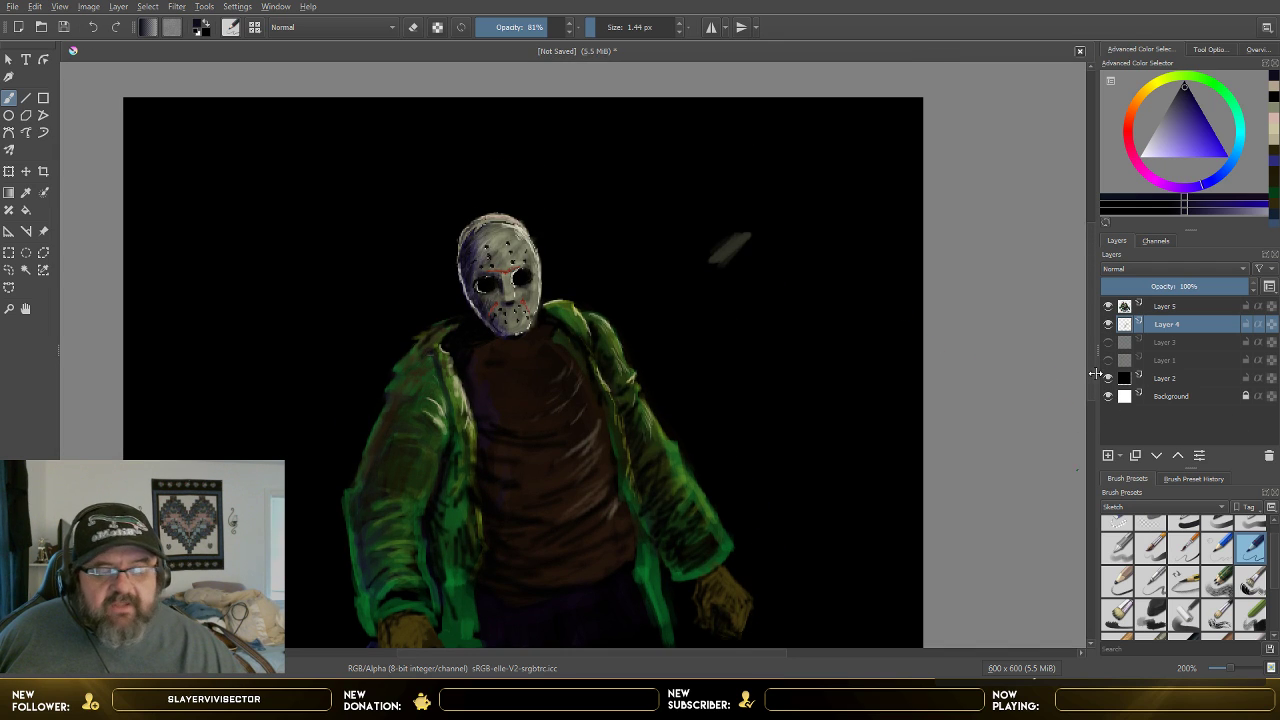
- Choose a dark red paint colour and load a splatter brush from the Textures presets
click(1128, 142)
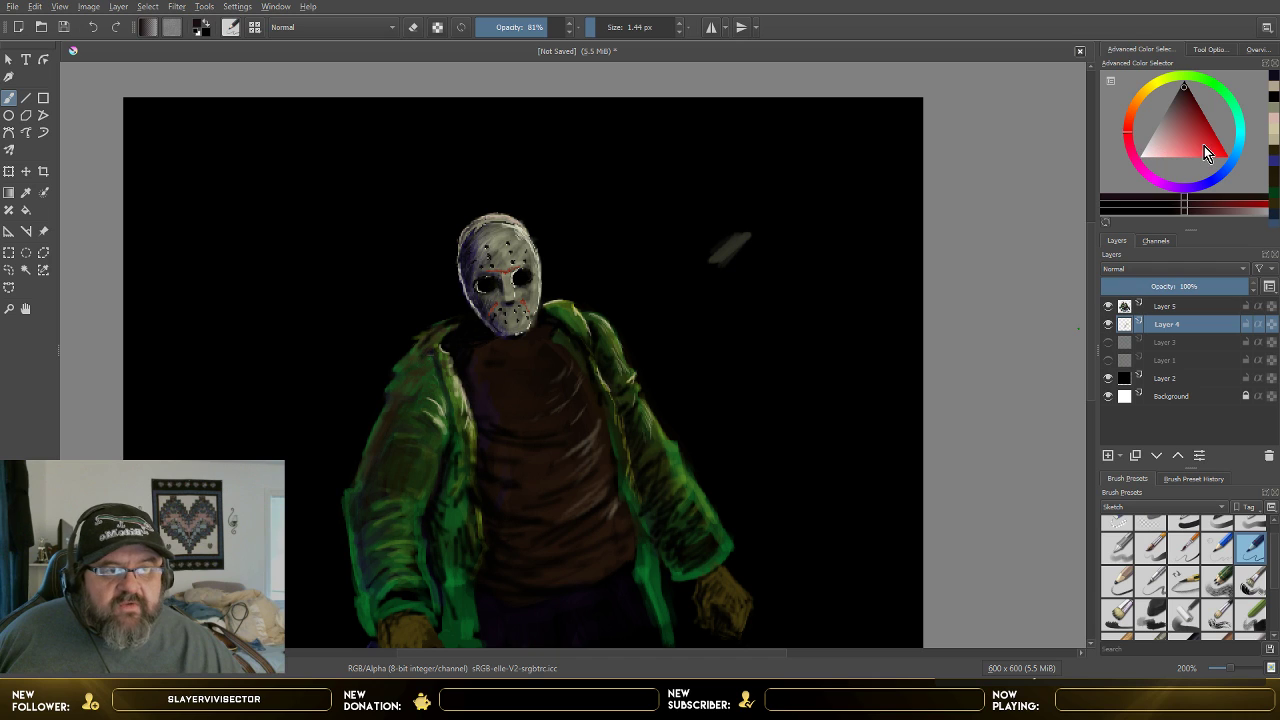
drag(1204, 146, 1208, 119)
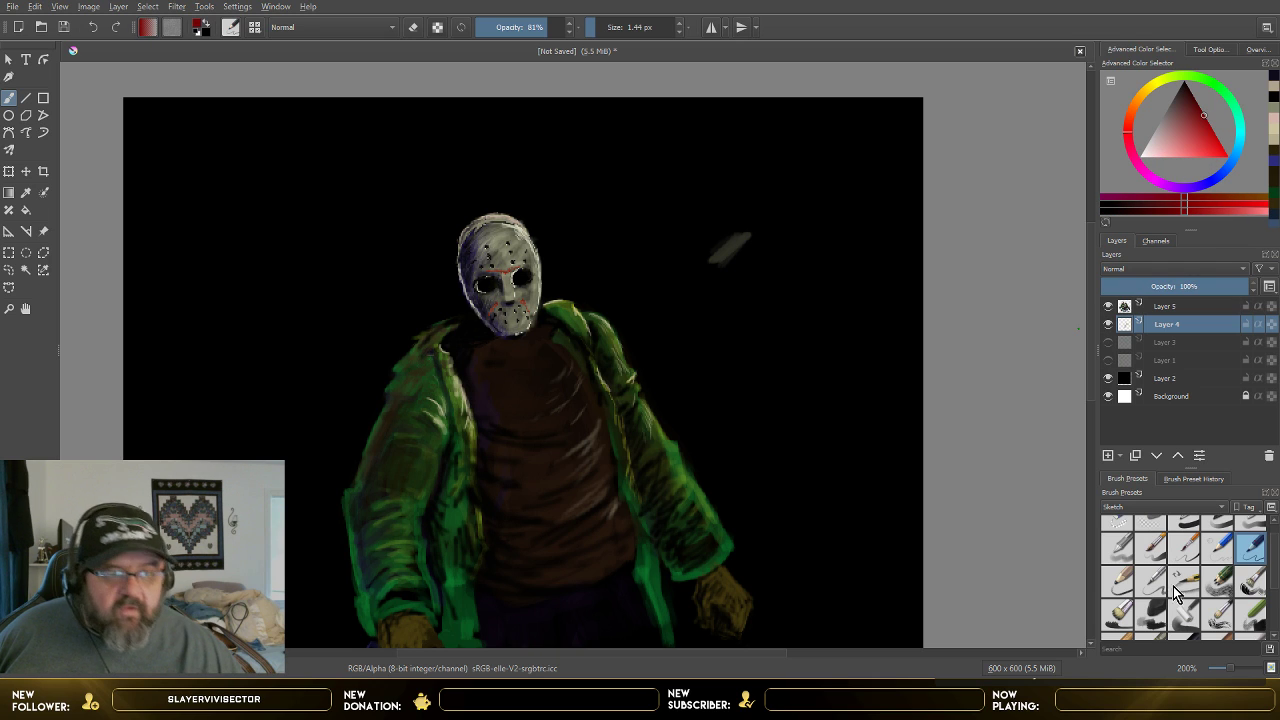
scroll(1175, 592, down, 3)
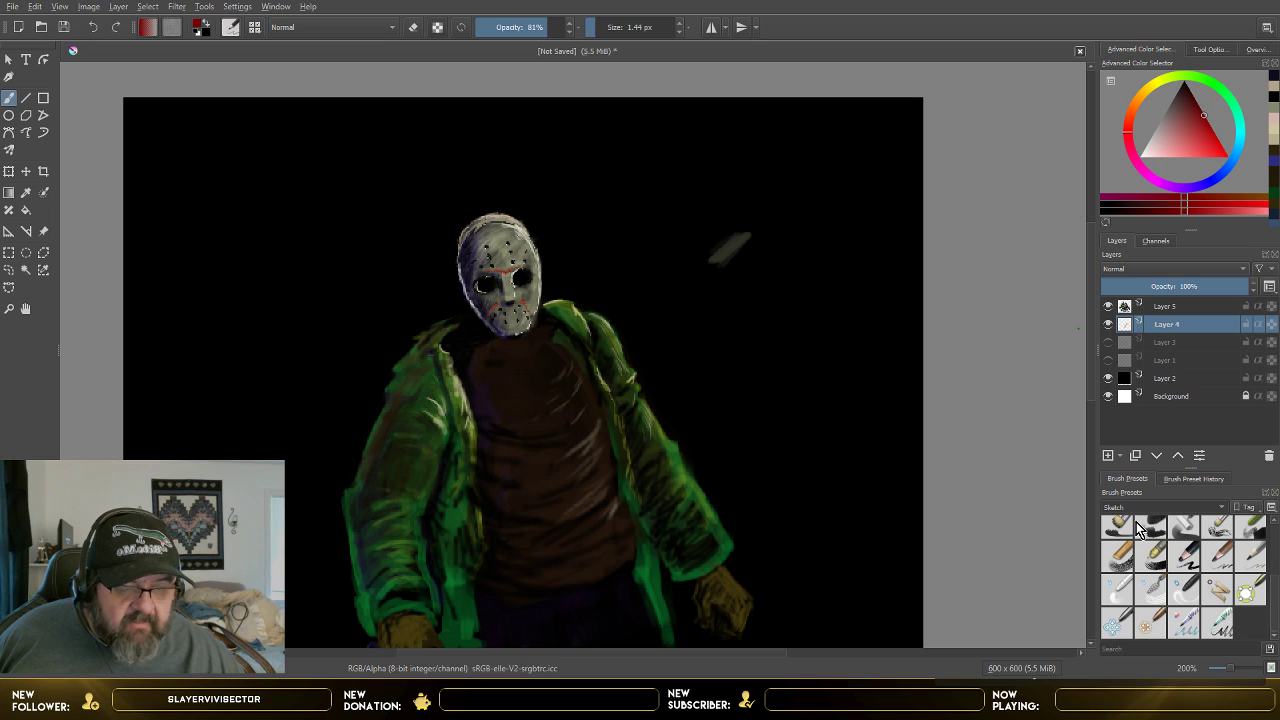
click(1140, 510)
click(1186, 578)
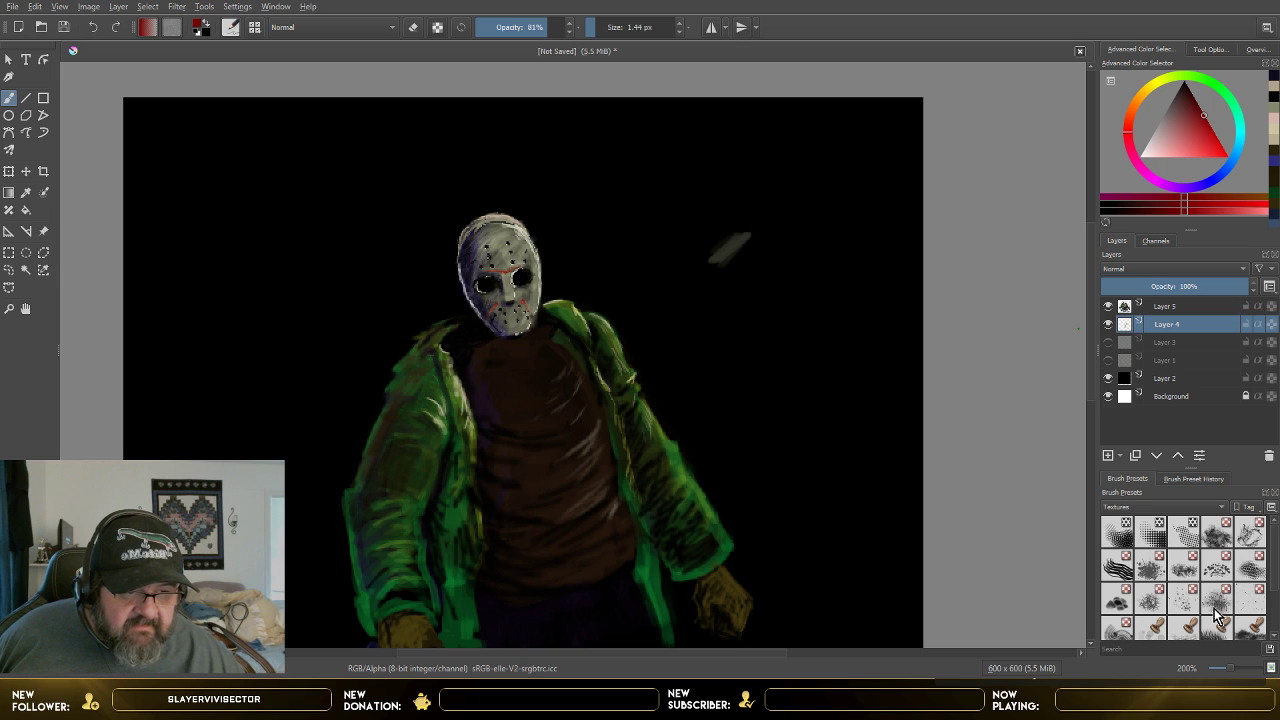
click(1216, 602)
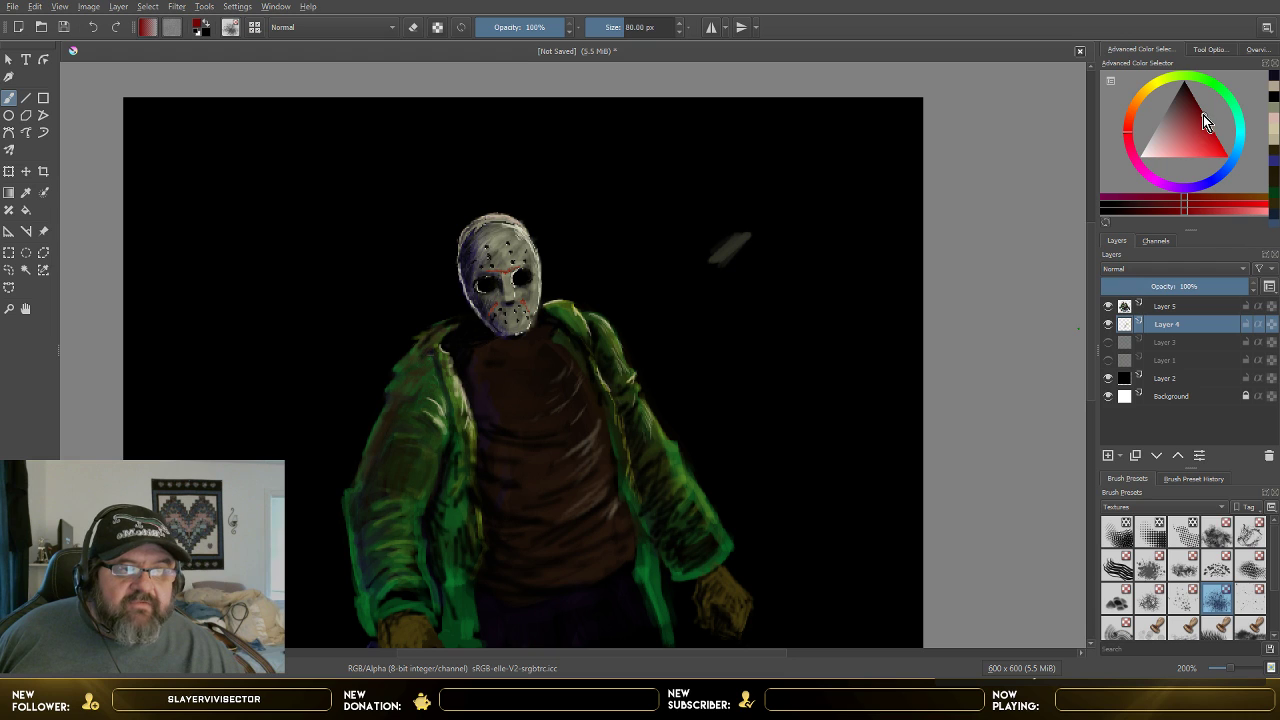
drag(1202, 114, 1206, 119)
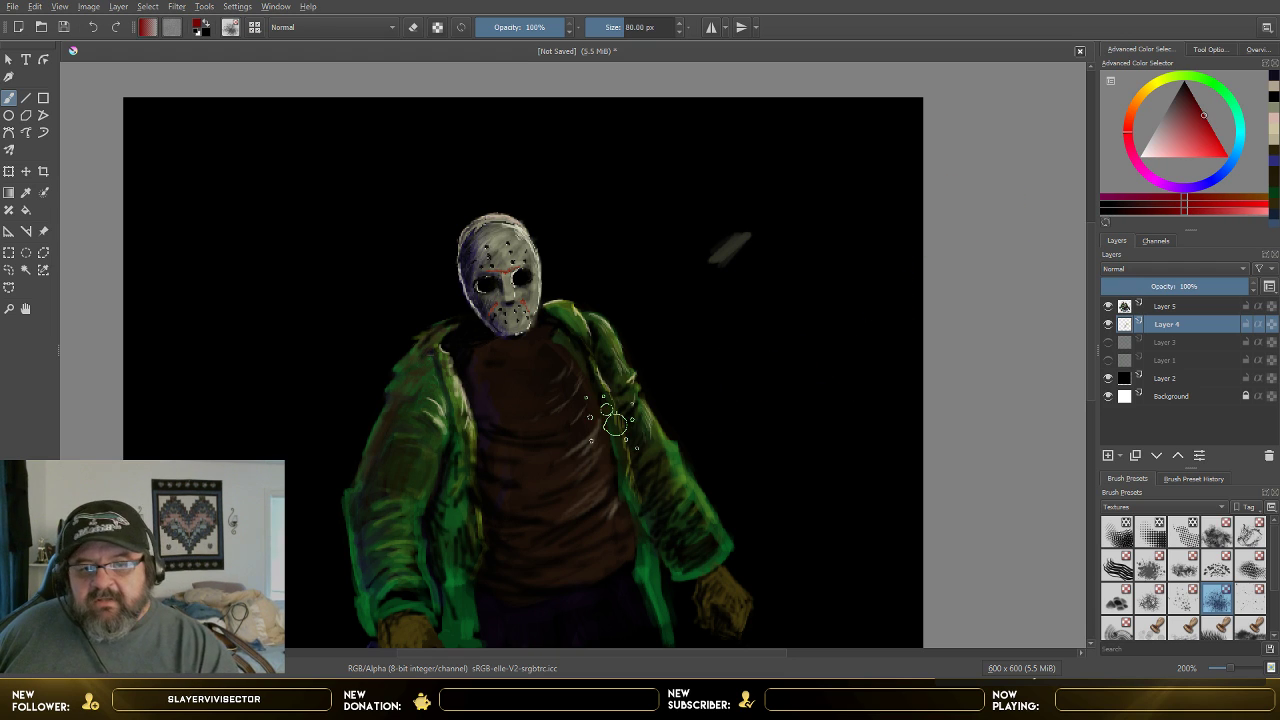
- Paint a dark red speckled glow around the head and shoulders on Layer 4 at 24% opacity and 87.30 px
click(613, 27)
drag(607, 33, 634, 28)
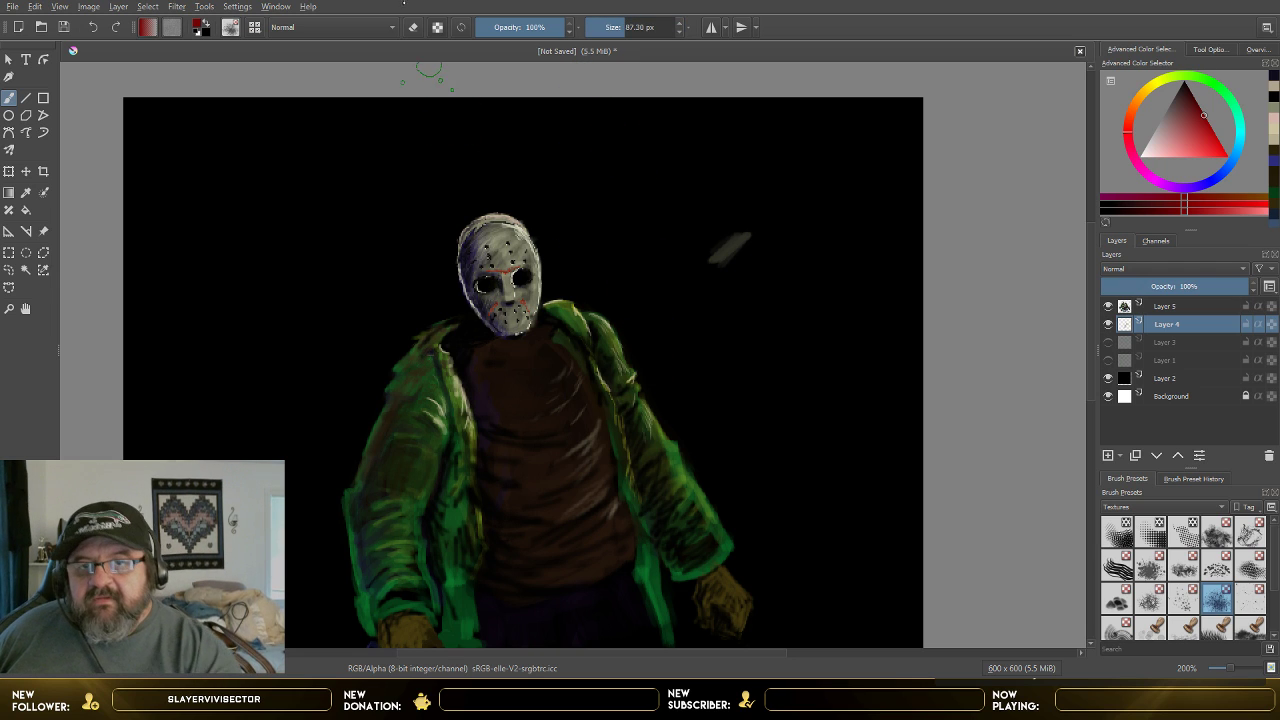
drag(535, 27, 495, 33)
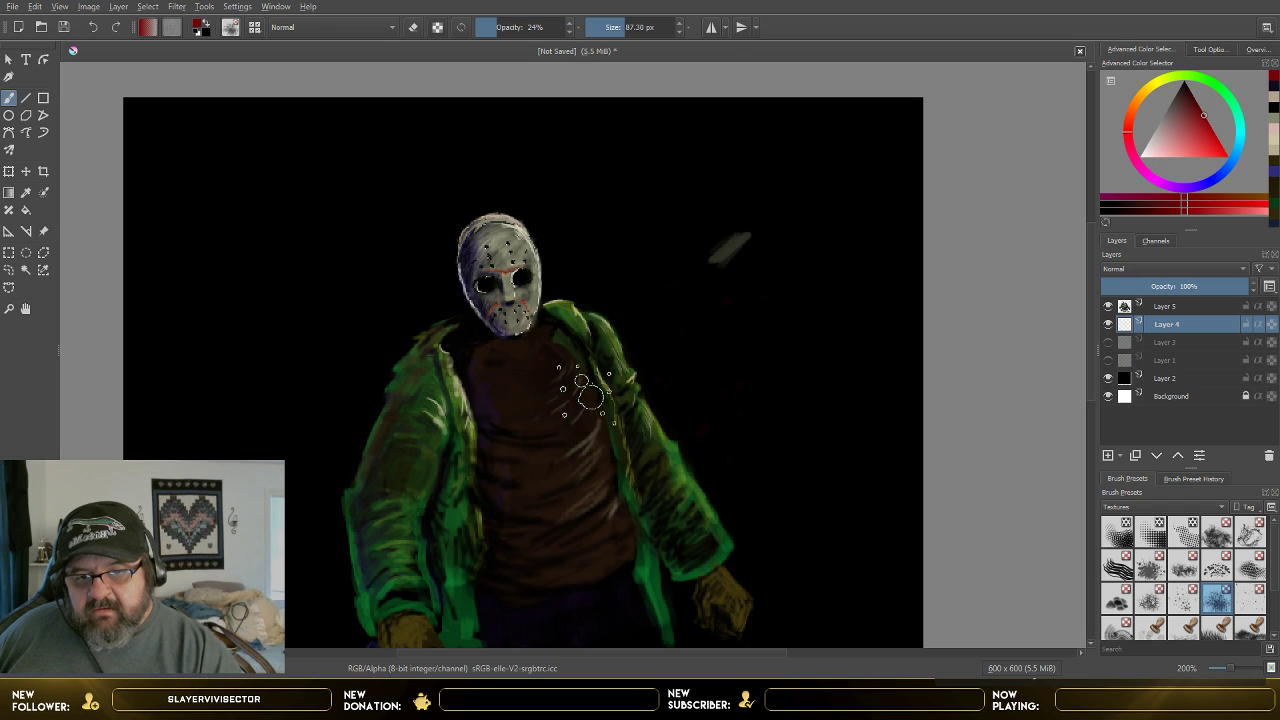
mouse_move(590, 395)
mouse_down()
mouse_move(584, 441)
mouse_move(552, 457)
mouse_move(533, 377)
mouse_up()
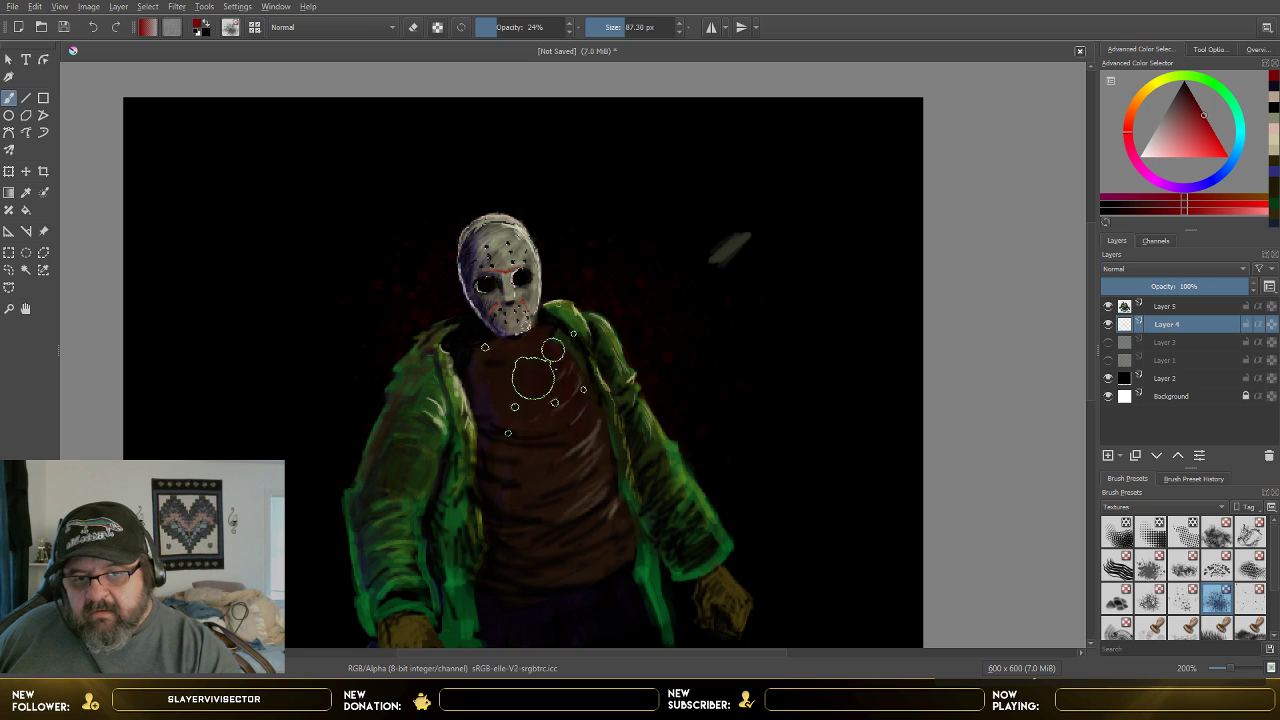
key(ctrl+z)
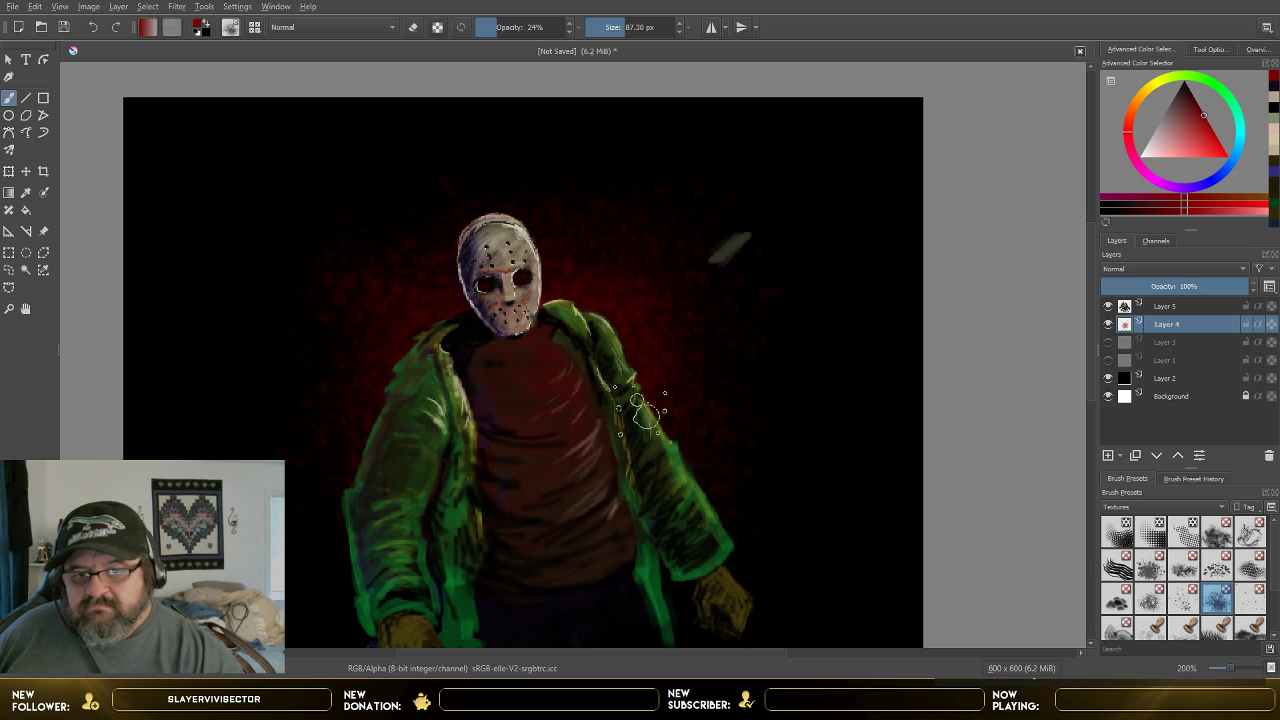
drag(645, 410, 652, 425)
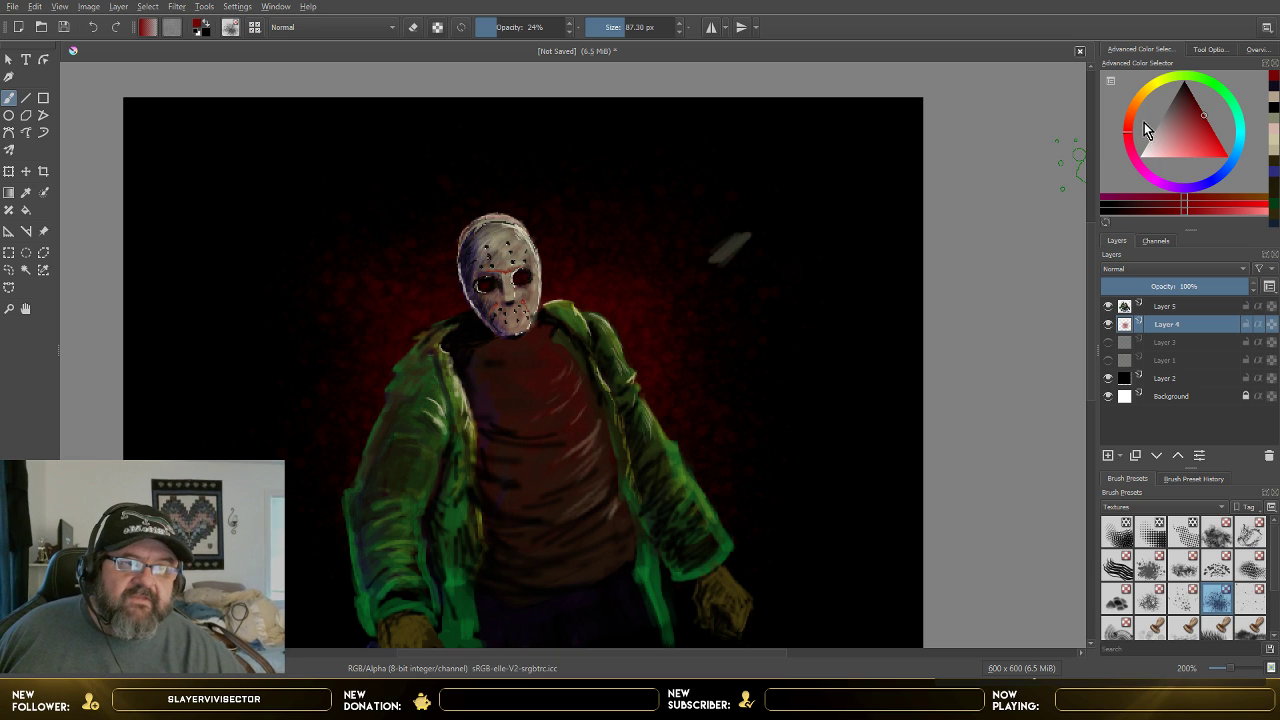
- Add orange speckles to the red glow around the head and shoulders at 21% opacity
drag(1136, 120, 1200, 128)
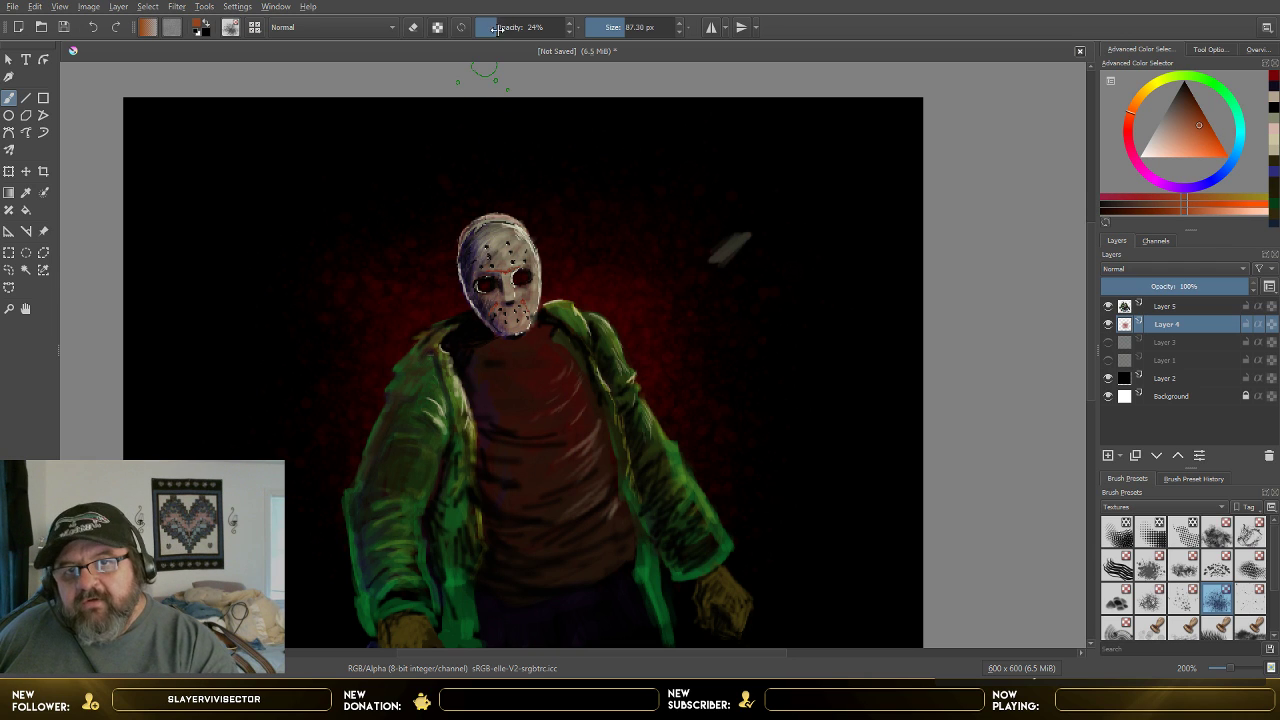
drag(495, 29, 492, 30)
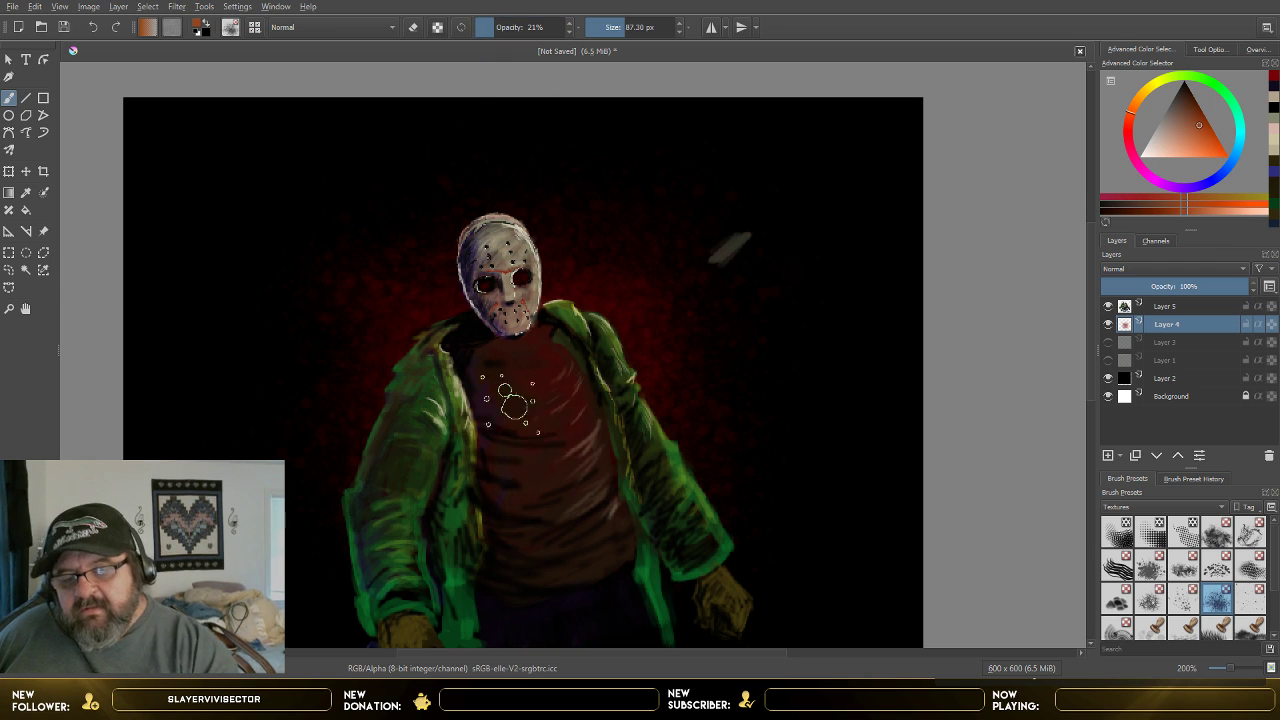
mouse_move(492, 376)
mouse_down()
mouse_move(551, 350)
mouse_move(523, 375)
mouse_move(538, 383)
mouse_up()
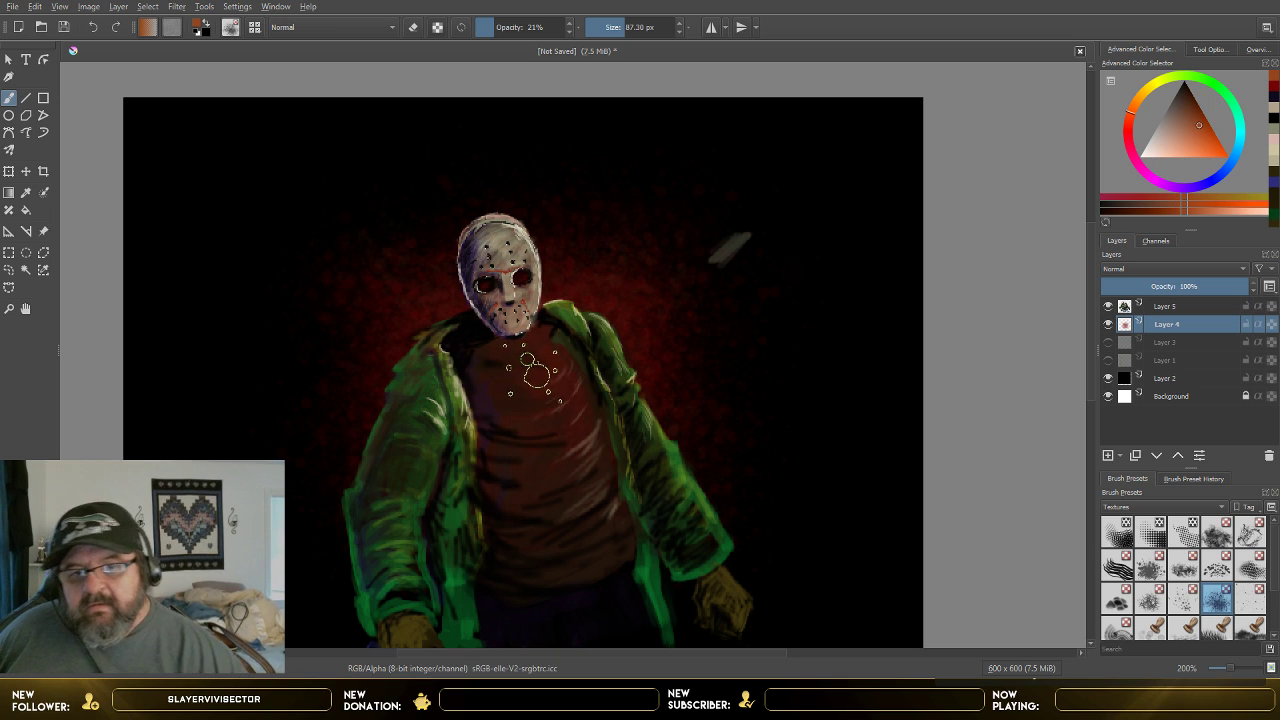
- Try golden-yellow speckles over the glow at 16% opacity and 116.73 px, and undo them
click(1148, 95)
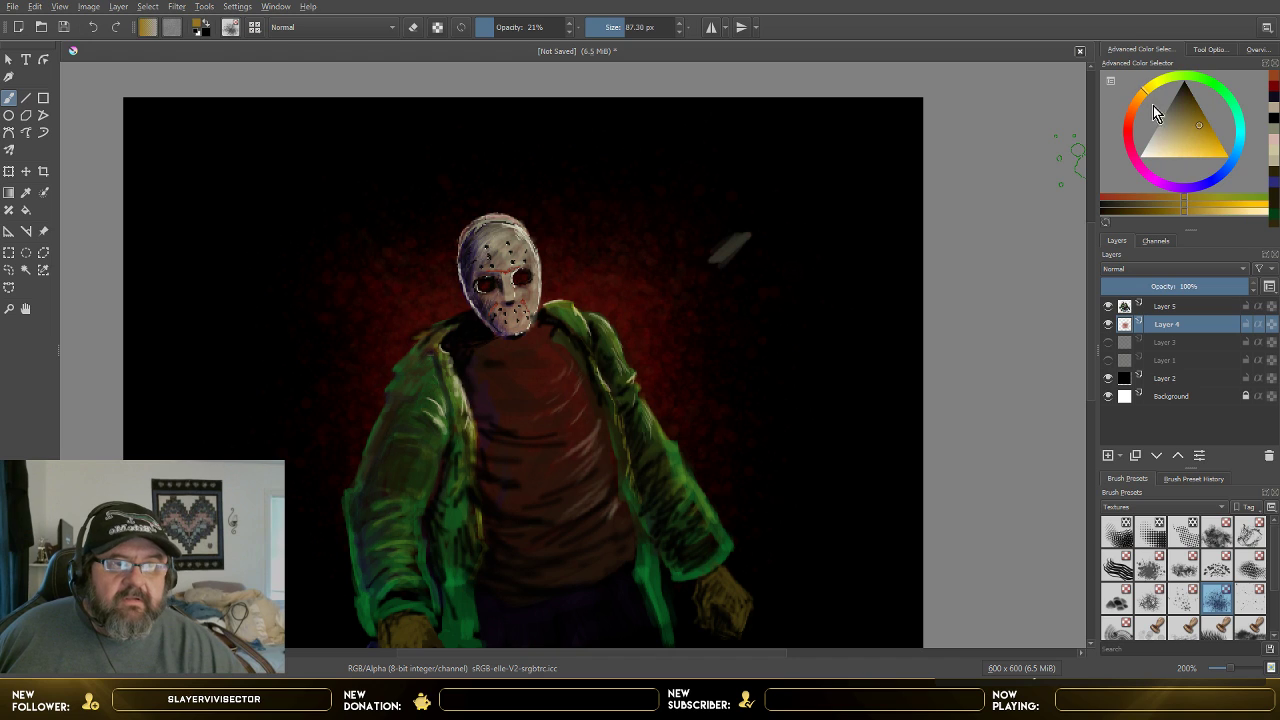
click(1199, 148)
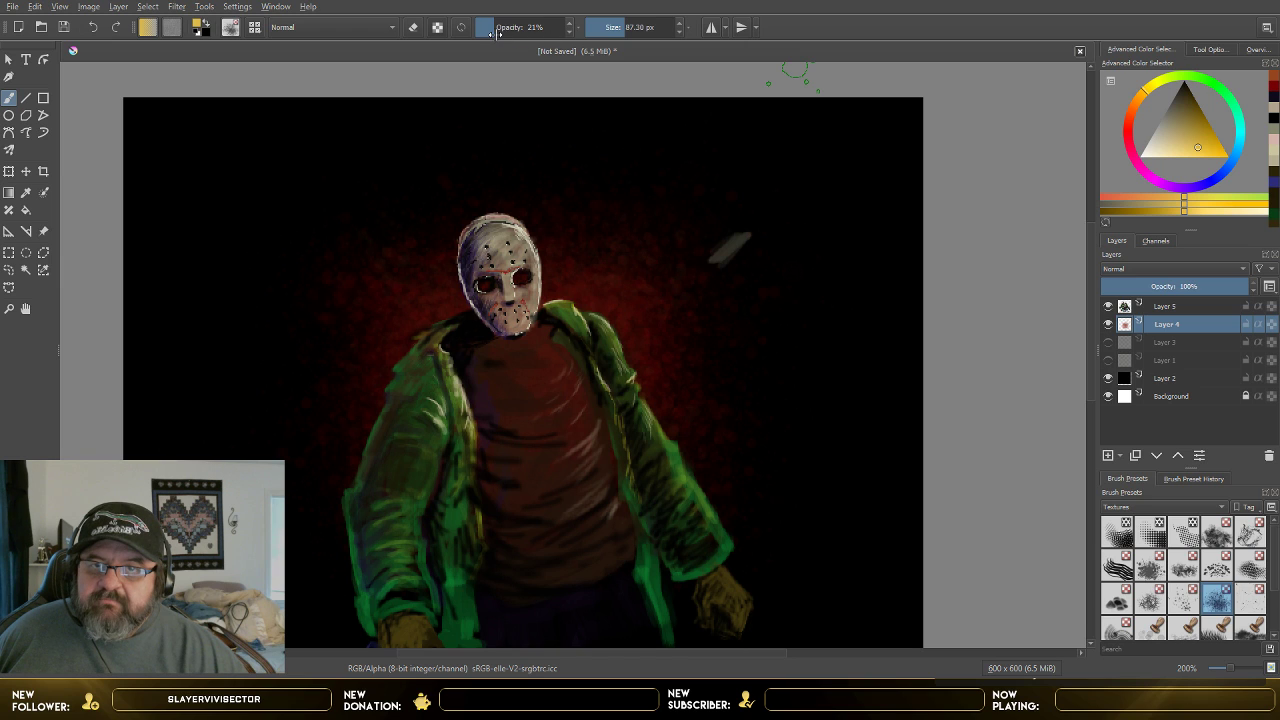
drag(498, 33, 489, 33)
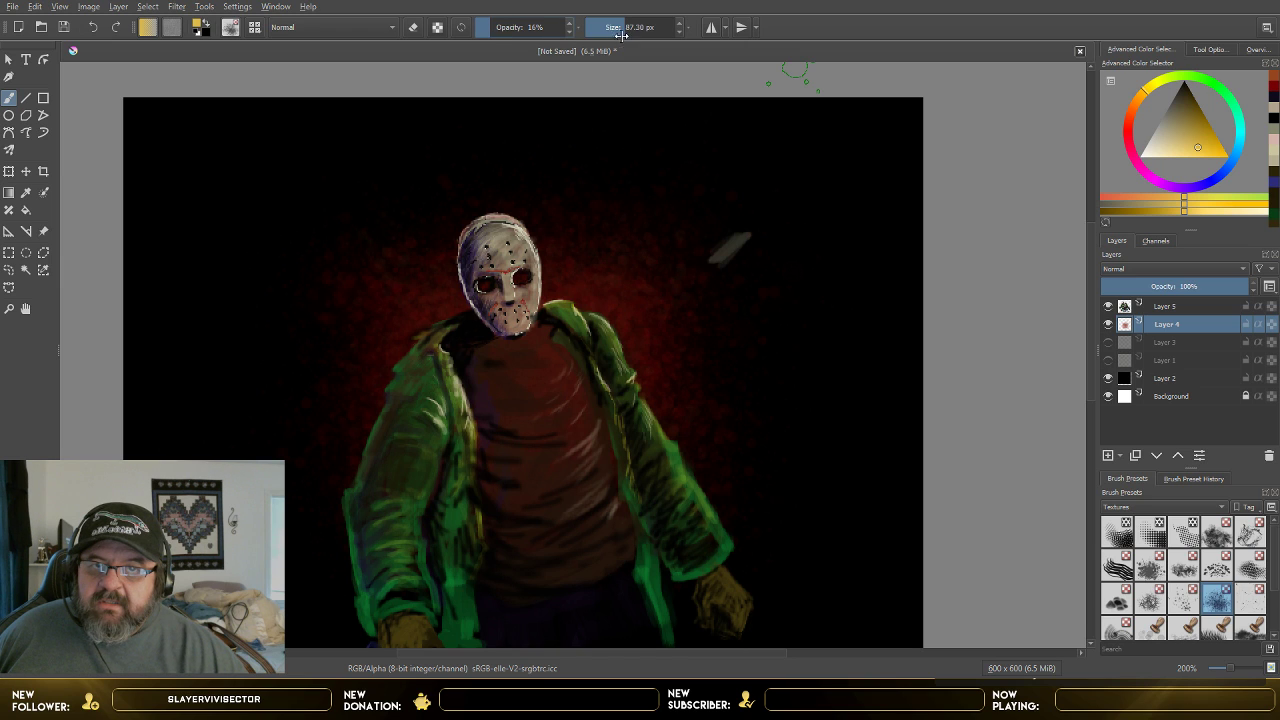
drag(620, 36, 631, 22)
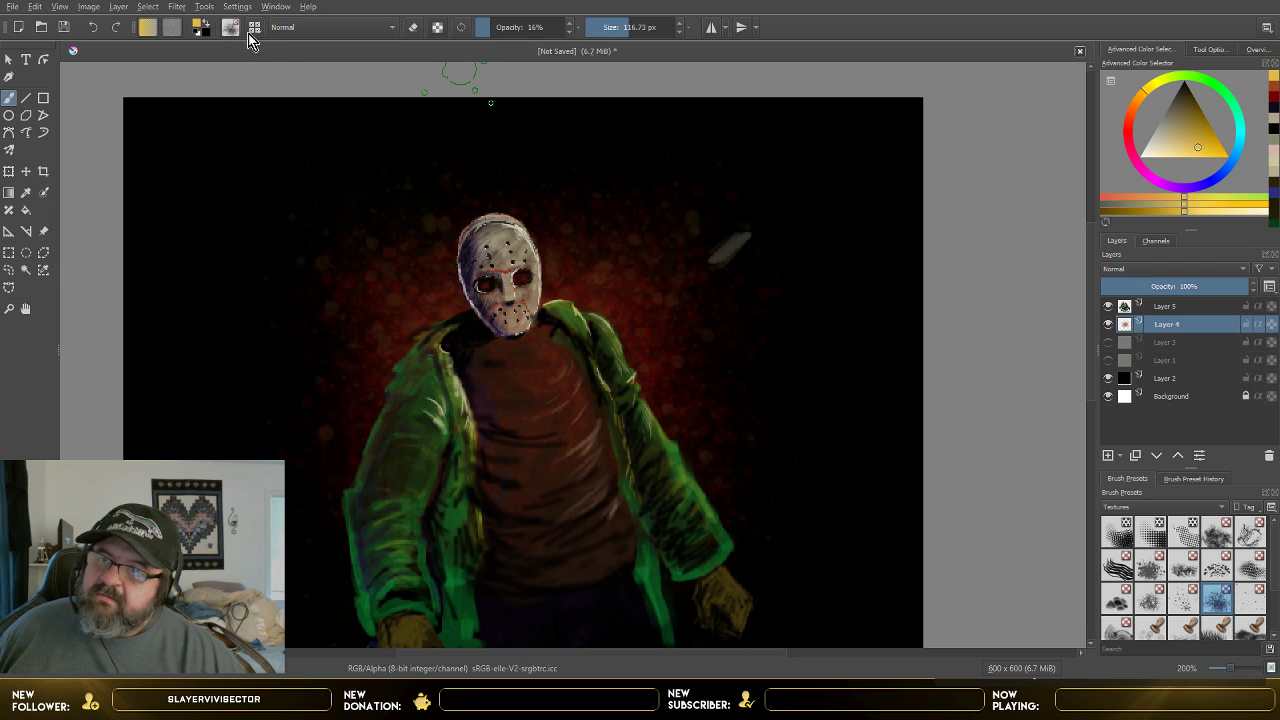
click(93, 29)
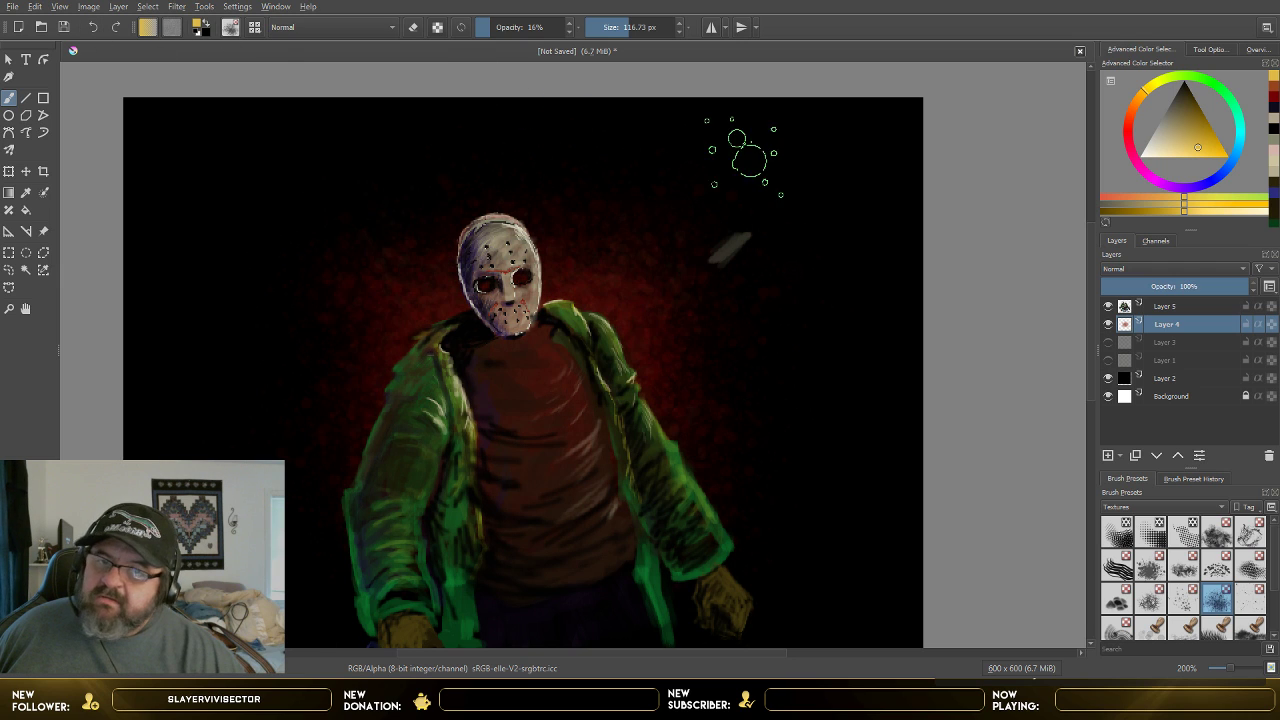
- Spread faint dark red splatter across the whole black background at 16% opacity and 341.90 px, and save the painting as jason.kra
click(1129, 144)
mouse_move(1183, 150)
mouse_down()
mouse_move(1214, 130)
mouse_move(1210, 116)
mouse_up()
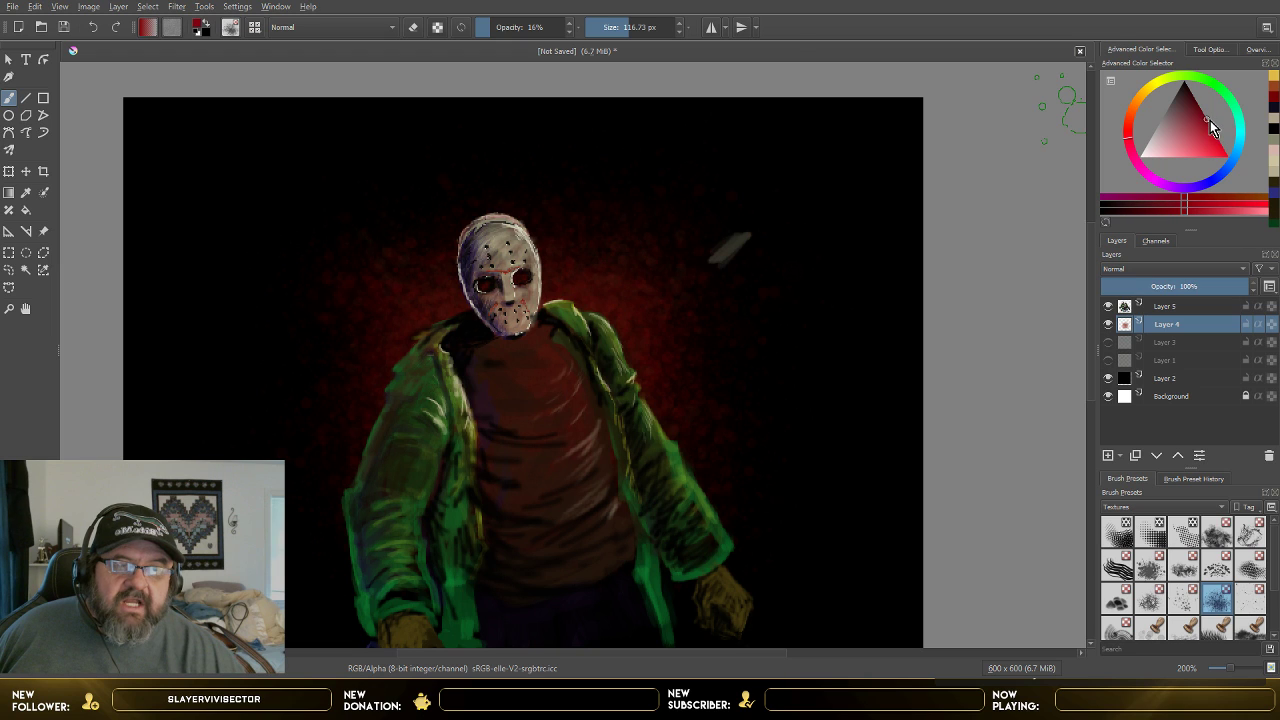
drag(634, 33, 648, 29)
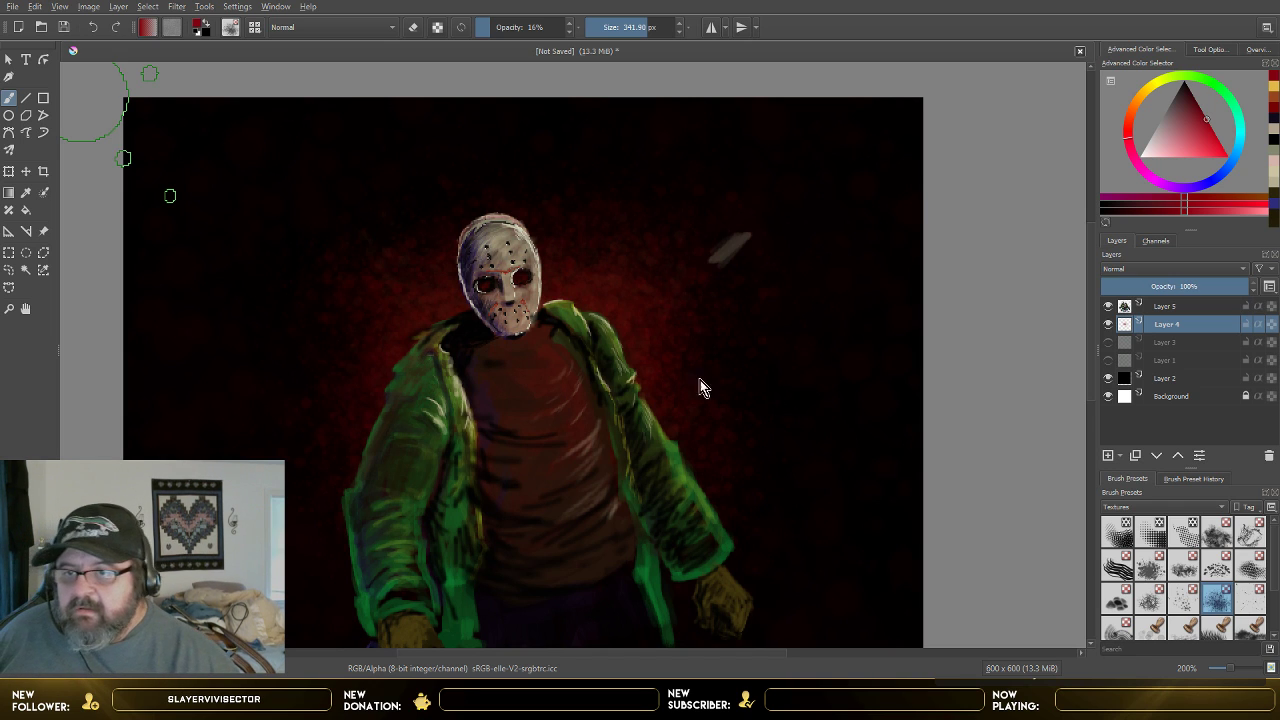
key(ctrl+s)
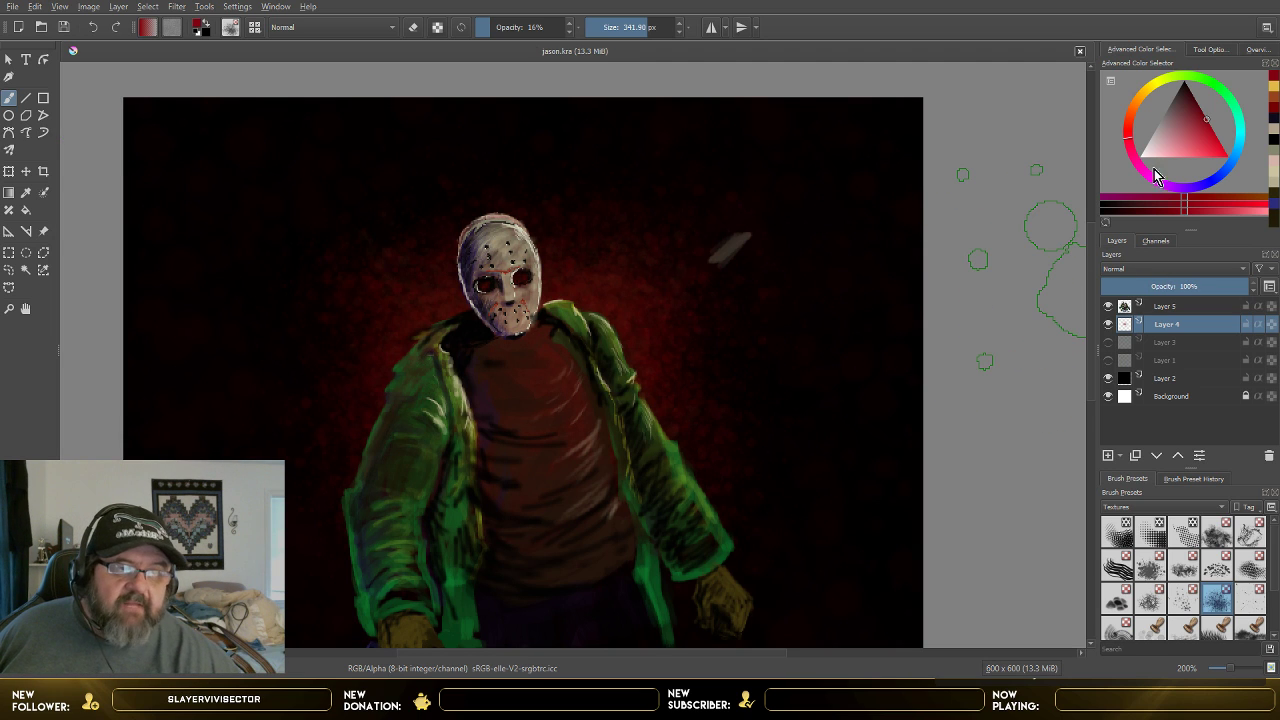
- Sign the painting in bright yellow-green beside the empty hand with a 3.00 px pen brush from the Digital presets at 100% opacity, and save it
click(1165, 84)
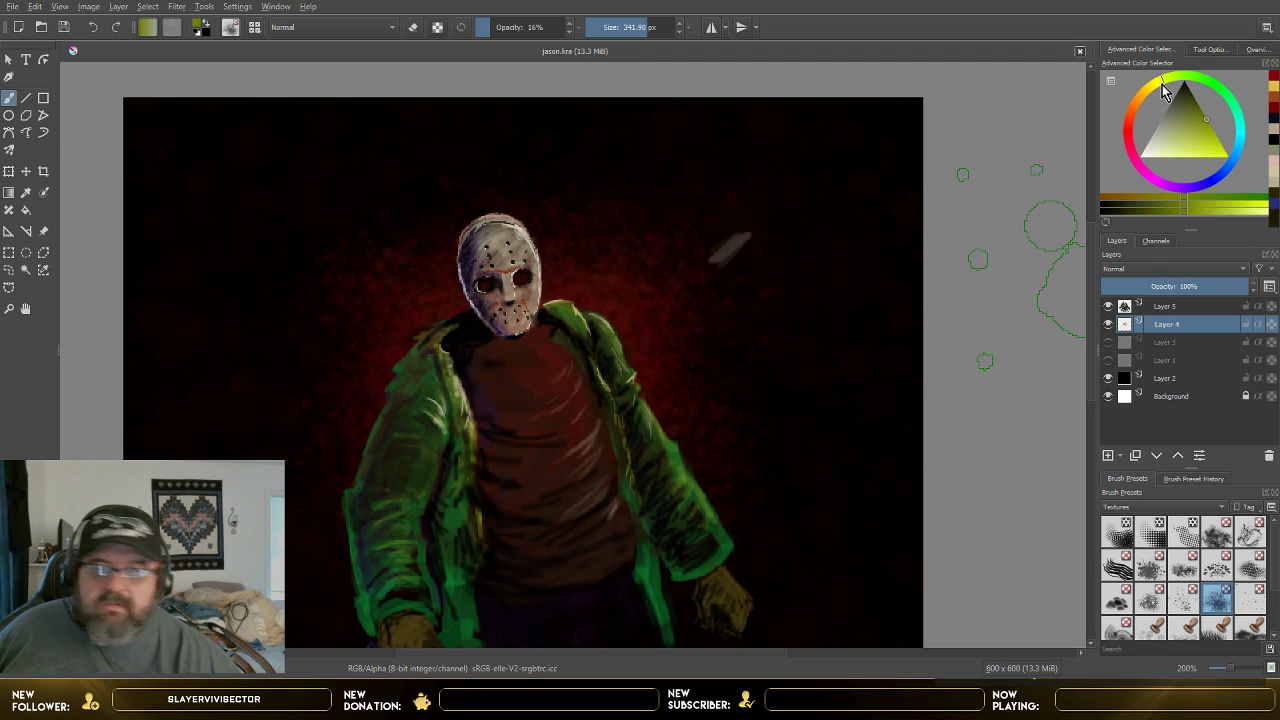
drag(1162, 88, 1178, 78)
click(1213, 163)
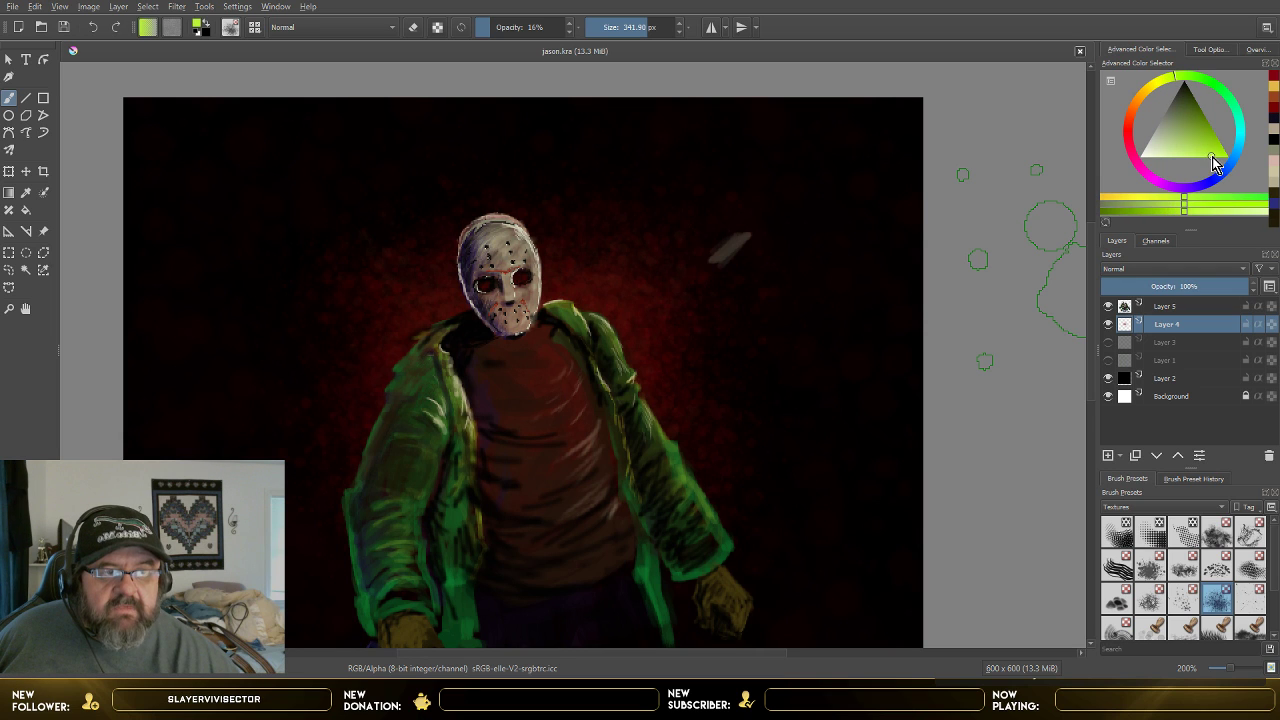
click(1210, 147)
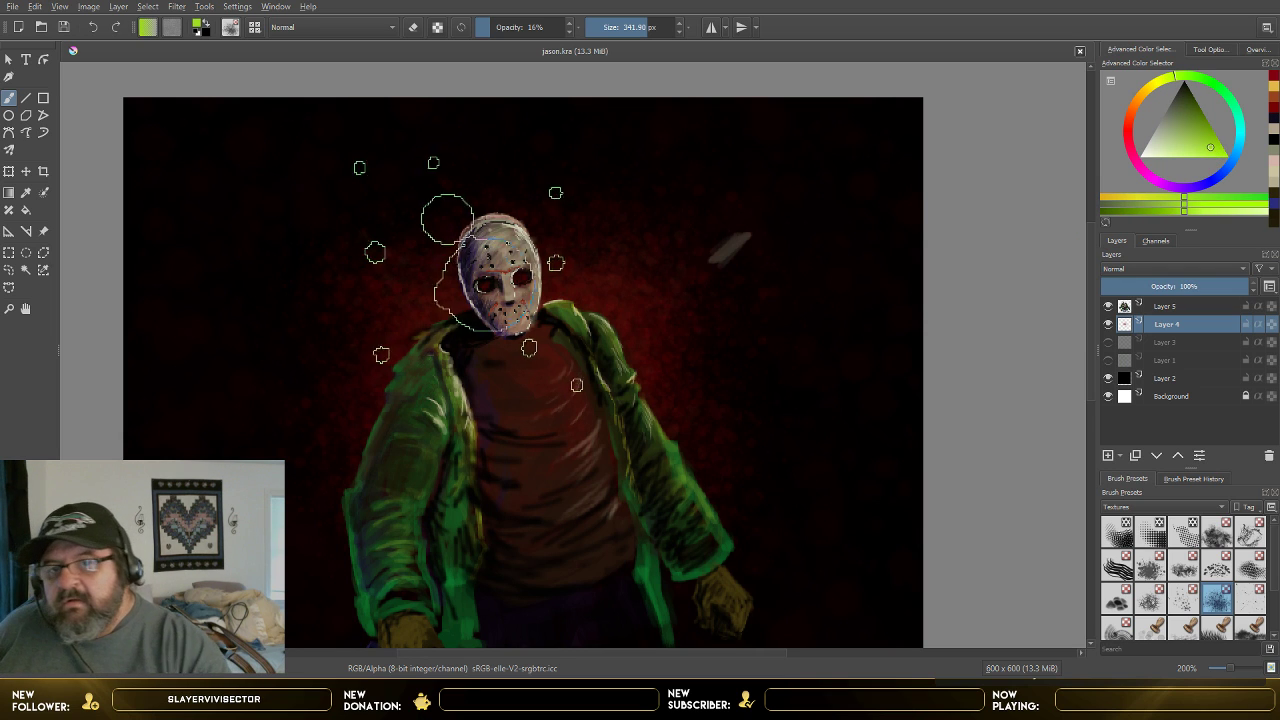
mouse_move(625, 27)
mouse_down()
mouse_move(589, 27)
mouse_move(604, 28)
mouse_up()
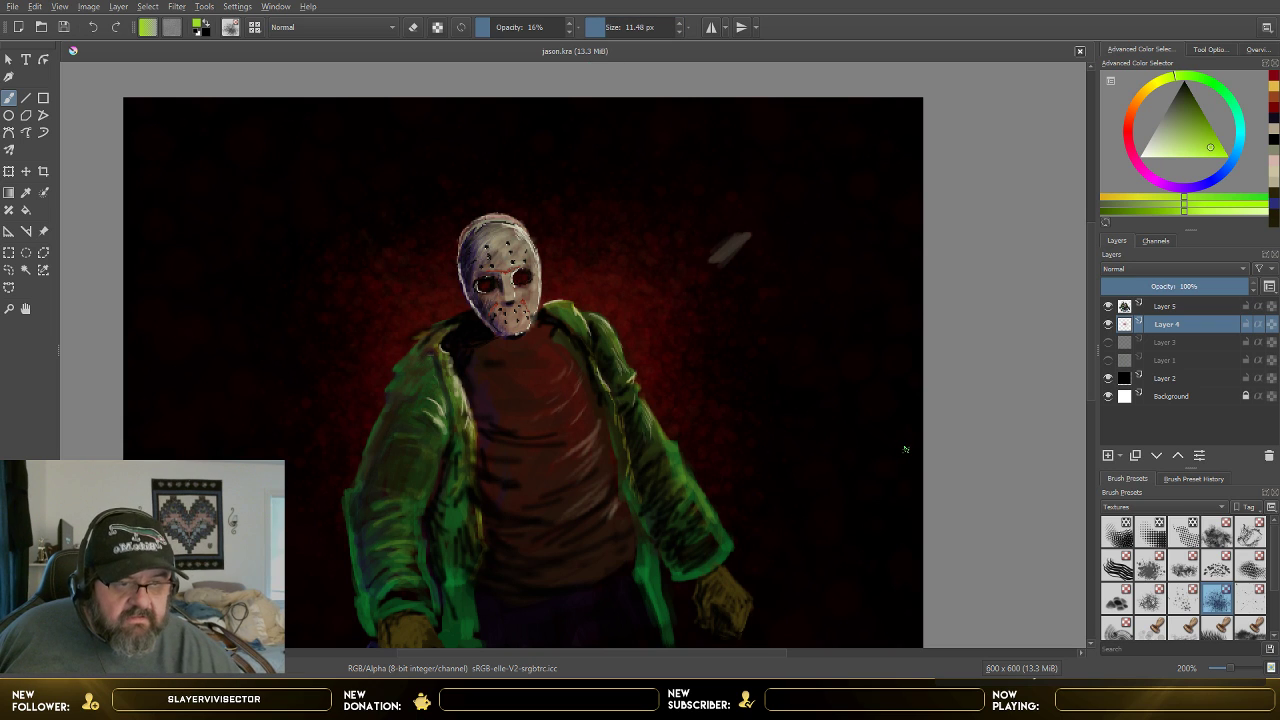
click(1137, 515)
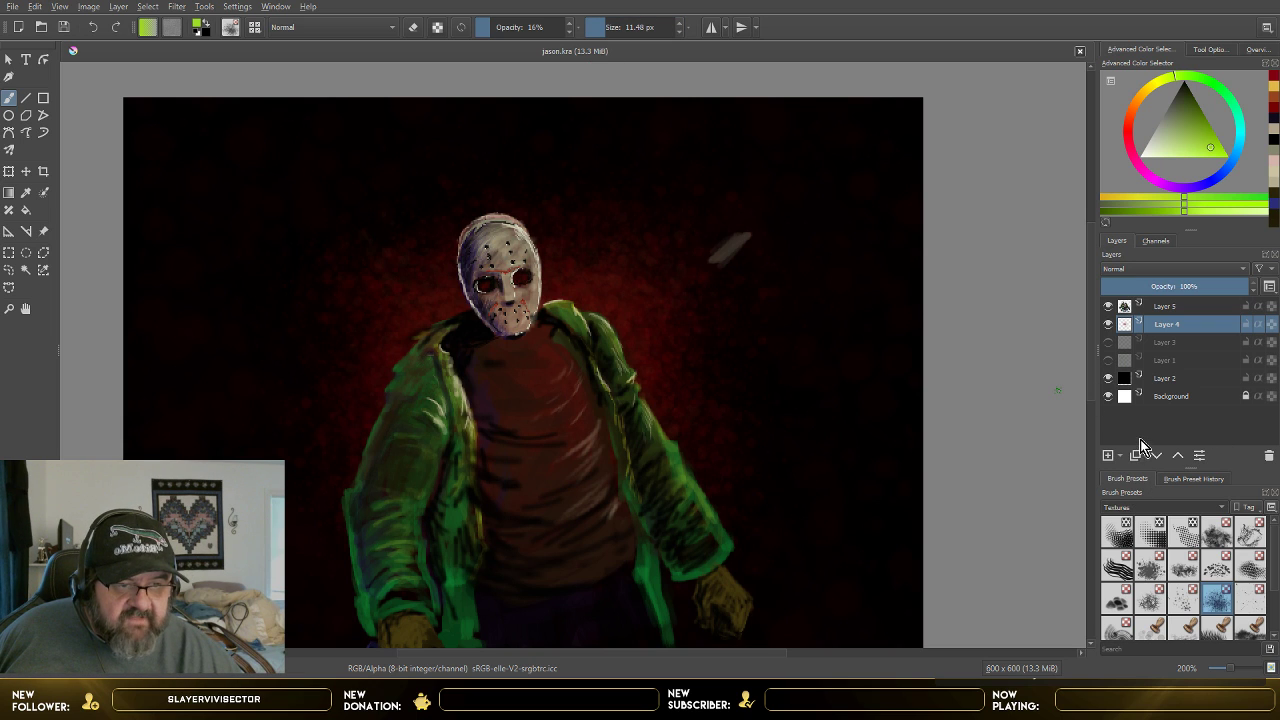
click(1143, 430)
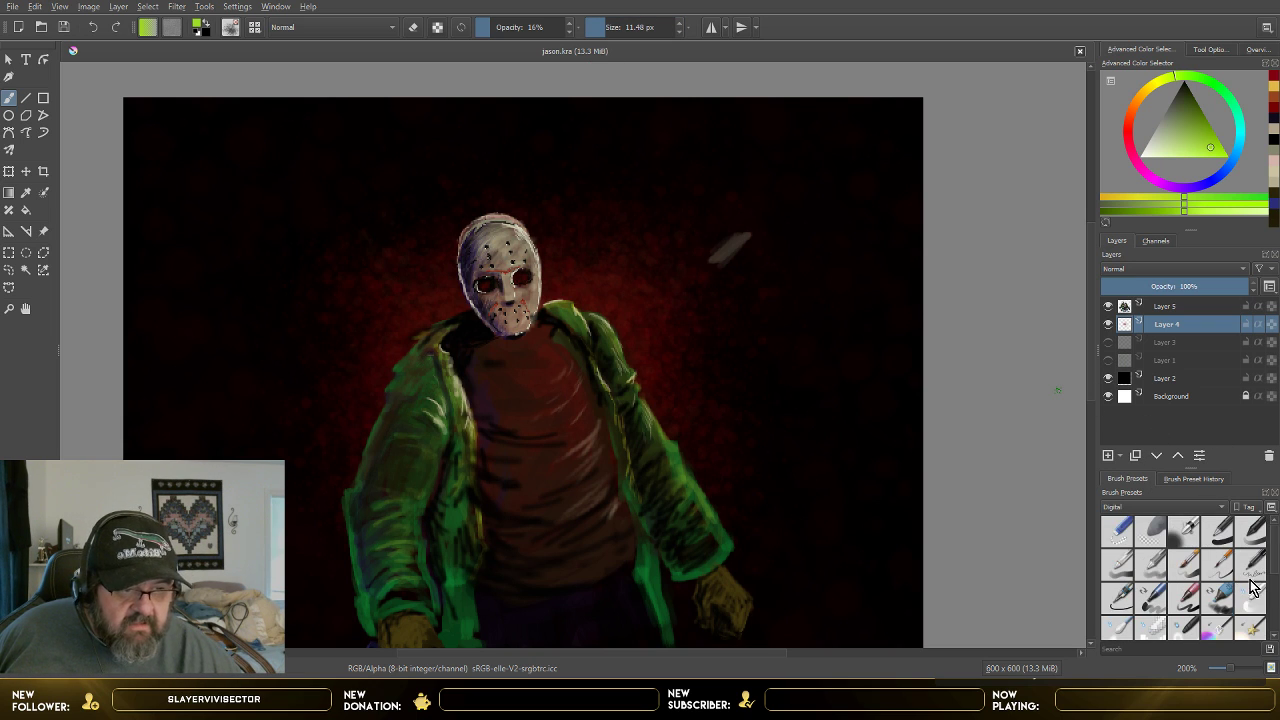
click(1251, 565)
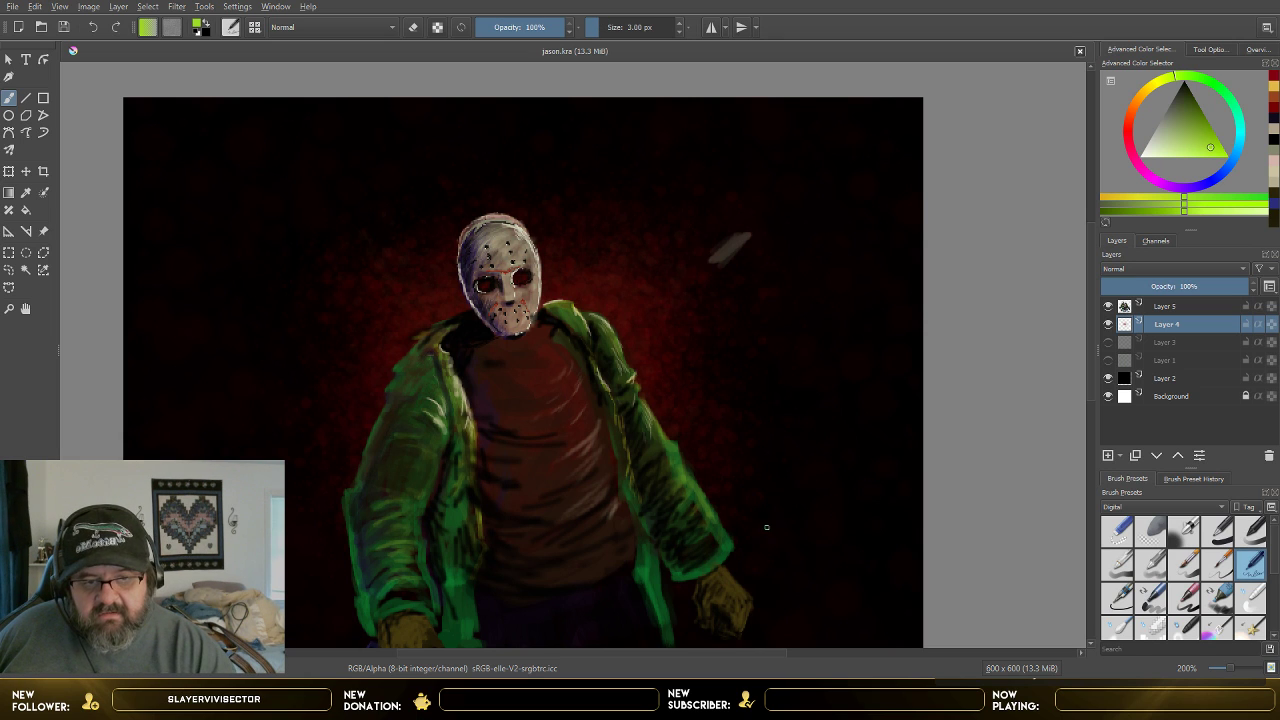
mouse_move(766, 527)
mouse_down()
mouse_move(792, 532)
mouse_move(797, 556)
mouse_move(790, 516)
mouse_move(827, 511)
mouse_up()
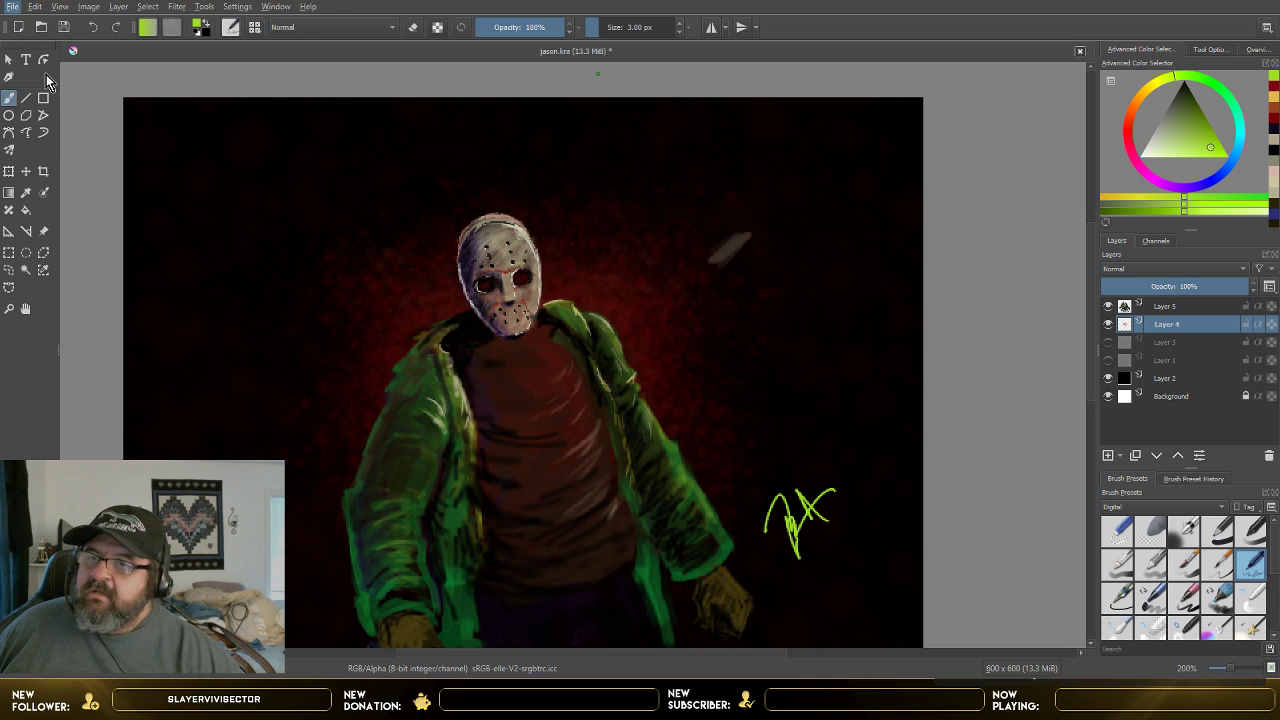
key(ctrl+s)
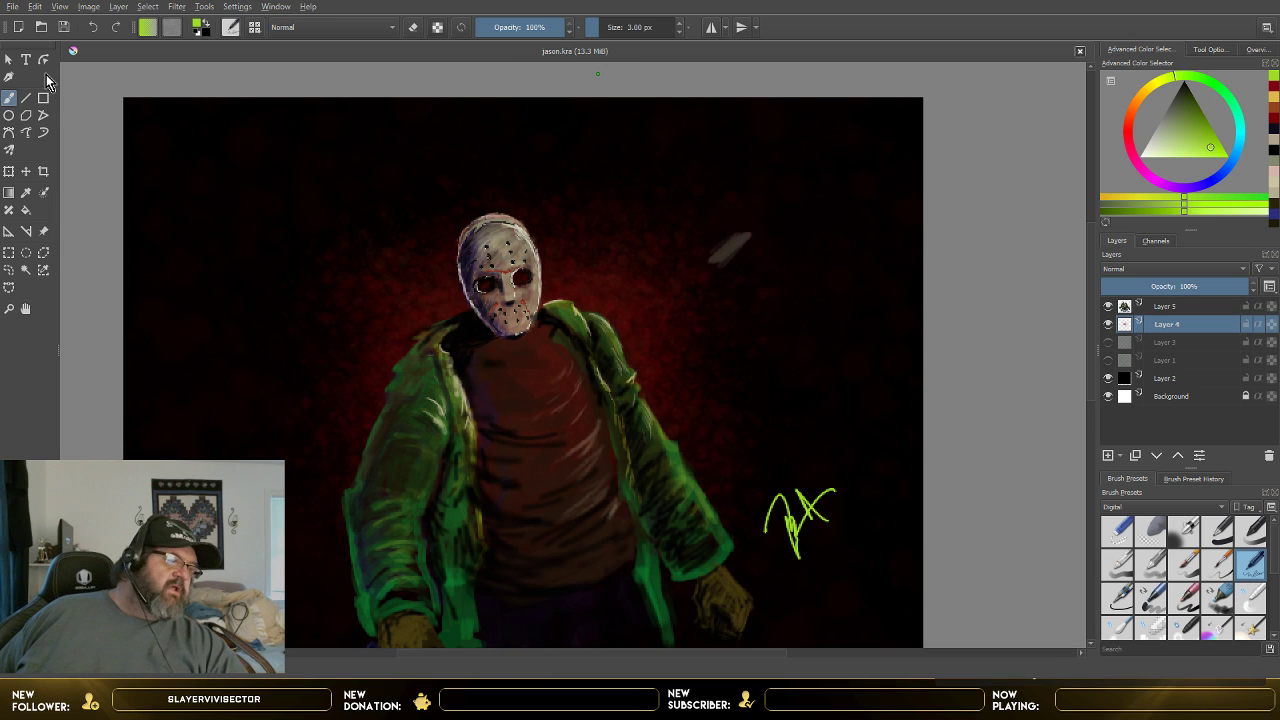